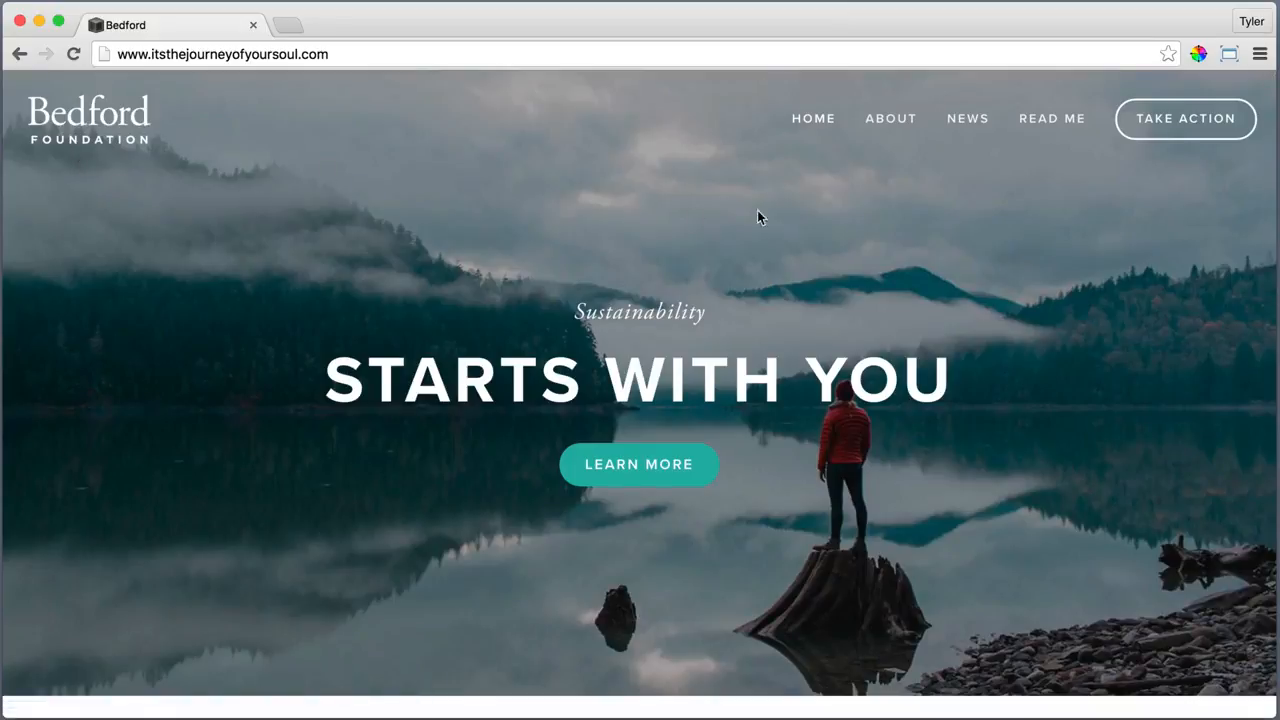
Browse the About > What We Do page from top to bottom
mouse_move(889, 126)
scroll(1129, 612, "down", 10)
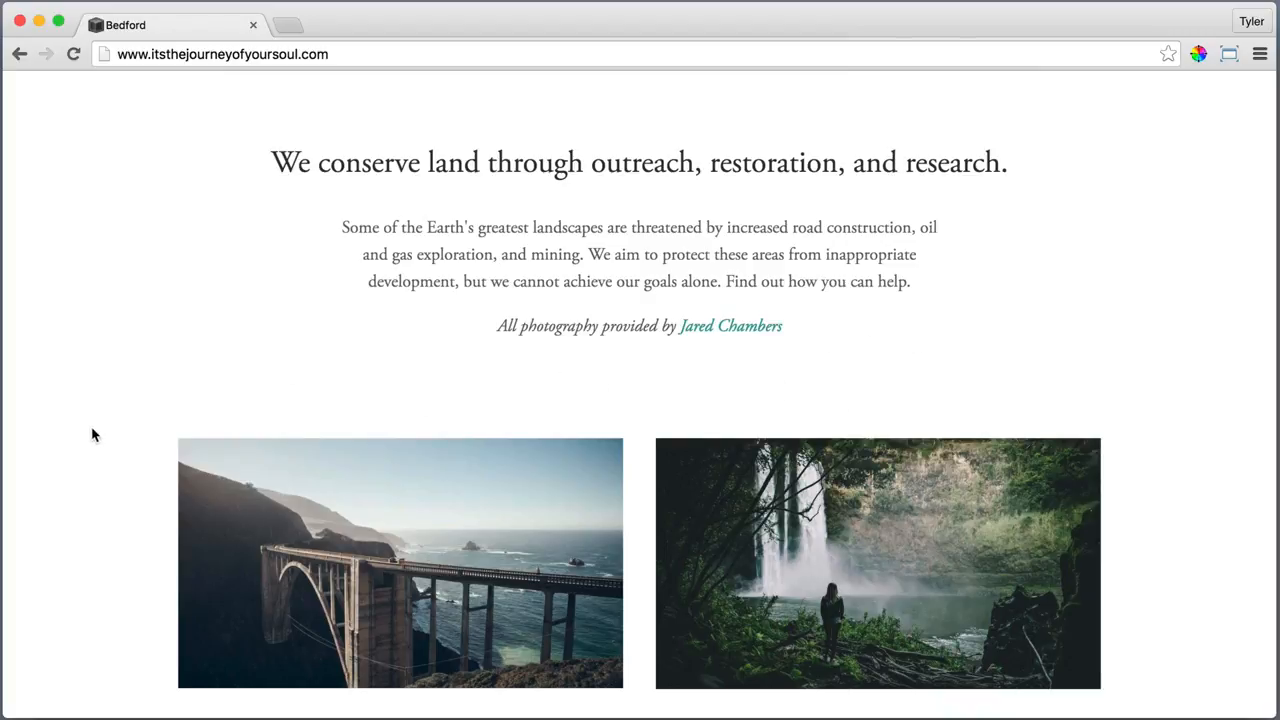
scroll(91, 437, "down", 5)
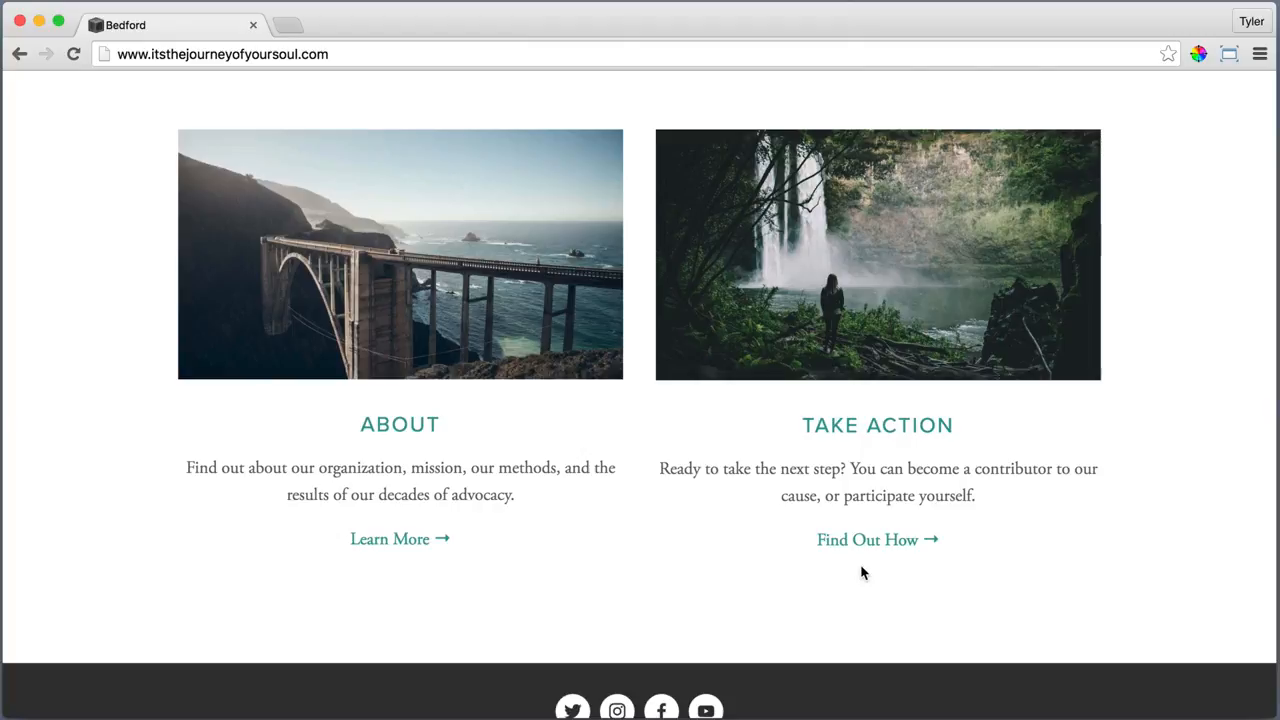
scroll(861, 570, "down", 1)
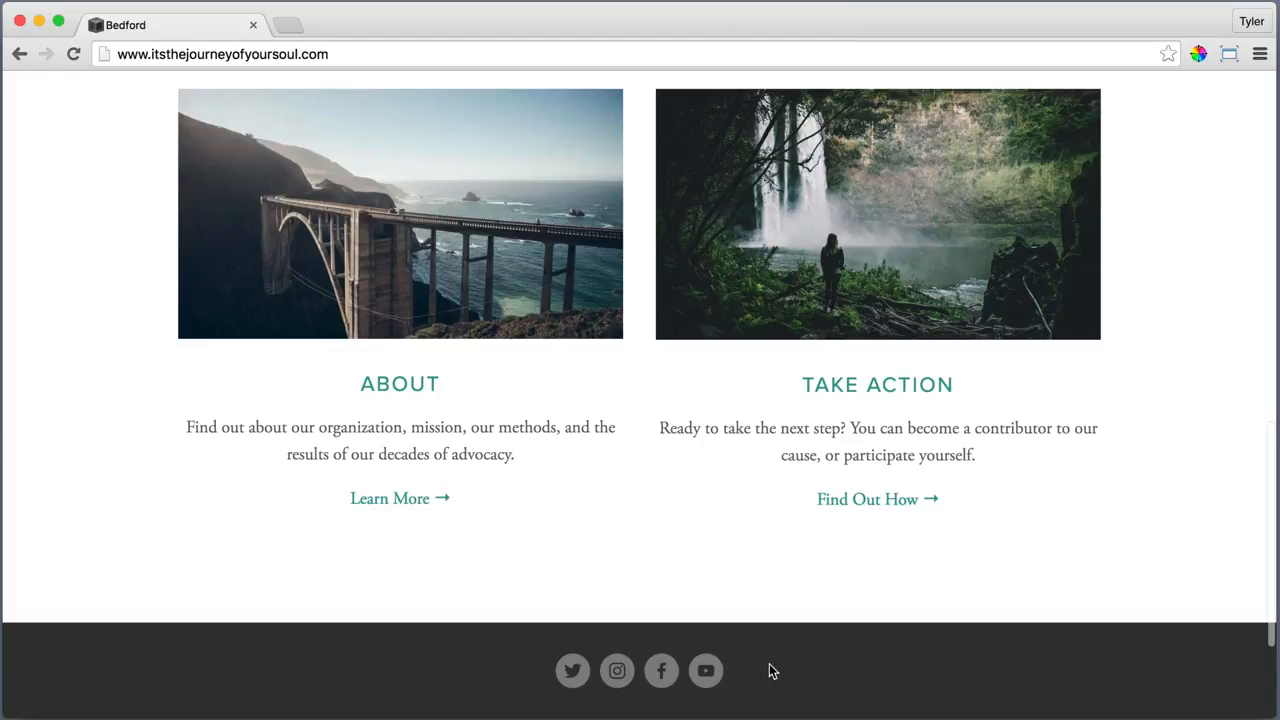
scroll(768, 671, "down", 4)
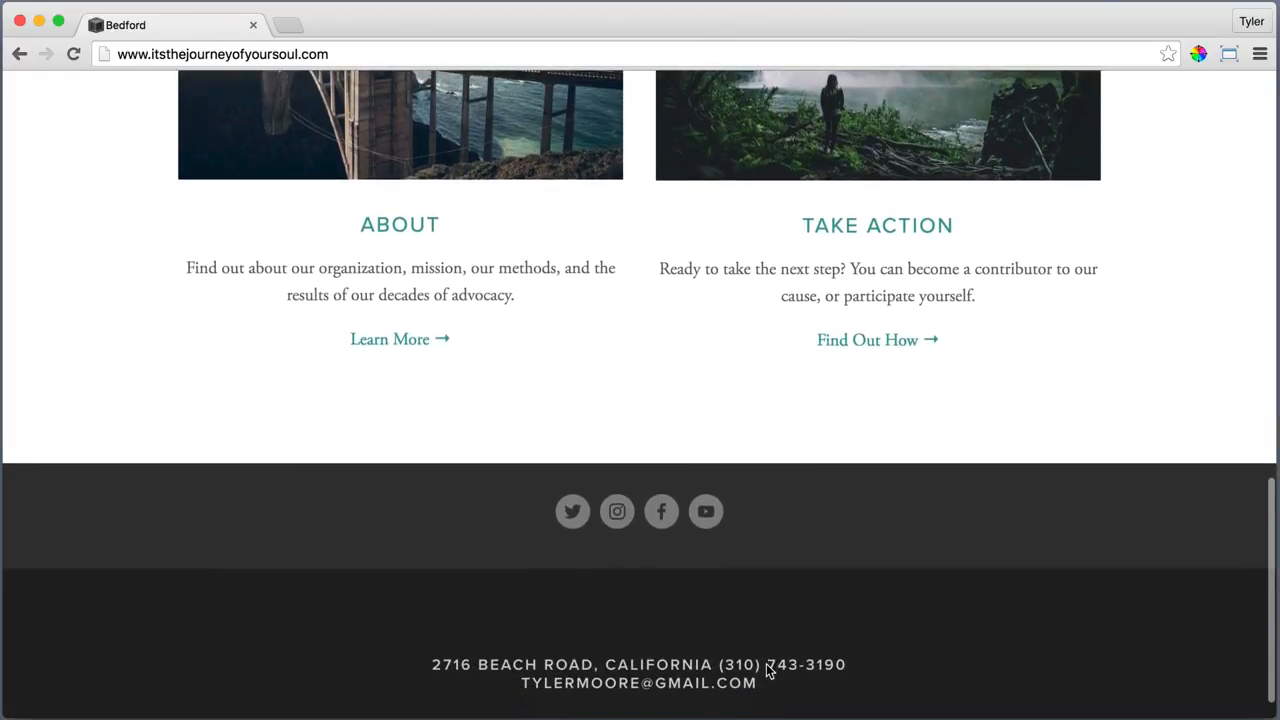
scroll(768, 671, "down", 1)
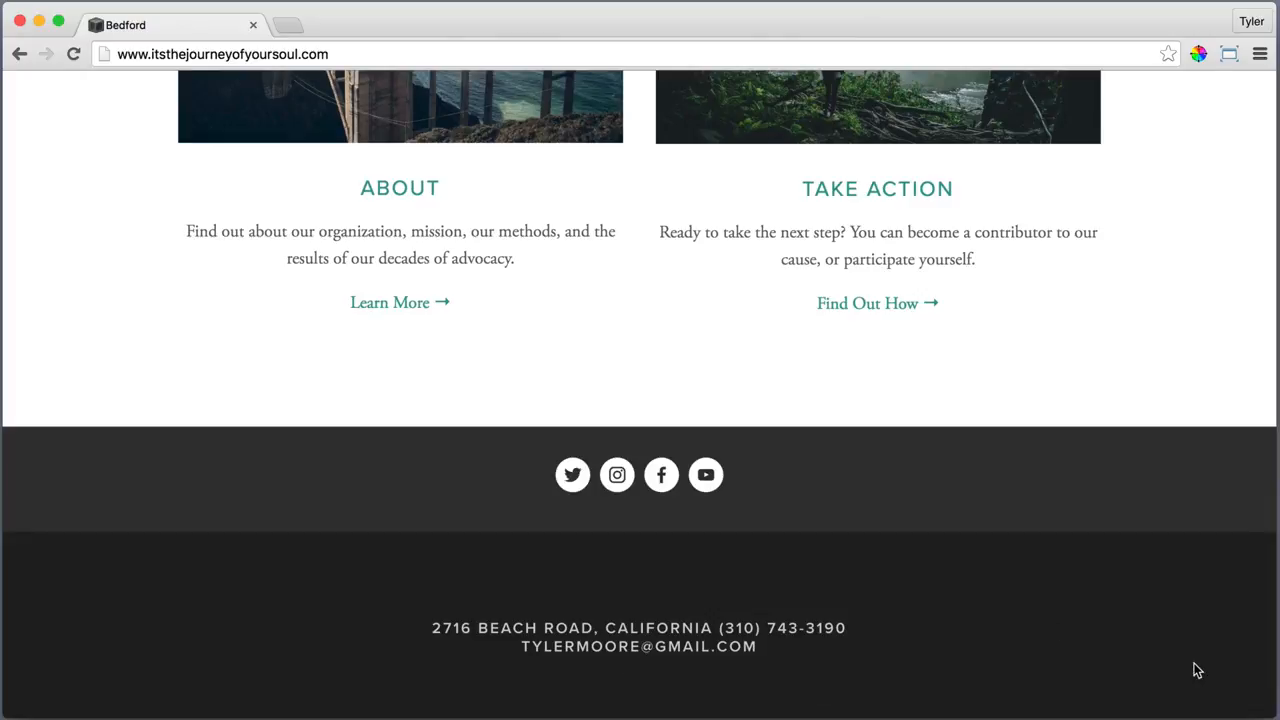
scroll(1192, 668, "up", 20)
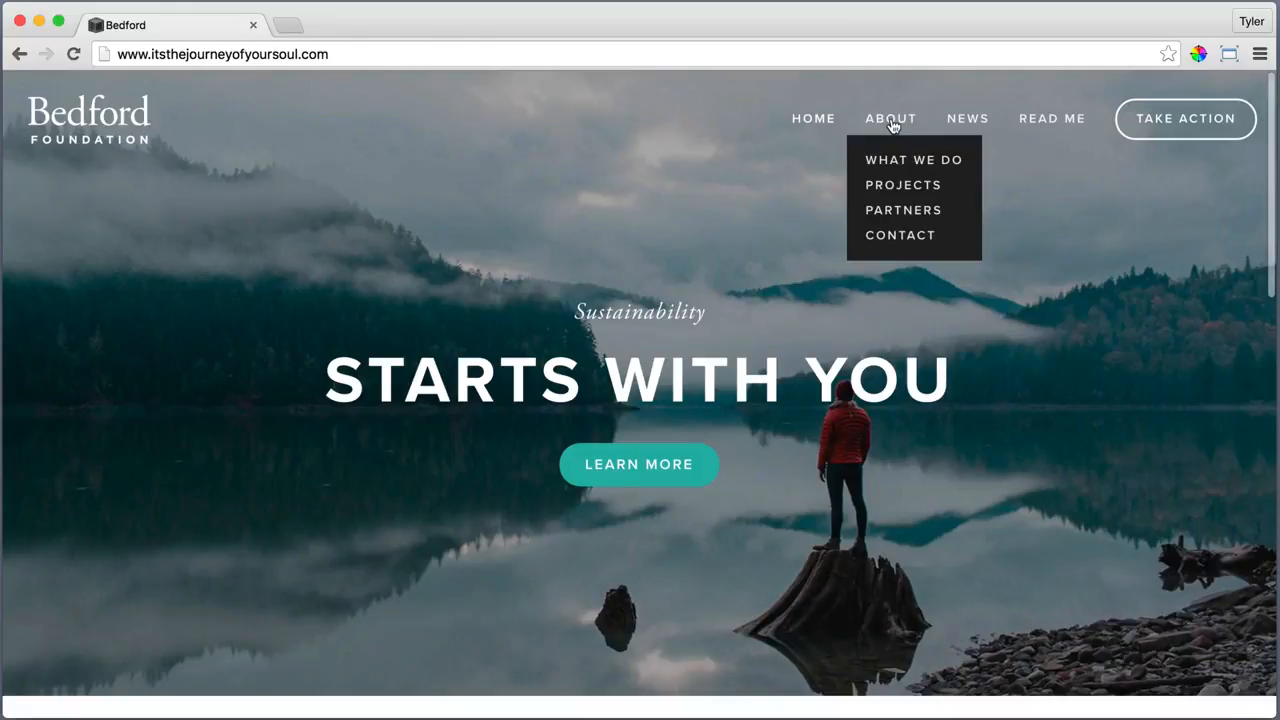
left_click(893, 126)
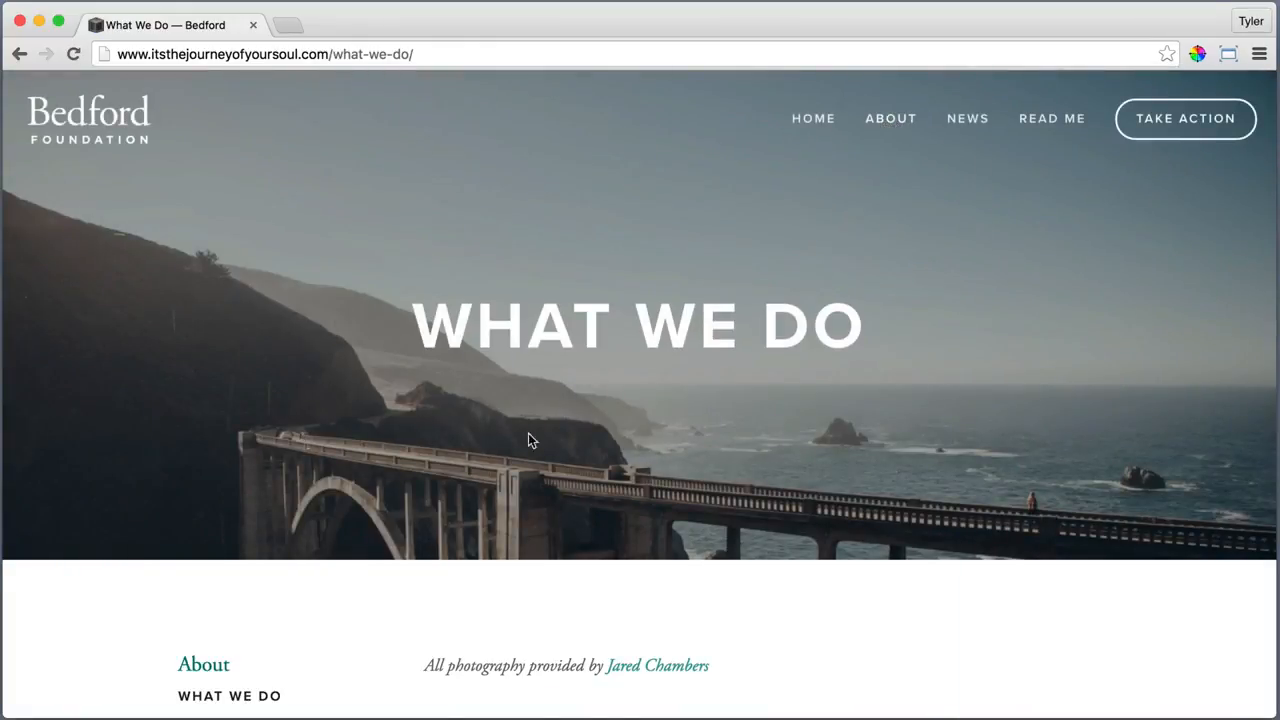
scroll(140, 252, "down", 5)
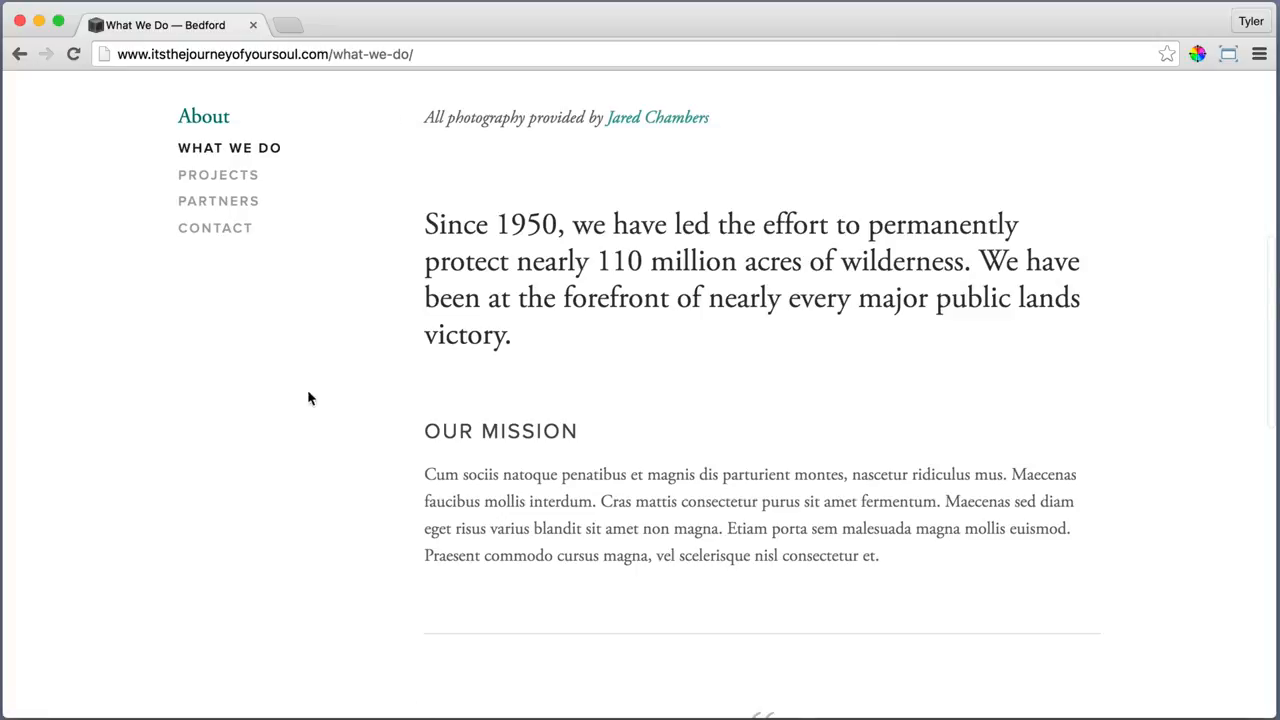
scroll(378, 533, "down", 5)
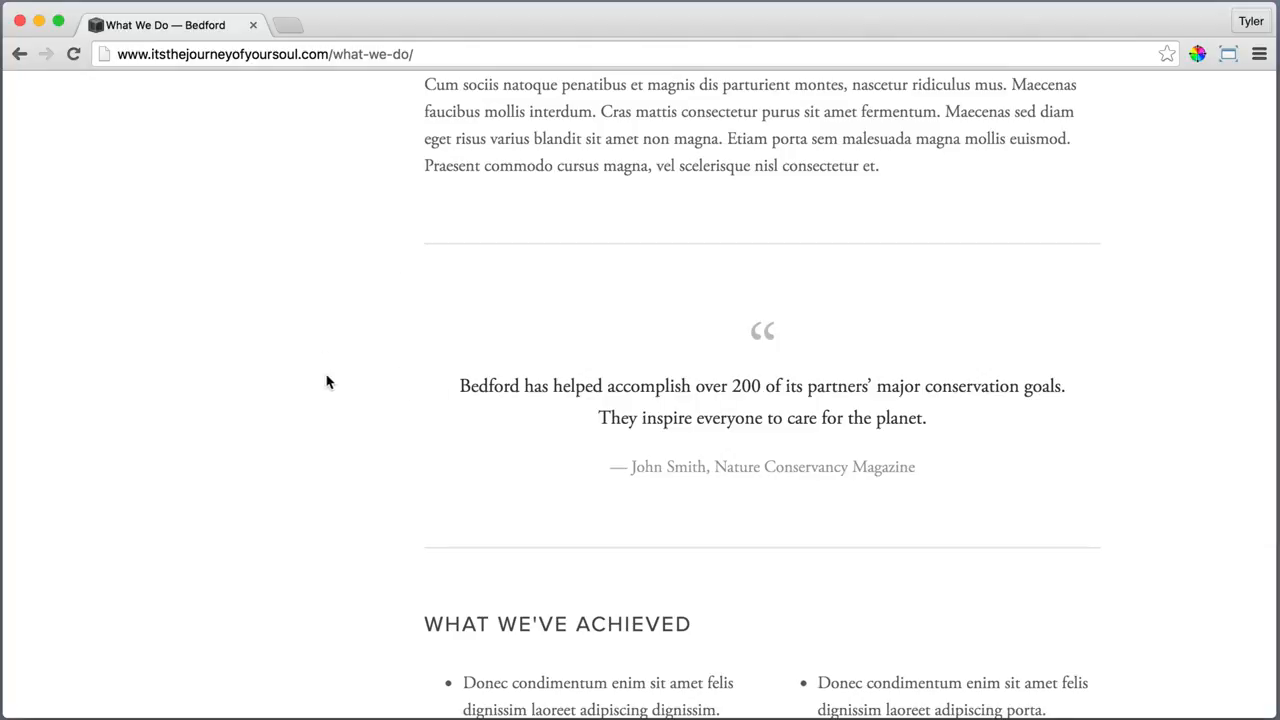
scroll(320, 378, "down", 5)
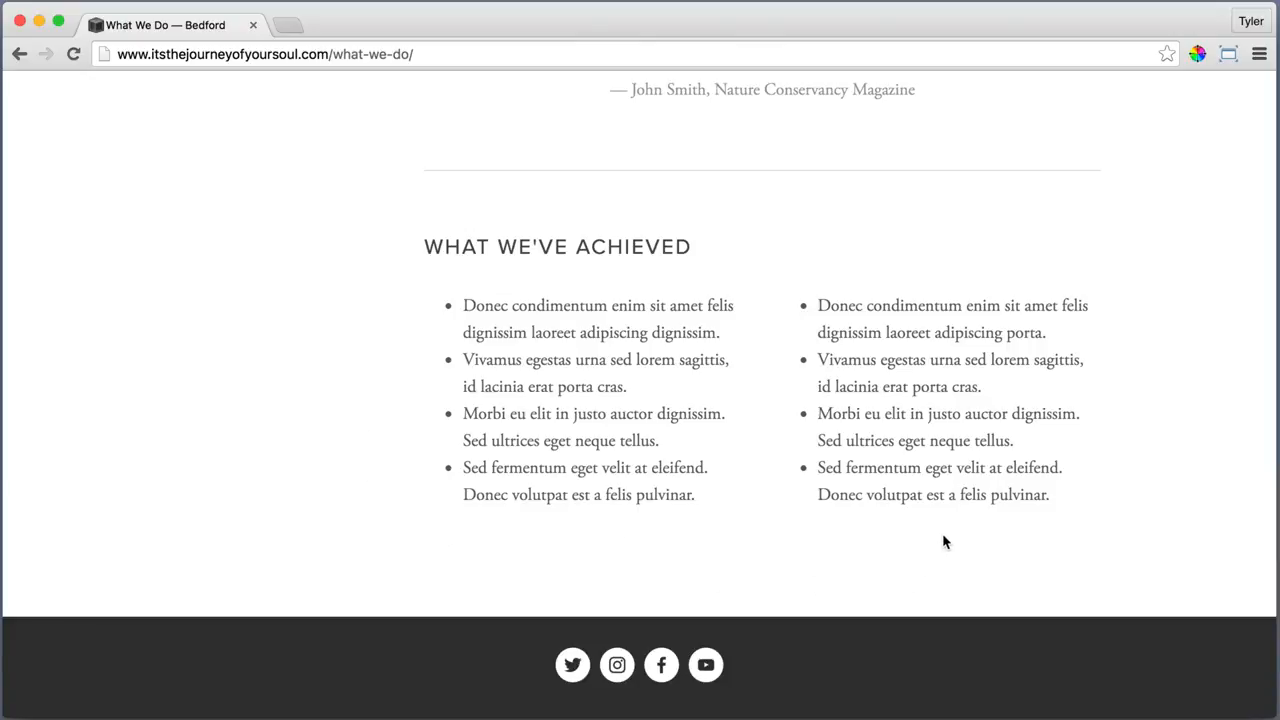
scroll(1229, 487, "up", 20)
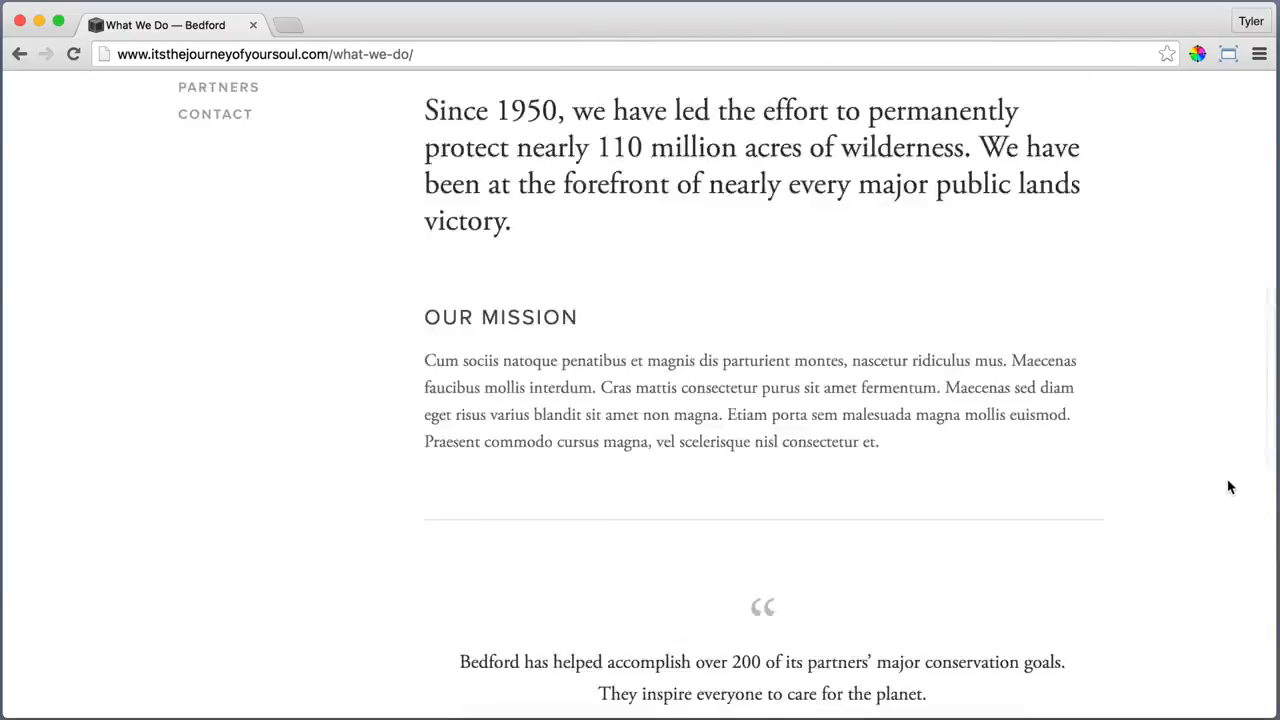
Scroll through the Projects page's sample entries, then go to the Partners page
mouse_move(889, 131)
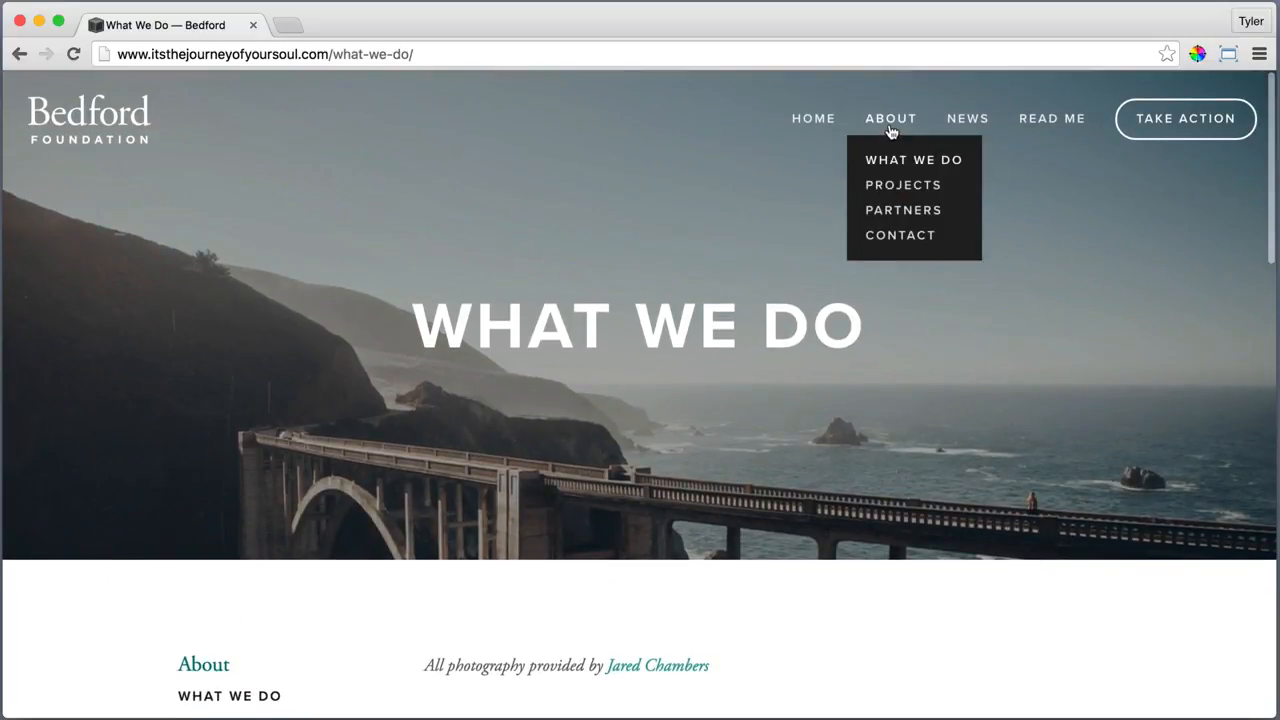
left_click(892, 190)
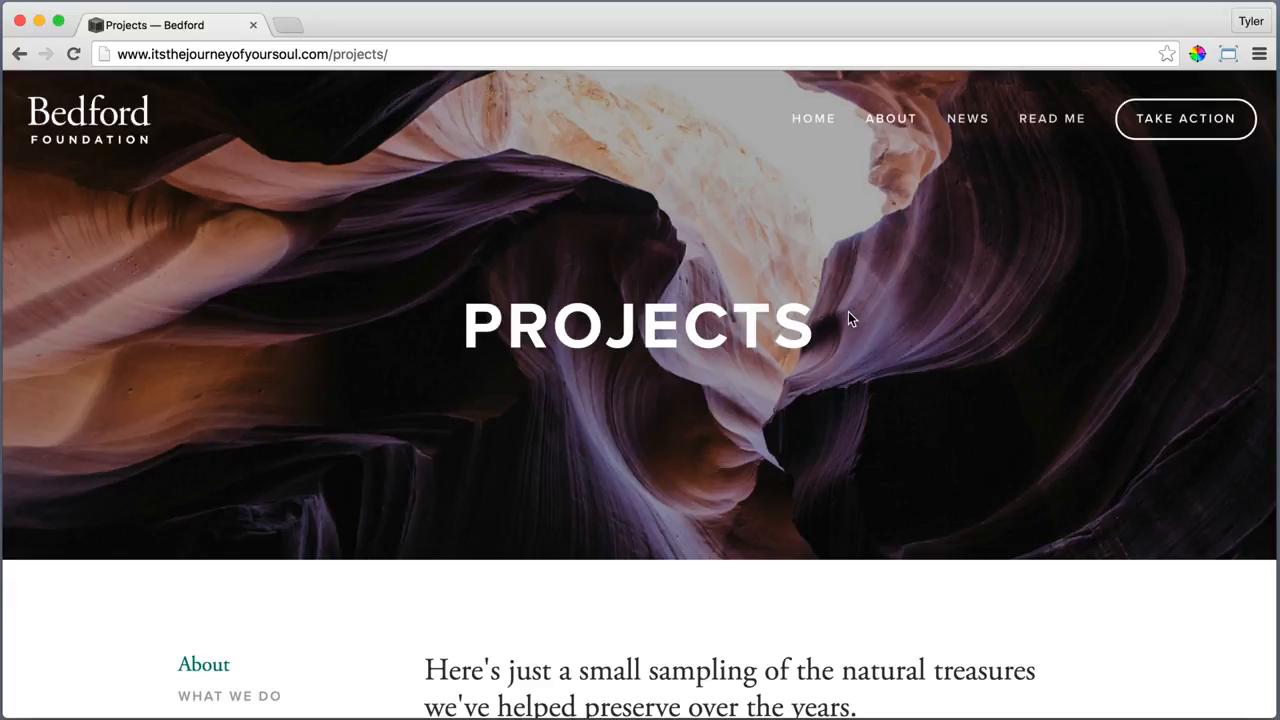
scroll(1141, 260, "down", 10)
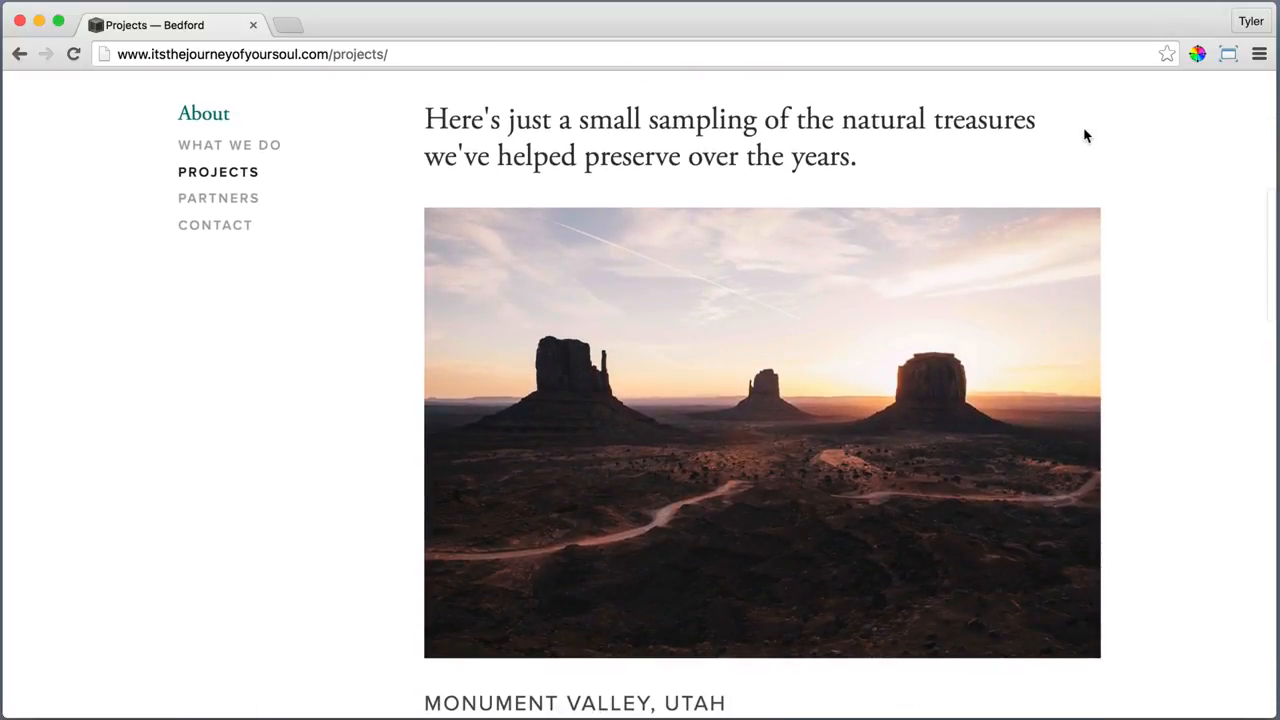
scroll(1141, 429, "down", 4)
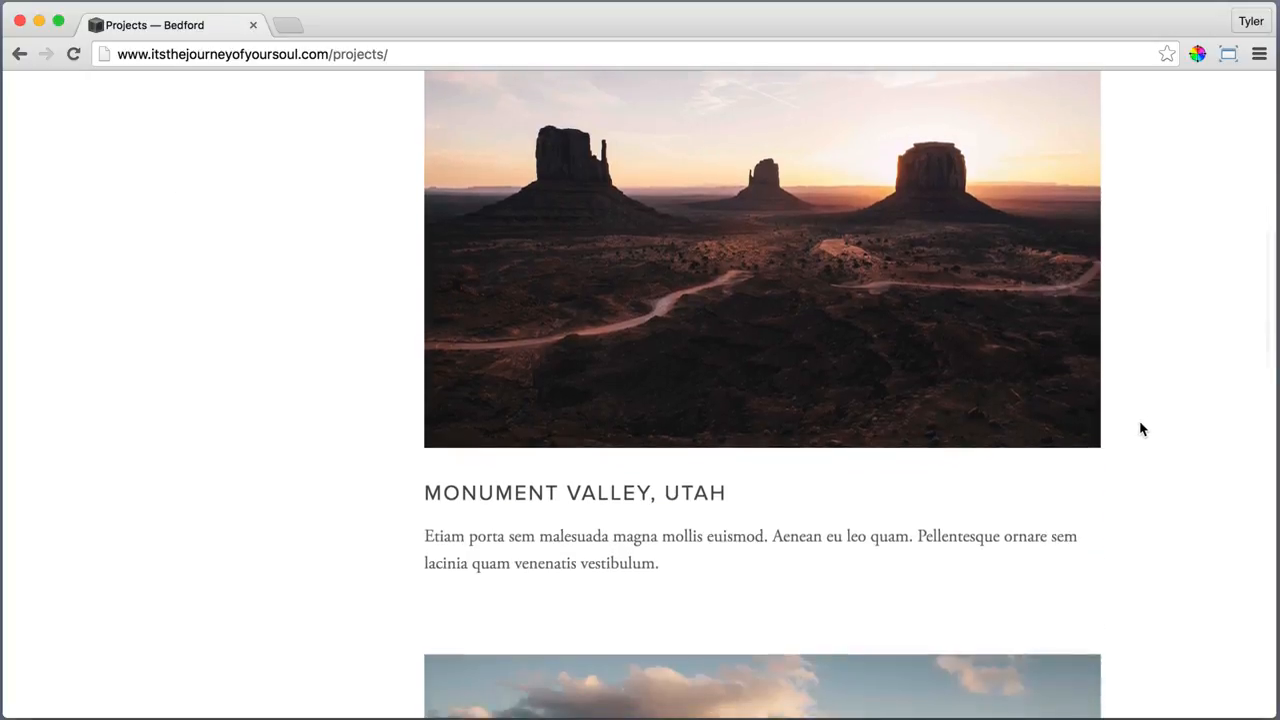
scroll(1172, 558, "down", 14)
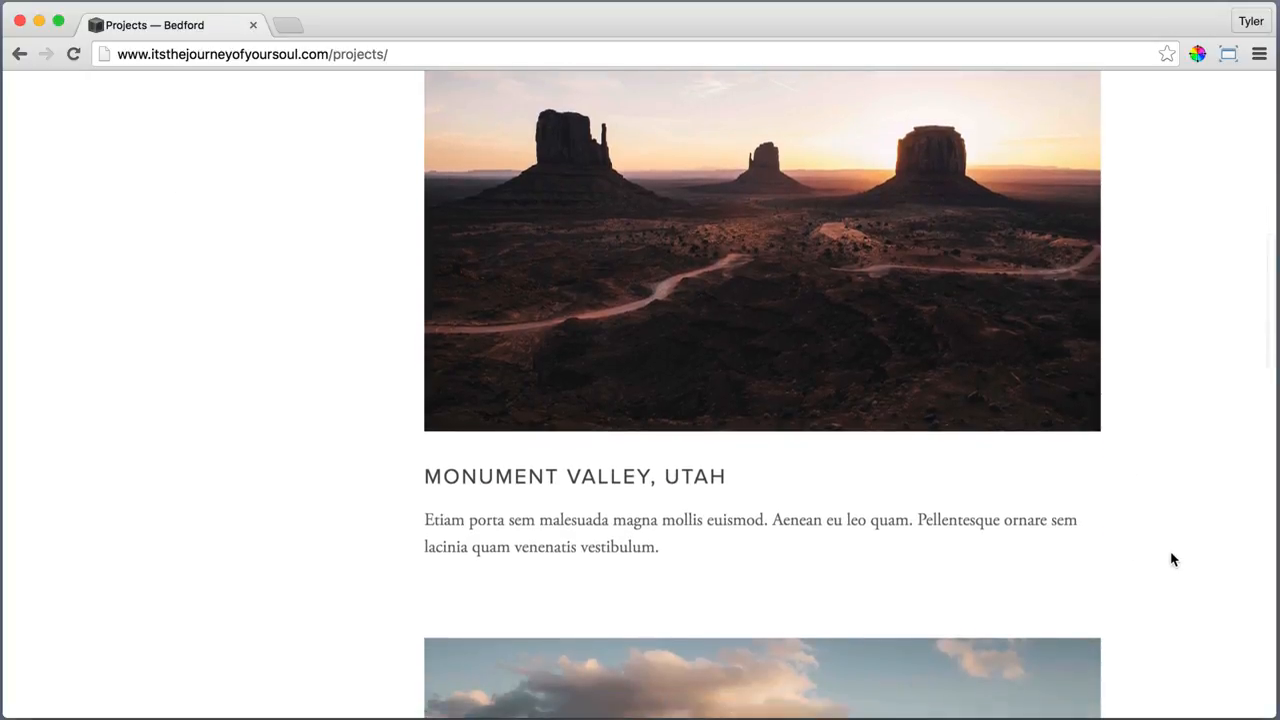
scroll(1172, 560, "down", 20)
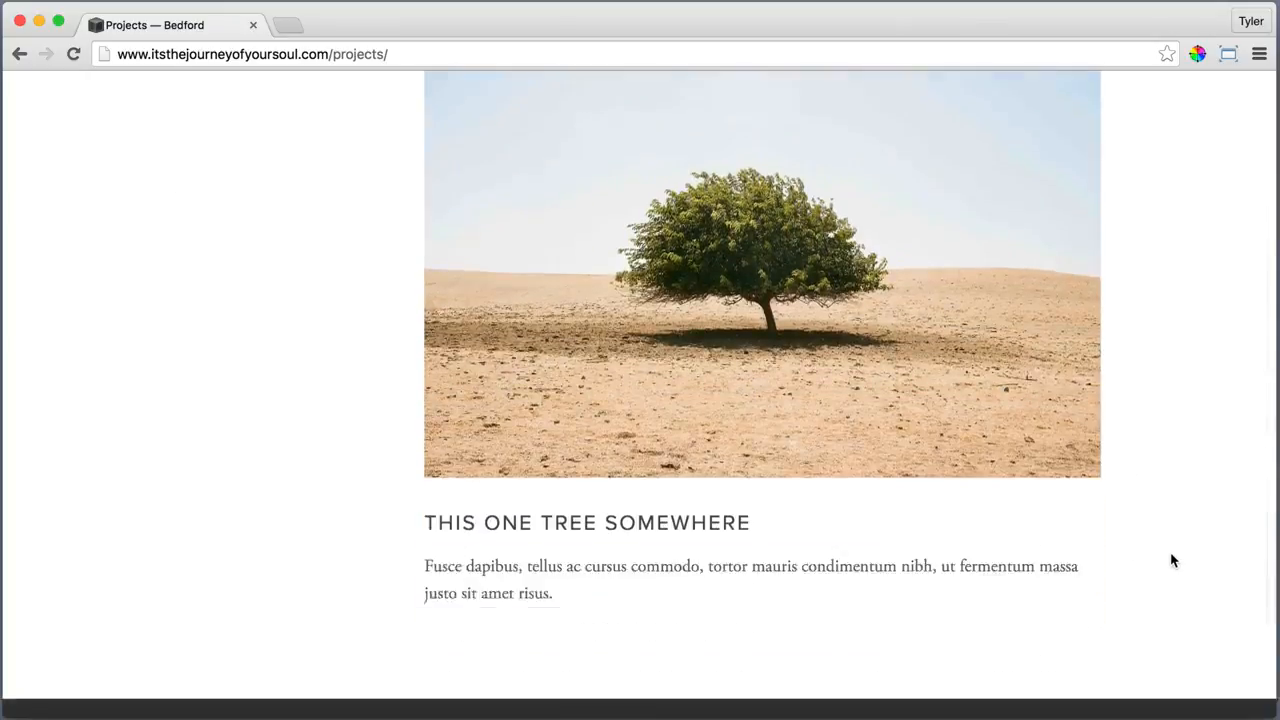
scroll(269, 463, "up", 20)
scroll(264, 464, "up", 10)
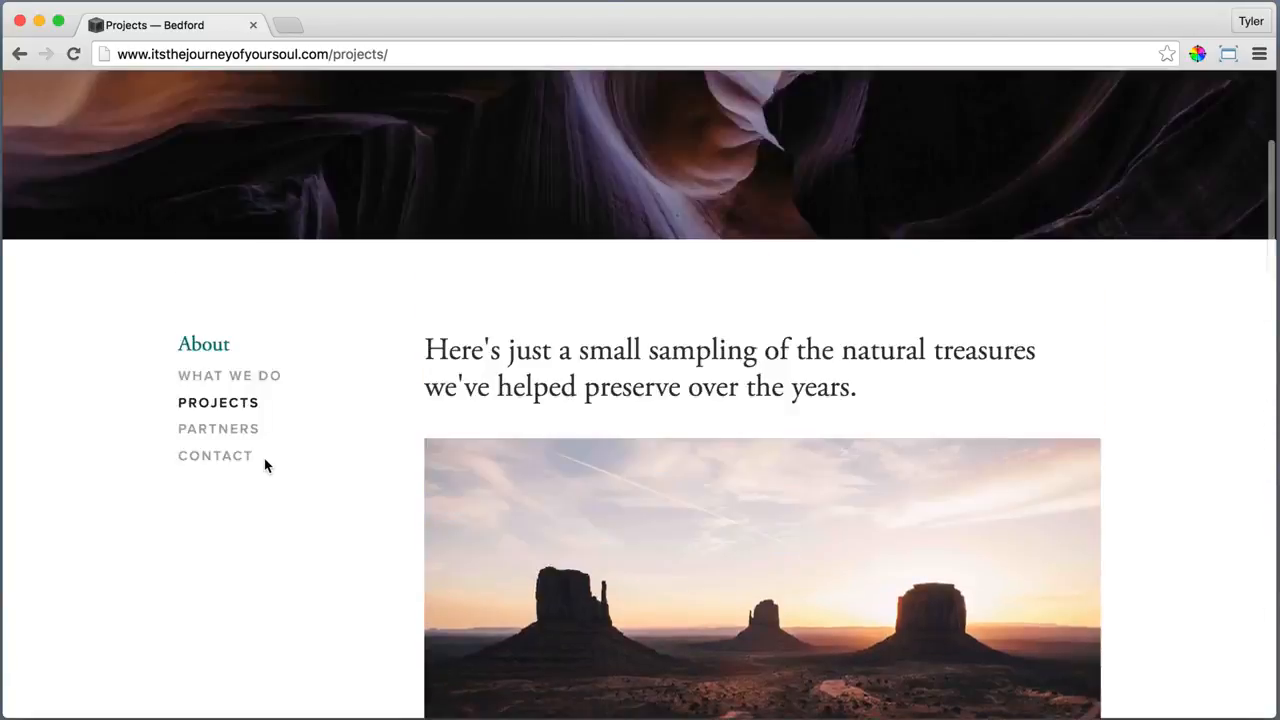
left_click(225, 563)
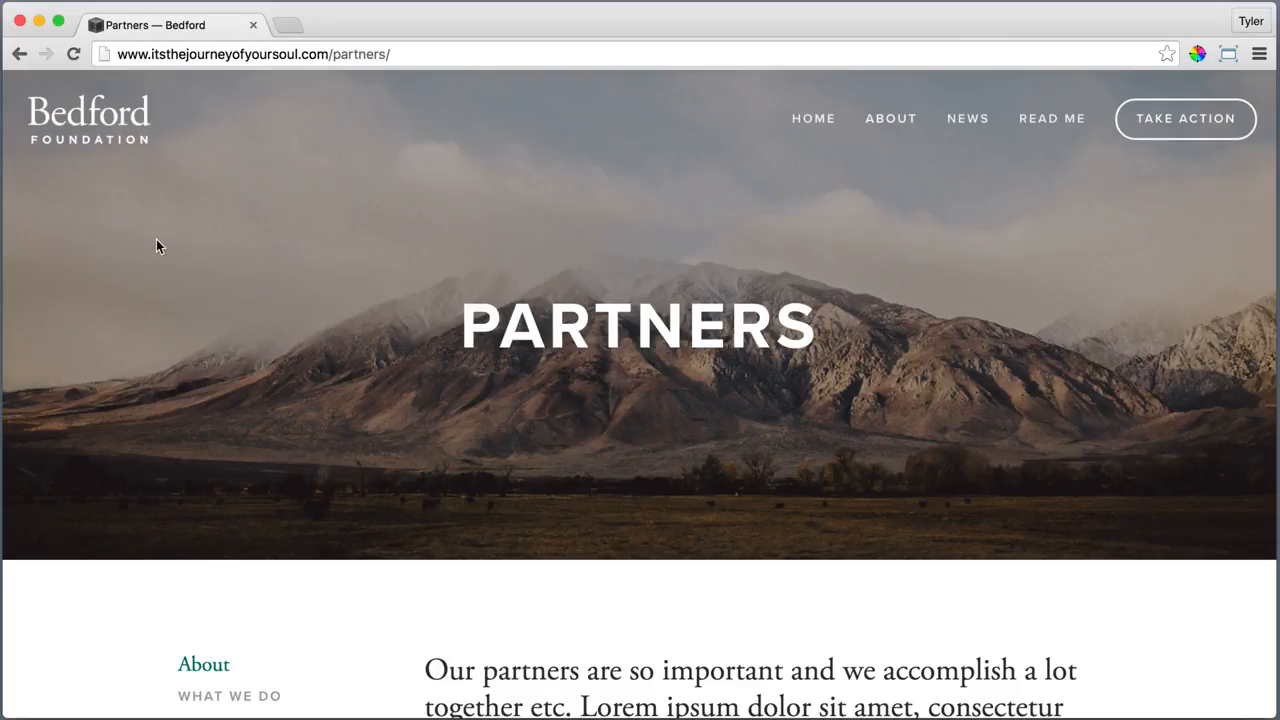
Scroll through the Partners page, then open the Contact page
scroll(94, 343, "down", 5)
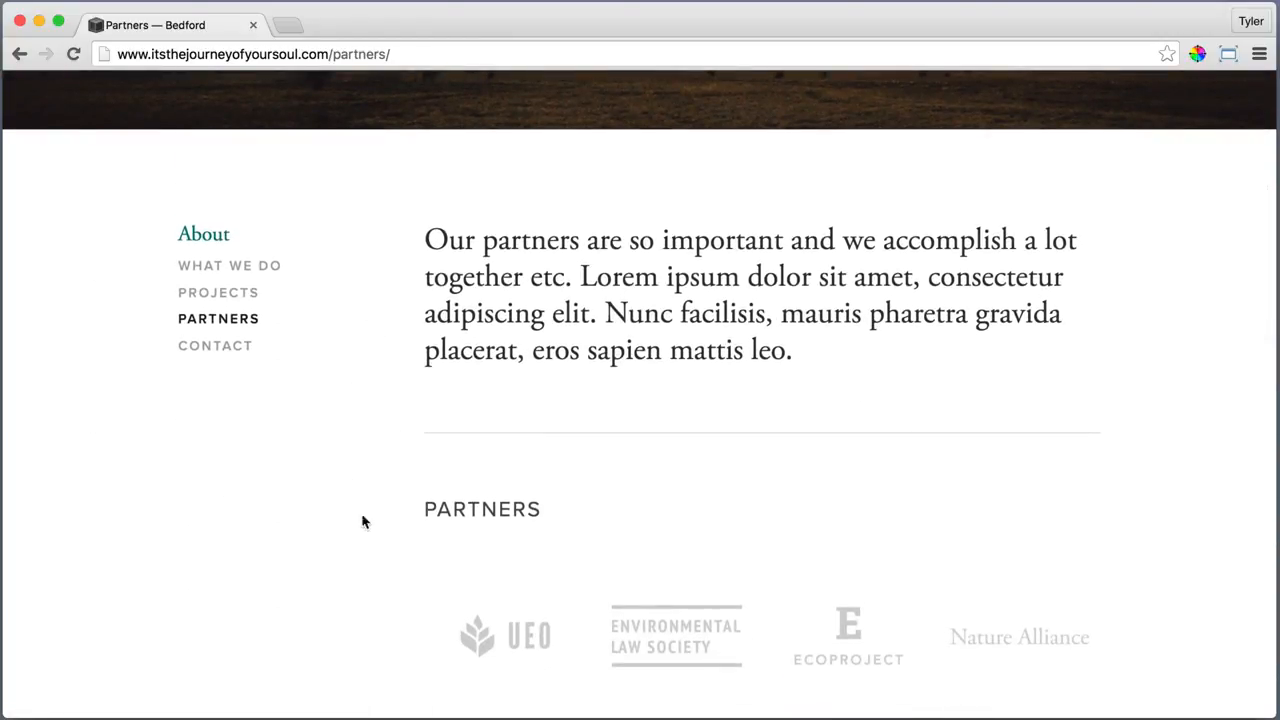
scroll(390, 615, "down", 3)
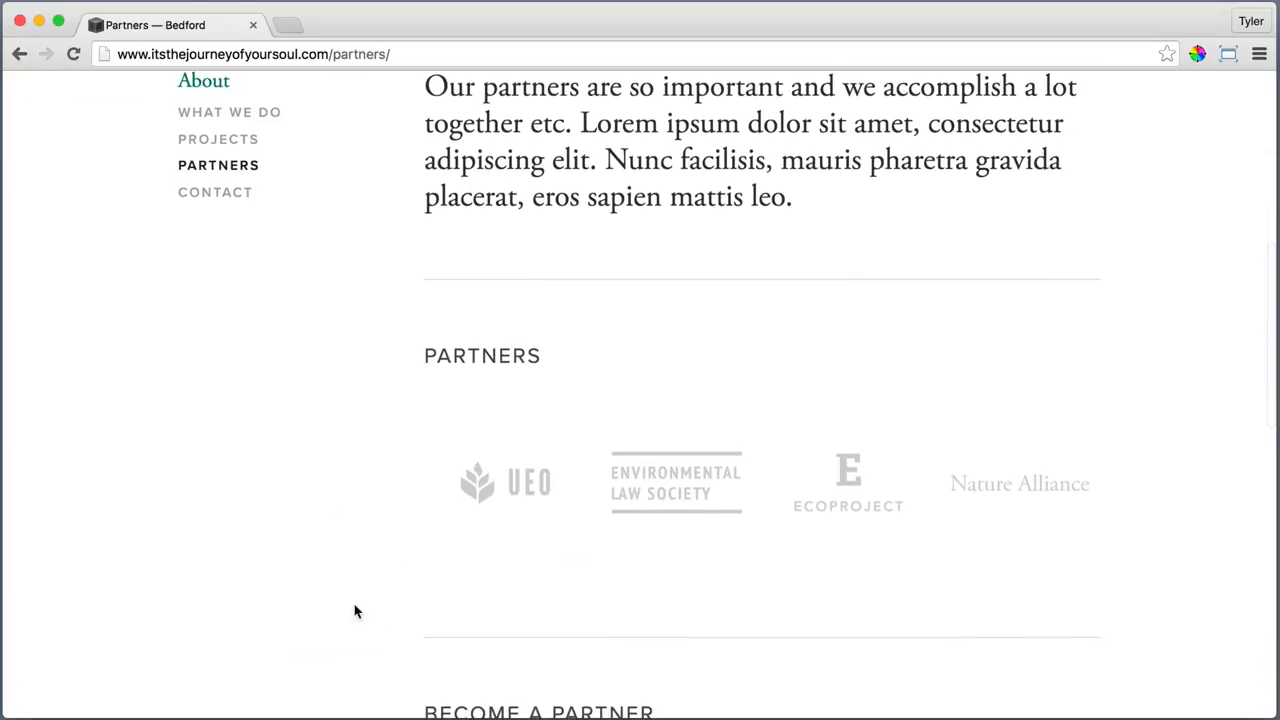
scroll(393, 636, "down", 5)
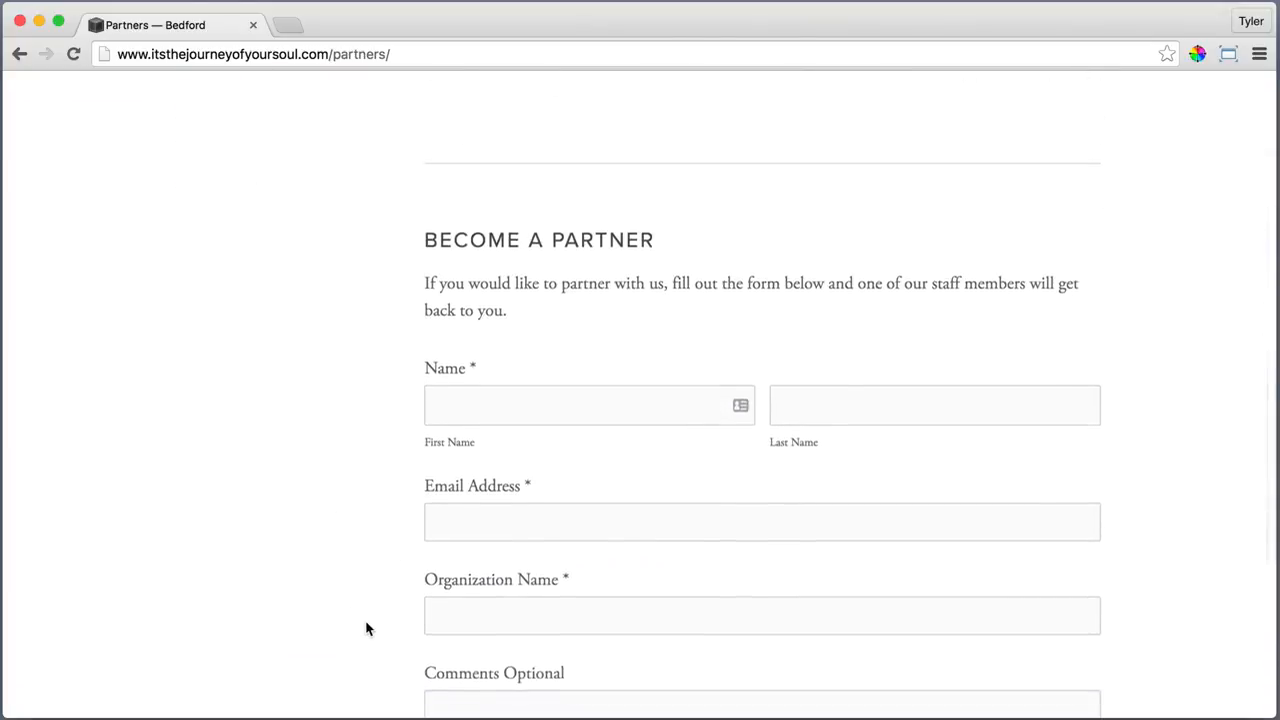
scroll(367, 628, "down", 1)
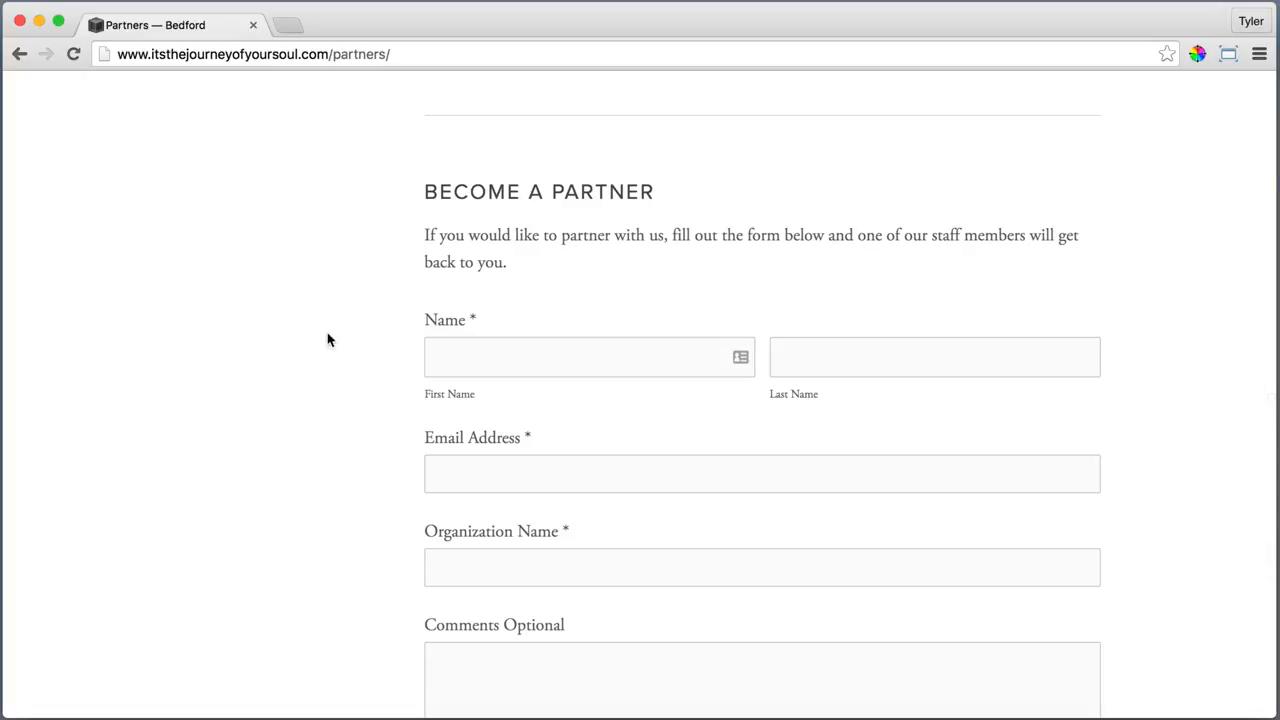
scroll(366, 560, "up", 10)
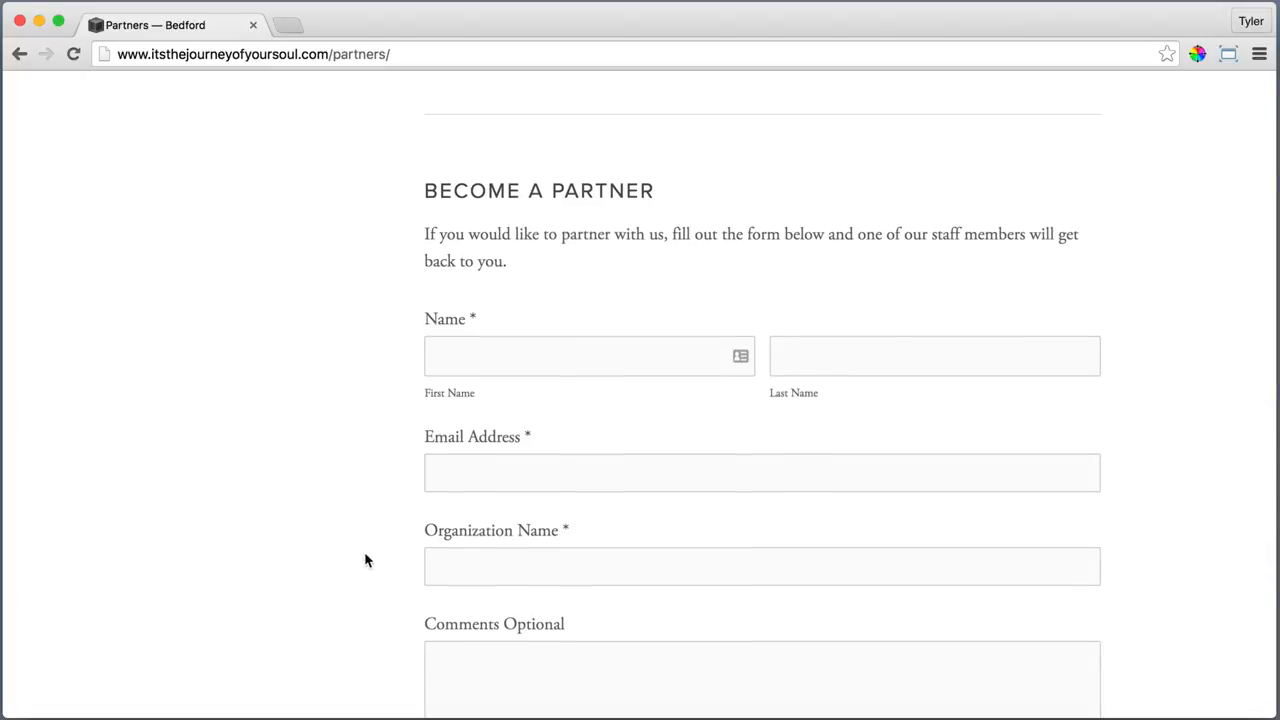
mouse_move(886, 134)
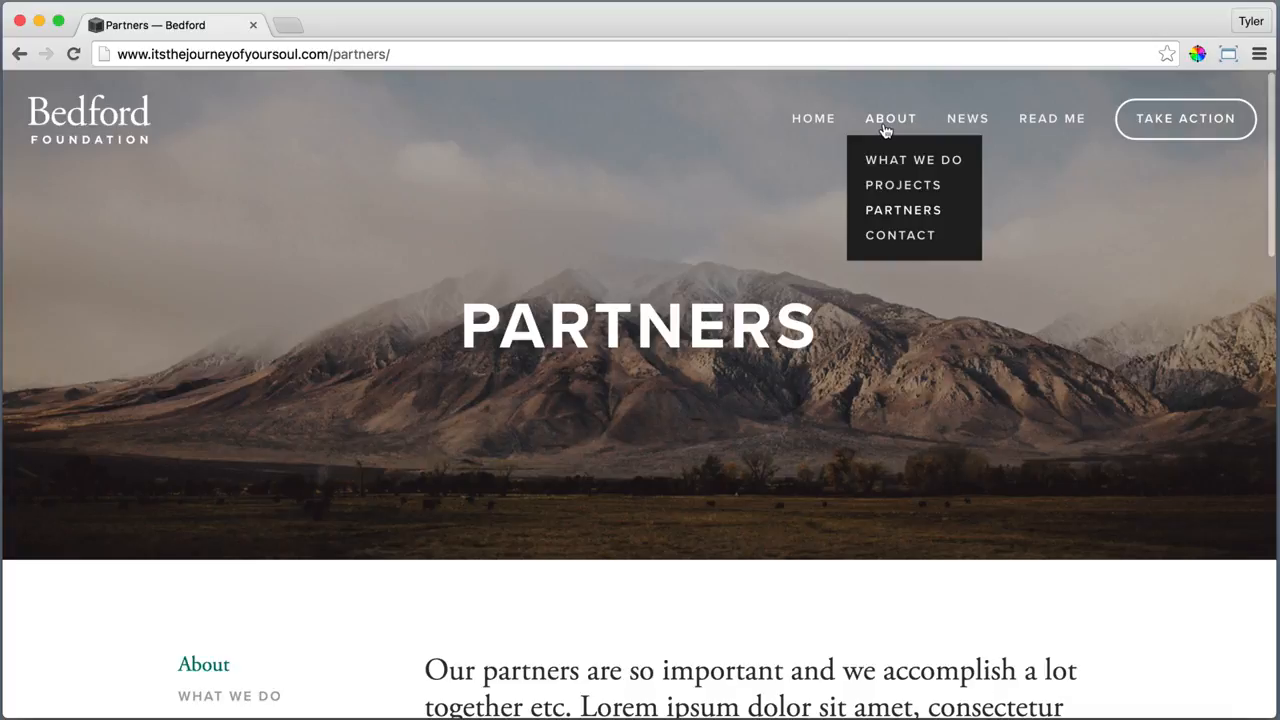
left_click(905, 244)
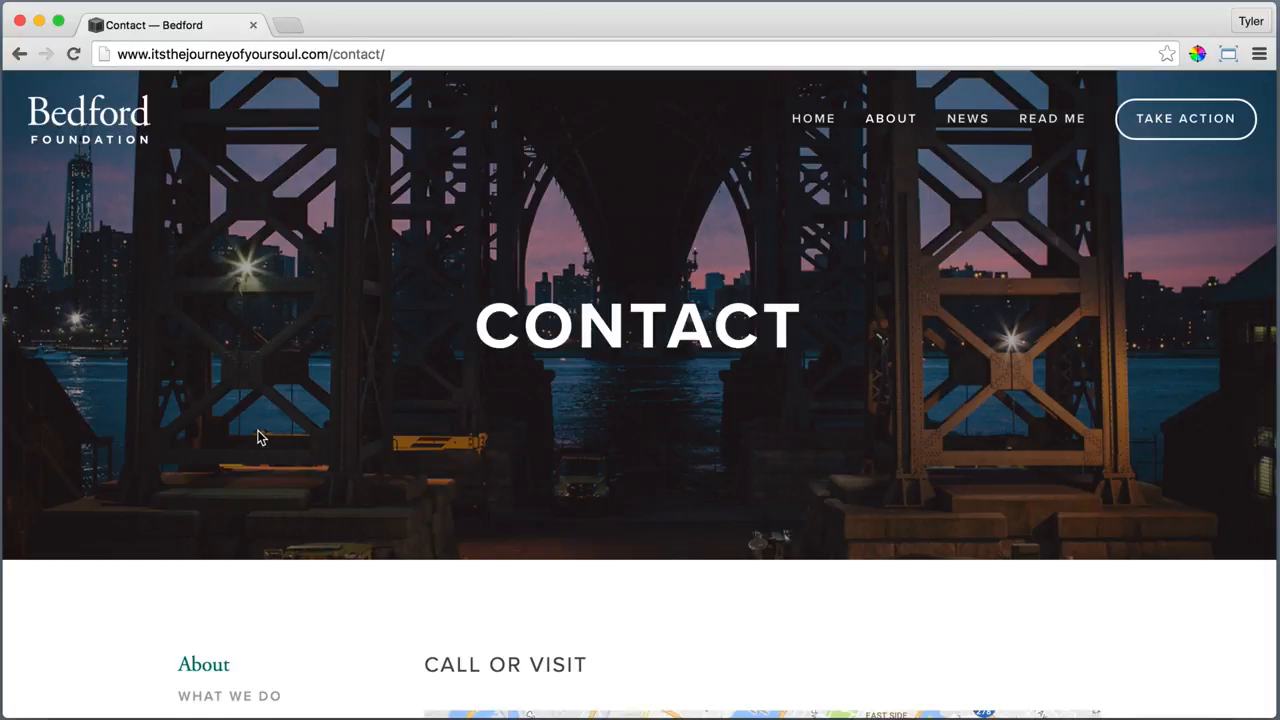
Scroll through the Contact page and continue to the site's News page
scroll(258, 437, "down", 3)
scroll(258, 437, "down", 1)
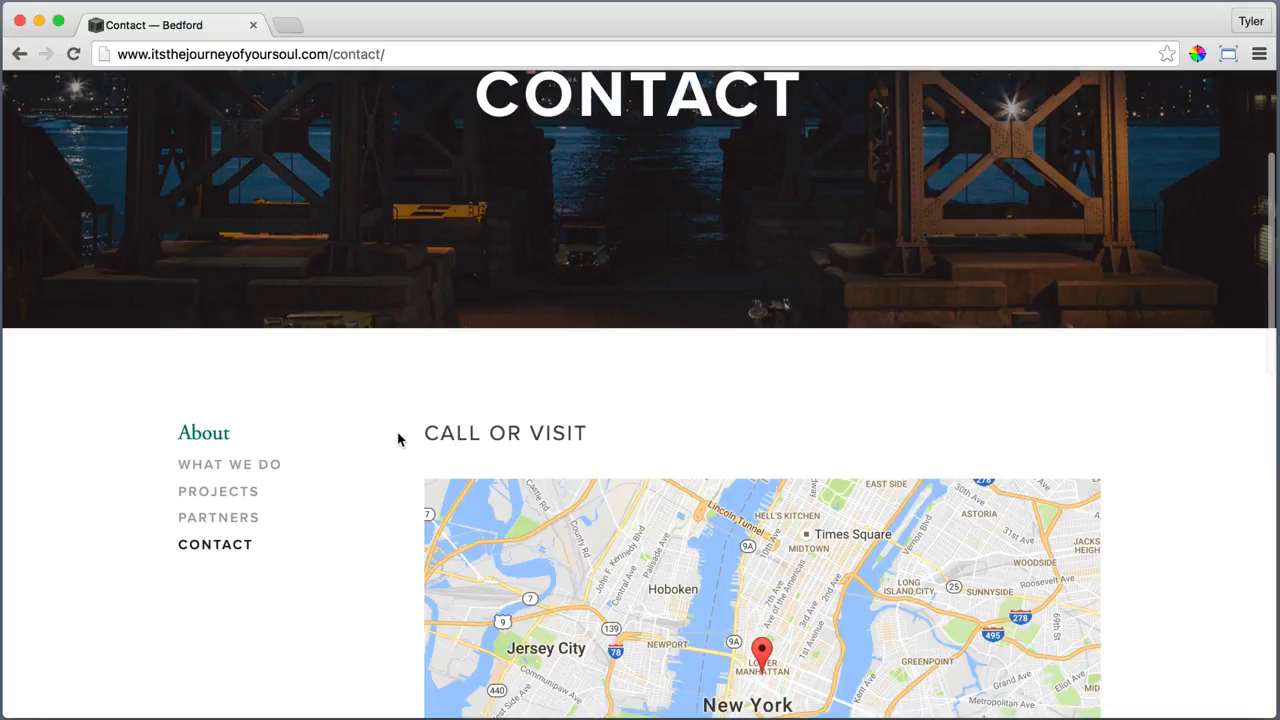
scroll(374, 446, "down", 5)
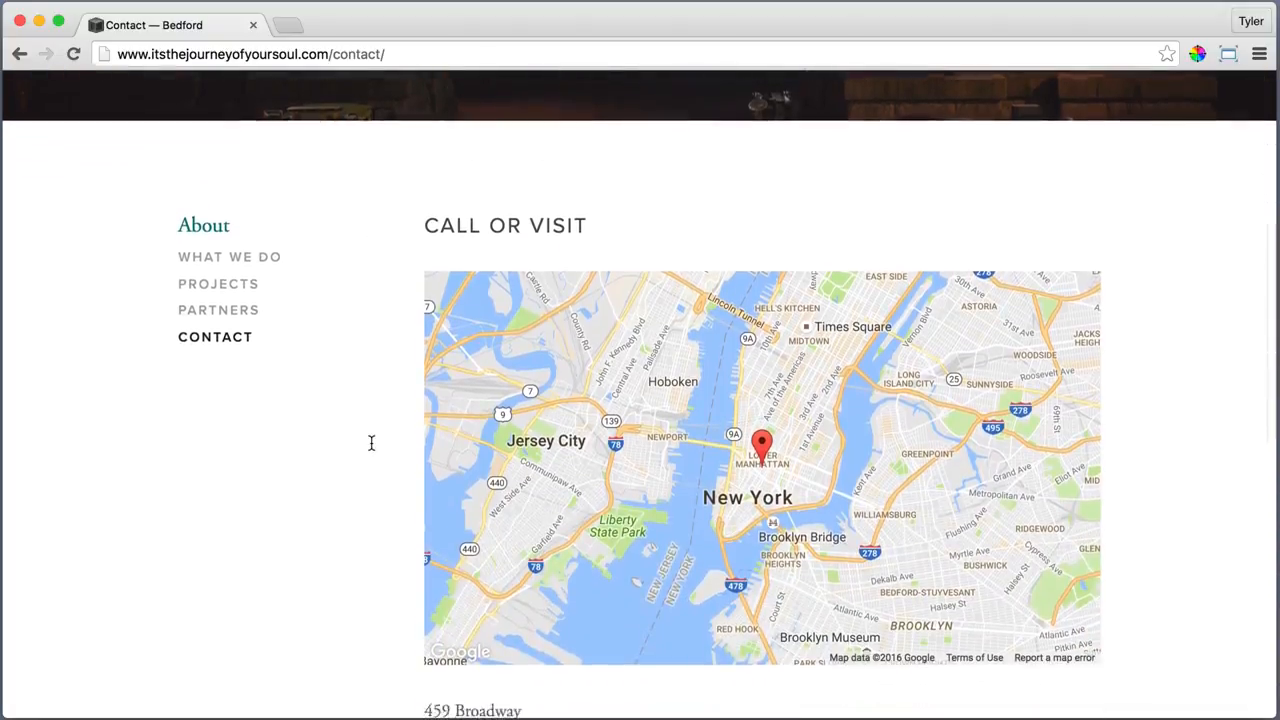
scroll(370, 477, "down", 2)
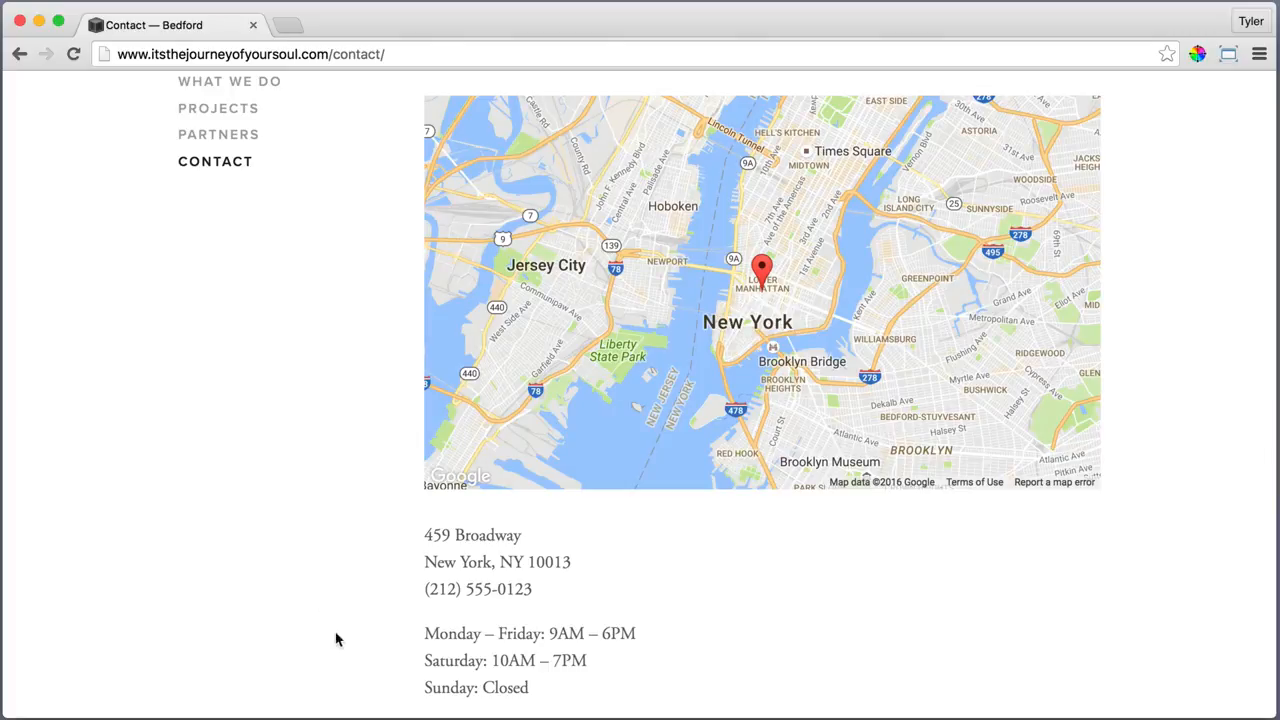
scroll(366, 635, "down", 2)
scroll(366, 635, "down", 5)
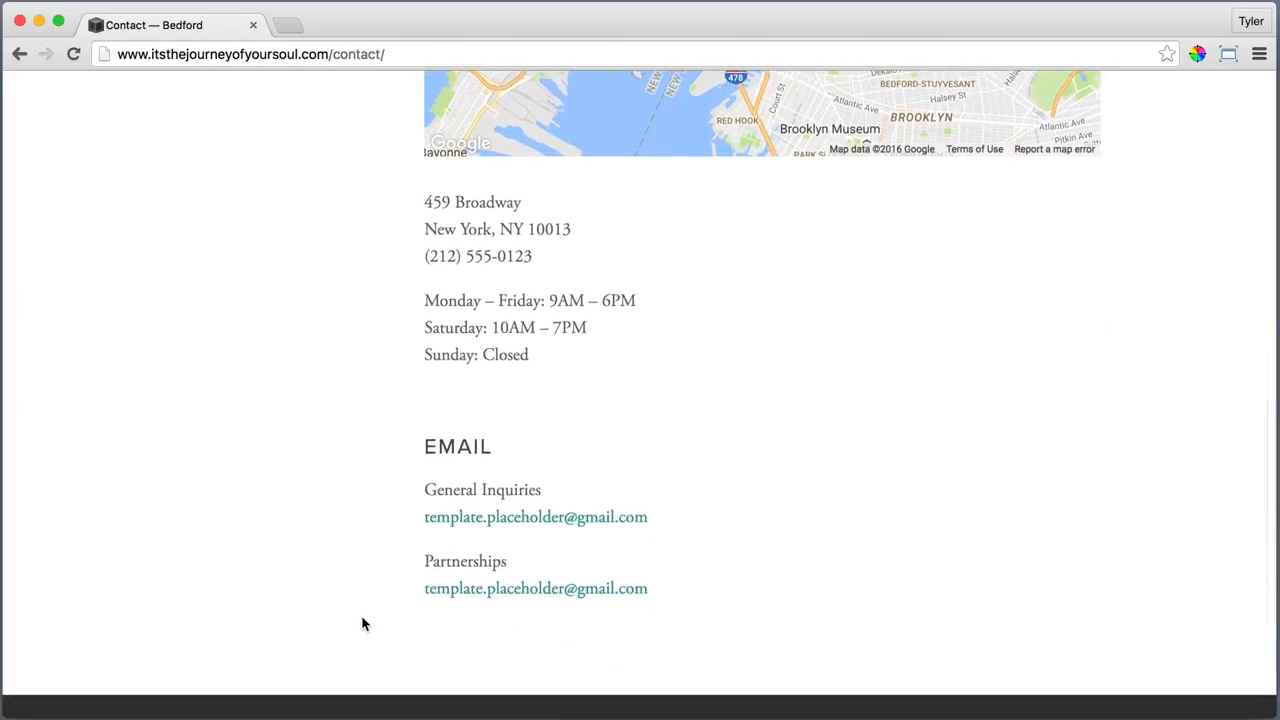
scroll(371, 553, "down", 4)
scroll(1195, 524, "up", 15)
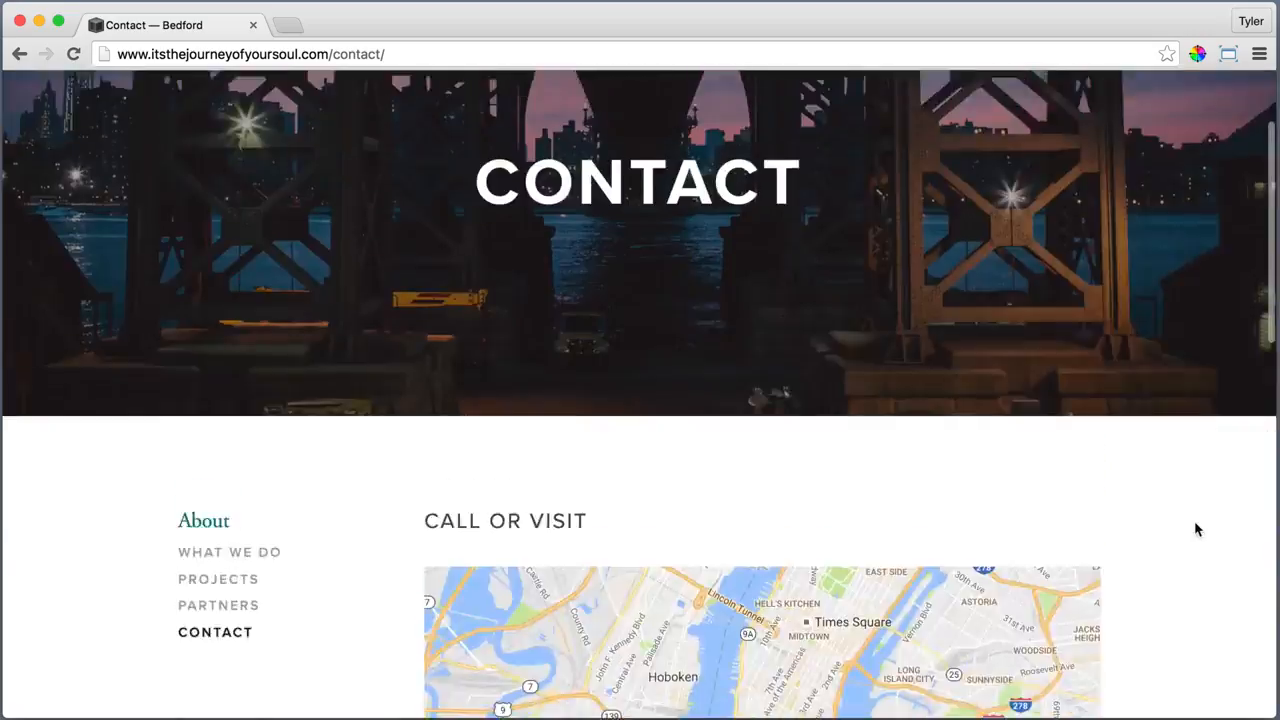
left_click(970, 128)
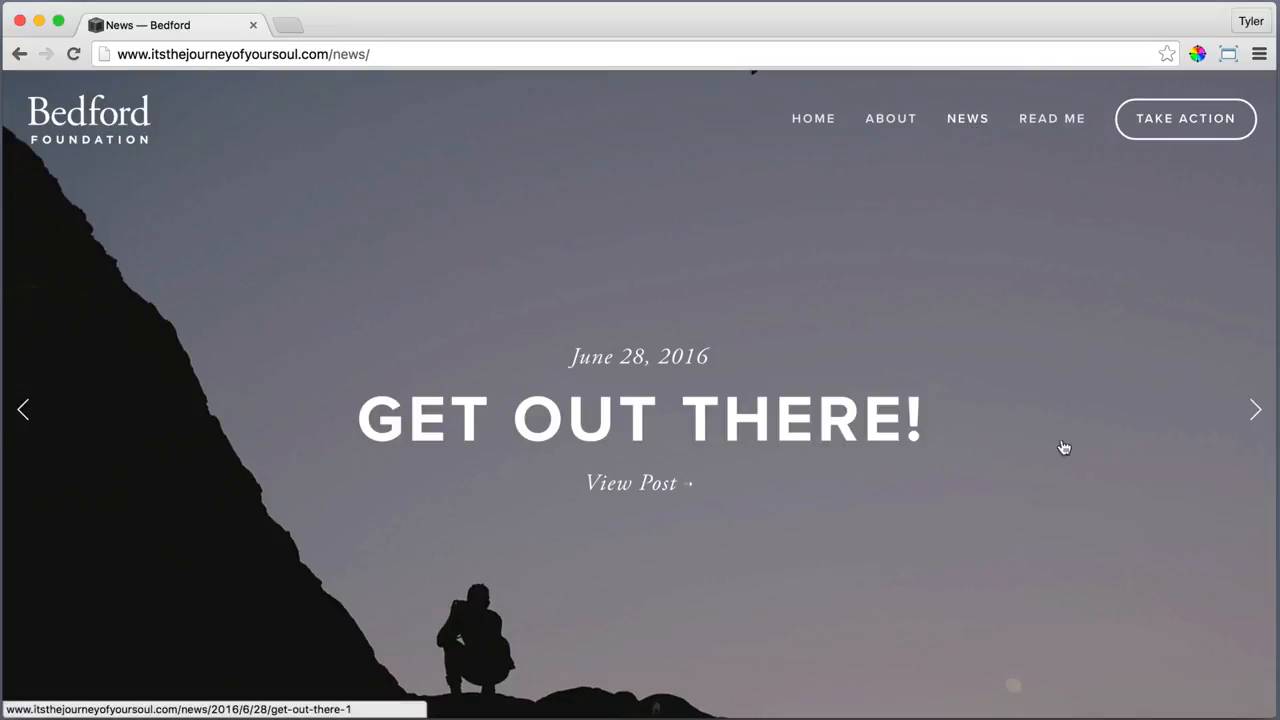
Advance the News slider to the next story and scroll down the post list
left_click(1253, 410)
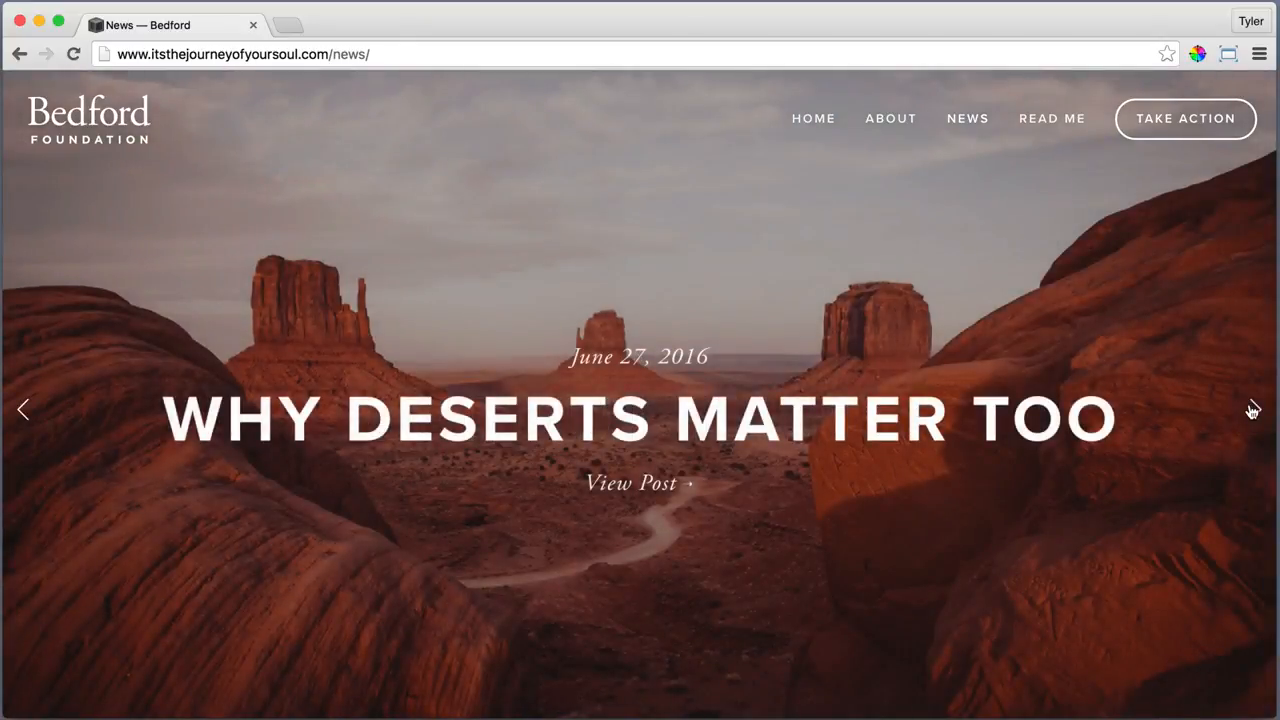
scroll(1253, 410, "down", 10)
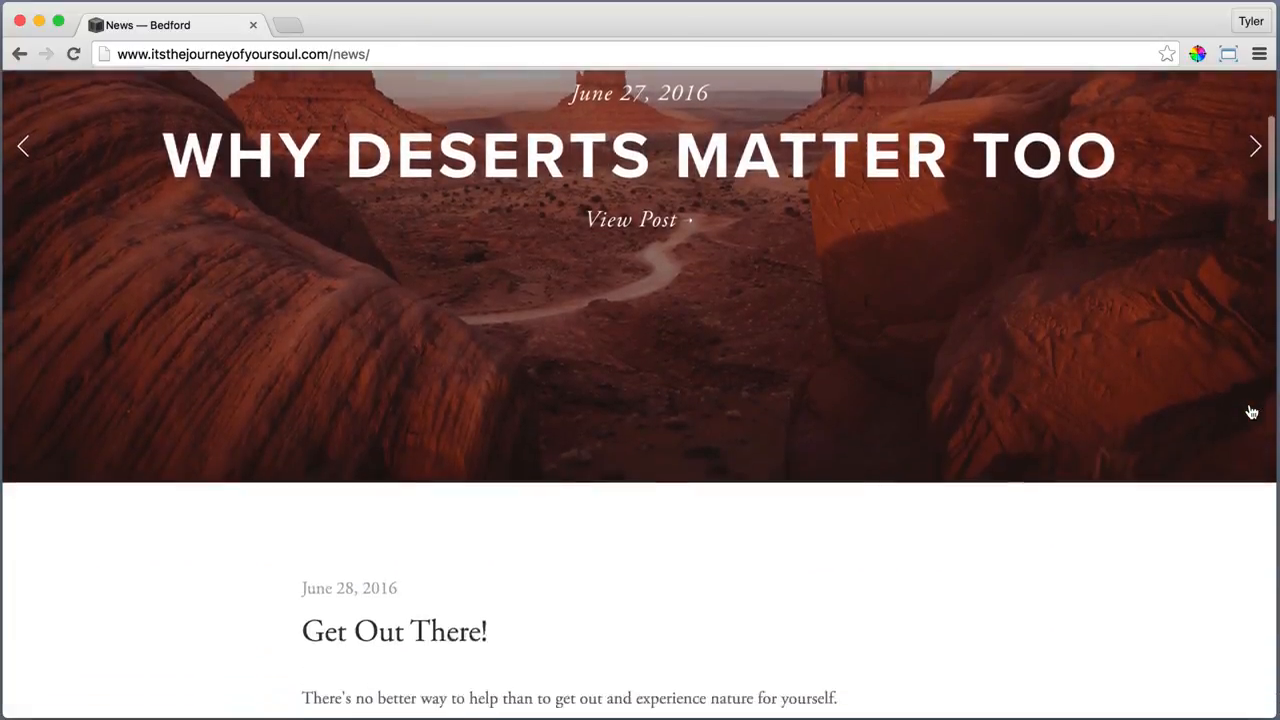
scroll(1251, 412, "down", 3)
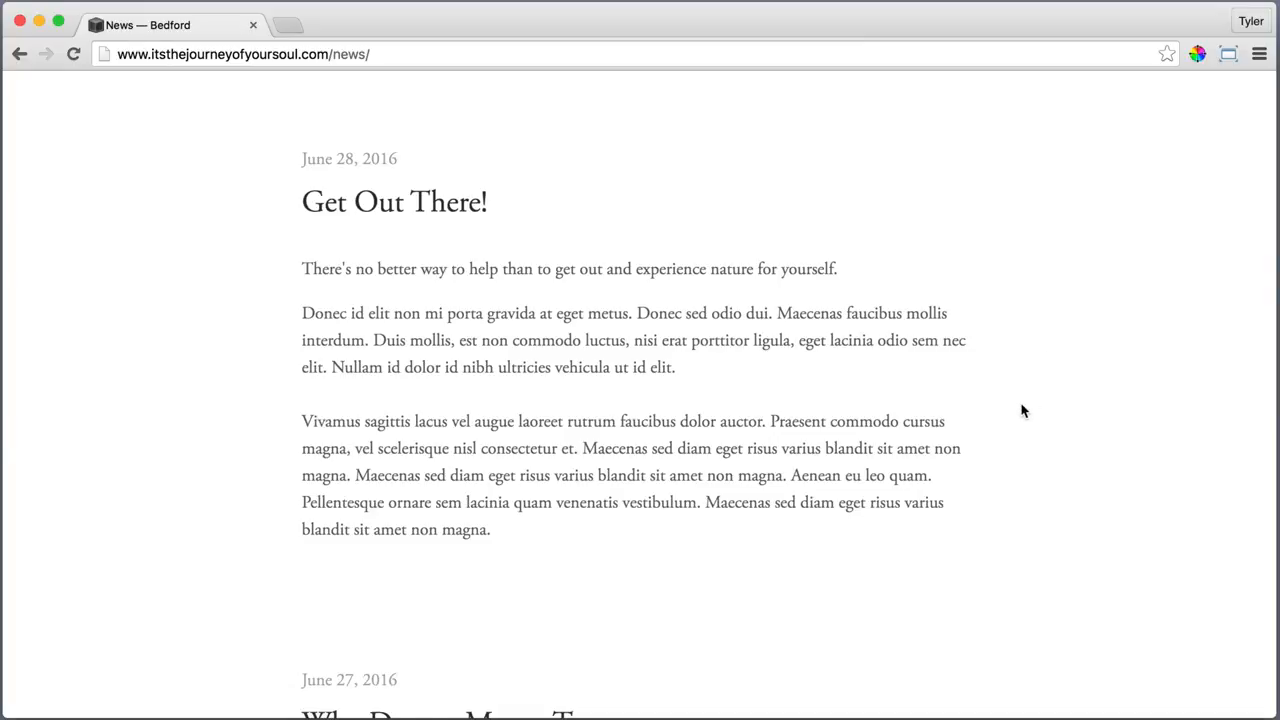
scroll(1022, 410, "down", 5)
scroll(1020, 409, "down", 3)
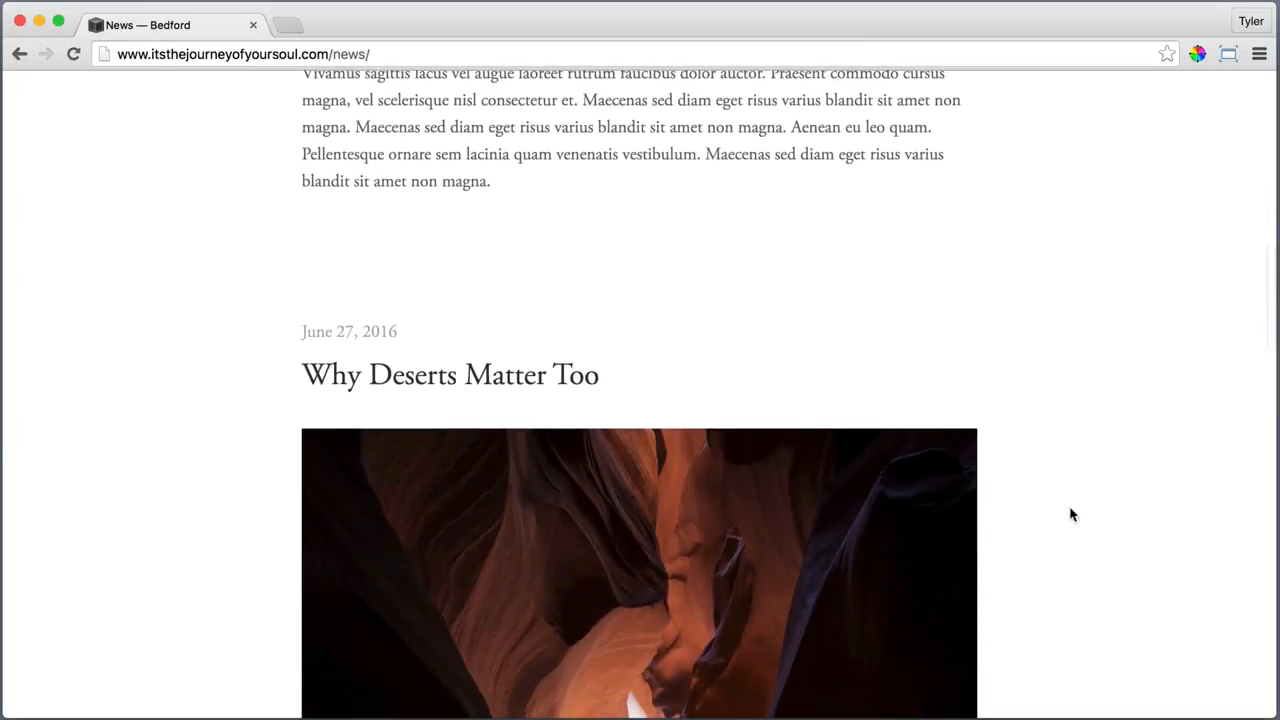
scroll(1052, 526, "down", 20)
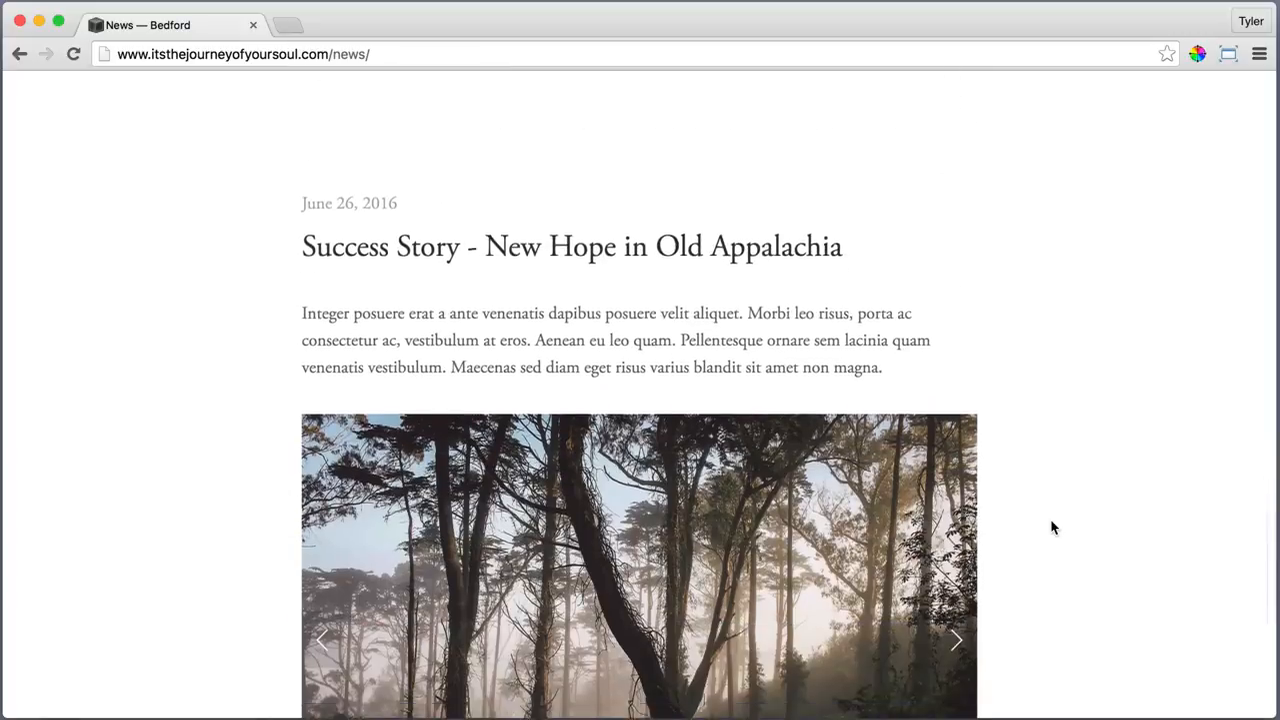
scroll(1052, 526, "down", 2)
scroll(1090, 428, "down", 4)
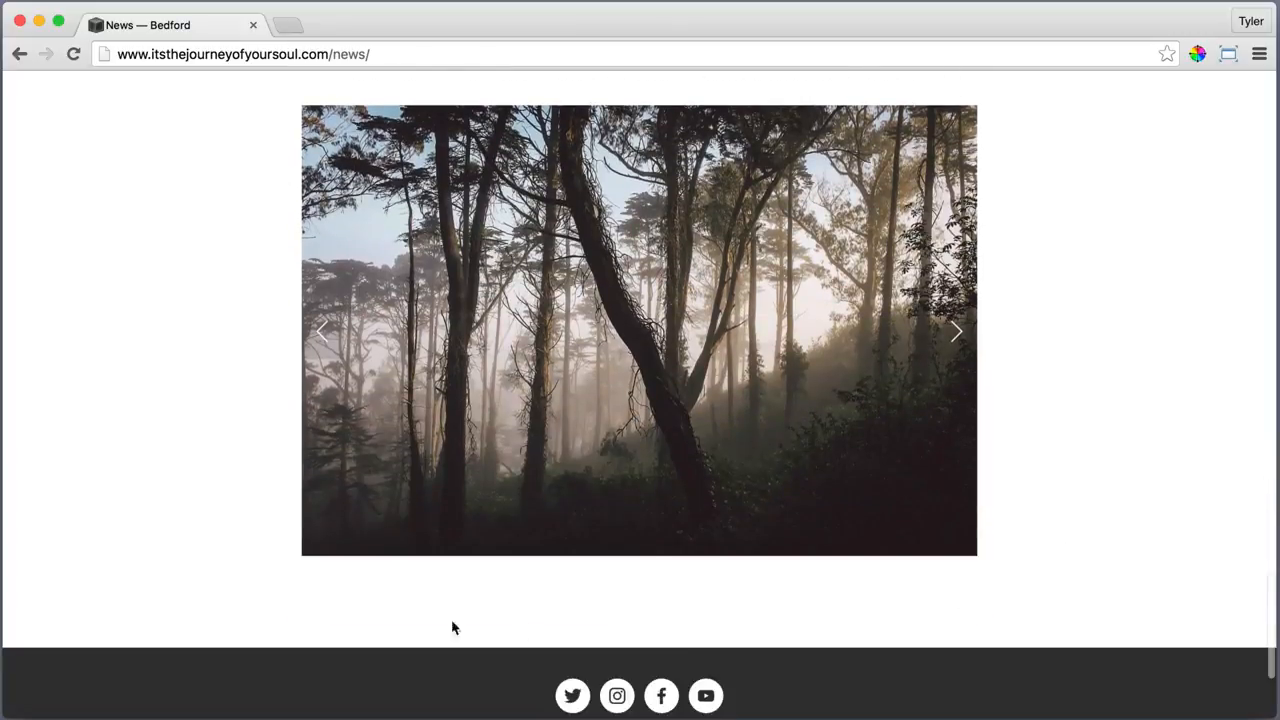
scroll(151, 343, "up", 5)
Open the 'Success Story - New Hope in Old Appalachia' post, flip its slideshow, and read it
left_click(390, 228)
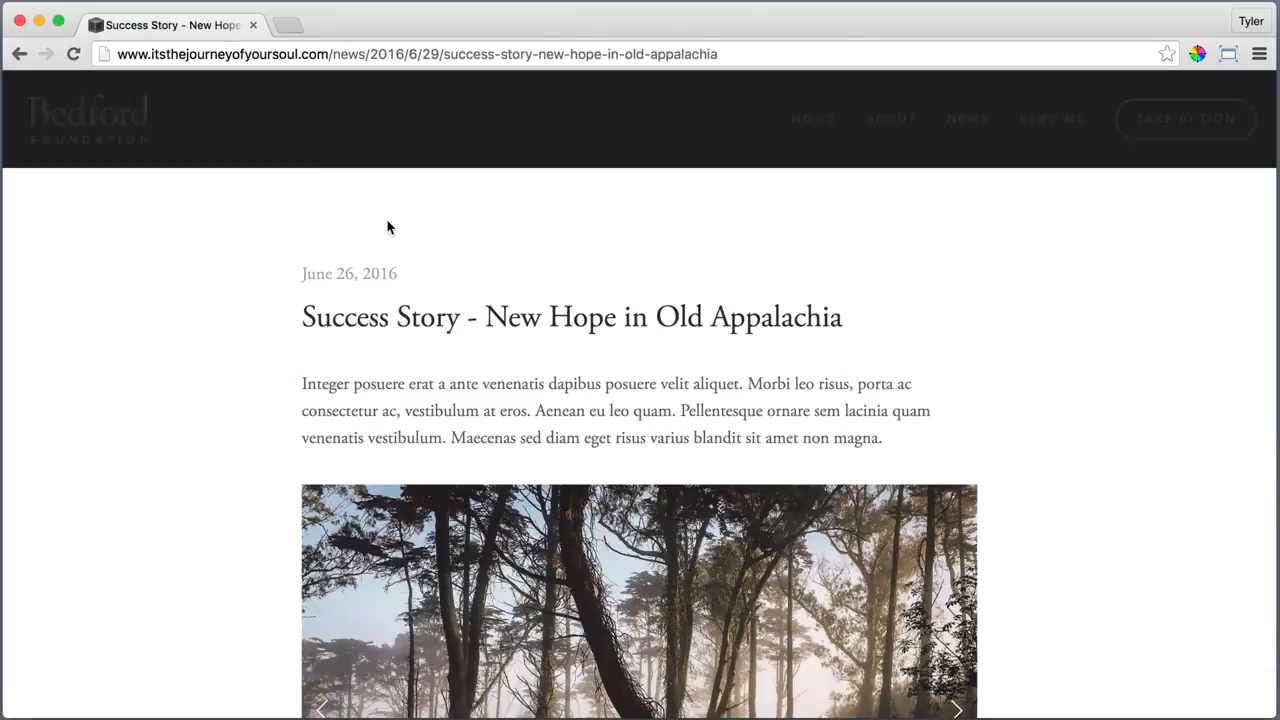
scroll(200, 397, "down", 6)
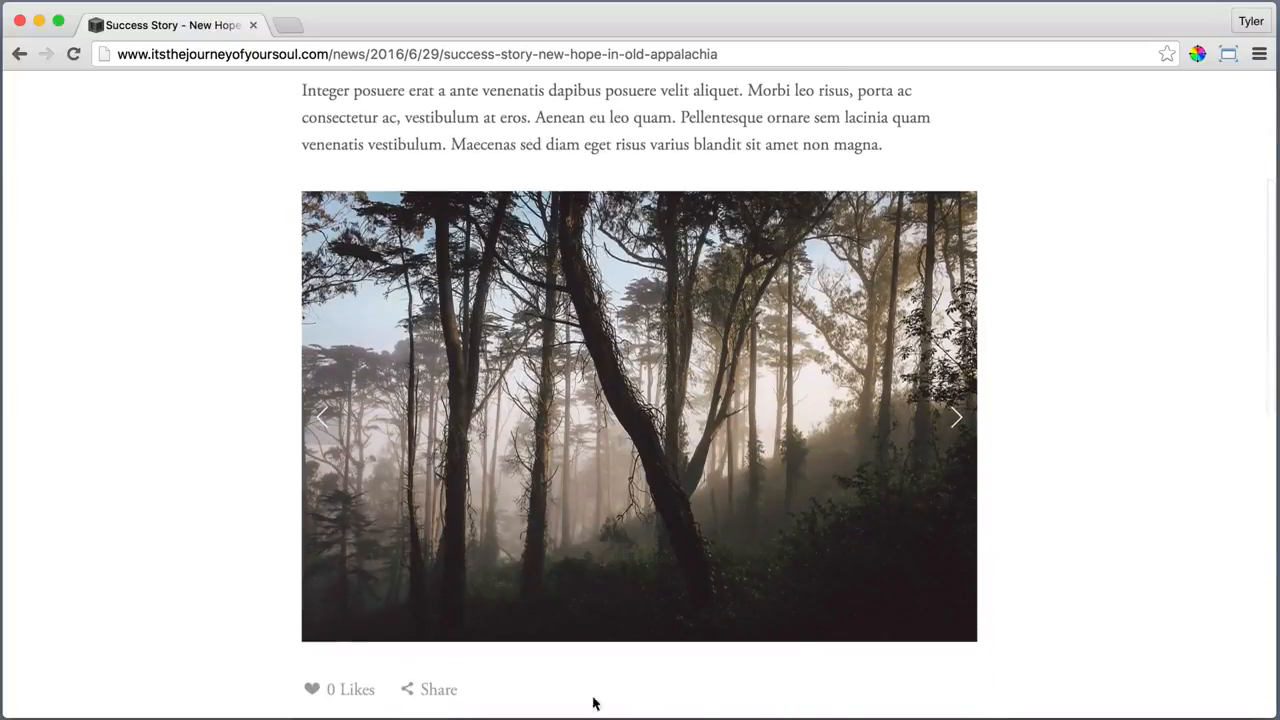
left_click(956, 419)
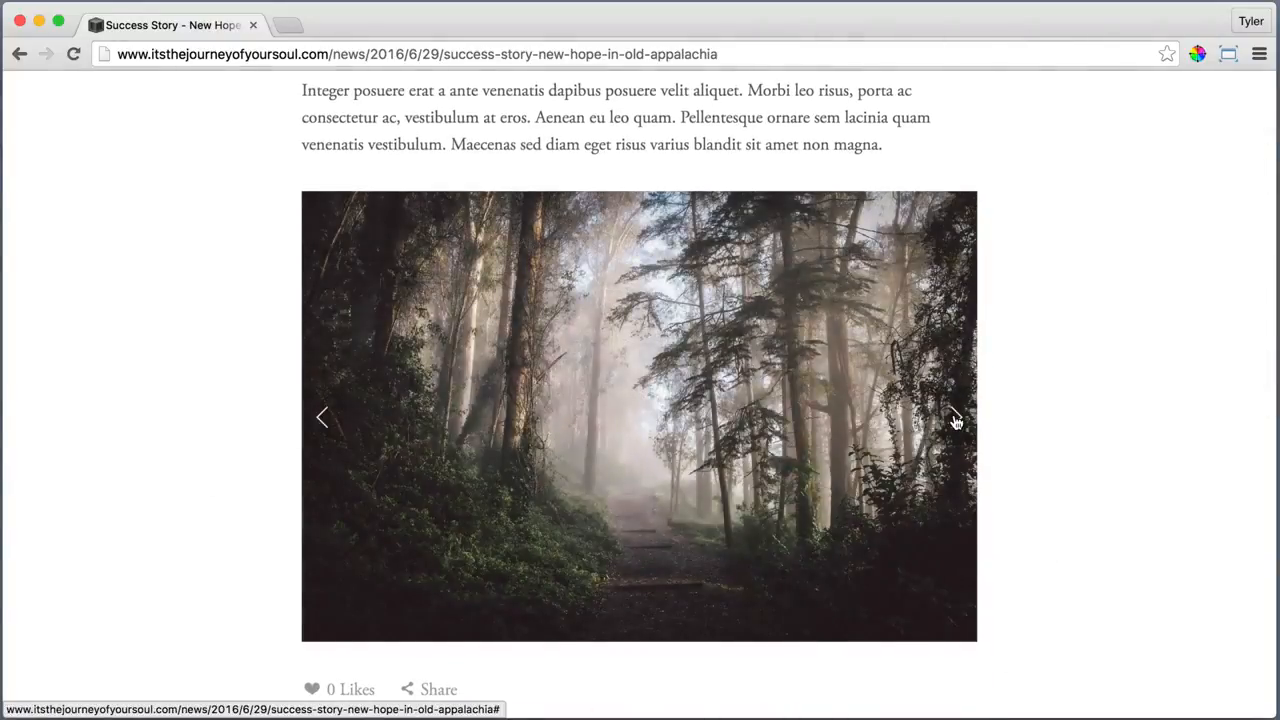
left_click(956, 421)
left_click(953, 420)
scroll(1080, 415, "down", 4)
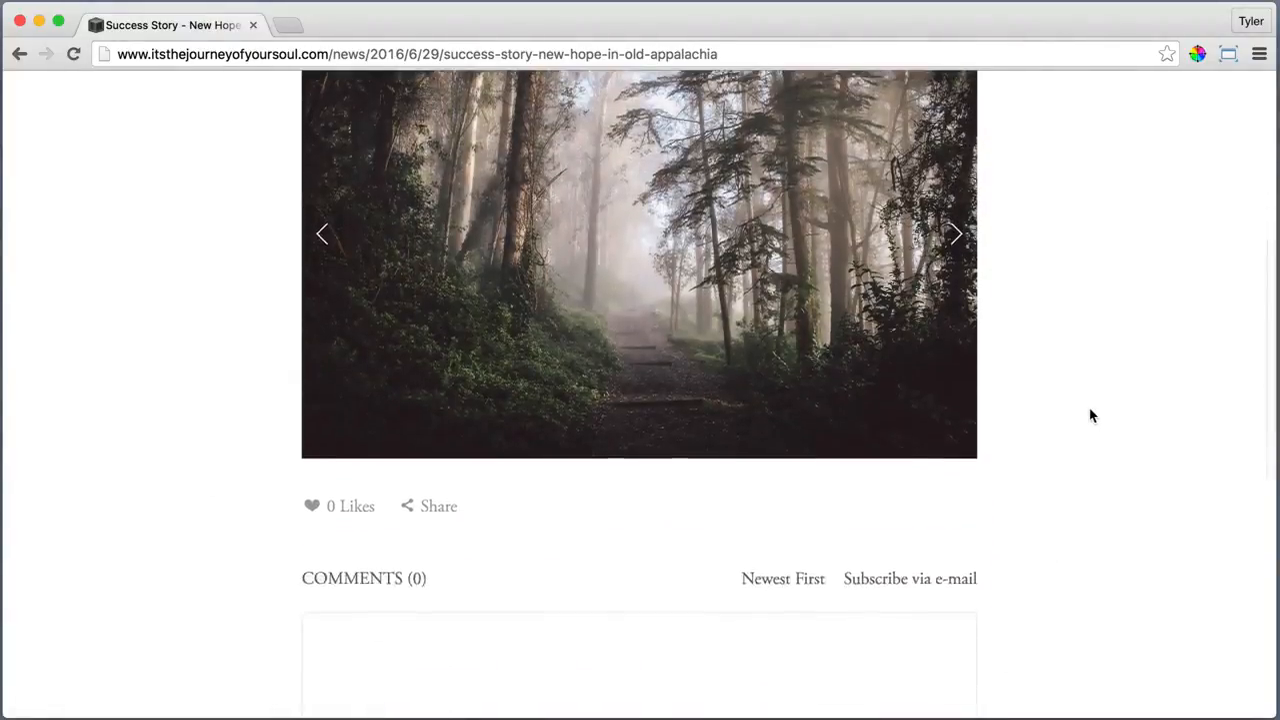
scroll(1096, 418, "down", 4)
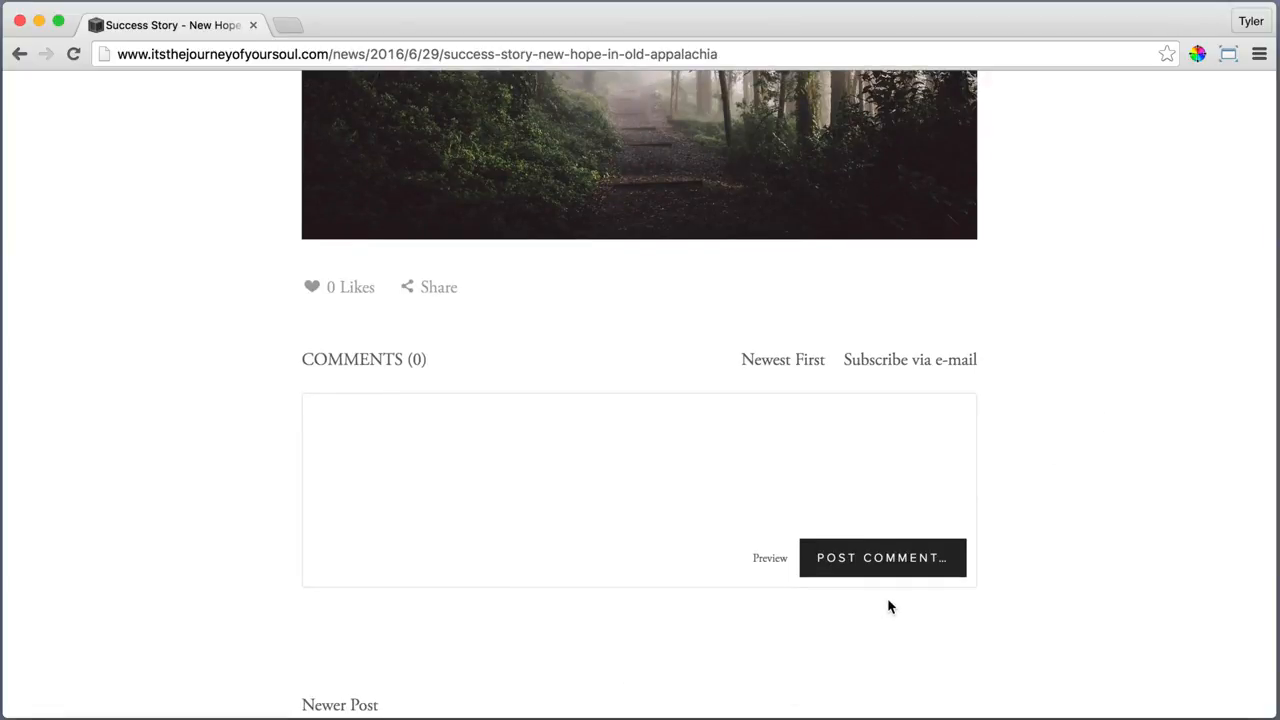
scroll(889, 606, "down", 2)
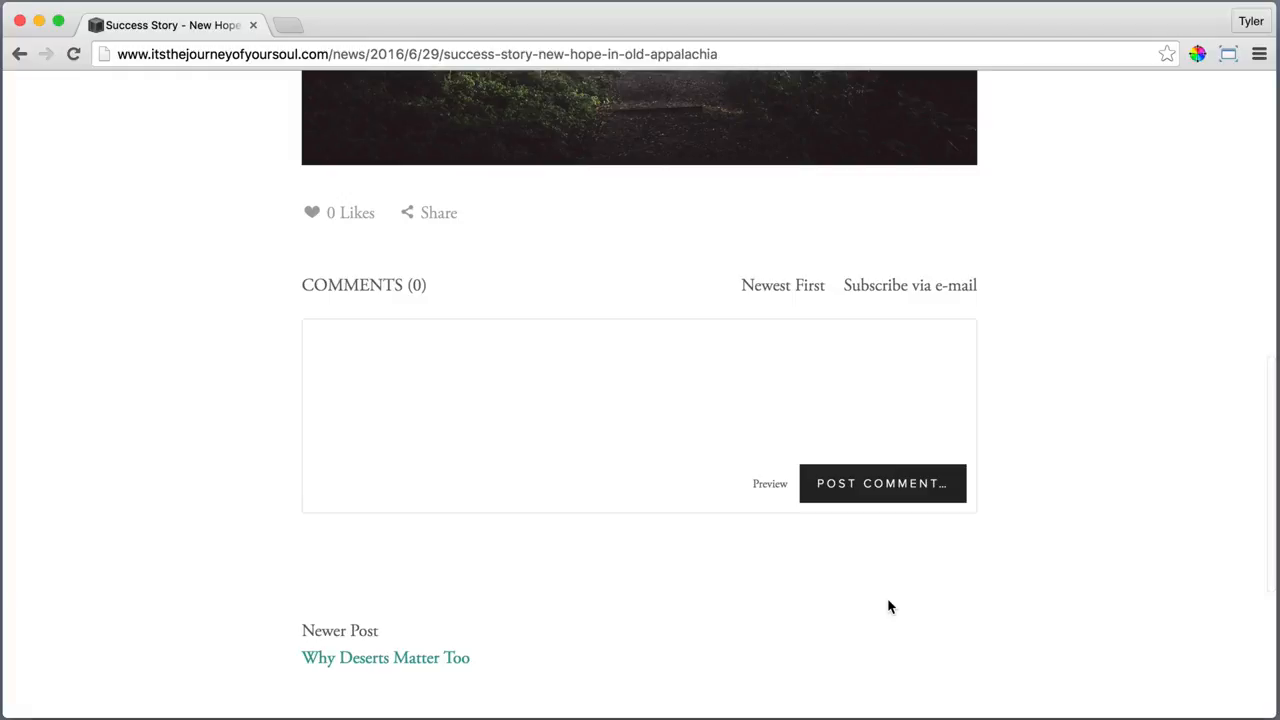
scroll(889, 606, "down", 3)
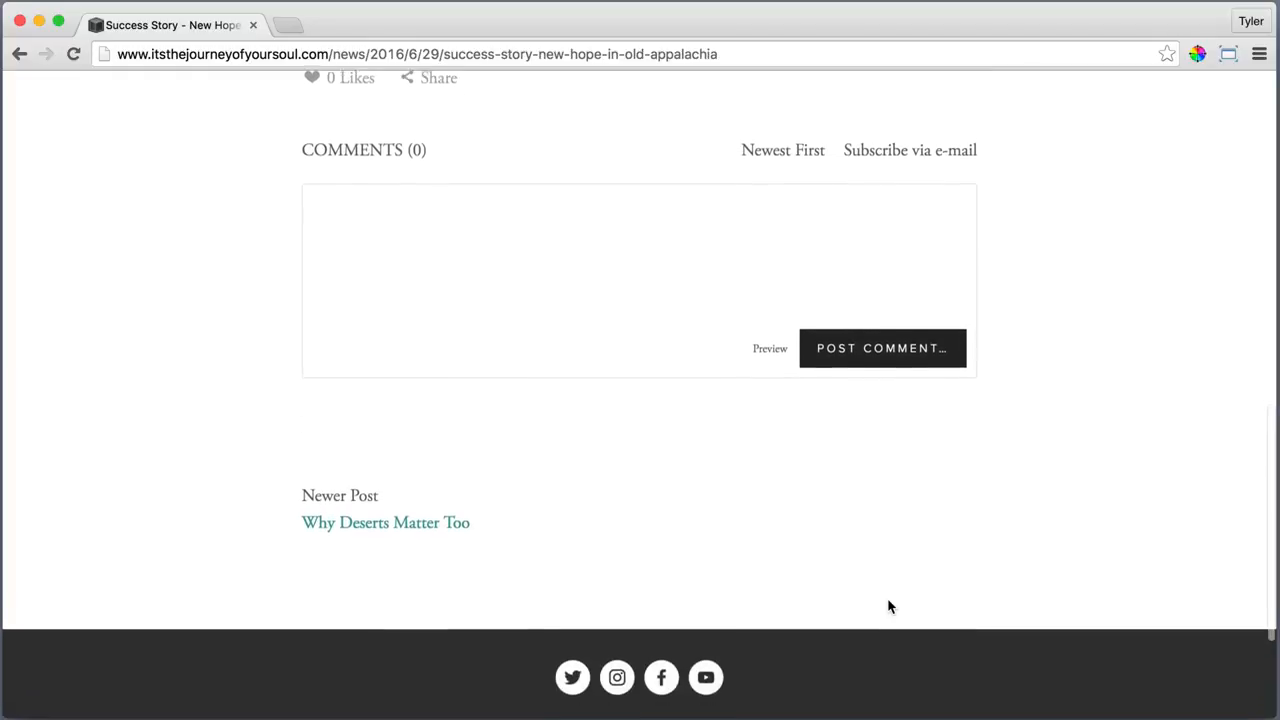
scroll(889, 606, "down", 1)
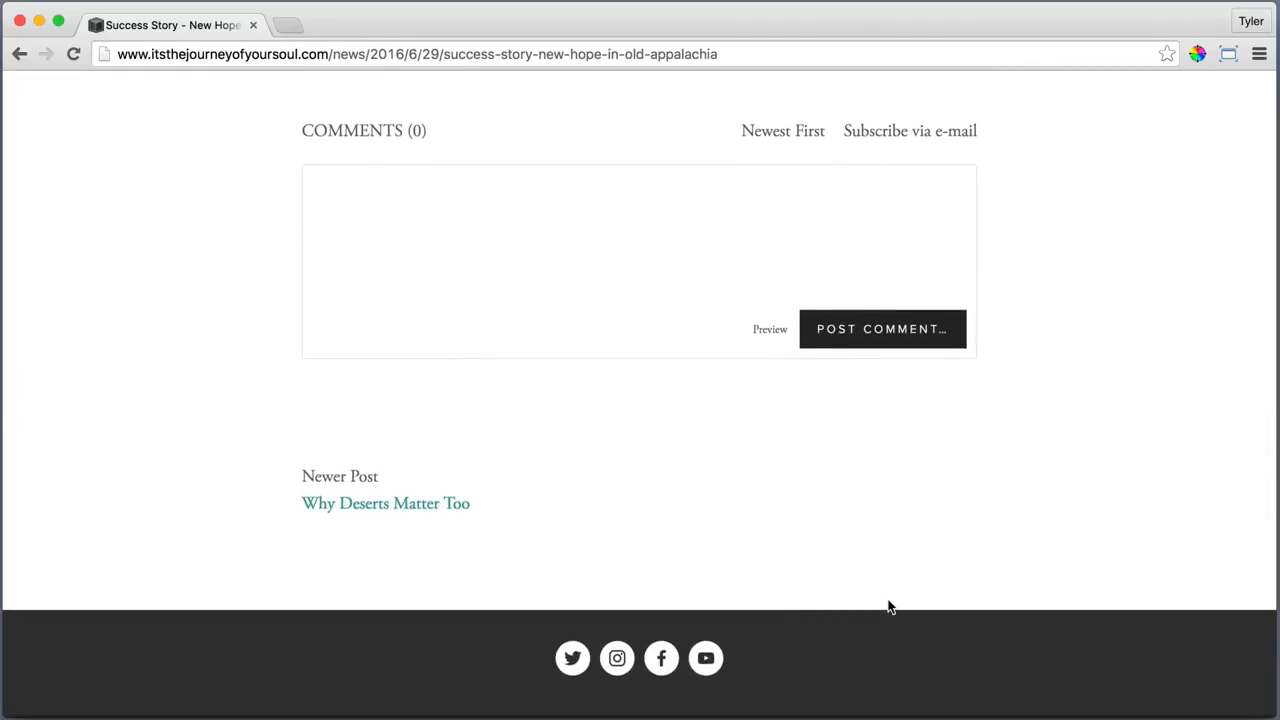
scroll(889, 606, "down", 3)
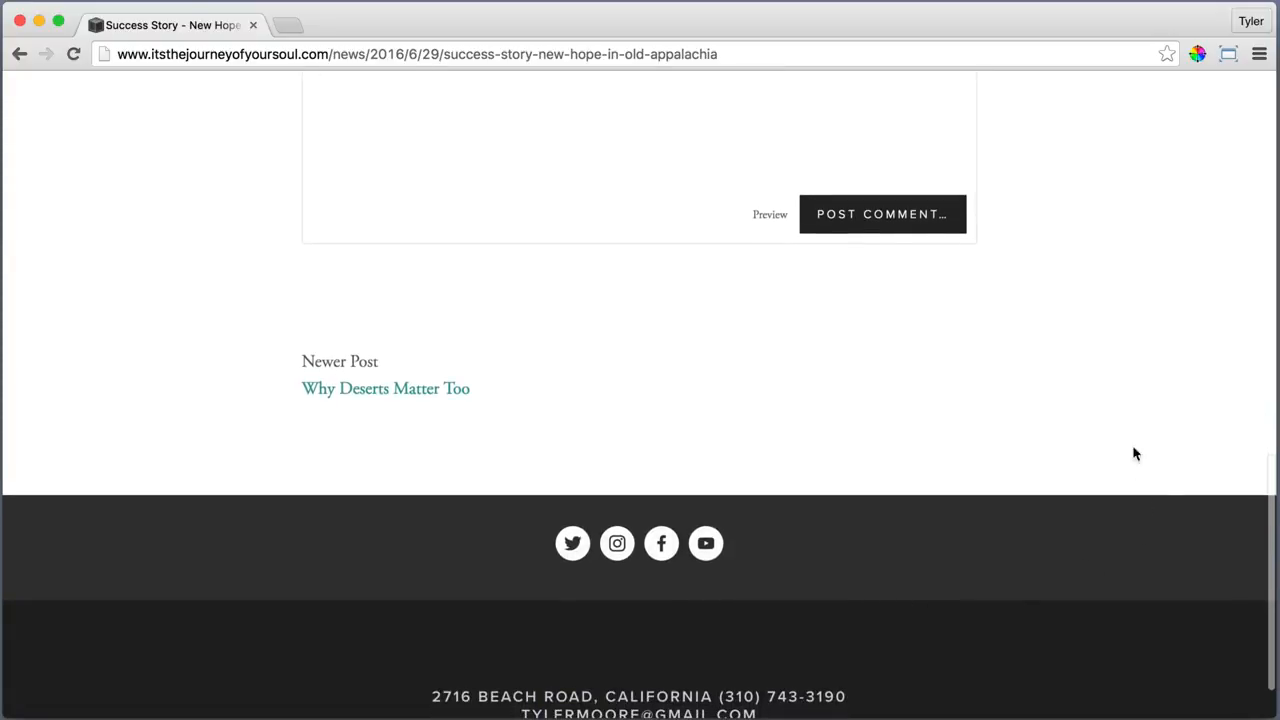
scroll(1128, 394, "up", 15)
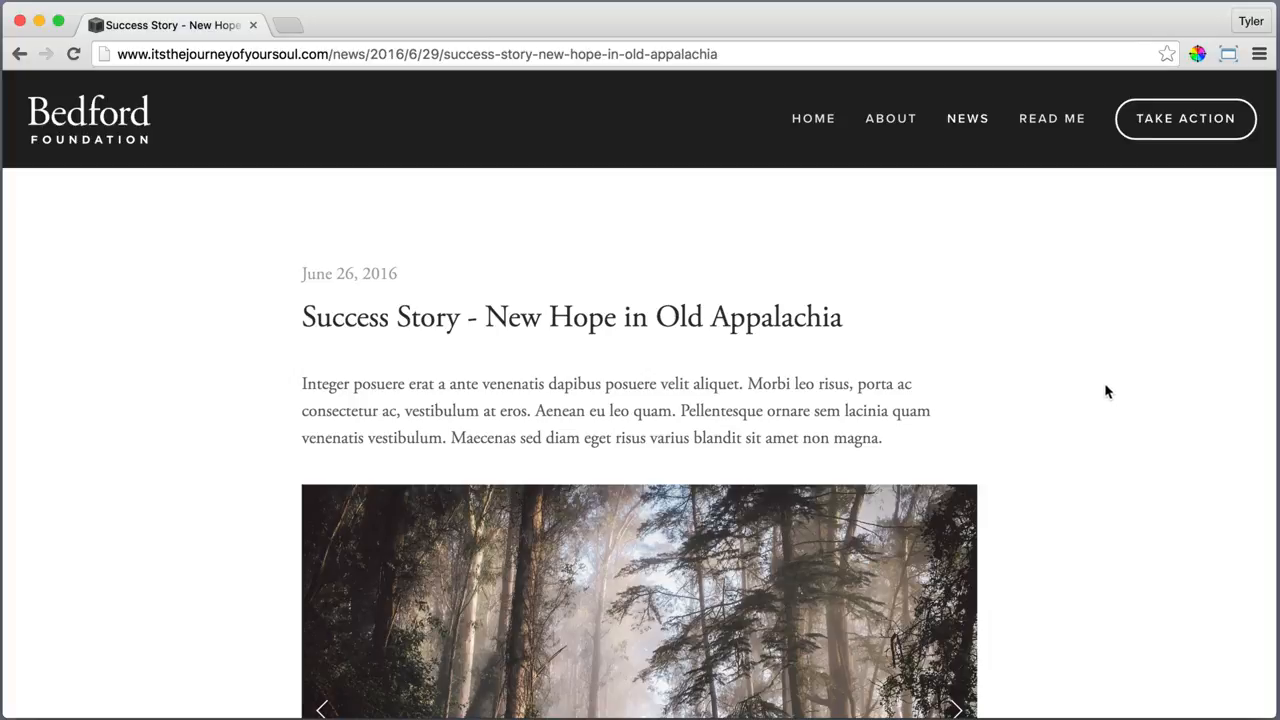
Open the Read Me page and scroll through it
left_click(1057, 121)
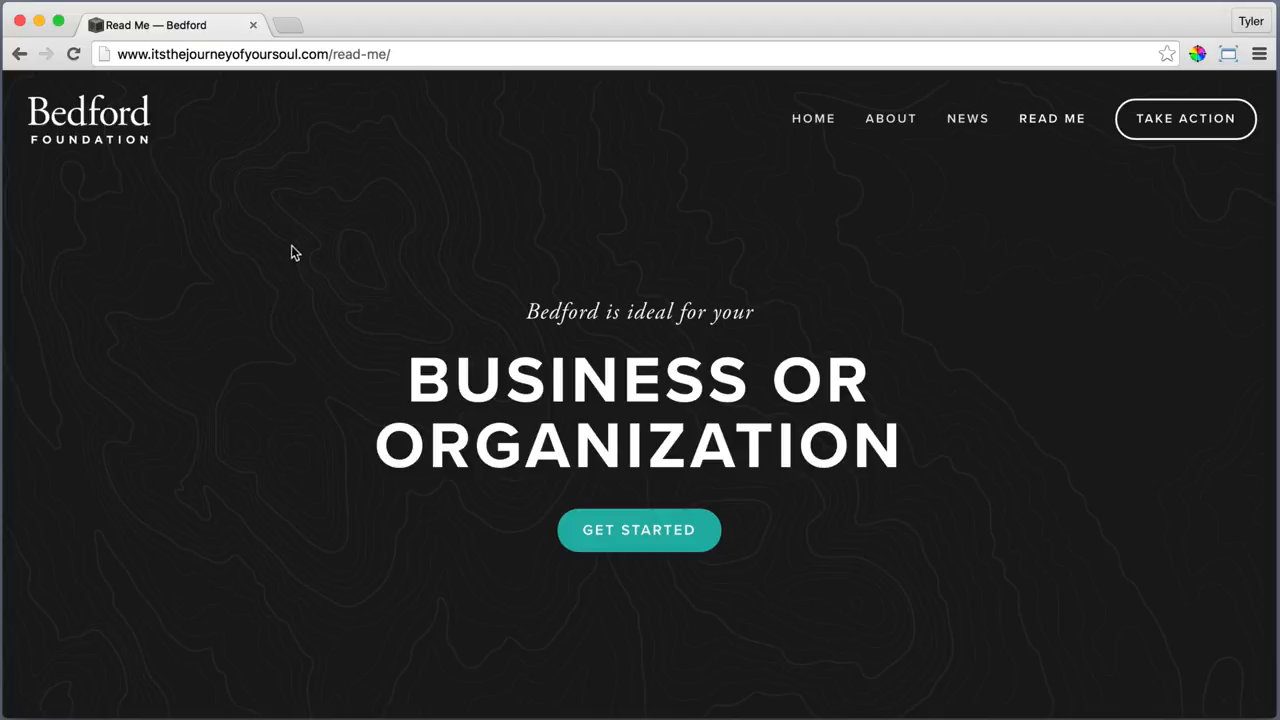
scroll(1031, 485, "down", 10)
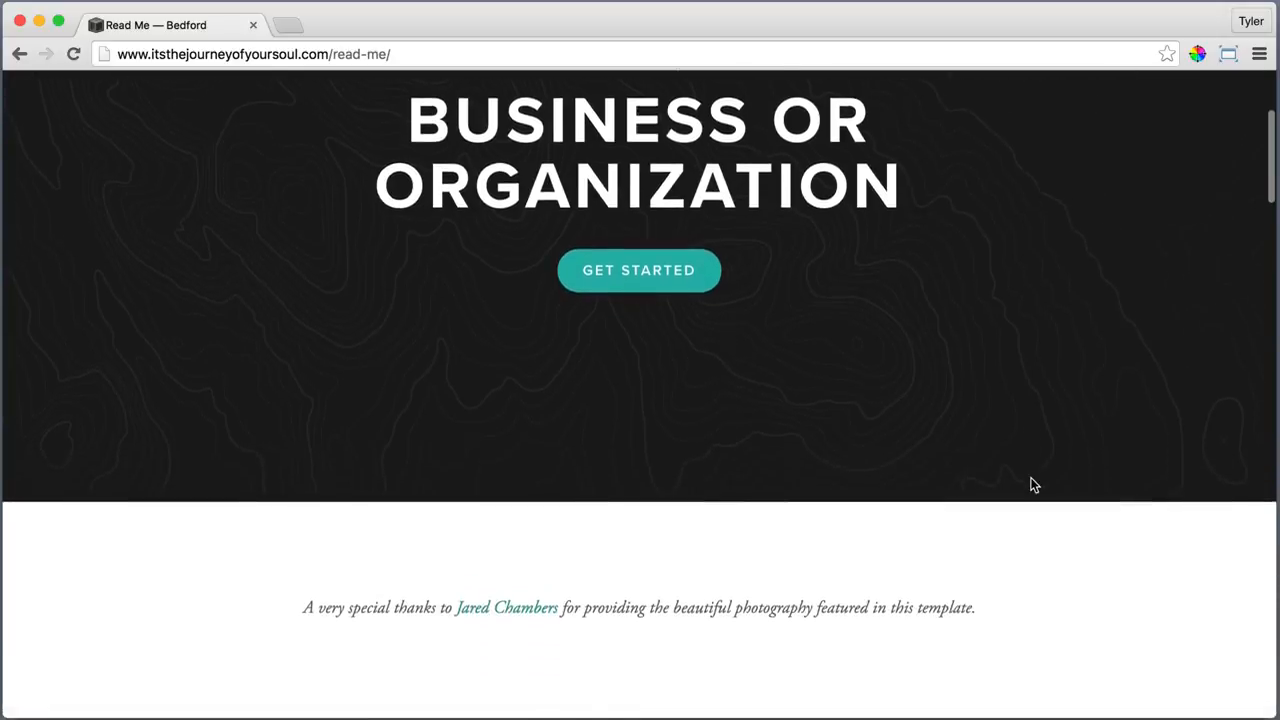
scroll(1150, 512, "down", 20)
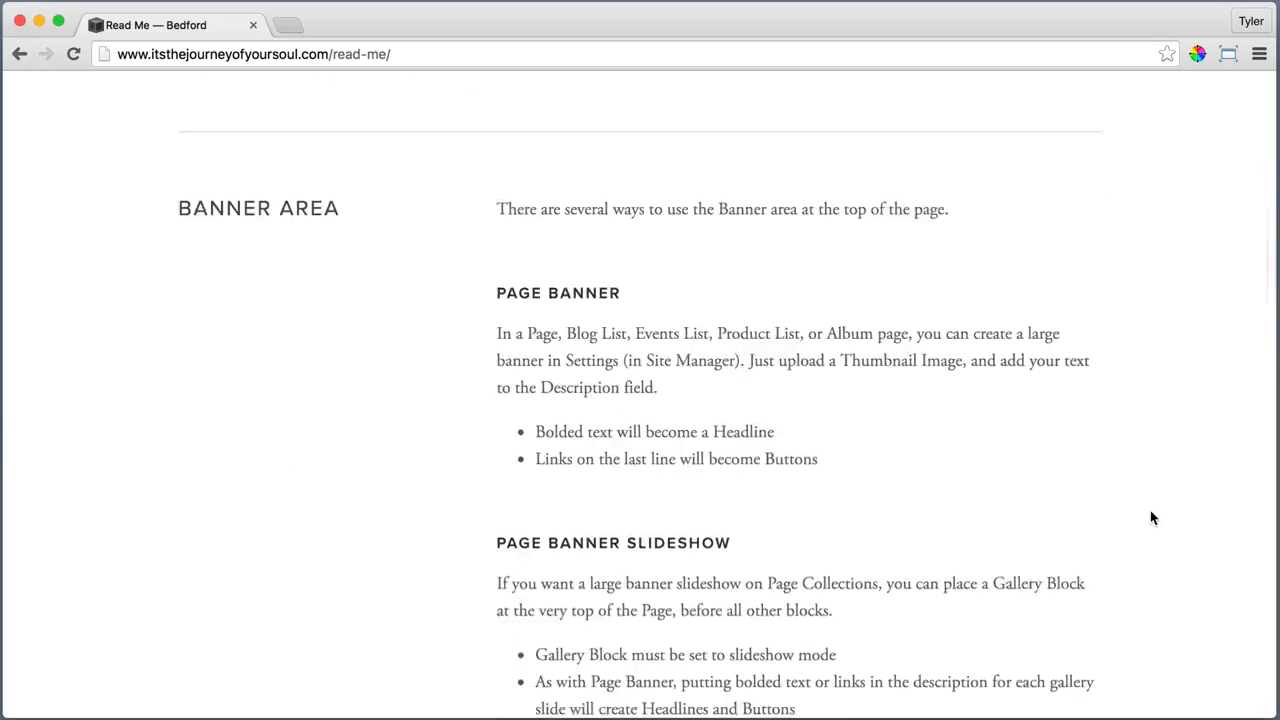
scroll(1150, 511, "down", 10)
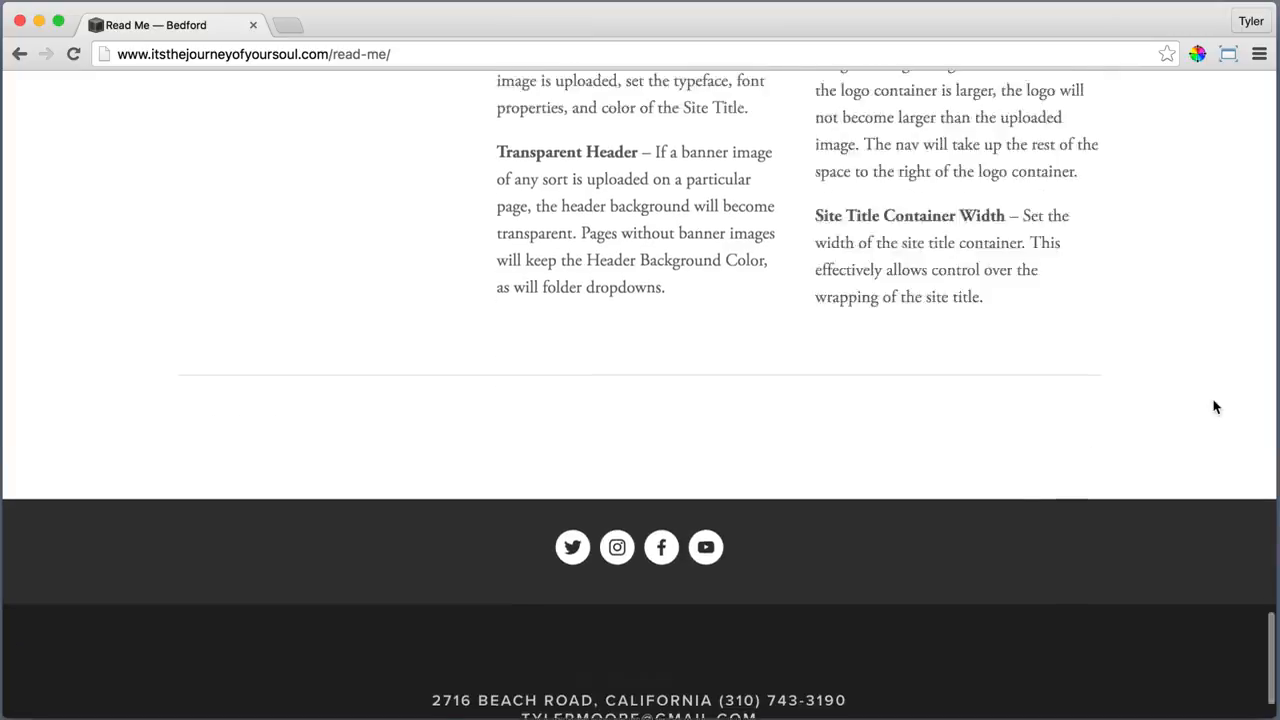
scroll(1210, 403, "up", 20)
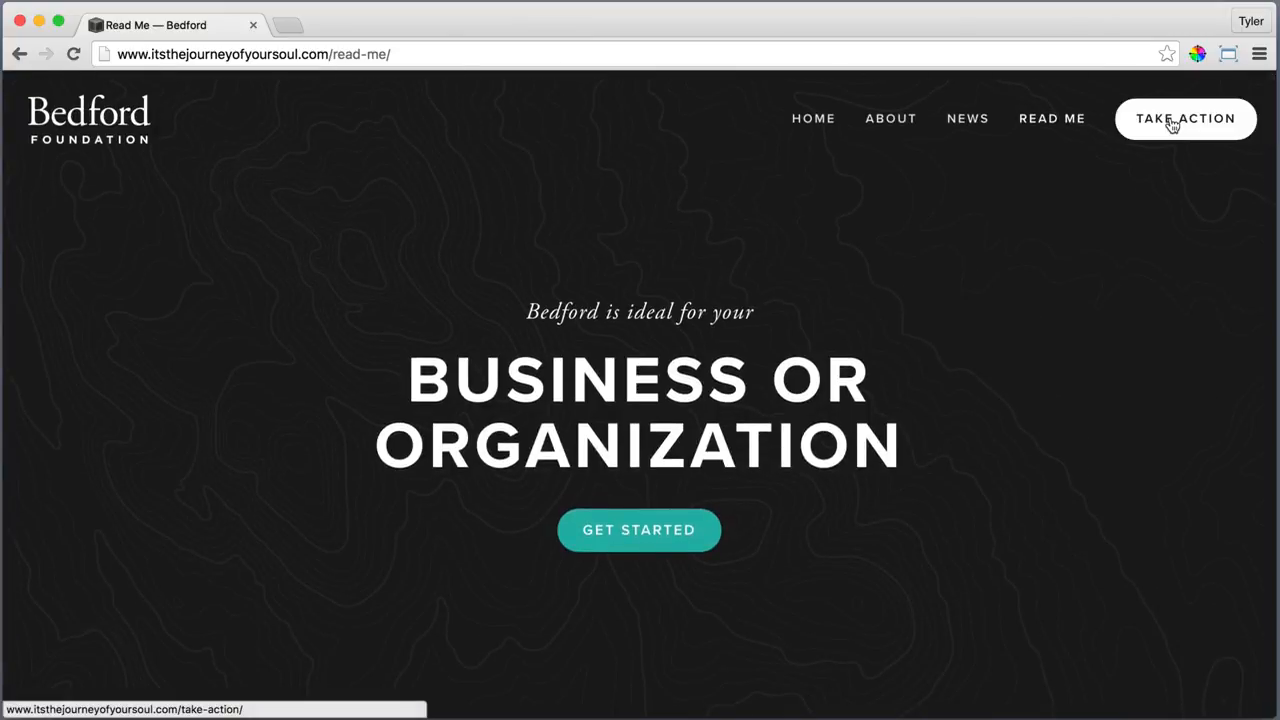
Open Take Action and scroll through its Join Us, Donate and Spread the Word sections
left_click(1172, 124)
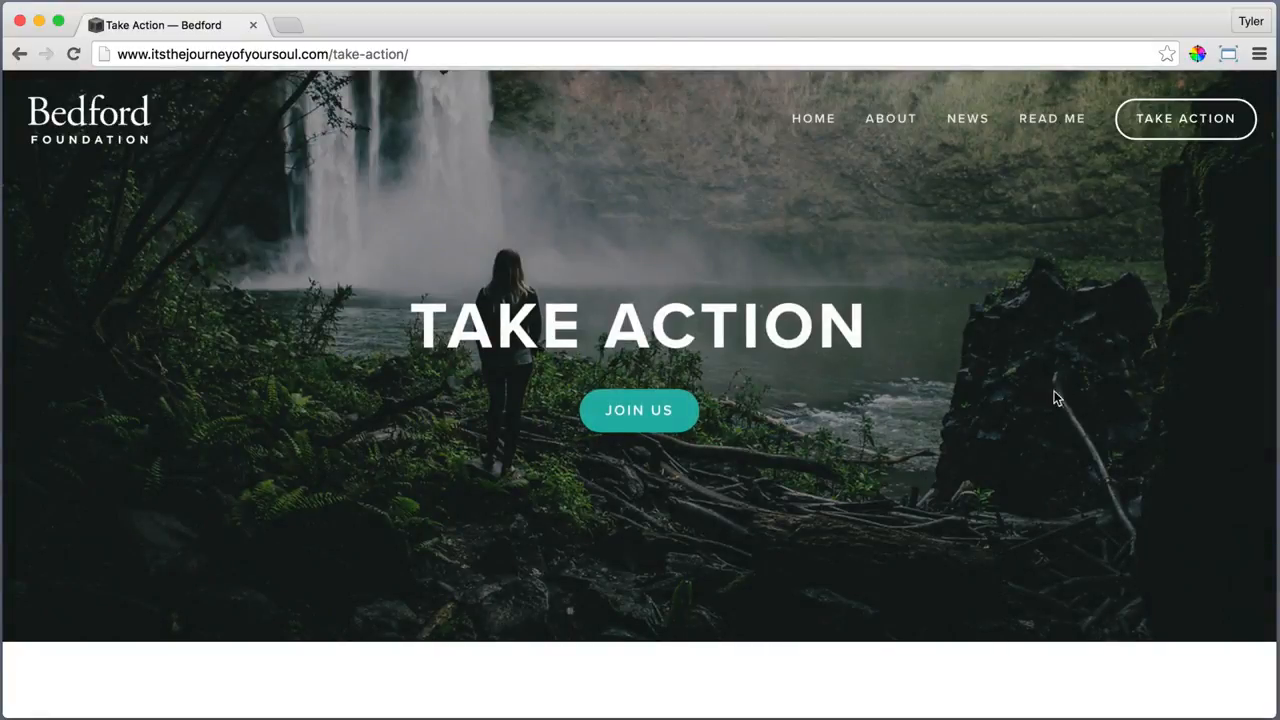
scroll(1060, 398, "down", 5)
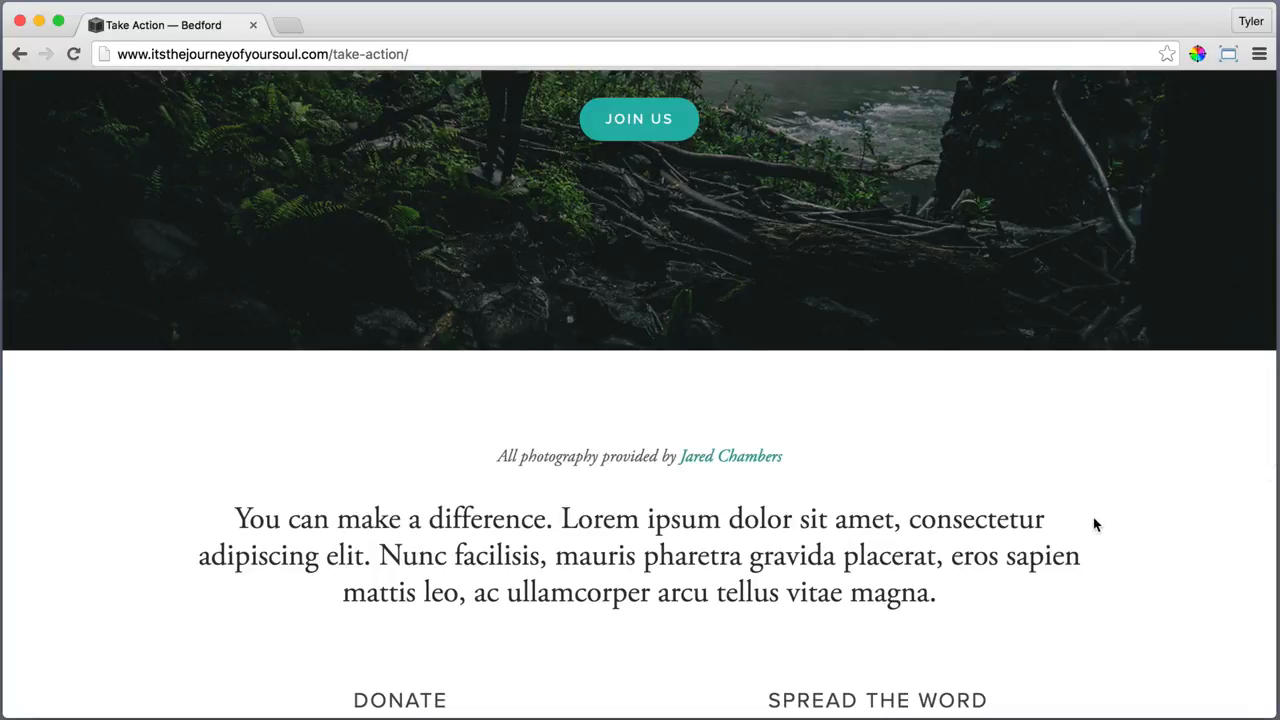
scroll(1093, 522, "down", 4)
scroll(1080, 535, "down", 2)
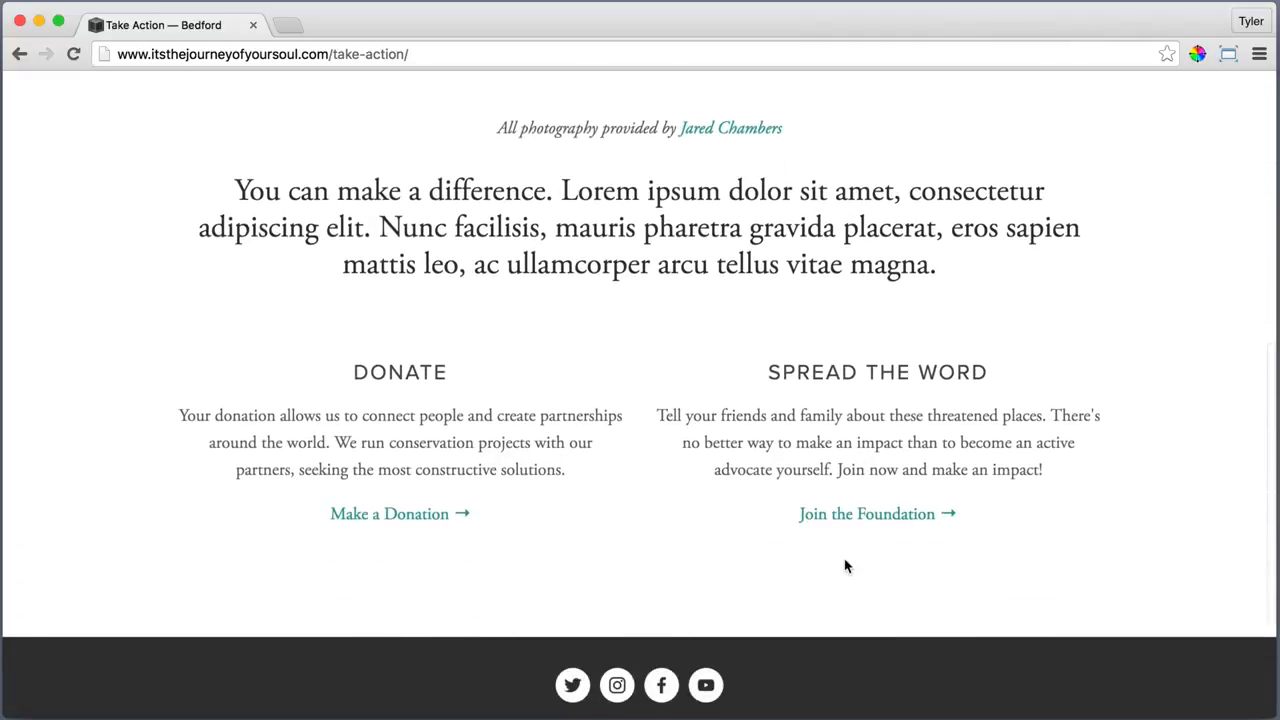
scroll(403, 563, "down", 3)
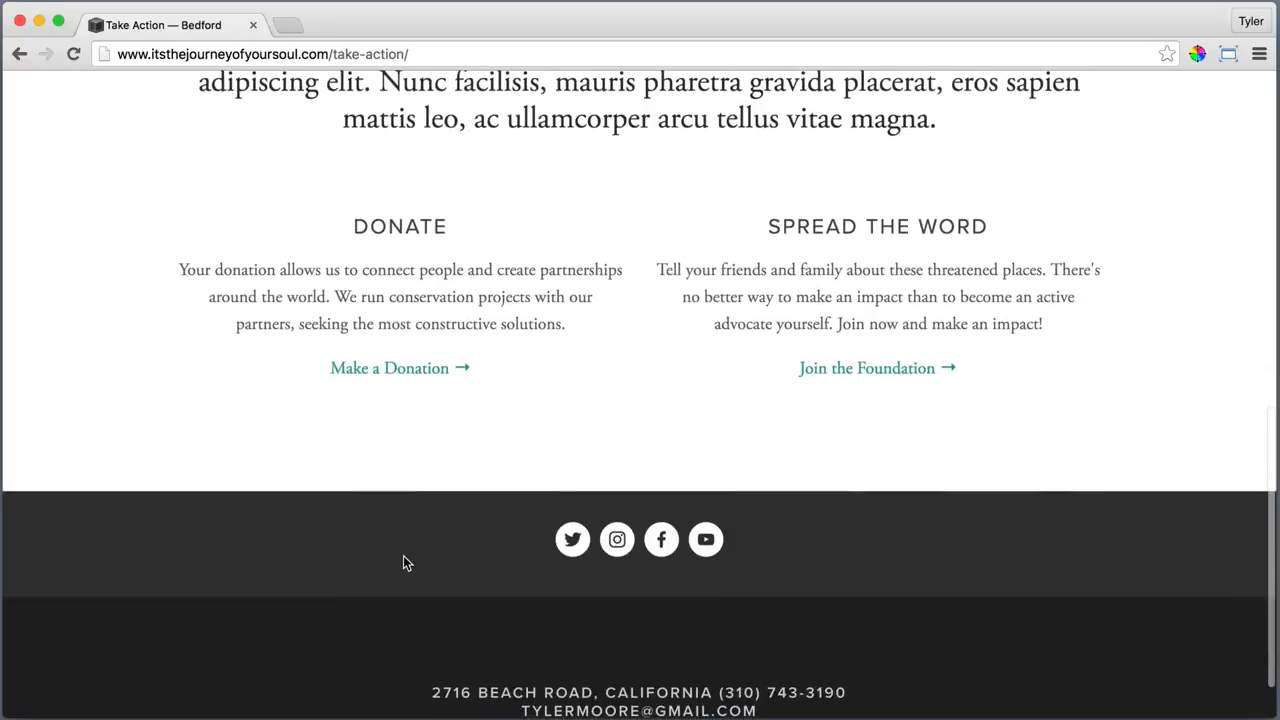
scroll(1103, 555, "up", 10)
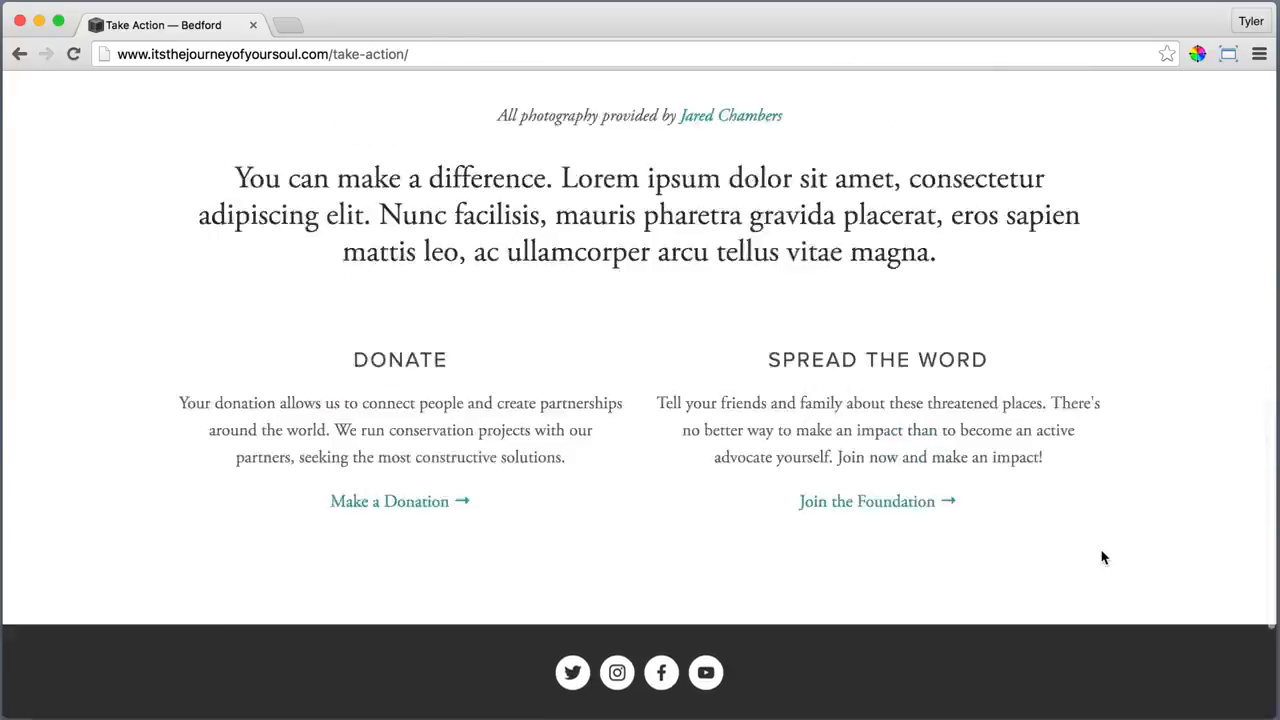
scroll(1100, 557, "up", 3)
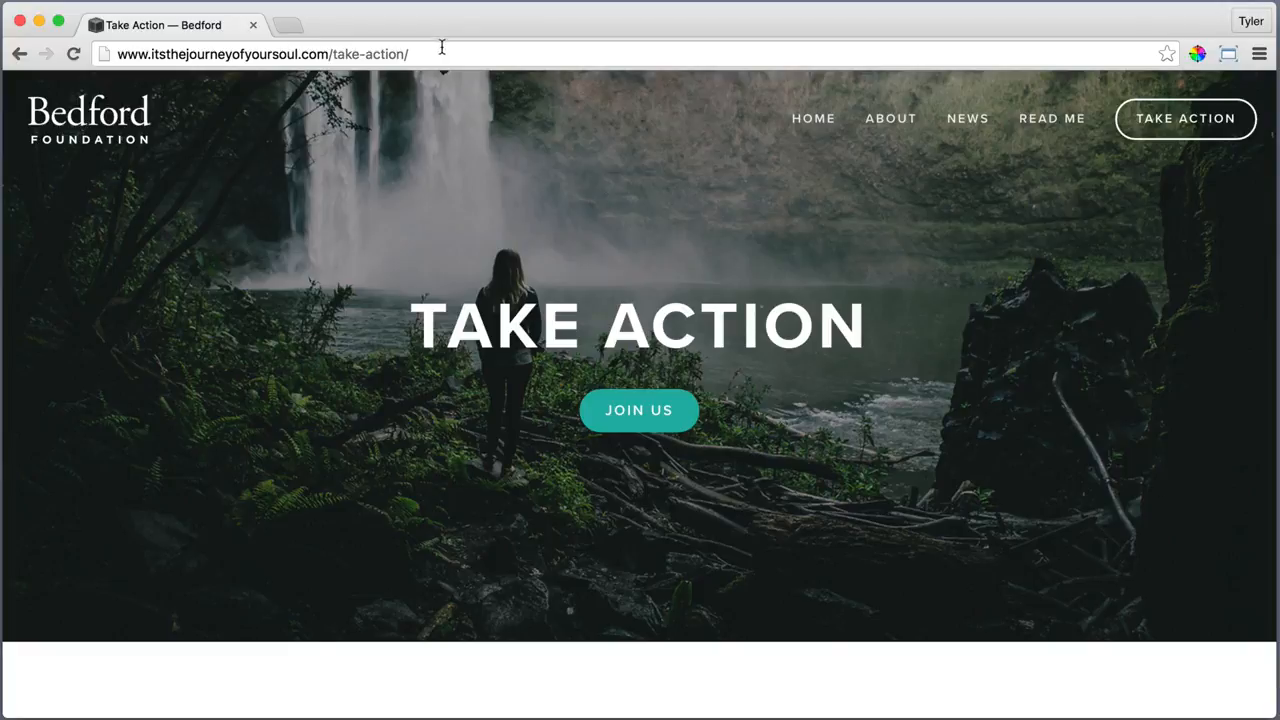
Load the /home-alt demo page by editing the page address
left_click_drag(418, 50, 332, 52)
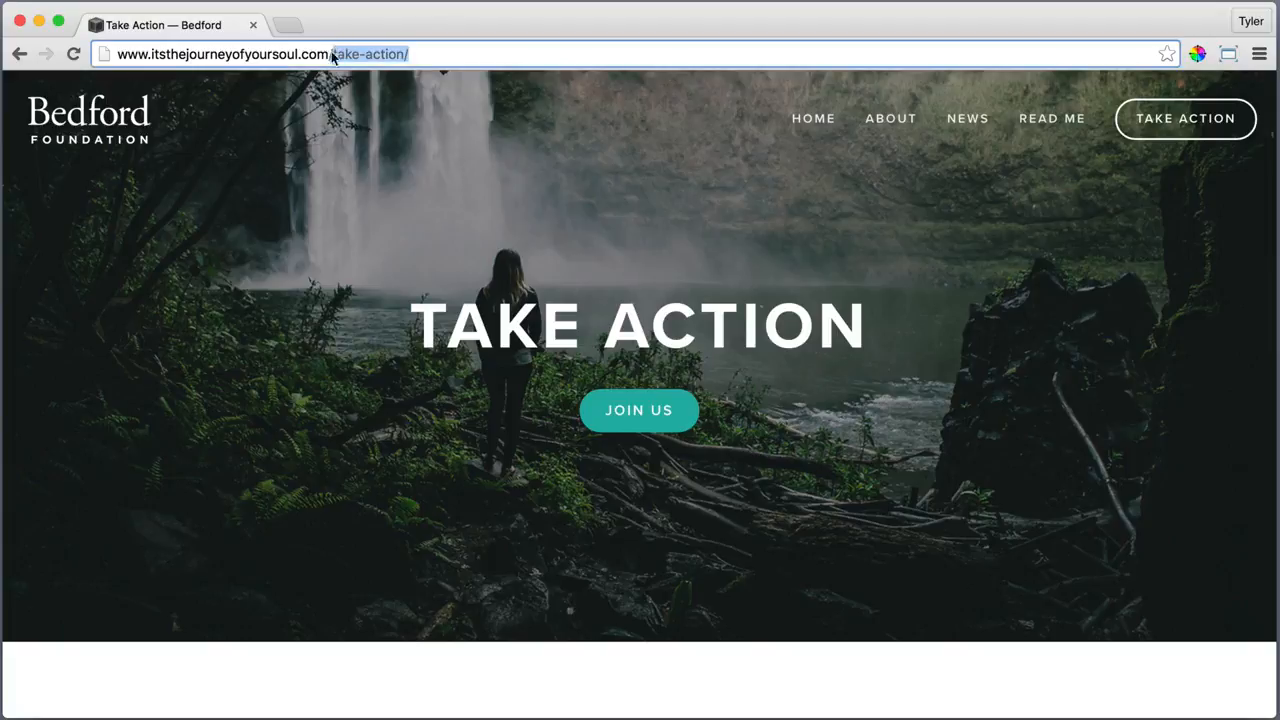
type("hom")
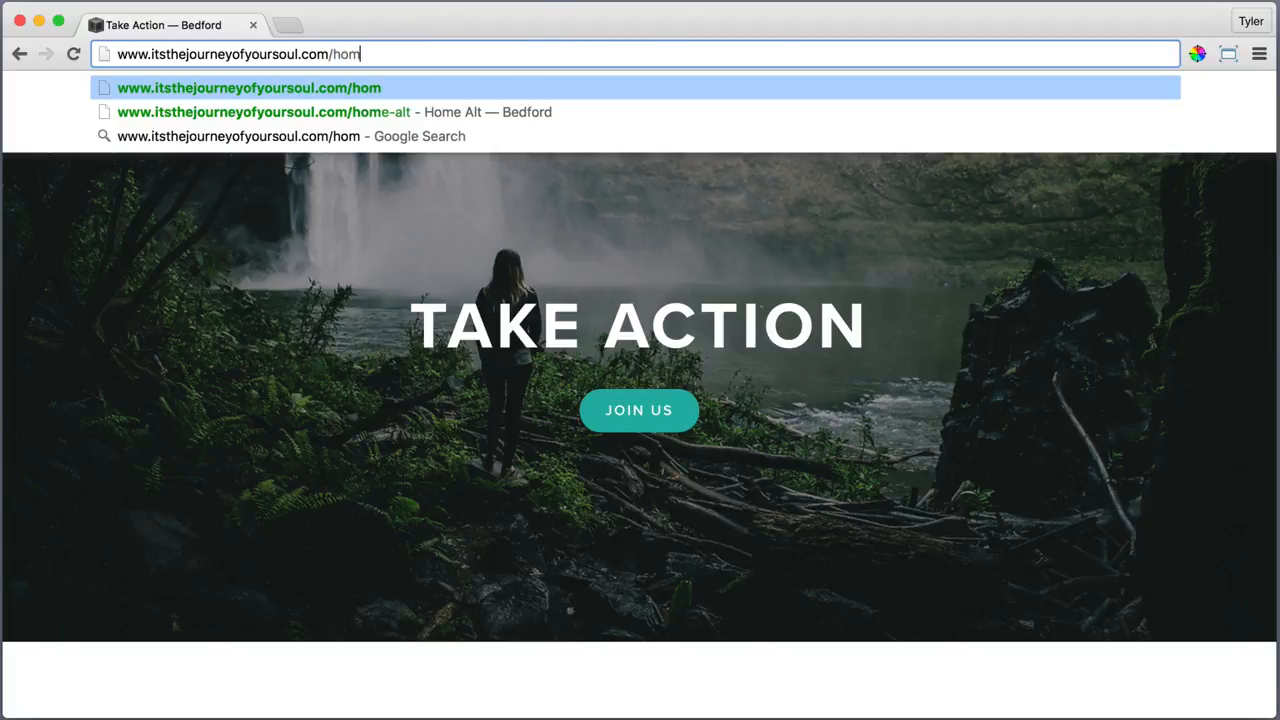
type("e")
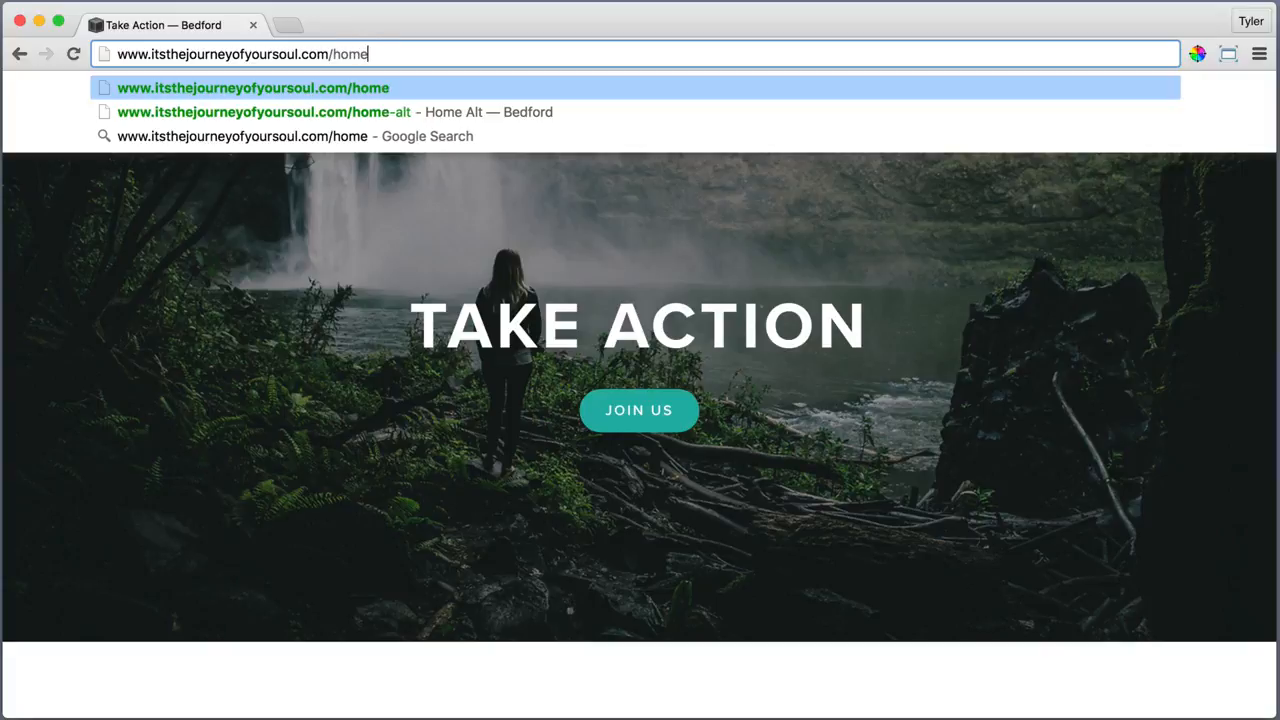
type("-alt")
key("Return")
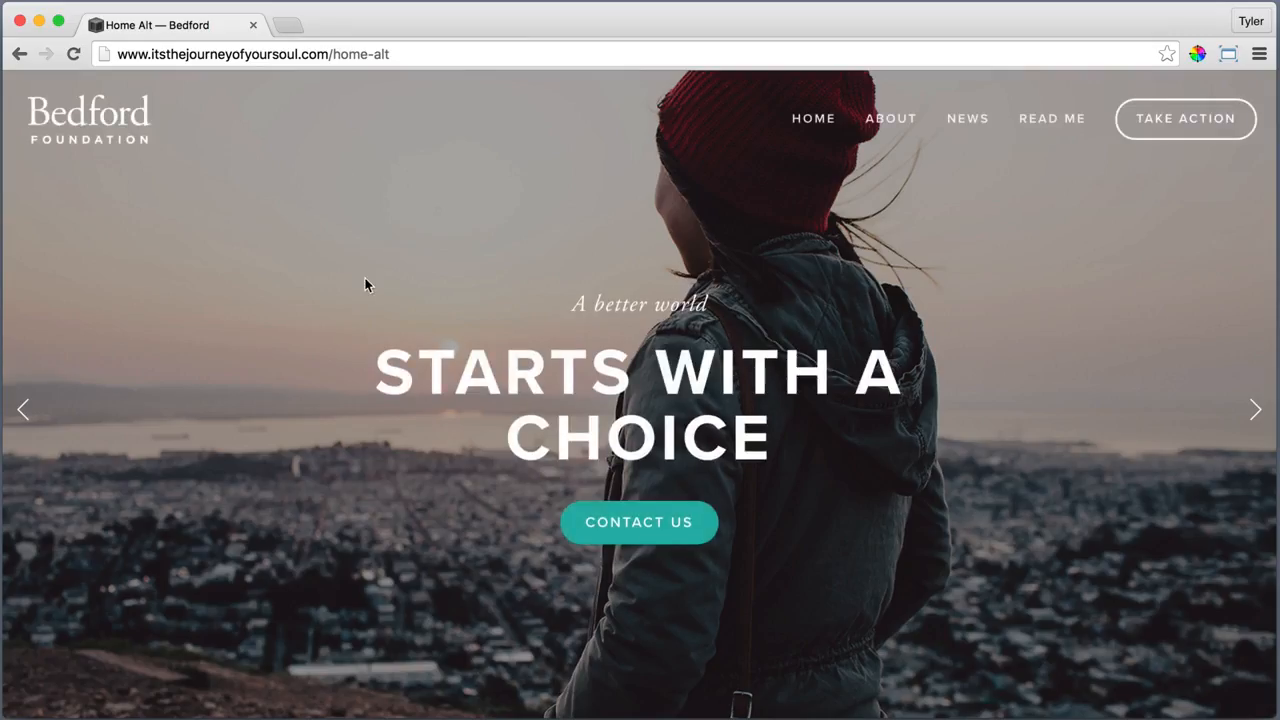
Advance the Home Alt hero slideshow four slides, then scroll down and back up
left_click(1255, 410)
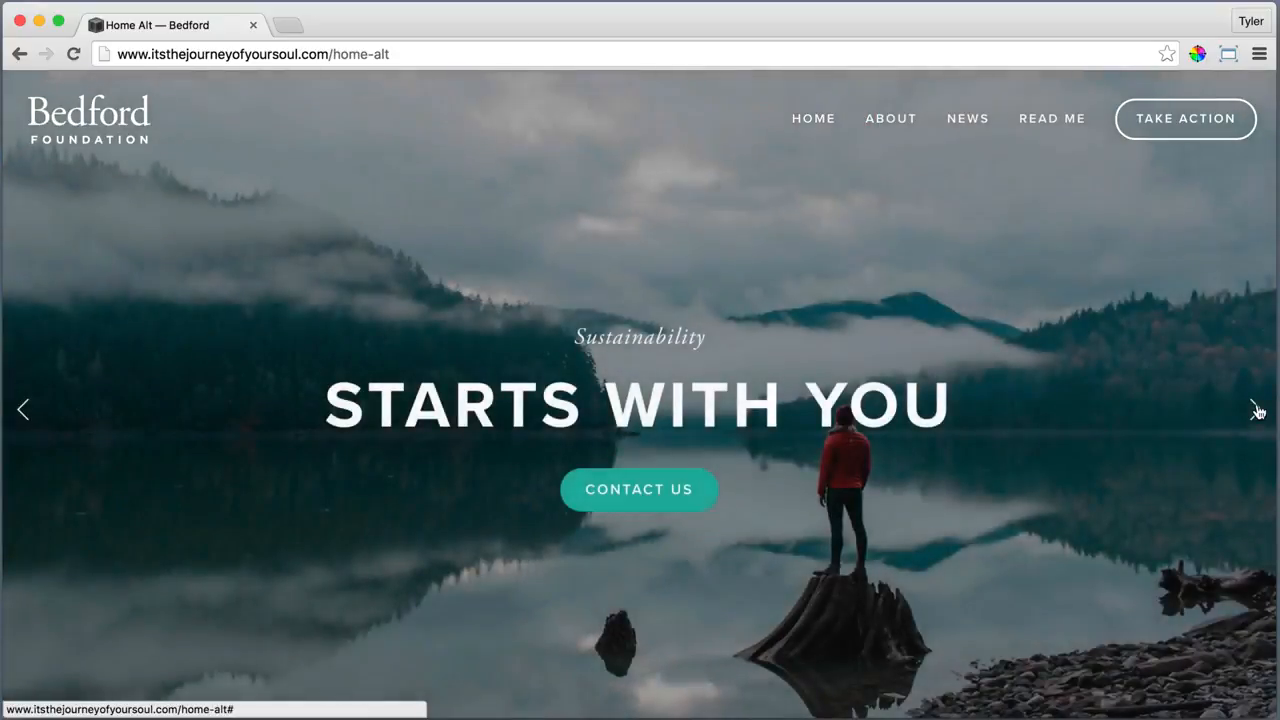
left_click(1256, 410)
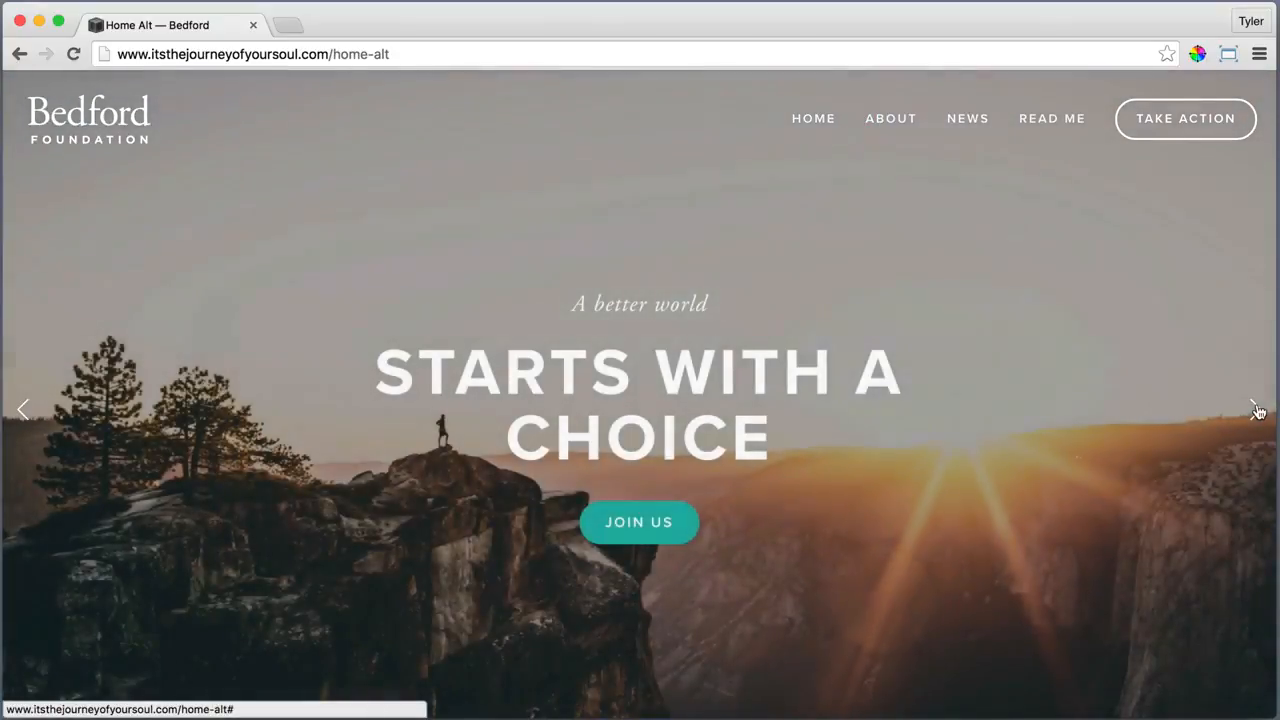
left_click(1256, 410)
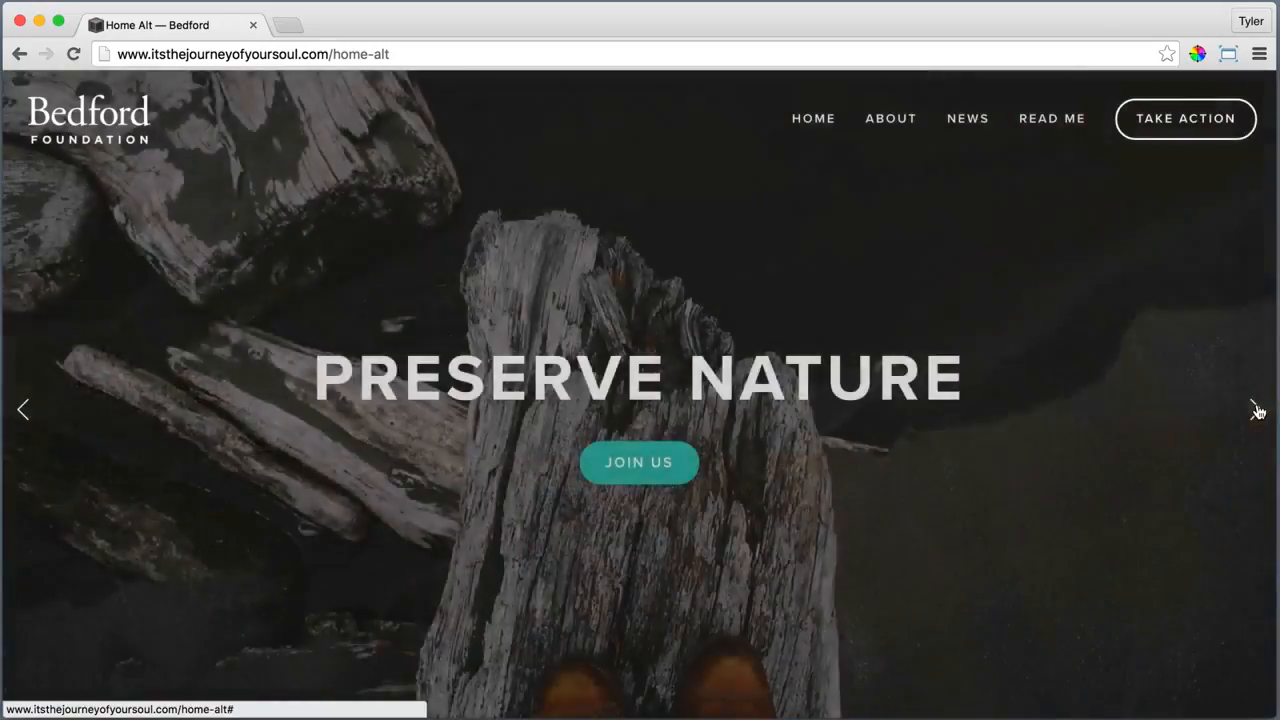
left_click(1256, 410)
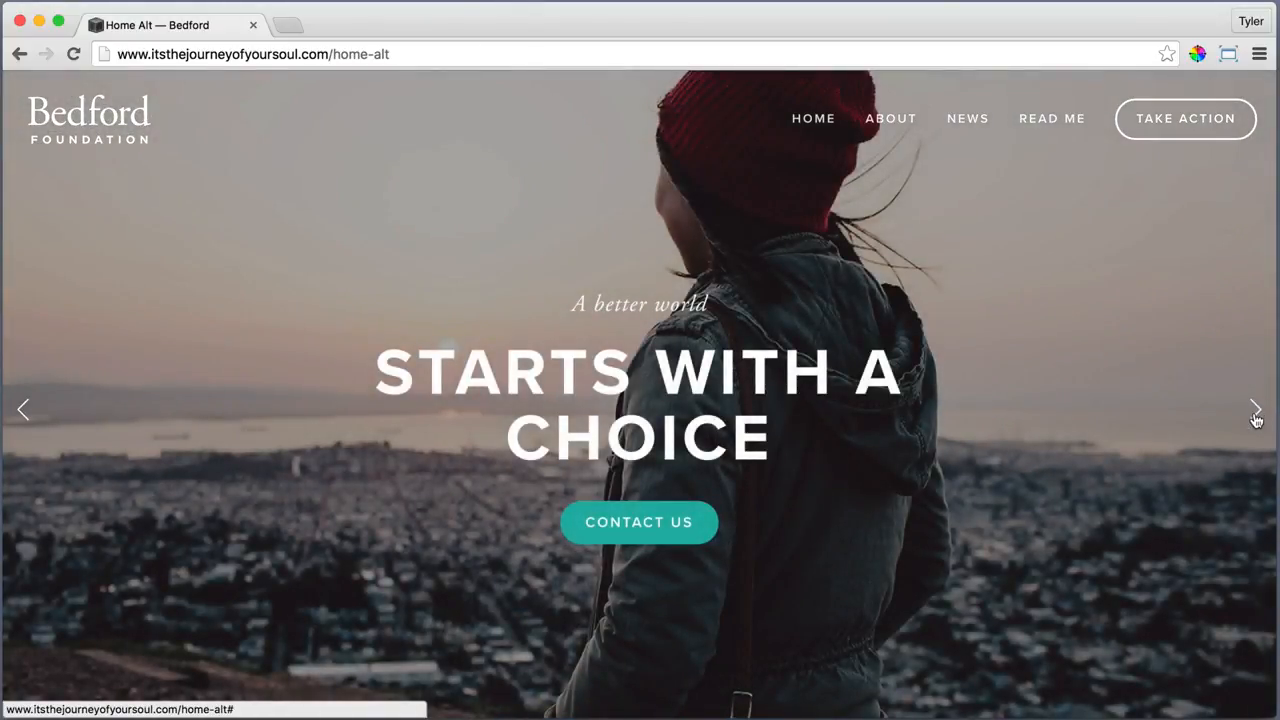
scroll(949, 577, "down", 5)
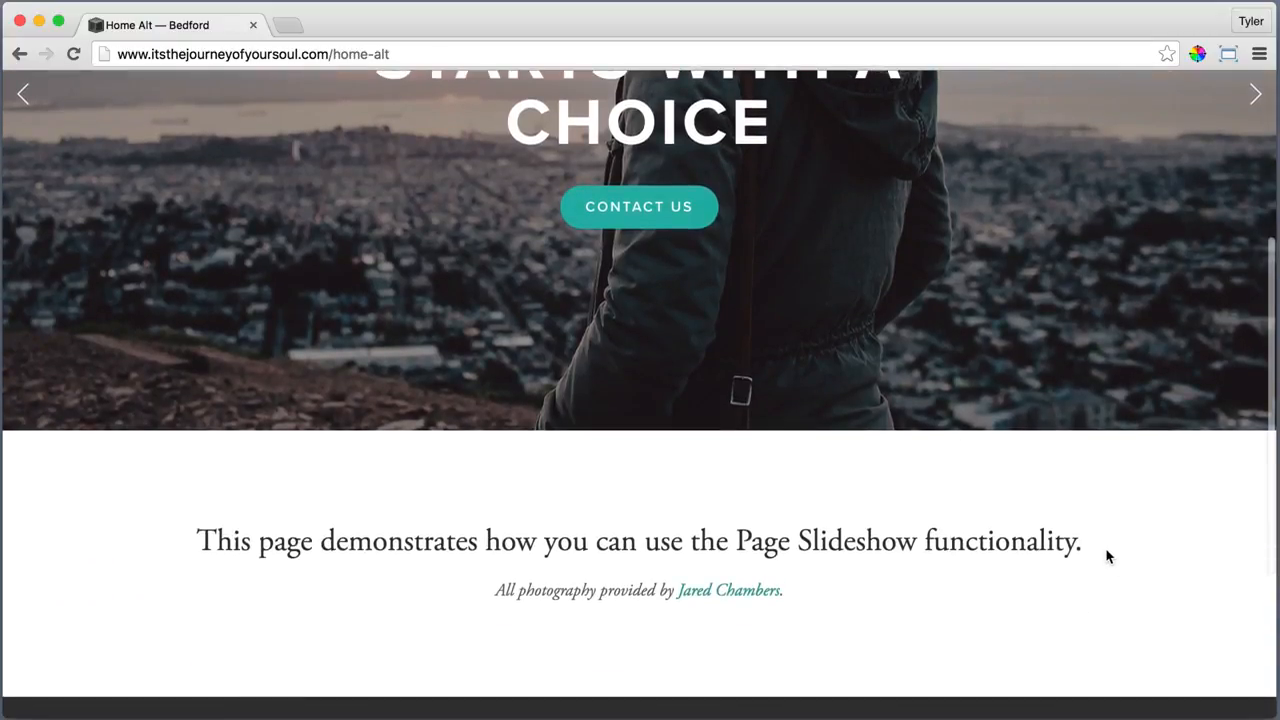
scroll(887, 598, "down", 5)
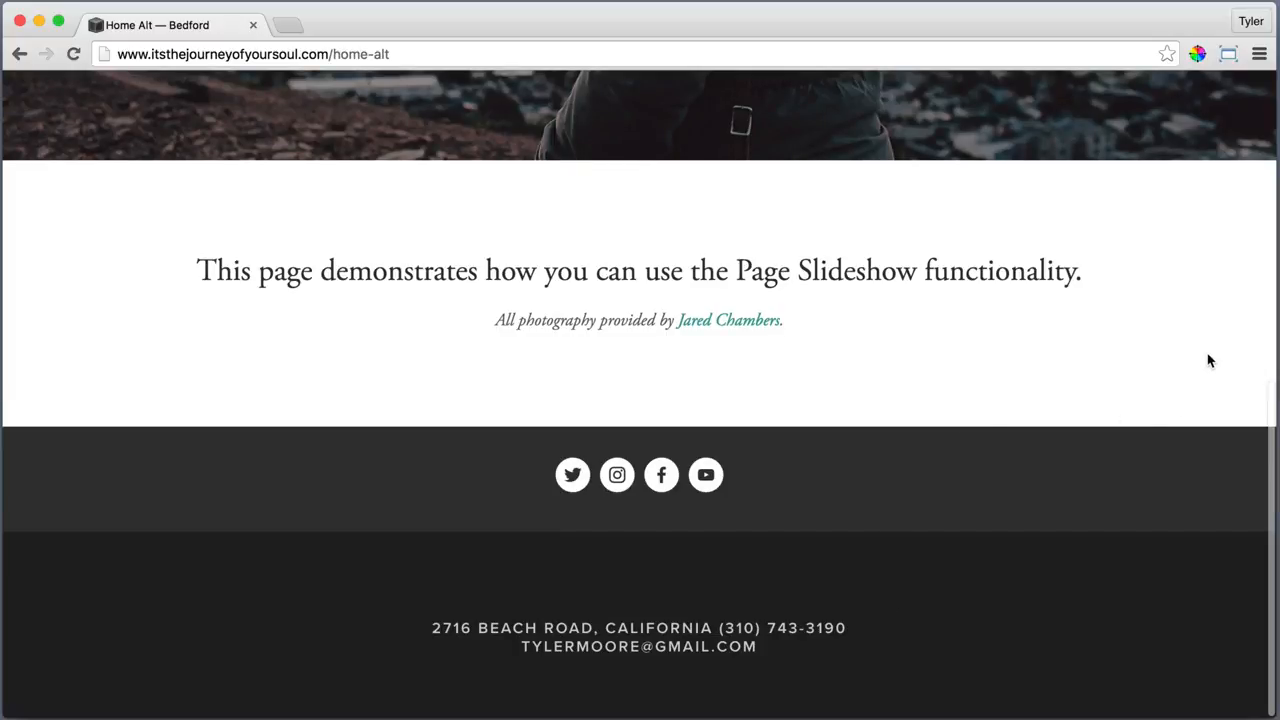
scroll(1223, 288, "up", 8)
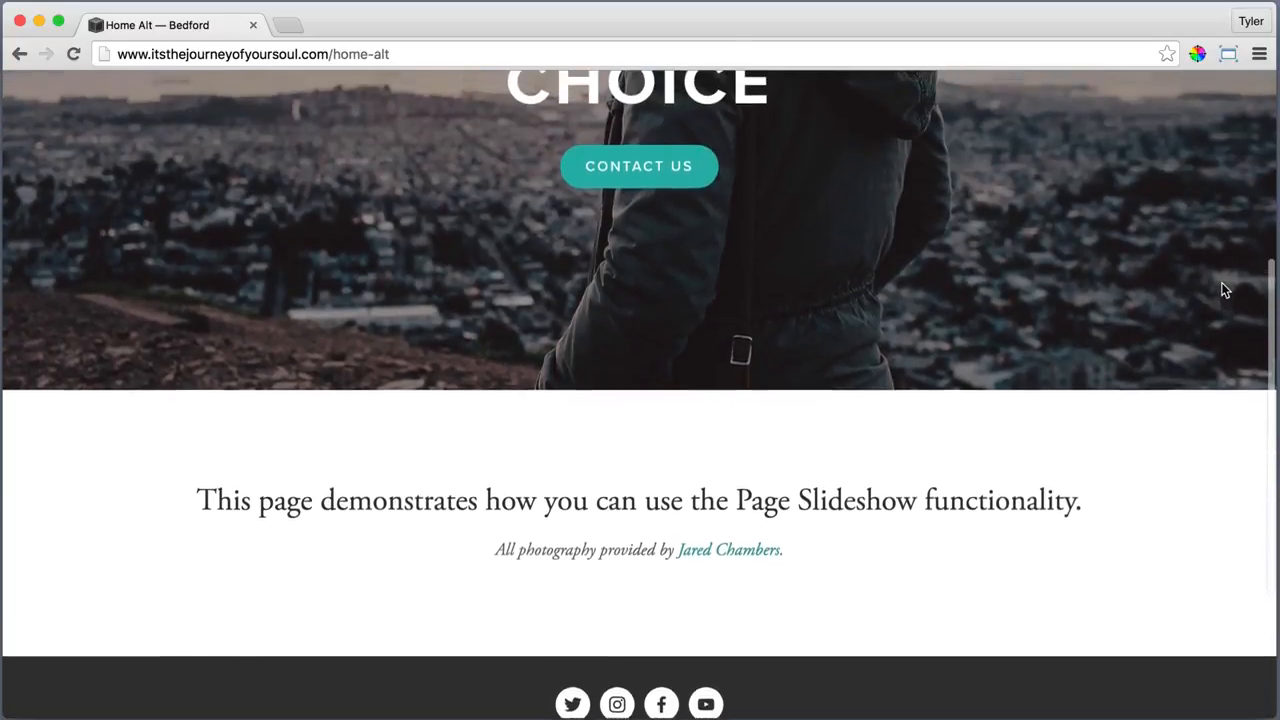
scroll(1221, 283, "up", 1)
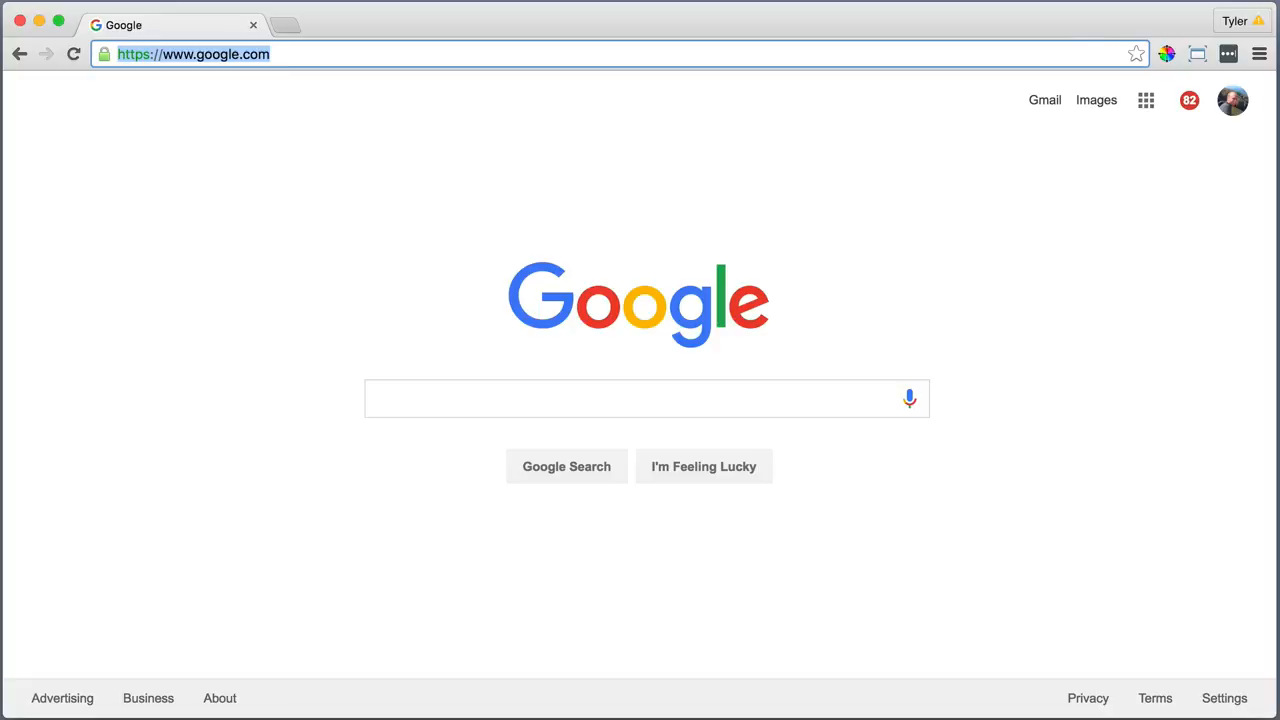
type("square")
key("Delete")
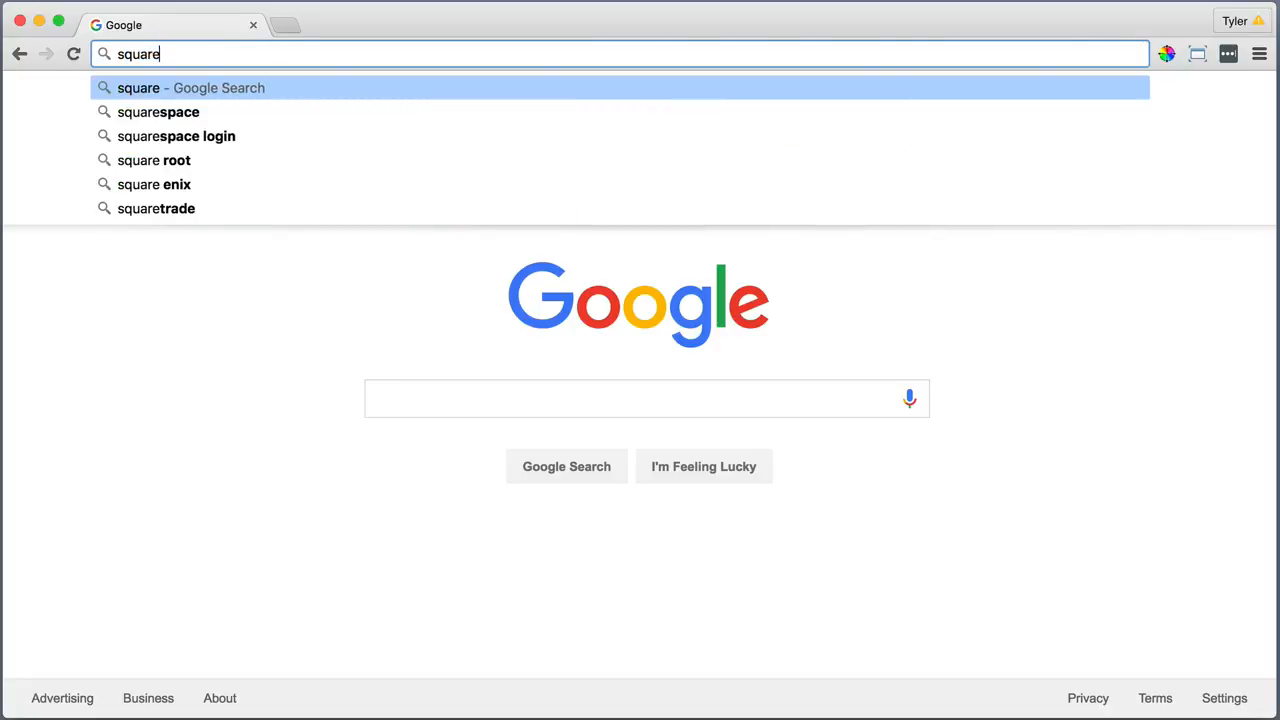
key("Down")
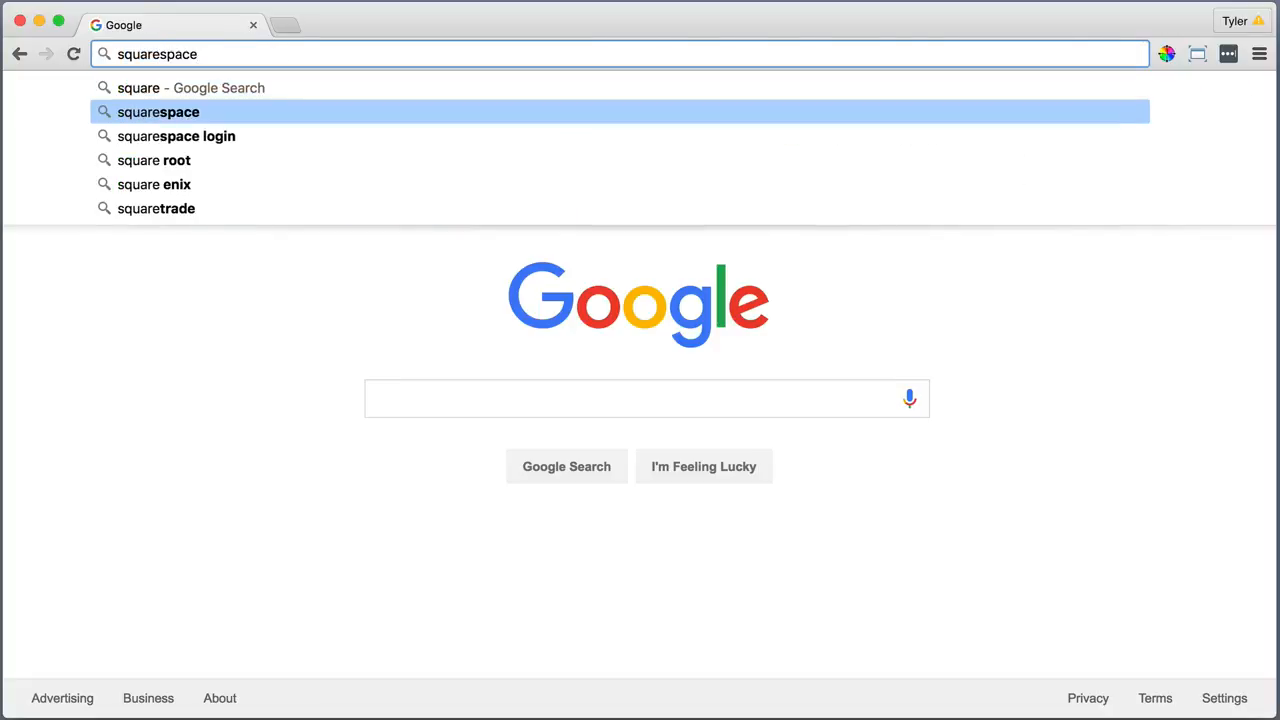
type(".com")
key("Return")
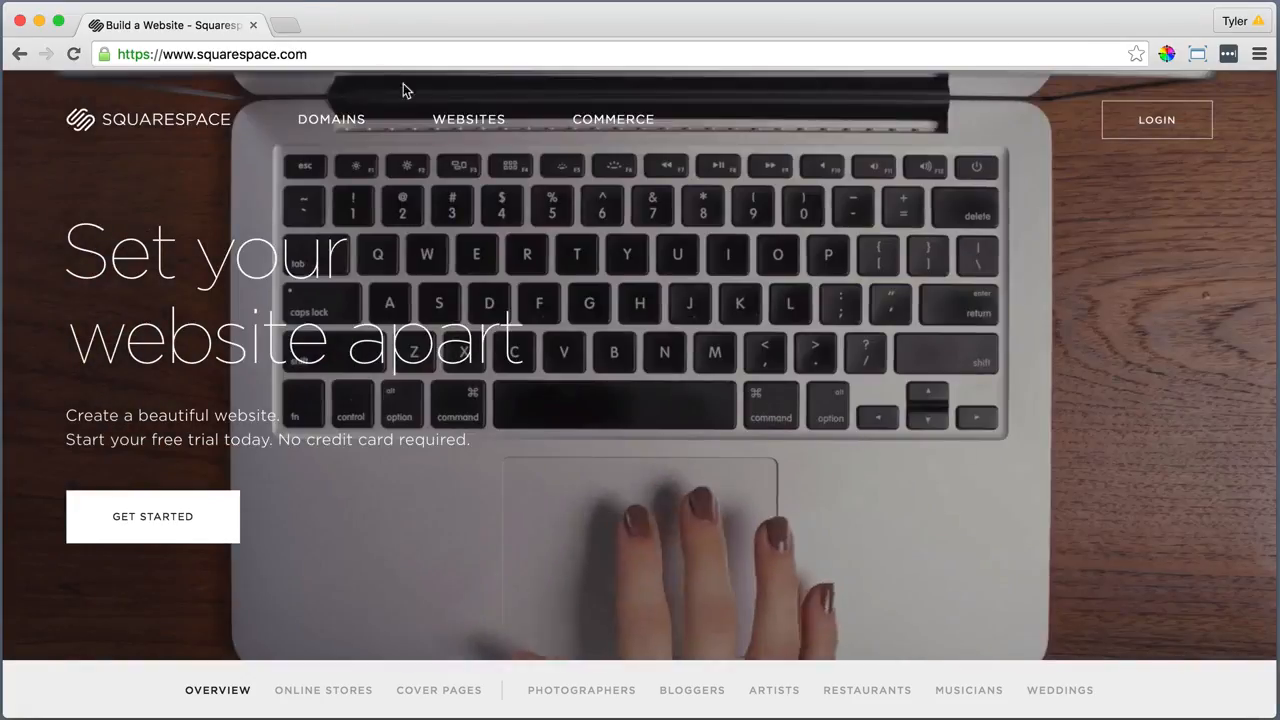
Find the Bedford template in the Websites gallery and open its details page
left_click(450, 118)
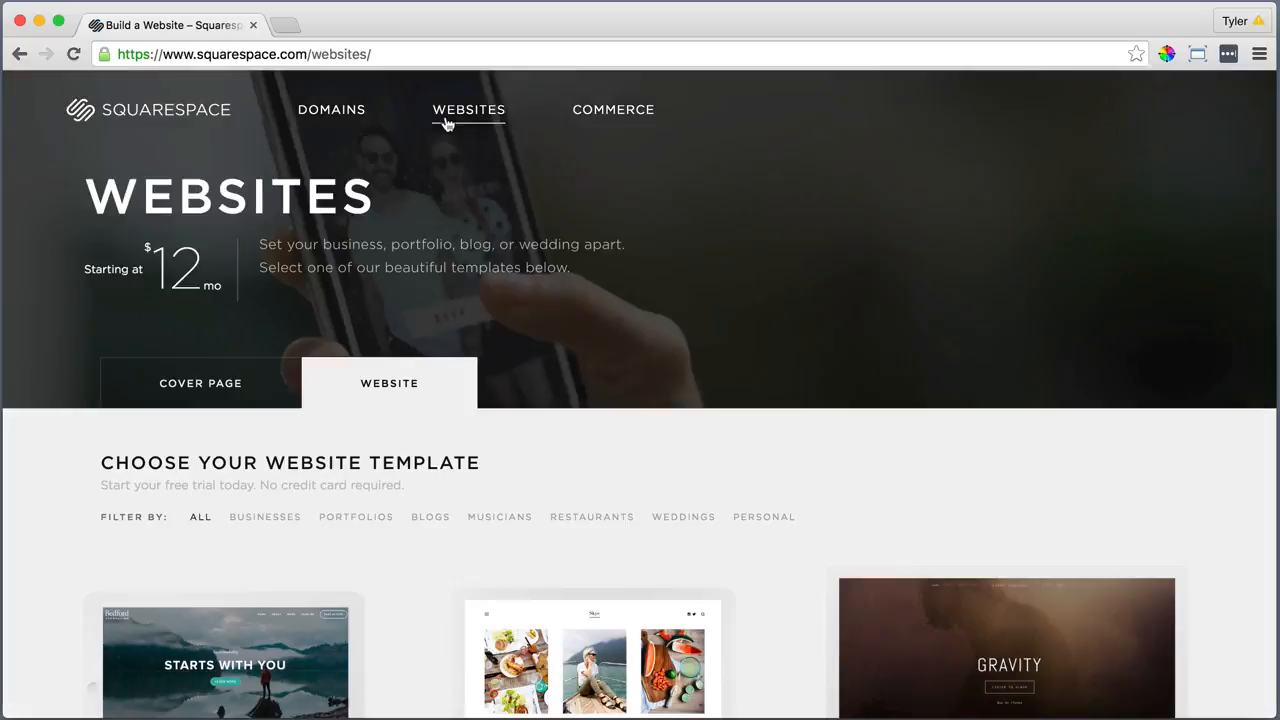
scroll(448, 124, "down", 2)
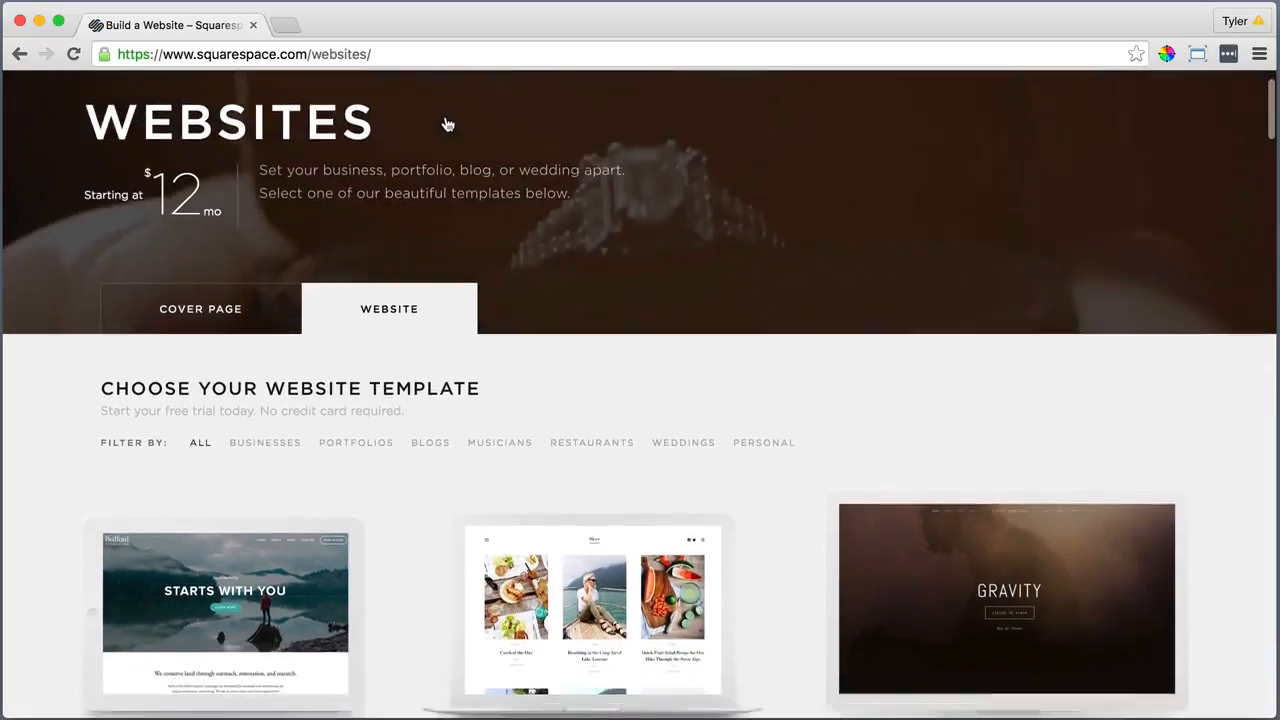
scroll(448, 124, "down", 4)
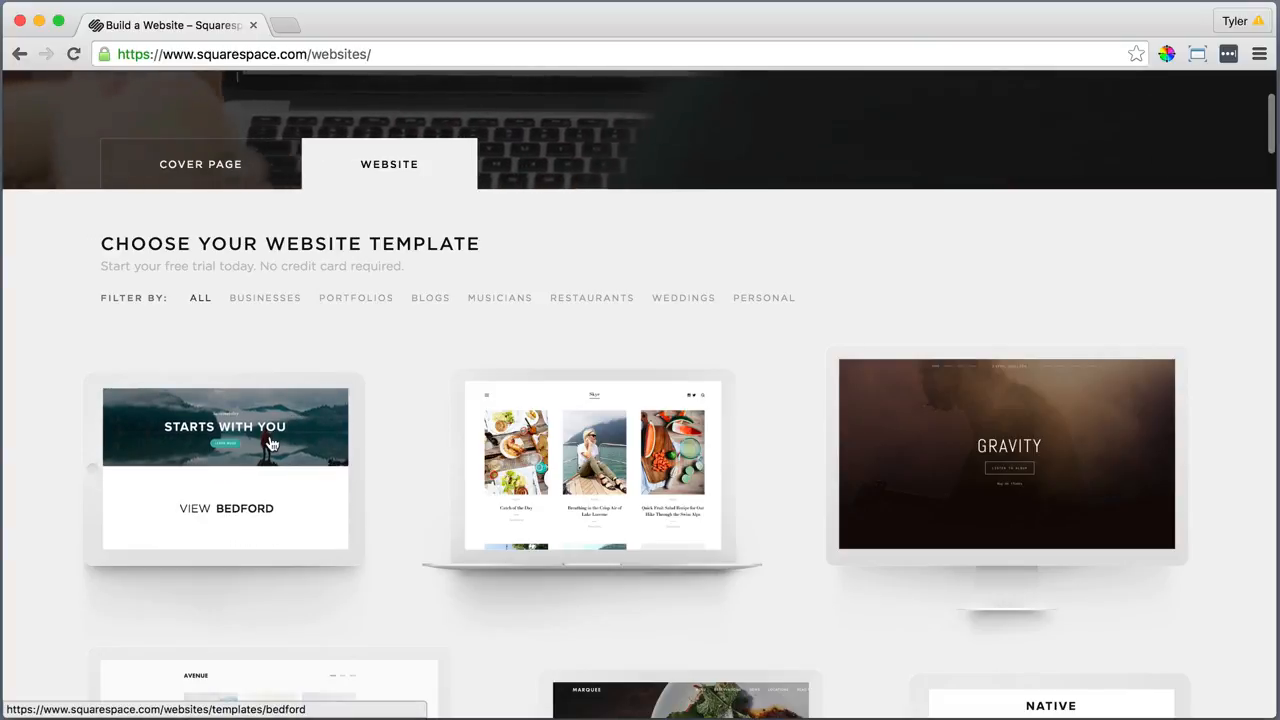
left_click(212, 513)
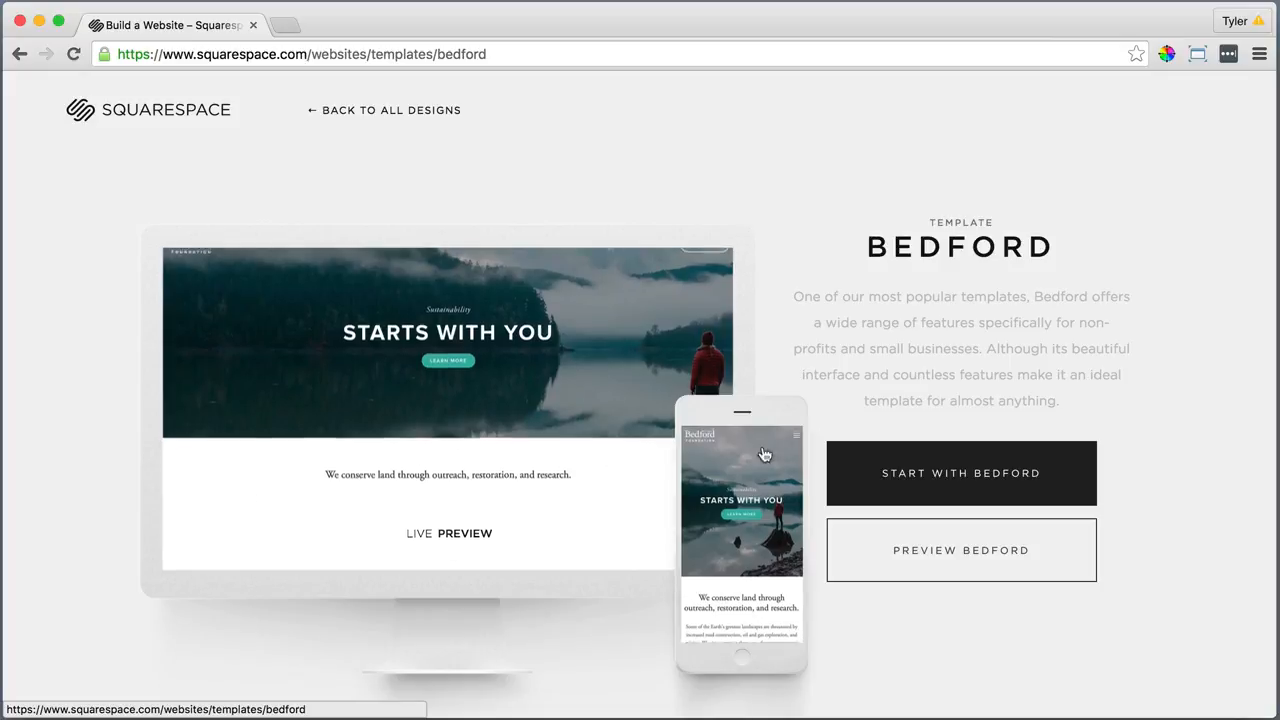
Start a site from Bedford, signing up with first name, last name, e-mail and password
left_click(967, 472)
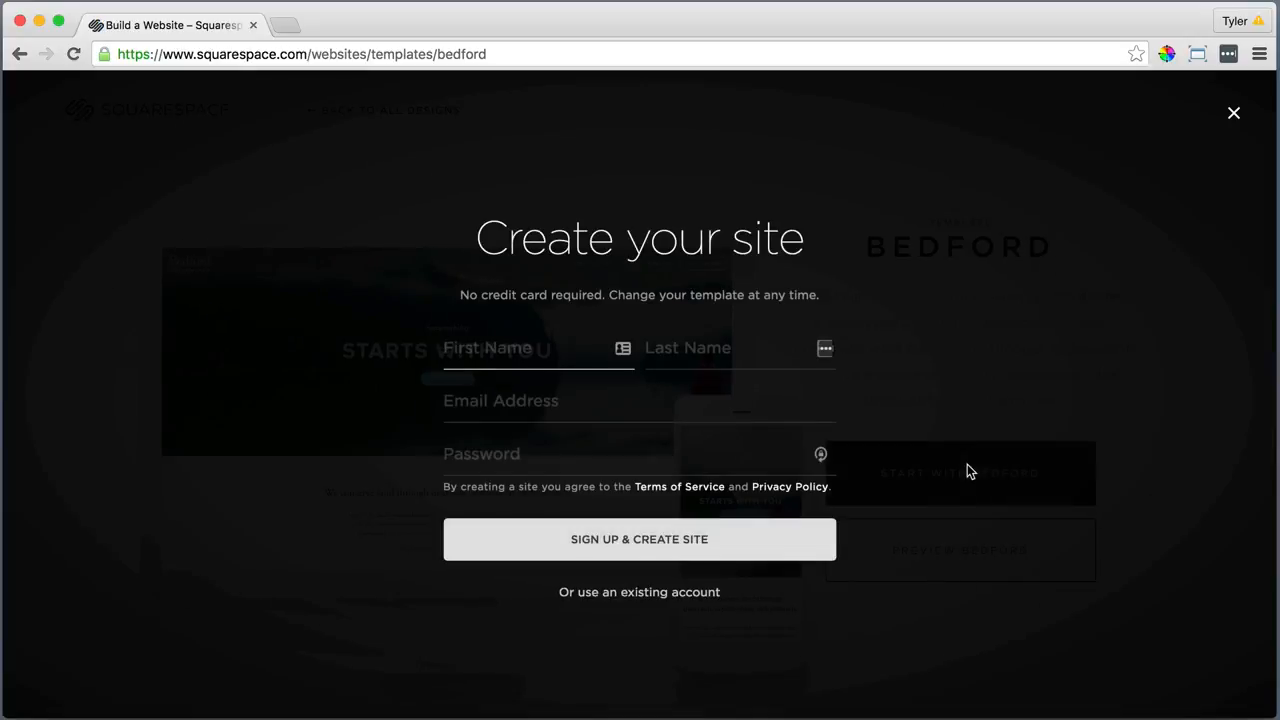
key("Tab")
key("Tab")
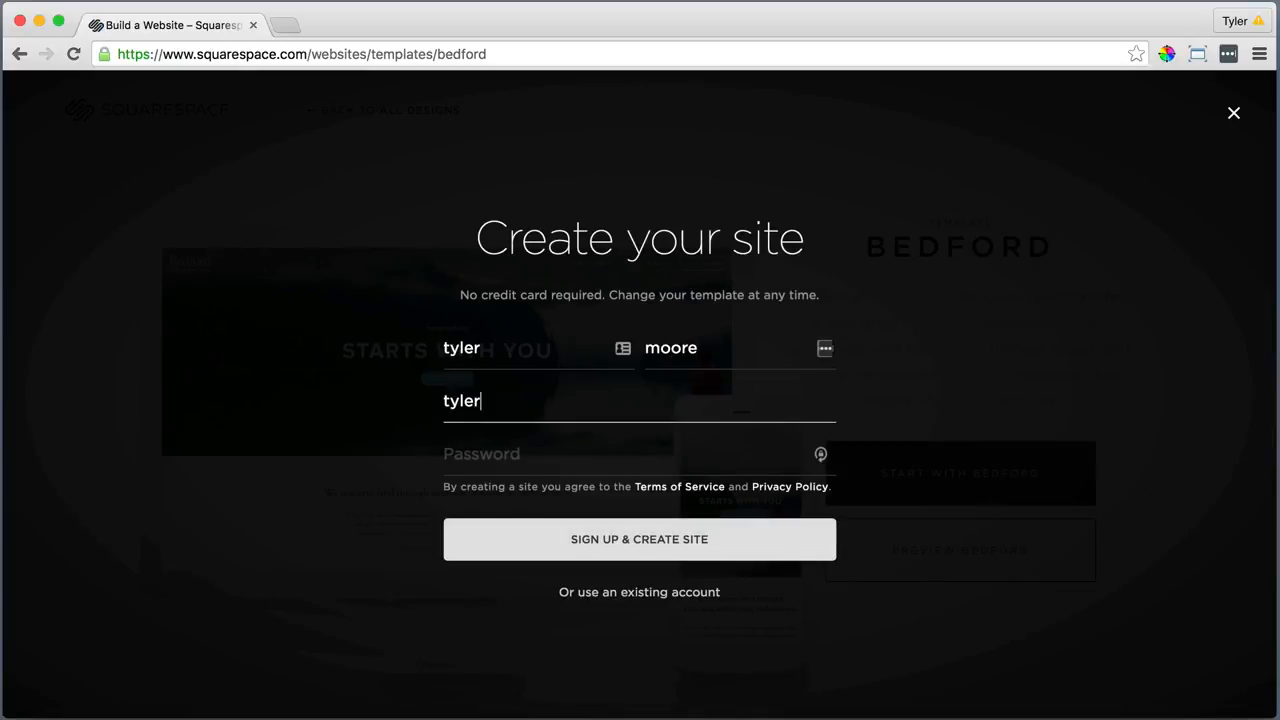
key("Tab")
type("•••••••••••")
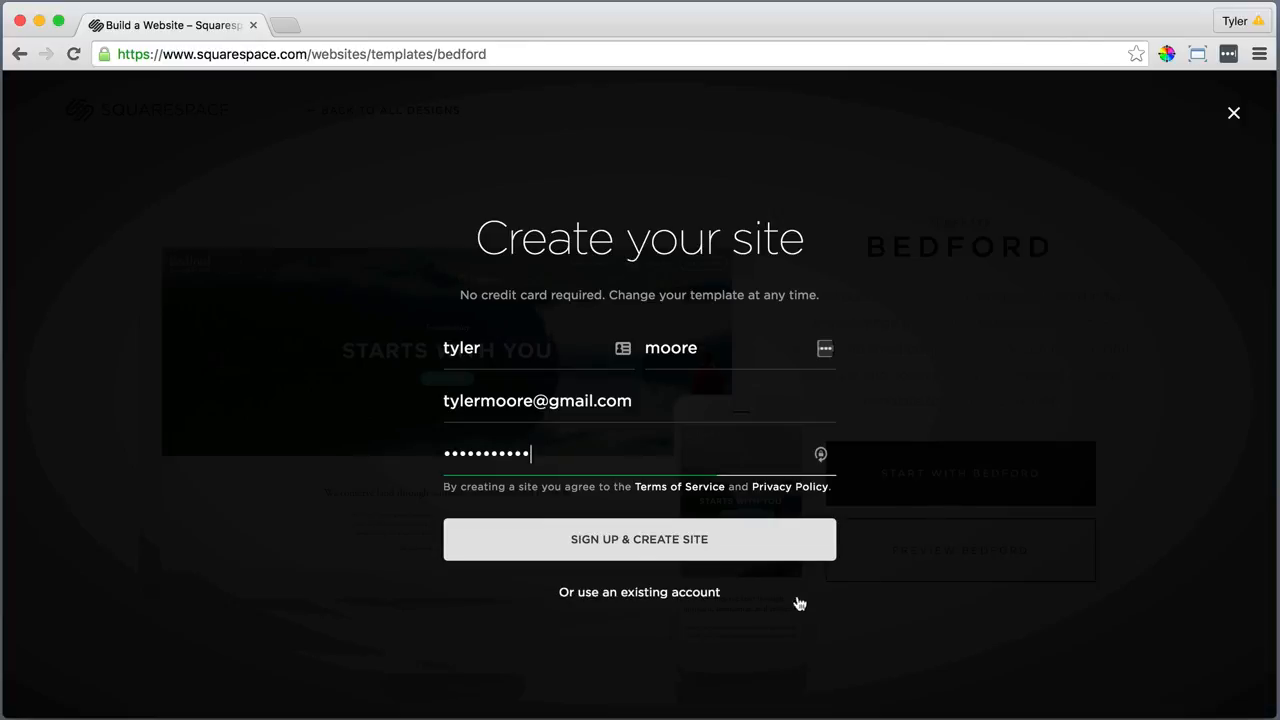
left_click(642, 539)
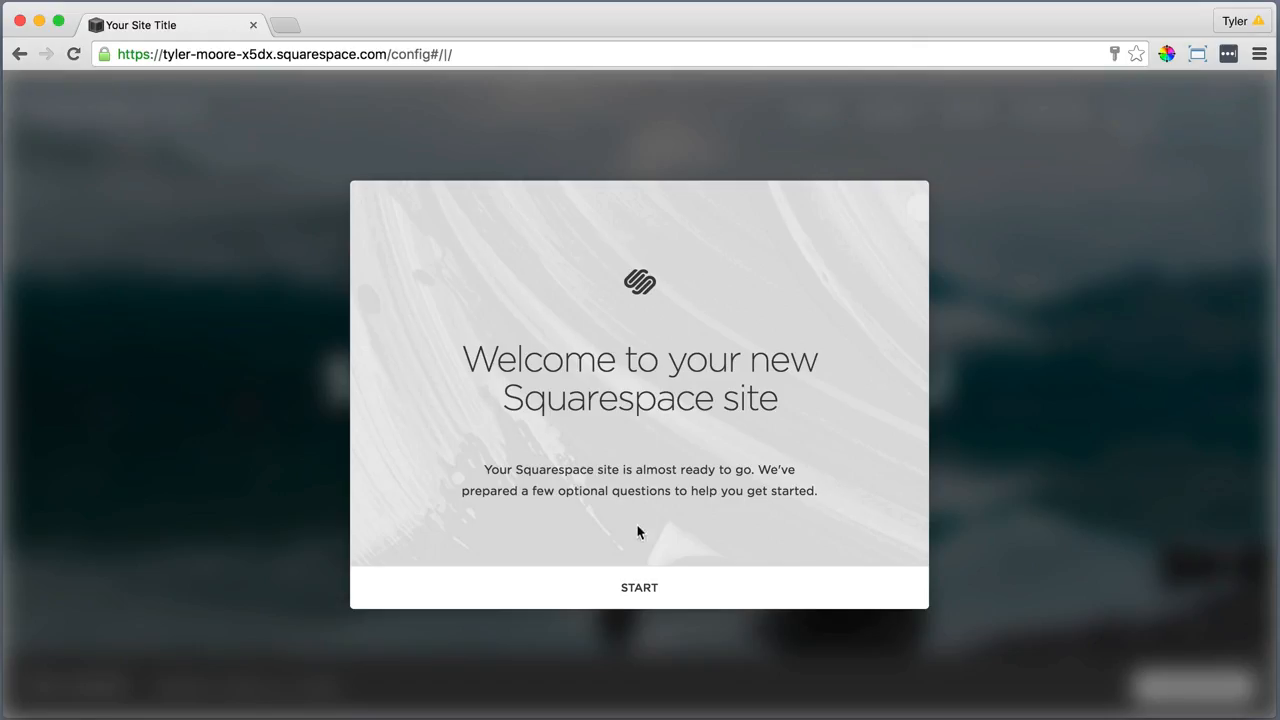
Skip the content and goals questions and title the new site 'Bedford'
left_click(636, 592)
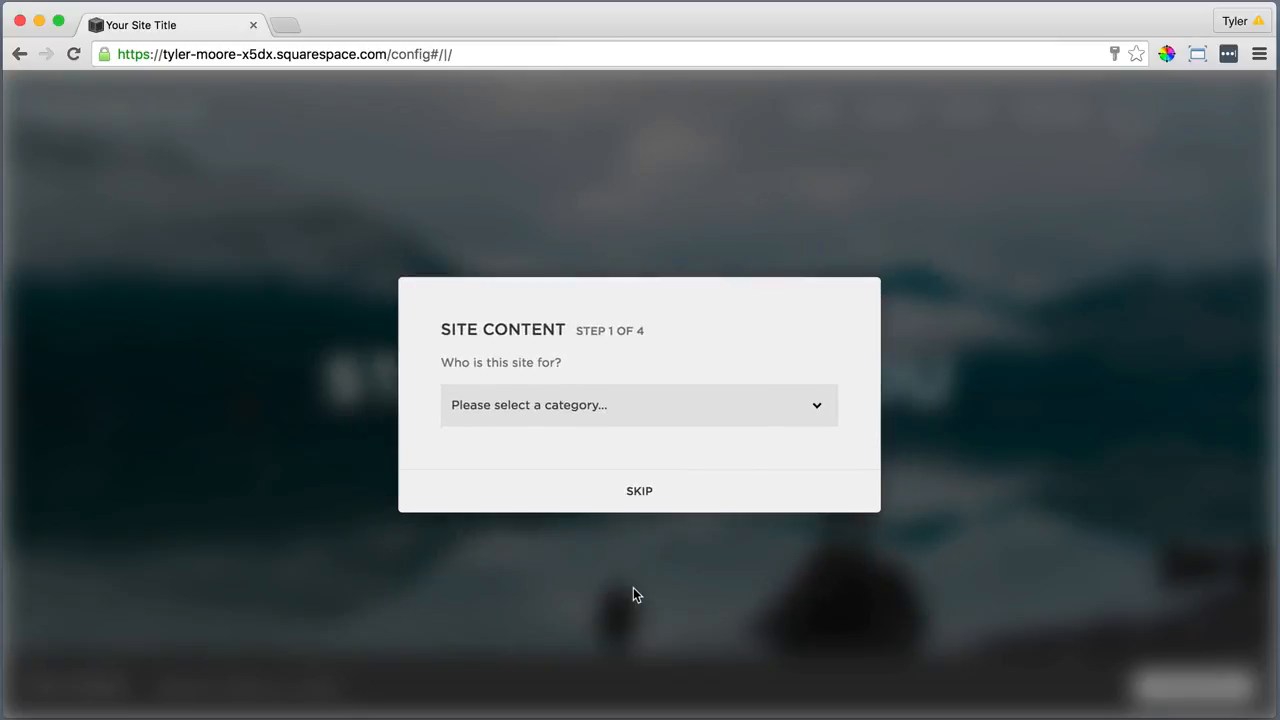
left_click(637, 496)
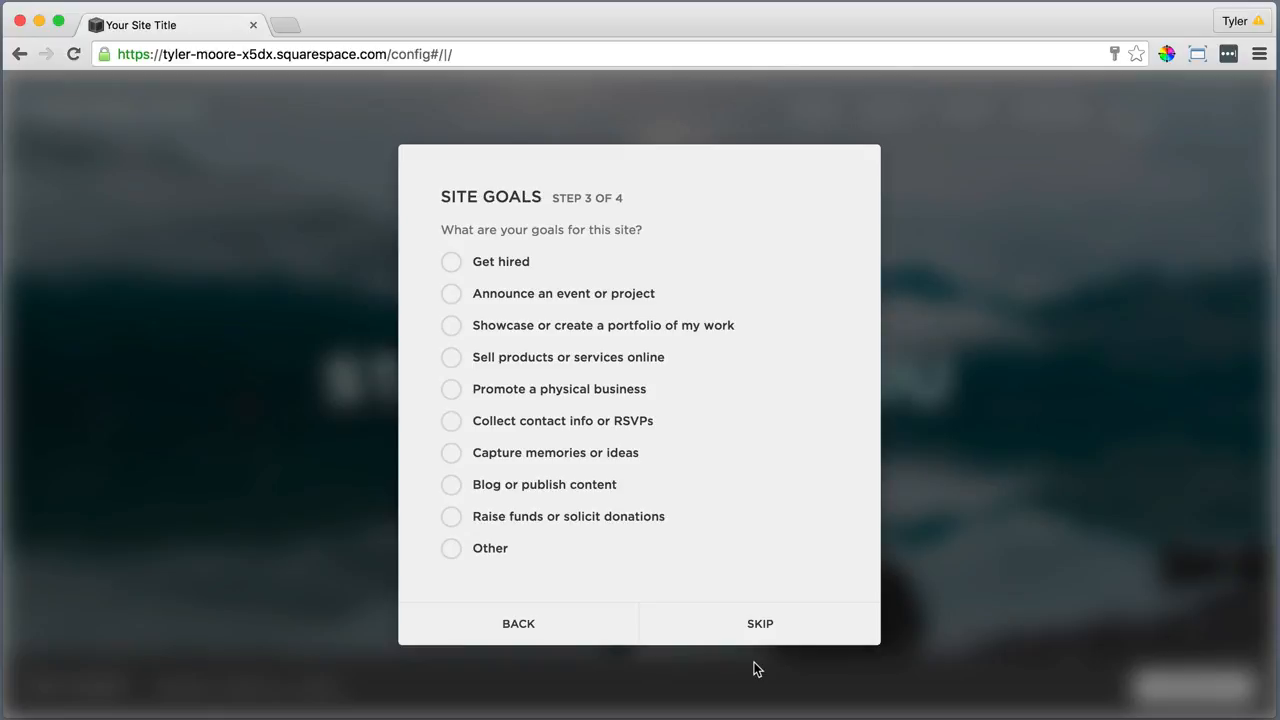
left_click(757, 627)
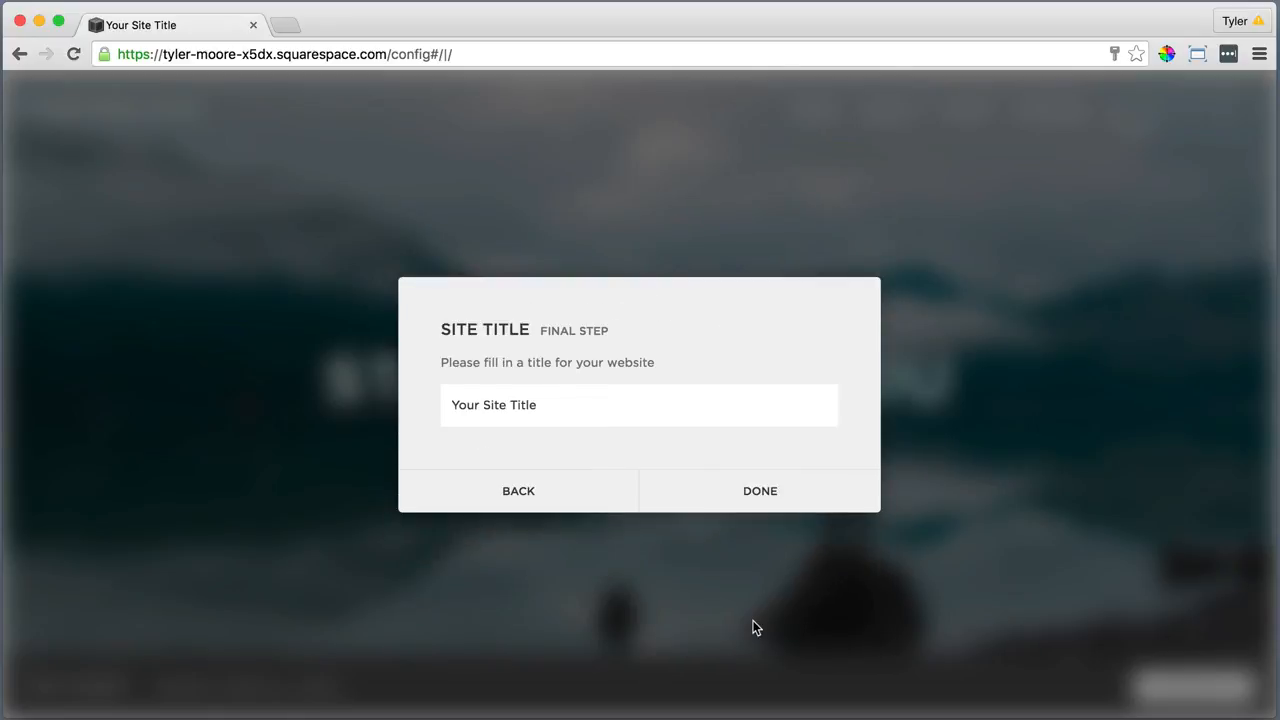
triple_click(517, 399)
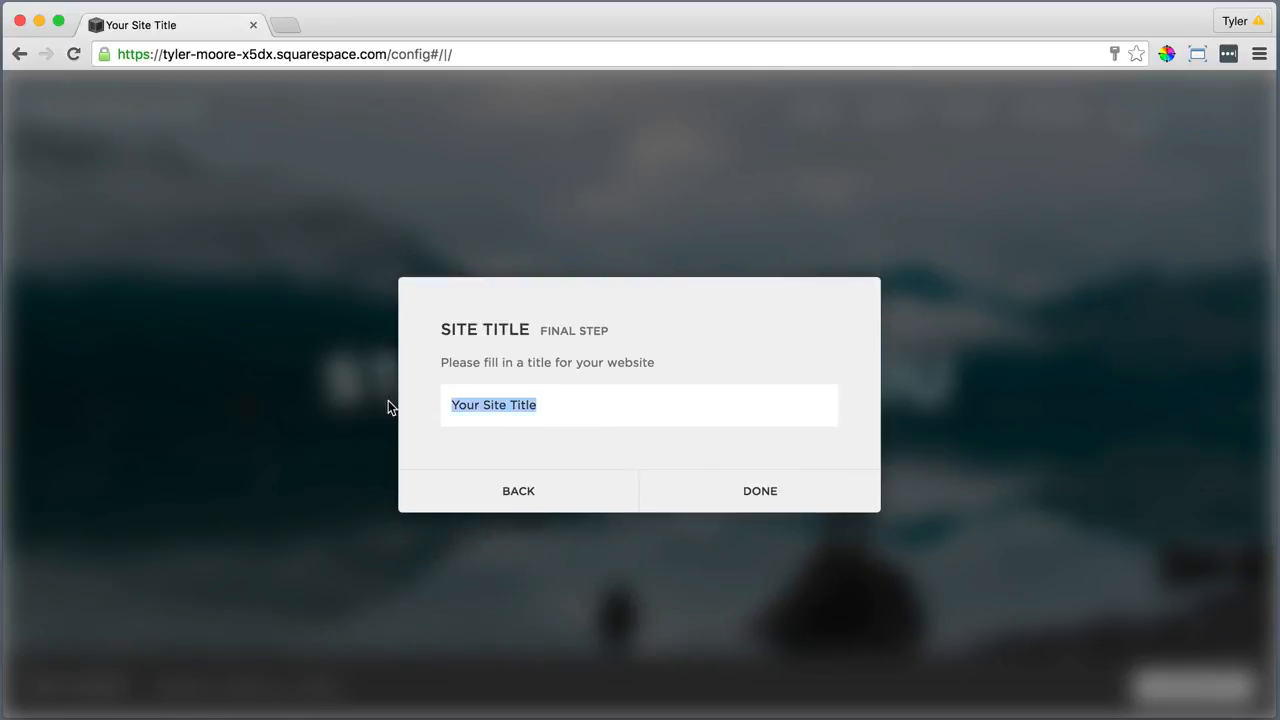
type("Bedford")
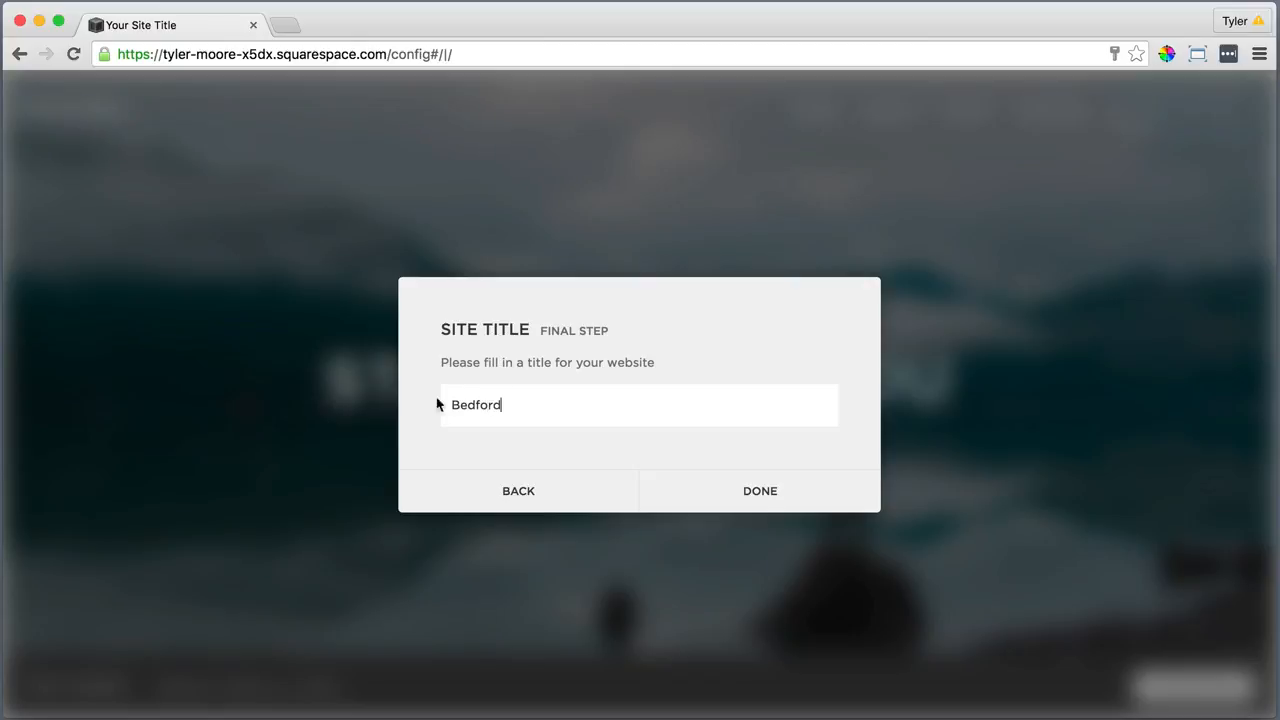
left_click(757, 489)
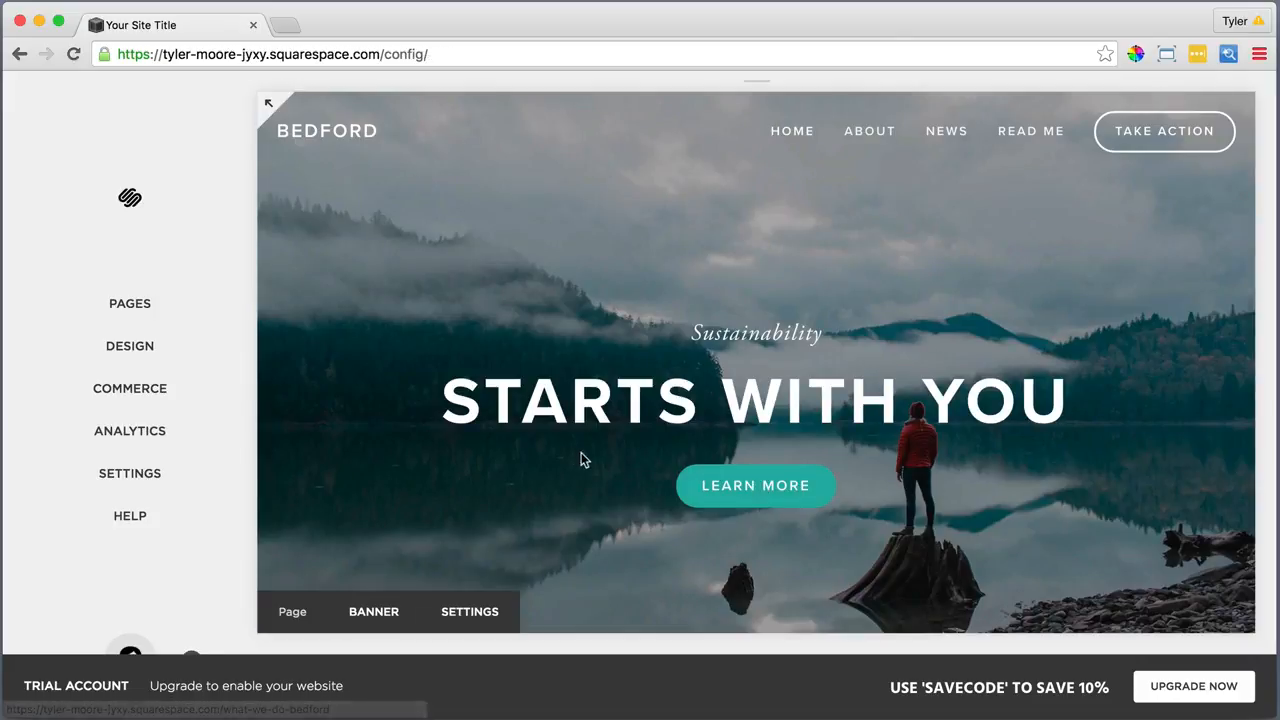
Delete the About and News demo pages from the Pages panel
left_click(177, 308)
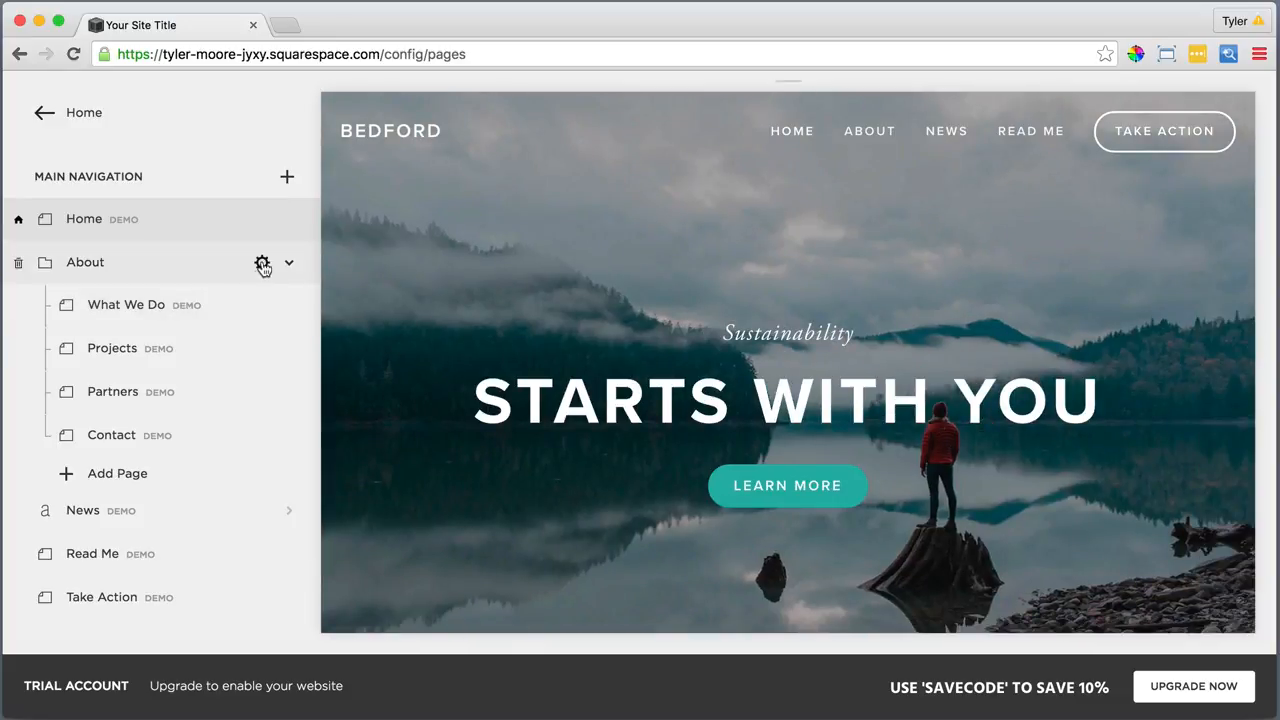
left_click(263, 260)
left_click(263, 318)
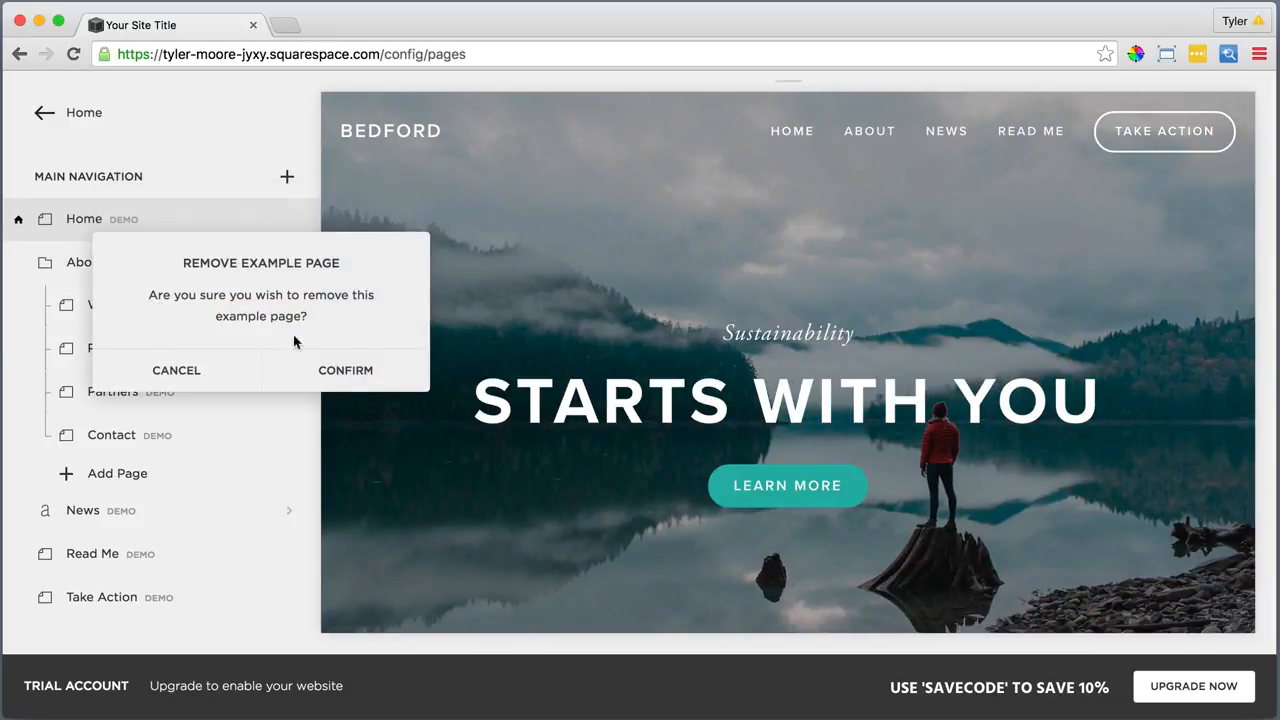
left_click(333, 369)
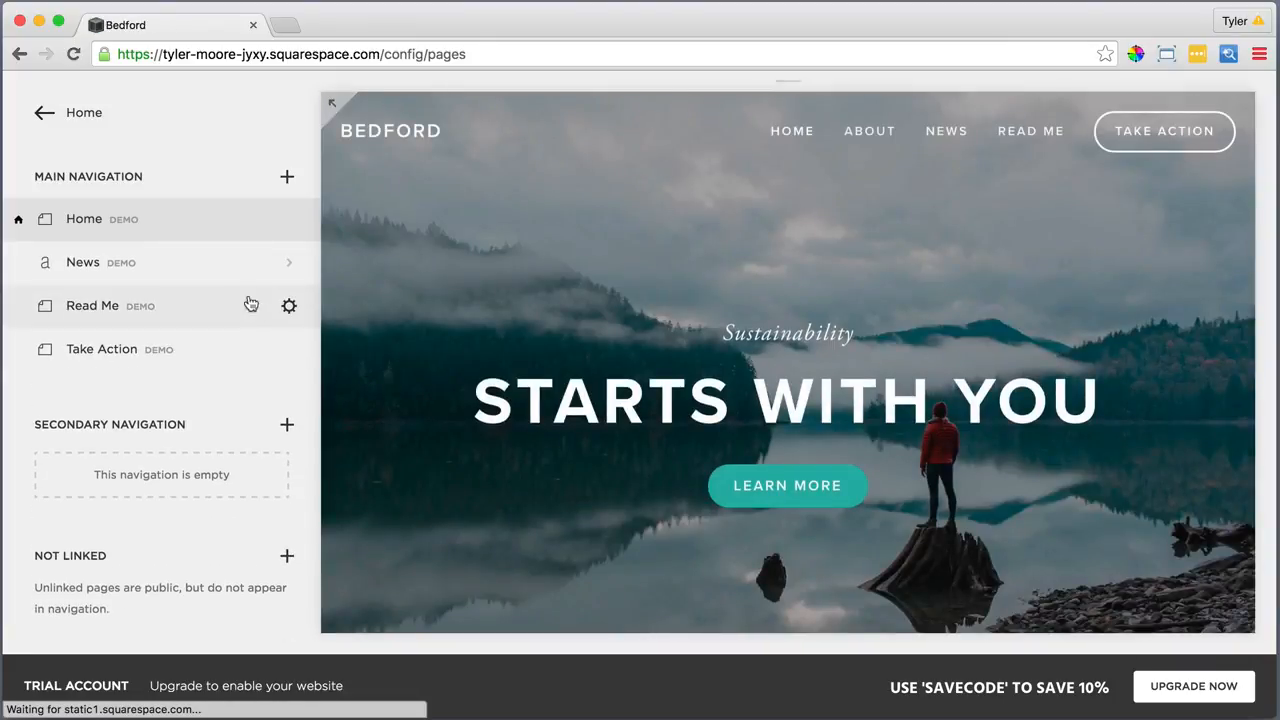
left_click(265, 262)
left_click(265, 312)
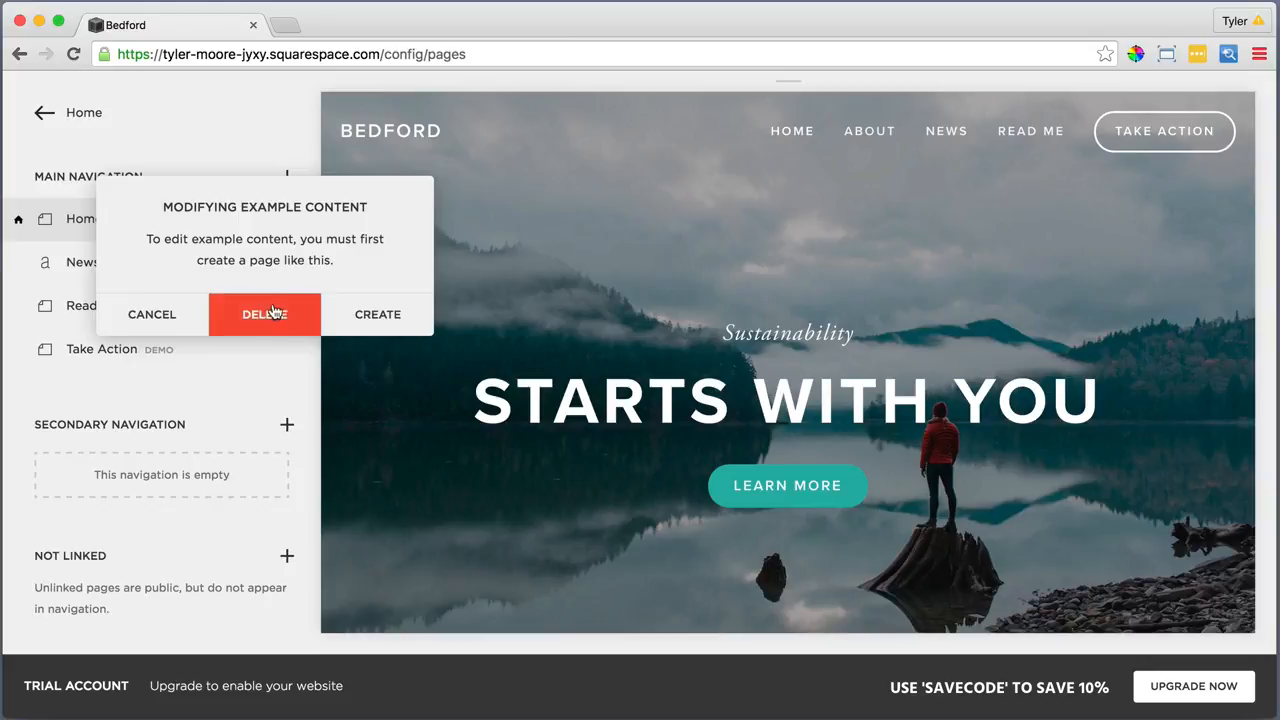
left_click(360, 369)
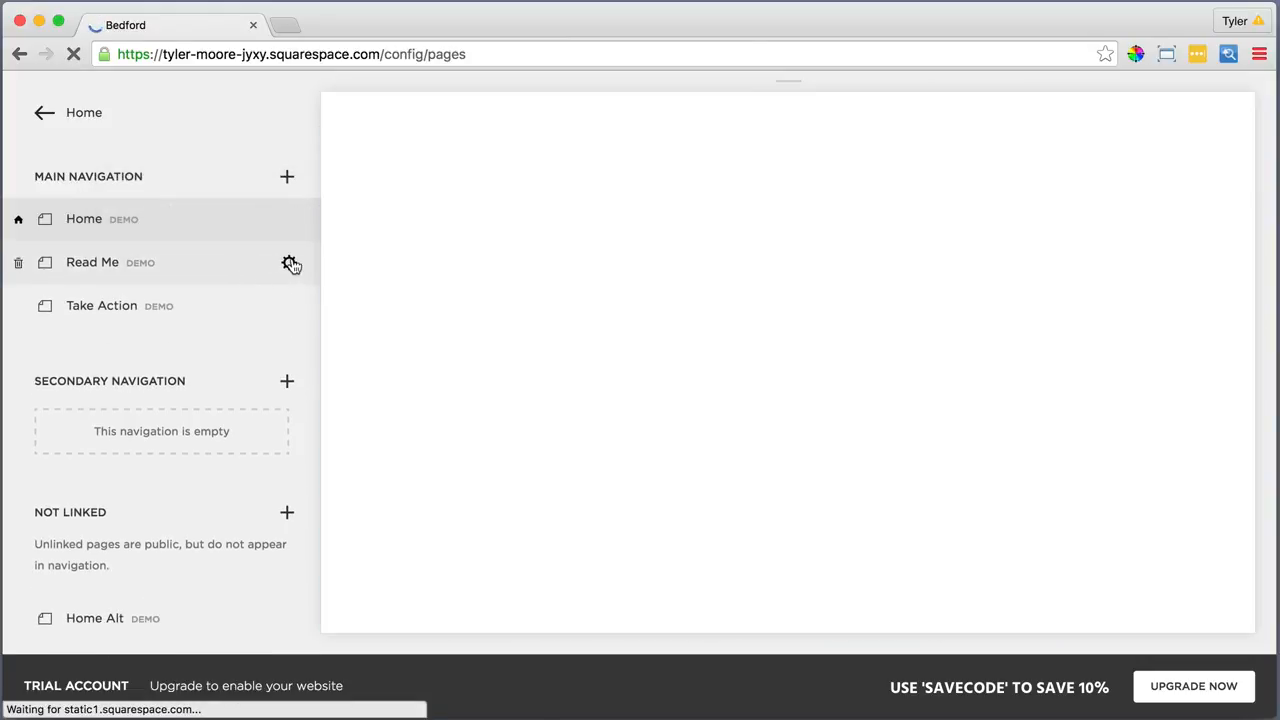
Delete the Read Me, Take Action and Home Alt demo pages
left_click(289, 262)
left_click(289, 316)
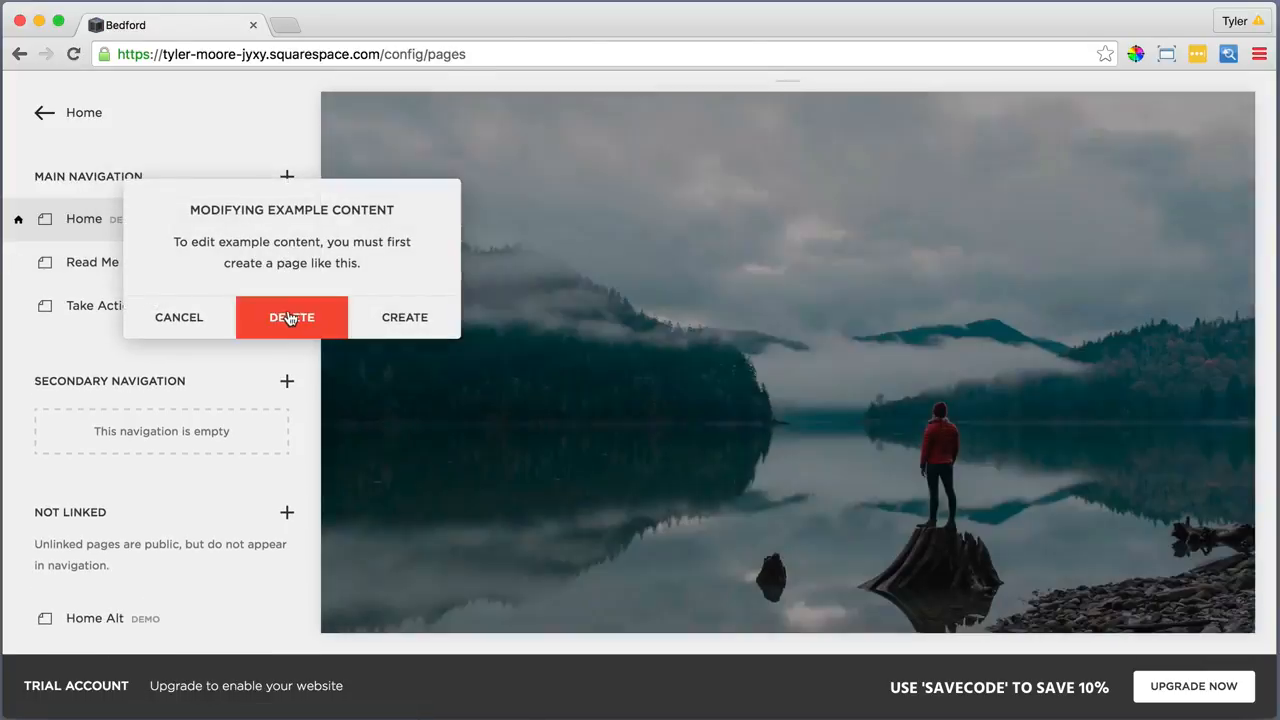
left_click(366, 370)
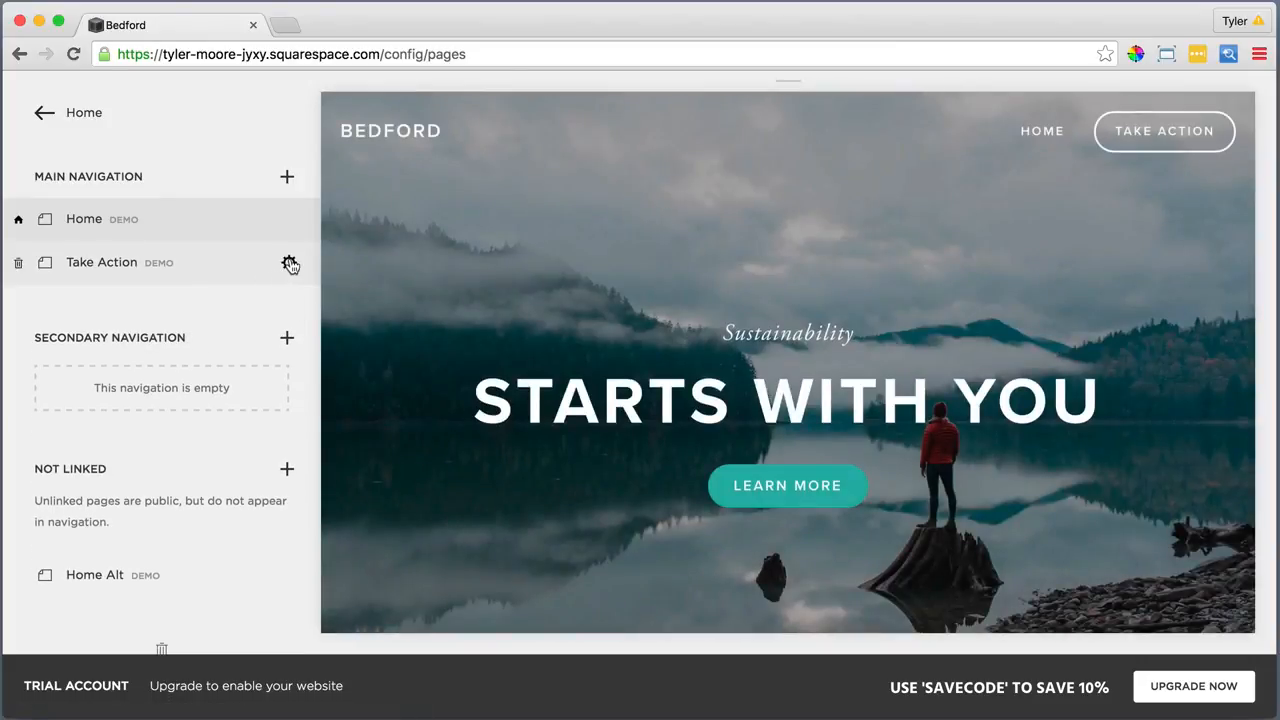
left_click(289, 262)
left_click(300, 317)
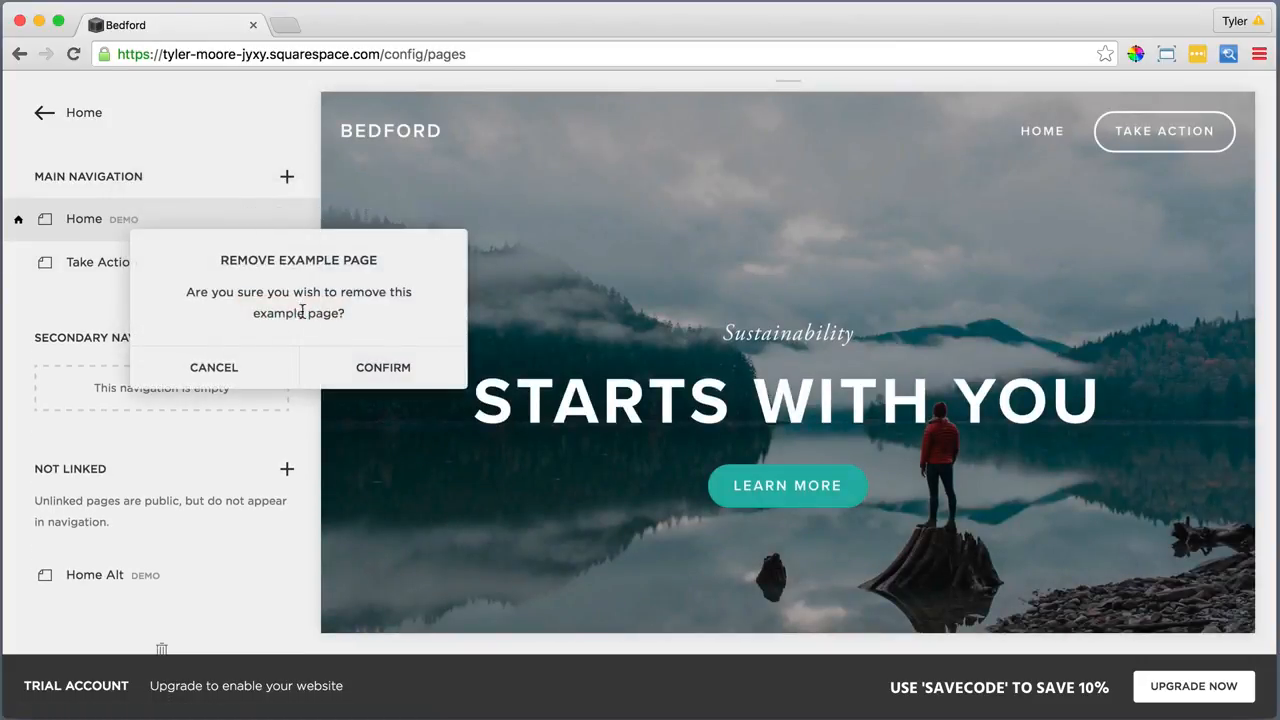
left_click(363, 364)
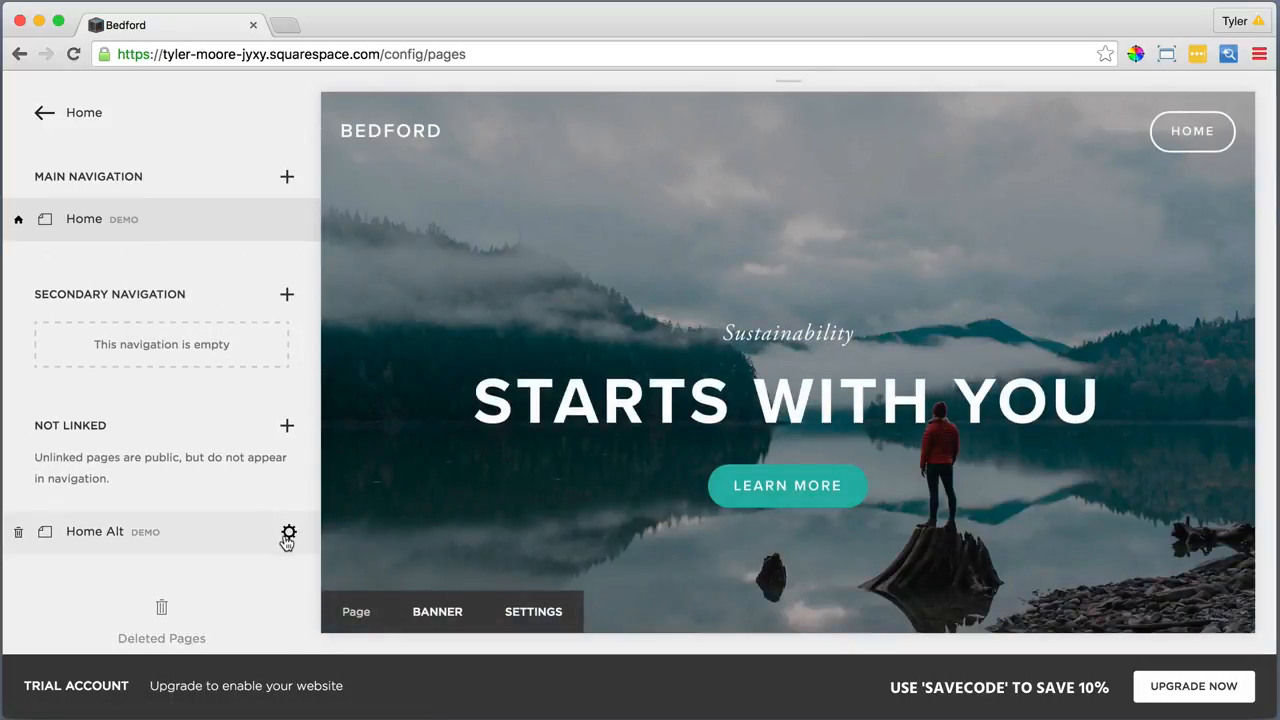
left_click(287, 531)
left_click(285, 590)
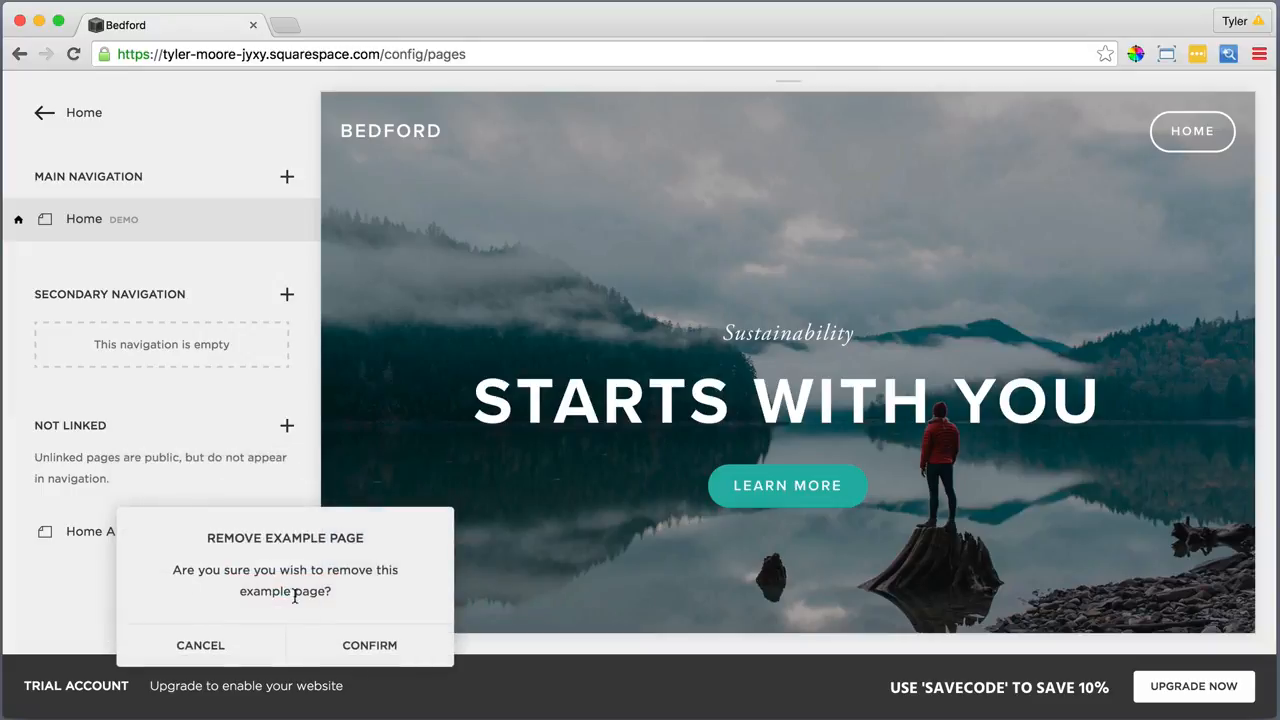
left_click(364, 647)
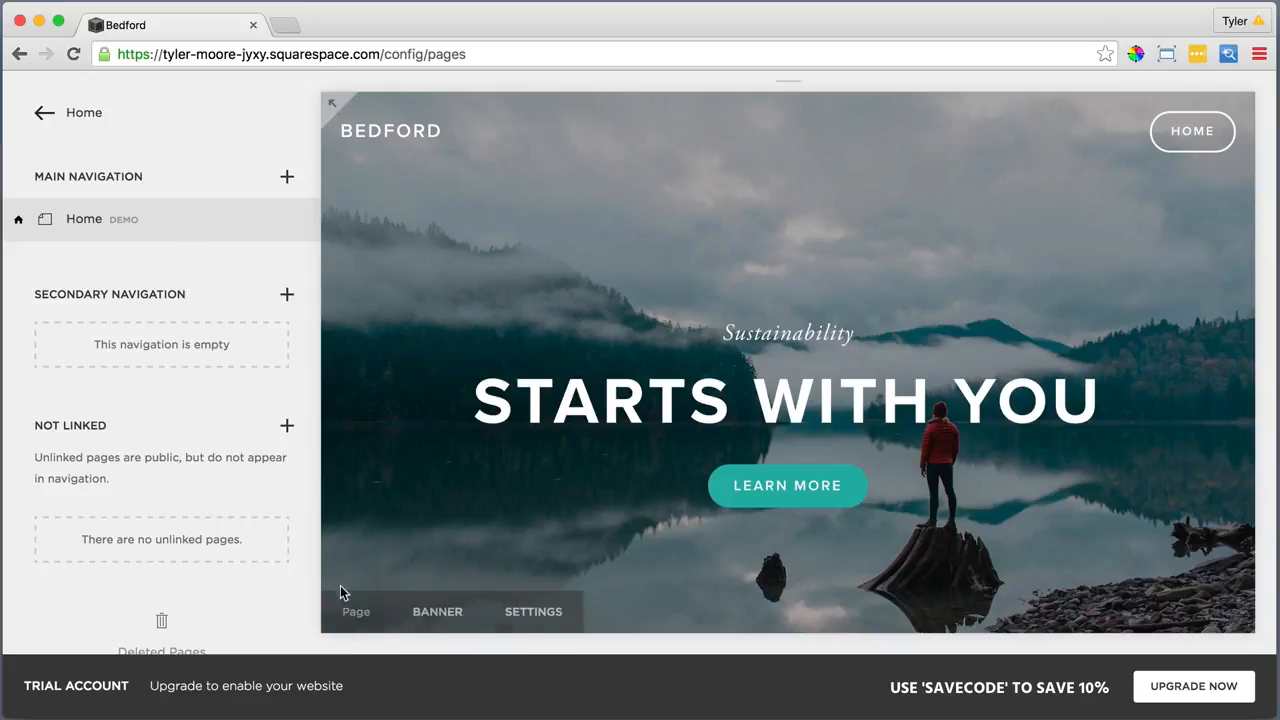
Add a new blank page named Home to the Main Navigation
left_click(287, 176)
left_click(376, 250)
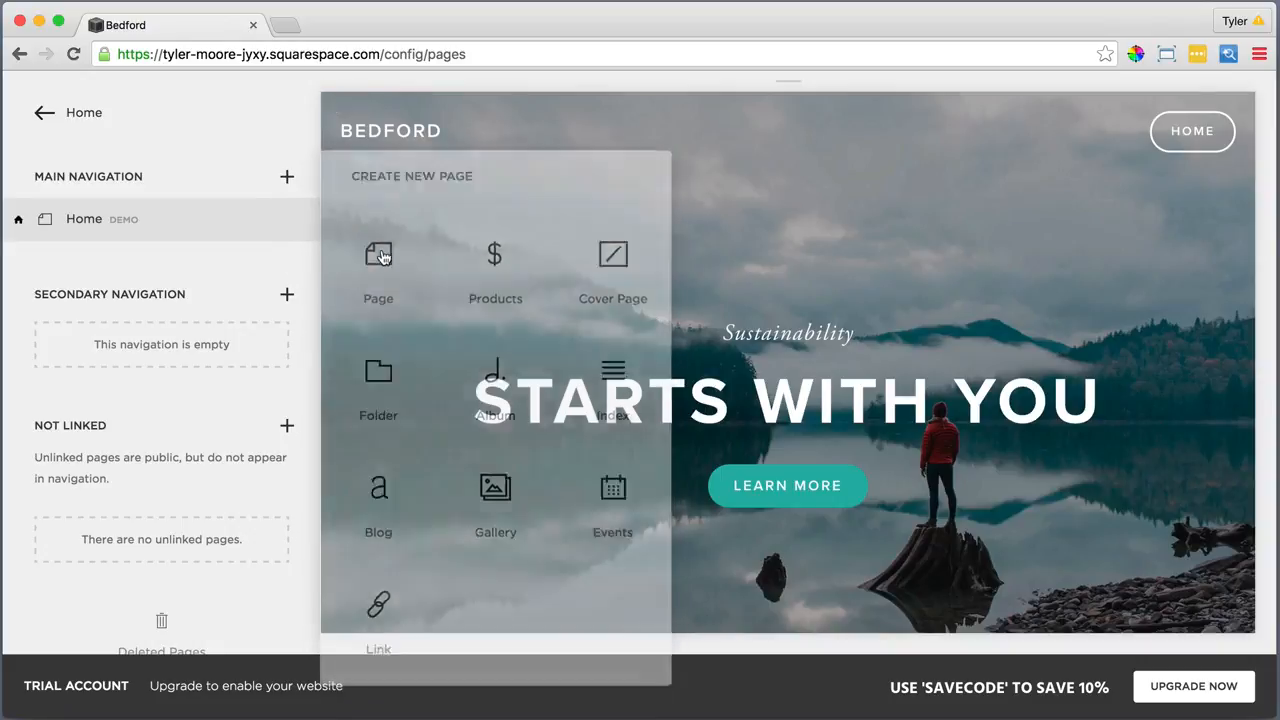
type("Home")
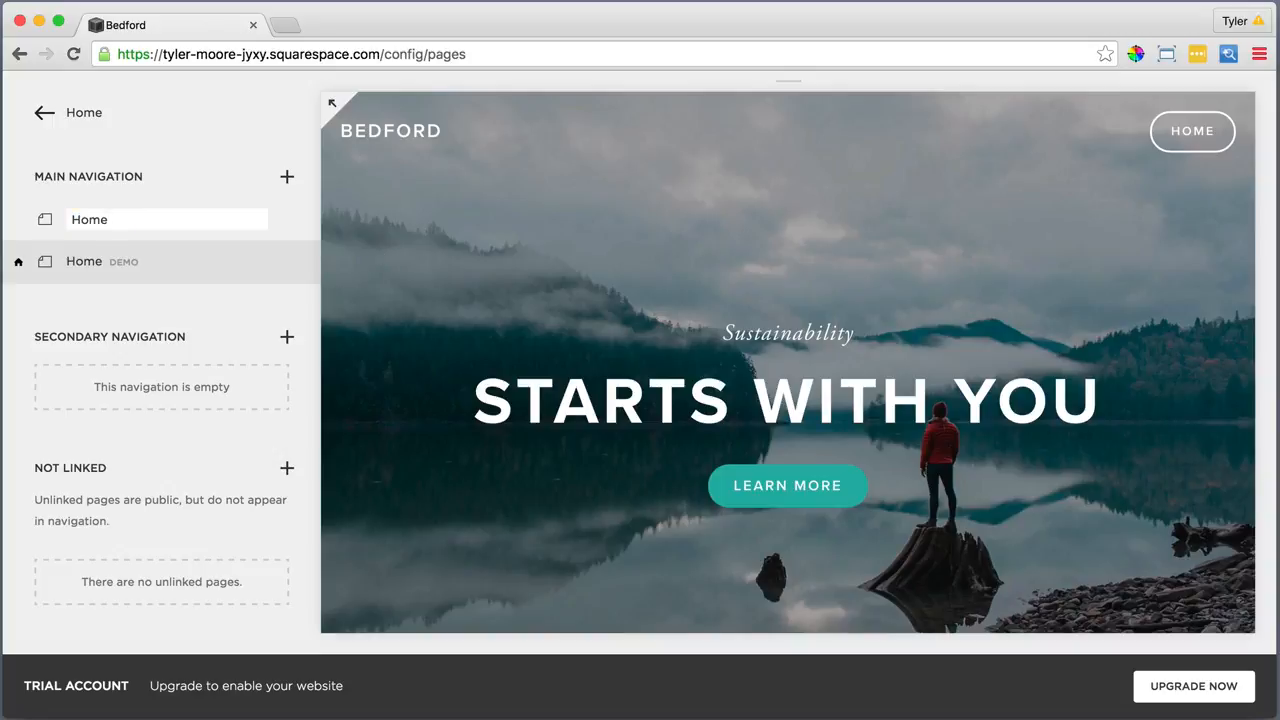
key("Return")
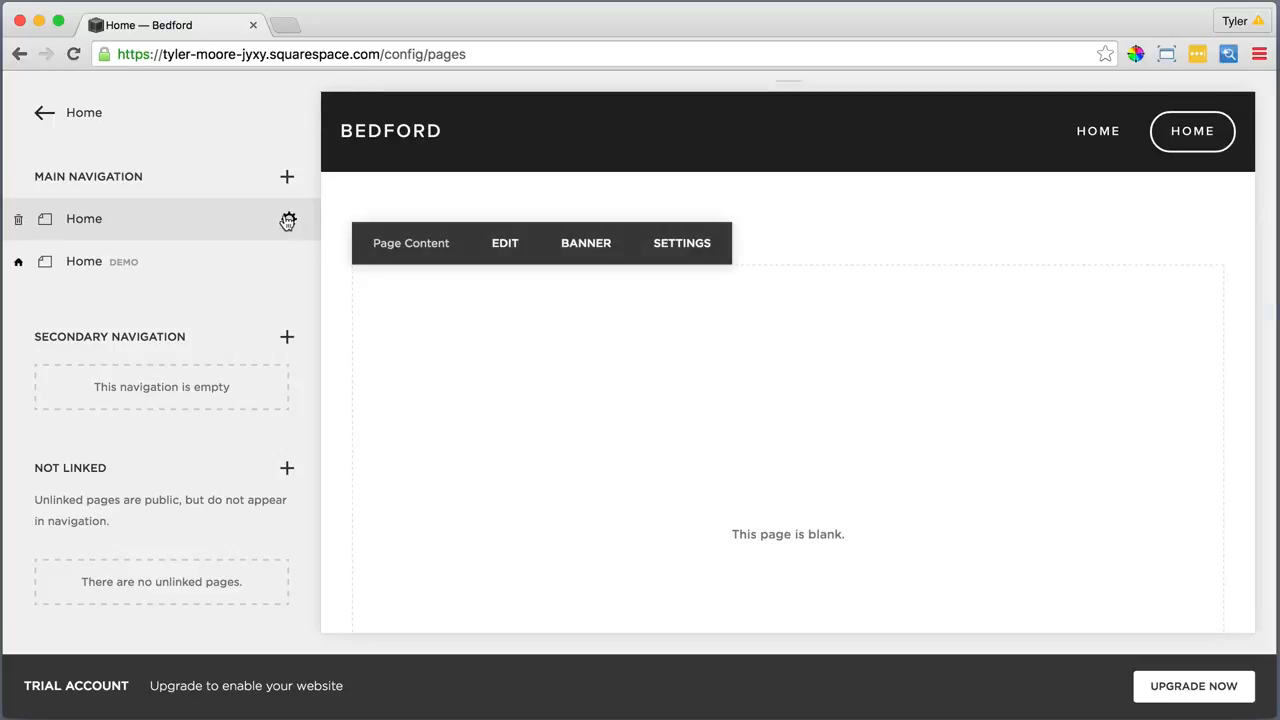
Make the new Home page the site's homepage and save its settings
left_click(289, 219)
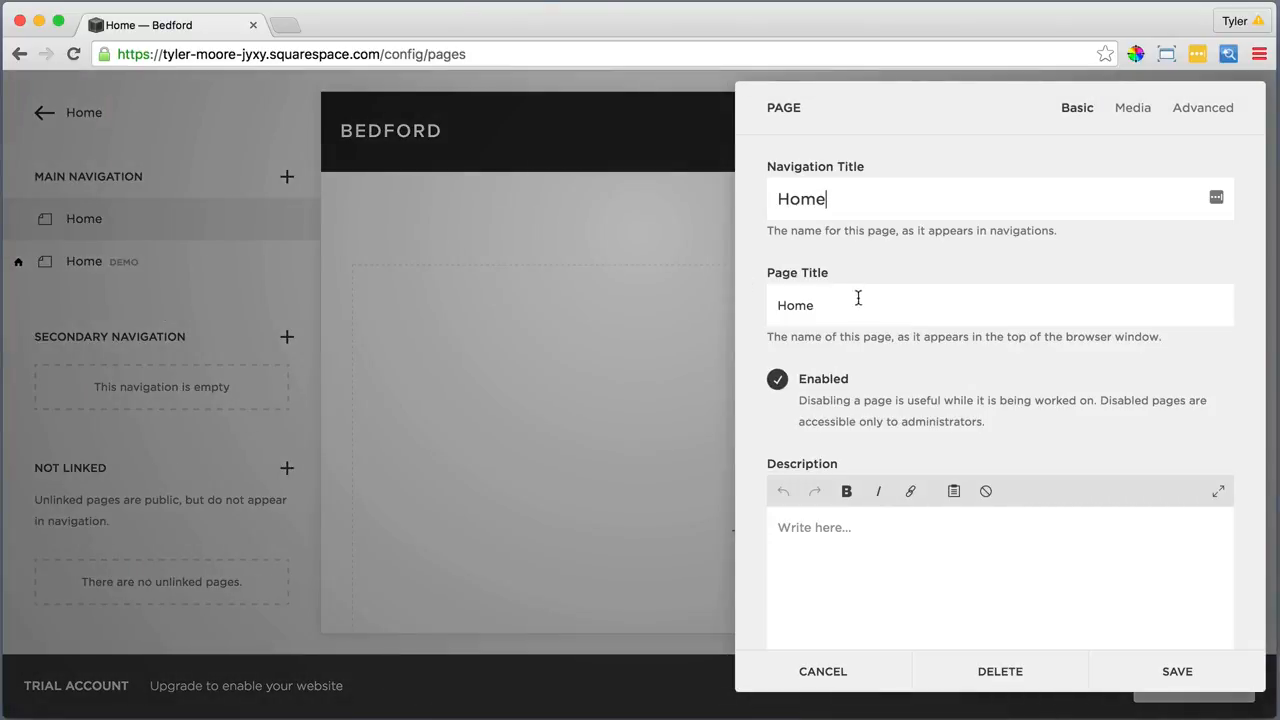
scroll(895, 348, "down", 5)
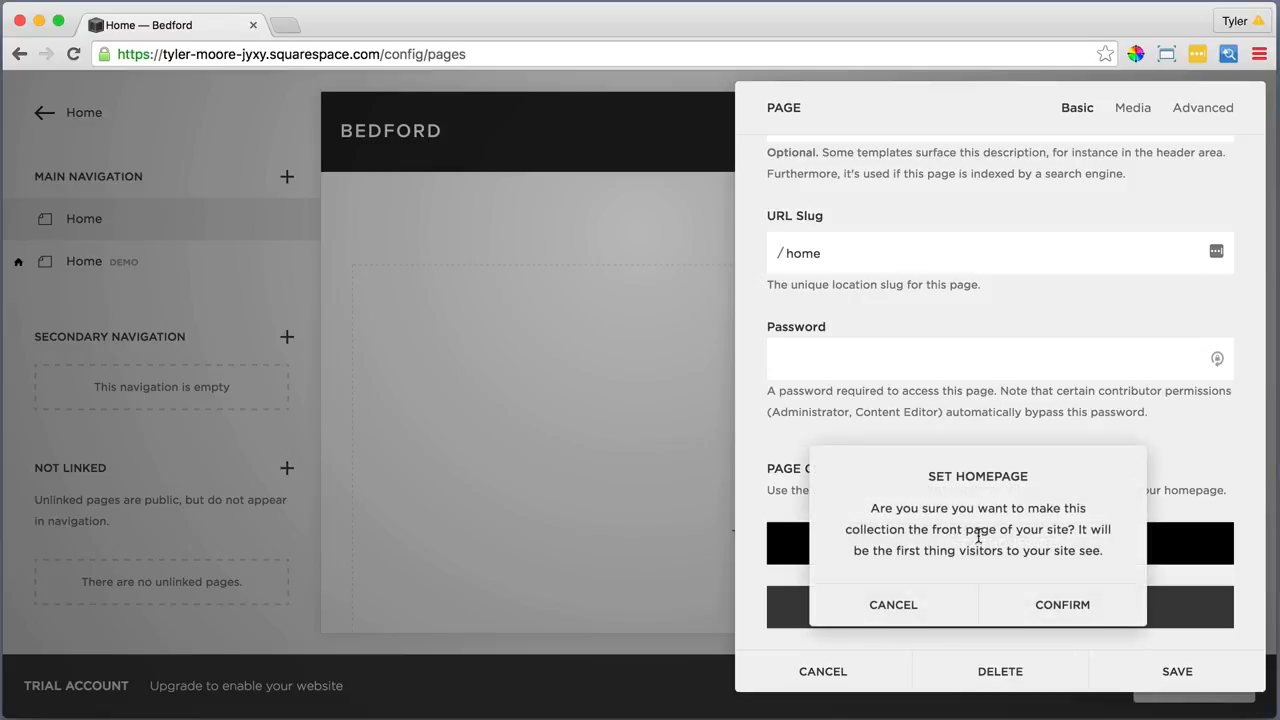
left_click(1062, 604)
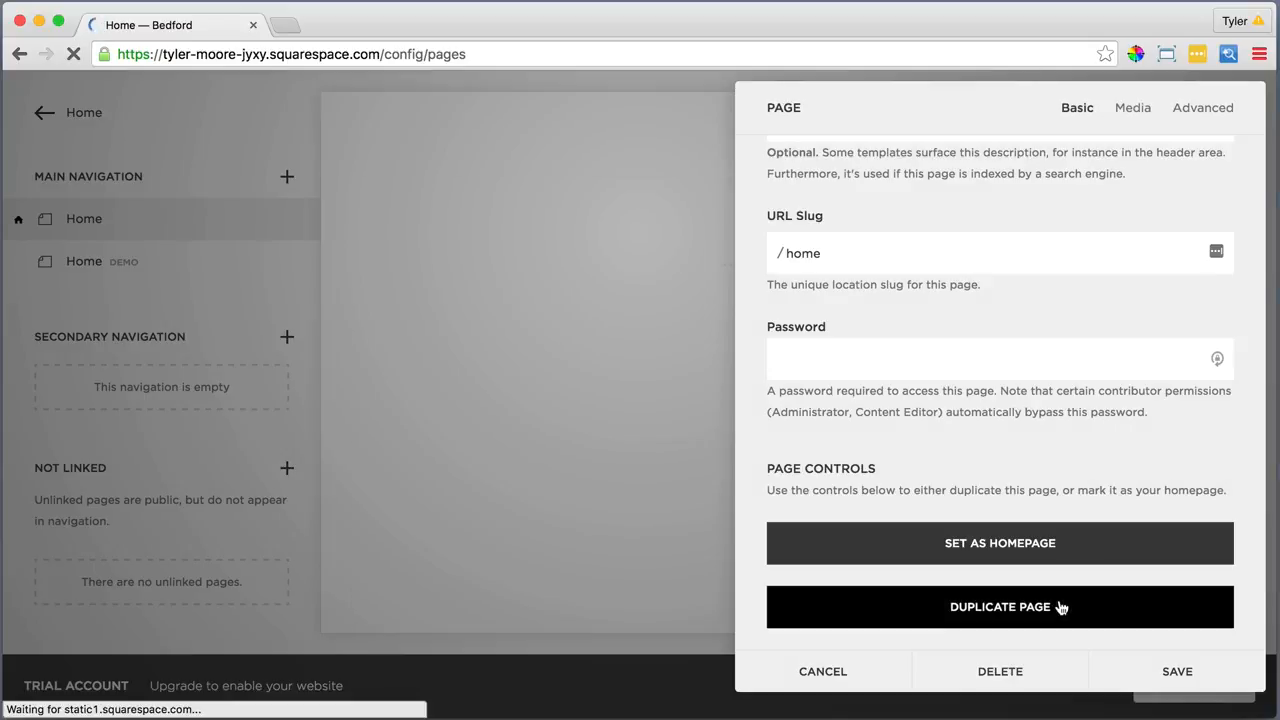
left_click(1174, 672)
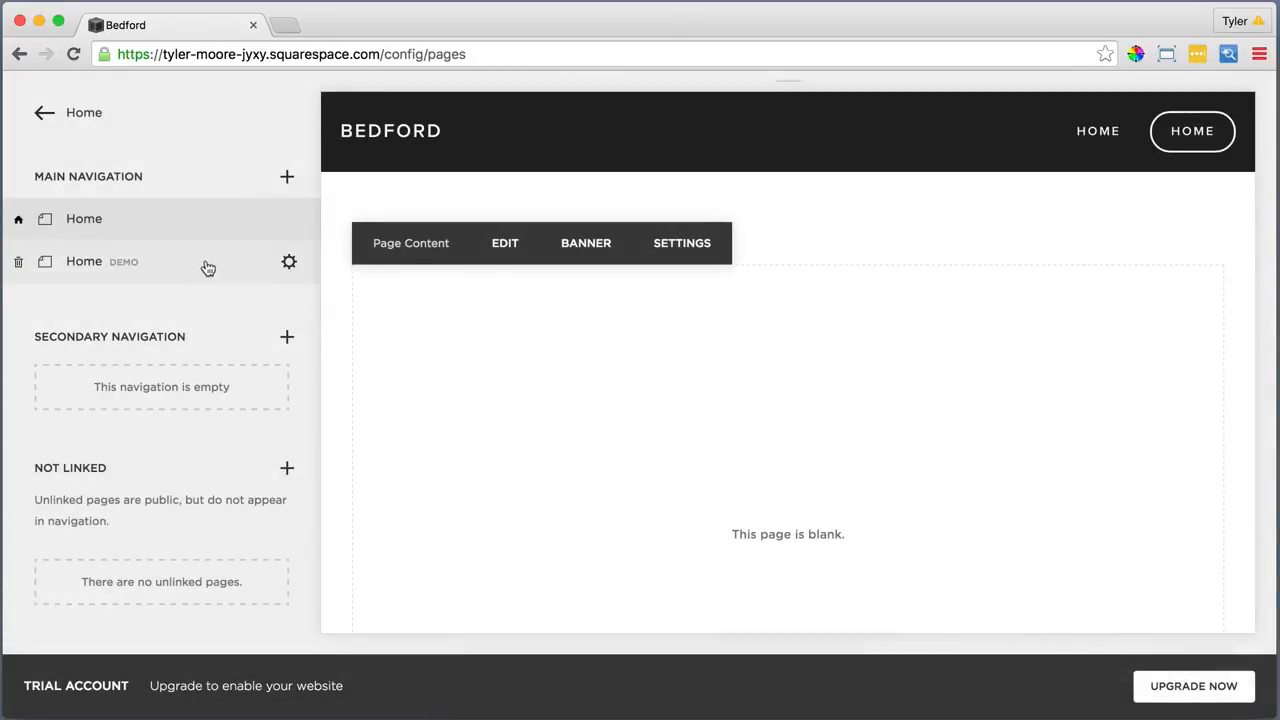
Delete the old Home demo page
left_click(289, 263)
left_click(303, 320)
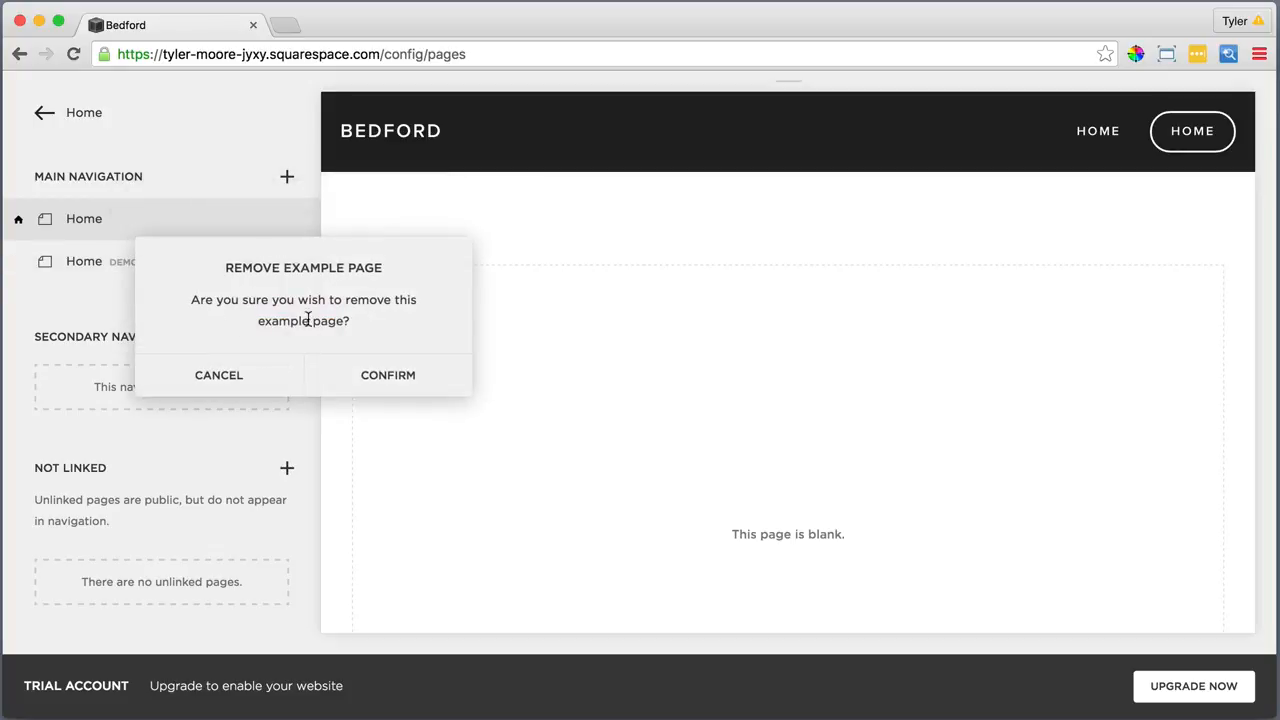
left_click(390, 375)
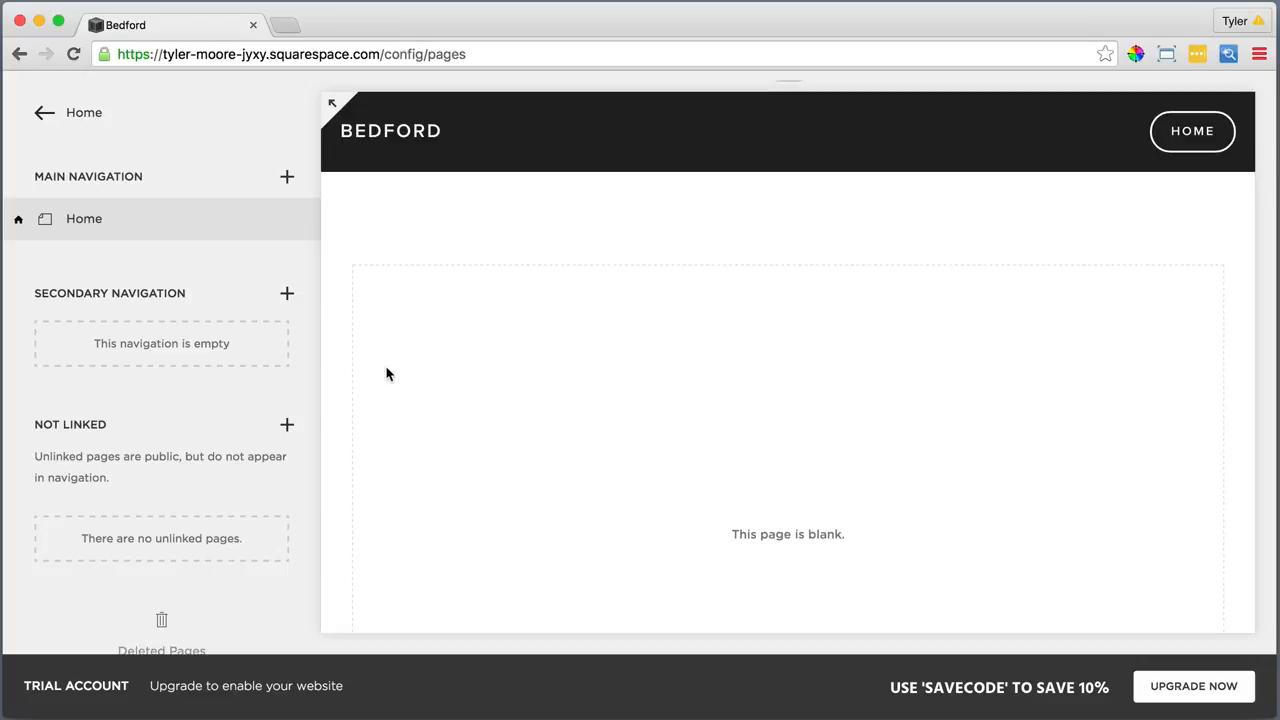
Add blank pages named What We Do, Projects and Partners to the main navigation
left_click(287, 177)
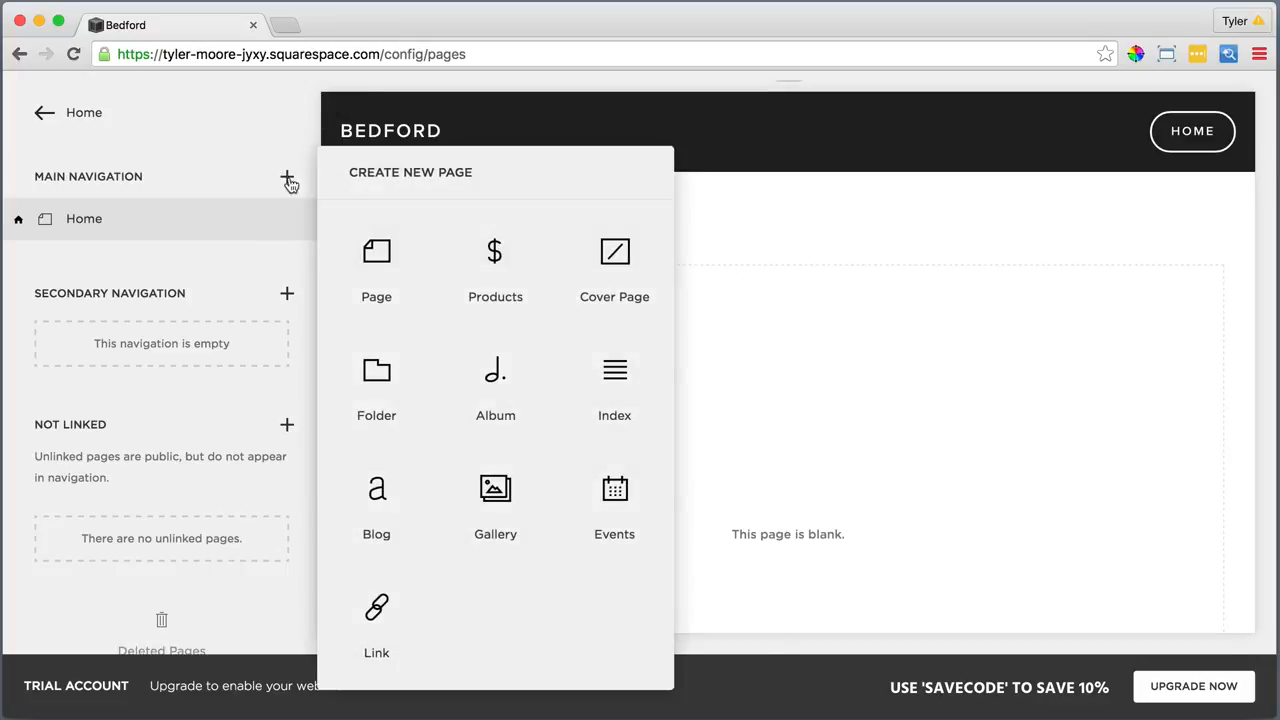
left_click(375, 251)
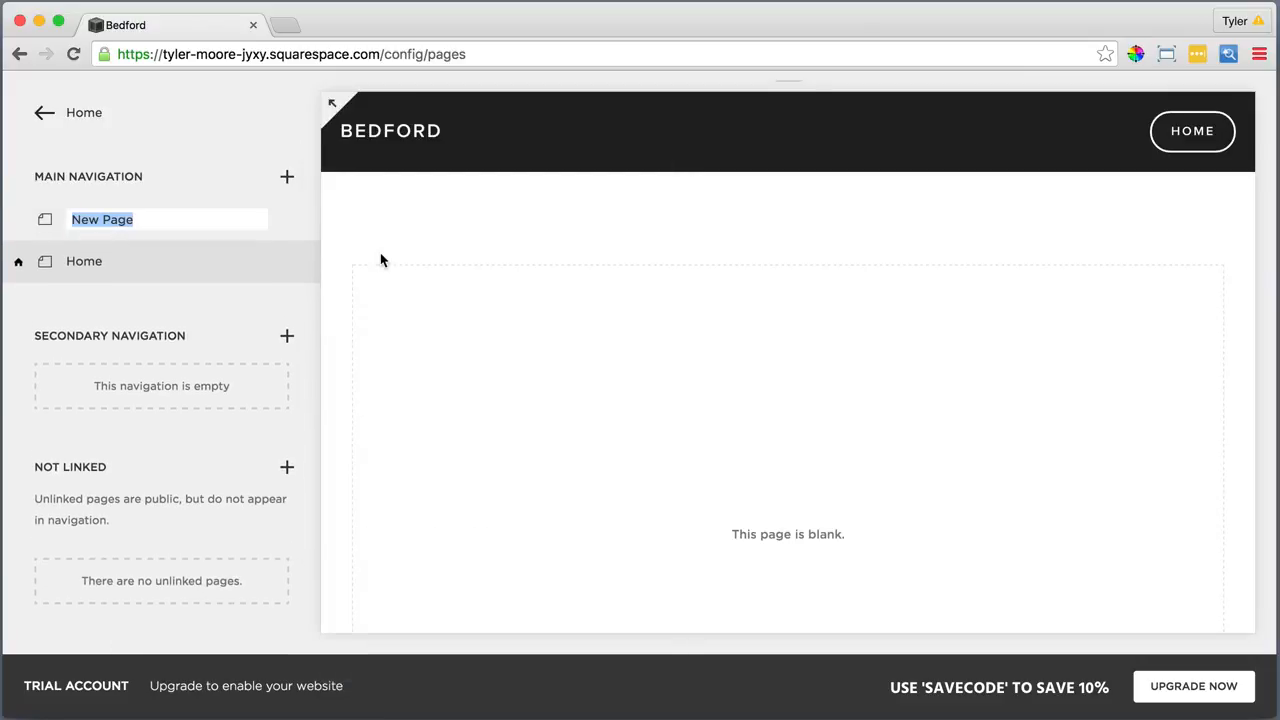
type("What")
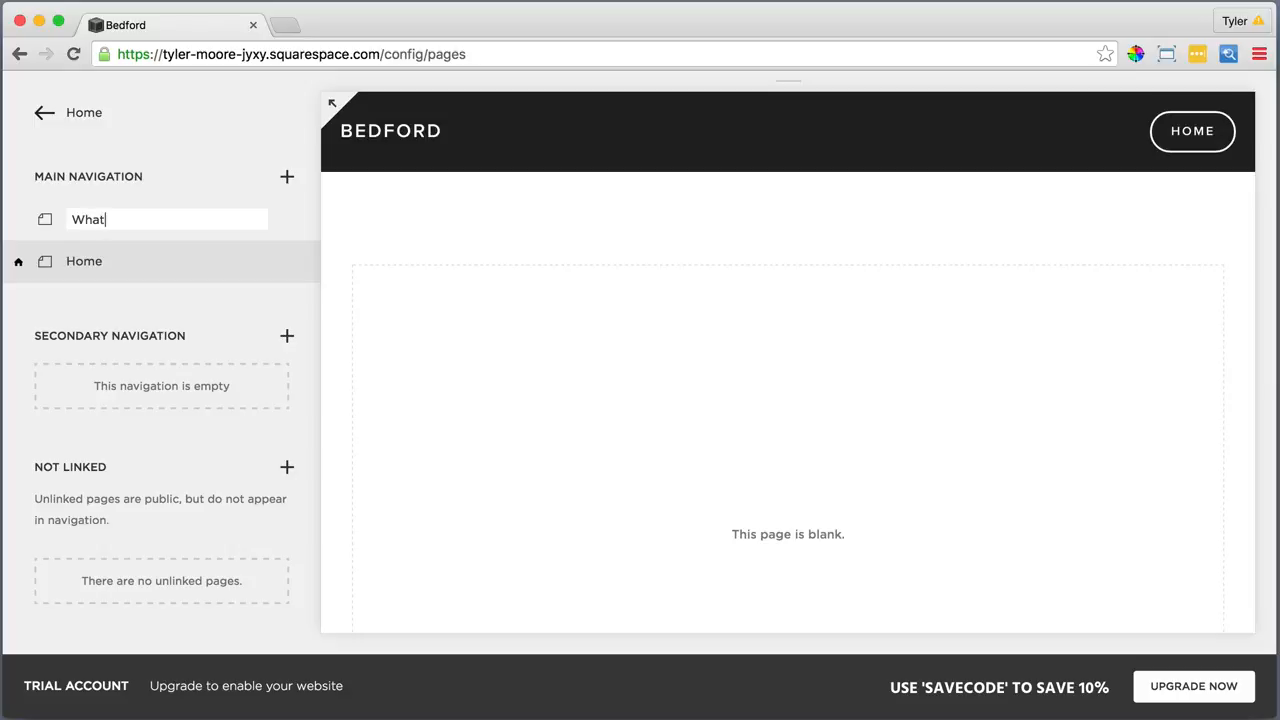
type(" We Do")
key("Return")
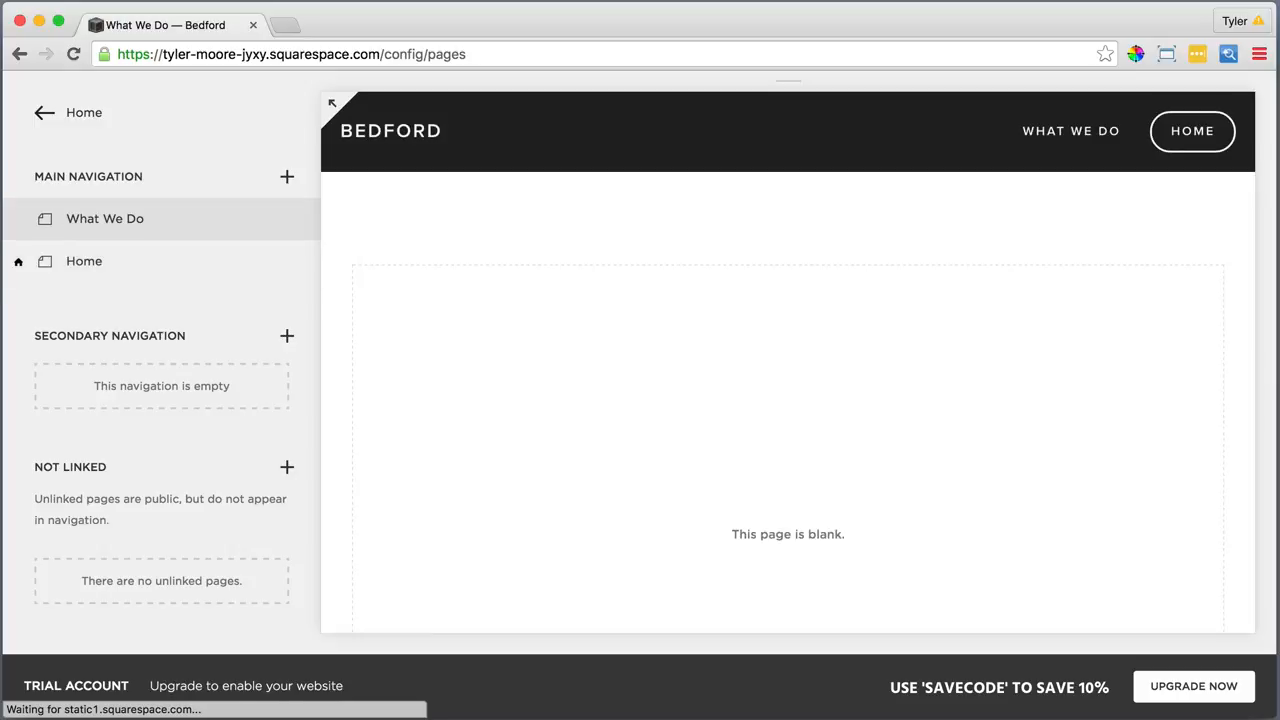
left_click(287, 178)
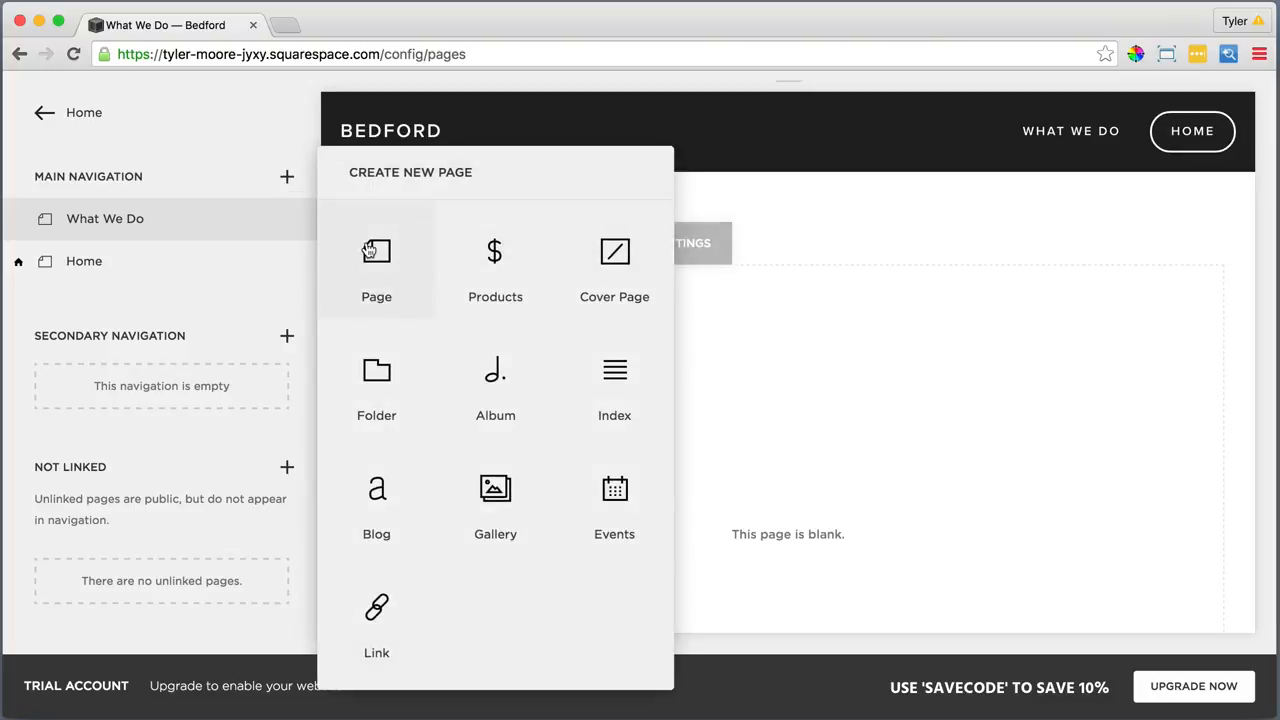
left_click(366, 248)
type("Projects")
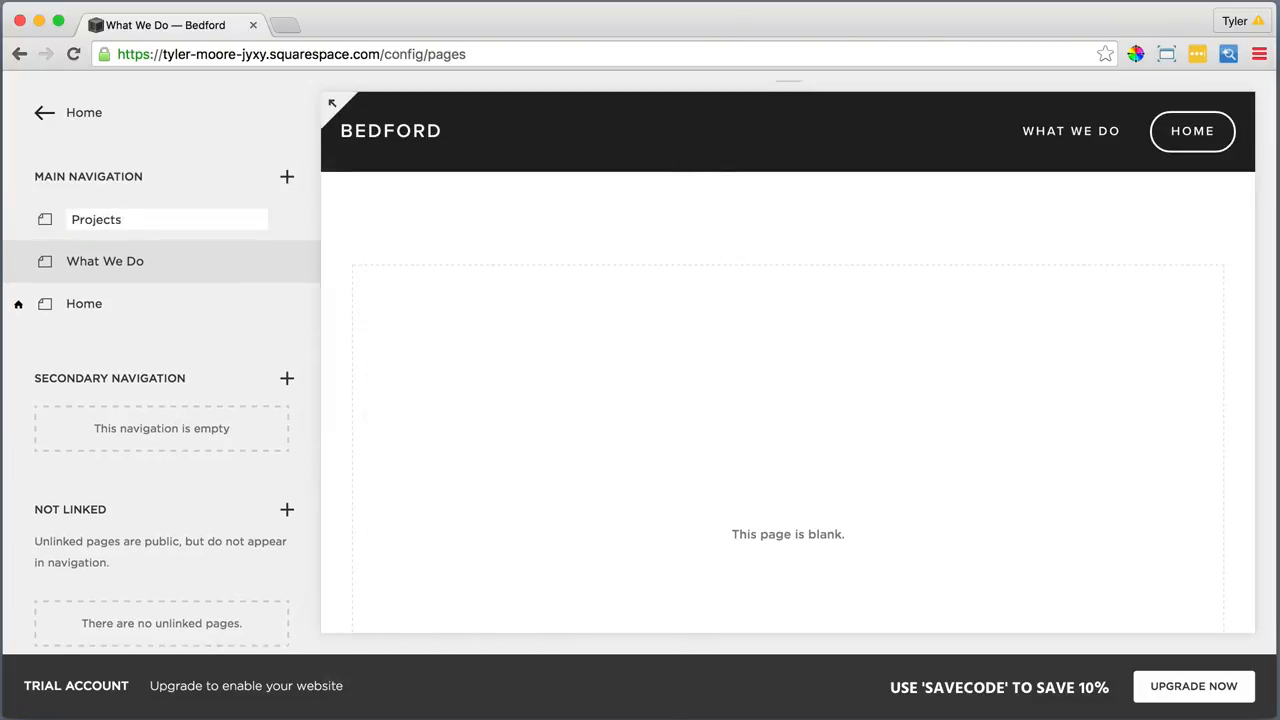
key("Return")
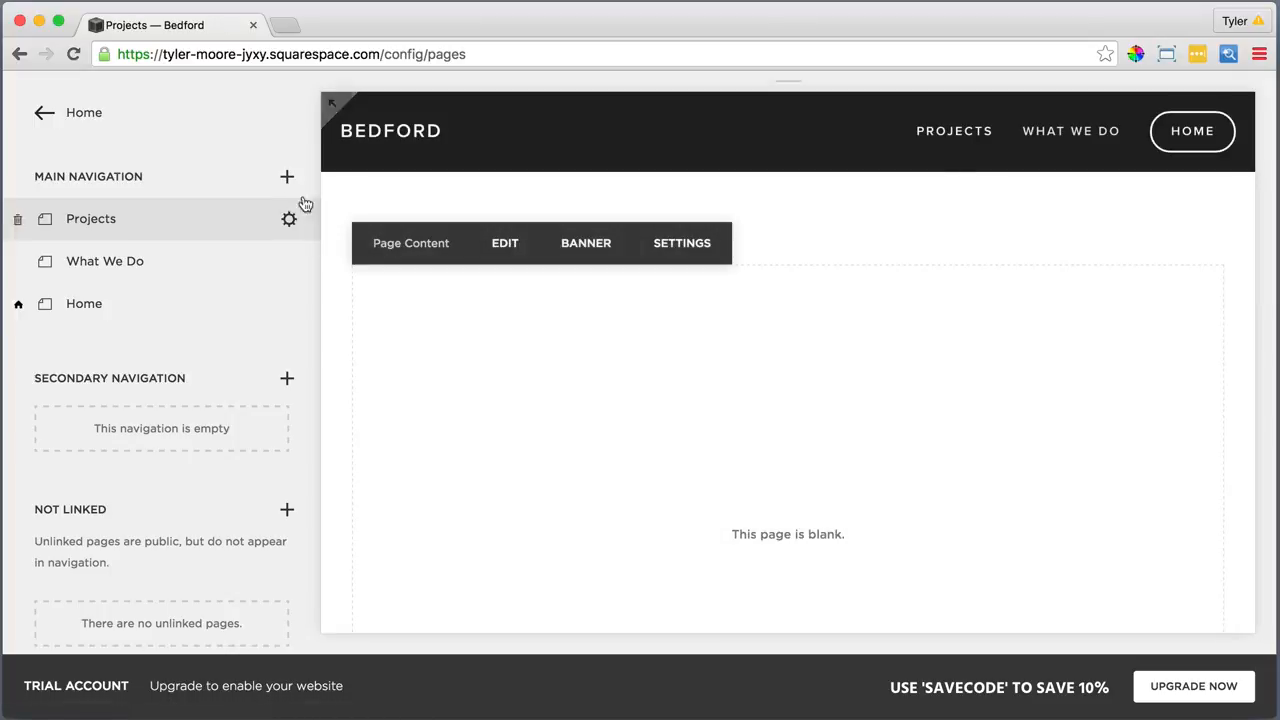
left_click(286, 177)
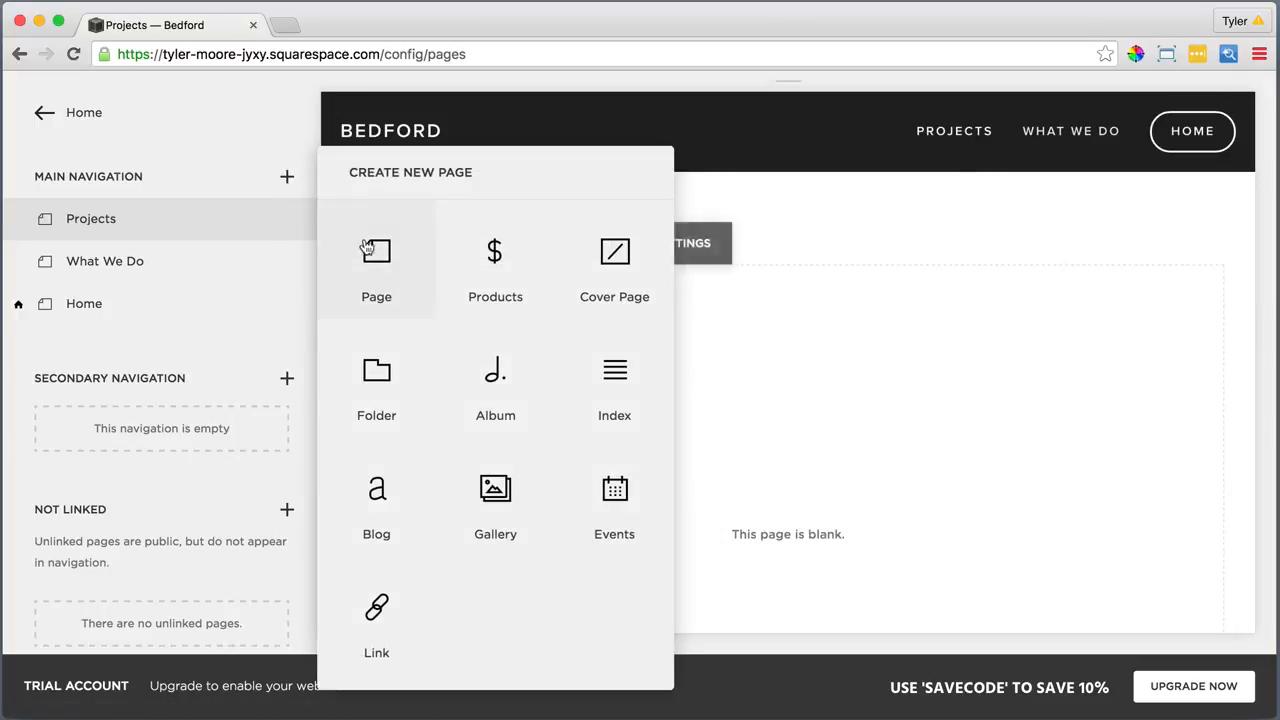
left_click(374, 251)
type("Pa")
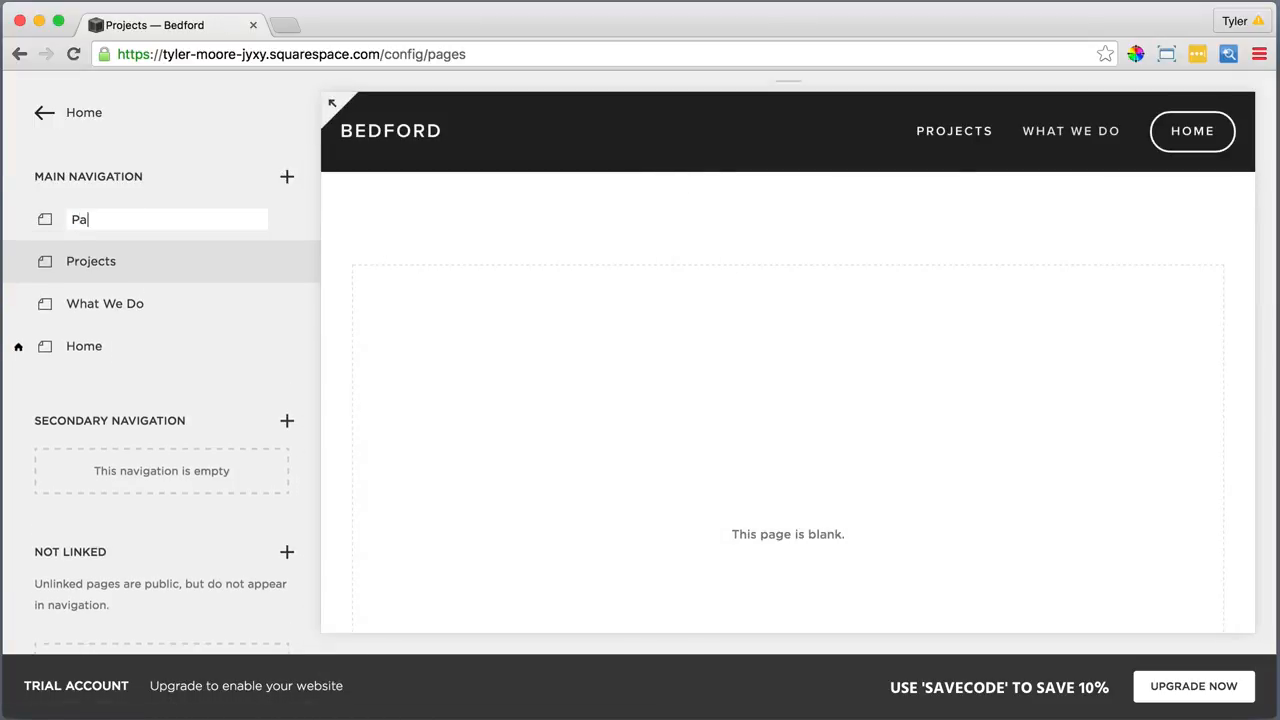
type("rtners")
key("Return")
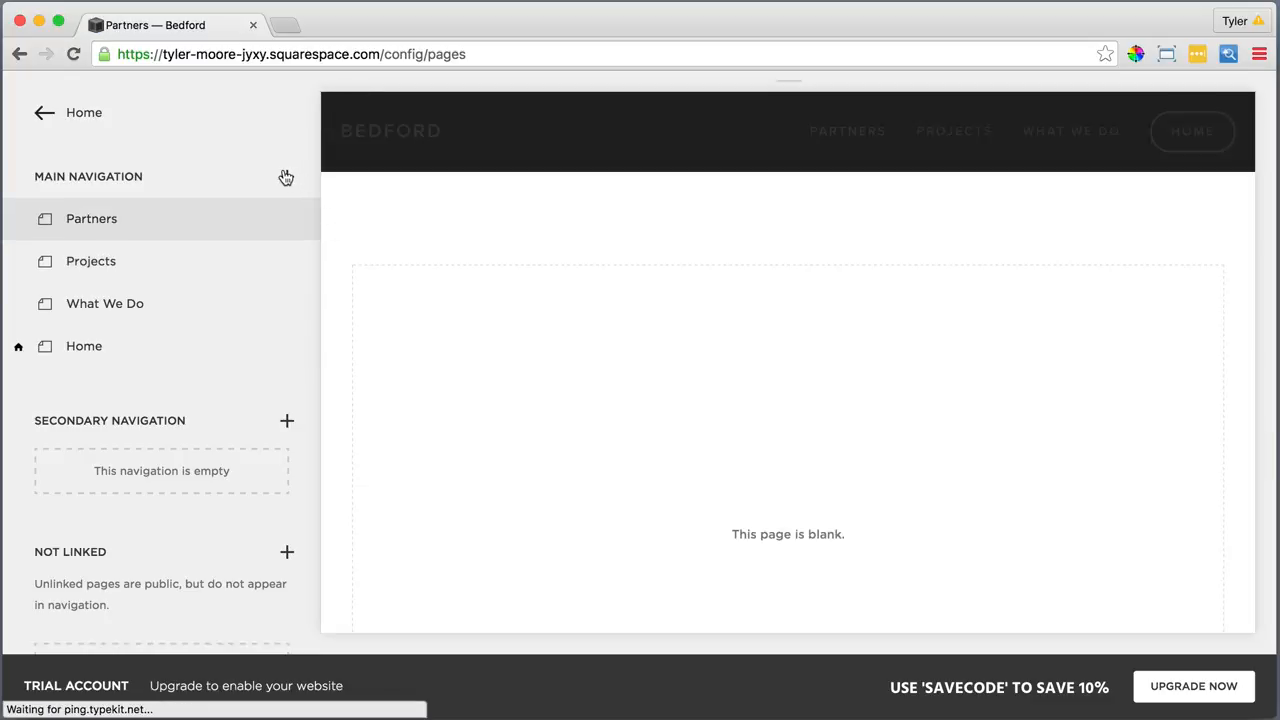
Add blank pages named Contact and Read Me to the main navigation
left_click(287, 176)
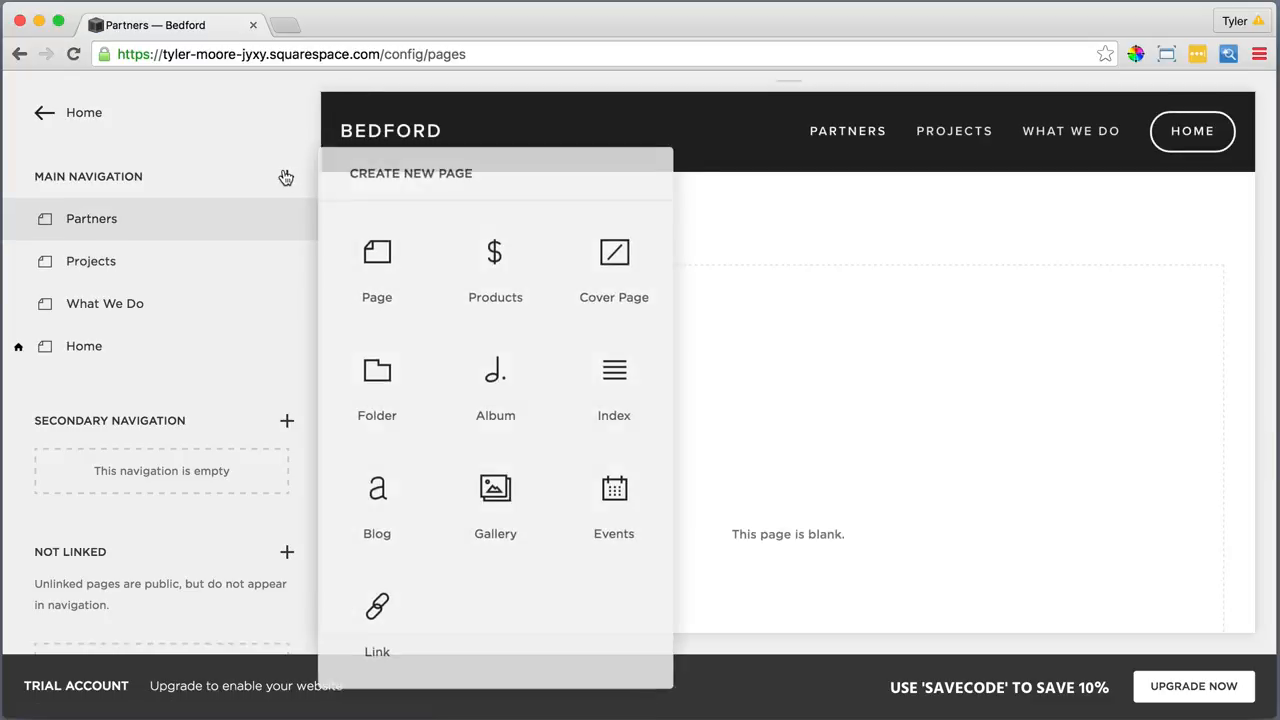
left_click(373, 256)
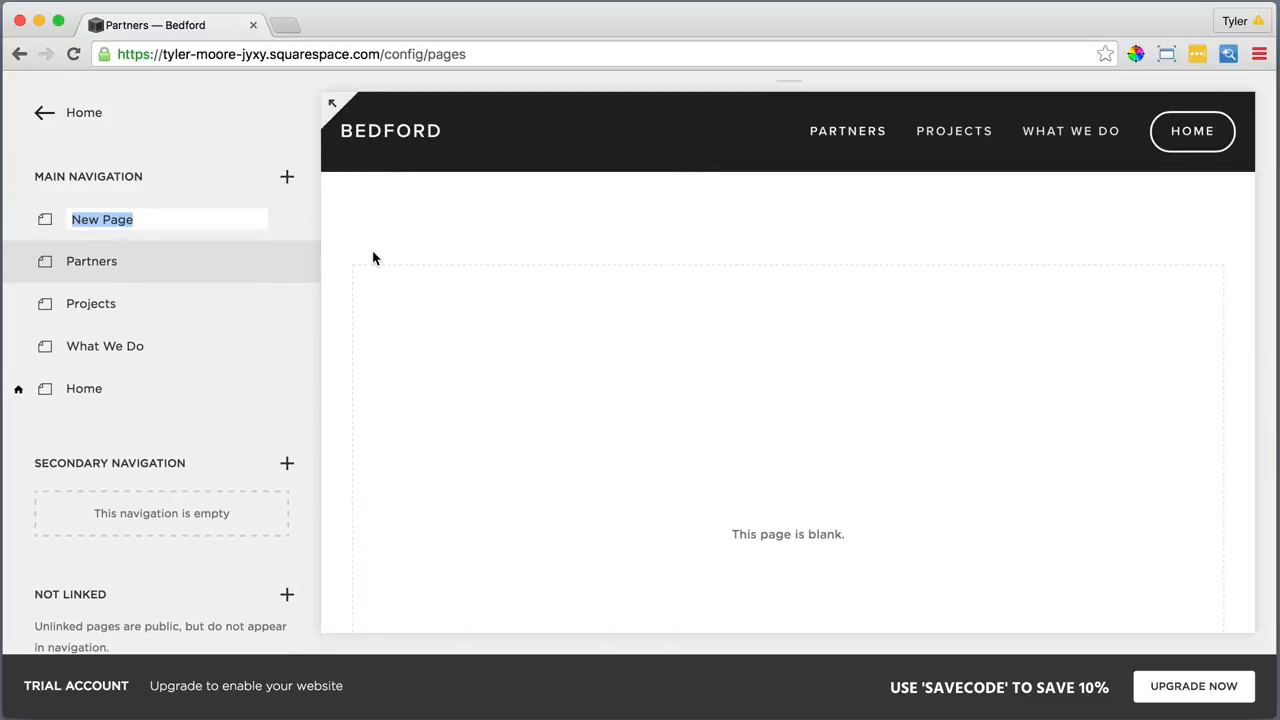
type("Contact")
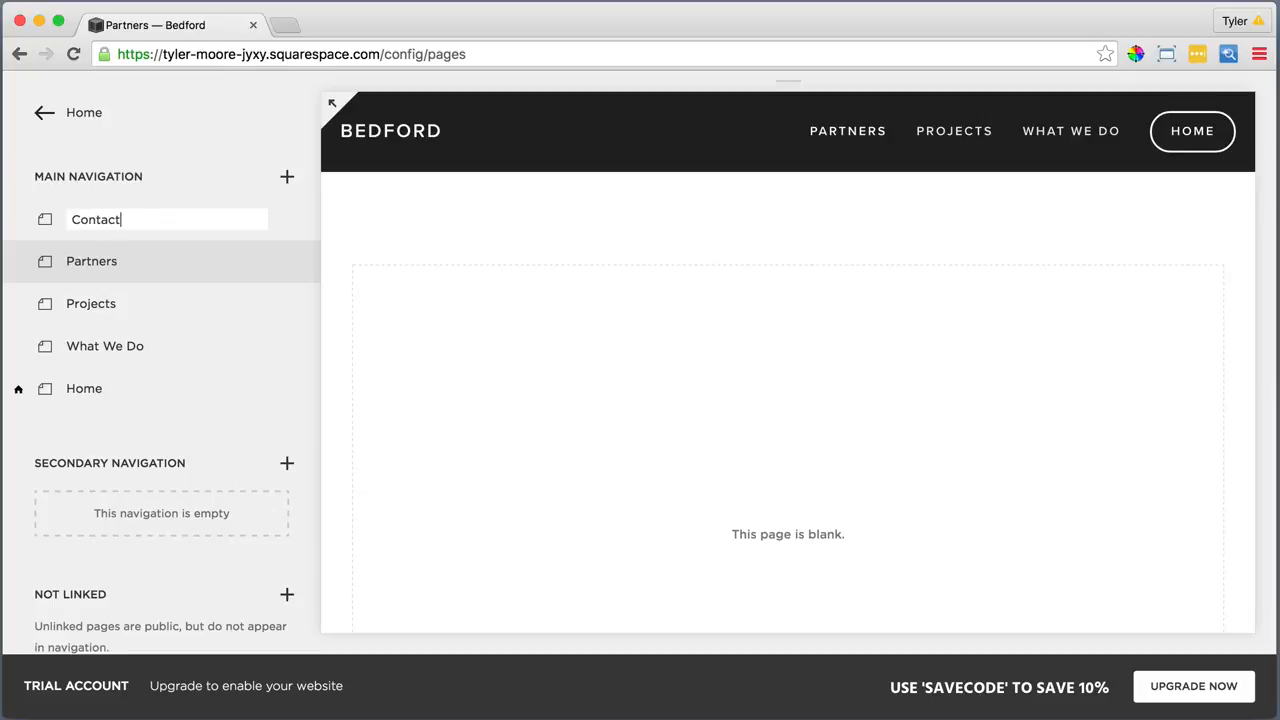
key("Return")
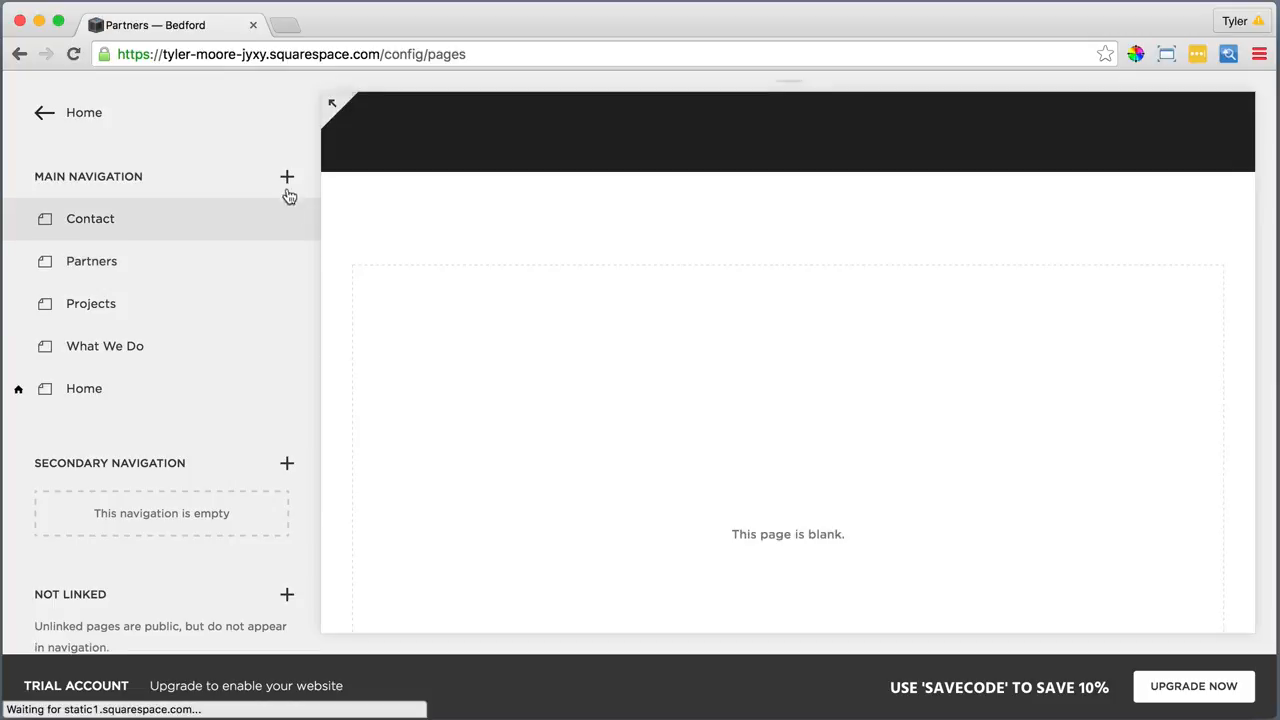
left_click(287, 177)
left_click(372, 252)
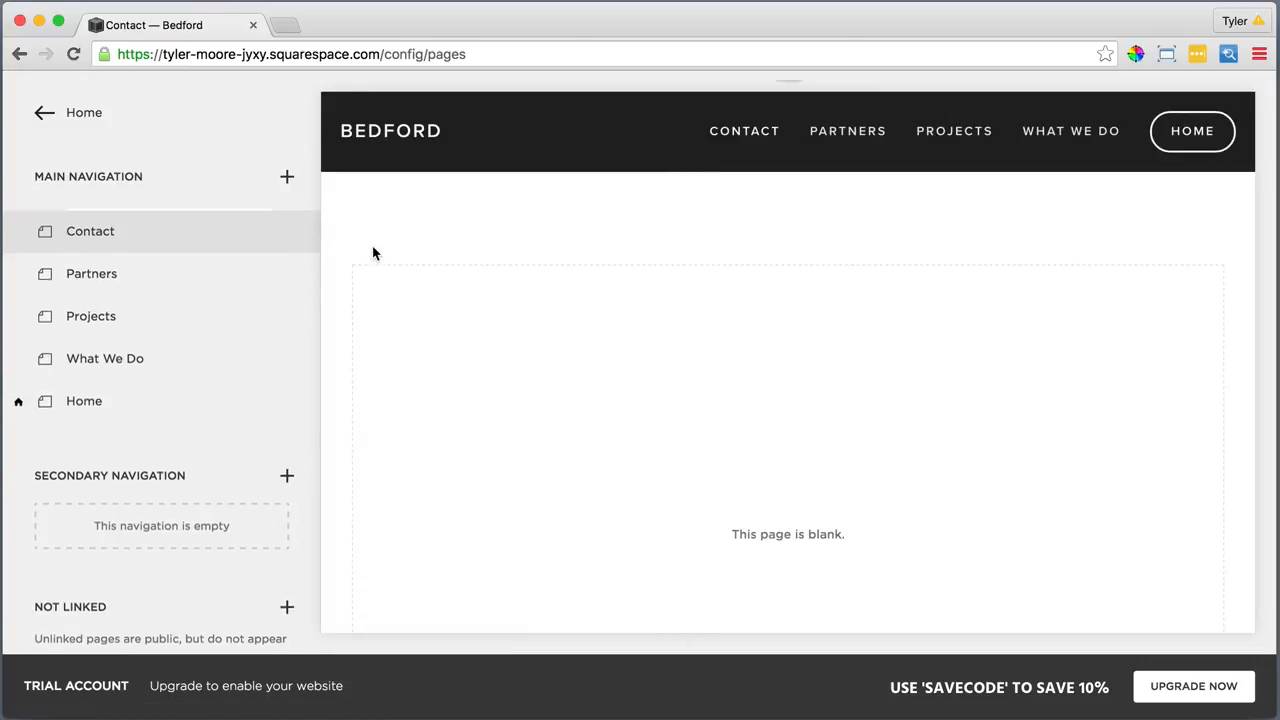
type("Read Me")
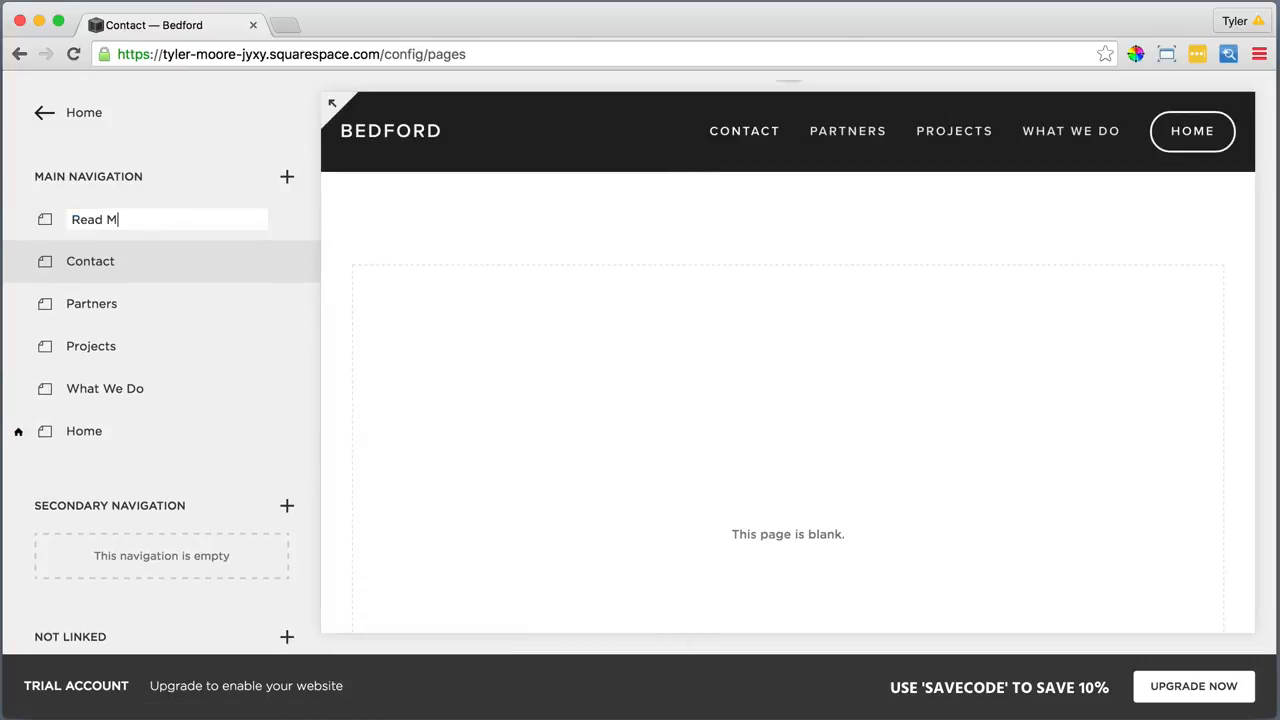
key("Return")
Add blank pages named Take Action and Home Alt to the main navigation
left_click(287, 177)
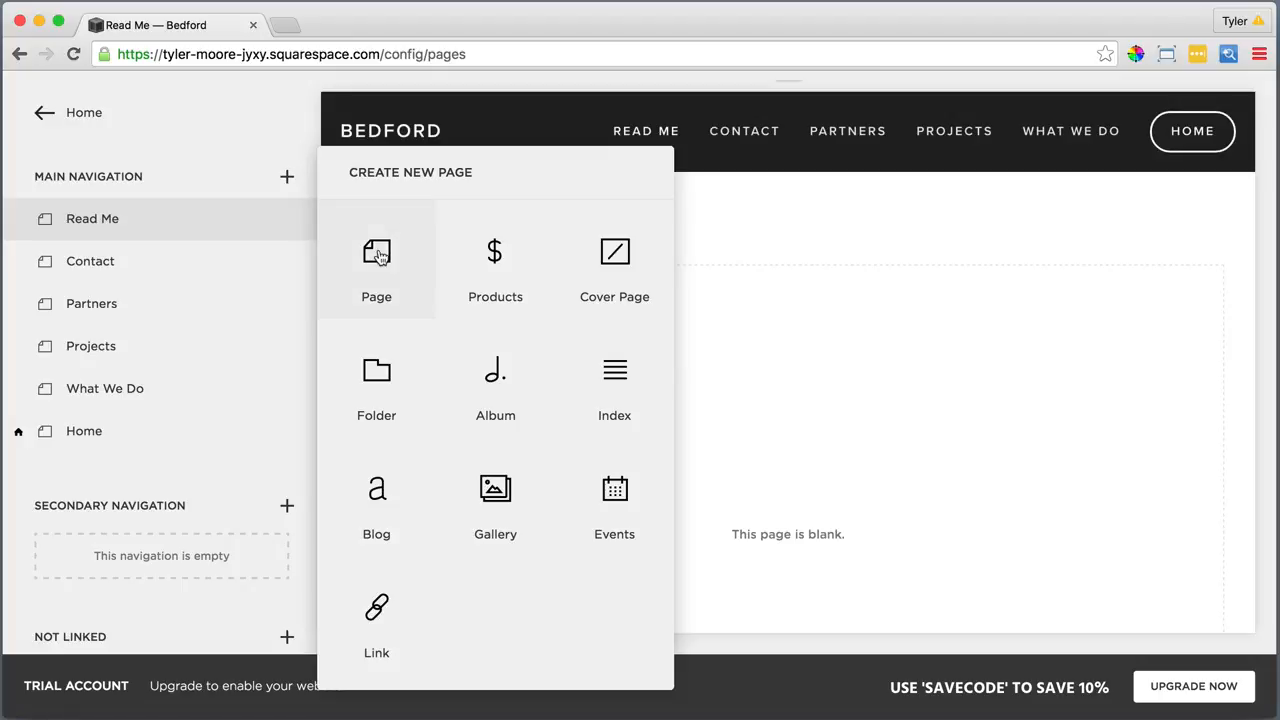
left_click(377, 252)
type("Take Action")
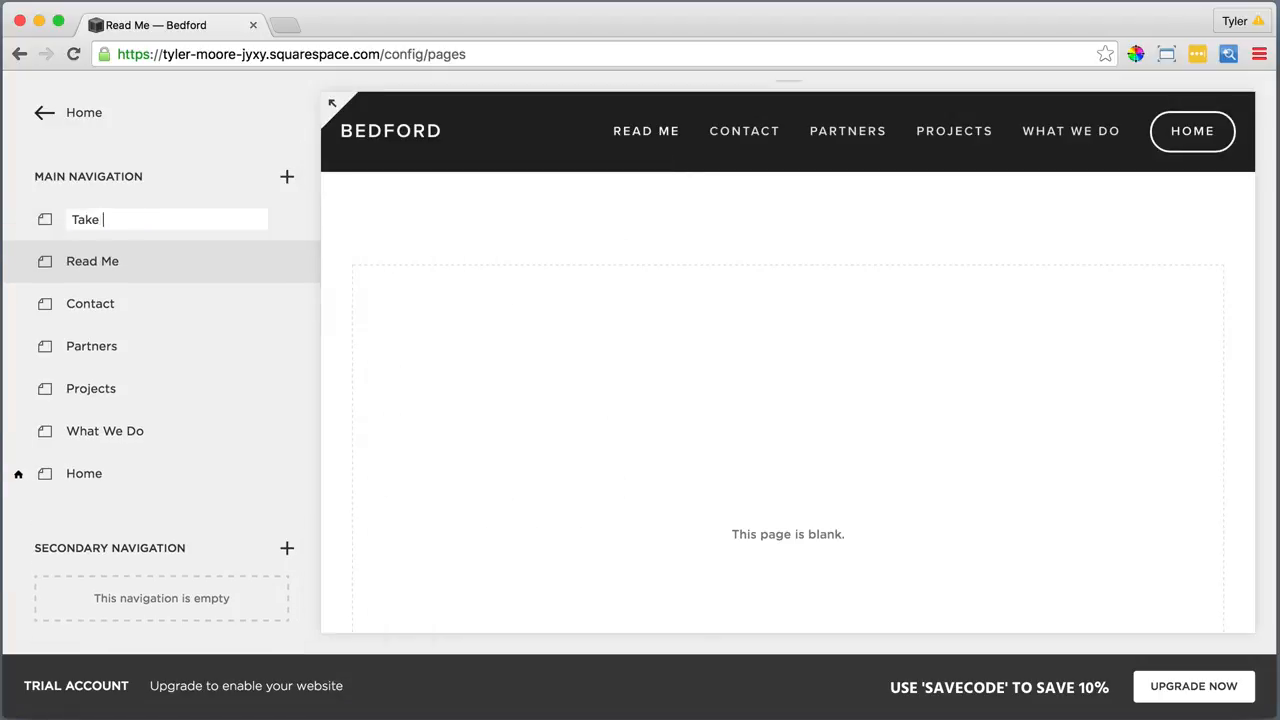
key("Return")
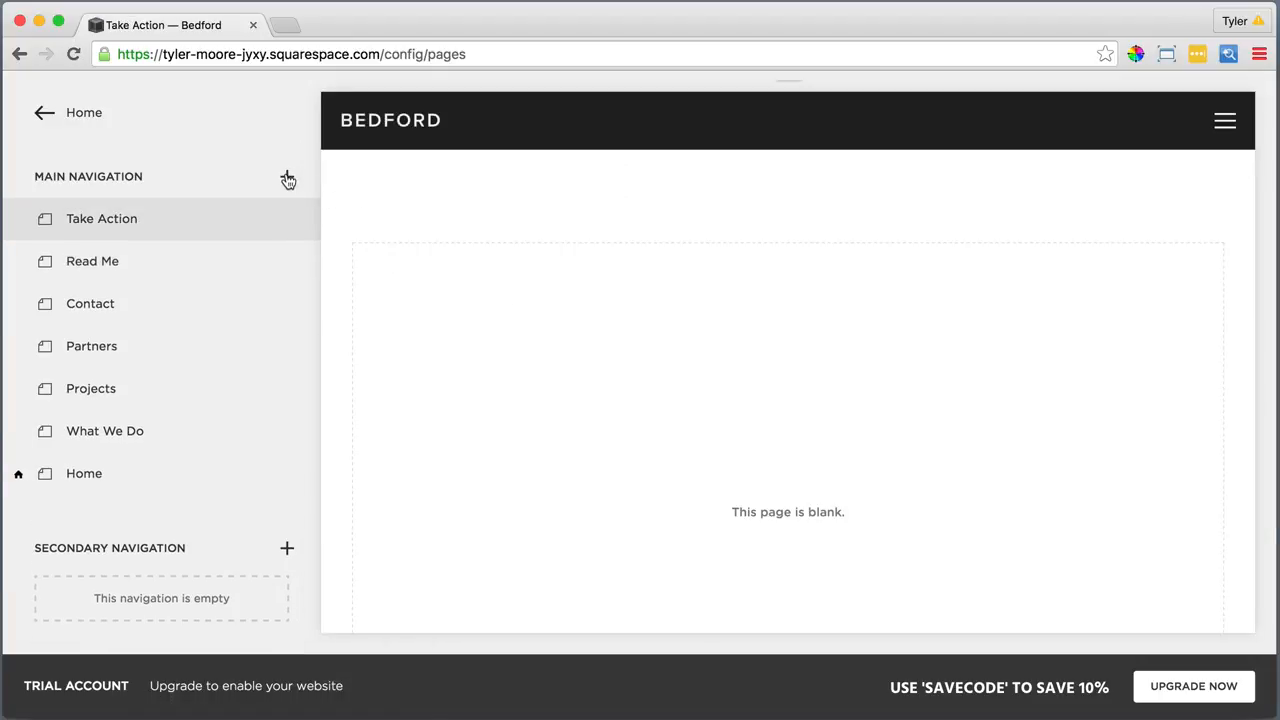
left_click(287, 177)
left_click(362, 248)
type("Home Alt")
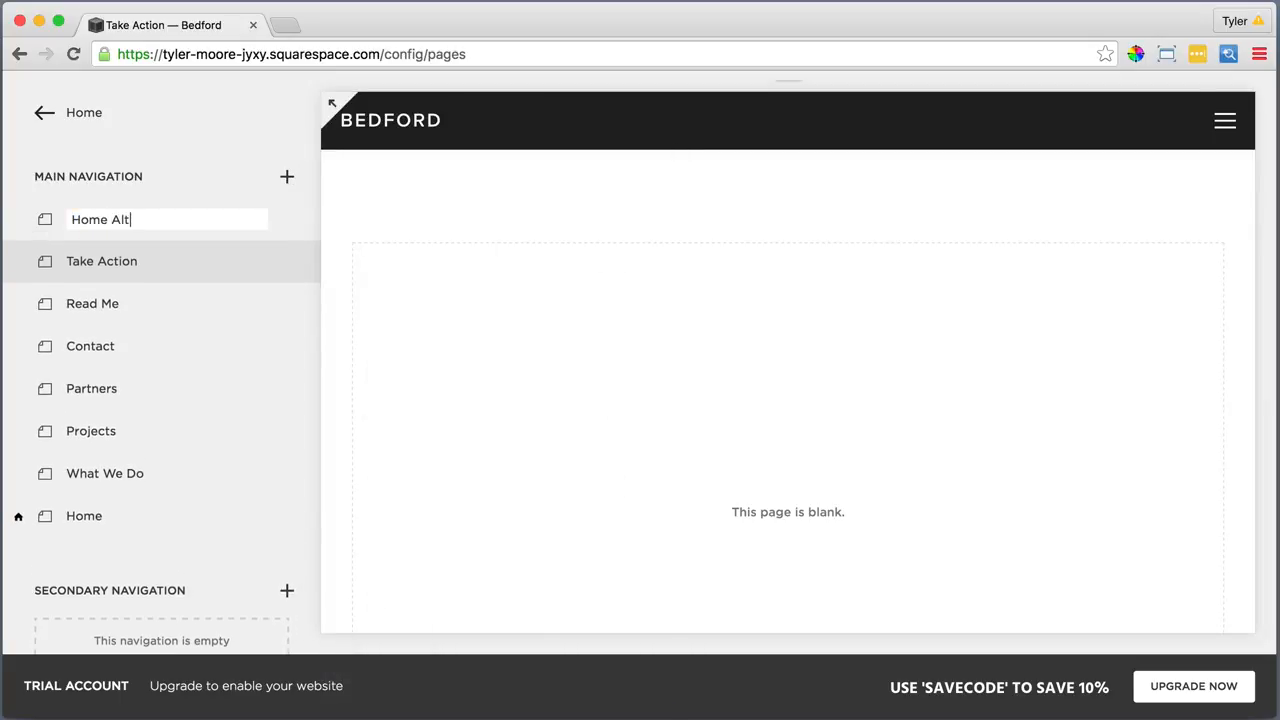
key("Return")
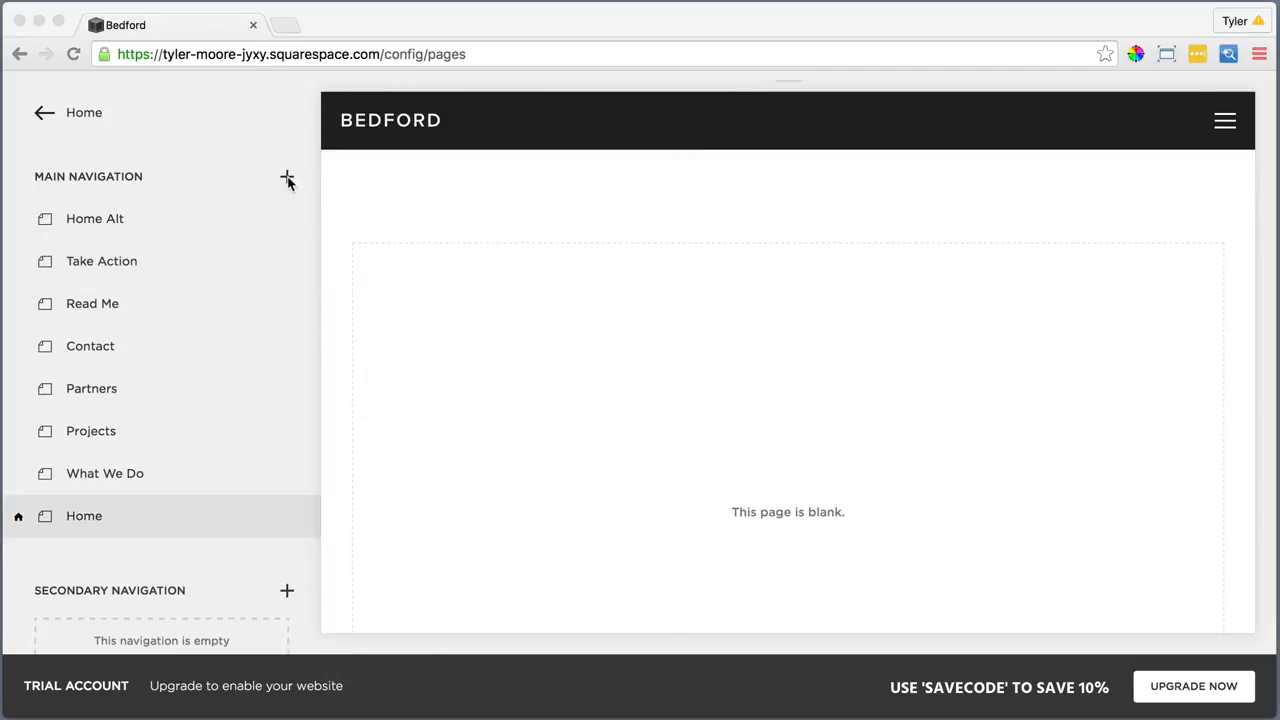
left_click(288, 180)
left_click(288, 180)
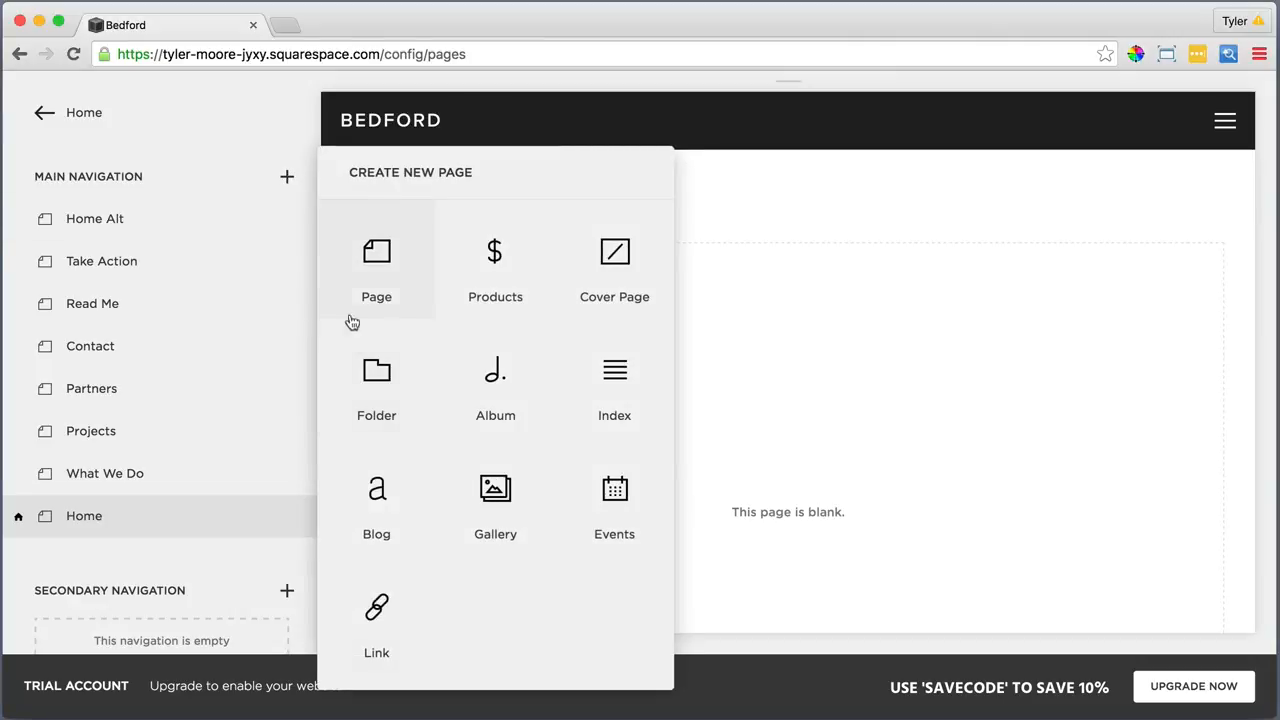
Add a blog named News to the main navigation
left_click(372, 490)
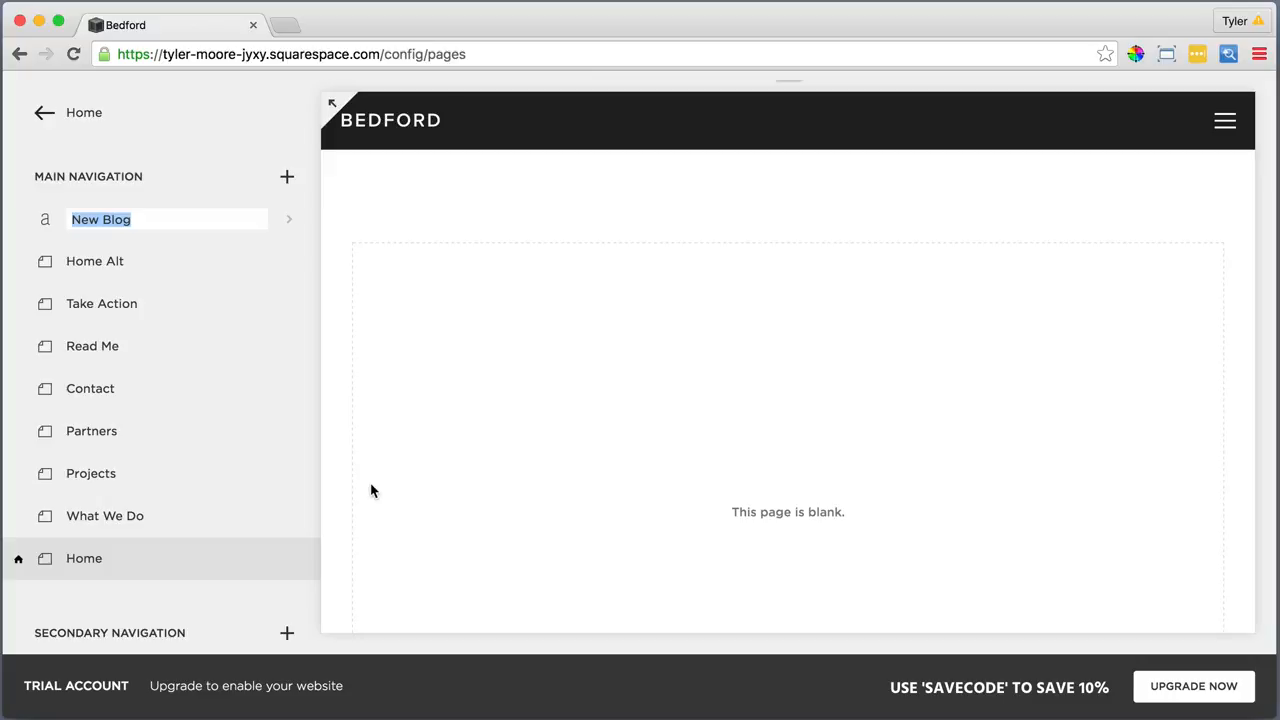
type("News")
key("Return")
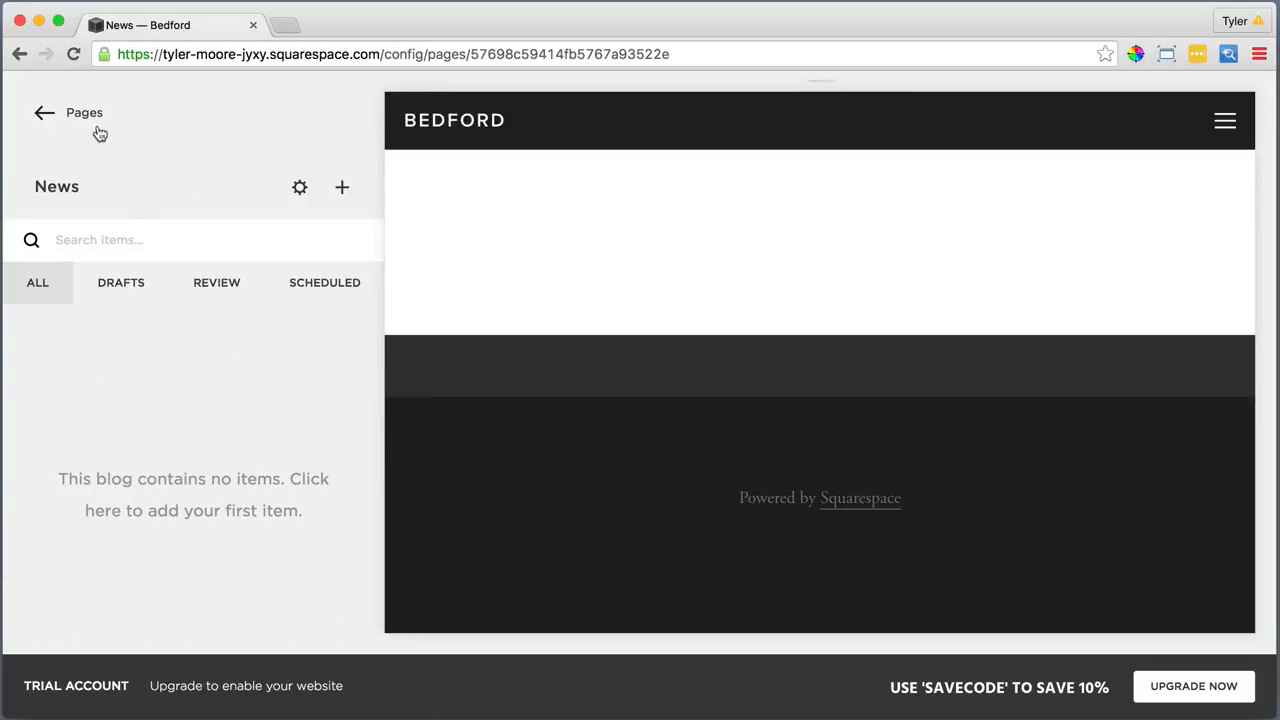
Back in the pages list, add an empty folder named About
left_click(86, 114)
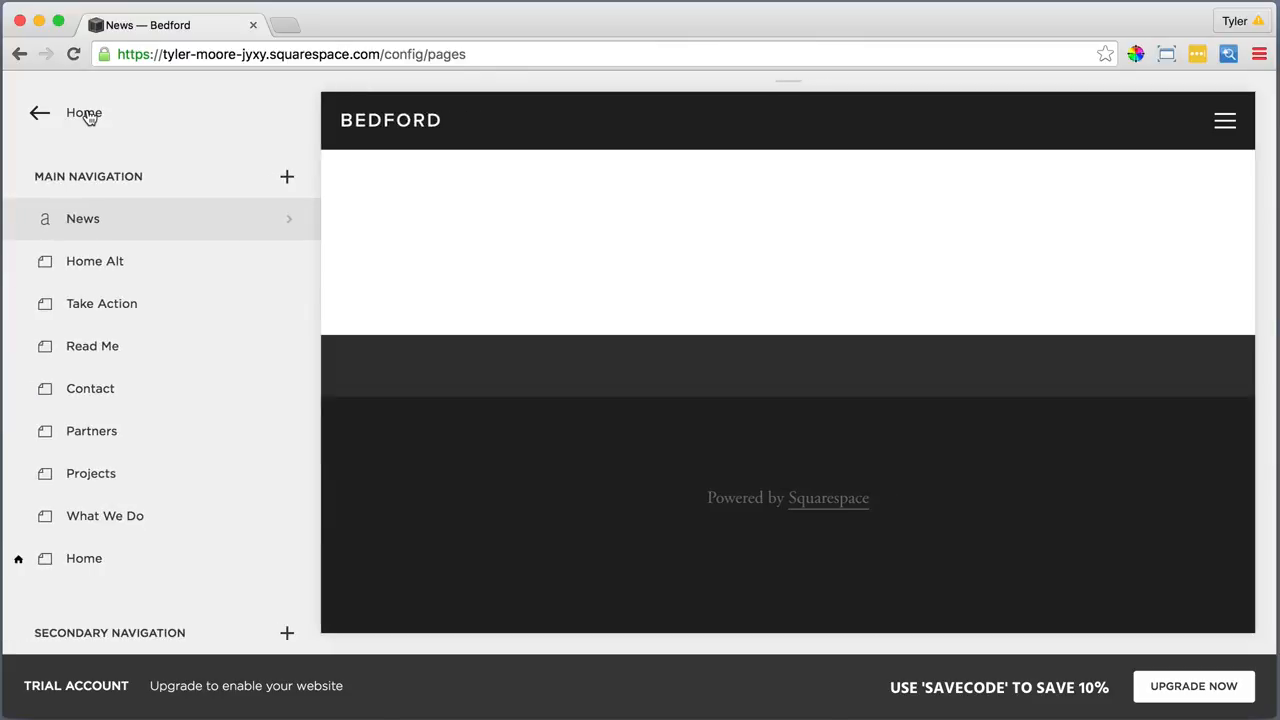
left_click(287, 178)
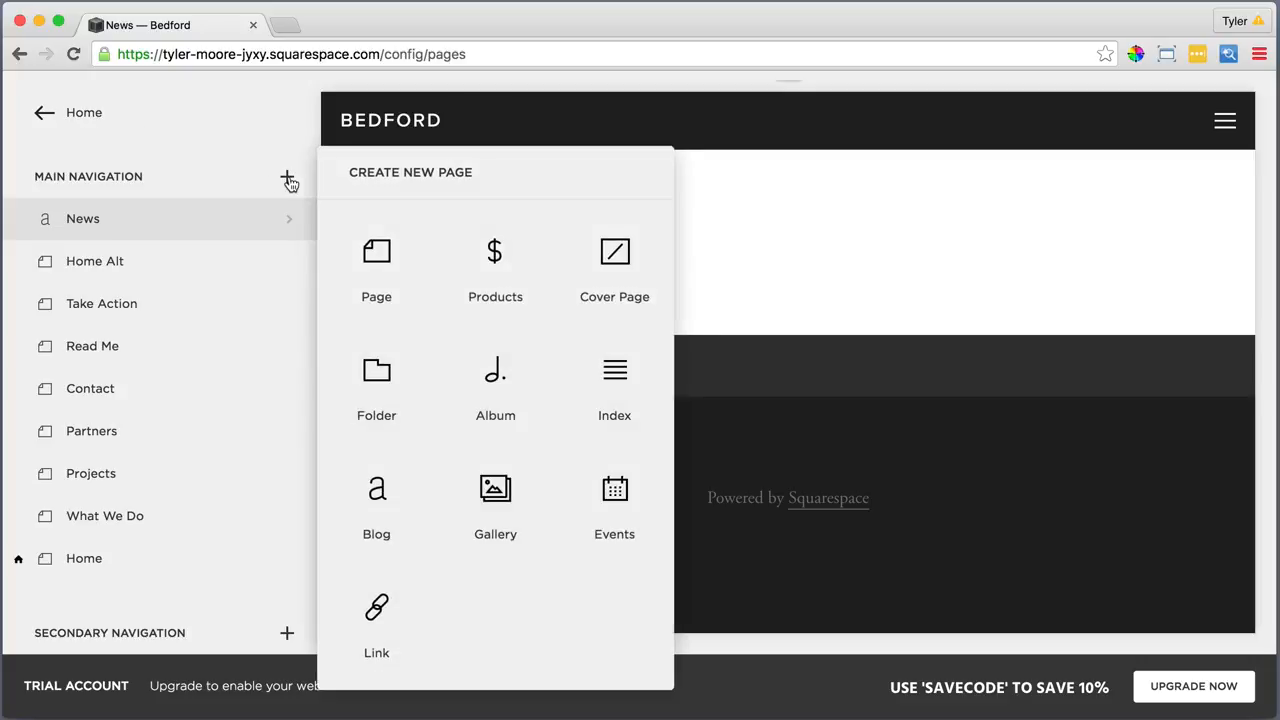
left_click(374, 371)
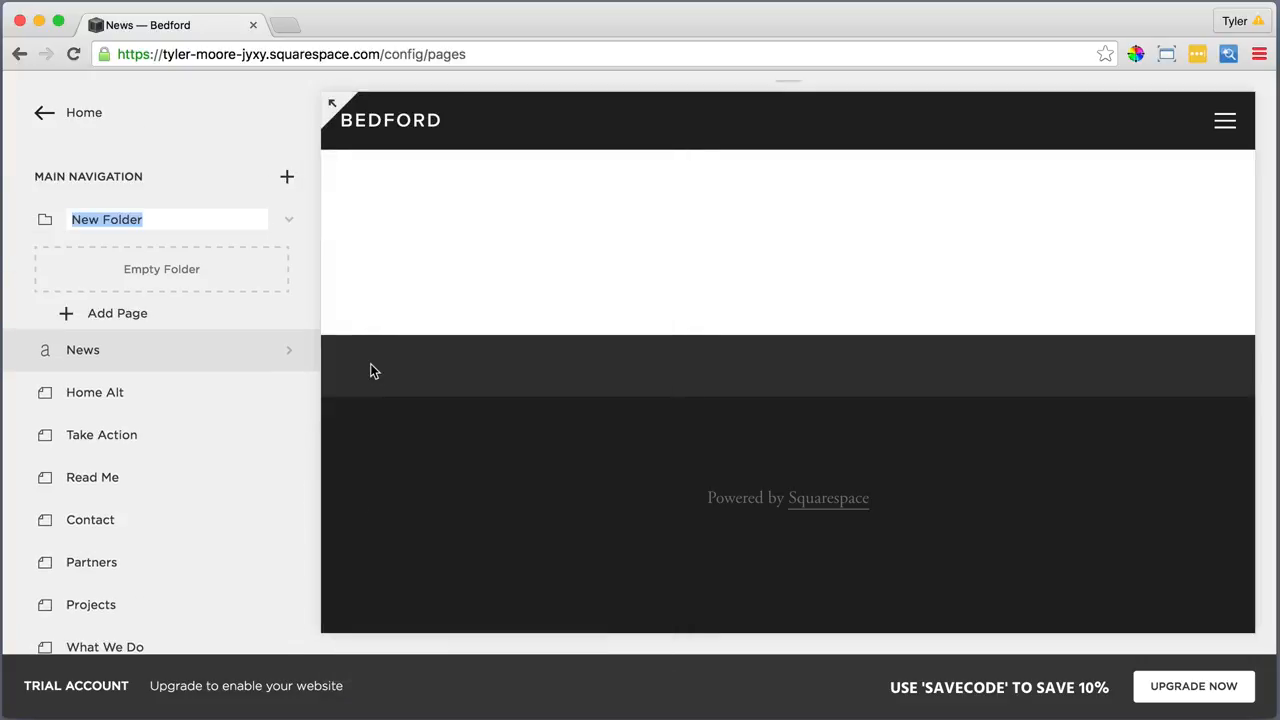
type("About")
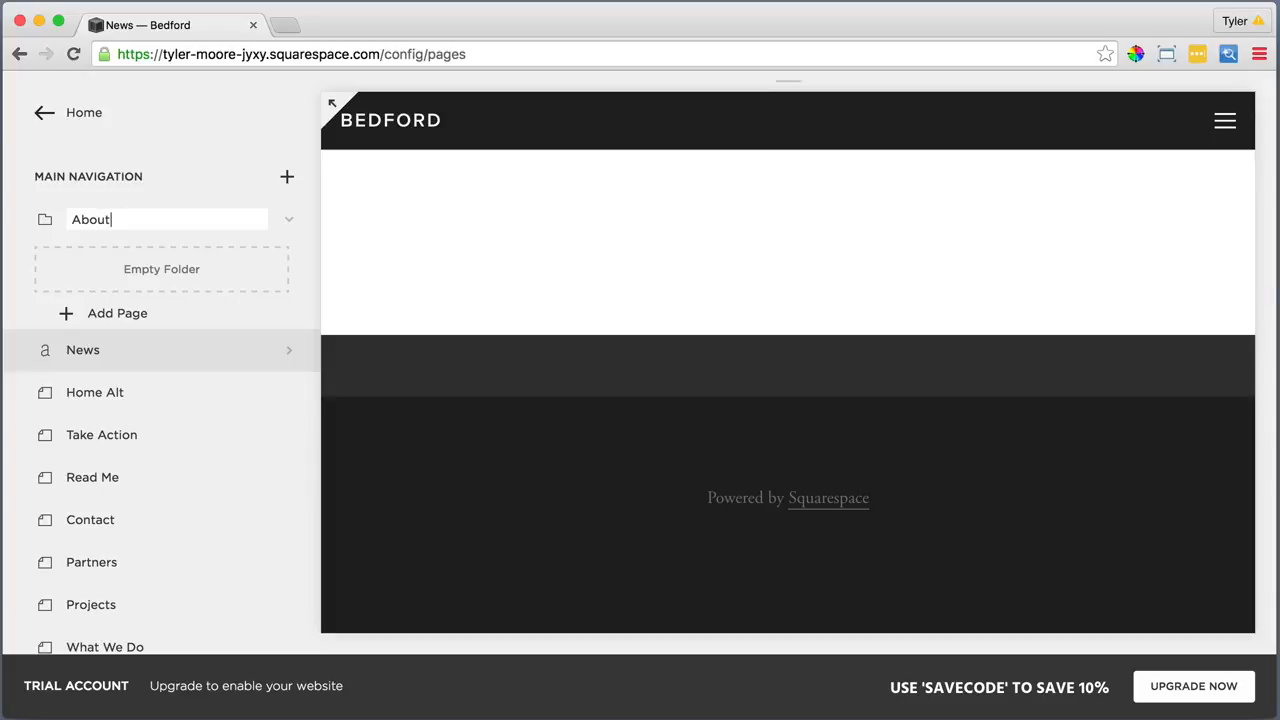
key("Return")
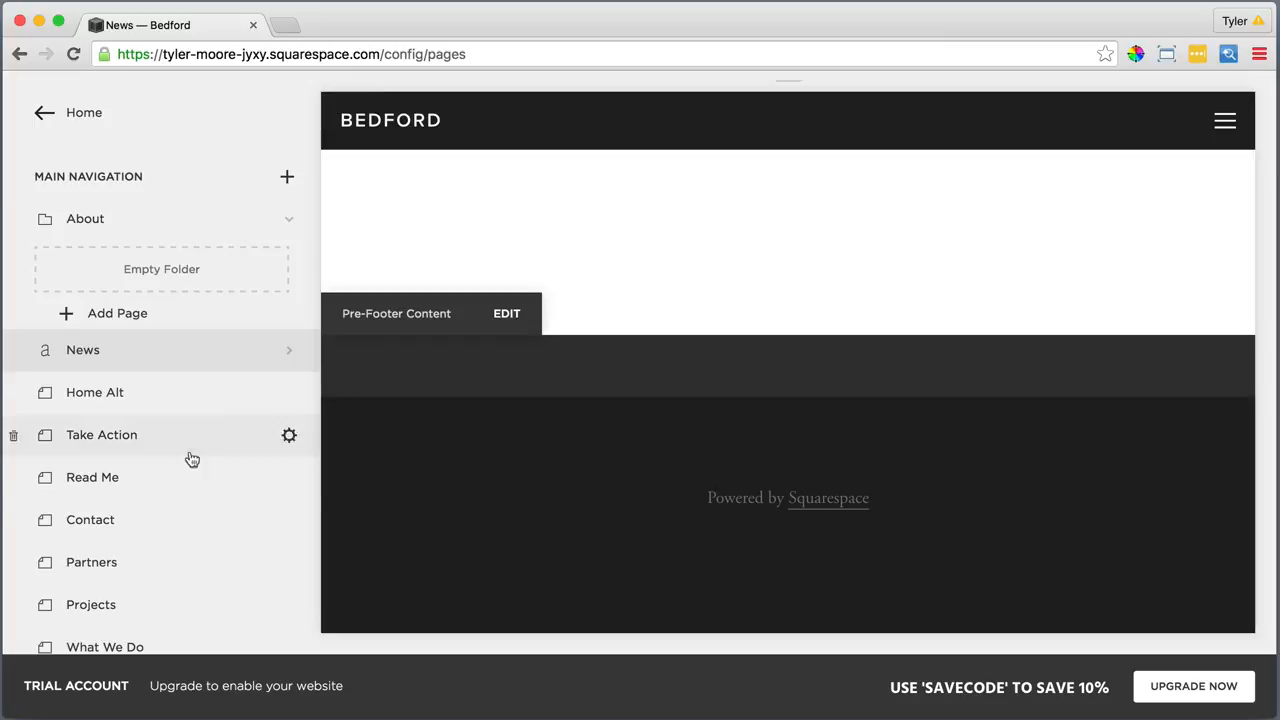
Drag What We Do, Projects, Partners and Contact into About, and Home to the top
left_click_drag(83, 646, 158, 266)
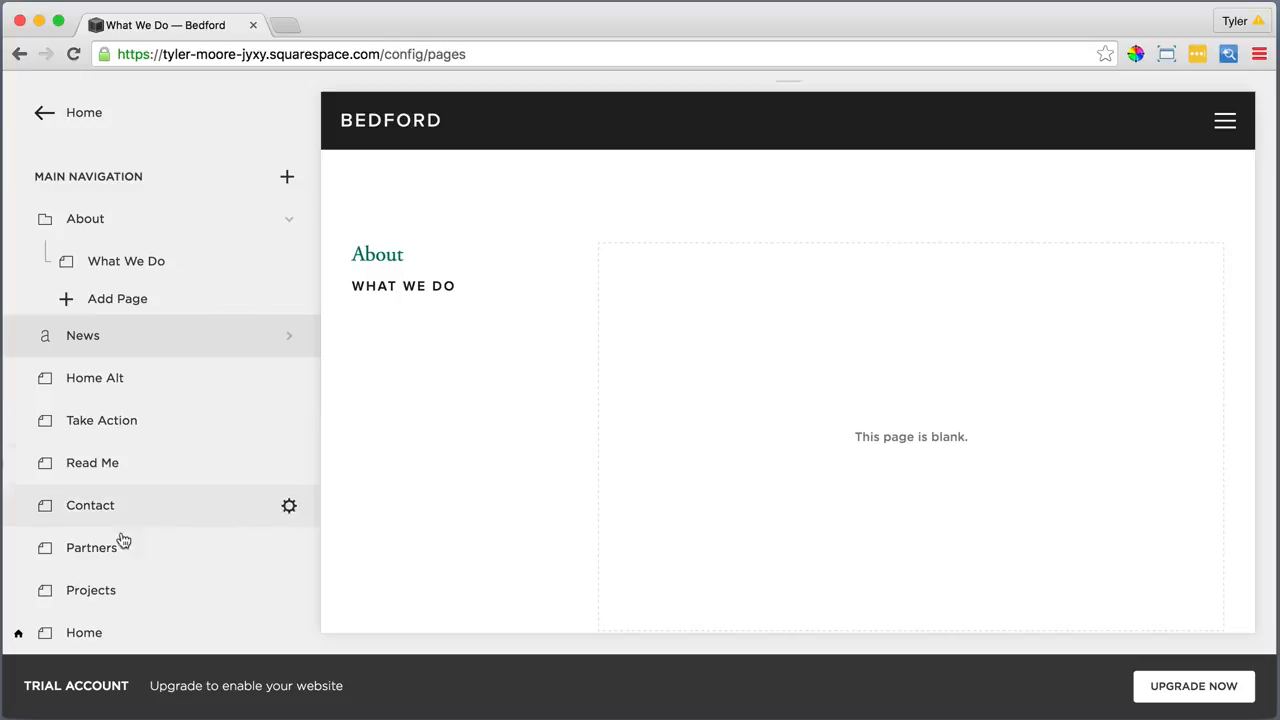
left_click_drag(107, 590, 150, 284)
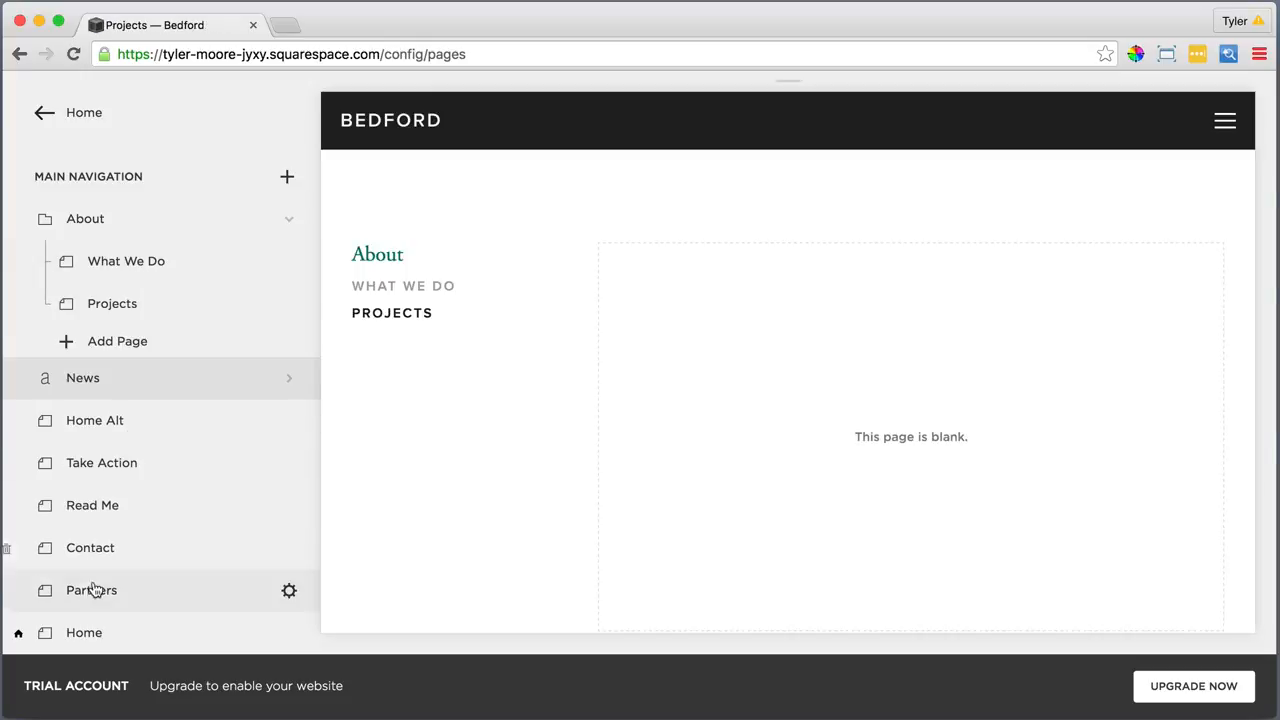
left_click_drag(94, 590, 149, 337)
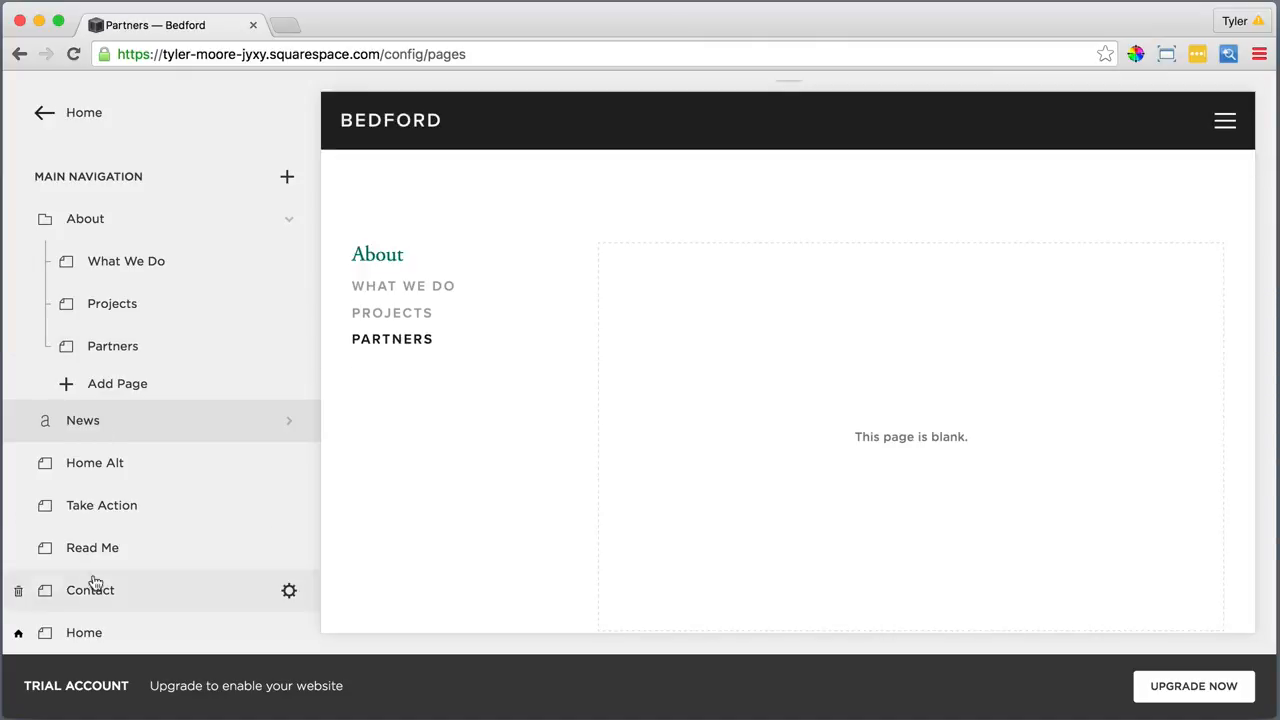
left_click_drag(91, 583, 158, 372)
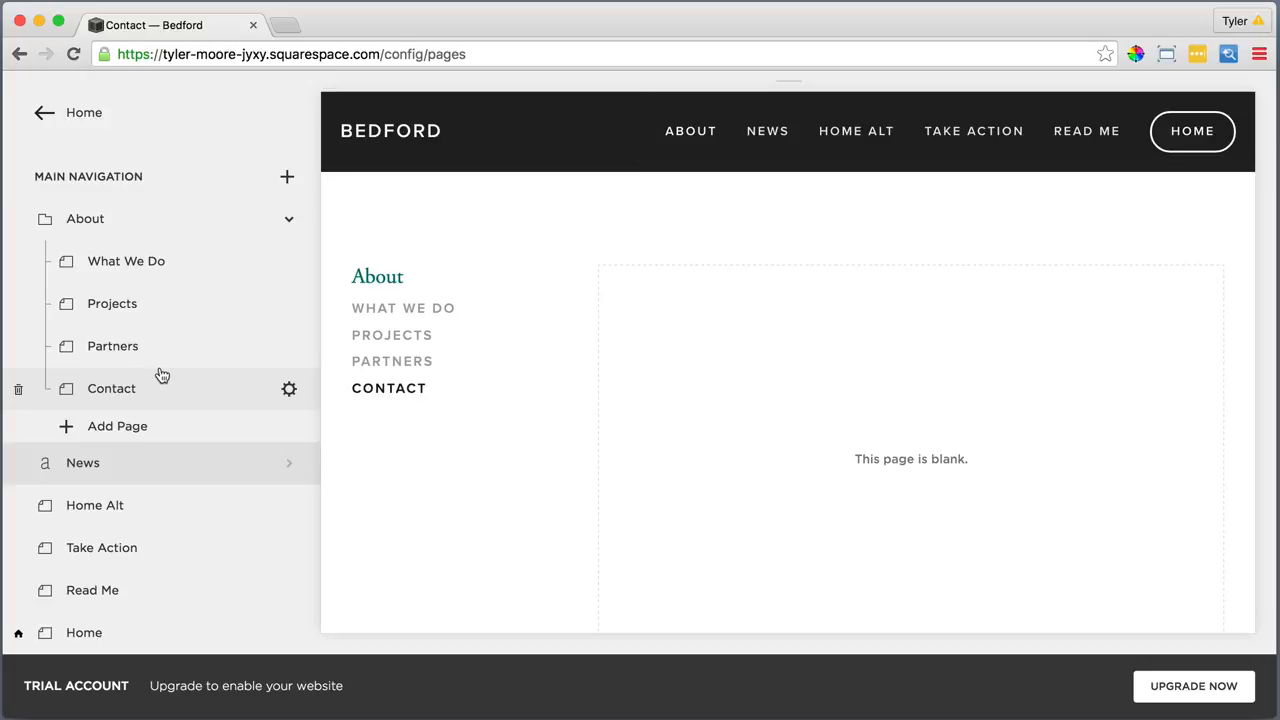
left_click_drag(85, 634, 109, 222)
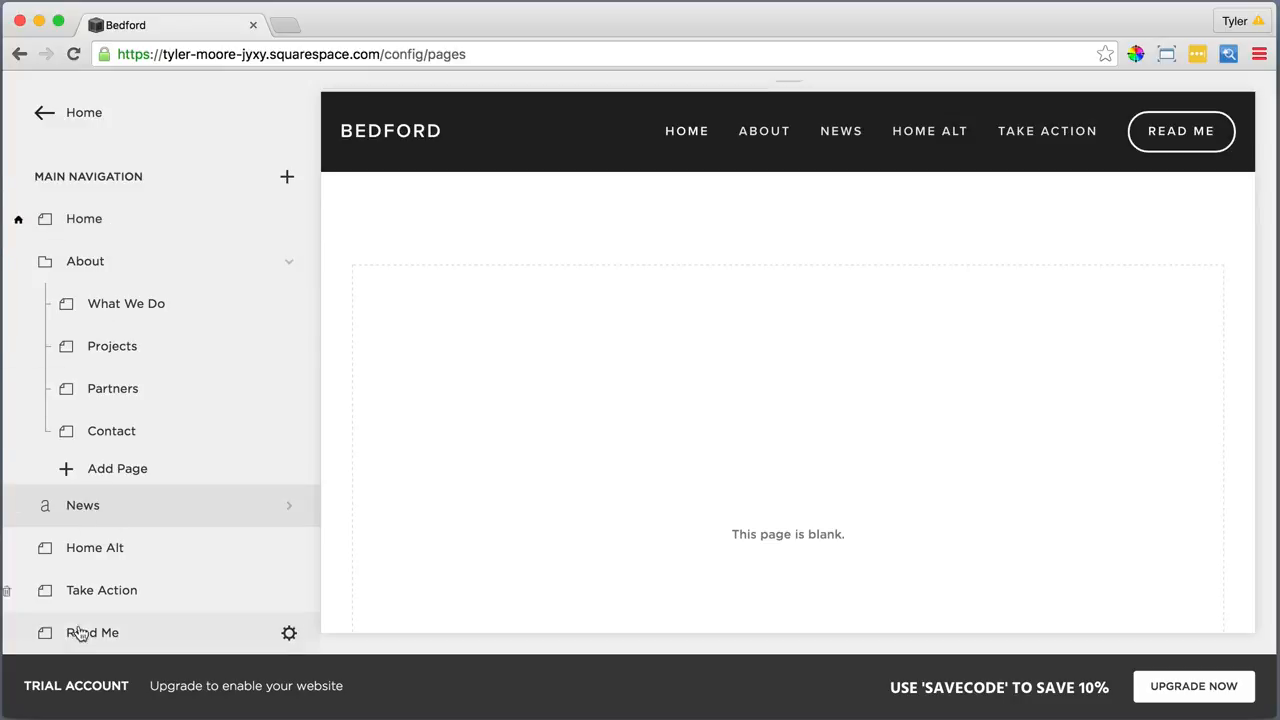
Put Read Me and Take Action below News, and move Home Alt to Not Linked
left_click_drag(87, 632, 87, 477)
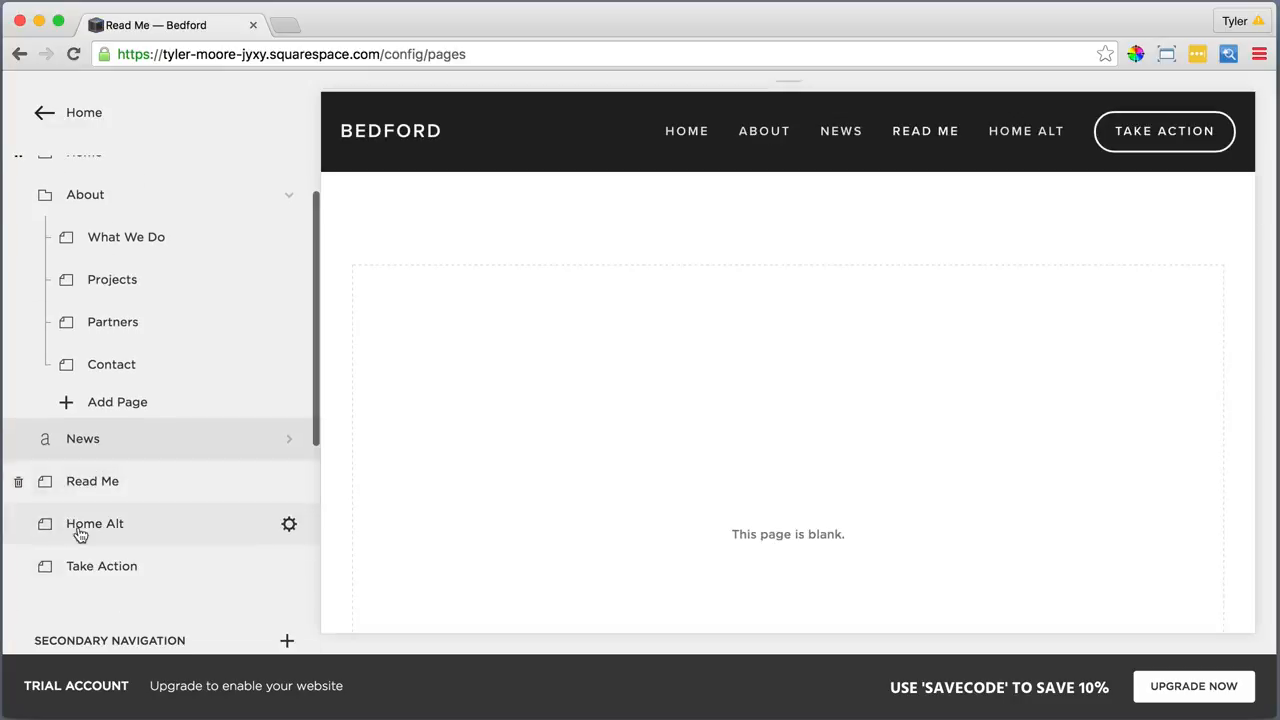
left_click_drag(82, 566, 80, 520)
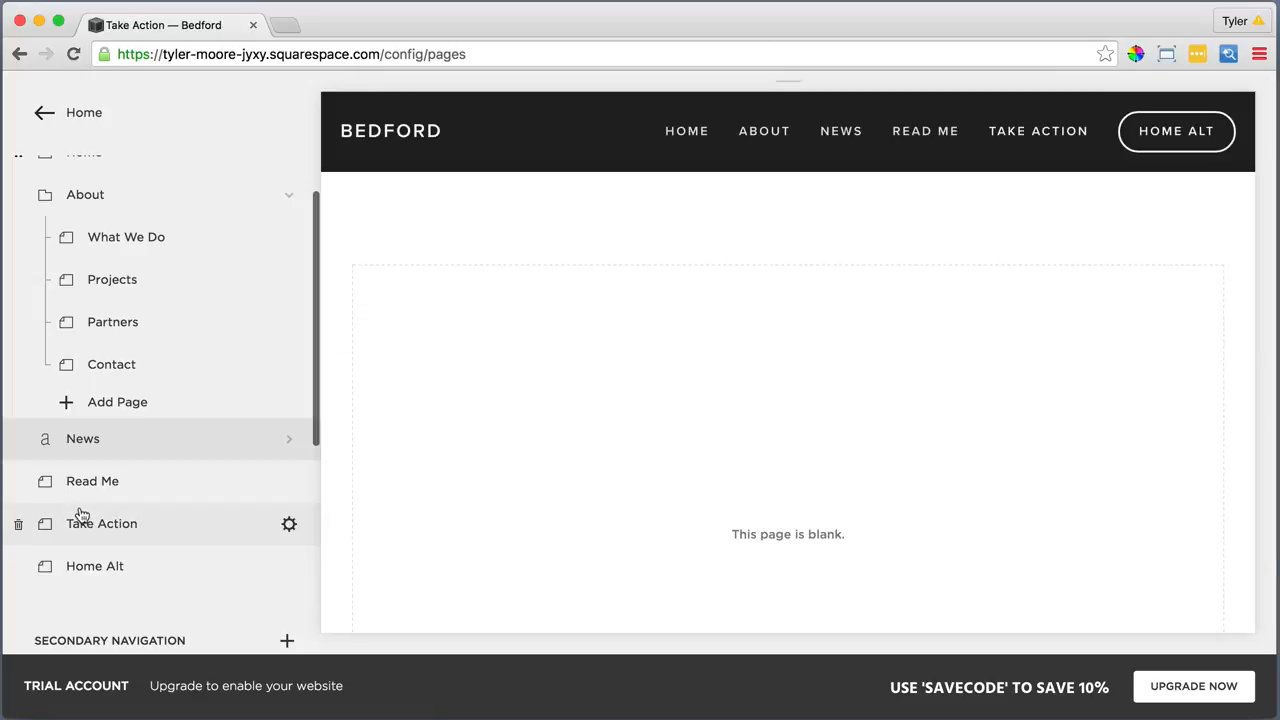
scroll(81, 514, "down", 6)
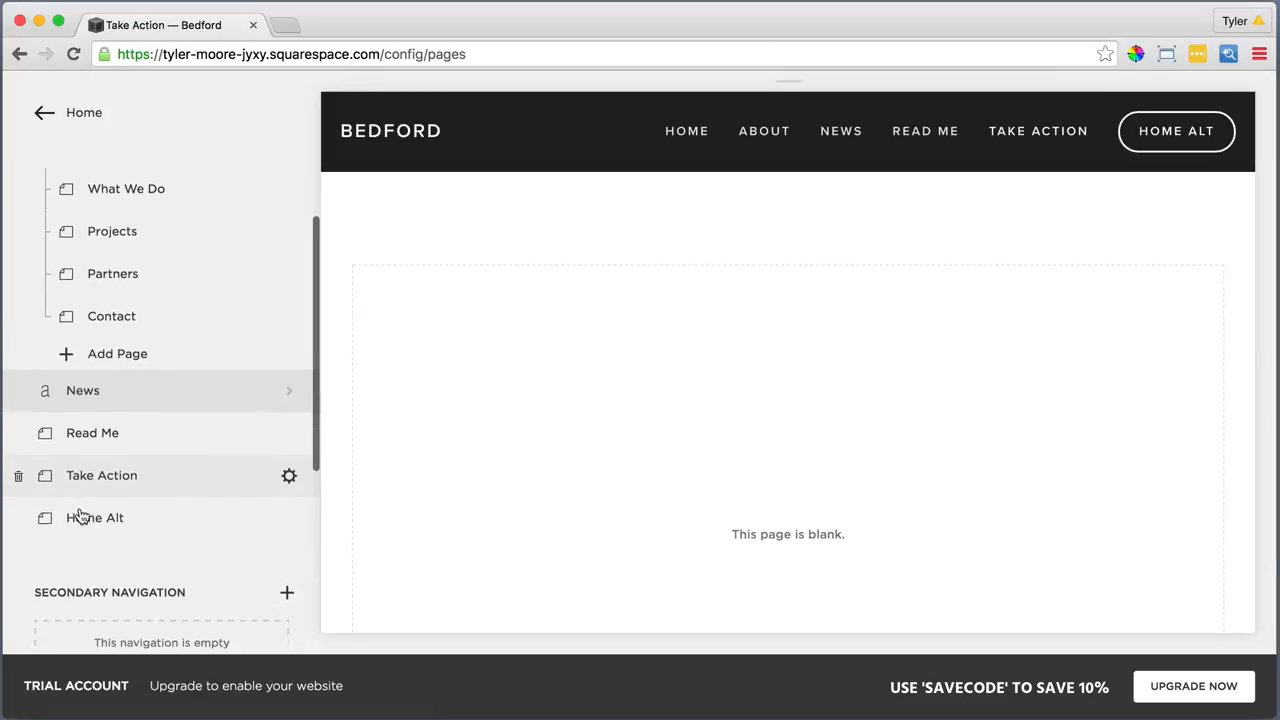
scroll(81, 514, "down", 3)
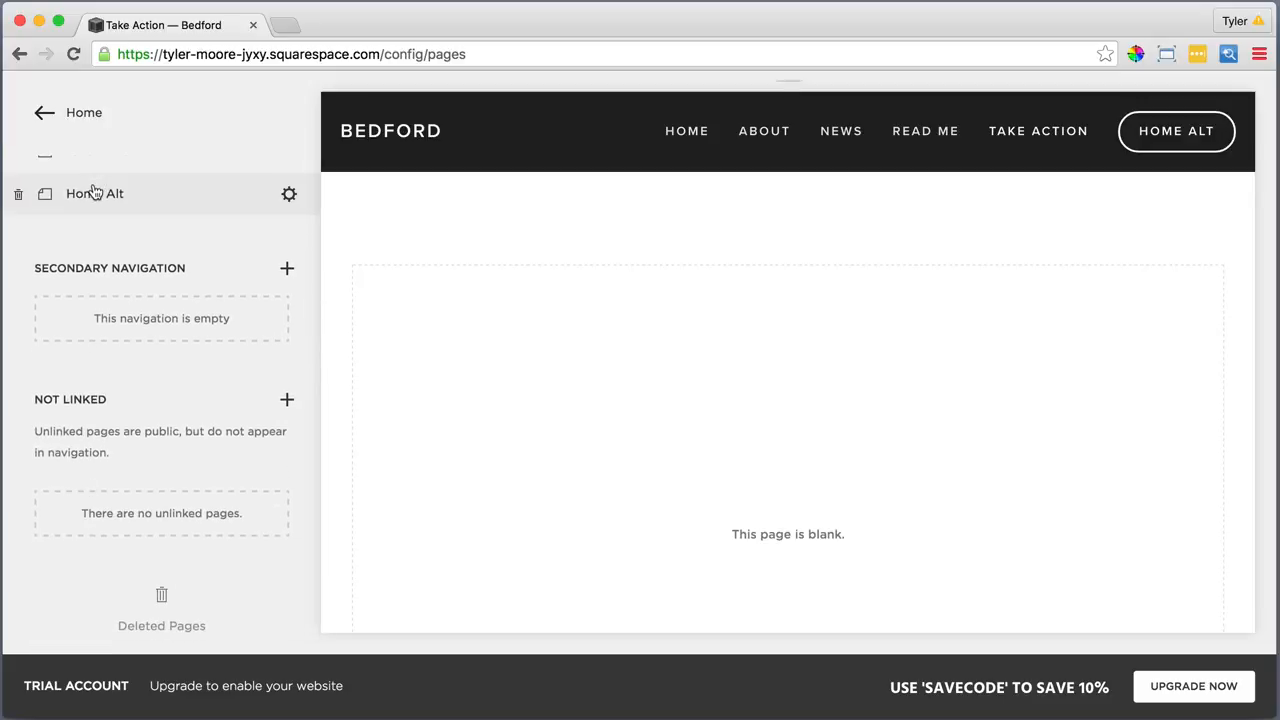
left_click_drag(91, 191, 106, 423)
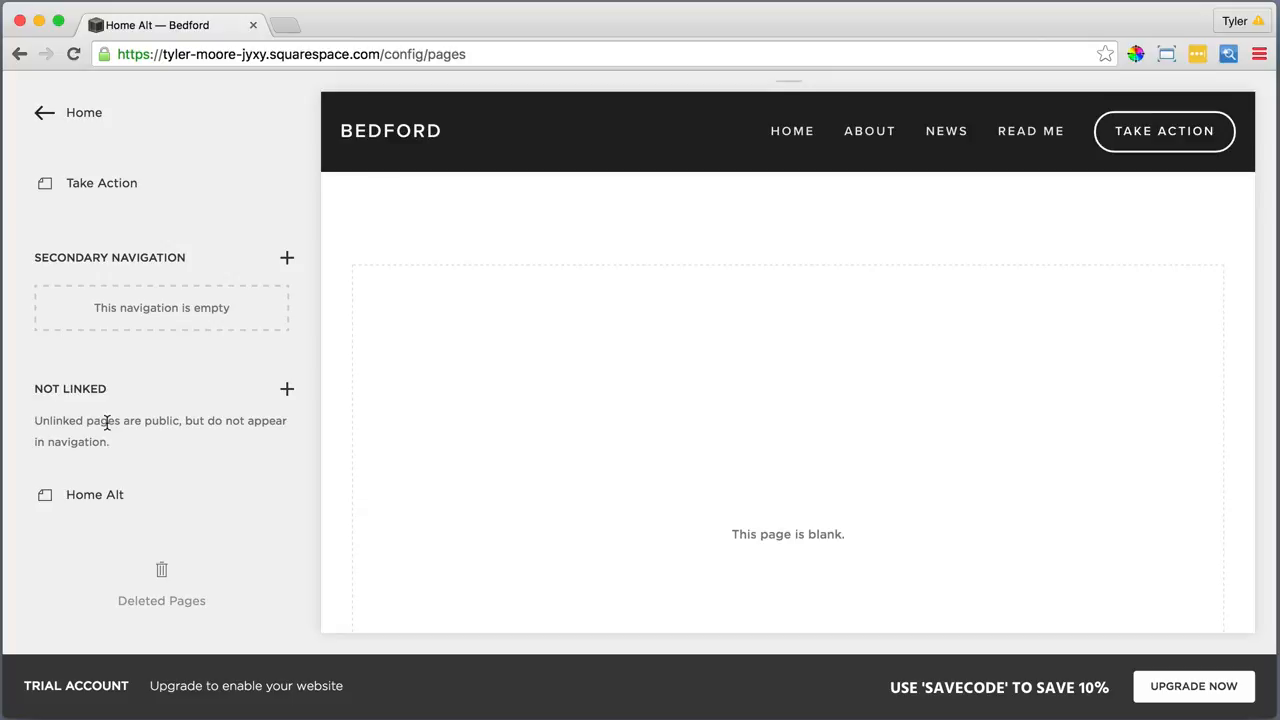
scroll(107, 423, "up", 5)
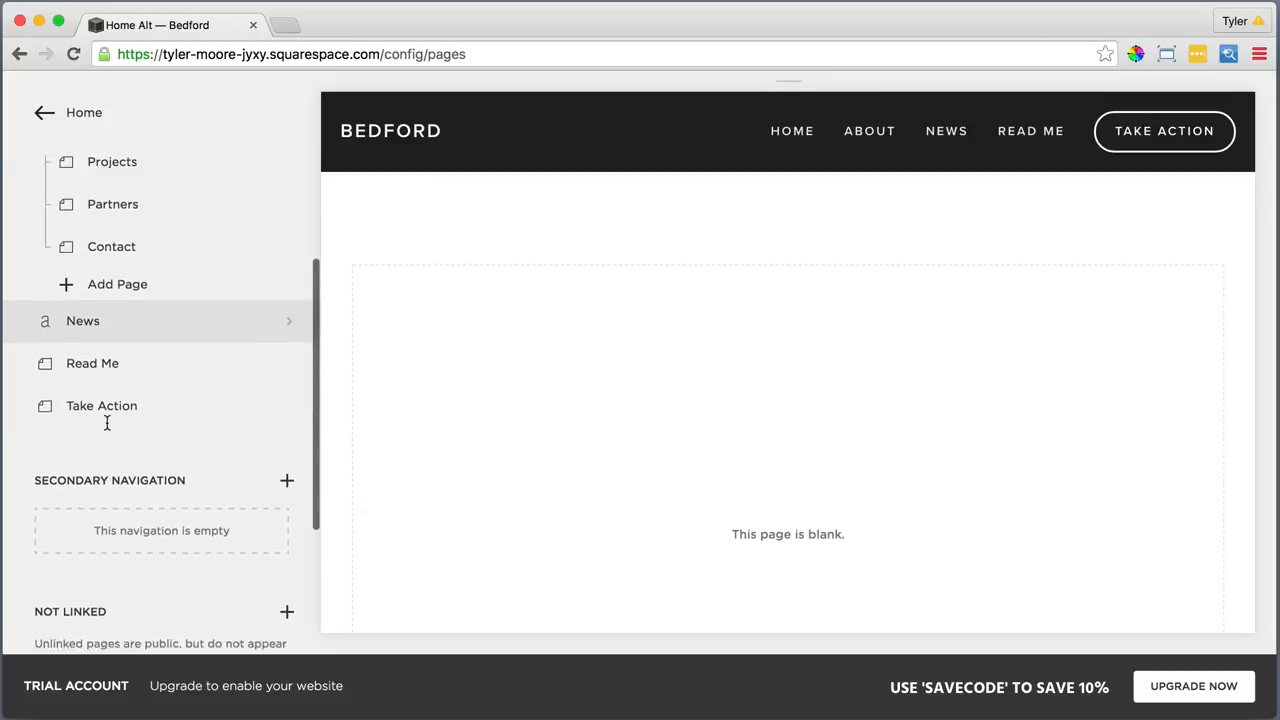
scroll(107, 423, "up", 4)
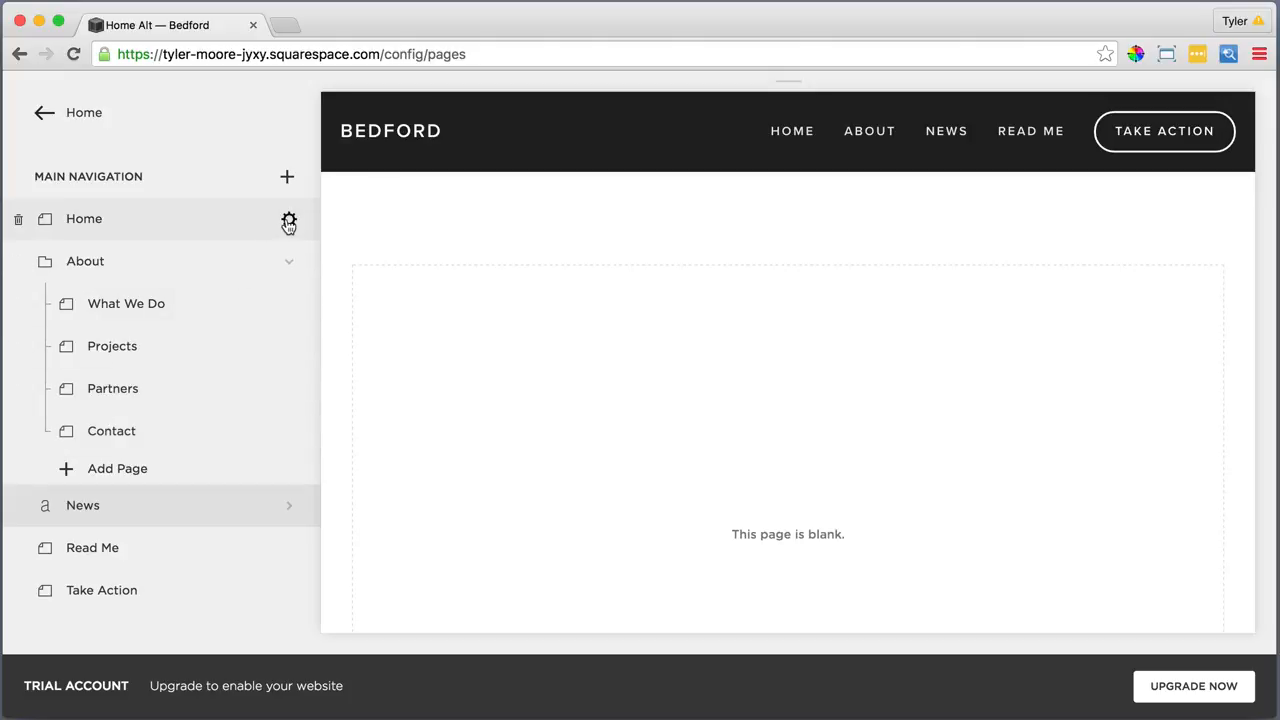
In the Home page description, write 'Sustainability' and a bold 'Starts with you' line
left_click(288, 222)
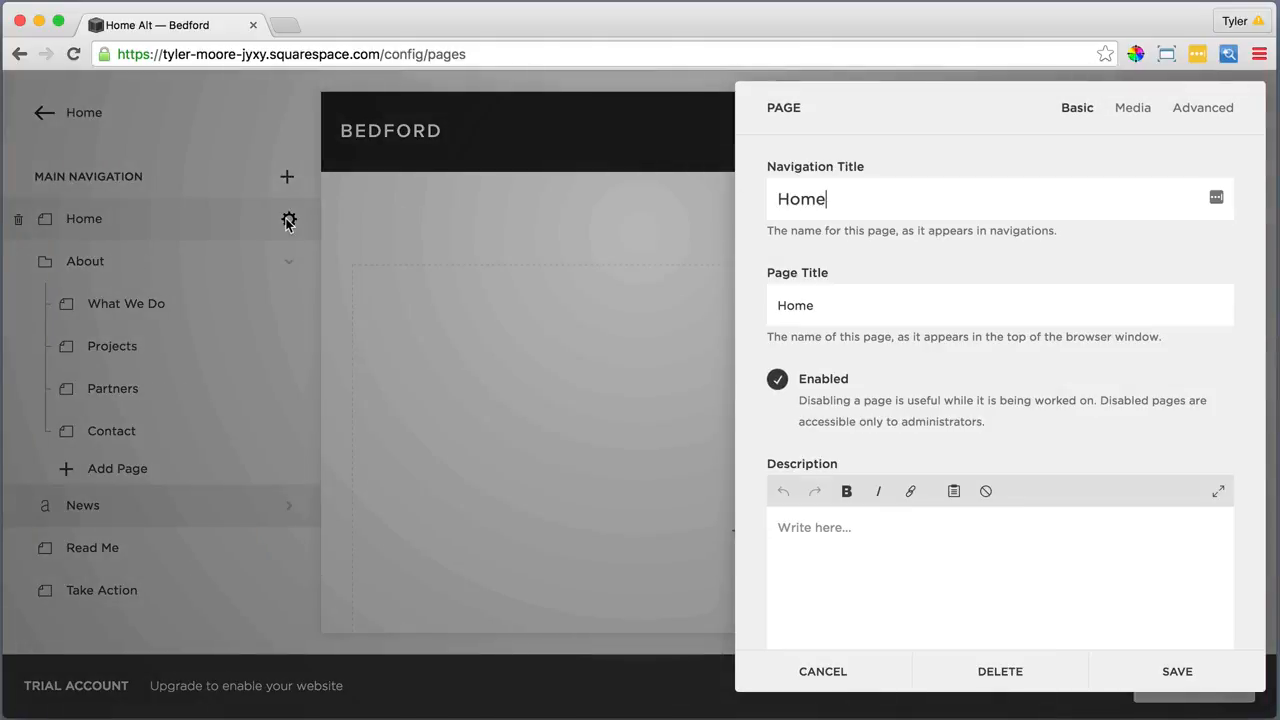
left_click(800, 531)
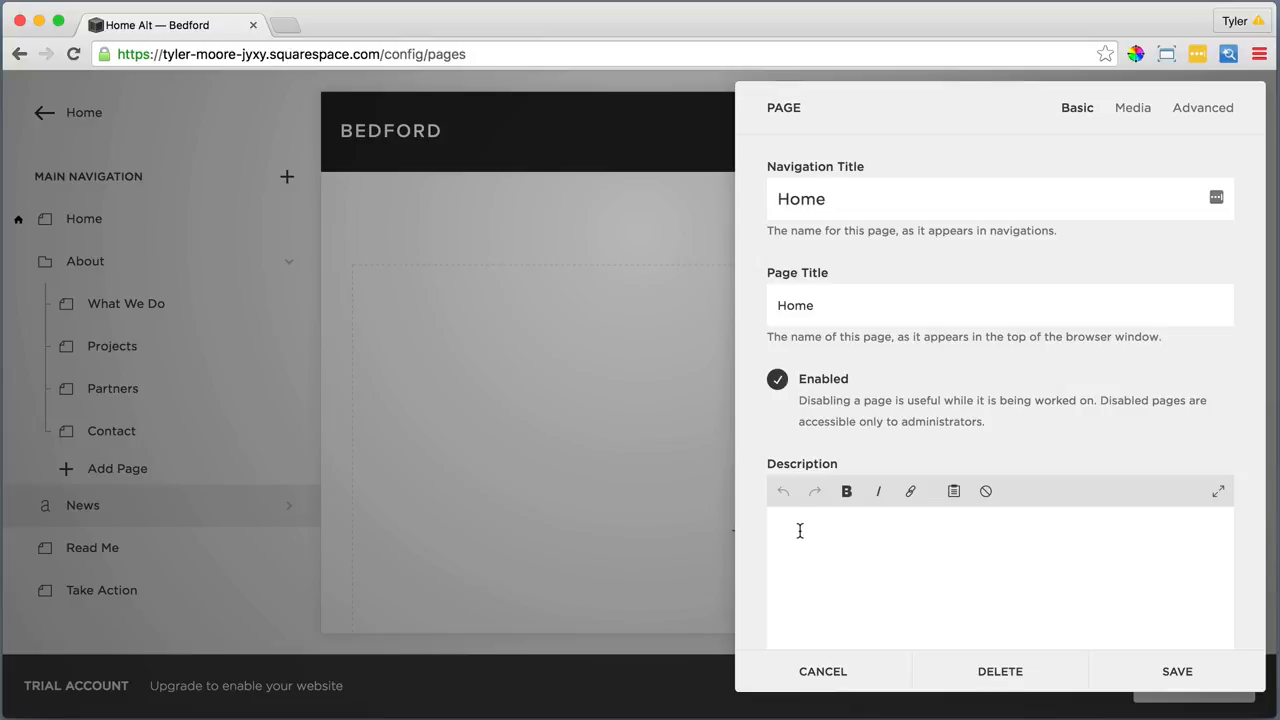
type("Sustainability")
key("Return")
type("Starts")
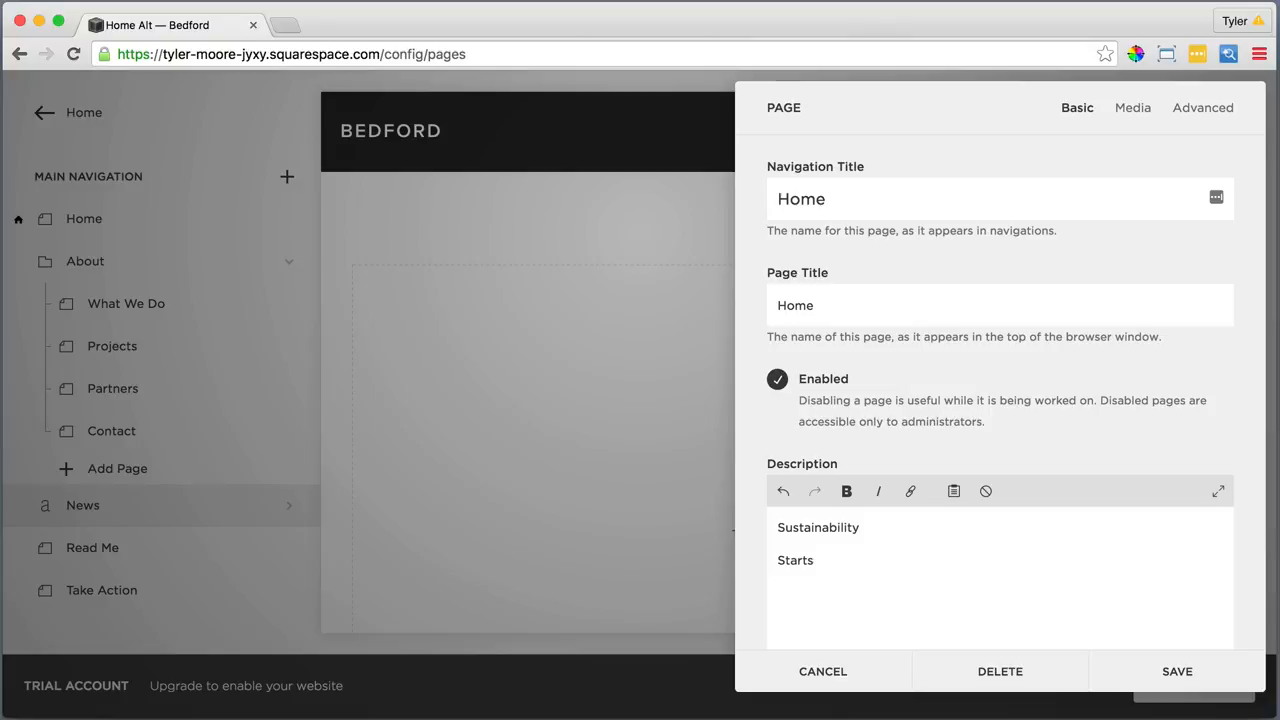
type(" with you")
left_click_drag(883, 560, 777, 561)
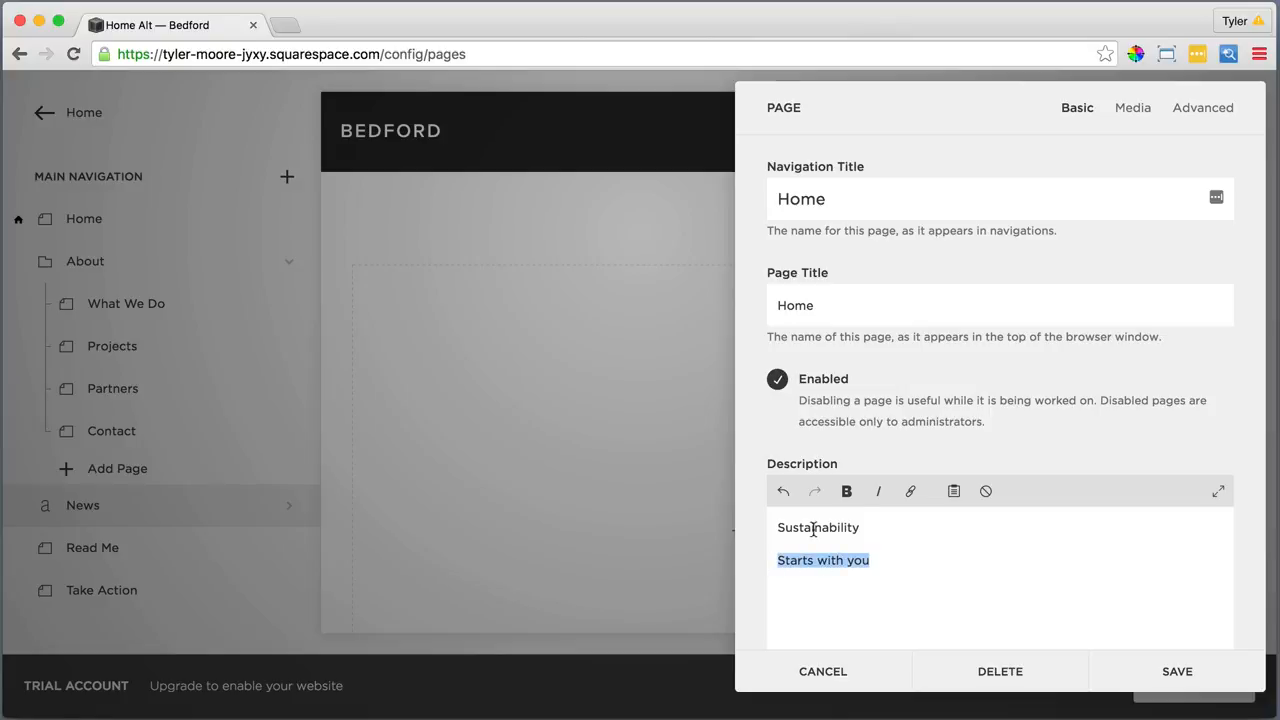
left_click(843, 491)
key("Right")
key("Return")
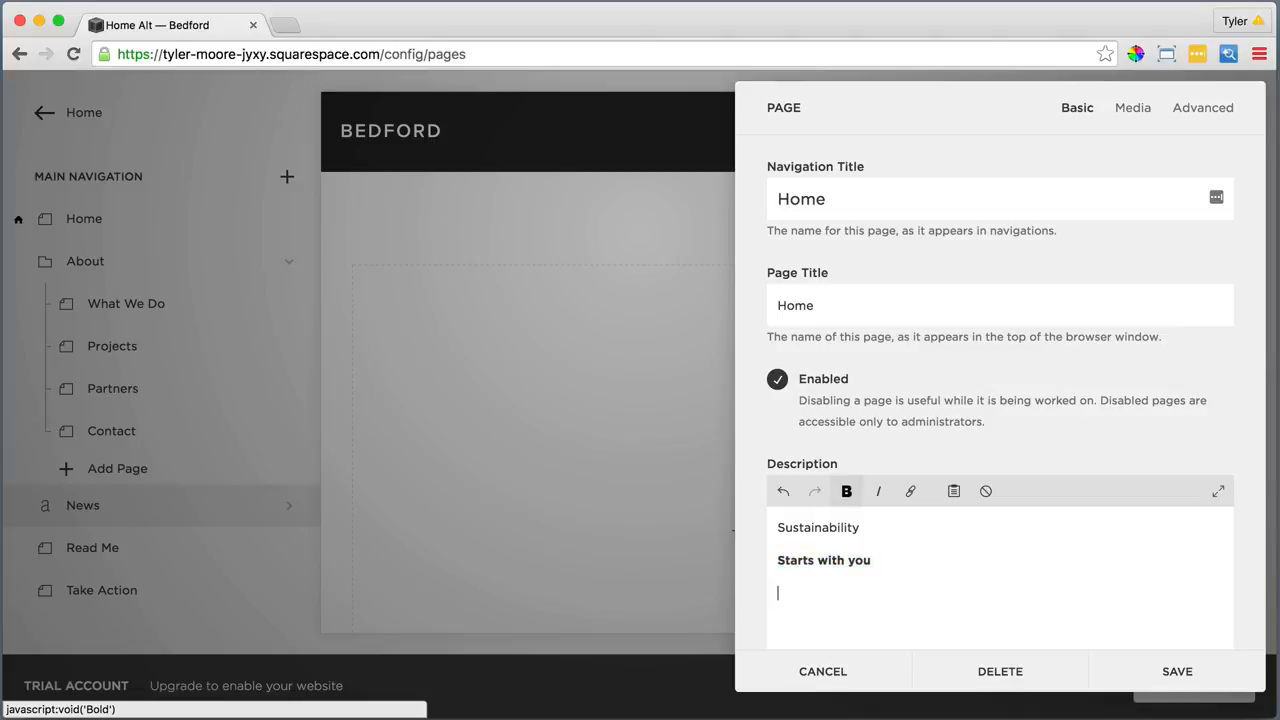
Add a non-bold 'Learn More' line linked to the What We Do page
type("Learn More")
left_click_drag(850, 593, 776, 594)
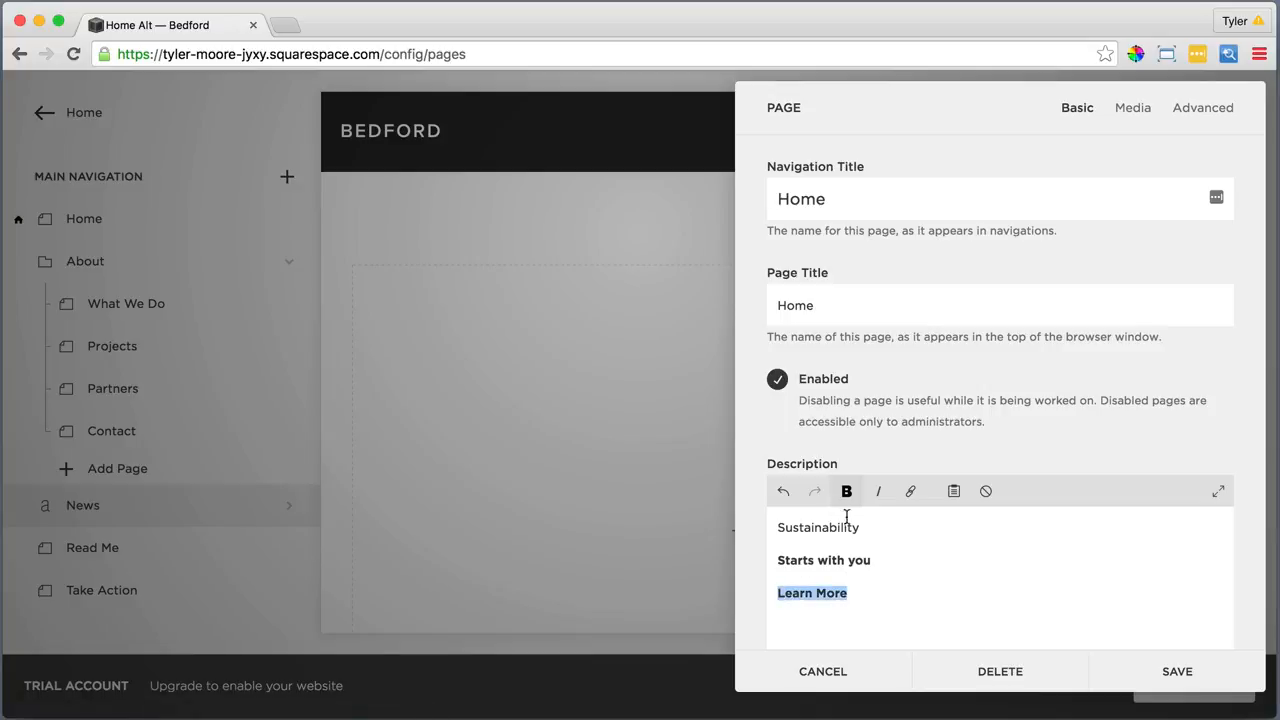
left_click(848, 497)
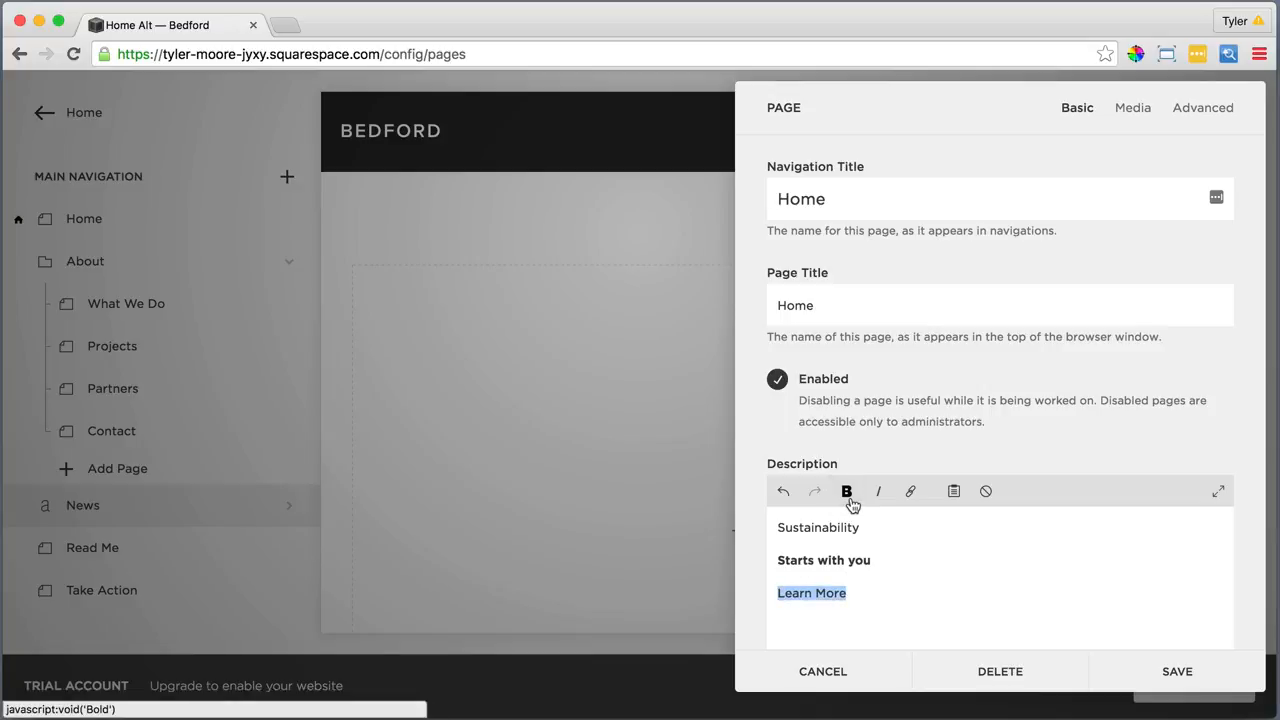
left_click(911, 490)
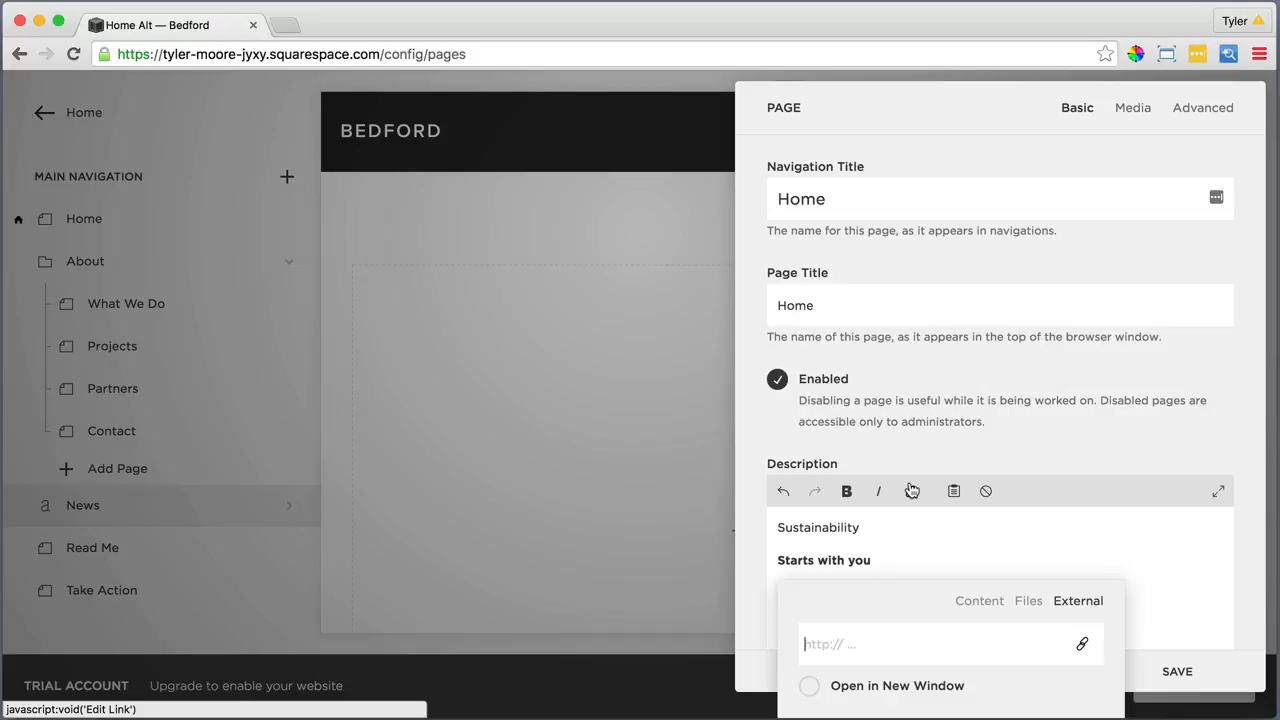
left_click(970, 602)
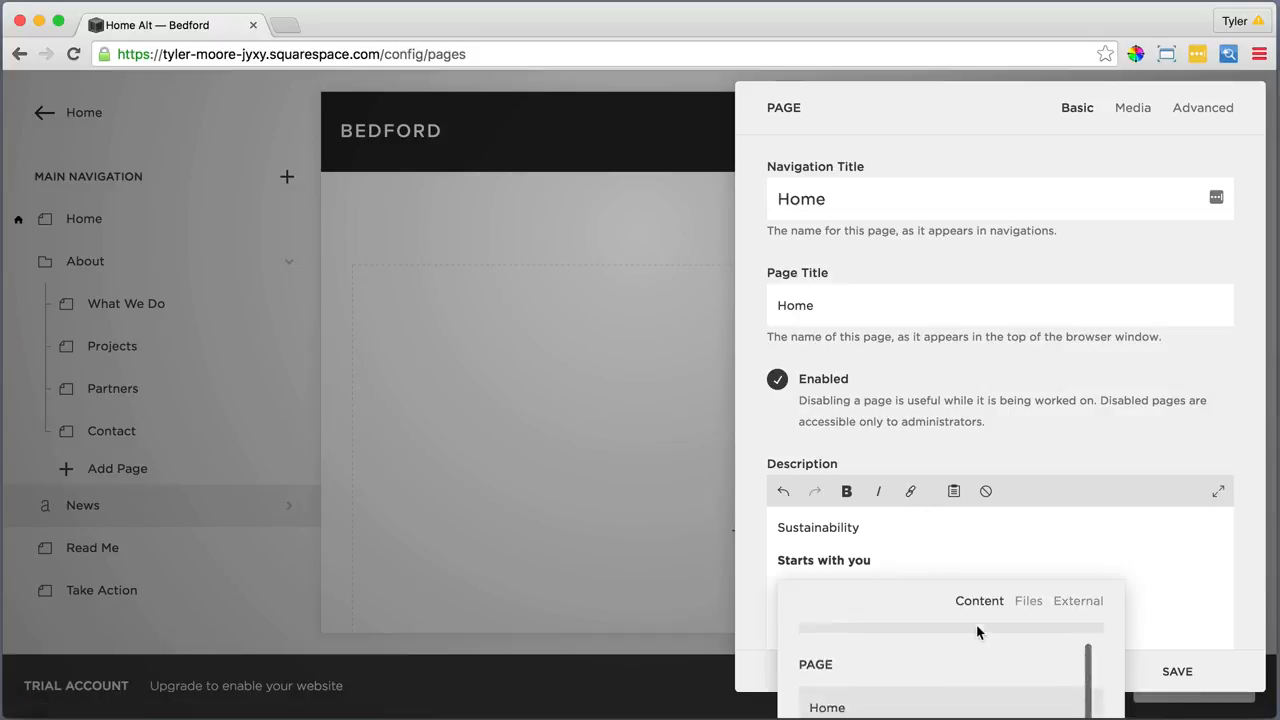
scroll(977, 631, "down", 3)
left_click(957, 663)
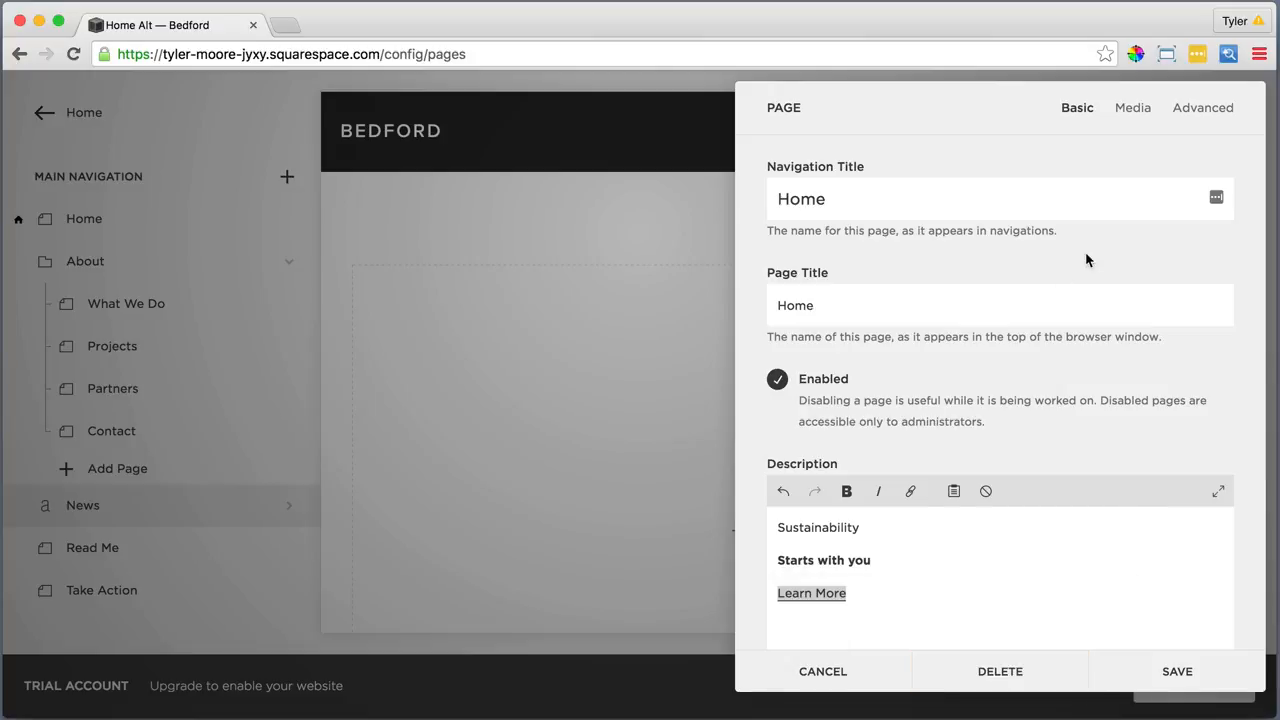
left_click(1128, 107)
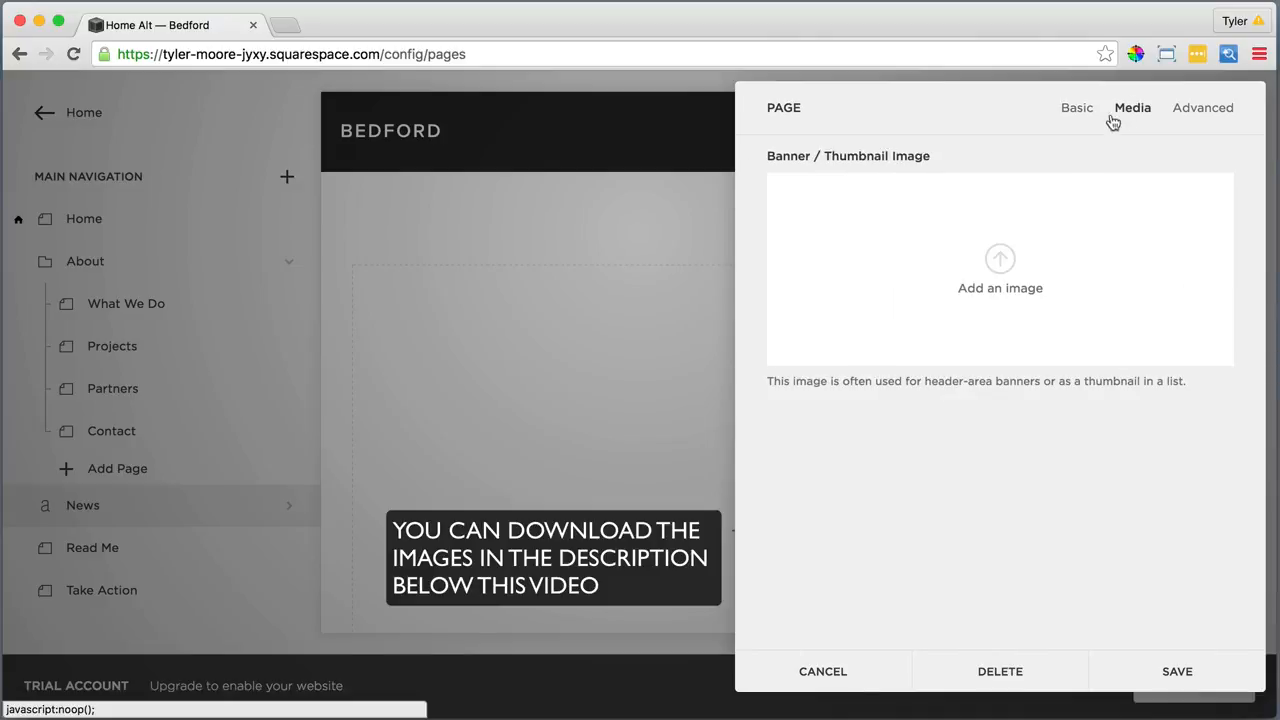
Upload Bedford Images/1.Home Page/Home Page.jpeg as the Home banner and save the settings
left_click(1000, 260)
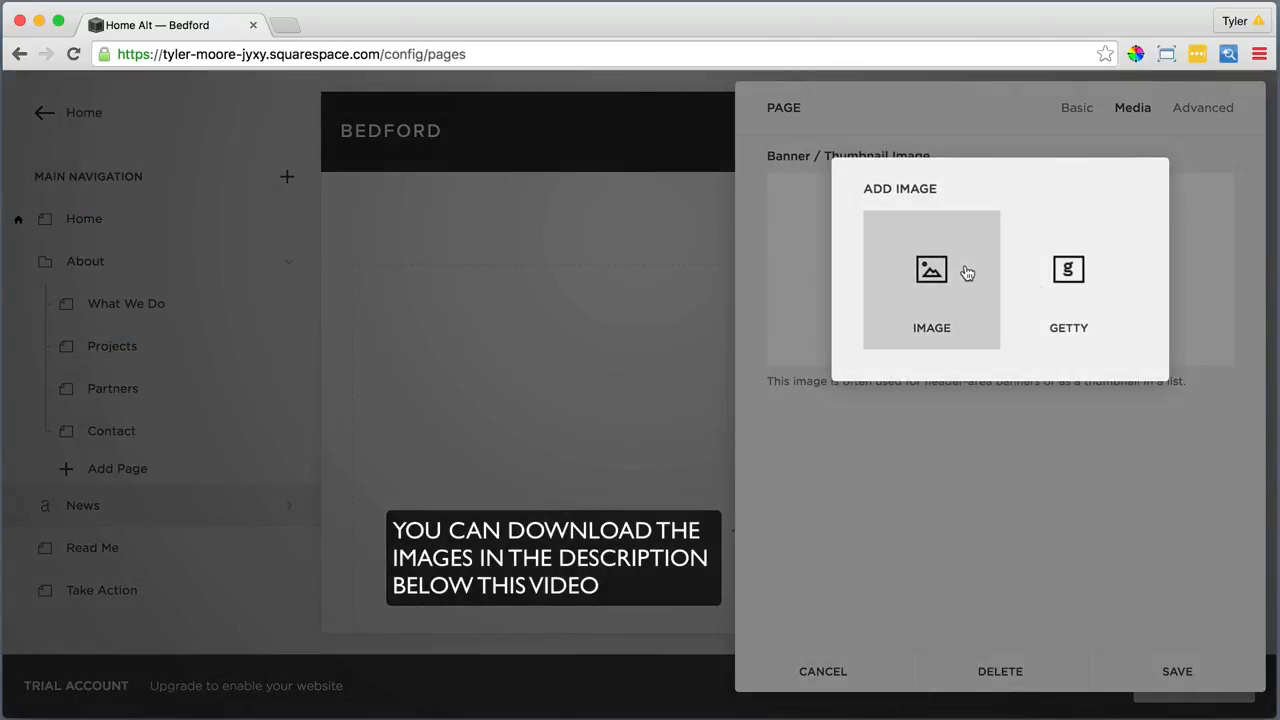
left_click(930, 270)
left_click(618, 89)
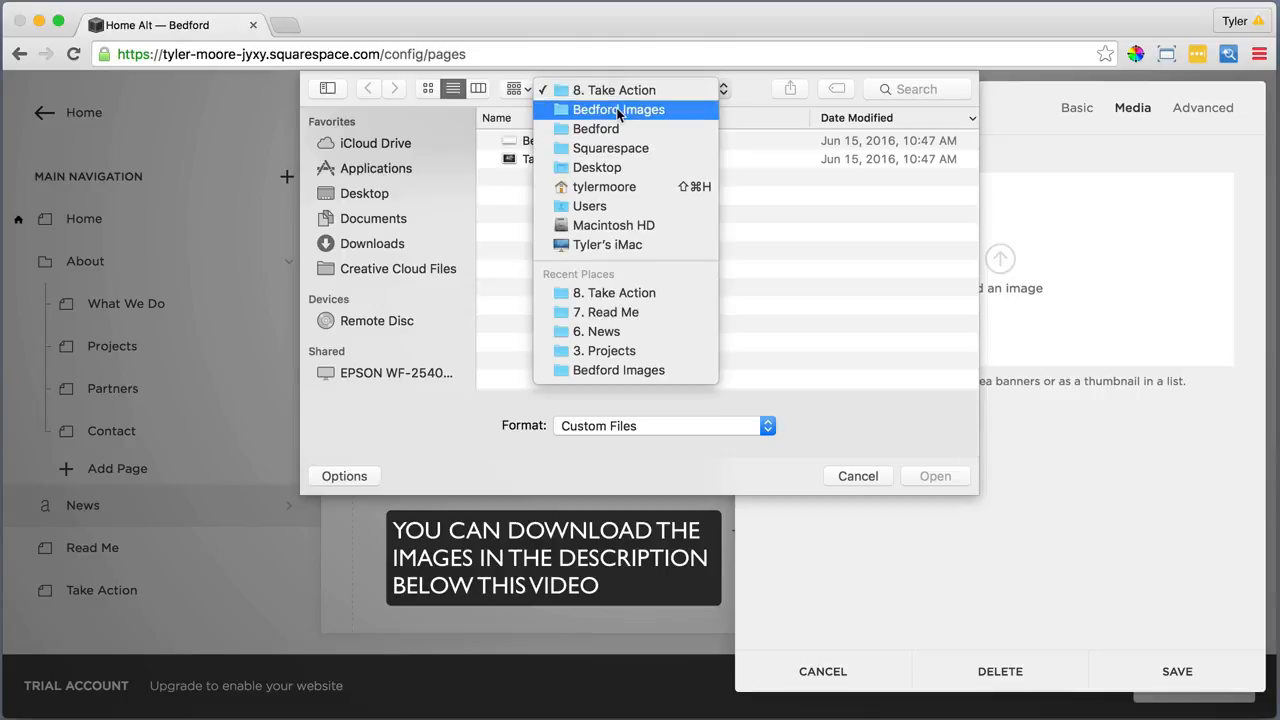
left_click(614, 112)
double_click(578, 289)
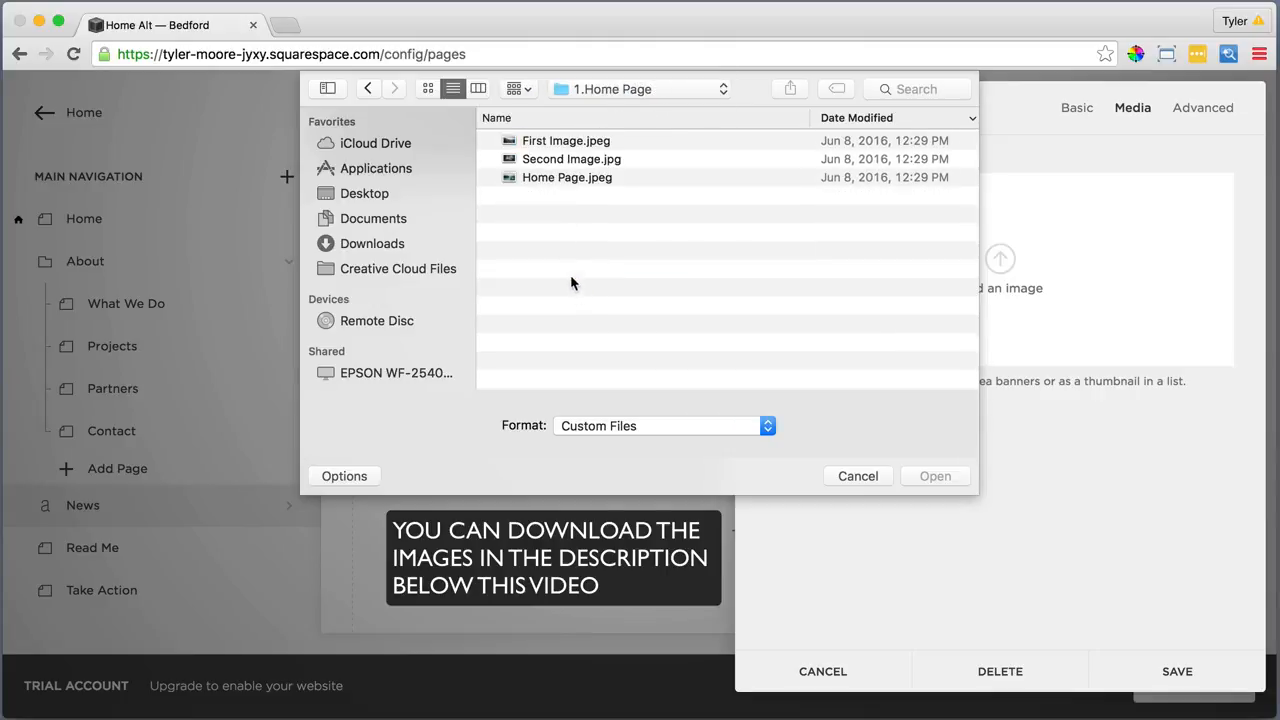
left_click(555, 178)
left_click(925, 477)
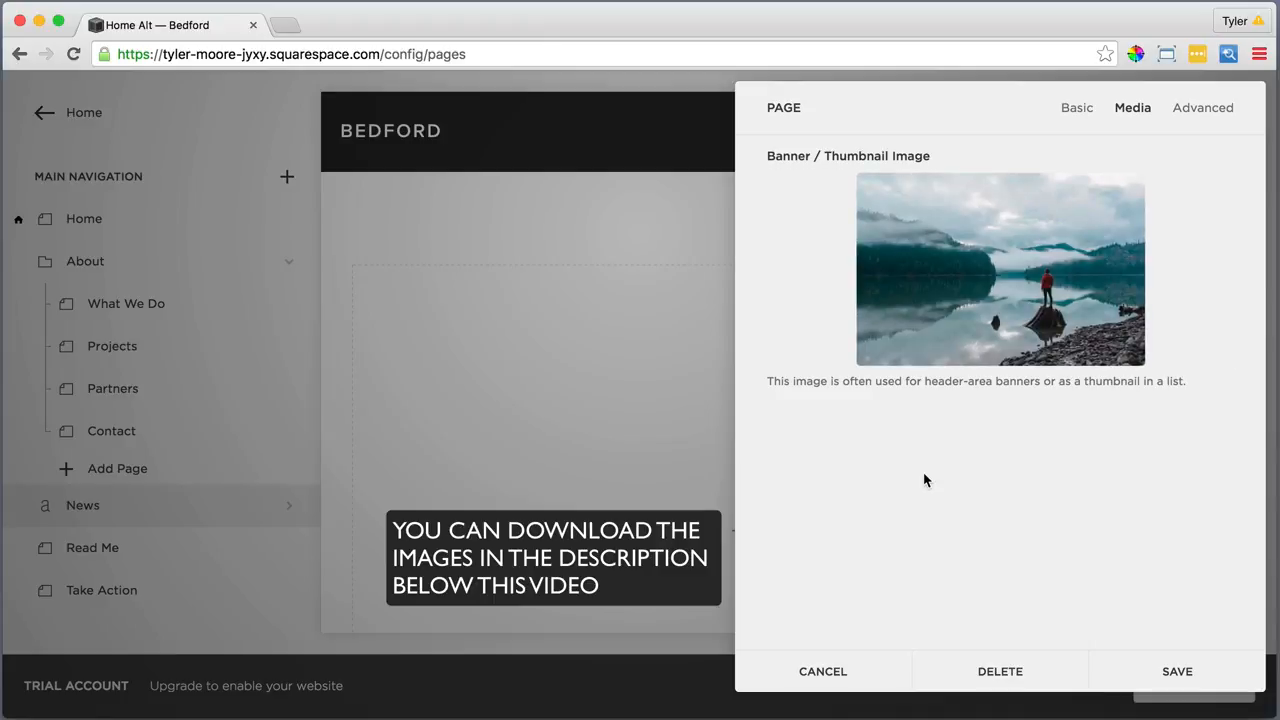
left_click(1178, 670)
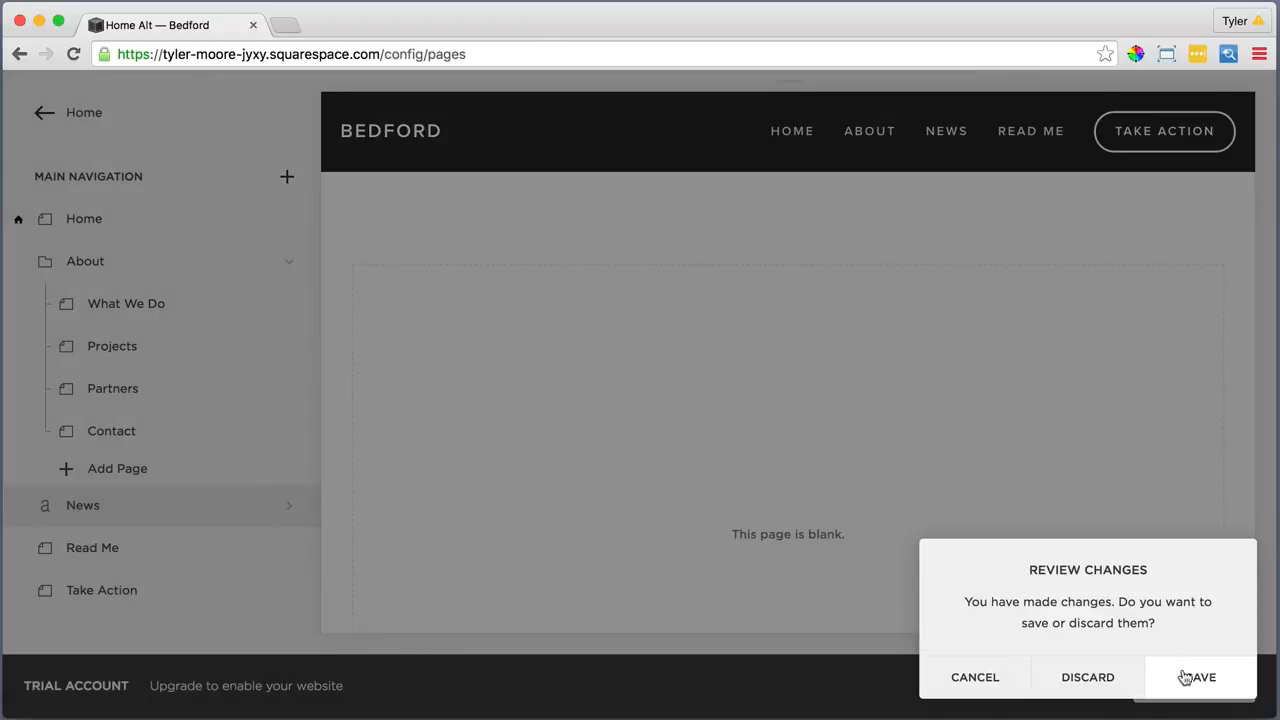
left_click(1200, 679)
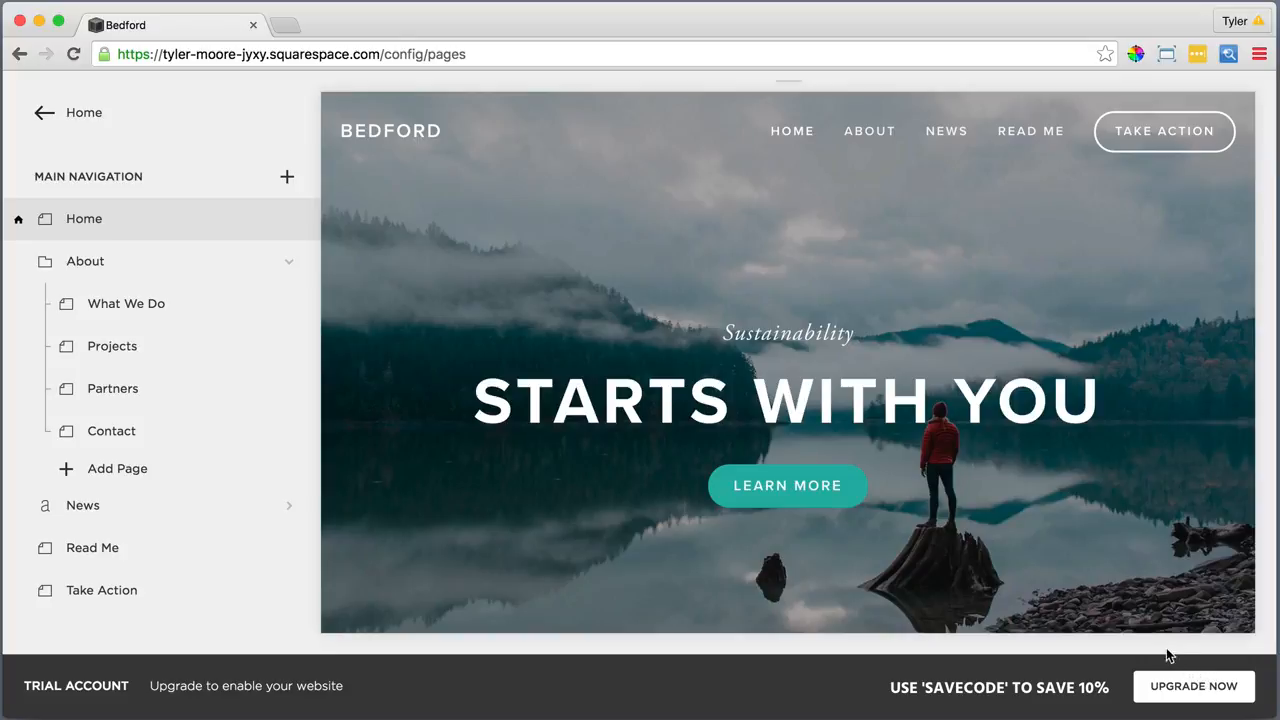
Paste the intro sentence as plain text into the Home page's empty text block
mouse_move(1107, 624)
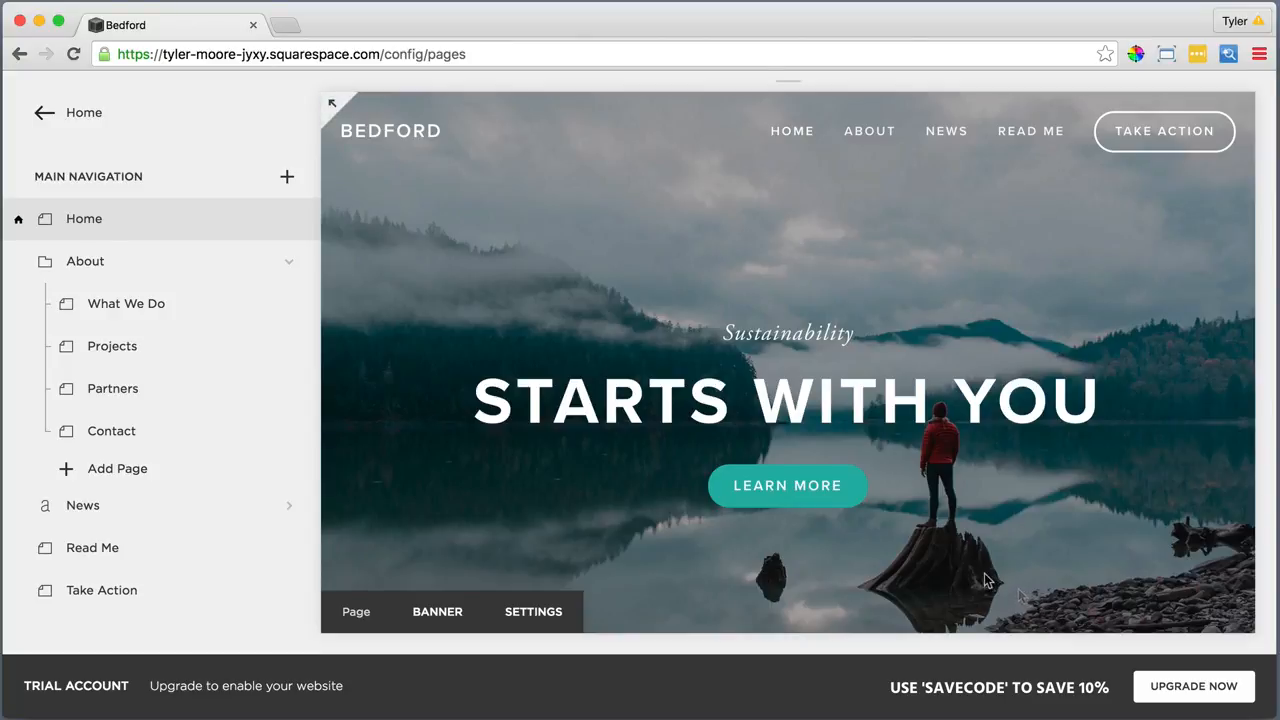
scroll(986, 580, "down", 5)
scroll(983, 573, "down", 8)
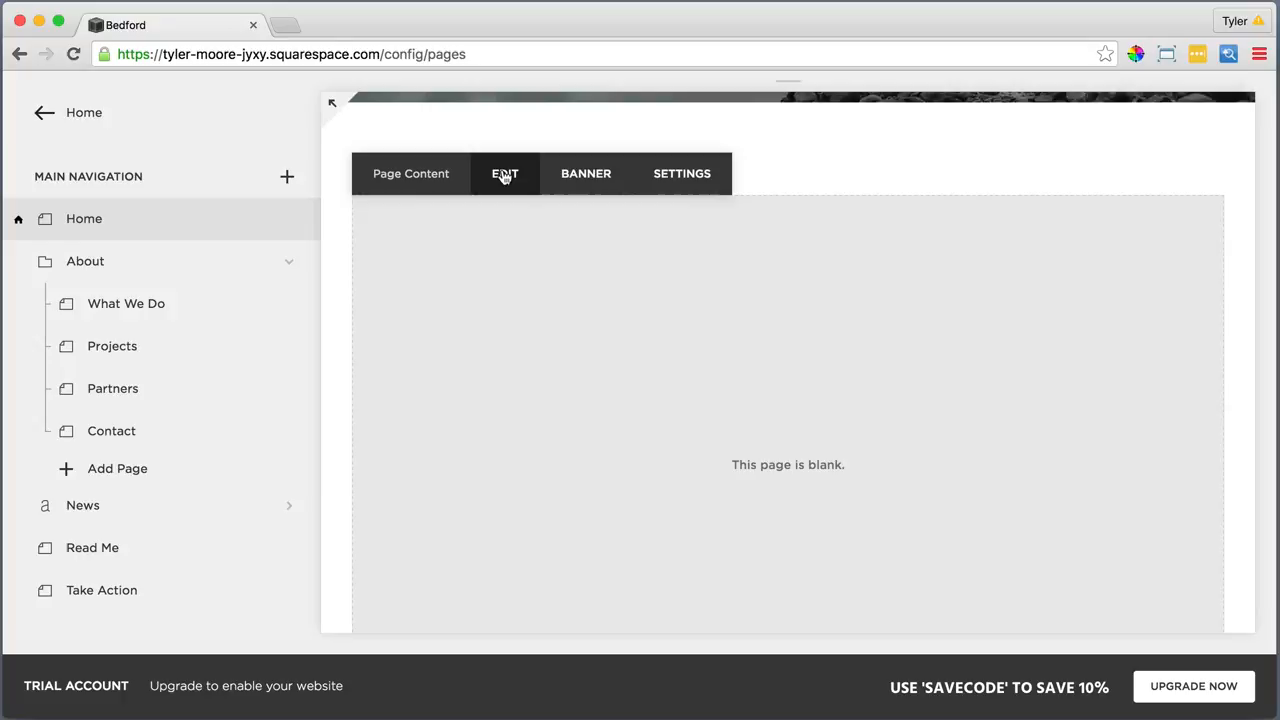
left_click(505, 176)
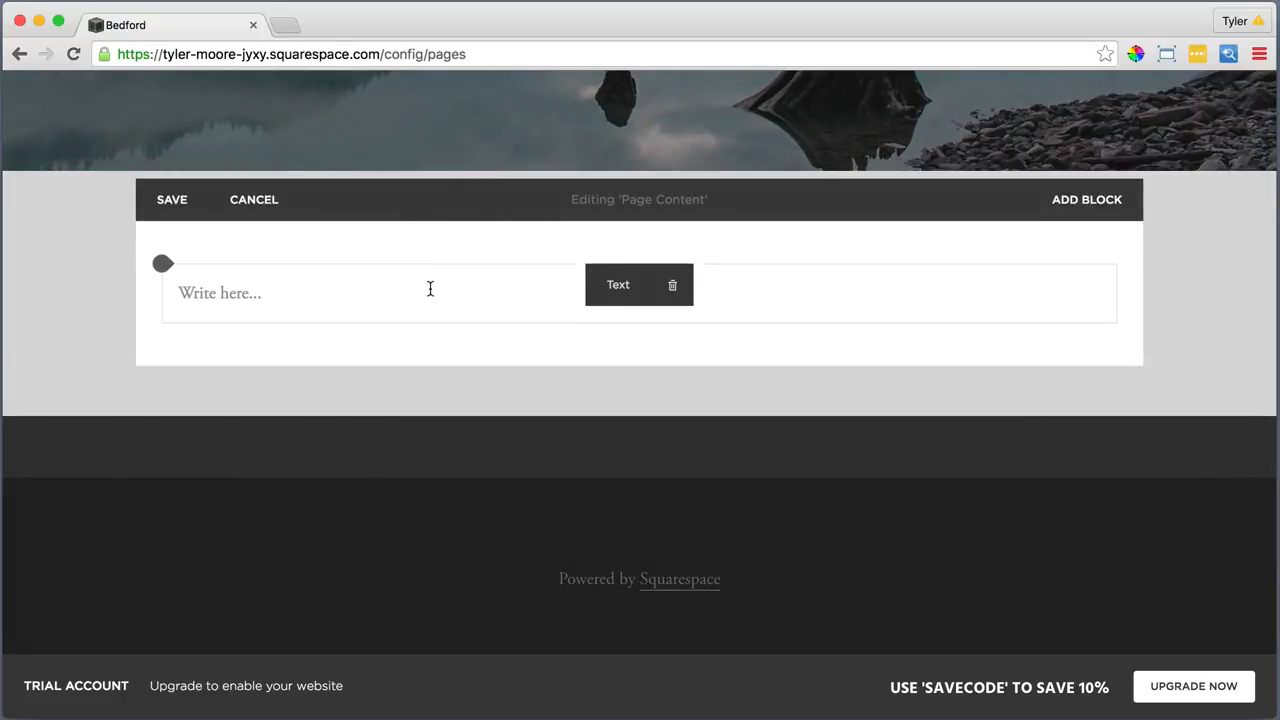
left_click(319, 292)
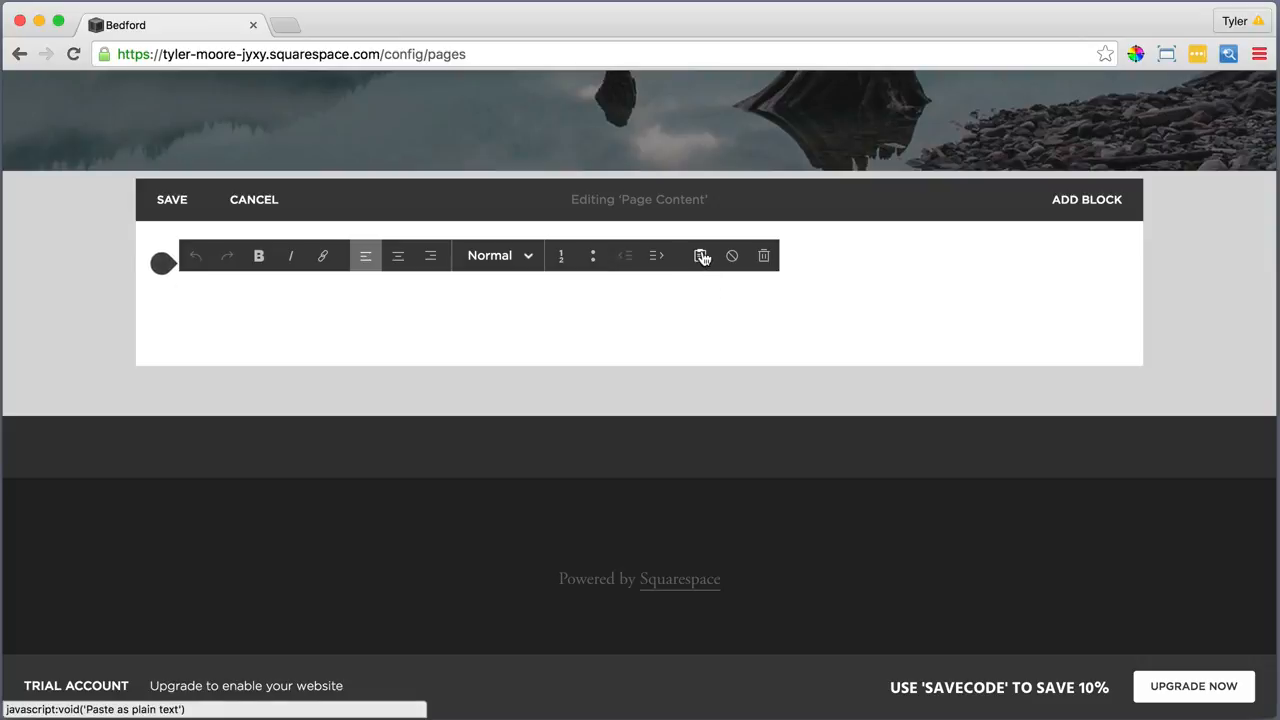
left_click(702, 257)
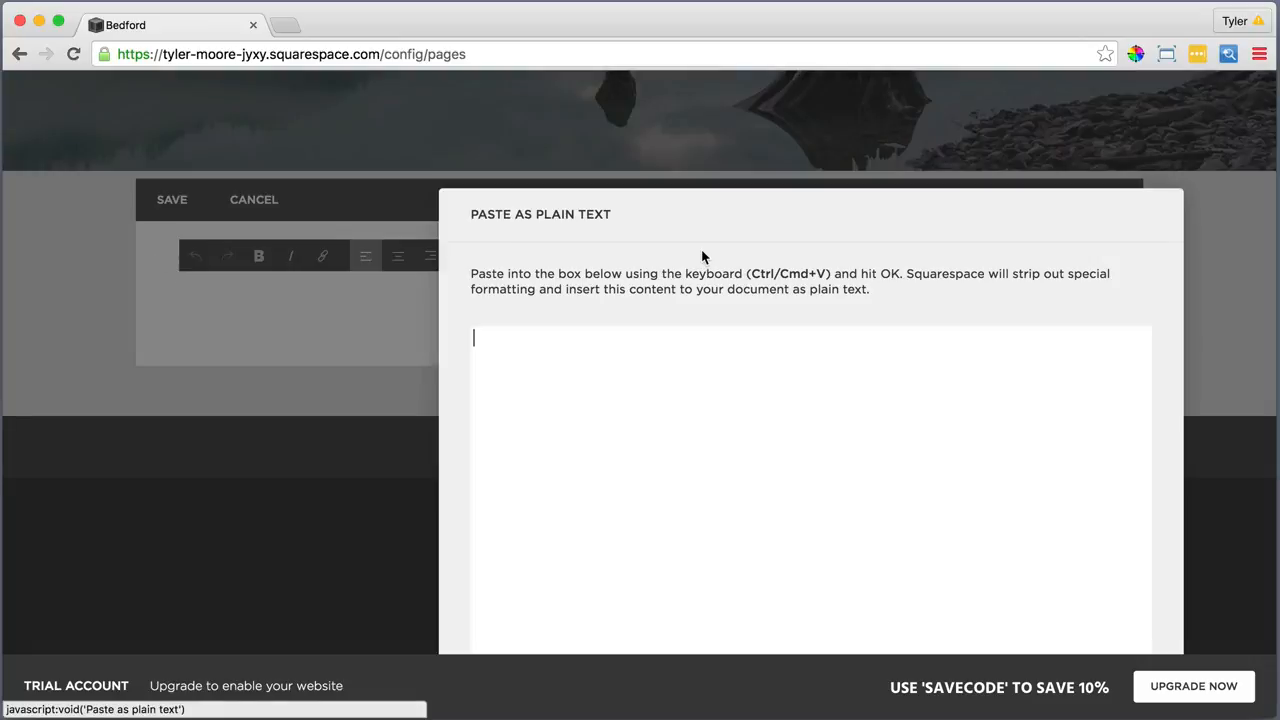
right_click(711, 344)
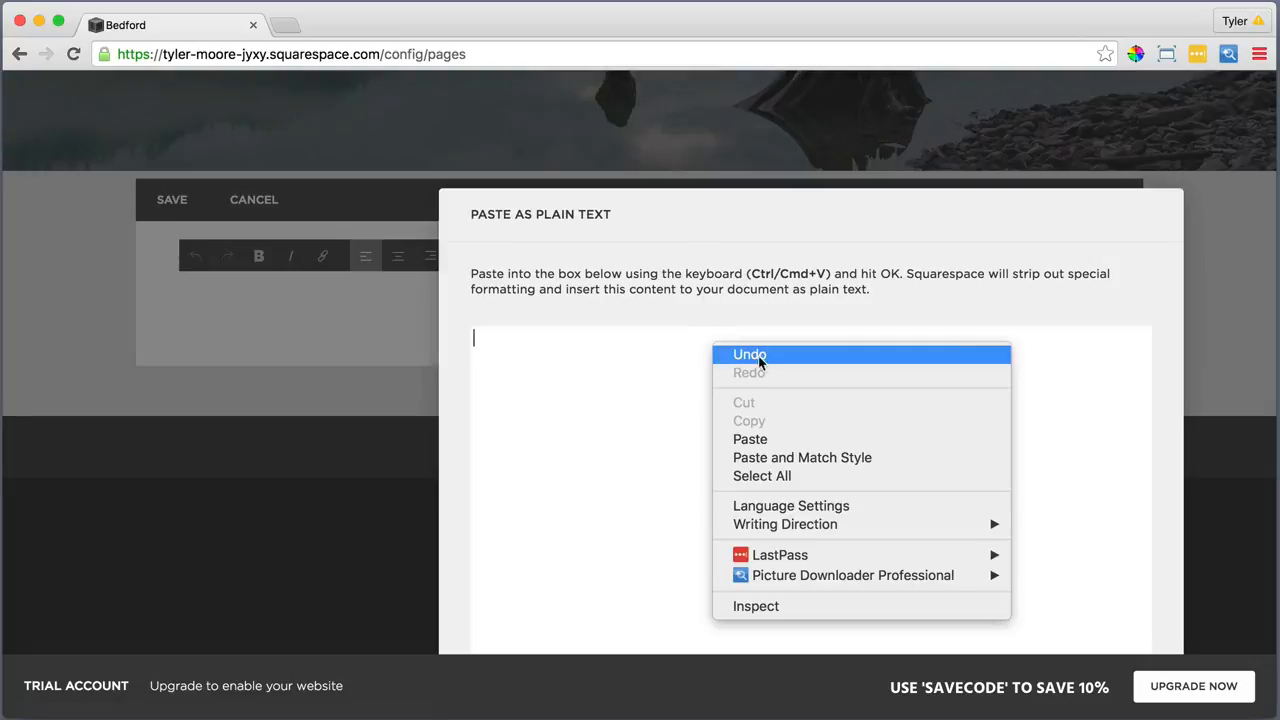
left_click(769, 441)
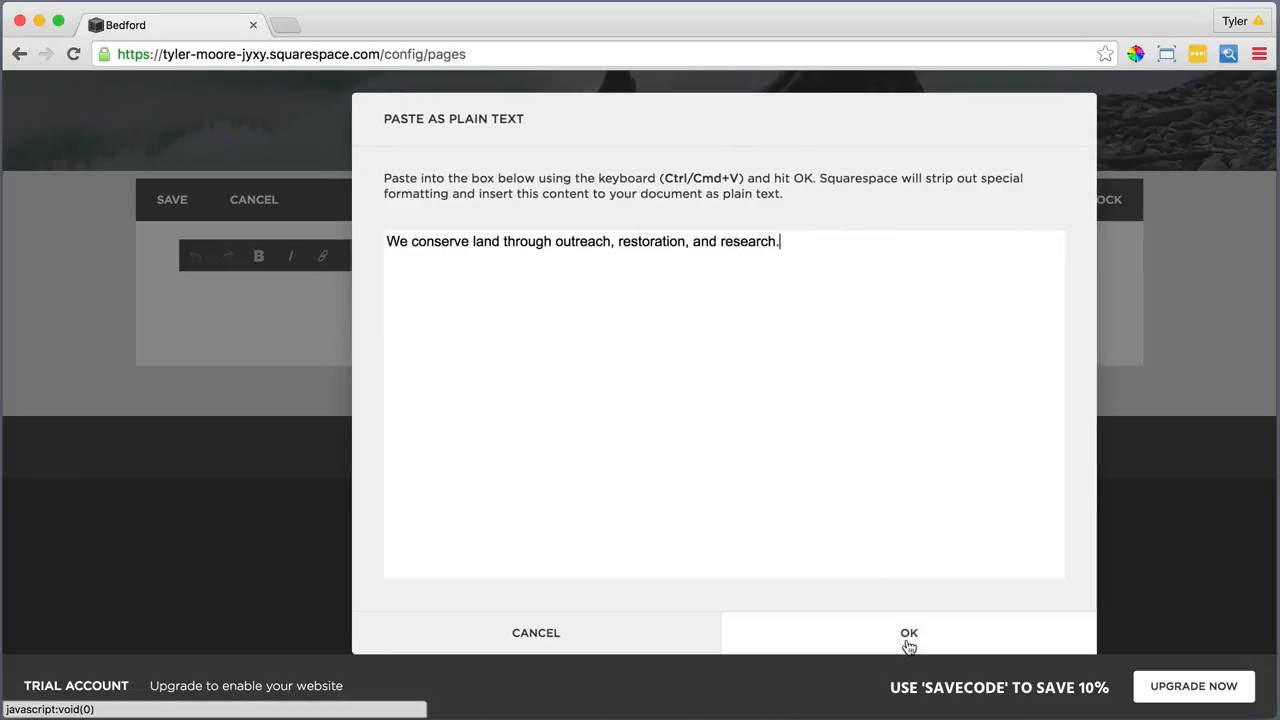
left_click(908, 636)
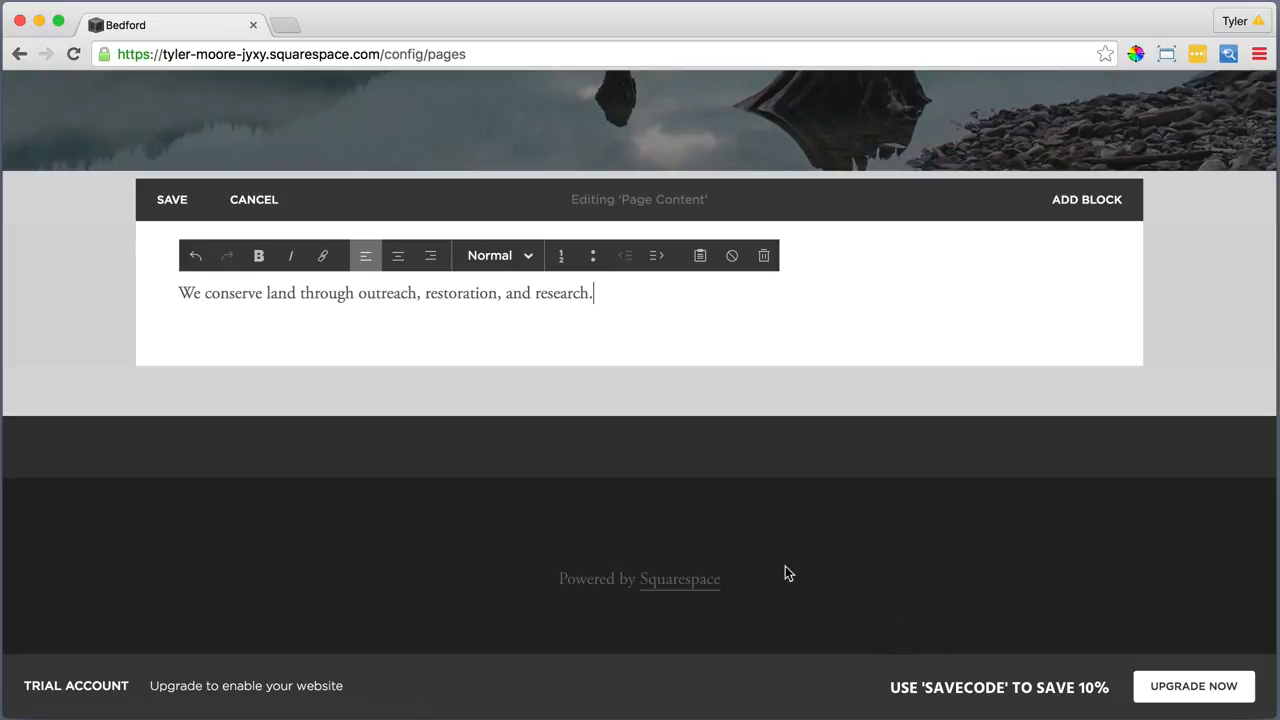
Make the sentence a centred Heading 1 and start a new paragraph below it
left_click_drag(605, 291, 177, 292)
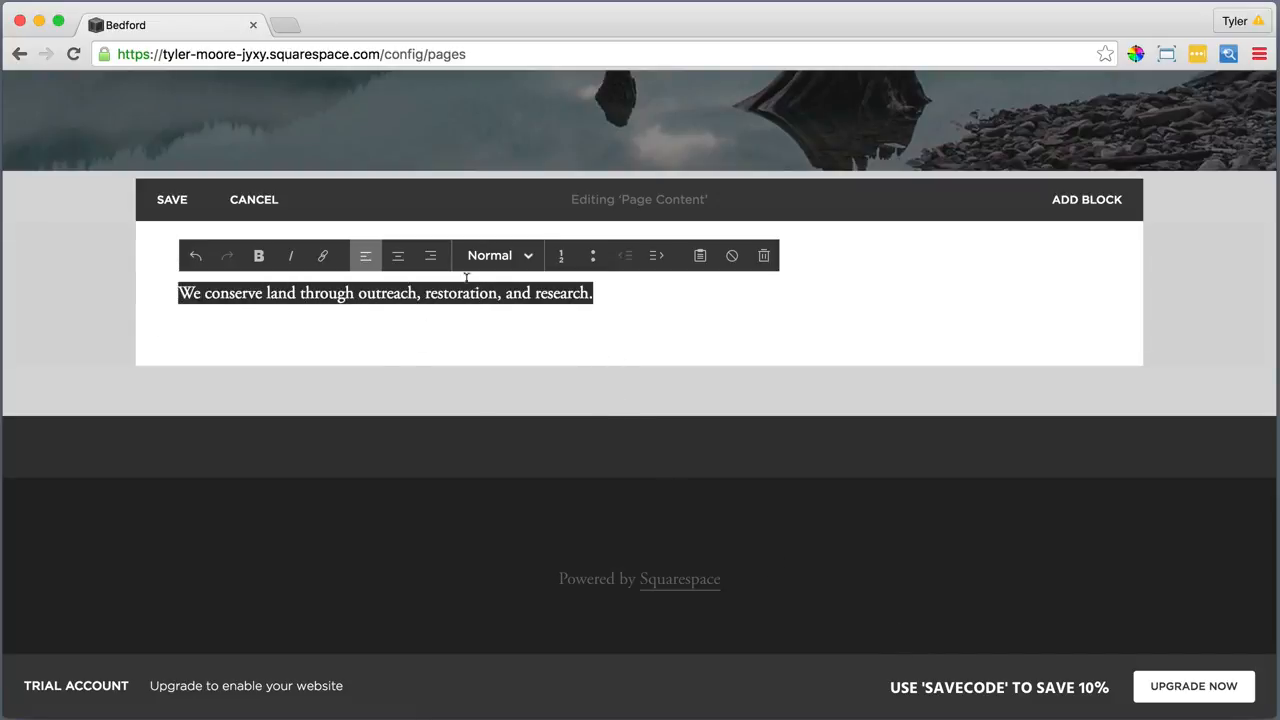
left_click(490, 255)
left_click(490, 318)
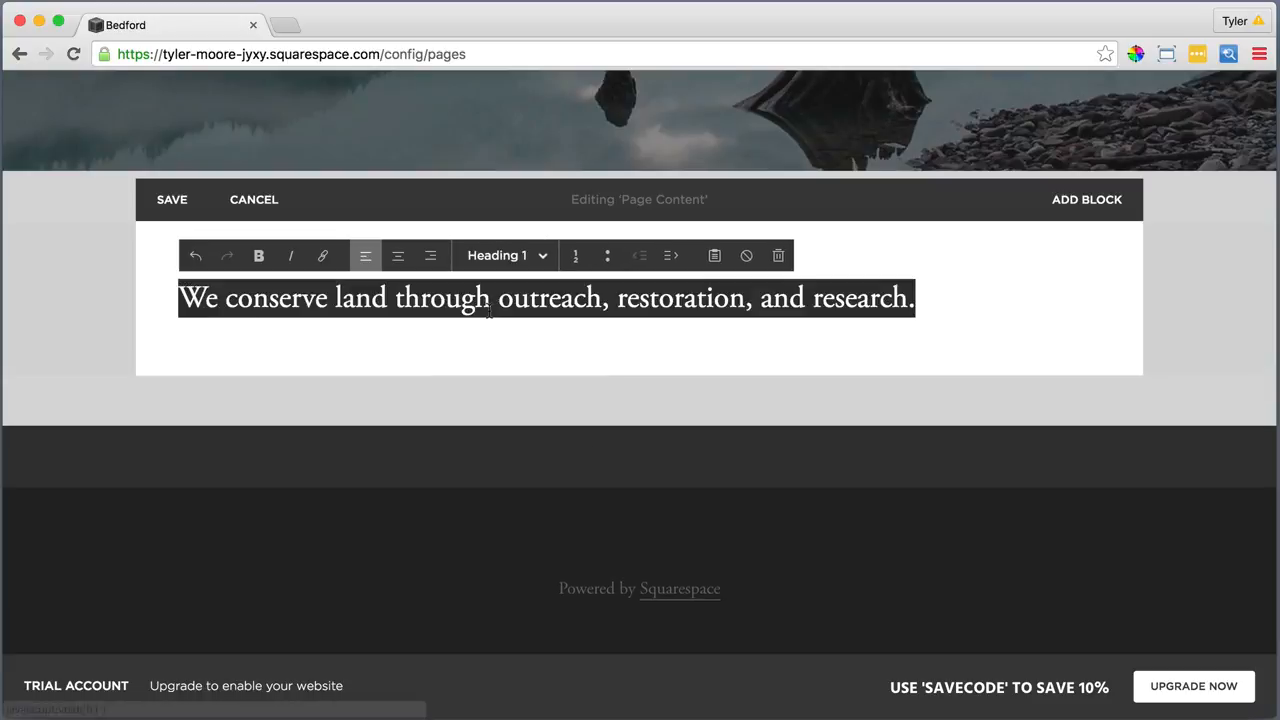
left_click(398, 256)
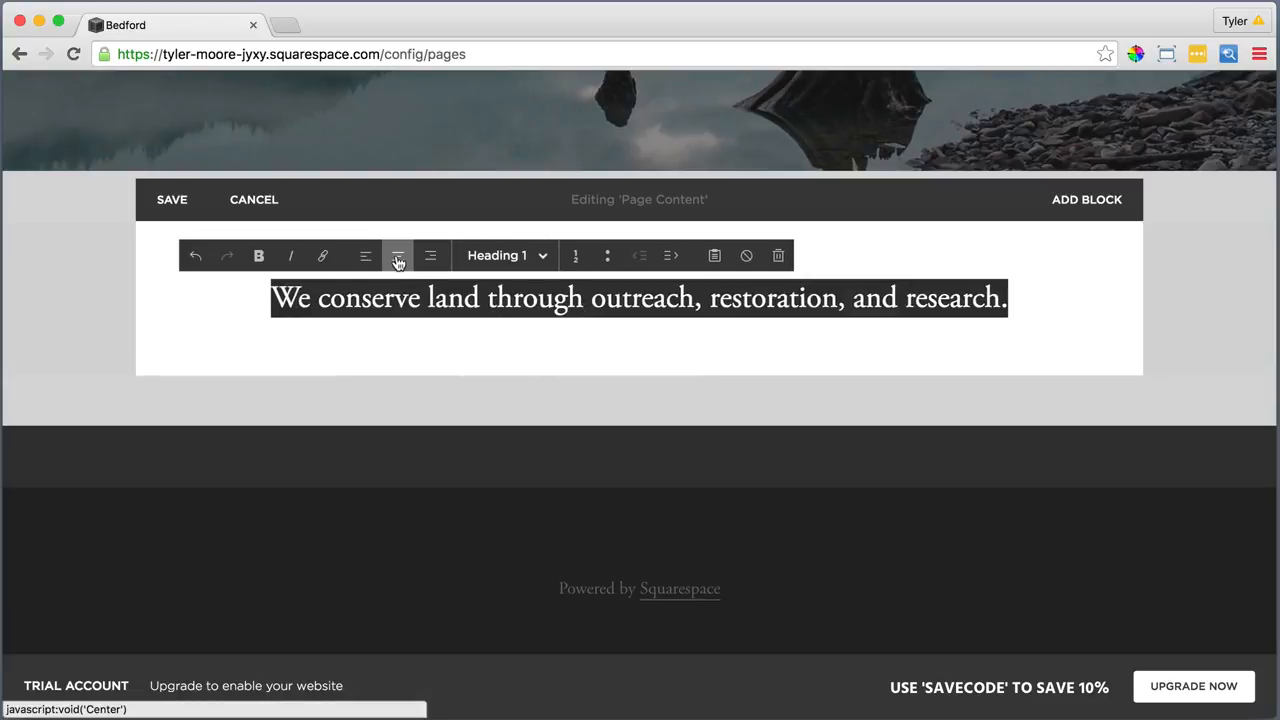
left_click(1021, 297)
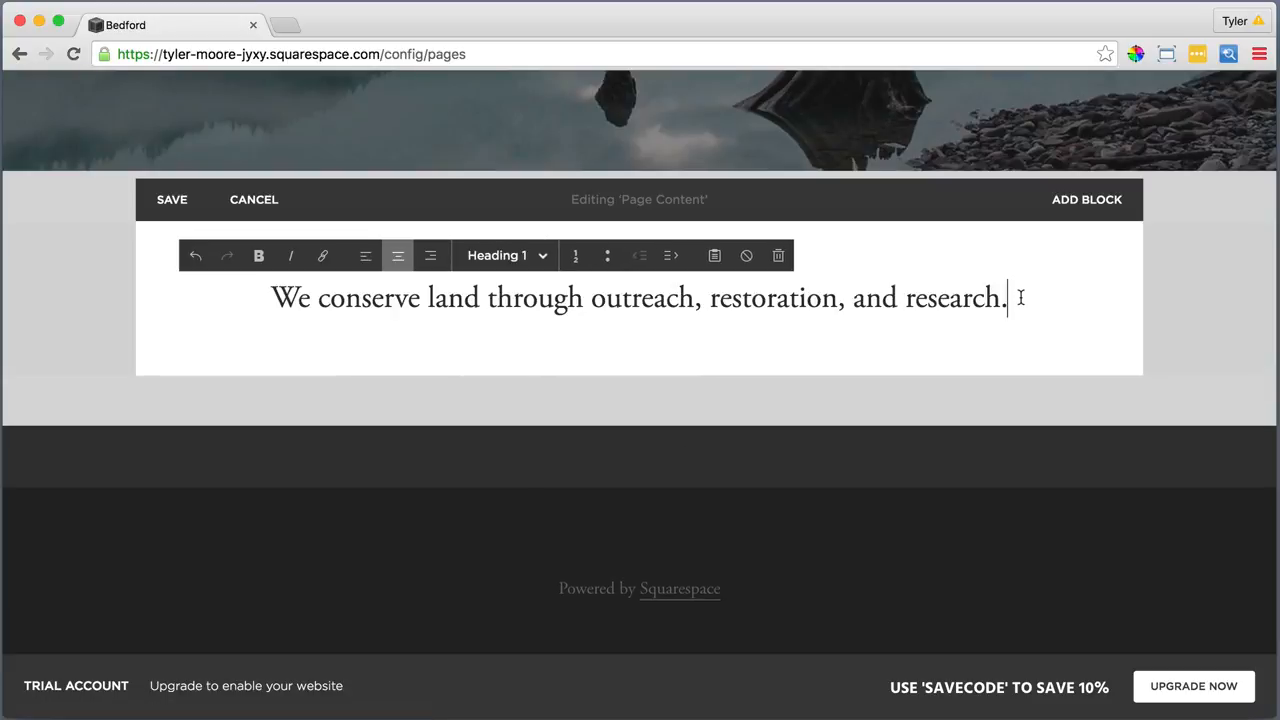
key("Return")
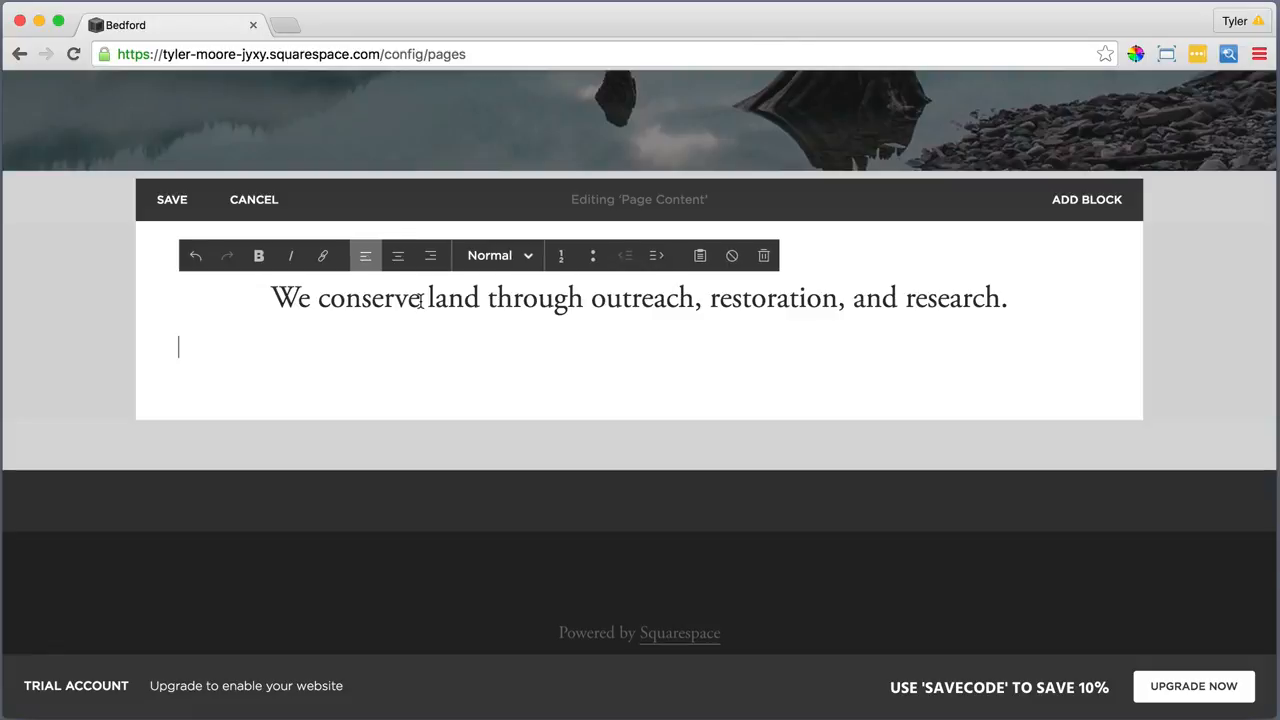
Insert a Line divider block below the heading
left_click(161, 328)
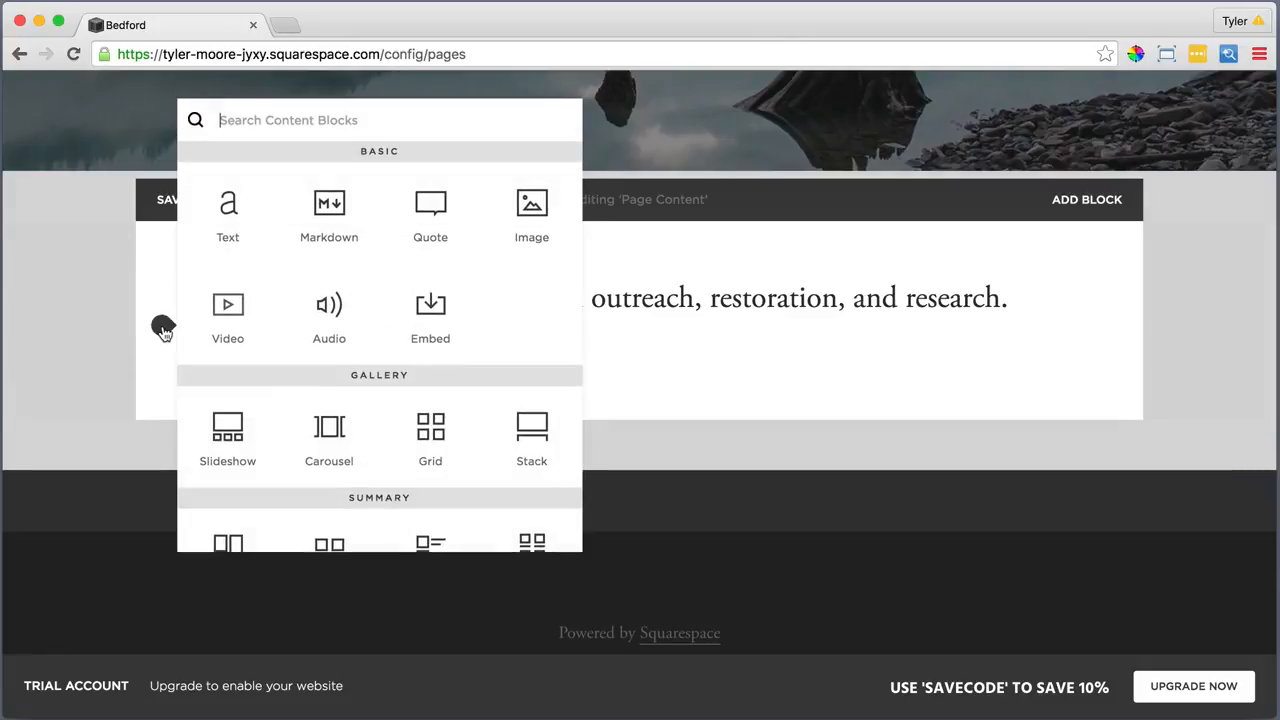
scroll(243, 371, "down", 5)
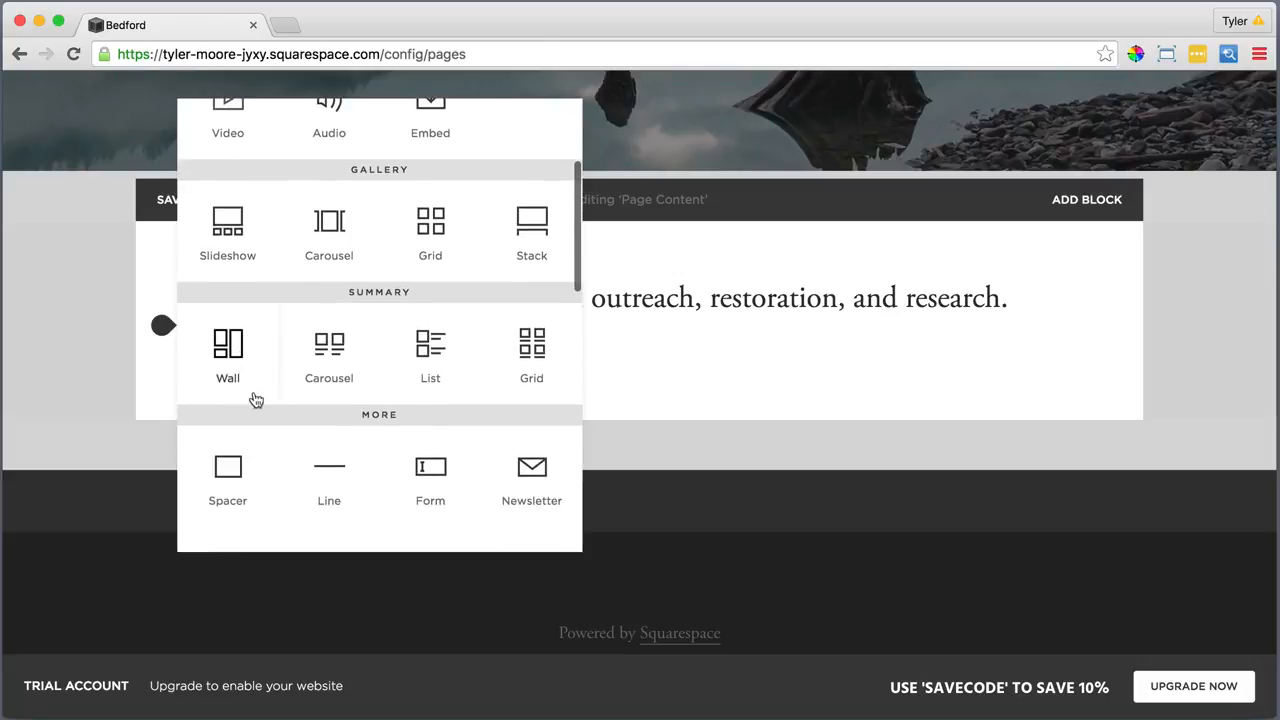
left_click(328, 468)
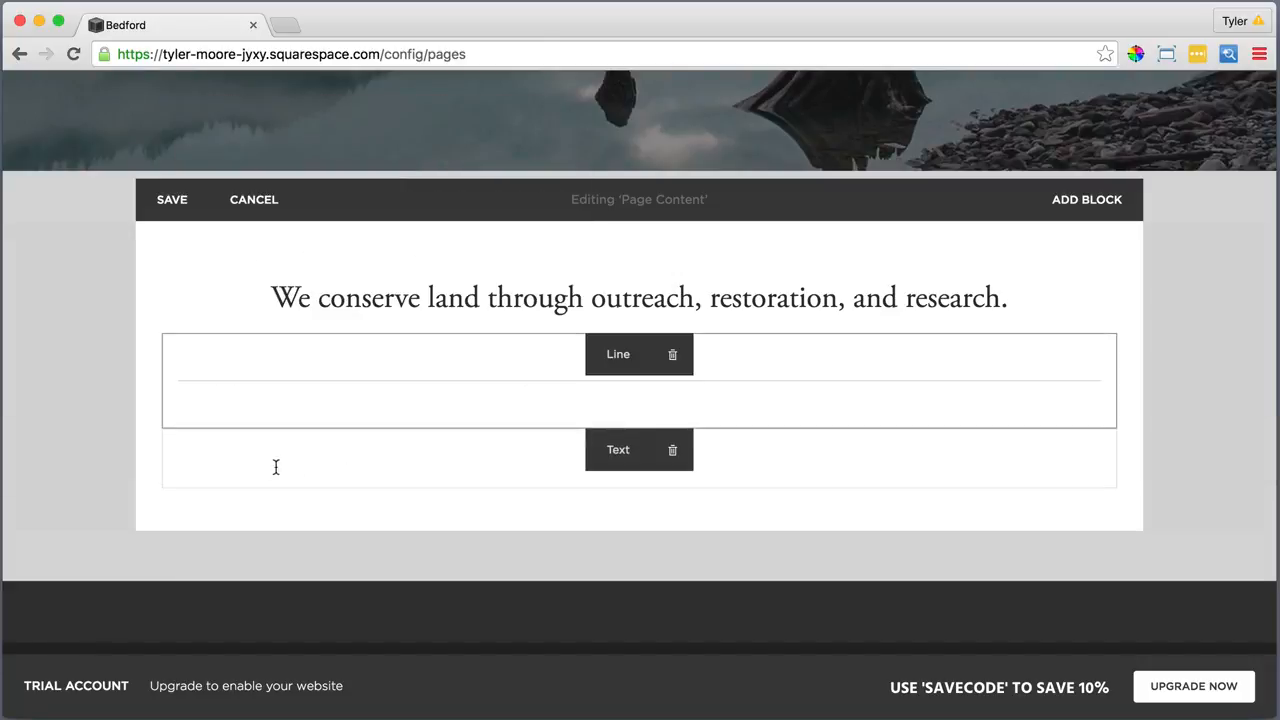
mouse_move(164, 477)
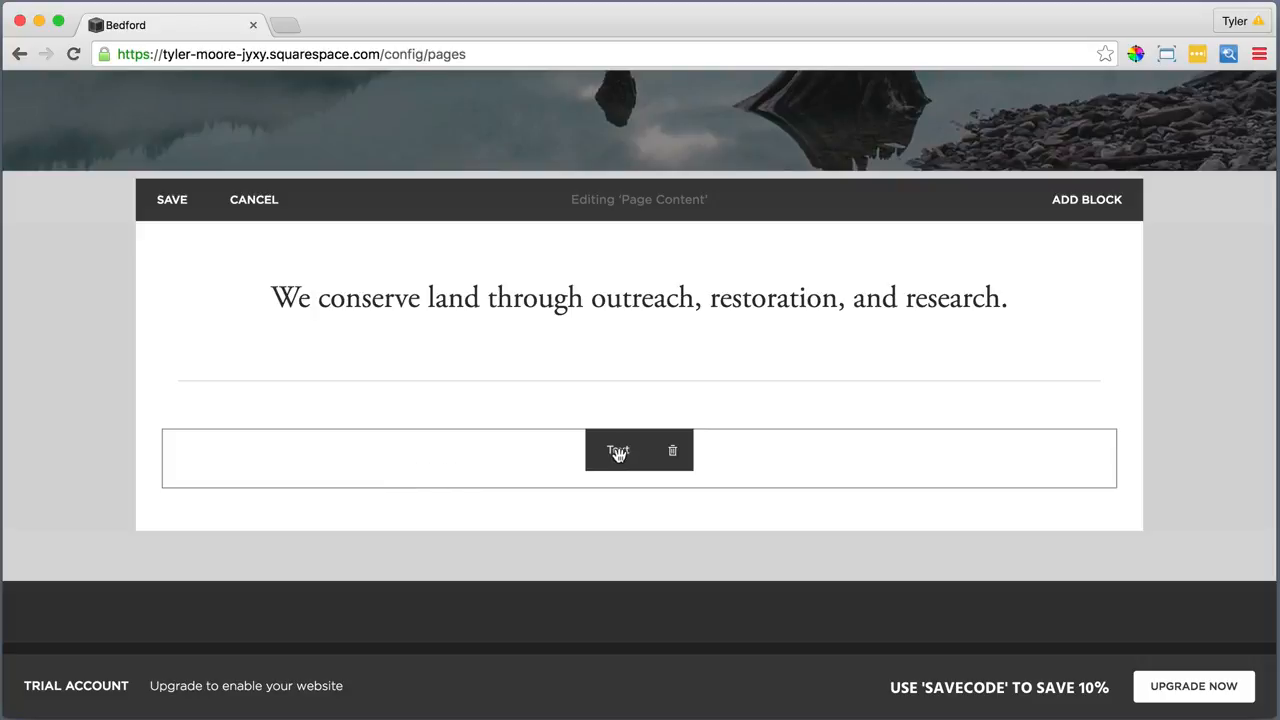
Add an empty Text block below the divider, ready for typing
left_click(163, 430)
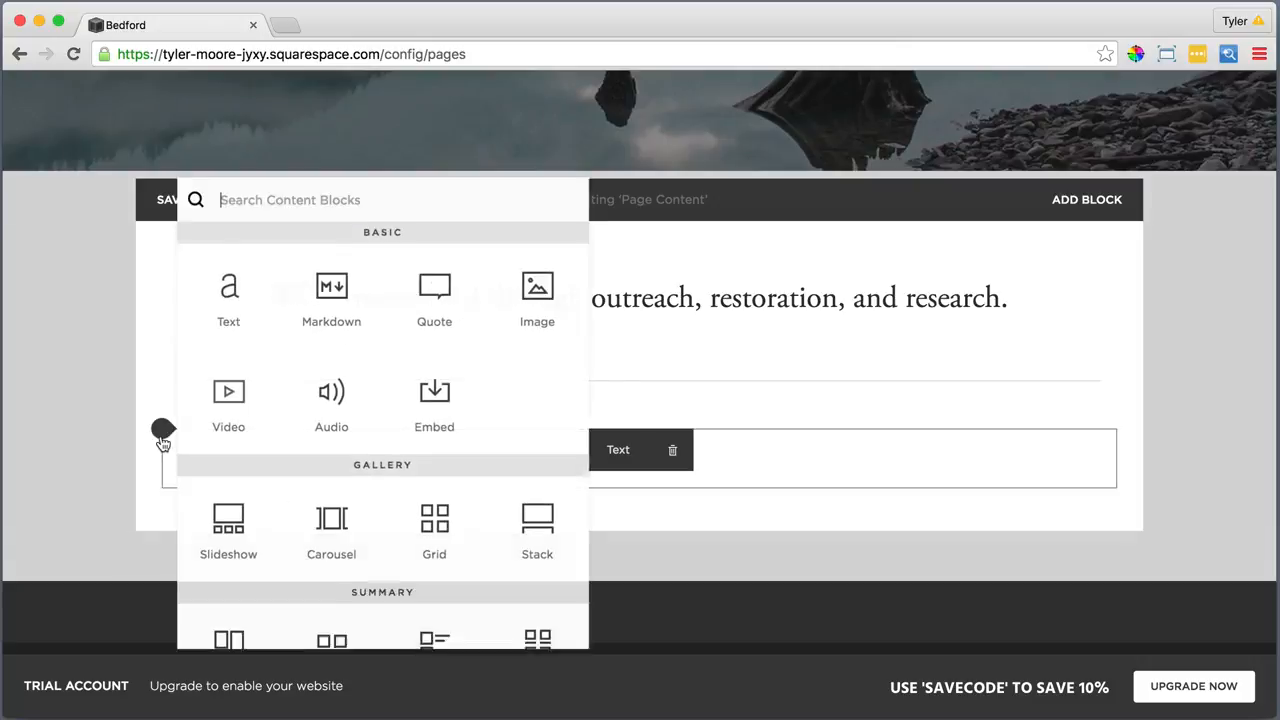
left_click(224, 291)
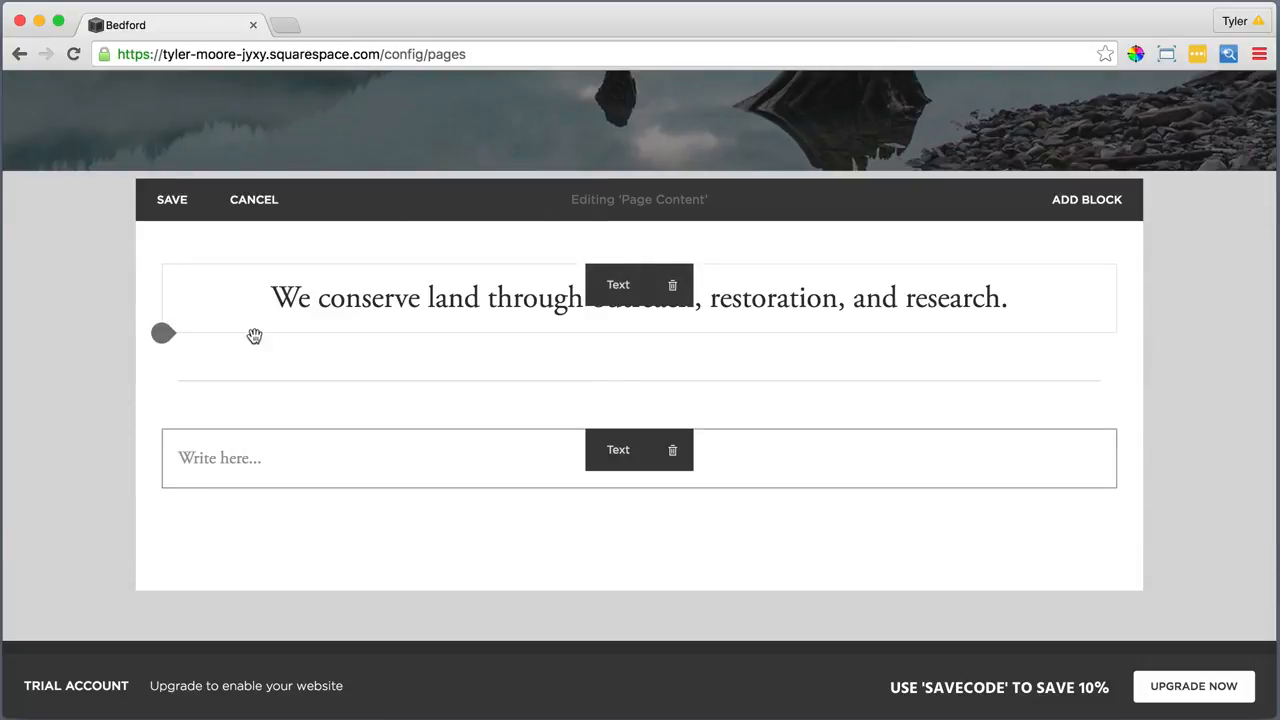
left_click(498, 457)
left_click(498, 457)
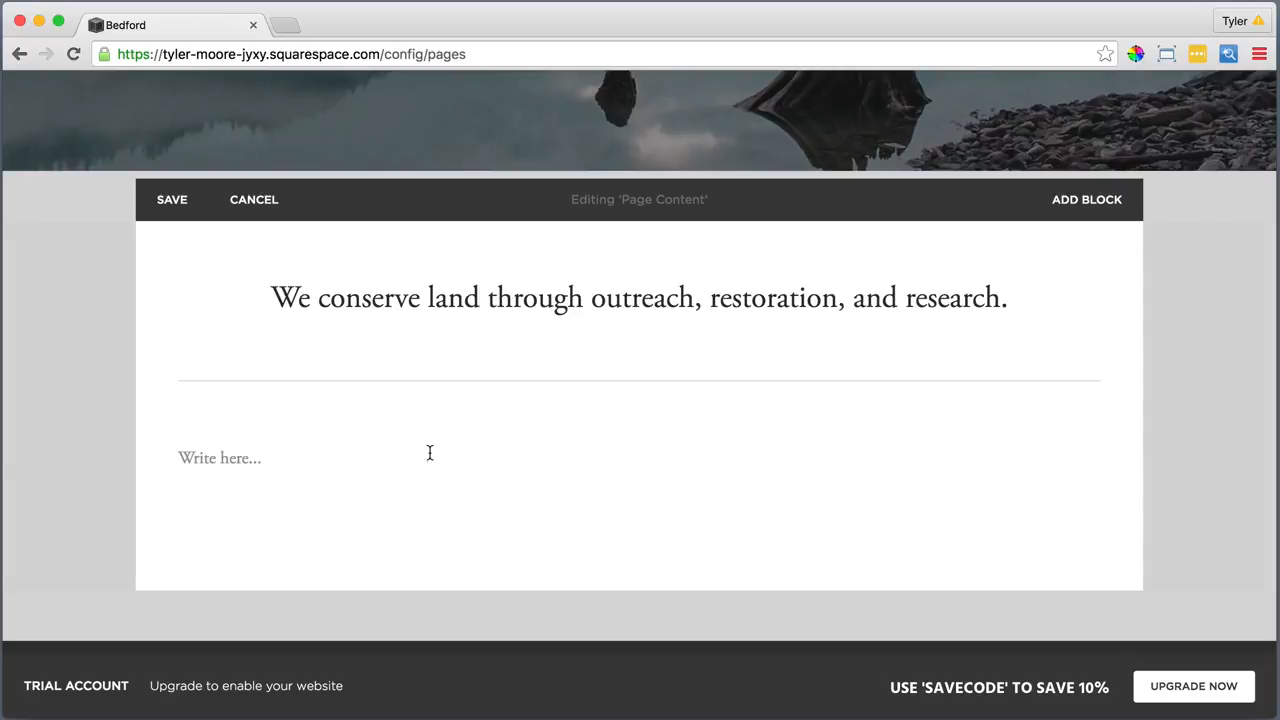
left_click(242, 452)
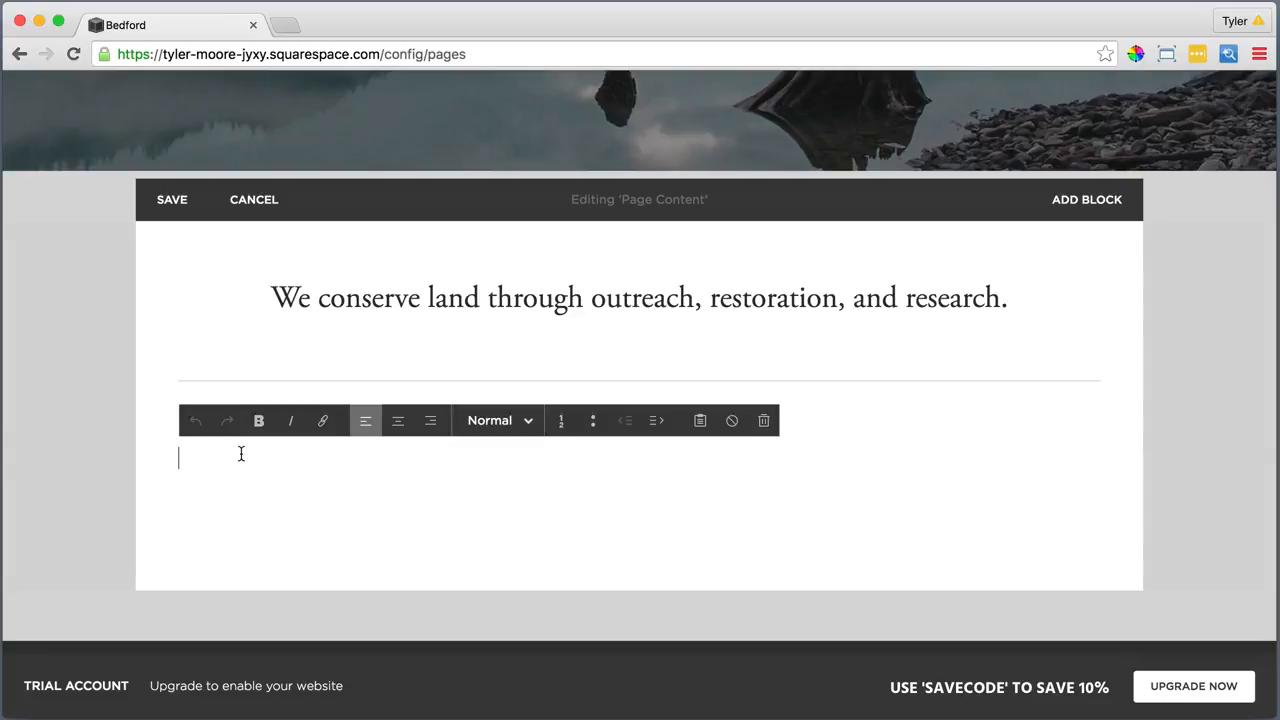
Paste the intro paragraph and photo credit as plain text, centred
left_click(703, 421)
right_click(674, 379)
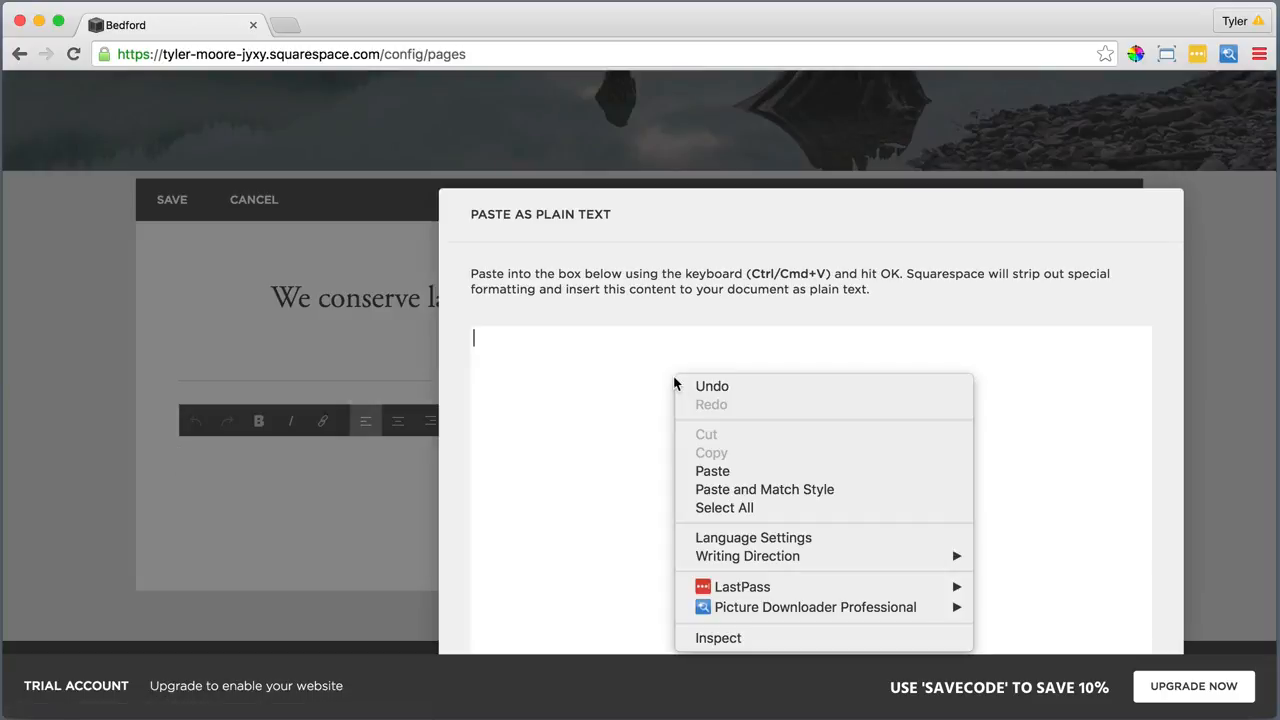
left_click(726, 470)
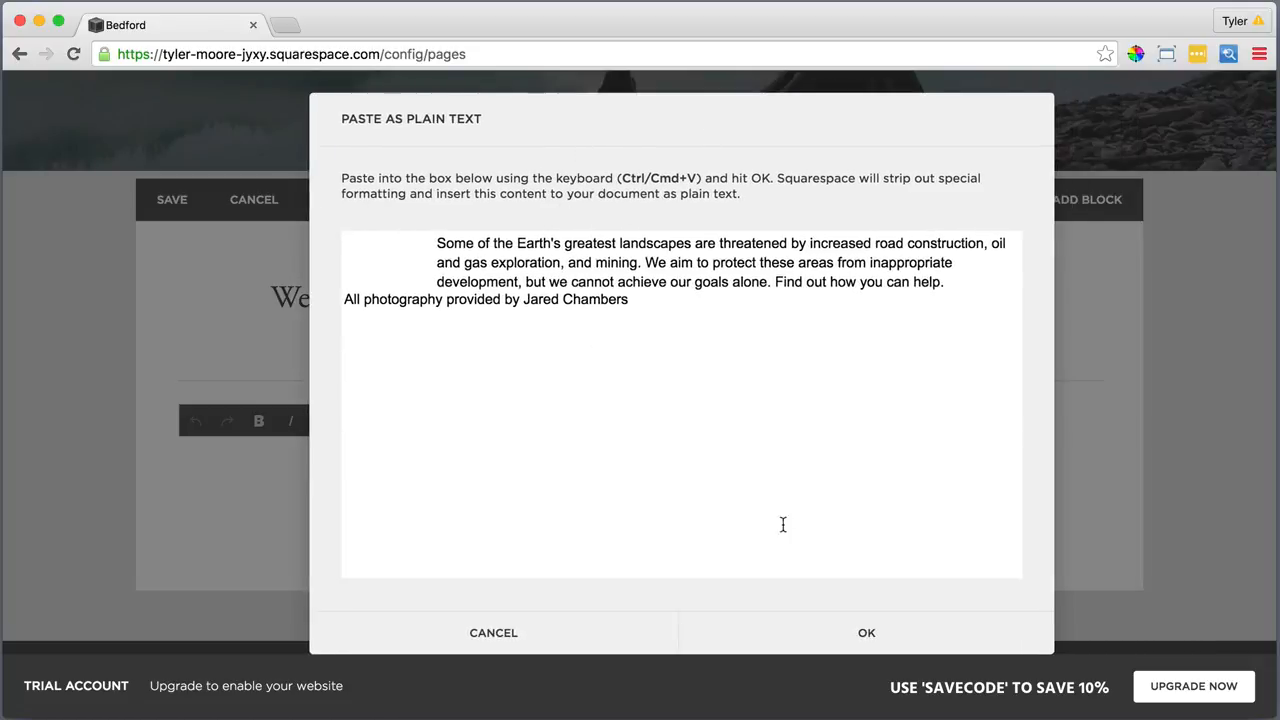
left_click(858, 632)
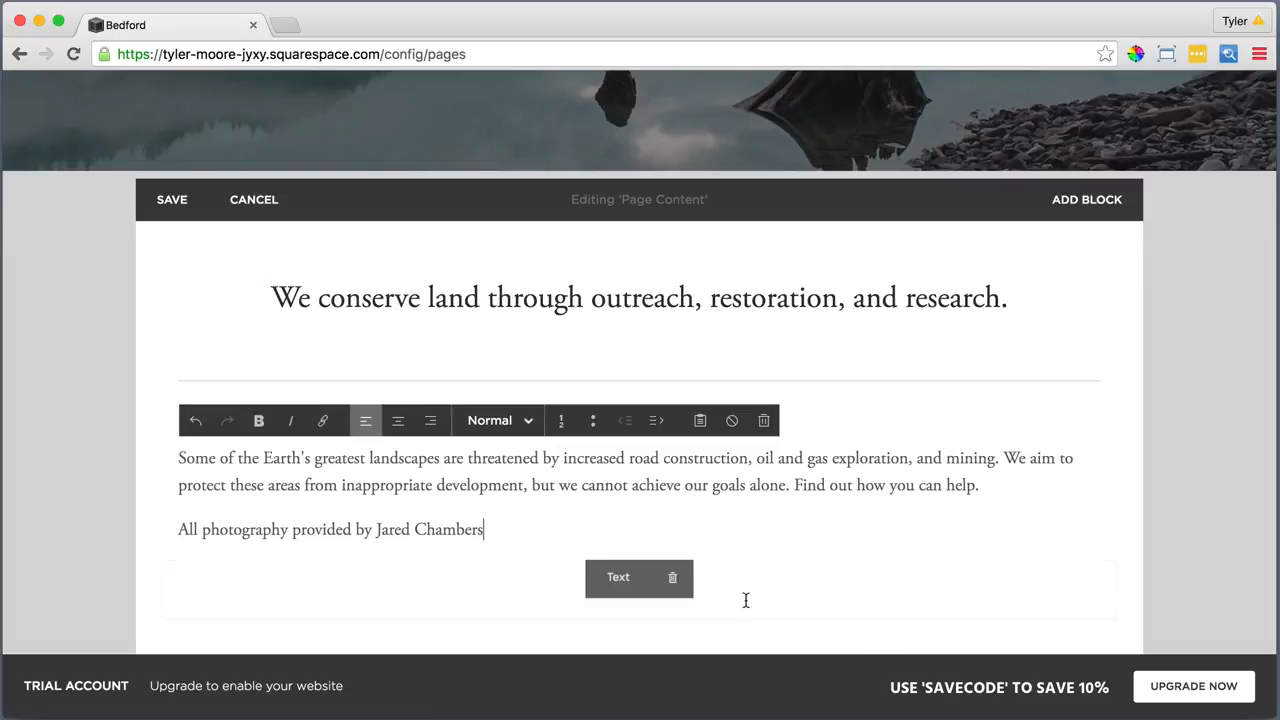
left_click_drag(486, 530, 178, 465)
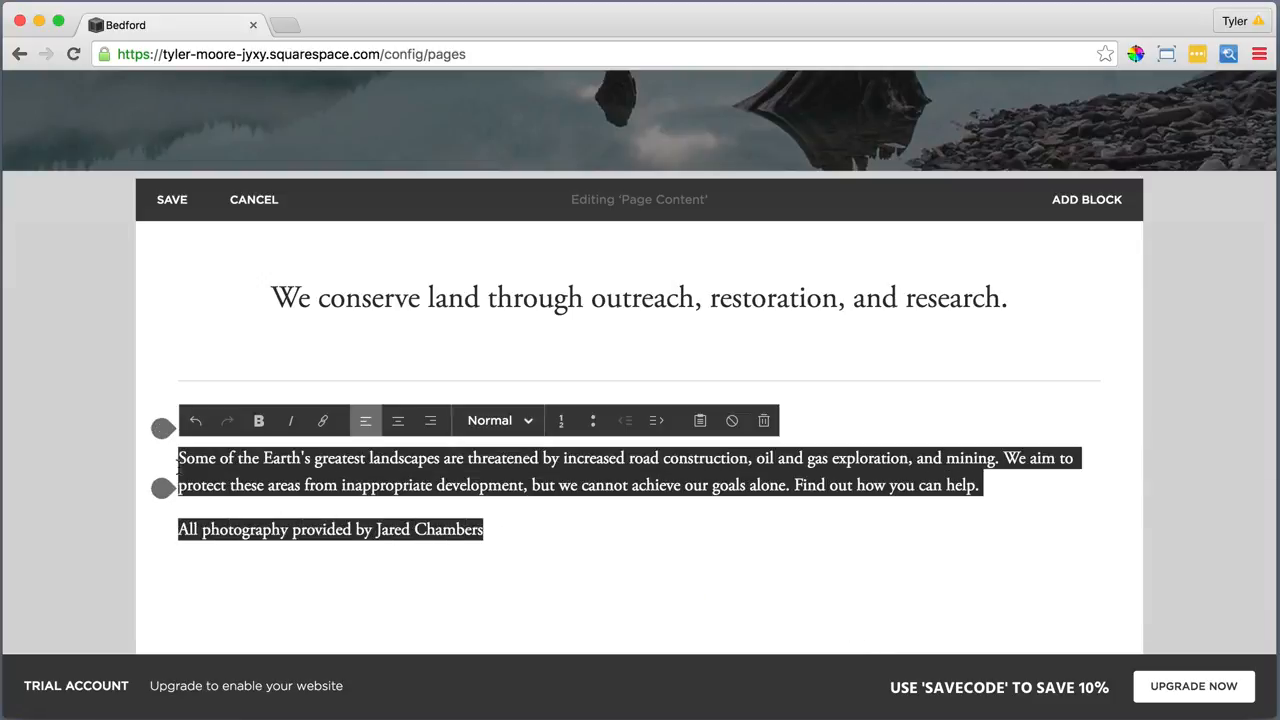
left_click(399, 422)
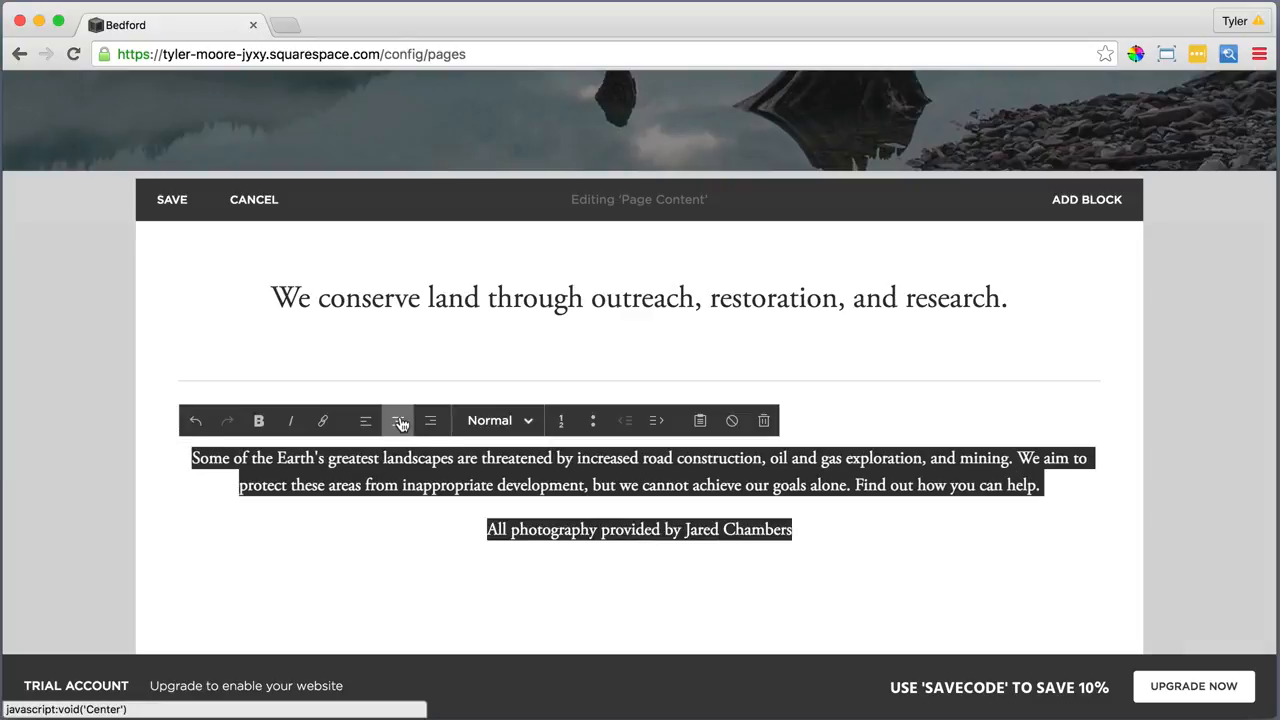
left_click(814, 530)
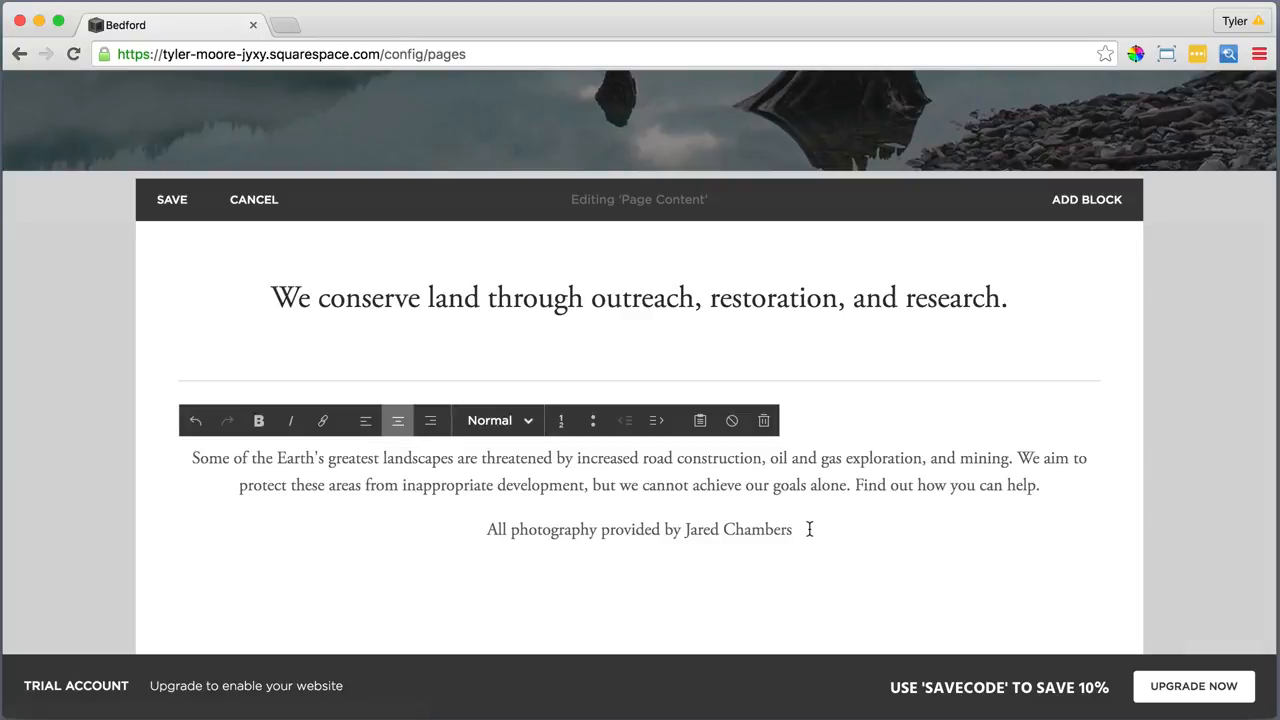
Italicize the photo credit and link the photographer's name to their website
left_click_drag(808, 529, 483, 531)
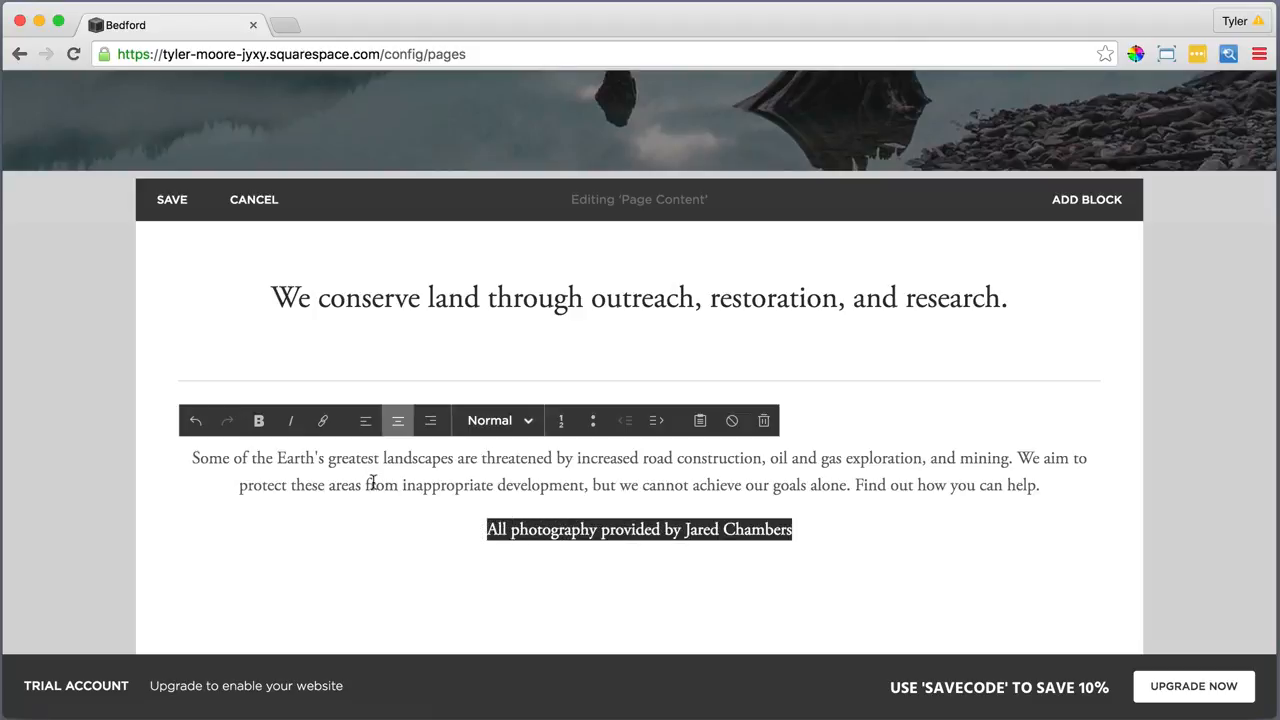
left_click(290, 421)
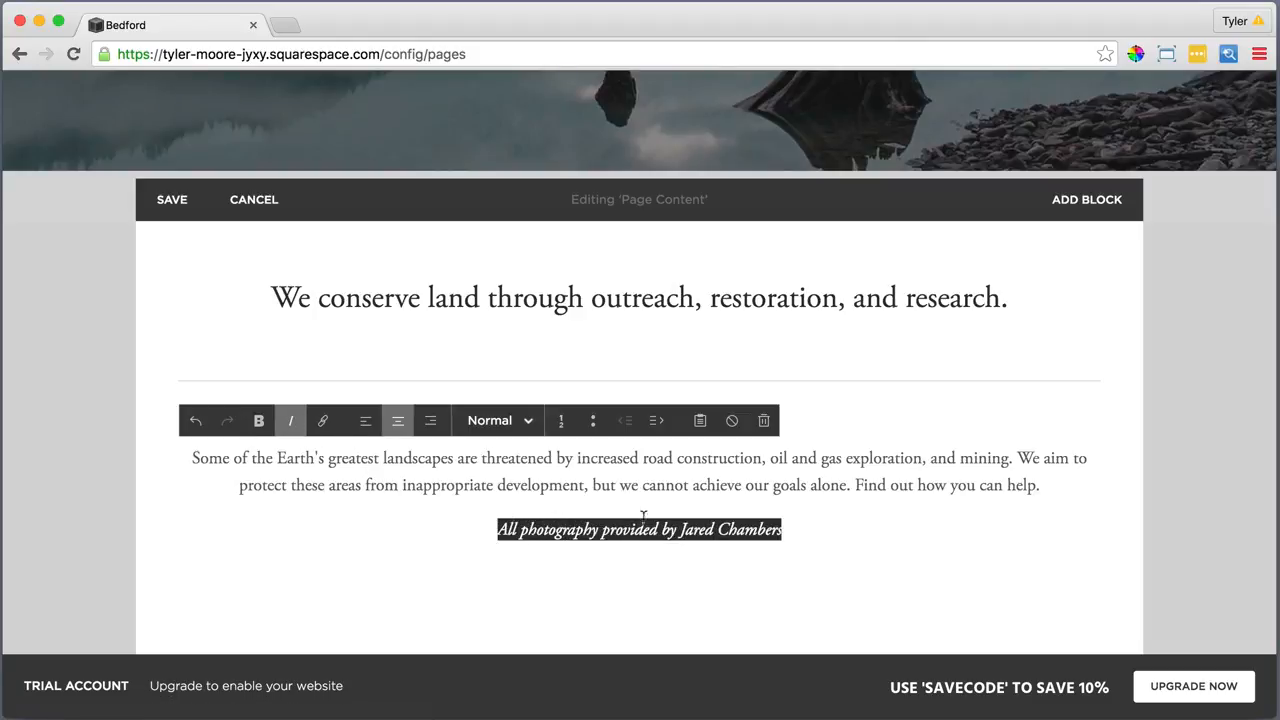
left_click(794, 529)
left_click_drag(794, 529, 680, 530)
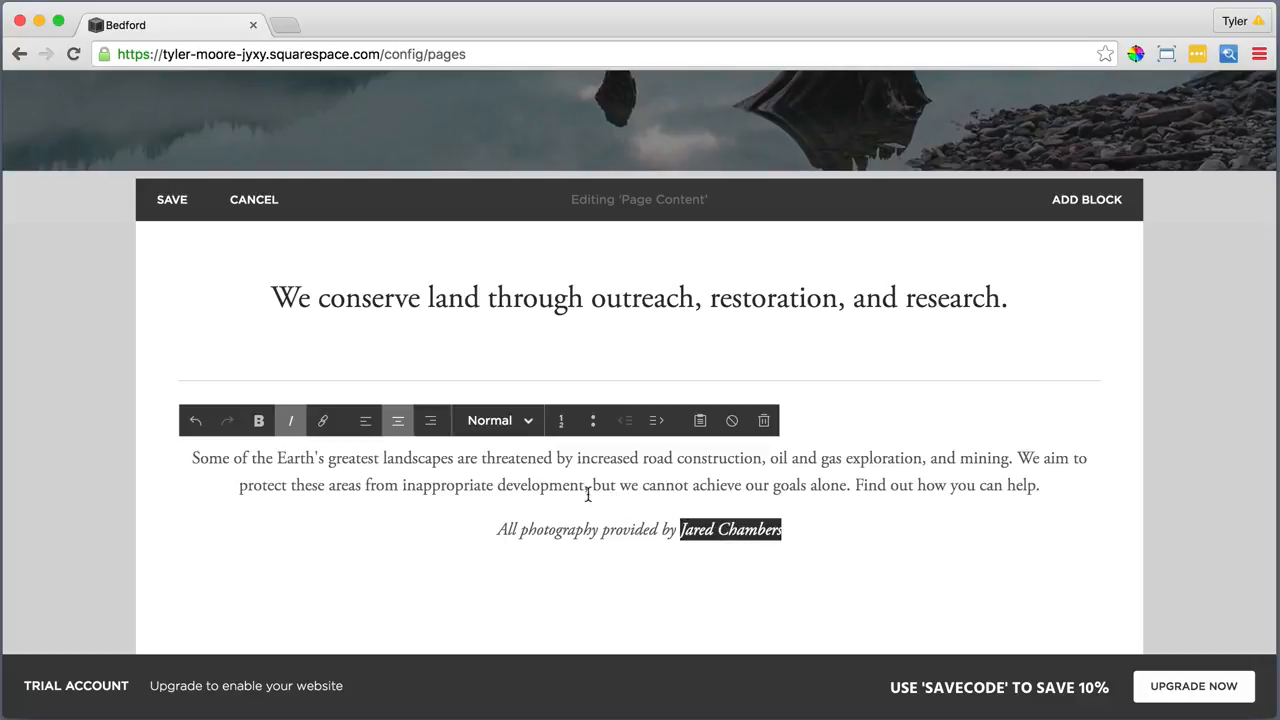
left_click(323, 423)
right_click(760, 446)
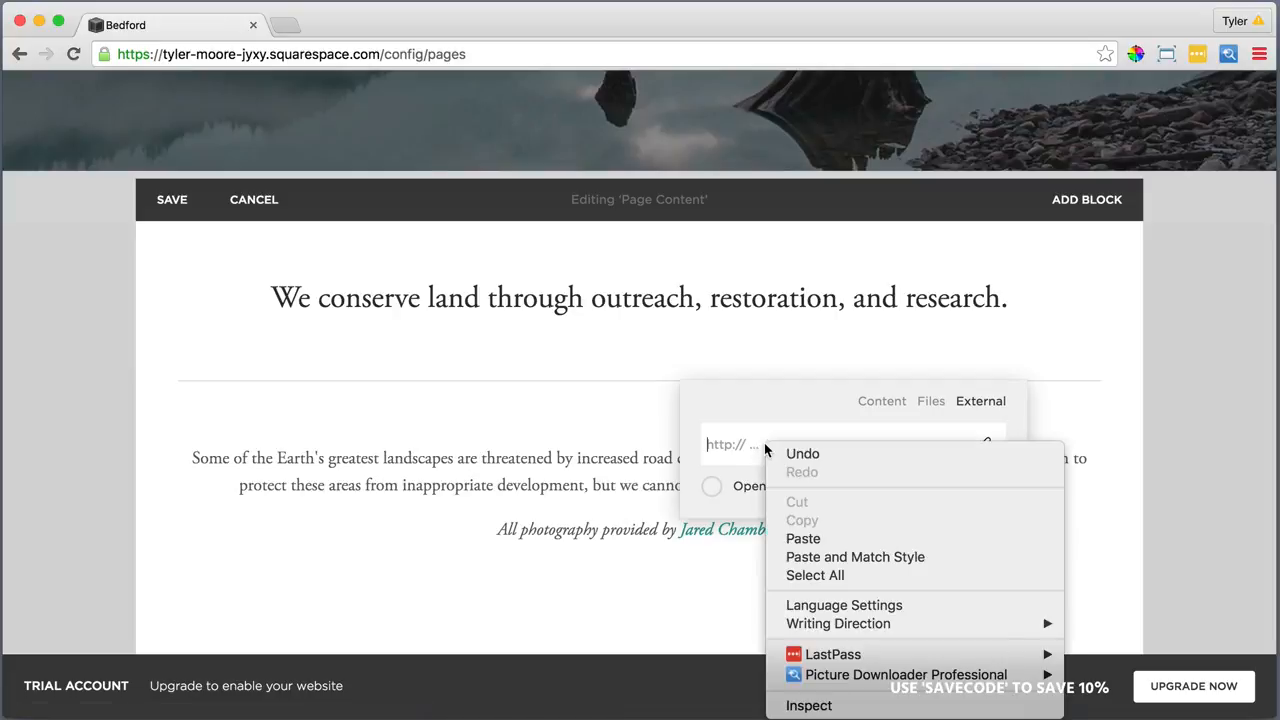
left_click(813, 535)
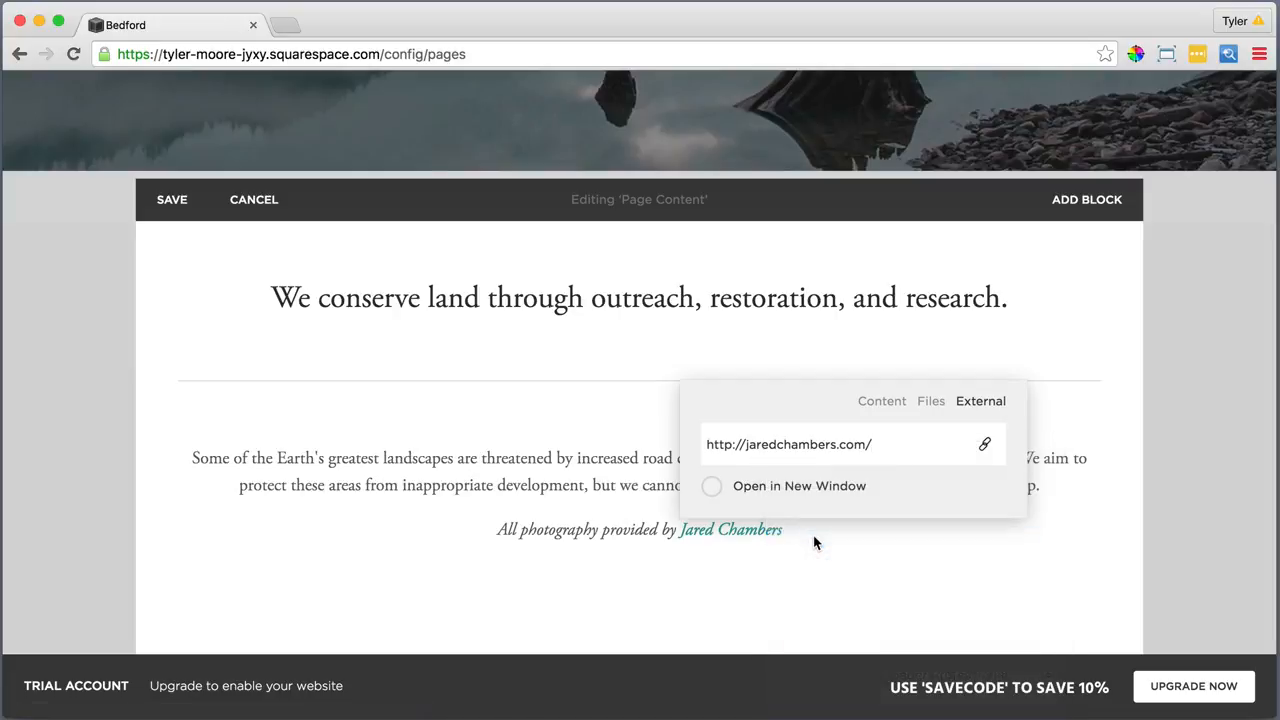
left_click(813, 536)
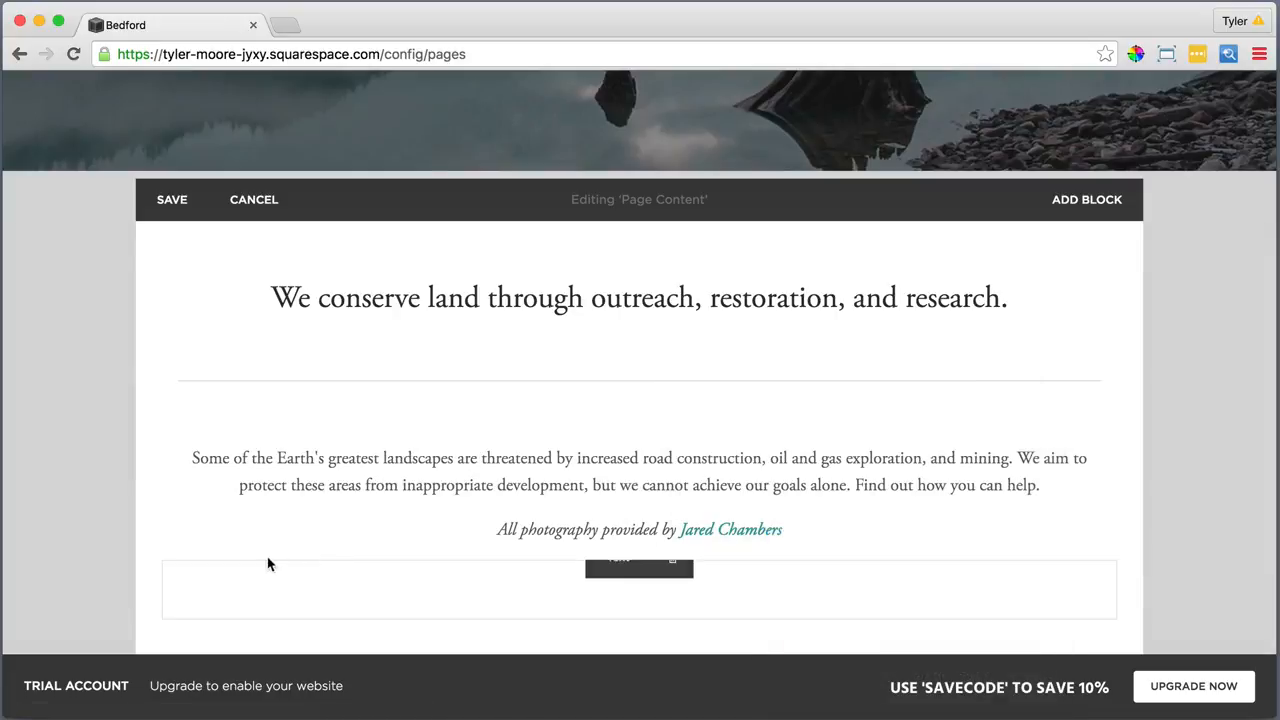
Place a spacer block to the left of the intro paragraph and resize it
left_click(160, 562)
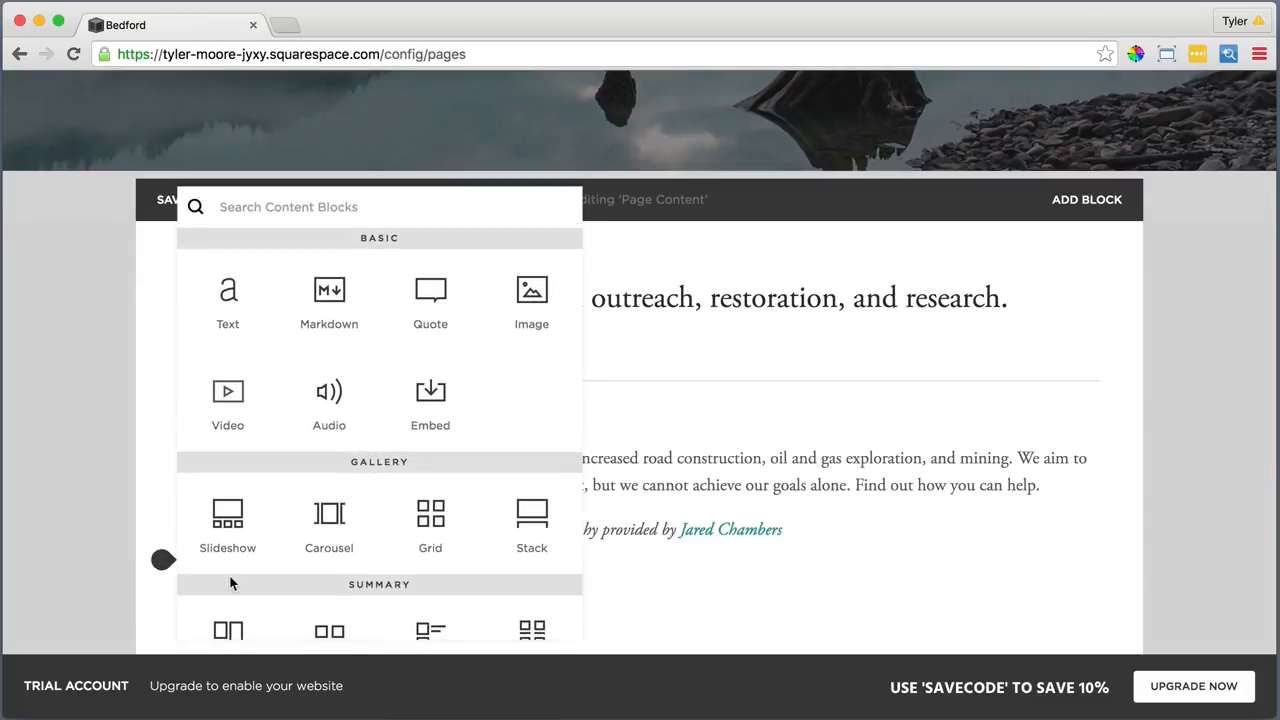
scroll(230, 584, "down", 4)
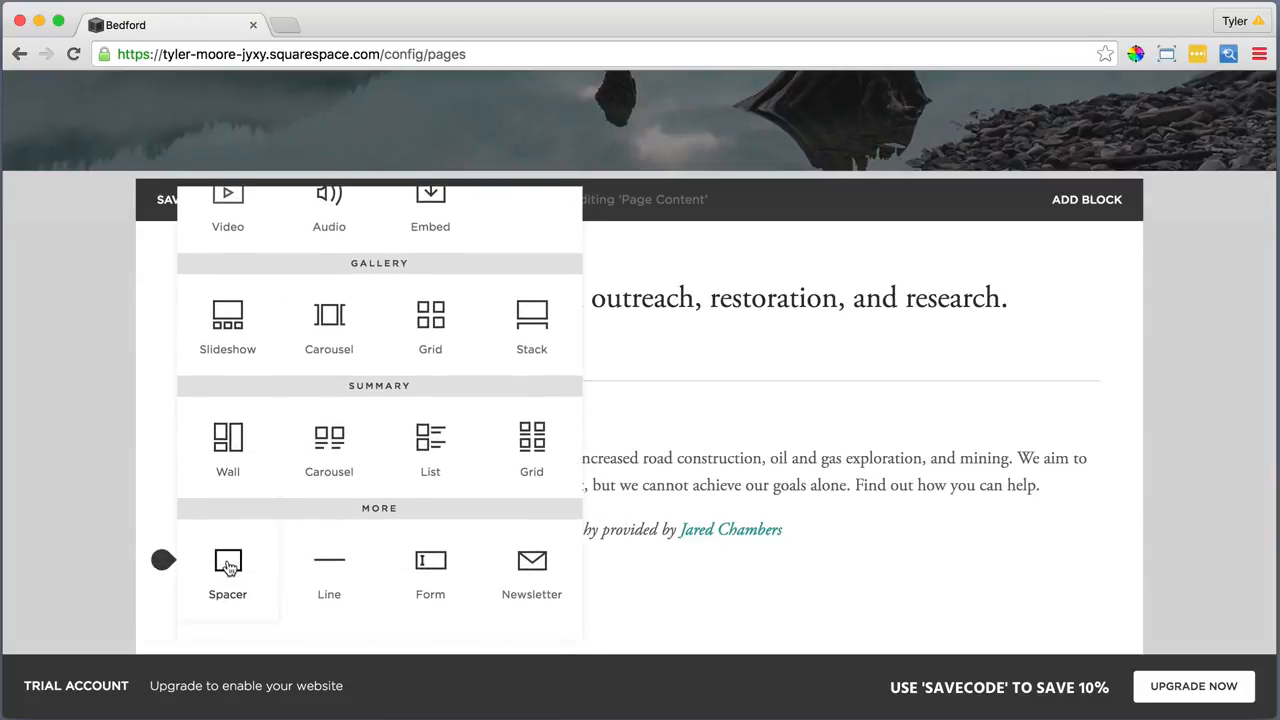
left_click(228, 567)
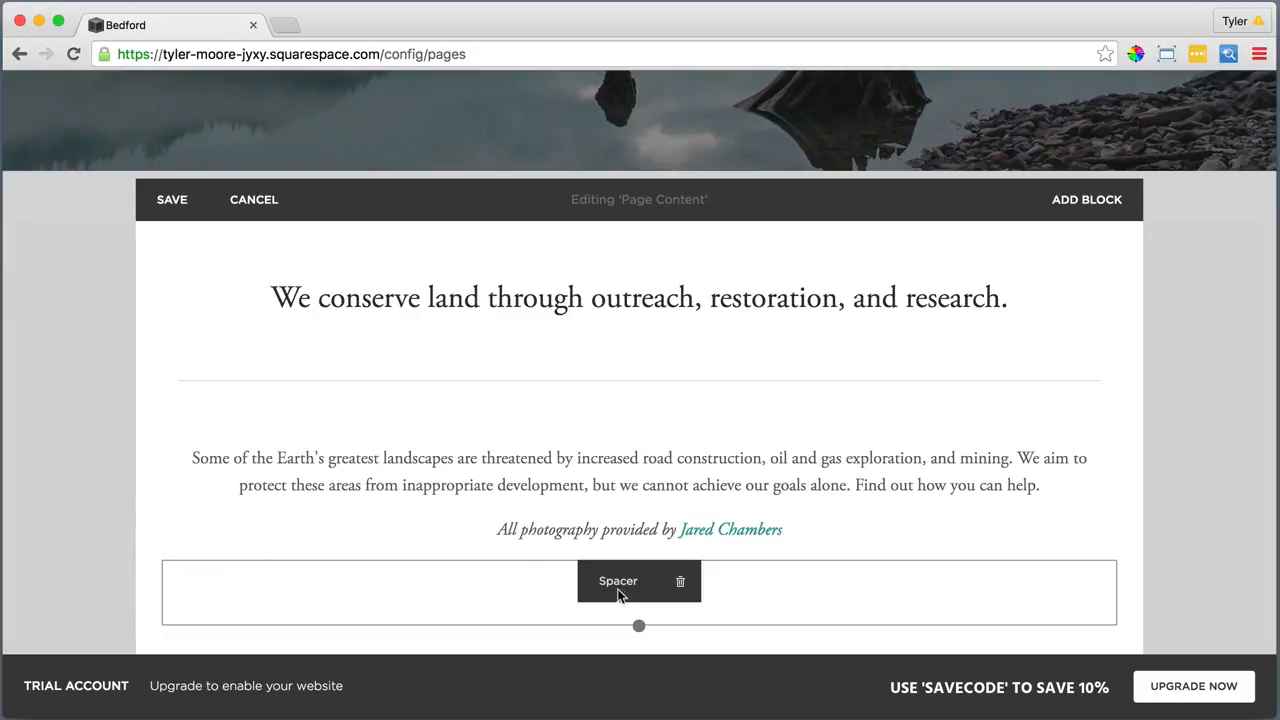
left_click_drag(618, 595, 207, 457)
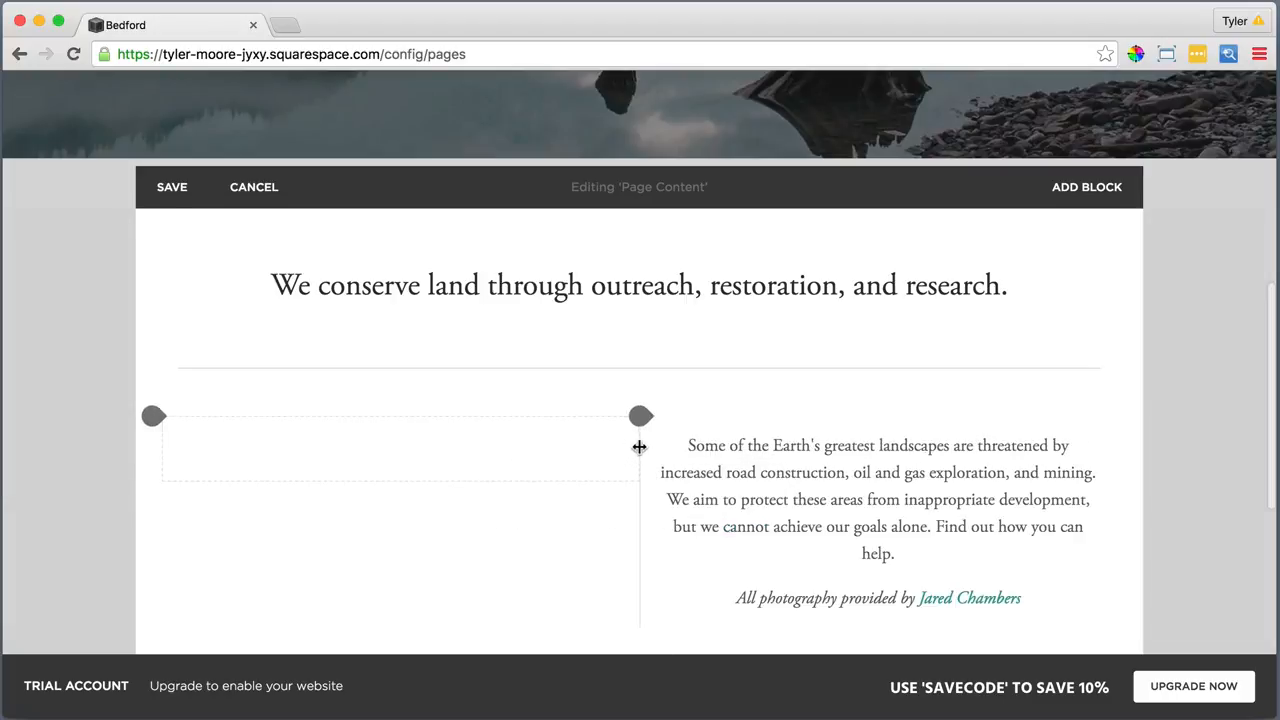
left_click_drag(639, 447, 343, 455)
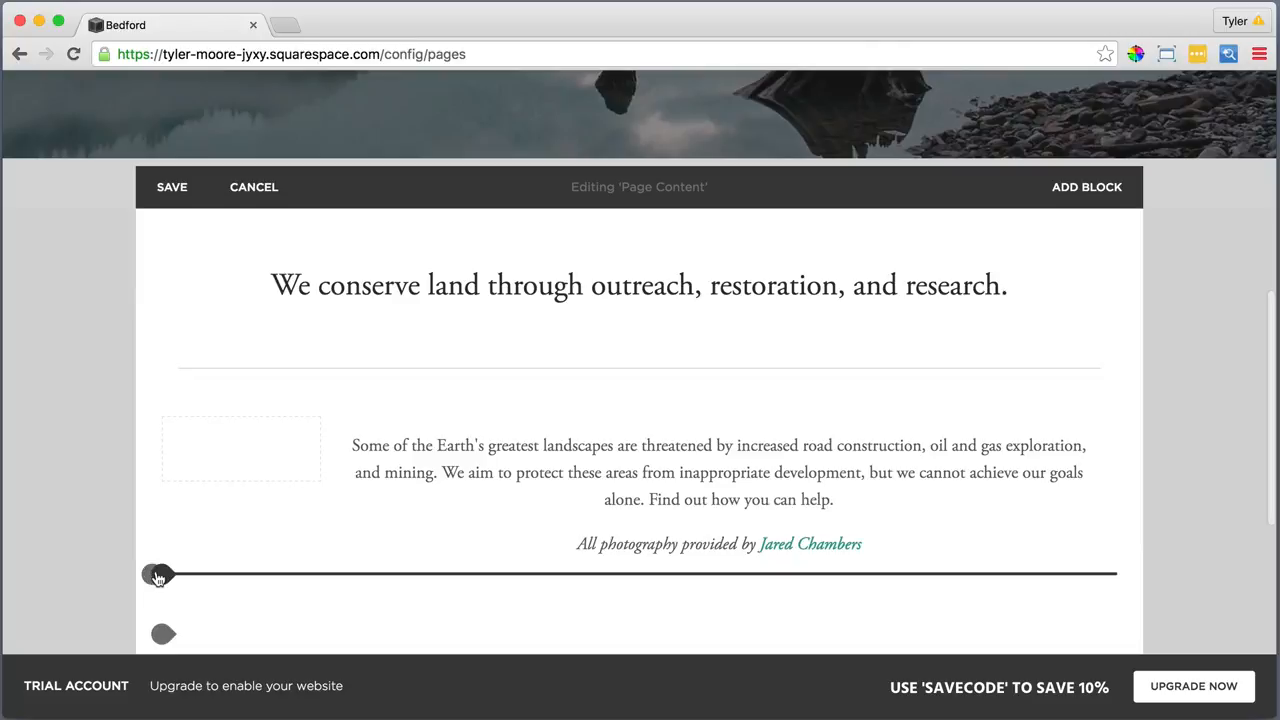
Add a right-hand spacer, adjust column widths, and widen and shorten the left spacer
left_click(157, 578)
scroll(180, 574, "down", 4)
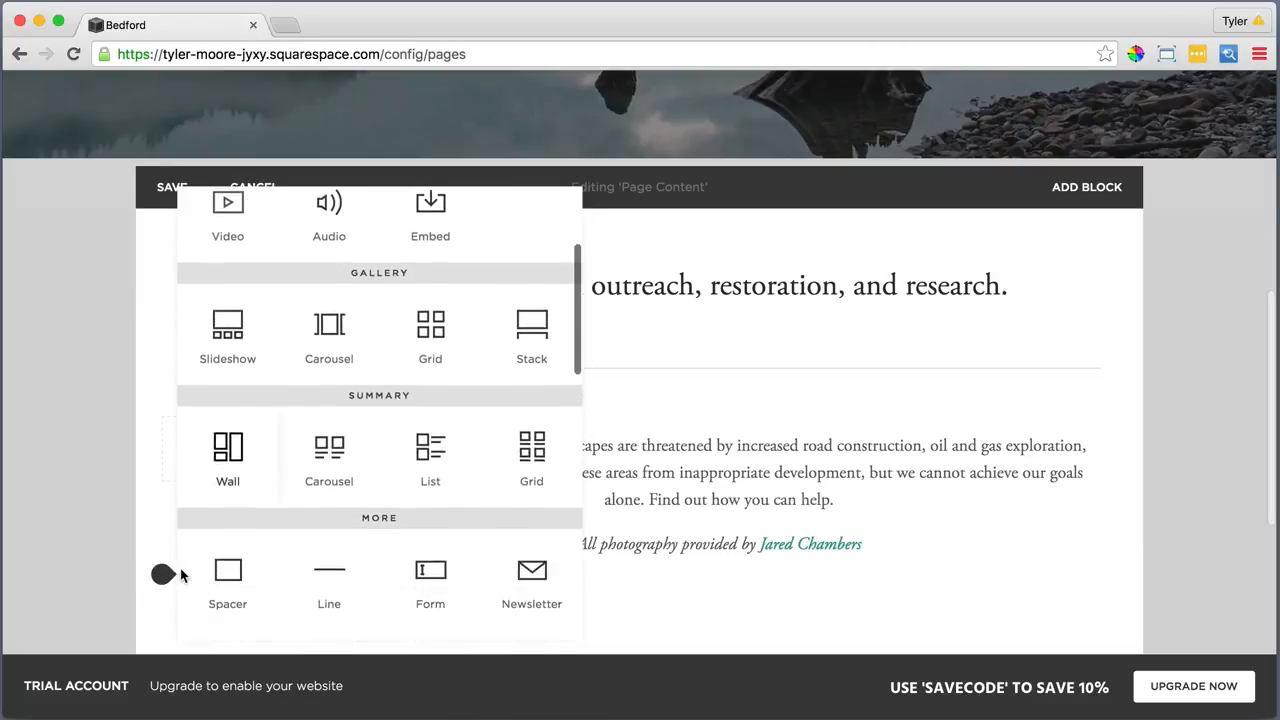
left_click(228, 566)
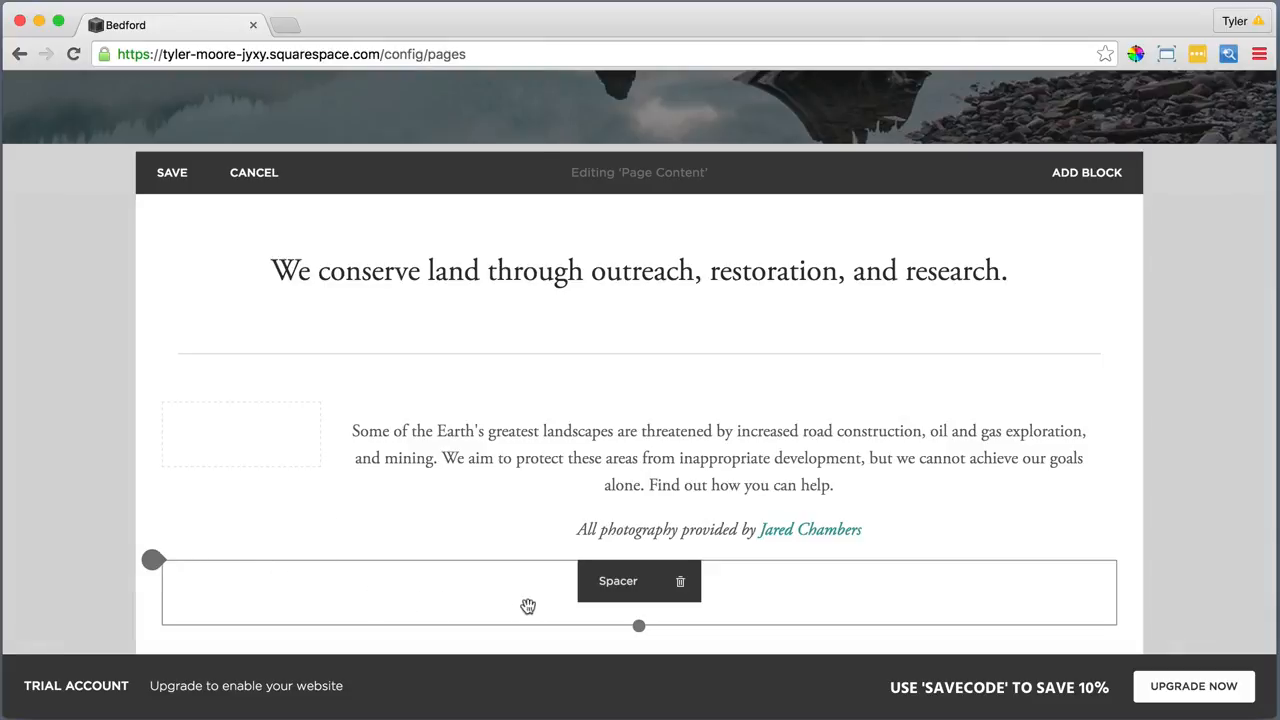
left_click_drag(614, 580, 1094, 394)
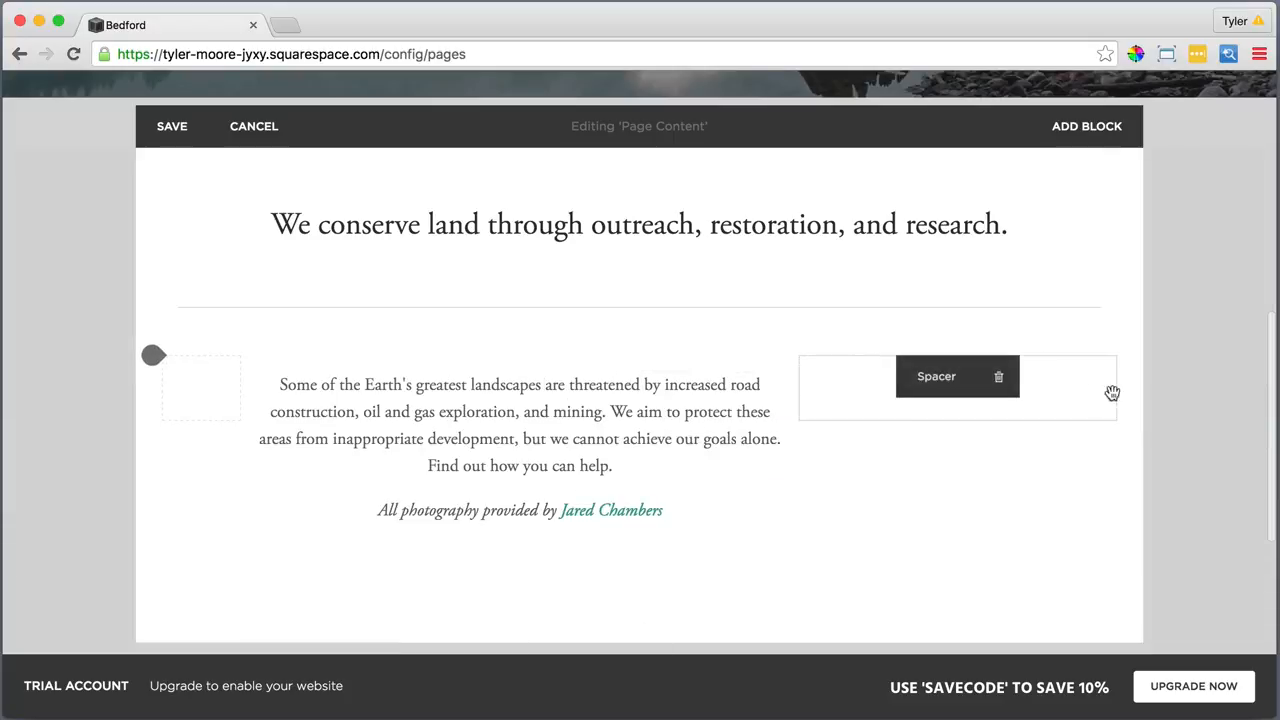
mouse_move(914, 385)
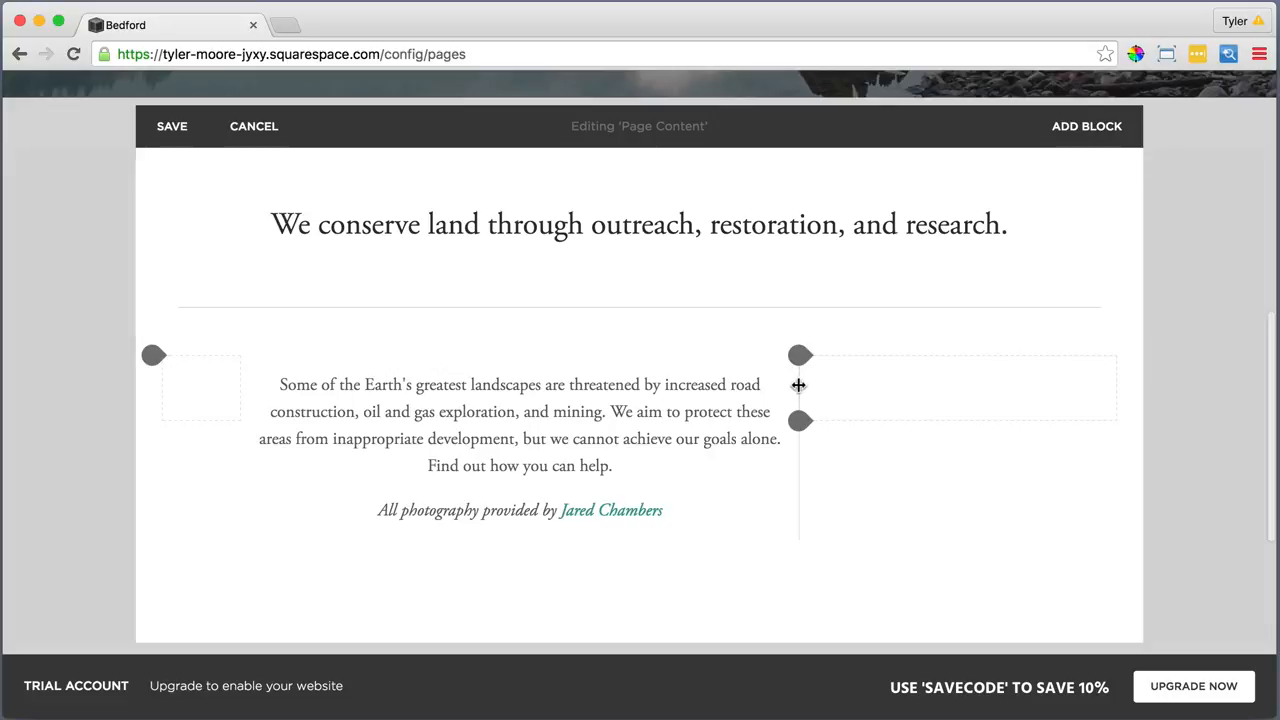
left_click_drag(800, 383, 956, 393)
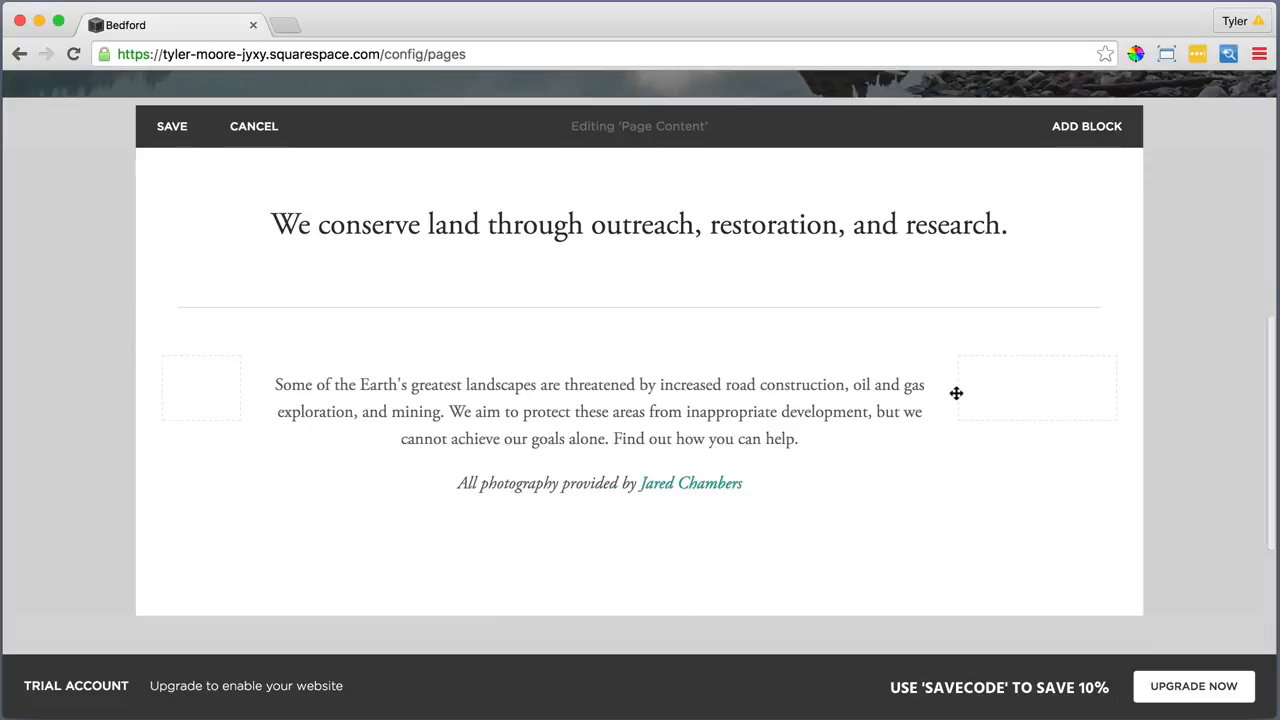
left_click_drag(956, 393, 997, 396)
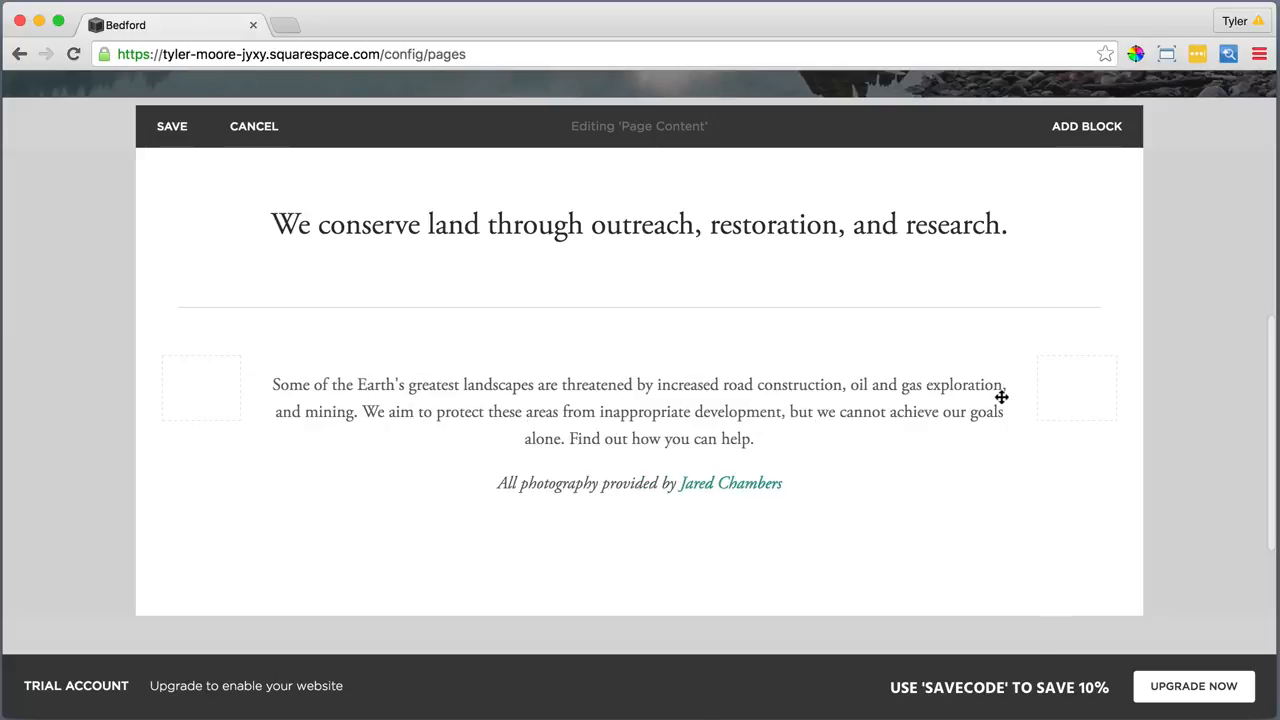
left_click_drag(1001, 397, 986, 397)
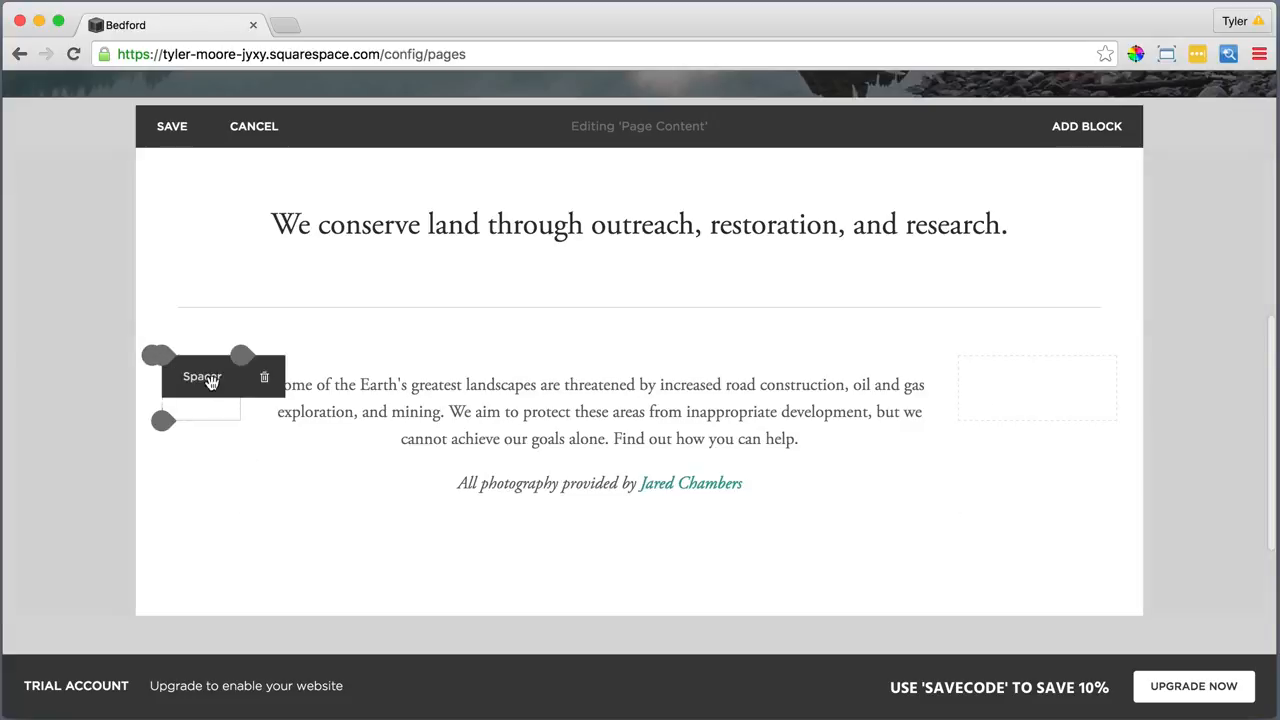
left_click_drag(248, 394, 289, 395)
left_click_drag(240, 445, 240, 425)
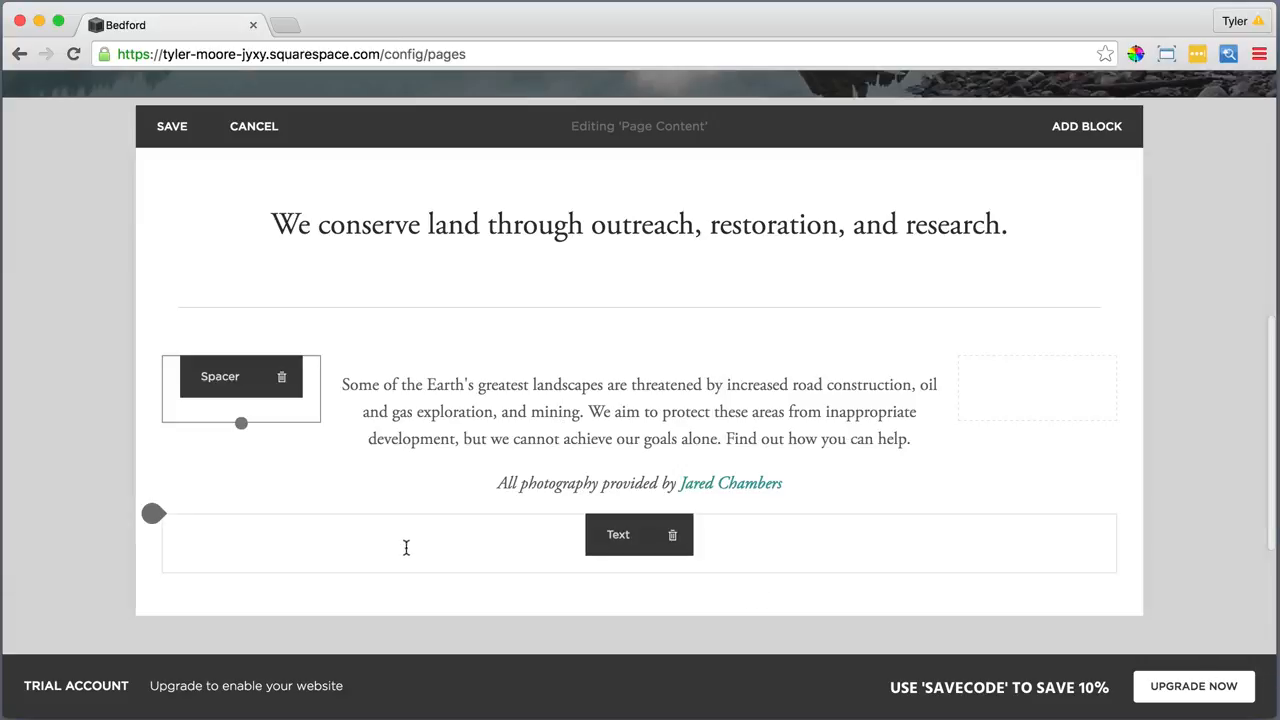
Insert a Spacer block below the photography credit line
left_click(157, 518)
scroll(220, 533, "down", 3)
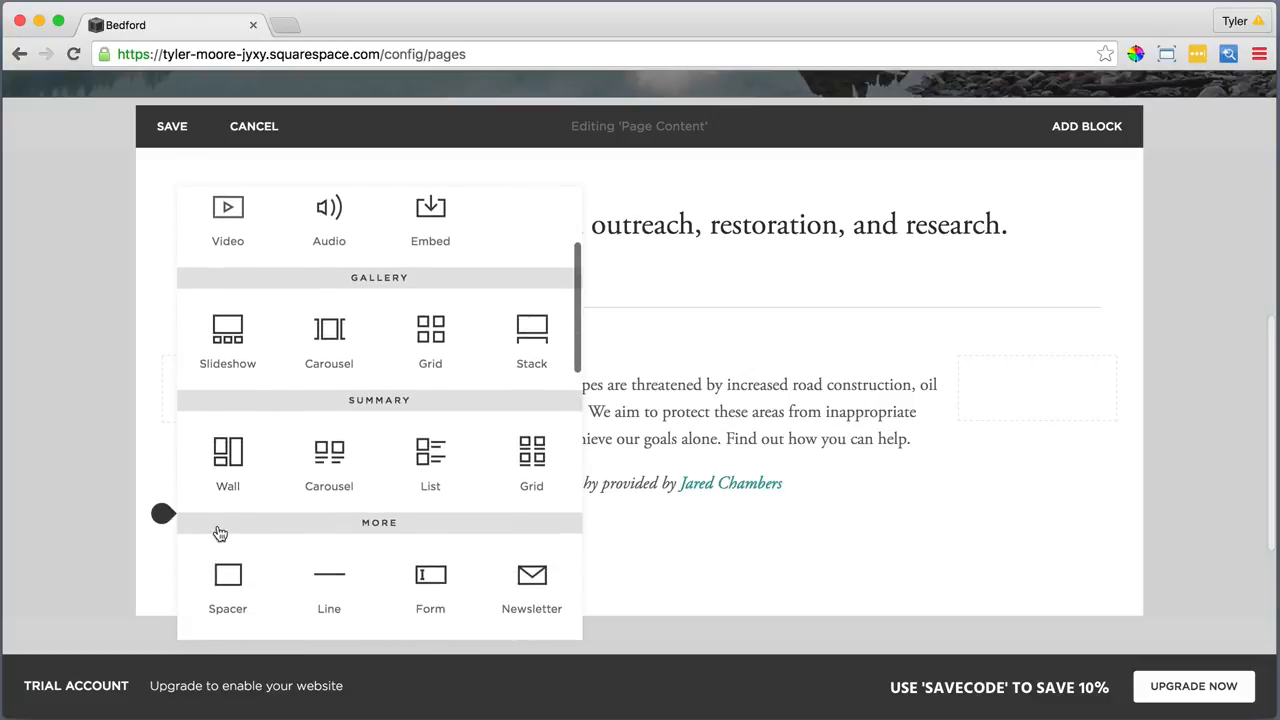
left_click(220, 533)
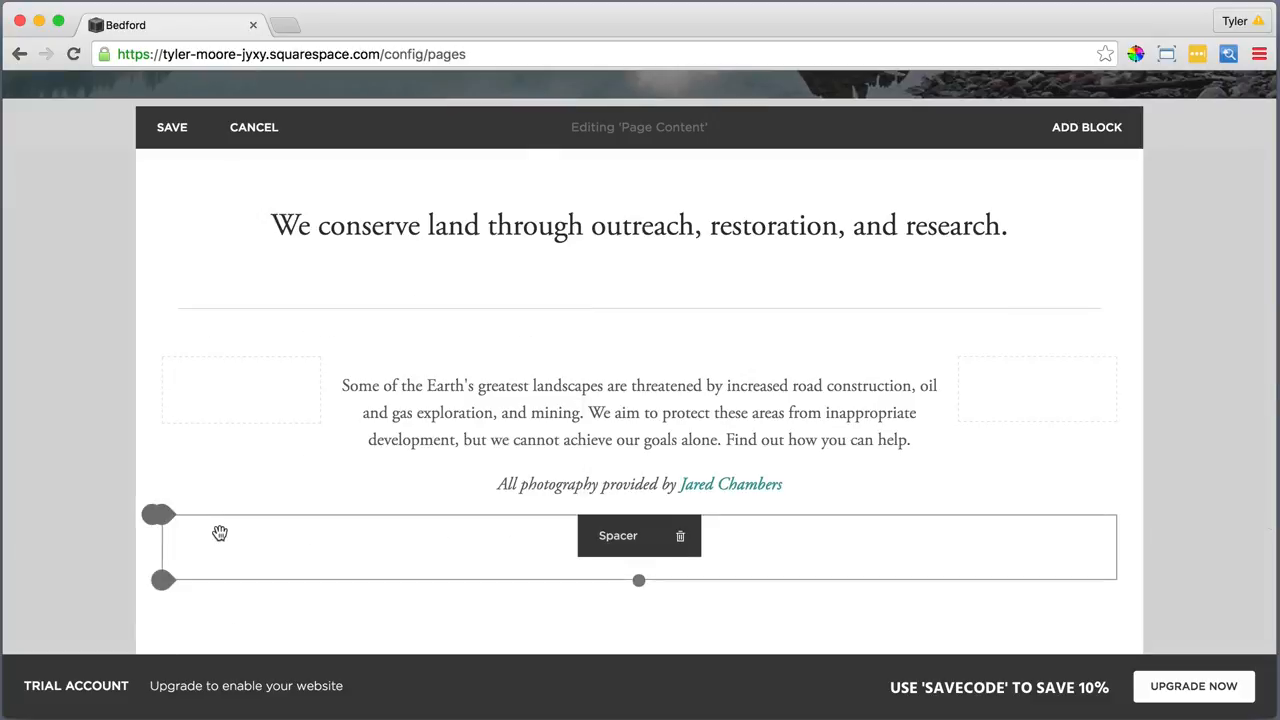
Add an Image block below the spacer showing the uploaded First Image.jpeg bridge photo
left_click(164, 582)
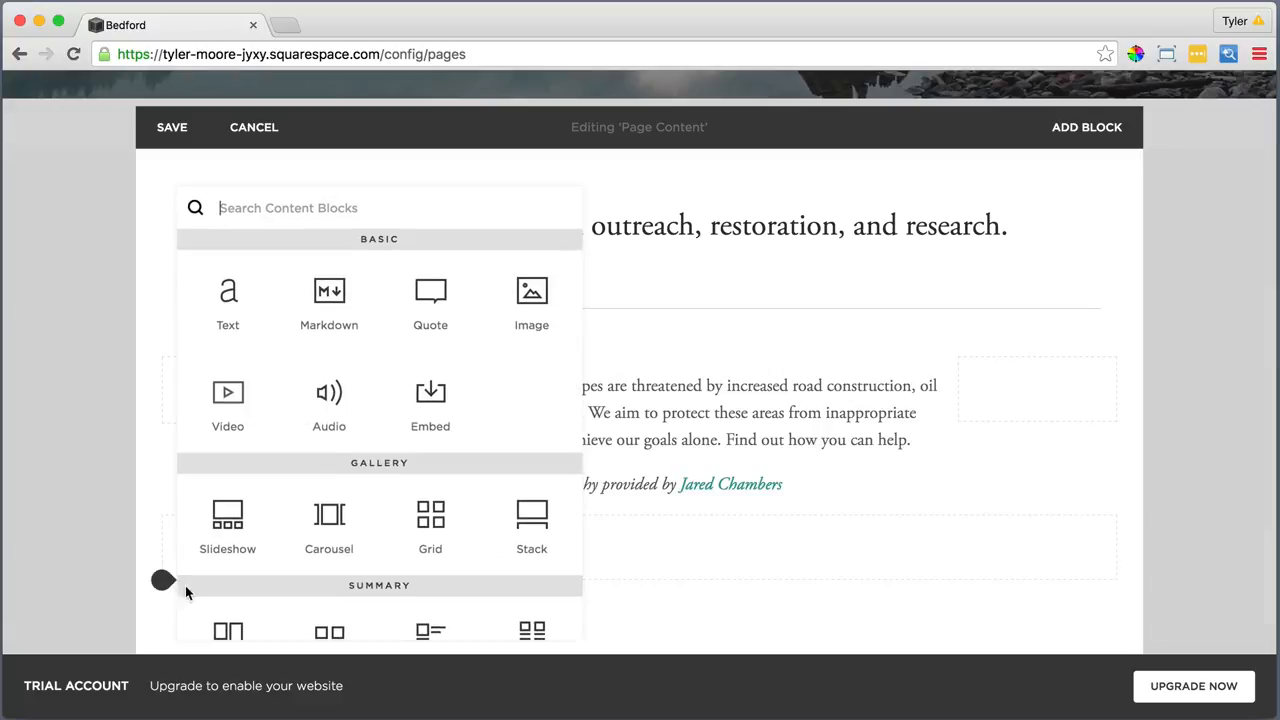
left_click(534, 285)
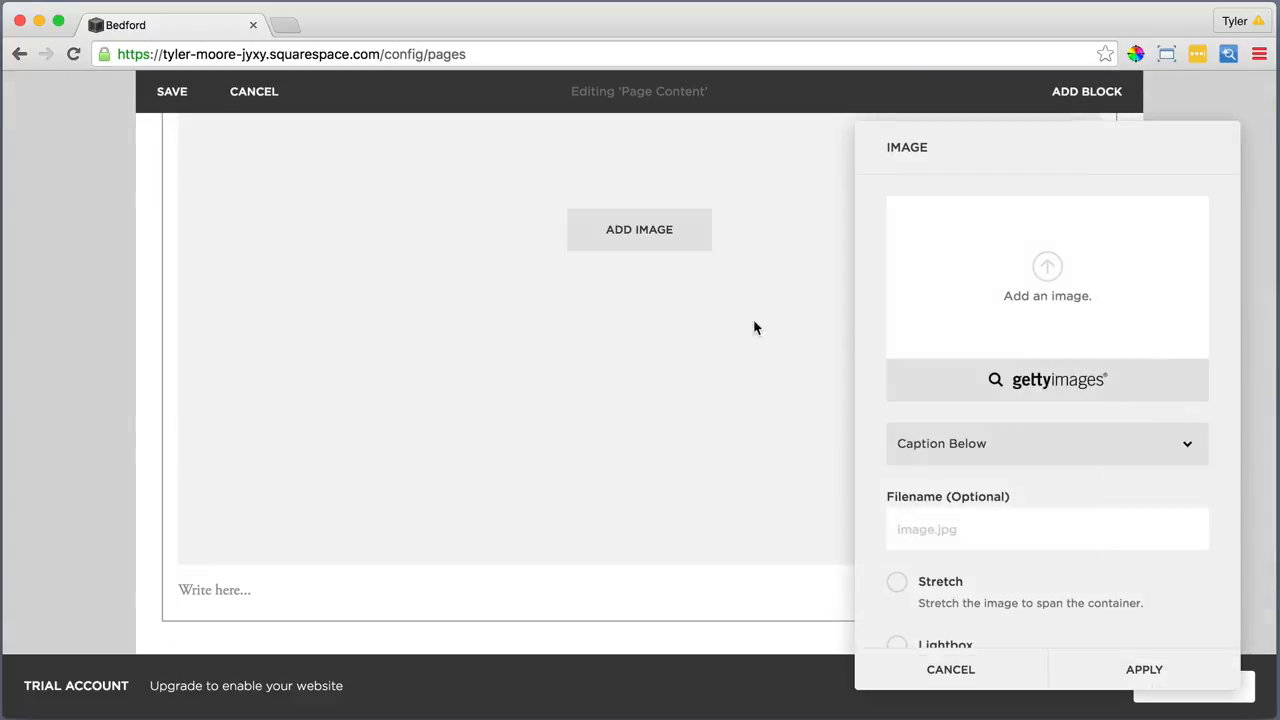
left_click(1050, 266)
left_click(548, 141)
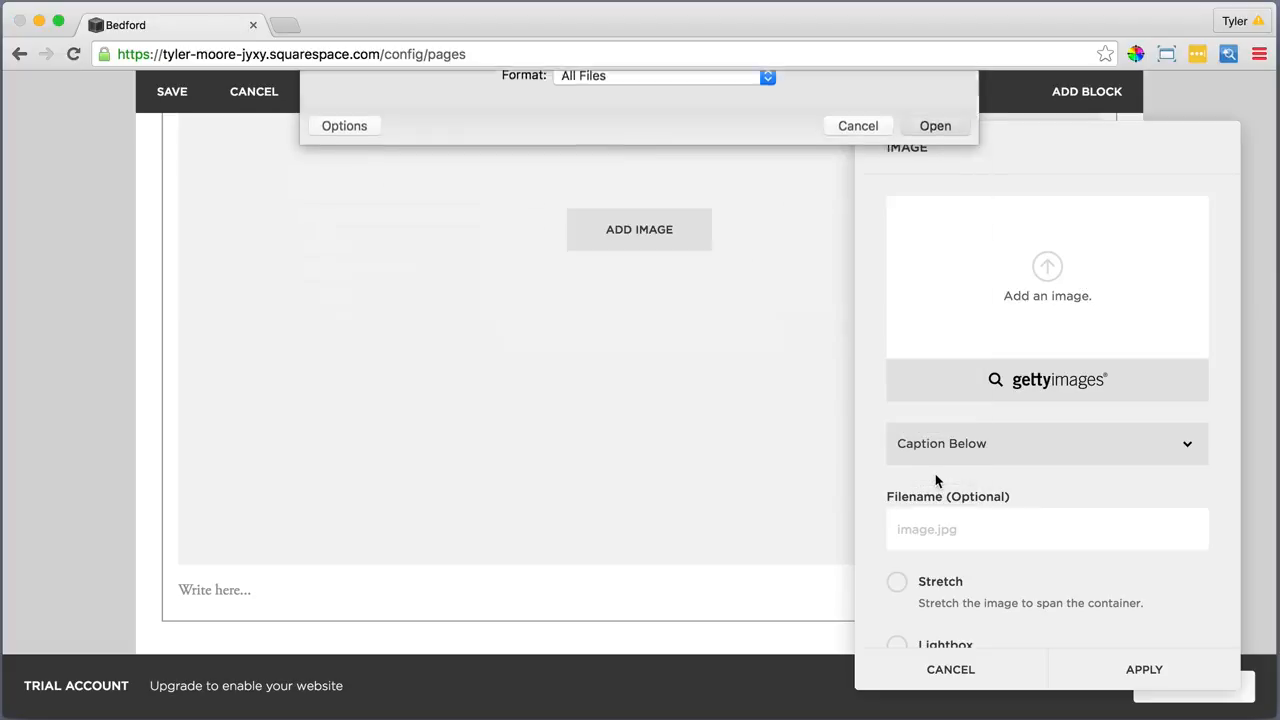
left_click(935, 475)
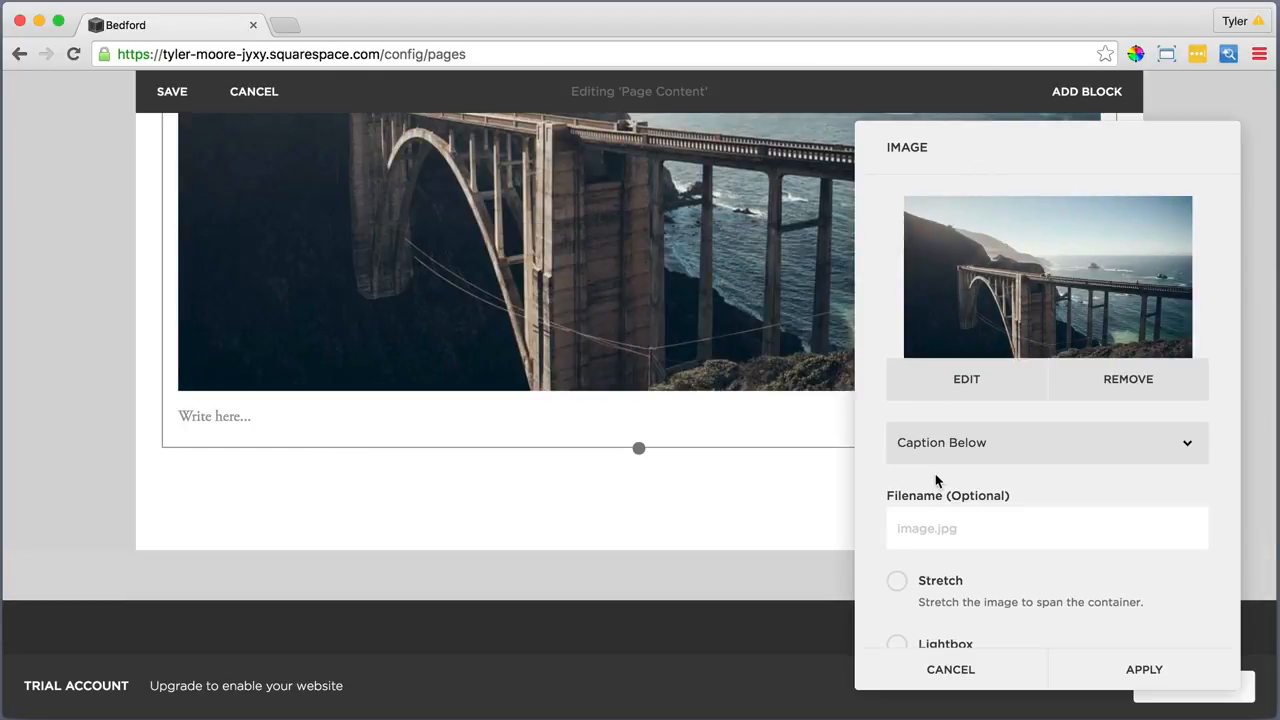
scroll(940, 485, "down", 4)
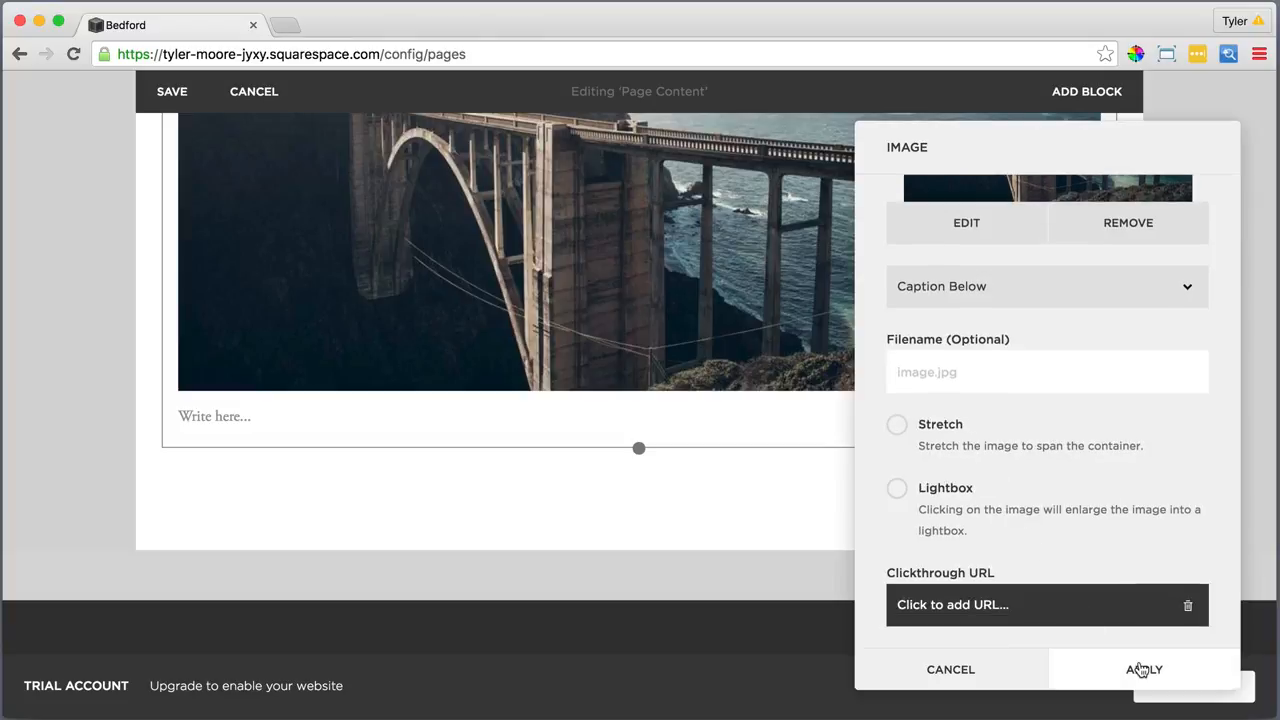
left_click(1142, 670)
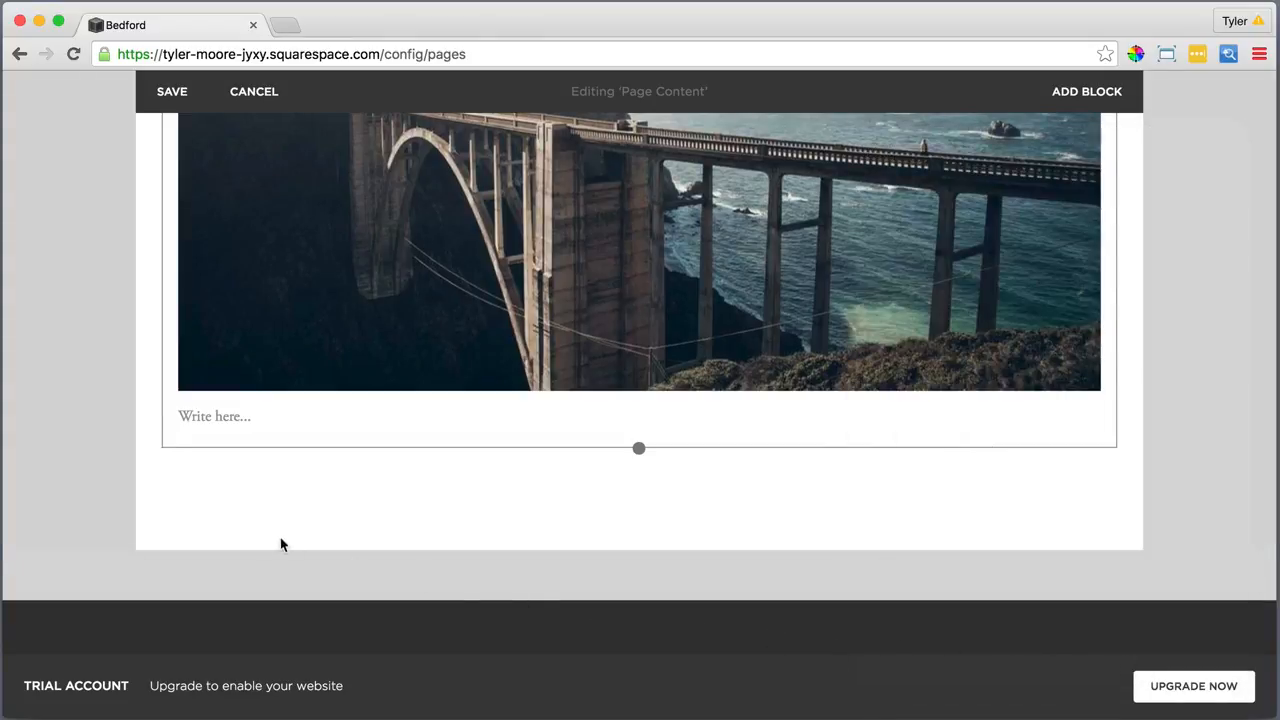
Add a second Image block below the bridge photo with the uploaded Second Image.jpg waterfall
mouse_move(197, 500)
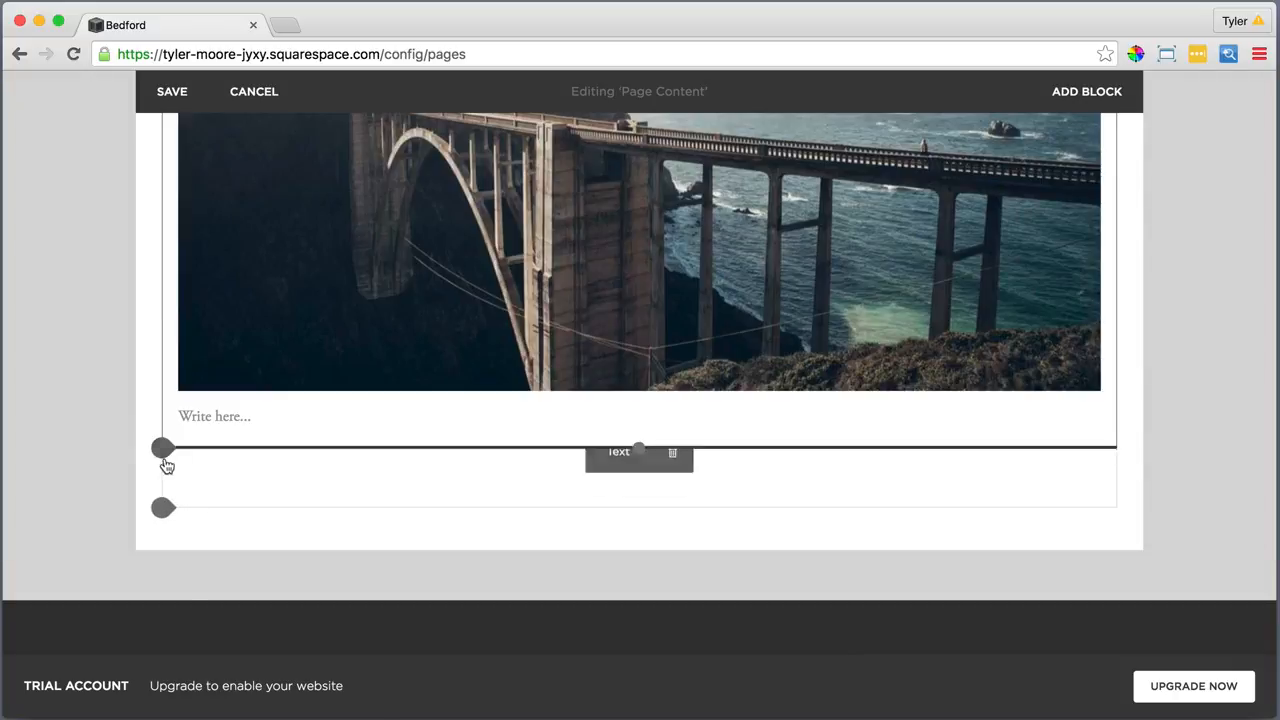
left_click(165, 460)
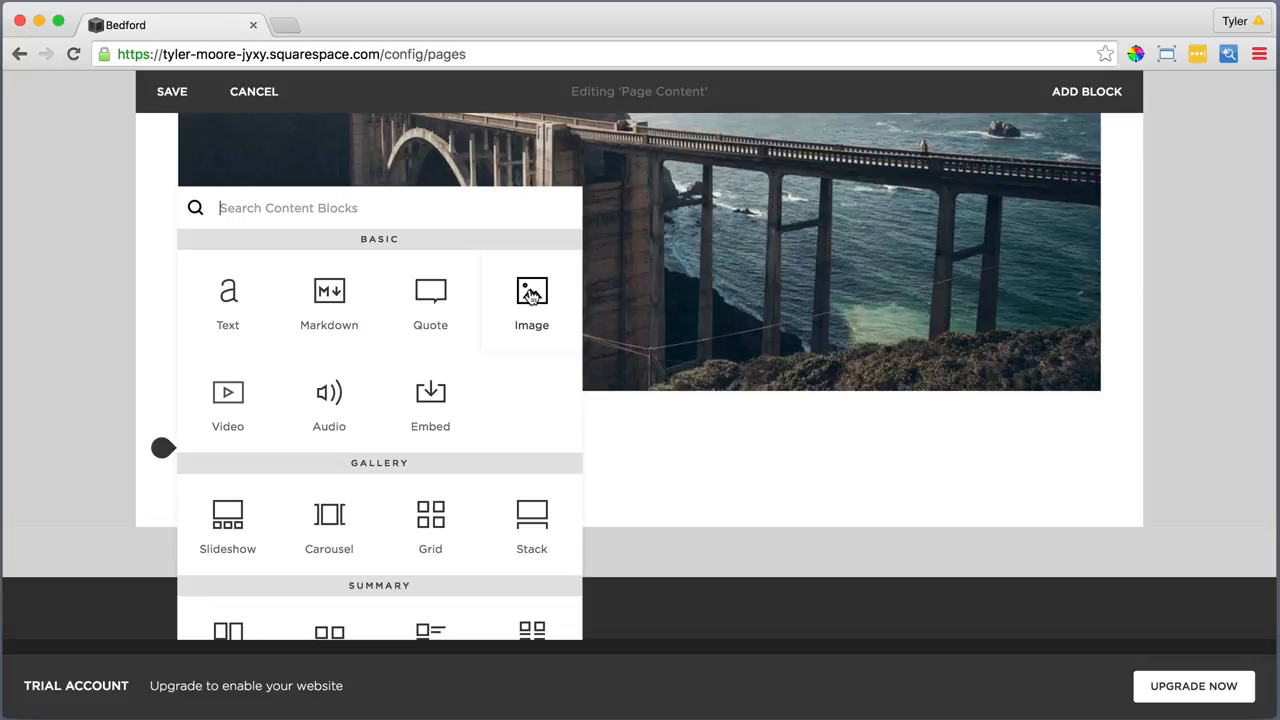
left_click(531, 293)
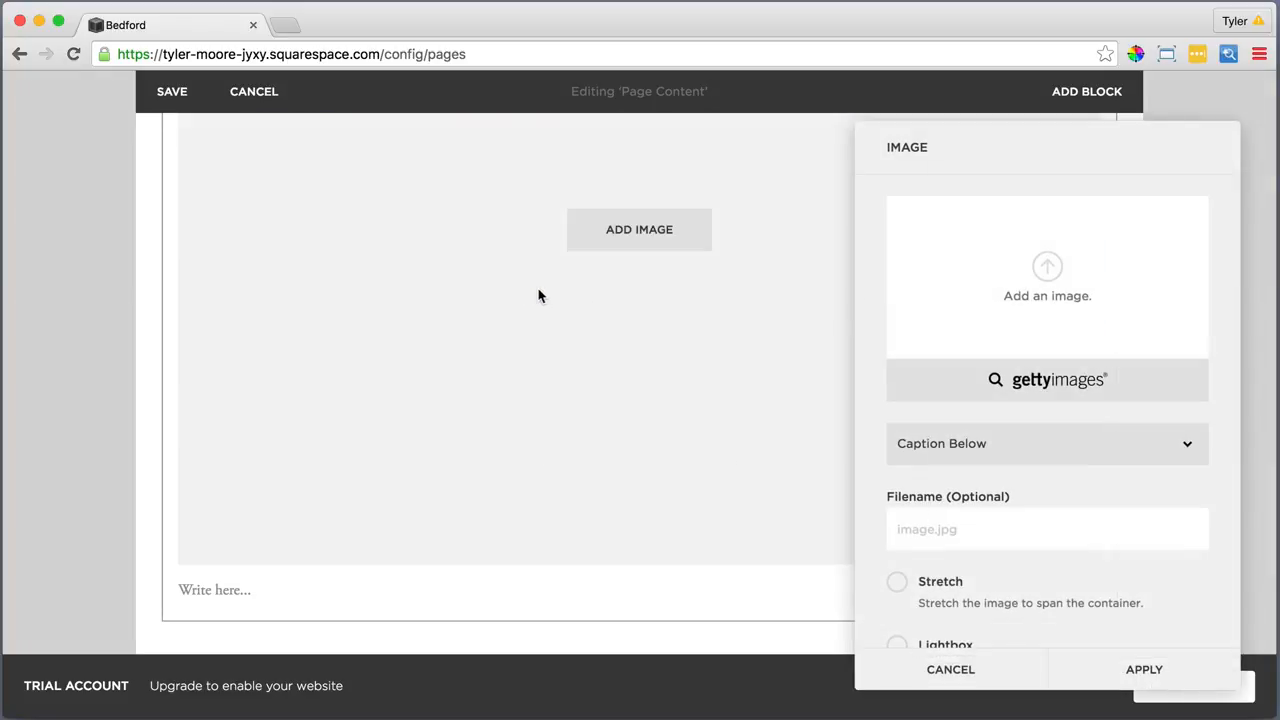
left_click(1047, 266)
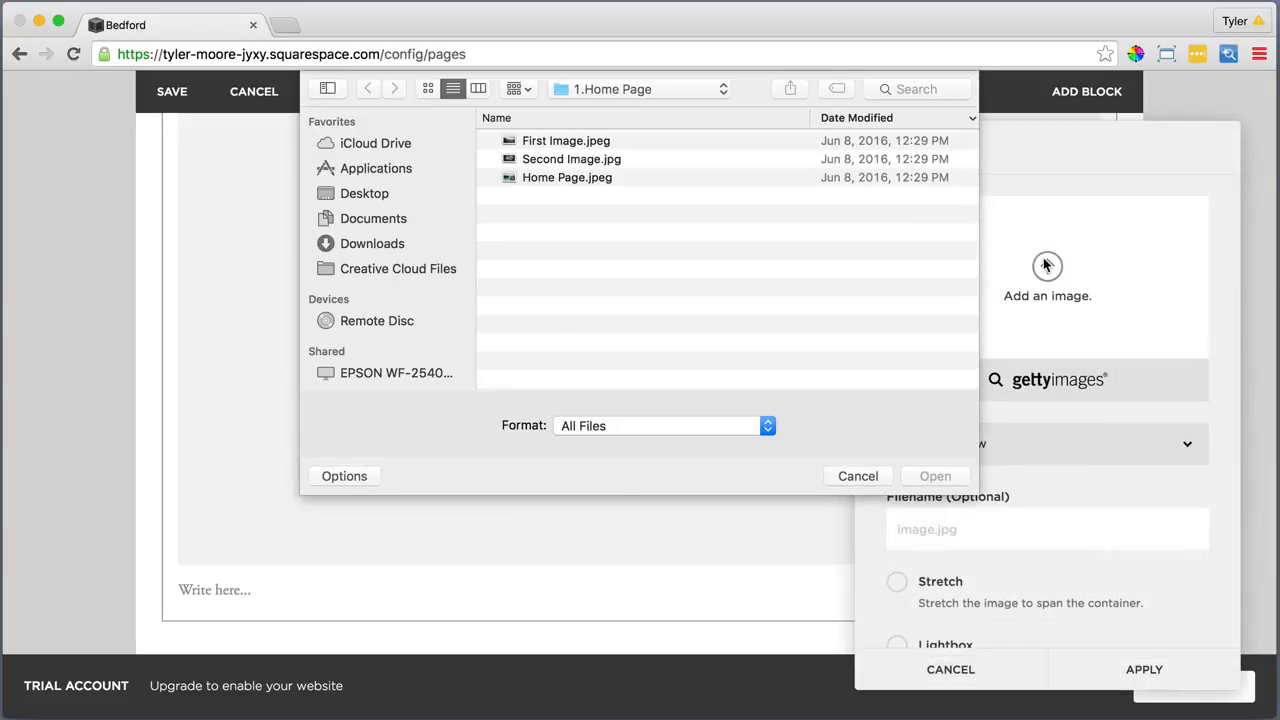
left_click(573, 163)
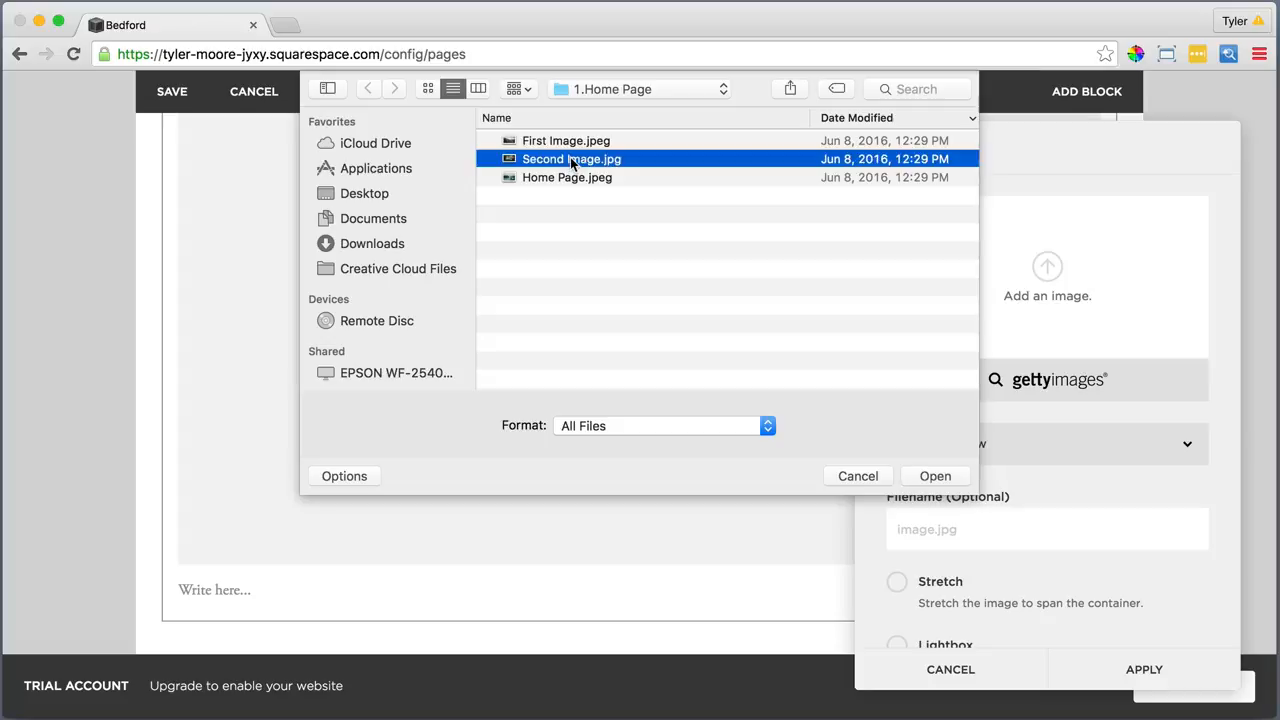
left_click(935, 476)
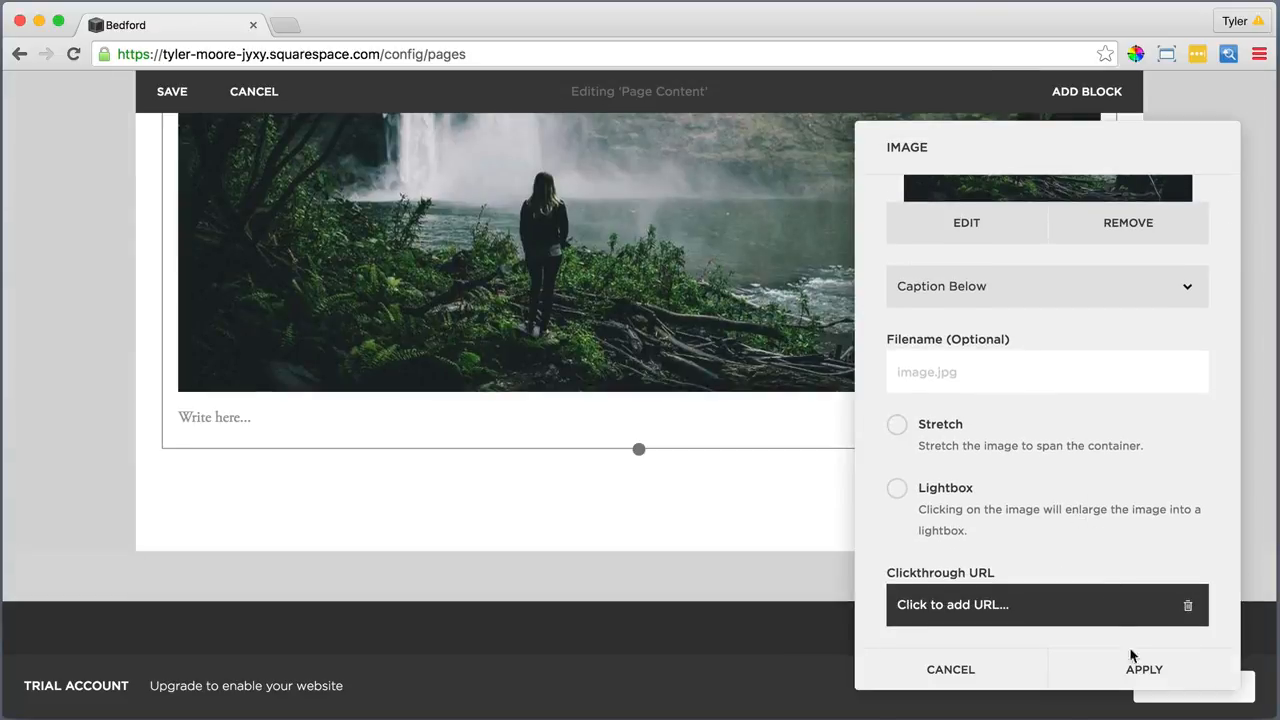
left_click(1140, 667)
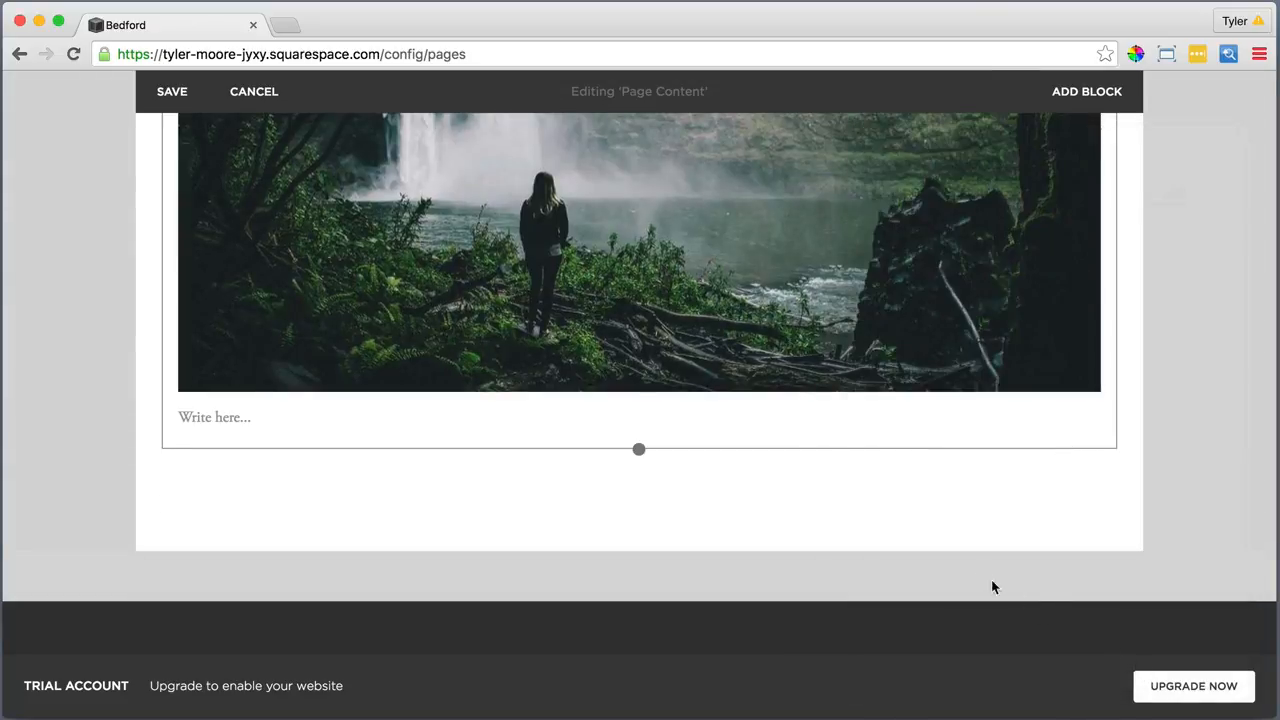
Move the waterfall image block beside the bridge photo so they form two columns
scroll(758, 357, "up", 2)
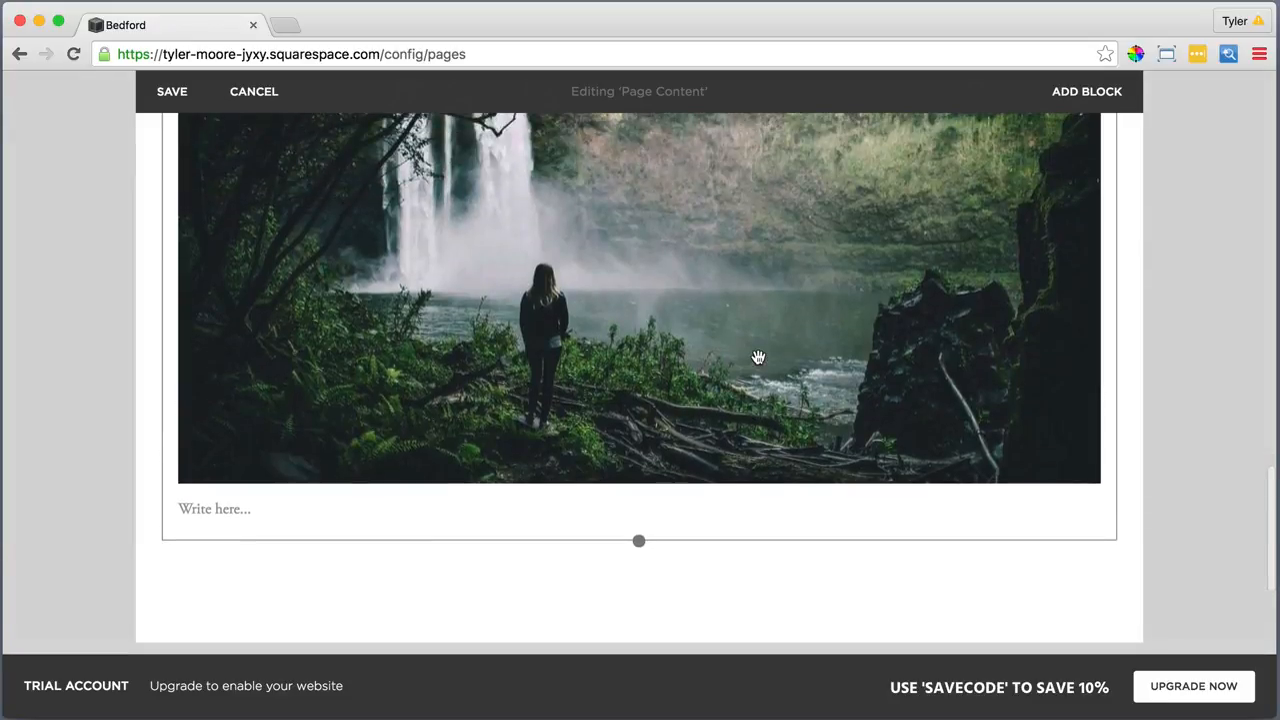
scroll(758, 357, "up", 5)
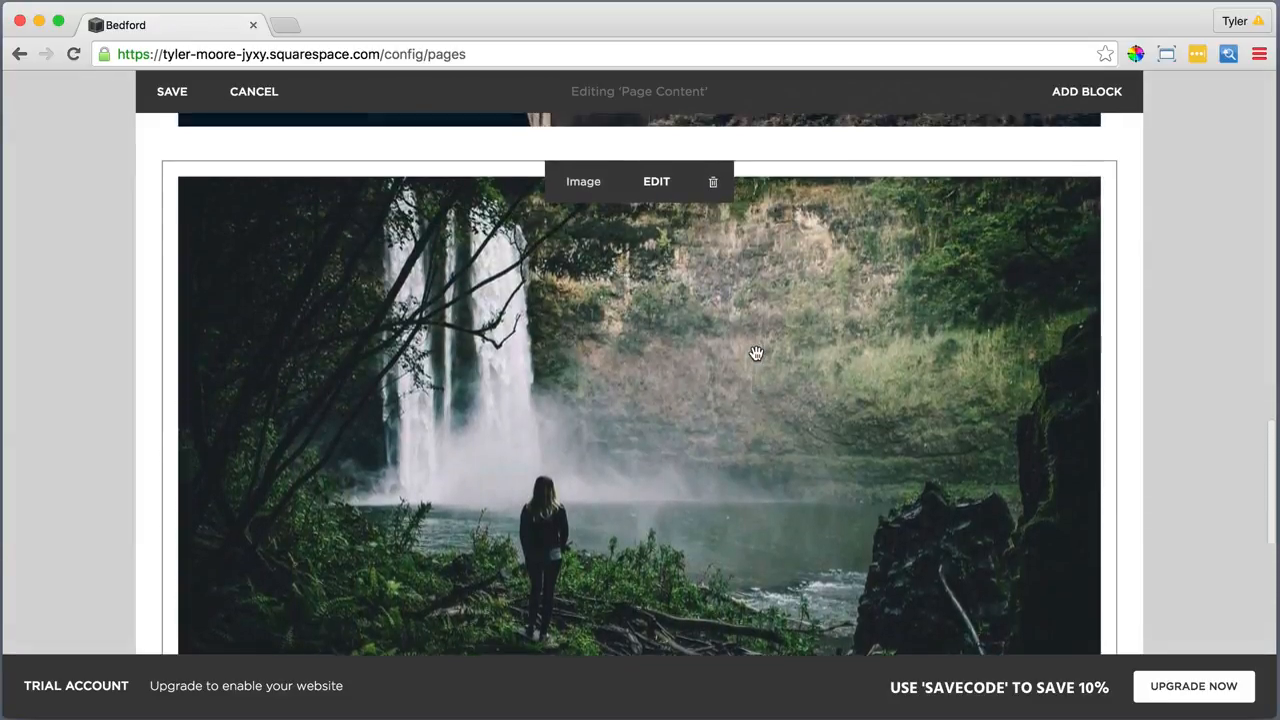
scroll(756, 353, "up", 2)
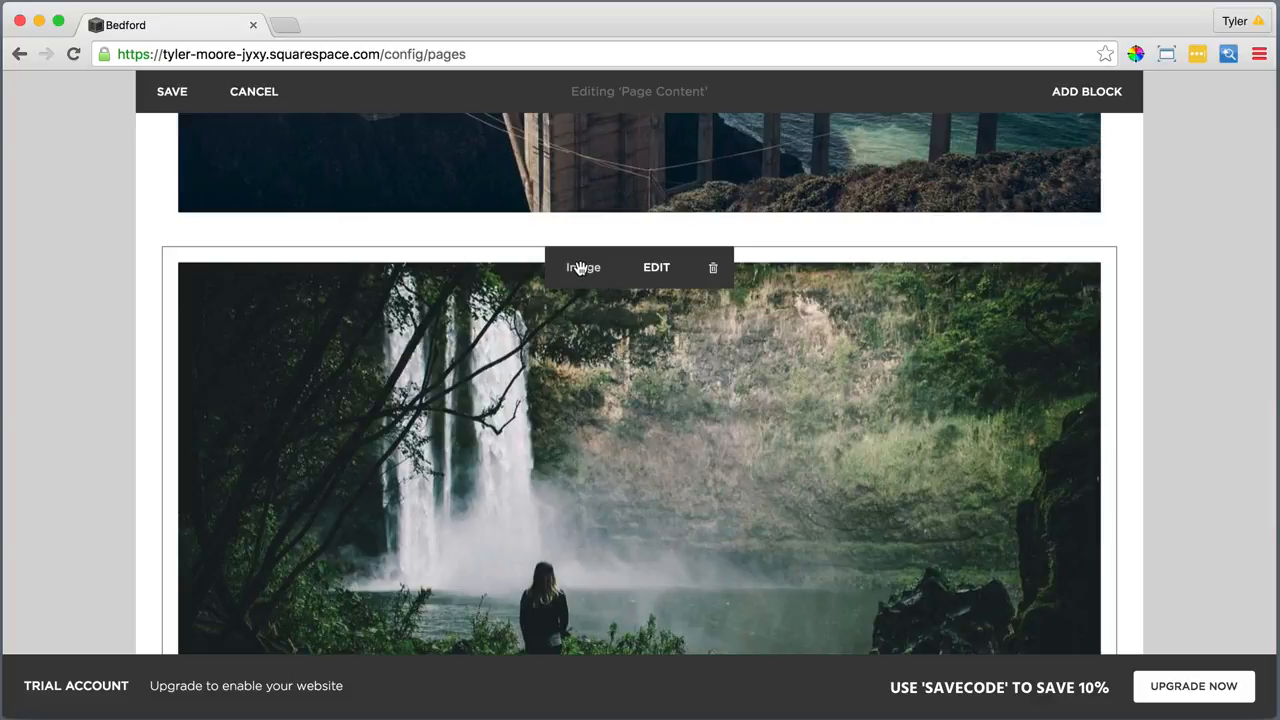
left_click_drag(581, 268, 1014, 334)
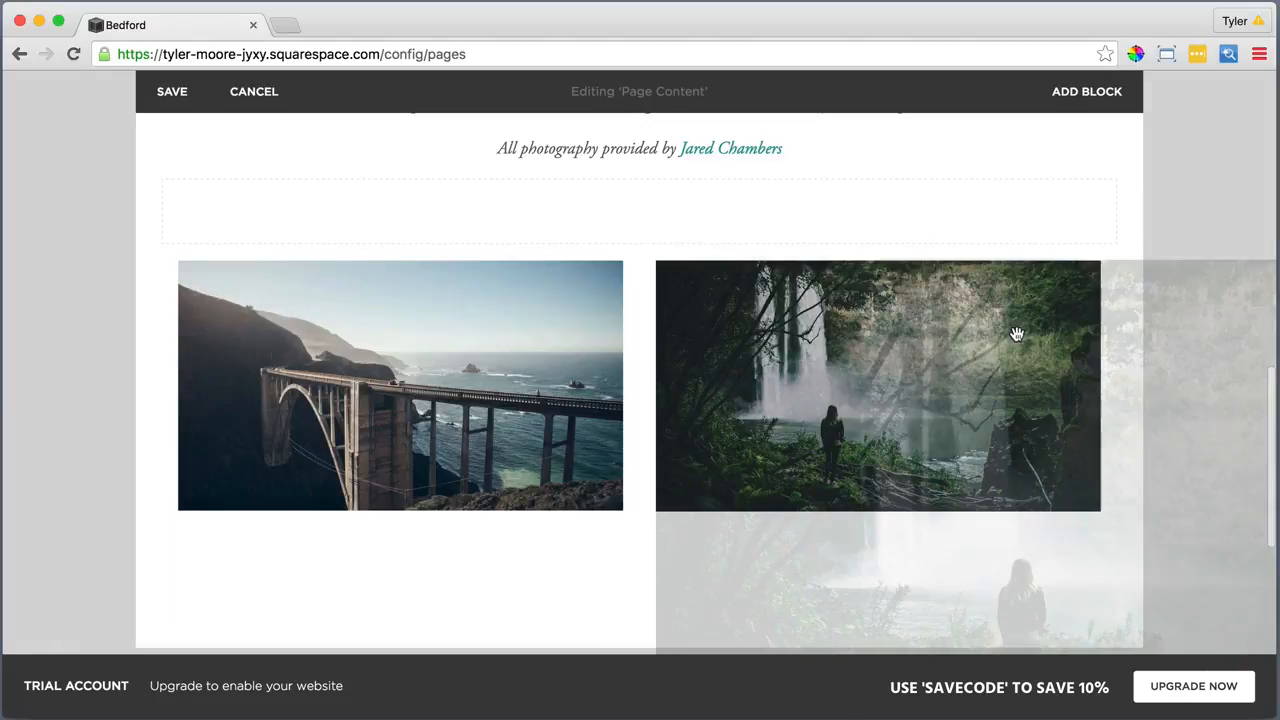
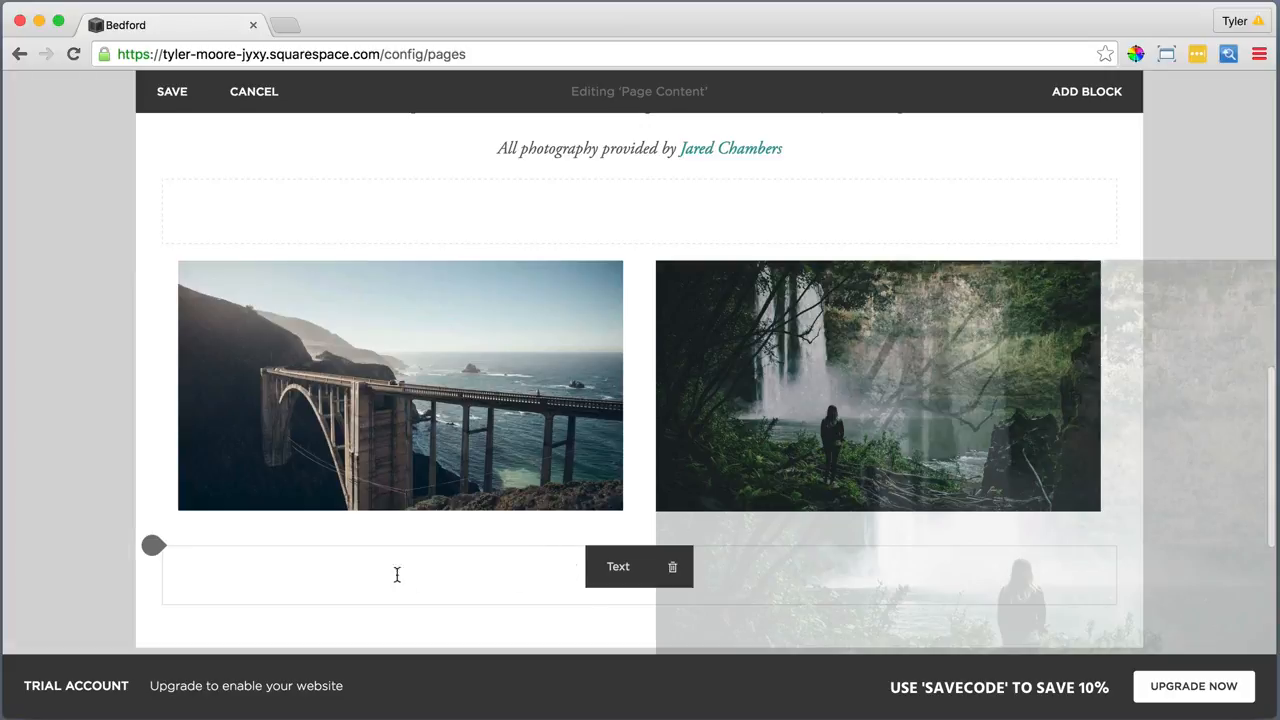
Add a Text block under the bridge photo with the About, mission sentence and Learn More copy pasted as plain text
left_click_drag(155, 546, 163, 553)
left_click(162, 546)
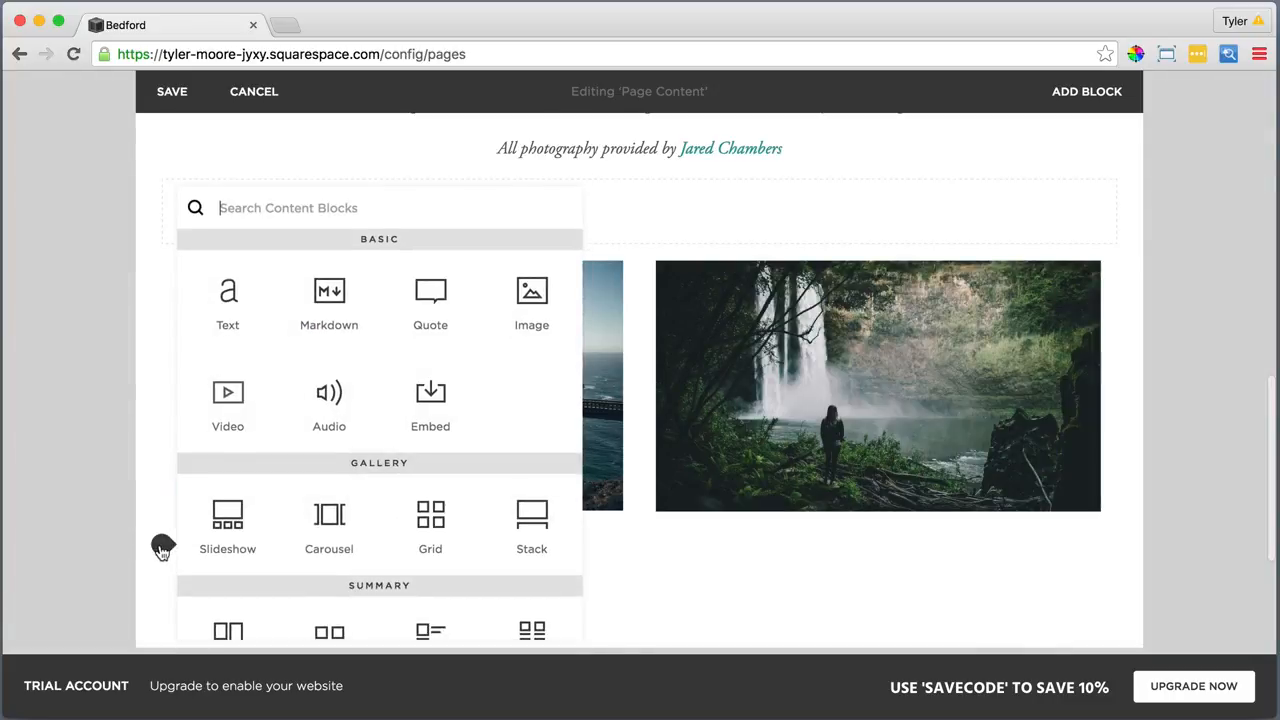
left_click(228, 300)
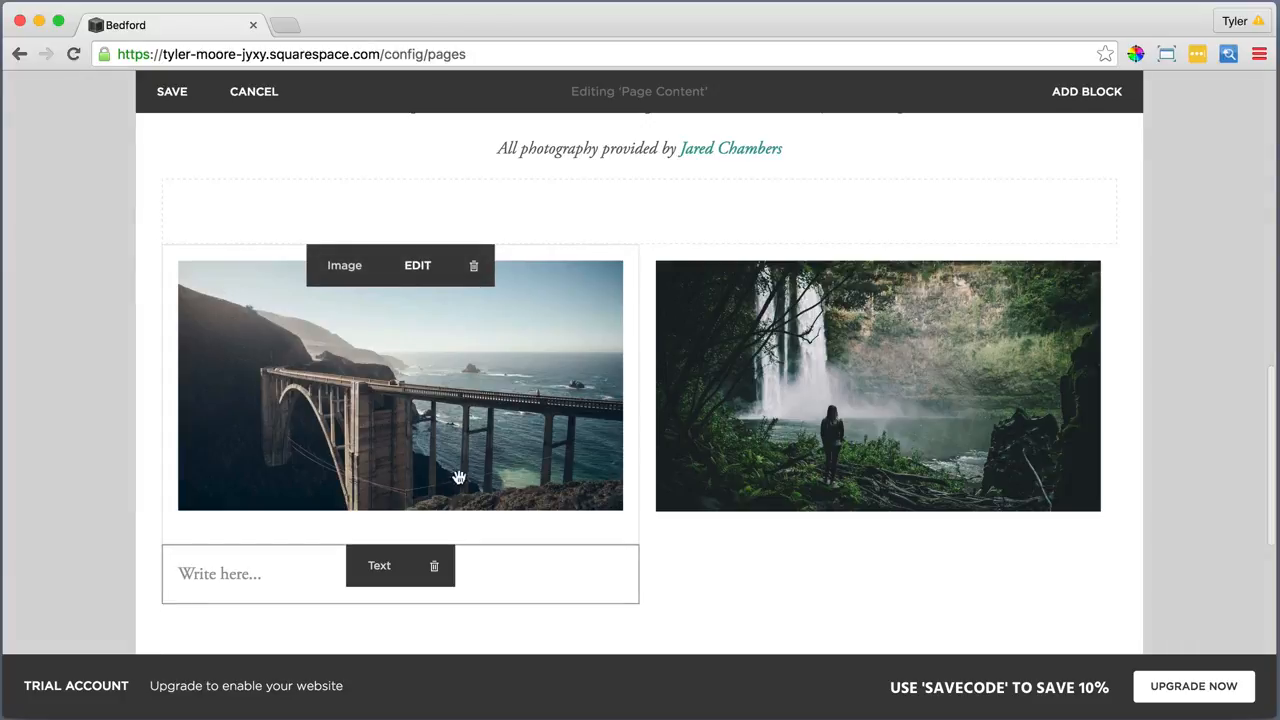
left_click(514, 583)
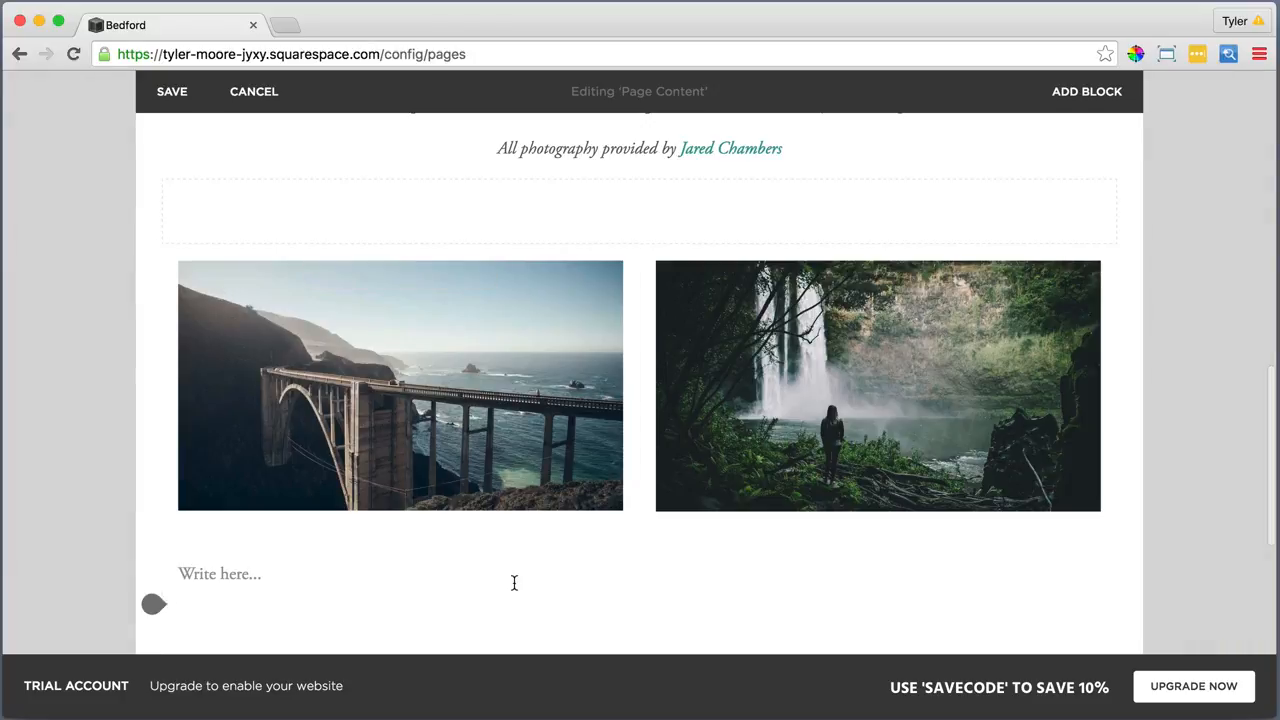
left_click(338, 577)
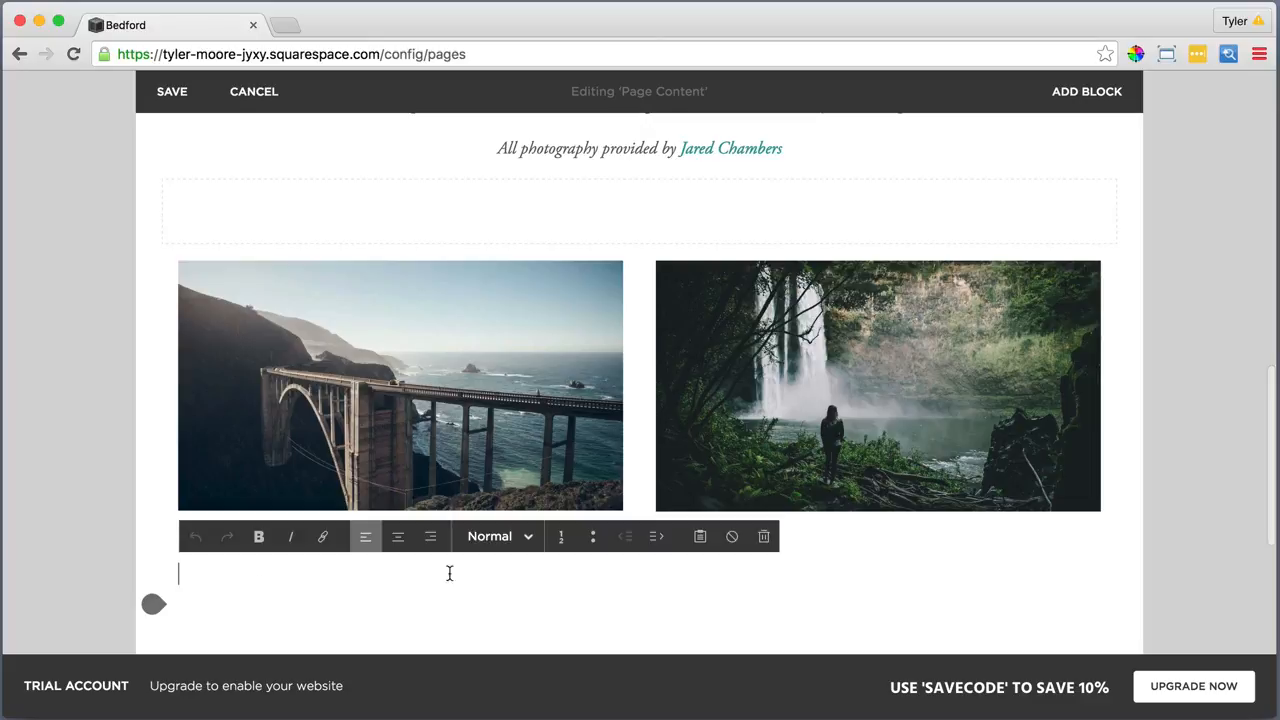
left_click(700, 536)
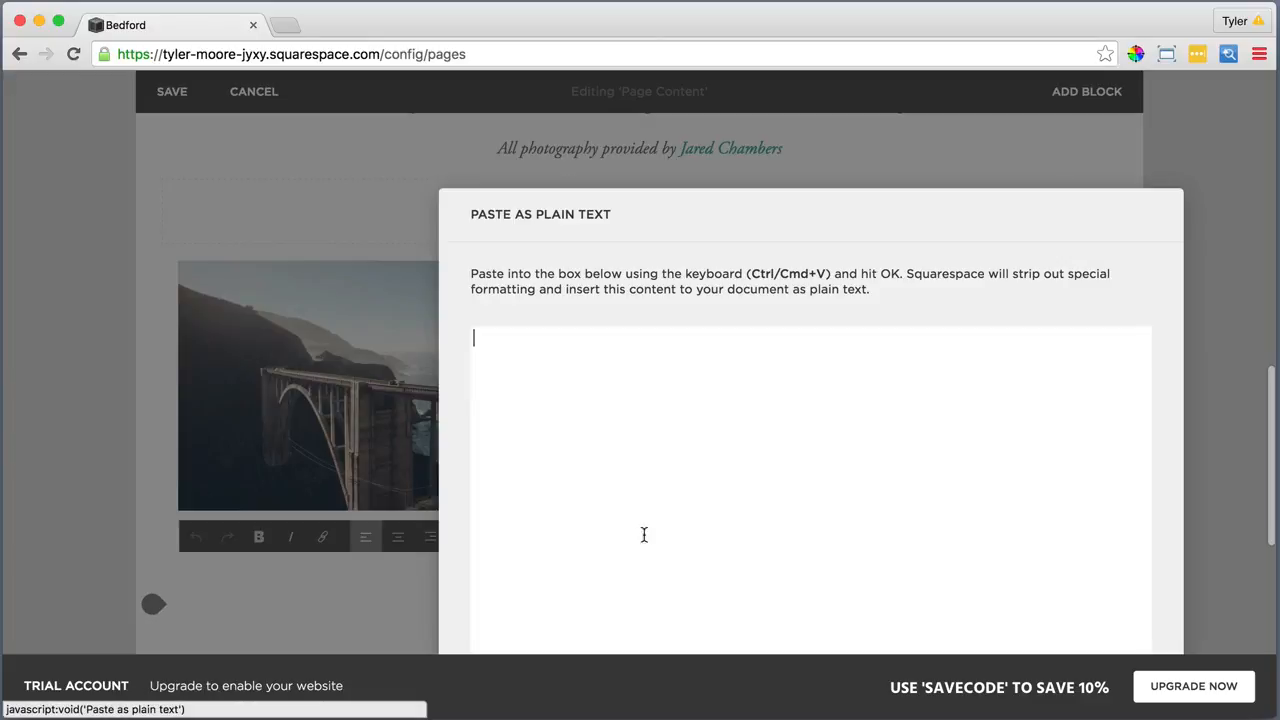
right_click(583, 364)
left_click(620, 456)
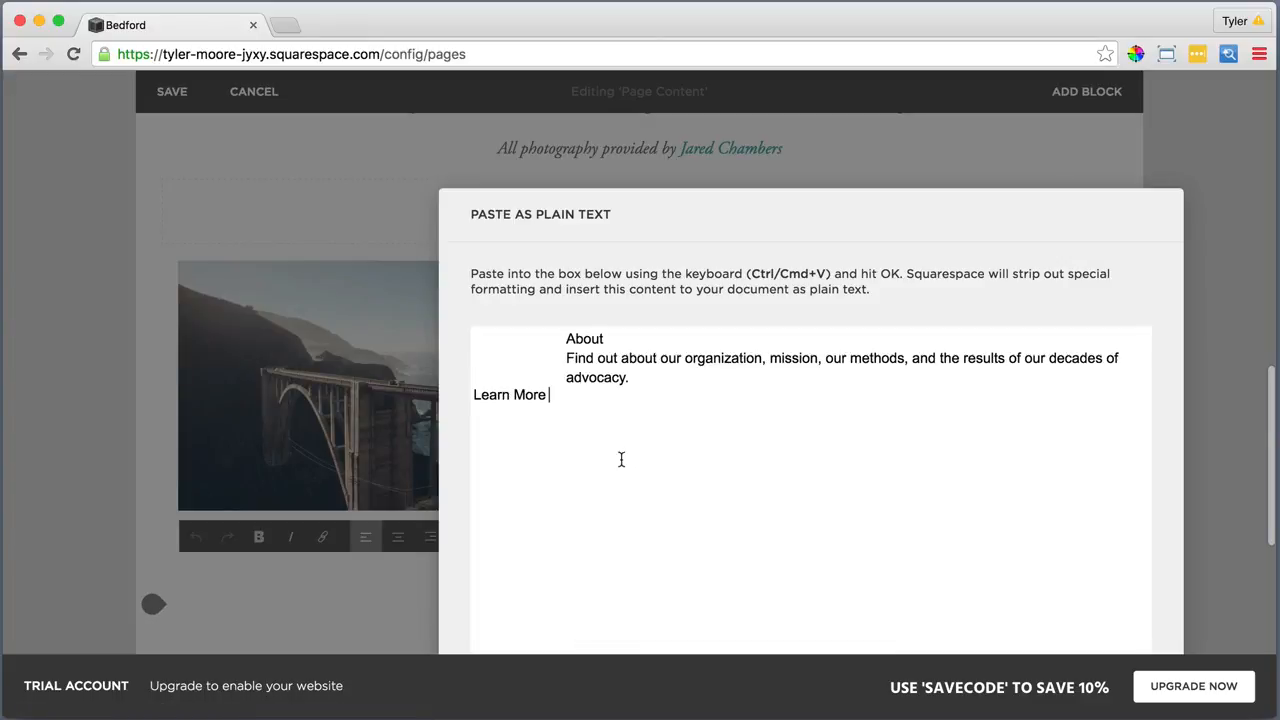
left_click_drag(801, 221, 701, 126)
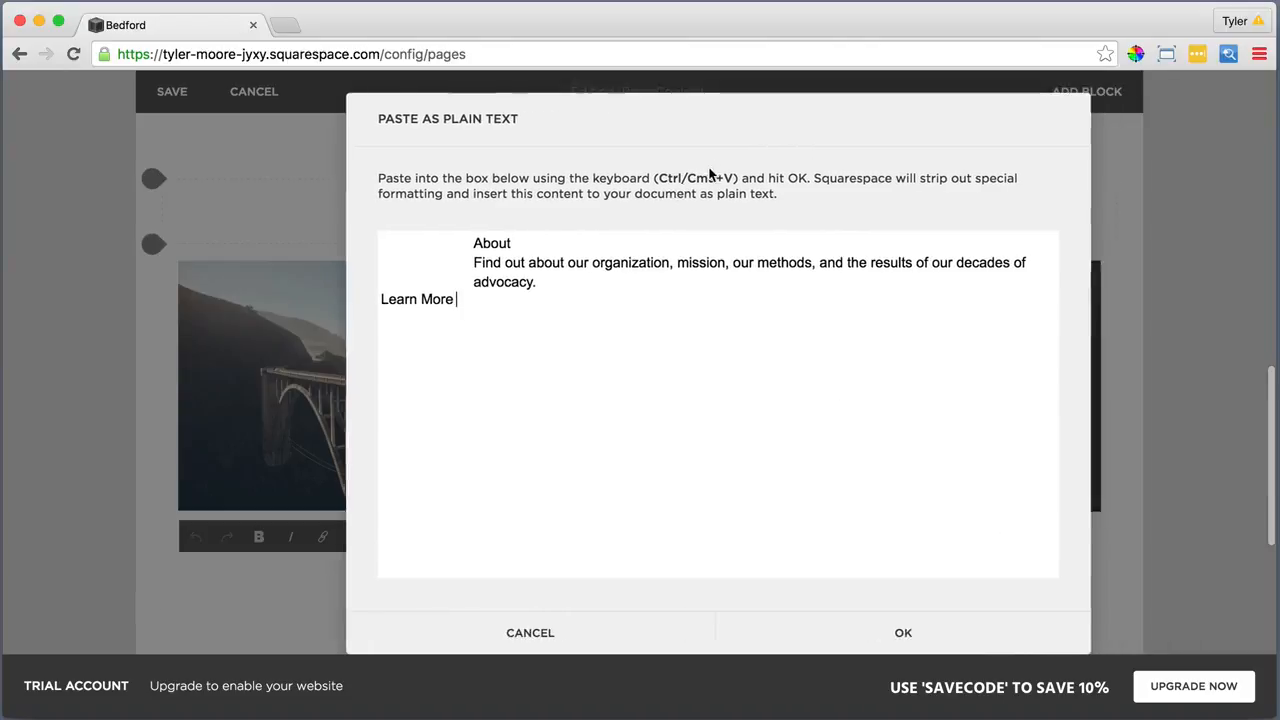
left_click(877, 632)
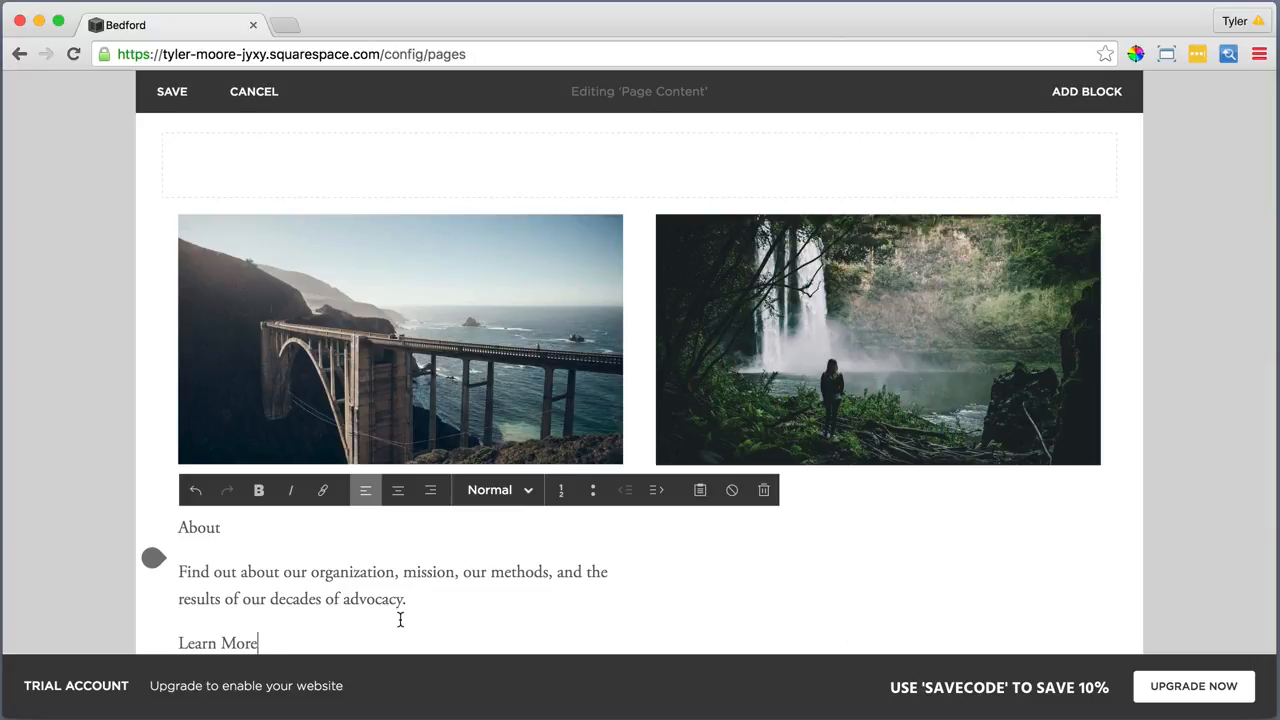
Centre the About text block and make the About line a Heading 2
left_click_drag(280, 637, 177, 527)
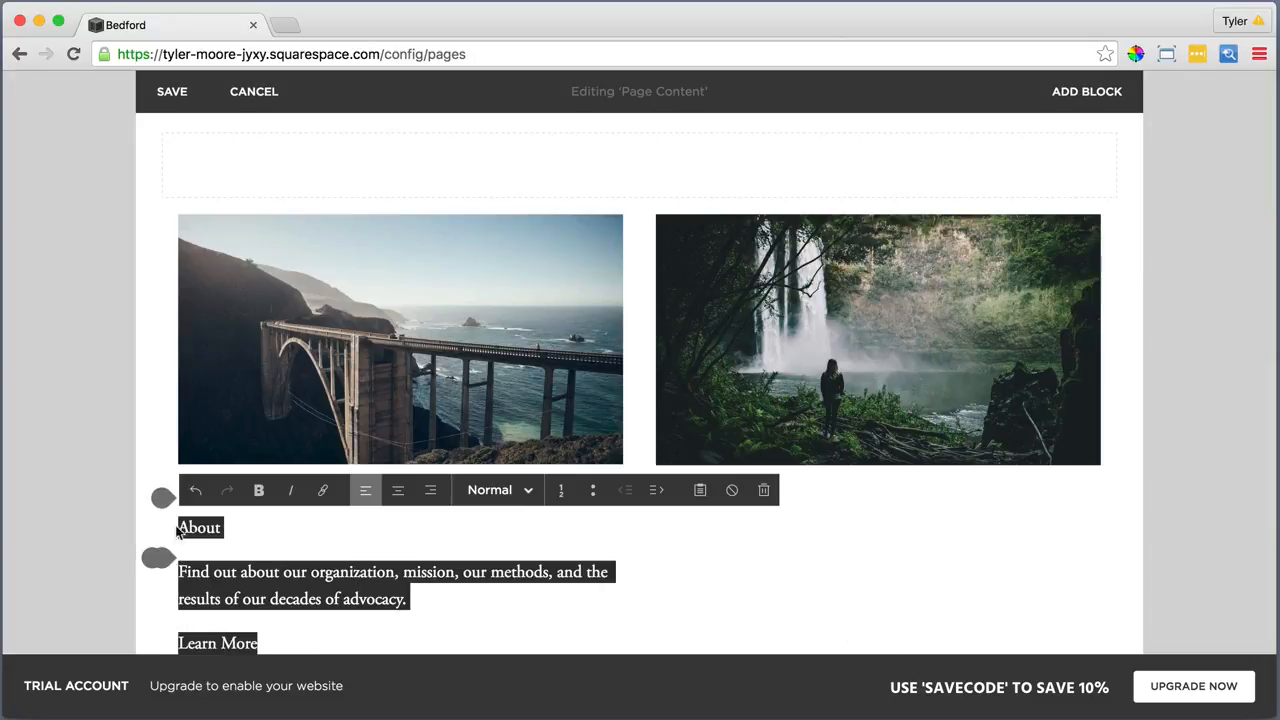
left_click(398, 491)
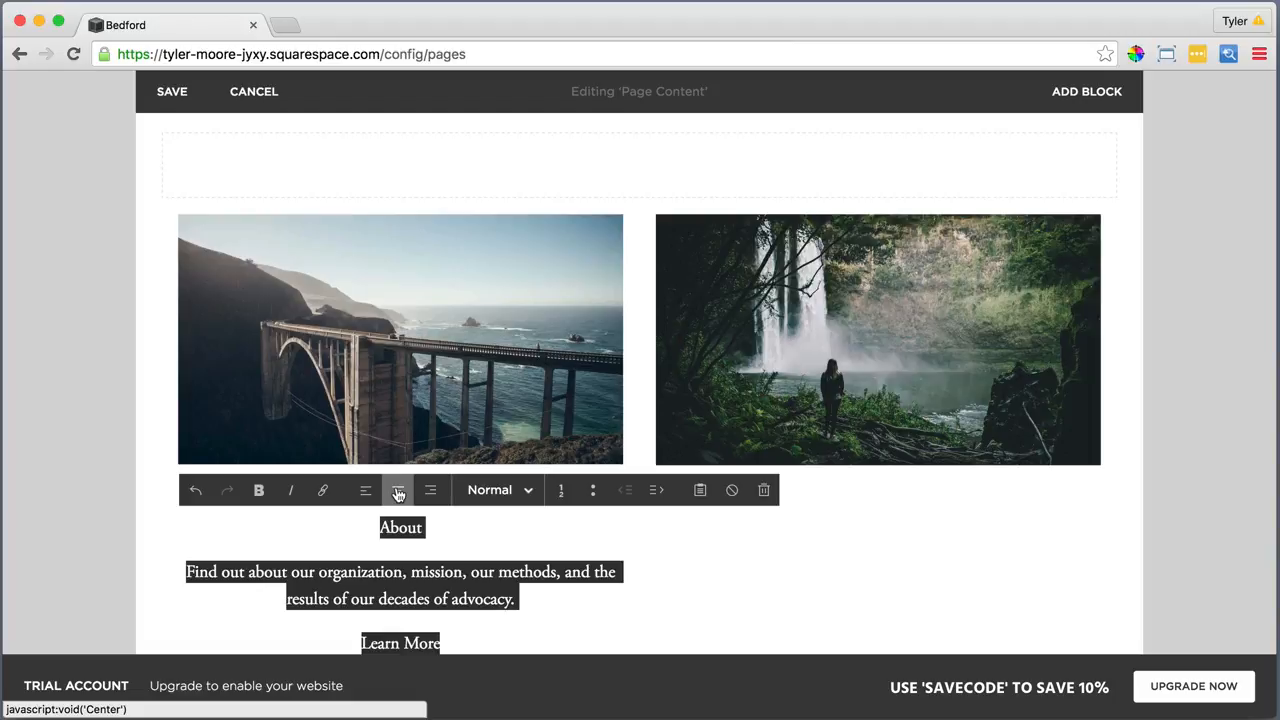
left_click_drag(422, 527, 379, 527)
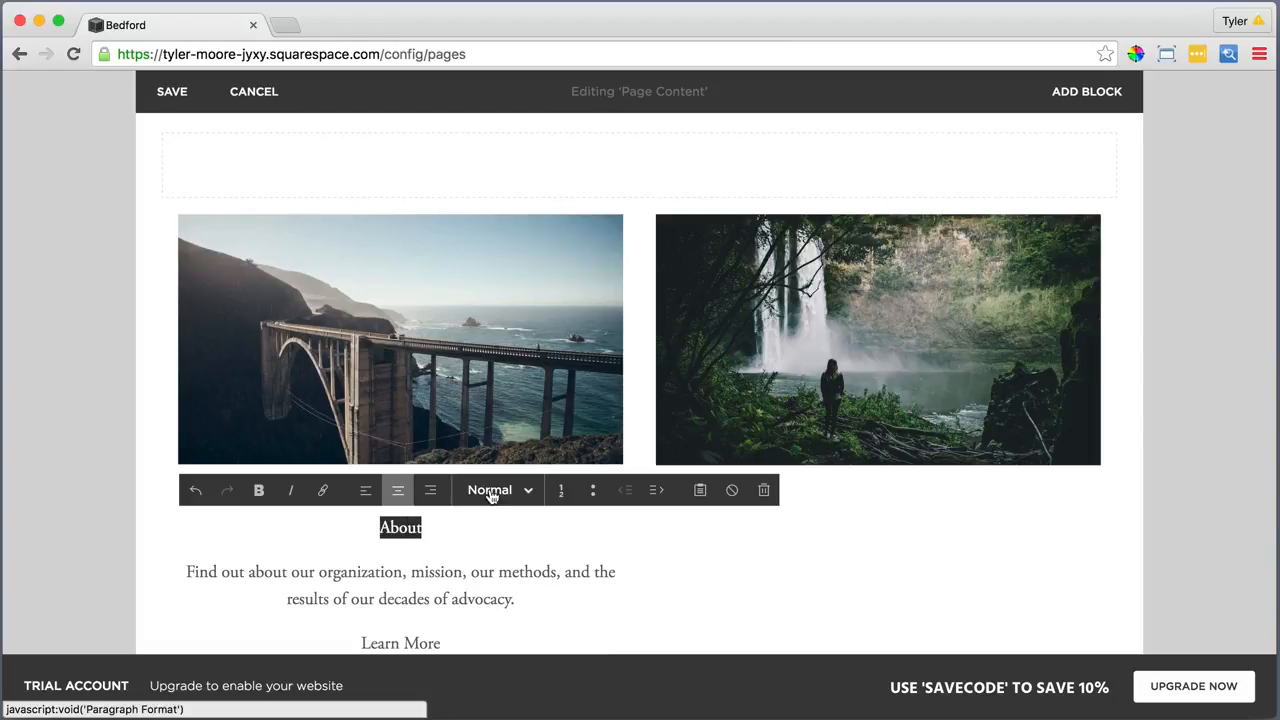
left_click(495, 490)
left_click(527, 418)
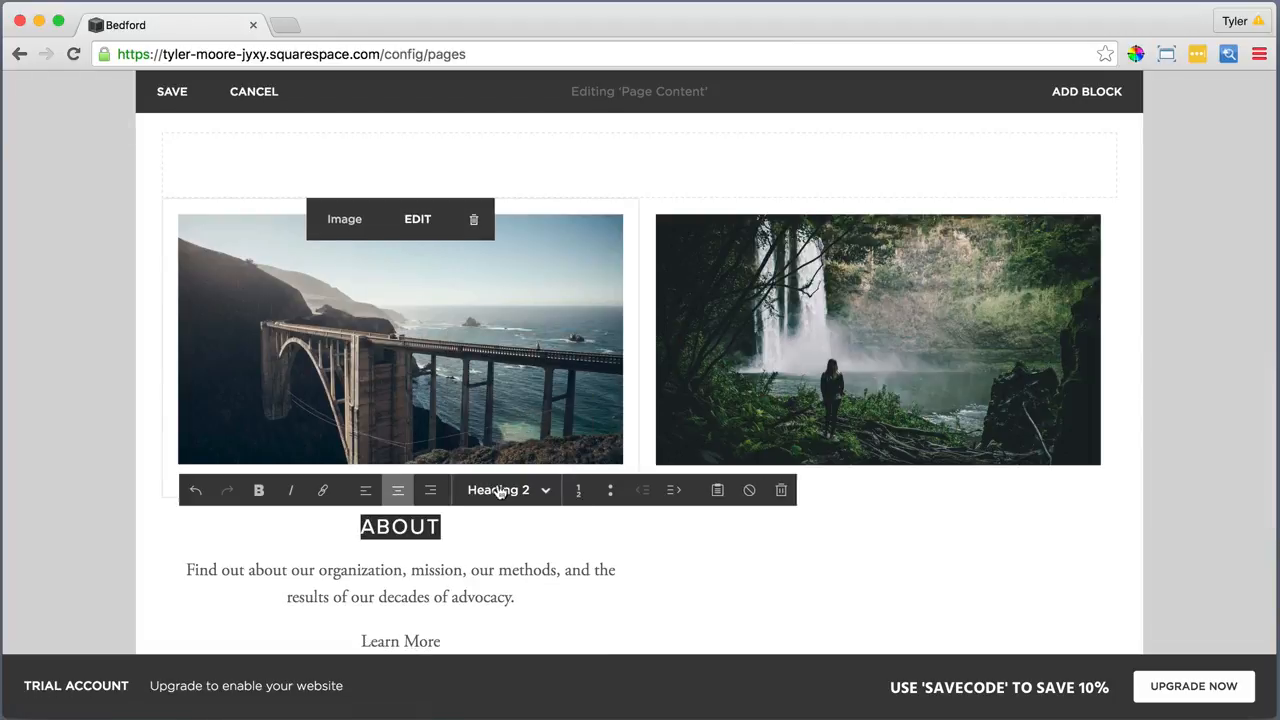
Link the ABOUT heading to the What We Do page
left_click_drag(475, 527, 359, 527)
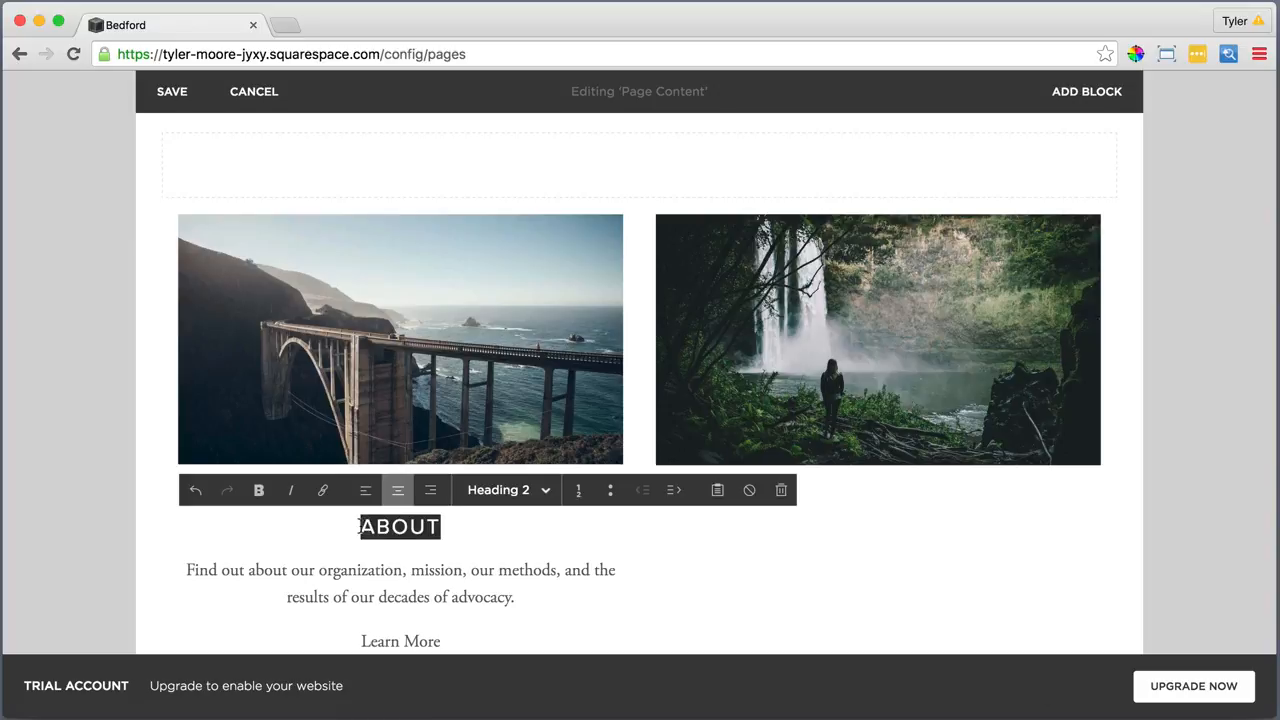
left_click(323, 490)
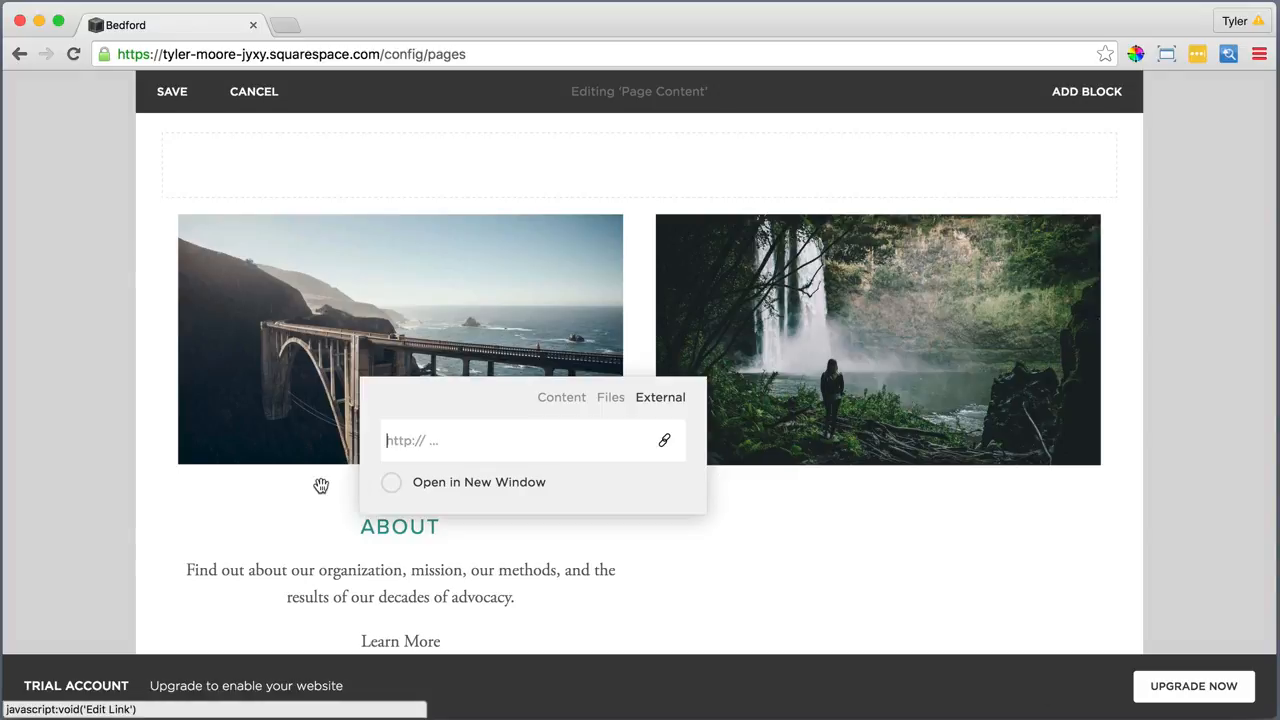
left_click(557, 399)
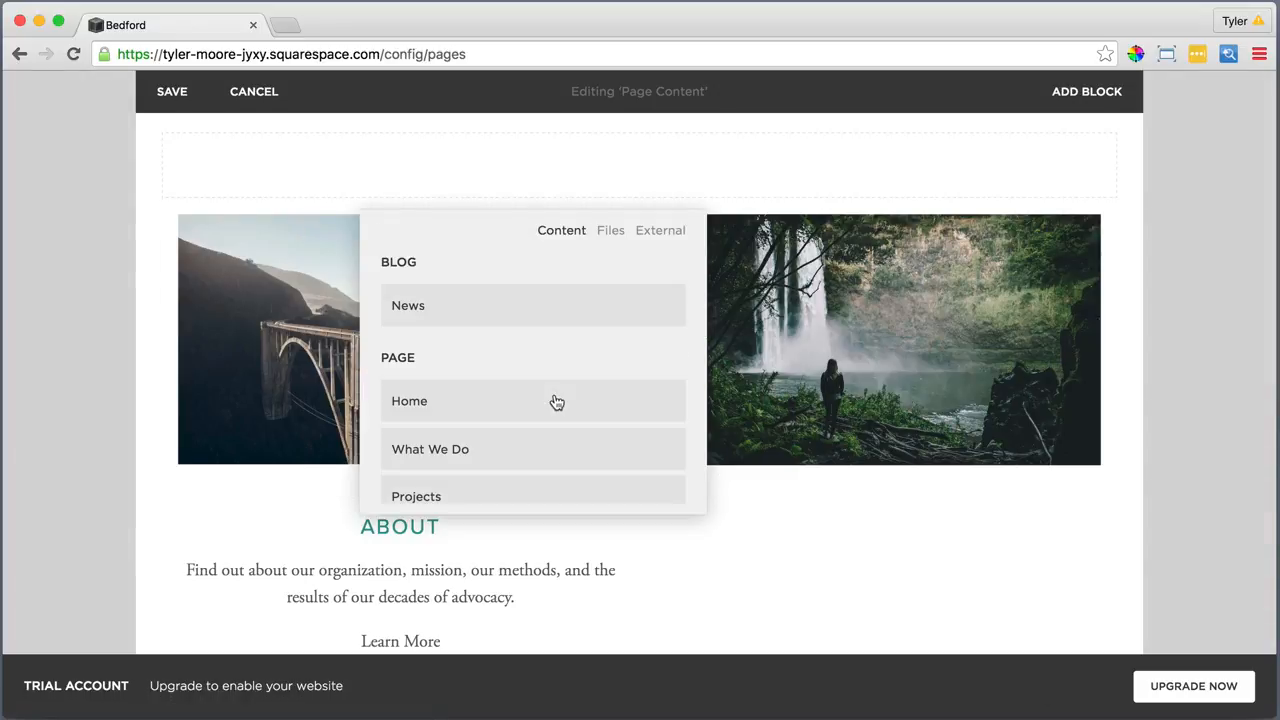
left_click(492, 450)
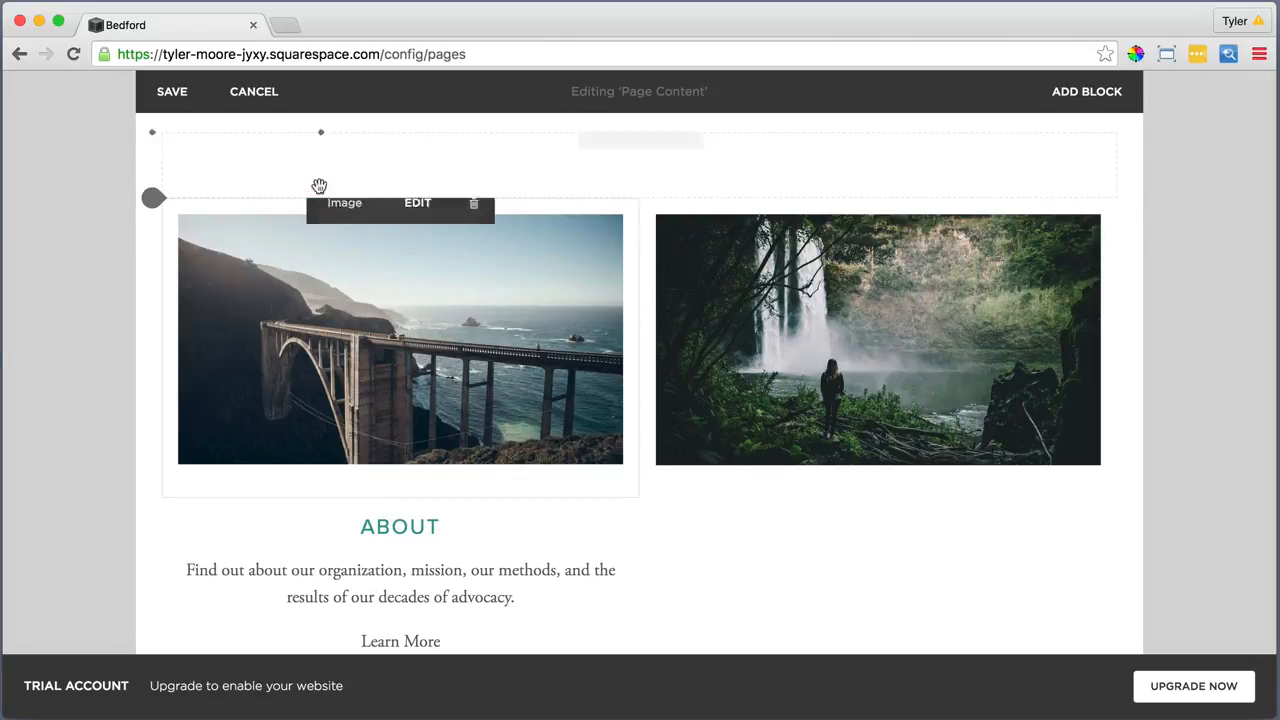
left_click(287, 25)
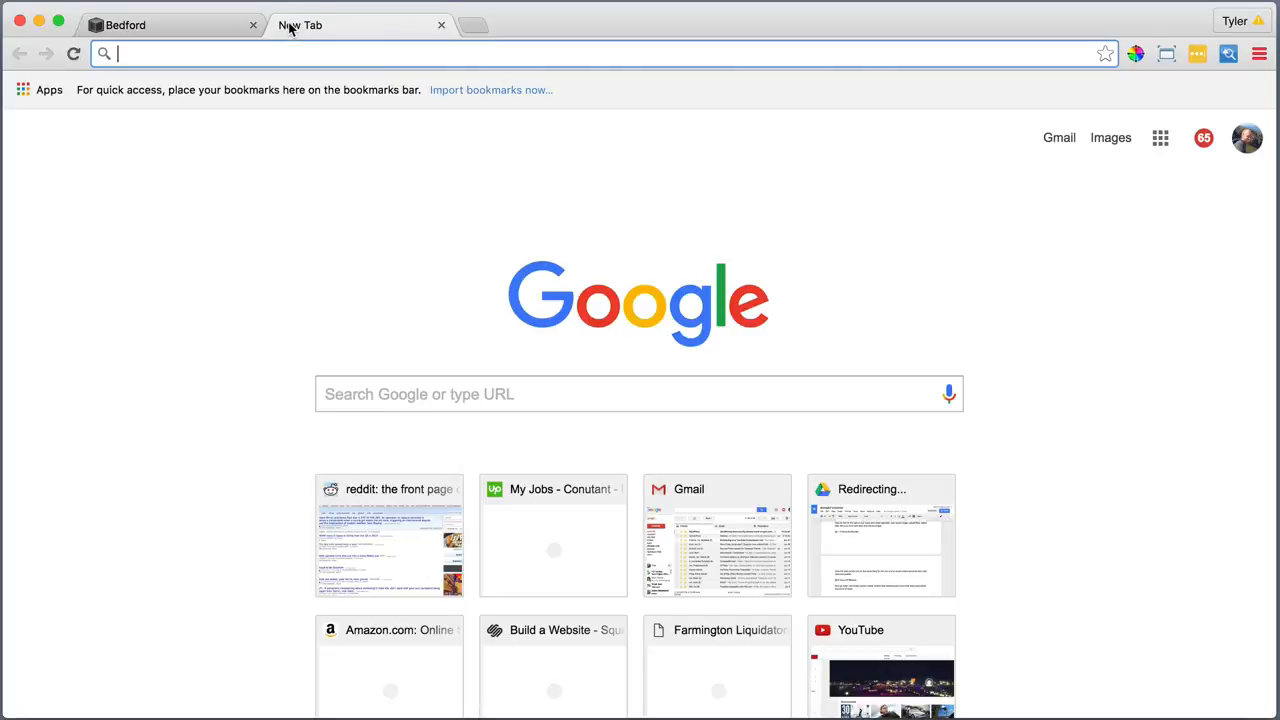
Search 'arrow symbol' and copy the → character from the Unicode Arrows page
type("arrow")
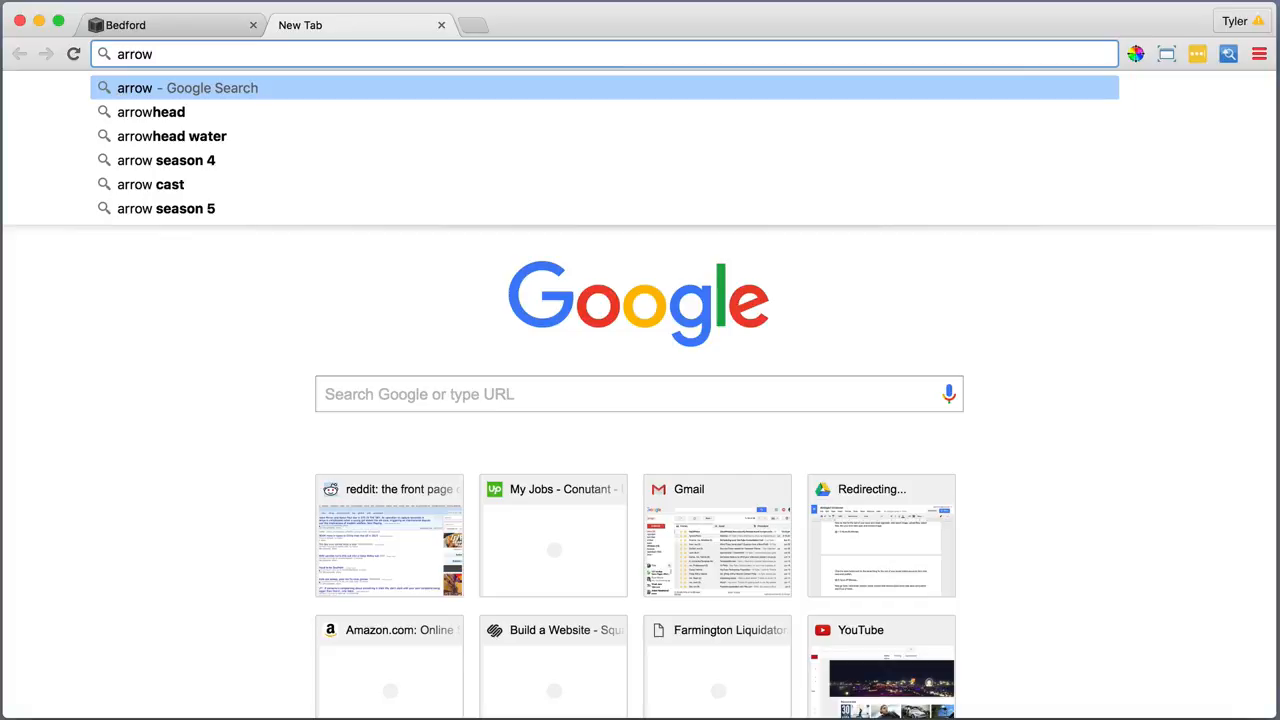
type(" symbo")
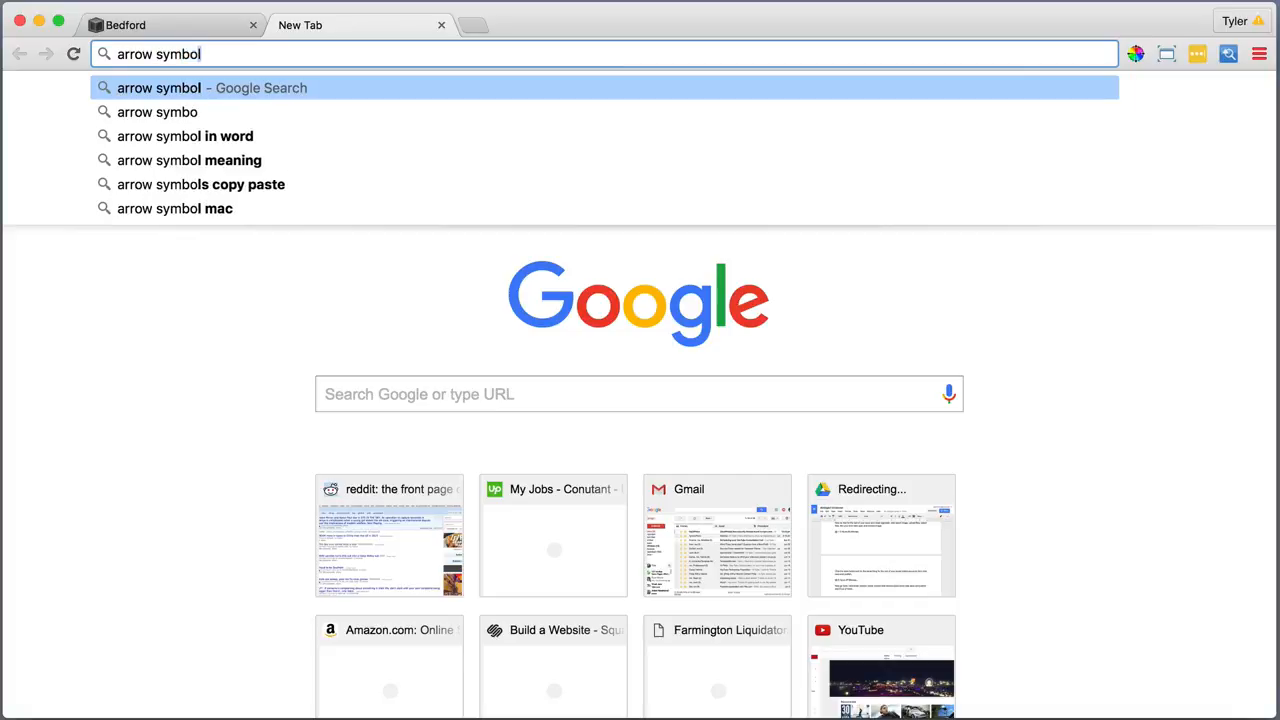
type("l")
key("Return")
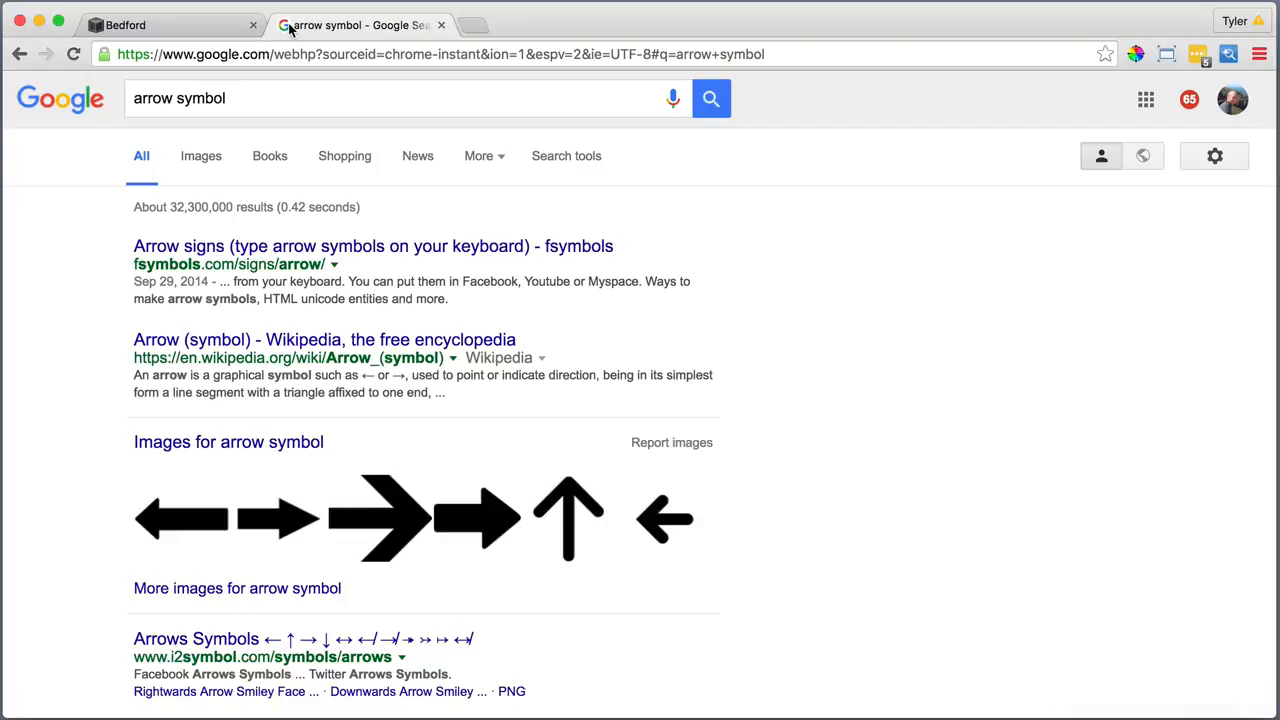
scroll(360, 263, "down", 5)
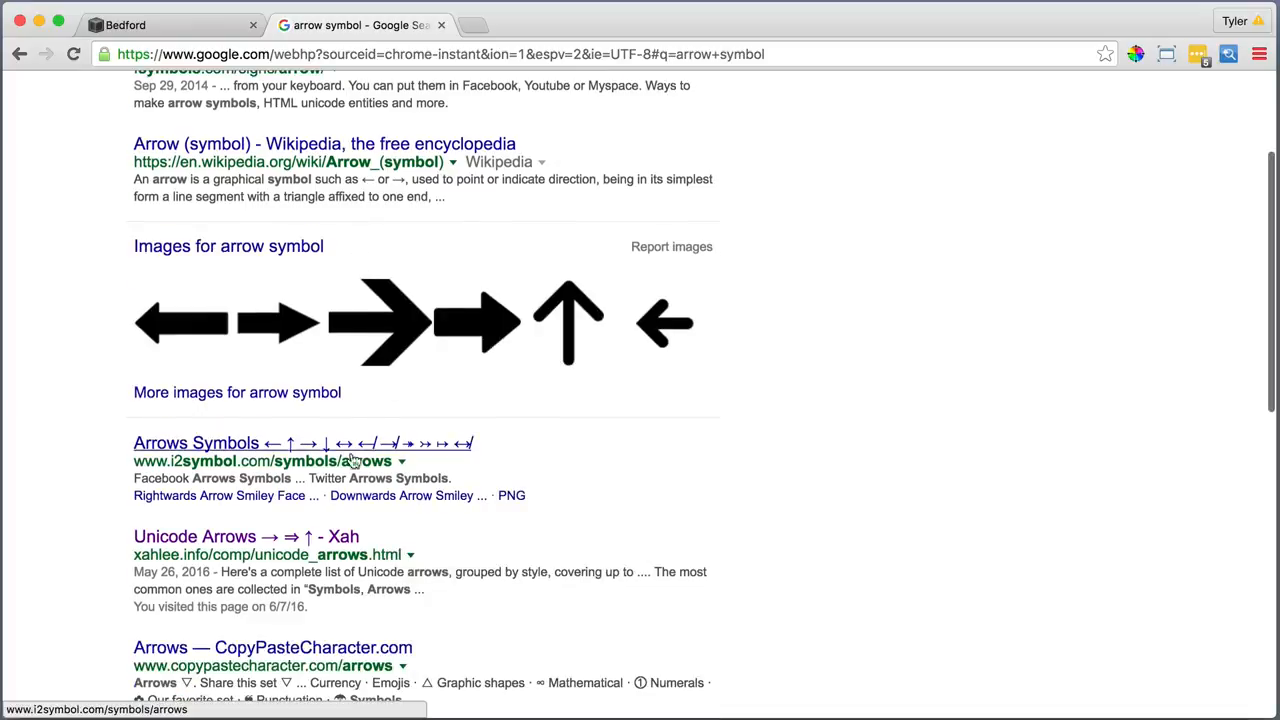
left_click(268, 540)
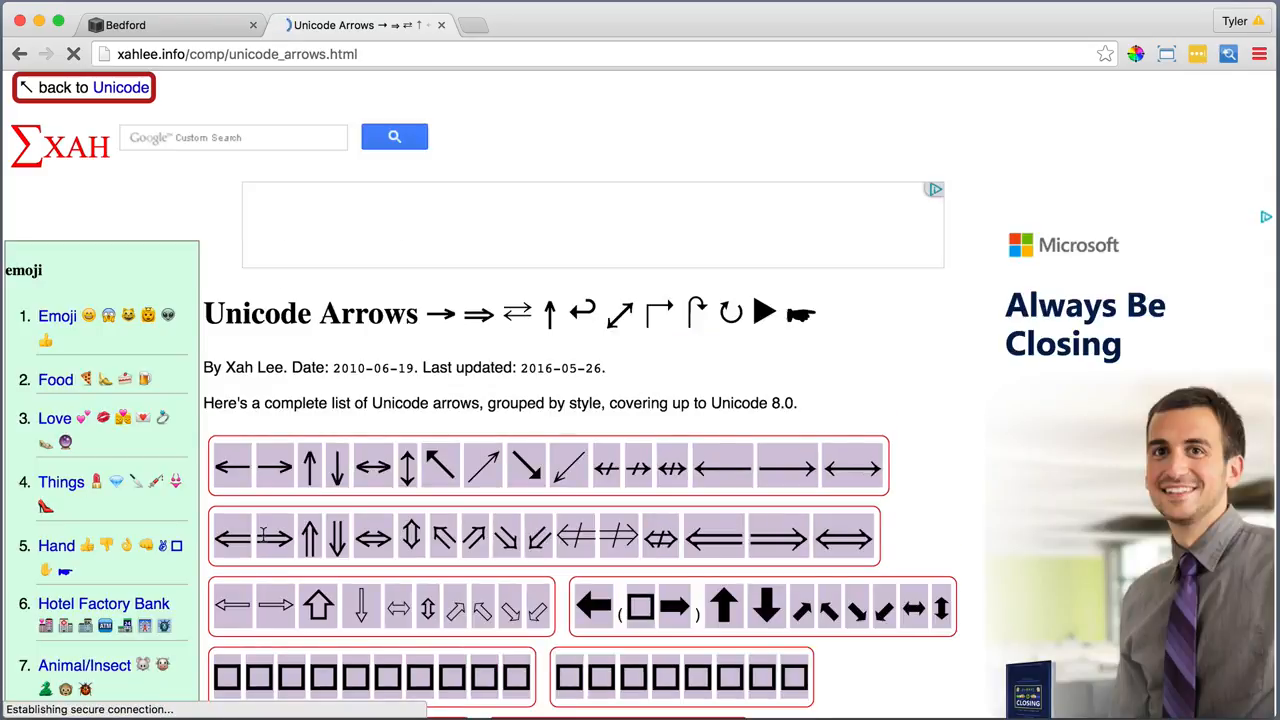
right_click(273, 461)
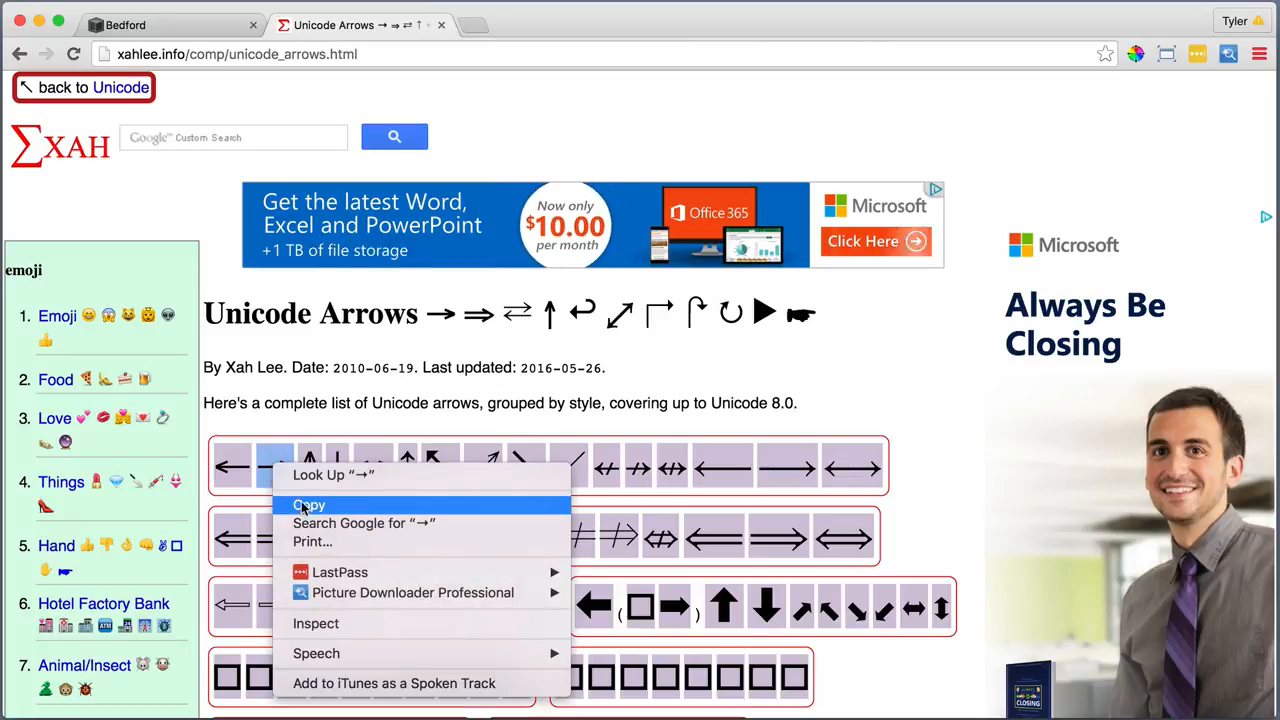
left_click(300, 504)
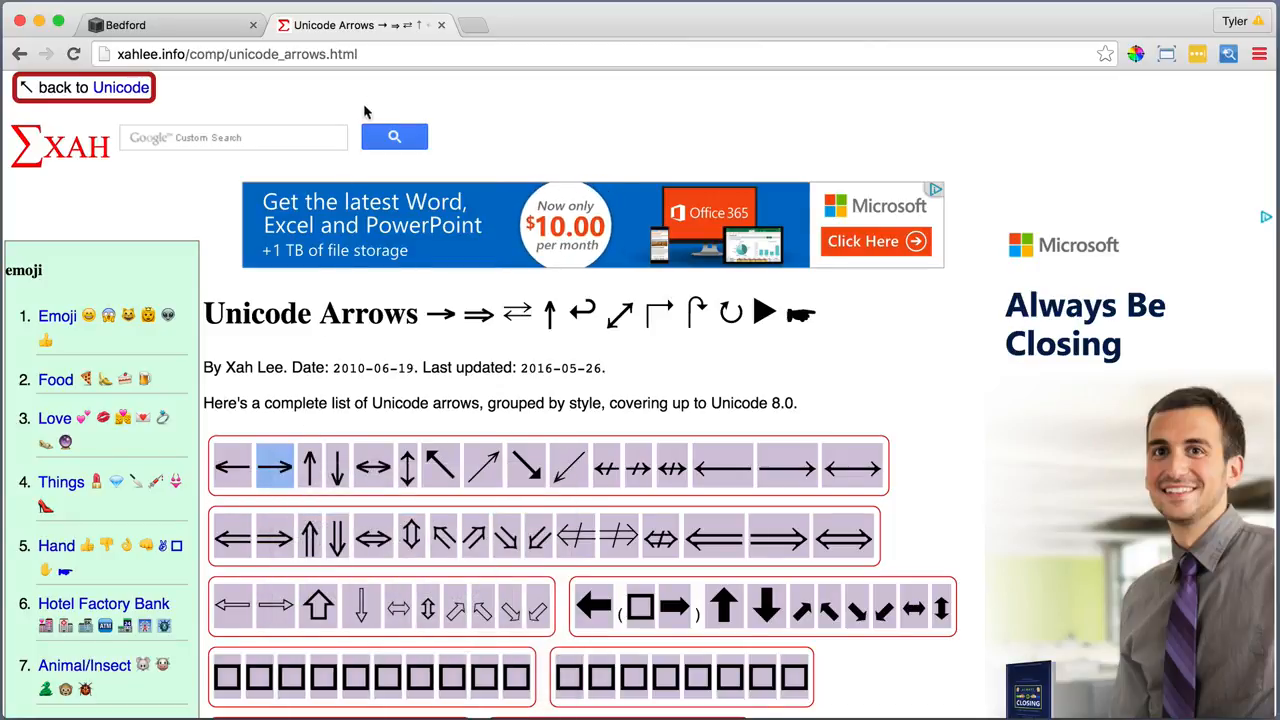
left_click(441, 25)
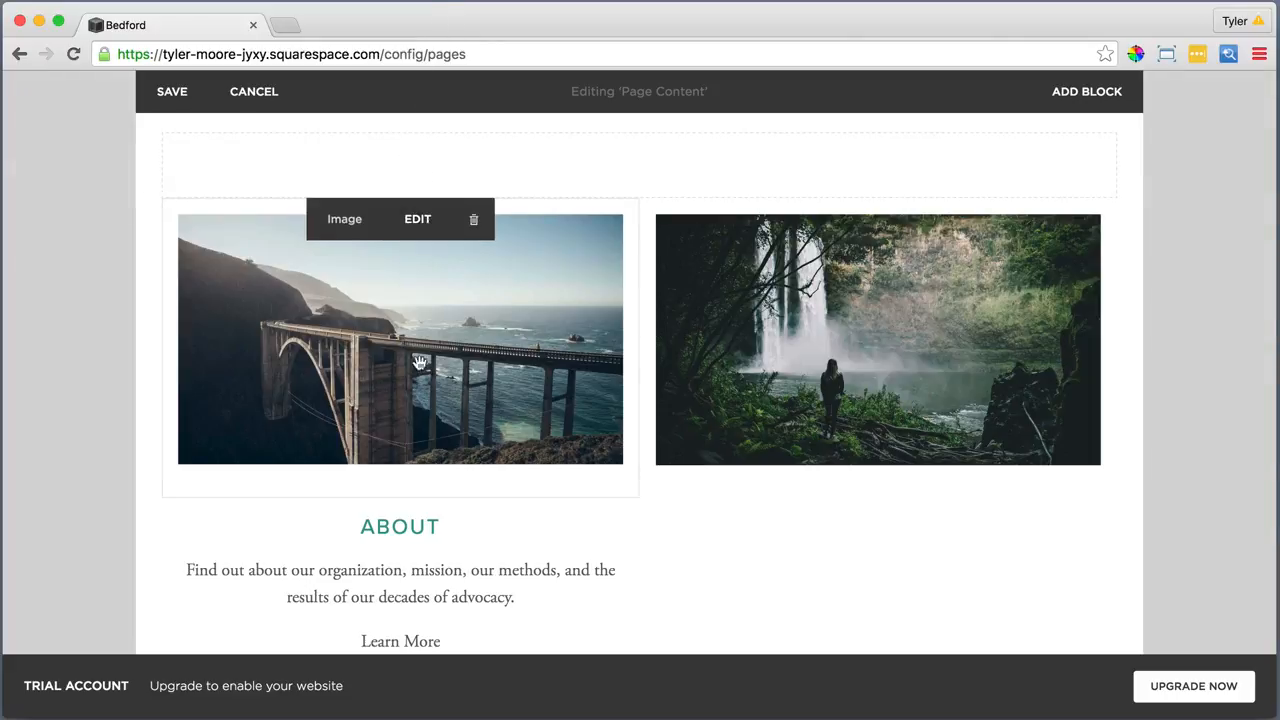
Append the copied → arrow after Learn More using plain-text paste
left_click(446, 641)
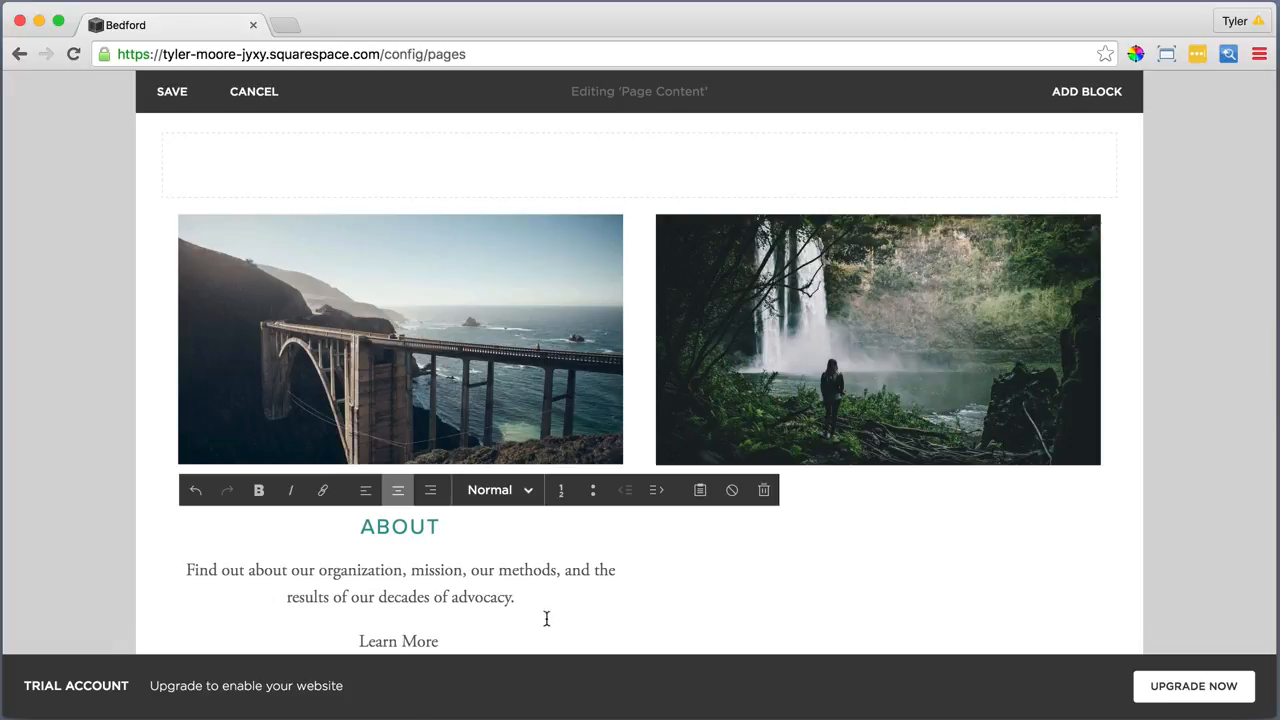
left_click(701, 490)
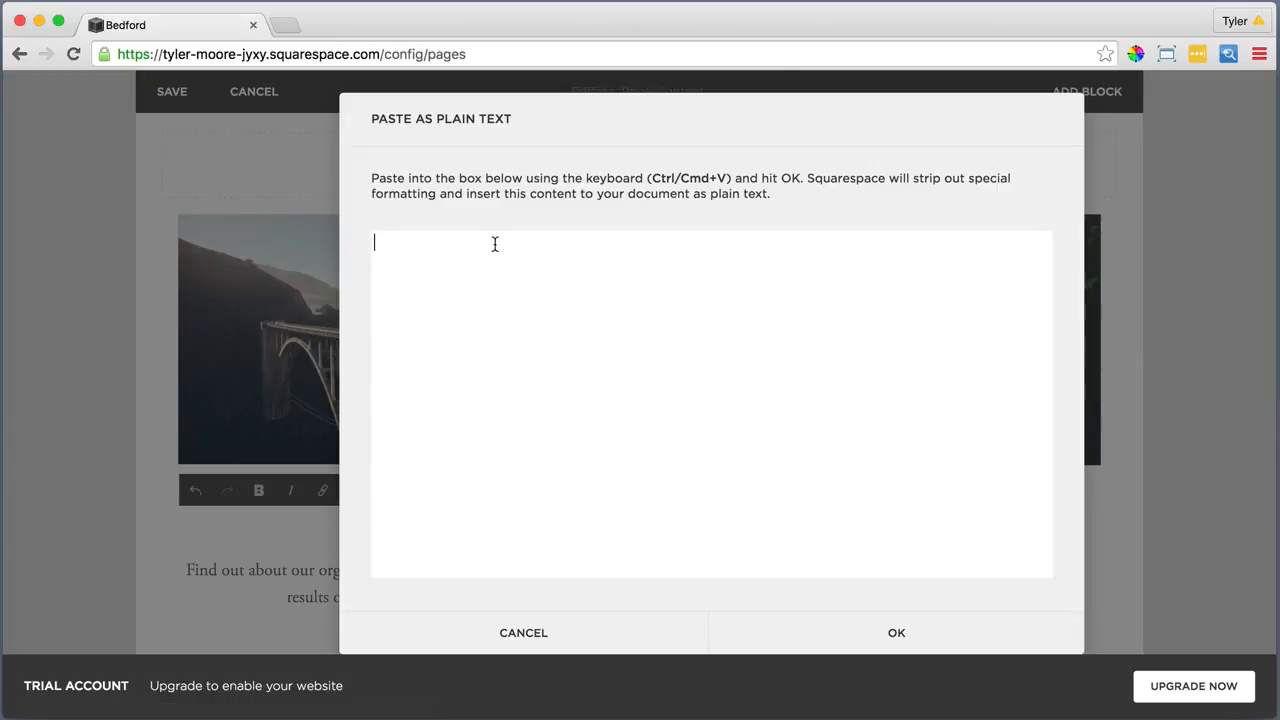
right_click(491, 243)
left_click(520, 337)
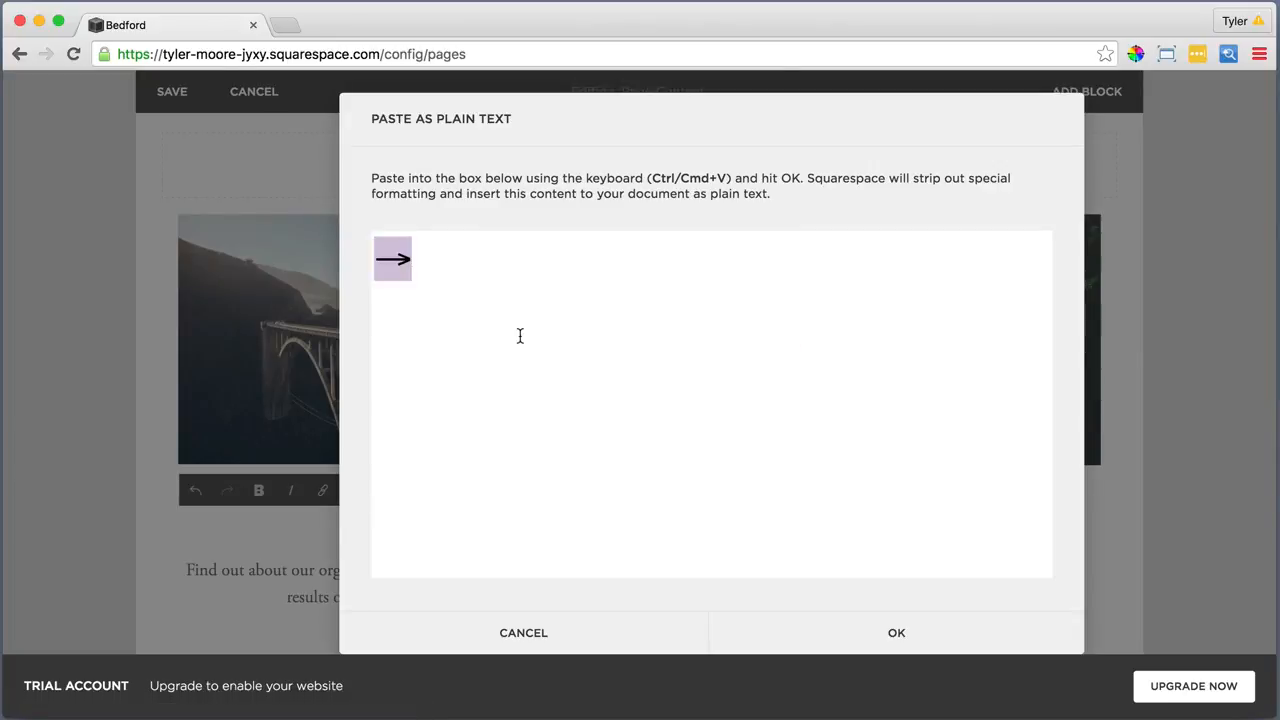
left_click(896, 638)
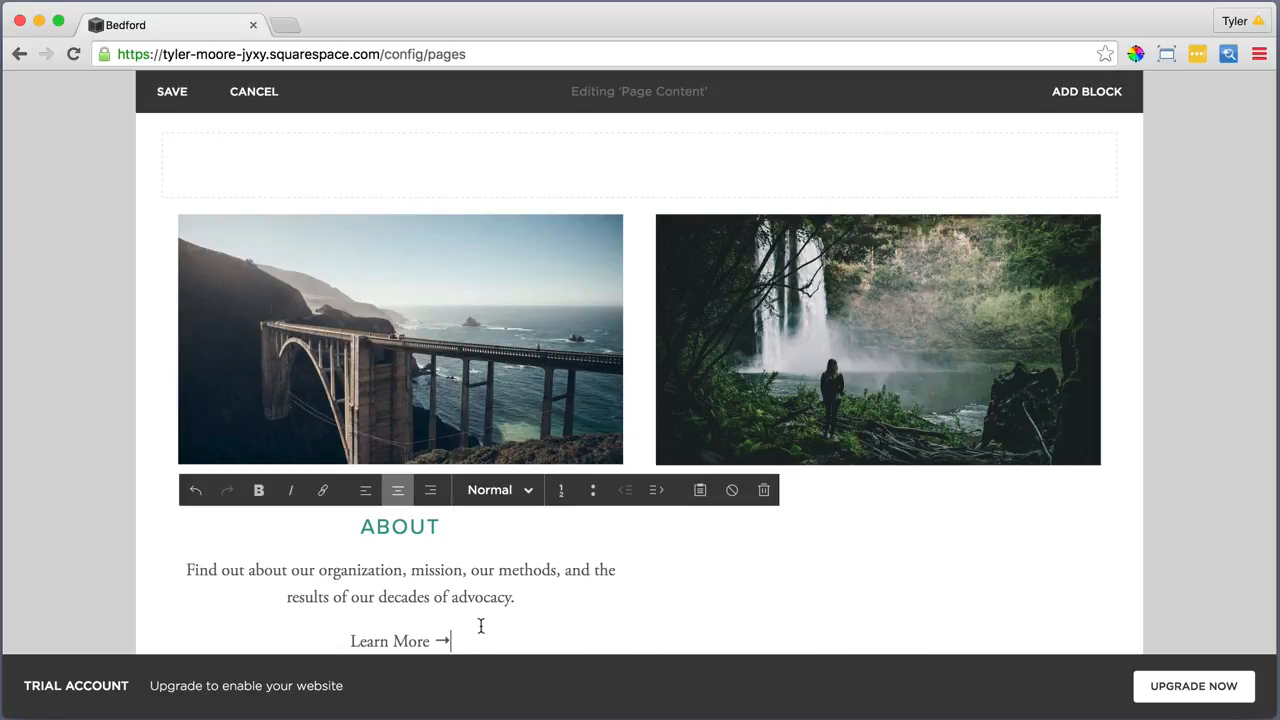
Link the Learn More → line to the What We Do page
left_click_drag(456, 643, 344, 640)
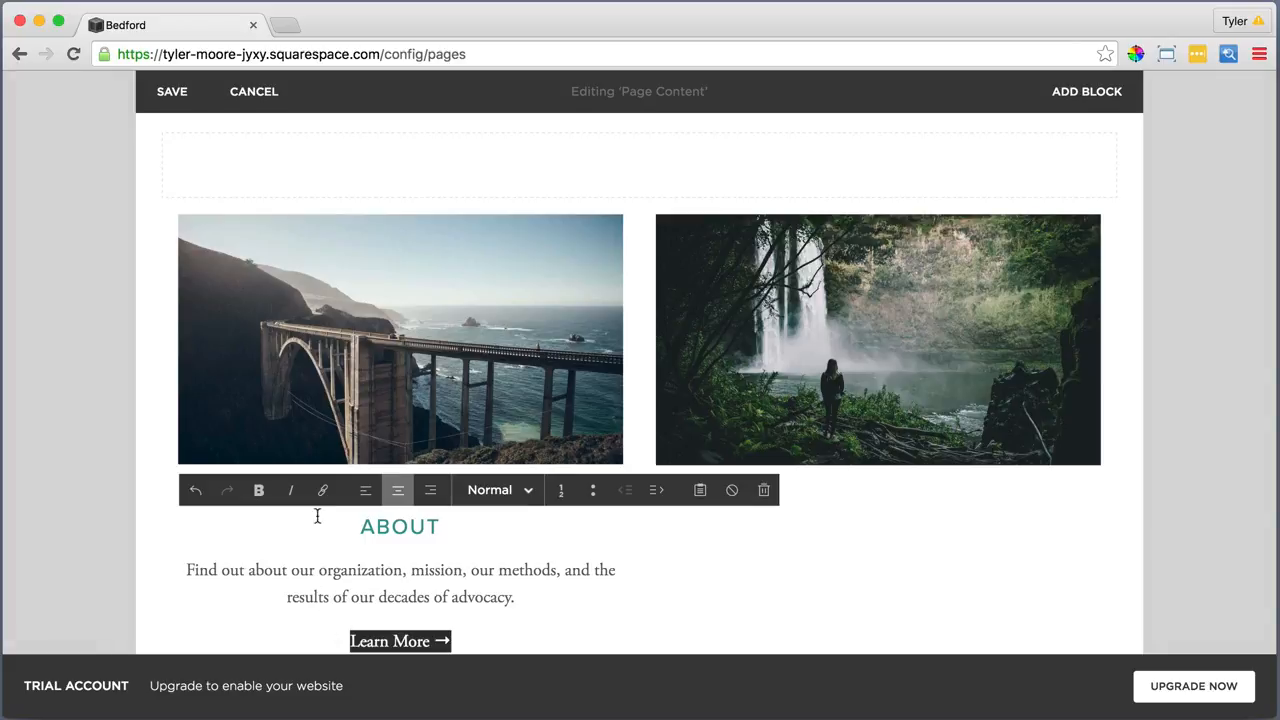
left_click(322, 490)
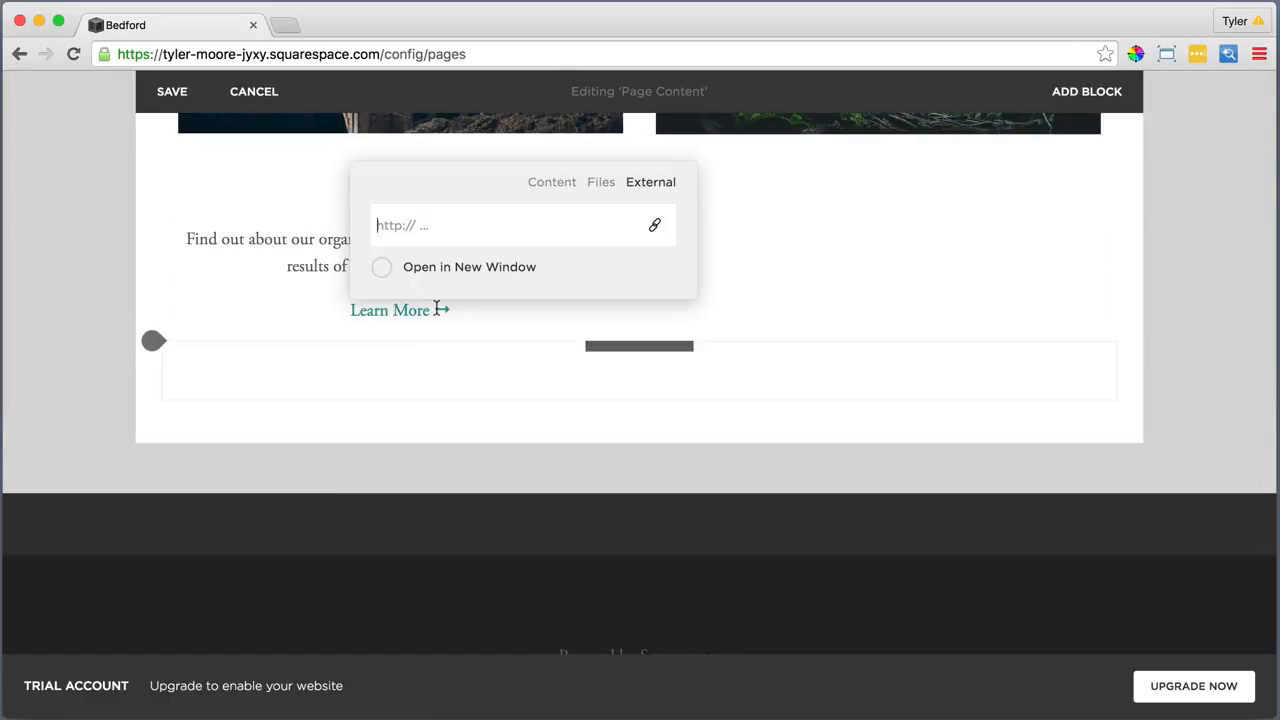
left_click(551, 184)
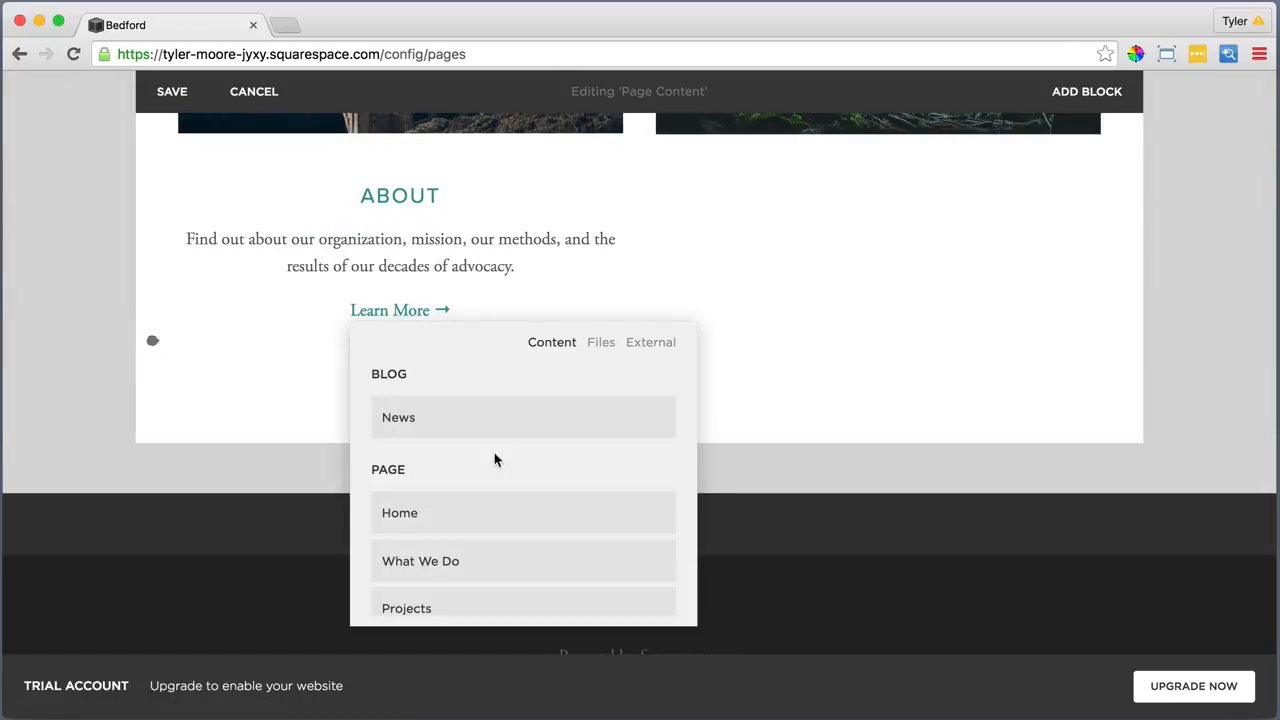
left_click(489, 561)
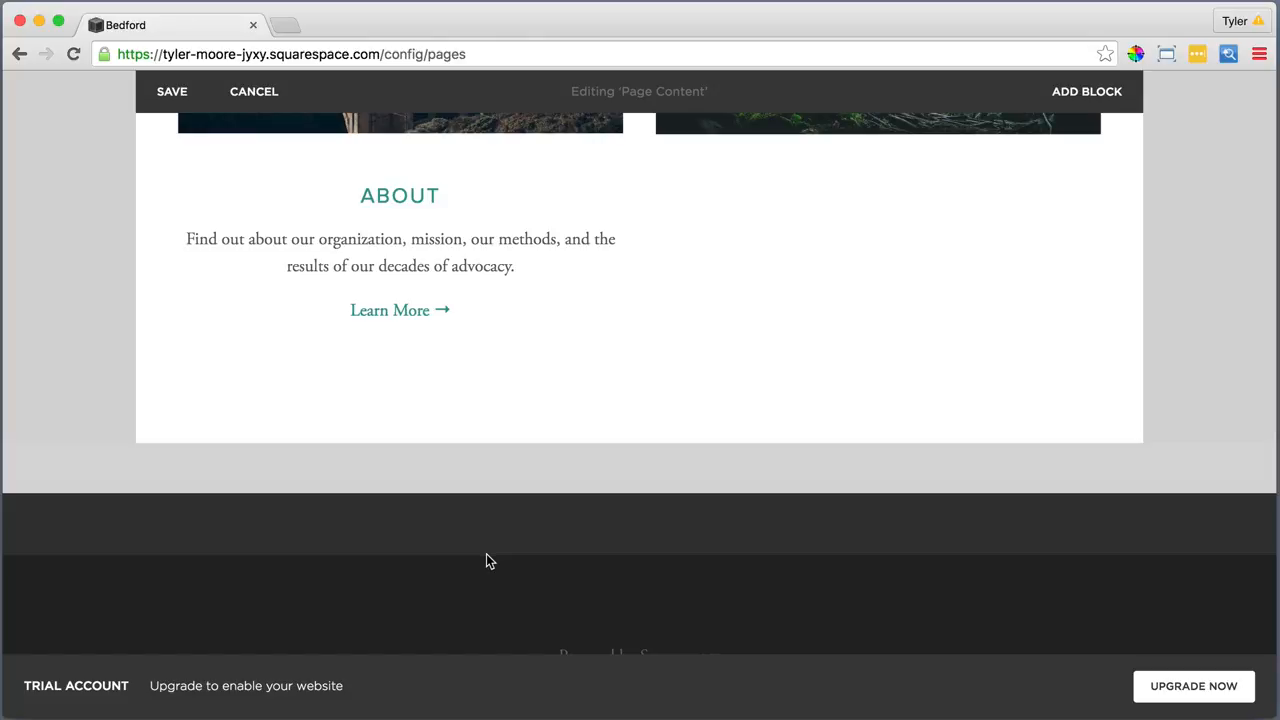
Add a Text block in the right column with the Take Action copy pasted as plain text
left_click(640, 168)
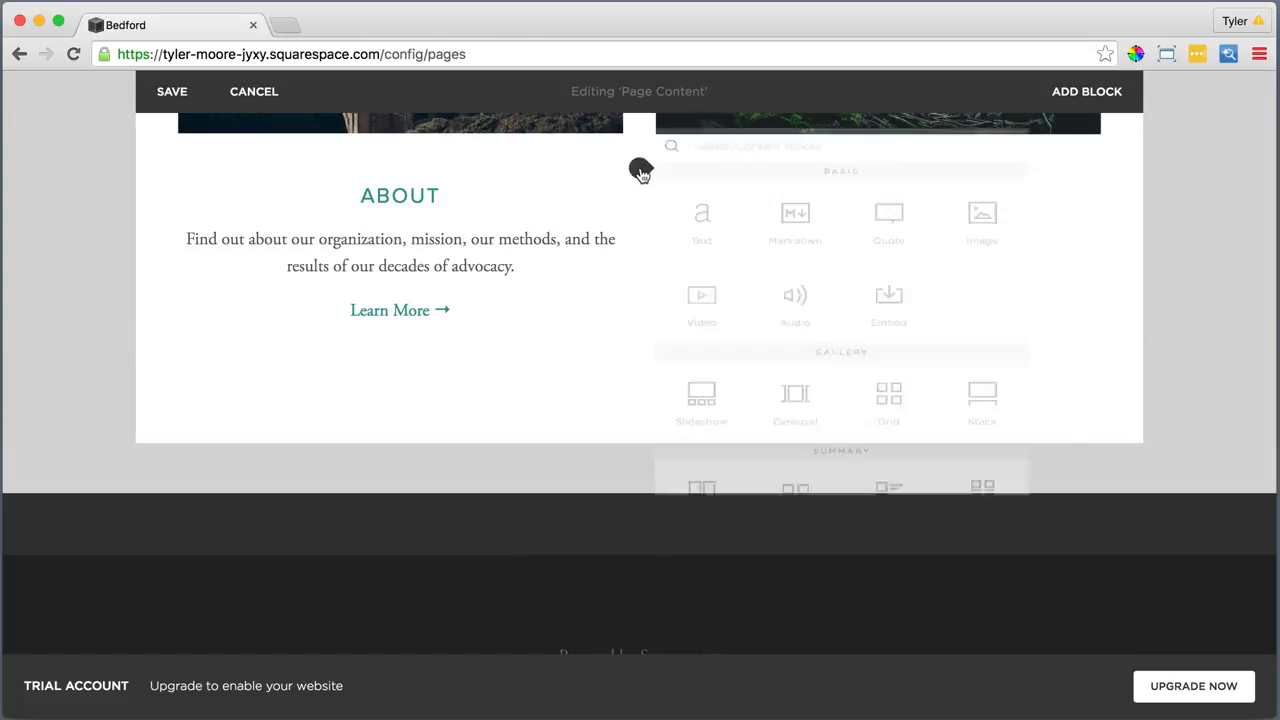
left_click(705, 198)
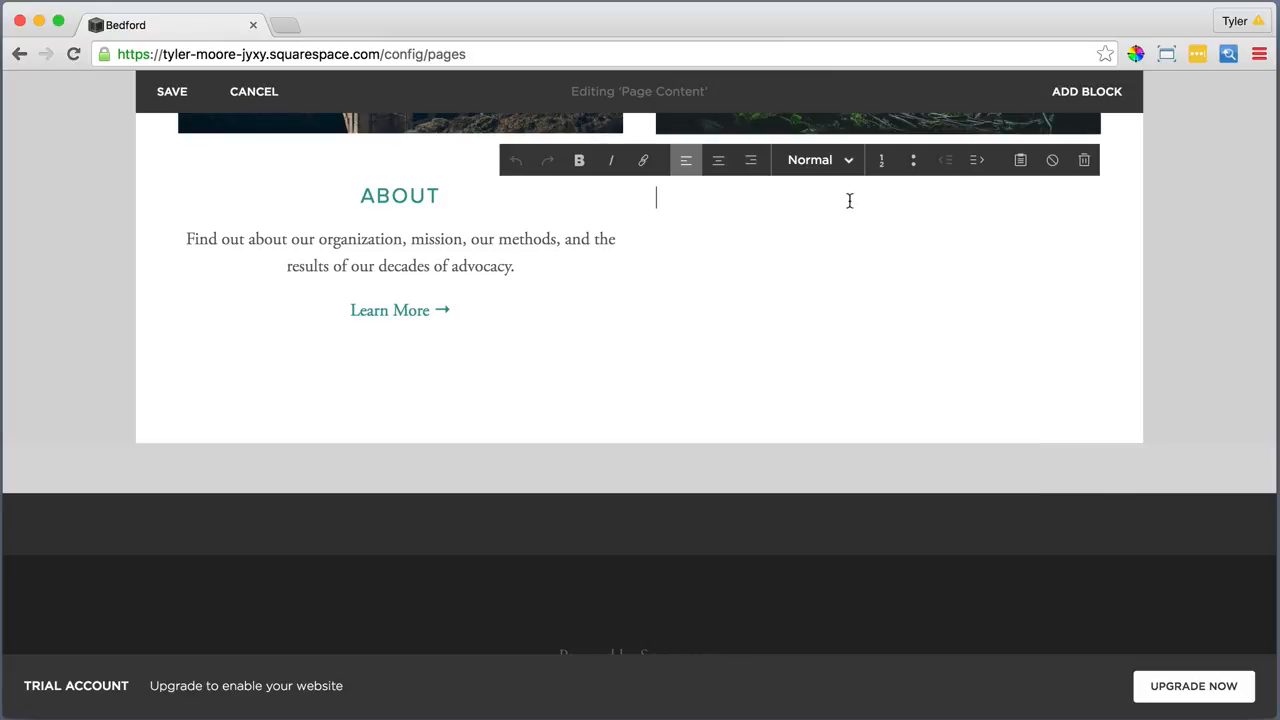
left_click(1020, 160)
right_click(858, 362)
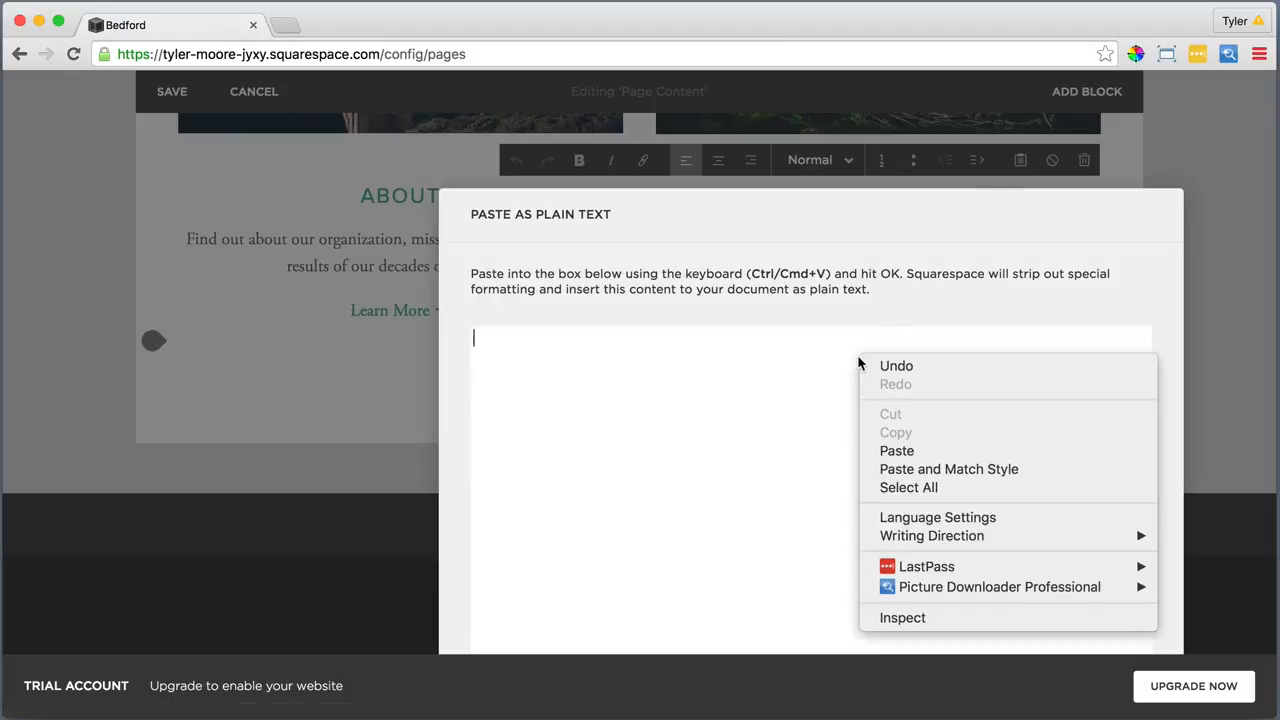
left_click(915, 450)
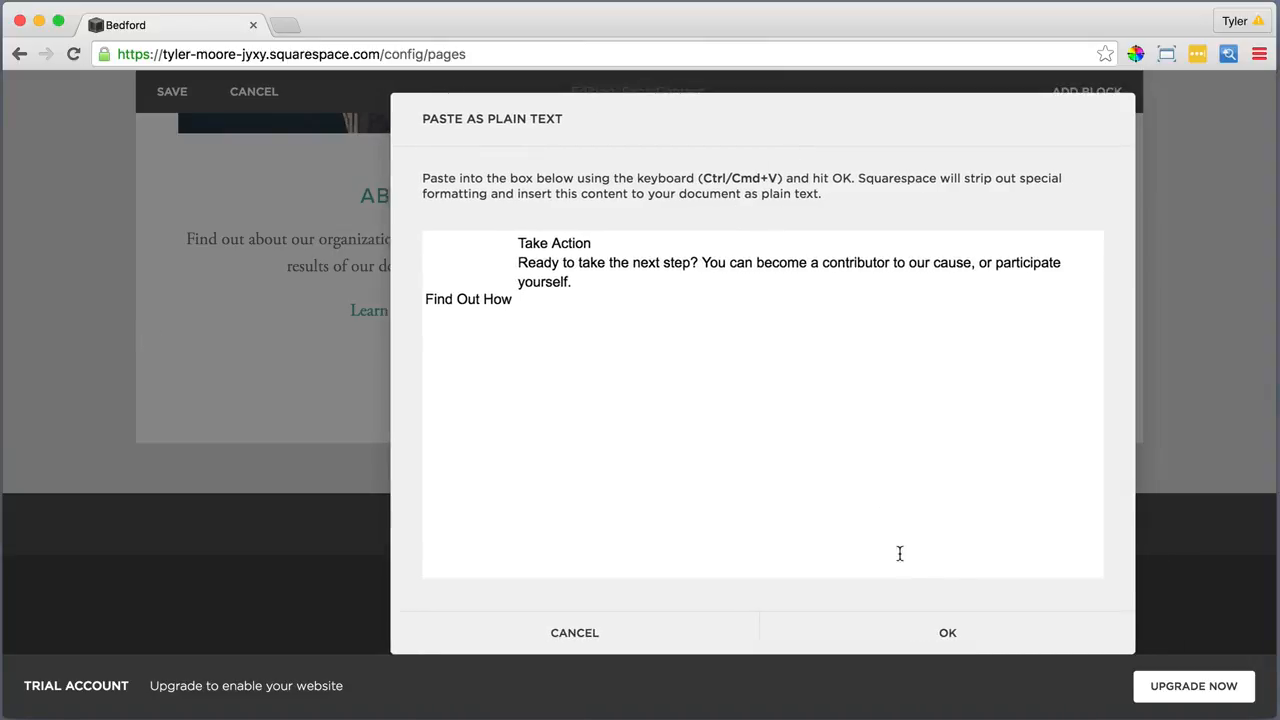
left_click(946, 636)
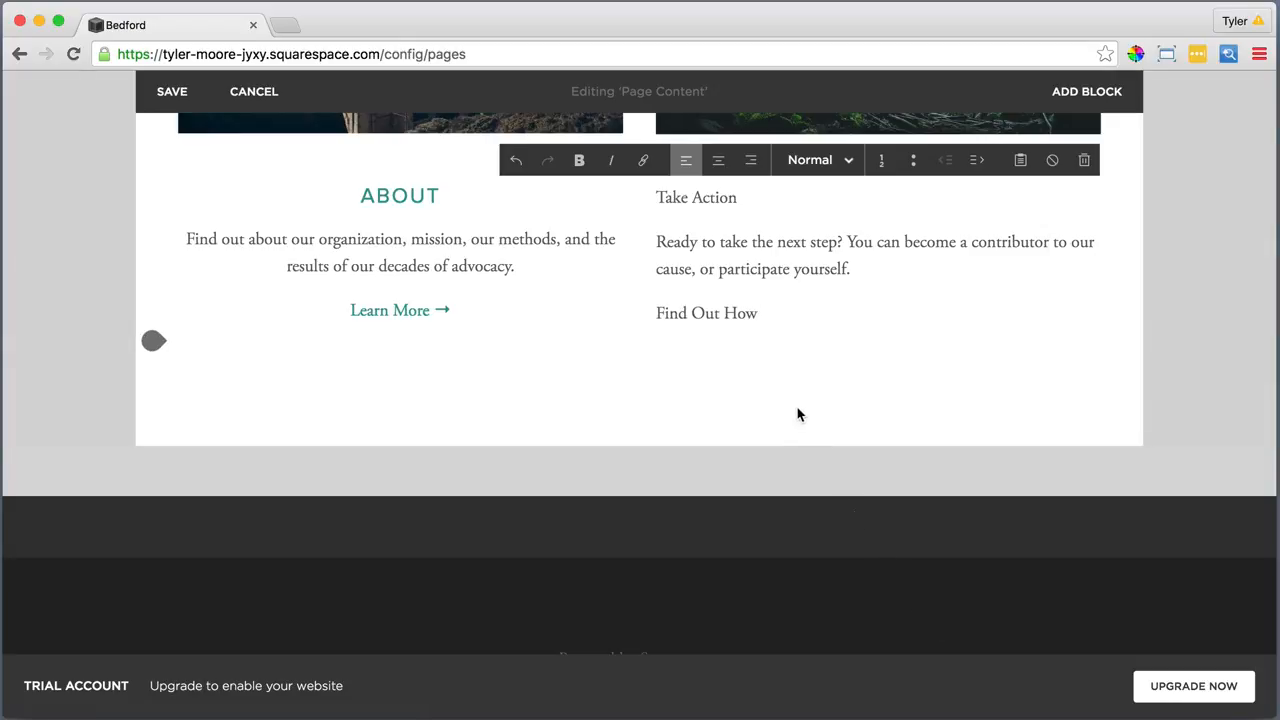
Centre the three Take Action paragraphs and make Take Action a Heading 2
left_click_drag(682, 288, 640, 222)
left_click(718, 163)
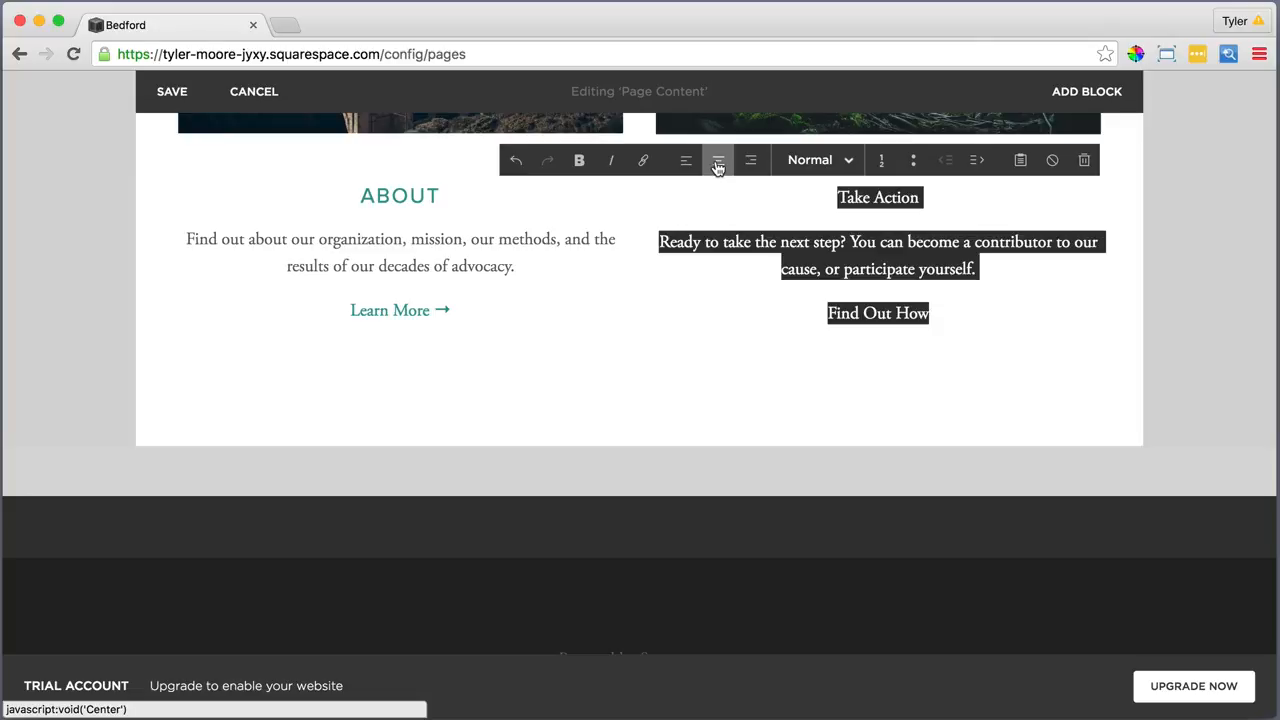
left_click(922, 197)
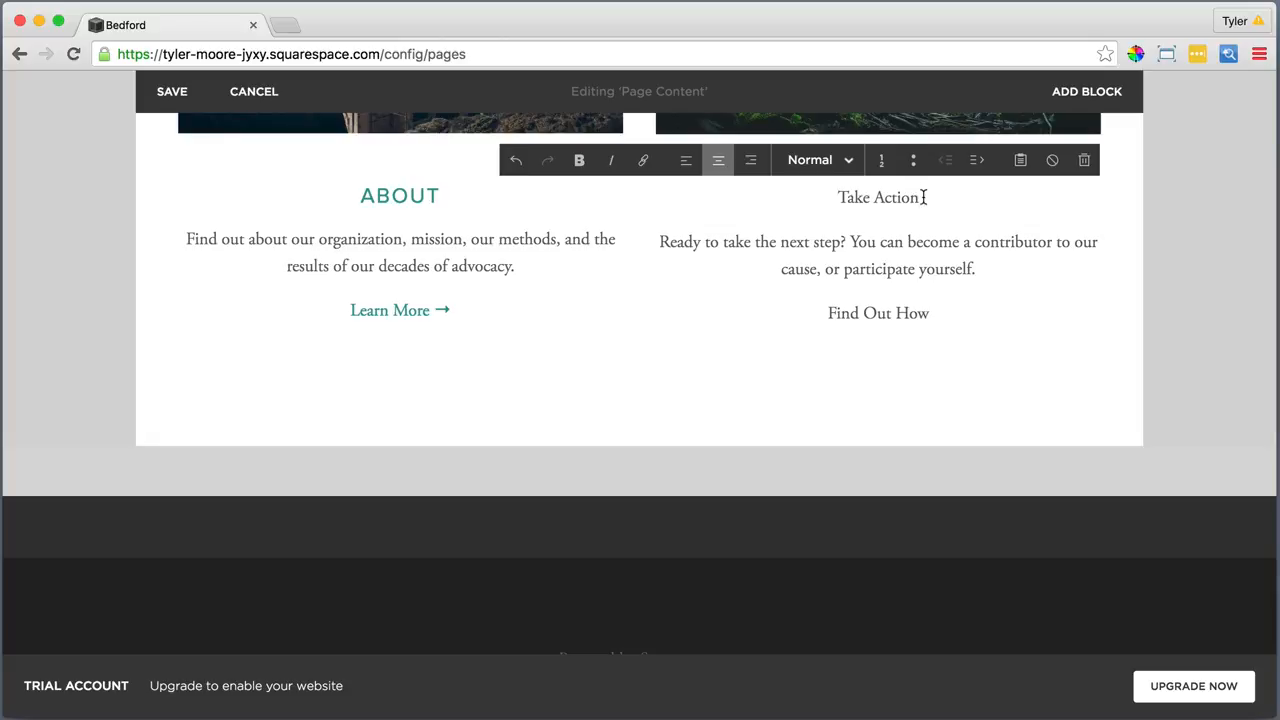
left_click_drag(922, 197, 836, 198)
left_click(820, 163)
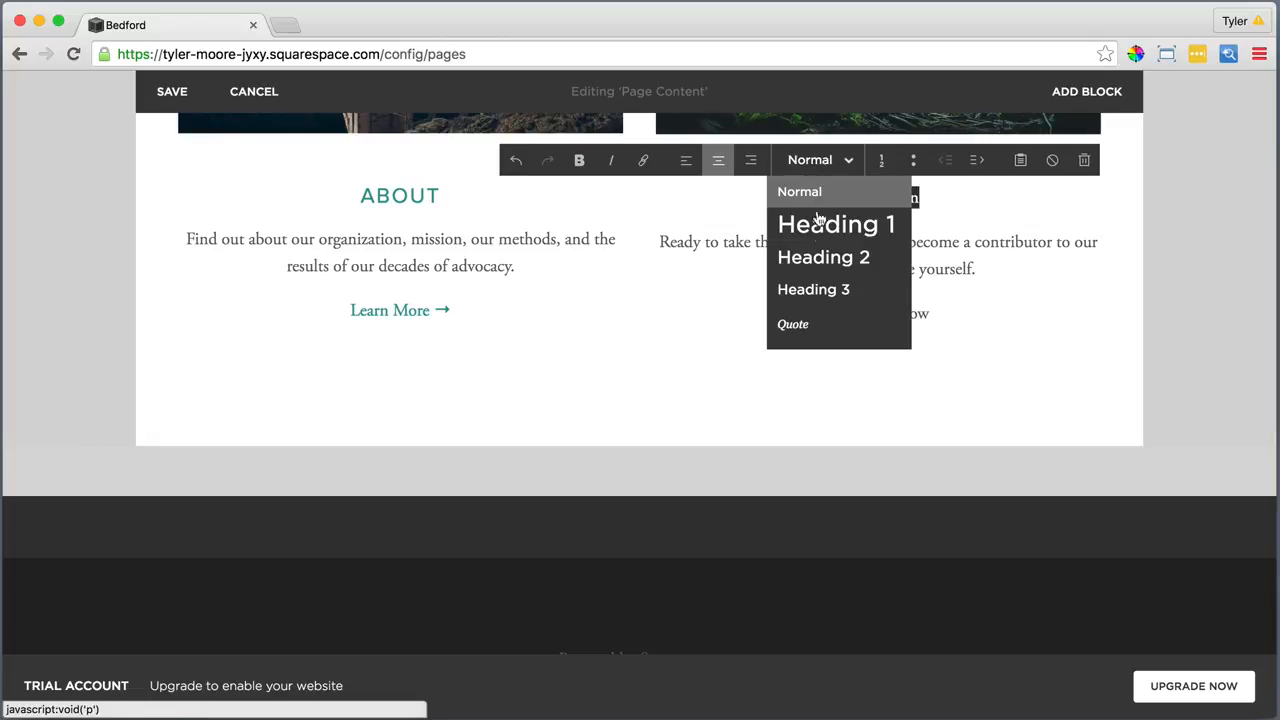
left_click(818, 250)
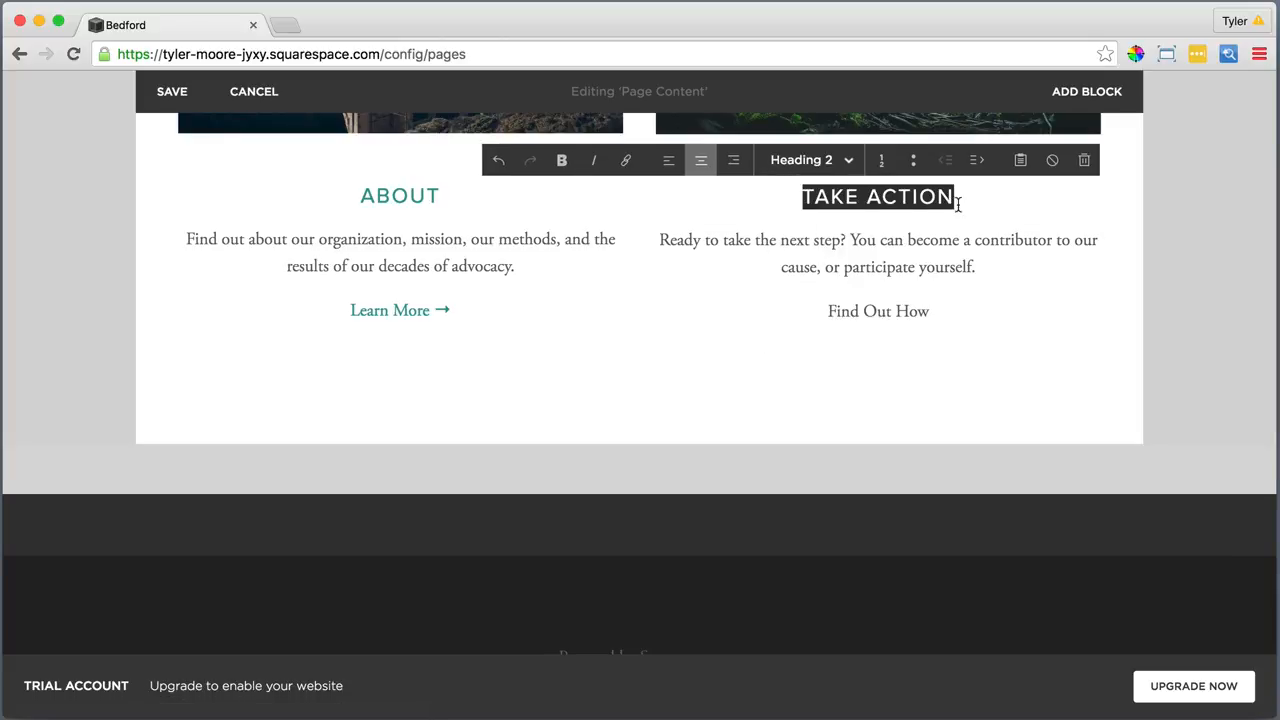
Link the TAKE ACTION heading to the Take Action page
left_click_drag(971, 197, 791, 197)
left_click(626, 160)
left_click(998, 231)
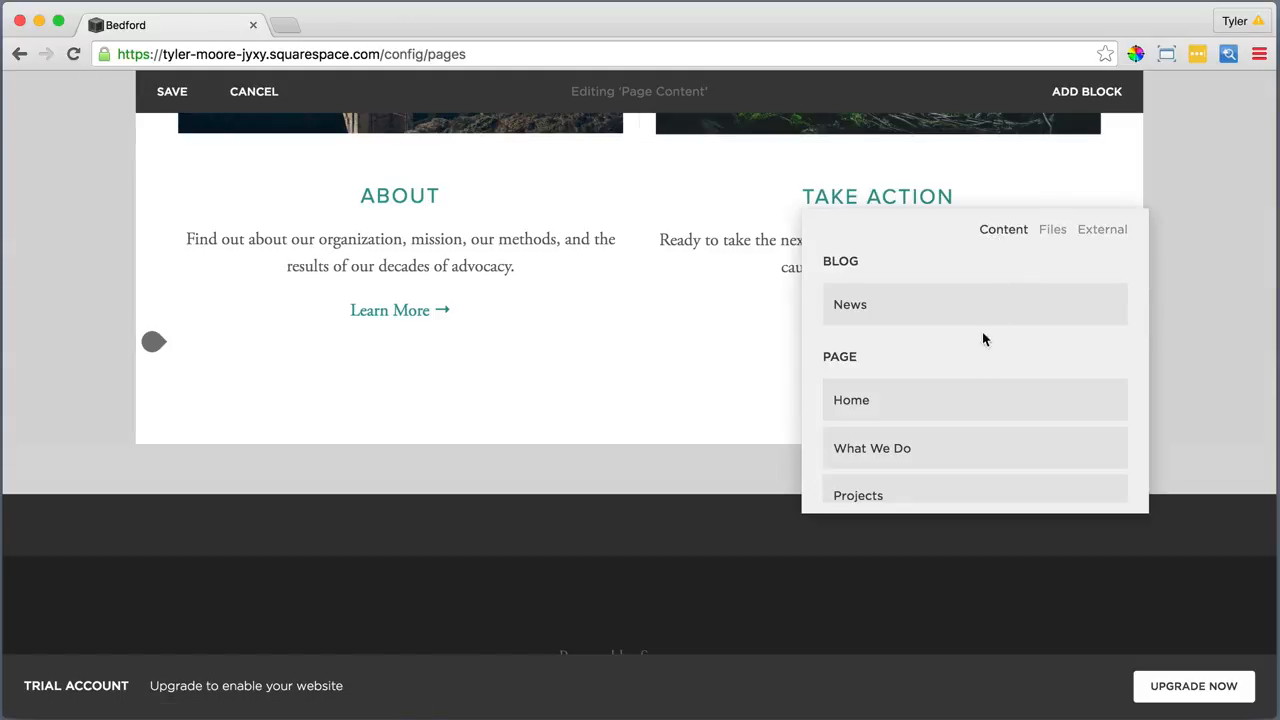
scroll(982, 370, "down", 5)
scroll(984, 405, "down", 1)
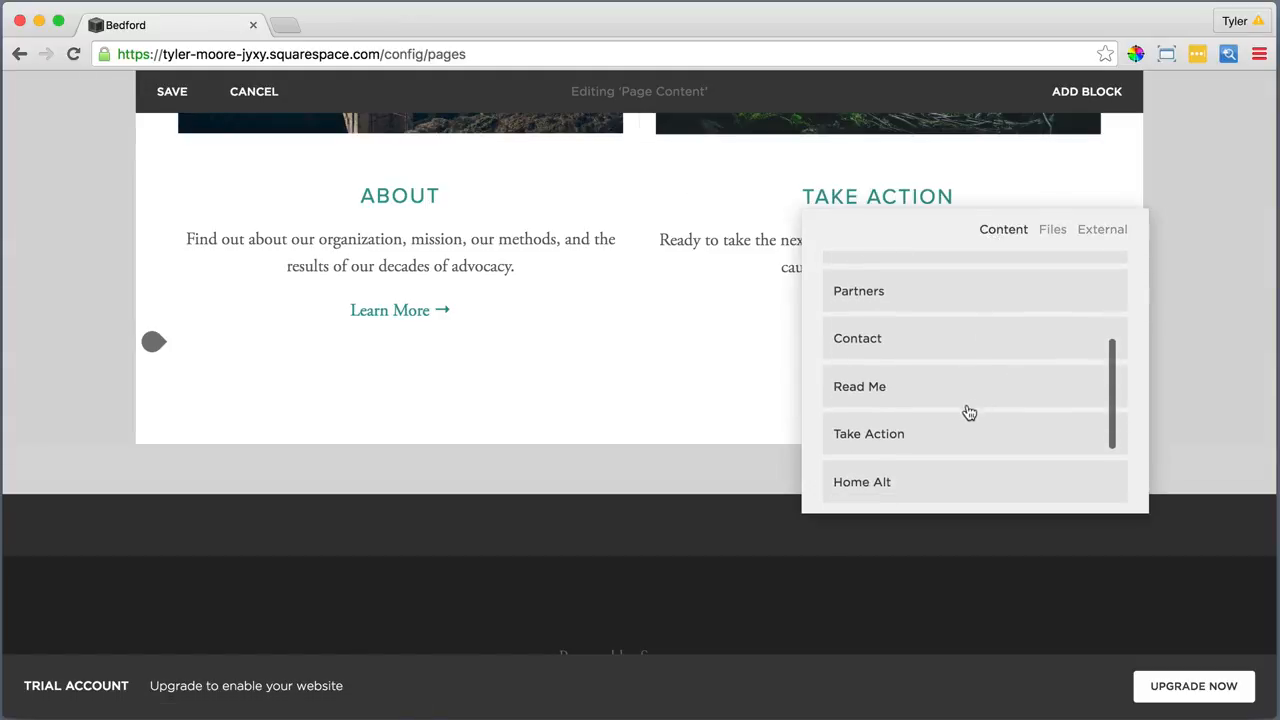
left_click(887, 431)
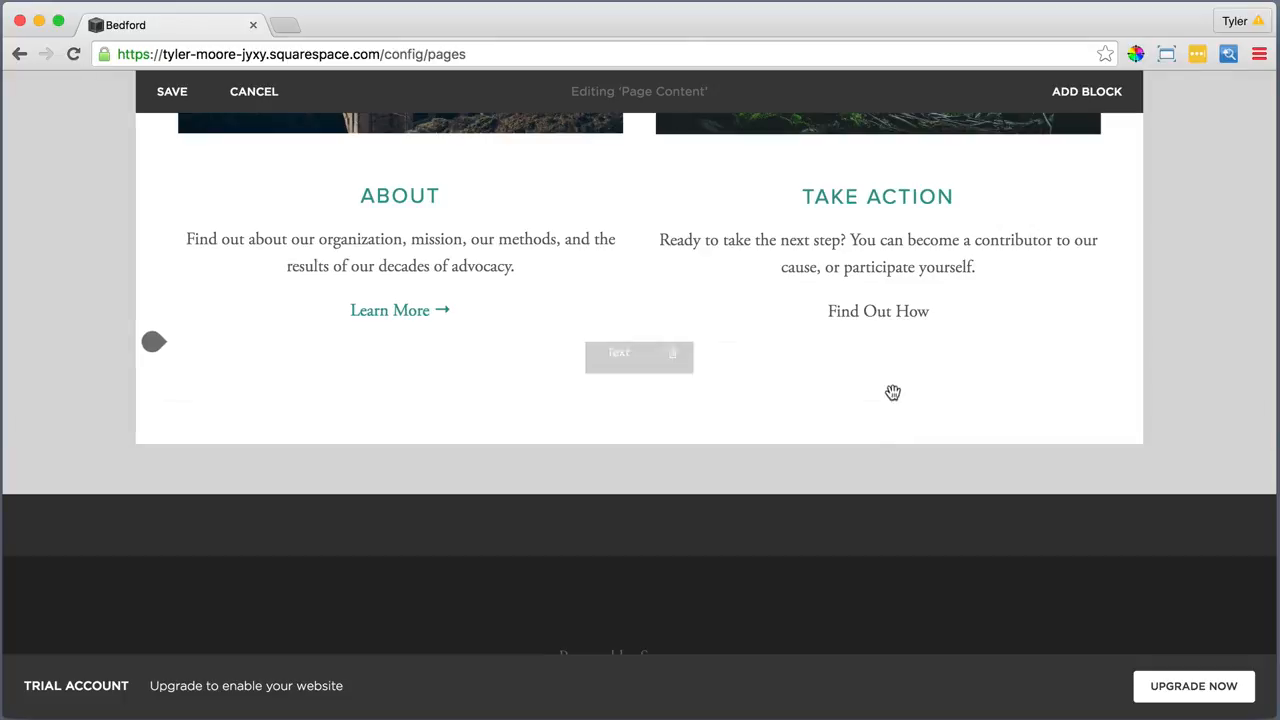
left_click(942, 311)
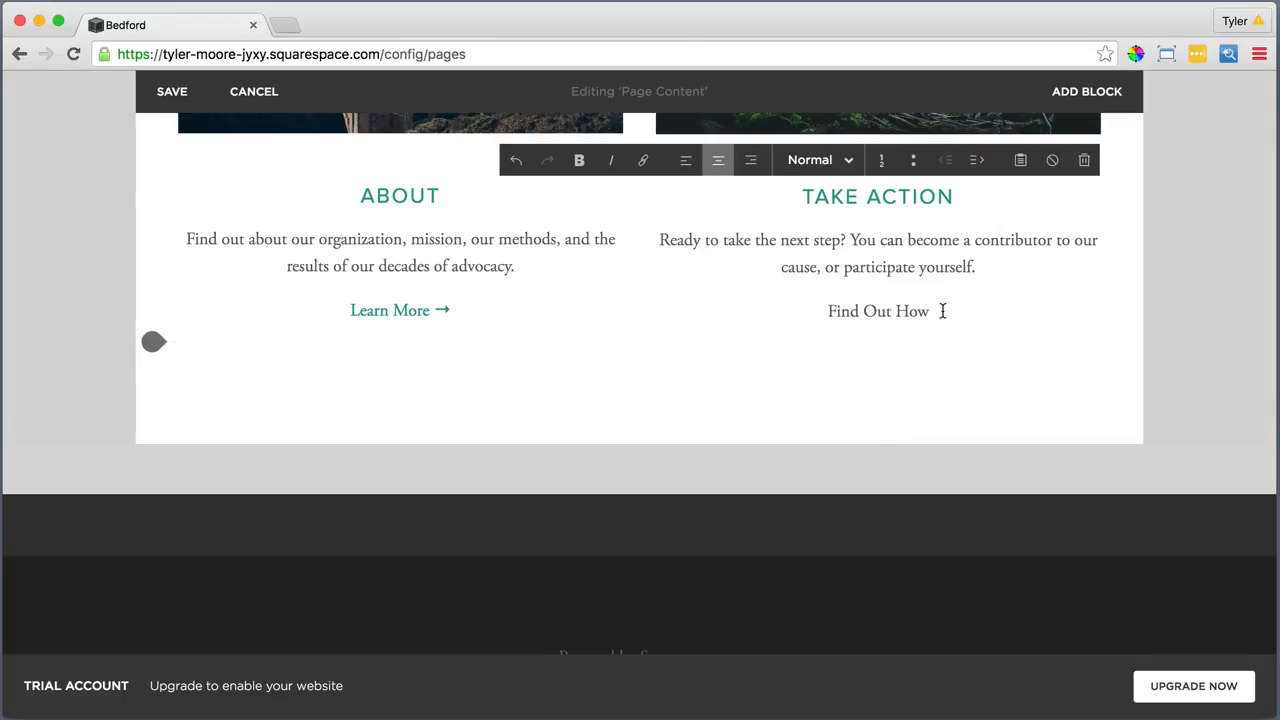
left_click(1020, 160)
Search 'arrow symbol' in a new tab and copy the → arrow from the Unicode Arrows page
left_click(283, 25)
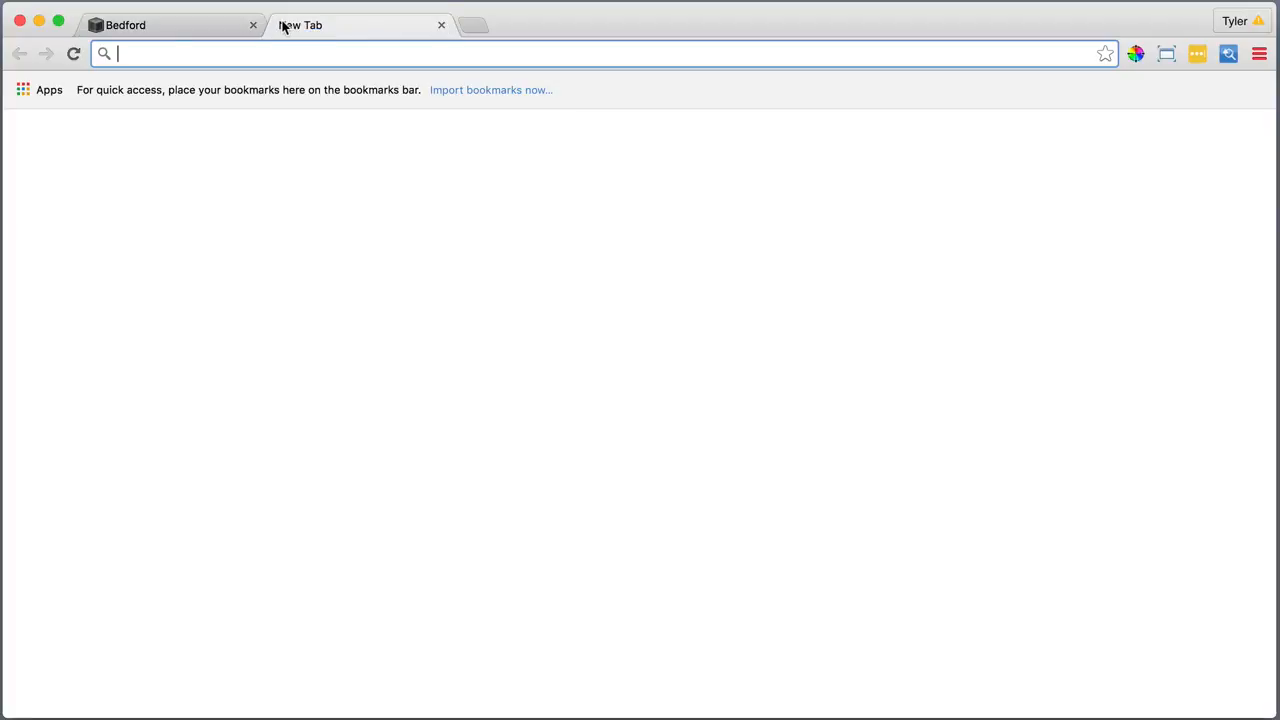
type("arrow symbol")
key("Return")
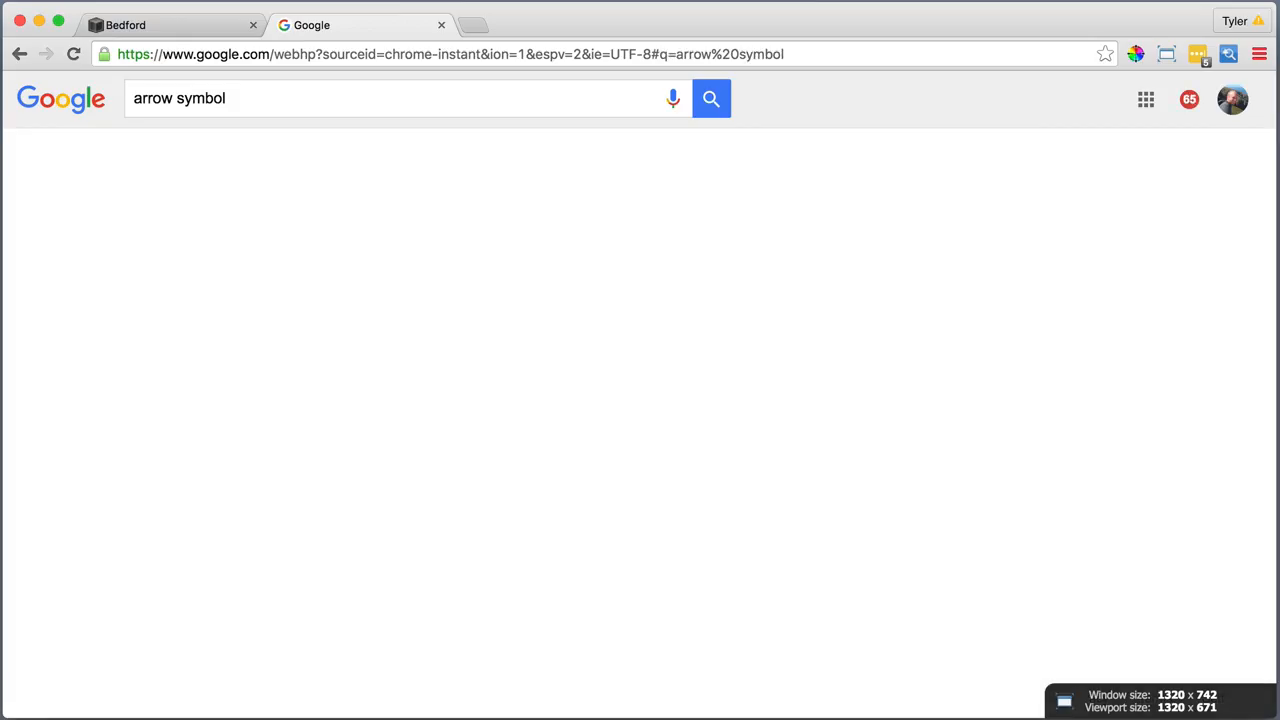
scroll(220, 545, "down", 3)
left_click(215, 555)
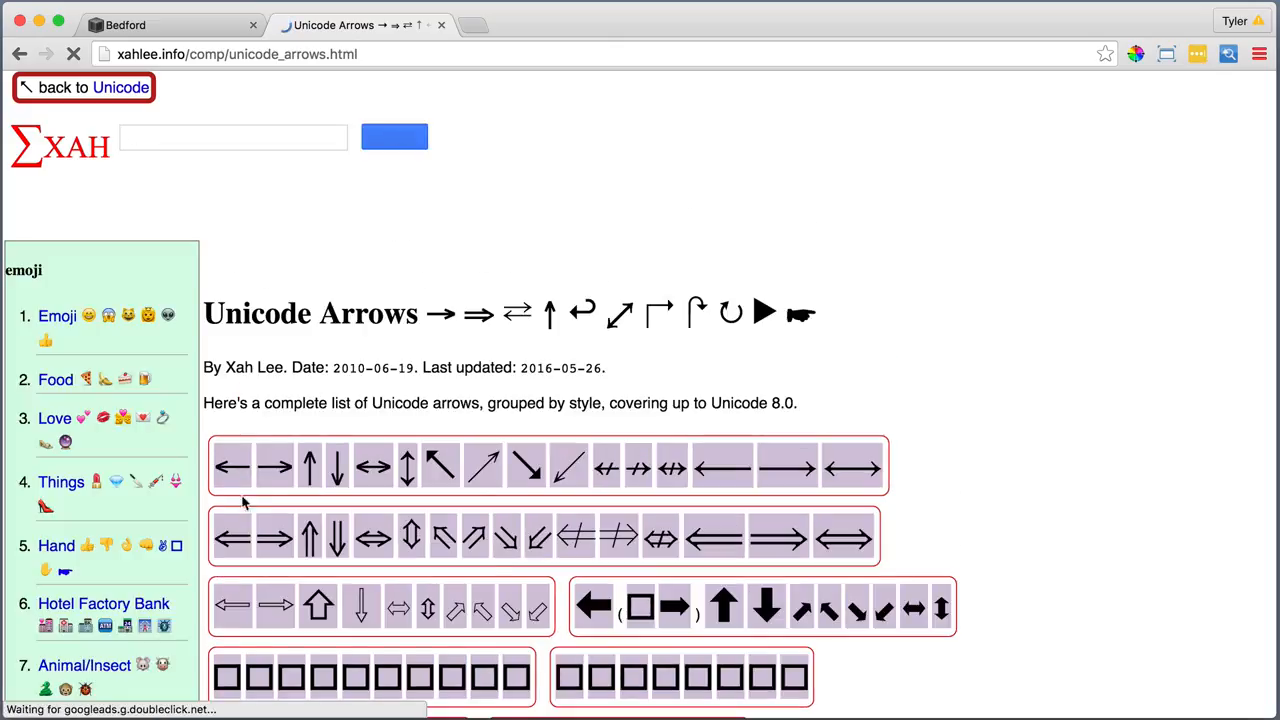
right_click(285, 465)
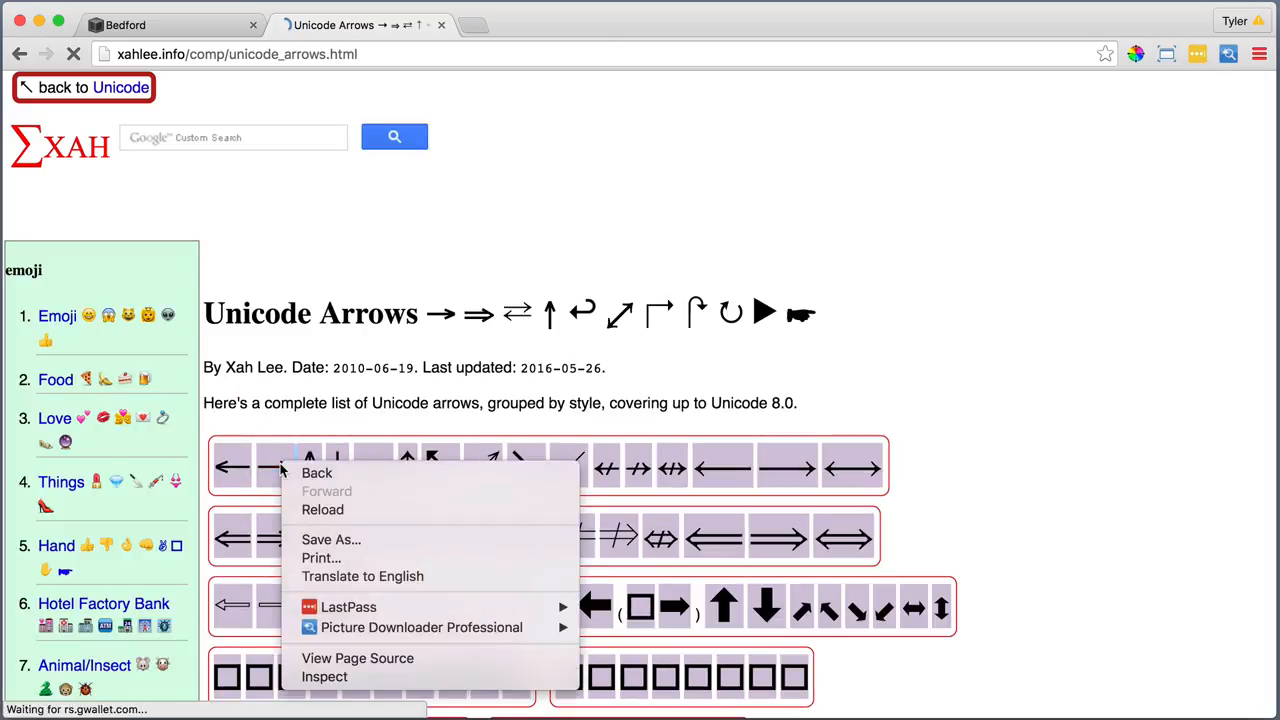
left_click(270, 466)
right_click(272, 462)
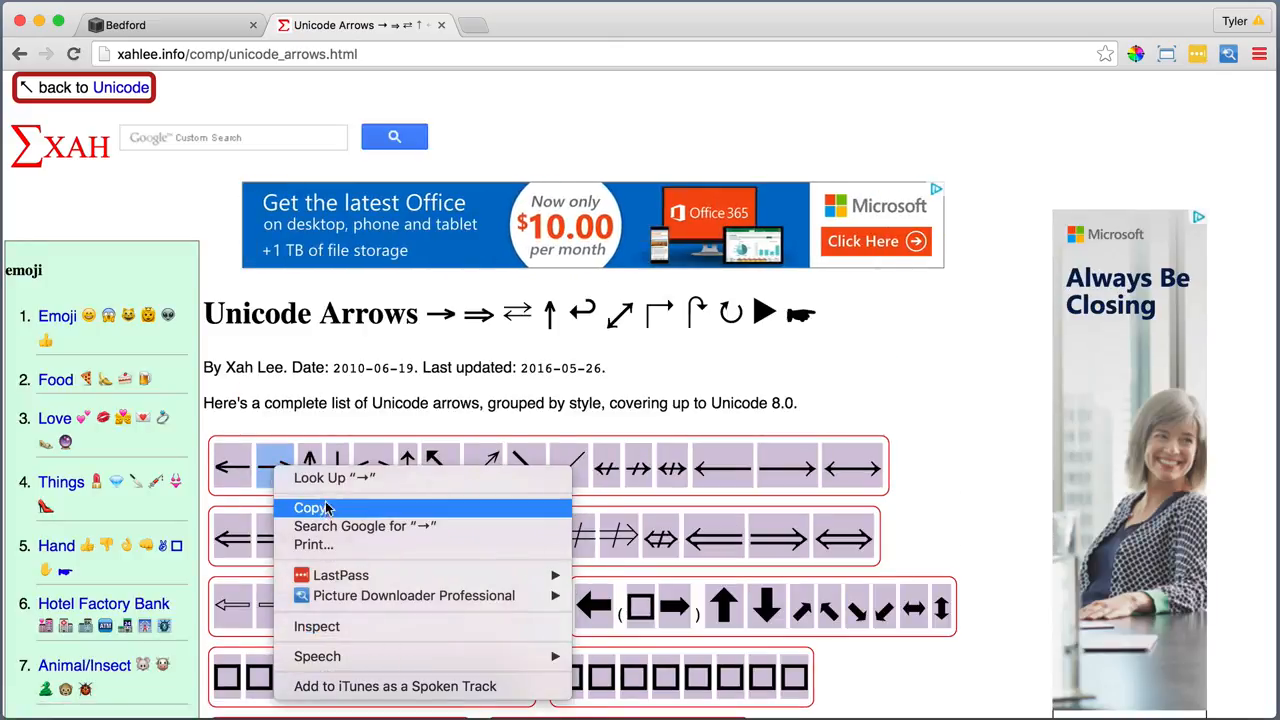
left_click(328, 509)
Append the copied → arrow after Find Out How
left_click(441, 25)
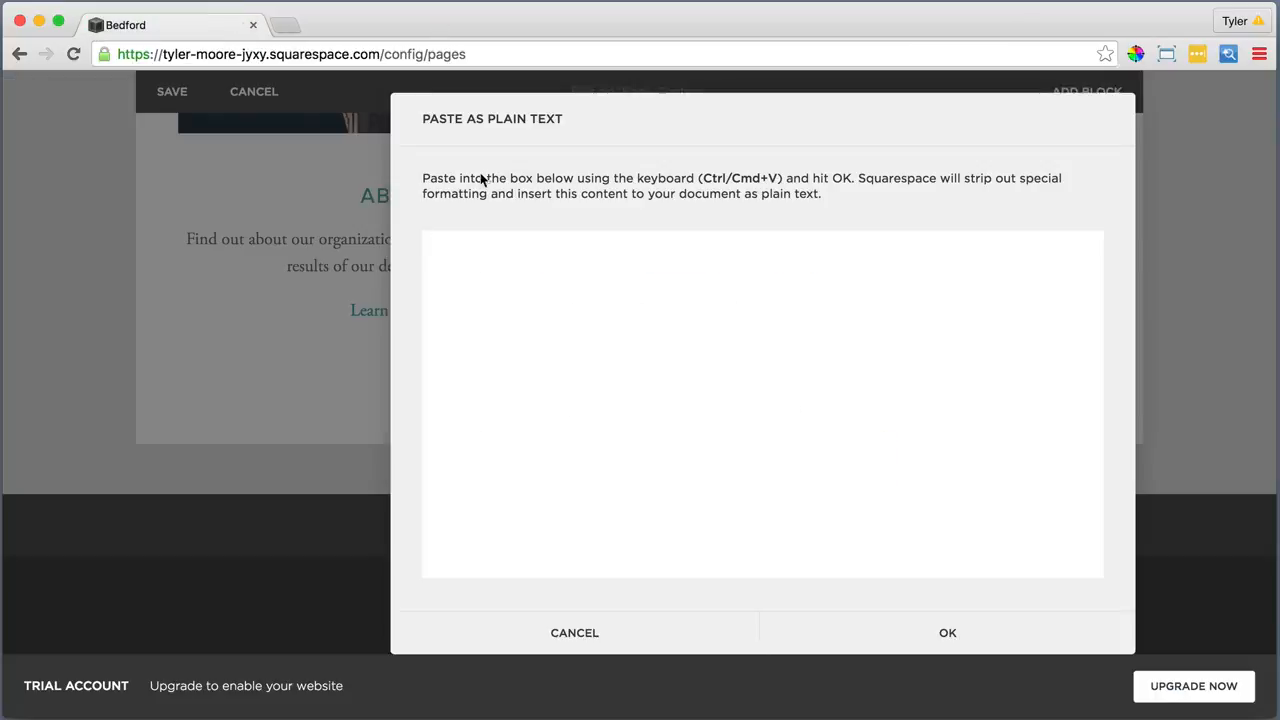
right_click(463, 244)
left_click(522, 338)
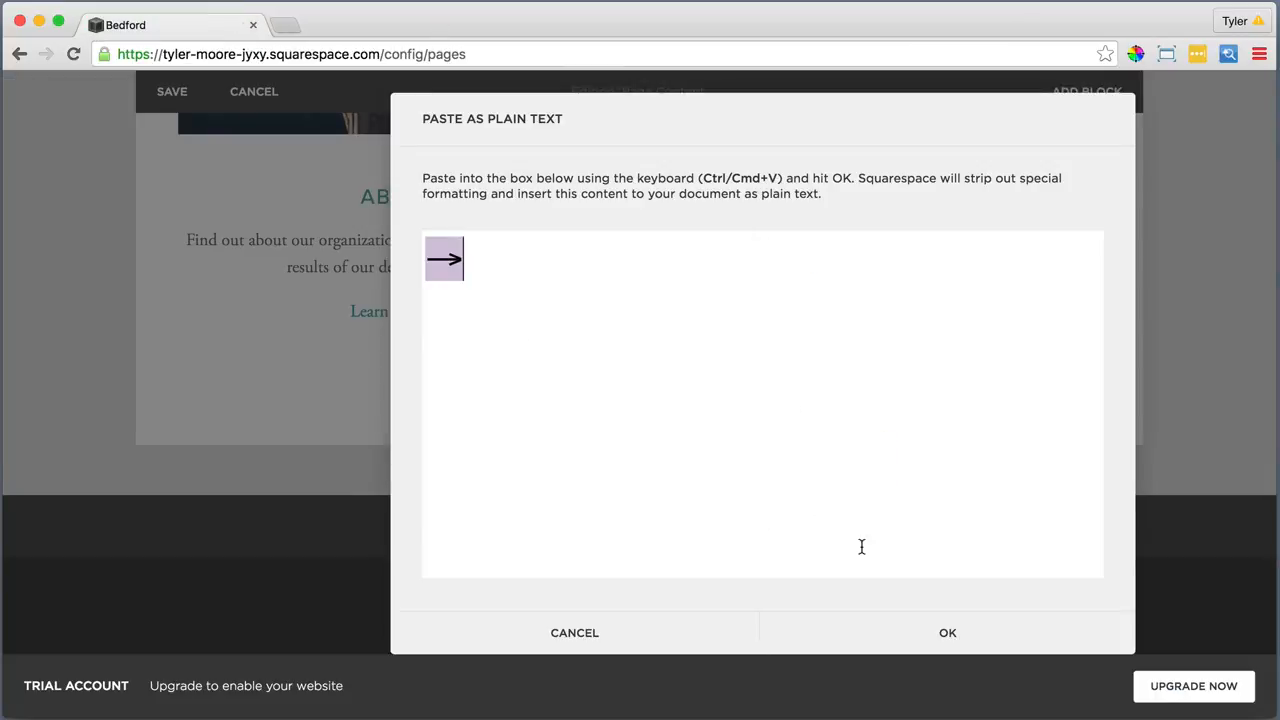
left_click(953, 636)
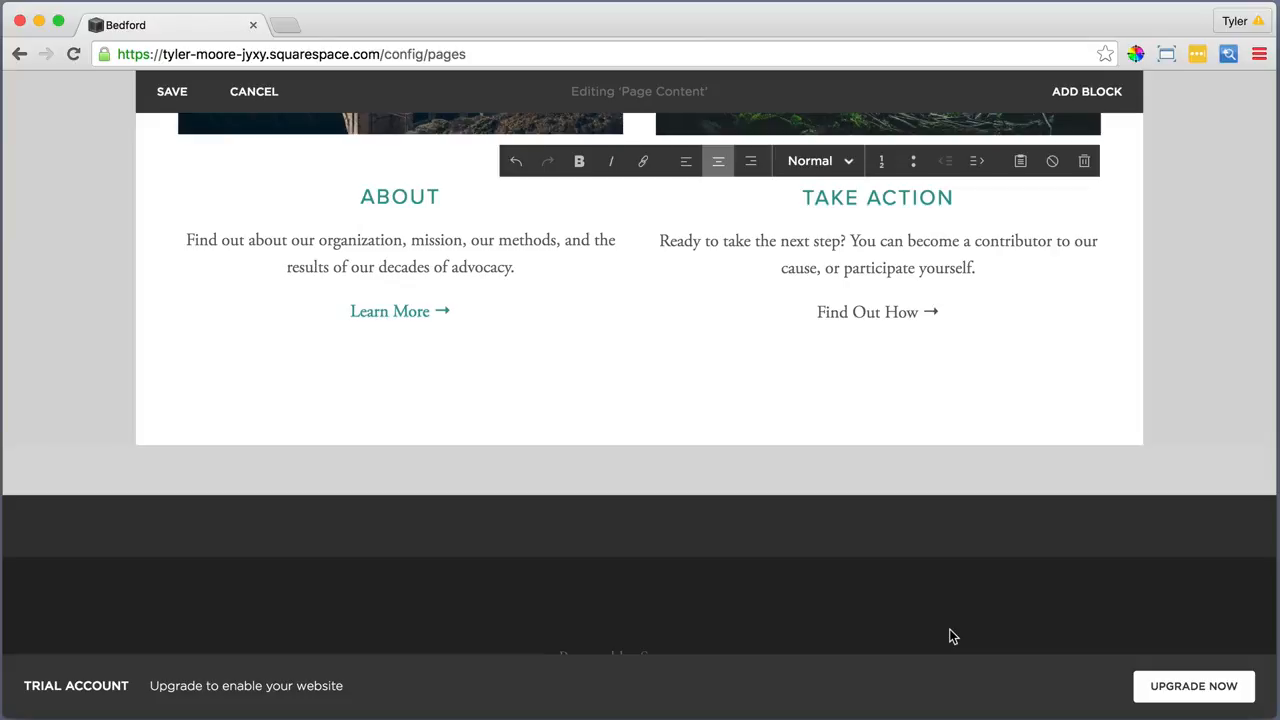
Link the Find Out How → line to the Take Action page
left_click_drag(941, 312, 817, 309)
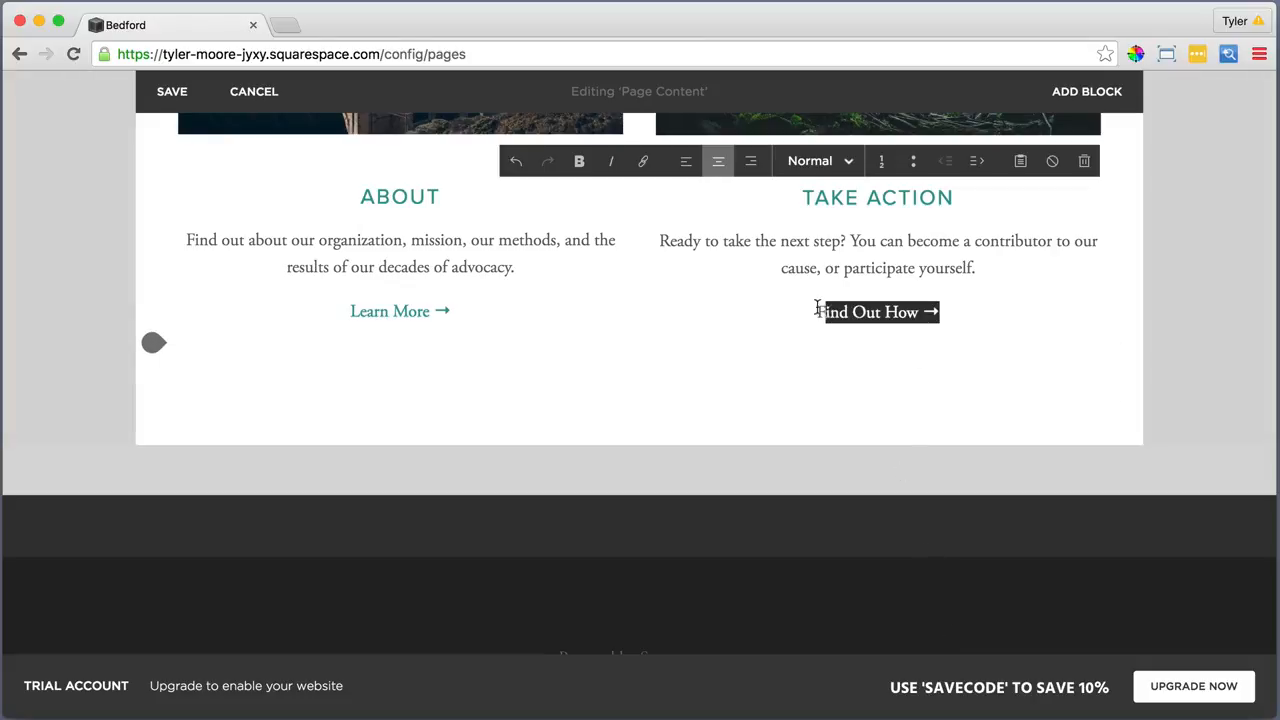
left_click(641, 162)
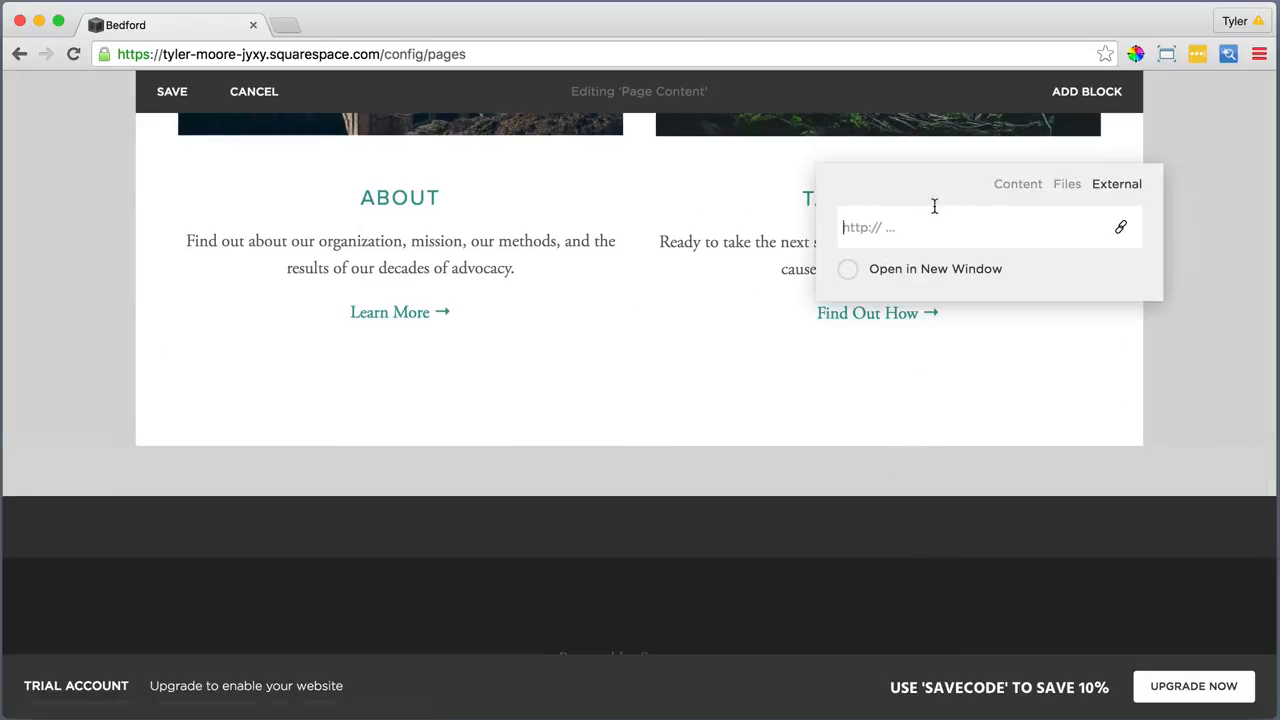
left_click(1018, 184)
scroll(994, 463, "down", 5)
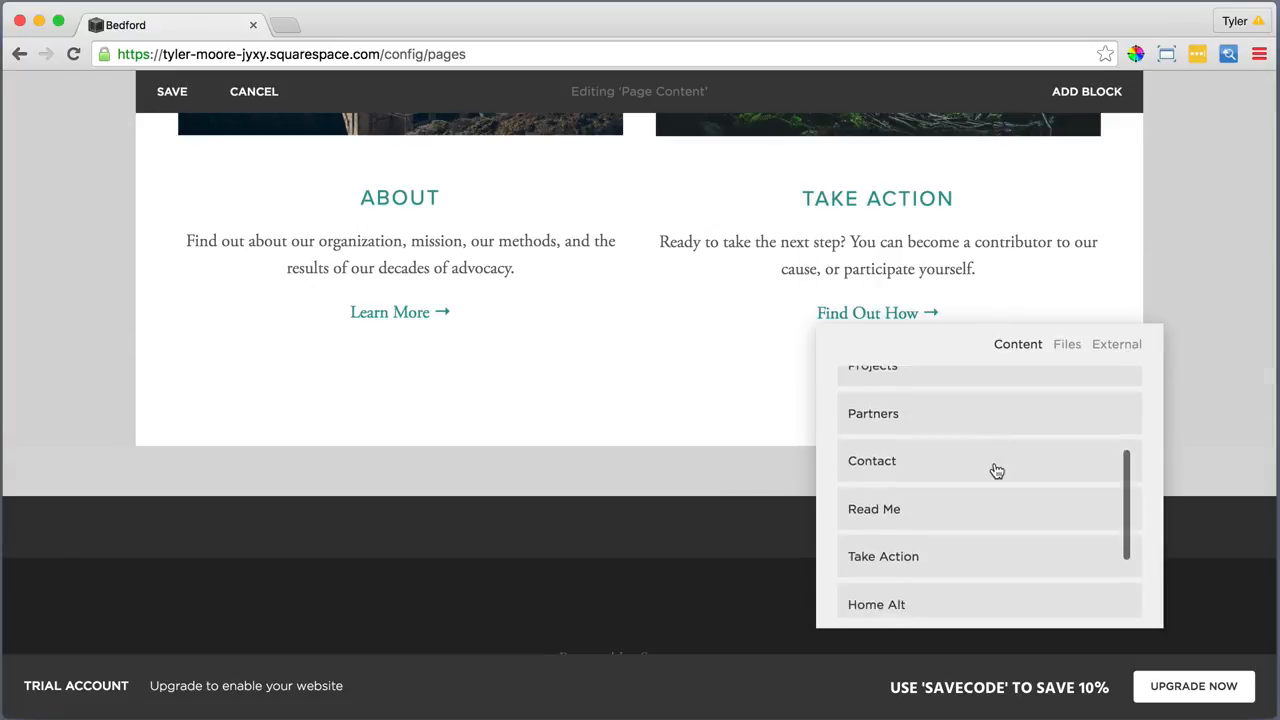
left_click(920, 523)
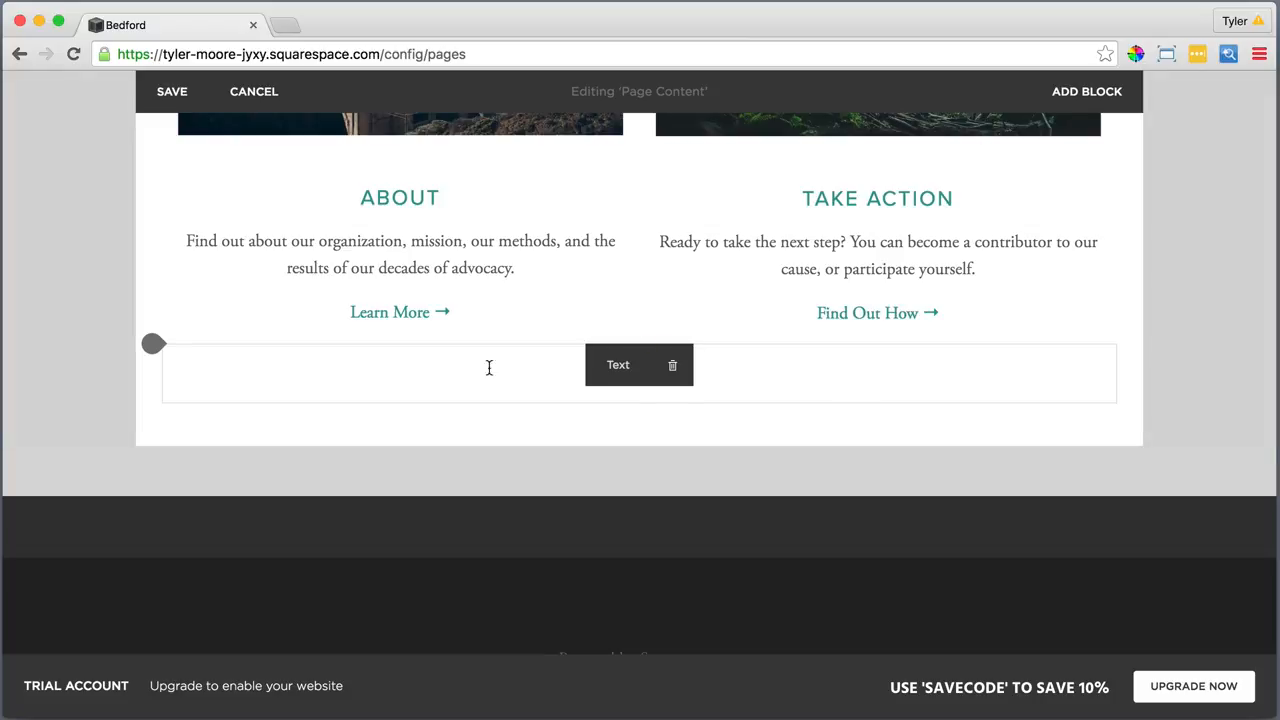
Delete the empty text block and the divider line from the home page
left_click(670, 367)
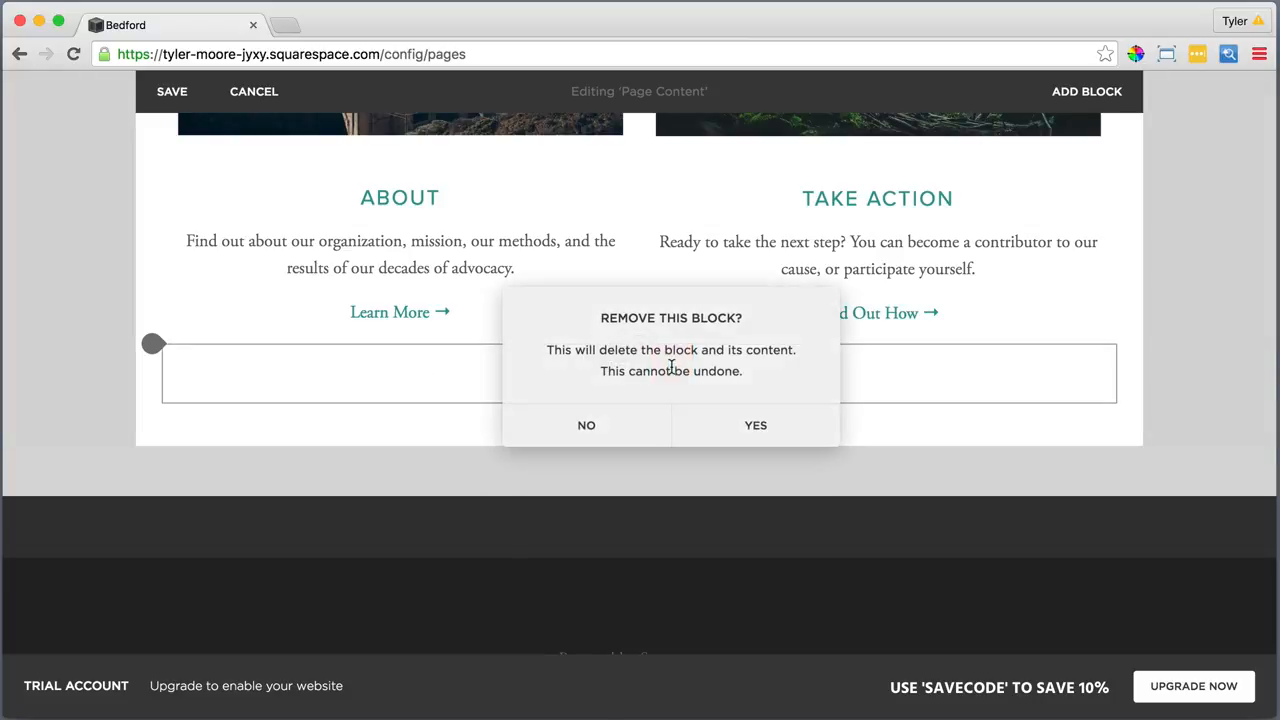
left_click(757, 428)
scroll(754, 337, "up", 8)
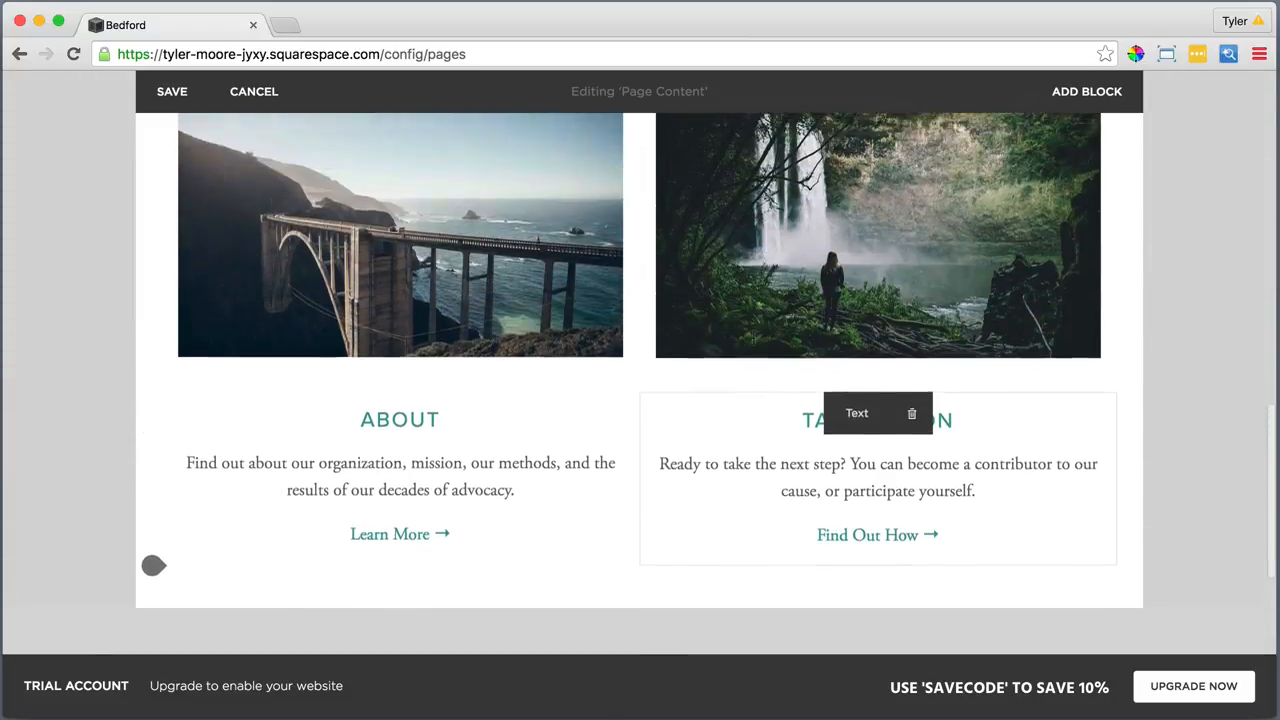
scroll(752, 338, "up", 5)
left_click(672, 366)
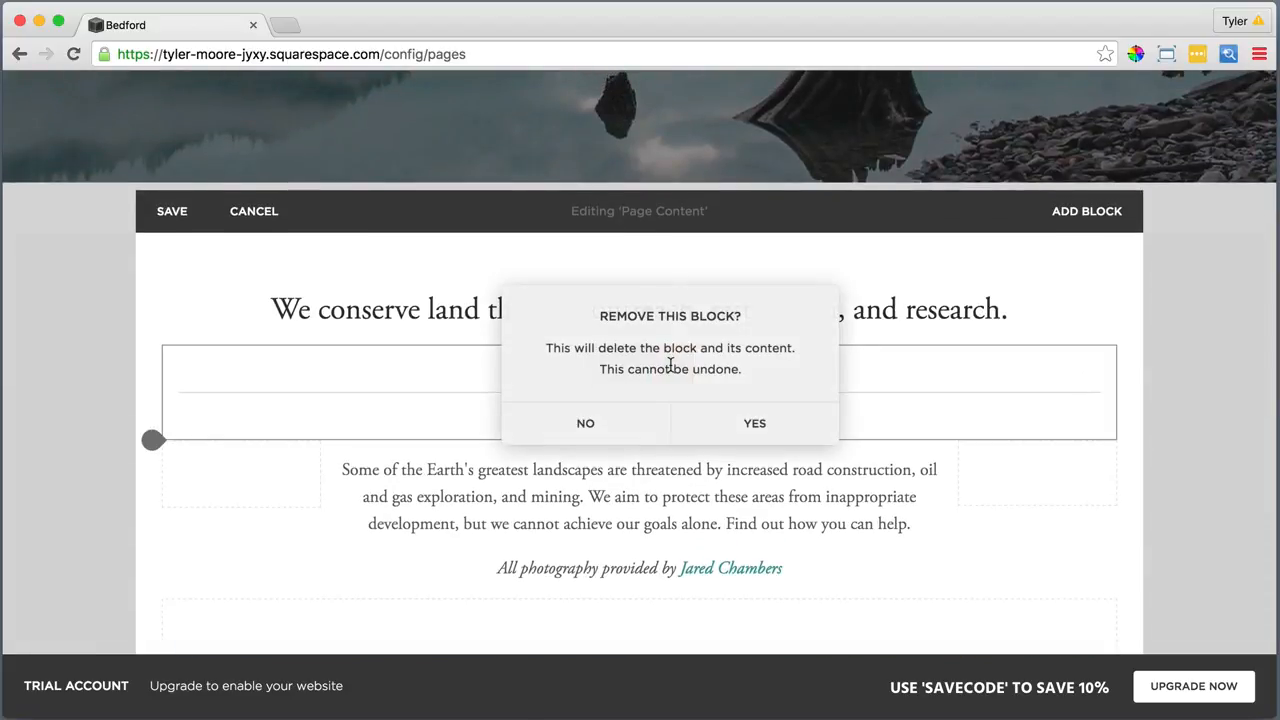
left_click(757, 424)
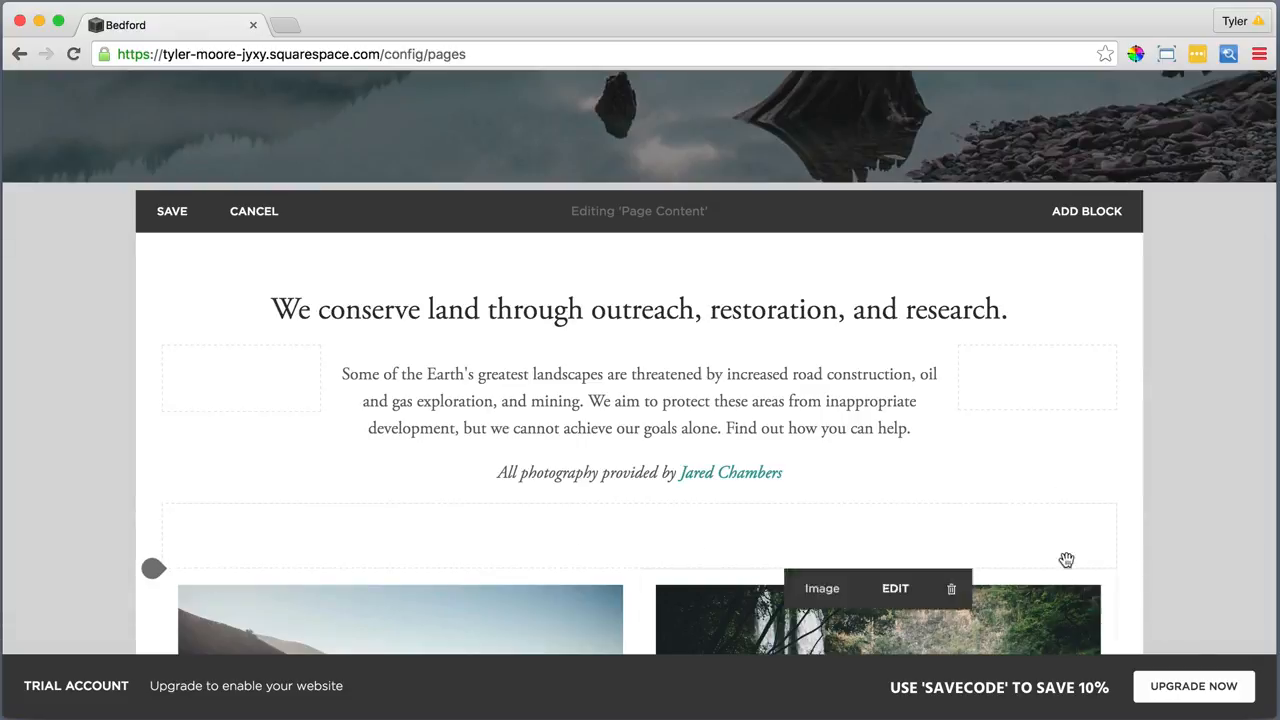
scroll(1017, 491, "down", 10)
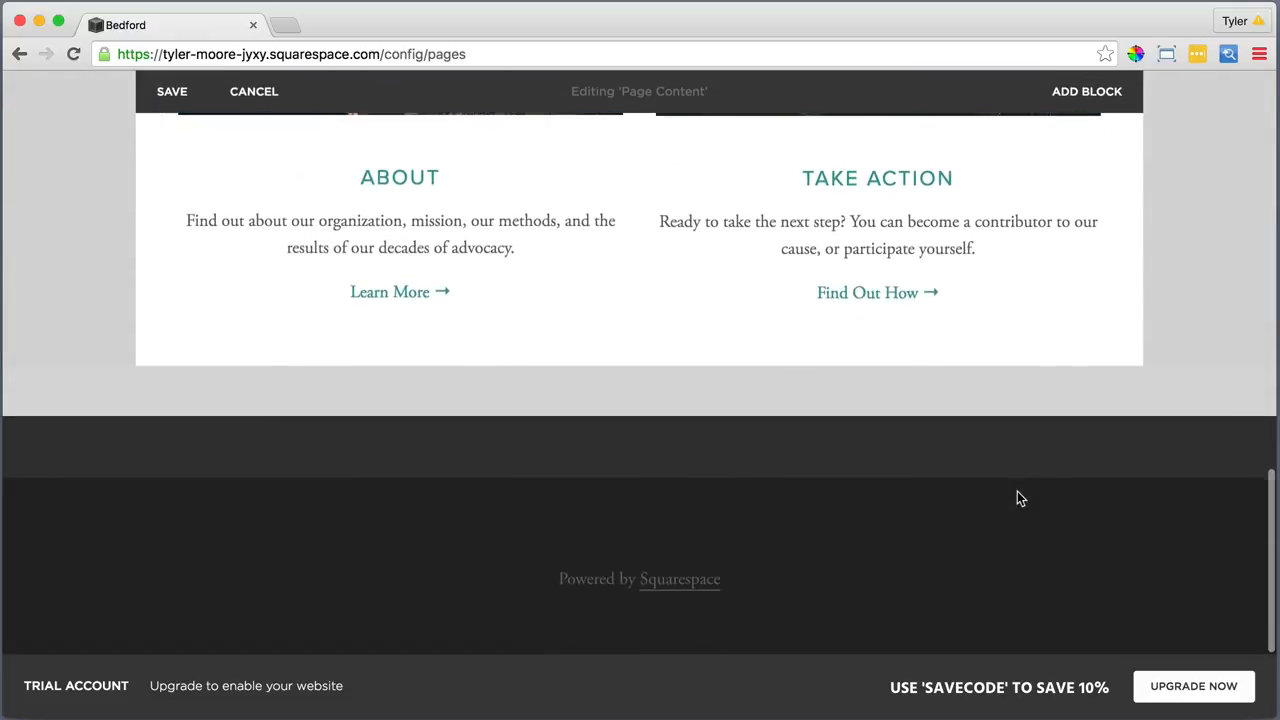
scroll(1017, 491, "up", 15)
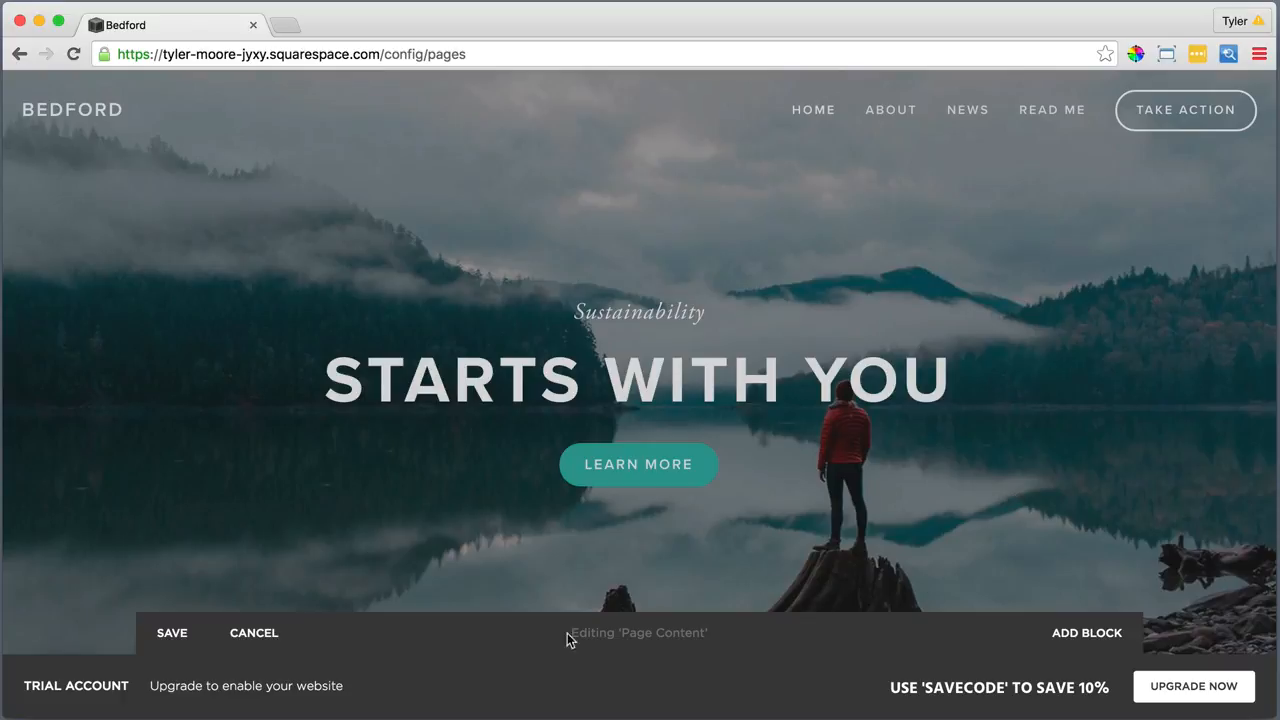
Save the home page, then give the What We Do page a bold 'What We Do' description
left_click(172, 633)
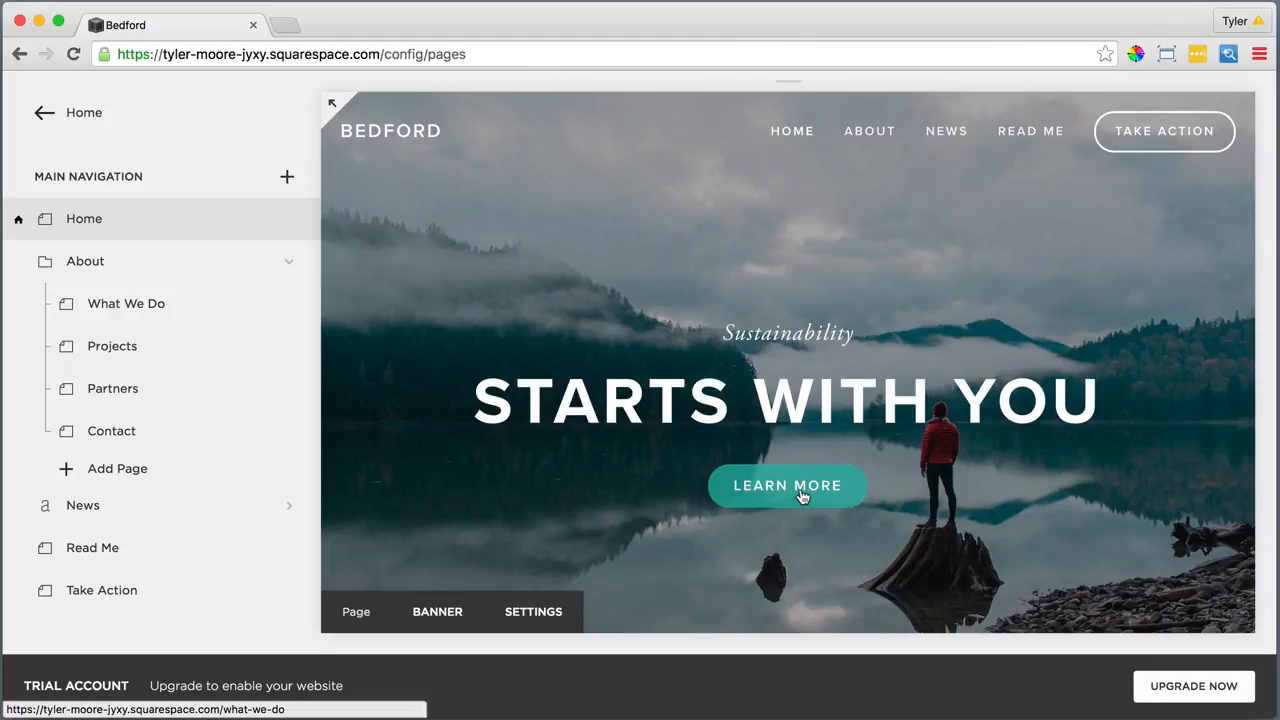
left_click(287, 304)
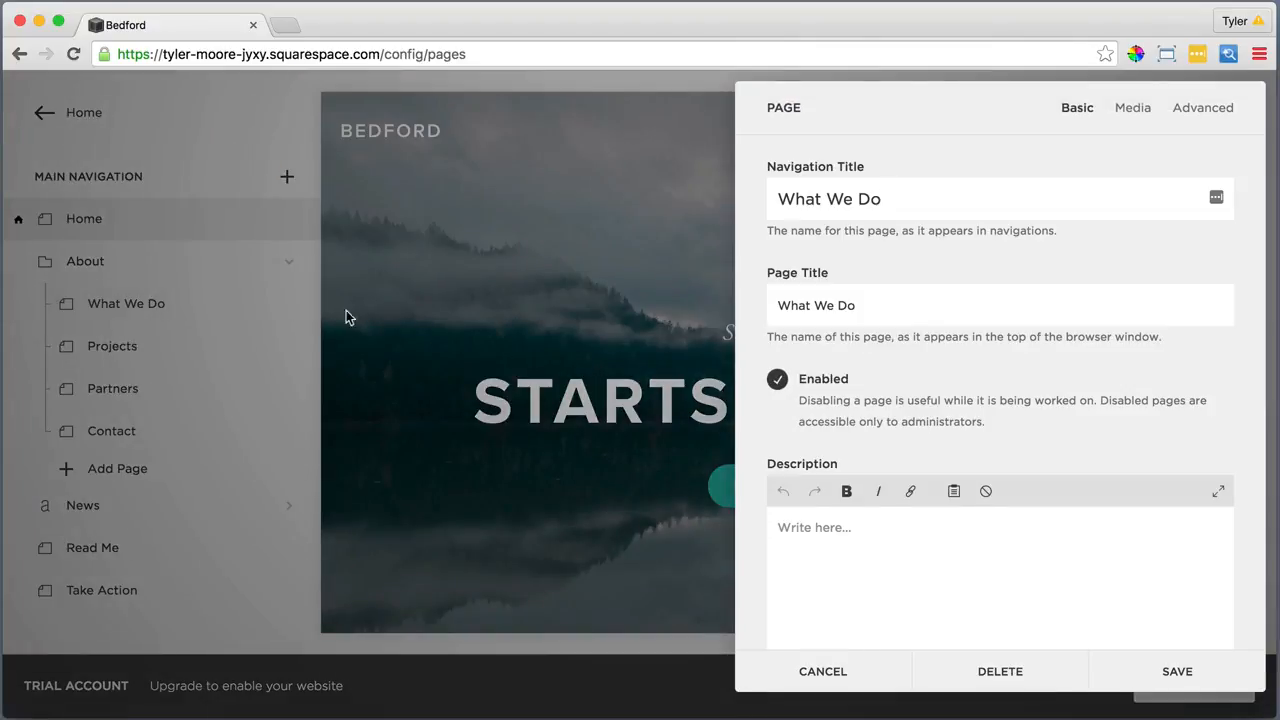
left_click(812, 527)
left_click_drag(858, 525, 766, 523)
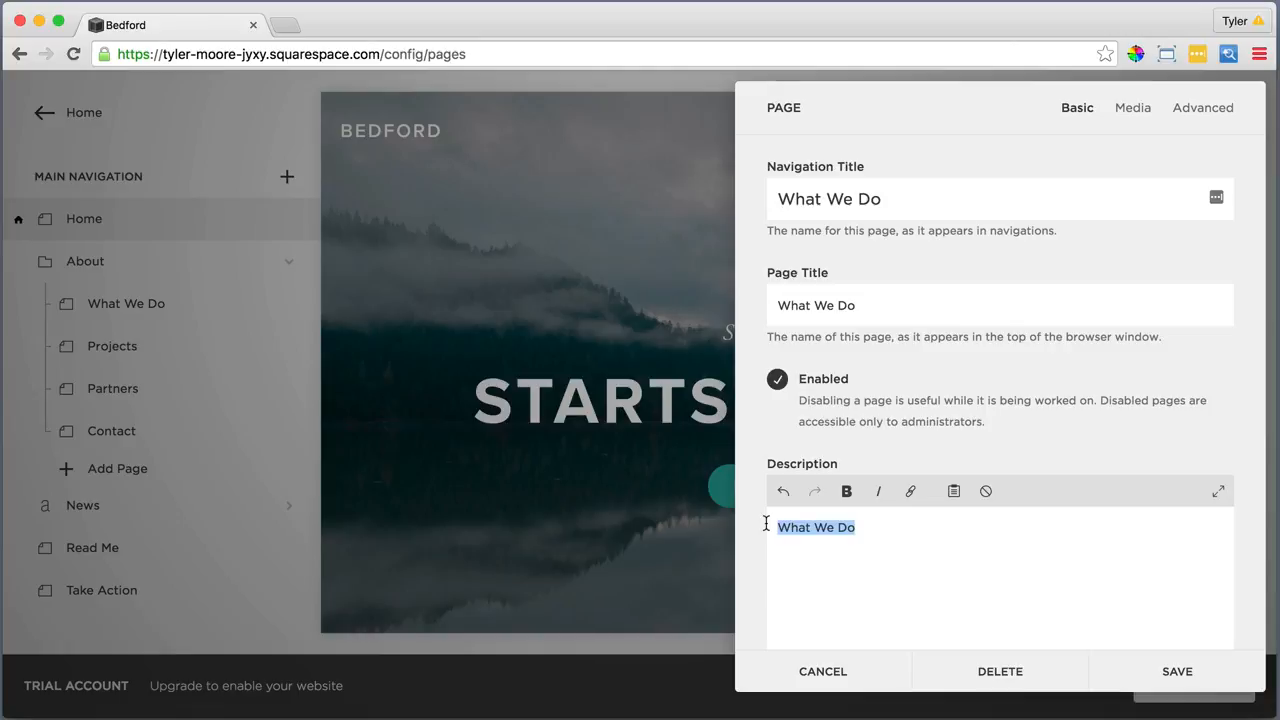
left_click(847, 492)
left_click(1177, 672)
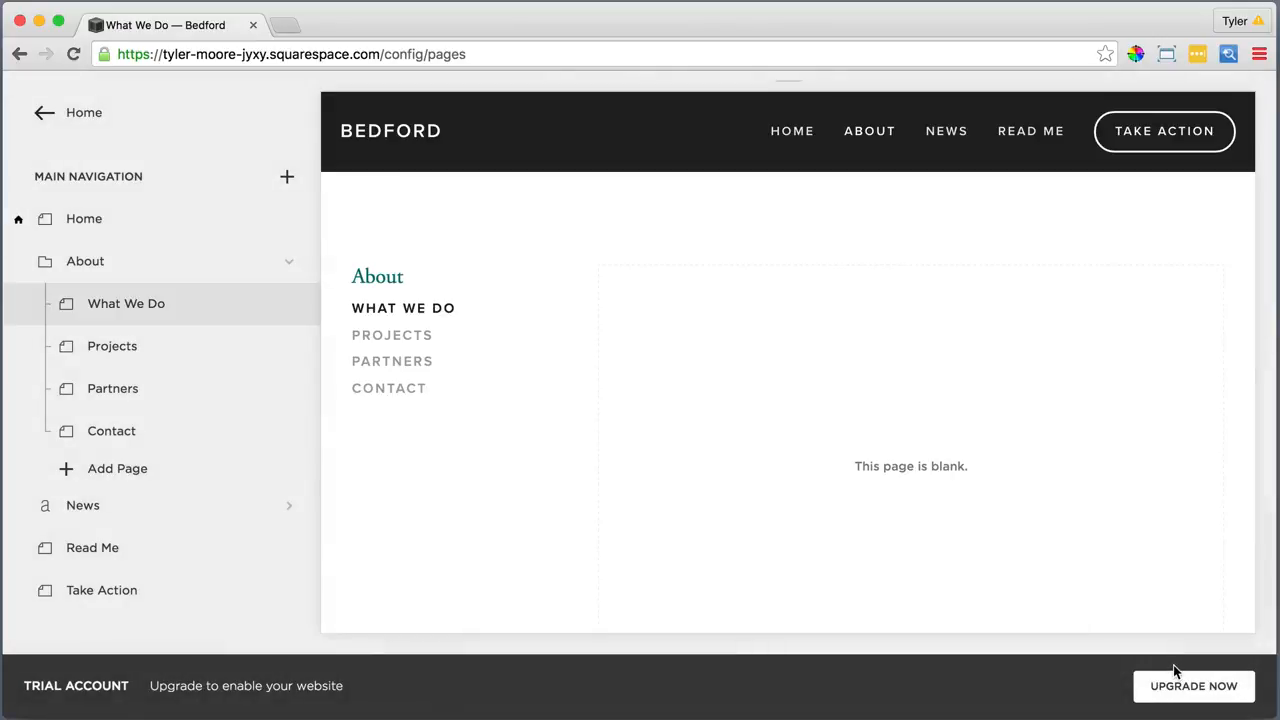
Set WhatWeDoImage.jpg as the What We Do banner, focal point moved up toward the sky
mouse_move(1007, 548)
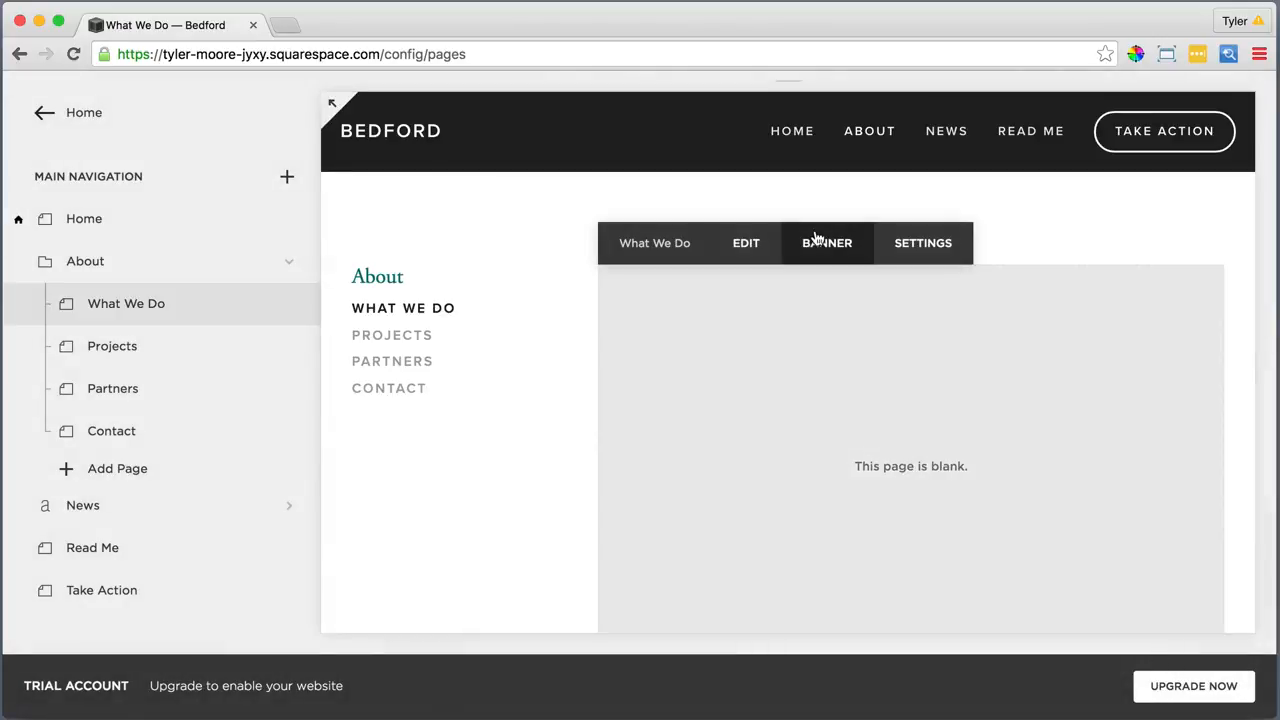
left_click(826, 243)
left_click(1003, 253)
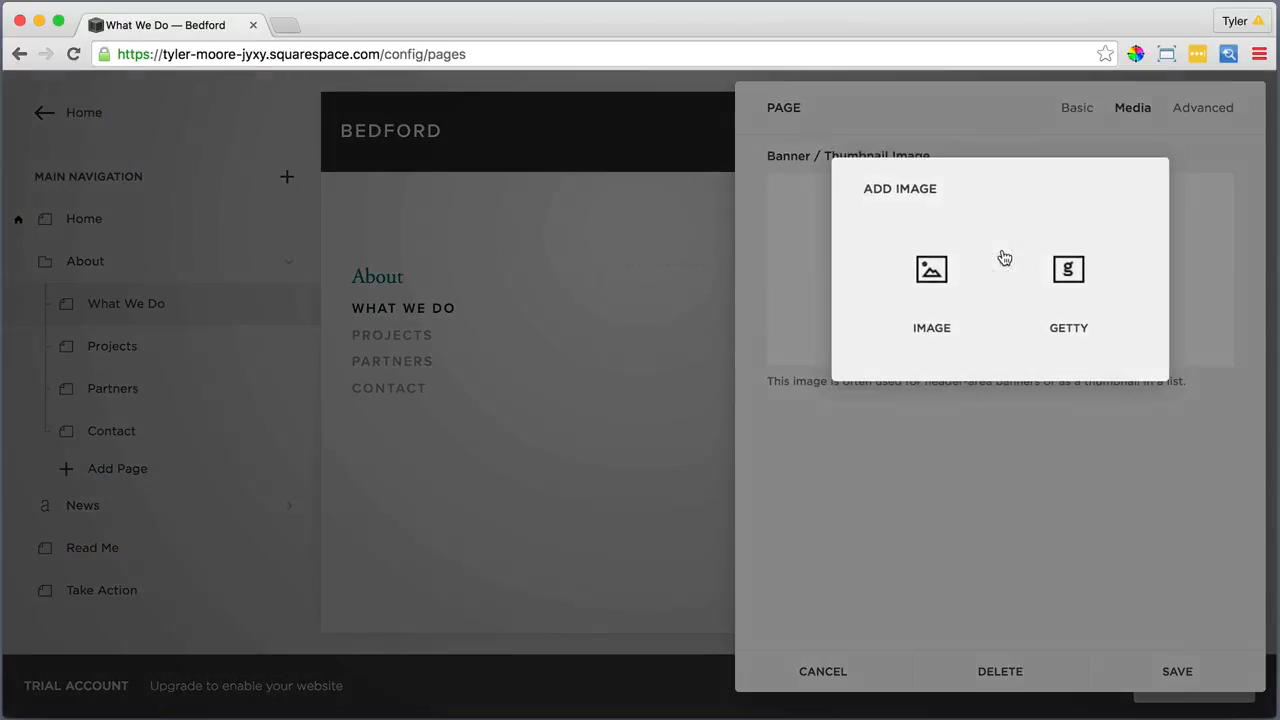
left_click(933, 266)
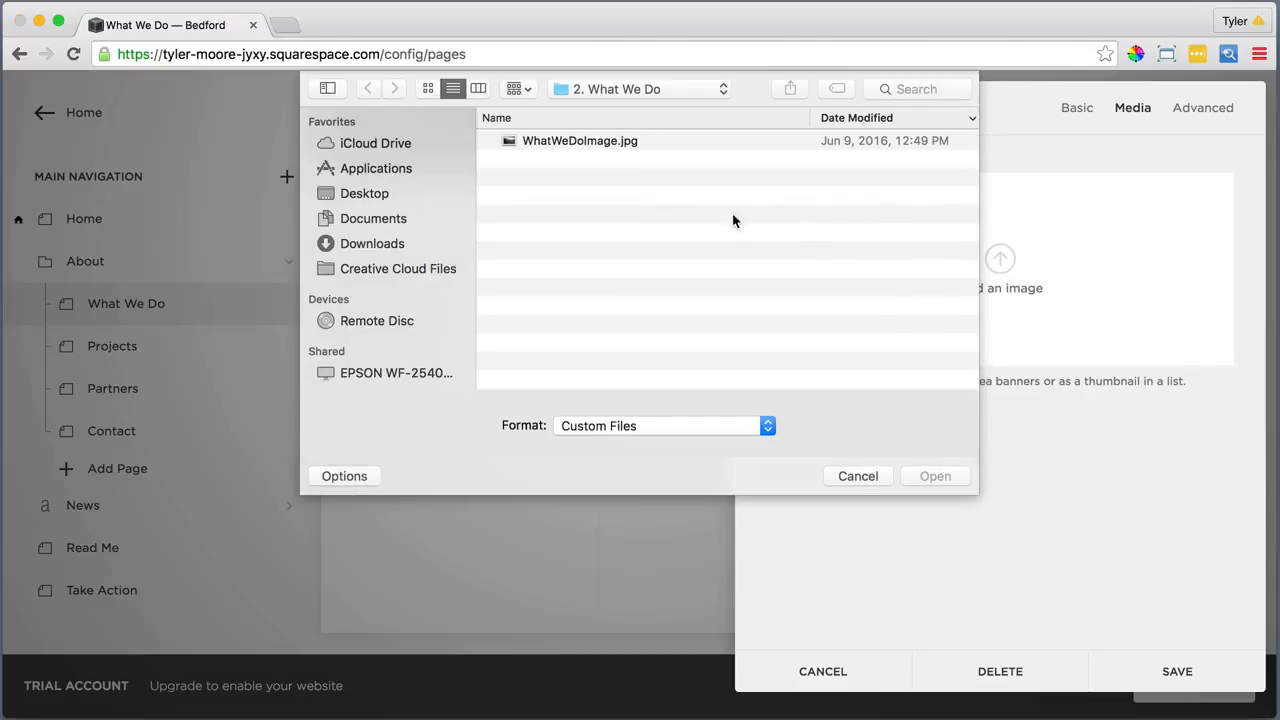
left_click(583, 143)
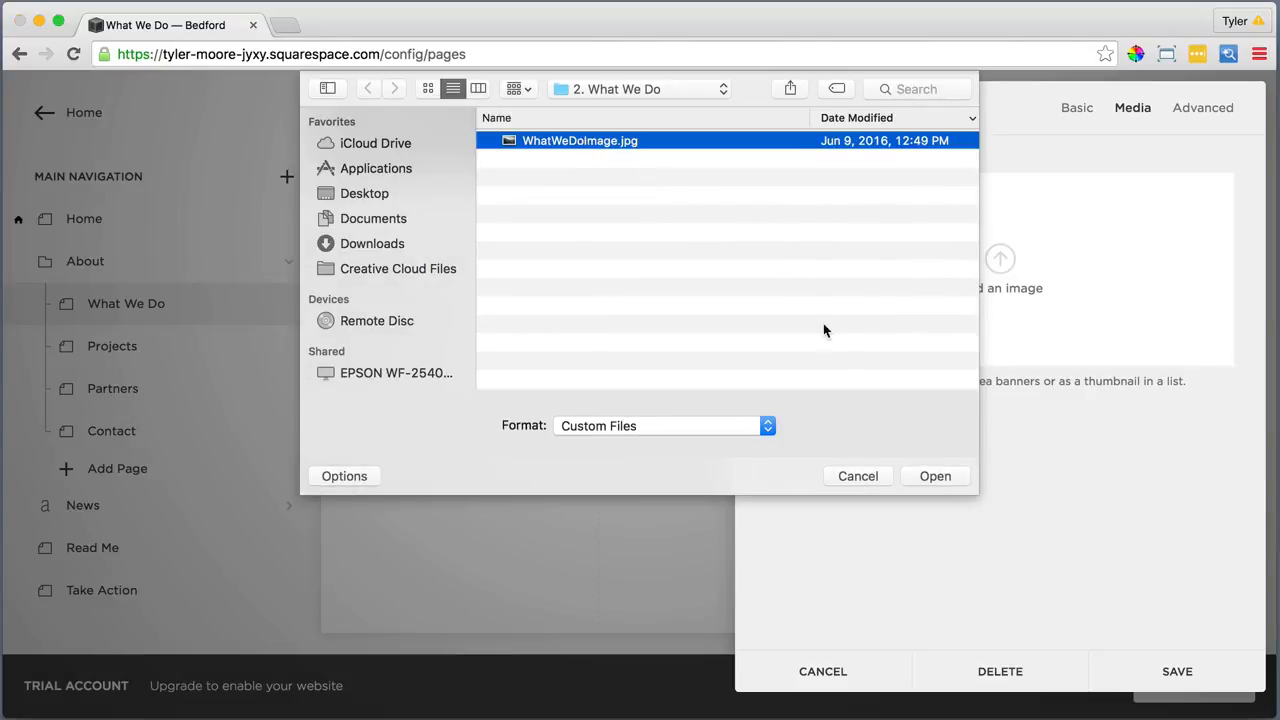
left_click(933, 476)
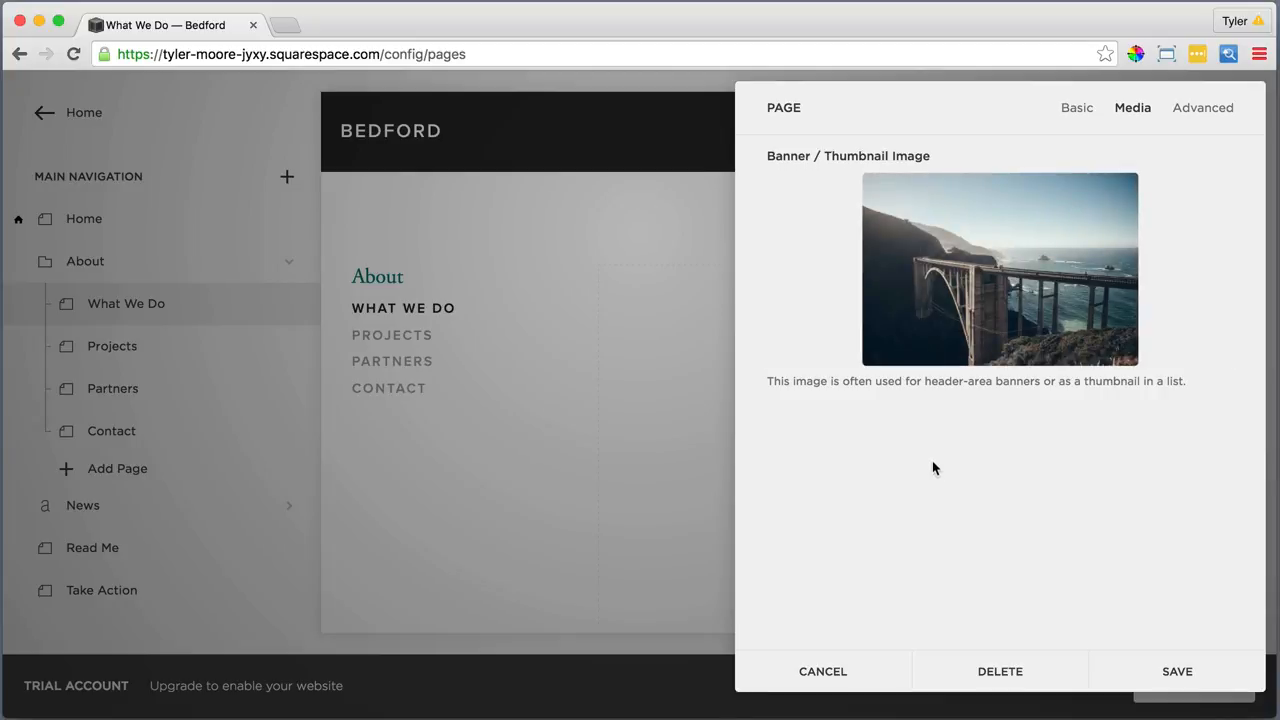
mouse_move(993, 285)
left_click_drag(999, 269, 999, 234)
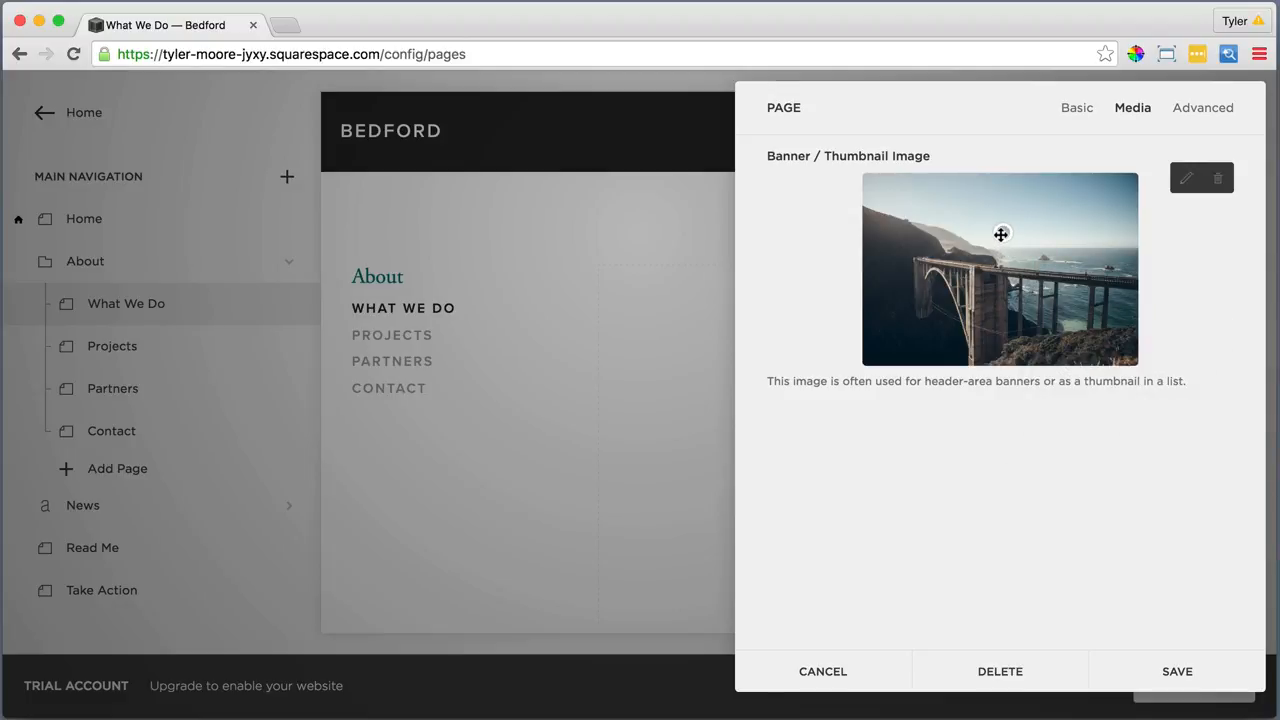
left_click(1173, 667)
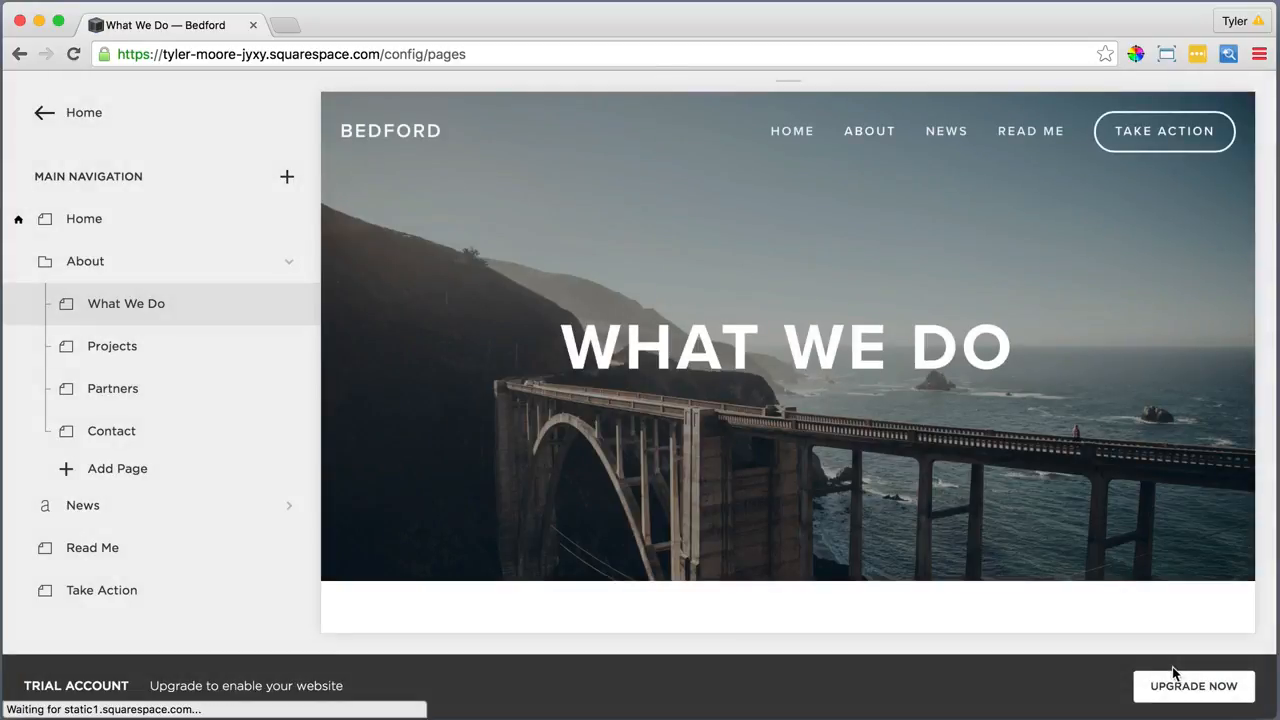
Paste the photography credit, Since 1950 paragraph and Our Mission into the What We Do text block
scroll(845, 496, "down", 5)
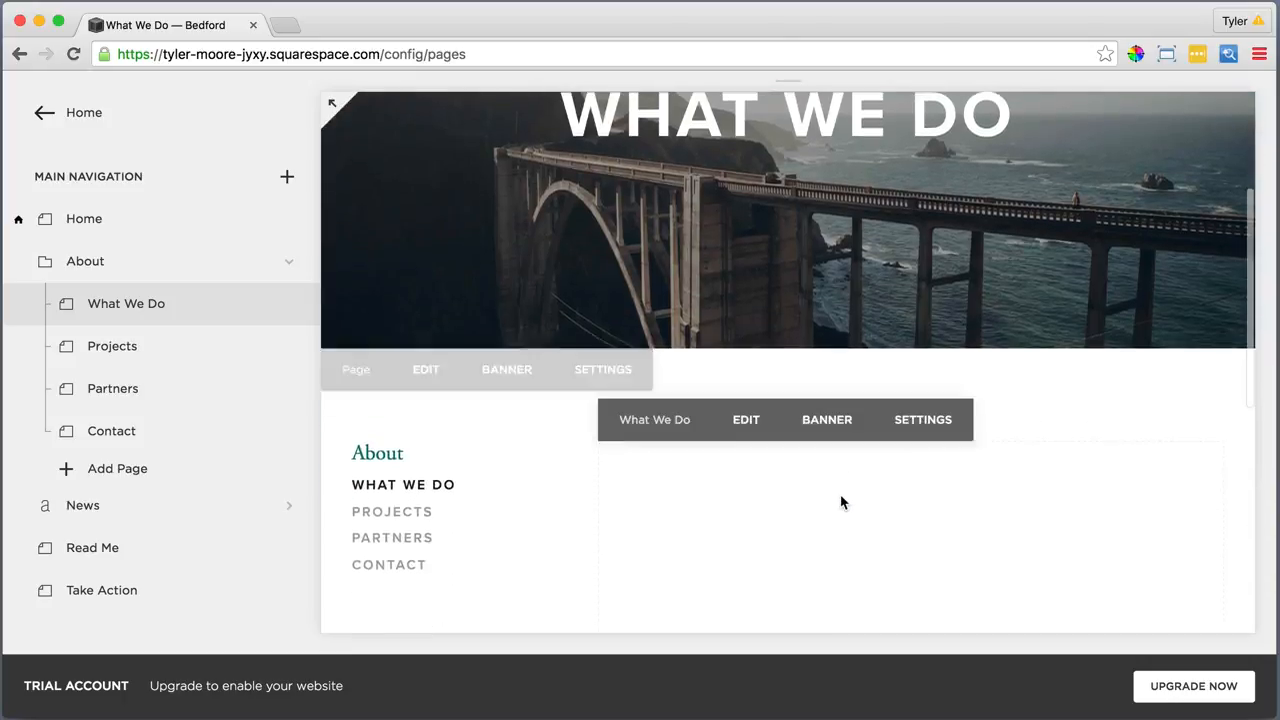
left_click(733, 324)
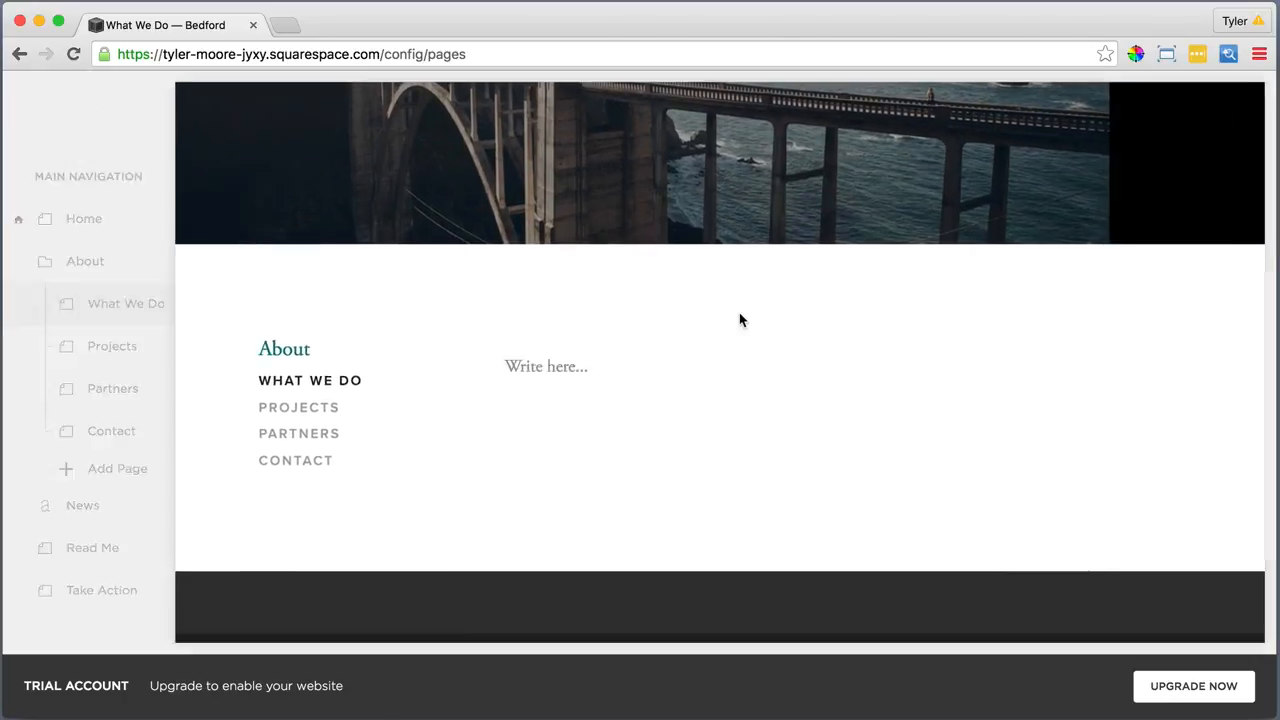
scroll(560, 330, "down", 3)
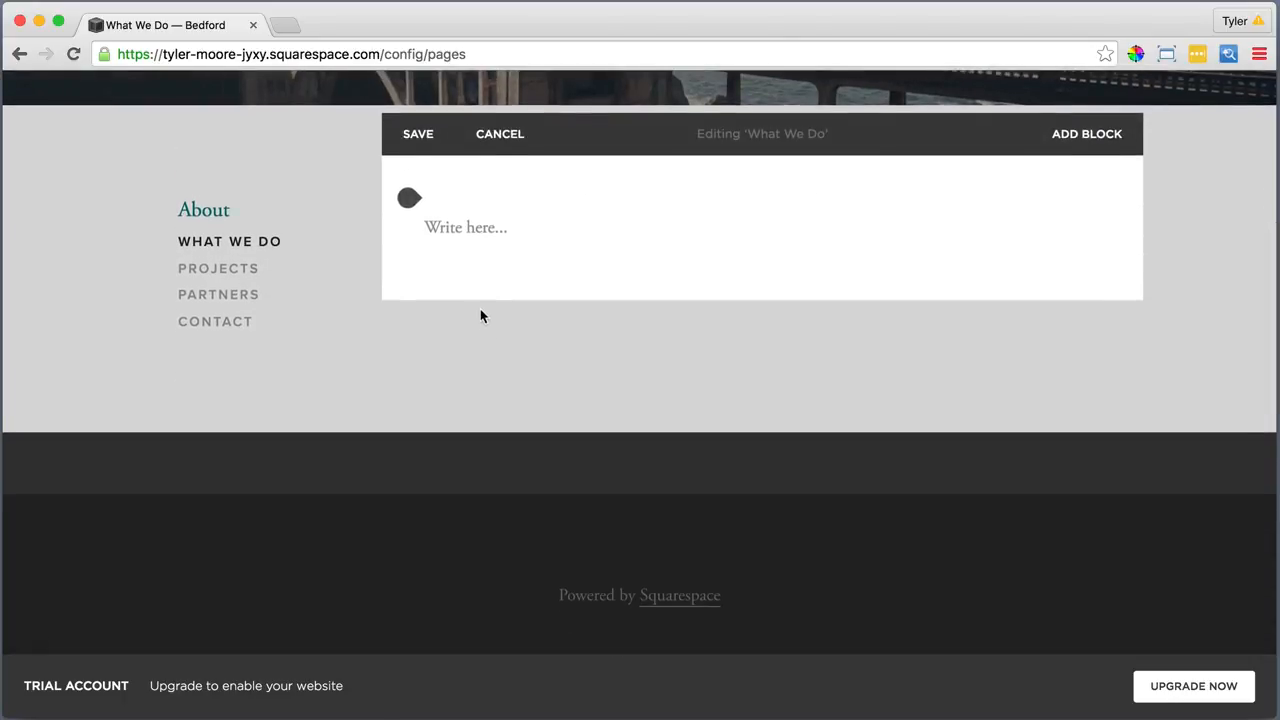
left_click(480, 228)
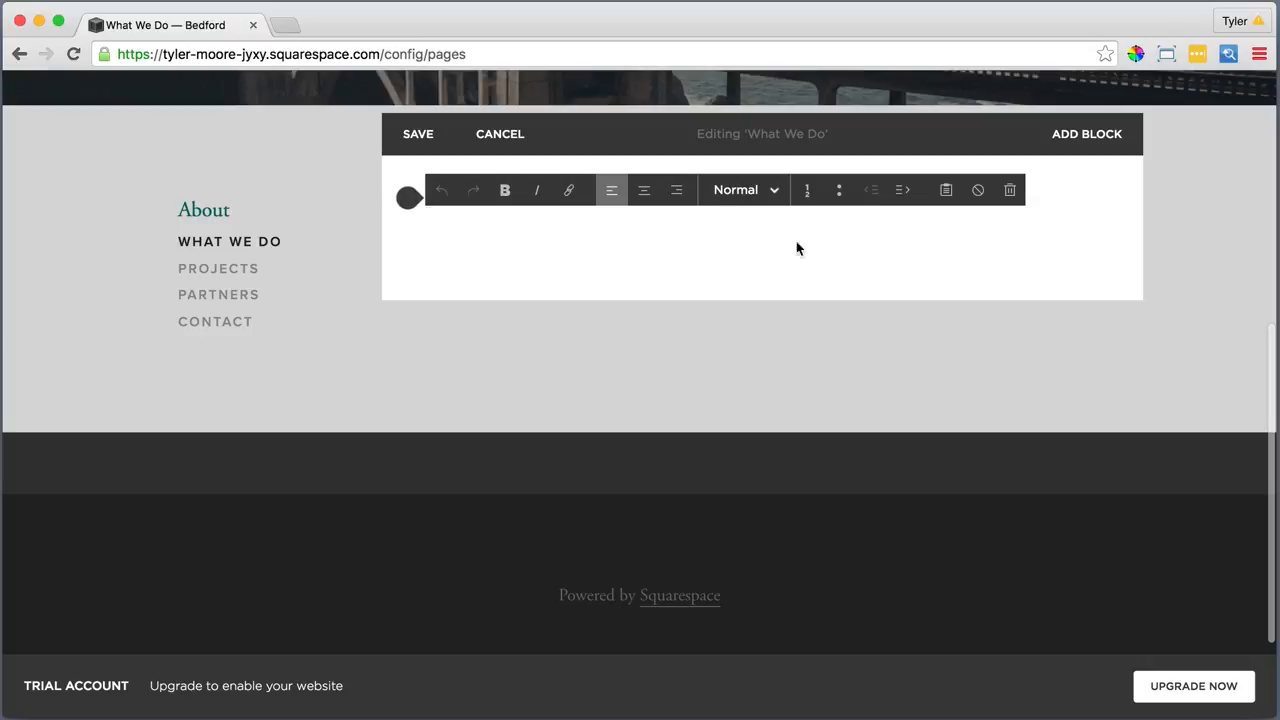
left_click(948, 191)
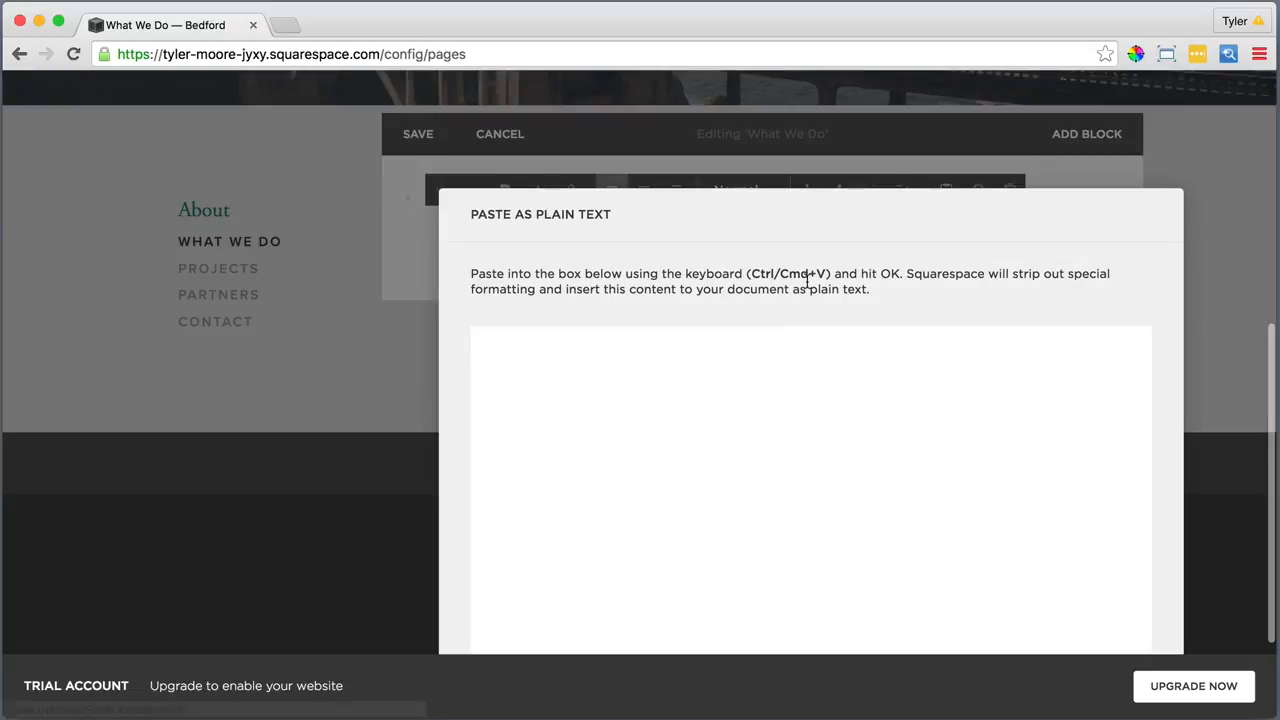
right_click(779, 337)
left_click(820, 424)
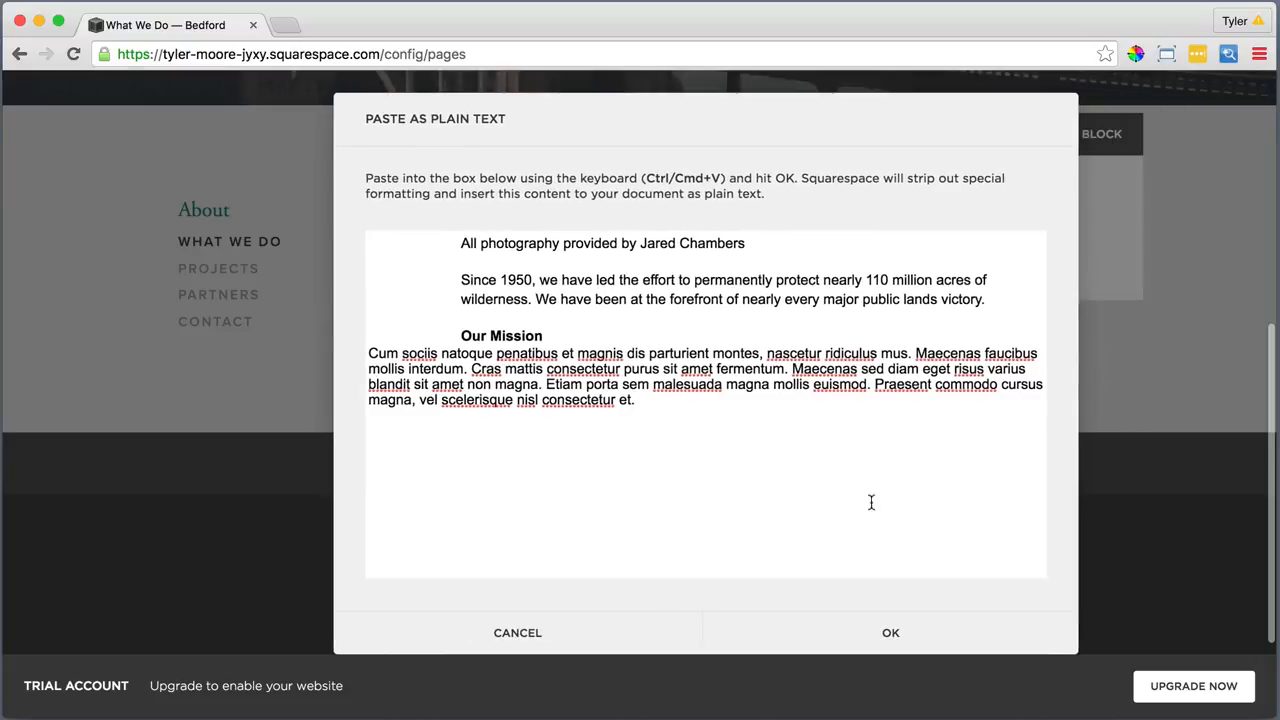
left_click(891, 632)
Italicize the photography credit line and link the photographer's name to jaredchambers.com
left_click_drag(740, 227, 427, 222)
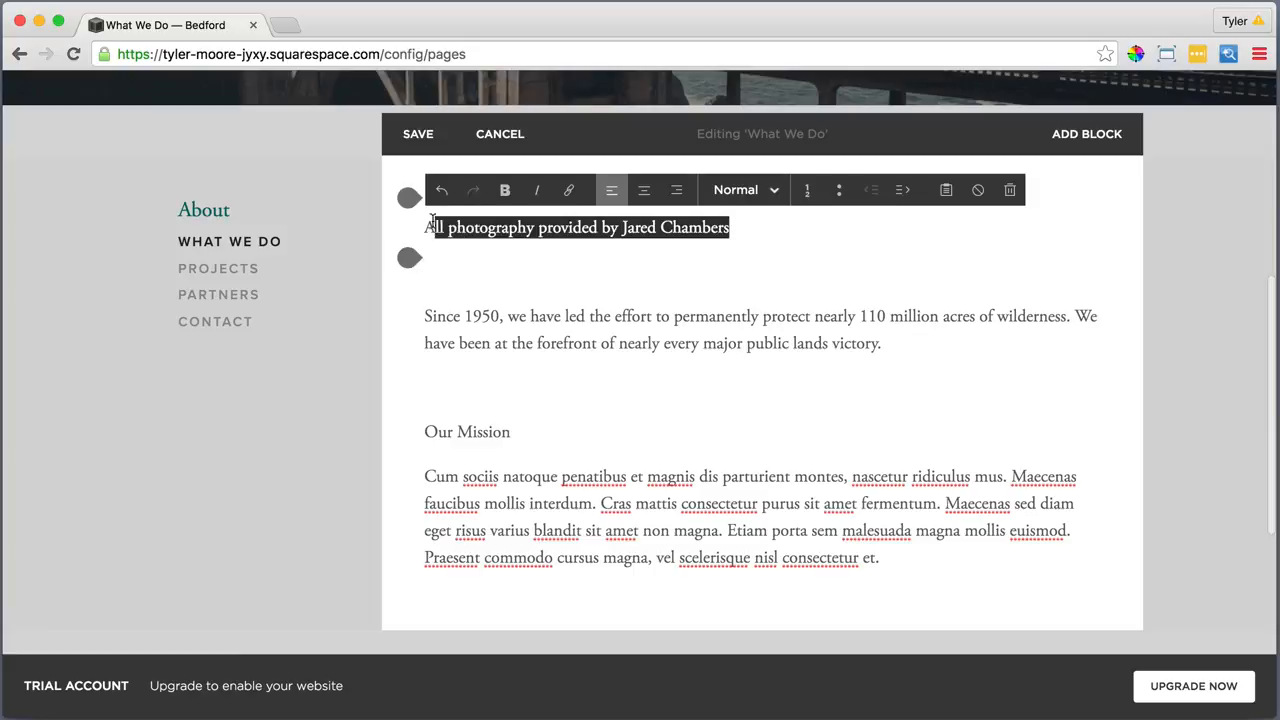
left_click(538, 190)
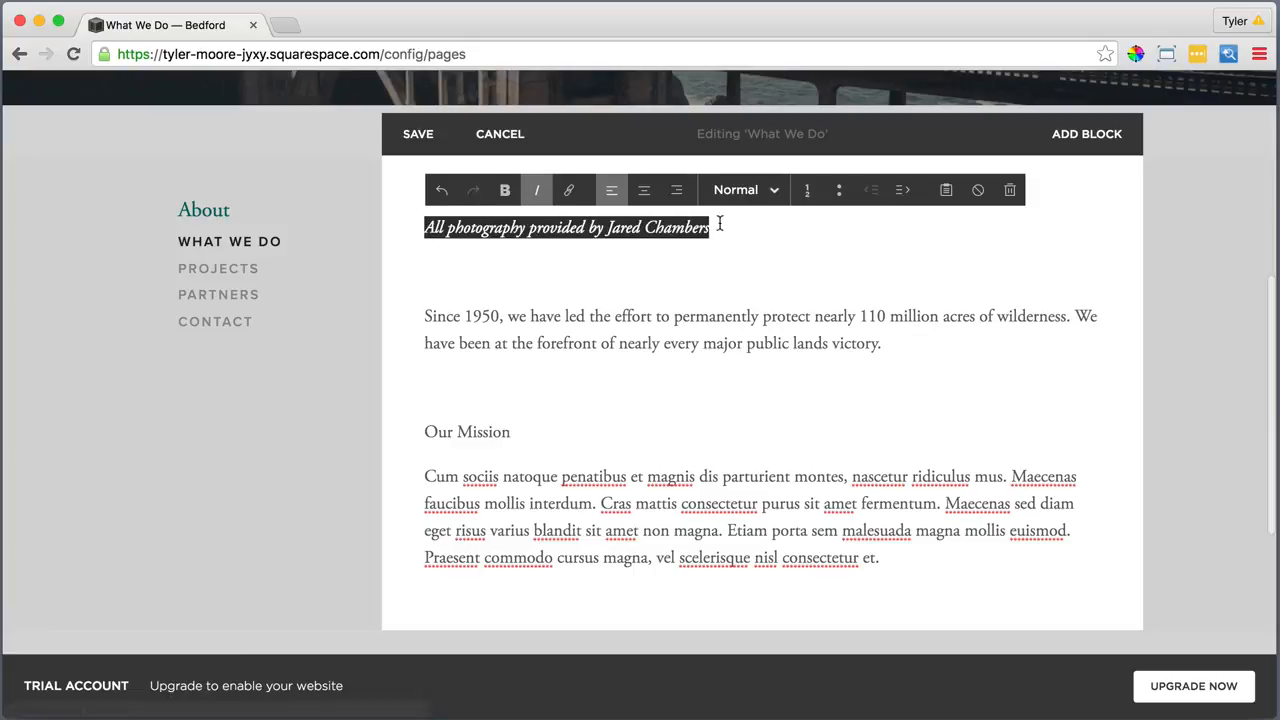
left_click_drag(714, 226, 610, 229)
left_click(568, 190)
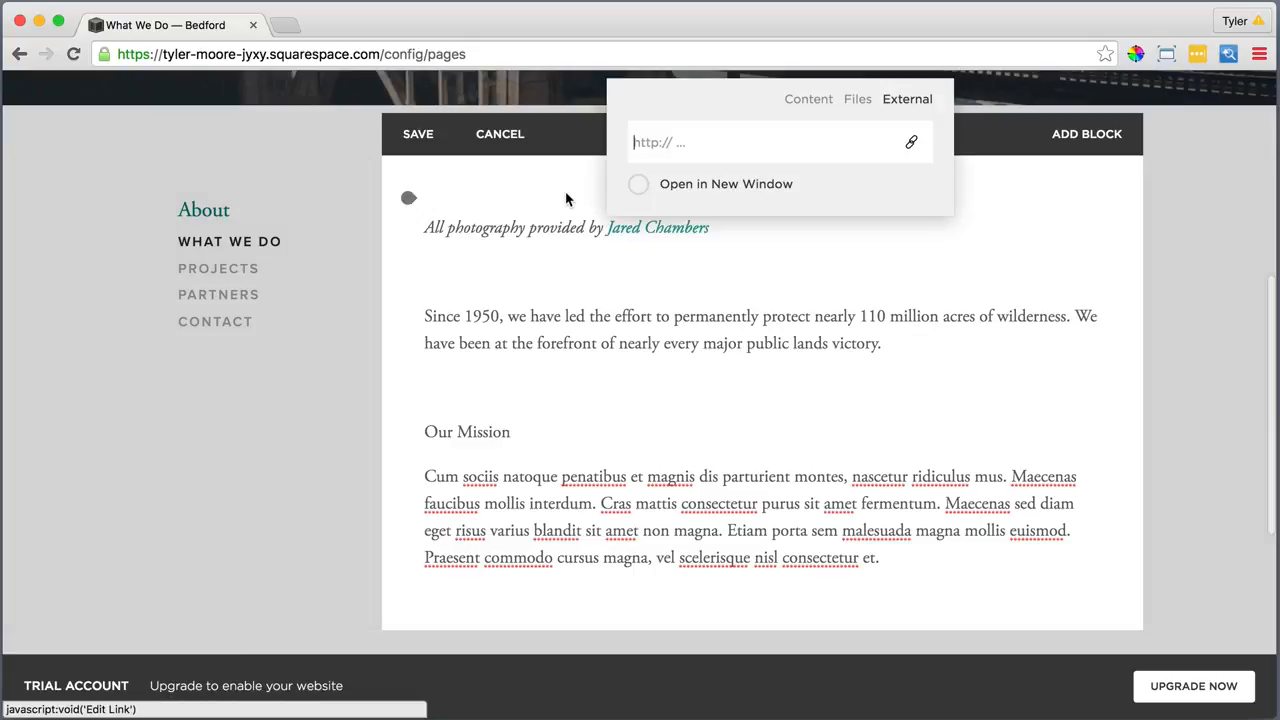
type("jaredchambe")
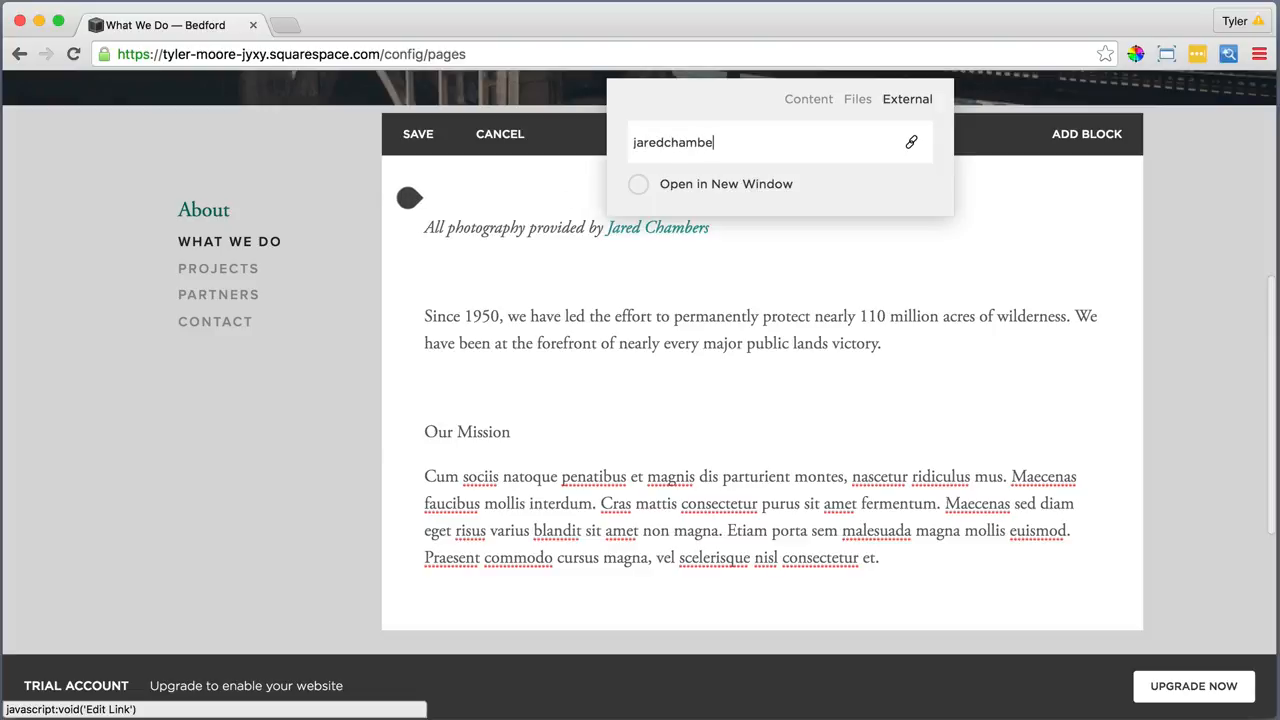
type("rs")
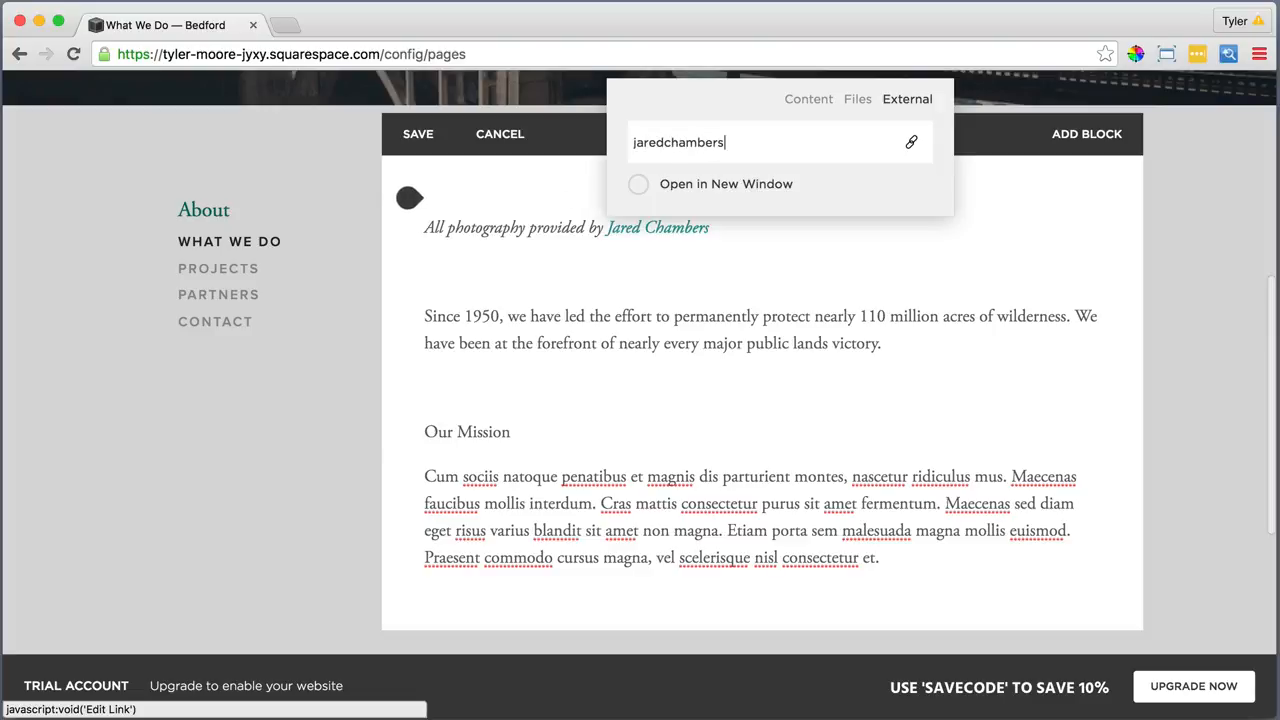
type(".com")
key("Return")
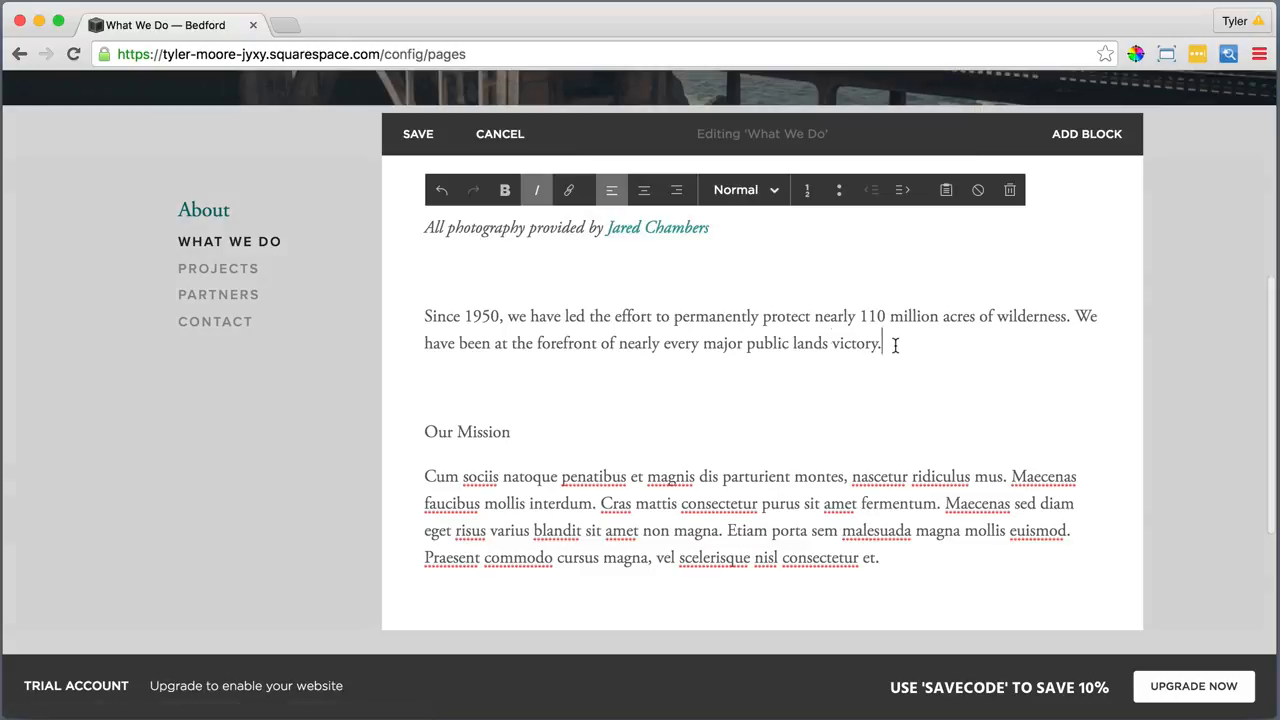
Make the Since 1950 paragraph a Heading 1
left_click_drag(891, 343, 424, 316)
left_click(745, 195)
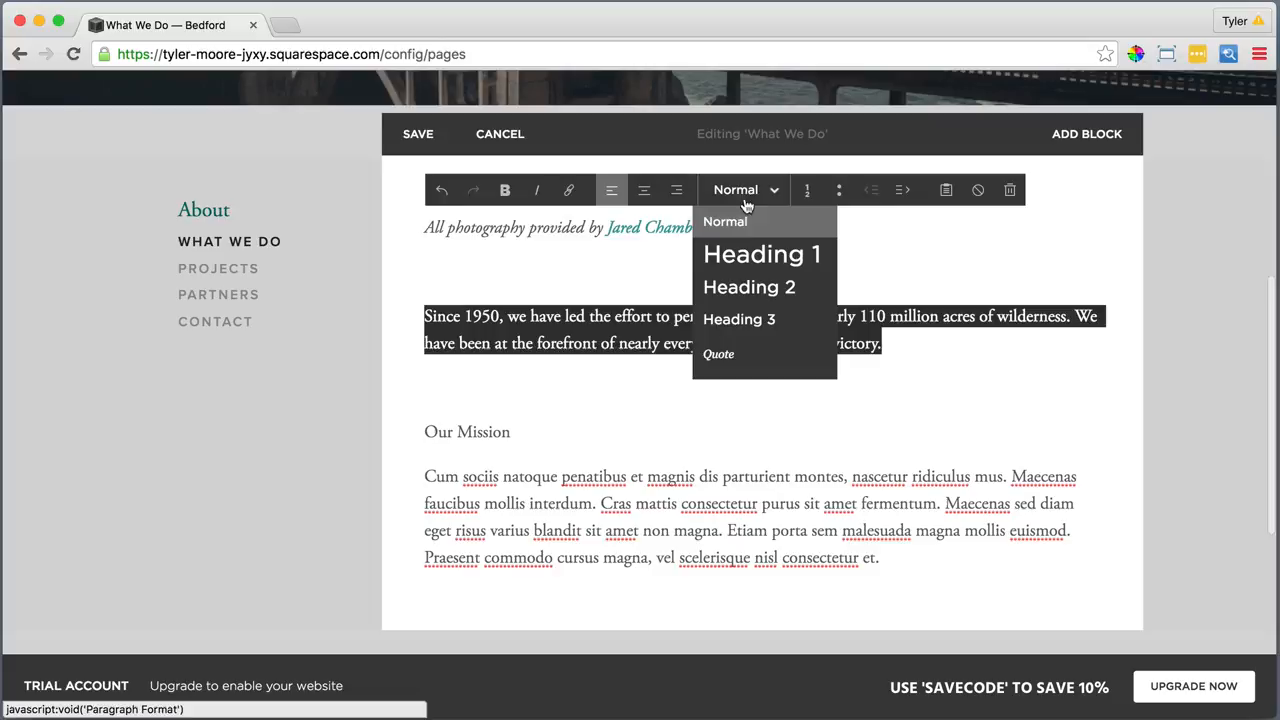
left_click(744, 252)
scroll(745, 250, "down", 1)
scroll(745, 250, "down", 3)
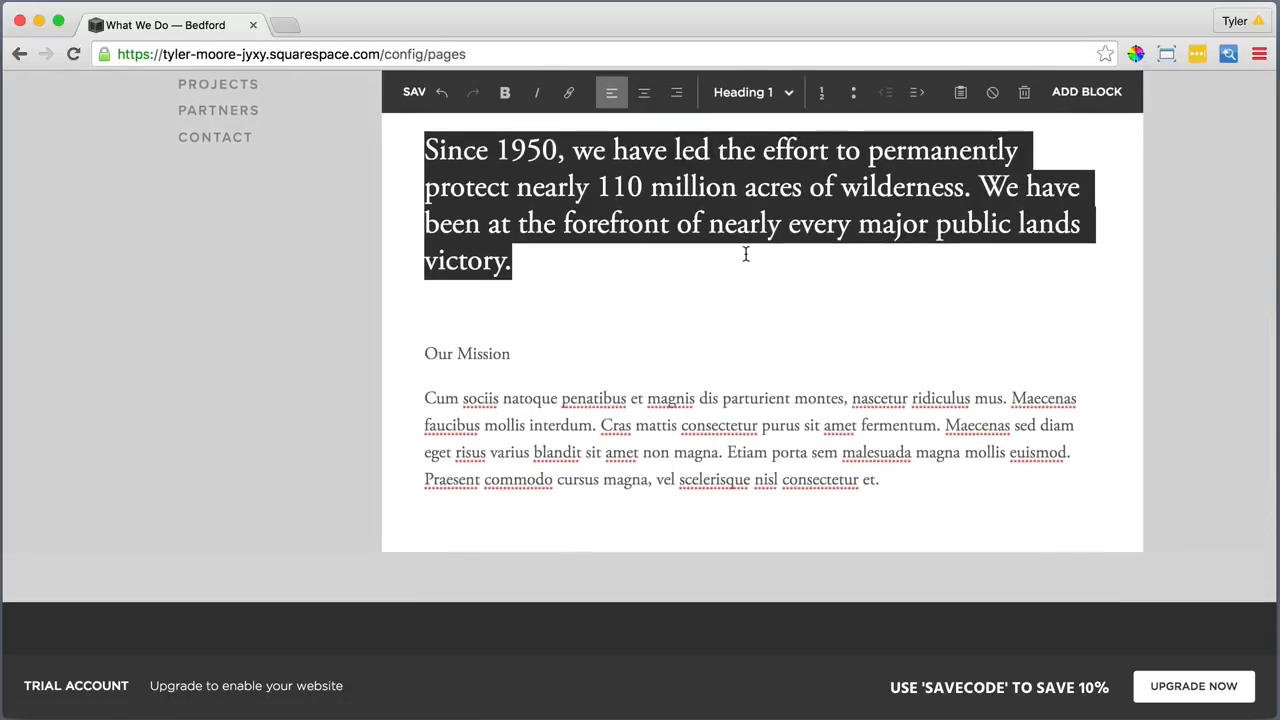
Make Our Mission a Heading 2 and keep its body paragraph as Normal text
left_click_drag(514, 354, 422, 354)
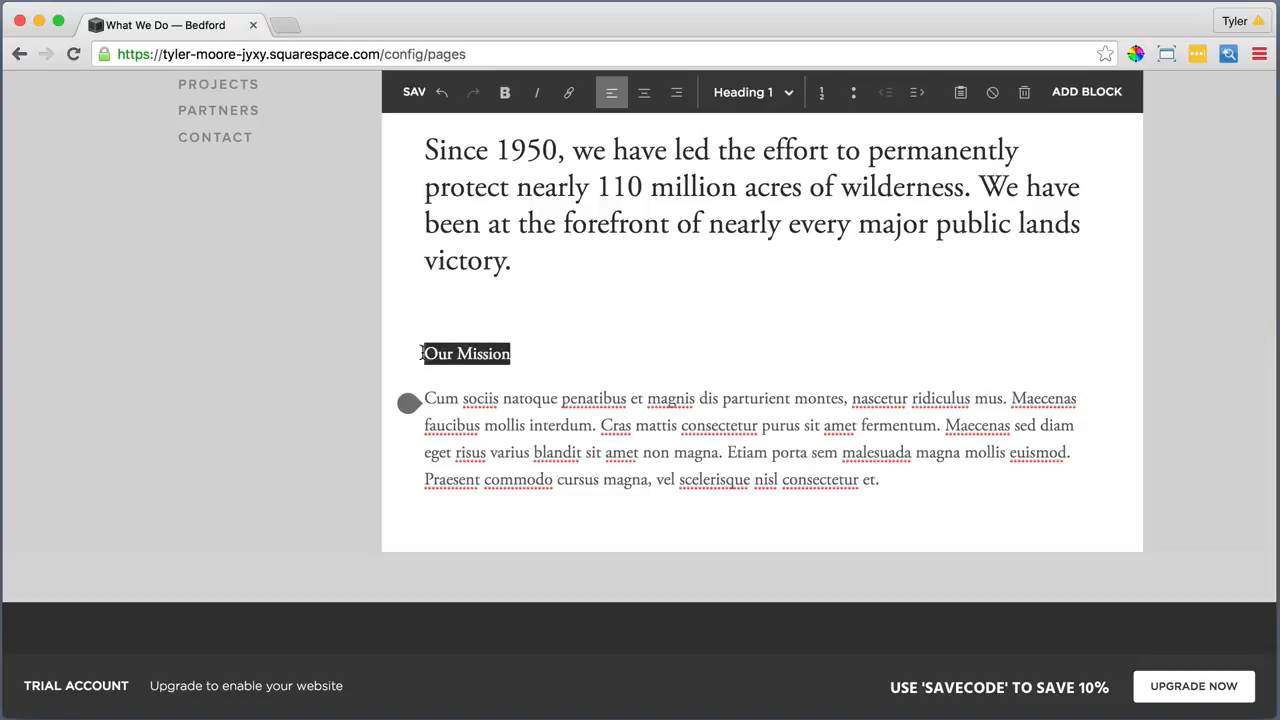
left_click(743, 92)
left_click(738, 184)
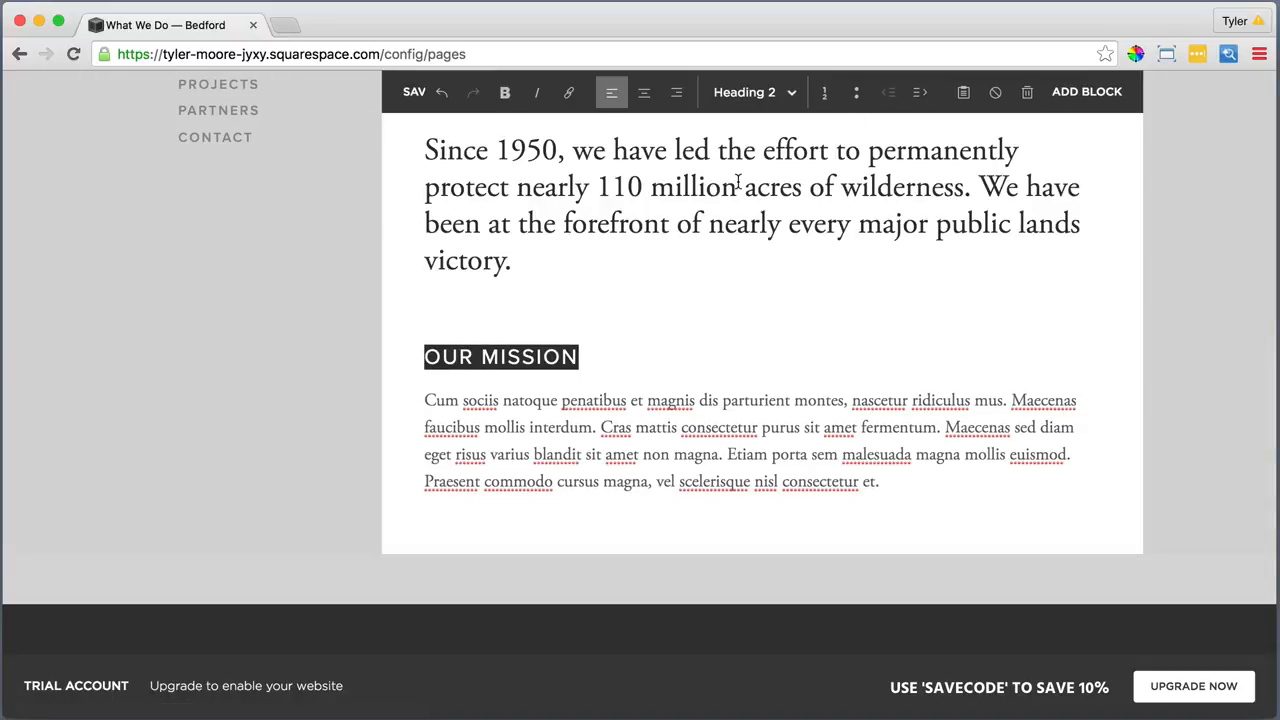
left_click(719, 432)
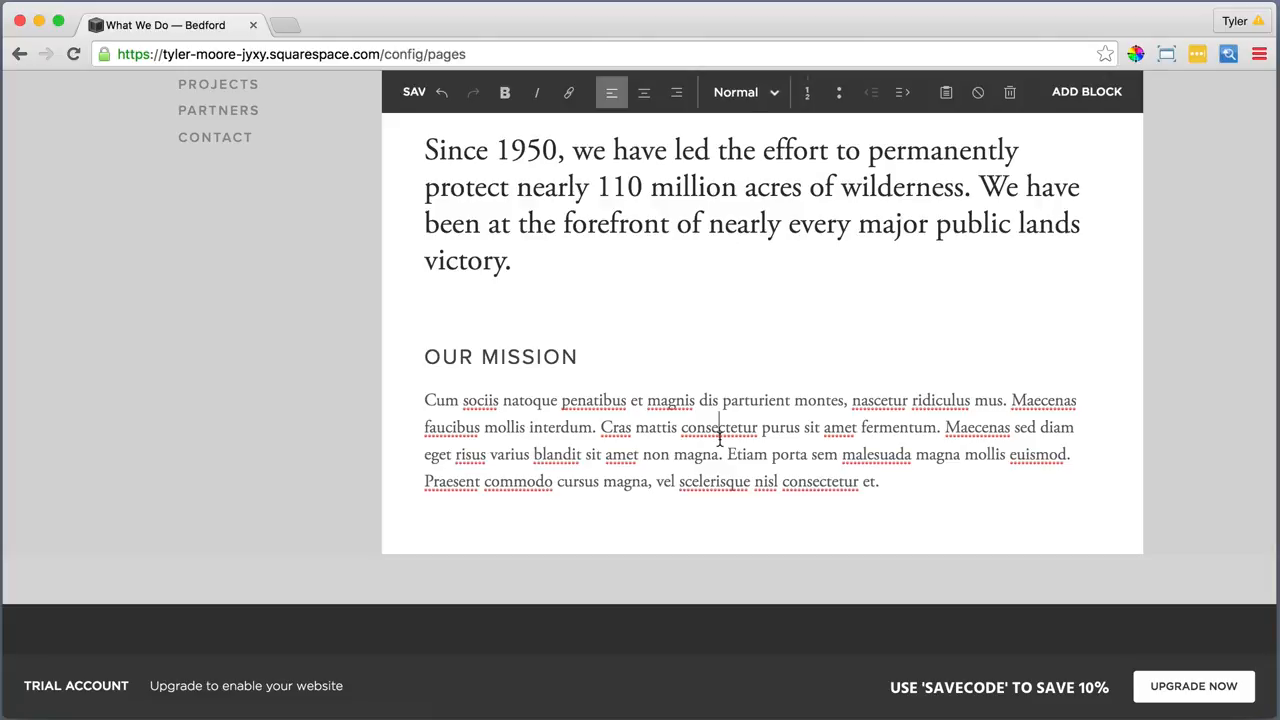
left_click_drag(892, 484, 426, 376)
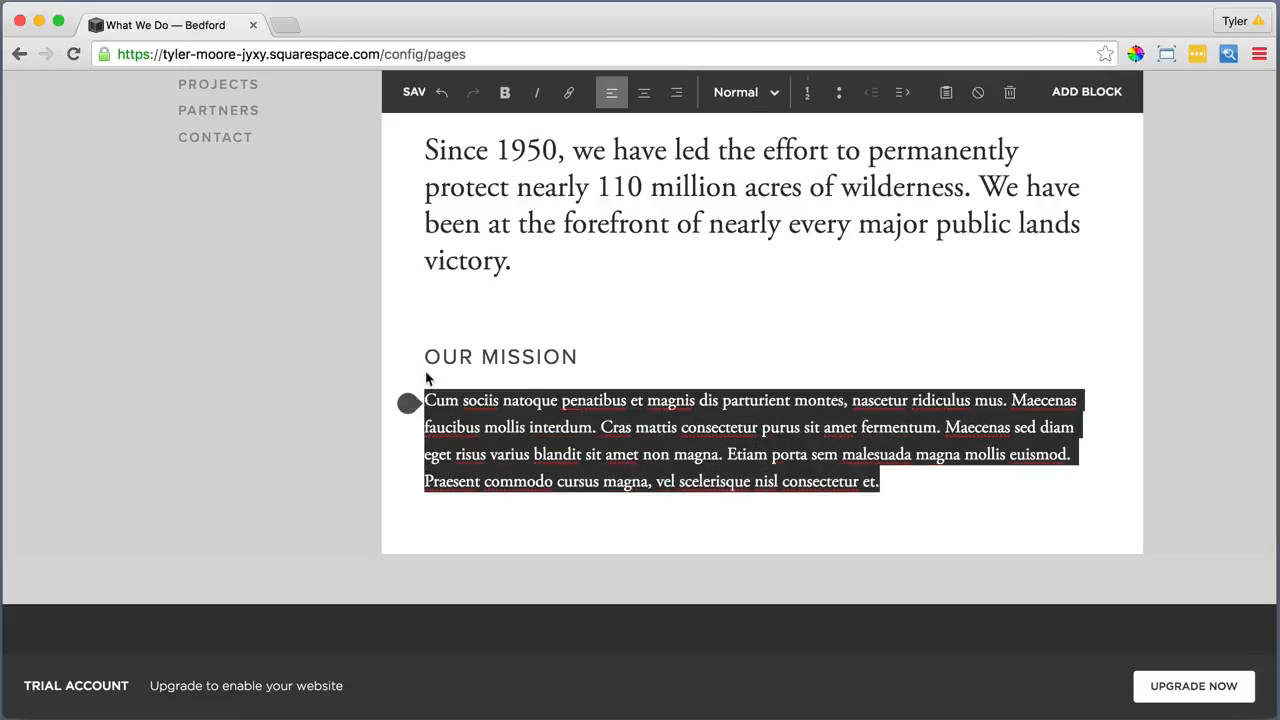
left_click(737, 92)
left_click(732, 120)
left_click(889, 484)
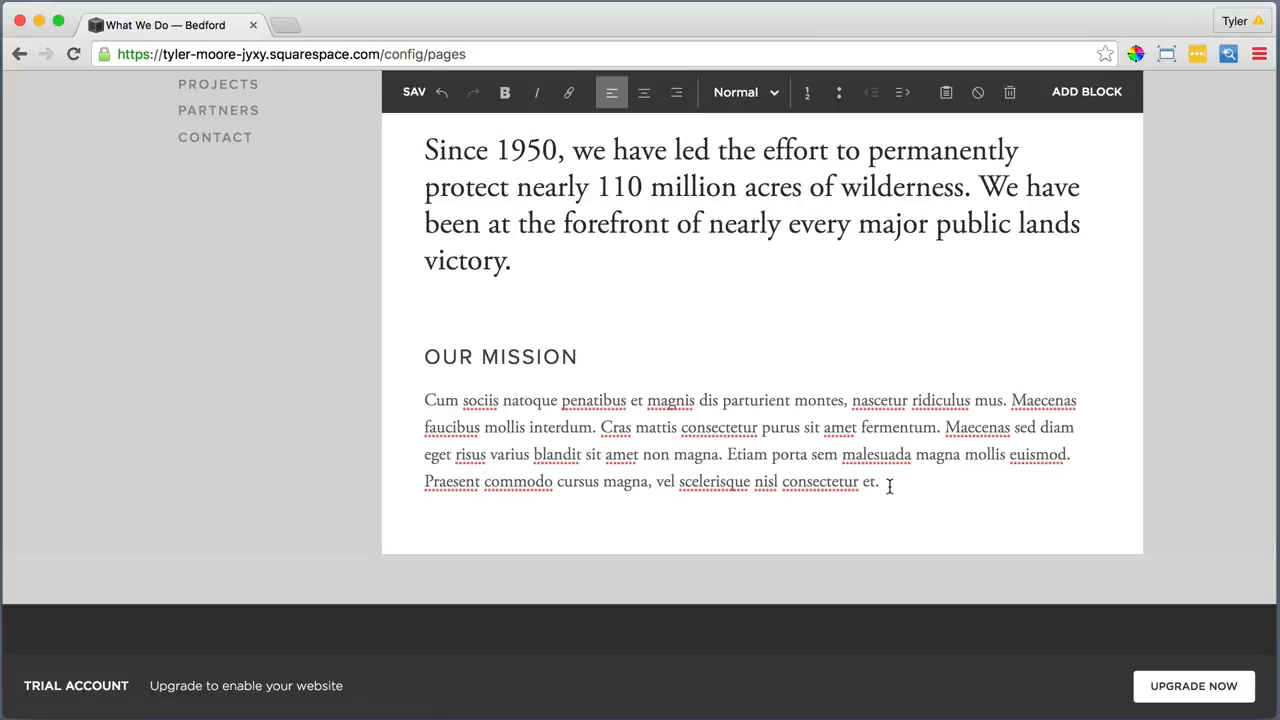
scroll(889, 487, "down", 1)
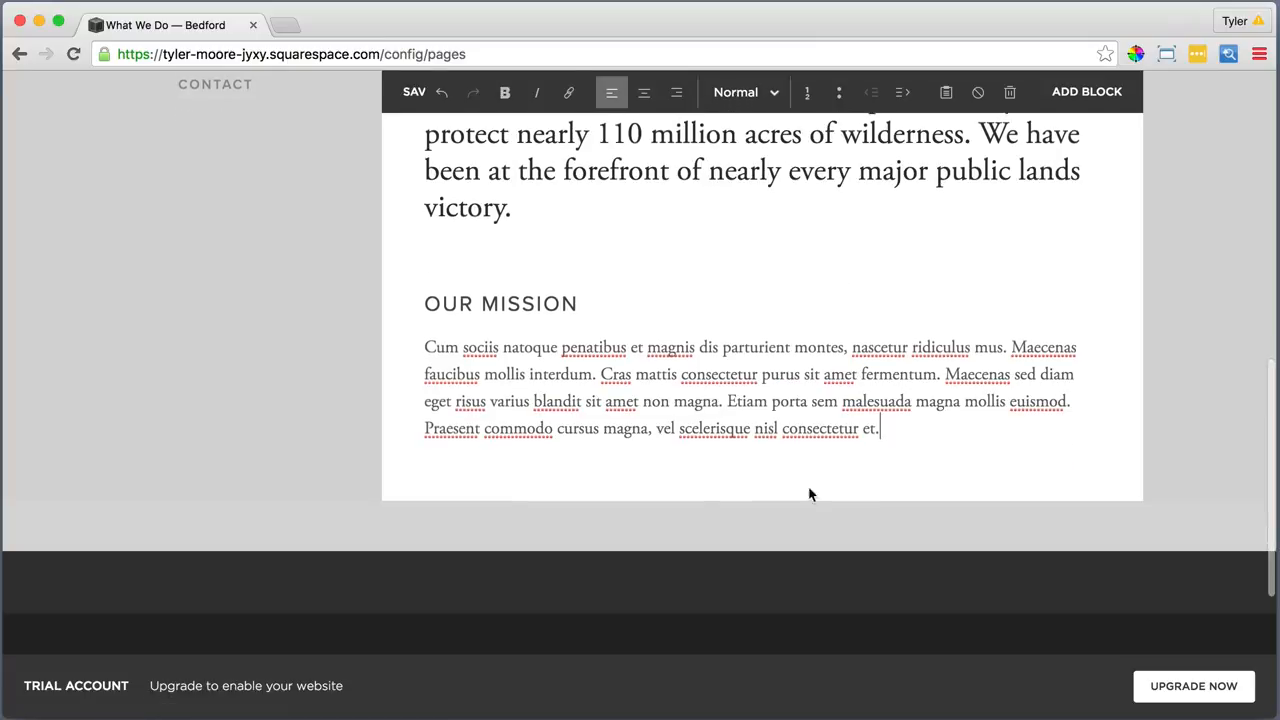
Add a quote block praising Bedford's help with over 200 partner conservation goals, credited to Nature Conservancy Magazine
left_click(405, 355)
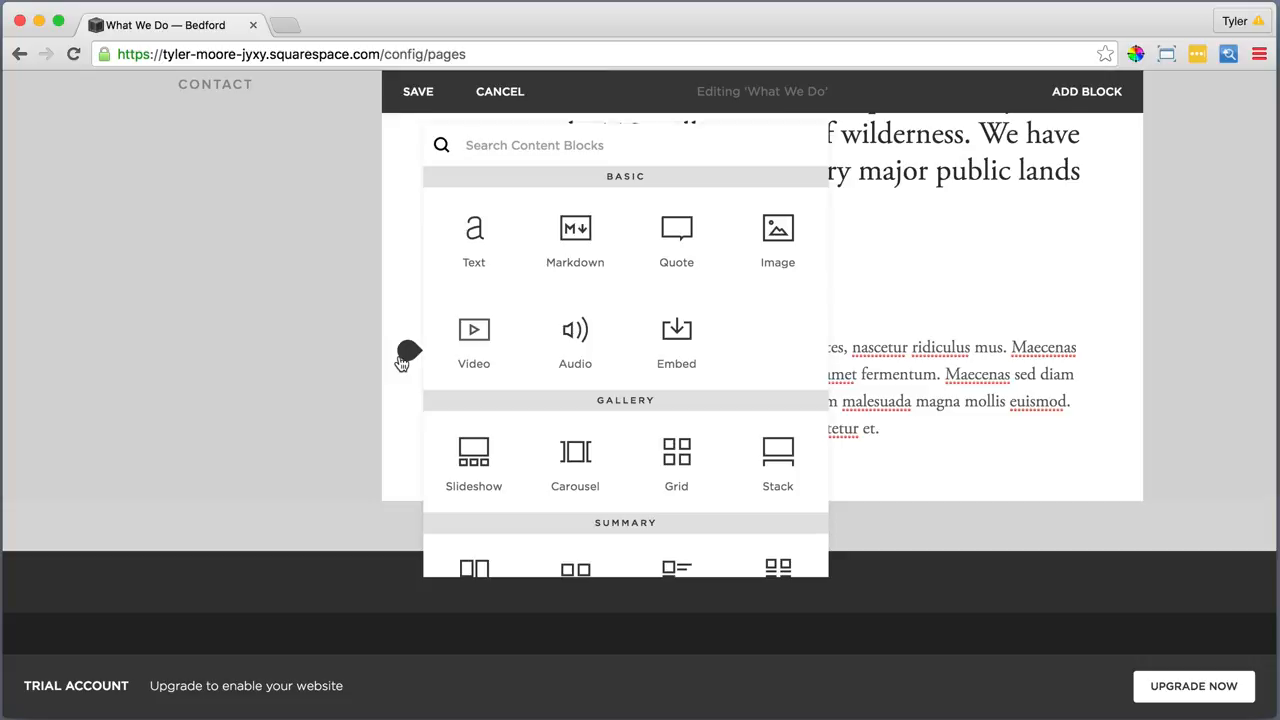
left_click(682, 229)
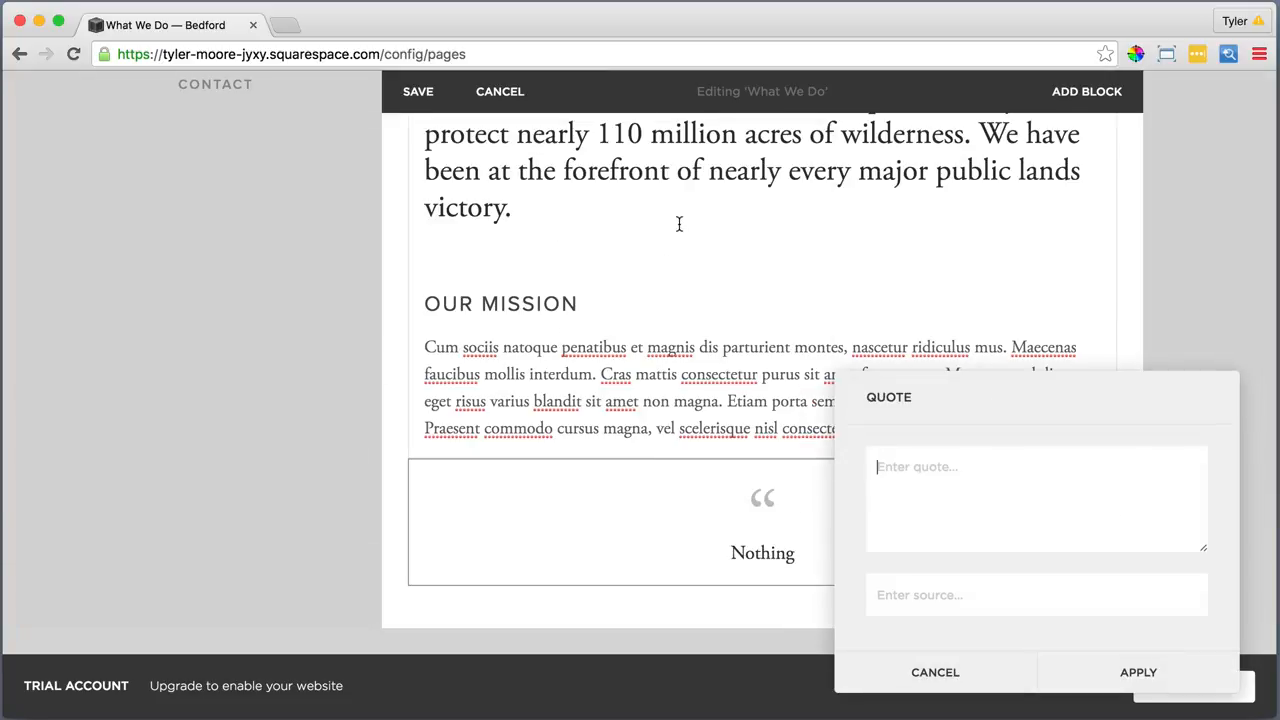
type("Bedford has helped accomplish over 200 of its partners' major co")
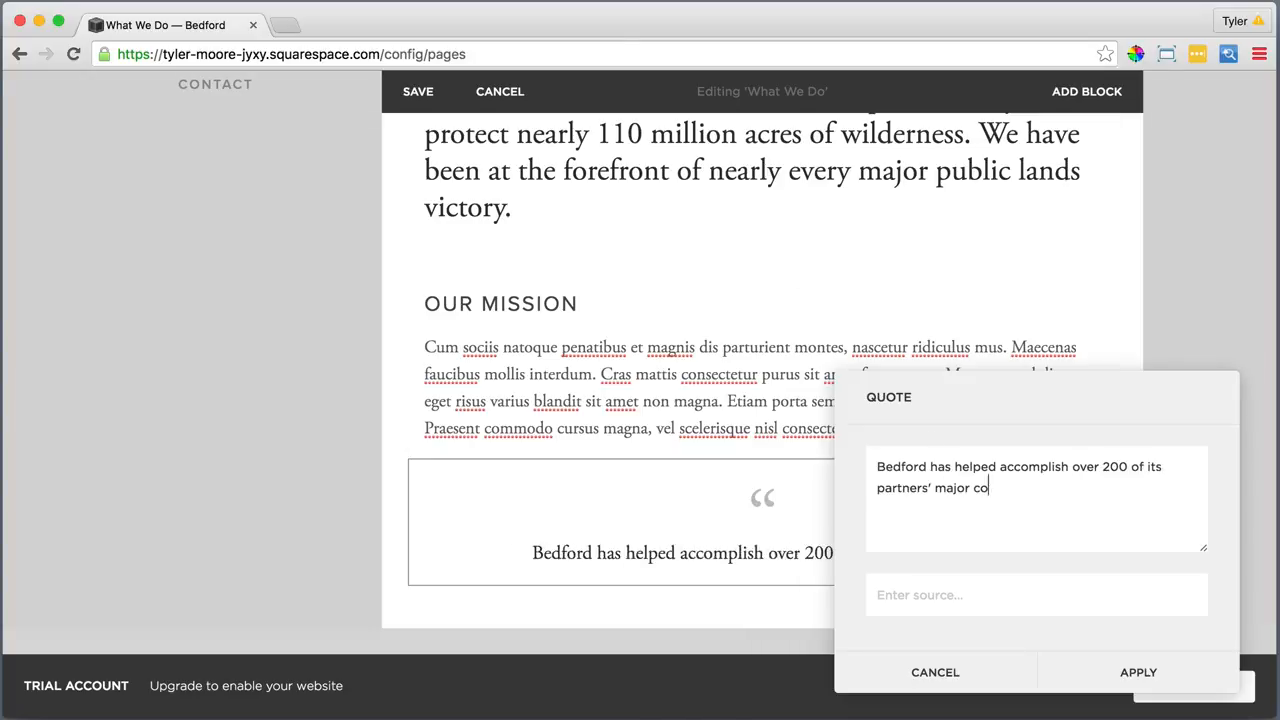
type("nservation goals. They inspire everyone to care for the planet.")
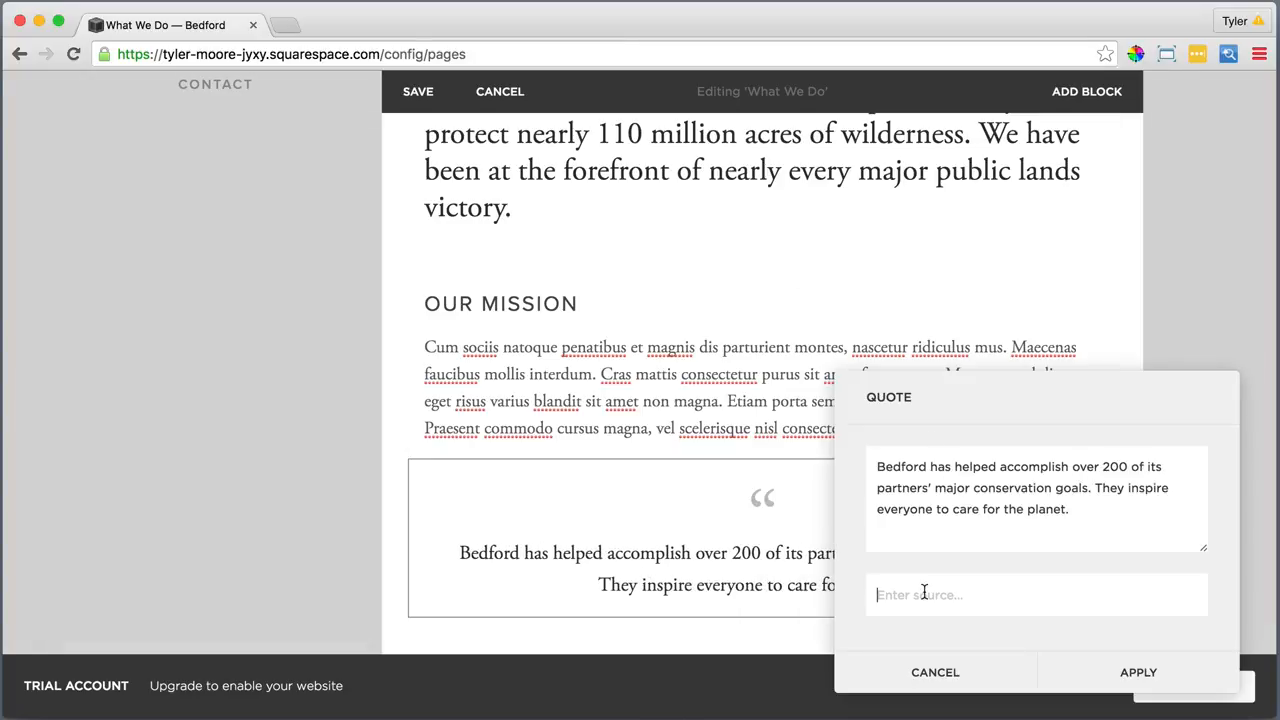
type("-")
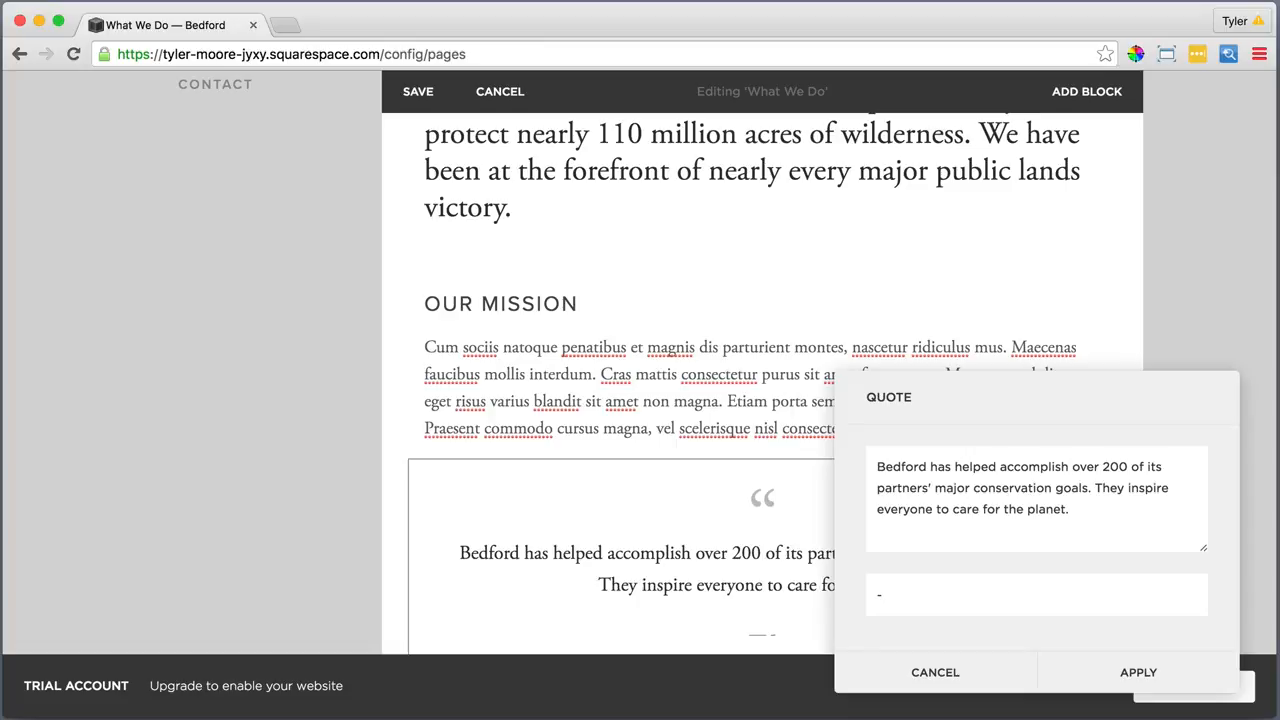
type("John Smith")
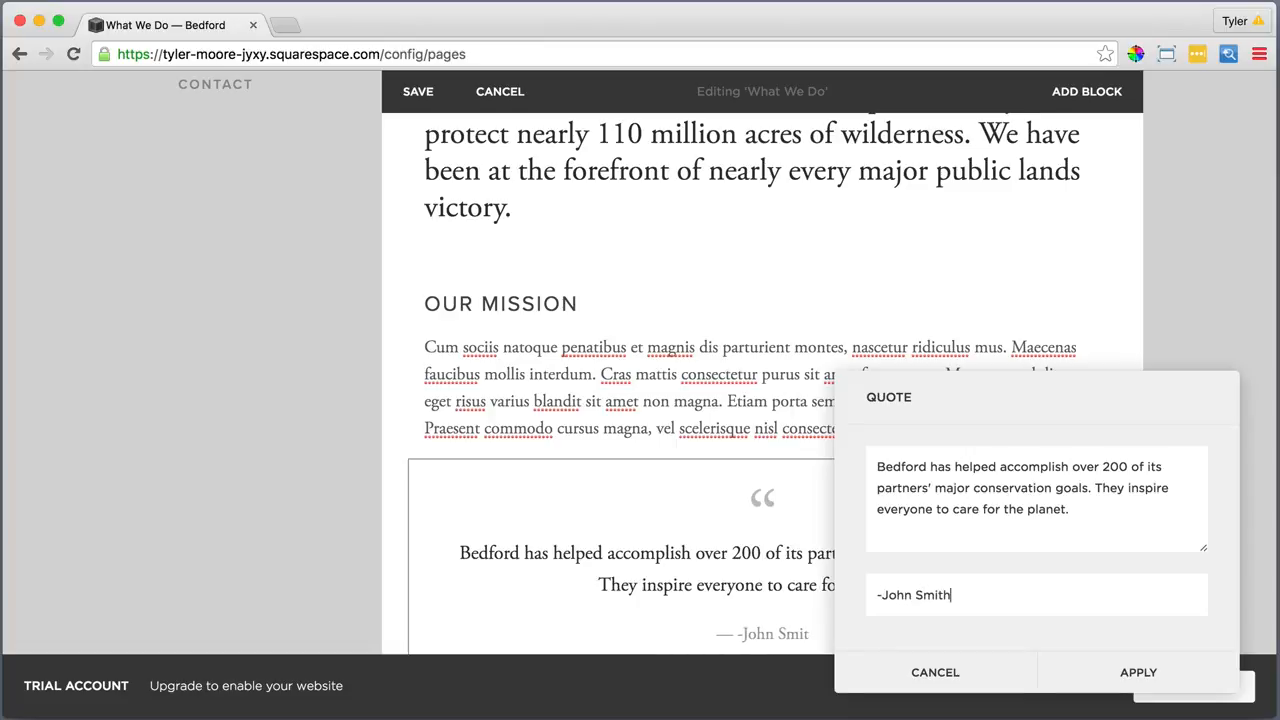
type(", Natur")
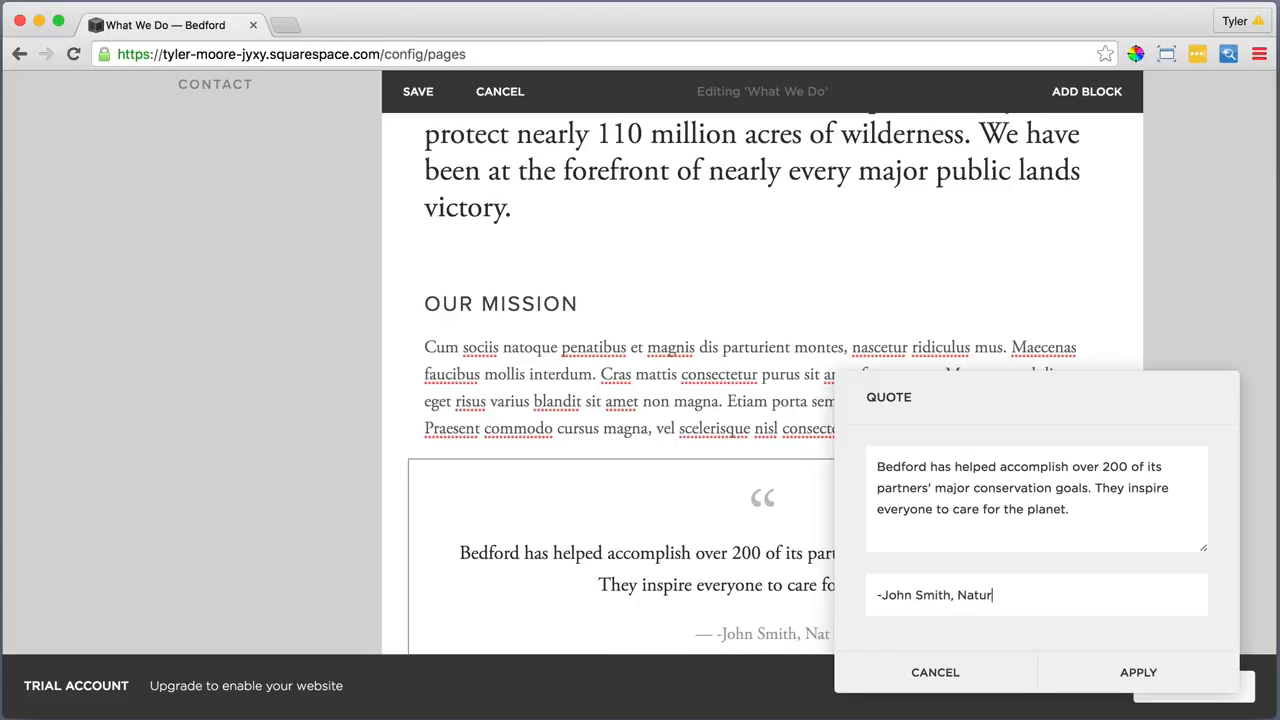
type("e Conserv")
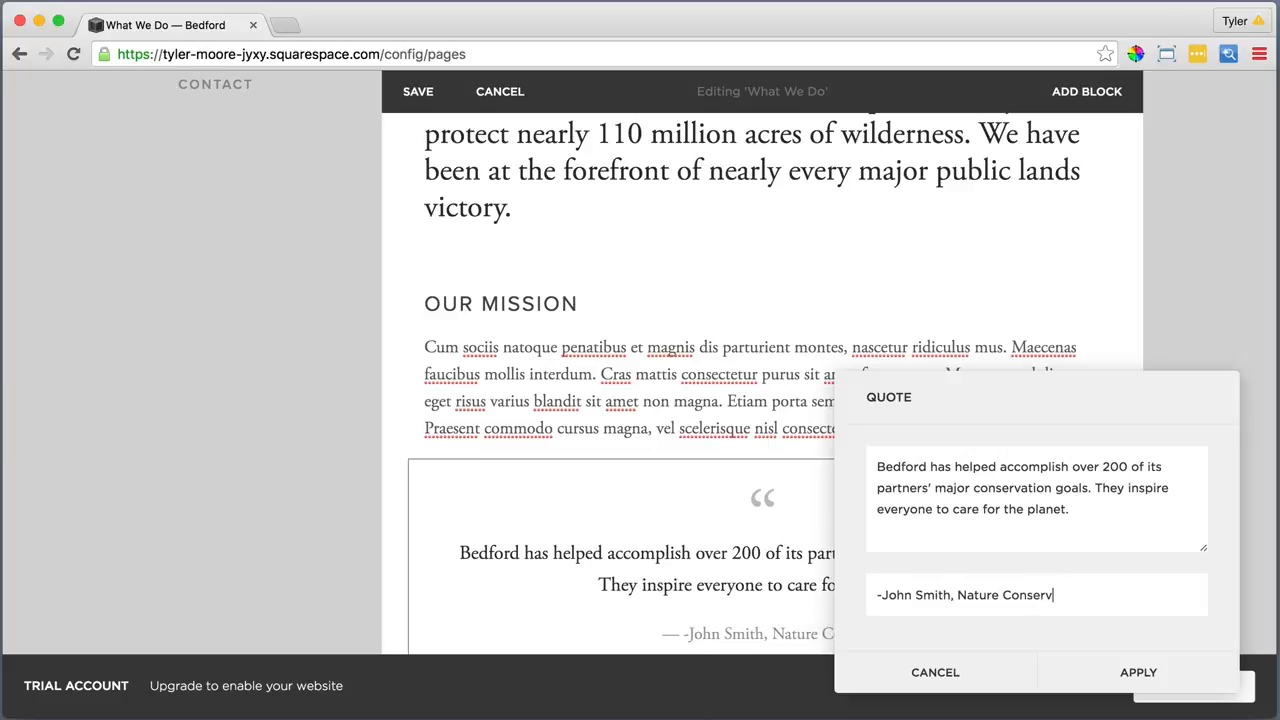
type("ancy Magazine")
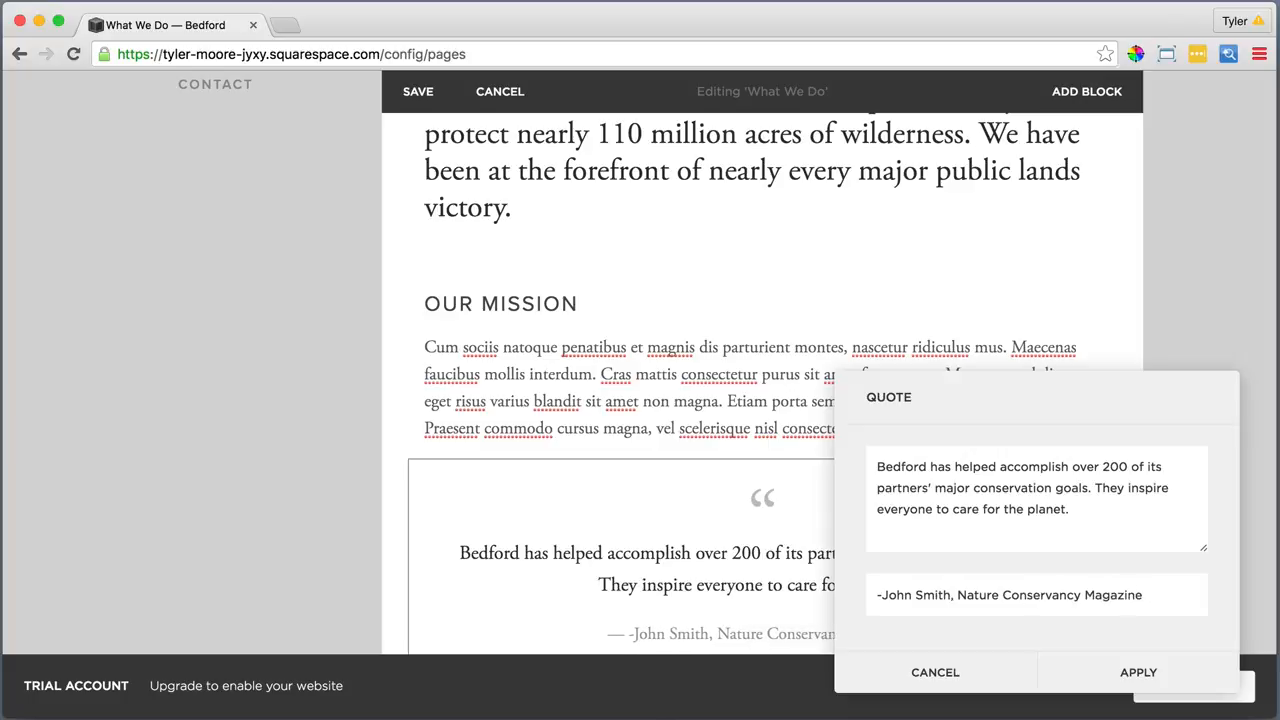
left_click(1107, 672)
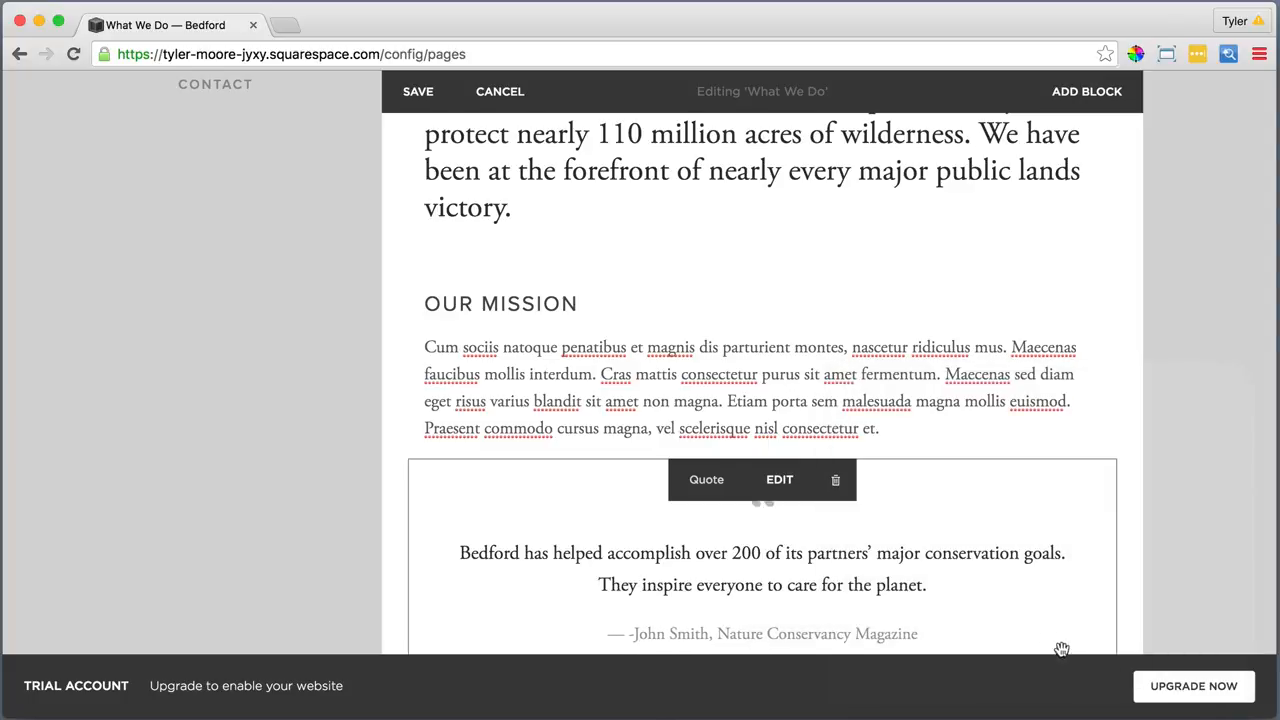
Remove the stray leading dash from the quote's attribution
left_click(776, 486)
left_click(881, 597)
key("BackSpace")
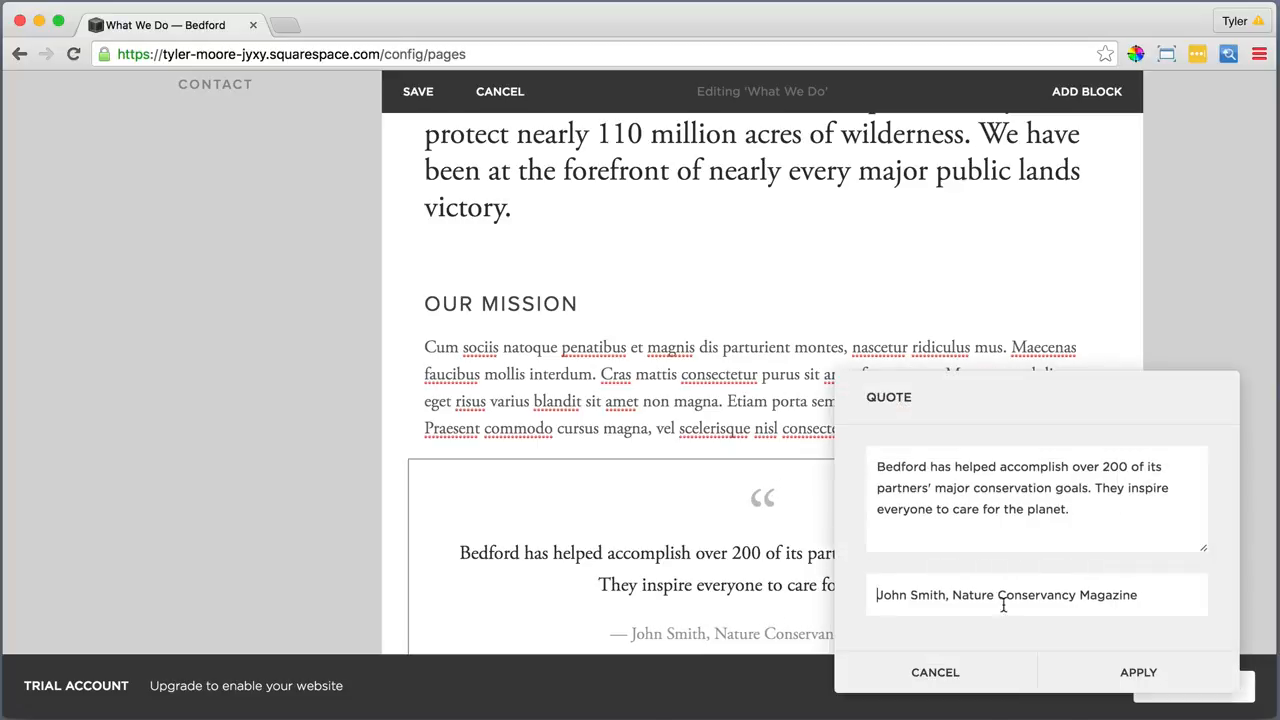
left_click(1093, 671)
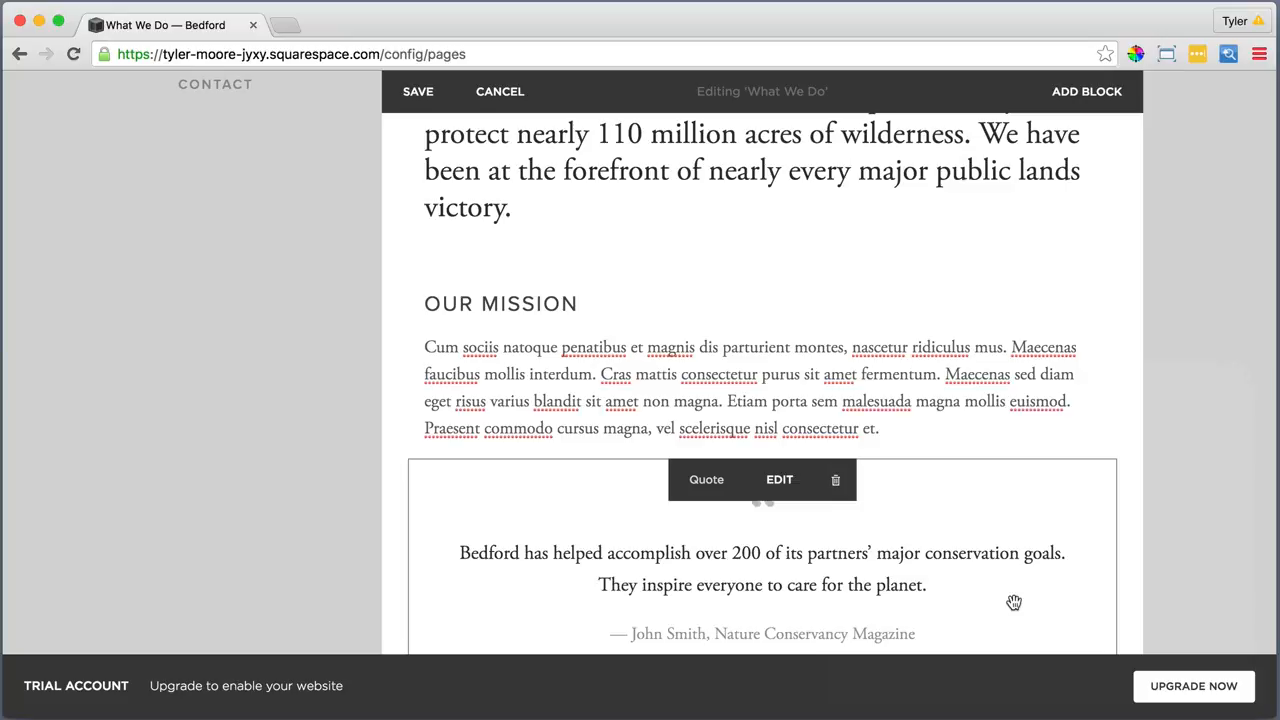
scroll(1013, 602, "down", 2)
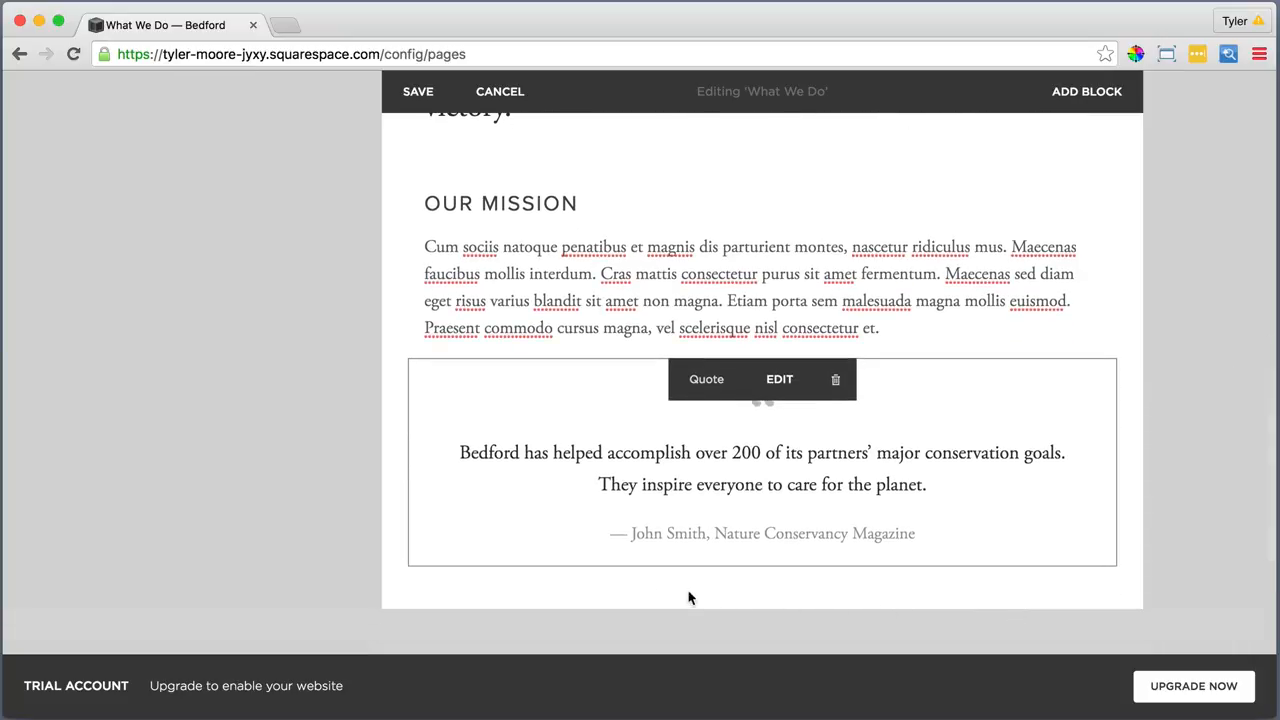
Add two Line blocks below the quote and move one above it to frame the quote
left_click(408, 567)
scroll(474, 575, "down", 4)
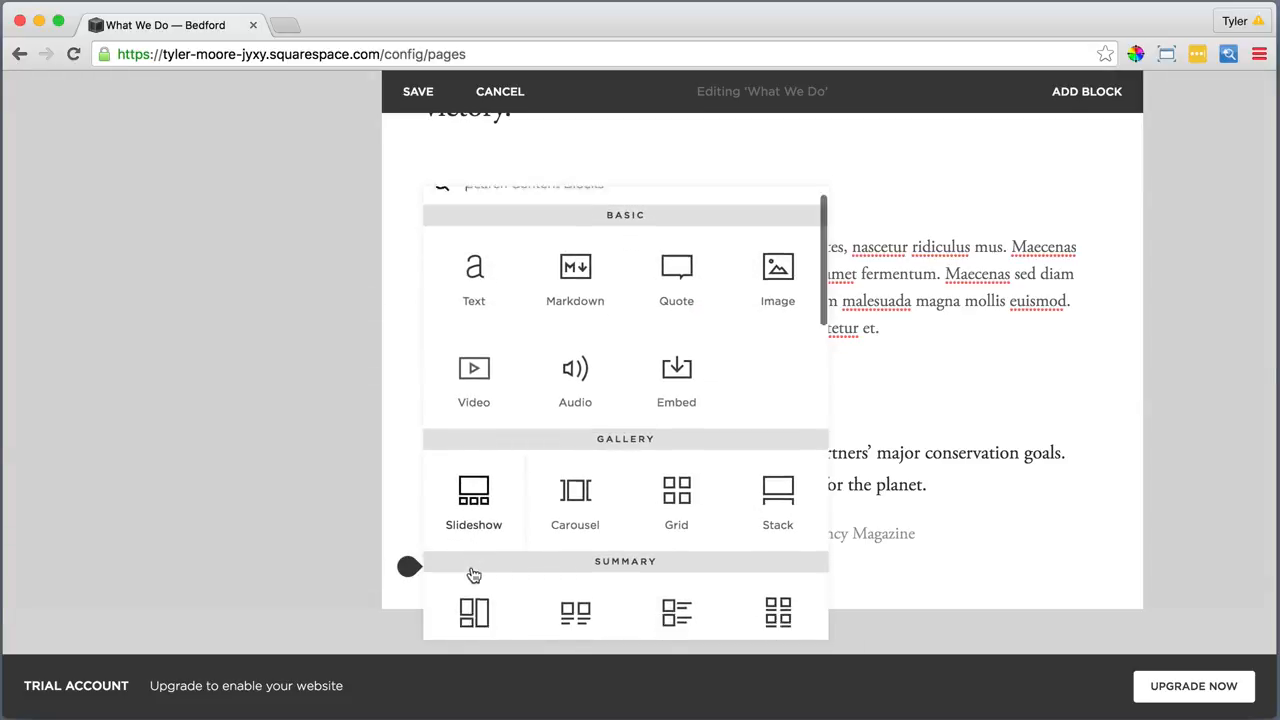
scroll(474, 575, "down", 2)
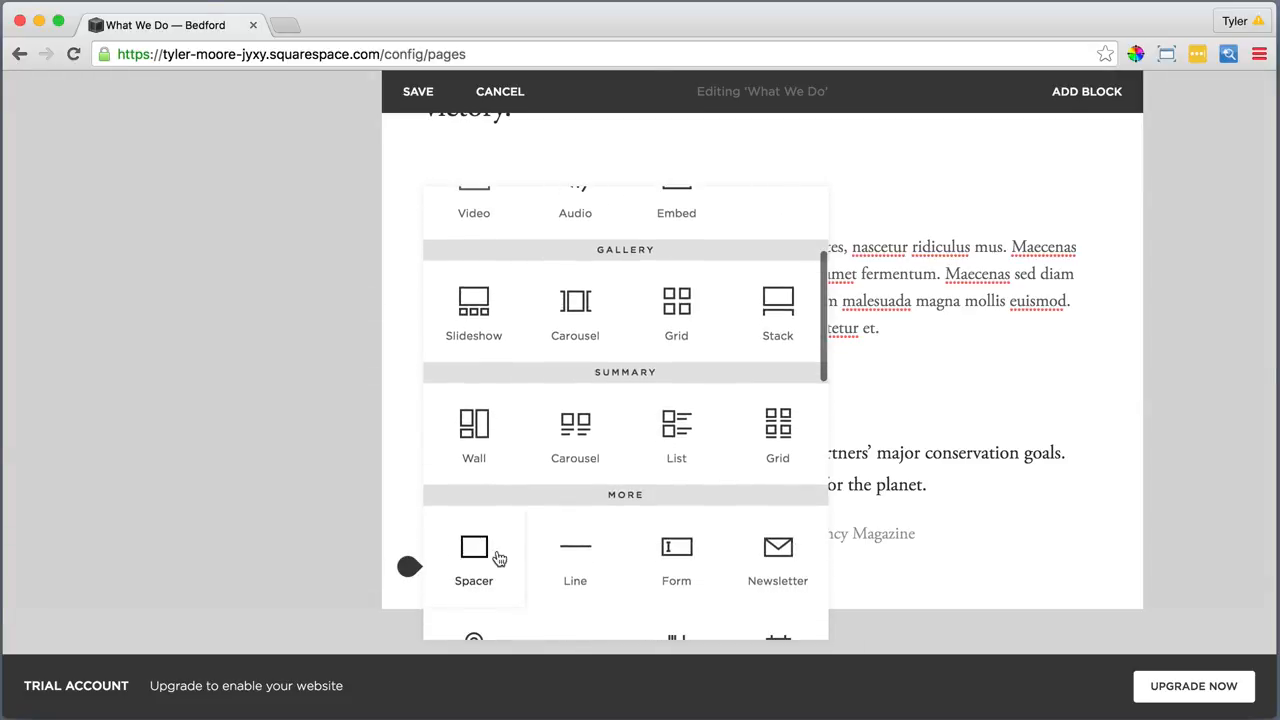
left_click(574, 545)
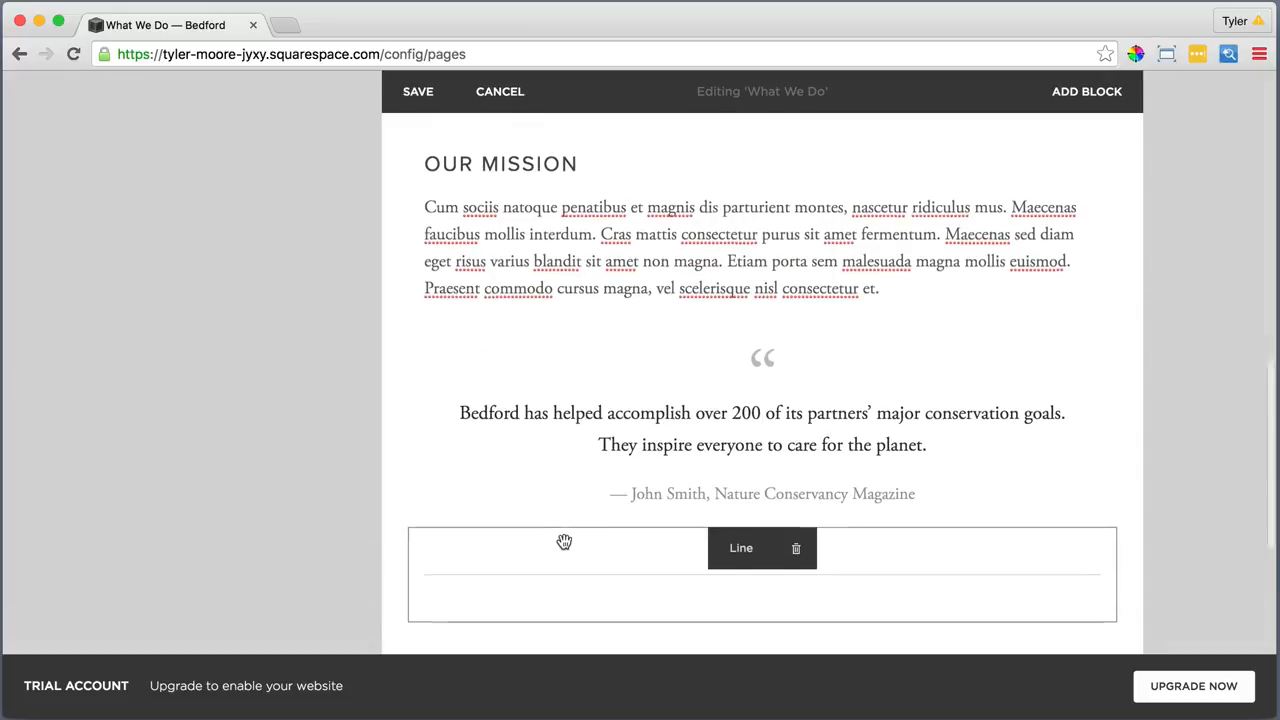
scroll(540, 545, "down", 2)
left_click(409, 513)
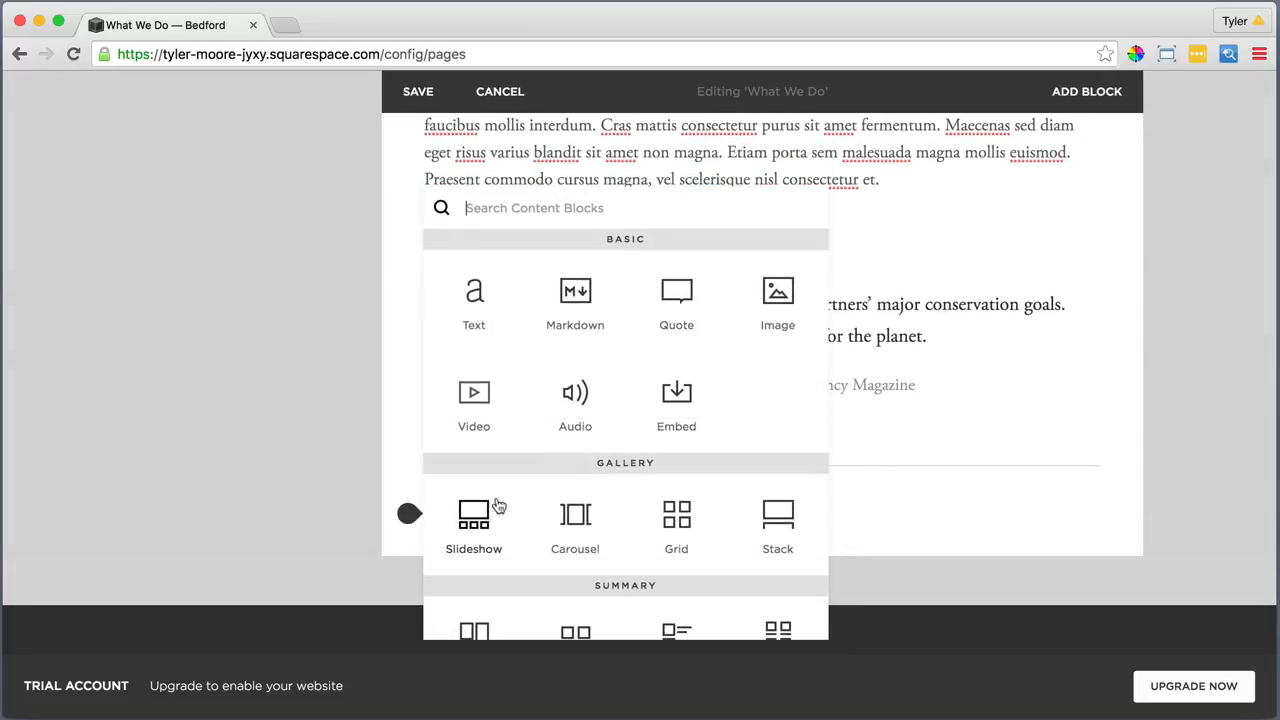
scroll(580, 508, "down", 2)
scroll(580, 508, "down", 2)
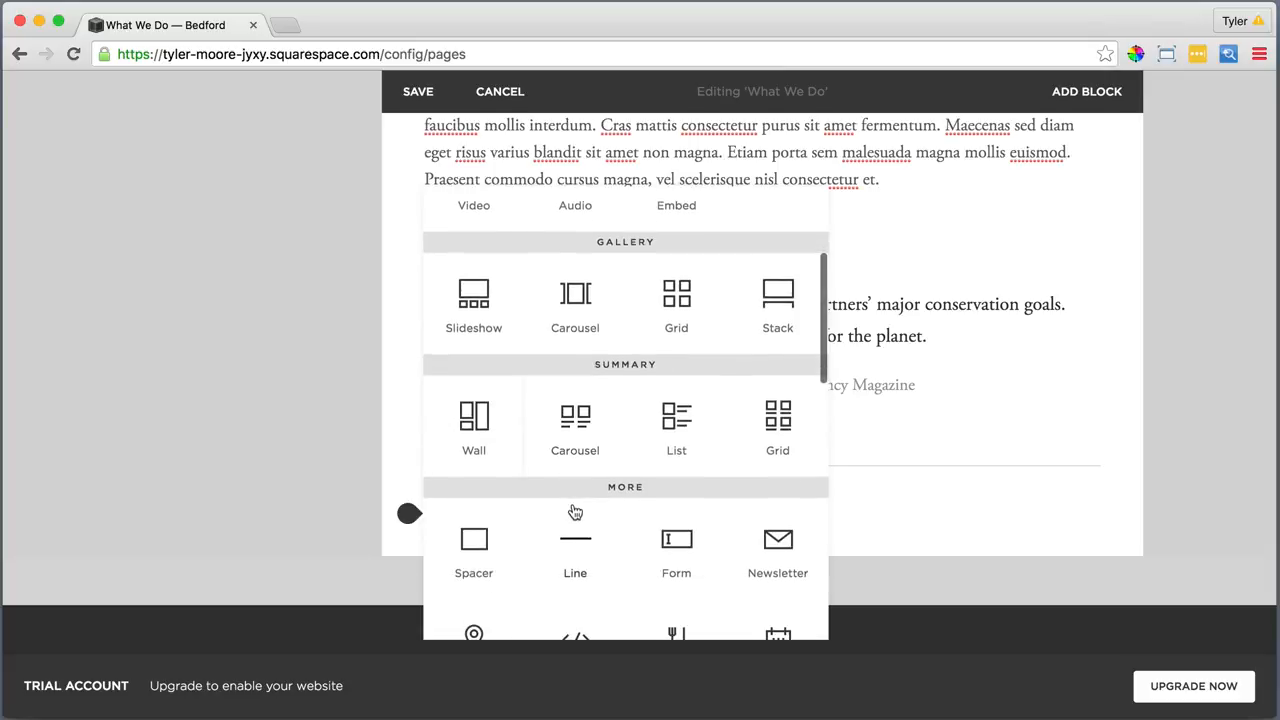
left_click(568, 540)
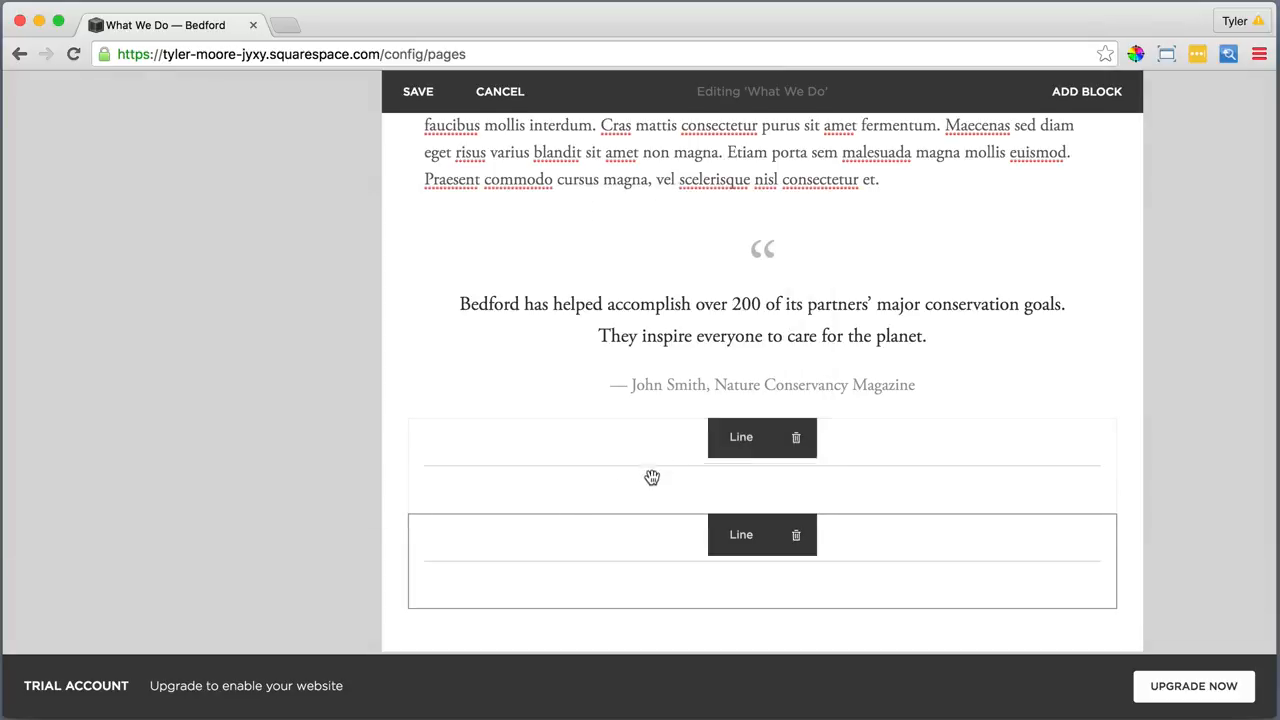
left_click_drag(739, 443, 631, 240)
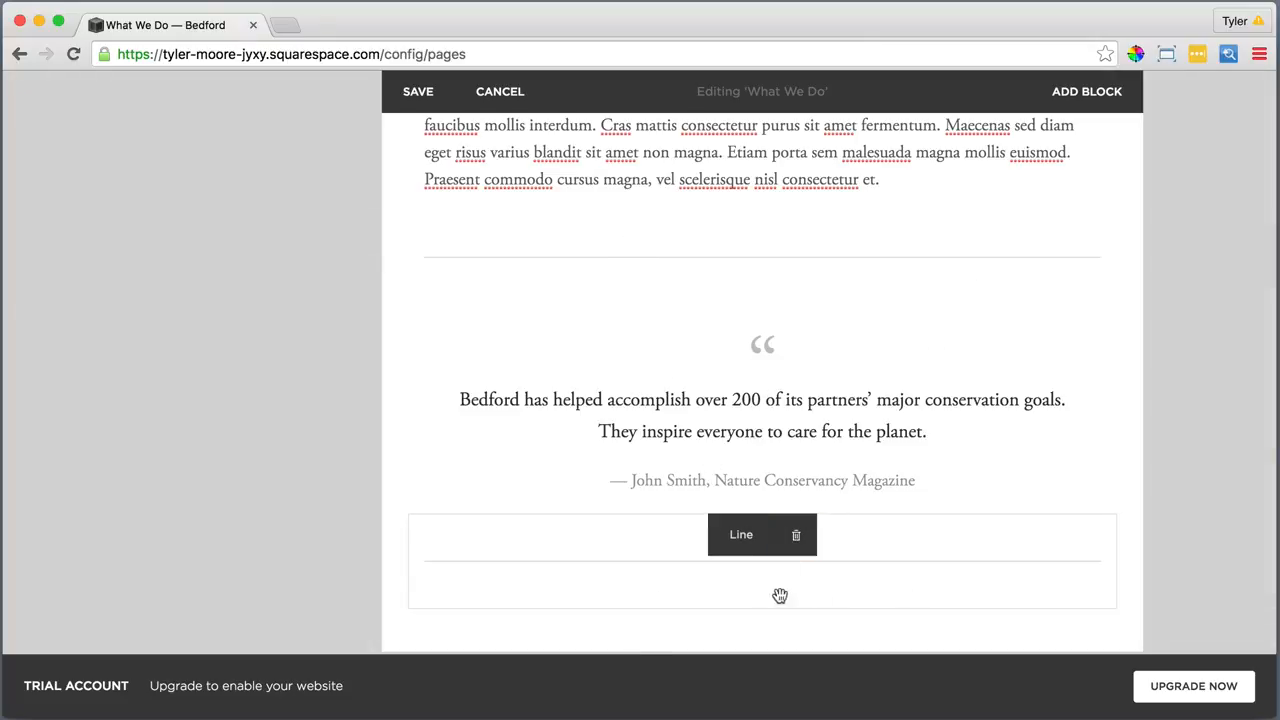
left_click(409, 607)
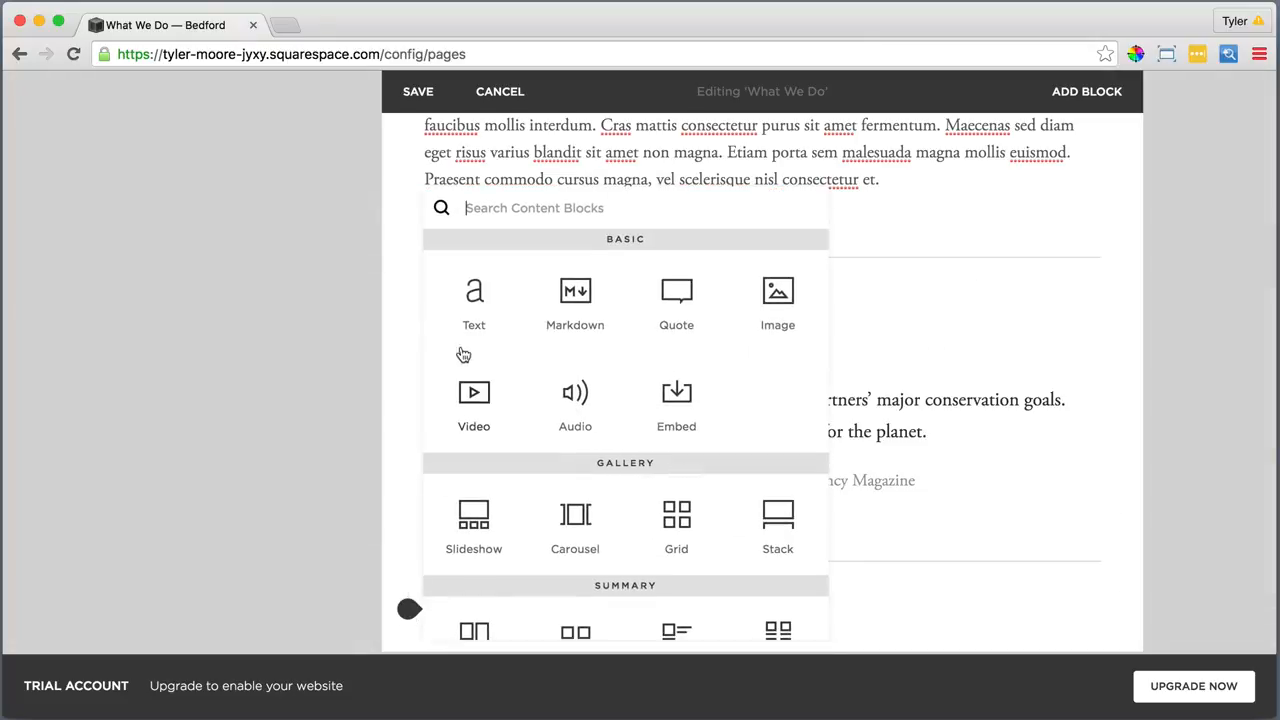
Add a text block reading What We've Achieved, styled as Heading 2
left_click(474, 295)
left_click(440, 595)
type("What We've Achieved")
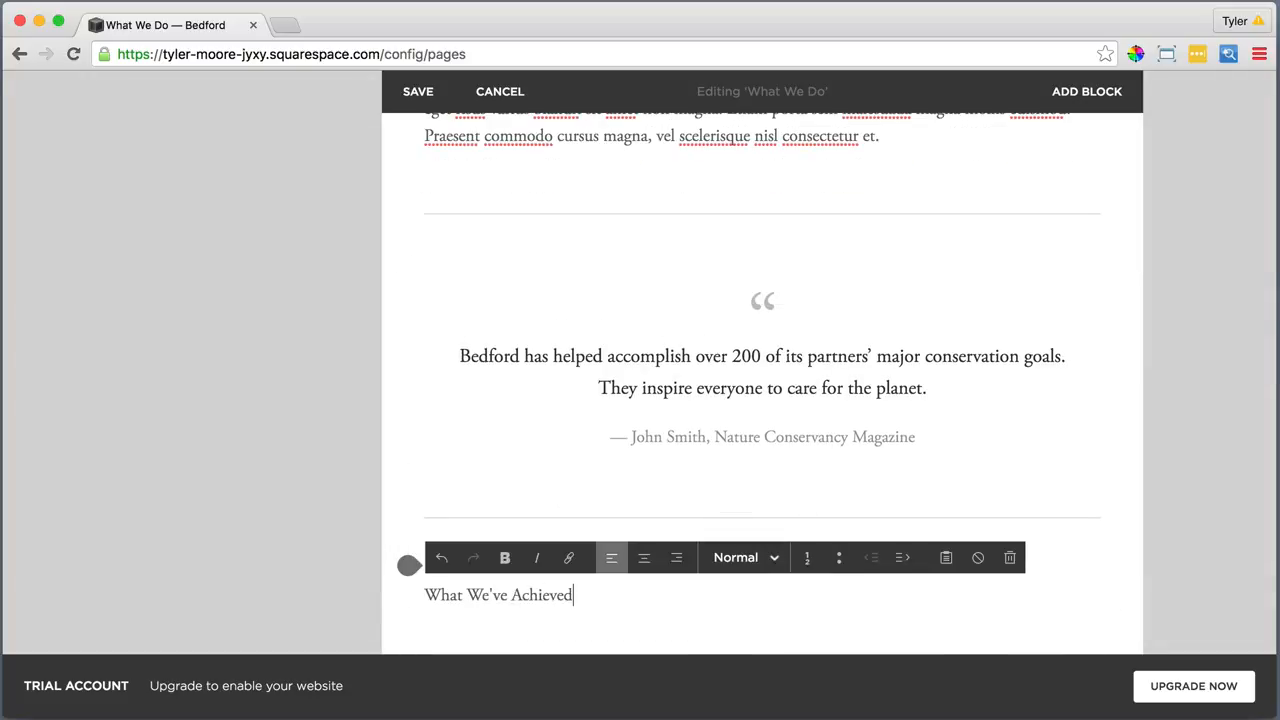
left_click_drag(560, 597, 418, 597)
left_click(723, 557)
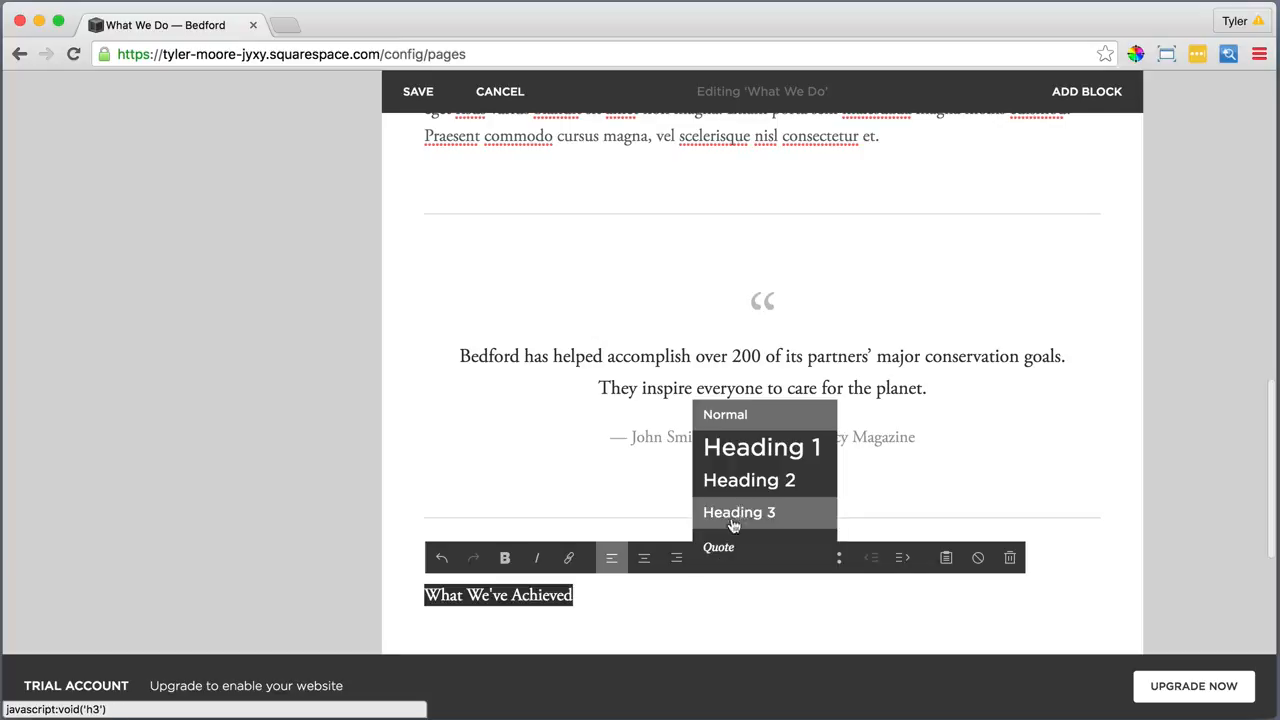
left_click(740, 481)
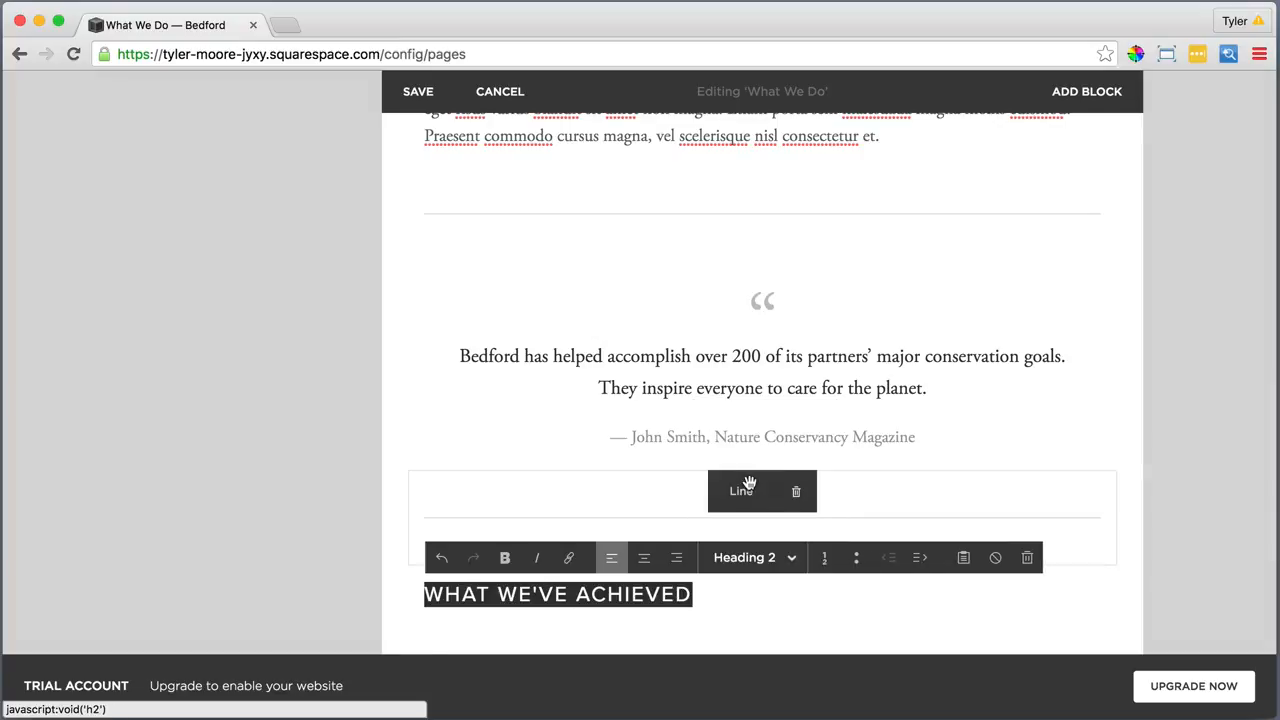
left_click(717, 591)
scroll(717, 591, "down", 2)
Add a text block below the heading holding four lorem ipsum lines pasted as plain text
left_click(408, 522)
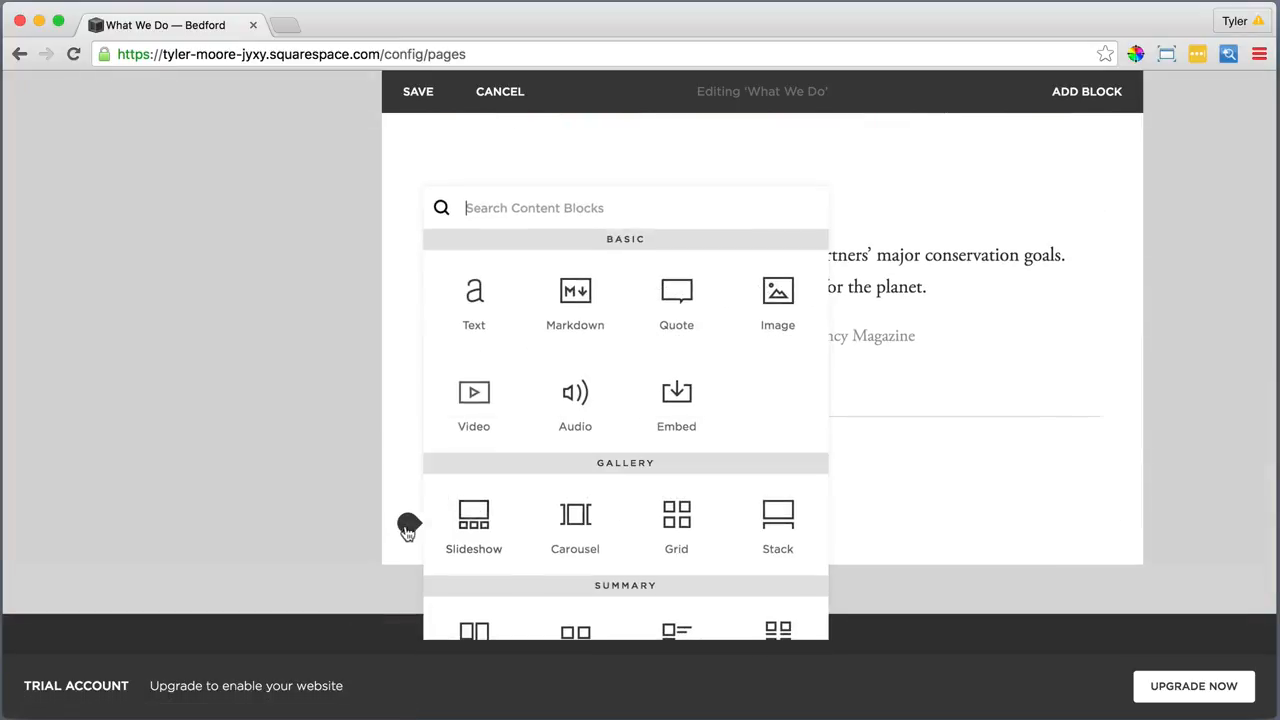
left_click(474, 291)
left_click(460, 552)
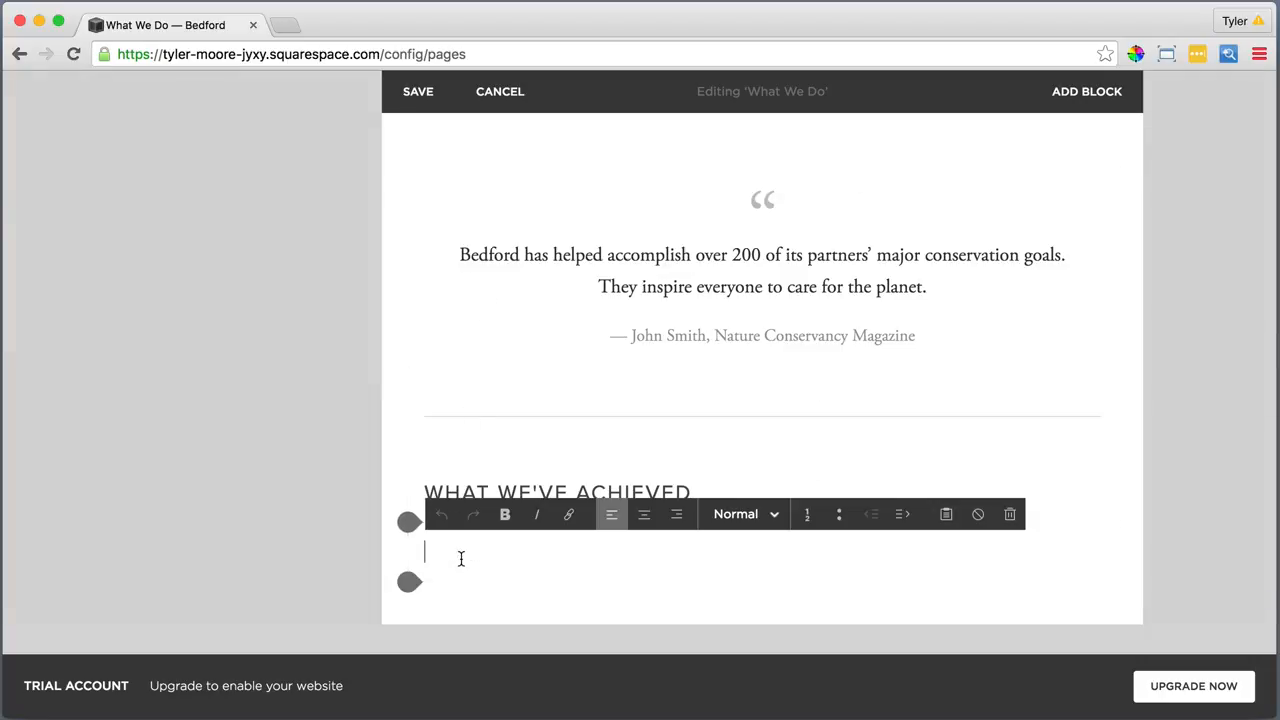
left_click(946, 514)
right_click(713, 402)
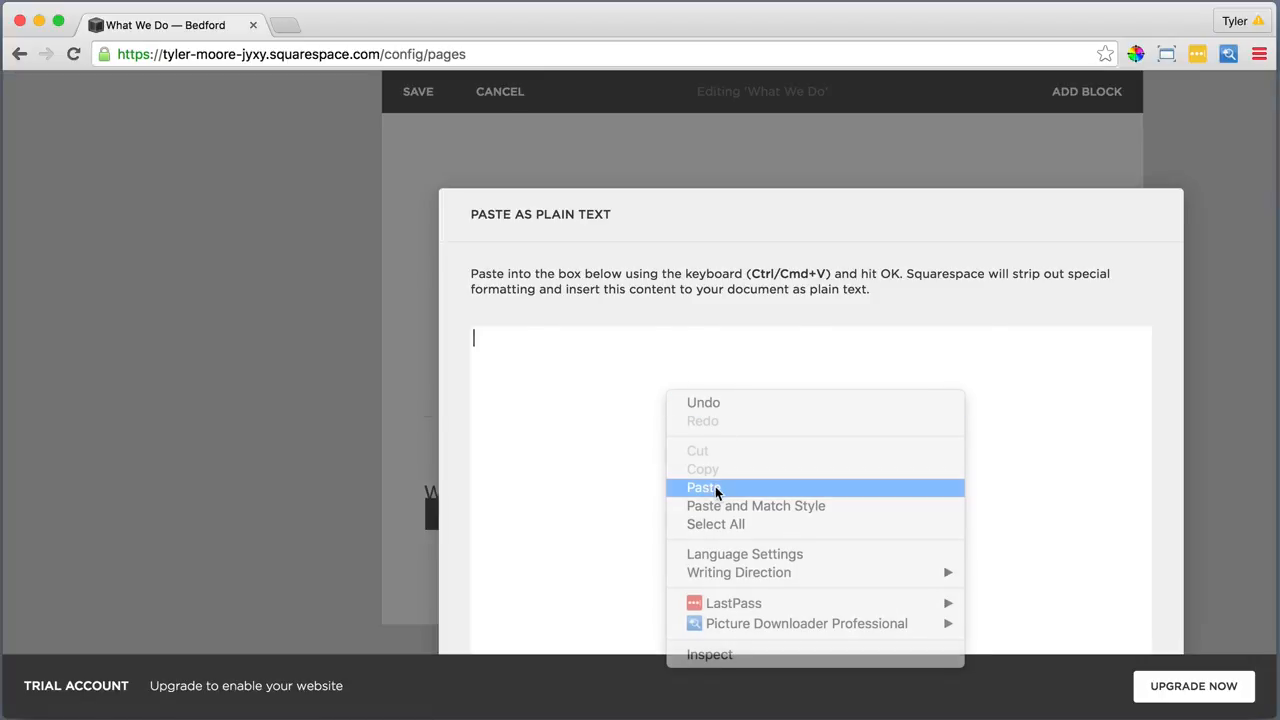
left_click(712, 486)
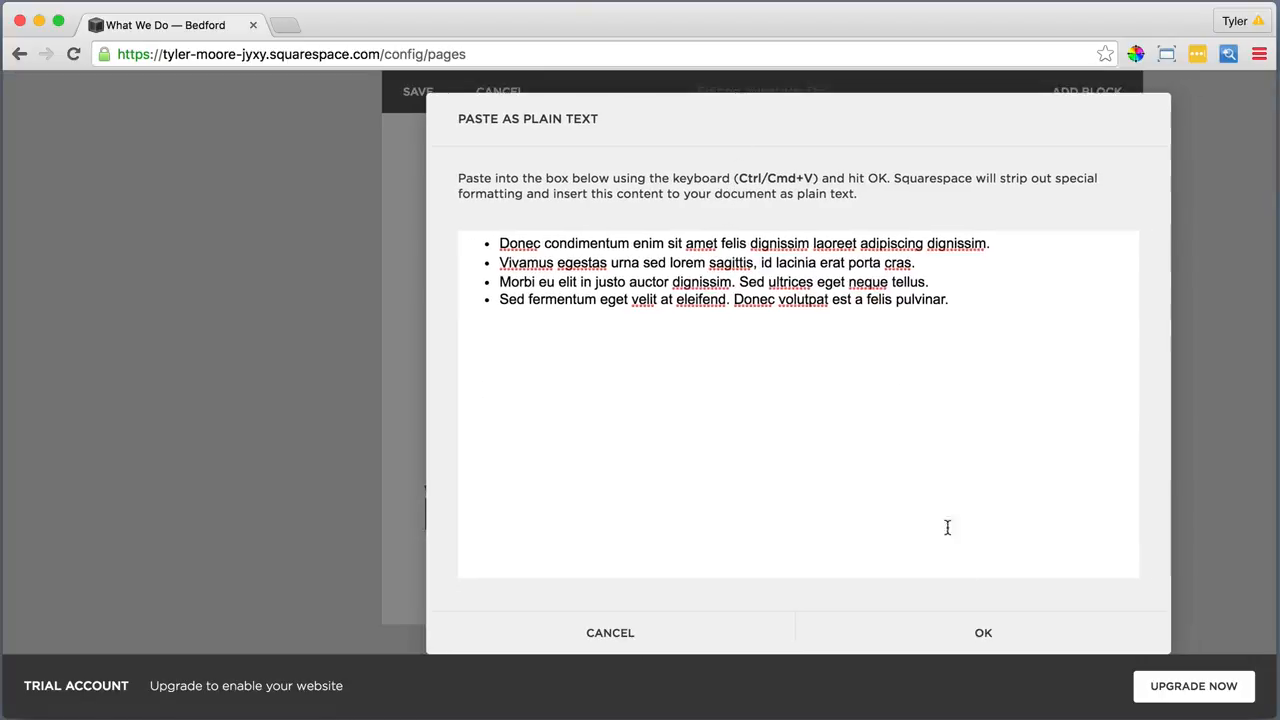
left_click(982, 633)
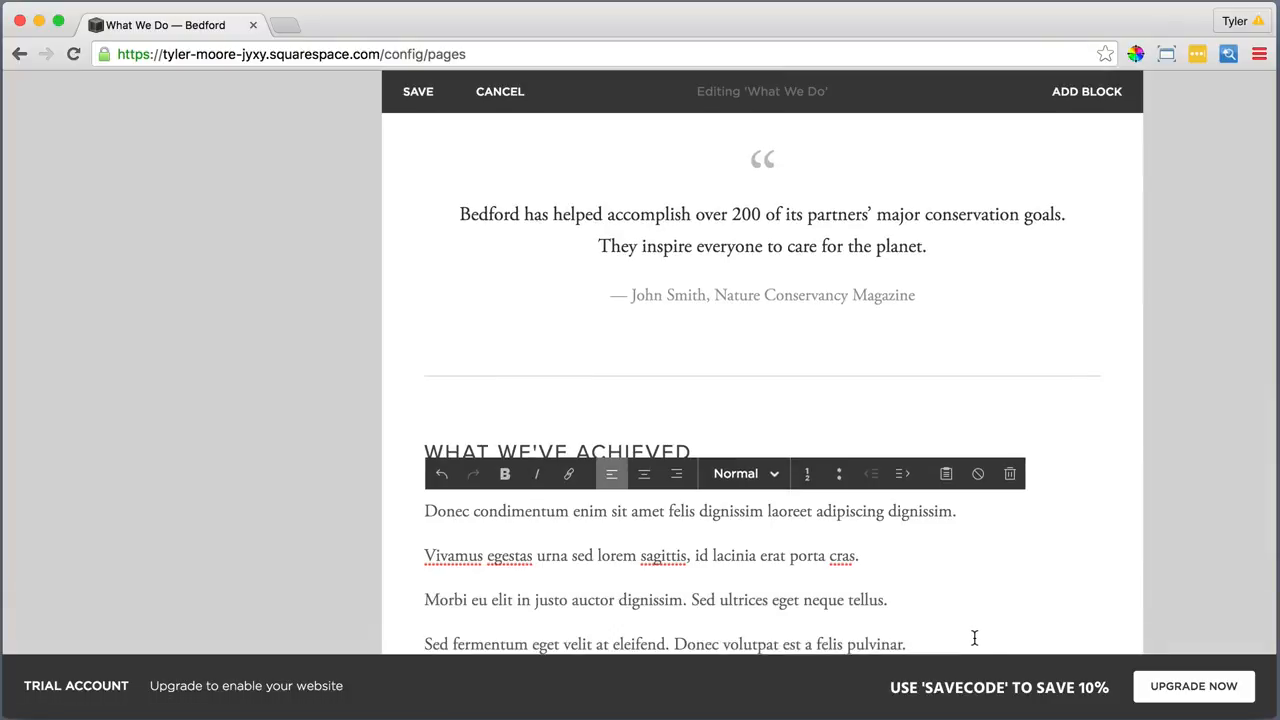
scroll(925, 618, "down", 2)
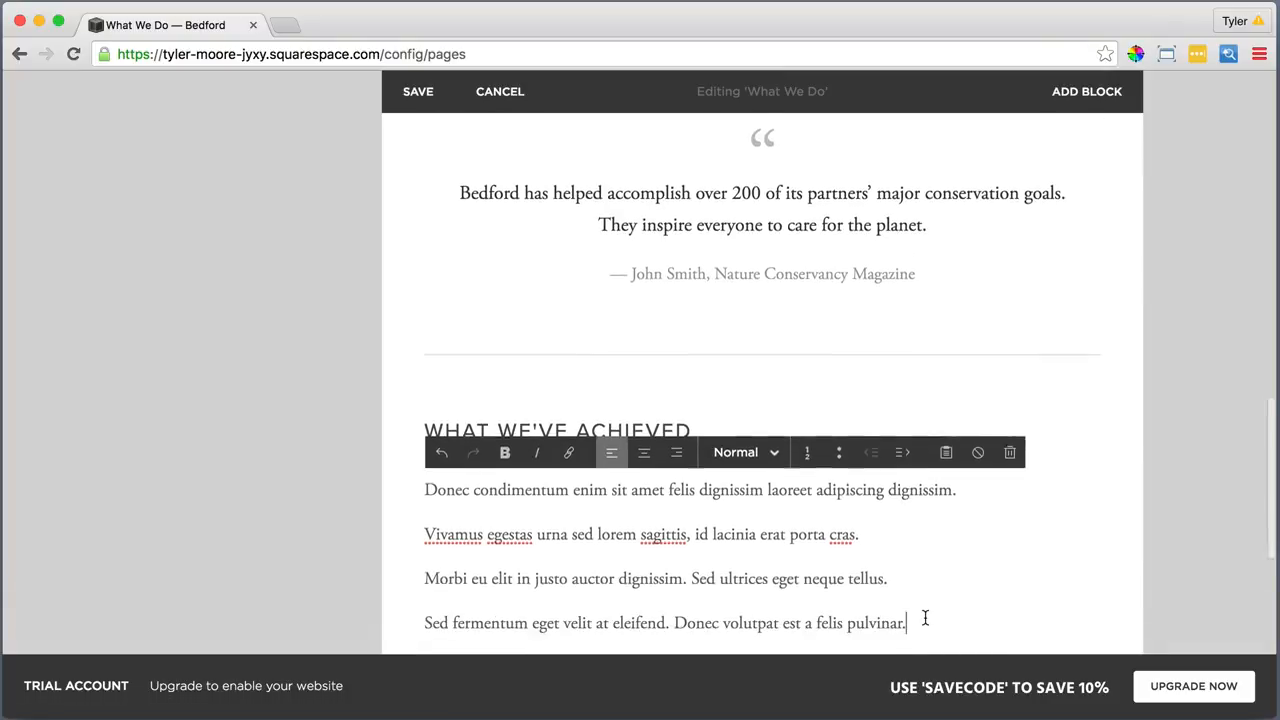
Format the four paragraphs under the heading as a bulleted list
left_click_drag(906, 540, 424, 406)
left_click(840, 370)
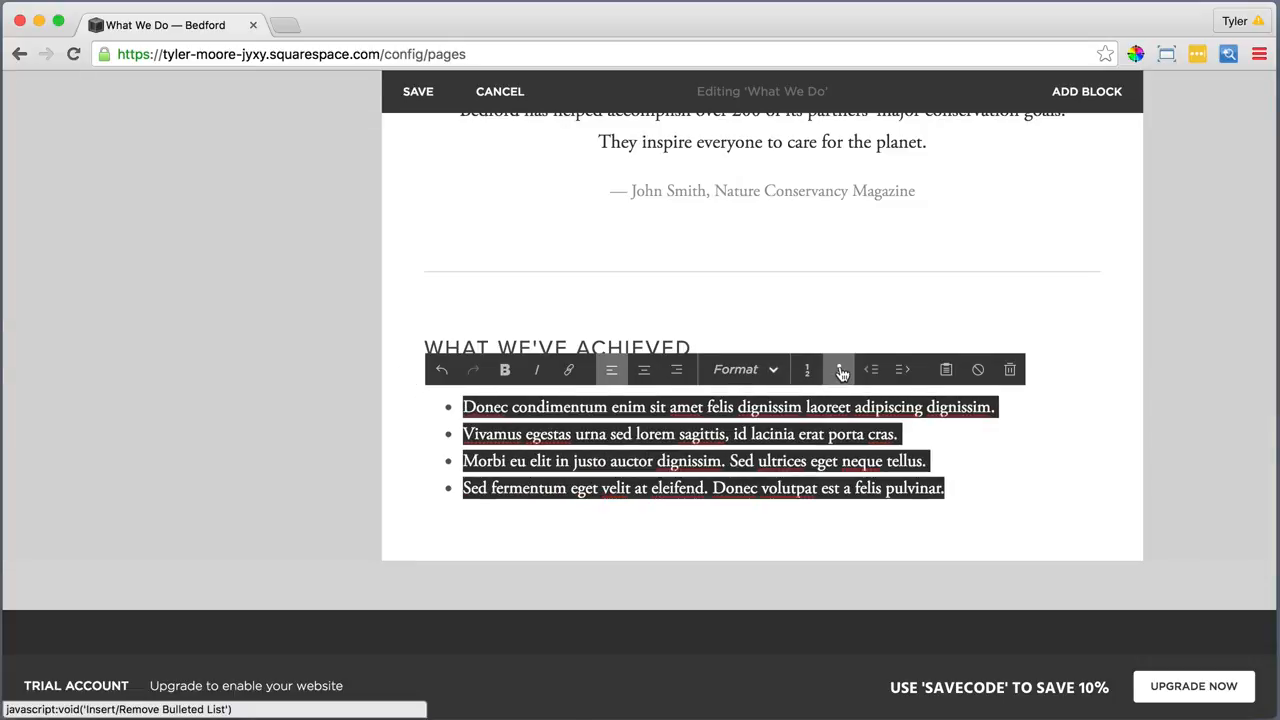
left_click(960, 489)
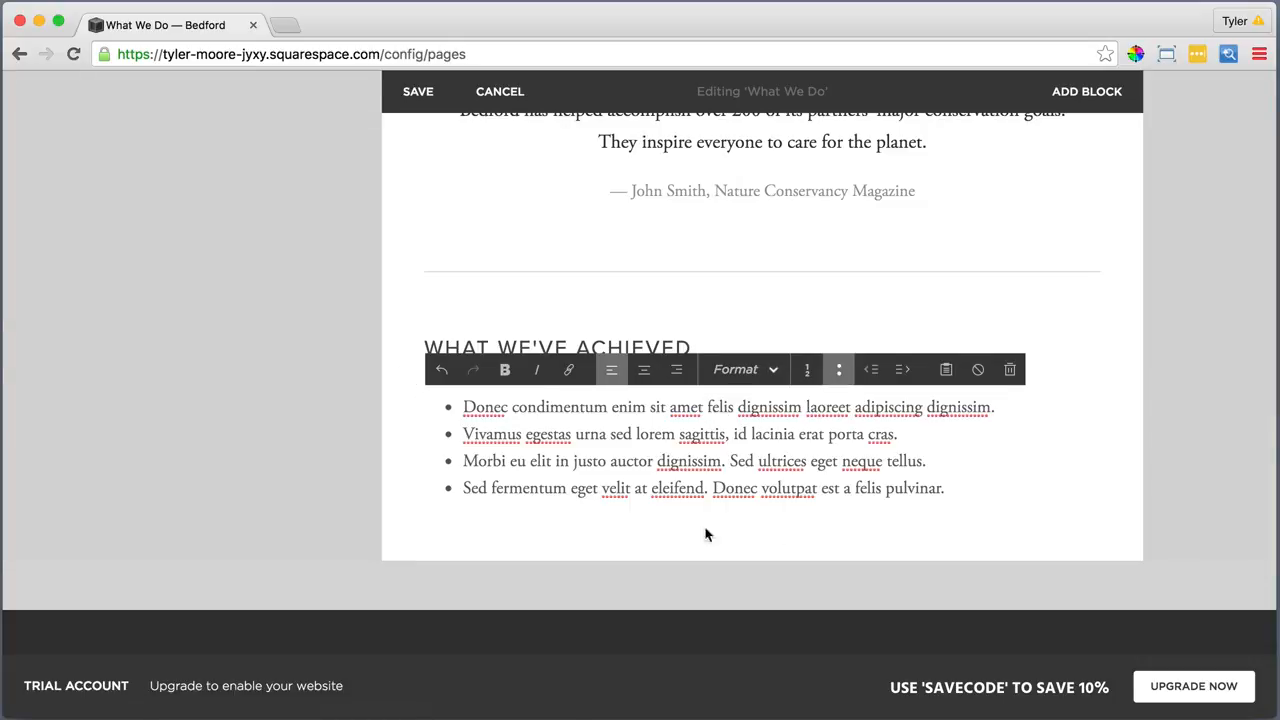
left_click(408, 518)
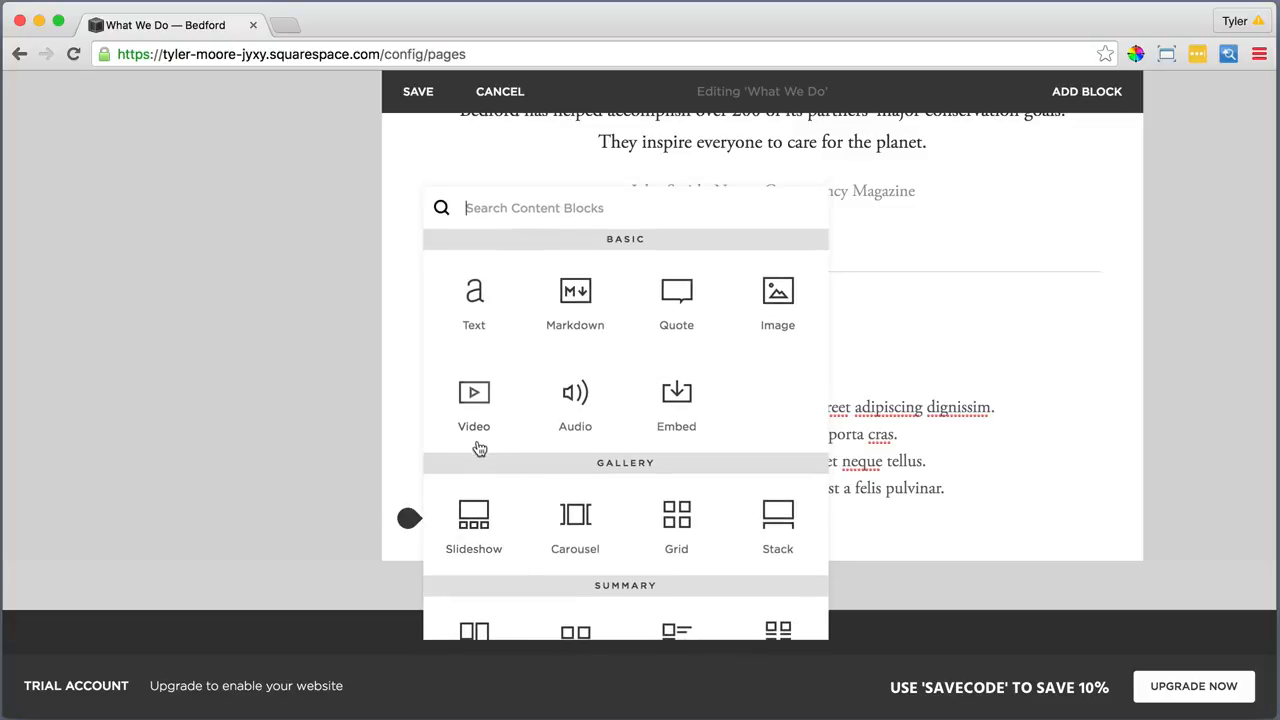
Add a new text block with the four-line Latin list pasted as plain text
left_click(474, 300)
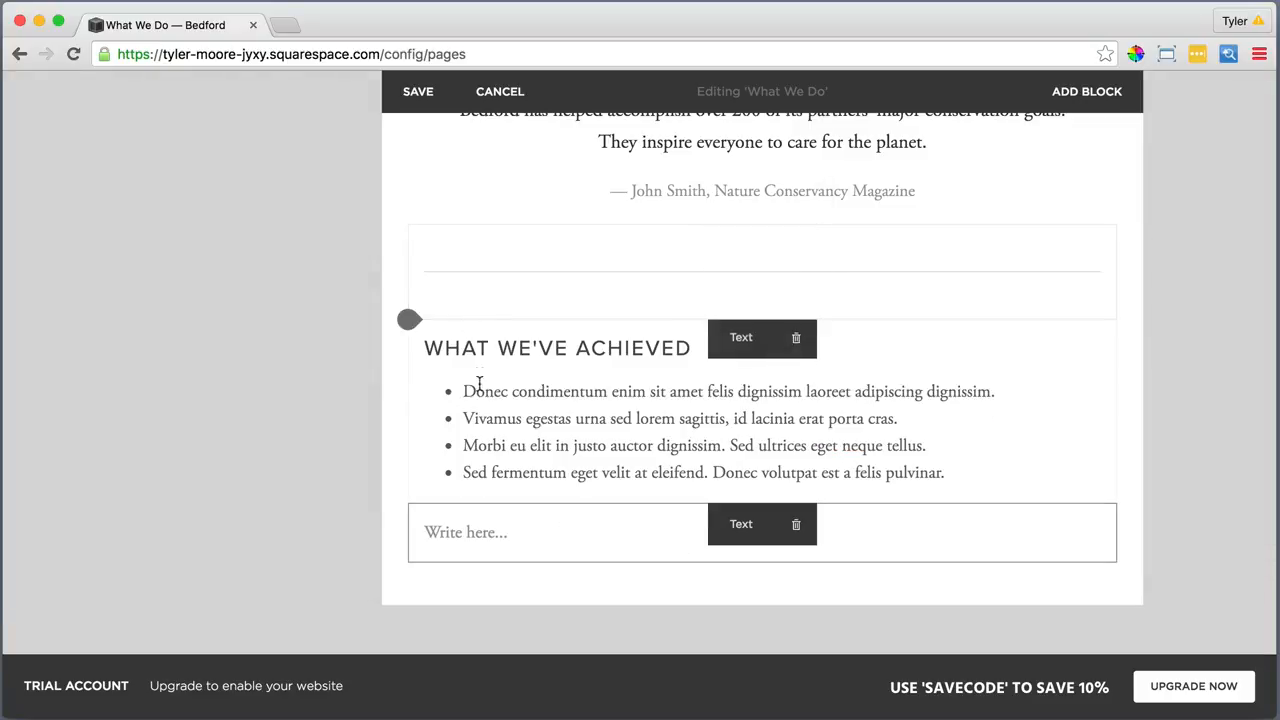
left_click(474, 534)
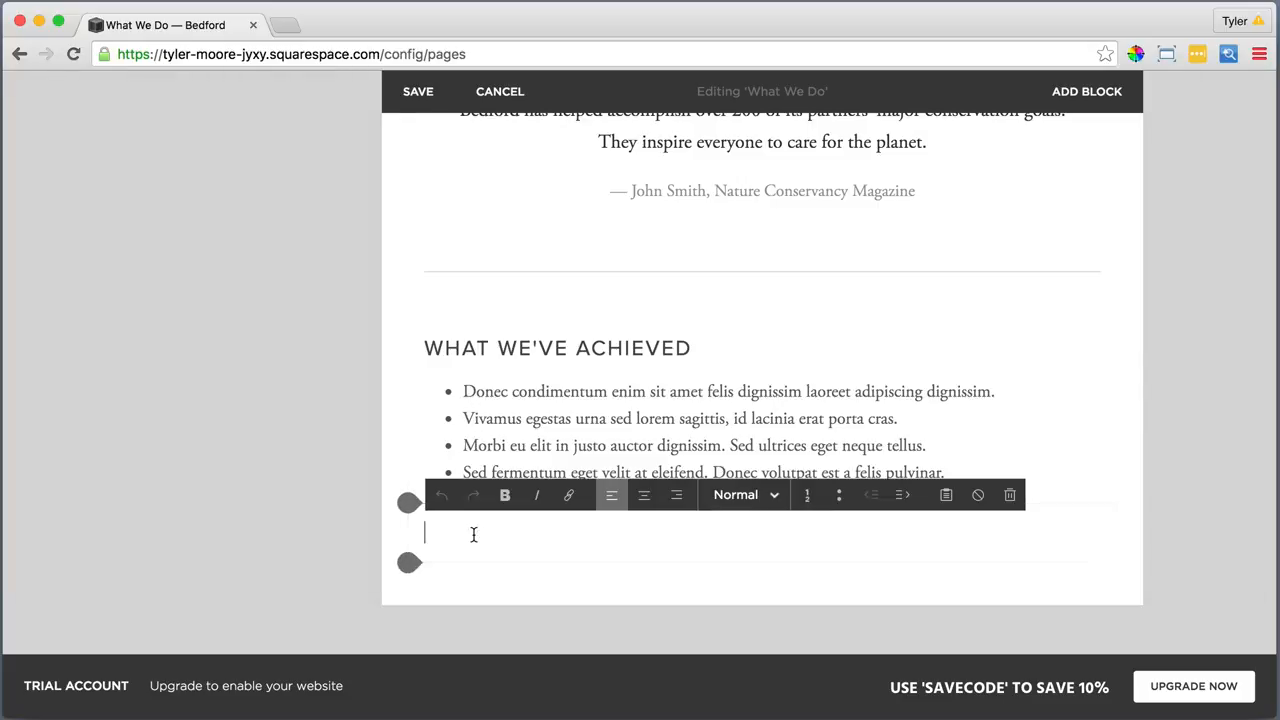
left_click(947, 494)
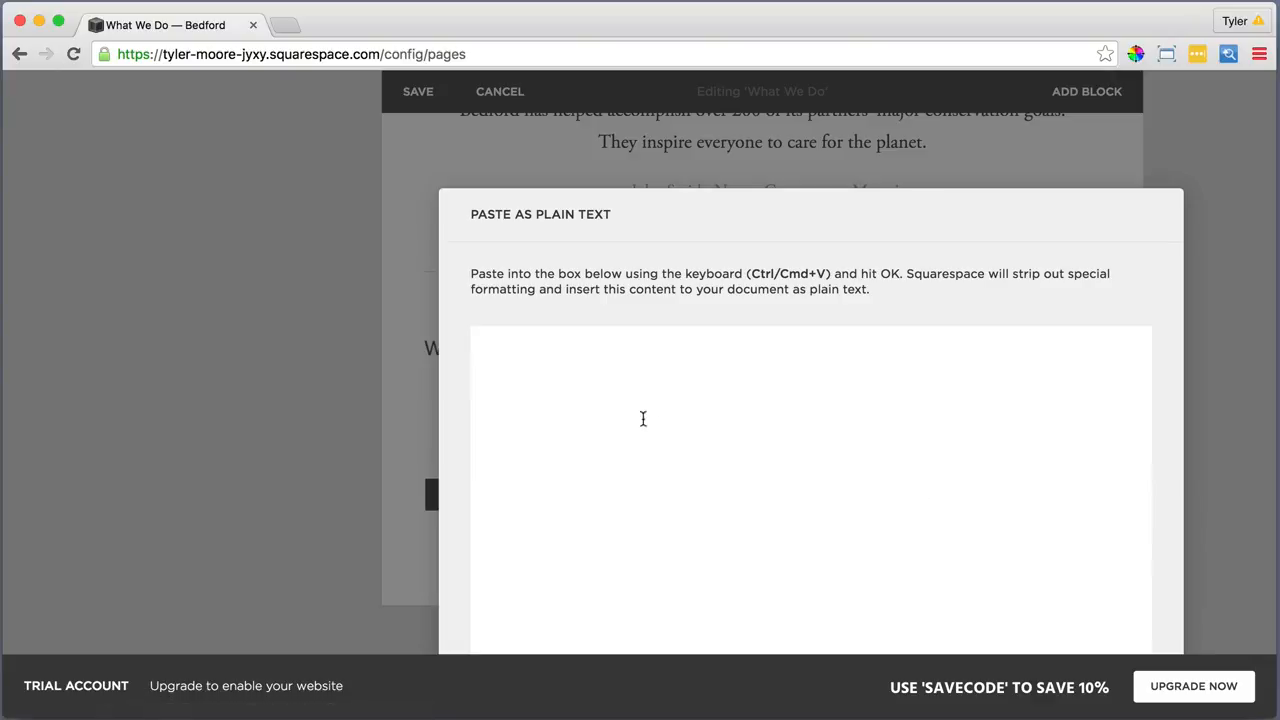
right_click(628, 410)
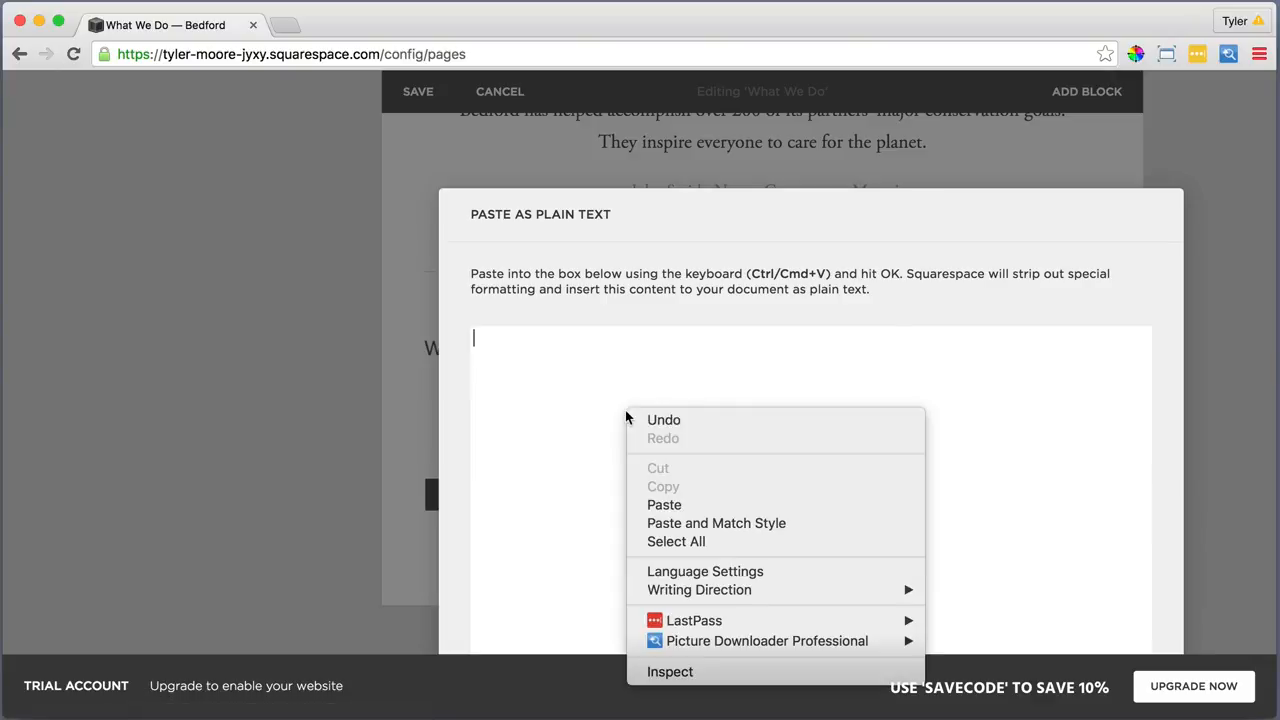
left_click(663, 505)
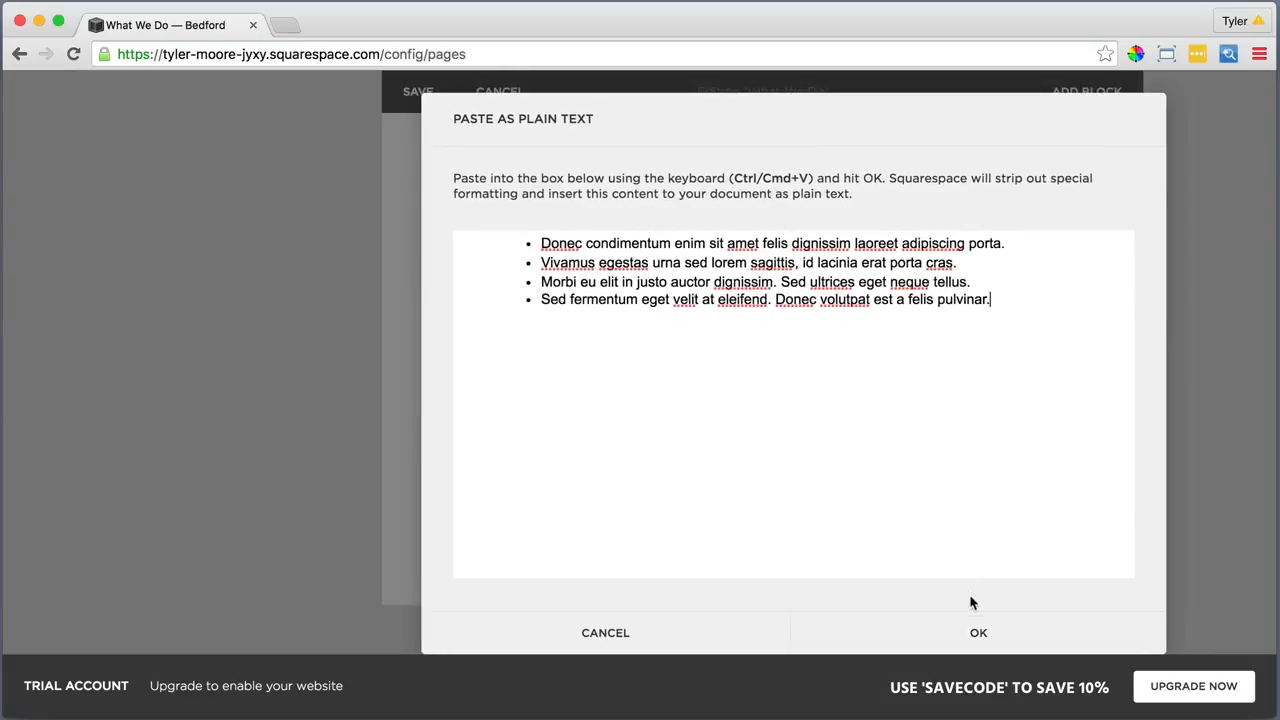
left_click(977, 633)
Bullet the new list and drag it beside the first list as a second column
left_click_drag(908, 518, 422, 385)
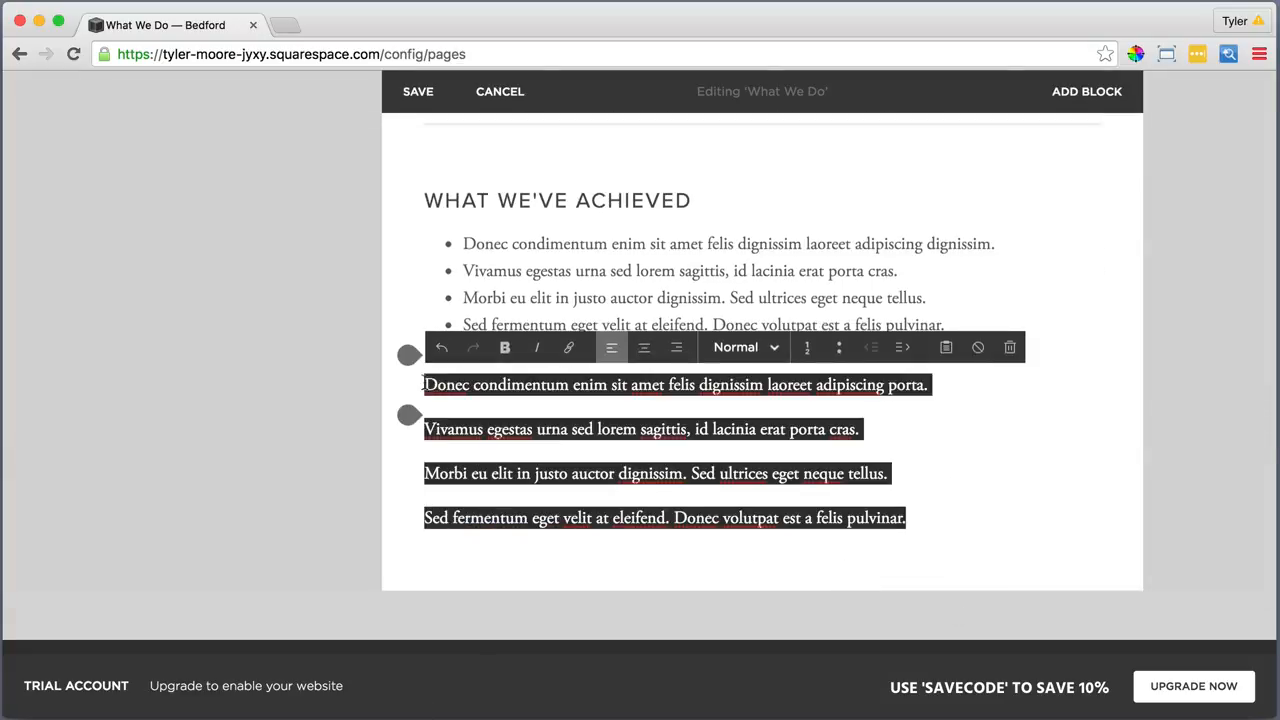
left_click(840, 347)
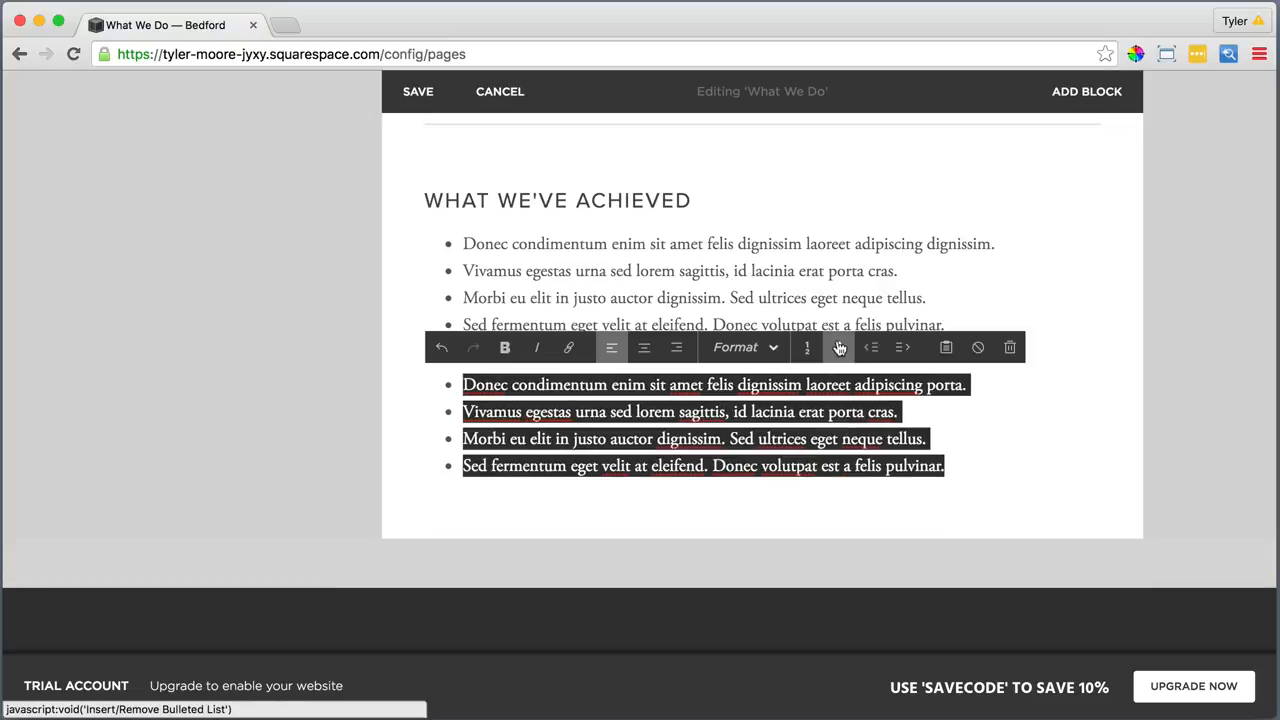
left_click(865, 517)
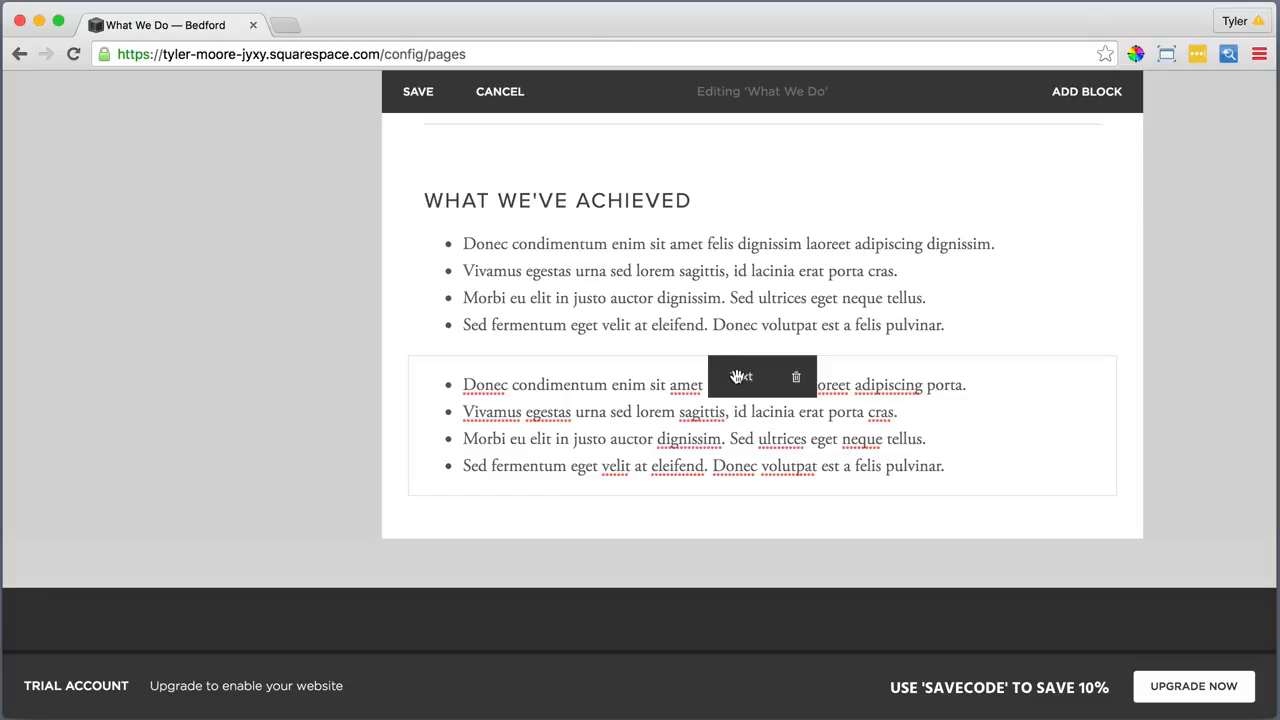
left_click_drag(737, 376, 1036, 256)
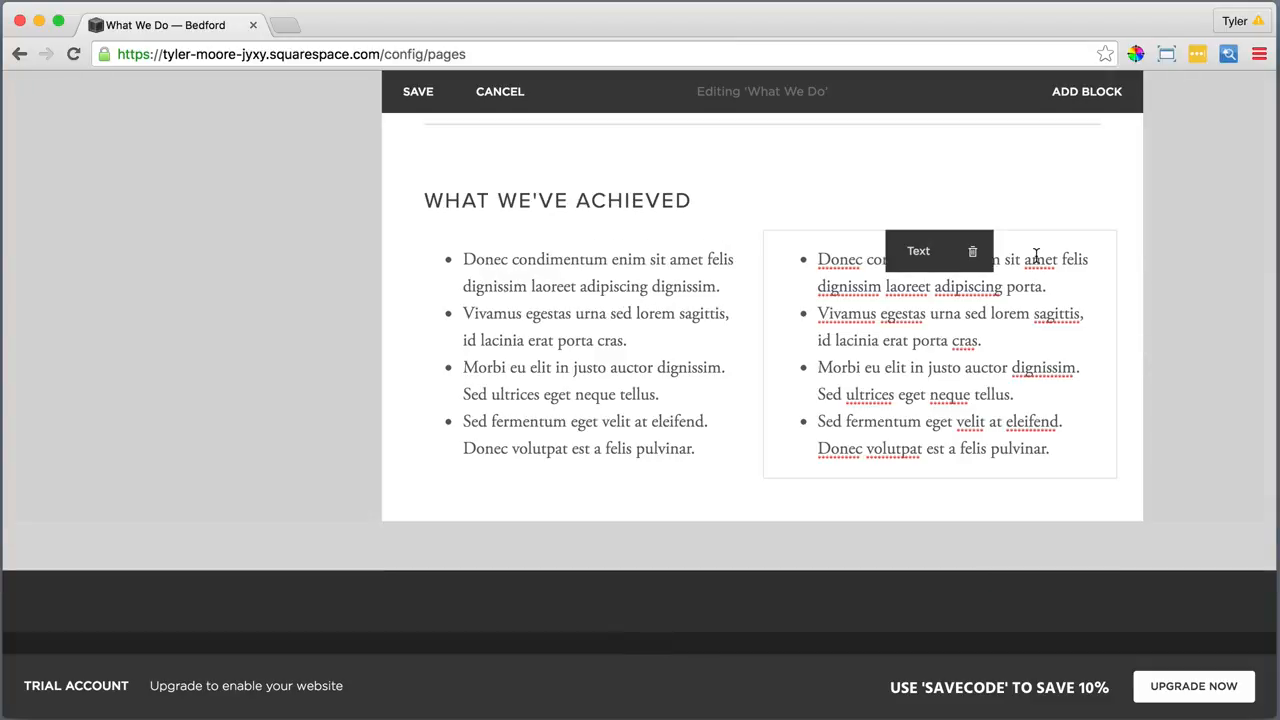
Scroll back to the top of the What We Do page and save the edits
scroll(748, 503, "up", 2)
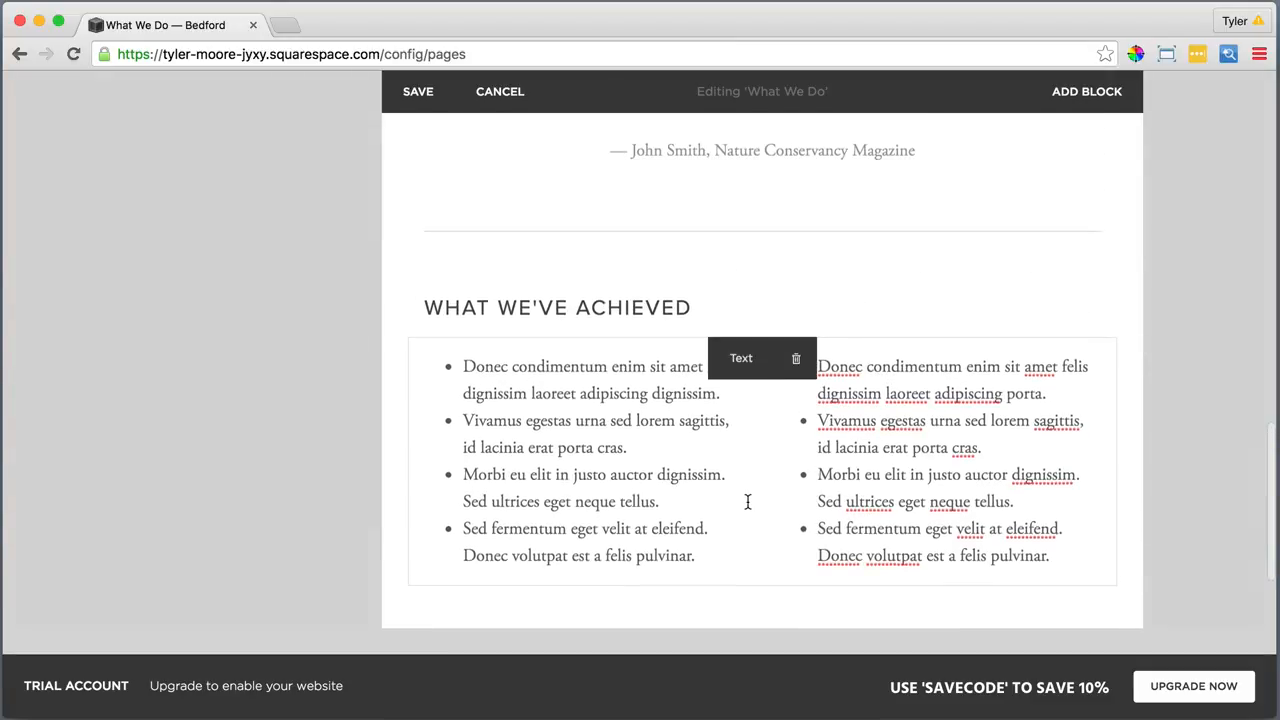
scroll(747, 501, "up", 5)
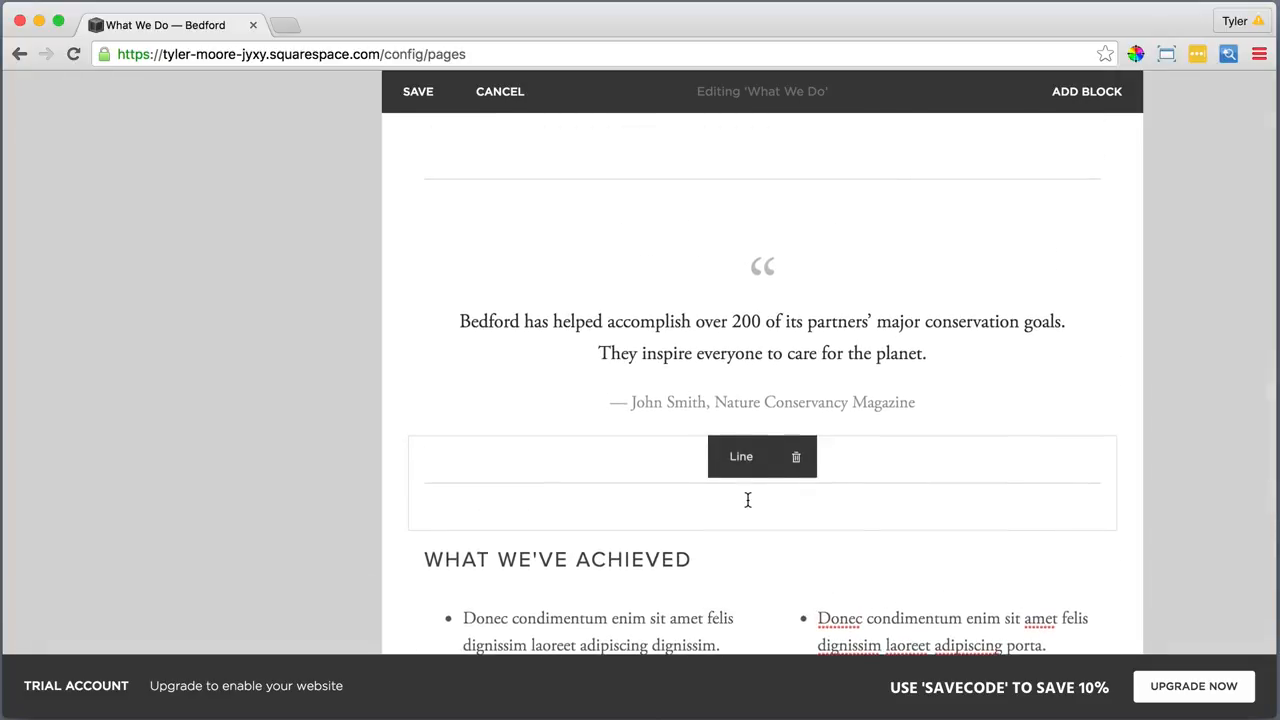
scroll(747, 500, "up", 8)
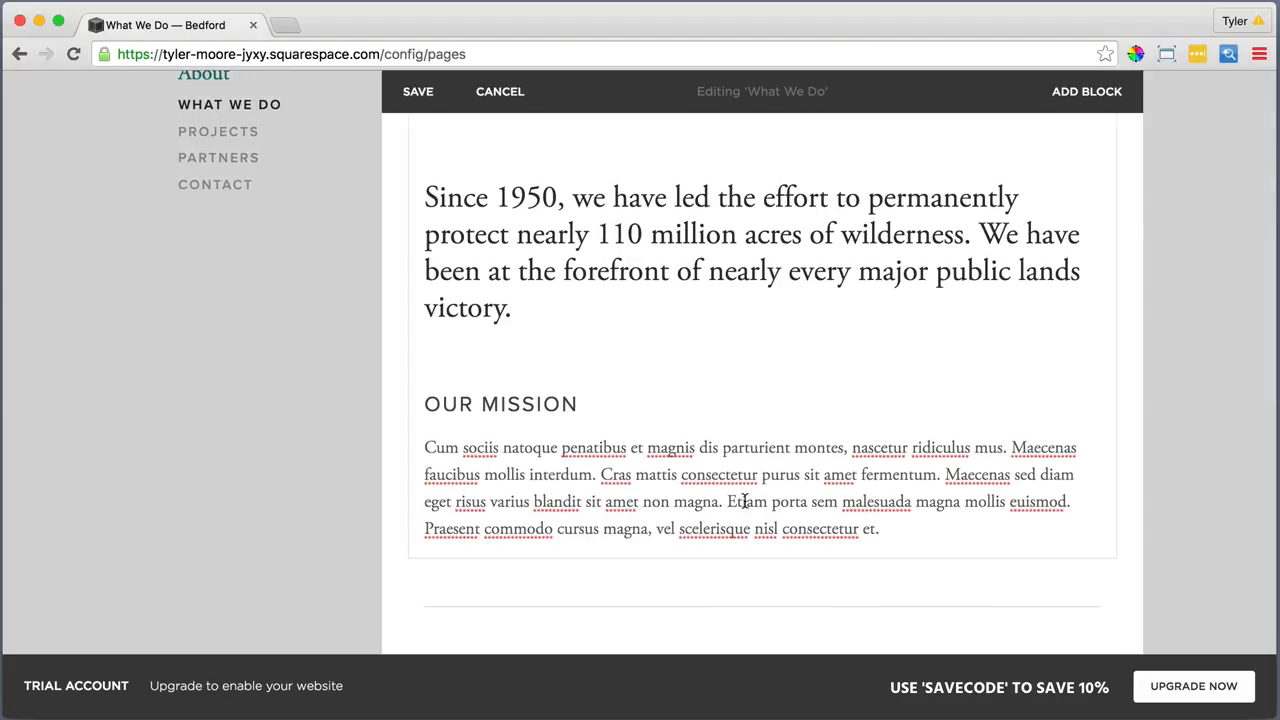
scroll(745, 501, "up", 4)
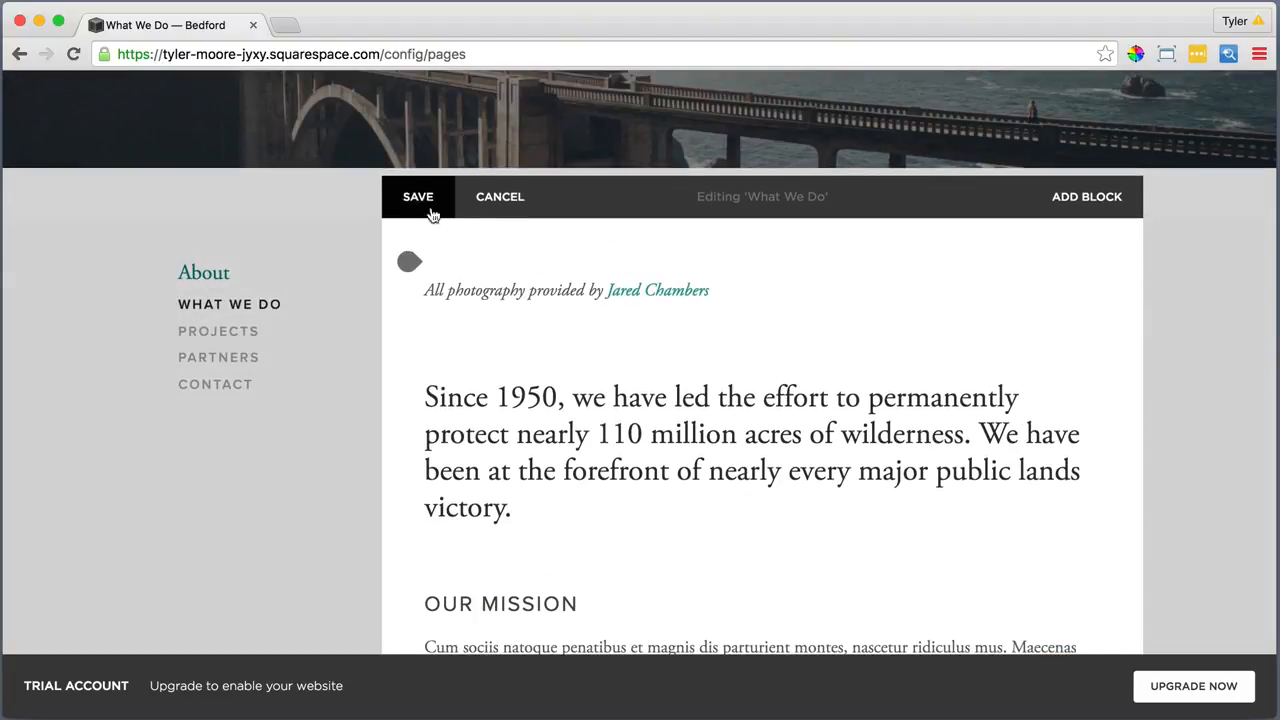
left_click(420, 200)
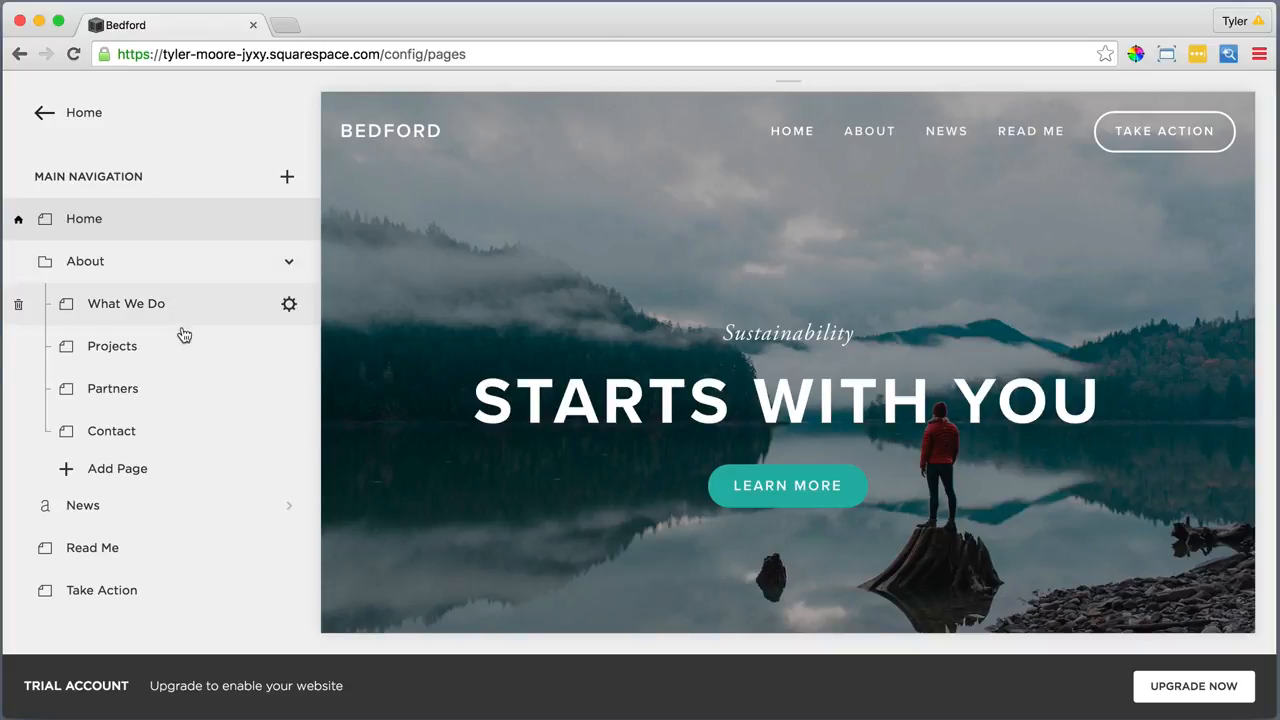
Open the Projects page settings and save them
left_click(289, 348)
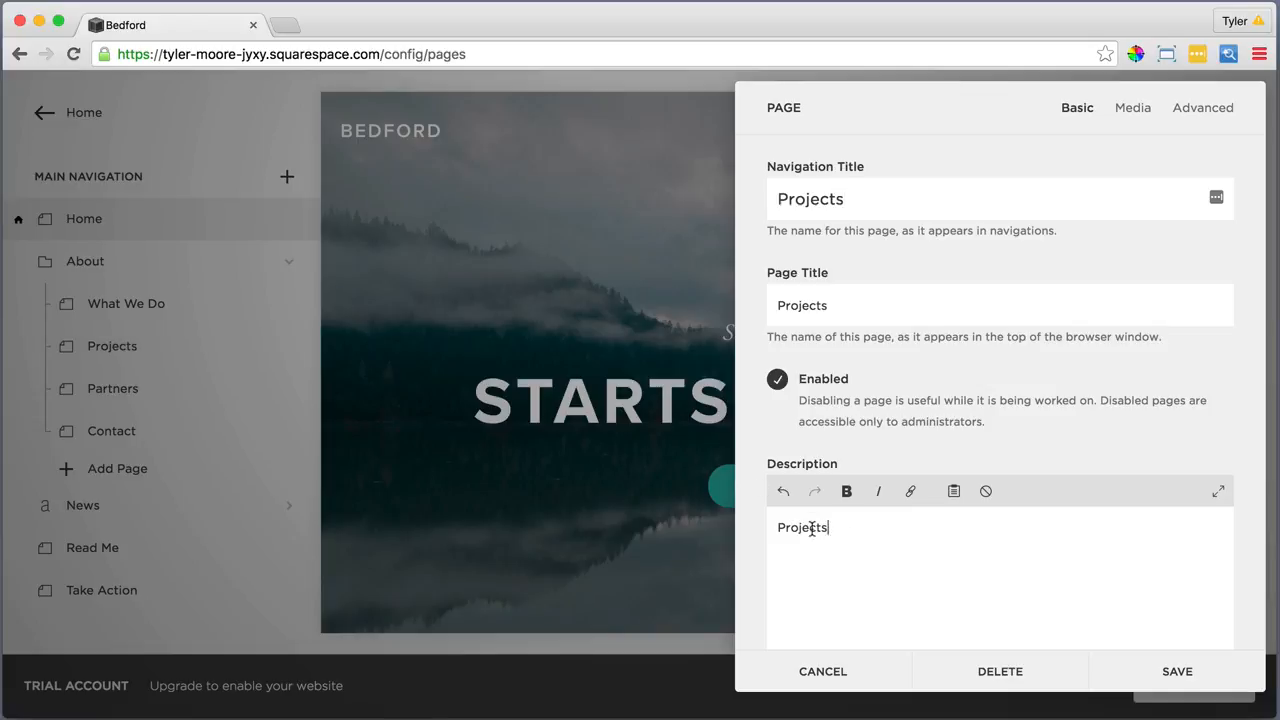
left_click_drag(831, 527, 777, 527)
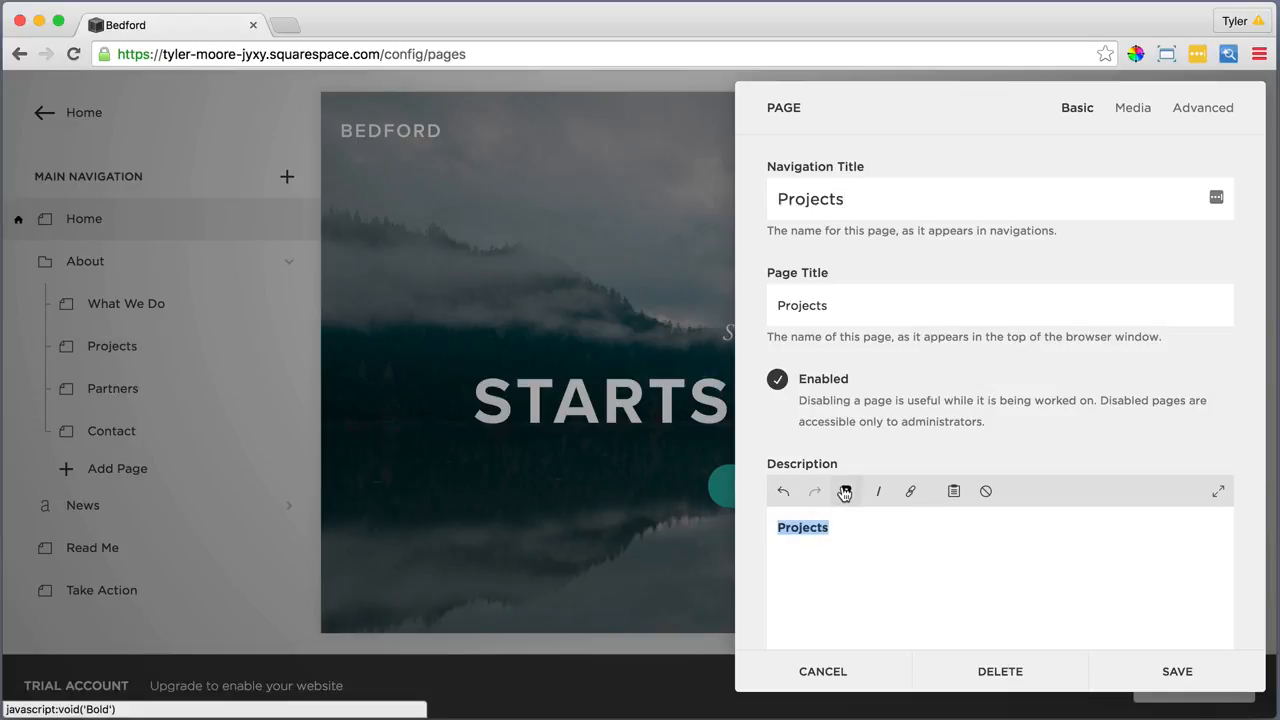
scroll(906, 503, "down", 5)
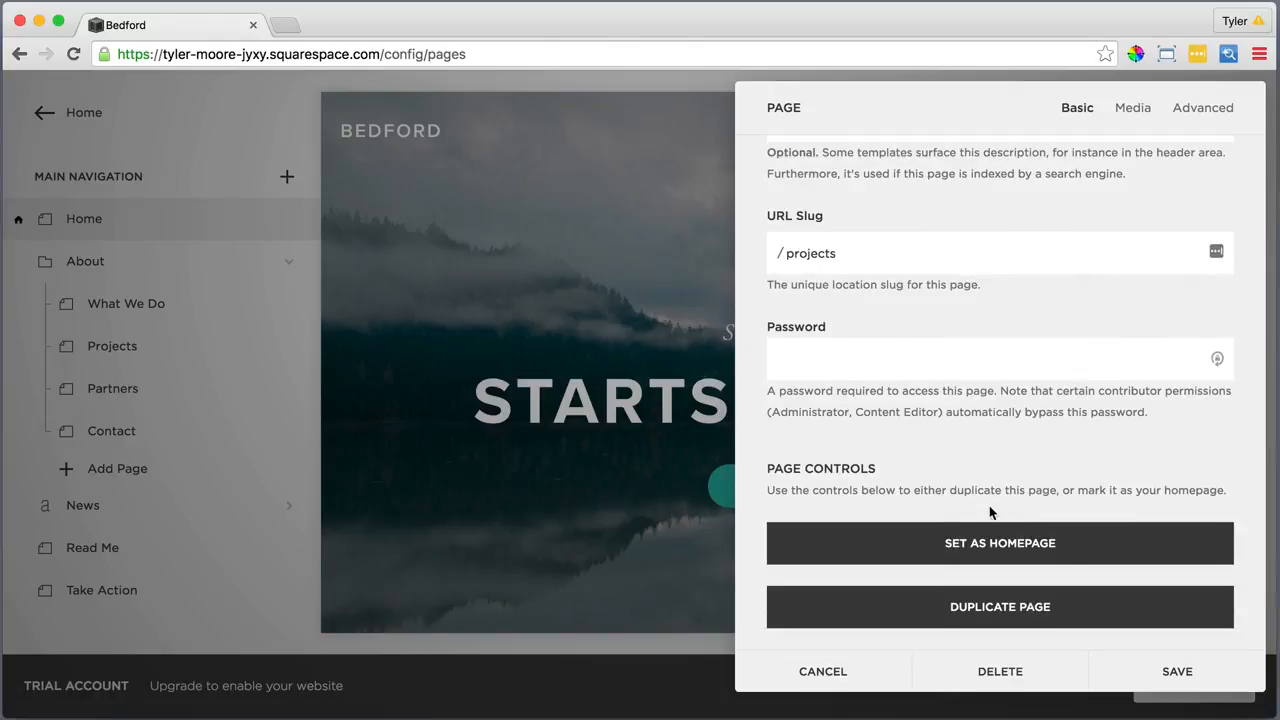
left_click(1177, 671)
Set the Projects banner image to 1. First.jpg from the 3. Projects folder and save
mouse_move(894, 551)
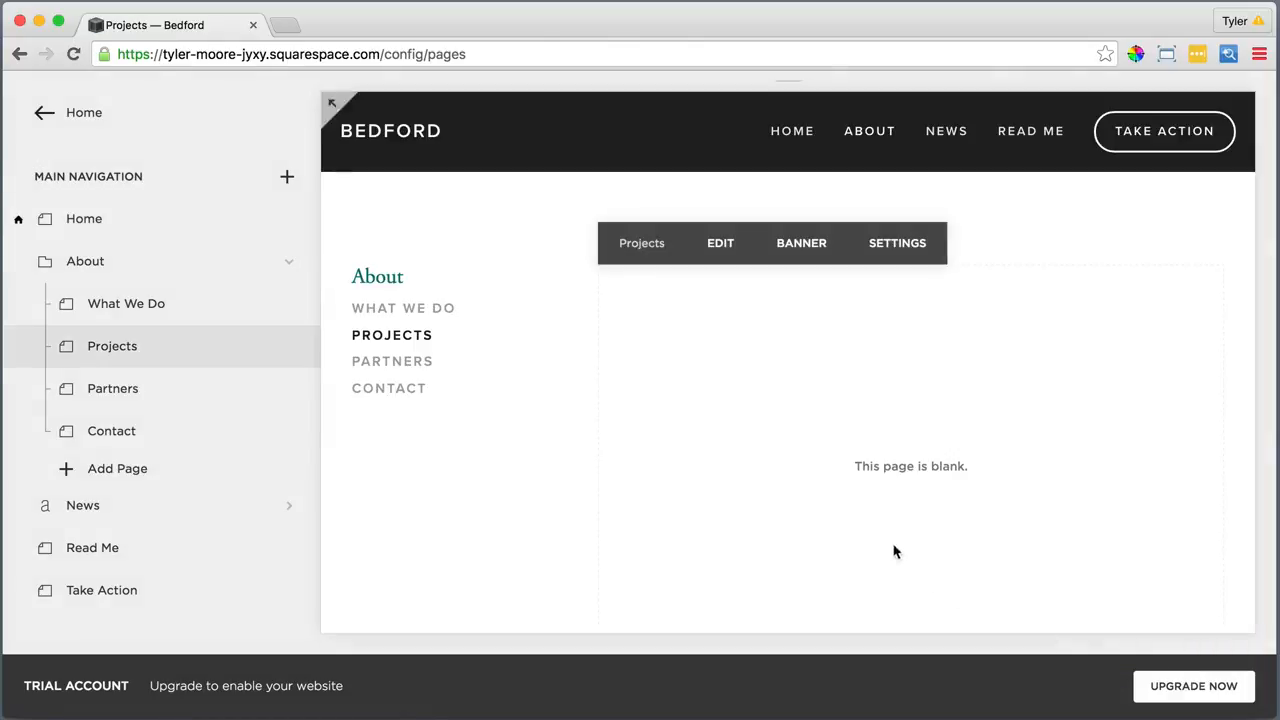
left_click(789, 244)
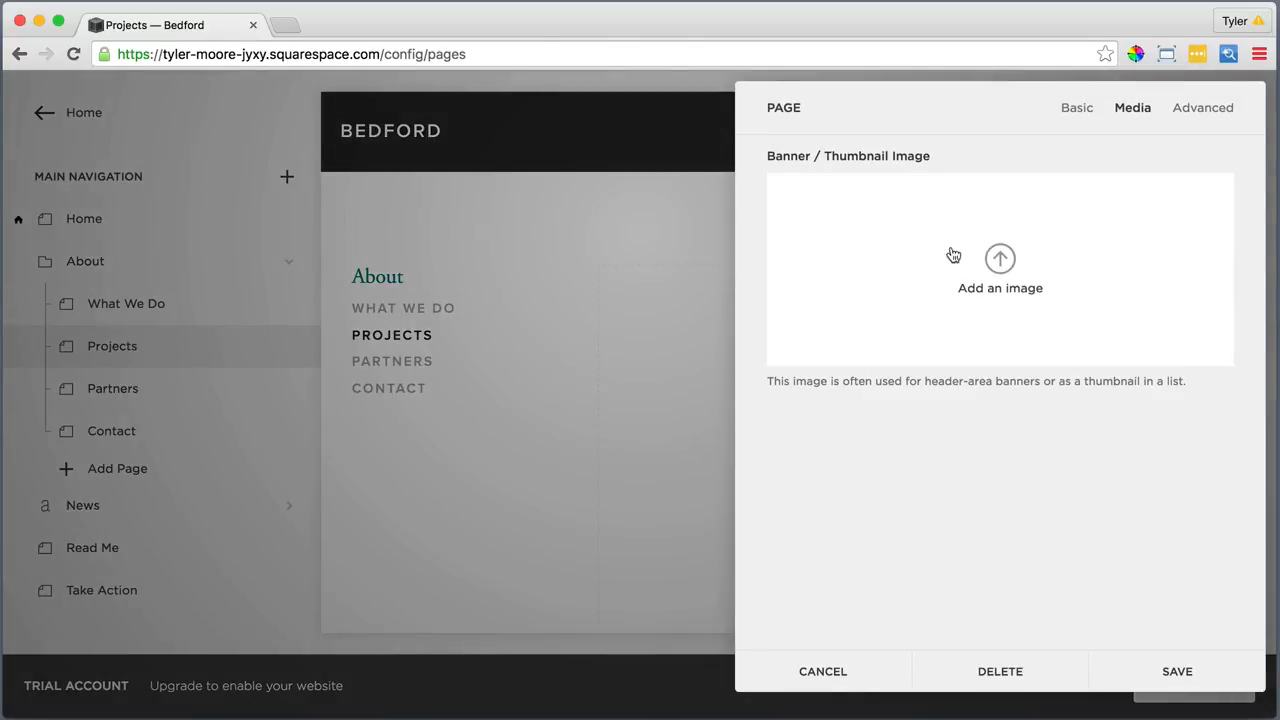
left_click(1000, 260)
left_click(925, 269)
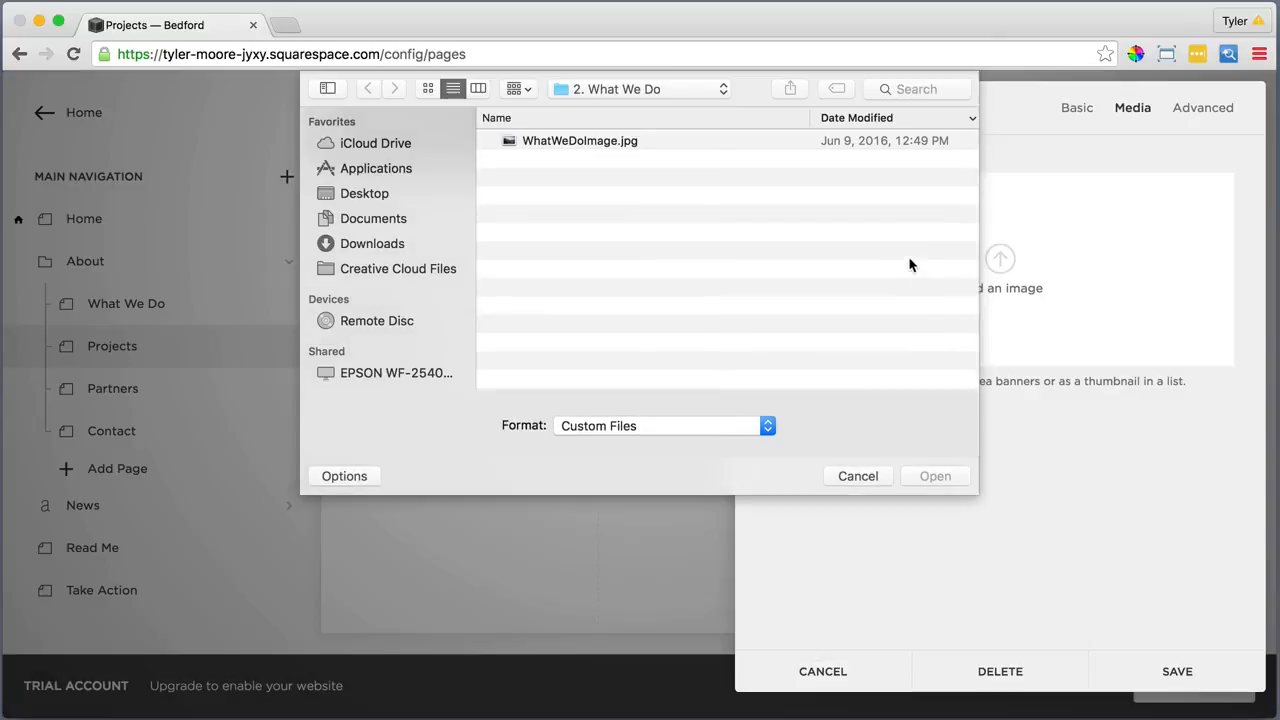
left_click(650, 89)
left_click(645, 114)
double_click(571, 251)
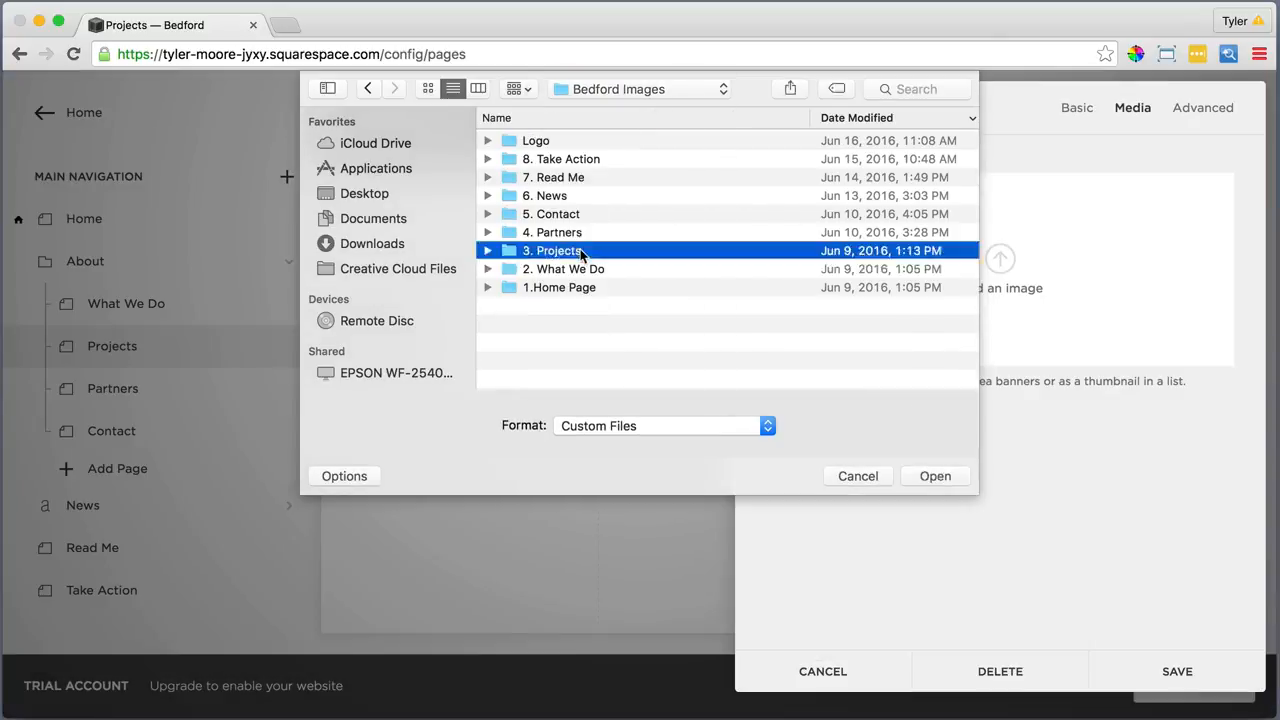
left_click(556, 141)
left_click(935, 476)
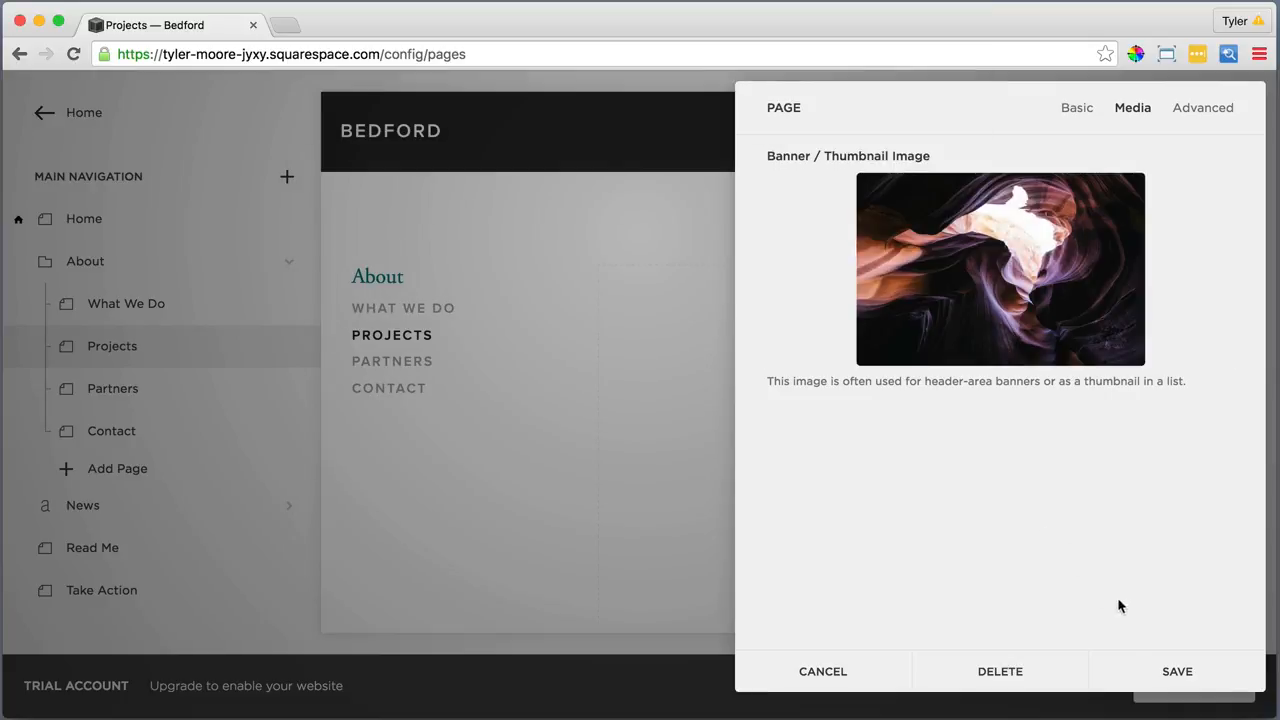
left_click(1177, 673)
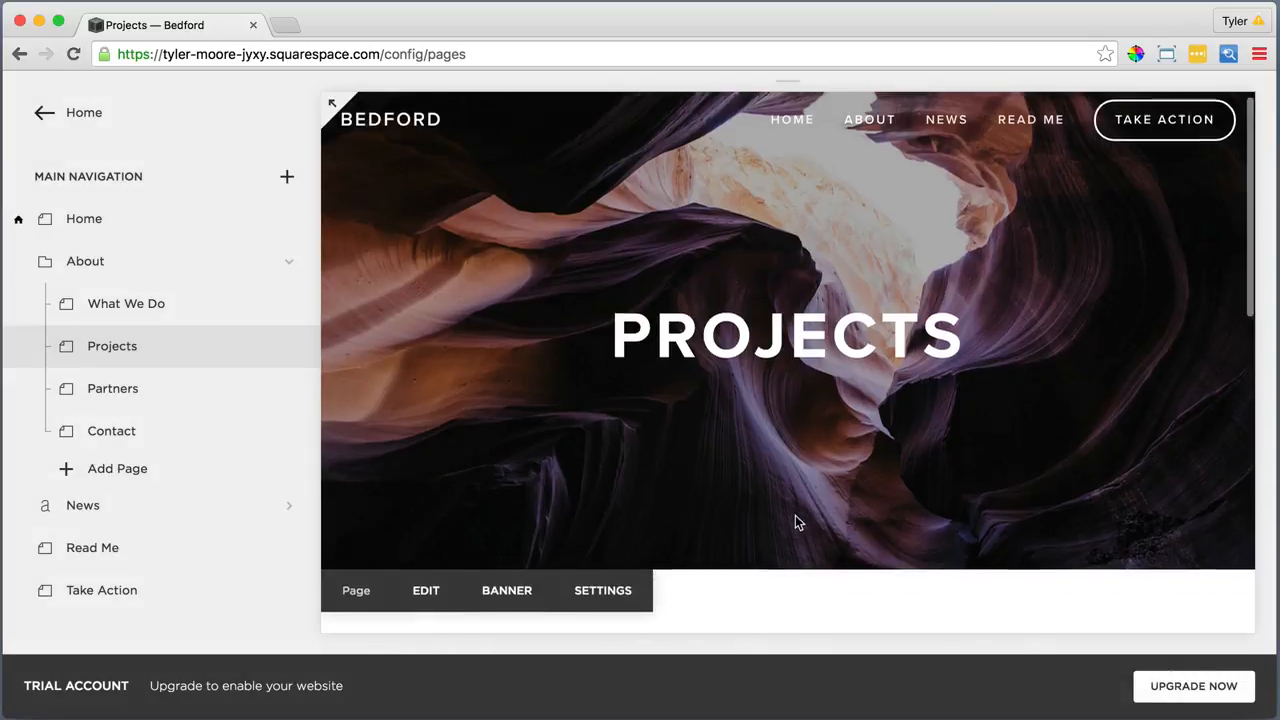
scroll(795, 520, "down", 5)
Paste the sentence about natural treasures we've helped preserve into a new Projects text block as plain text
left_click(720, 210)
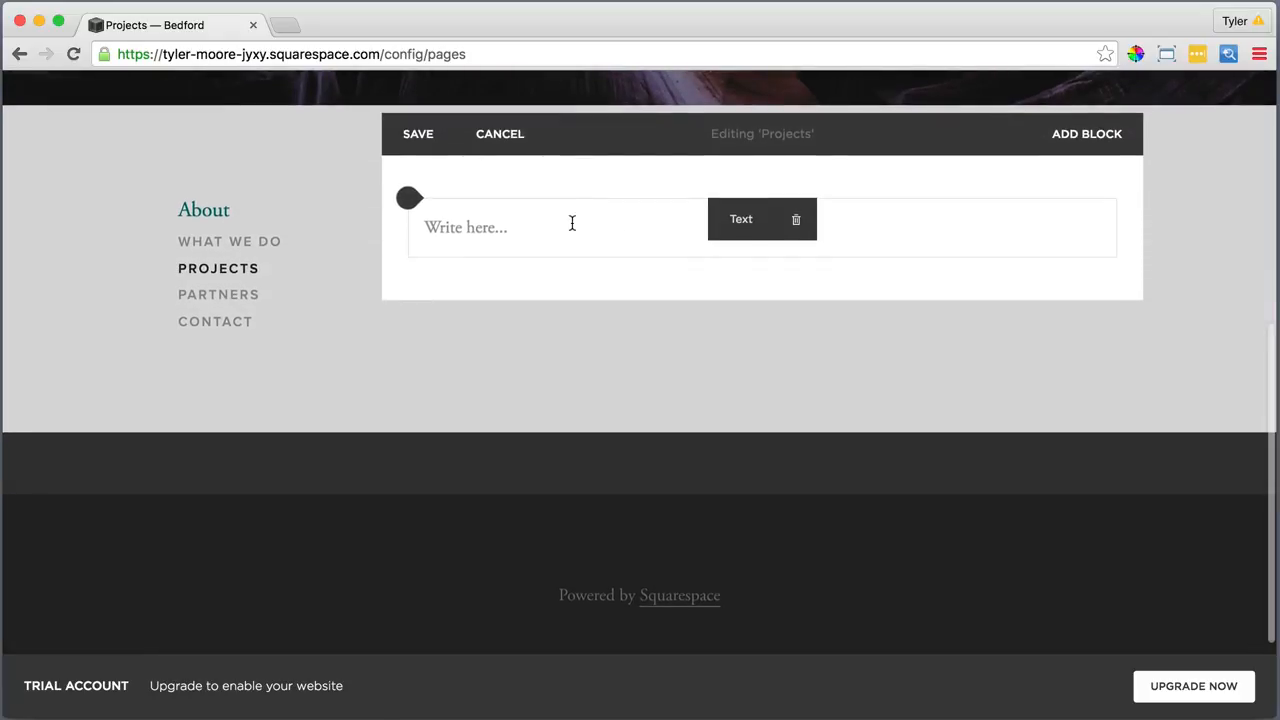
left_click(570, 222)
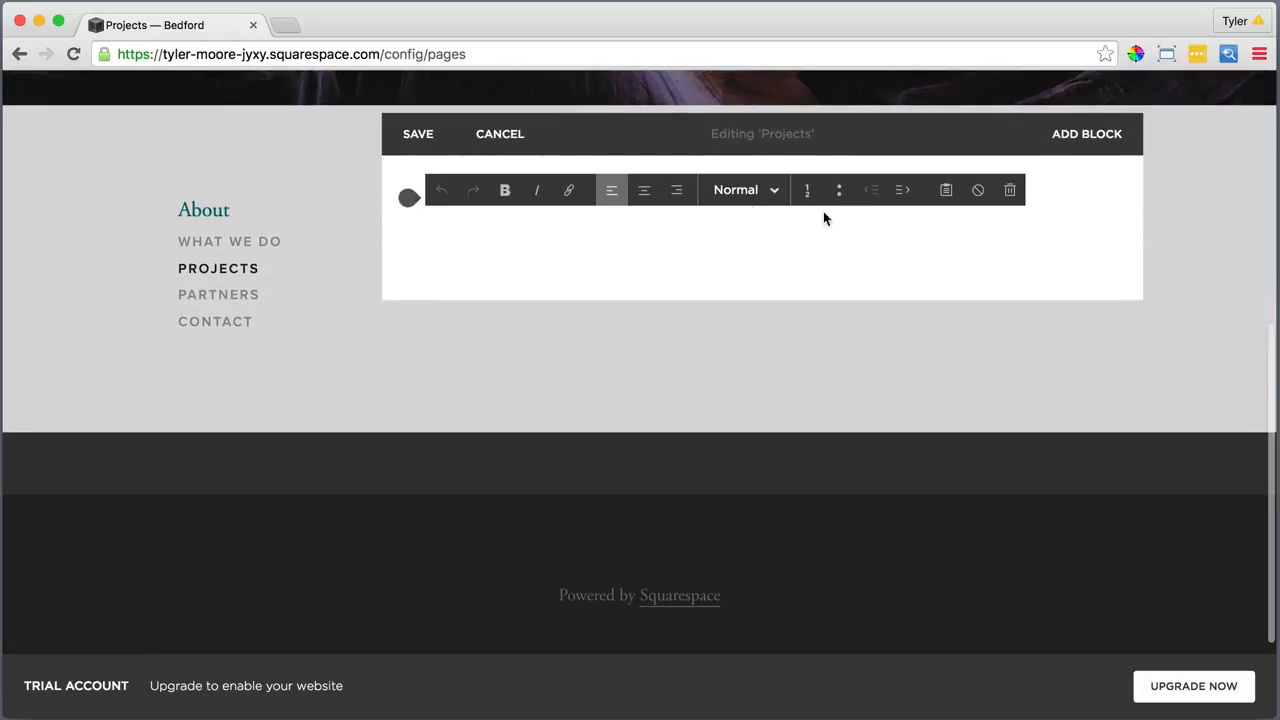
left_click(946, 189)
right_click(729, 368)
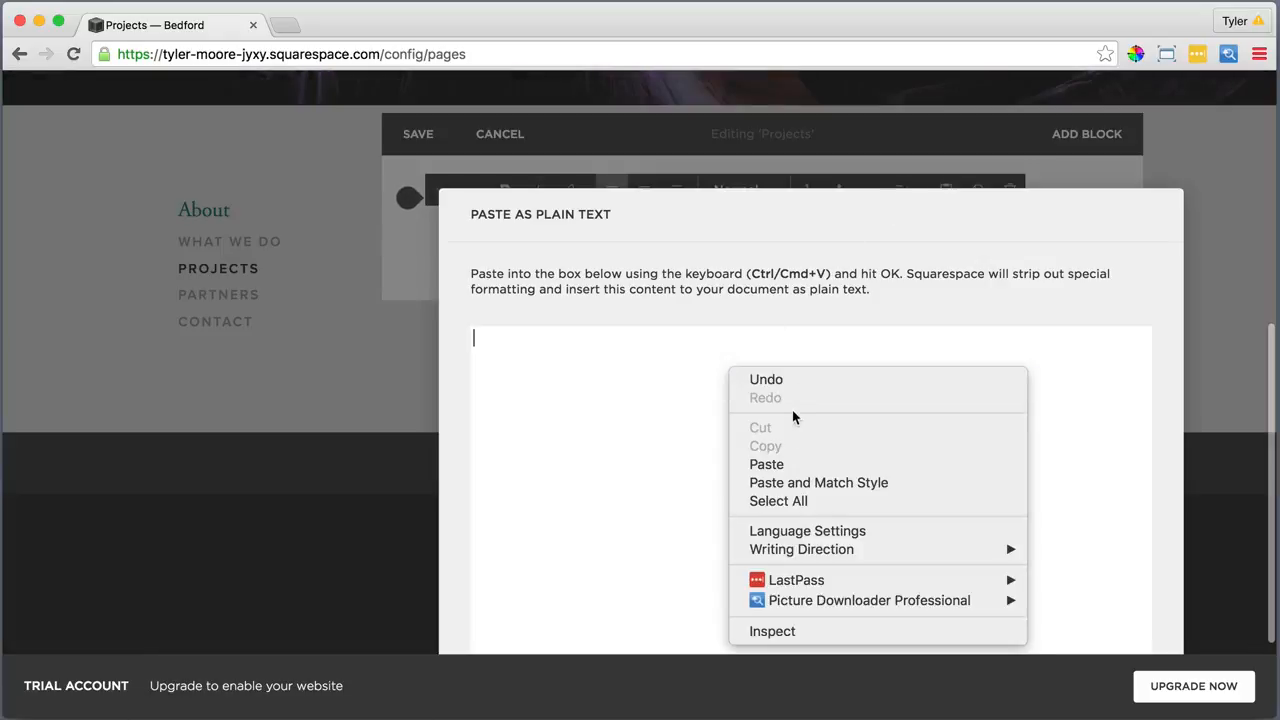
left_click(788, 463)
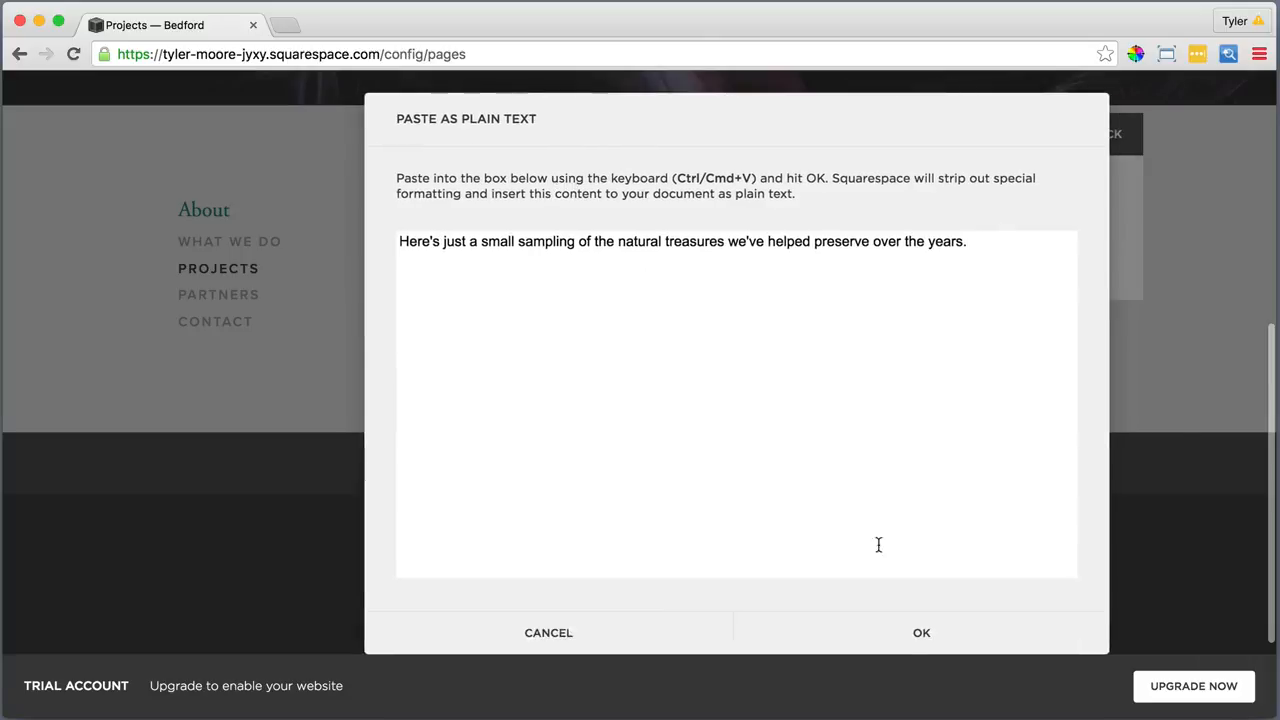
left_click(913, 632)
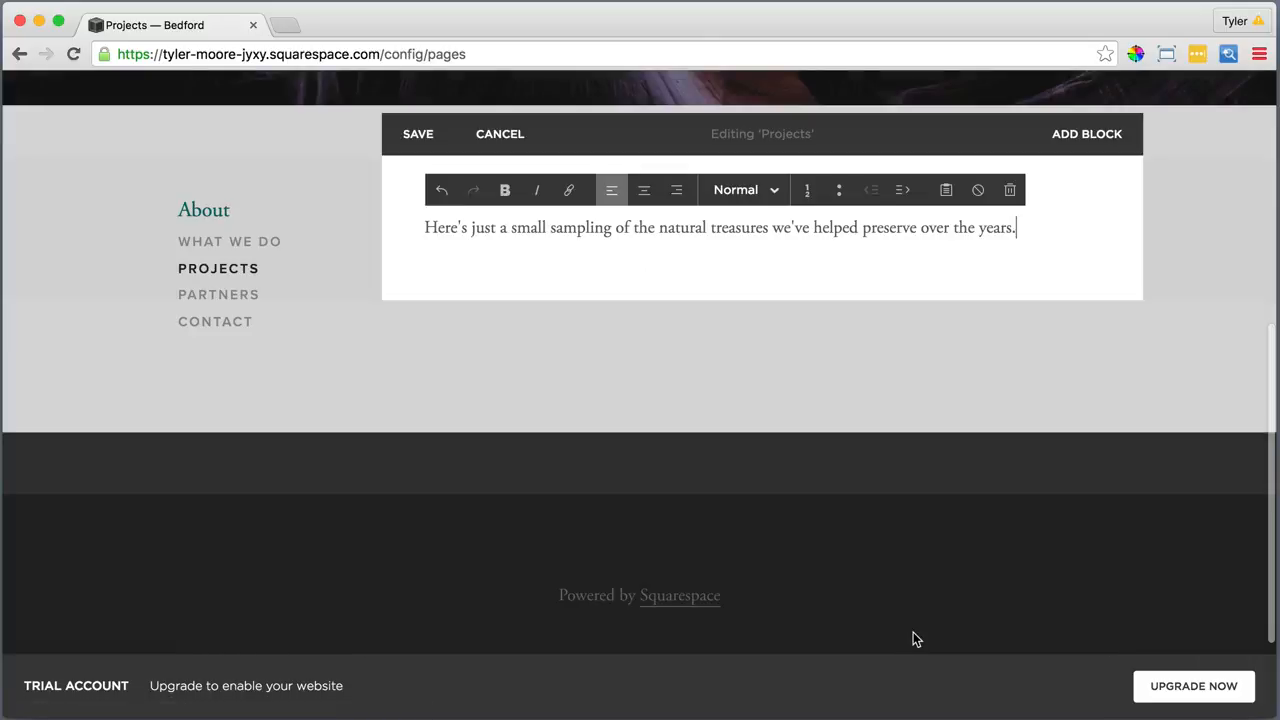
Style the introductory sentence as Heading 1
left_click_drag(1016, 228, 410, 200)
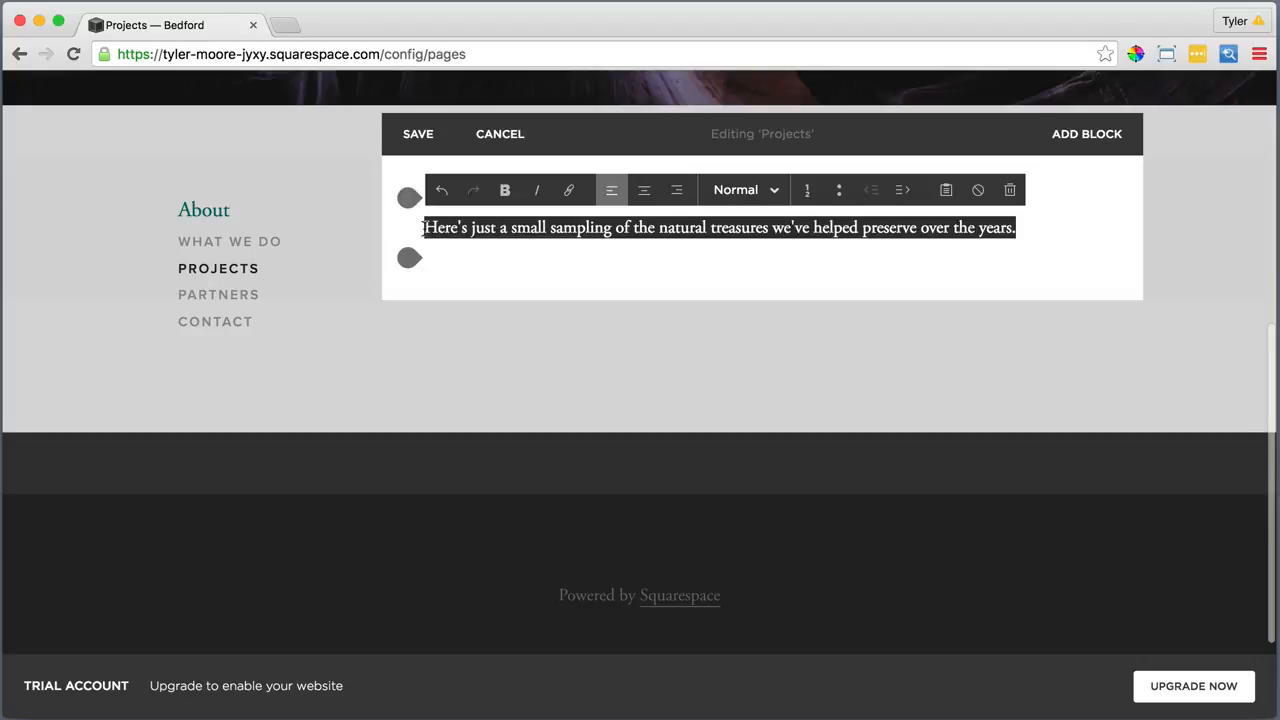
left_click(731, 191)
left_click(729, 253)
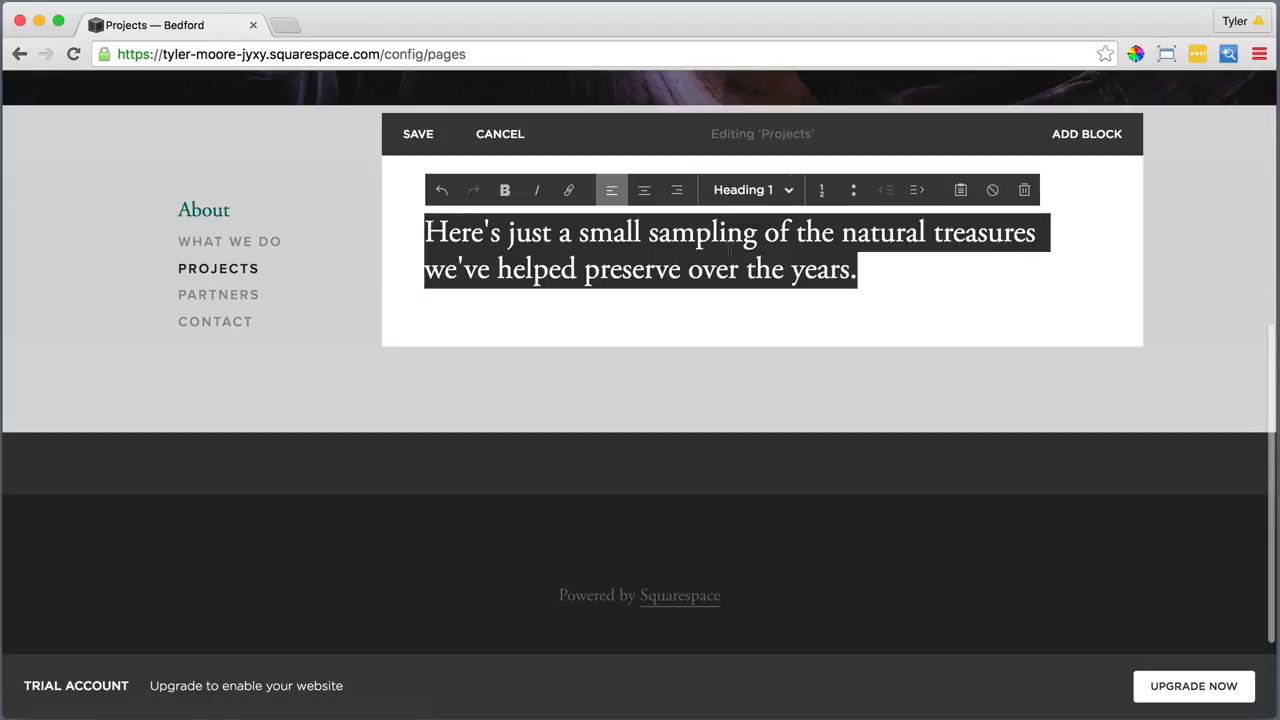
left_click(427, 315)
left_click(409, 303)
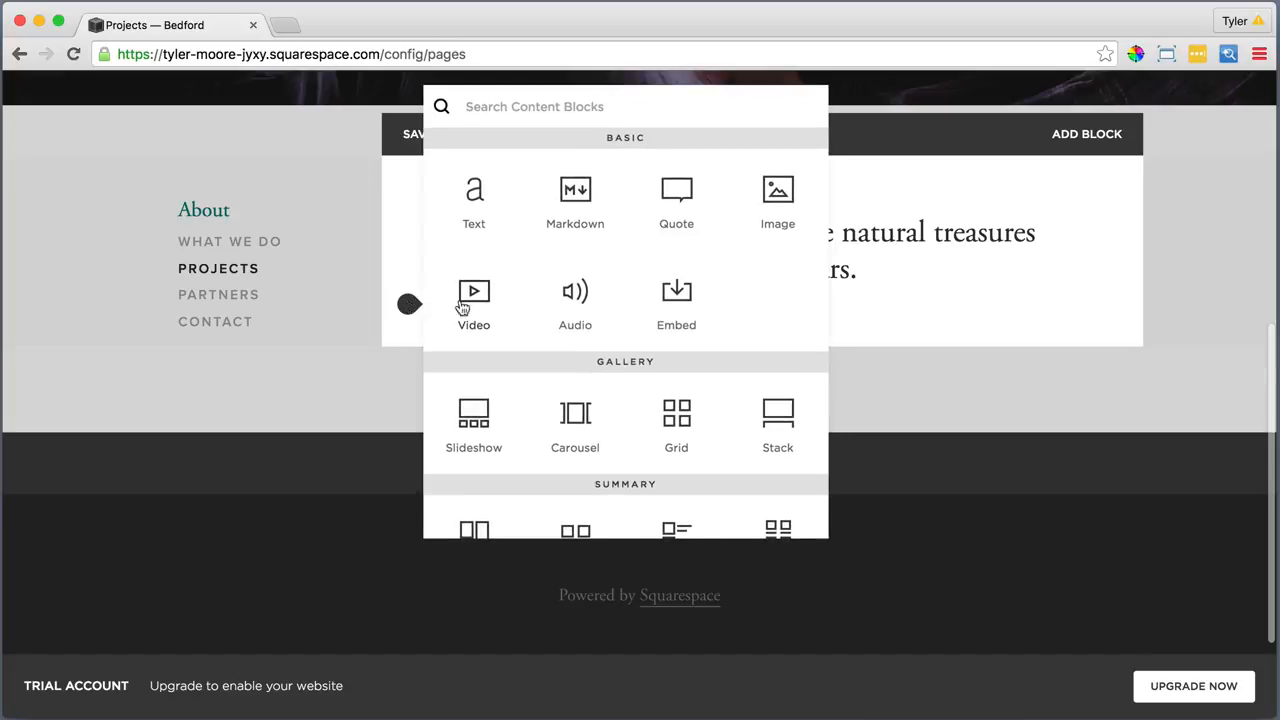
Add an image block with the Monument Valley photo 2. Second.jpg below the intro
left_click(777, 190)
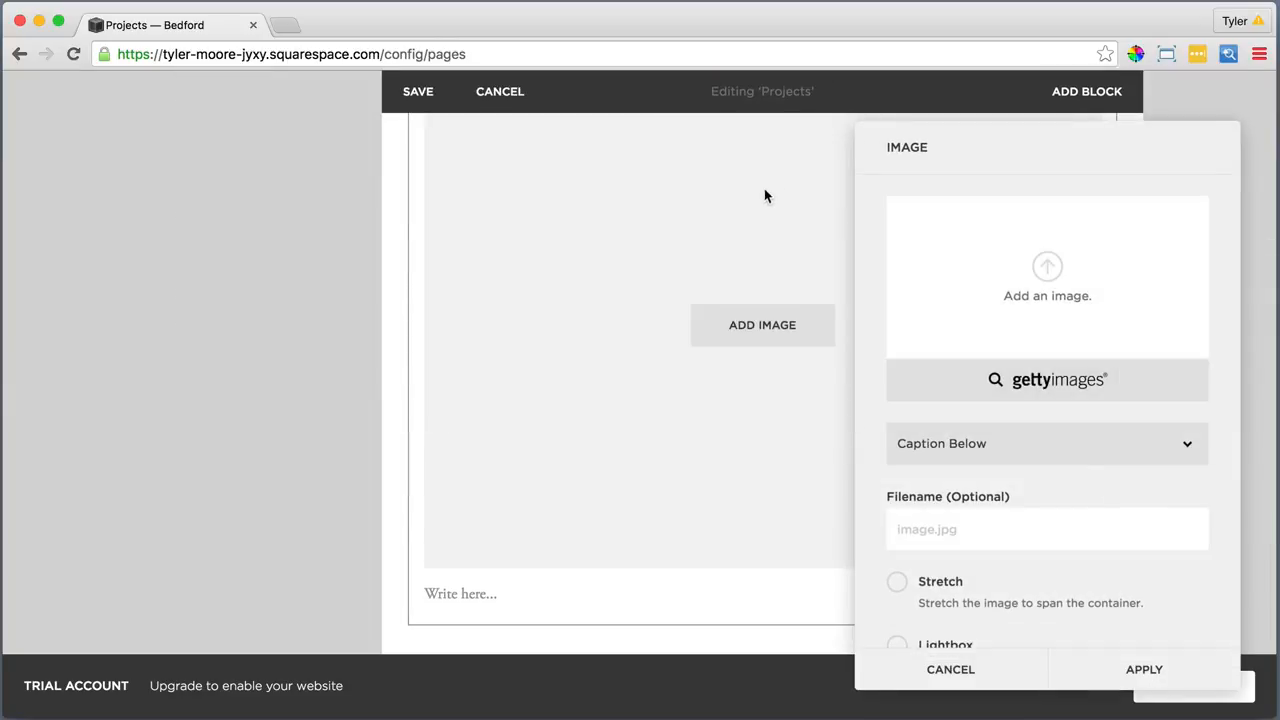
left_click(1048, 266)
left_click(557, 159)
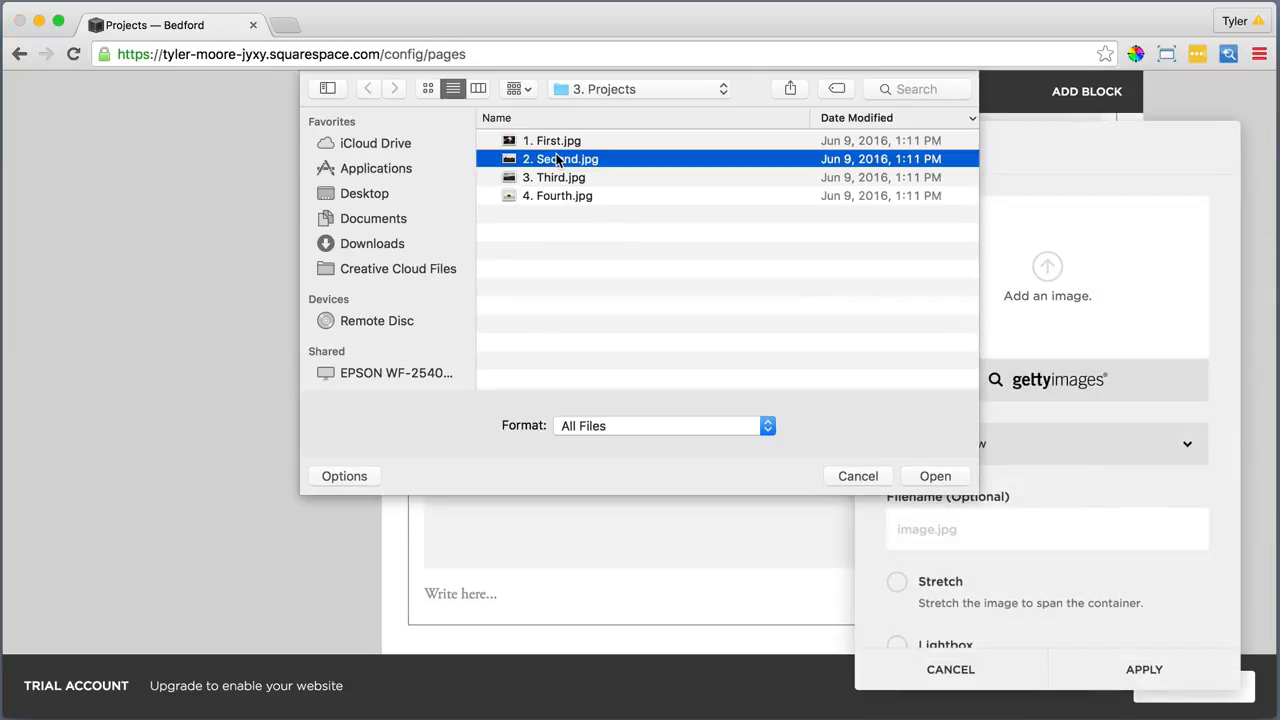
left_click(940, 475)
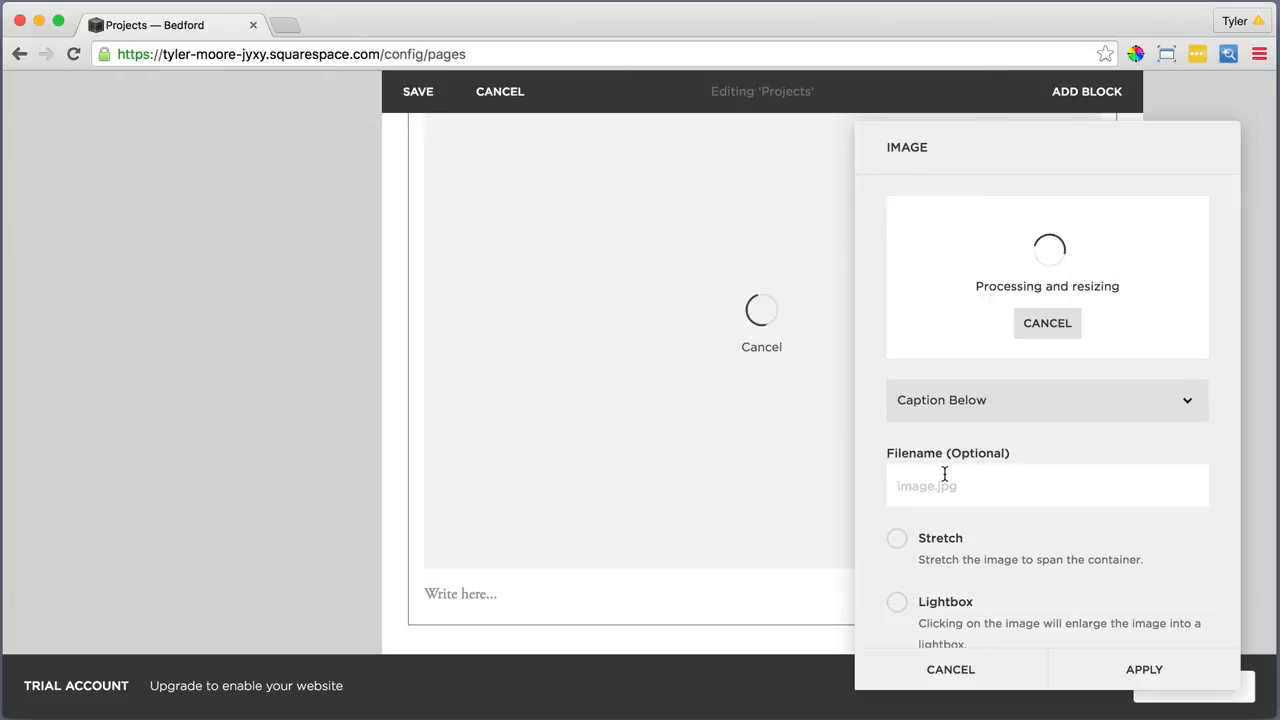
scroll(945, 475, "down", 3)
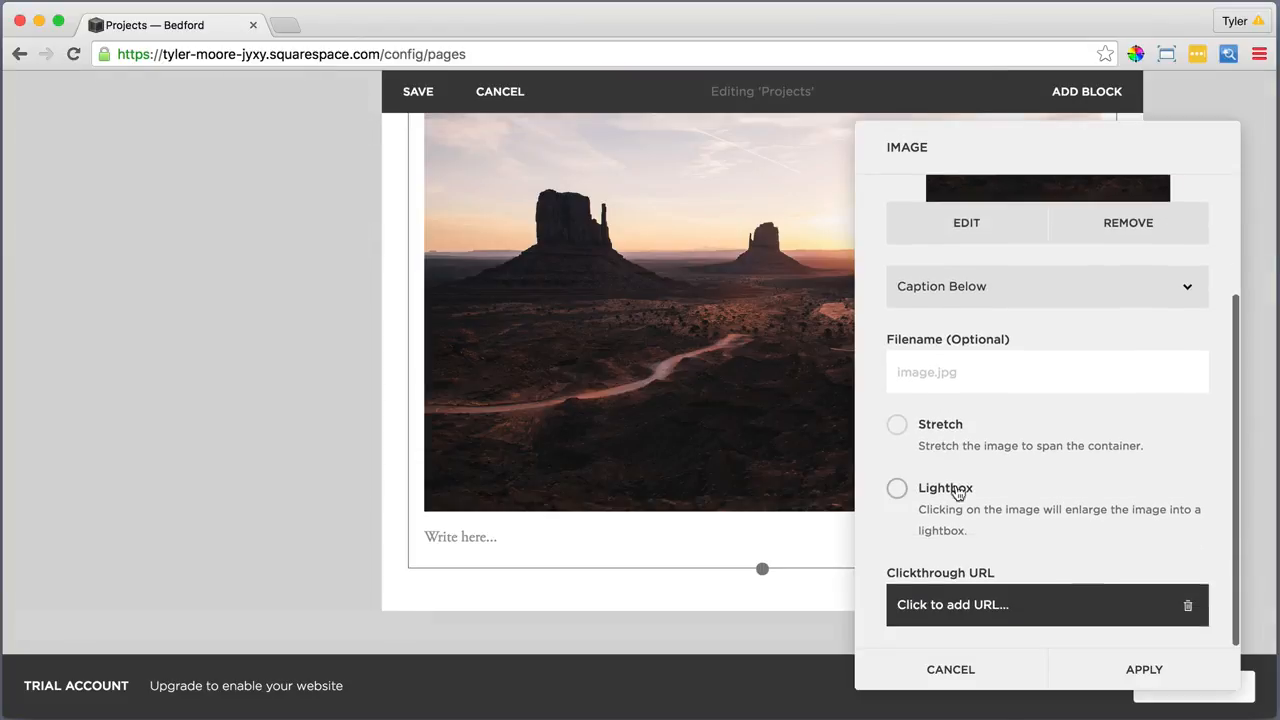
left_click(1142, 669)
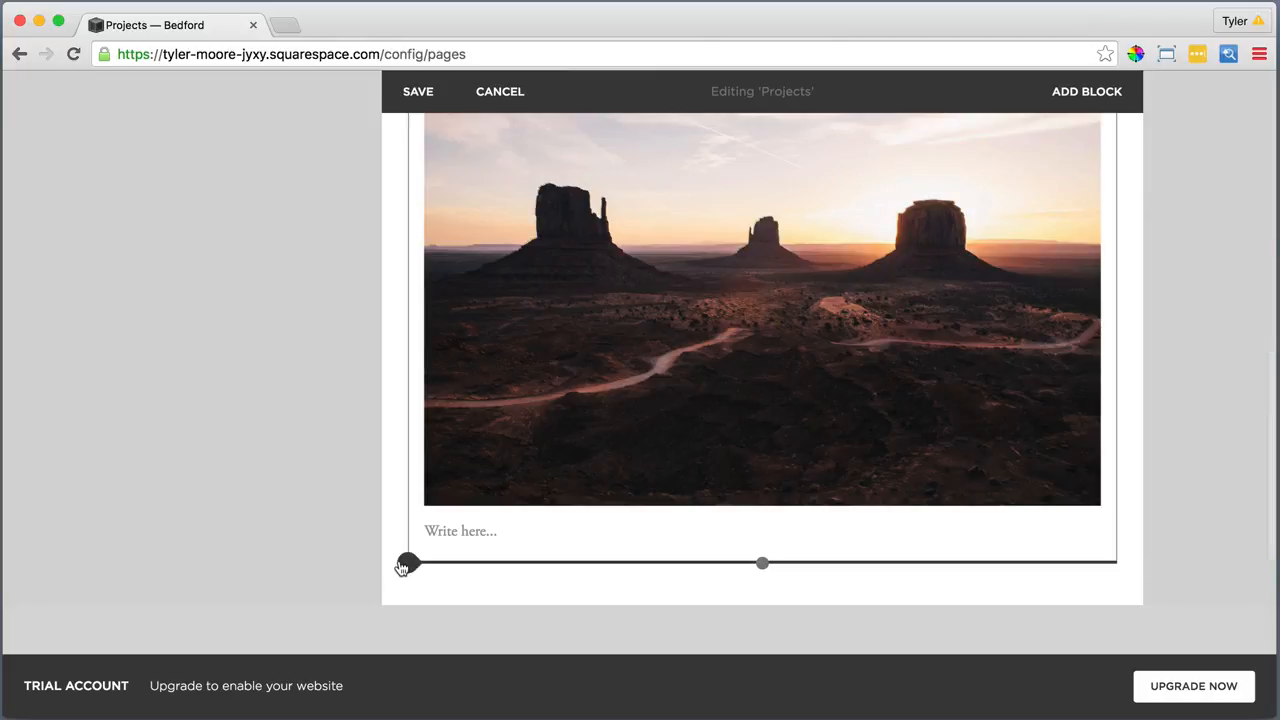
Add a text block with the Monument Valley title and description pasted as plain text
left_click(405, 564)
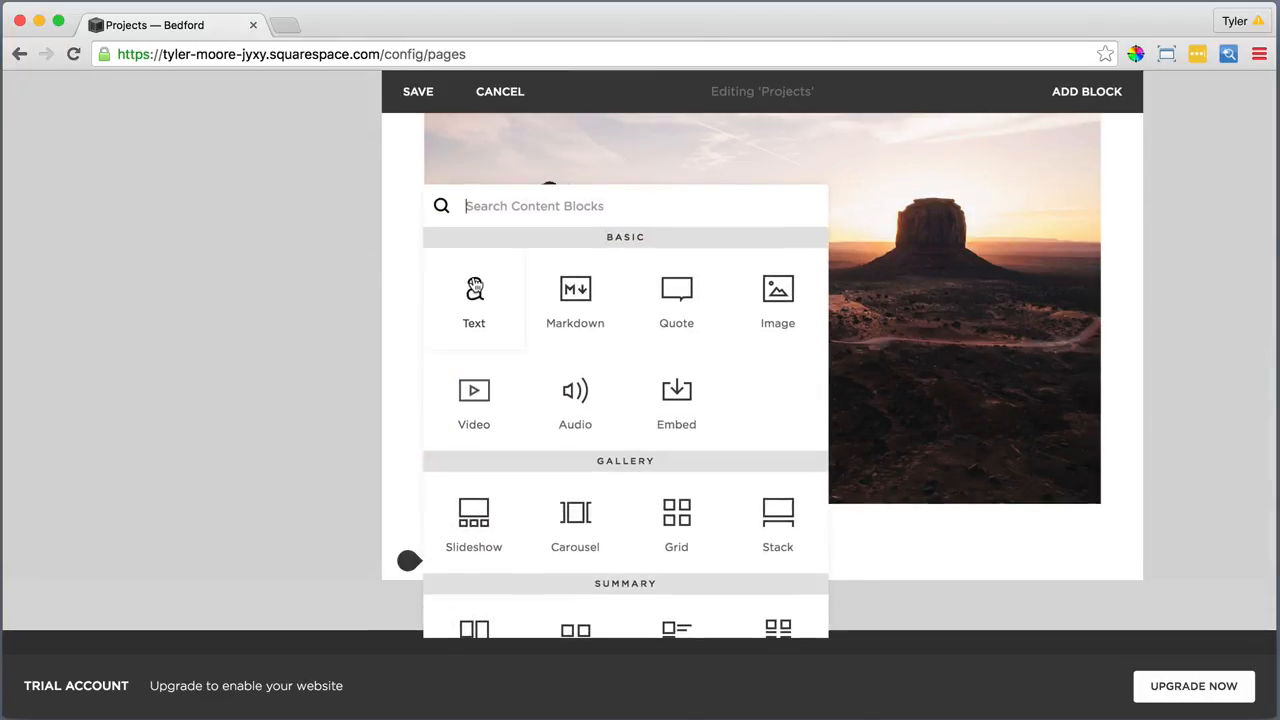
left_click(475, 288)
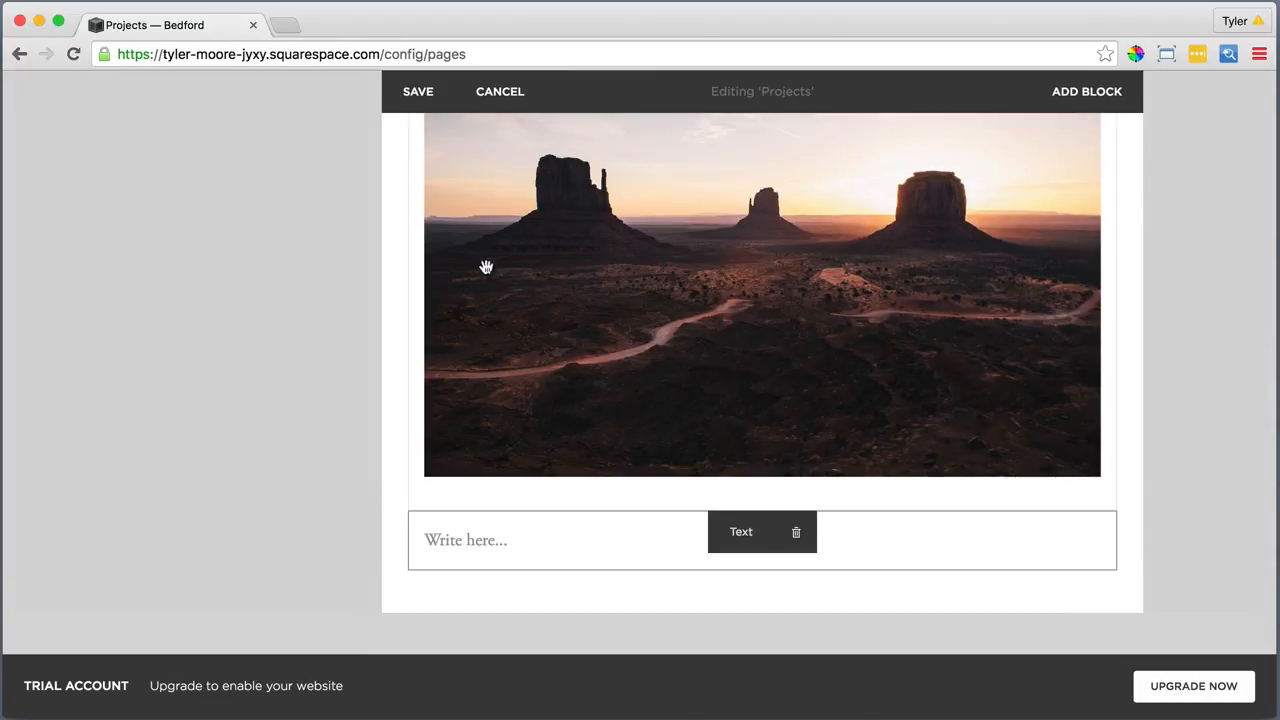
left_click(507, 540)
left_click(946, 502)
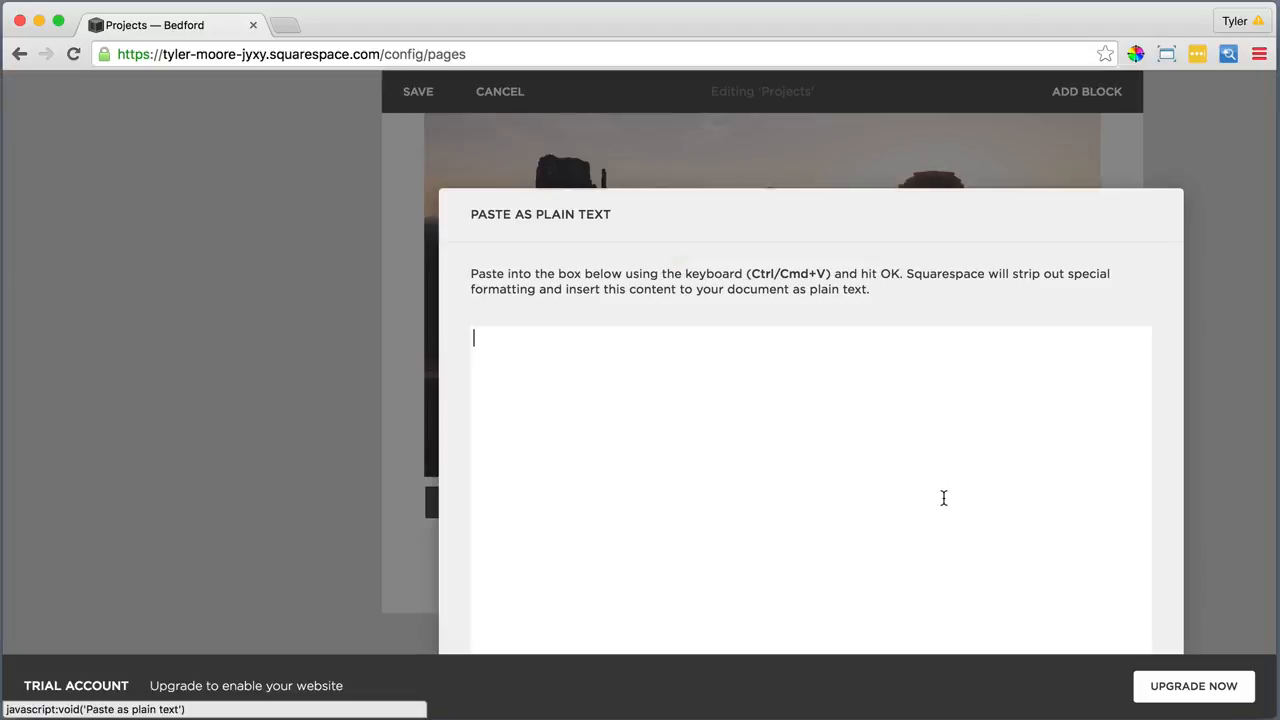
right_click(655, 389)
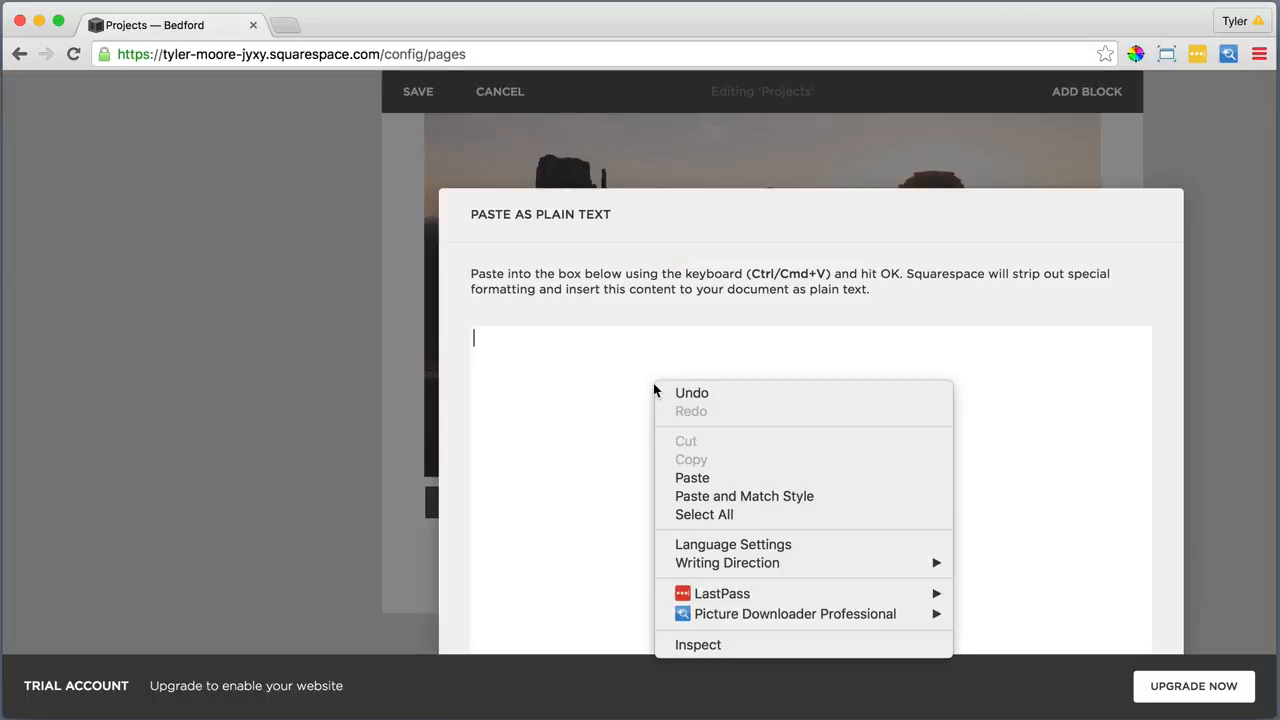
left_click(703, 478)
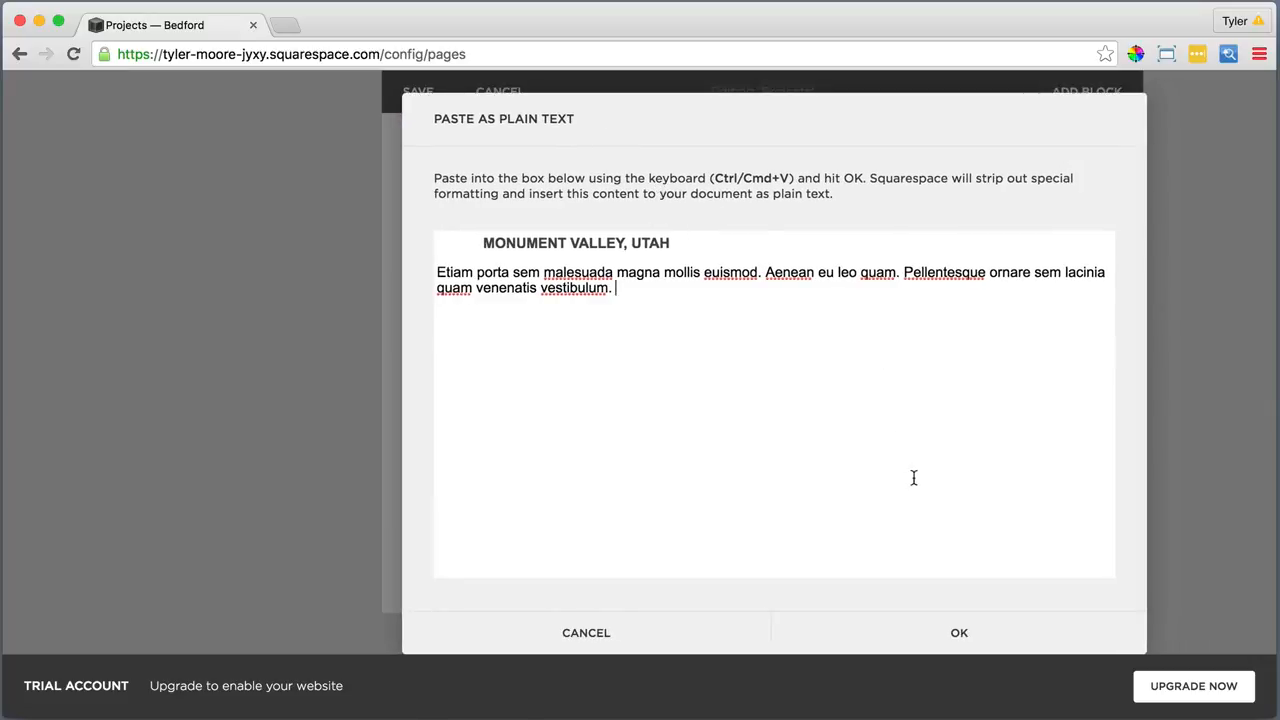
left_click(959, 632)
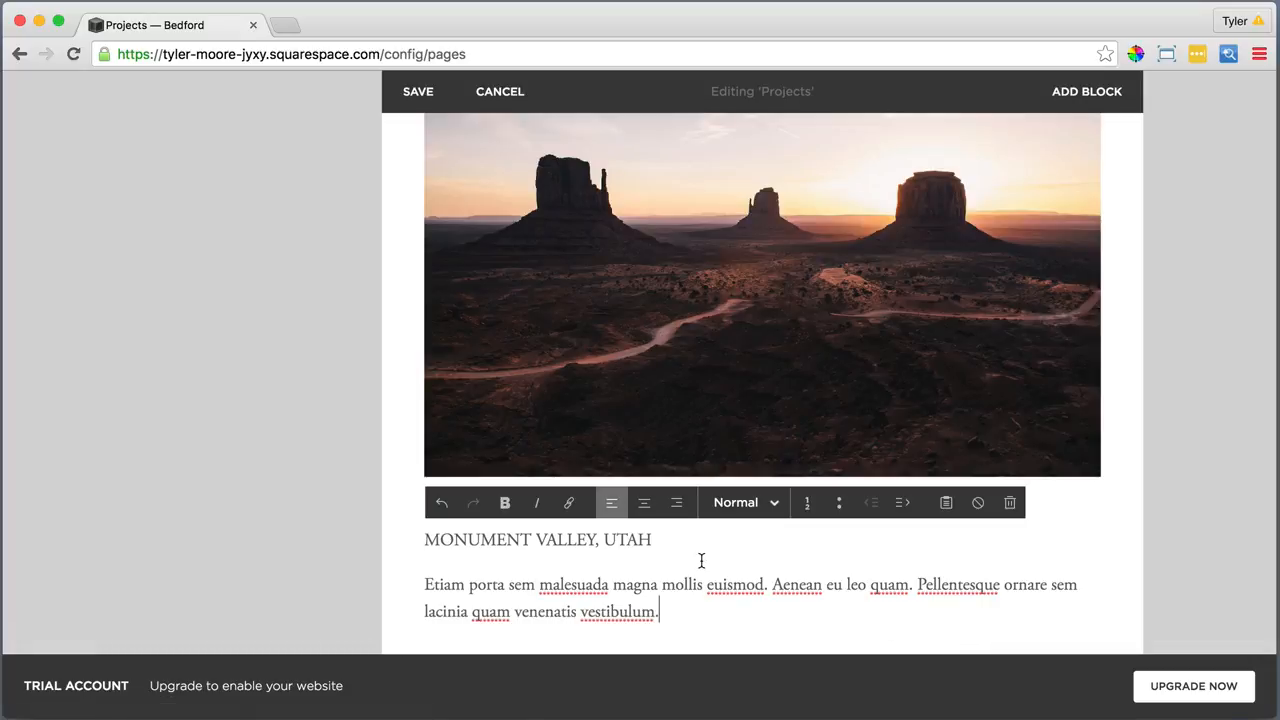
Make MONUMENT VALLEY, UTAH a Heading 2
left_click_drag(655, 540, 424, 540)
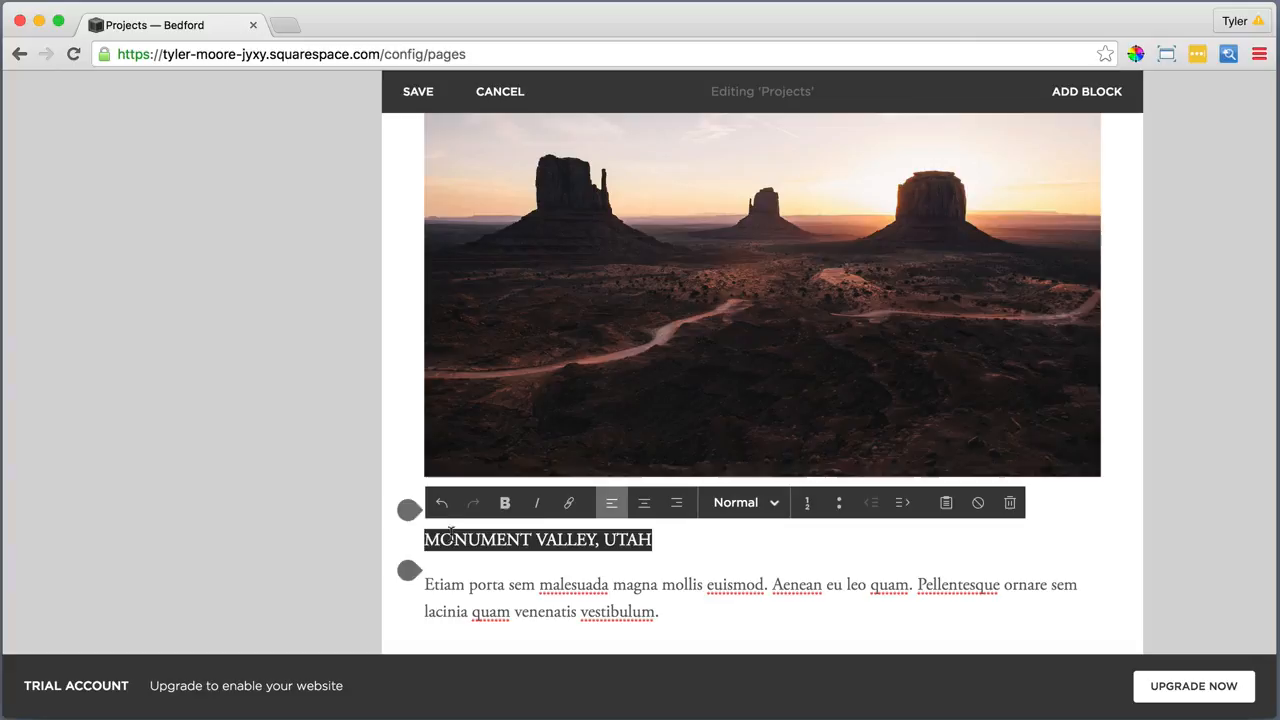
left_click(737, 503)
left_click(749, 427)
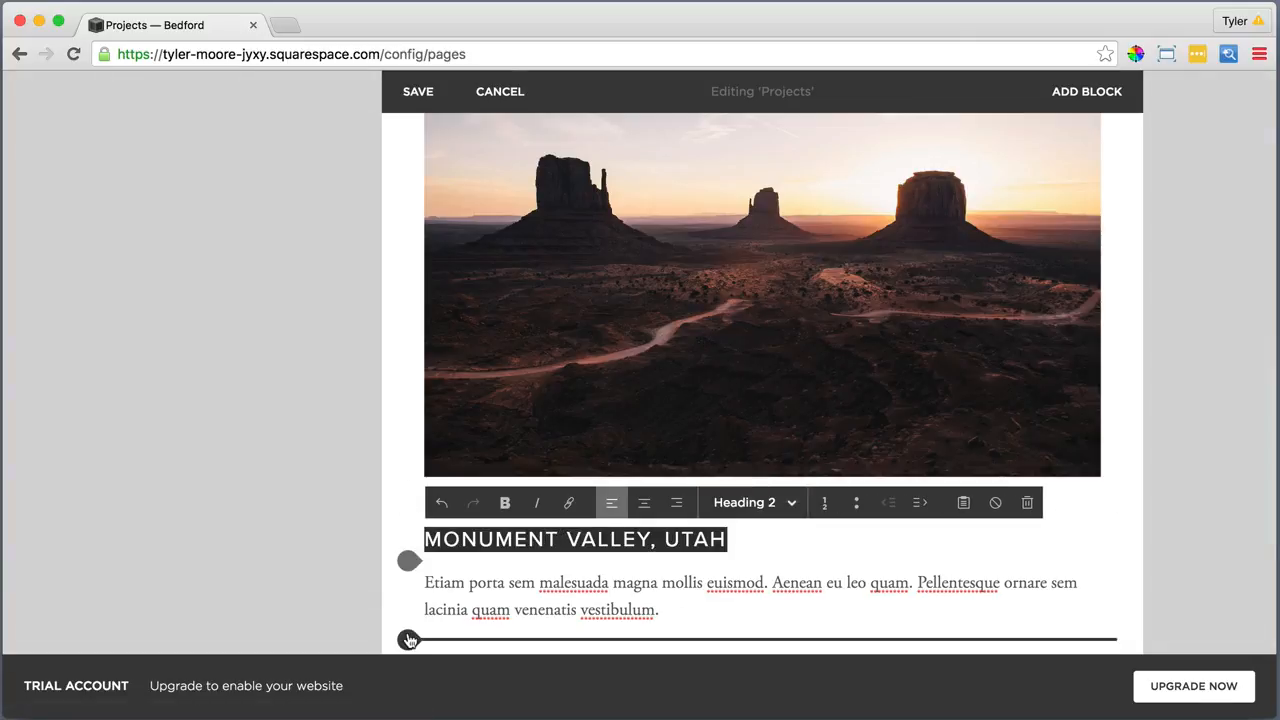
left_click(409, 640)
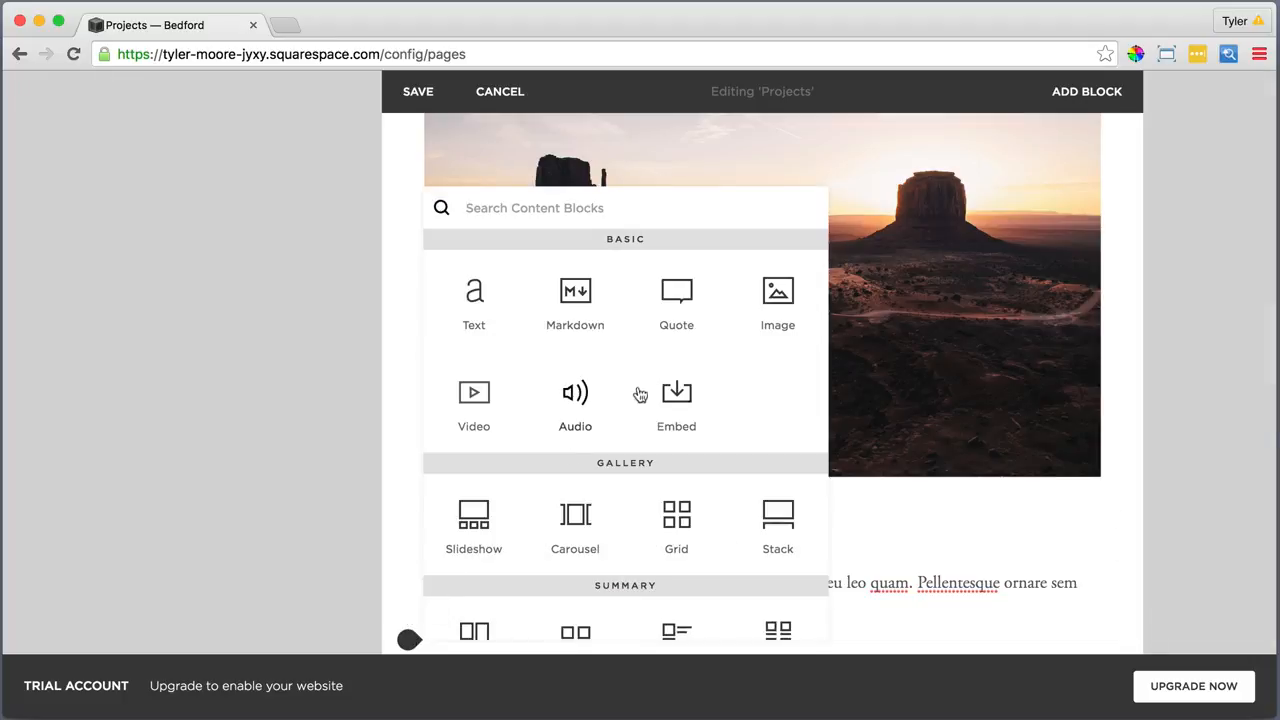
Add an image block with the mountain trail photo 3. Third.jpg
left_click(779, 291)
left_click(1047, 266)
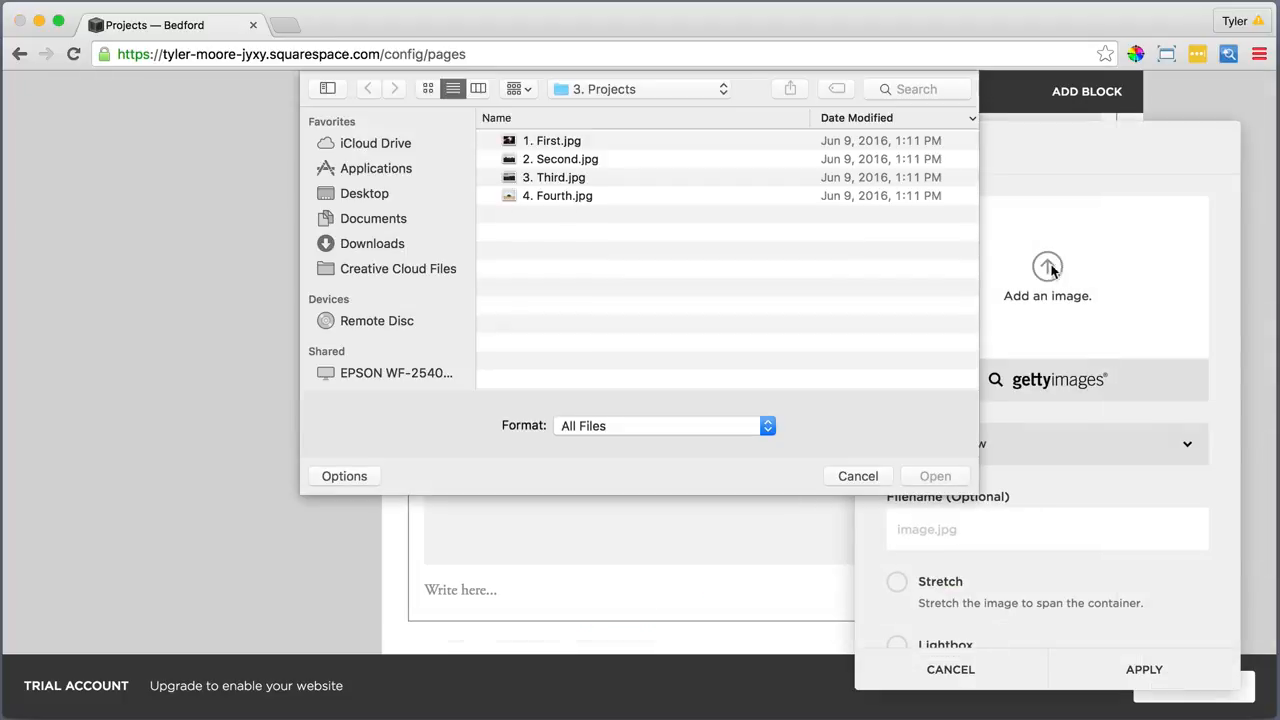
left_click(547, 180)
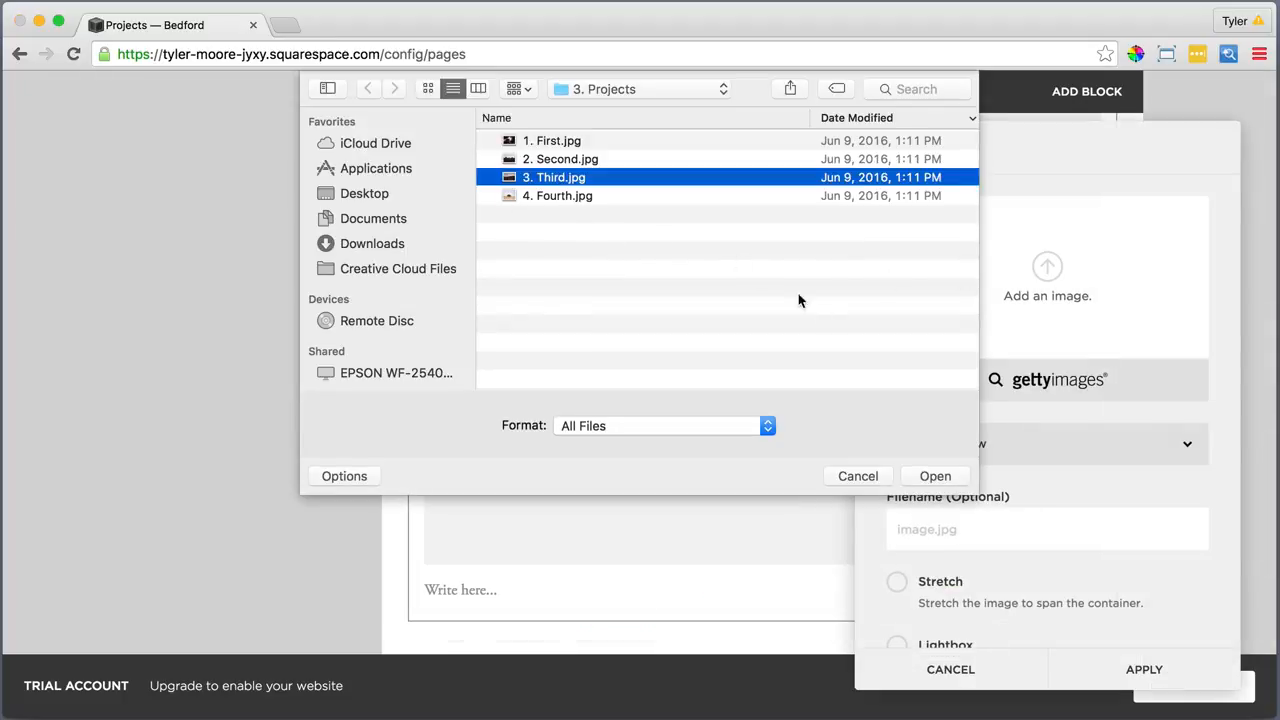
left_click(932, 477)
scroll(1071, 549, "down", 3)
left_click(1143, 670)
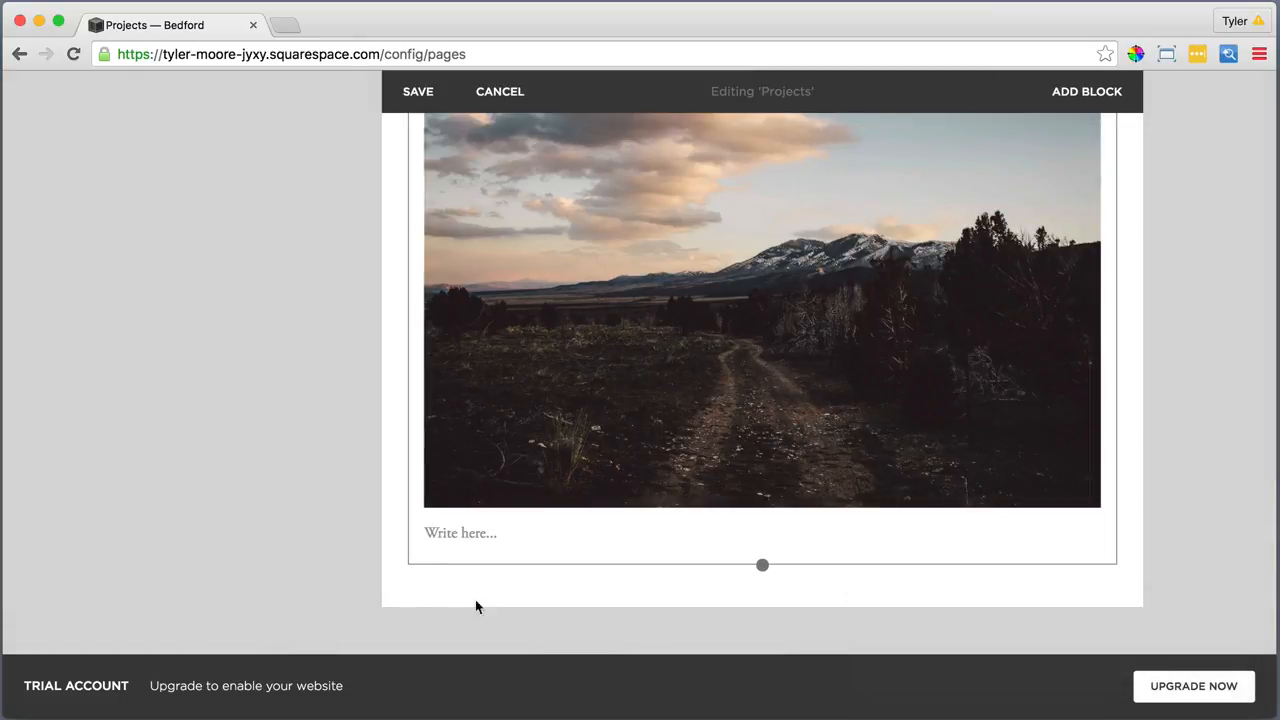
Add a text block with the Denali title and description pasted as plain text
left_click(408, 566)
left_click(472, 292)
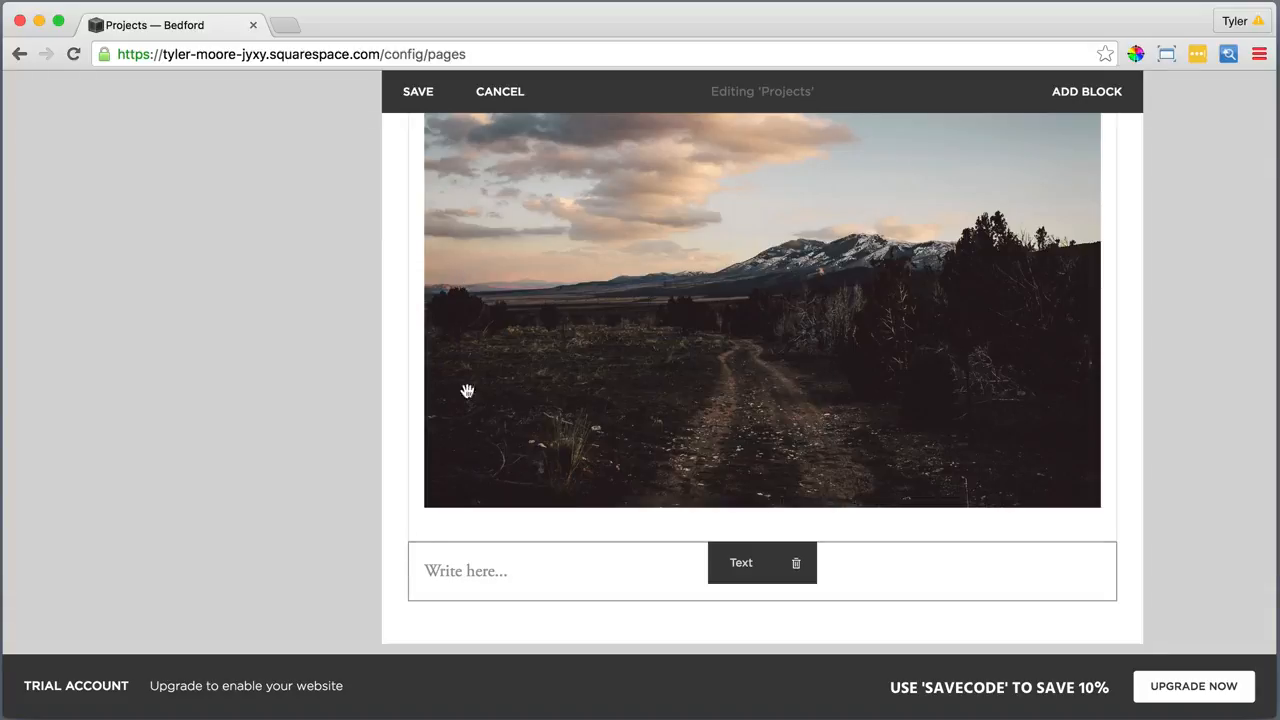
left_click(476, 568)
left_click(942, 530)
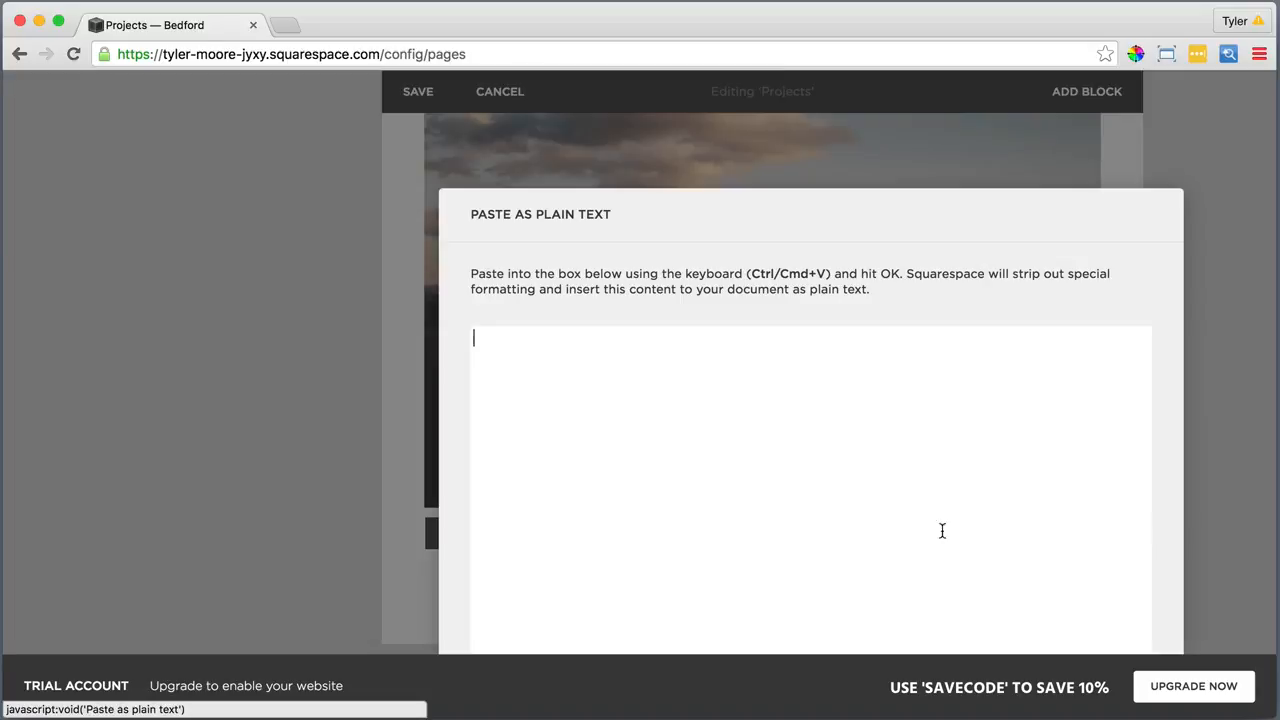
right_click(586, 352)
left_click(636, 443)
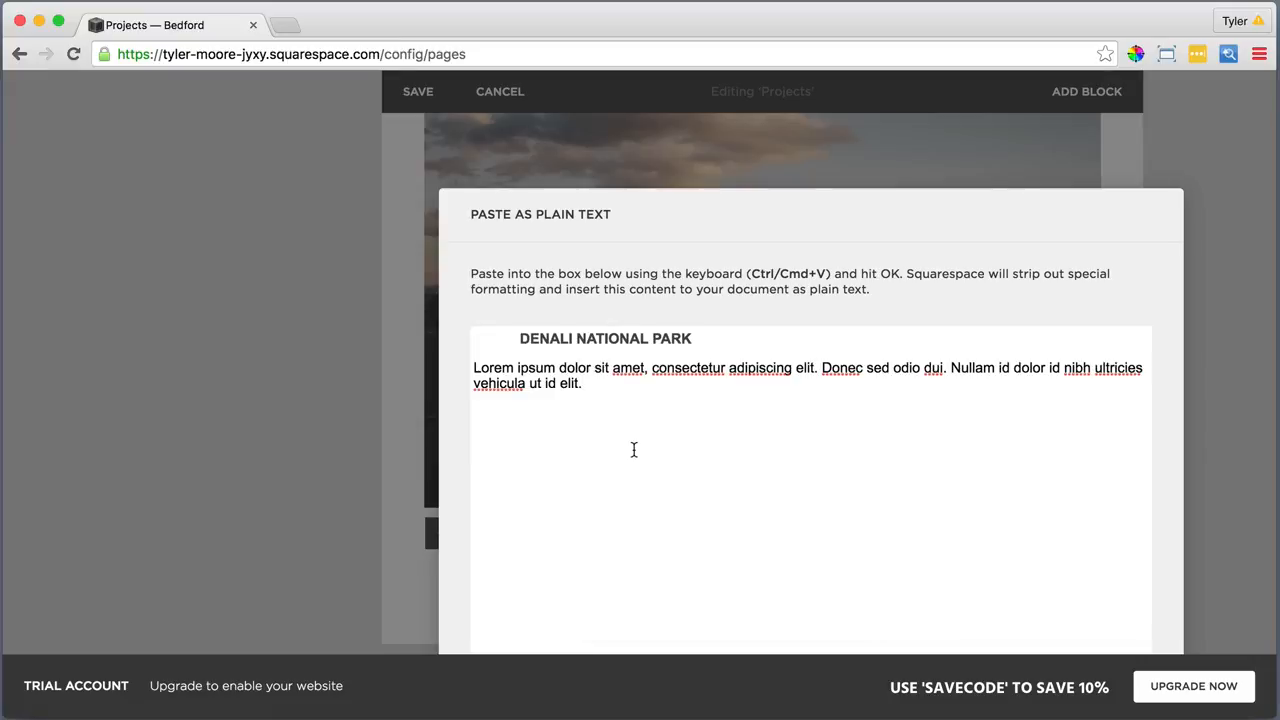
left_click(947, 636)
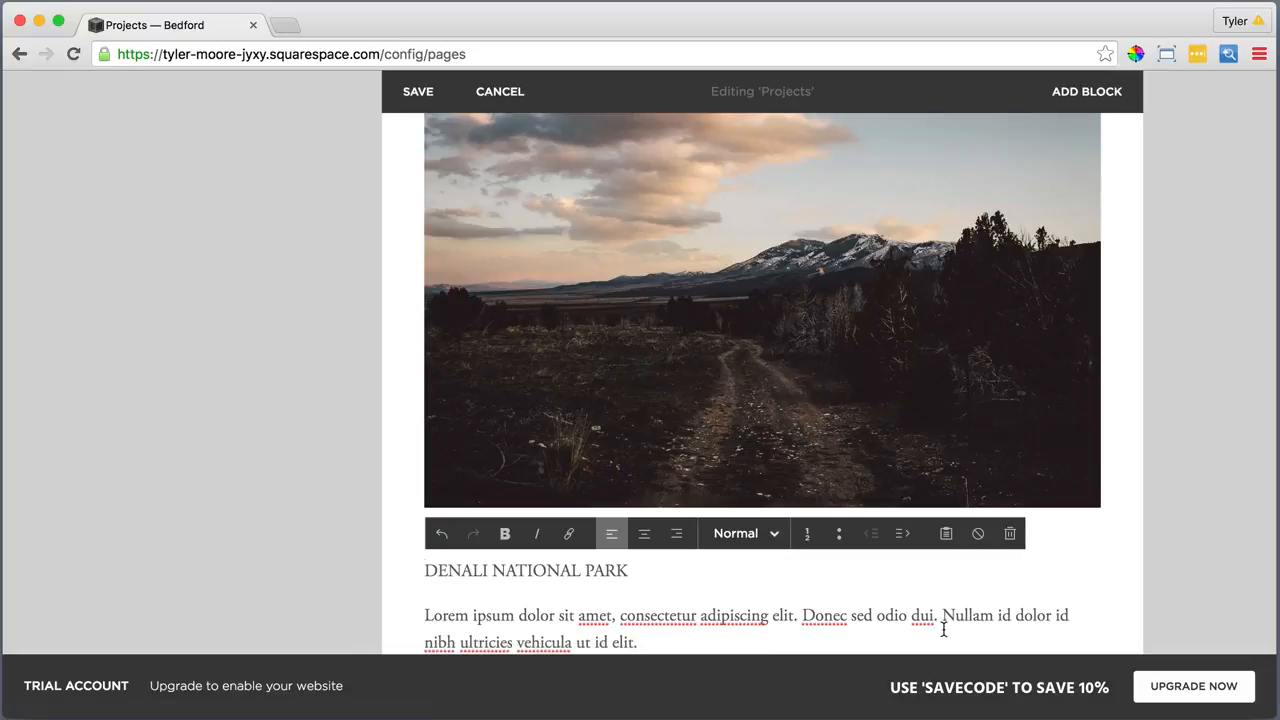
Make DENALI NATIONAL PARK a Heading 2
scroll(937, 625, "down", 4)
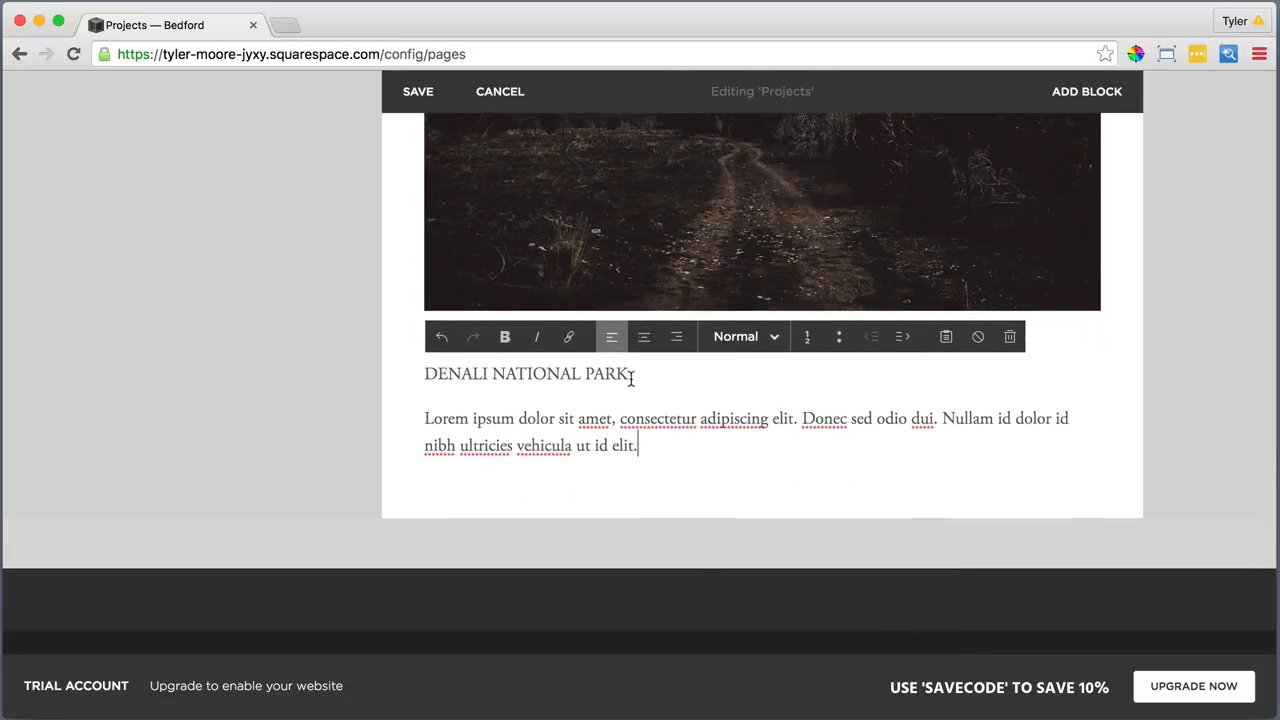
left_click_drag(631, 378, 425, 375)
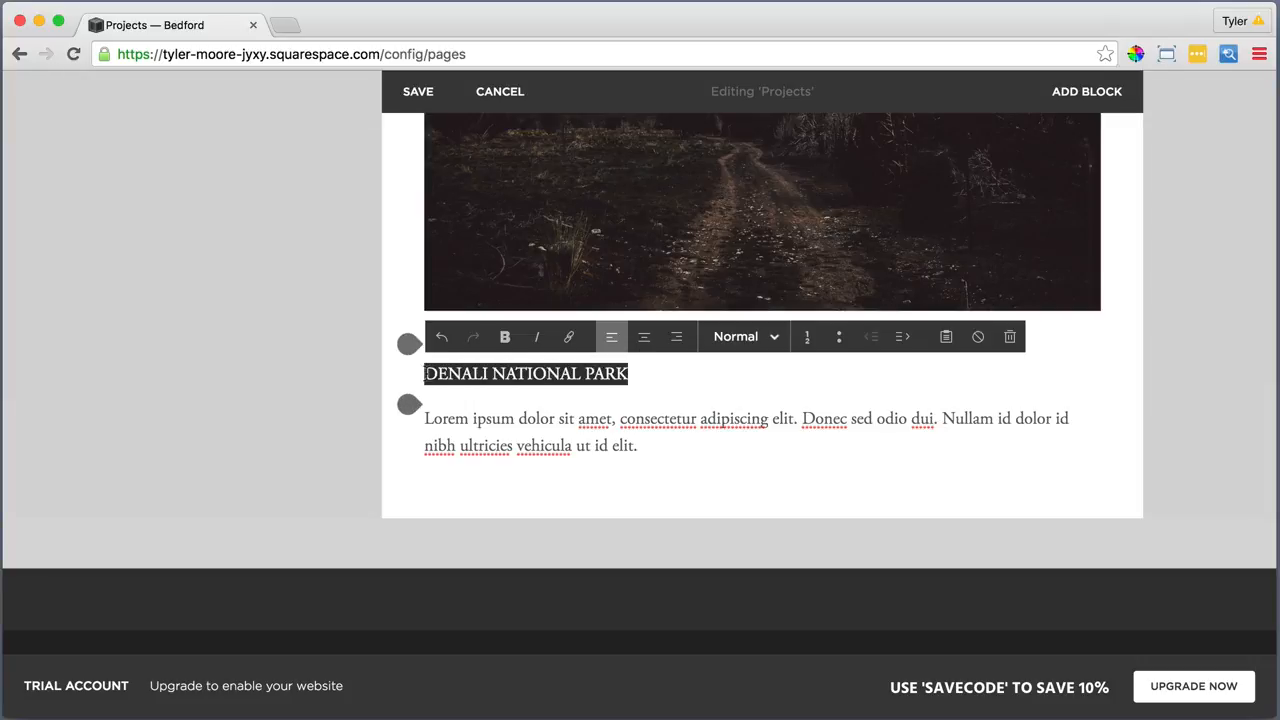
left_click(740, 337)
left_click(720, 431)
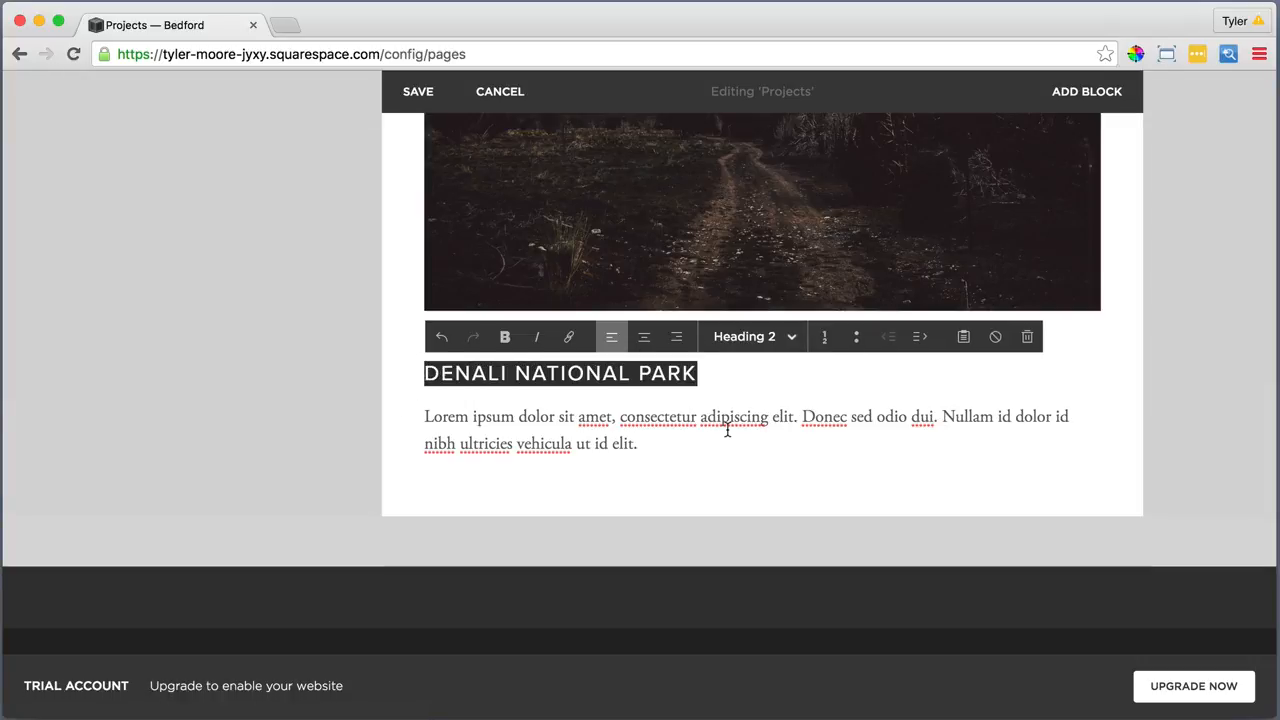
left_click(618, 430)
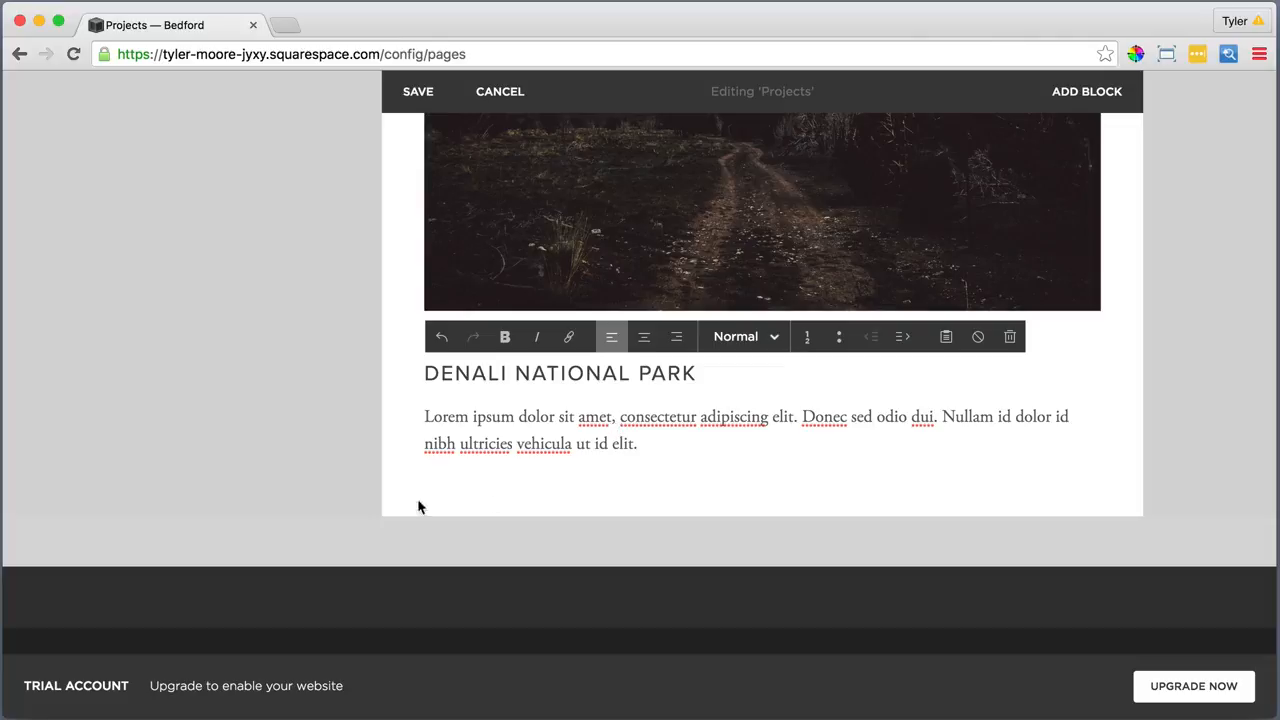
Add an image block below the Denali text holding the uploaded Fourth.jpg tree photo
left_click(406, 474)
left_click(777, 286)
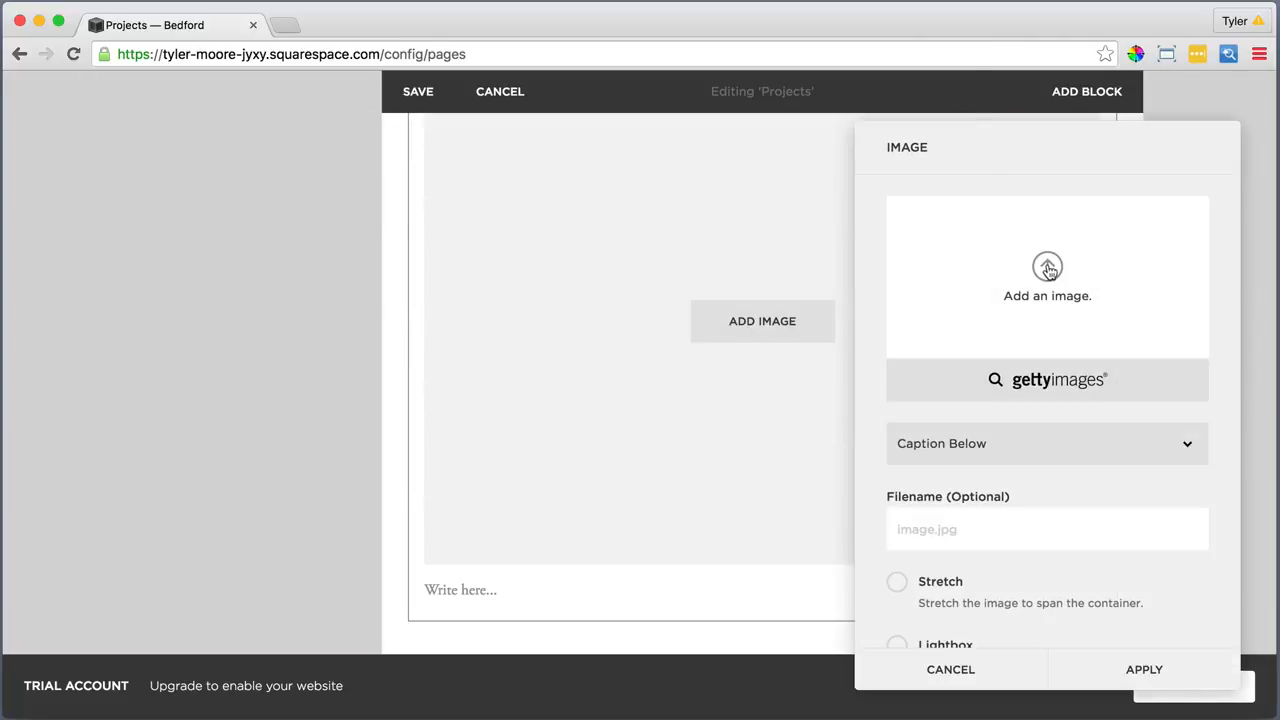
left_click(1048, 268)
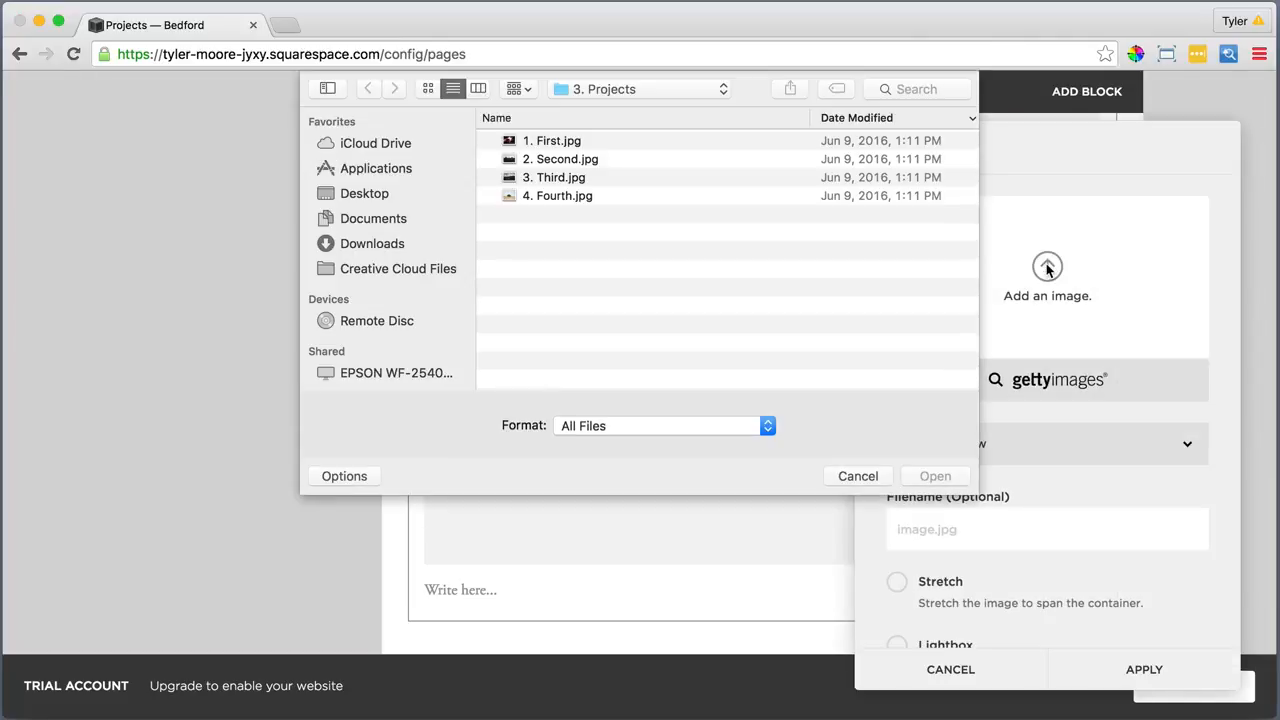
left_click(580, 200)
left_click(932, 477)
left_click(1145, 669)
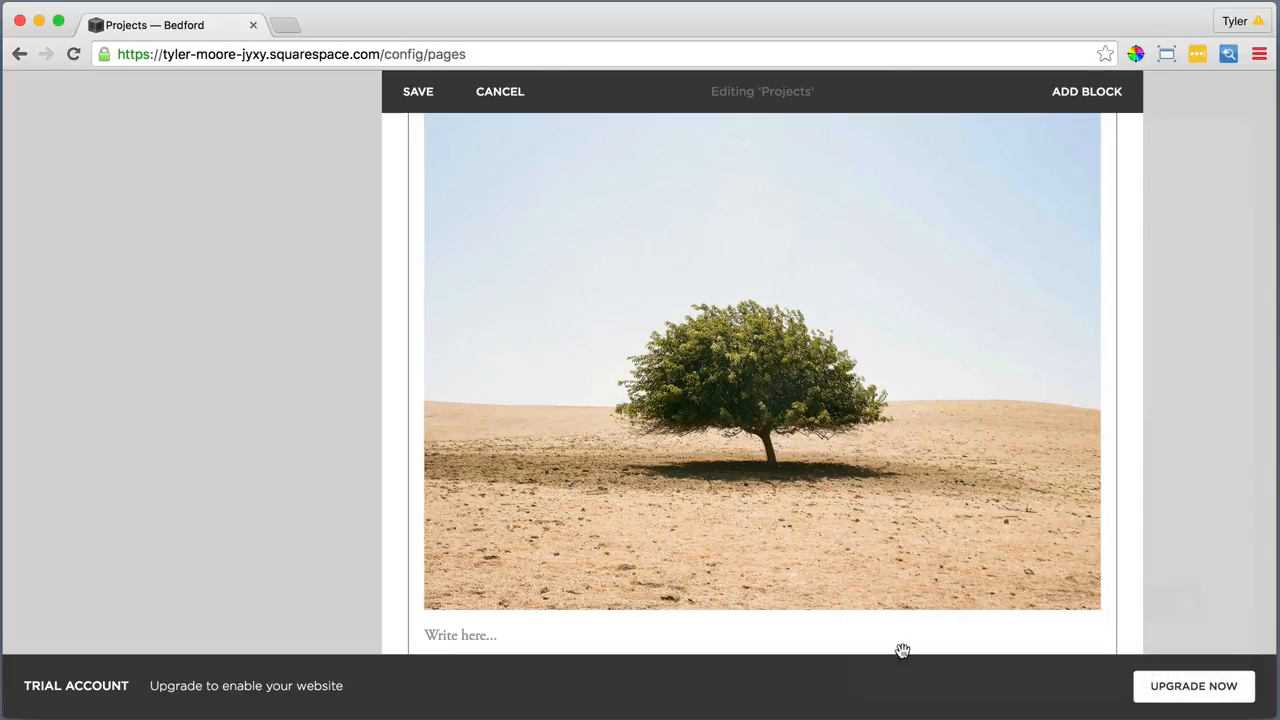
Add a text block under the tree image with the heading and paragraph pasted as plain text
scroll(700, 600, "down", 4)
left_click(409, 457)
left_click(476, 295)
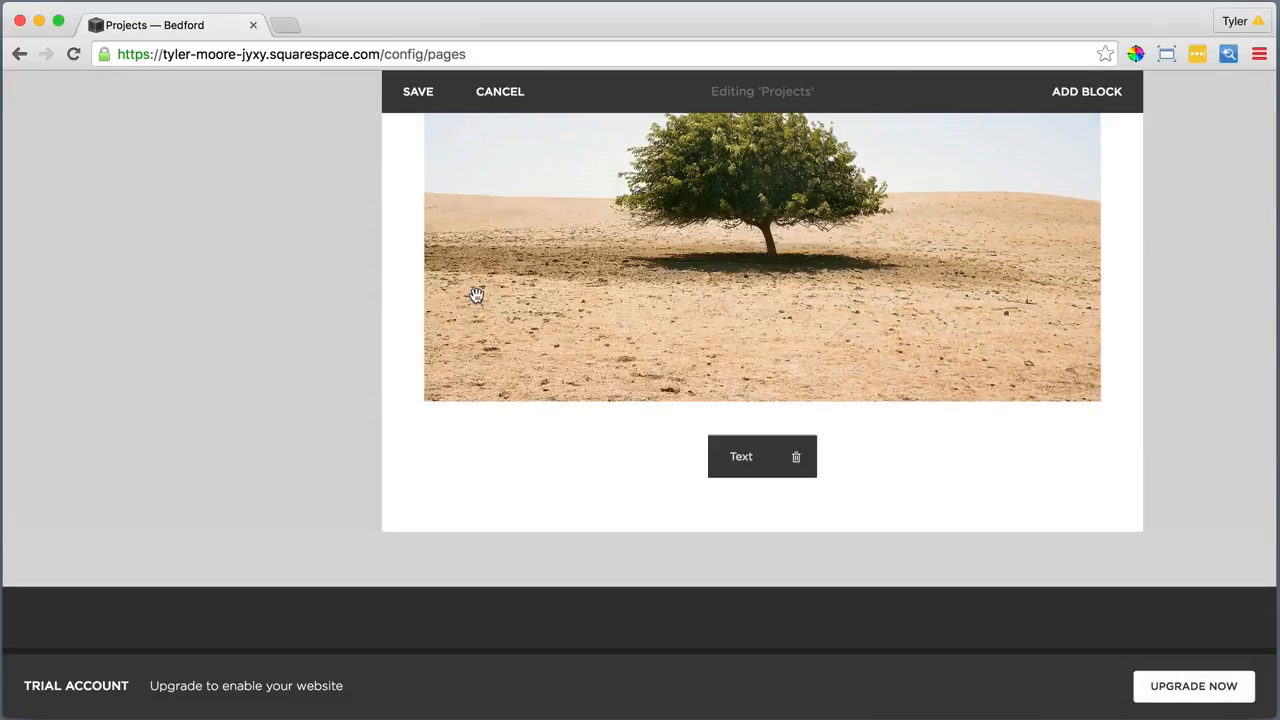
left_click(946, 427)
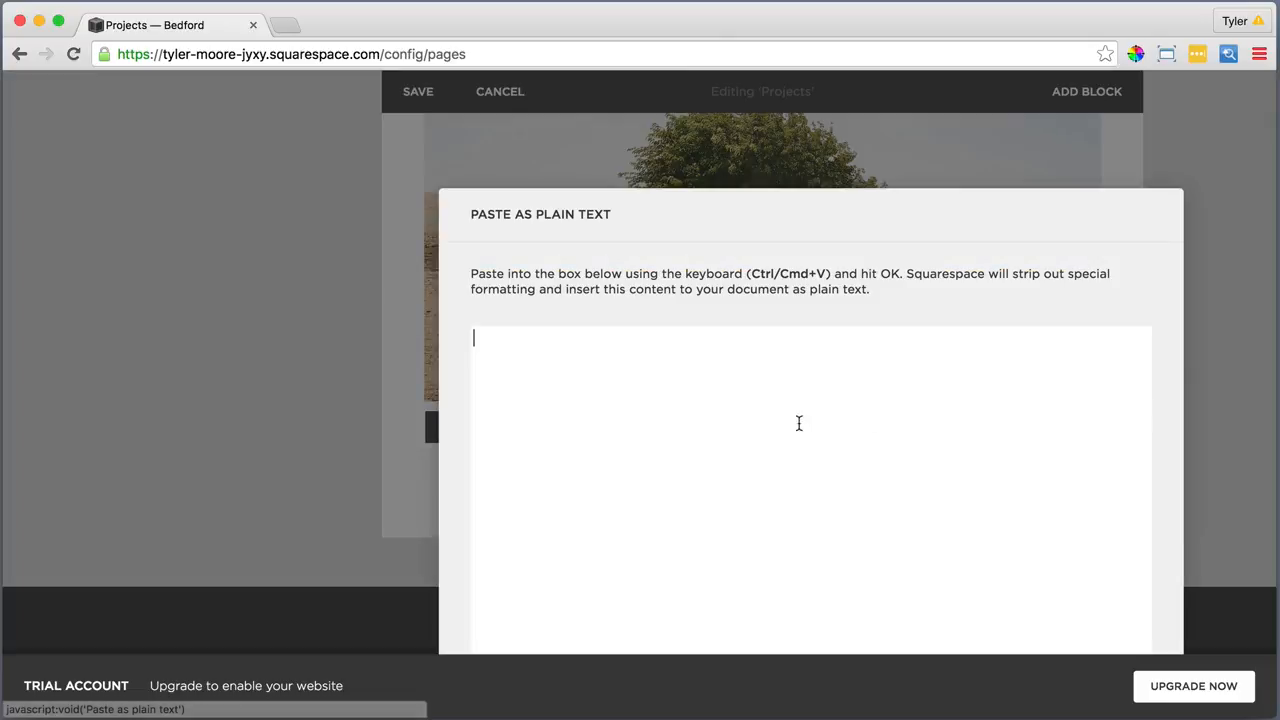
right_click(610, 365)
left_click(650, 463)
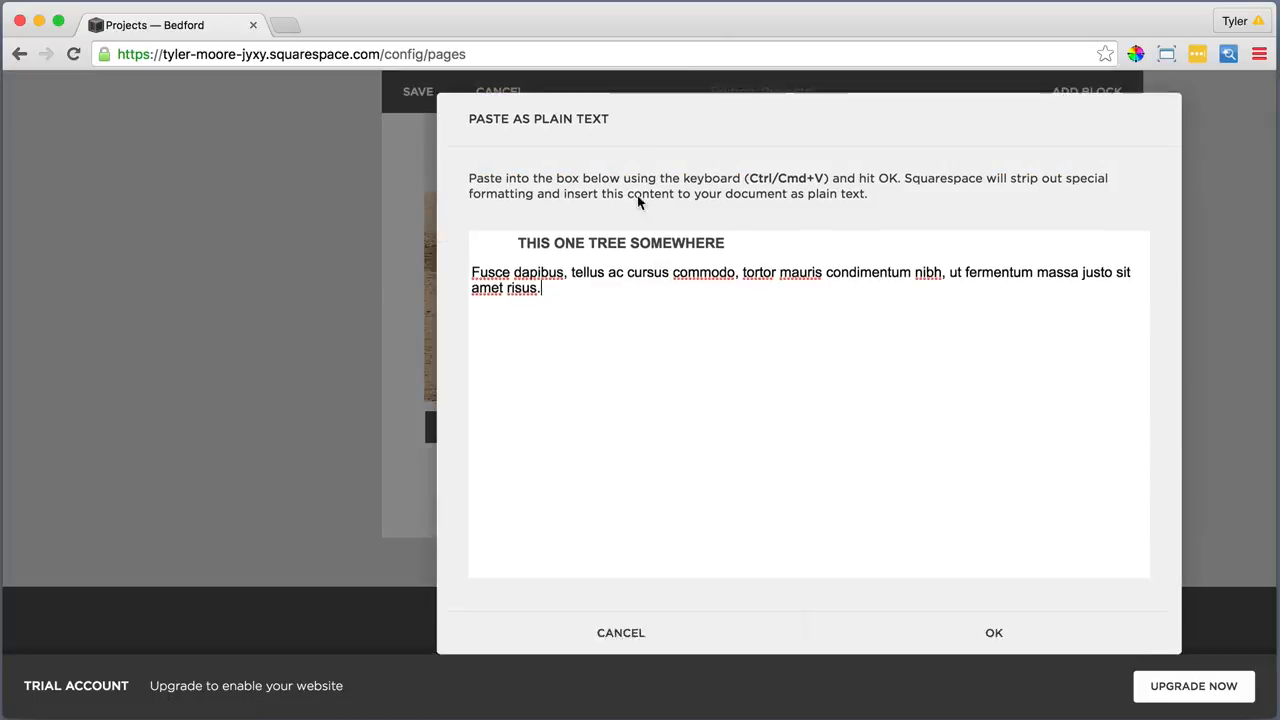
left_click(942, 631)
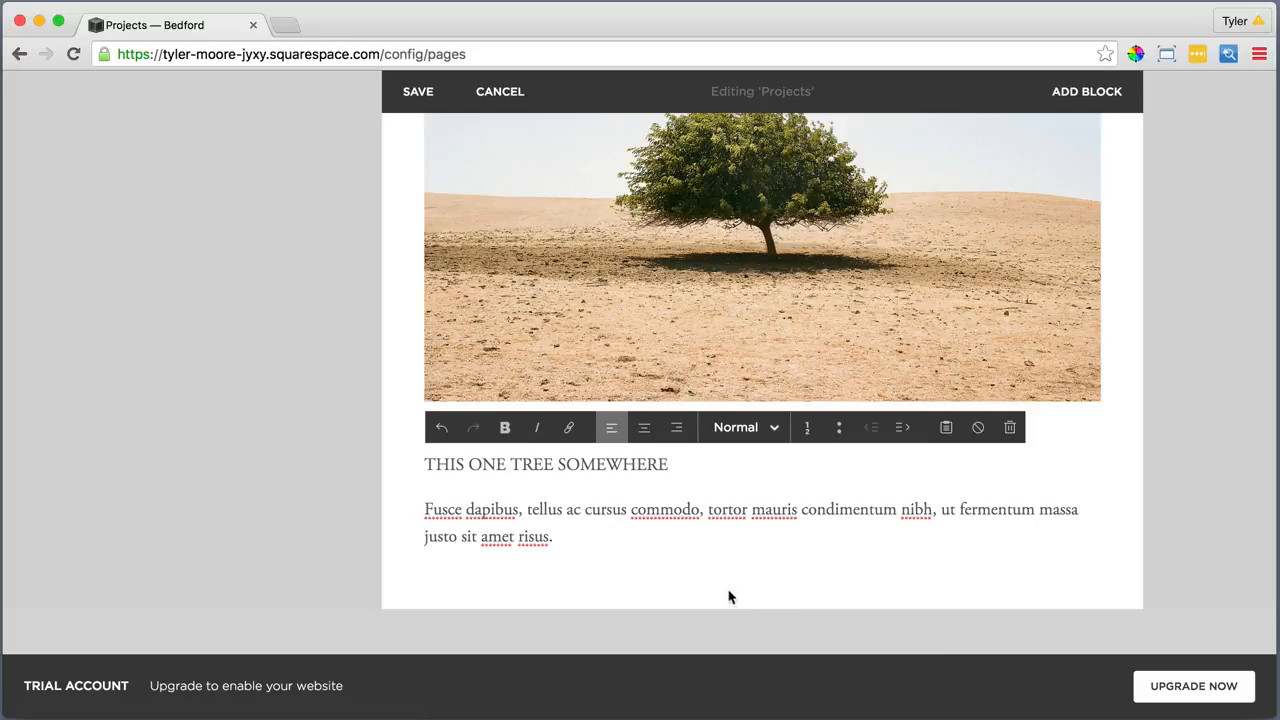
Style the 'THIS ONE TREE SOMEWHERE' title line as Heading 2
left_click_drag(674, 462, 430, 462)
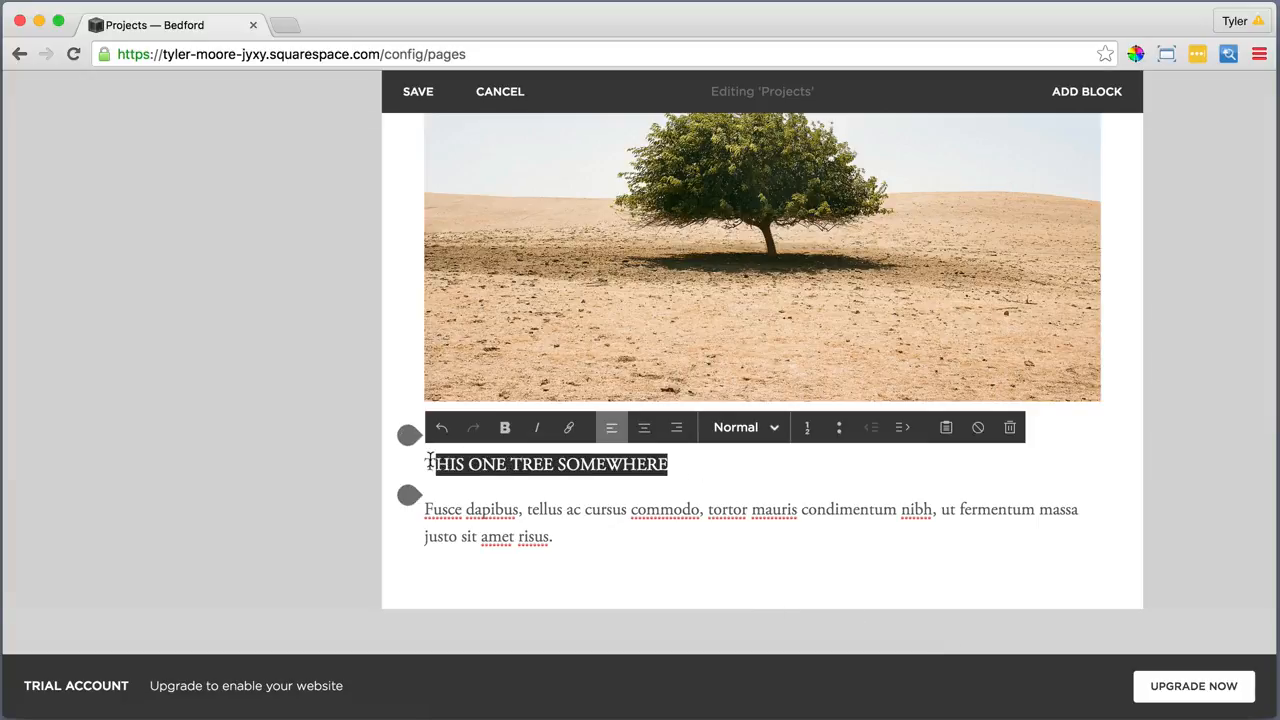
left_click(734, 427)
left_click(746, 524)
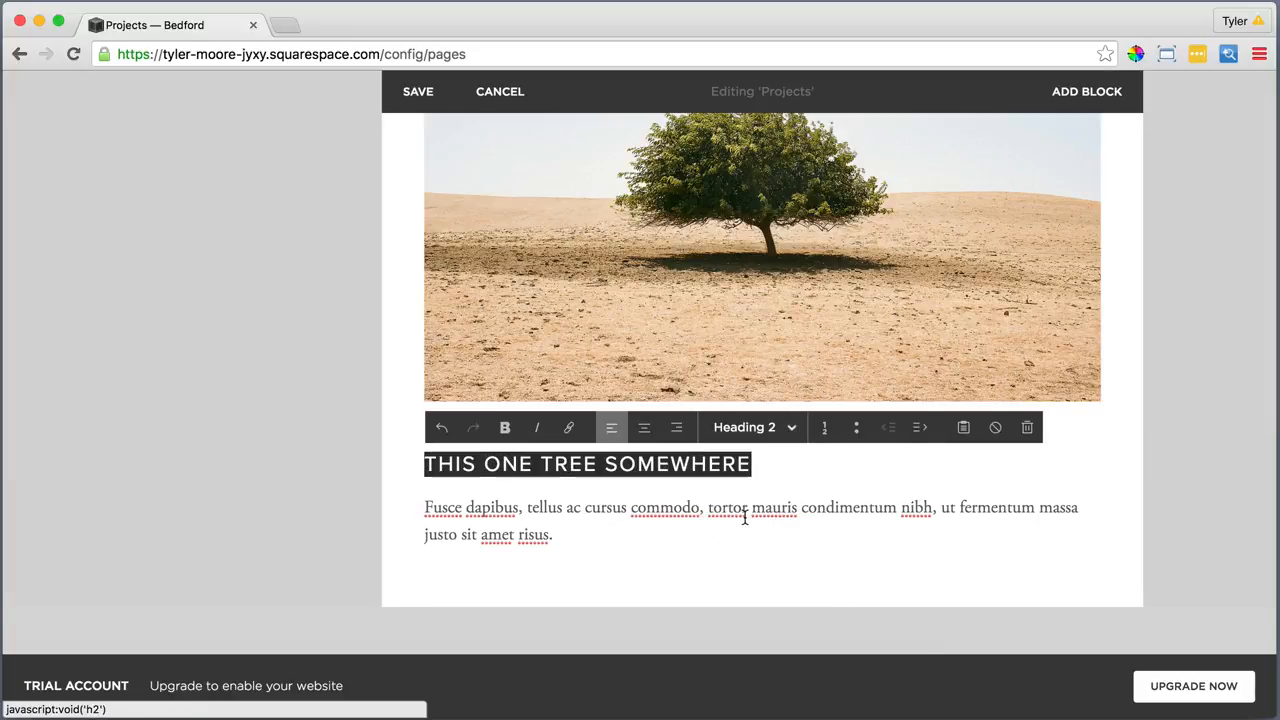
left_click(660, 536)
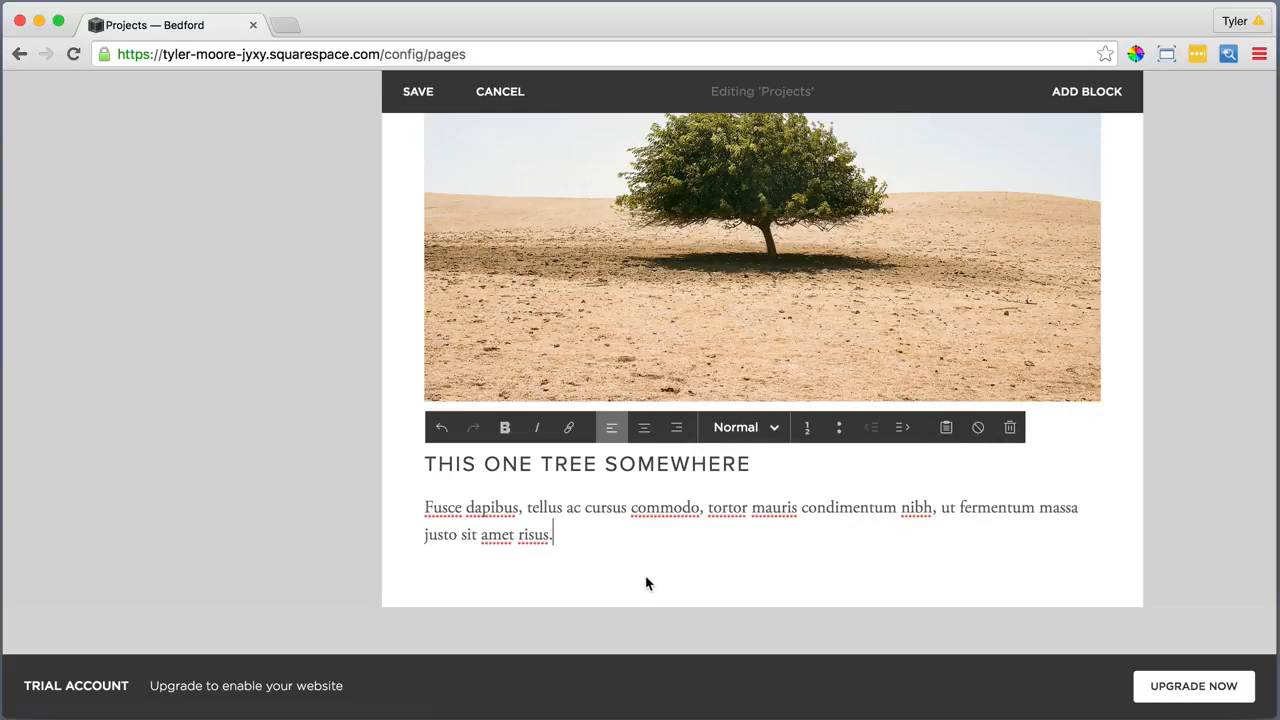
scroll(645, 583, "up", 5)
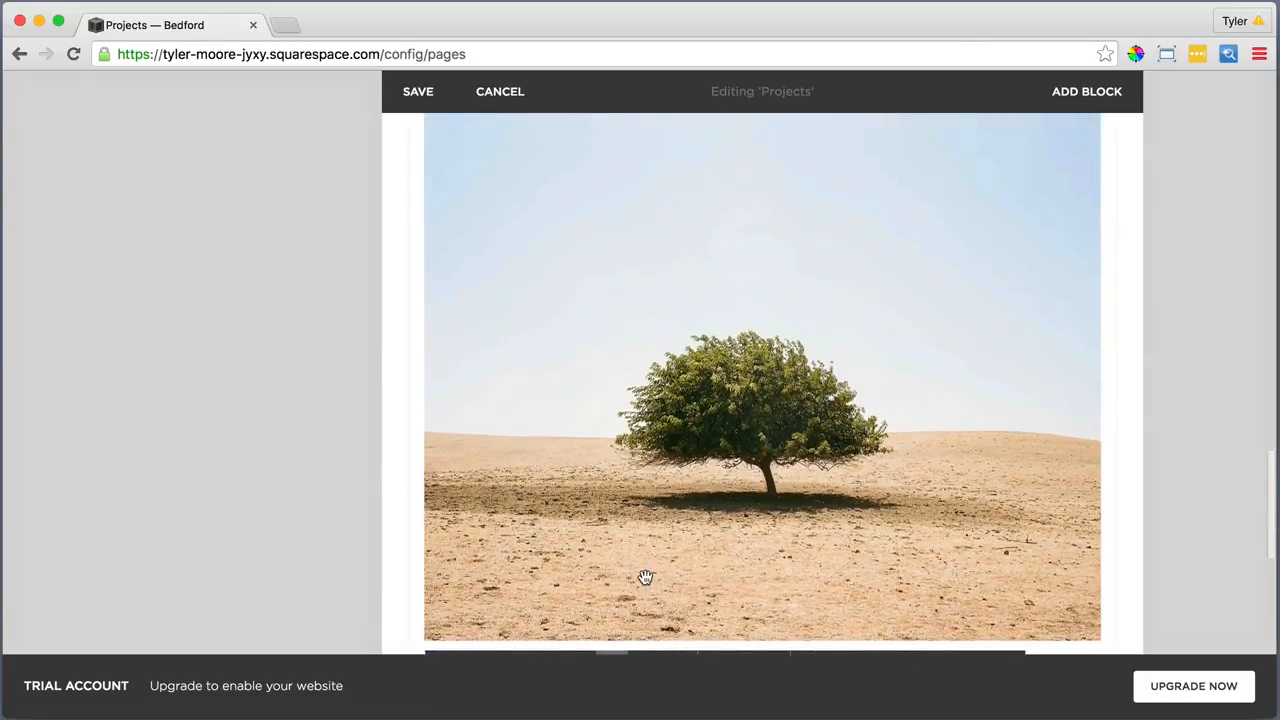
scroll(645, 578, "up", 2)
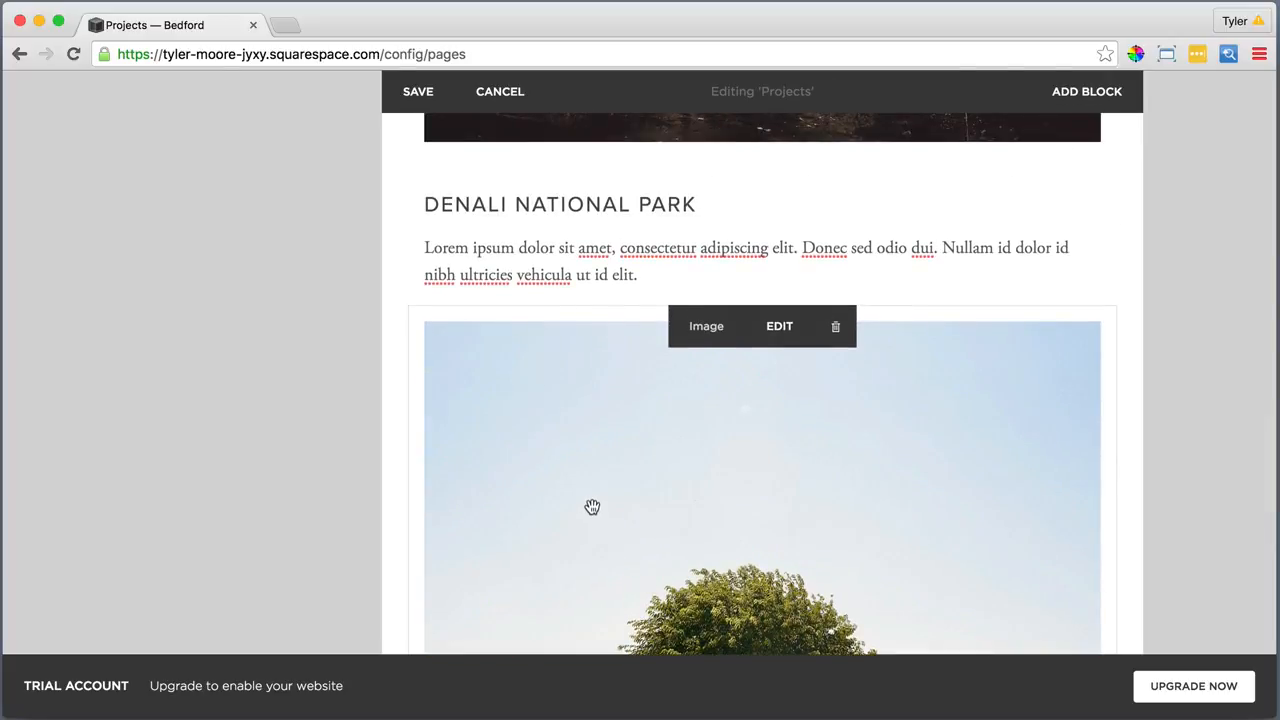
Add an empty line after the Denali and Monument Valley paragraphs, then save the Projects page
left_click(646, 276)
key("Return")
scroll(650, 270, "up", 6)
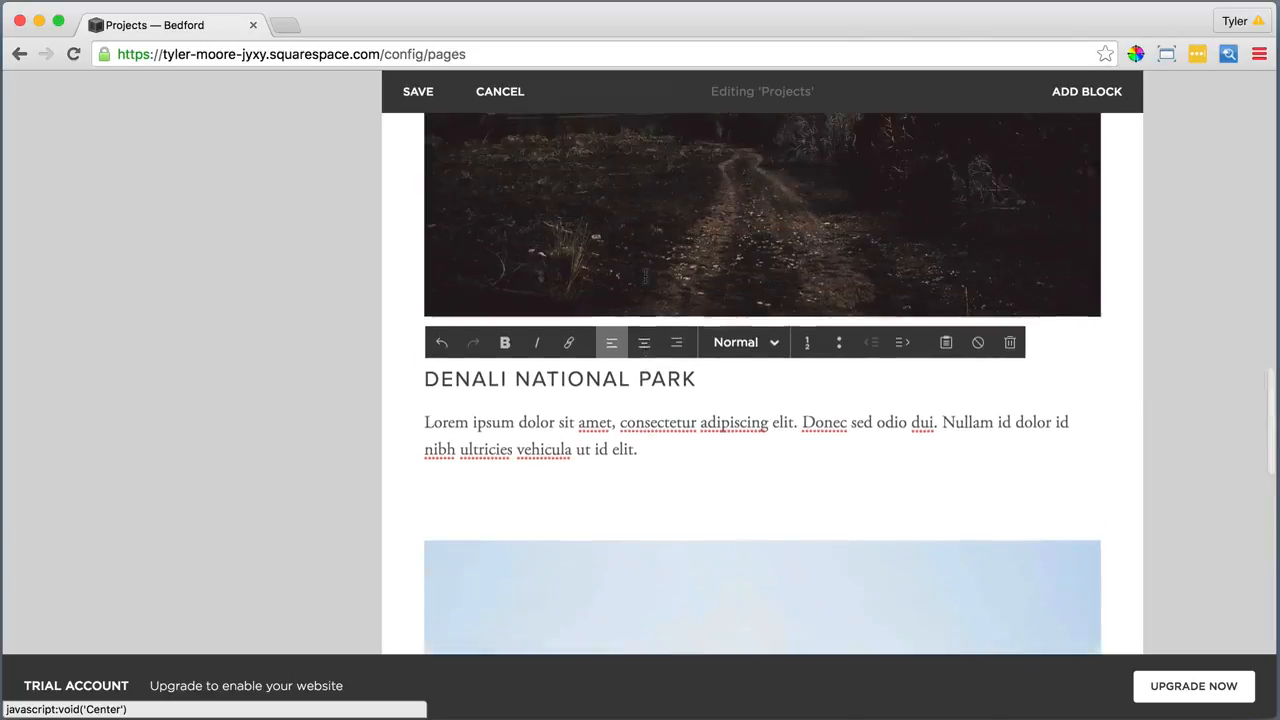
left_click(672, 252)
key("Return")
scroll(666, 252, "up", 8)
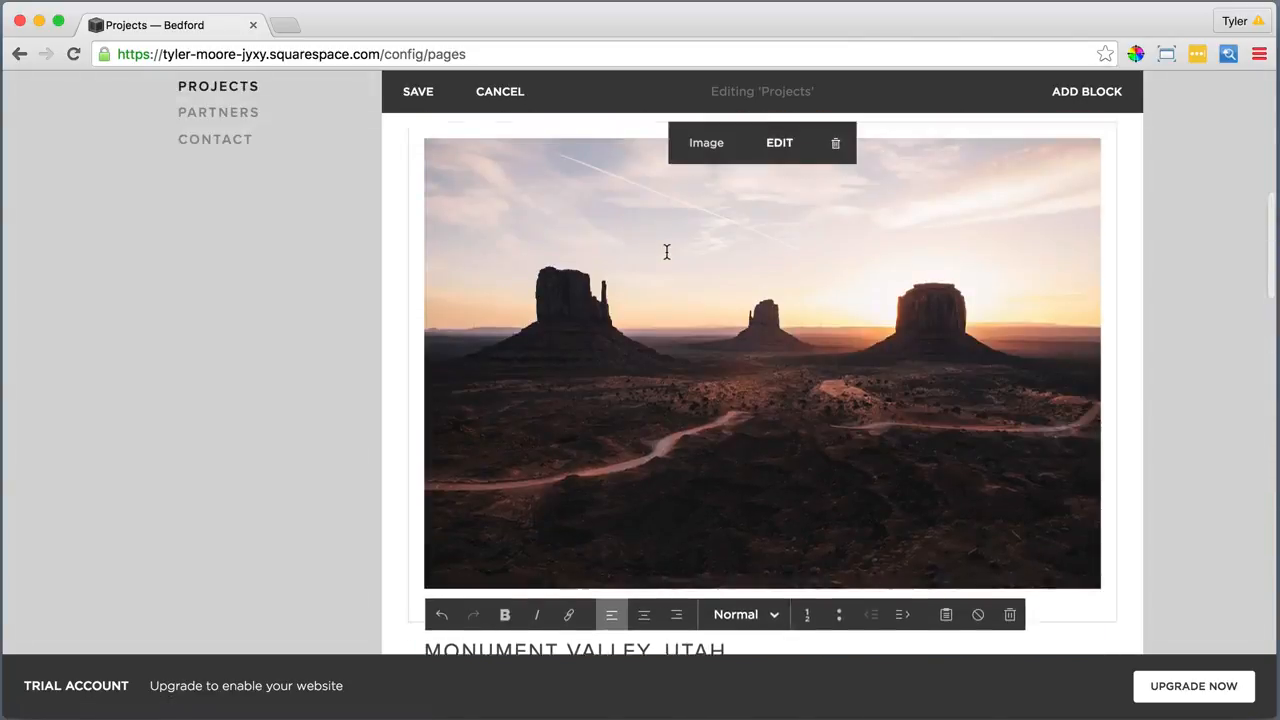
left_click(417, 160)
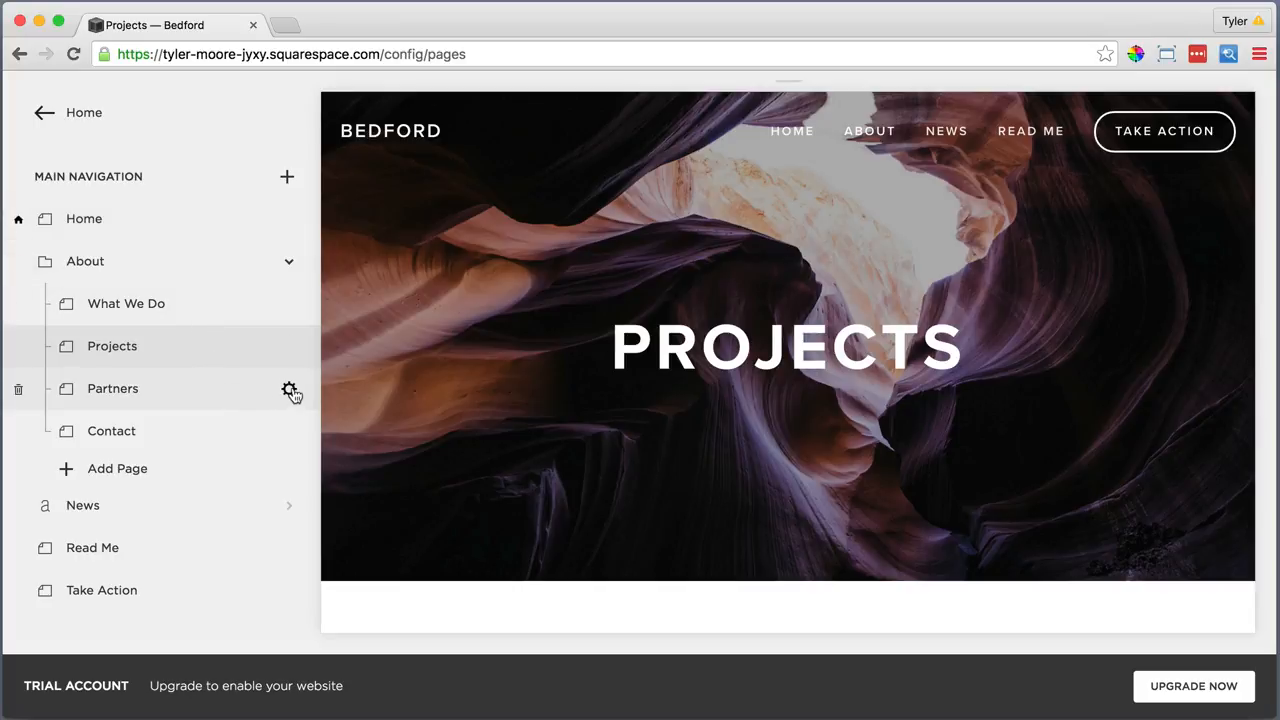
Look over the Partners page settings and return to the page
left_click(289, 390)
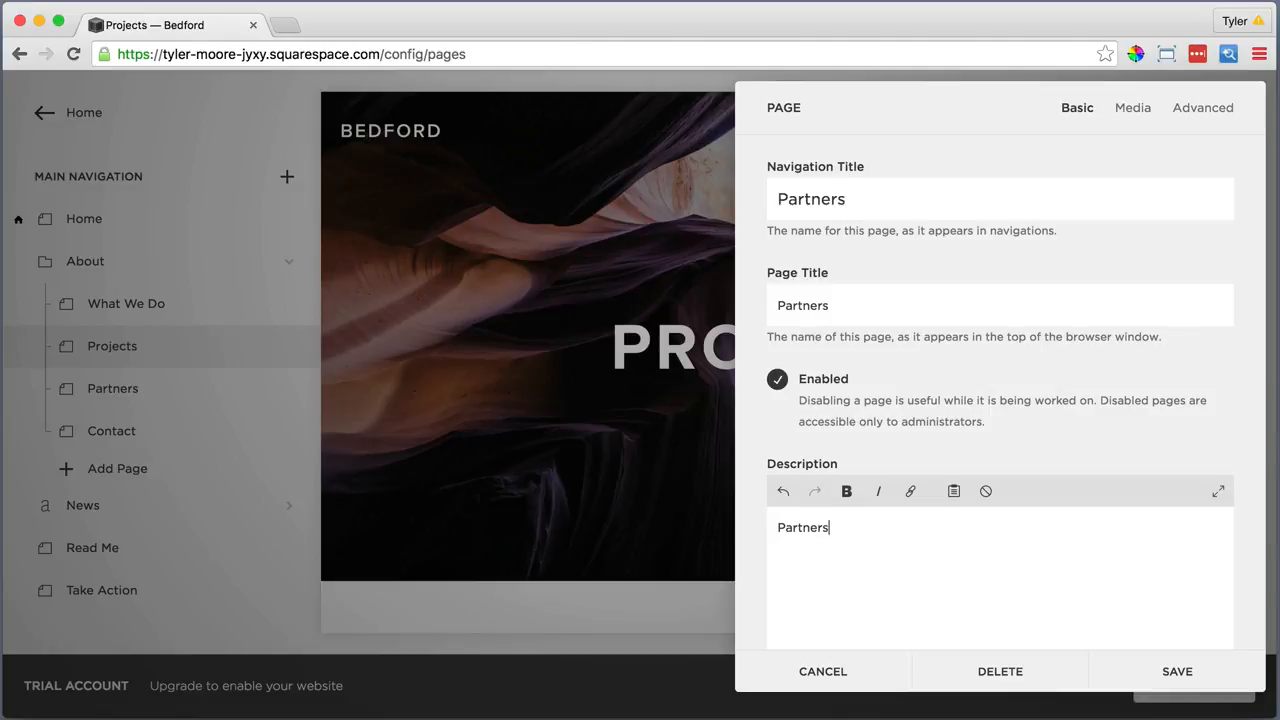
left_click_drag(829, 527, 777, 527)
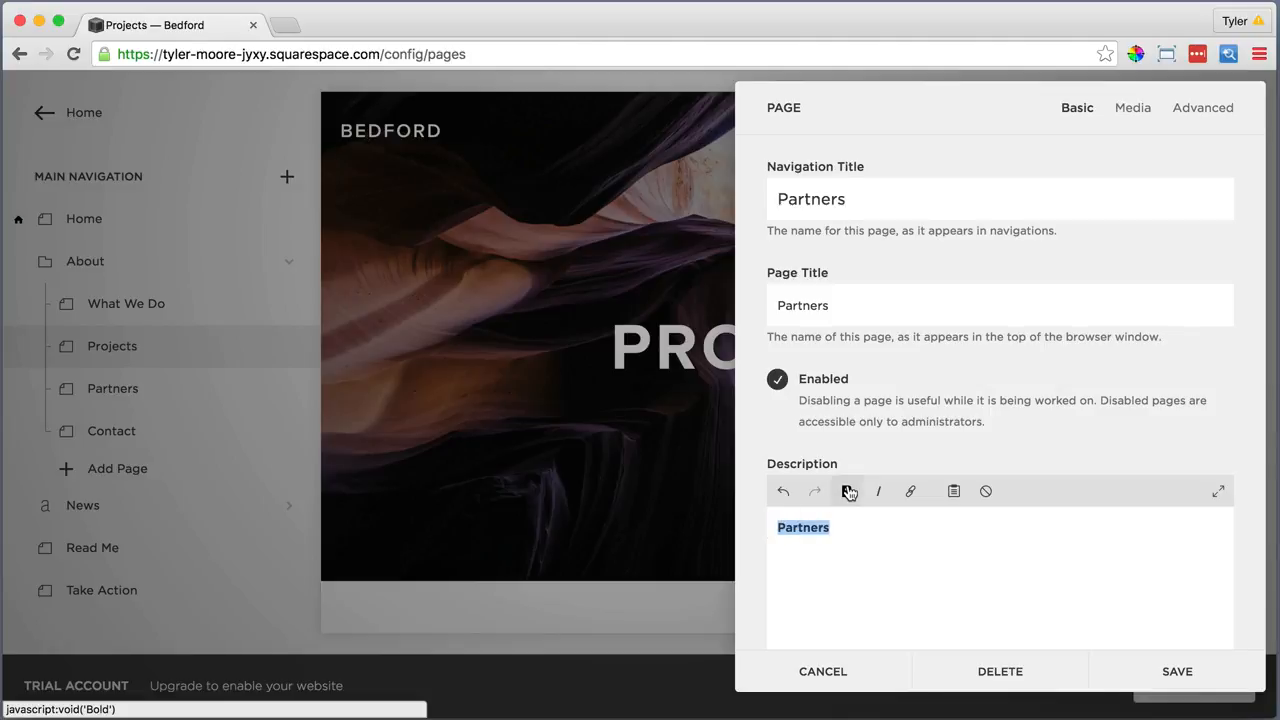
scroll(848, 493, "down", 5)
left_click(1177, 671)
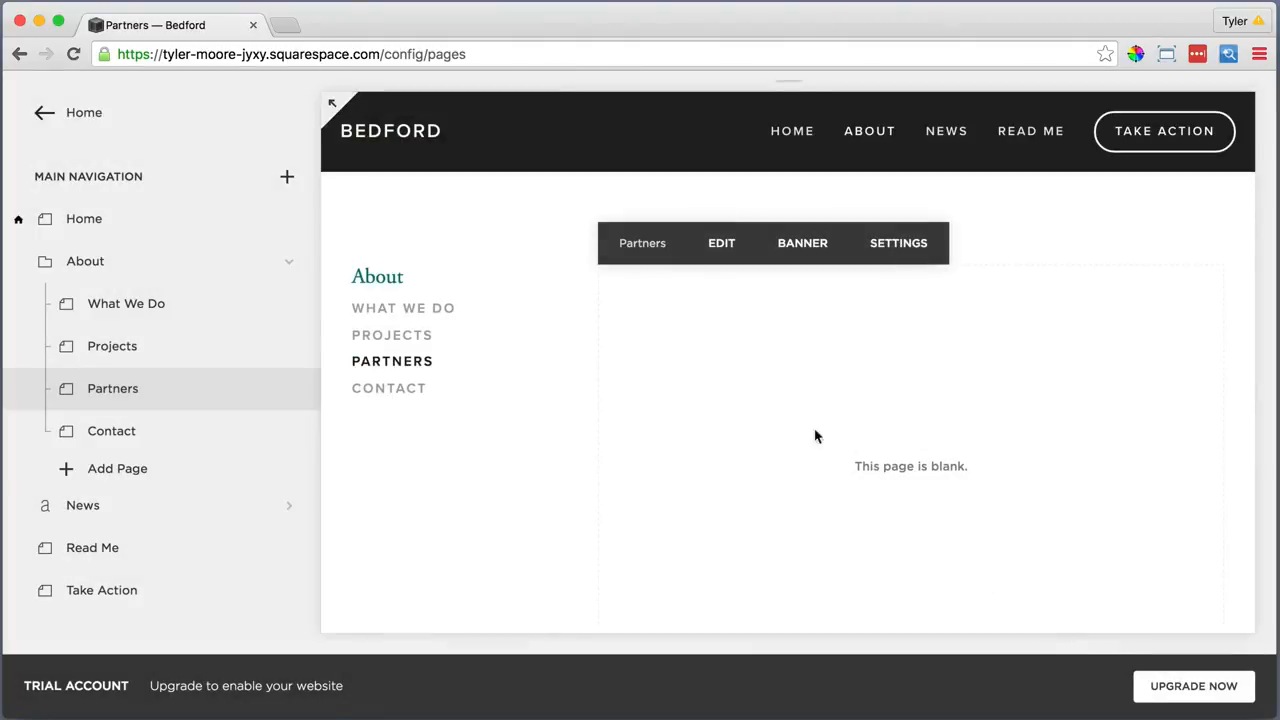
Upload Main Partners Image.jpg as the Partners page banner and save it
left_click(802, 245)
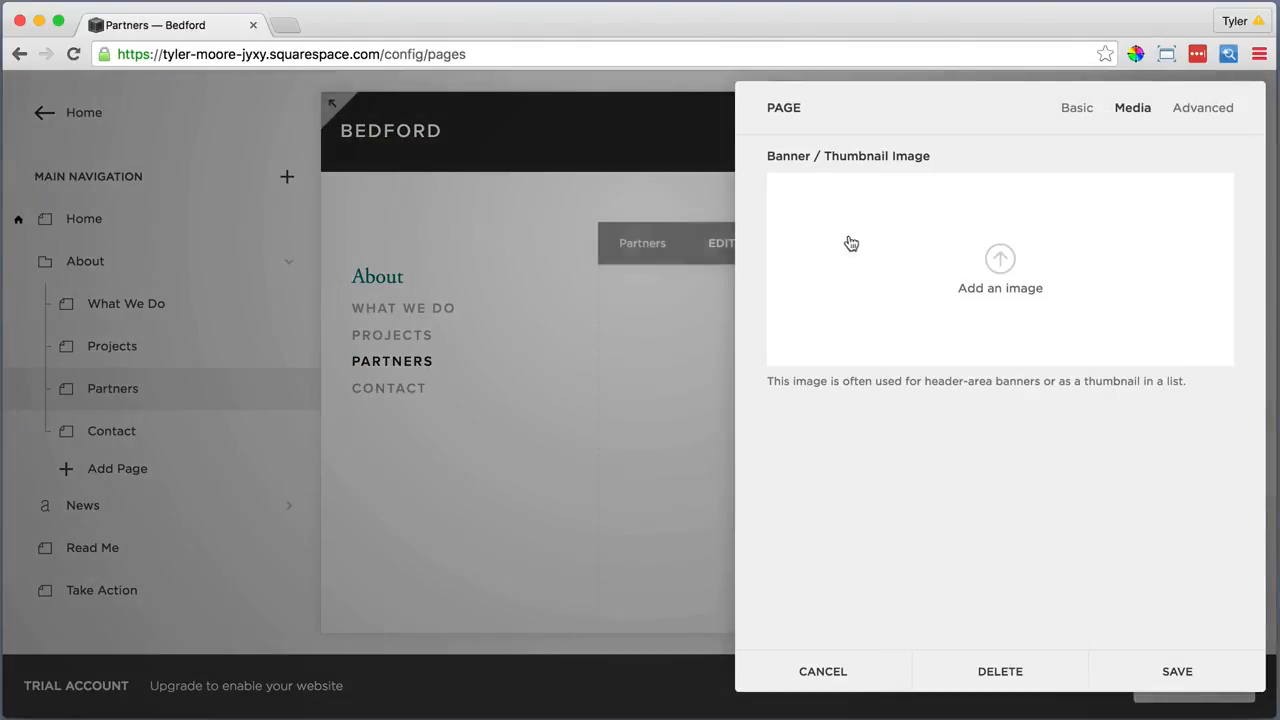
left_click(1001, 258)
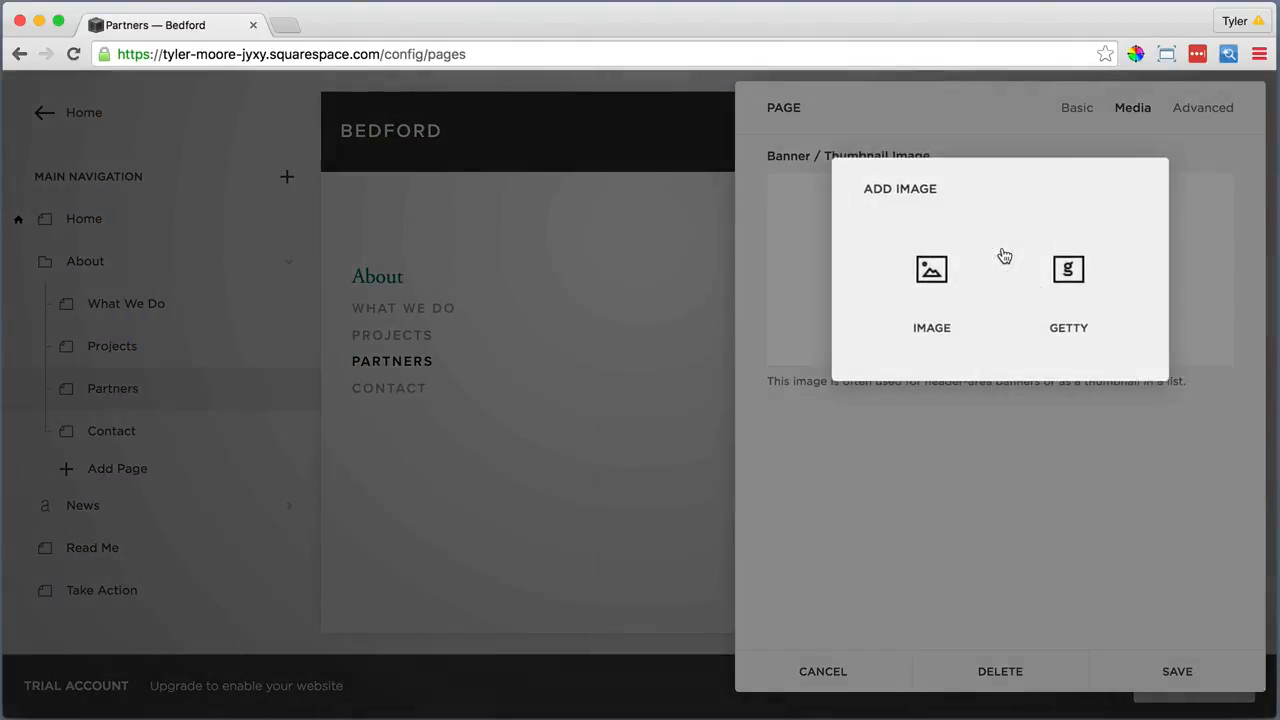
left_click(931, 270)
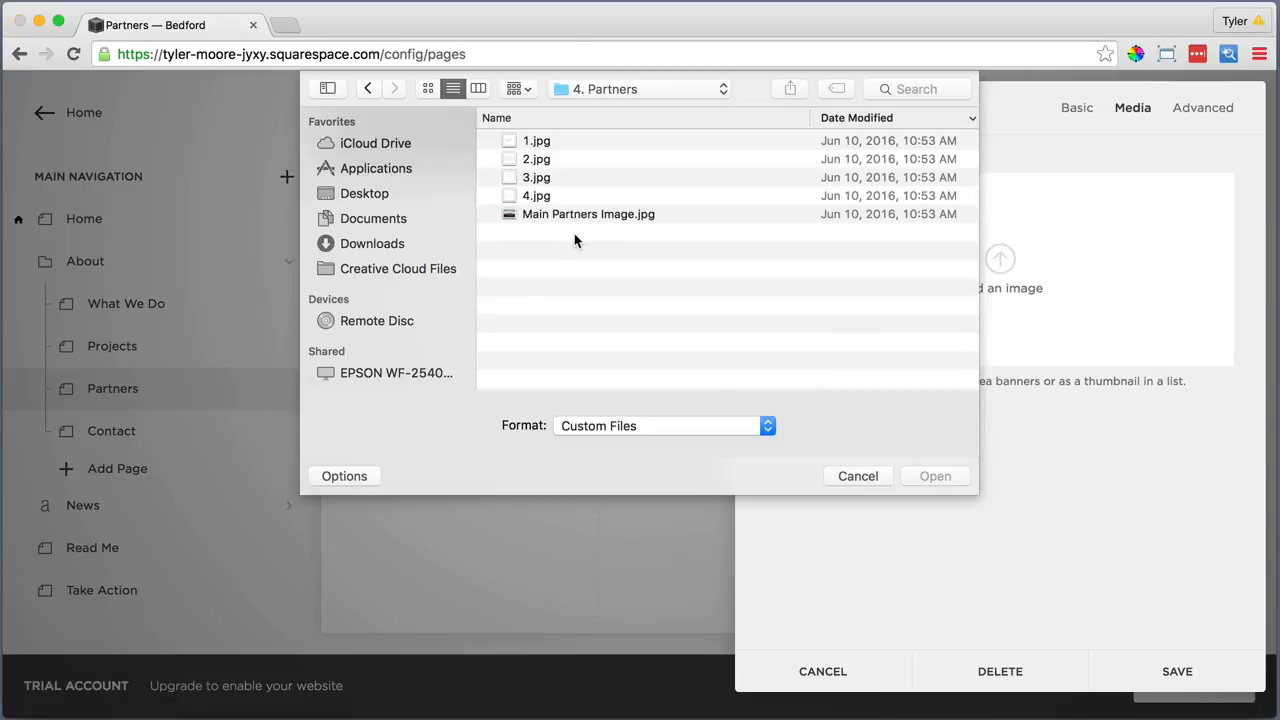
left_click(572, 213)
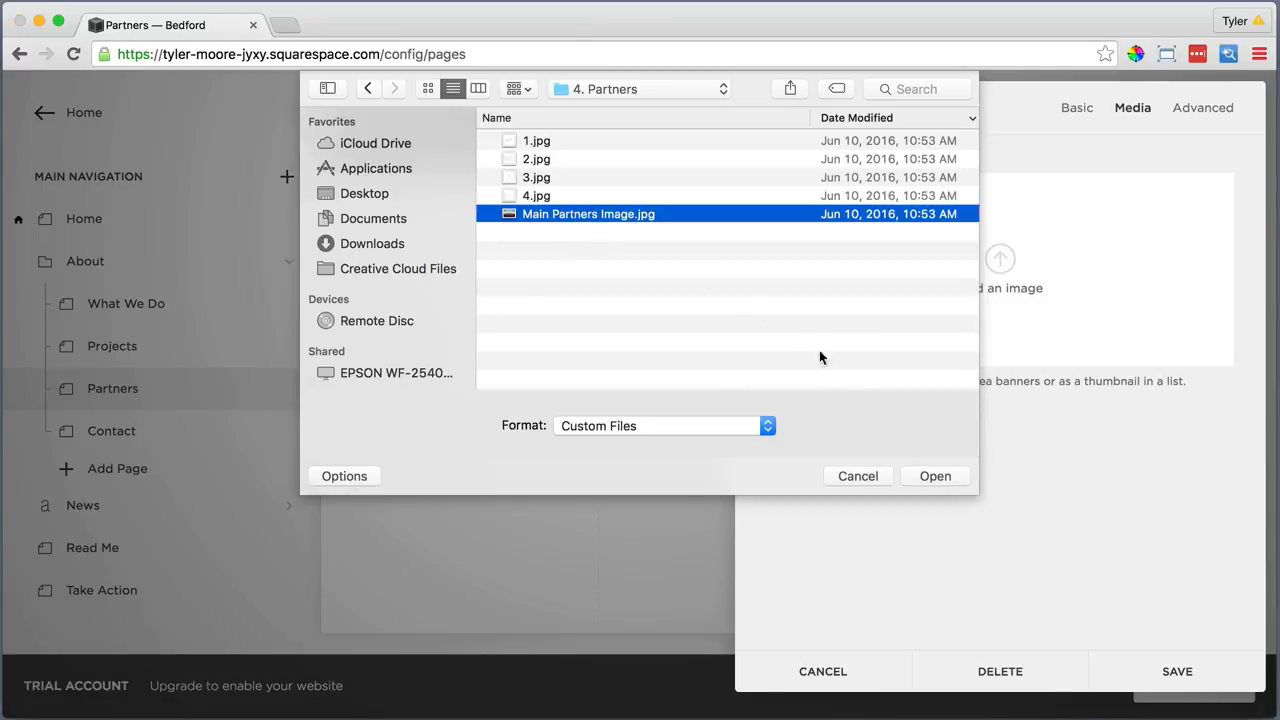
left_click(925, 478)
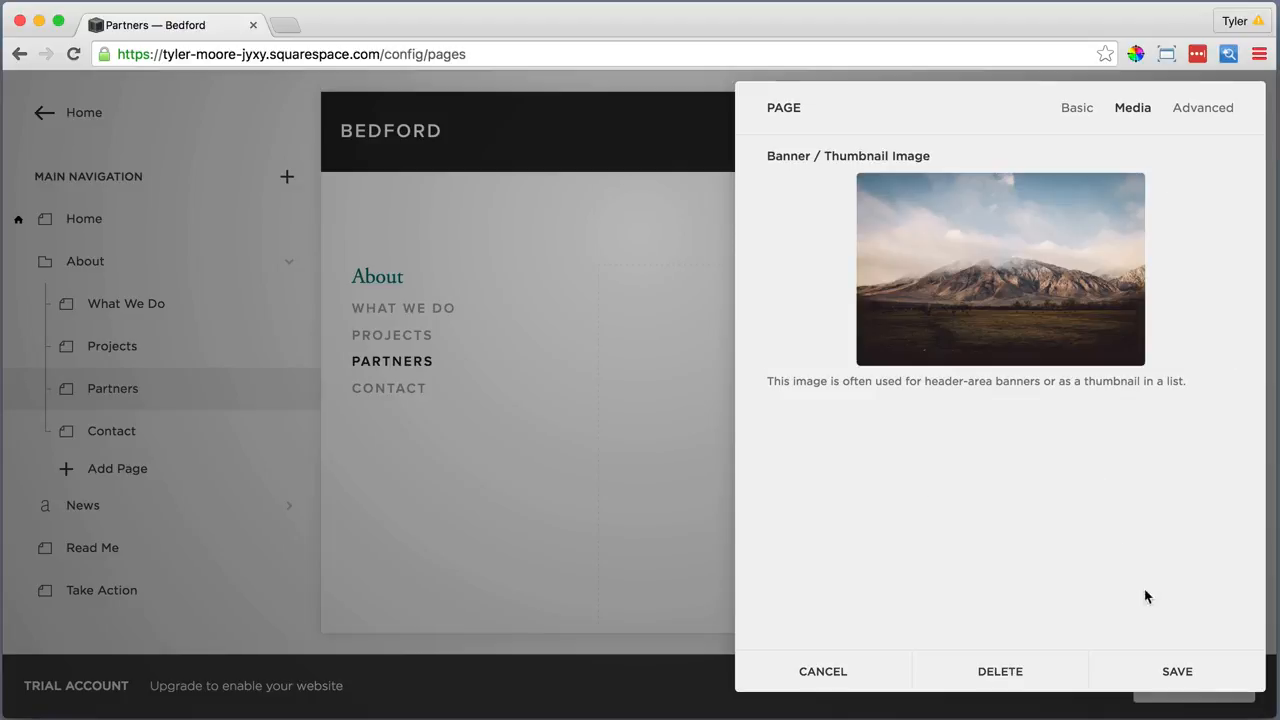
left_click(1178, 672)
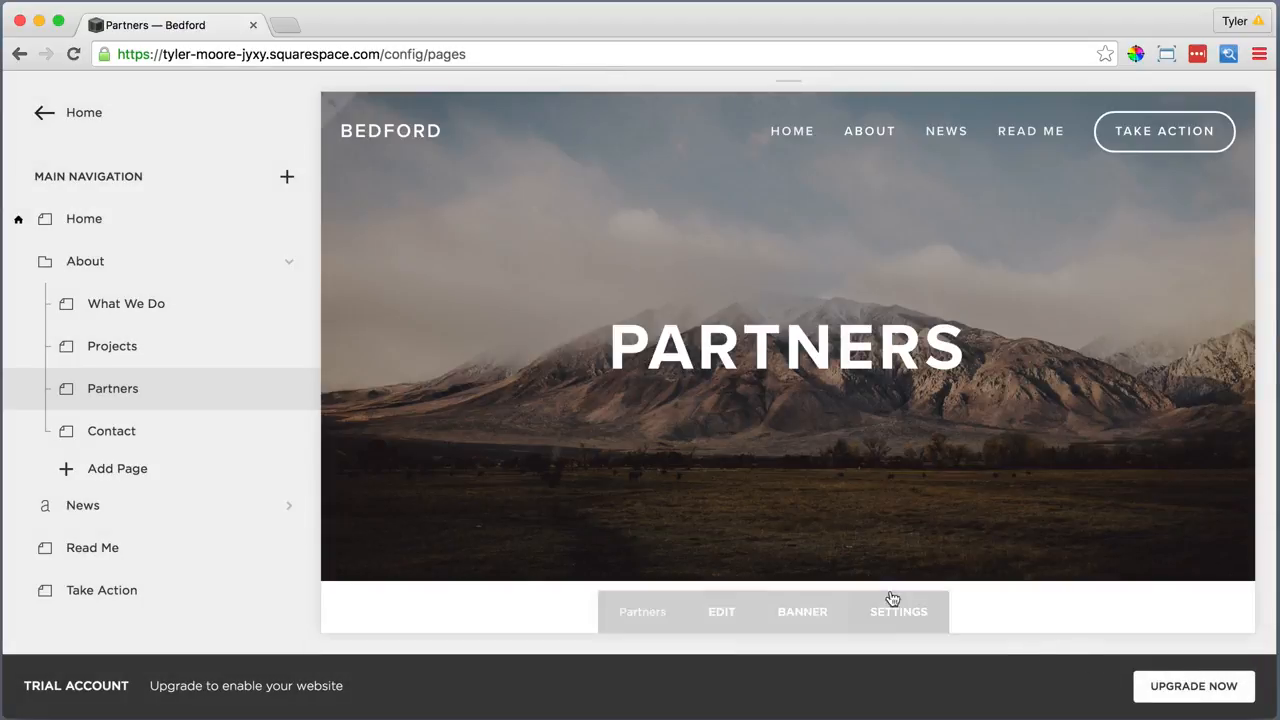
scroll(774, 486, "down", 8)
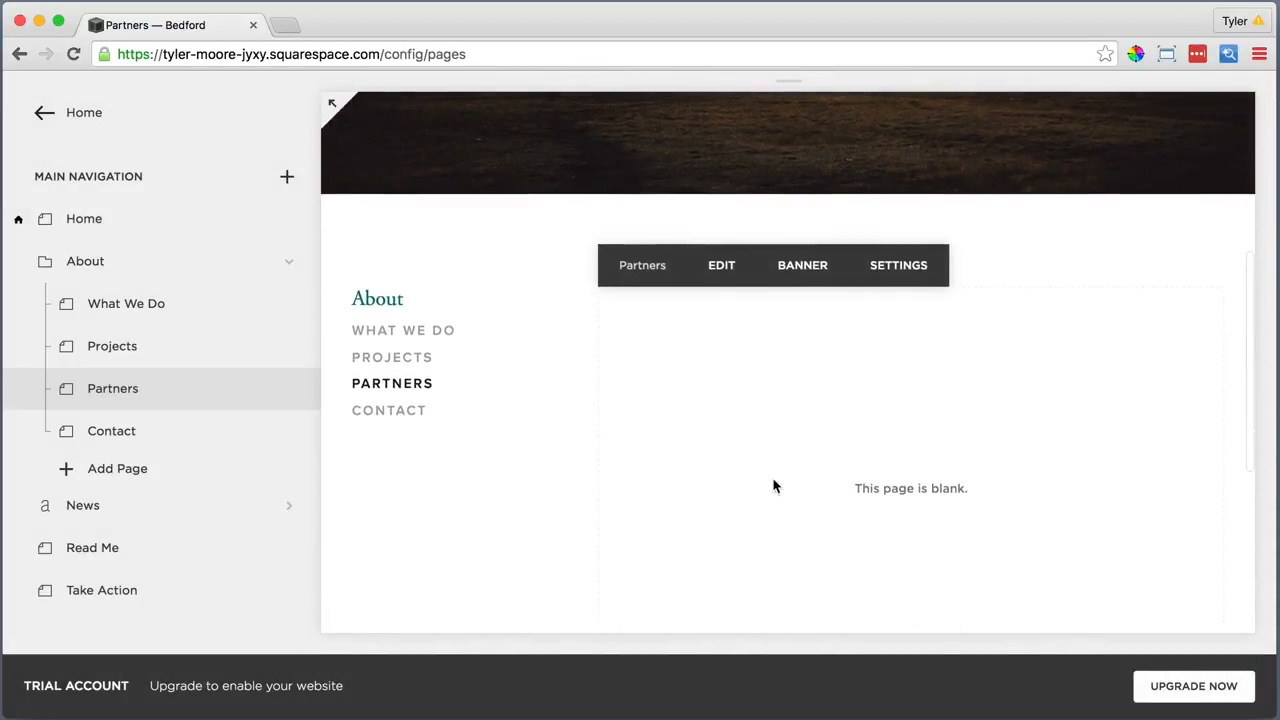
Paste the 'Our partners are so important…' intro as plain text and style it Heading 1
left_click(718, 206)
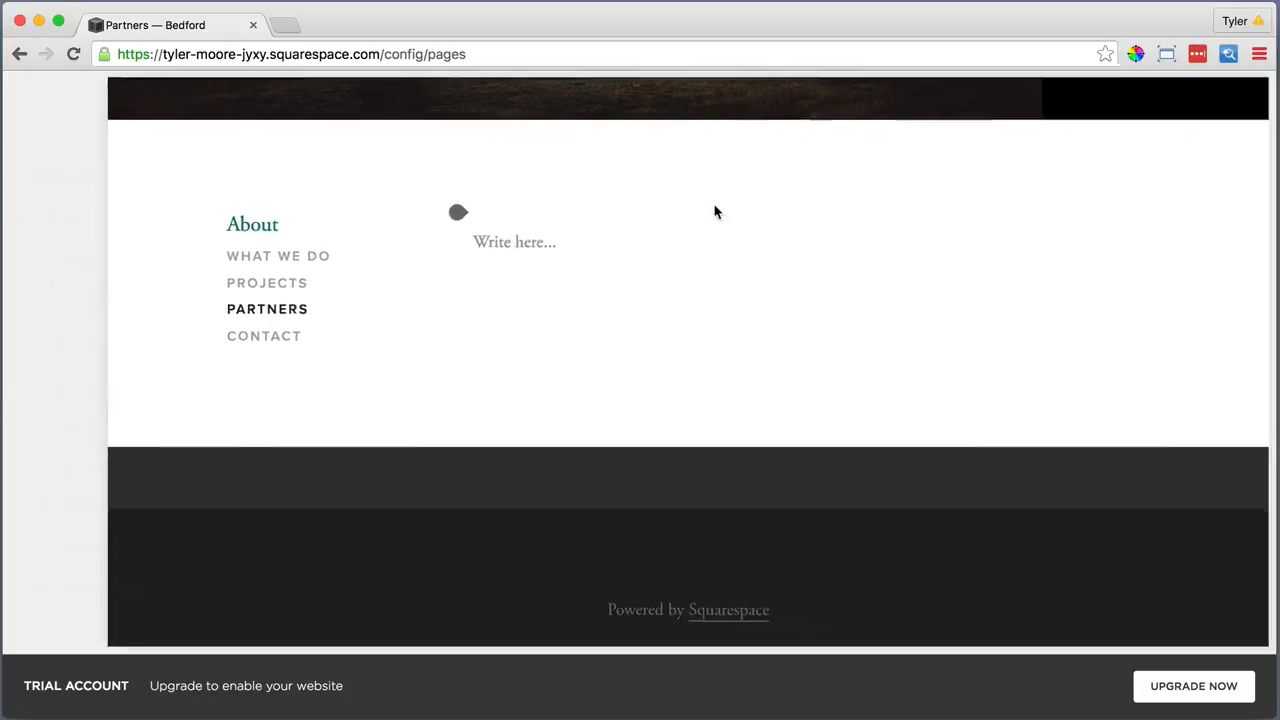
left_click(470, 231)
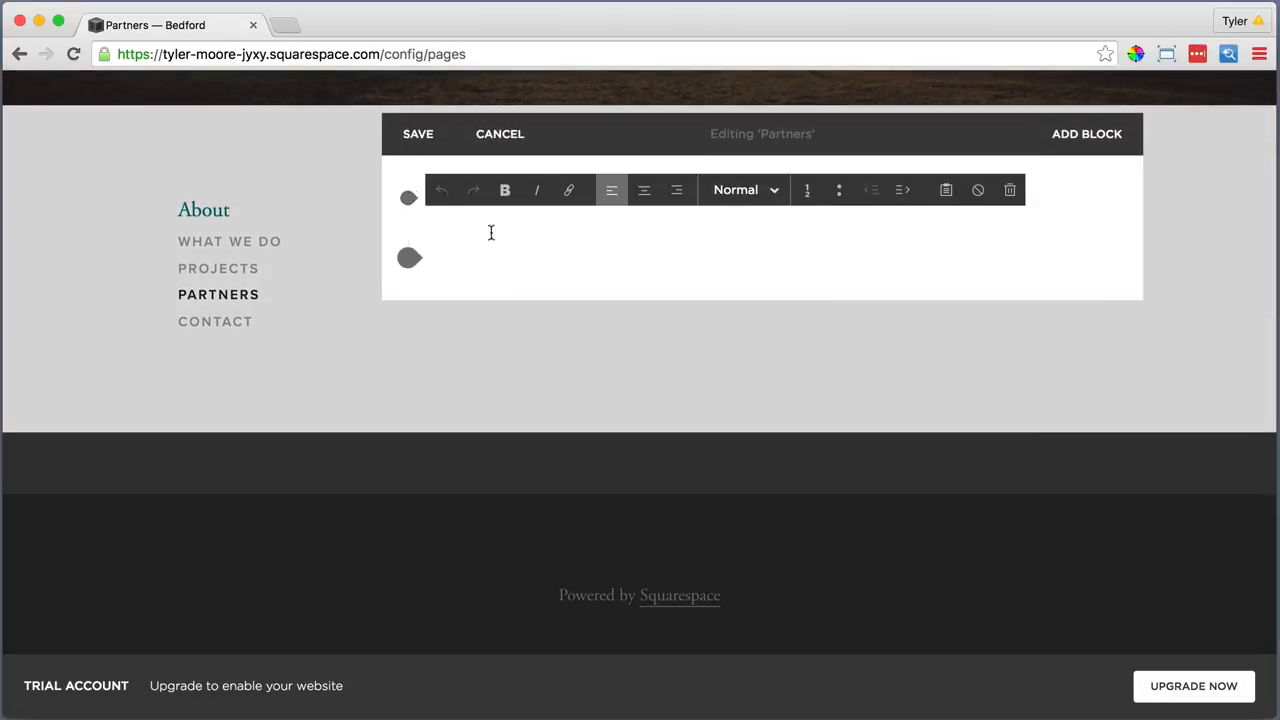
left_click(946, 190)
right_click(664, 342)
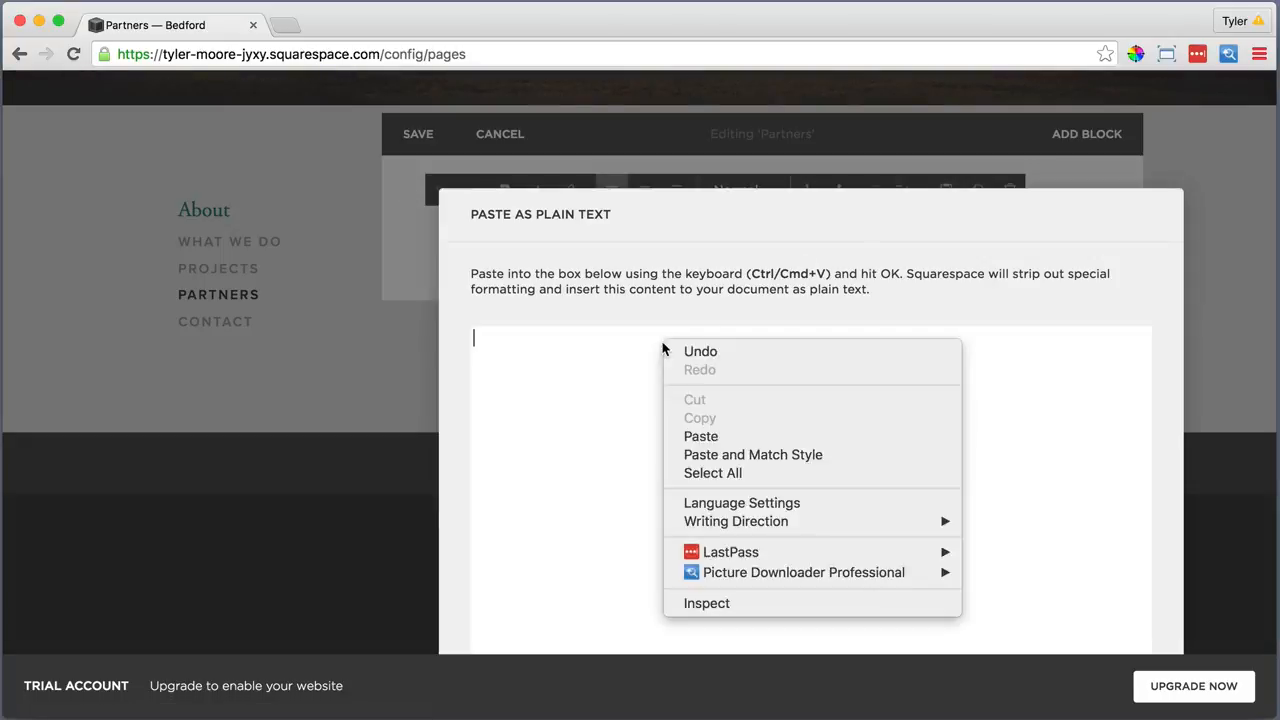
left_click(712, 437)
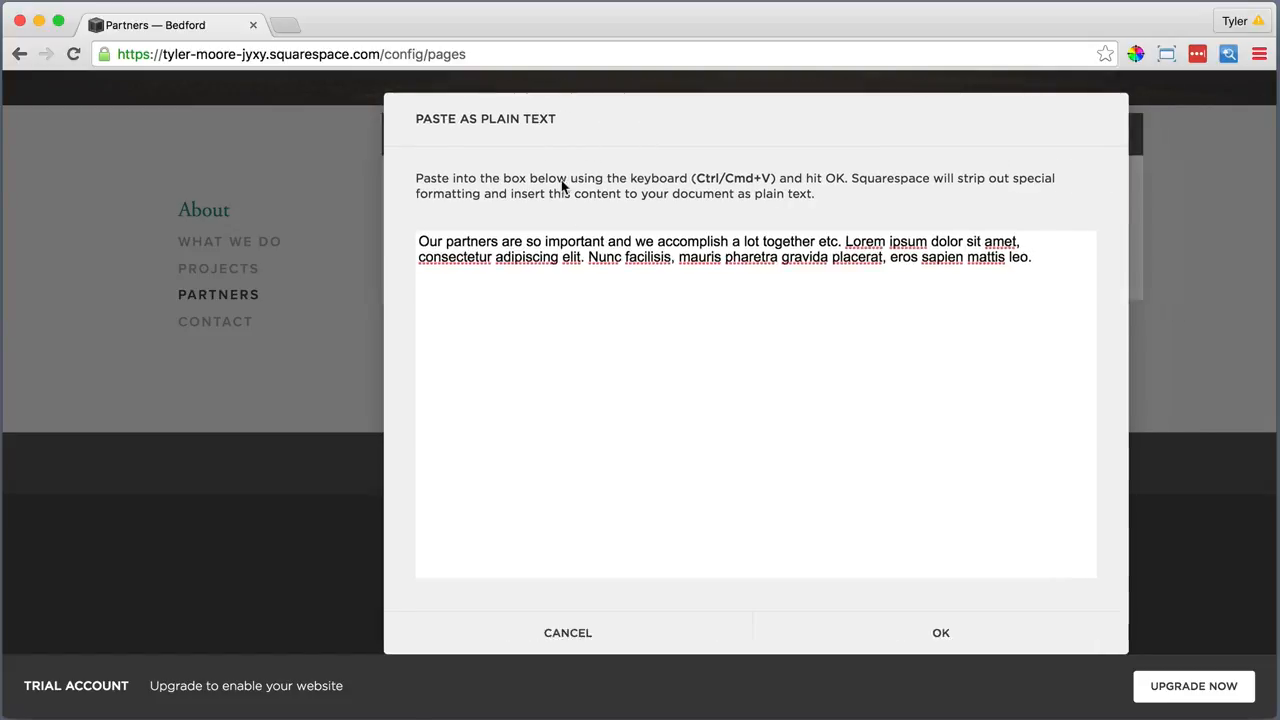
left_click(869, 633)
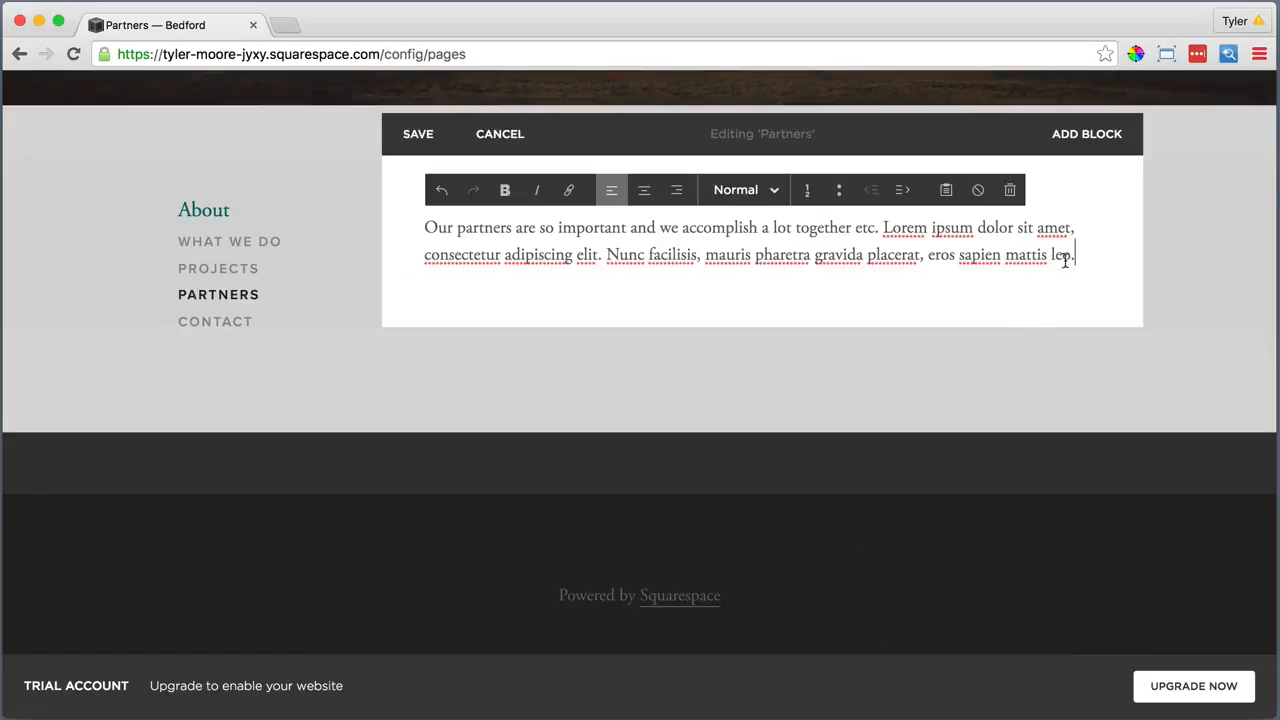
left_click_drag(1065, 258, 410, 198)
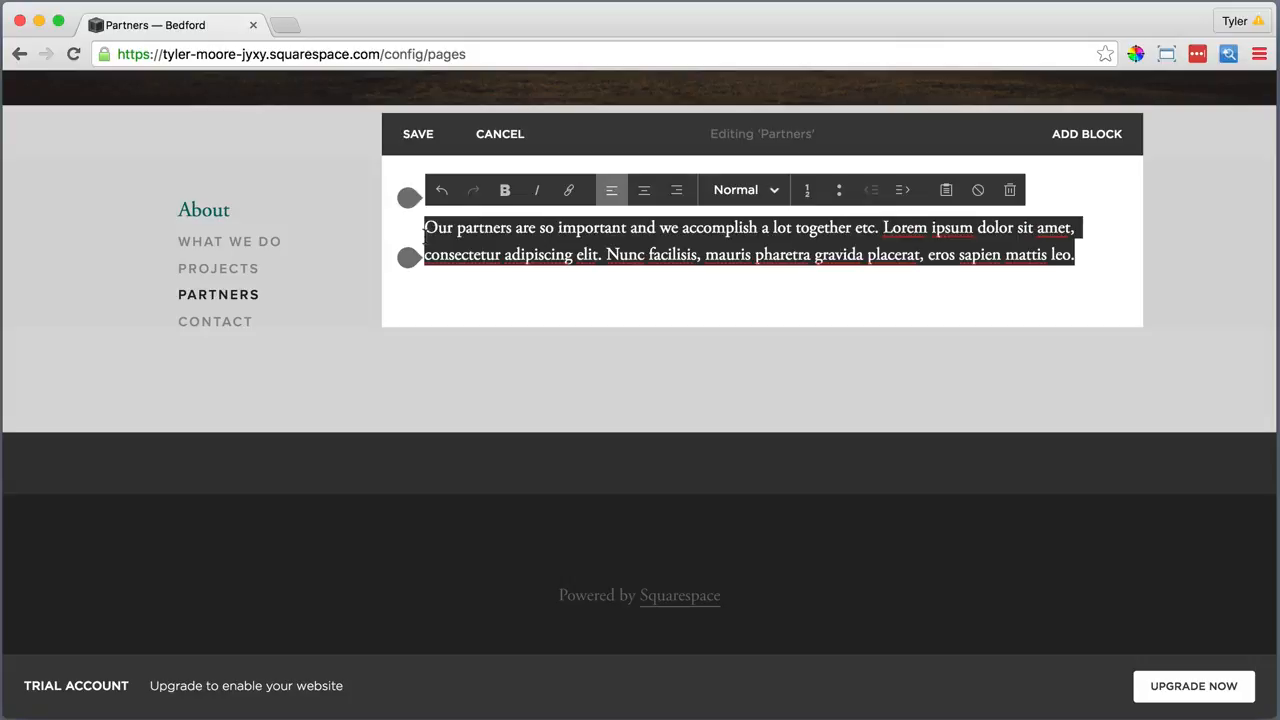
left_click(712, 190)
left_click(730, 254)
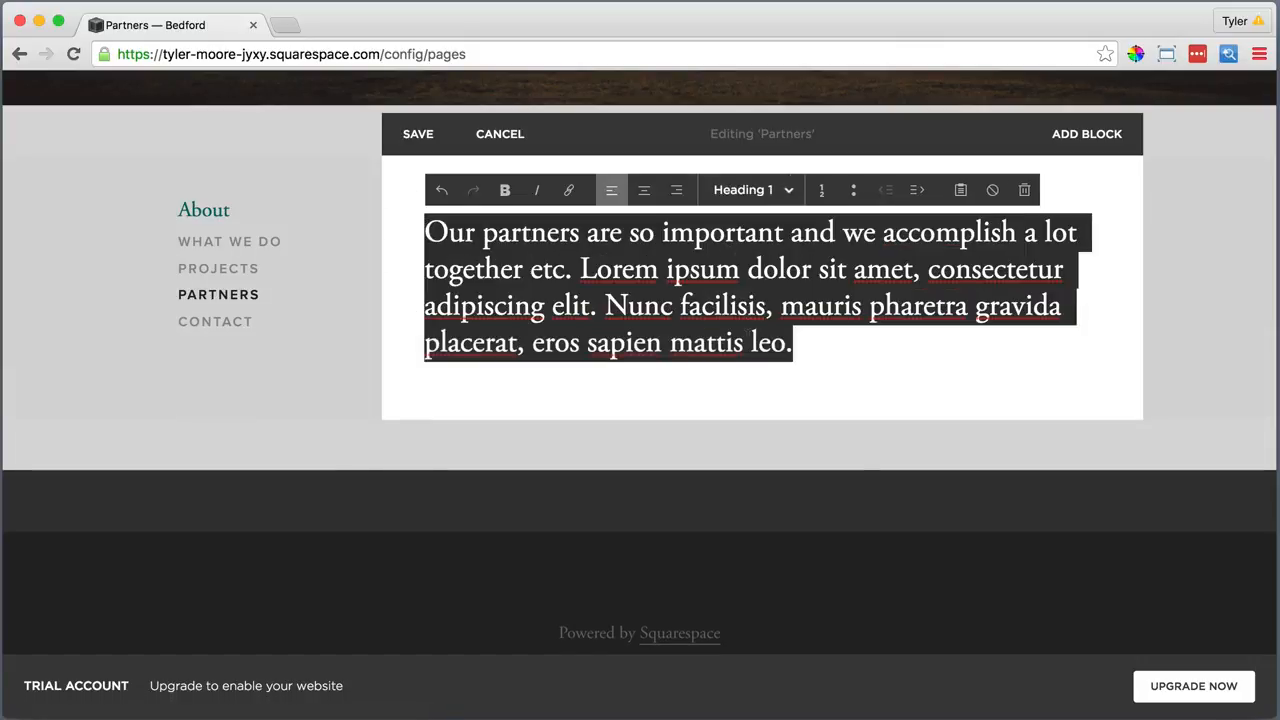
left_click(738, 388)
Add a divider line below the intro paragraph
left_click(405, 380)
scroll(466, 417, "down", 5)
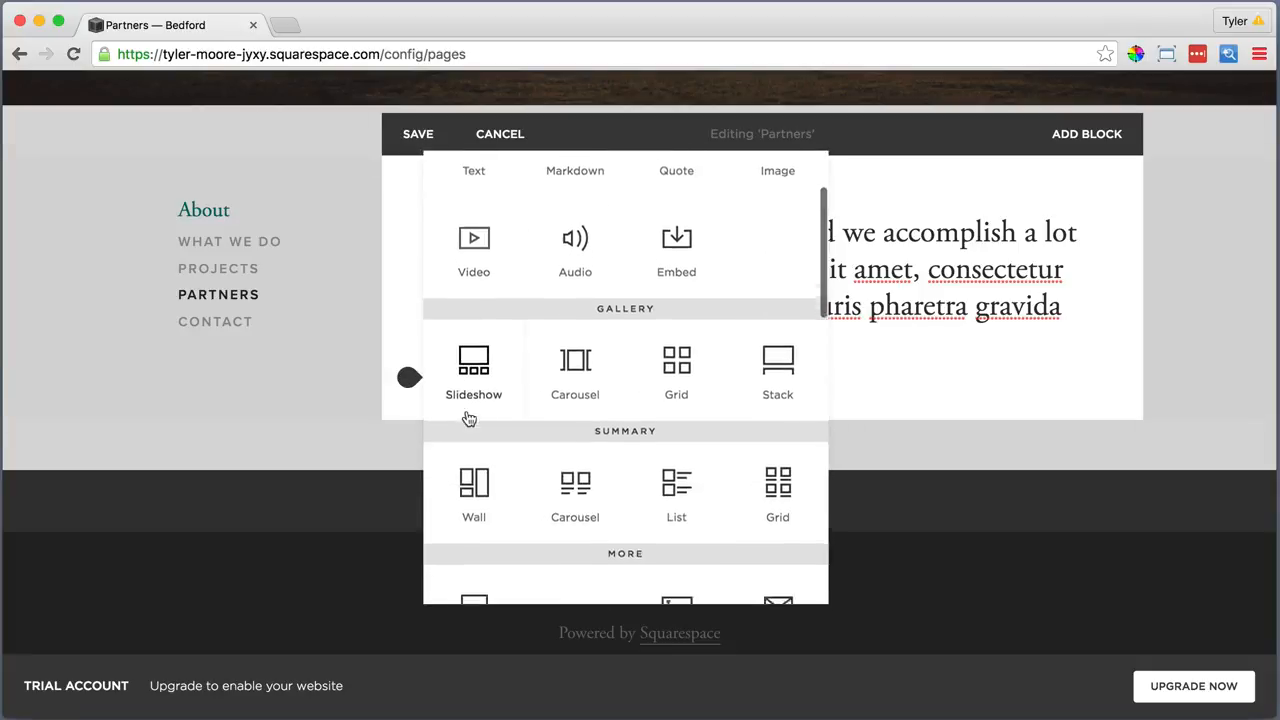
left_click(577, 481)
Add a 'Partners' text block below the line, styled as Heading 2
left_click(408, 423)
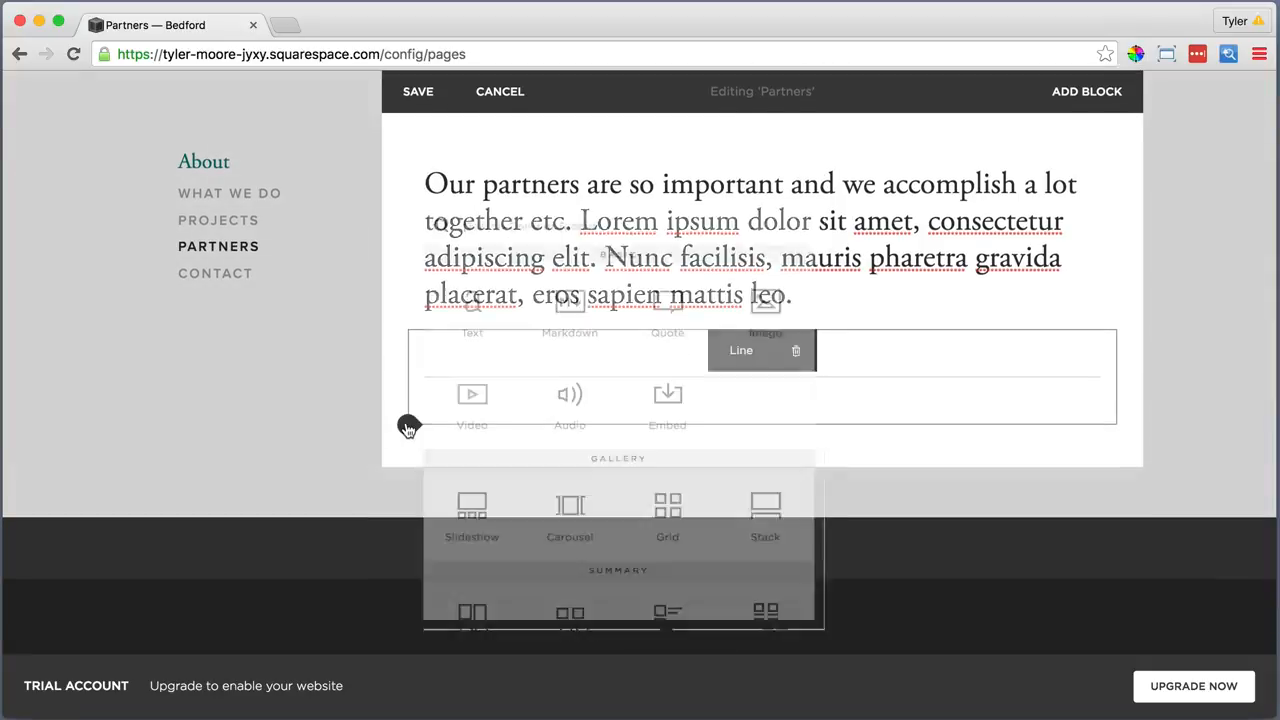
left_click(474, 290)
left_click(471, 458)
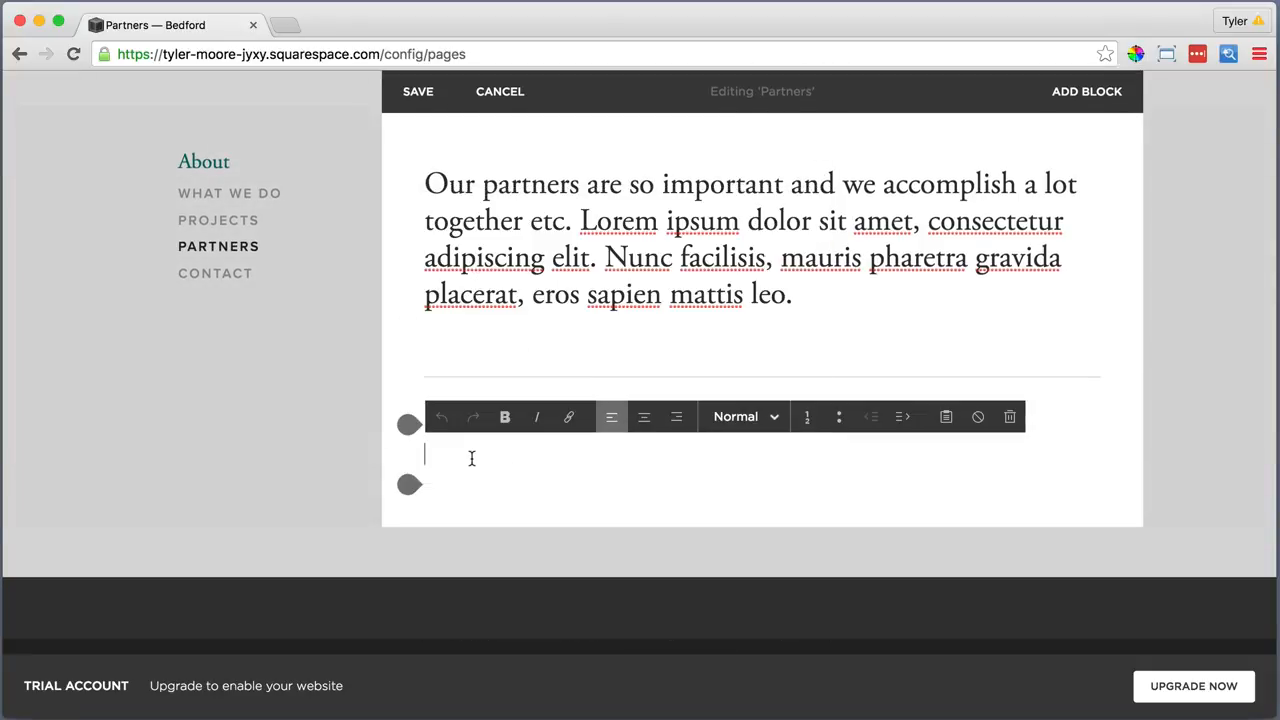
type("Partners")
double_click(488, 454)
left_click(745, 416)
left_click(725, 512)
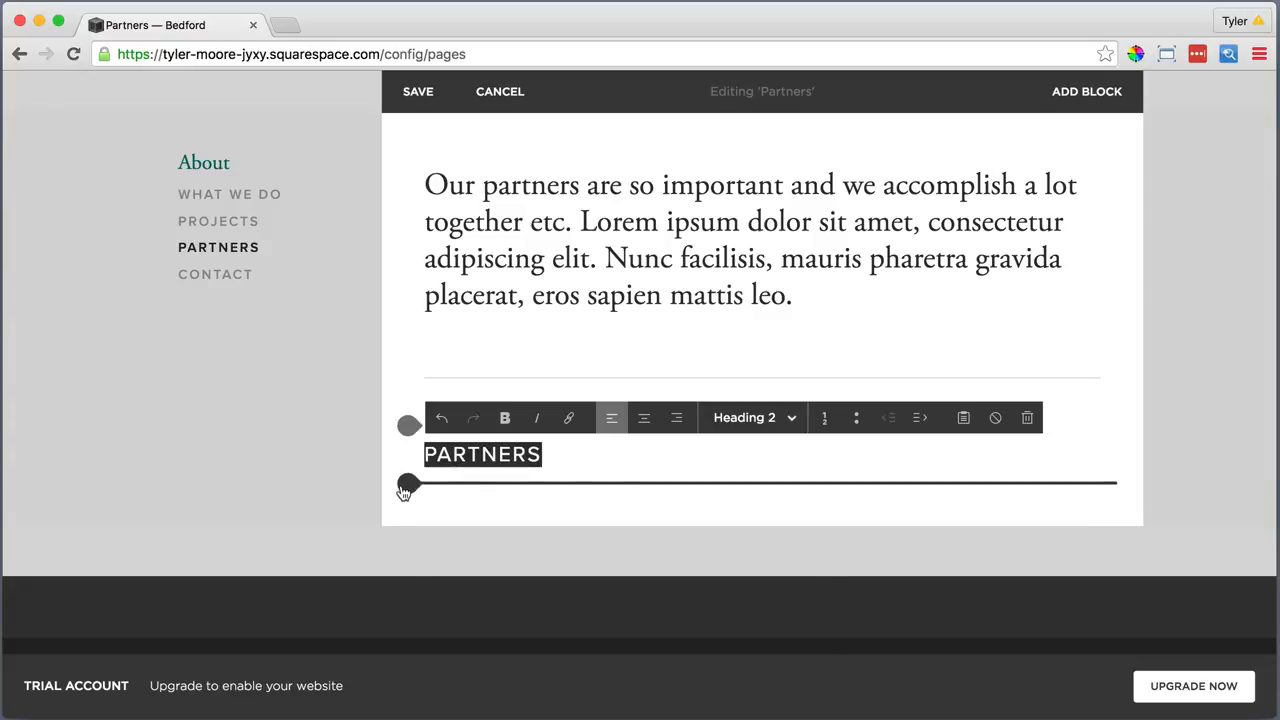
left_click(405, 486)
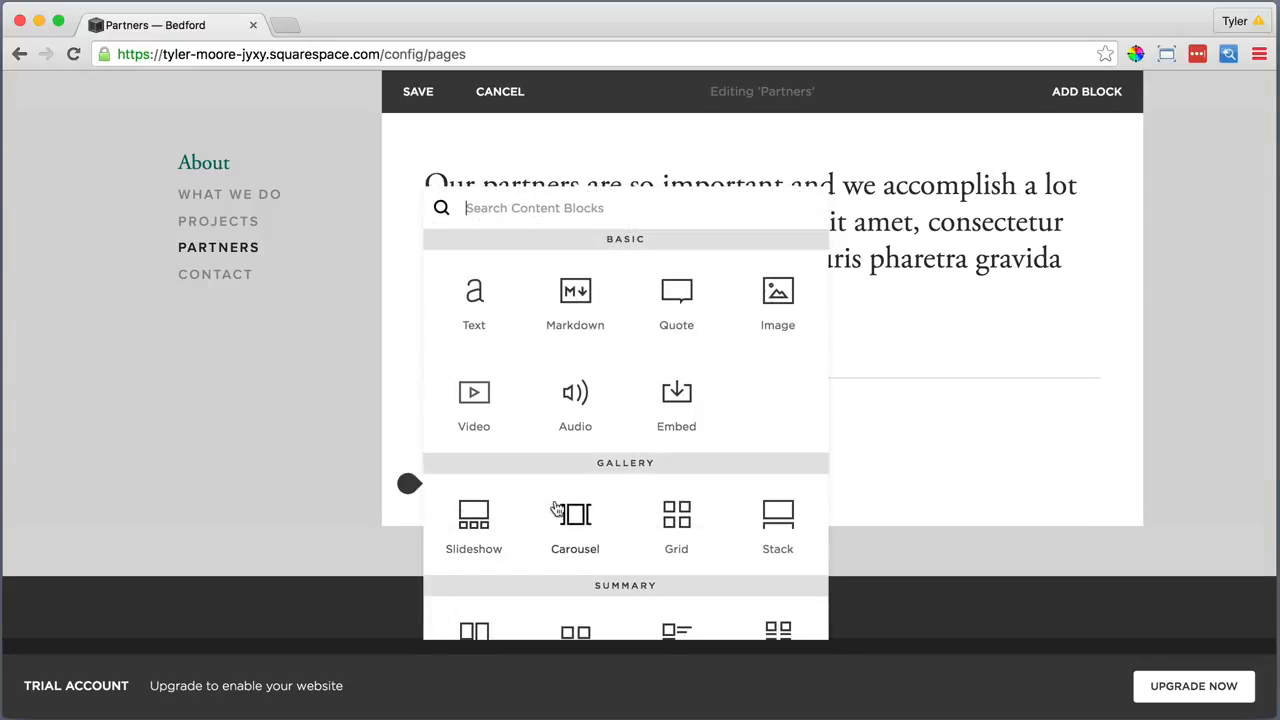
Add a grid gallery of logo files 1.jpg–4.jpg under the PARTNERS heading
left_click(679, 510)
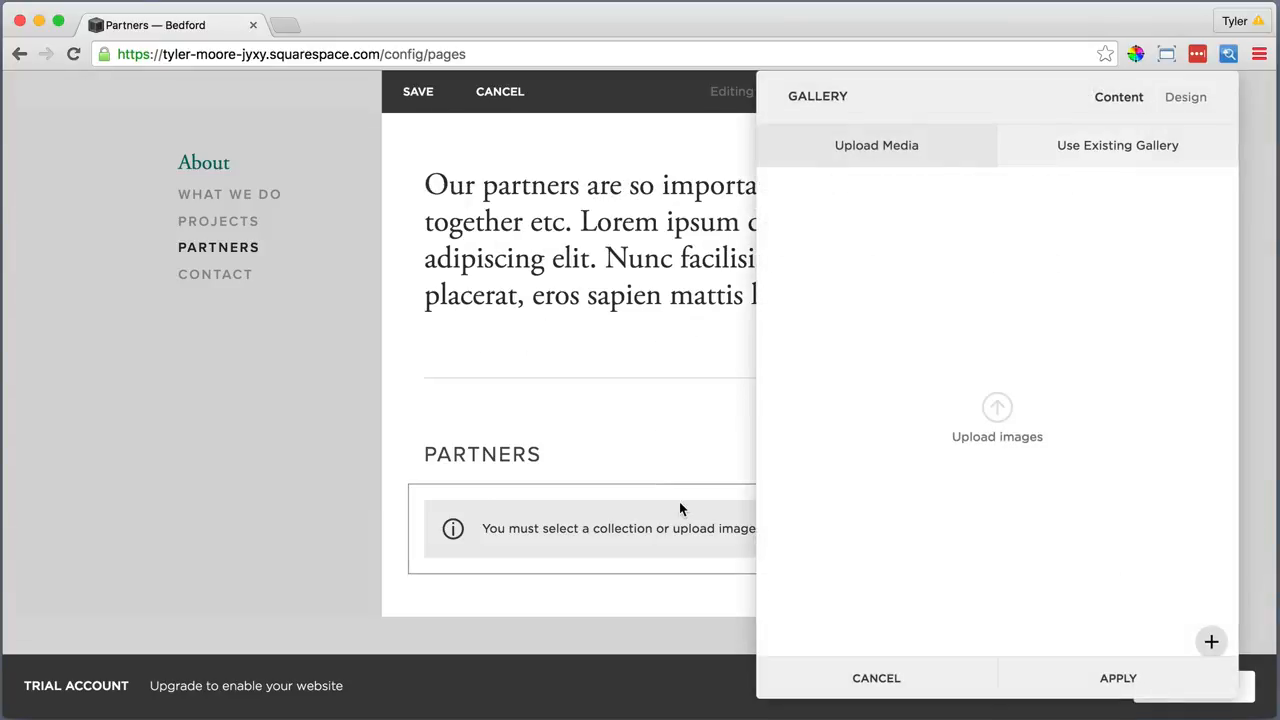
left_click(997, 408)
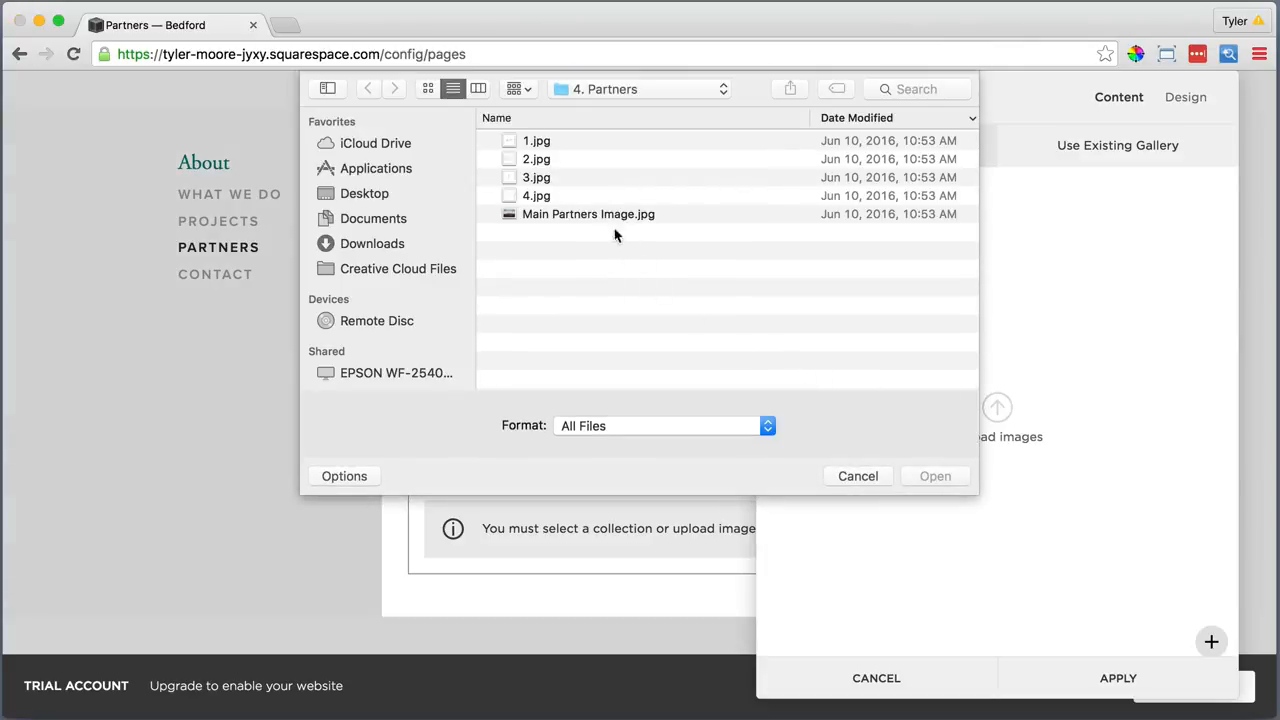
left_click(583, 143)
left_click_drag(581, 137, 589, 199)
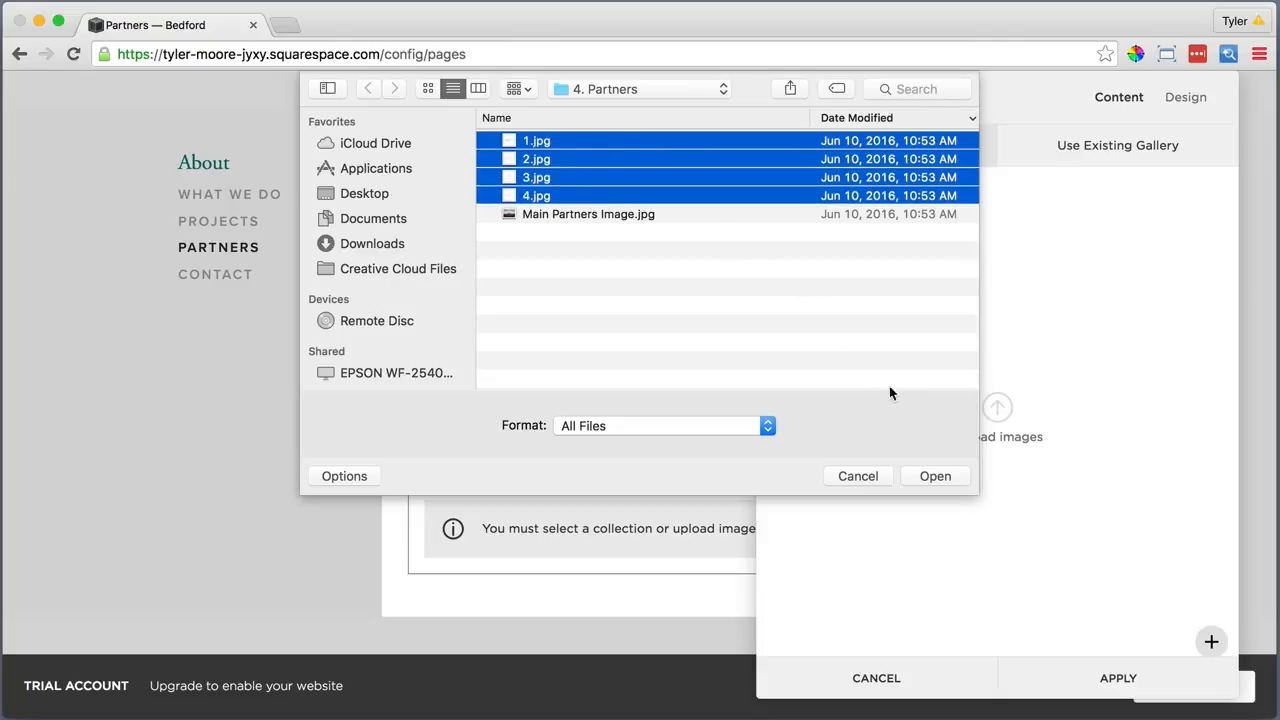
left_click(934, 475)
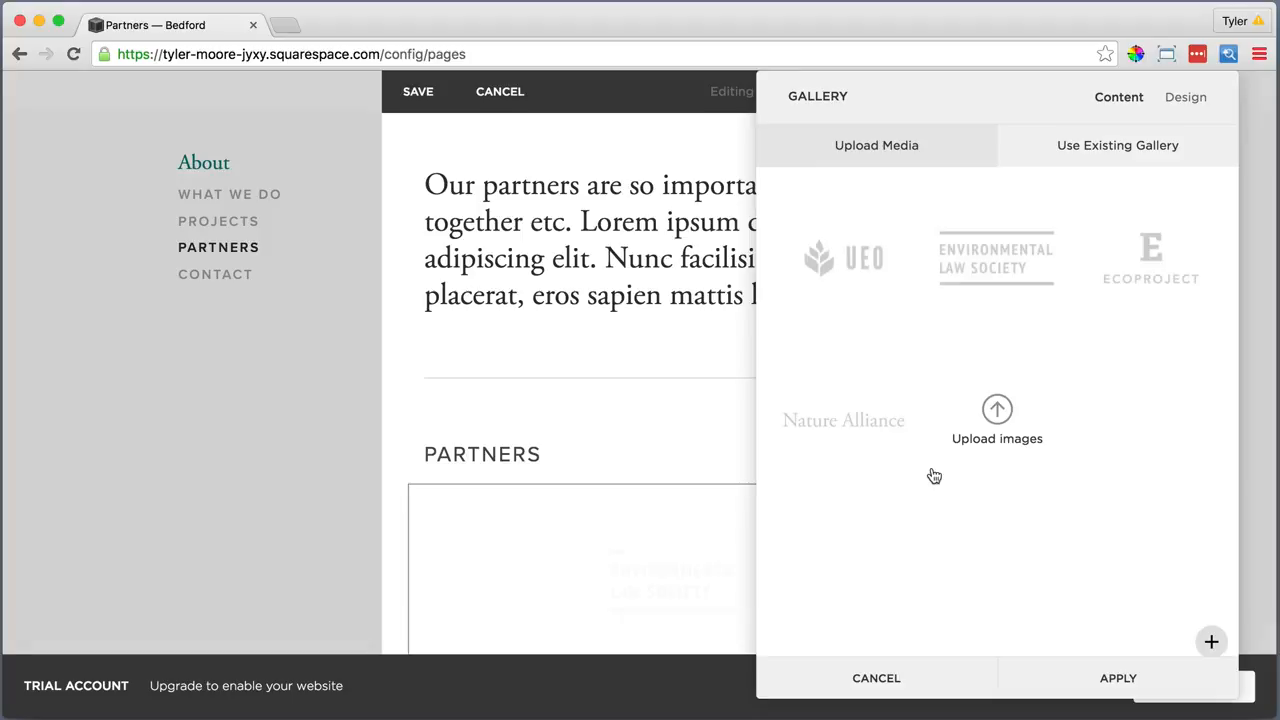
left_click(1186, 97)
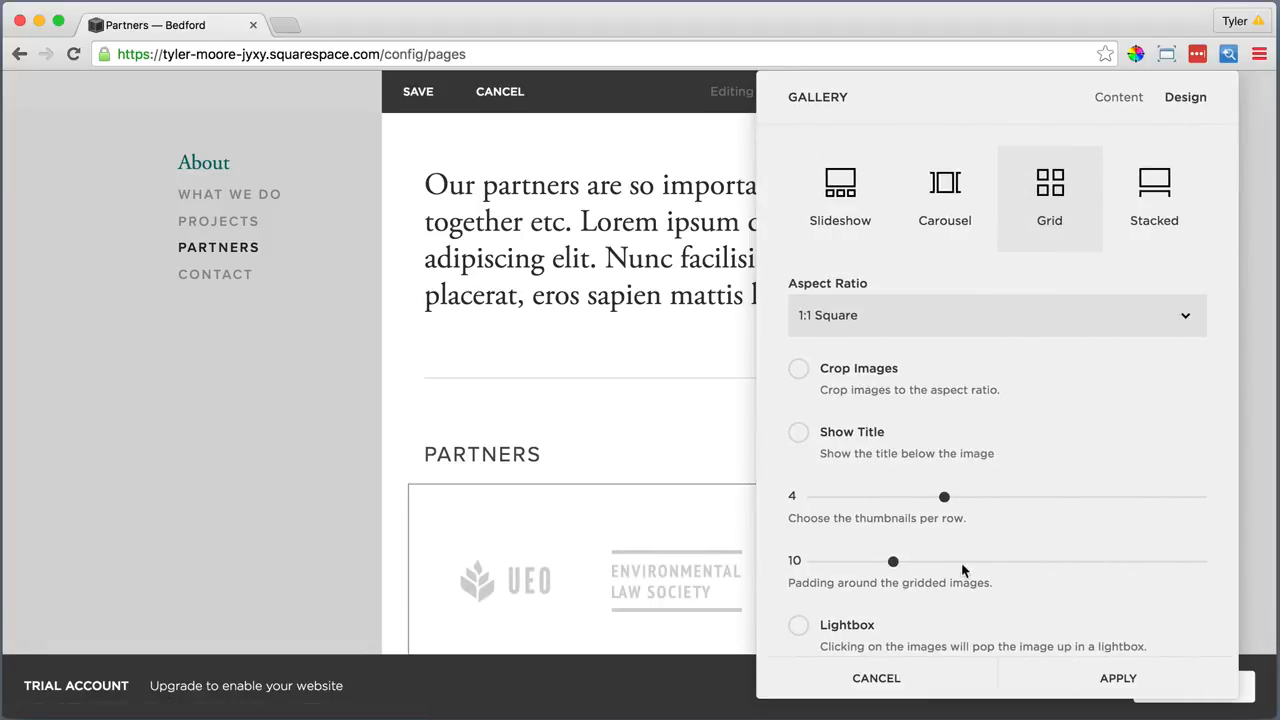
scroll(1027, 570, "down", 1)
left_click(1110, 679)
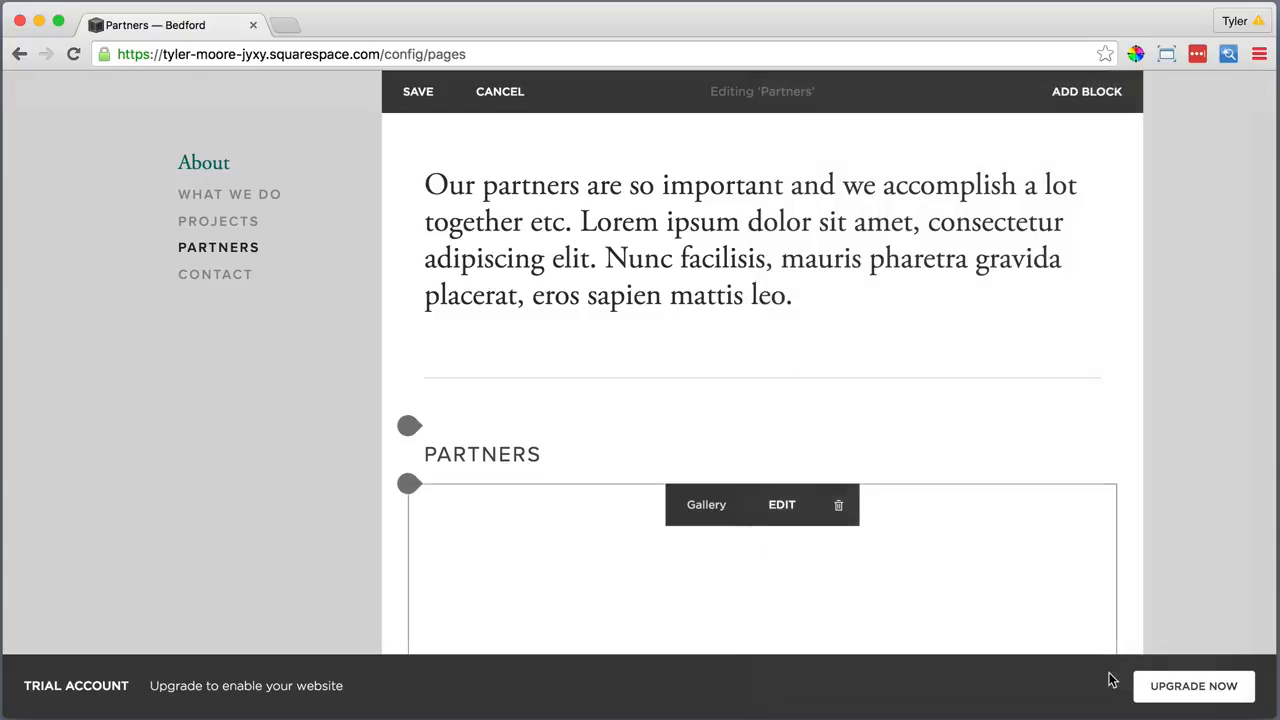
scroll(1030, 505, "down", 5)
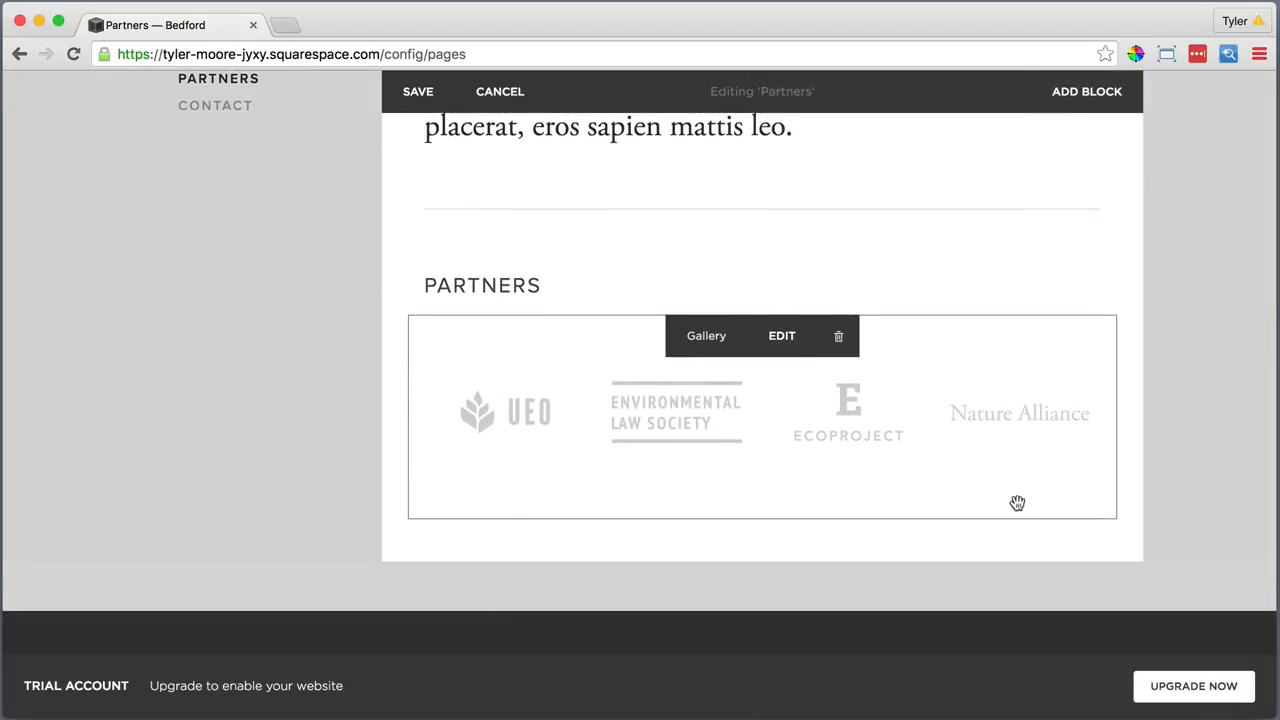
left_click(409, 519)
scroll(463, 525, "down", 3)
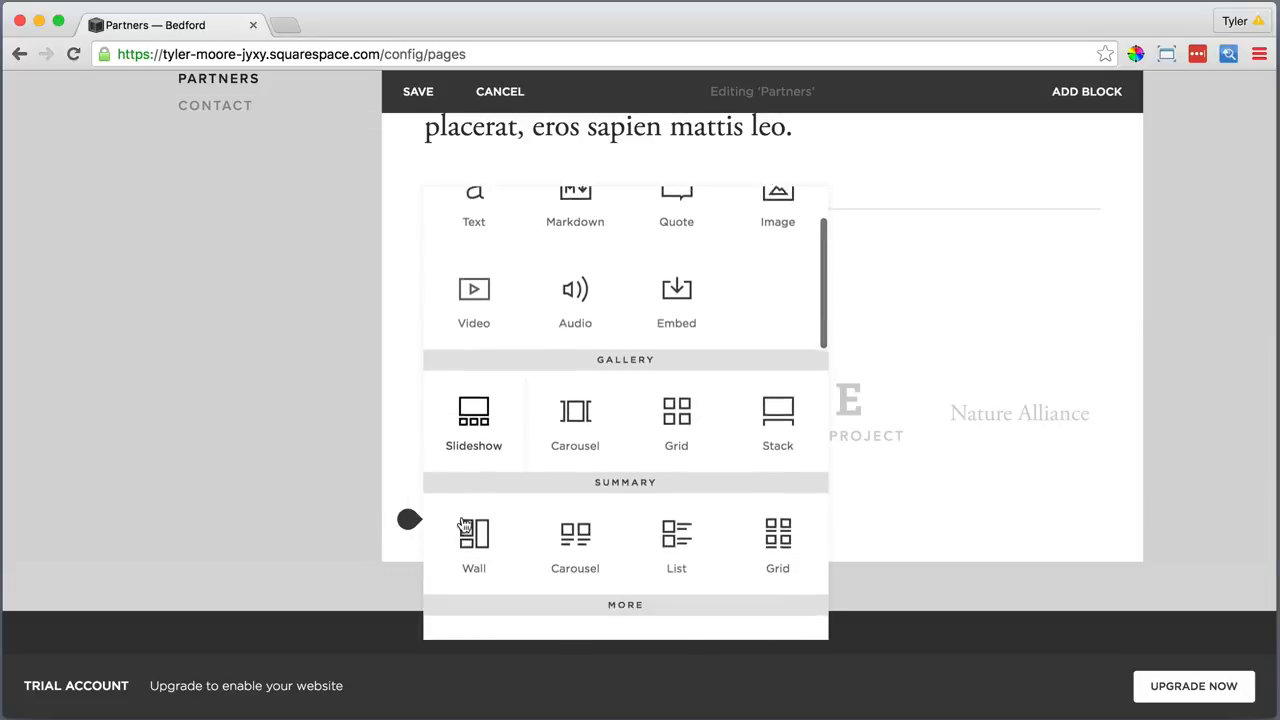
Add a divider line below the logo gallery
scroll(490, 532, "down", 2)
left_click(571, 562)
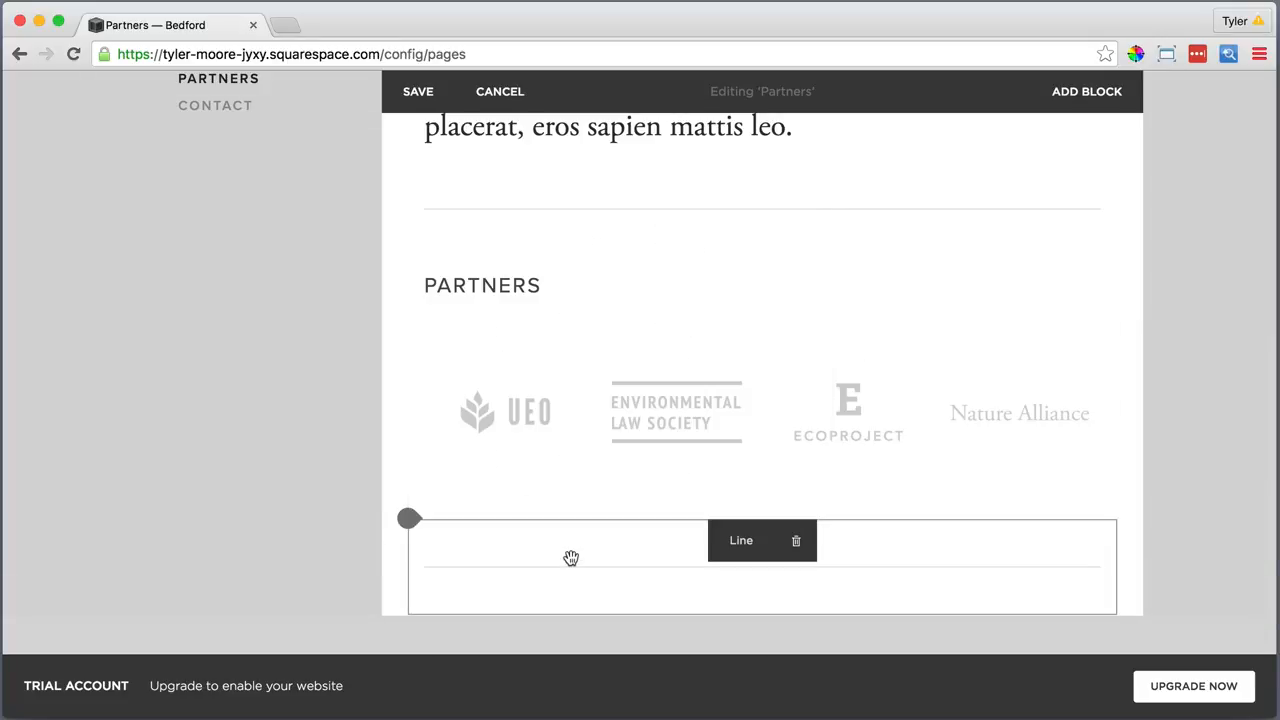
scroll(540, 565, "down", 2)
Add a 'Become a partner' text block below the line, styled as Heading 2
left_click(409, 522)
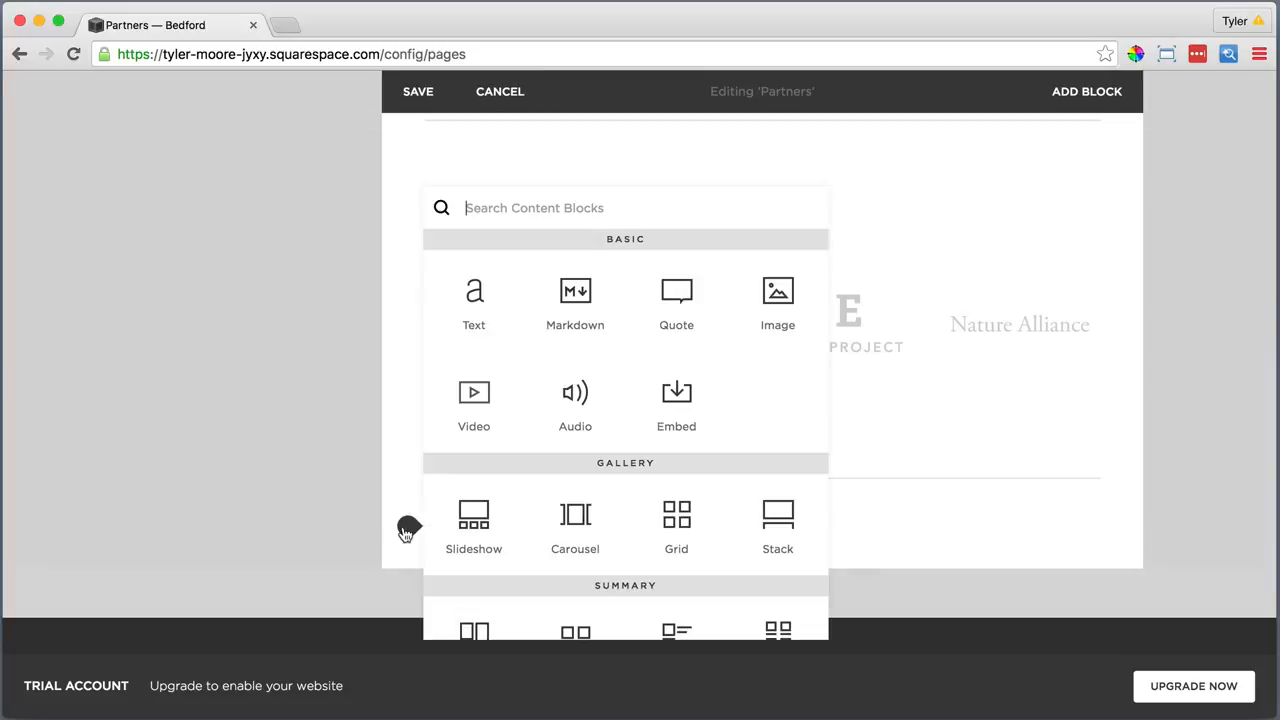
left_click(470, 318)
left_click(477, 558)
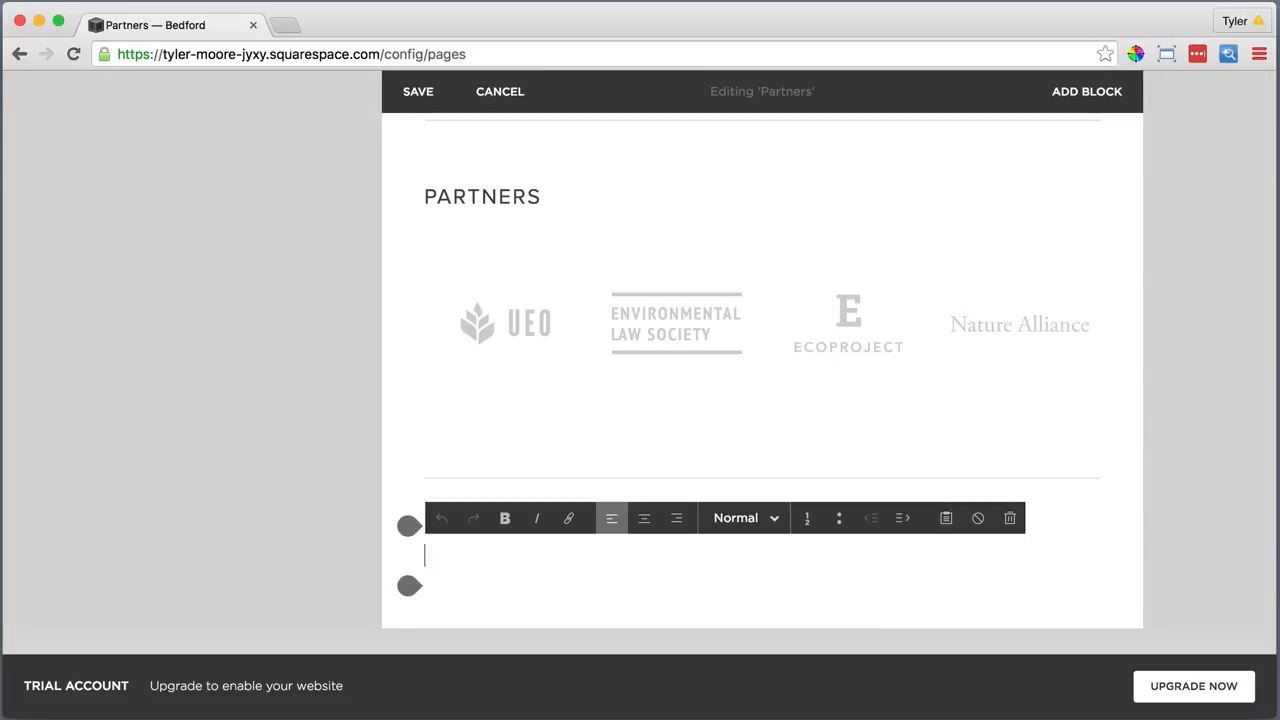
type("Become a partner")
key("alt+shift+Left")
key("alt+shift+Left")
key("alt+shift+Left")
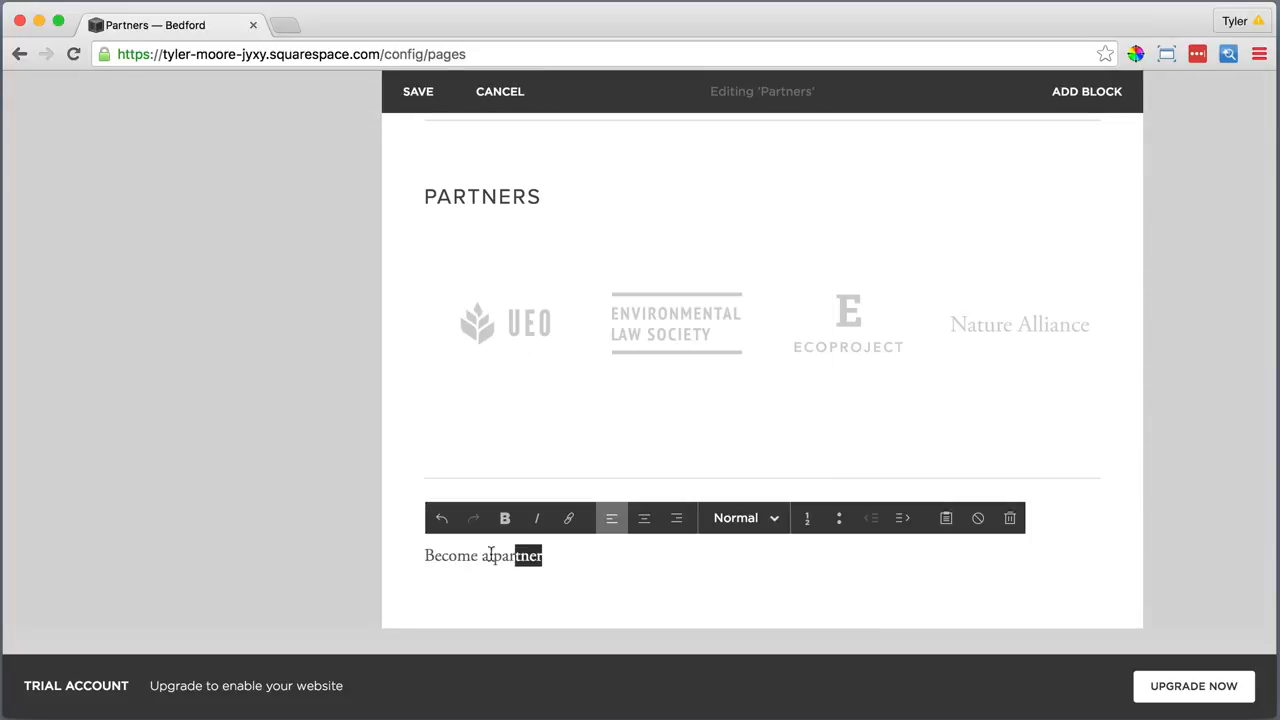
left_click(740, 518)
left_click(757, 443)
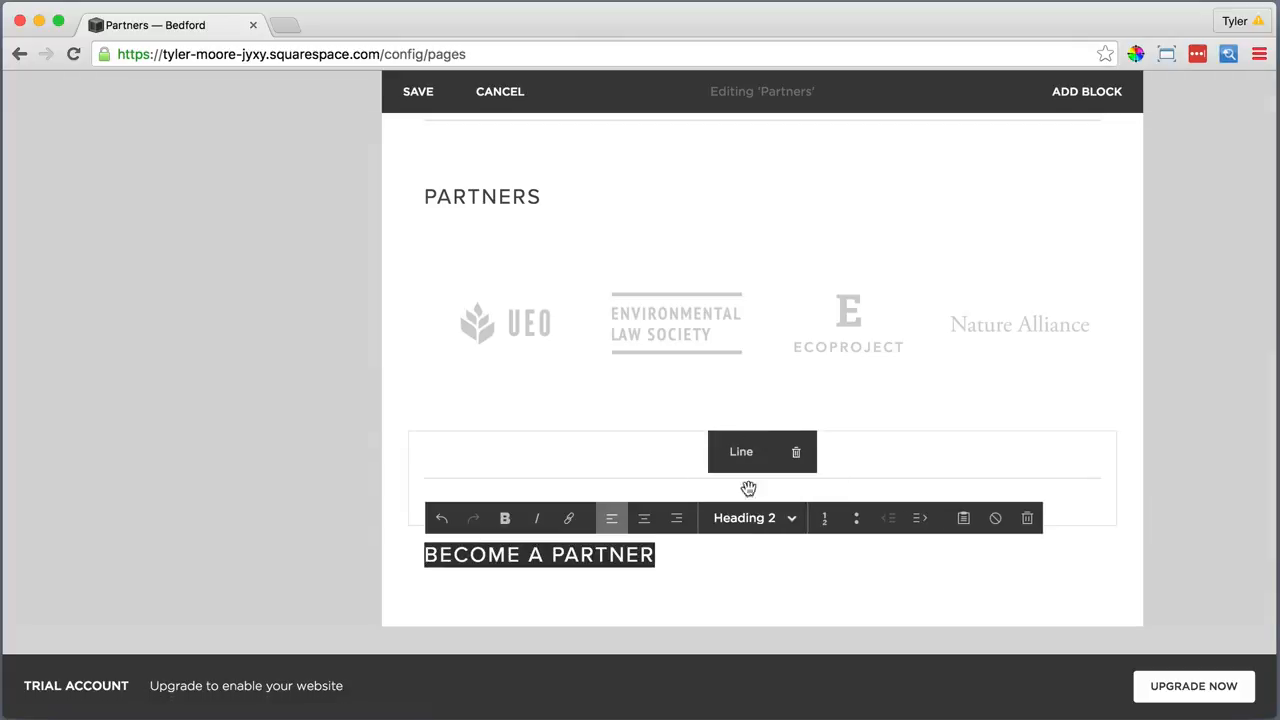
Add a text block under the heading with the partner invitation sentence pasted as plain text
left_click(407, 587)
left_click(474, 291)
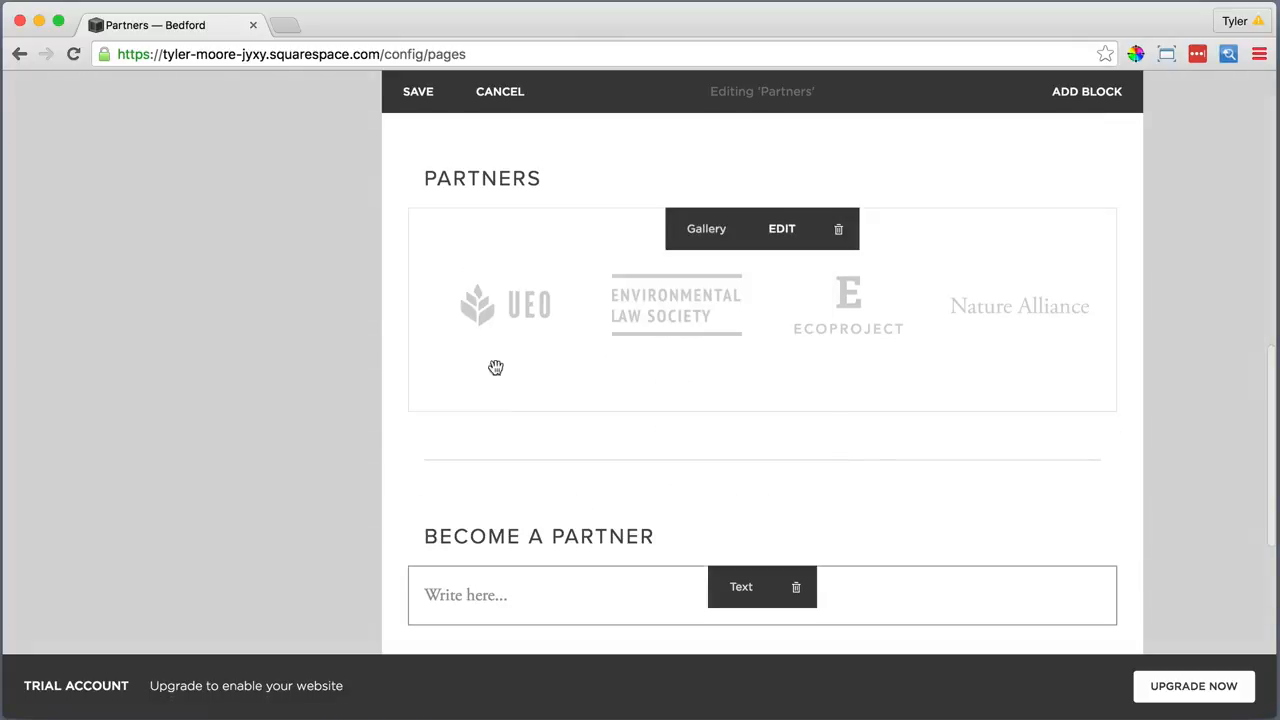
left_click(944, 557)
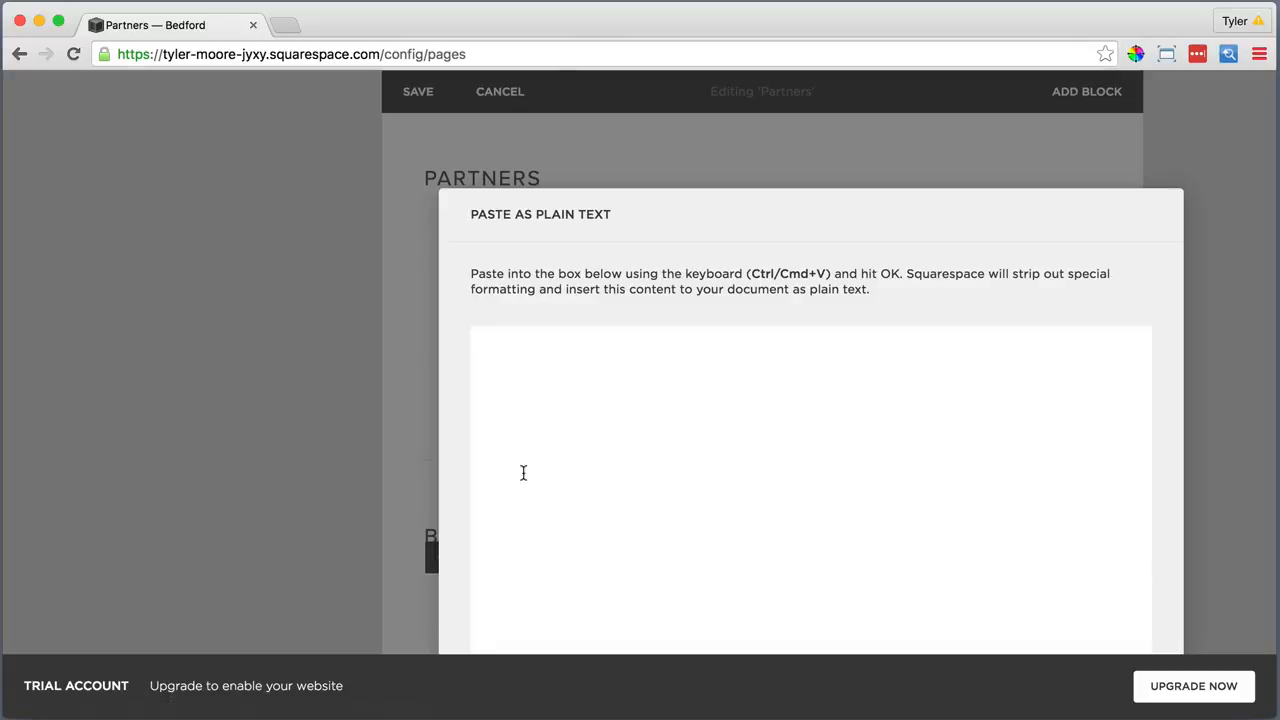
right_click(500, 356)
left_click(537, 452)
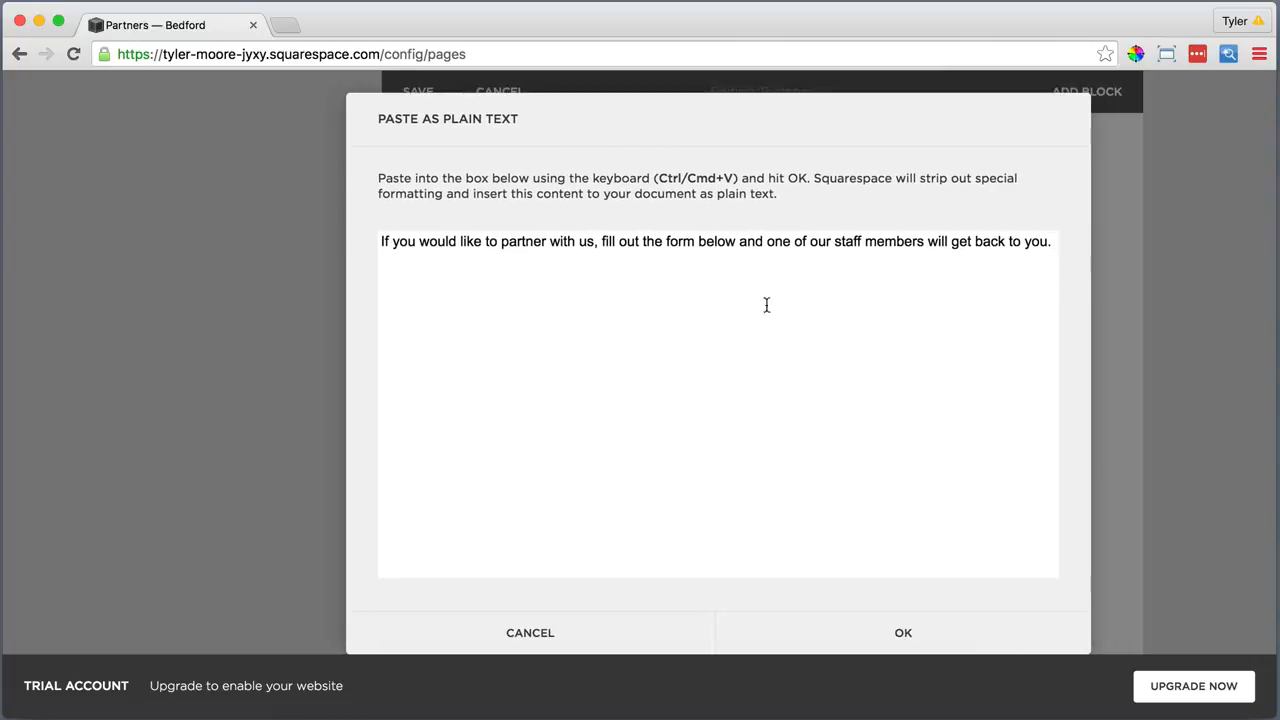
left_click(897, 633)
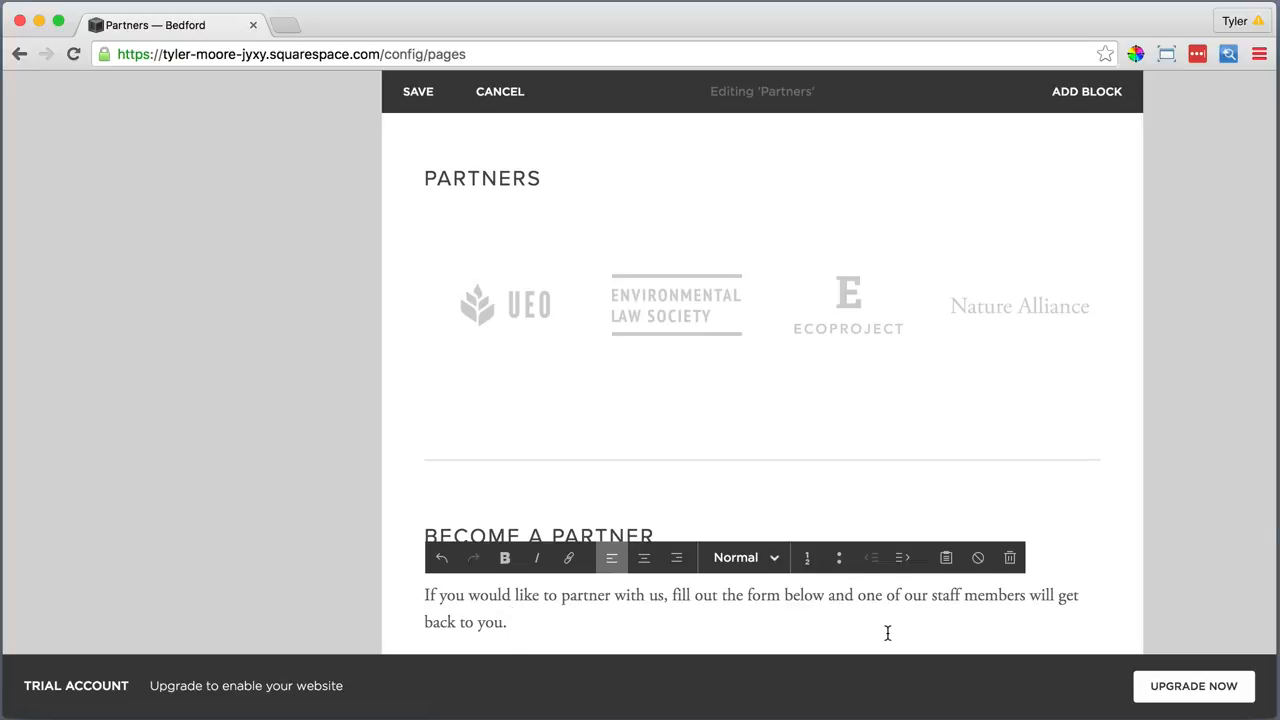
scroll(887, 633, "down", 5)
Add a form below the invitation sentence and rename its Subject field to Organization Name
left_click(408, 407)
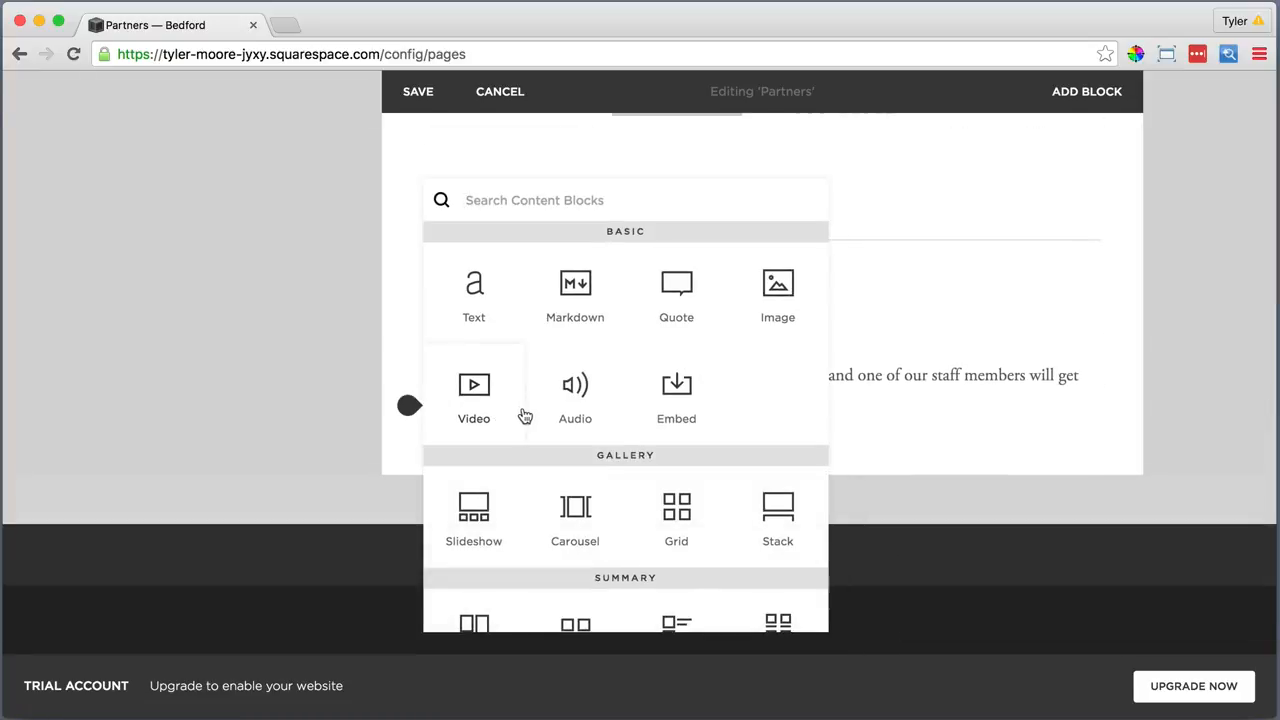
scroll(524, 415, "down", 5)
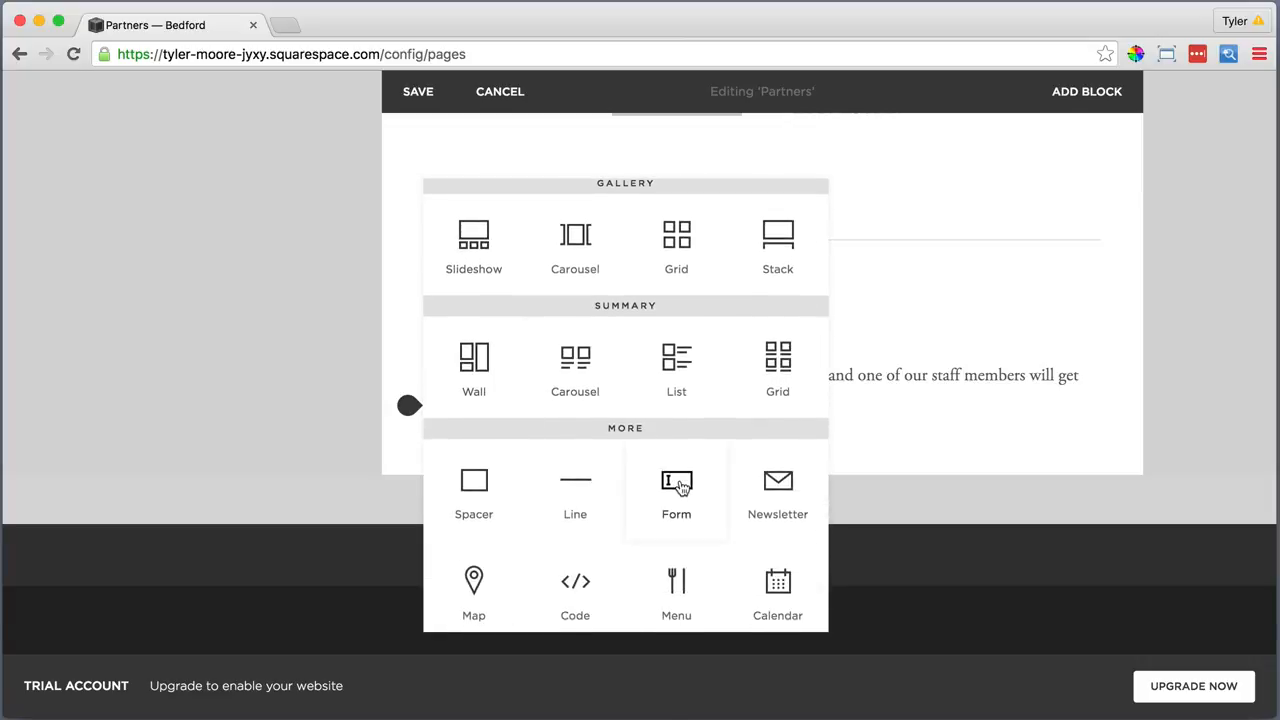
left_click(677, 485)
left_click(937, 427)
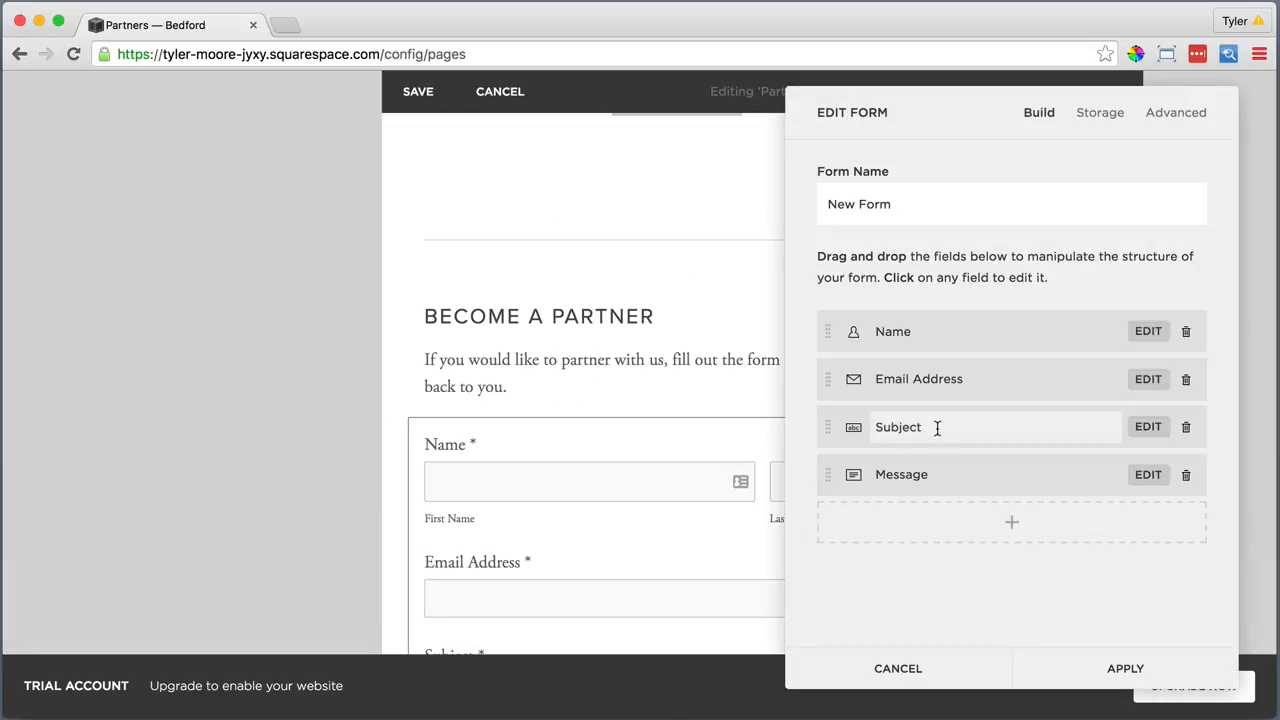
left_click_drag(937, 427, 884, 427)
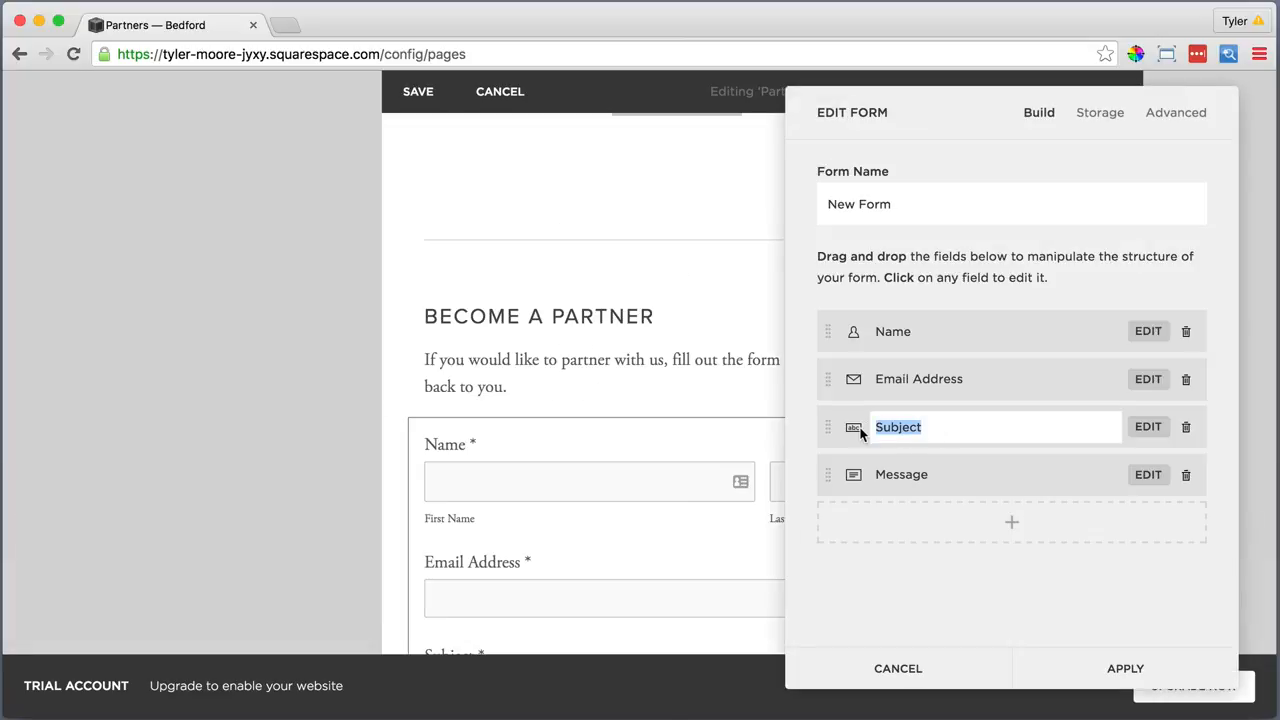
type("Organization Name")
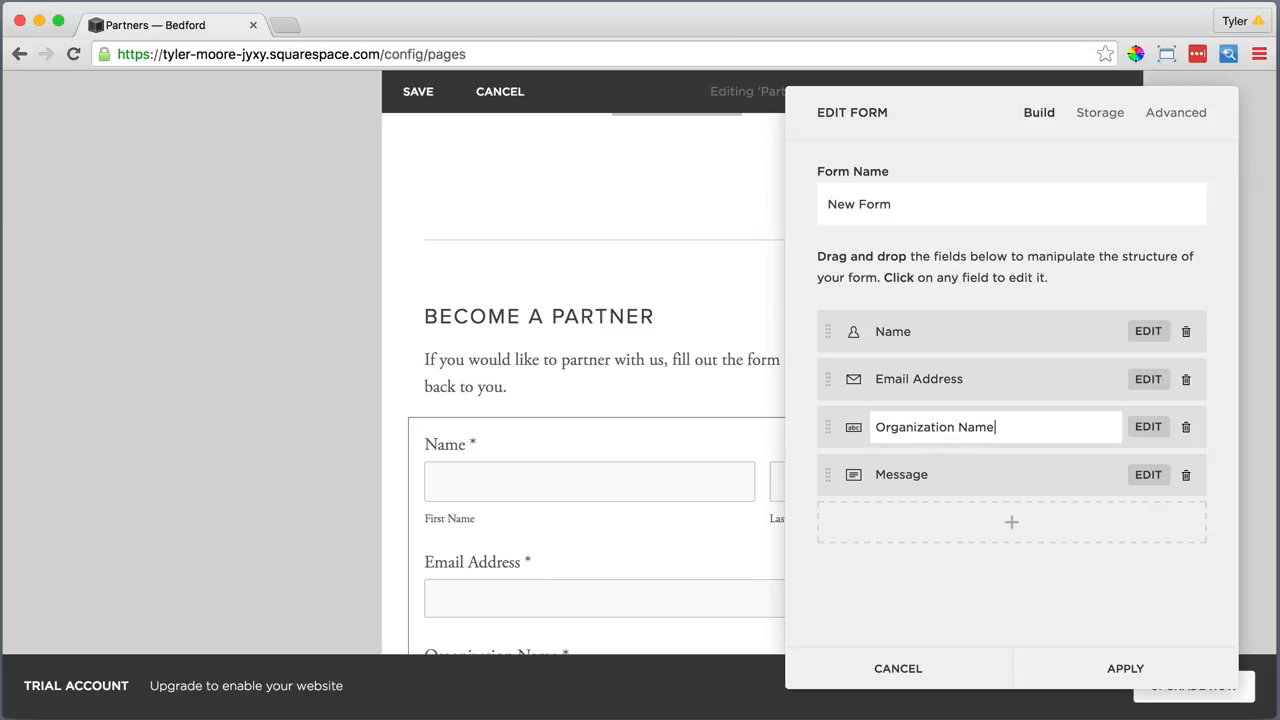
Rename the Message field to Comments, make it optional, and apply the form
left_click(935, 474)
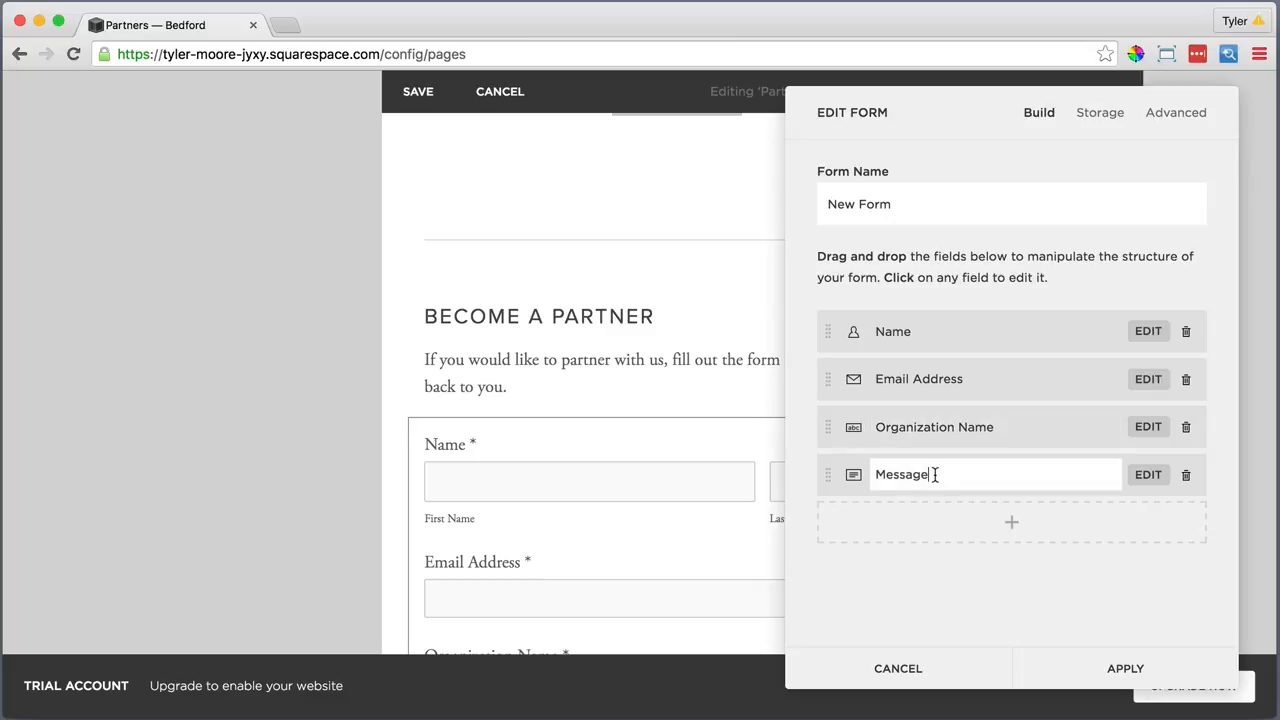
left_click_drag(896, 474, 875, 474)
type("Comments Optional")
left_click(1148, 477)
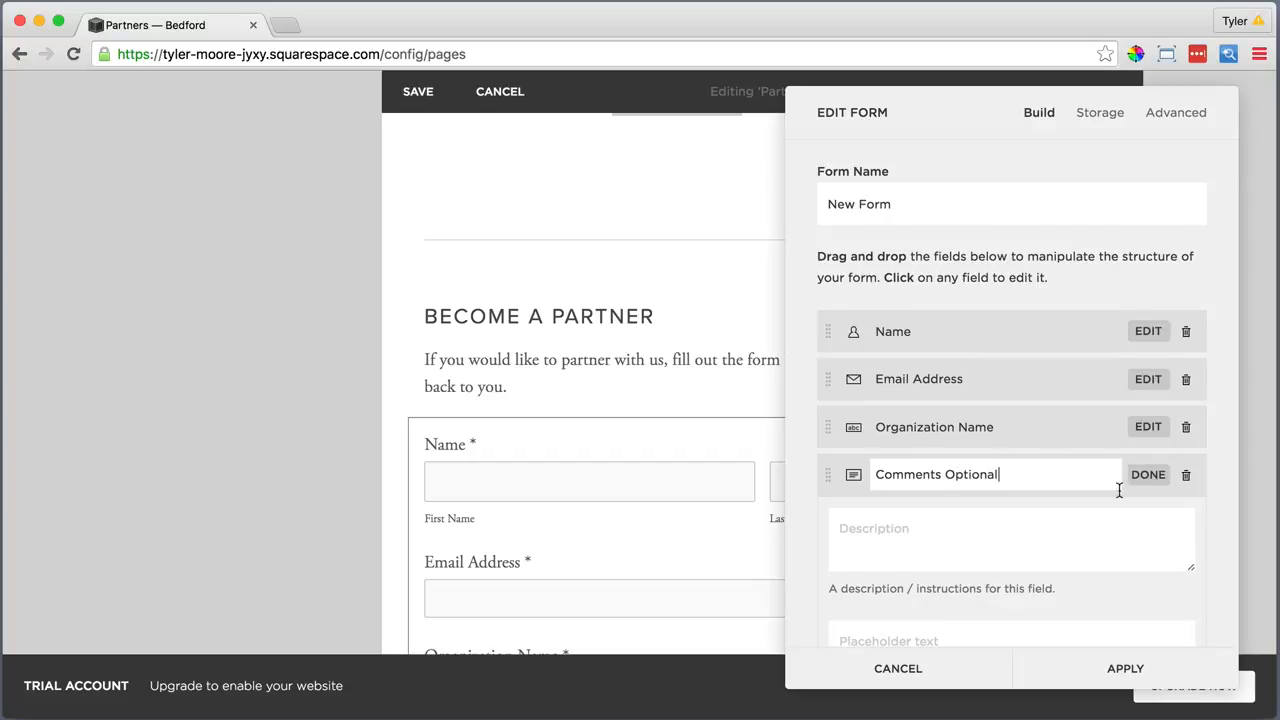
scroll(1085, 506, "down", 3)
left_click(838, 556)
left_click(1108, 660)
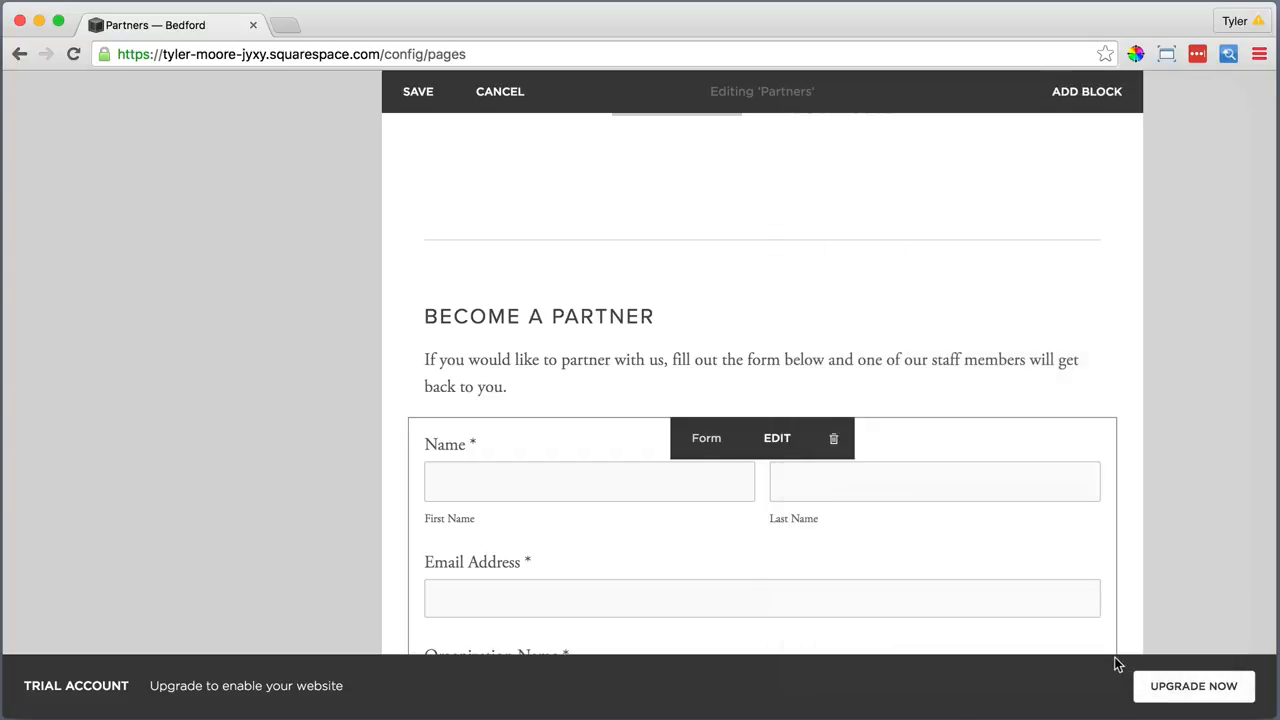
scroll(787, 573, "down", 5)
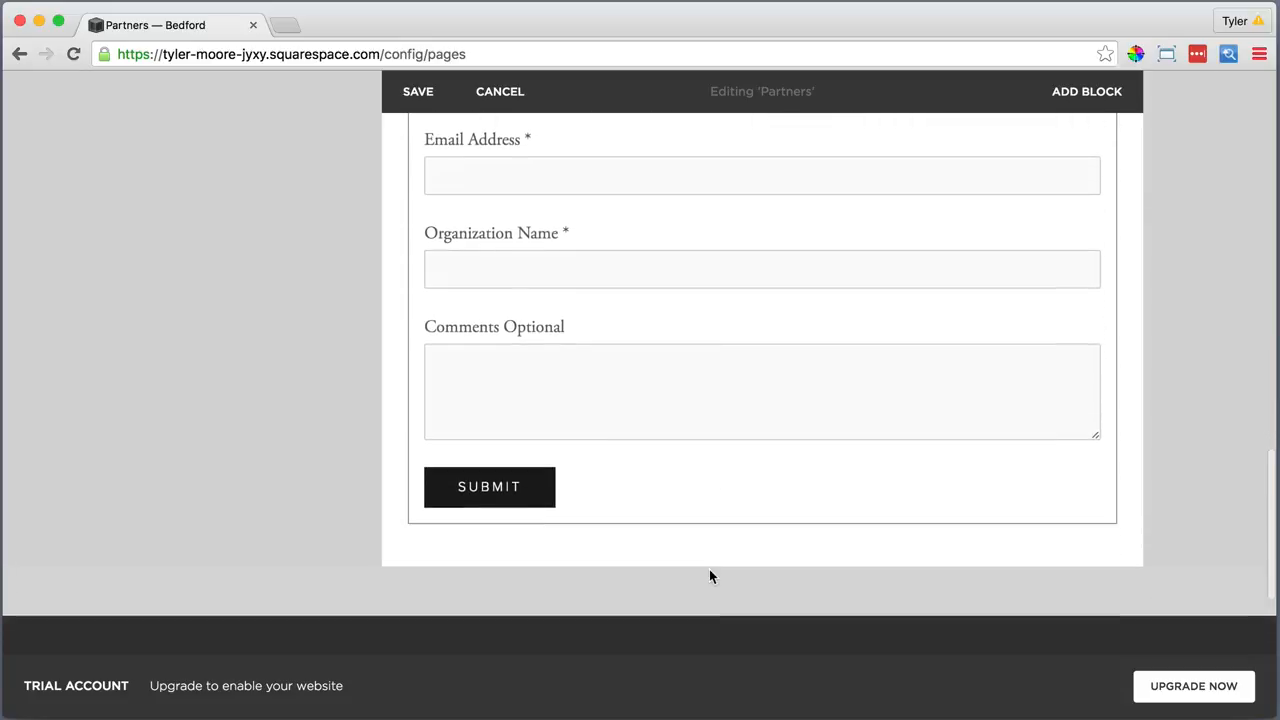
scroll(710, 576, "up", 5)
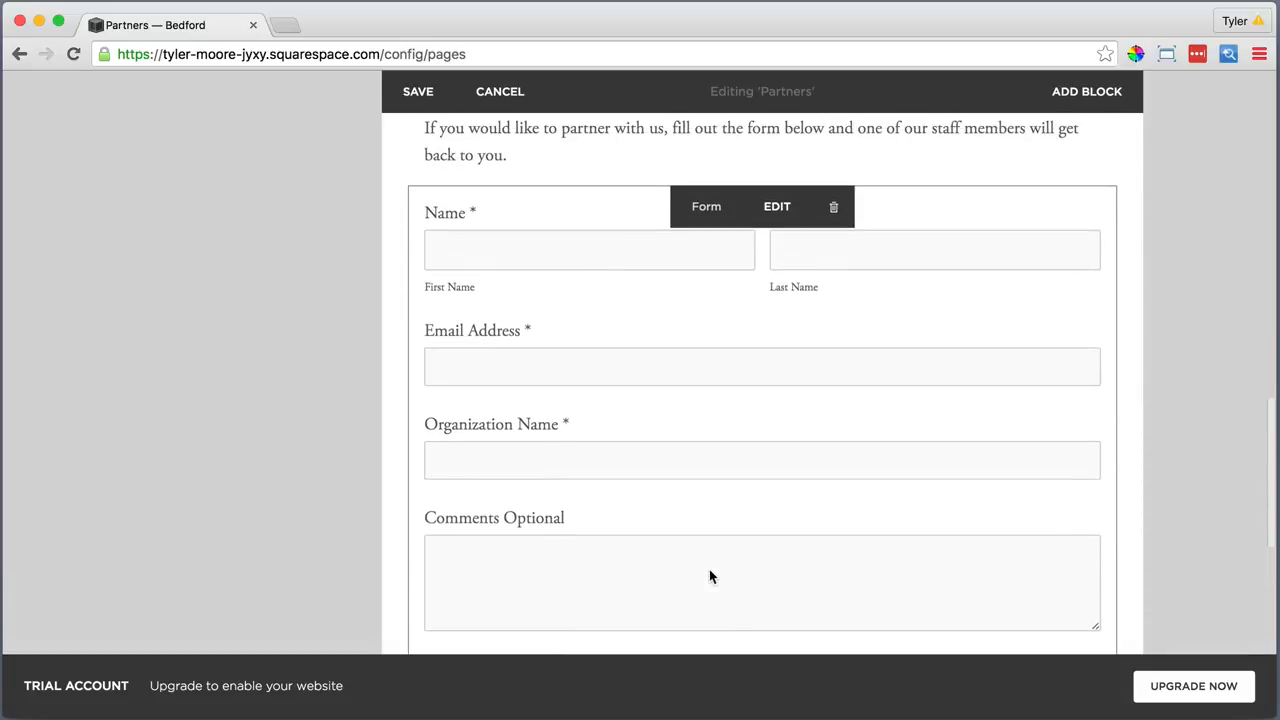
scroll(709, 576, "up", 1)
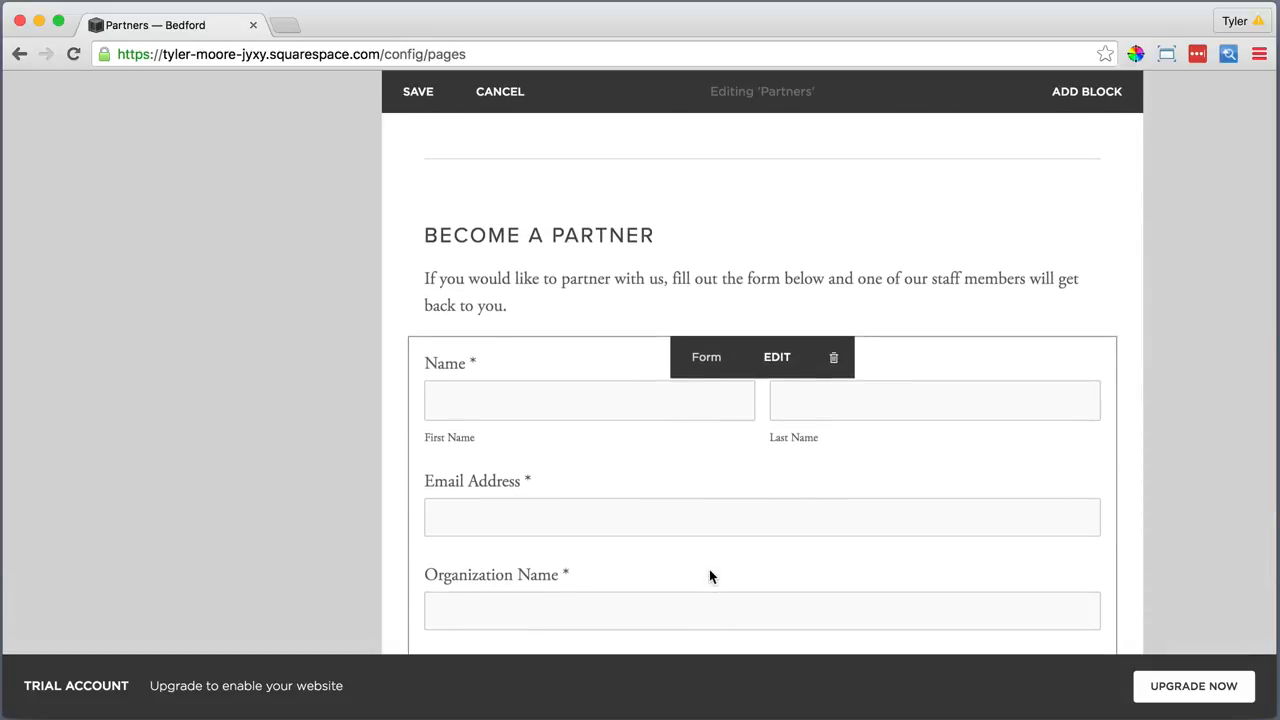
scroll(709, 576, "up", 6)
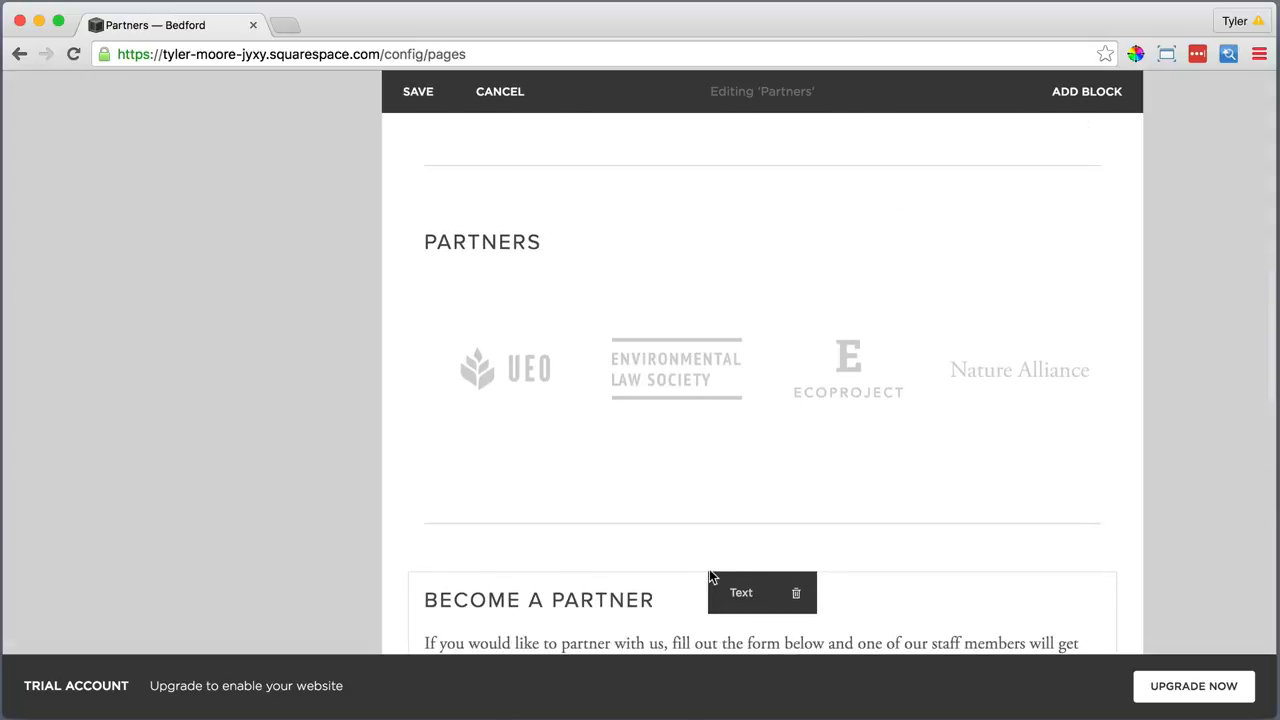
scroll(710, 576, "up", 6)
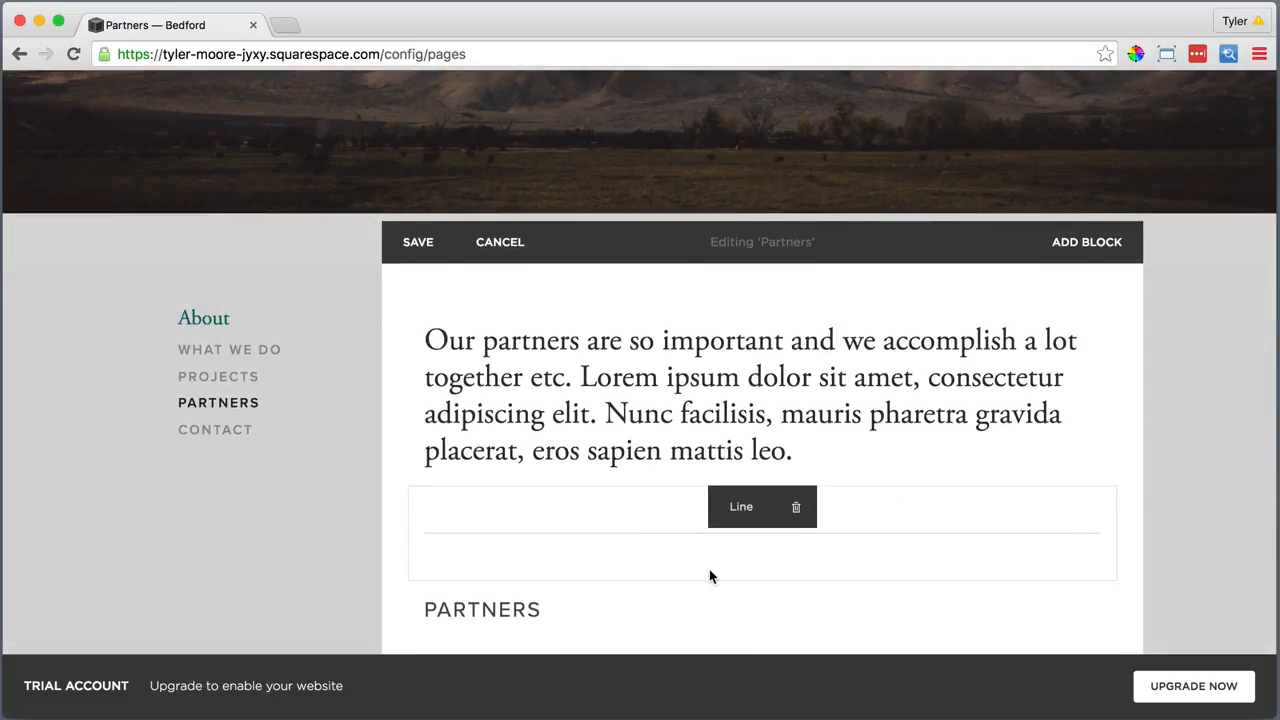
Save the Partners page edits and look over the Contact page settings
left_click(419, 246)
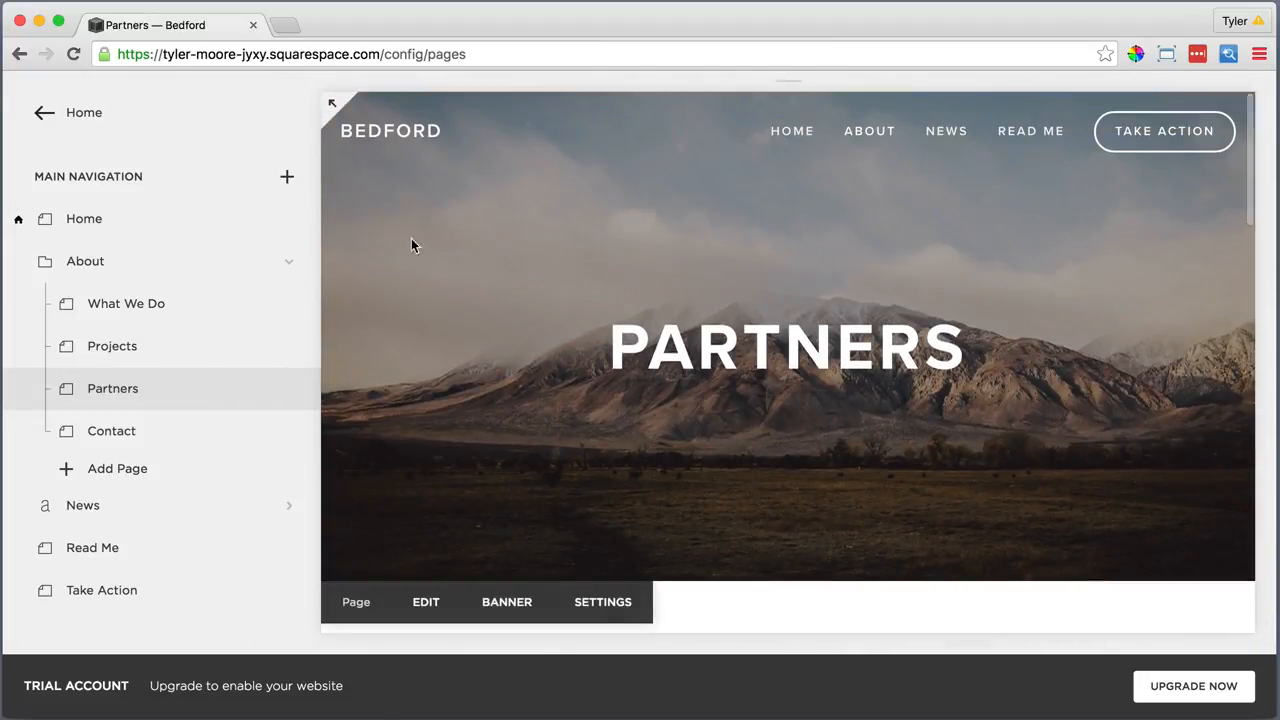
left_click(288, 432)
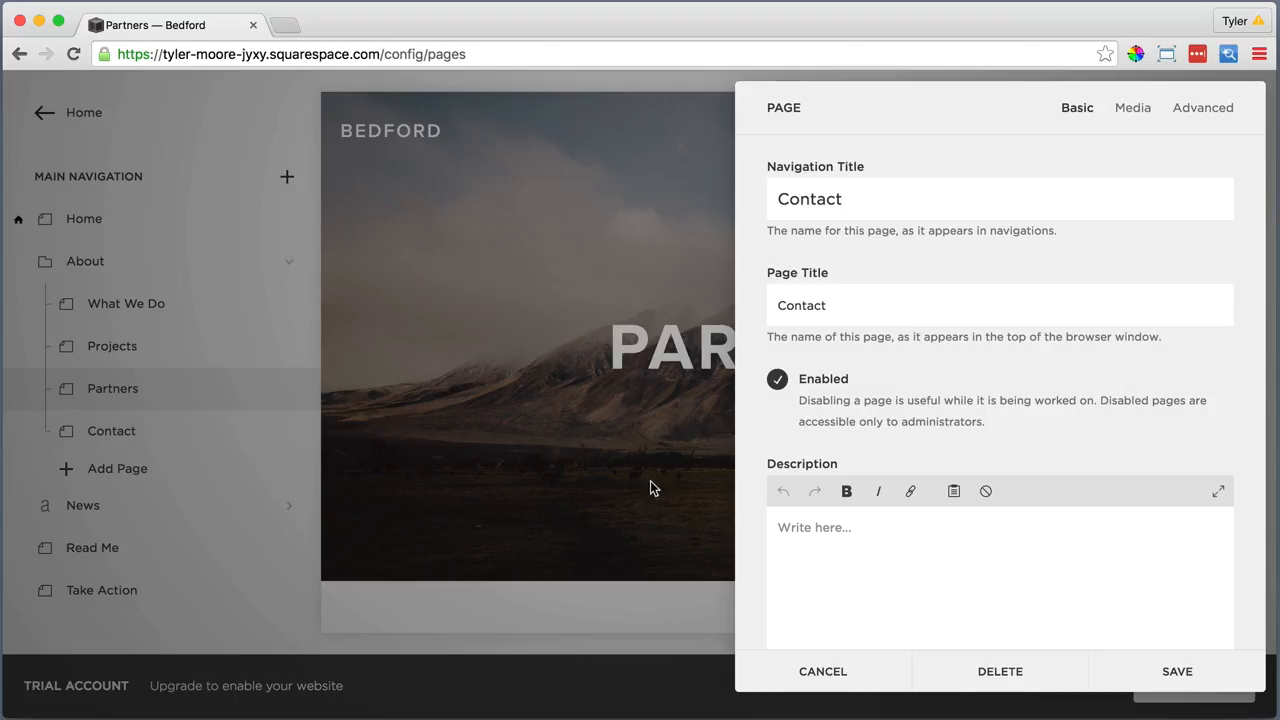
double_click(826, 535)
scroll(886, 506, "down", 8)
scroll(886, 506, "down", 3)
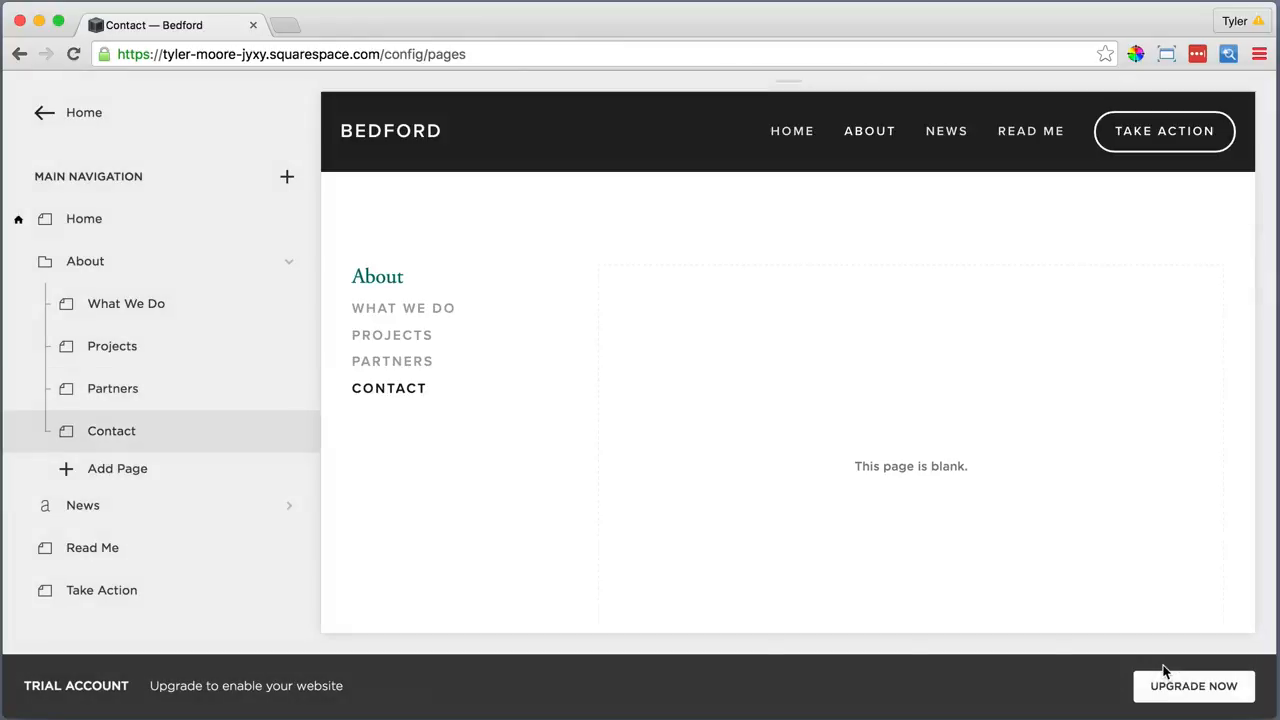
mouse_move(783, 416)
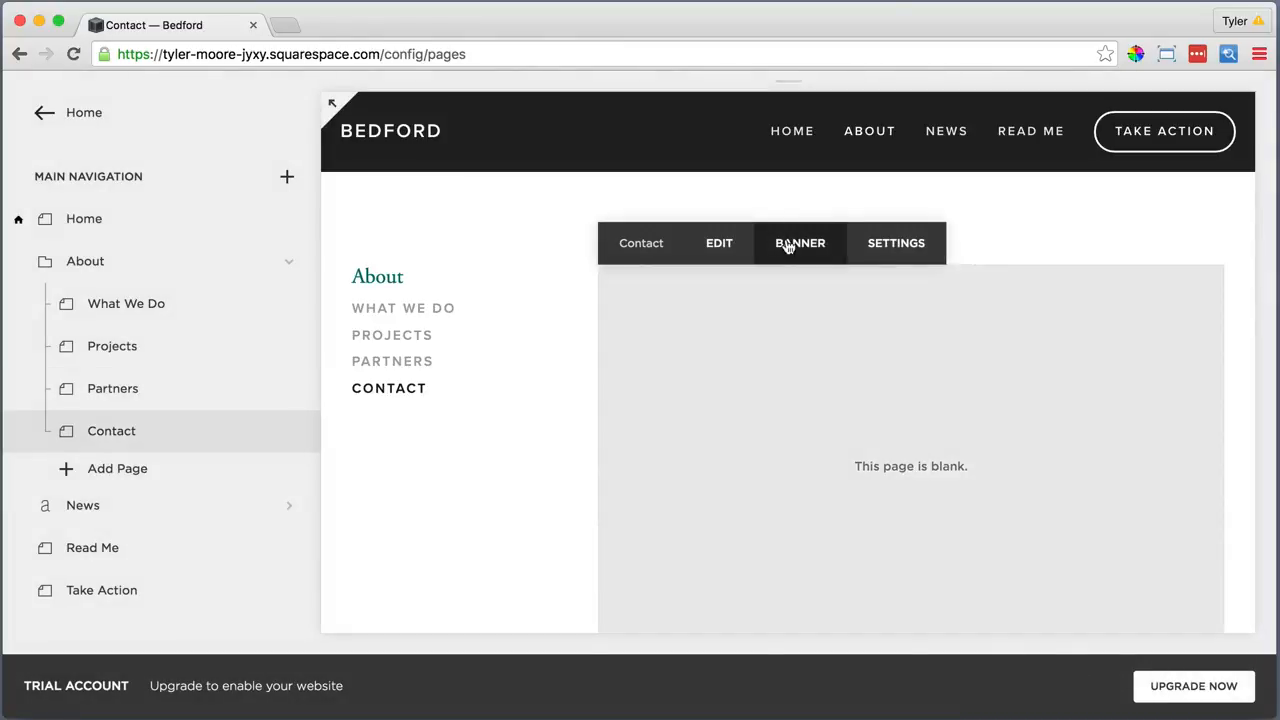
Upload Contact Main Image.jpg as the Contact banner, adjust its focal point, and save
left_click(789, 243)
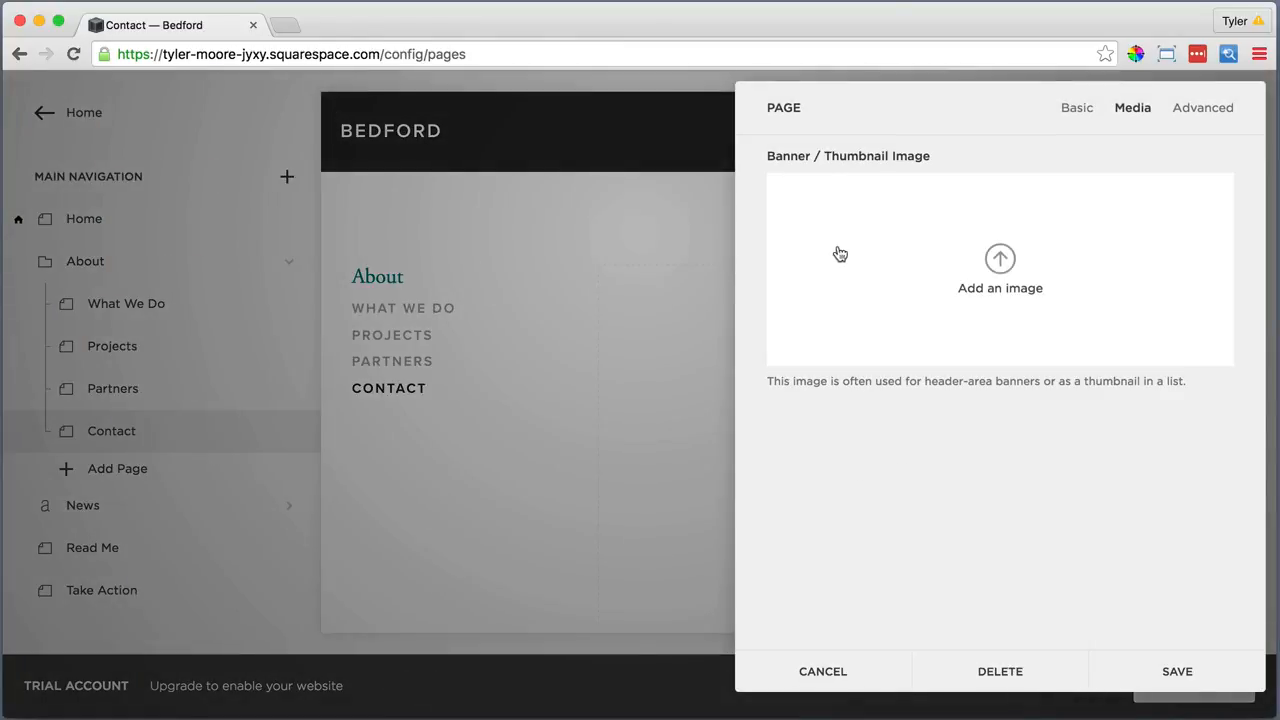
left_click(999, 259)
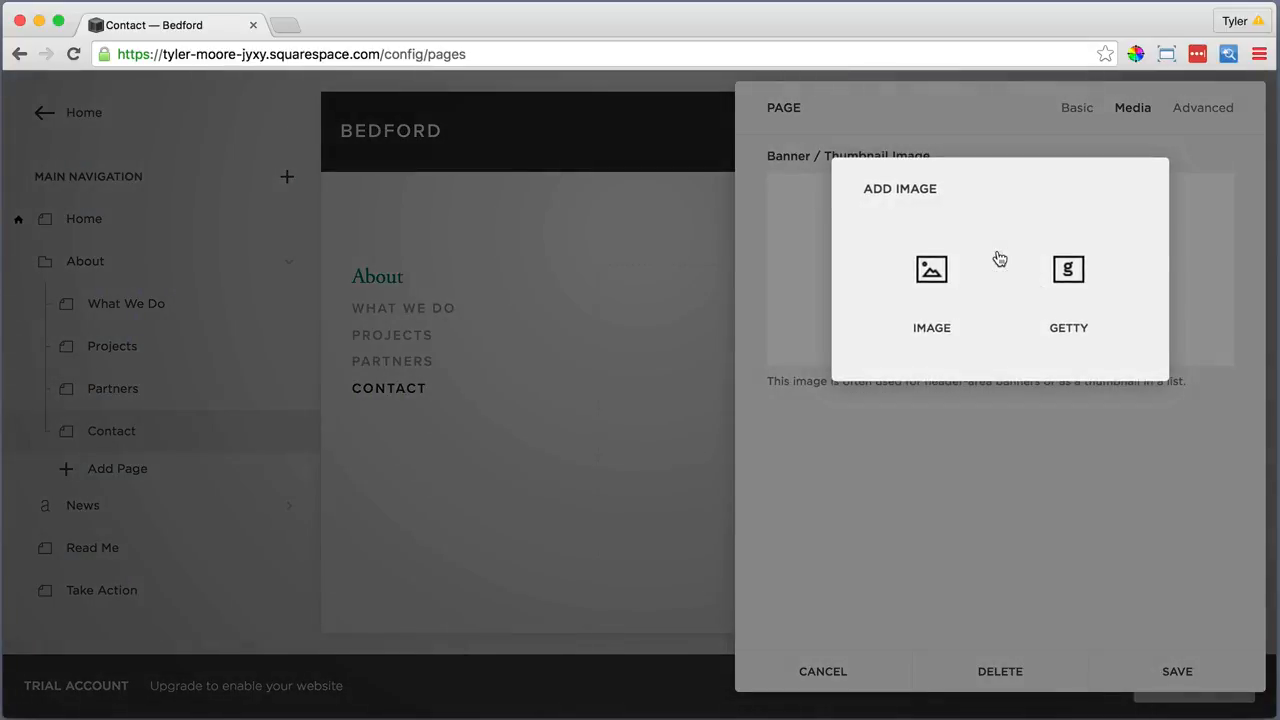
left_click(932, 271)
left_click(585, 139)
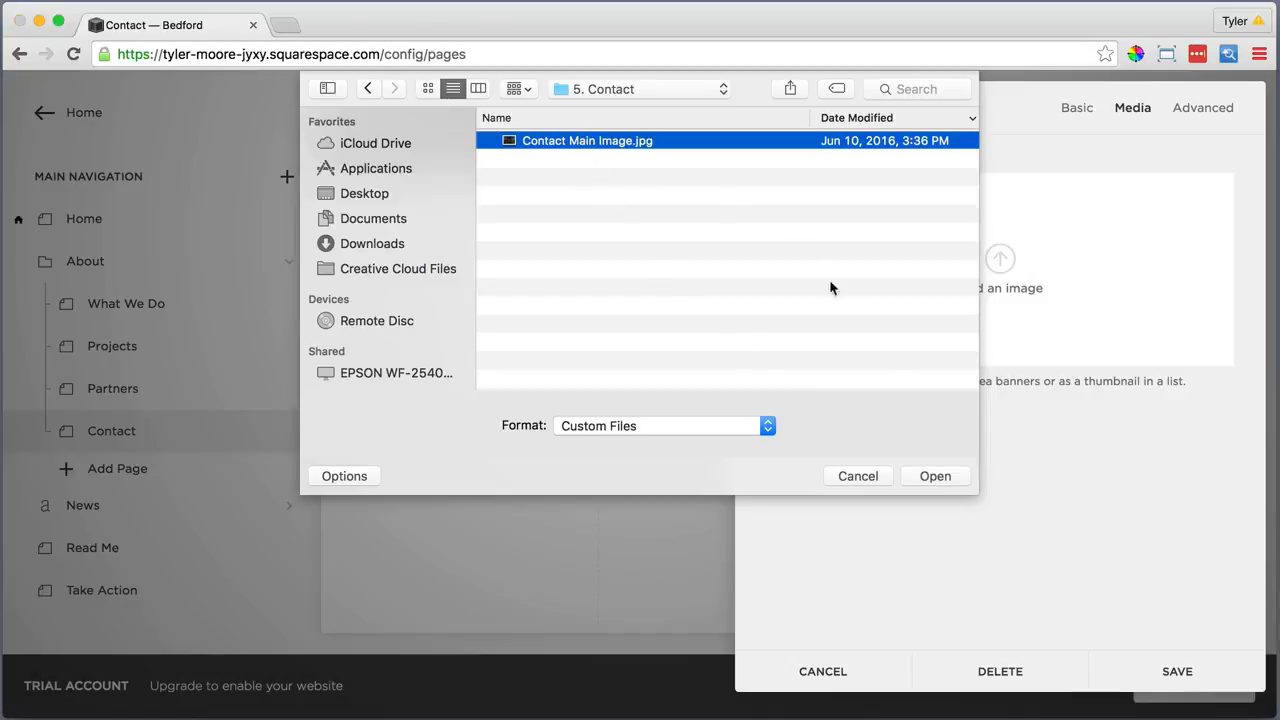
left_click(930, 476)
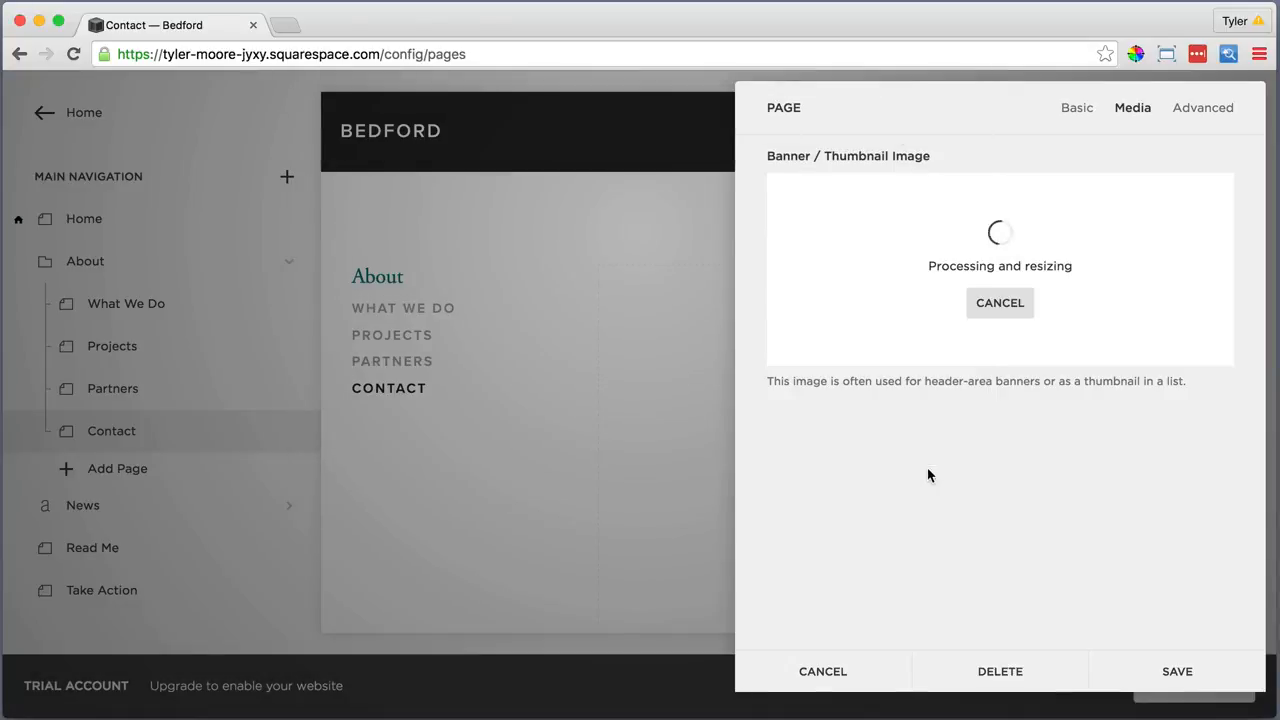
mouse_move(991, 294)
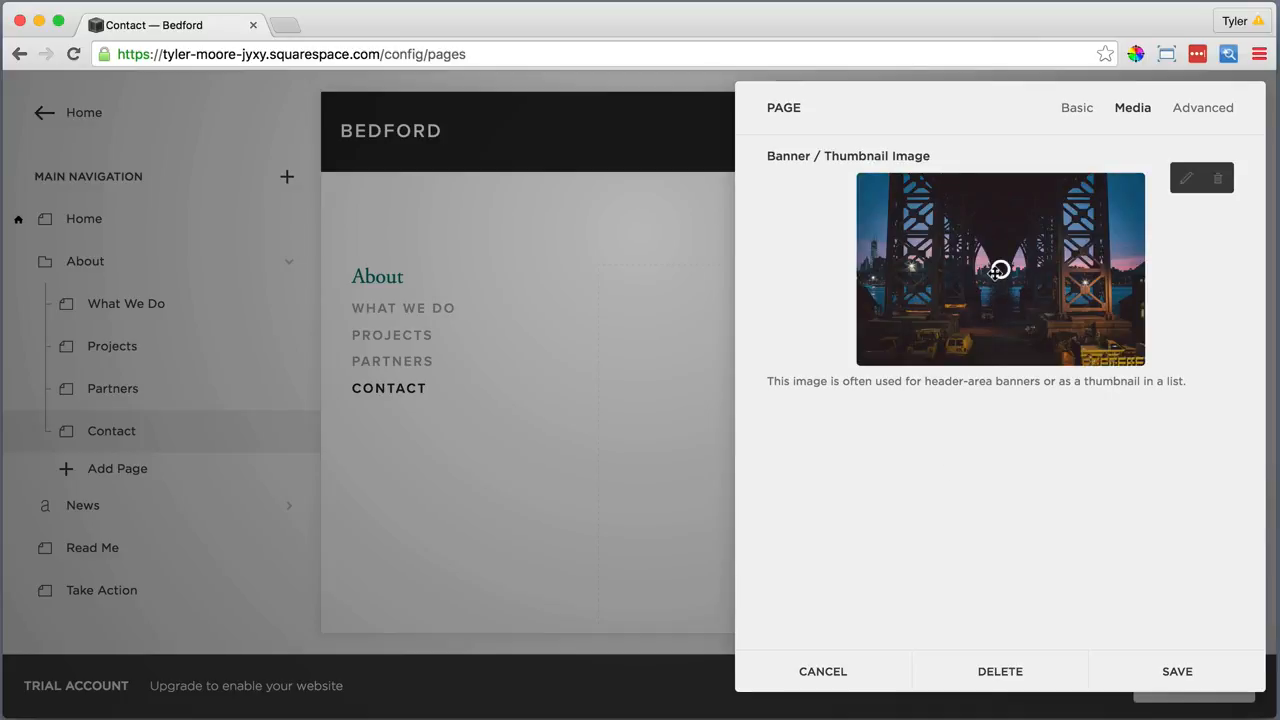
mouse_move(998, 270)
left_click_drag(999, 270, 998, 270)
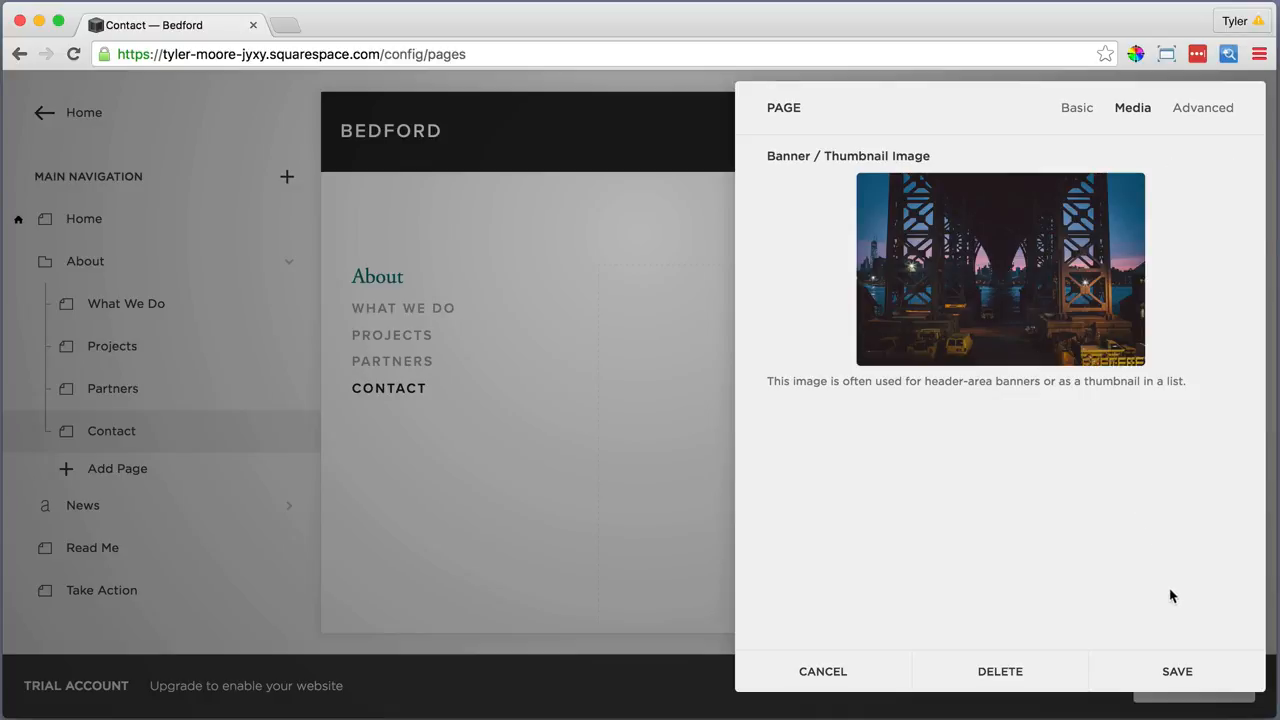
left_click(1176, 671)
scroll(730, 508, "down", 3)
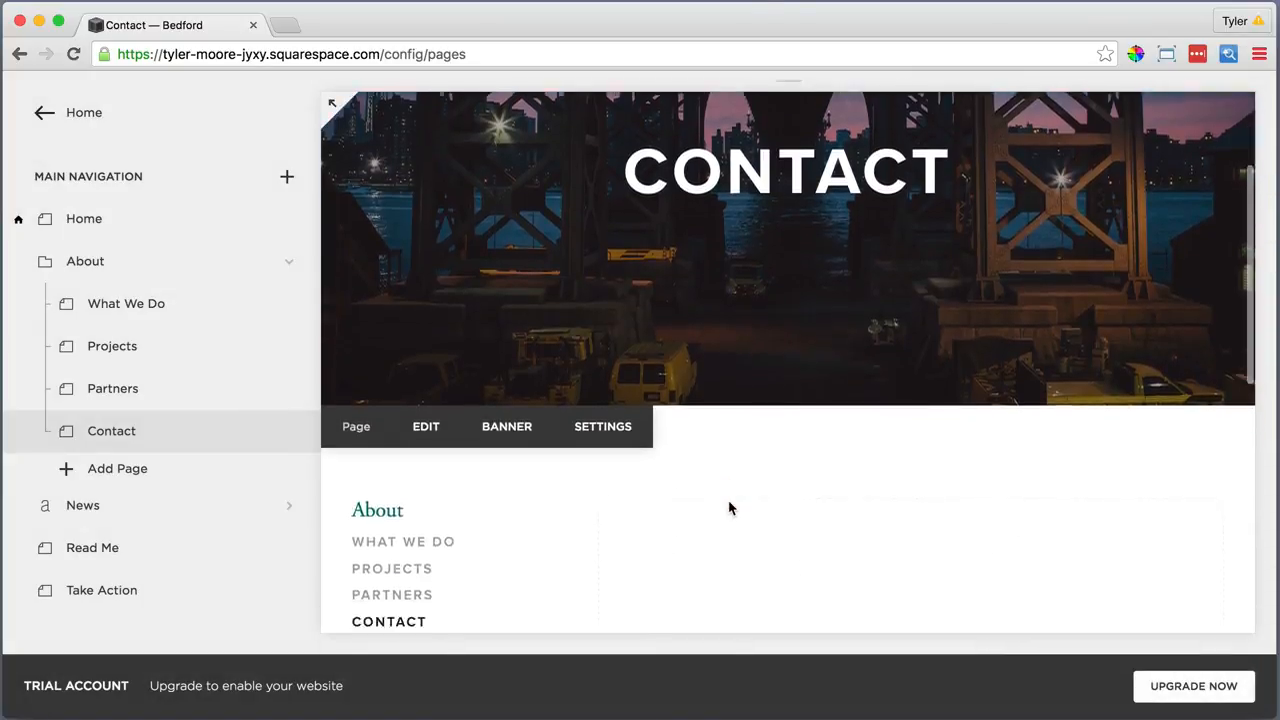
Write 'Call or visit' in the Contact page's first text block and make it Heading 2
left_click(711, 389)
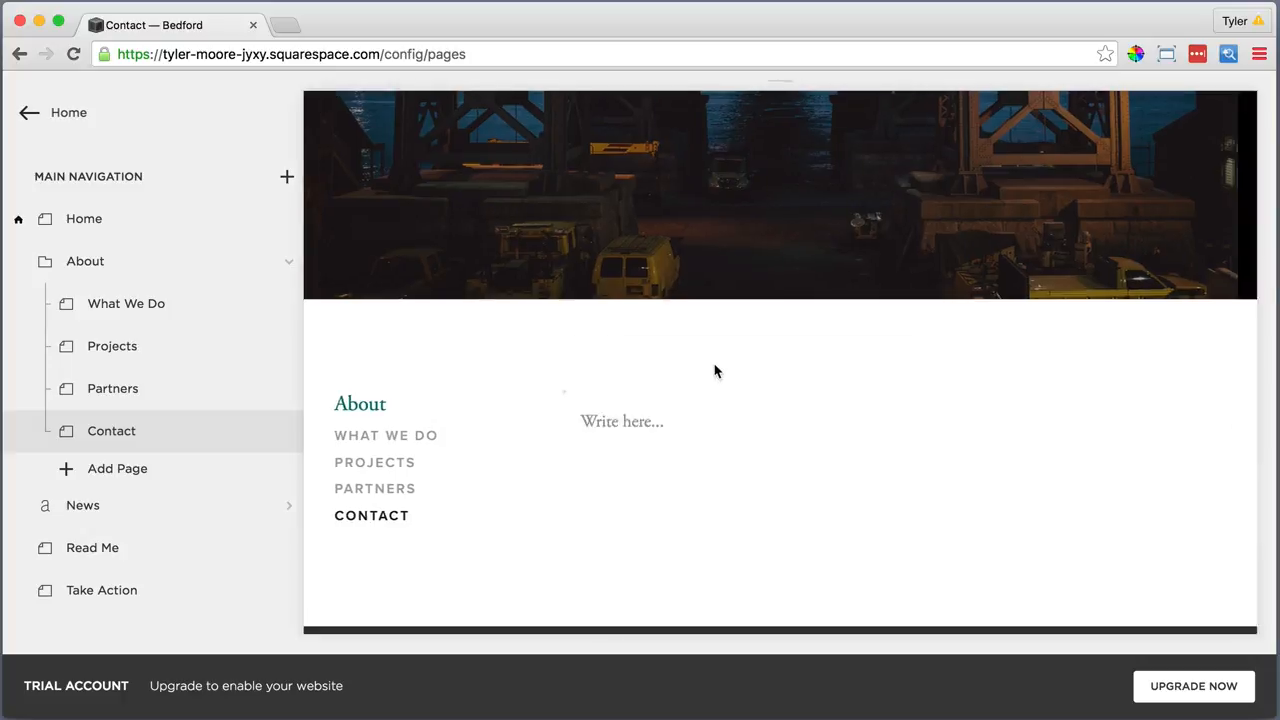
left_click(457, 230)
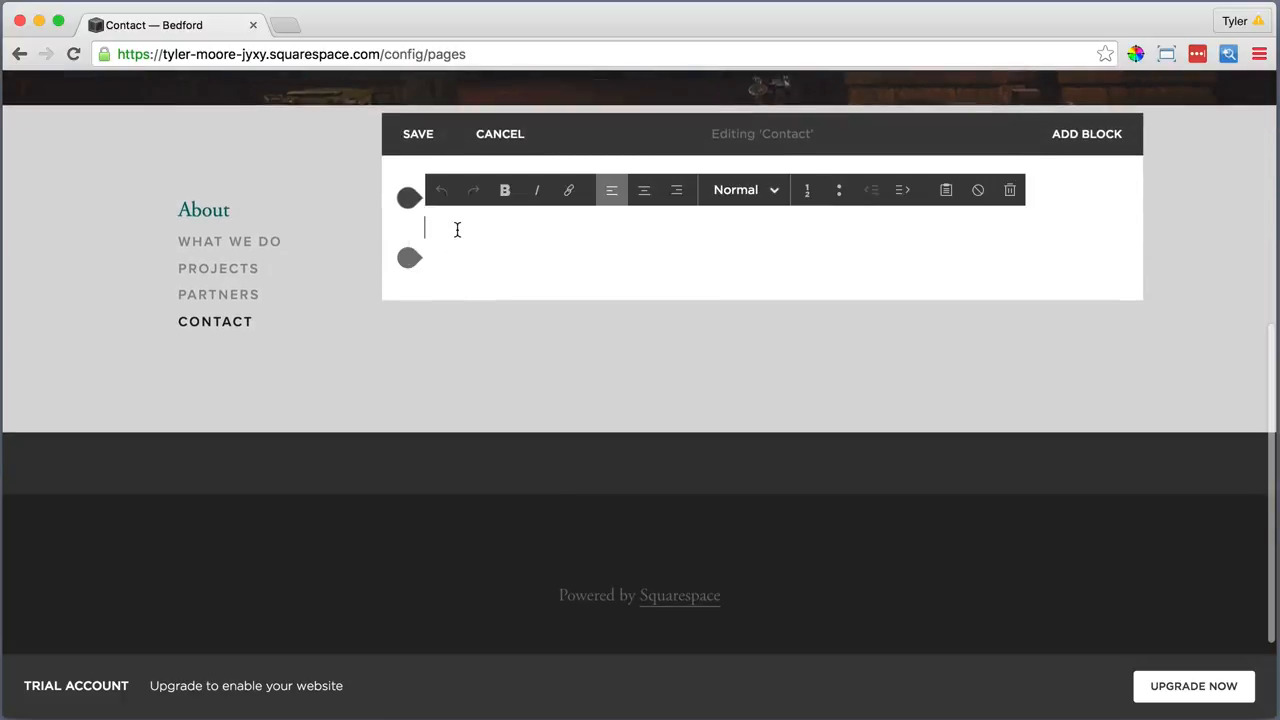
type("Call or visit")
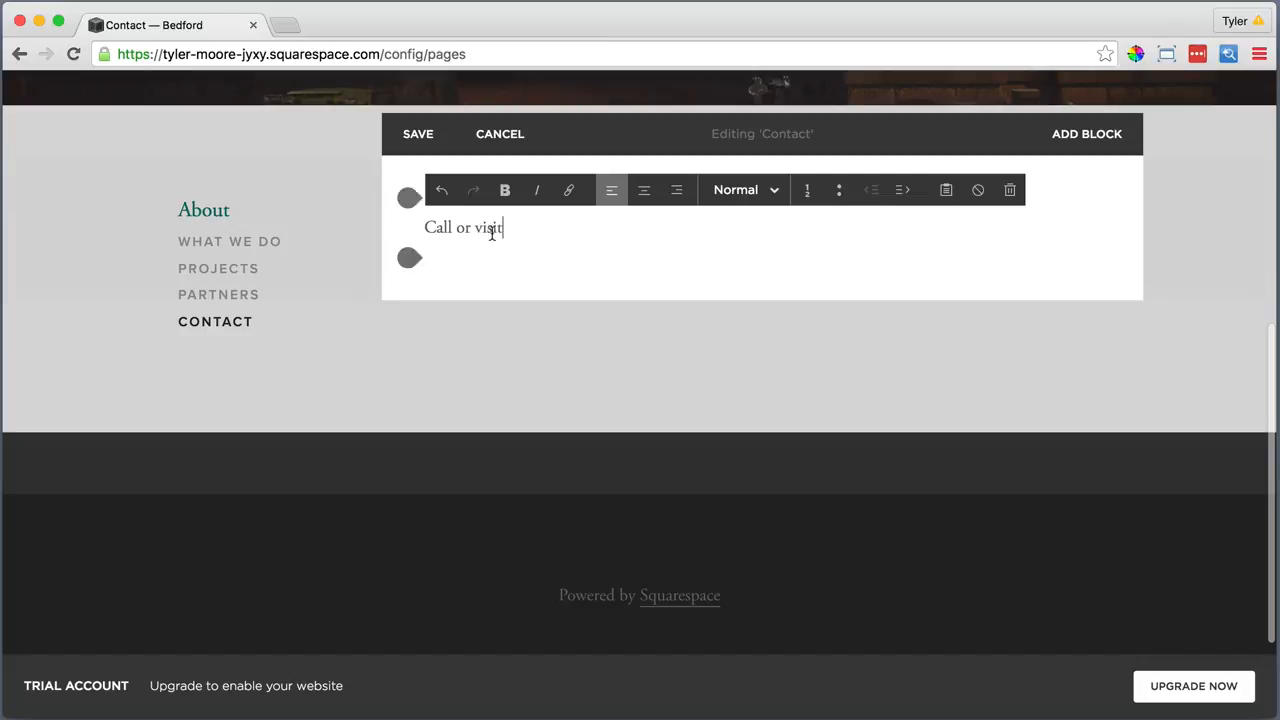
left_click_drag(503, 228, 427, 228)
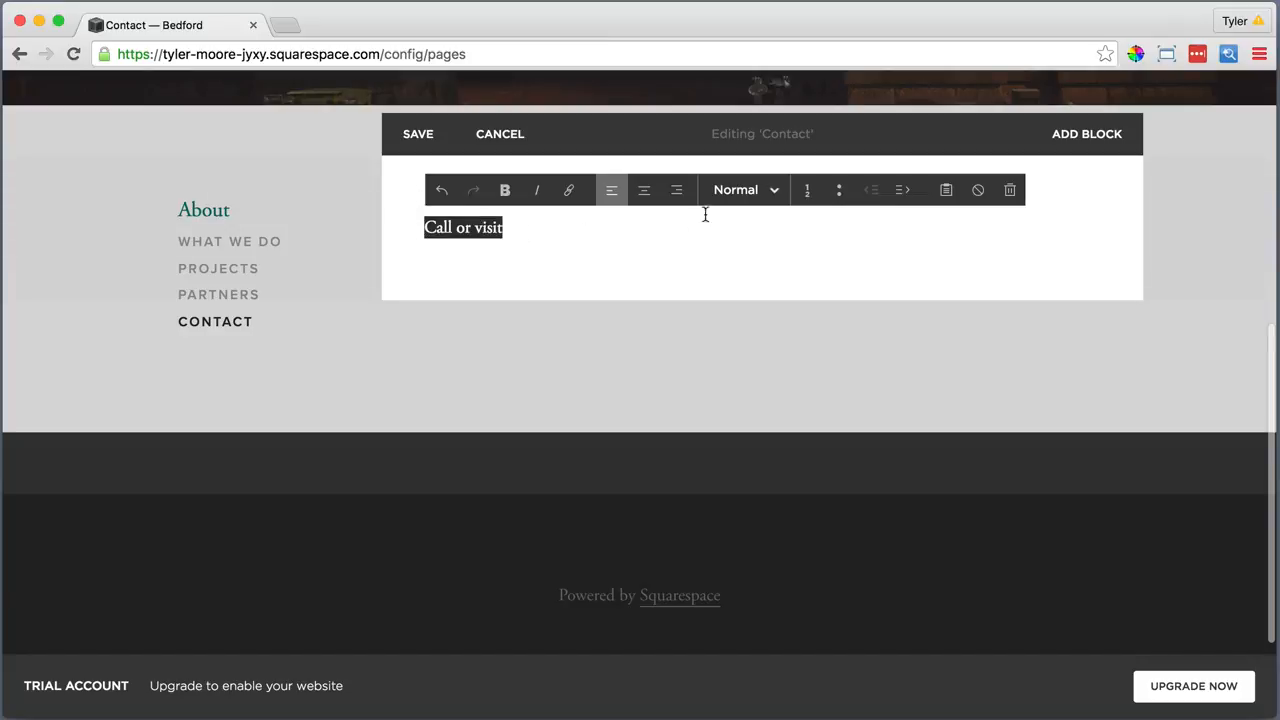
left_click(740, 190)
left_click(748, 286)
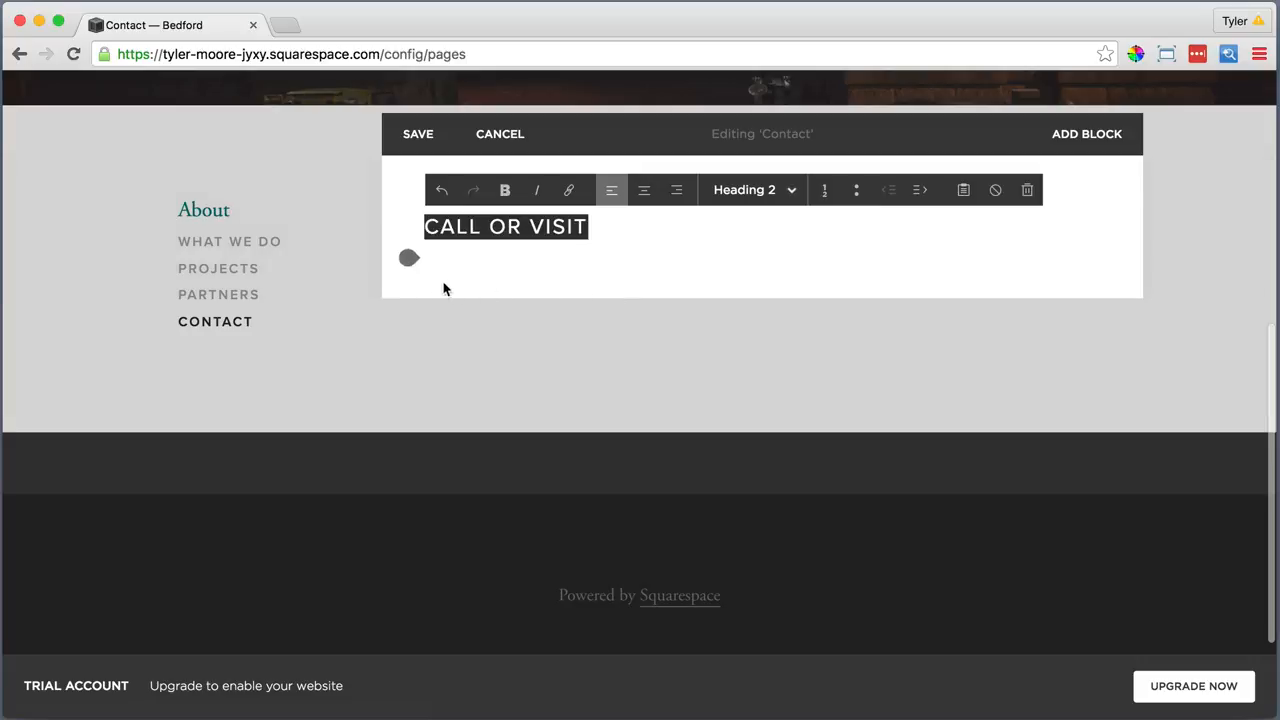
Insert a map block below the heading and bring up its design options
left_click(408, 260)
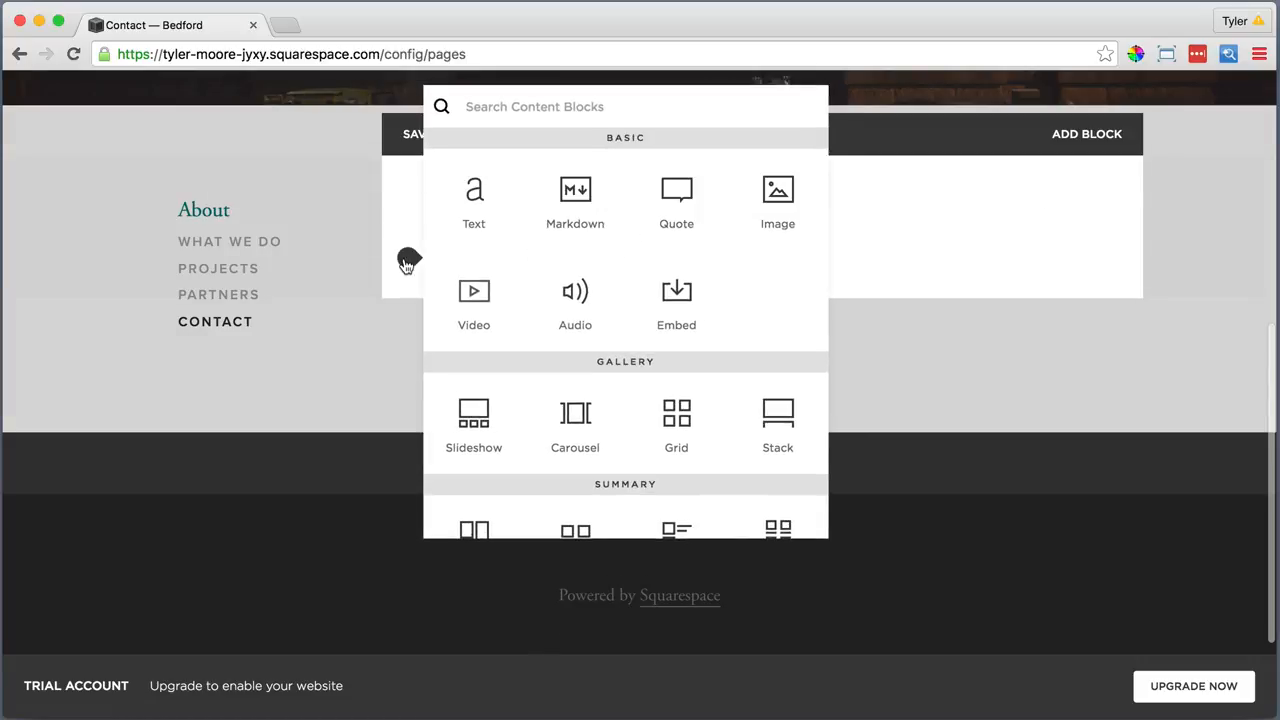
scroll(523, 277, "down", 5)
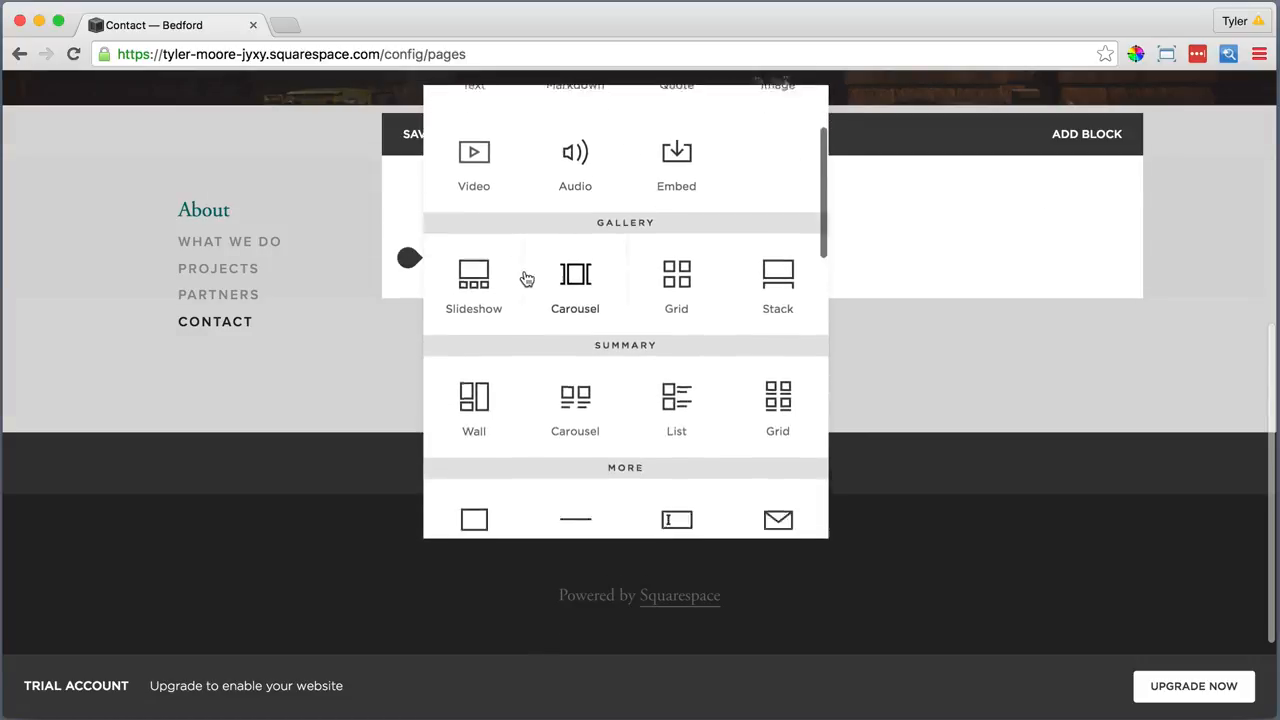
scroll(523, 277, "down", 2)
left_click(474, 388)
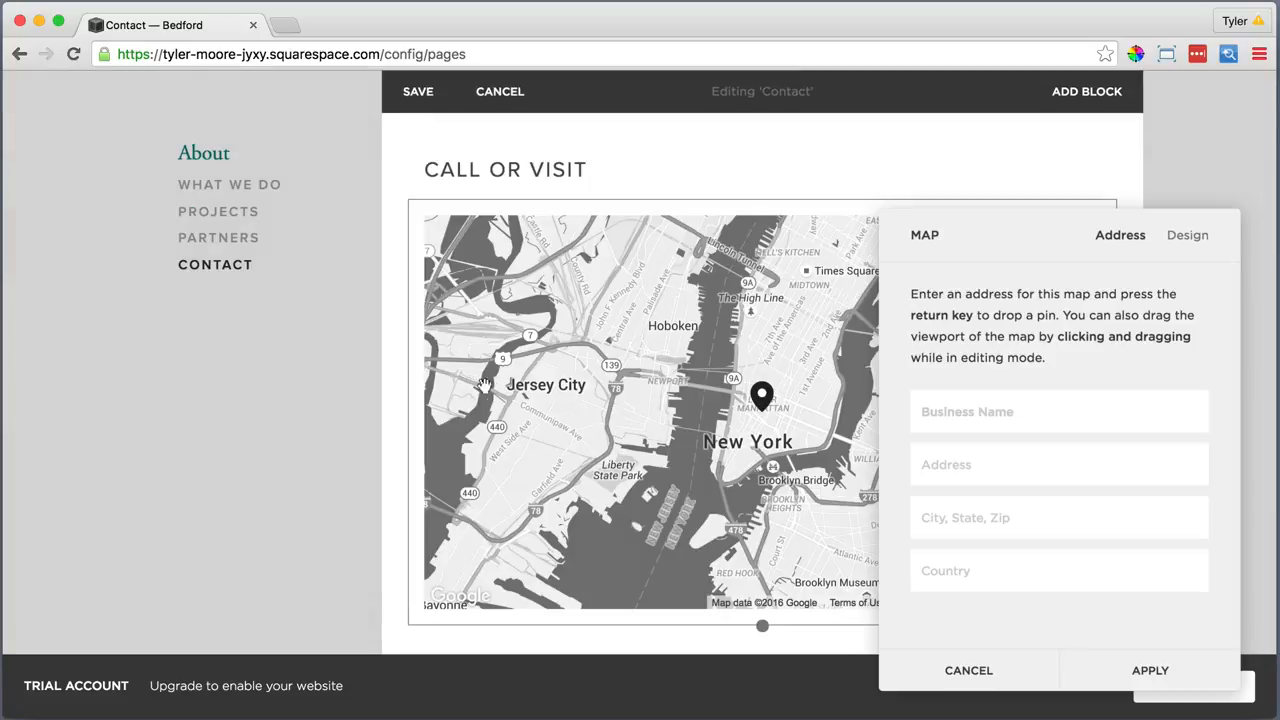
left_click(1188, 235)
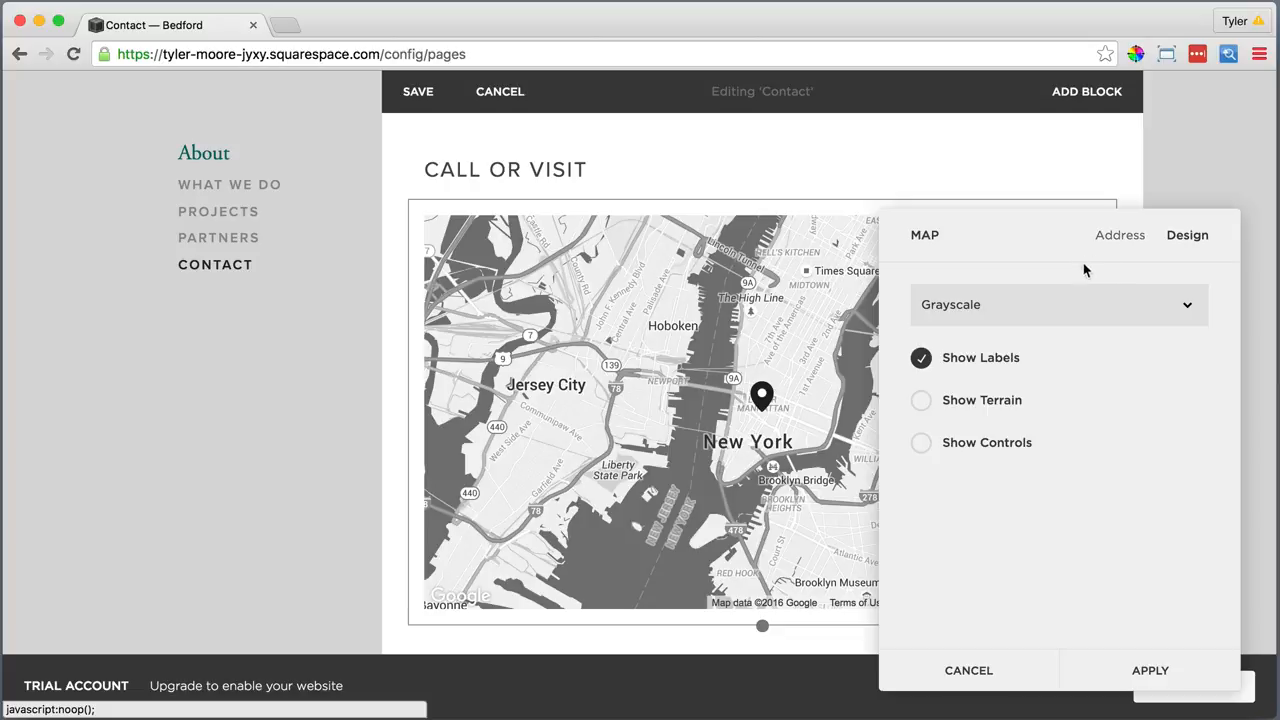
Change the Contact map style from Grayscale to Original and apply it
left_click(1050, 300)
left_click(1010, 290)
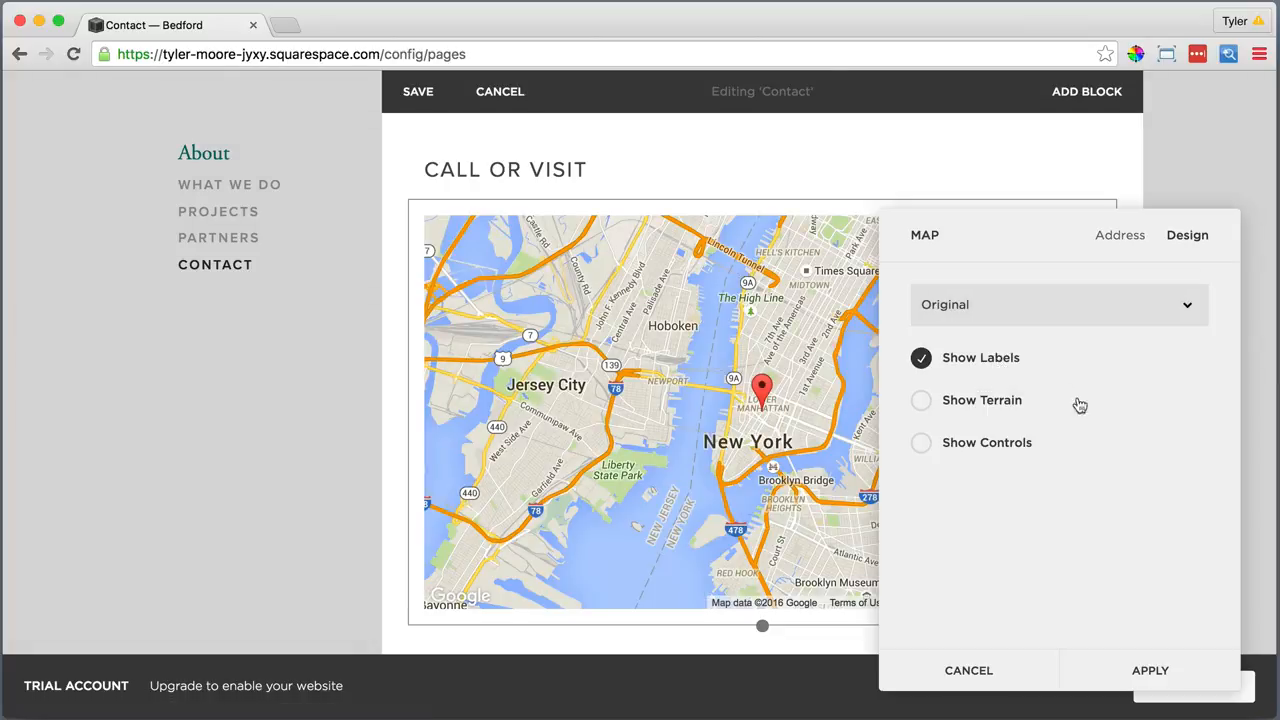
left_click(1150, 670)
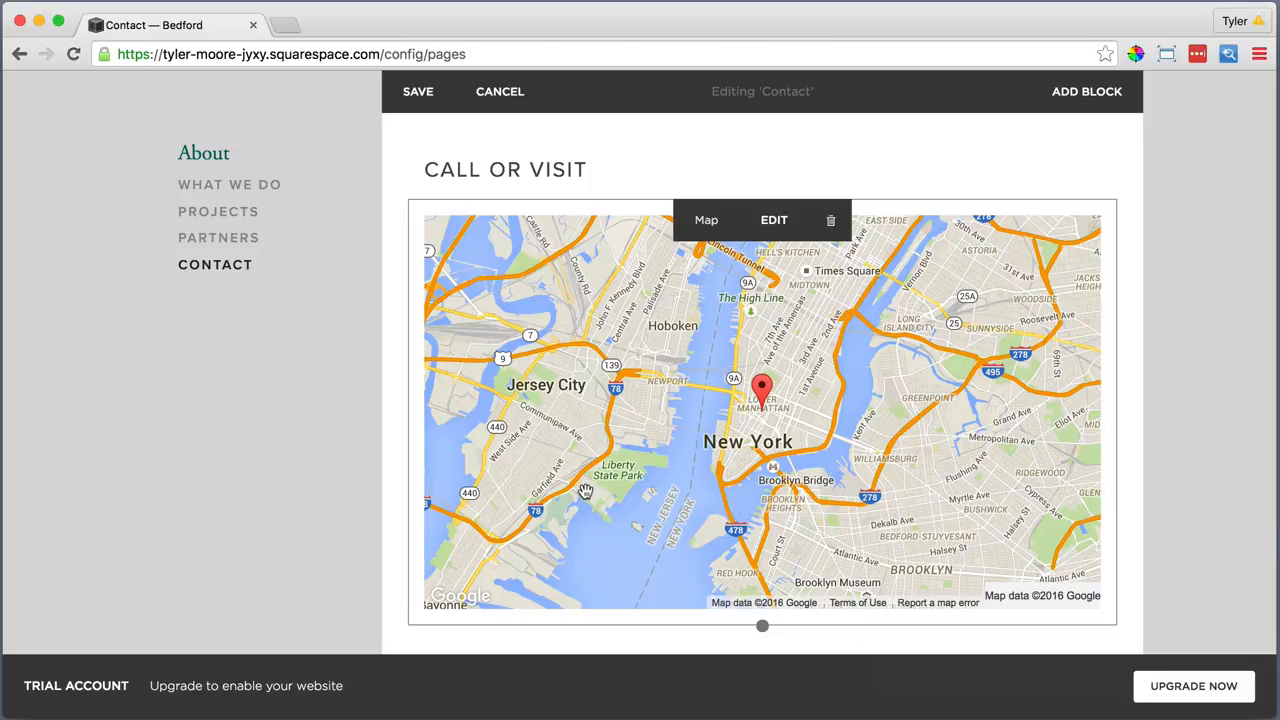
scroll(585, 492, "down", 3)
left_click(408, 434)
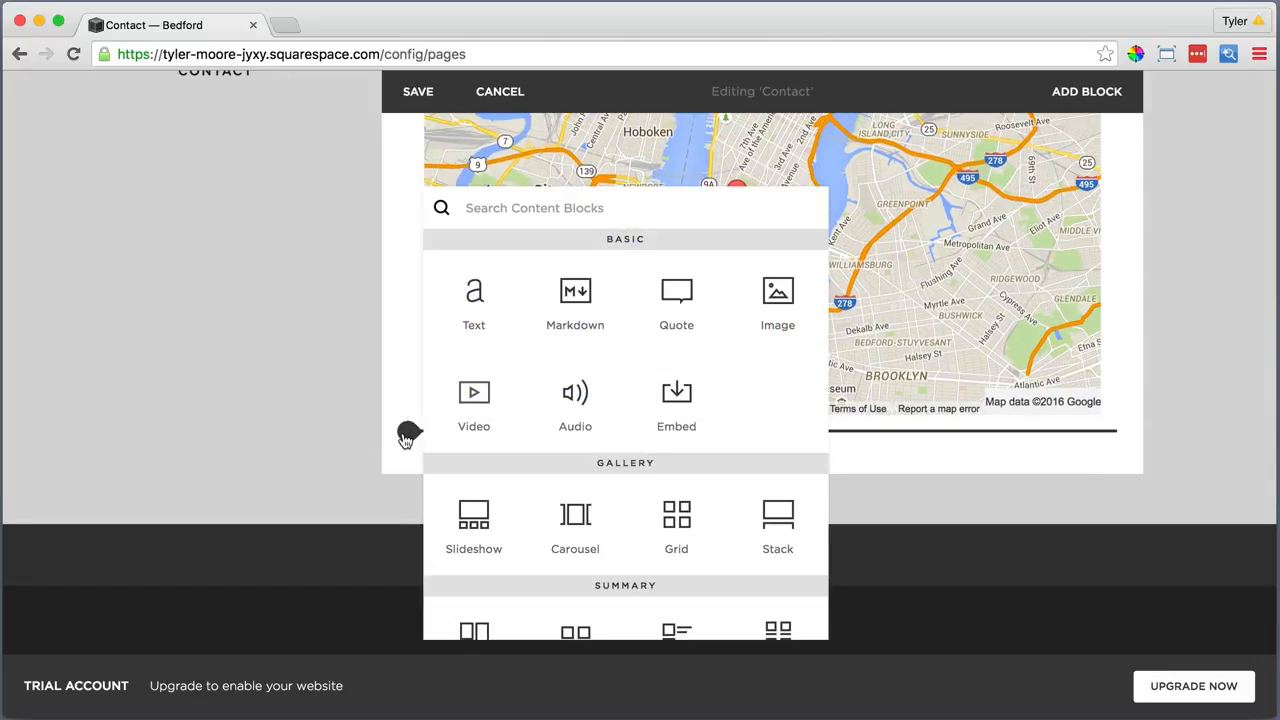
Add a text block below the map and paste the address into it as plain text
left_click(474, 300)
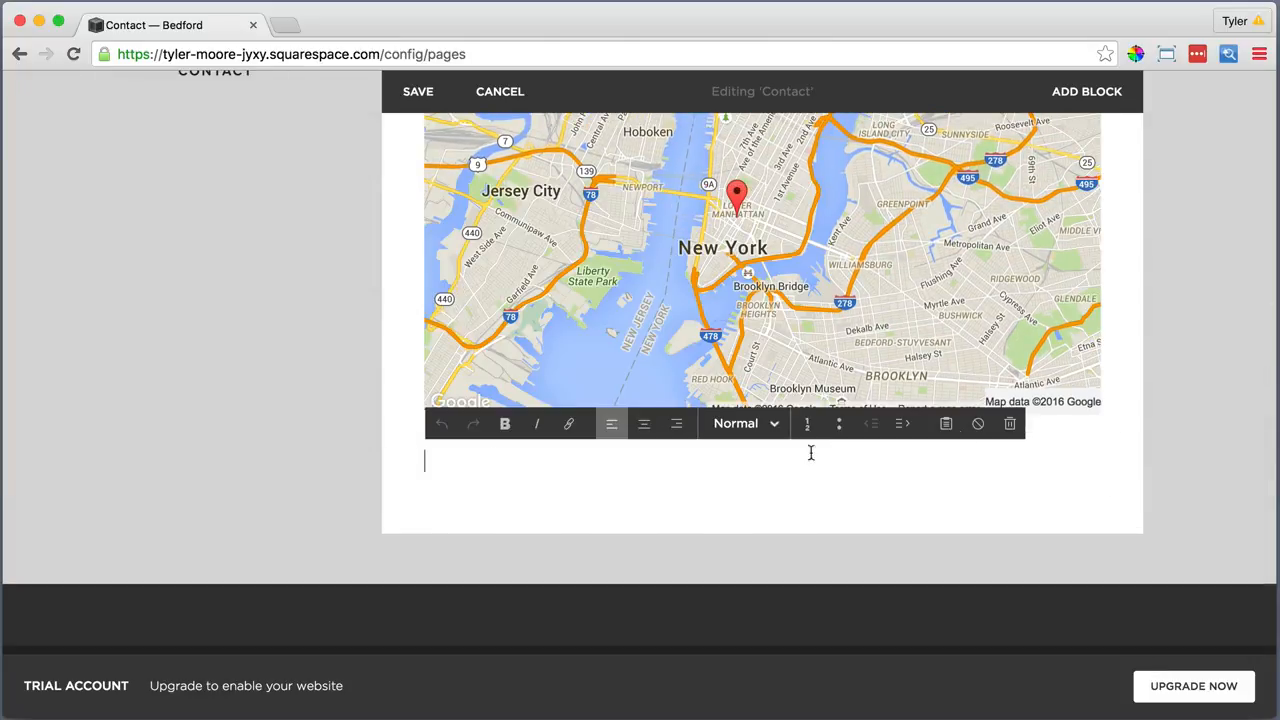
left_click(946, 423)
right_click(540, 343)
left_click(583, 436)
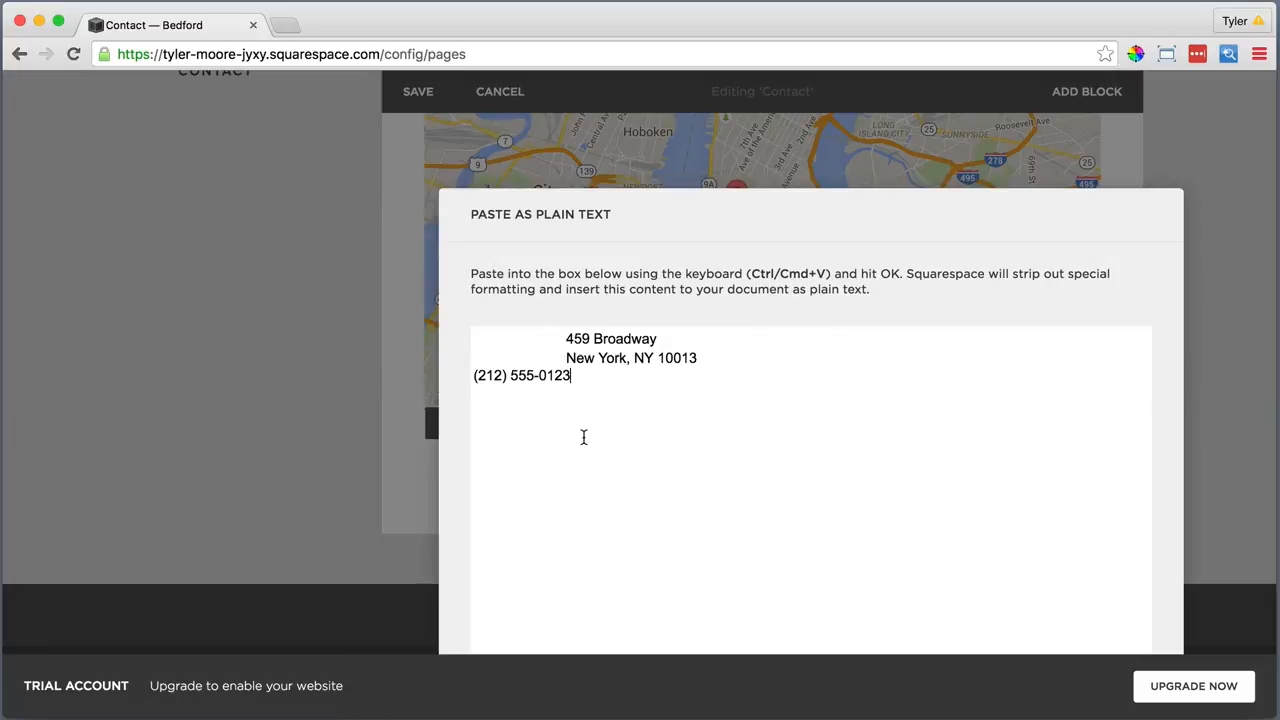
left_click(872, 626)
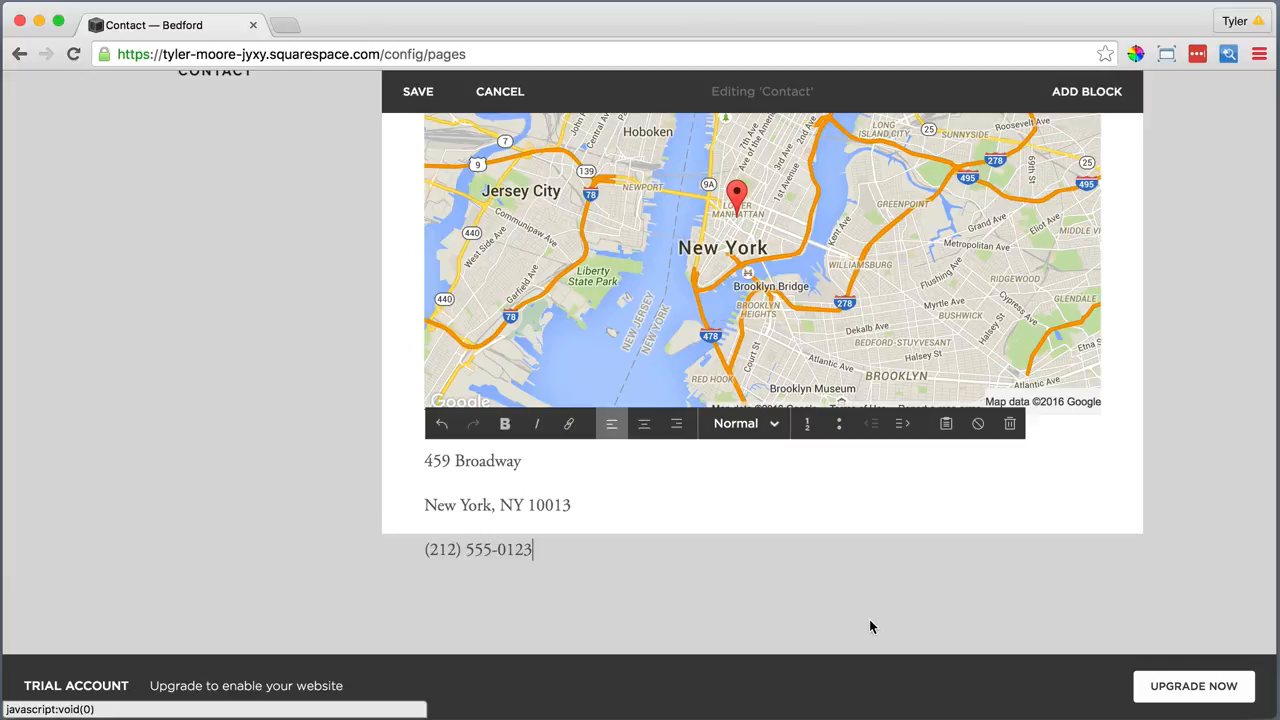
Keep the address as Normal text with street, city and phone on tight line breaks
left_click_drag(533, 545, 421, 470)
left_click(722, 423)
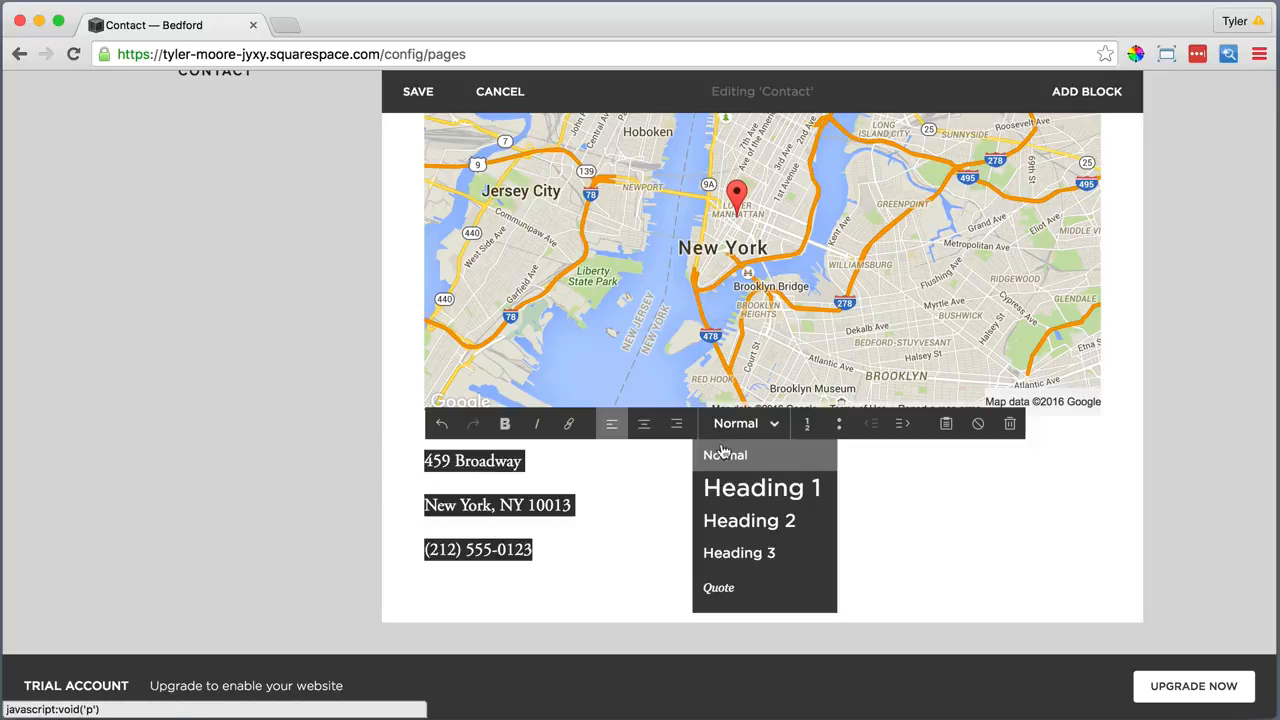
left_click(722, 452)
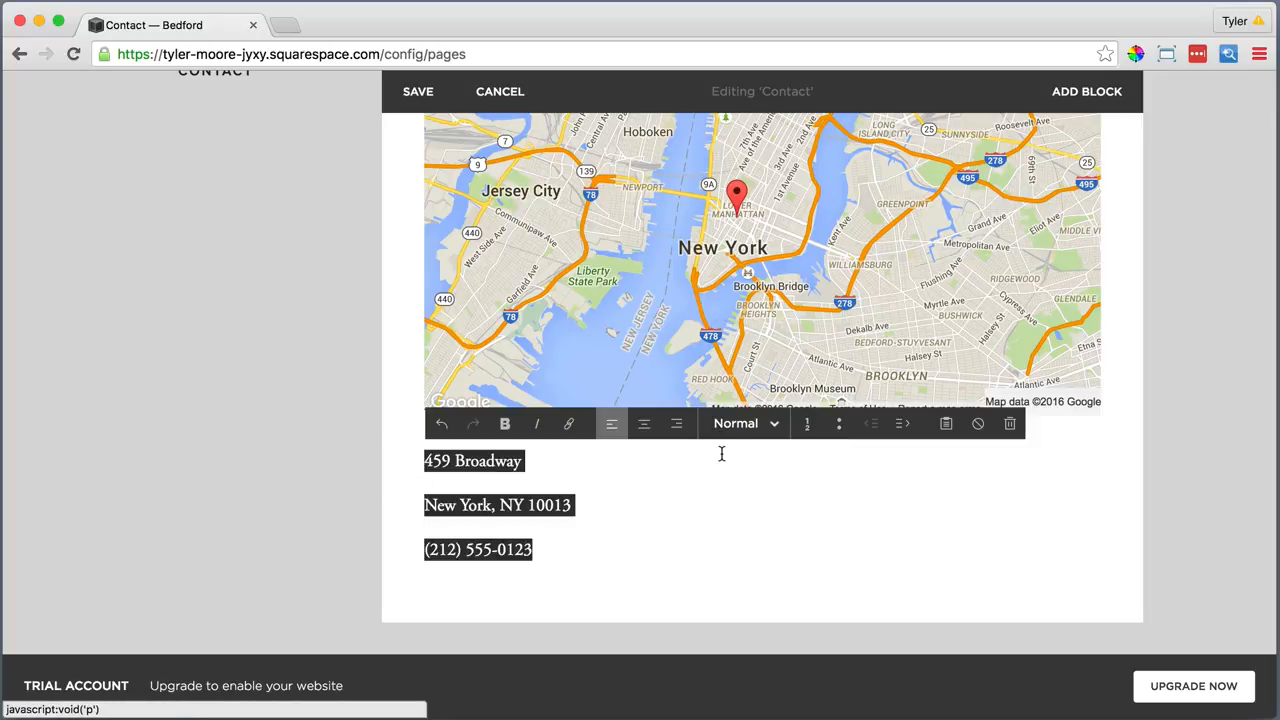
left_click(446, 502)
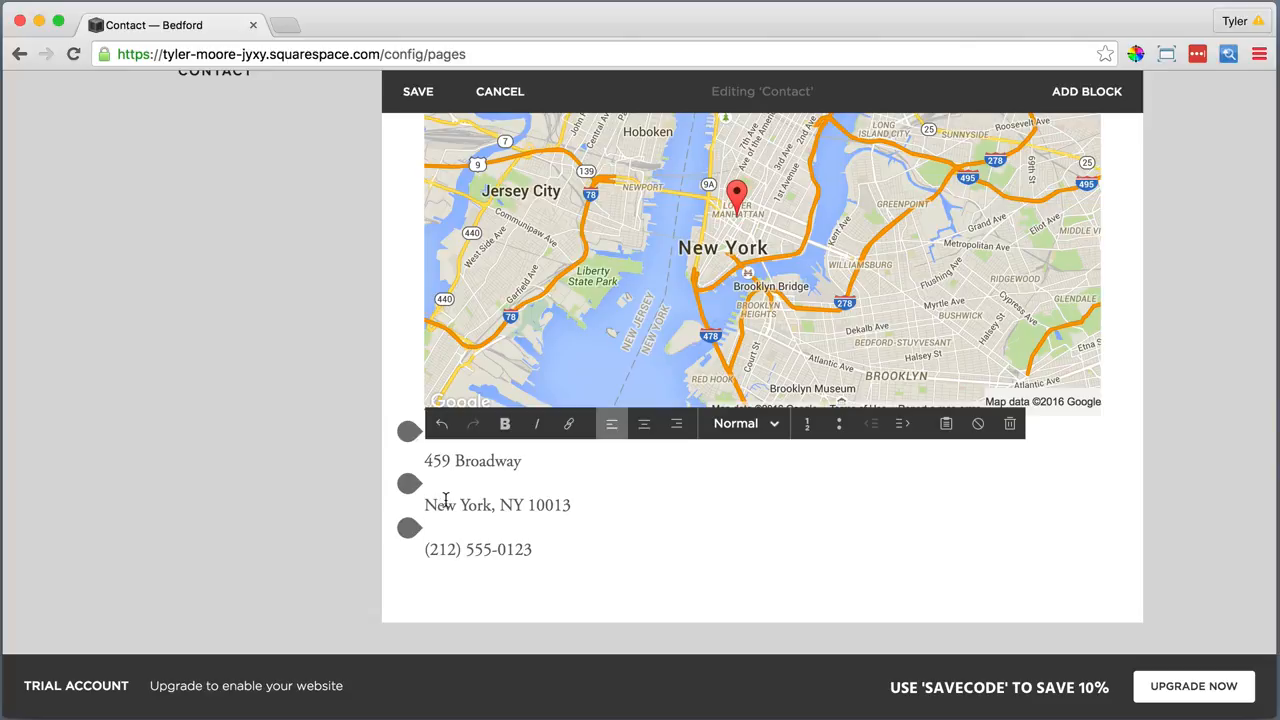
key("BackSpace")
key("shift+Return")
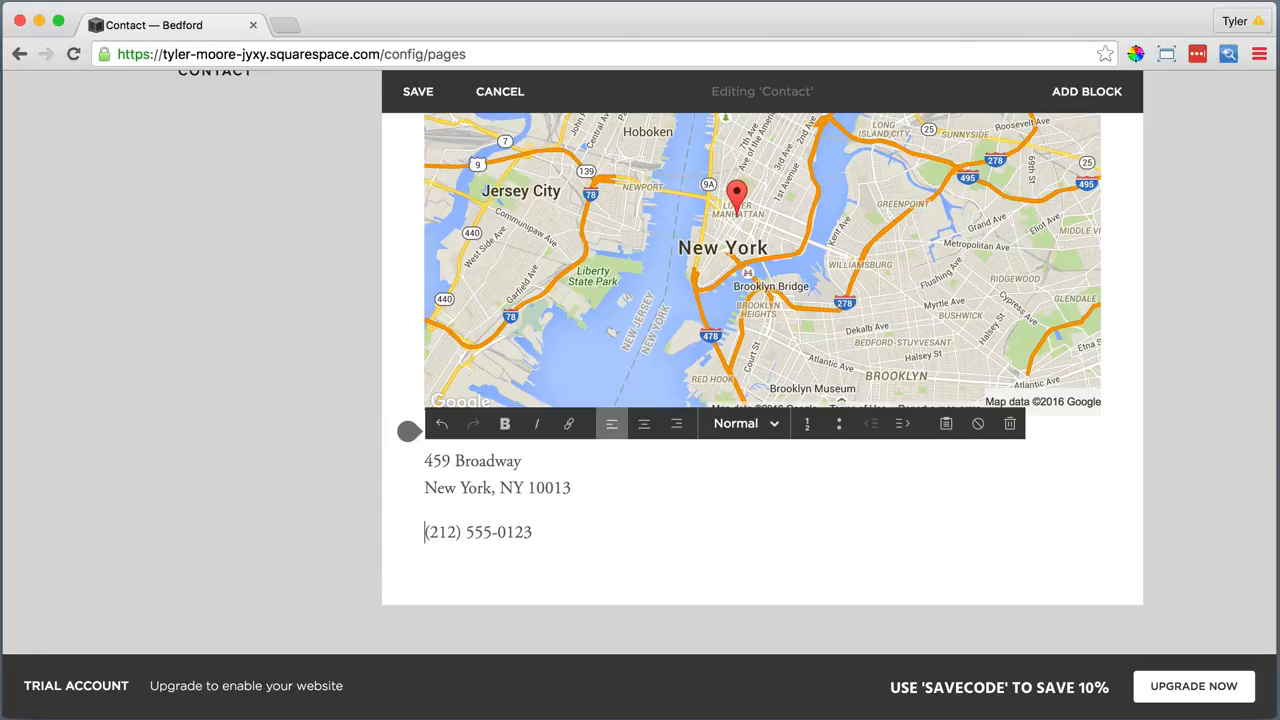
key("BackSpace")
key("shift+Return")
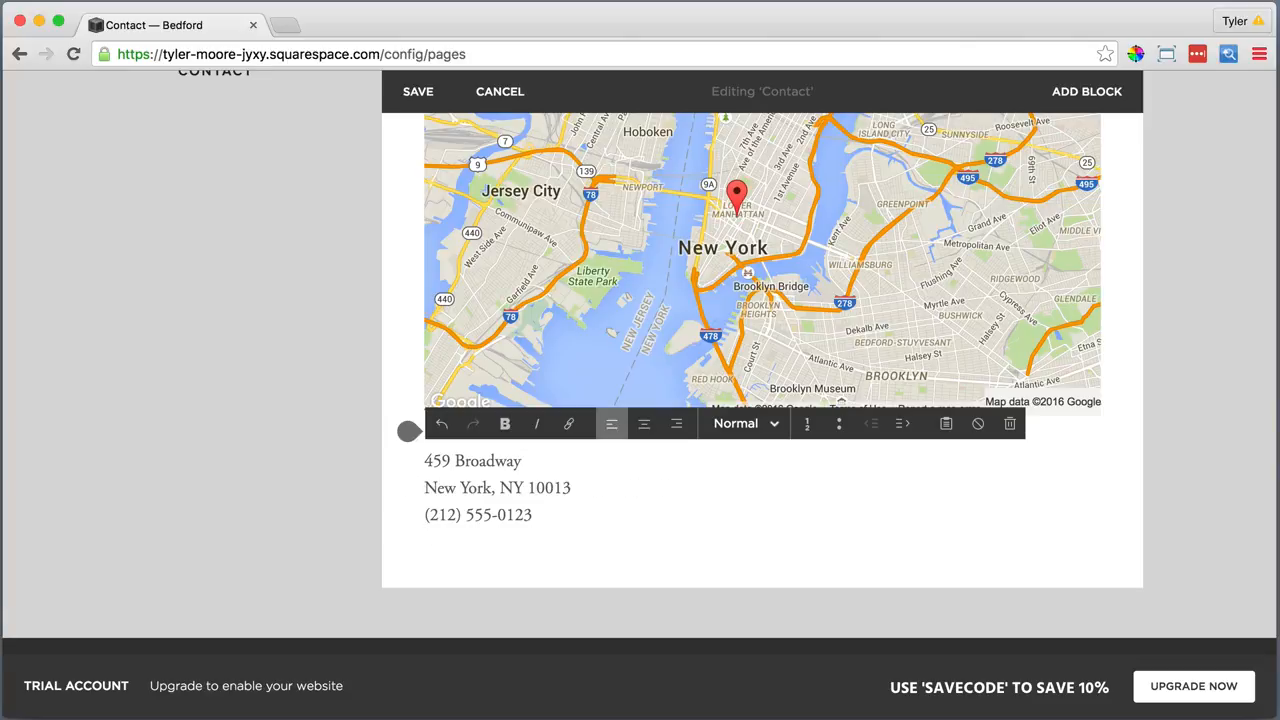
Add a divider line below the address
left_click(410, 548)
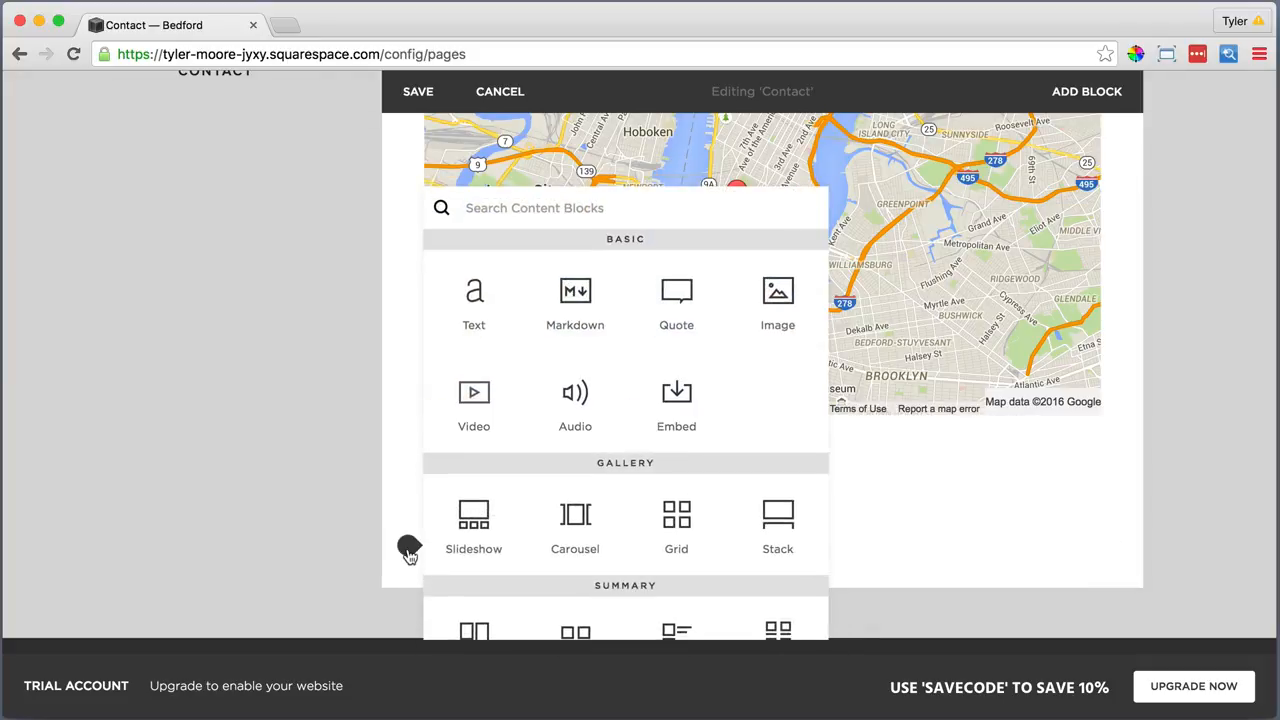
scroll(463, 552, "down", 5)
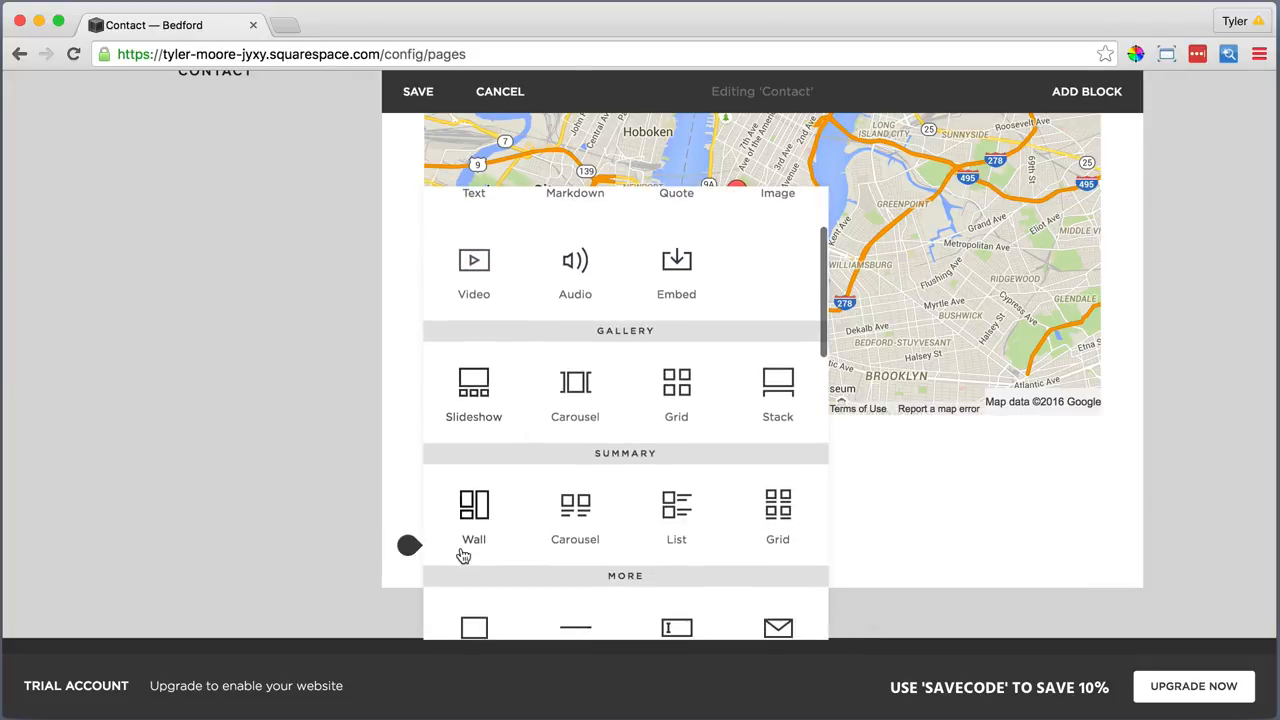
left_click(584, 563)
scroll(580, 545, "down", 3)
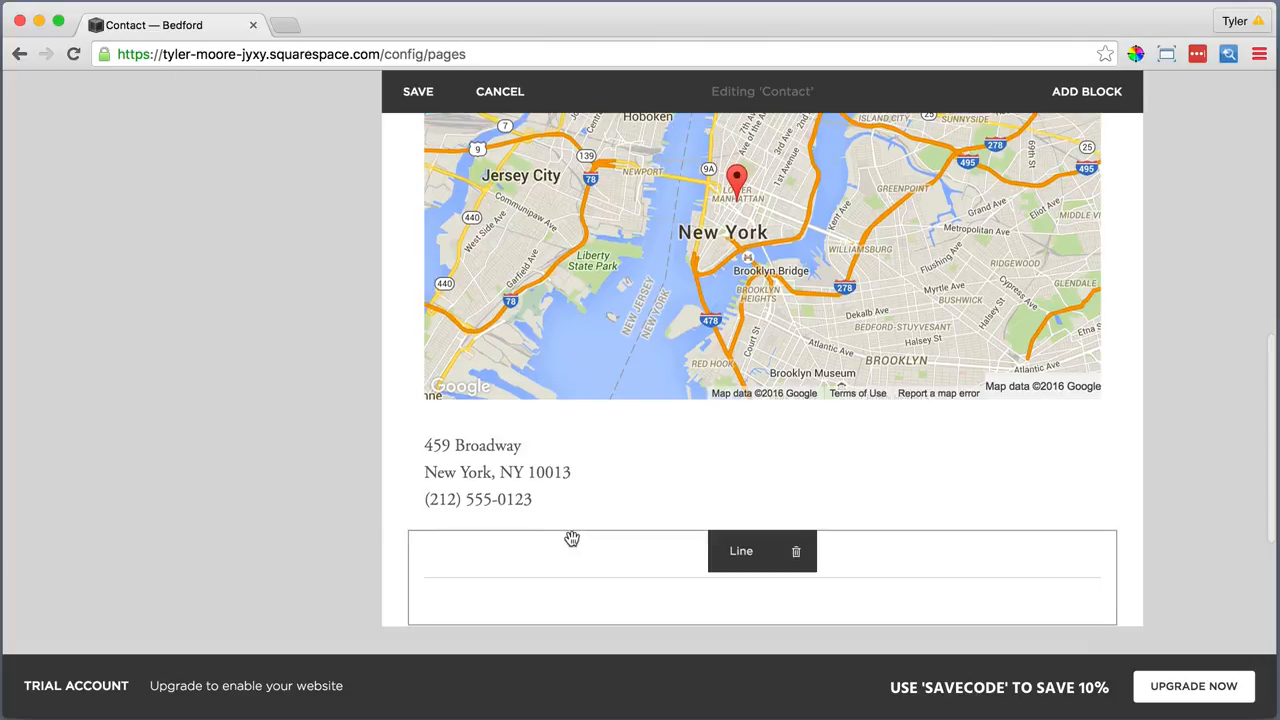
Add a text block below the divider and paste the opening hours into the plain-text box
left_click(408, 491)
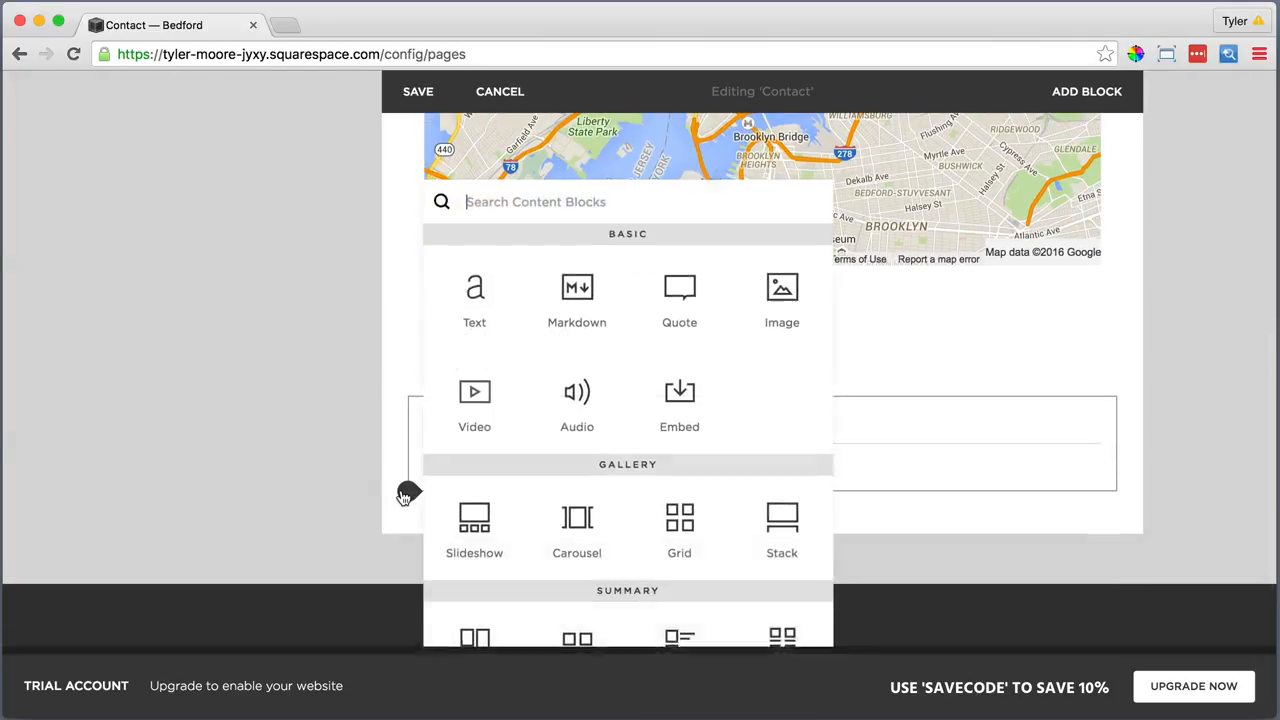
left_click(474, 290)
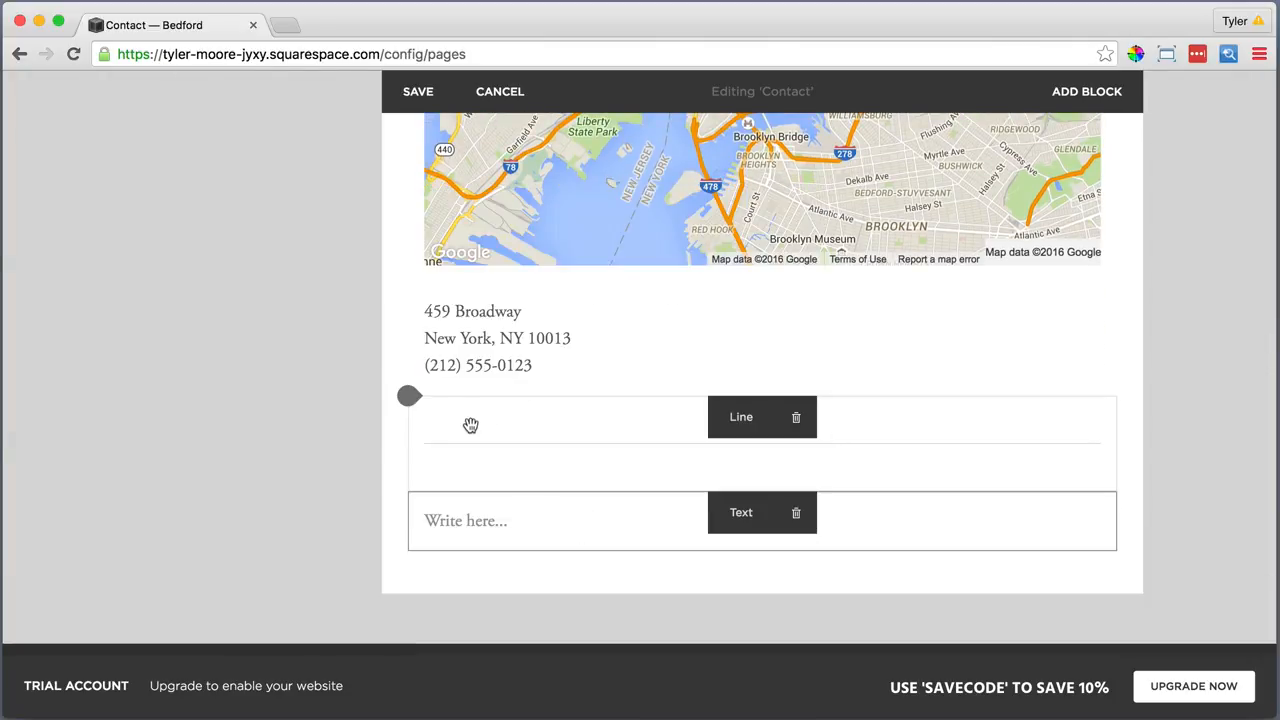
left_click(466, 520)
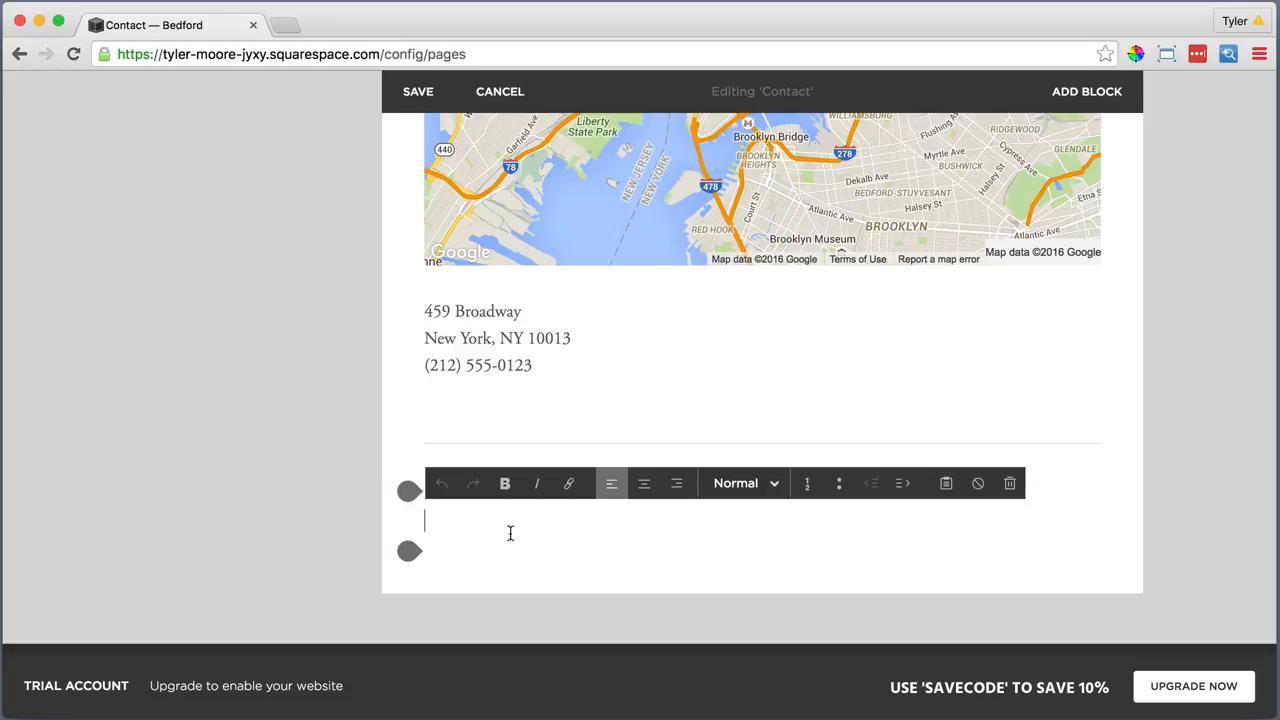
left_click(946, 484)
right_click(521, 360)
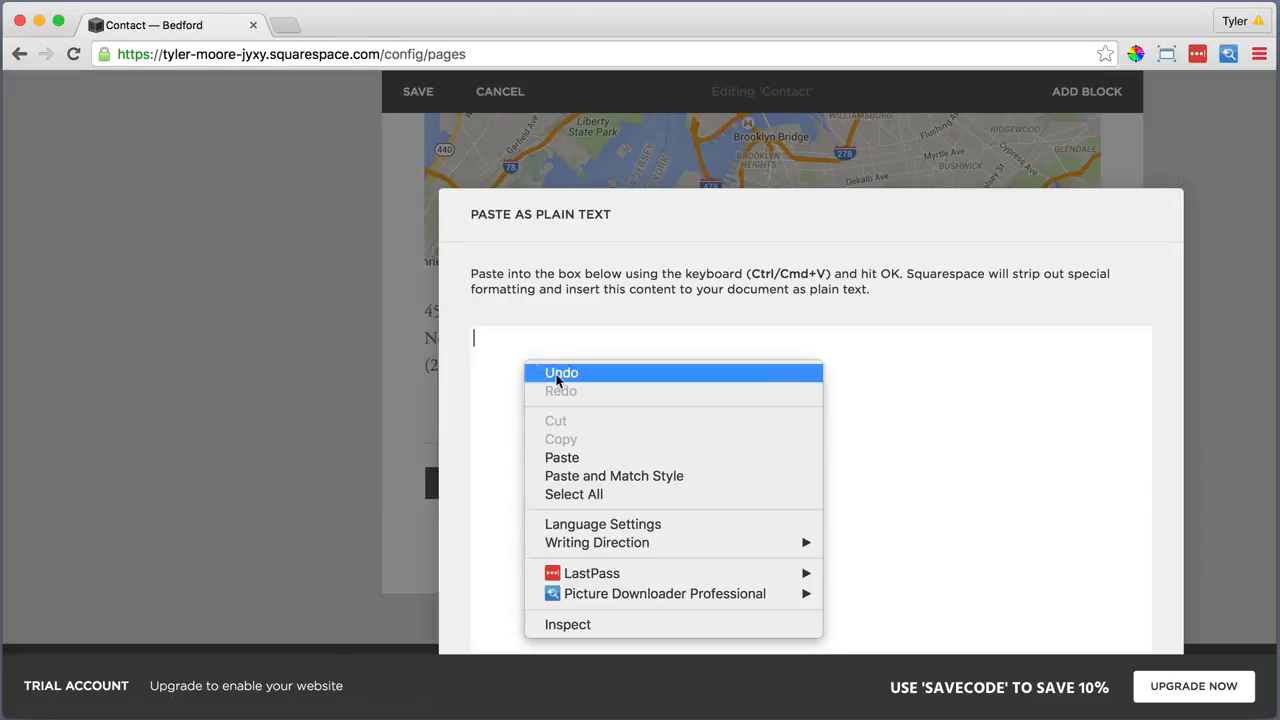
left_click(557, 458)
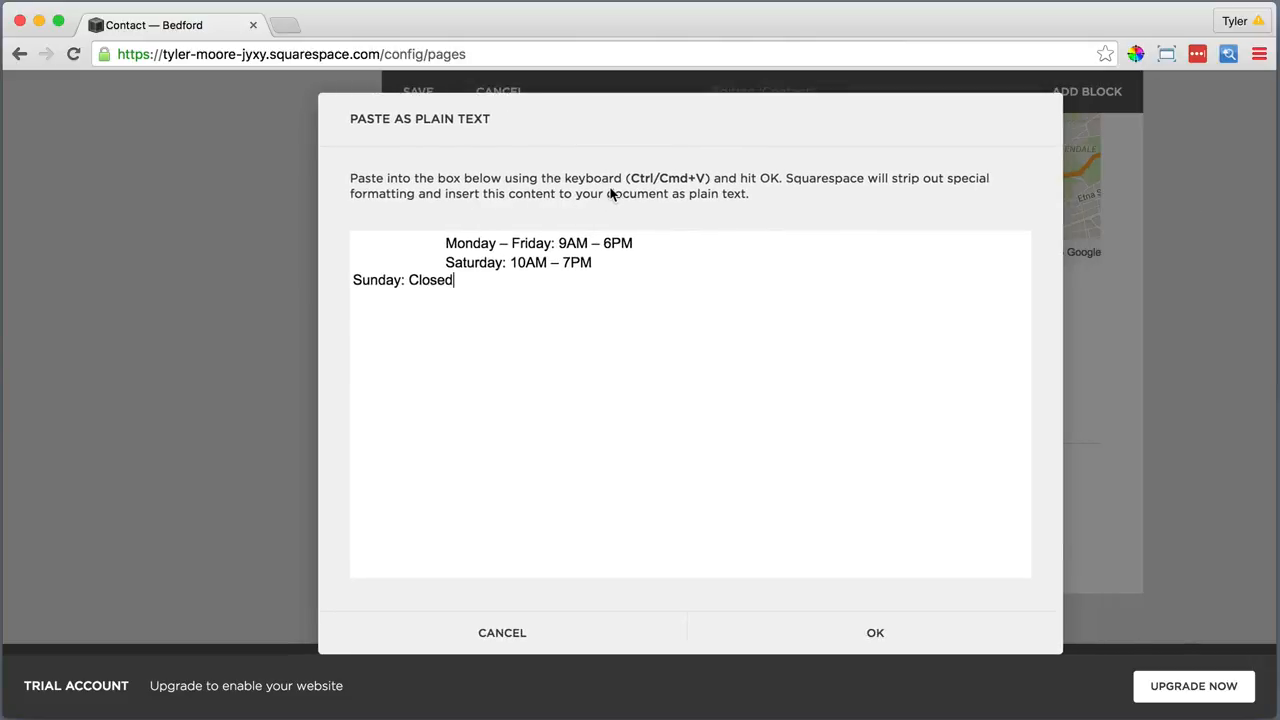
Search for 'en dash', open The Punctuation Guide's page, and return to the Contact tab
left_click(285, 25)
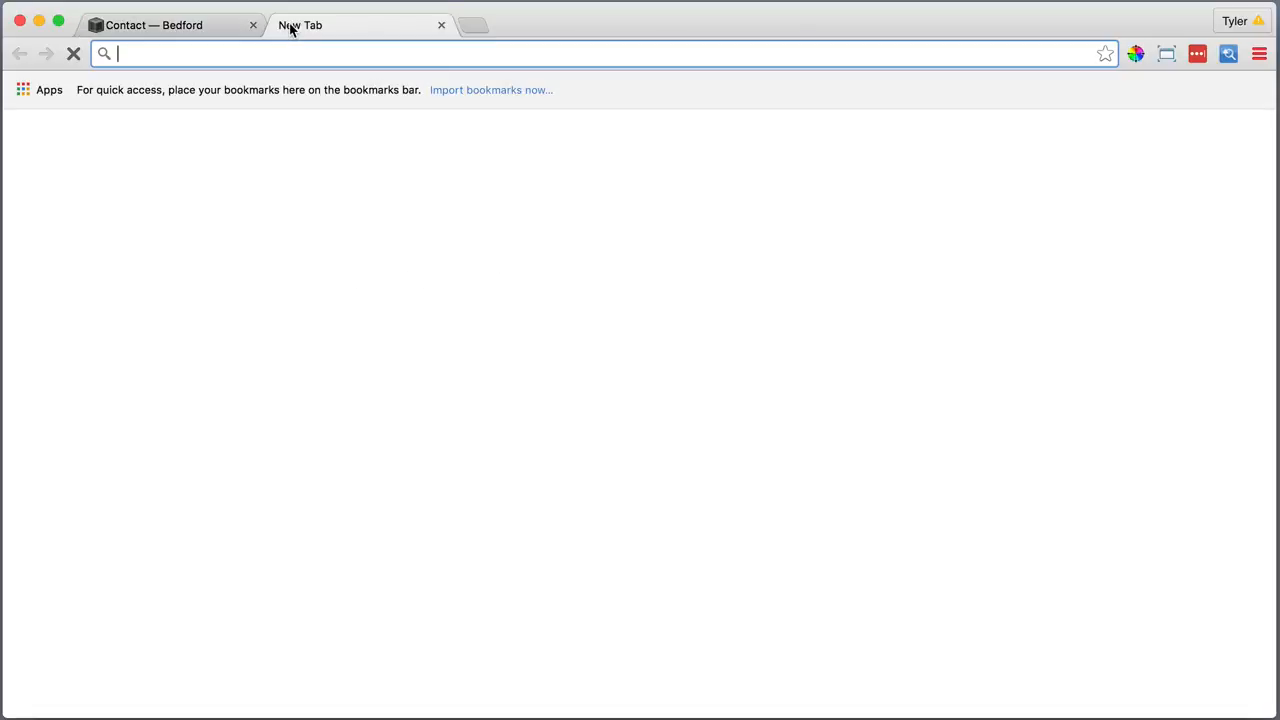
type("en dash")
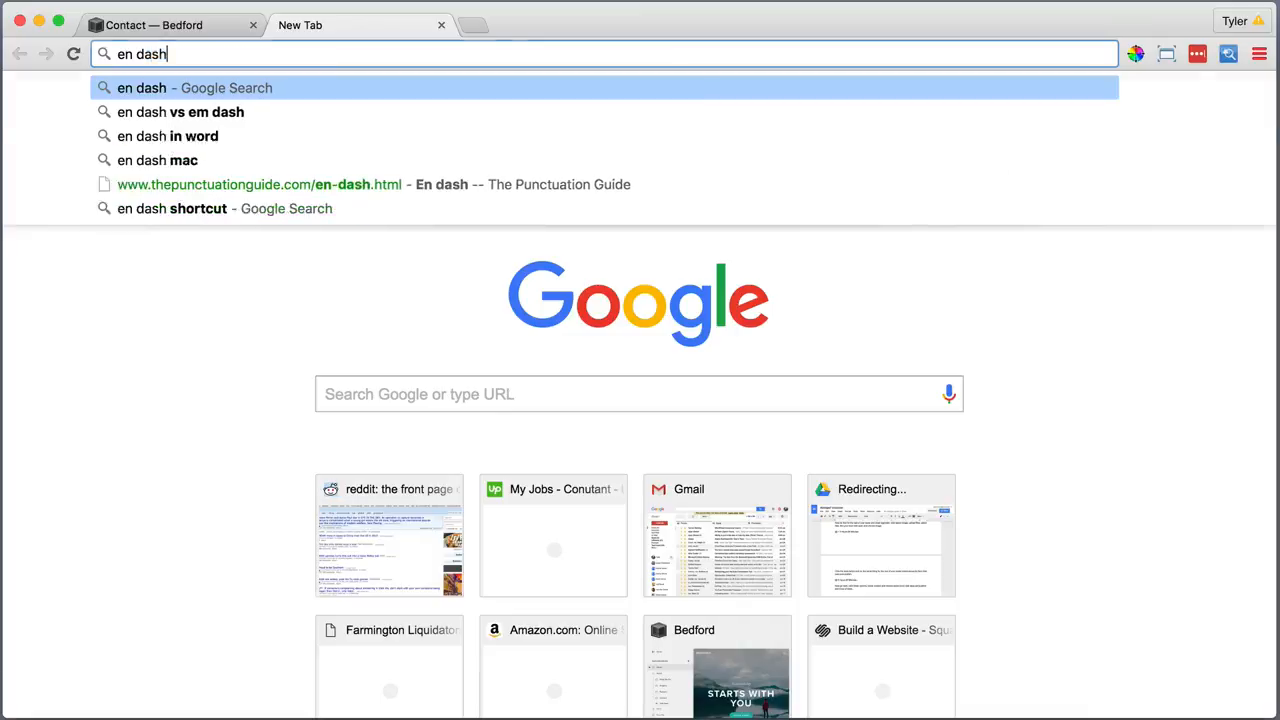
key("Return")
left_click(263, 451)
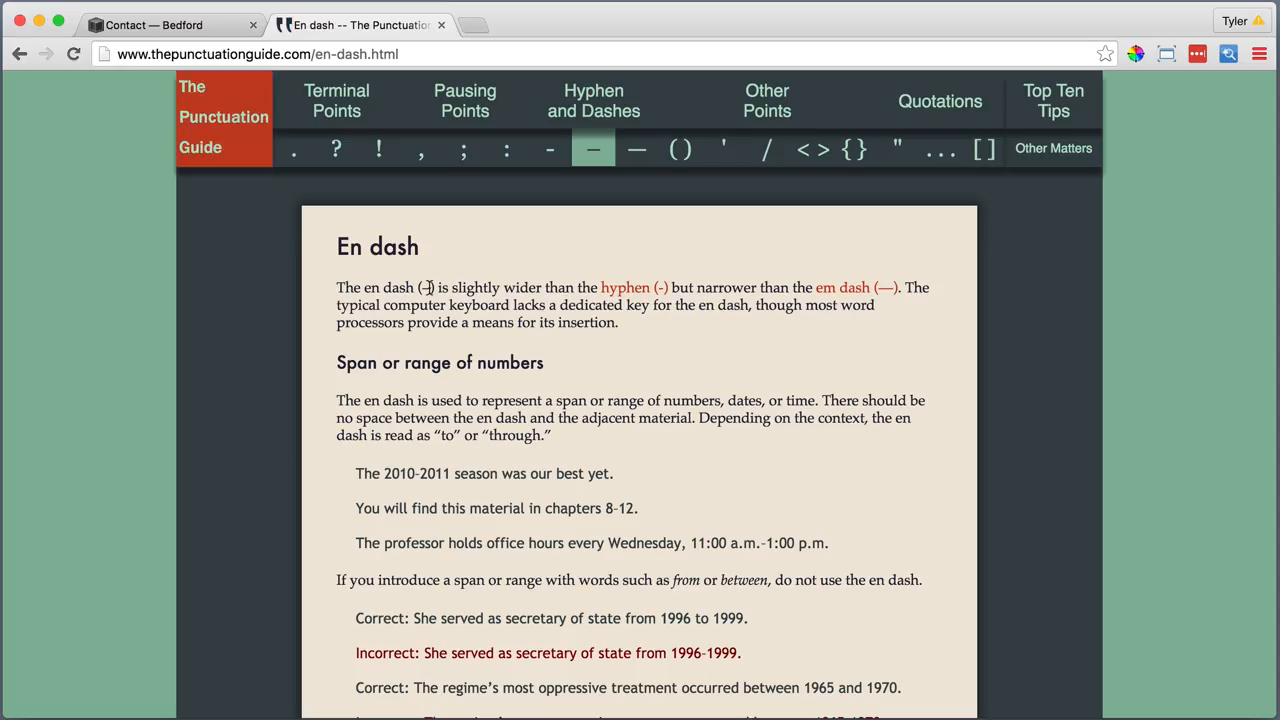
left_click(207, 30)
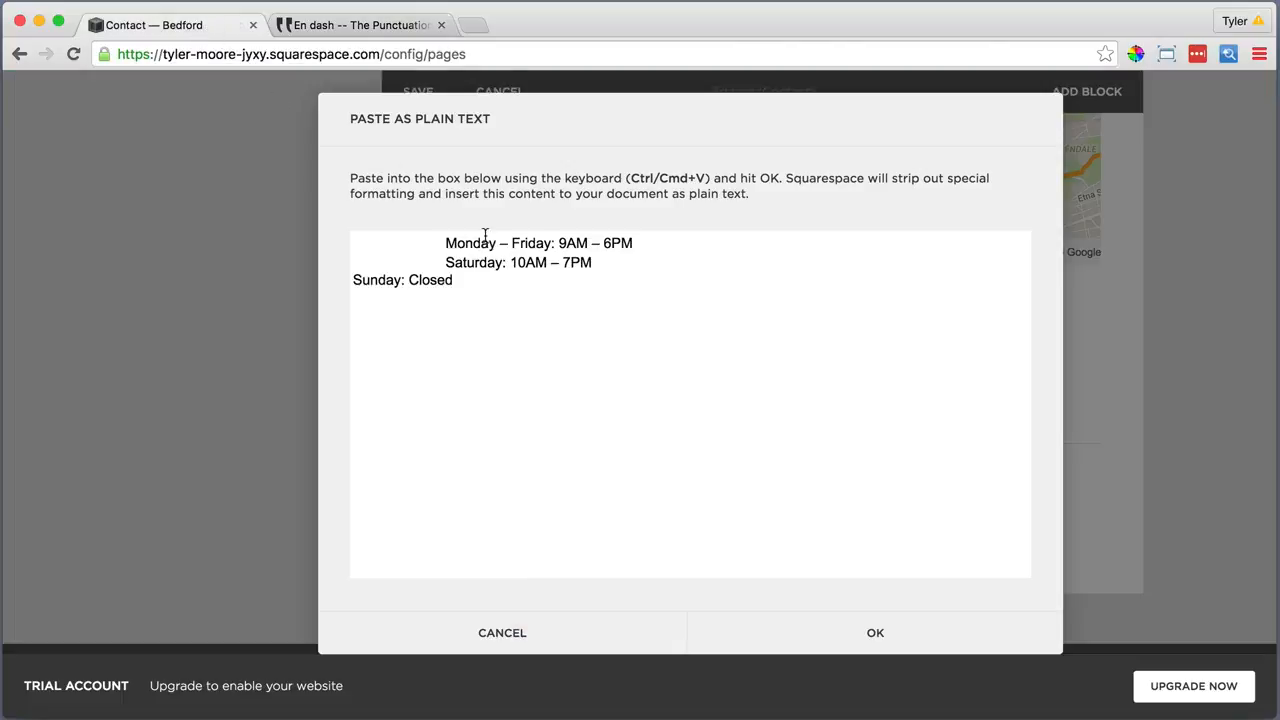
Replace the hyphens in the opening hours with en dashes and insert the text
right_click(503, 245)
left_click(543, 343)
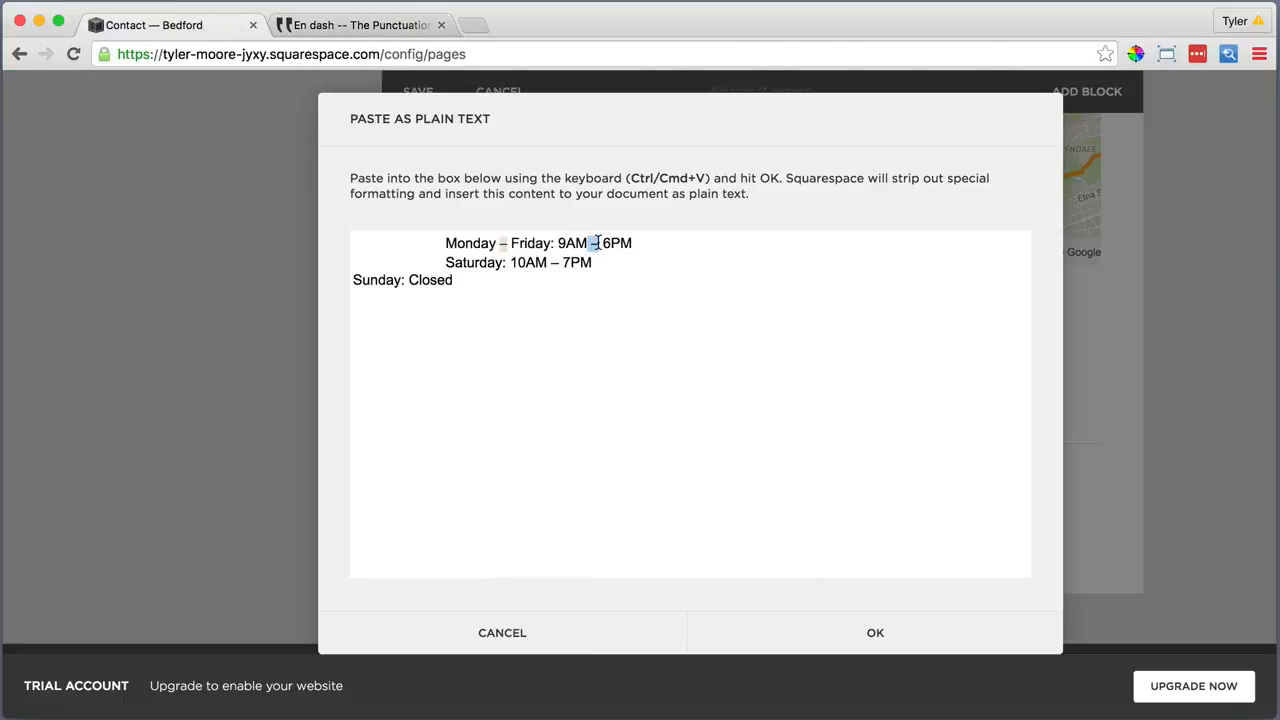
key("super+v")
right_click(594, 246)
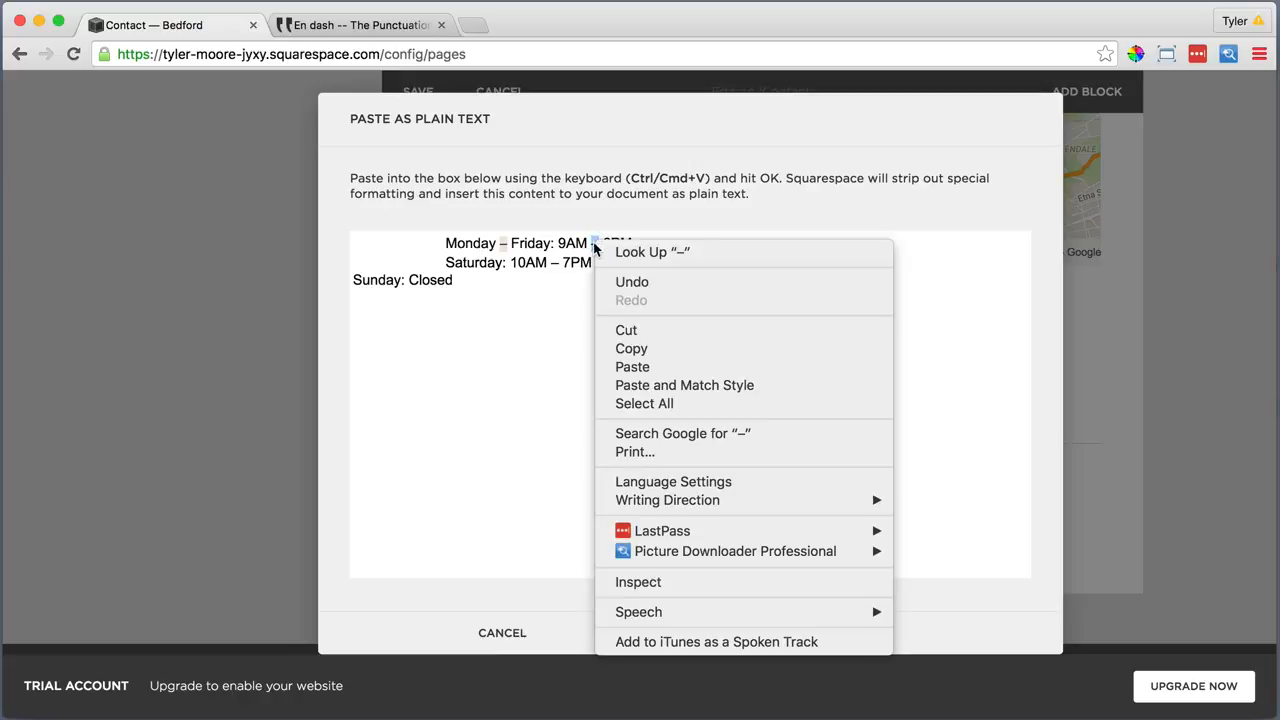
left_click(631, 366)
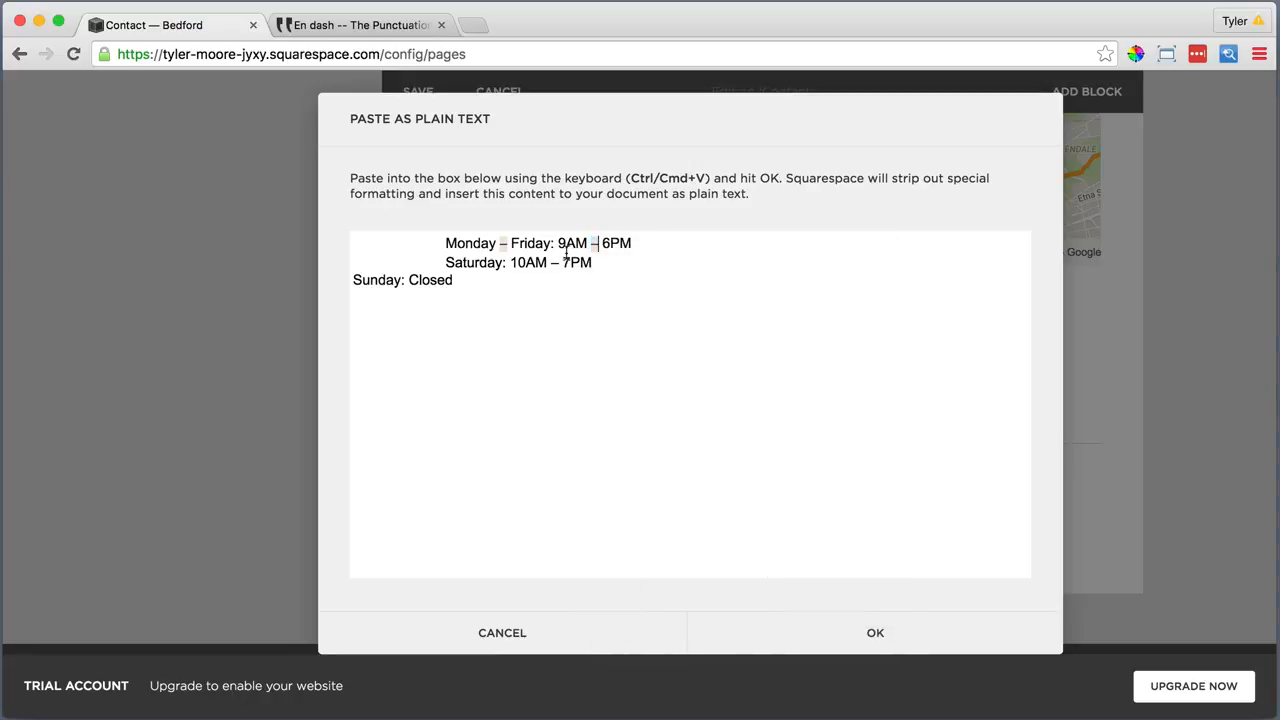
double_click(556, 262)
right_click(556, 262)
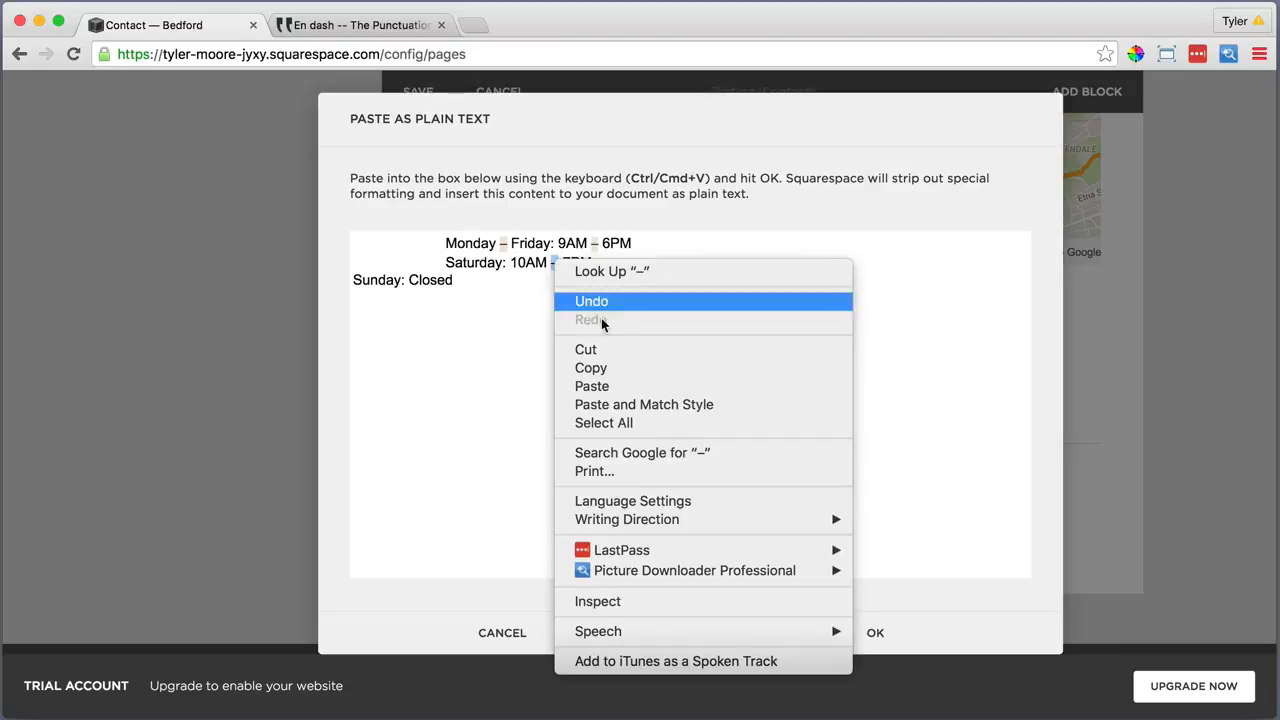
left_click(601, 380)
left_click(873, 634)
Put the Monday–Friday, Saturday and Sunday hours on tight line breaks
left_click(426, 564)
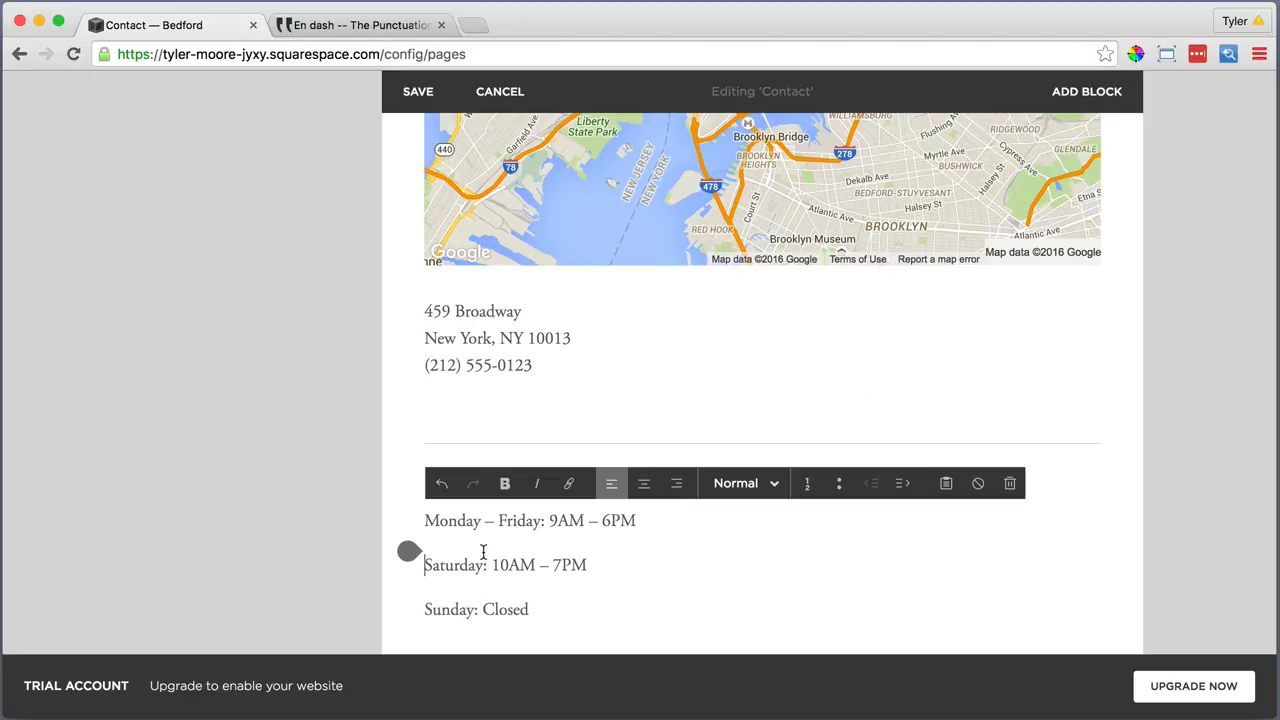
key("BackSpace")
key("shift+Return")
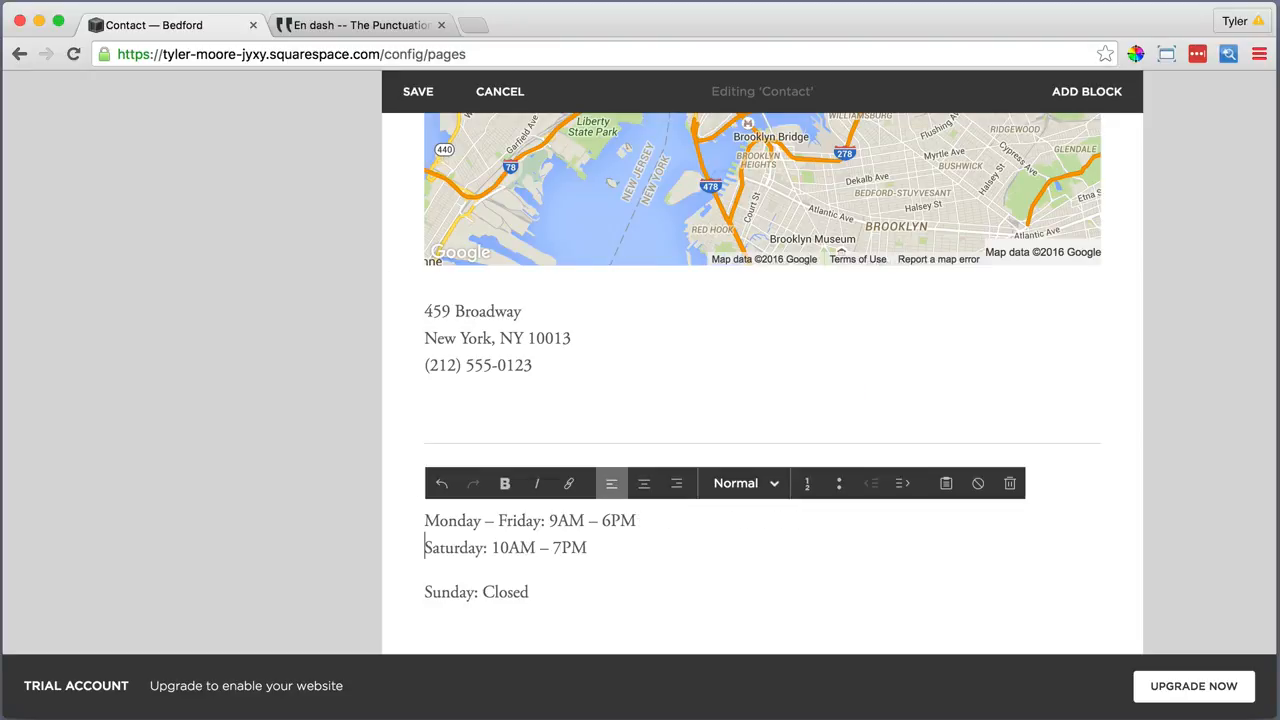
key("BackSpace")
key("shift+Return")
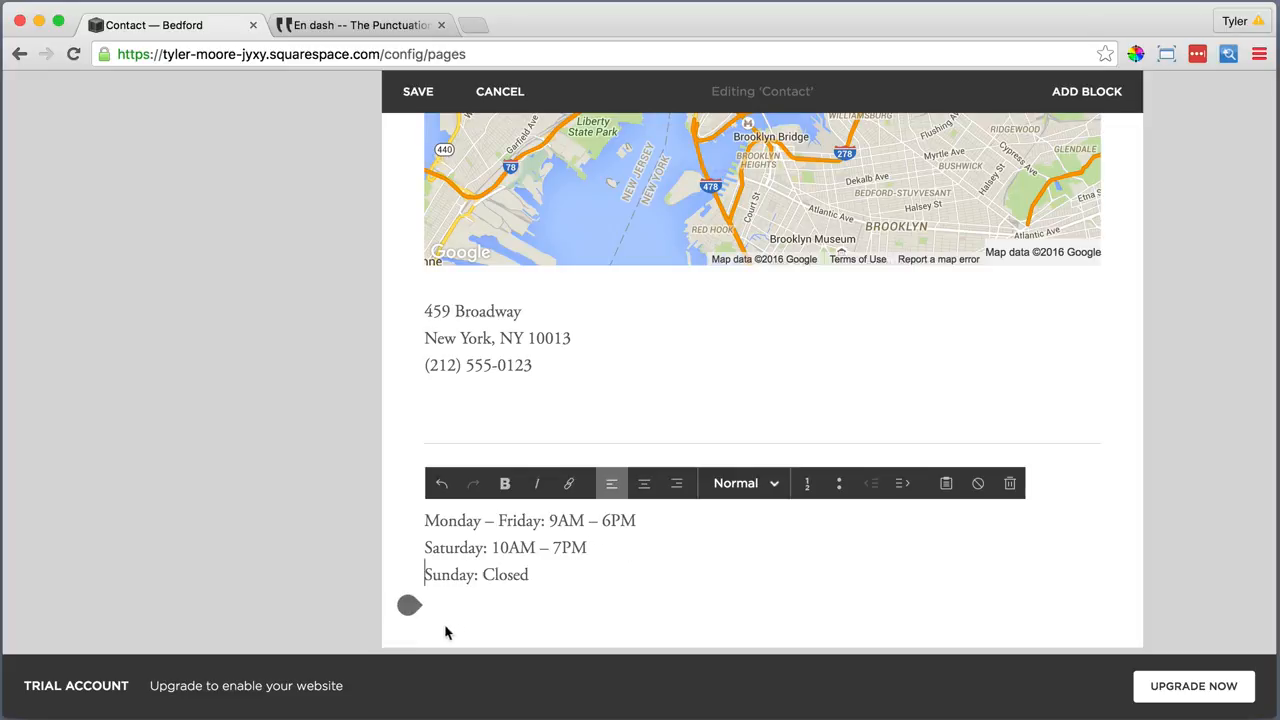
Add a divider line below the opening hours
left_click(408, 603)
scroll(513, 574, "down", 3)
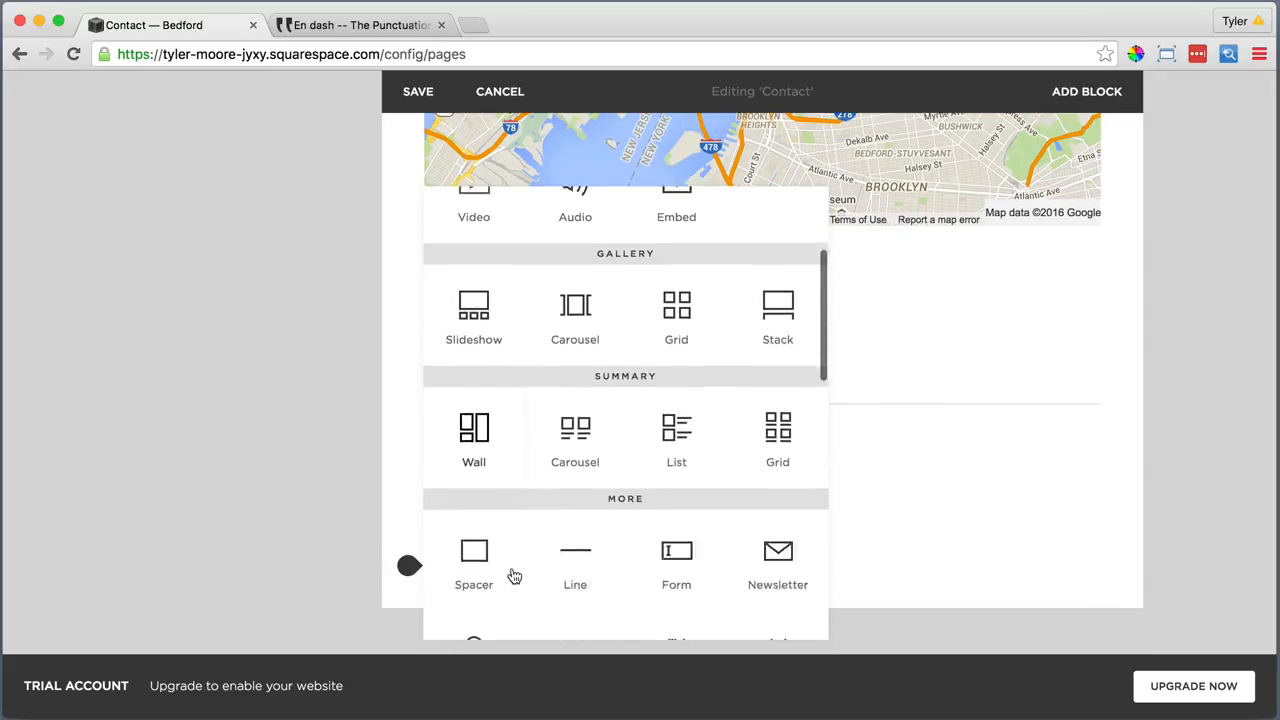
left_click(575, 535)
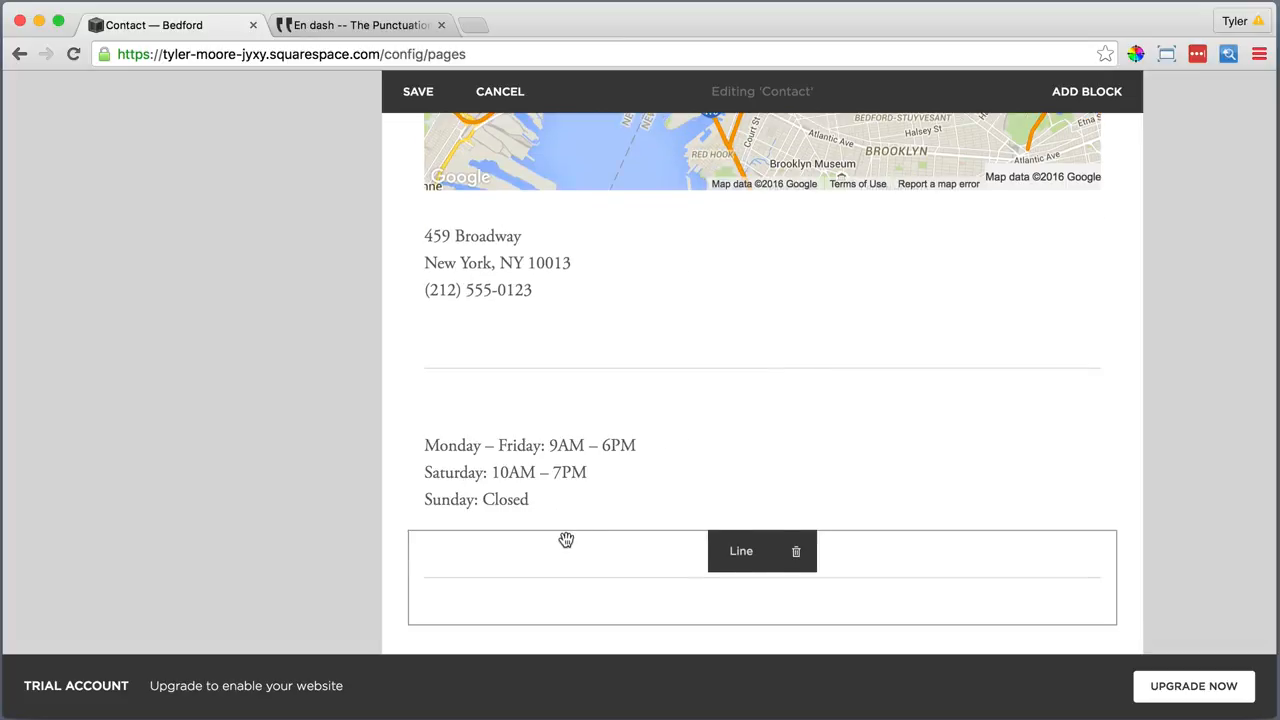
scroll(566, 537, "down", 2)
Add a text block with 'EMAIL' as a Heading 2
left_click(409, 516)
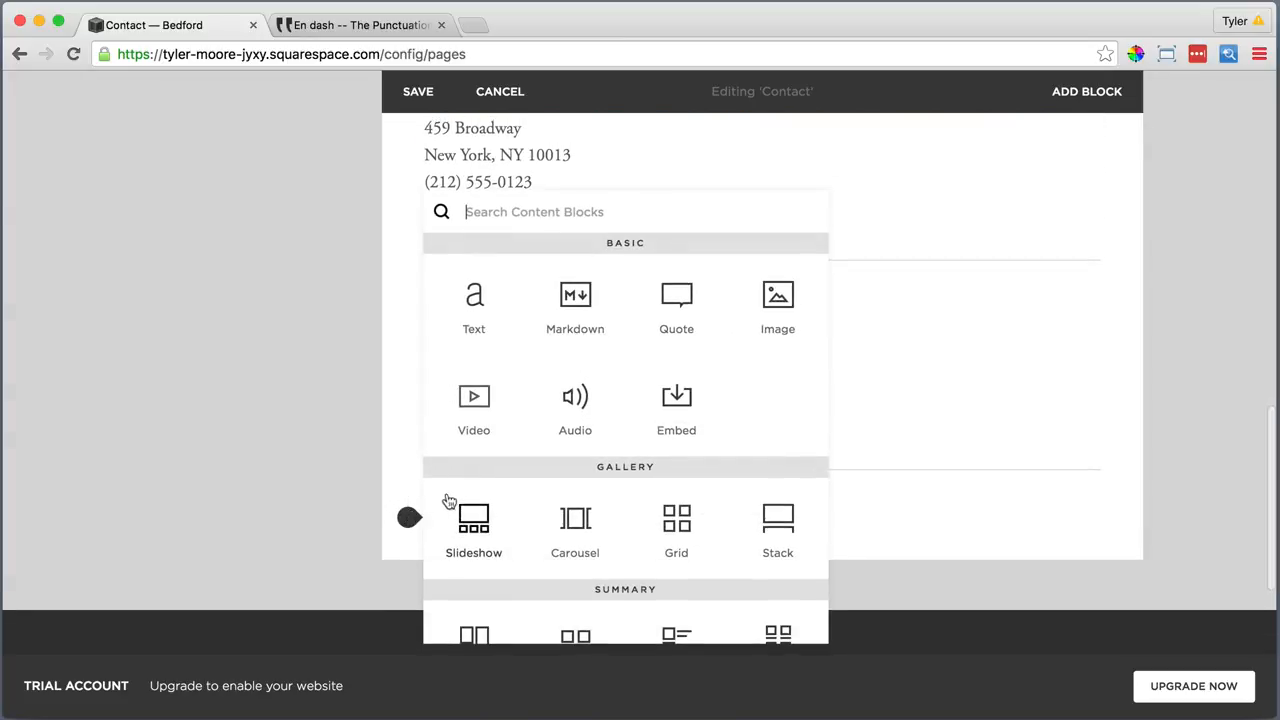
left_click(472, 297)
type("email")
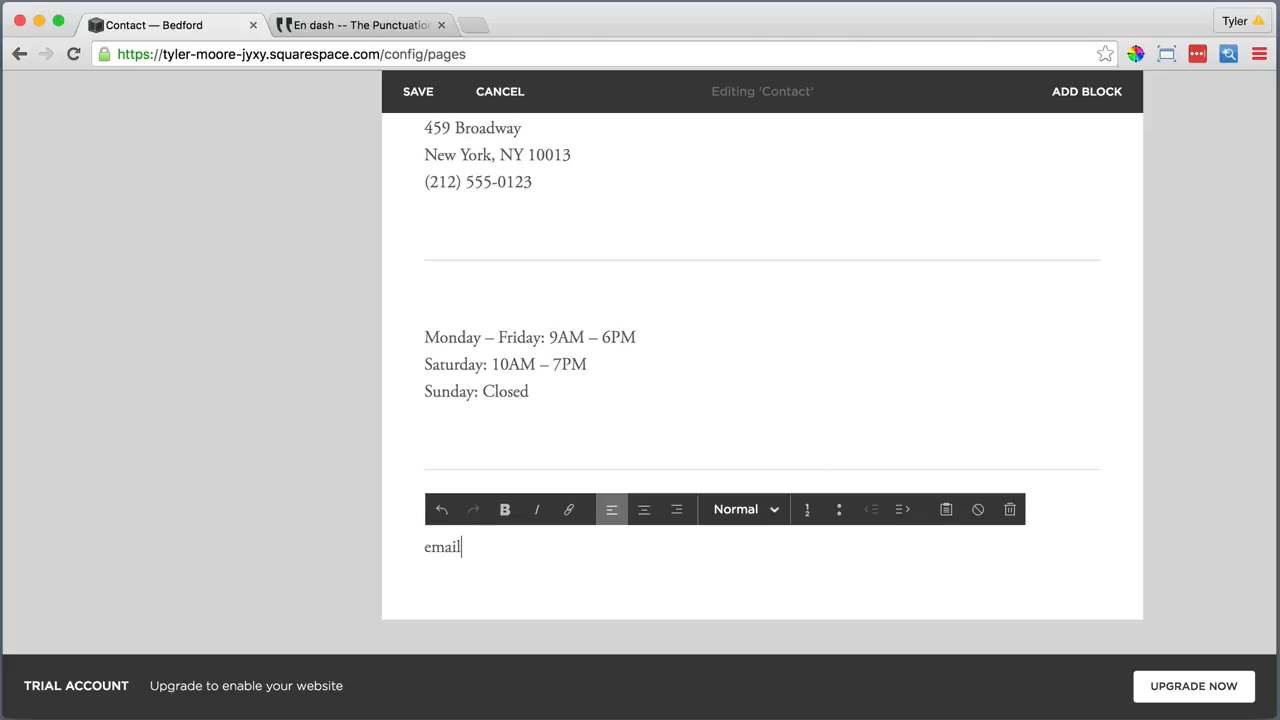
left_click_drag(500, 548, 412, 548)
left_click(745, 509)
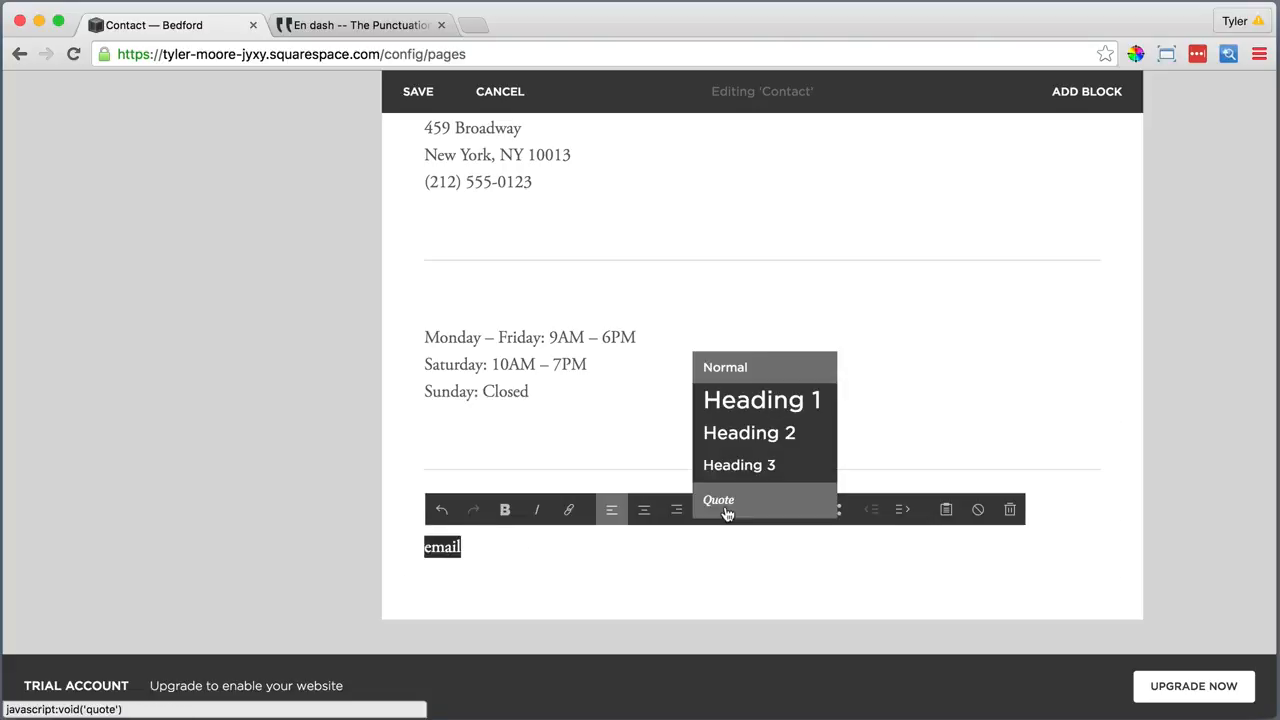
left_click(751, 432)
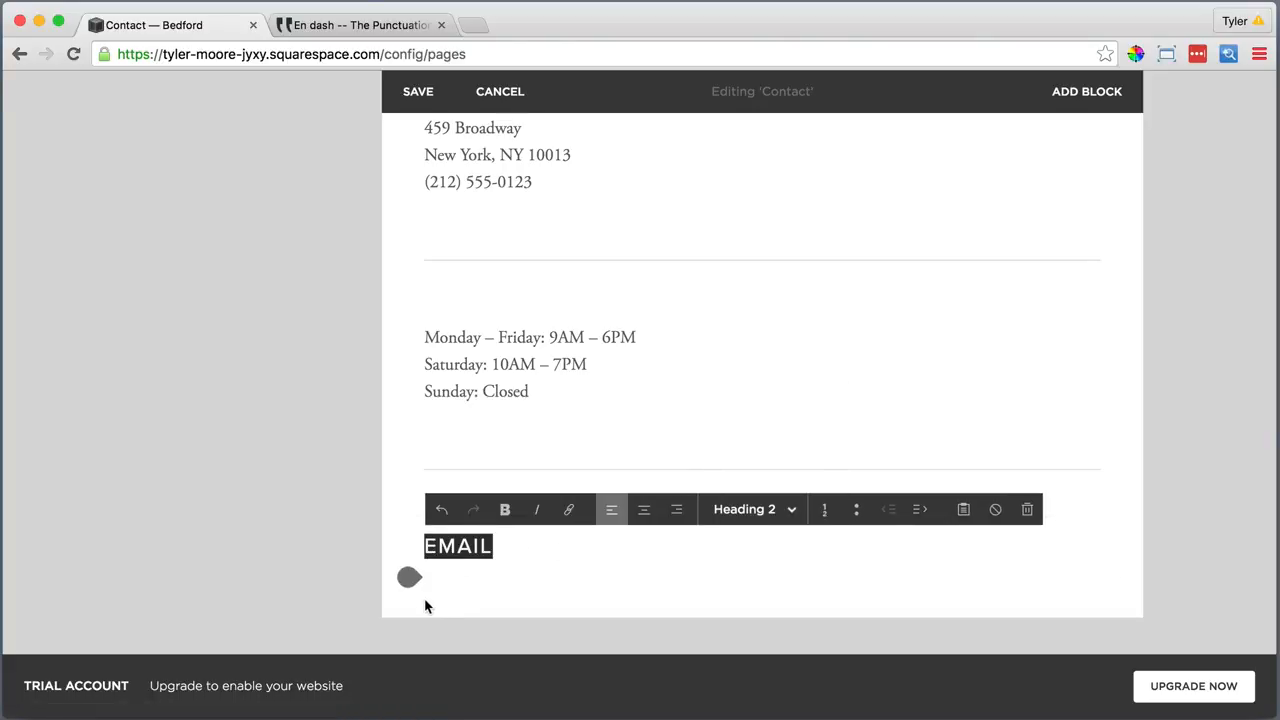
Add a text block below EMAIL holding the four lines of contact text, pasted as plain text
left_click(409, 576)
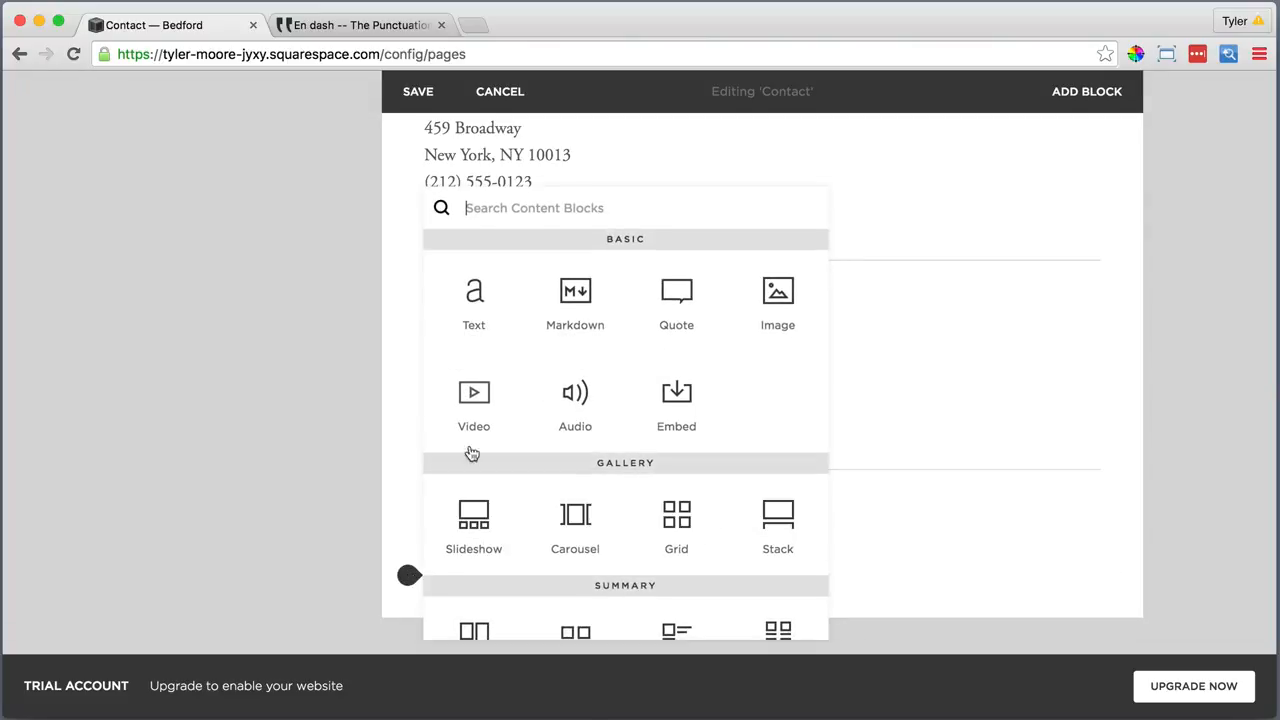
left_click(474, 292)
left_click(497, 595)
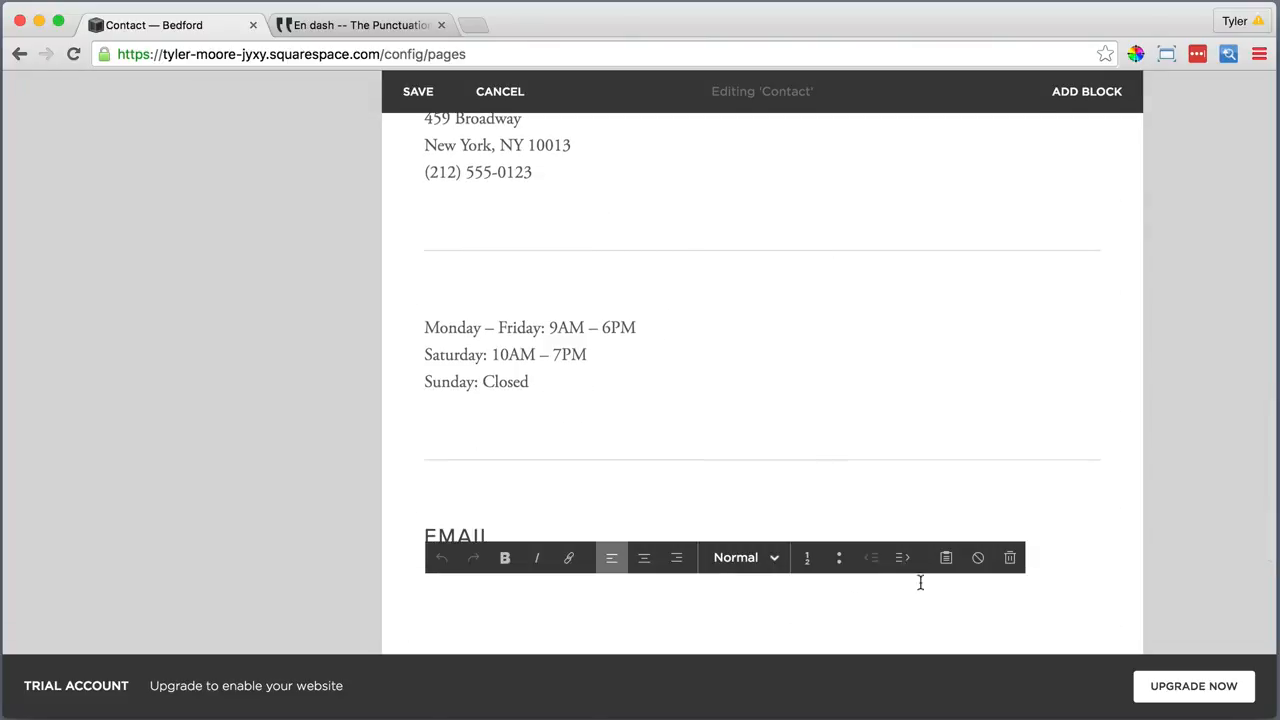
left_click(948, 558)
right_click(532, 388)
left_click(567, 477)
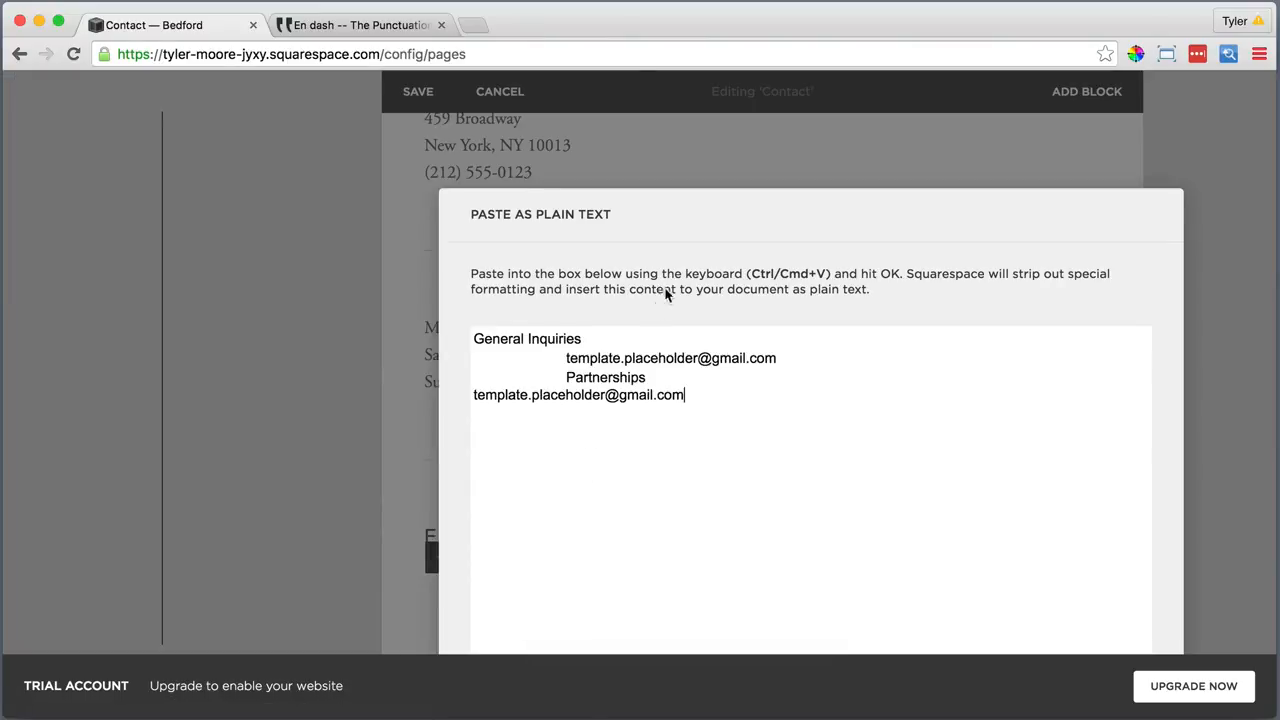
left_click(922, 635)
Put each e-mail address on a soft line break under its General Inquiries or Partnerships label
left_click(410, 438)
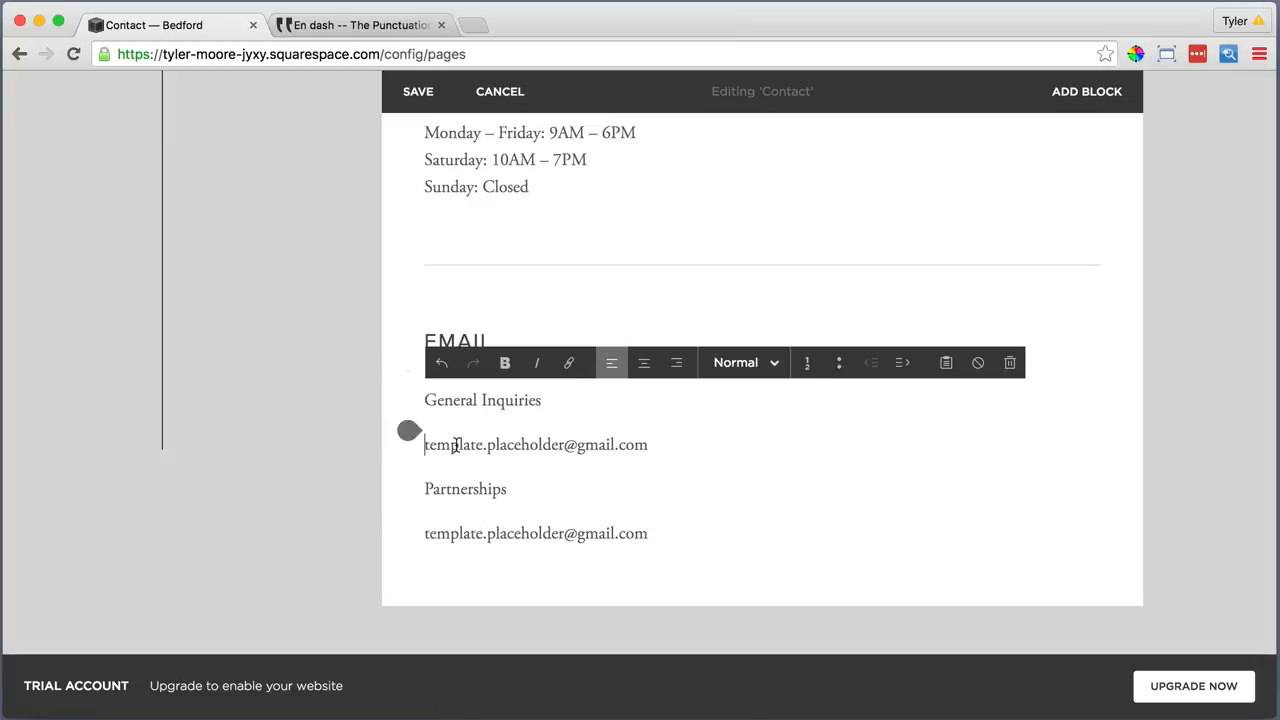
key("BackSpace")
key("shift+Return")
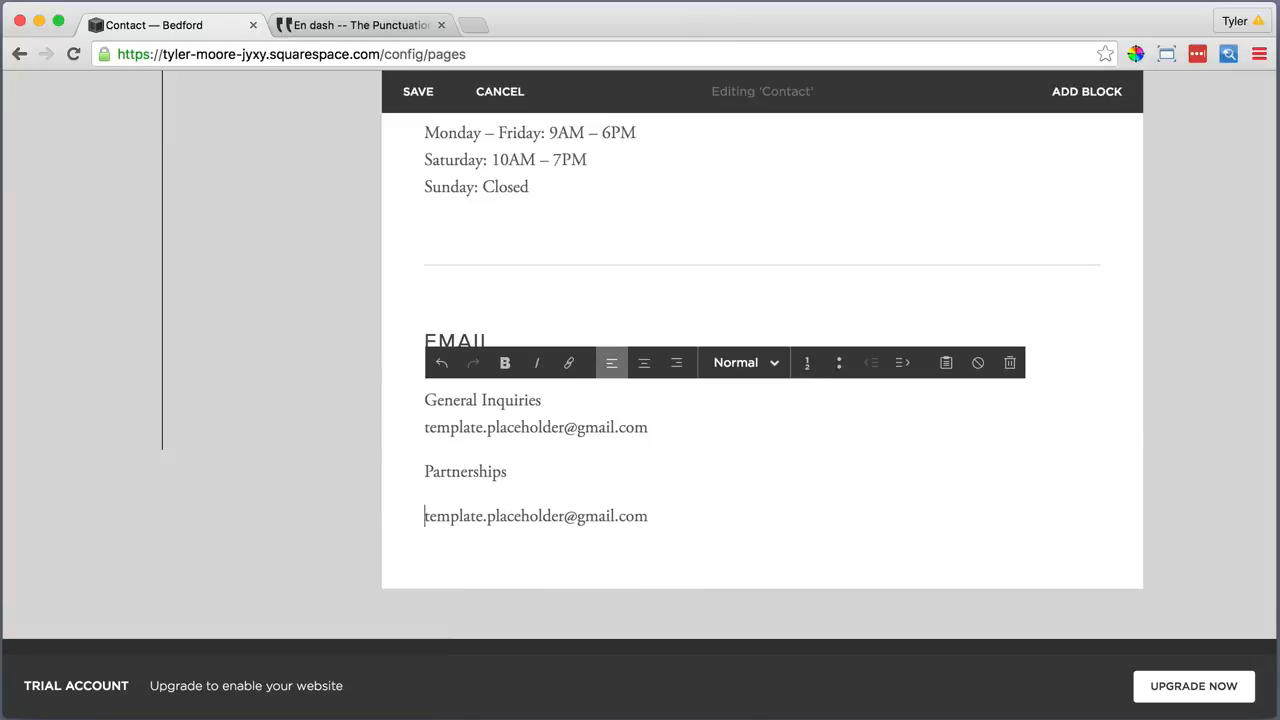
key("BackSpace")
key("shift+Return")
Link the General Inquiries e-mail address to itself
left_click_drag(652, 427, 424, 428)
right_click(424, 428)
left_click(486, 531)
left_click(568, 362)
right_click(505, 341)
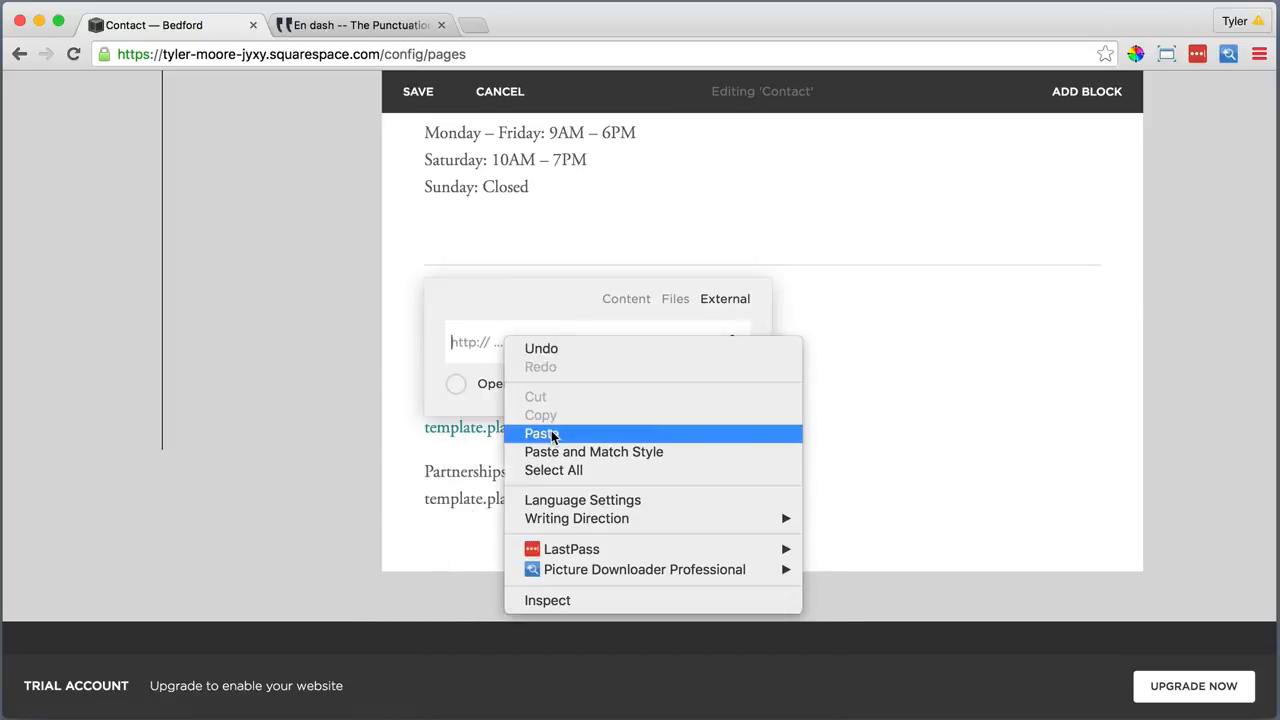
left_click(551, 434)
key("Return")
Link the Partnerships e-mail address to itself
left_click(654, 497)
left_click_drag(654, 497, 424, 498)
right_click(446, 497)
left_click(508, 599)
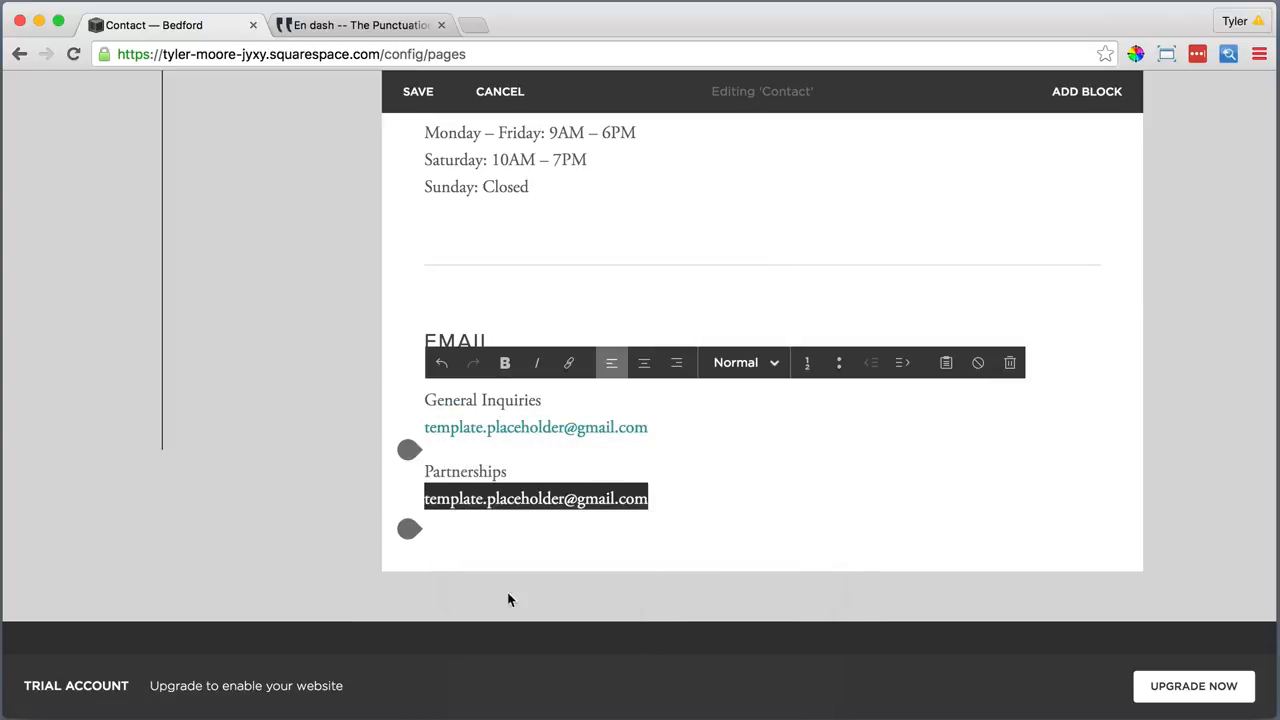
left_click(568, 362)
right_click(557, 397)
left_click(601, 492)
key("Return")
left_click(549, 543)
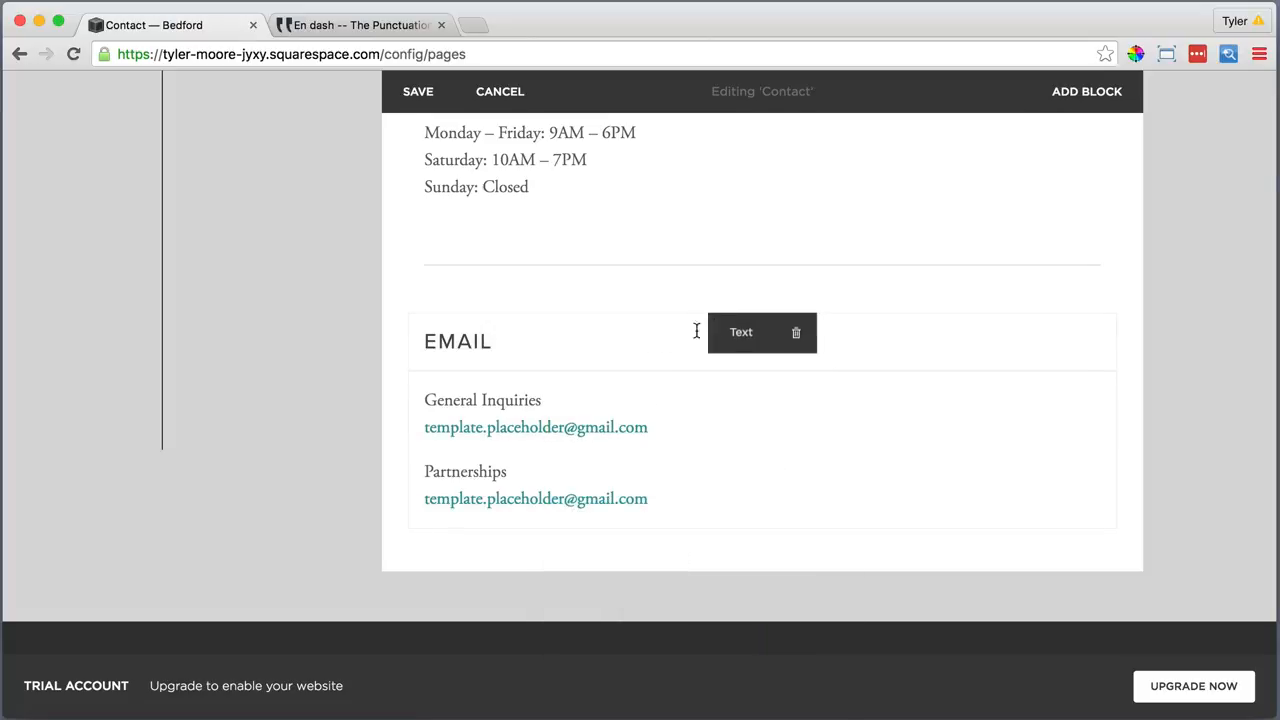
Delete both divider lines and add an empty paragraph after 'Sunday: Closed'
left_click(797, 249)
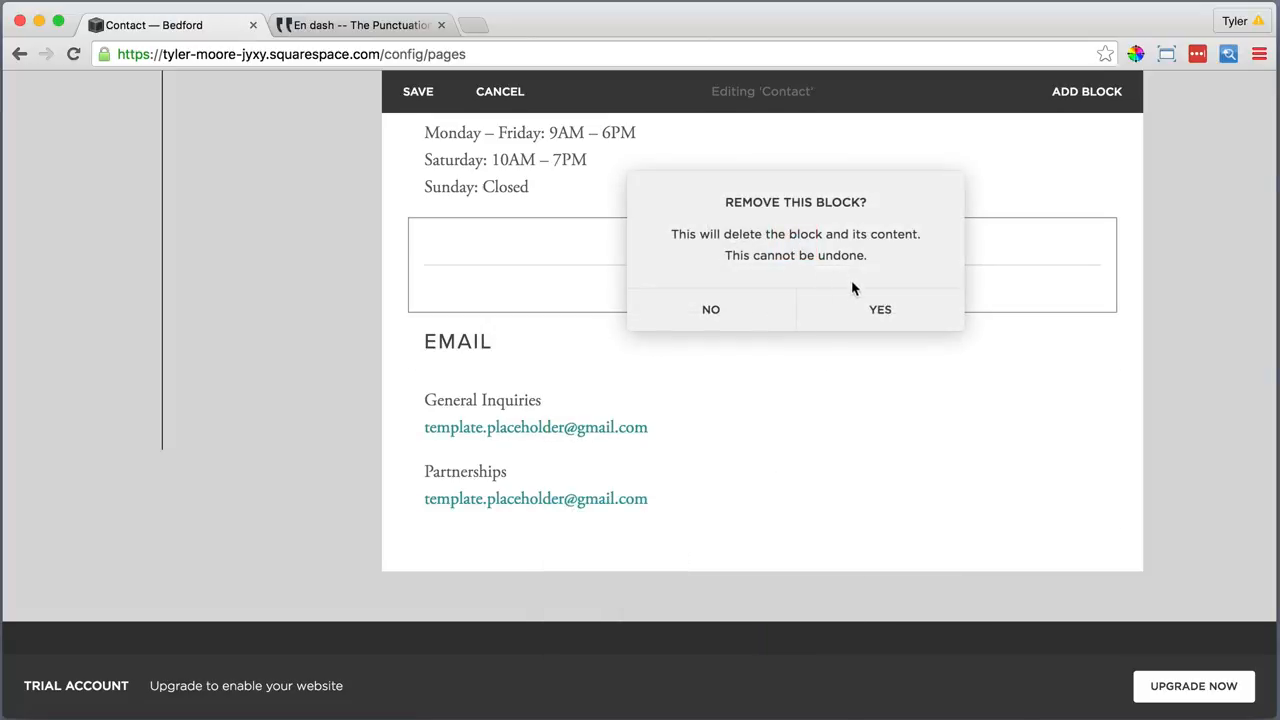
left_click(880, 309)
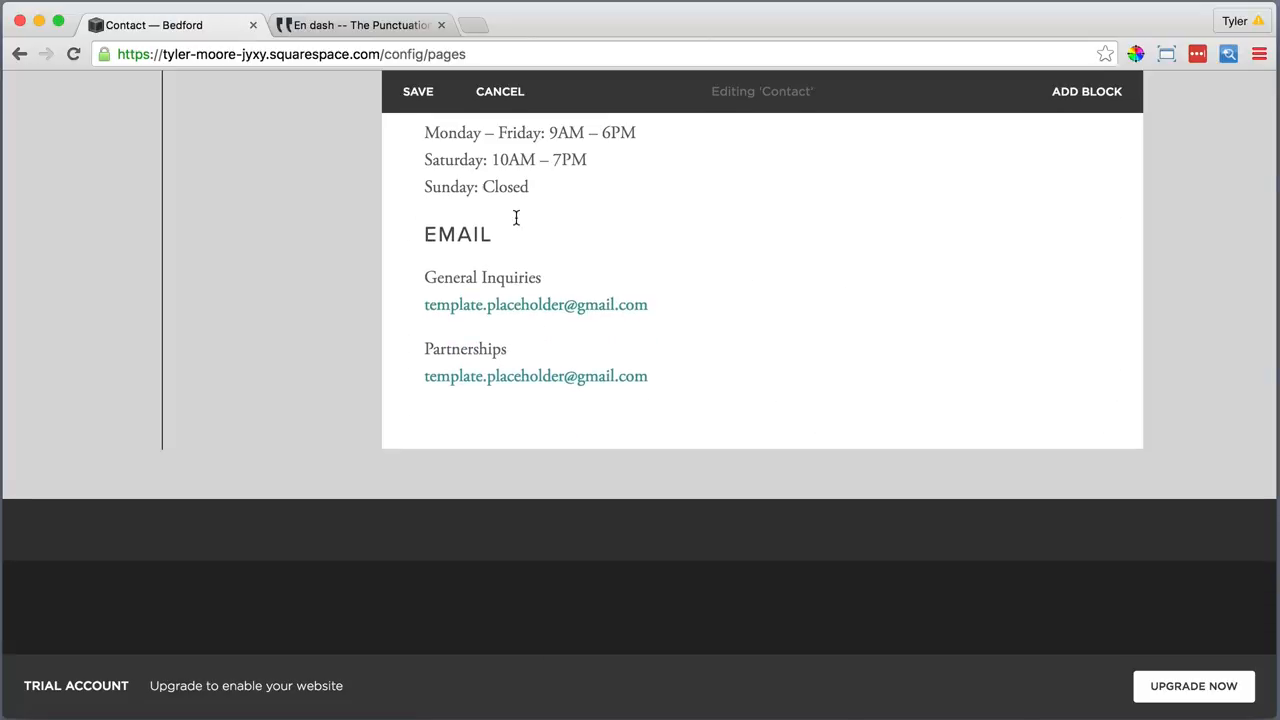
left_click(534, 187)
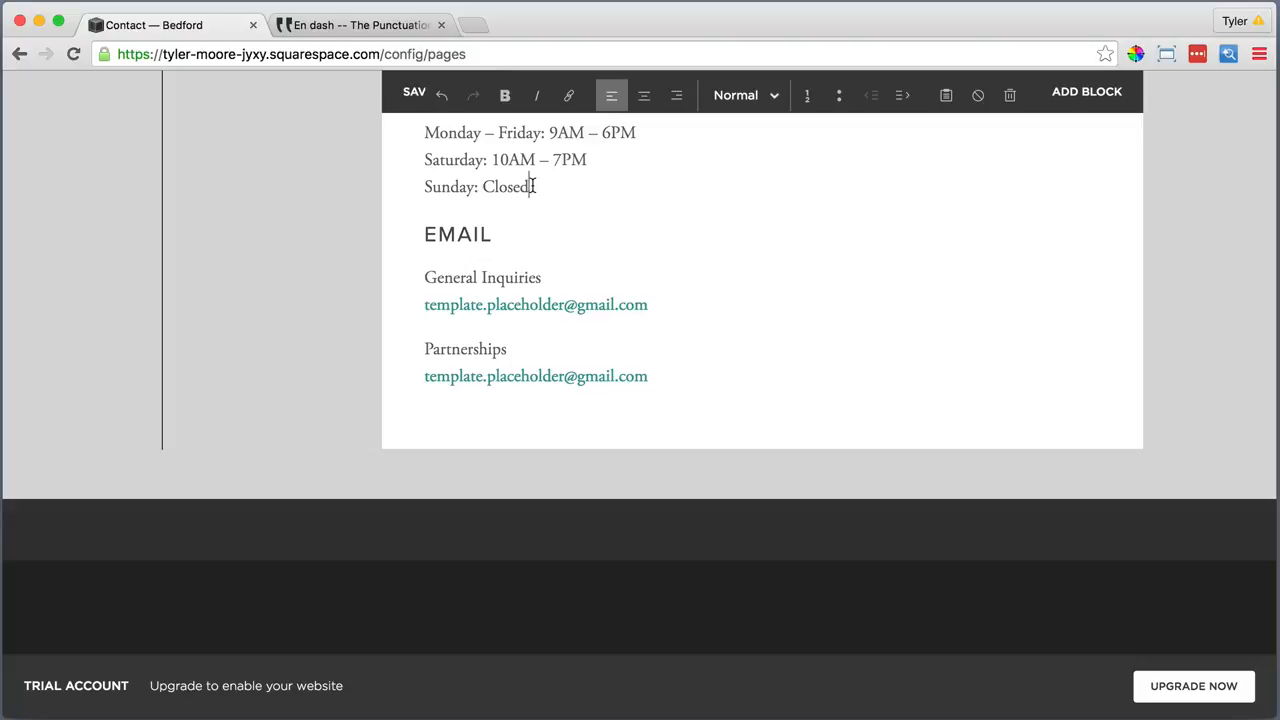
key("Return")
scroll(531, 187, "up", 3)
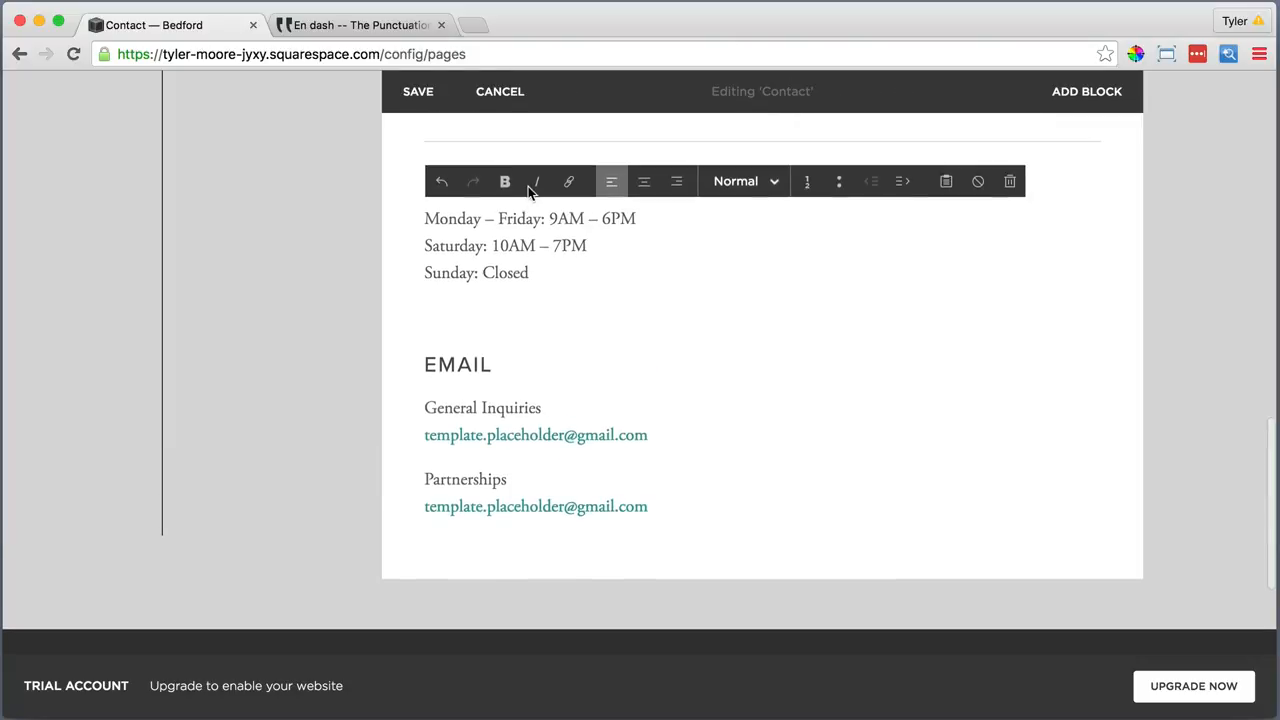
mouse_move(758, 196)
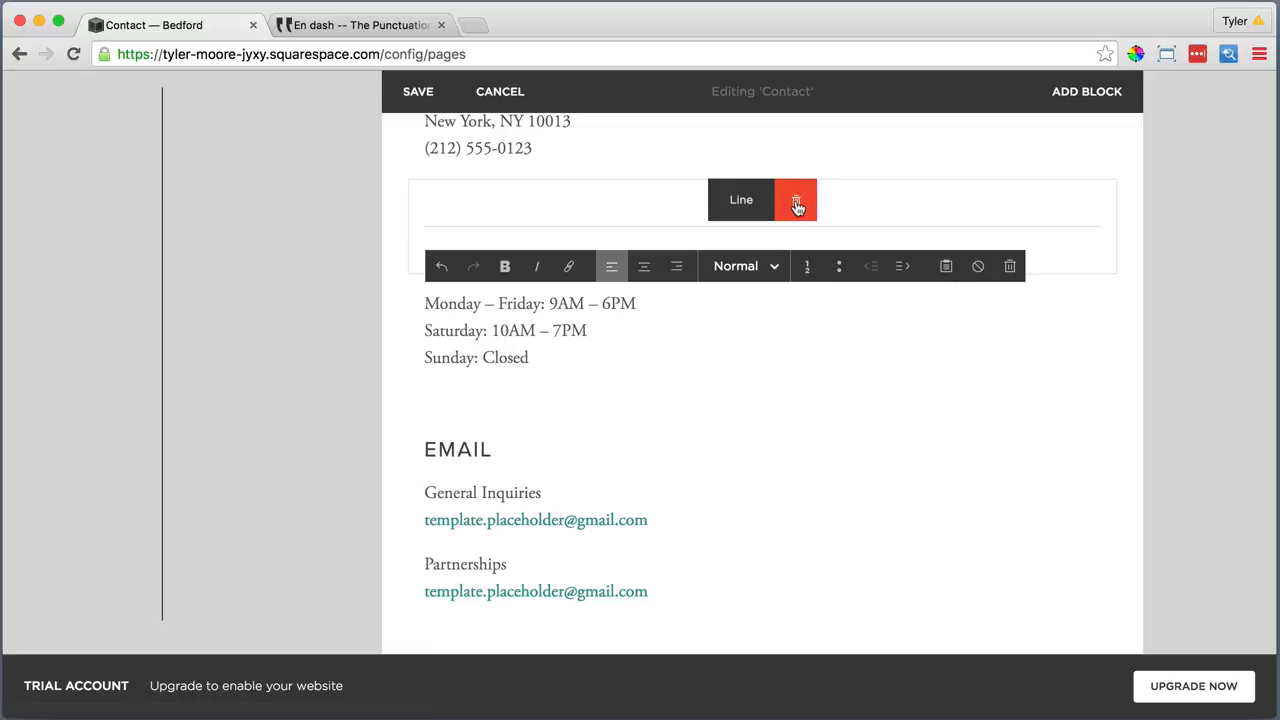
left_click(796, 200)
left_click(880, 259)
Save the Contact page and close the punctuation reference tab
scroll(734, 249, "up", 3)
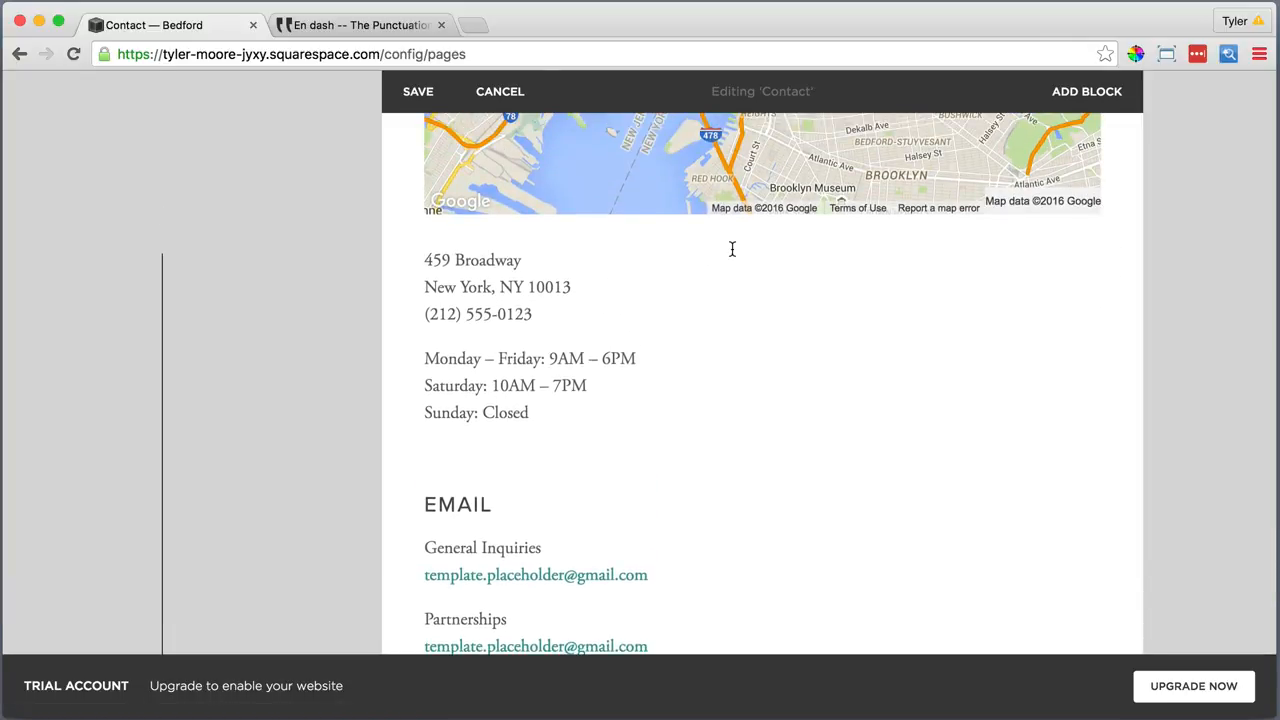
scroll(732, 250, "up", 10)
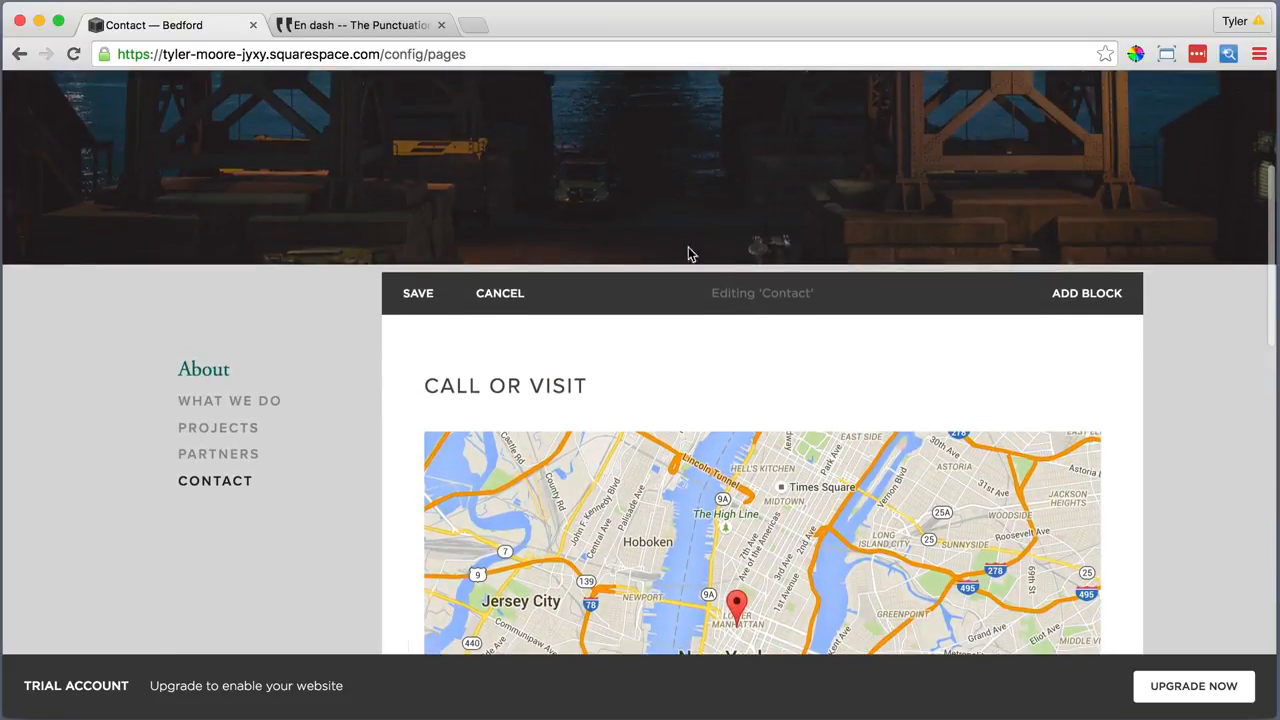
left_click(418, 289)
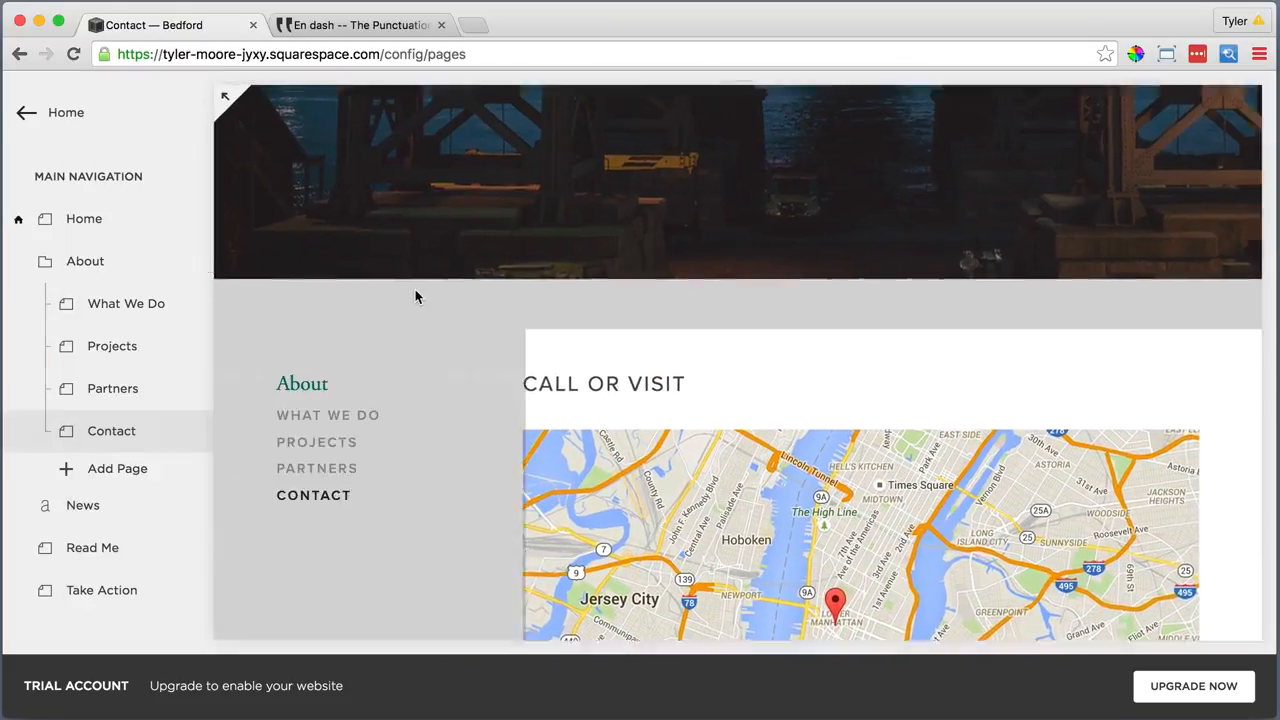
scroll(418, 297, "up", 5)
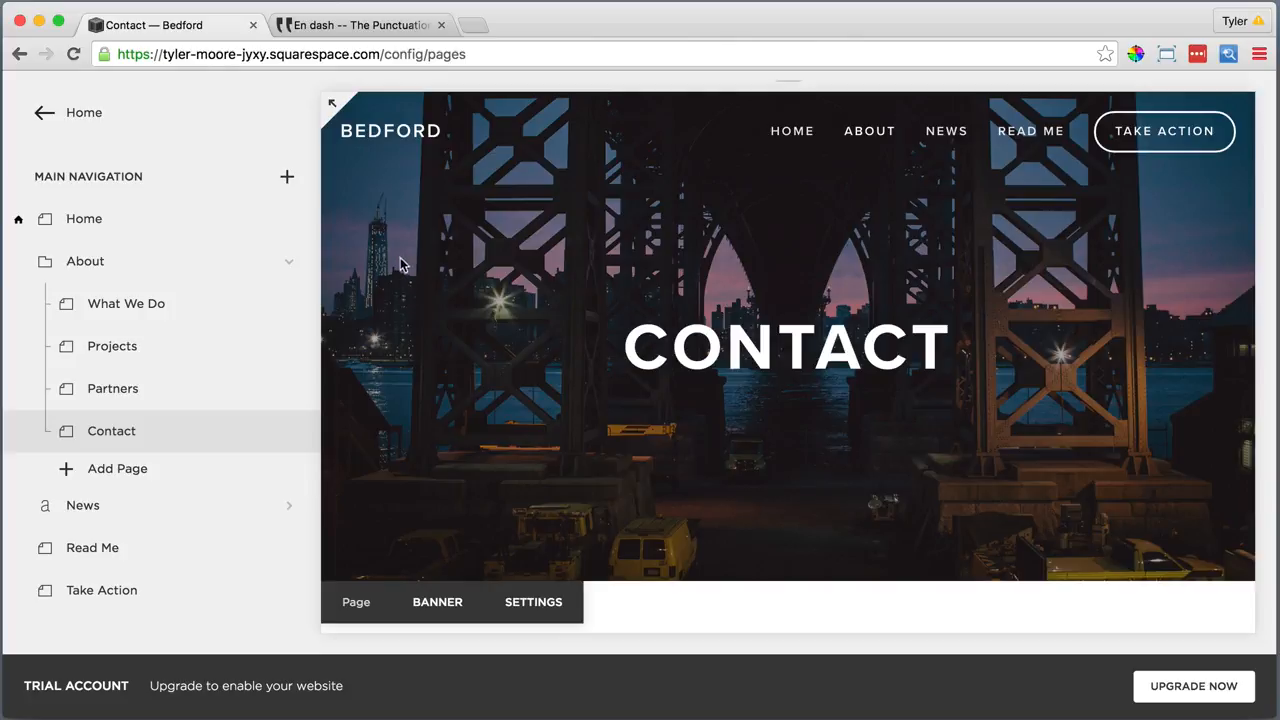
left_click(441, 25)
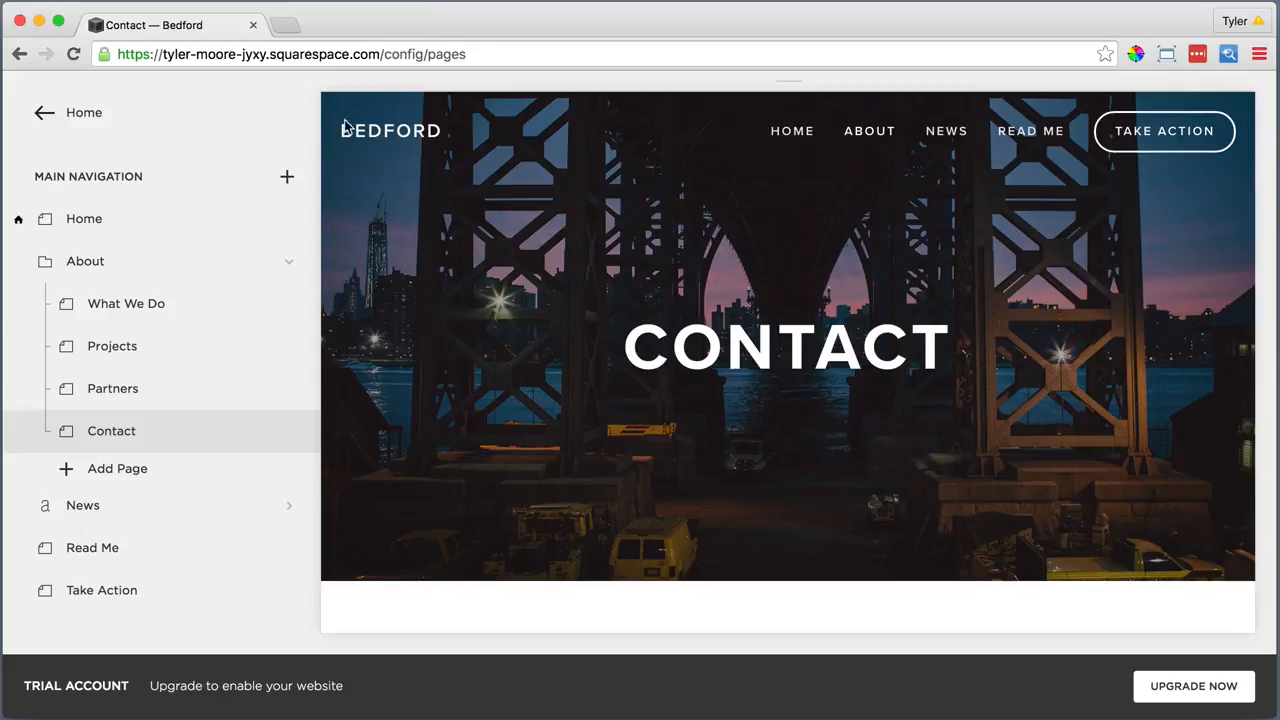
In the News blog settings, bold 'News' in the description and set posts per page to 10
left_click(197, 508)
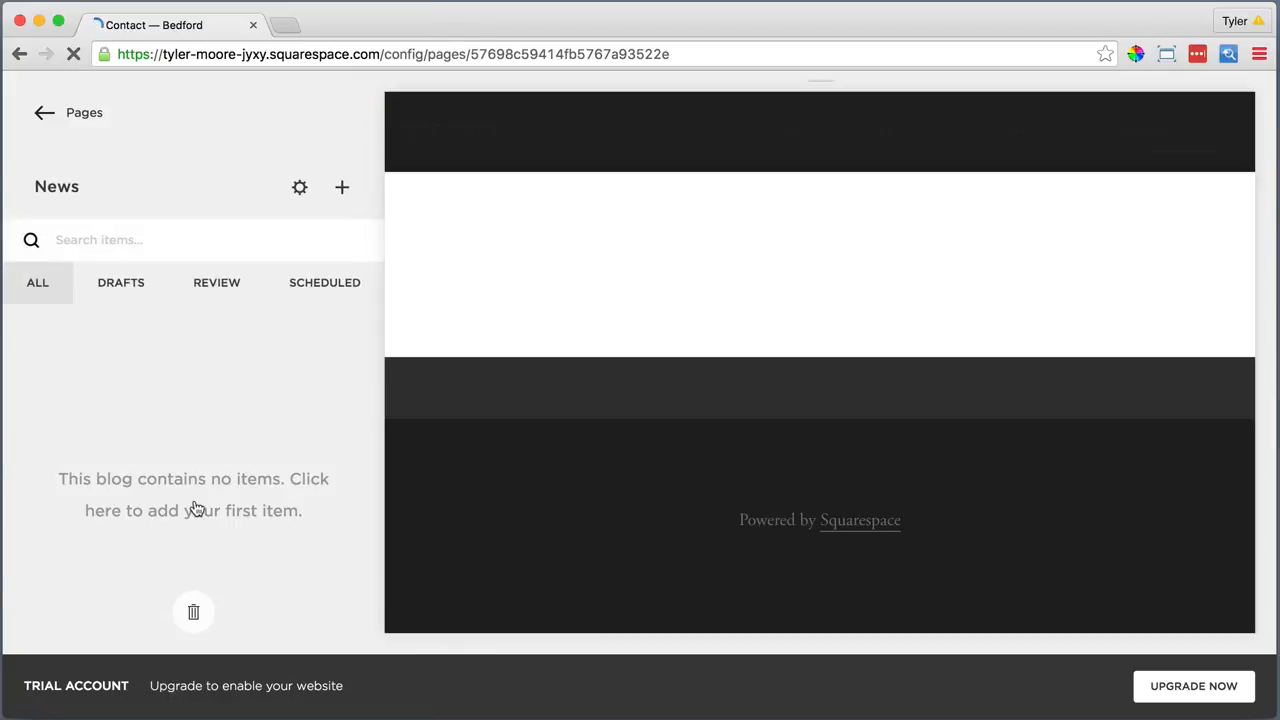
left_click(300, 190)
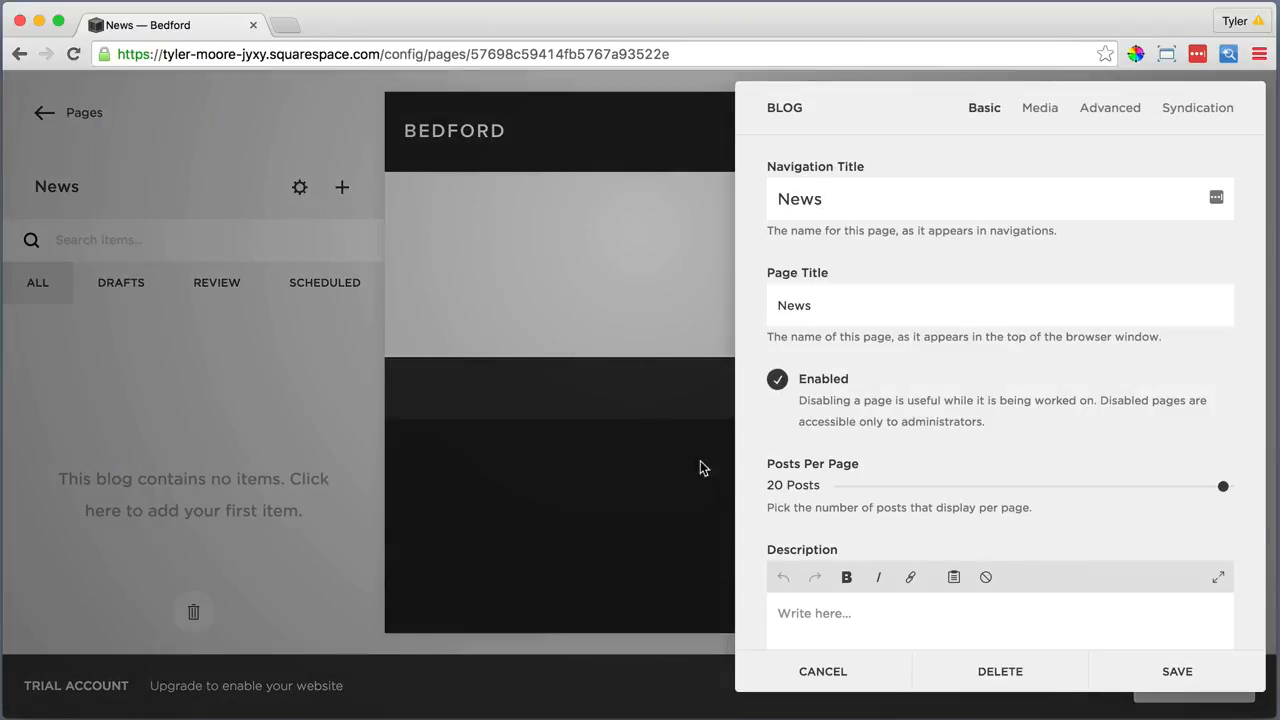
left_click(795, 618)
left_click_drag(796, 612, 777, 613)
left_click(846, 577)
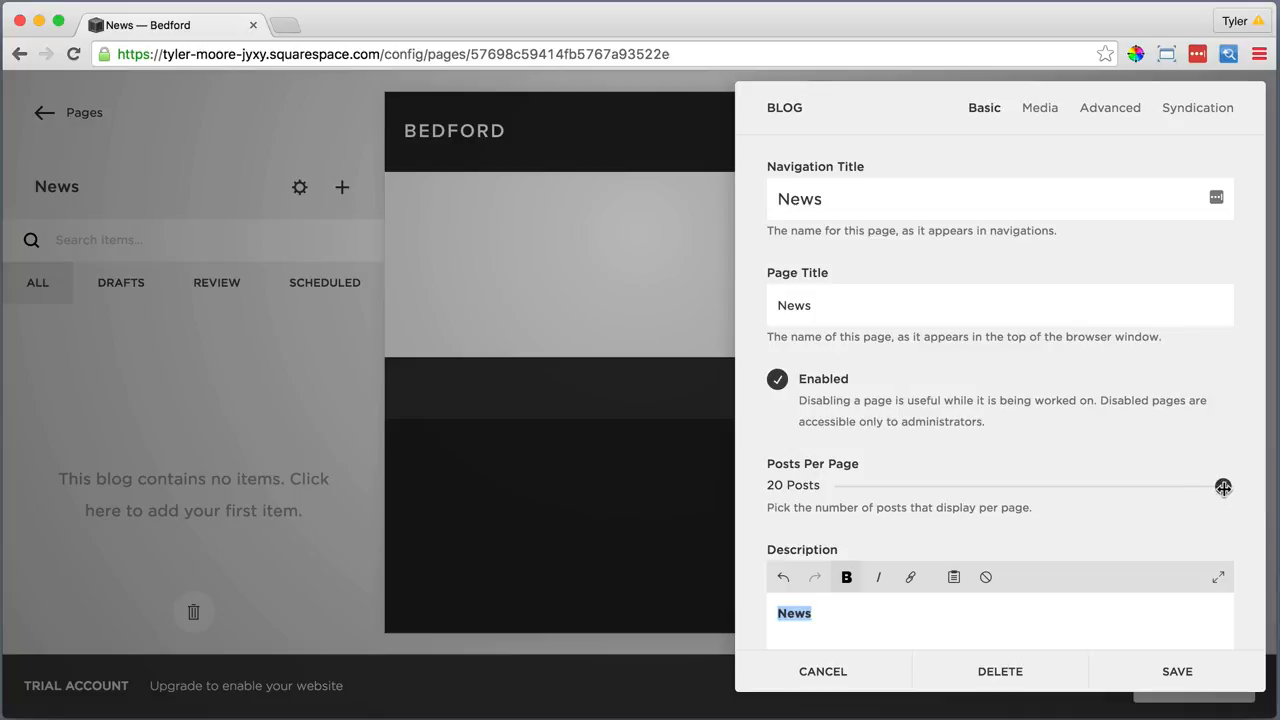
left_click_drag(1223, 487, 1033, 488)
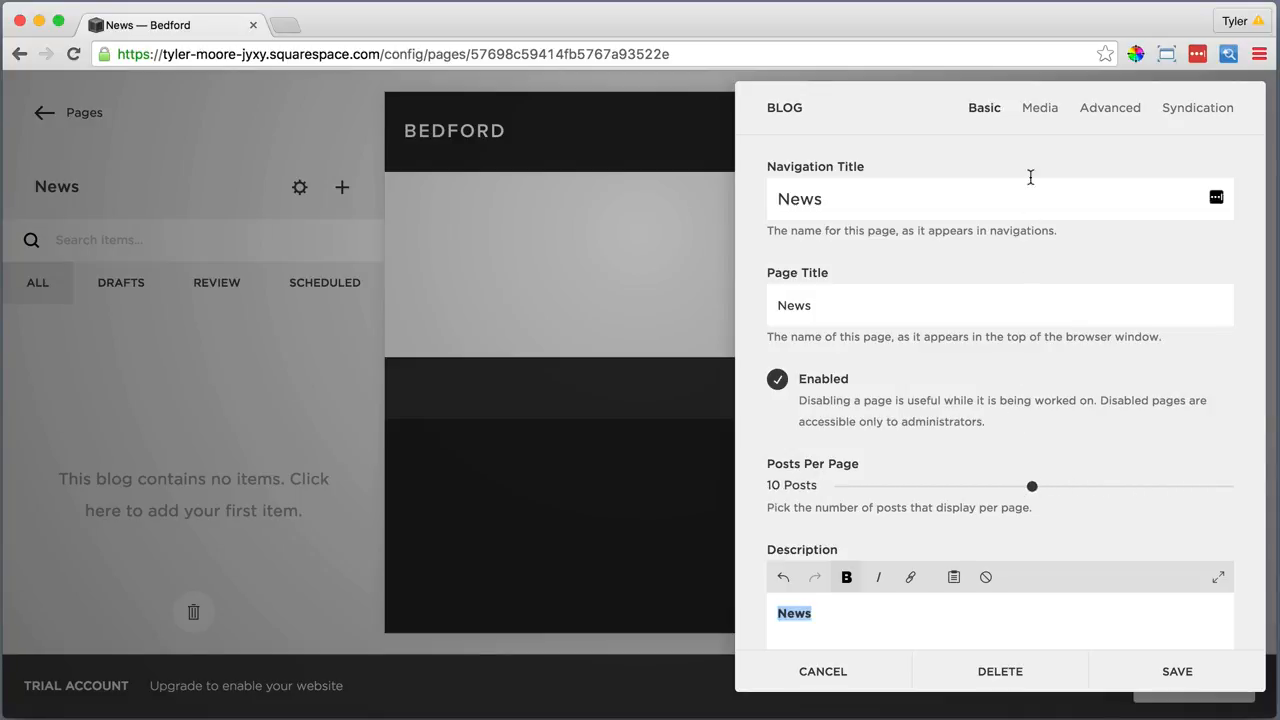
Set 'blog featured image.jpg' as the News blog banner, save, and reload the page
left_click(1039, 107)
left_click(999, 260)
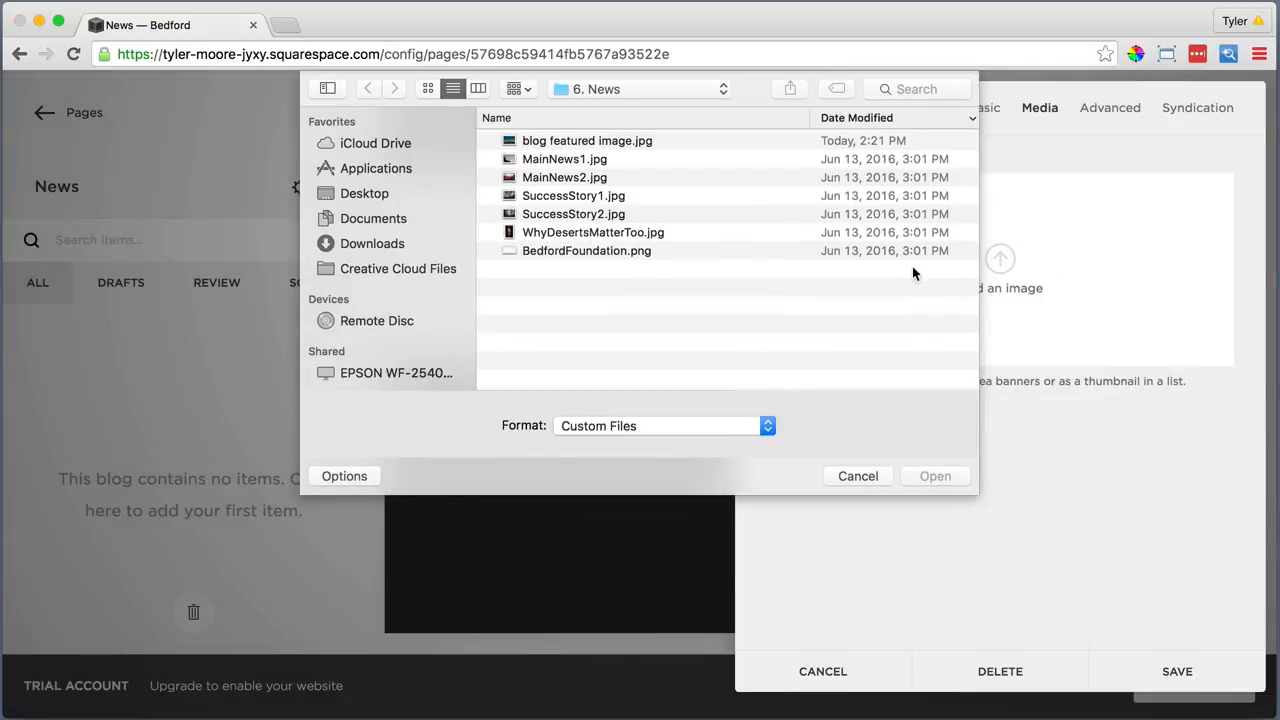
left_click(622, 142)
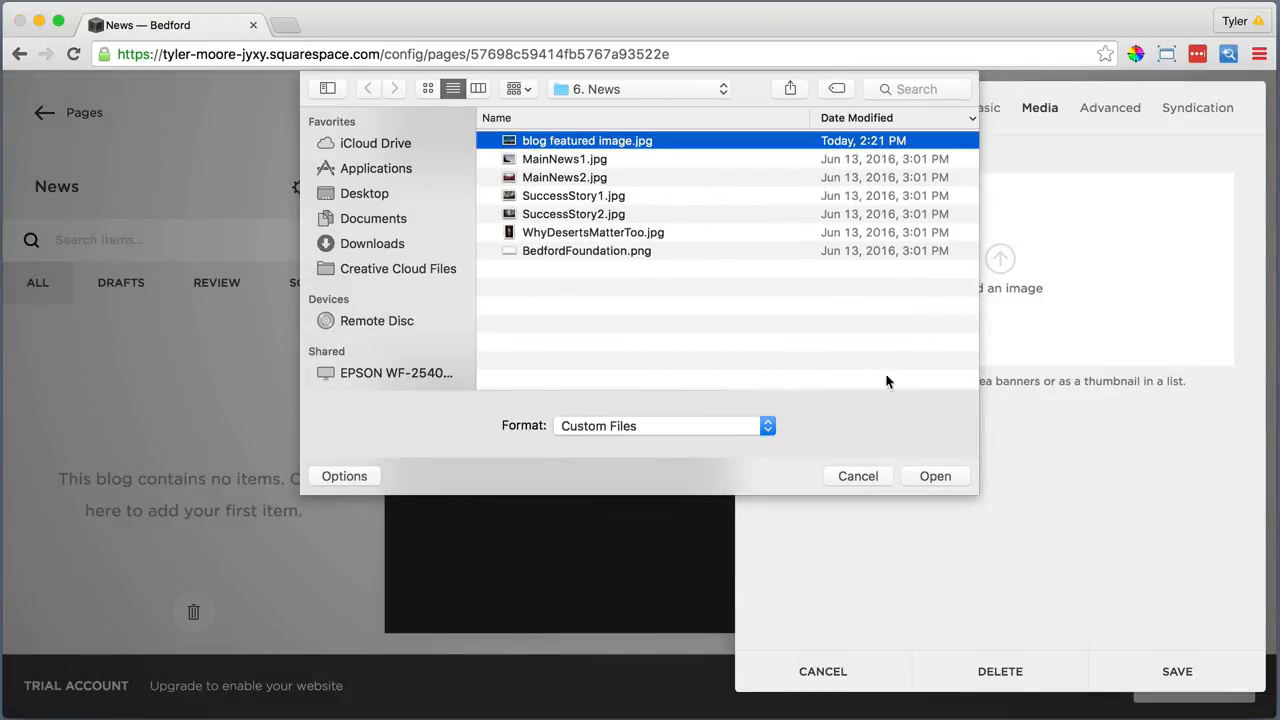
left_click(932, 475)
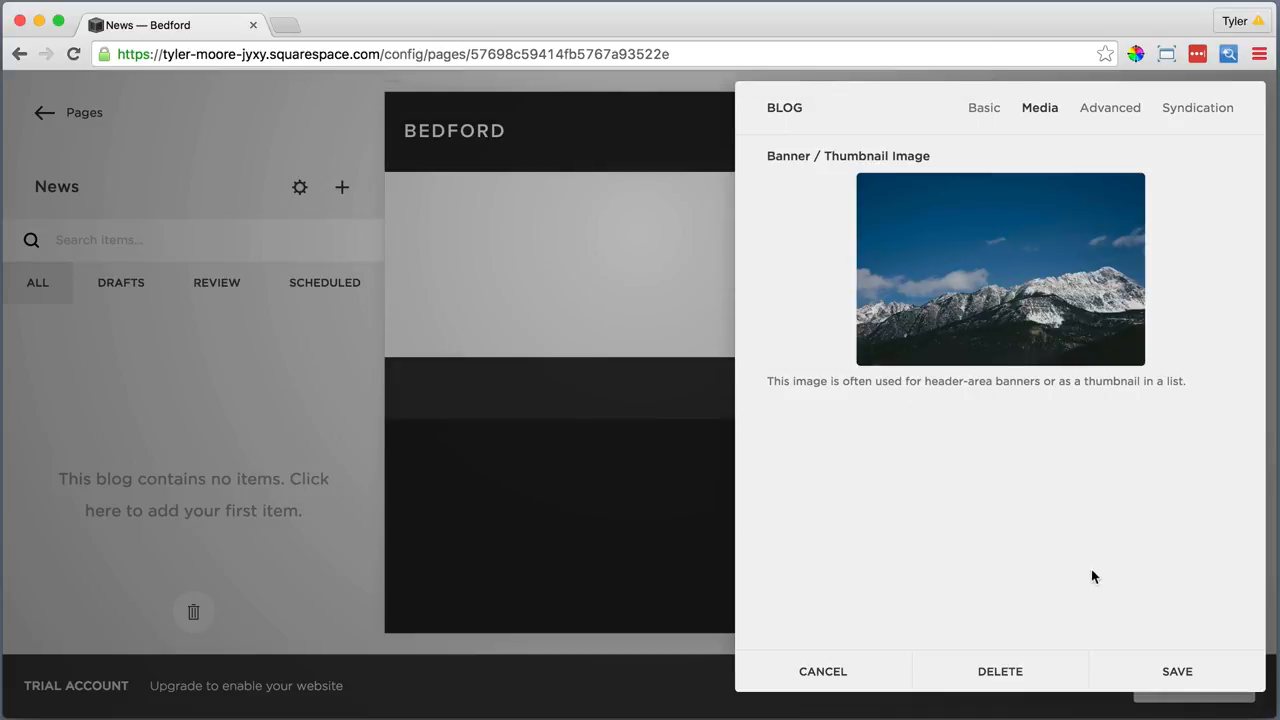
left_click(1170, 670)
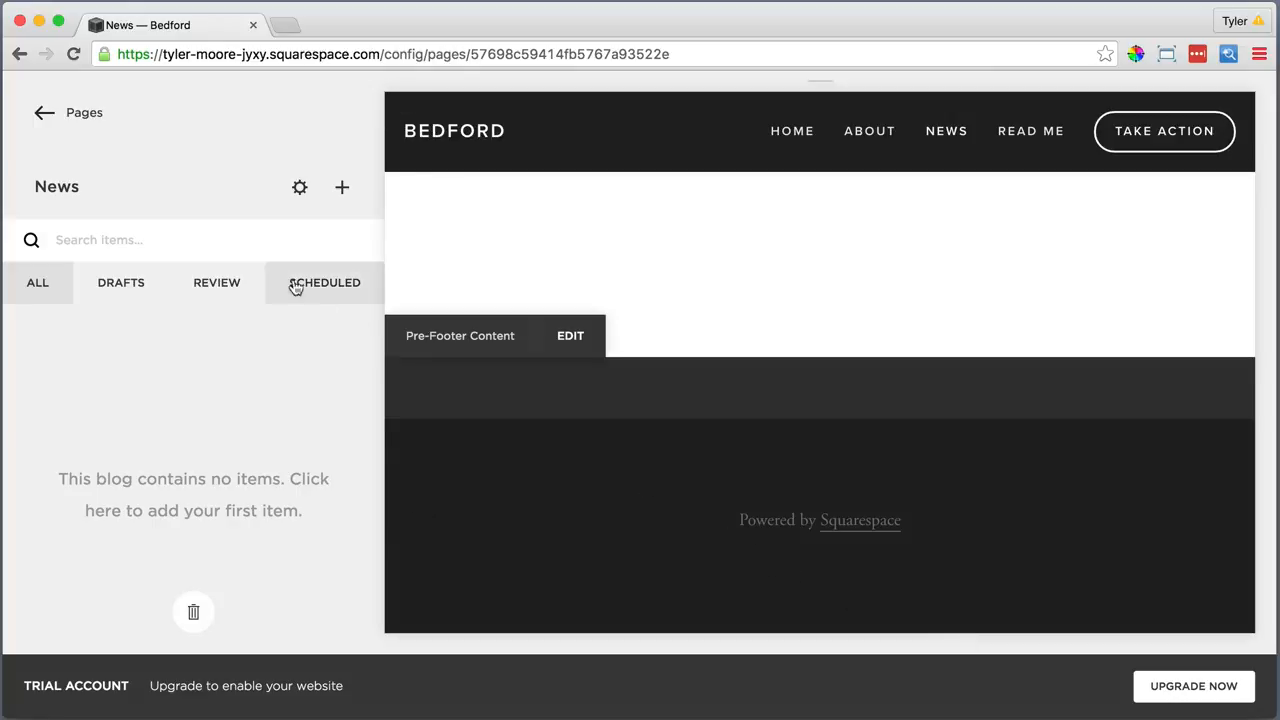
left_click(73, 54)
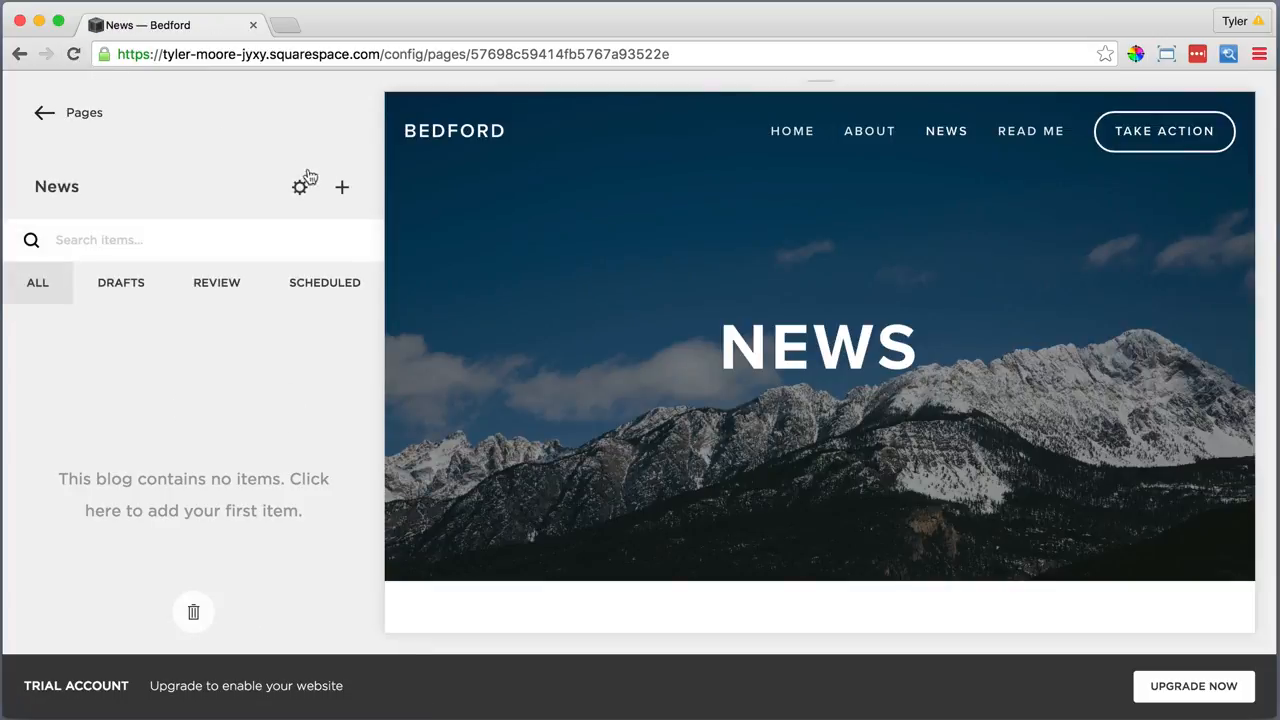
Create a 'Get Out There!' post with the pasted three paragraphs and comments turned on
left_click(341, 189)
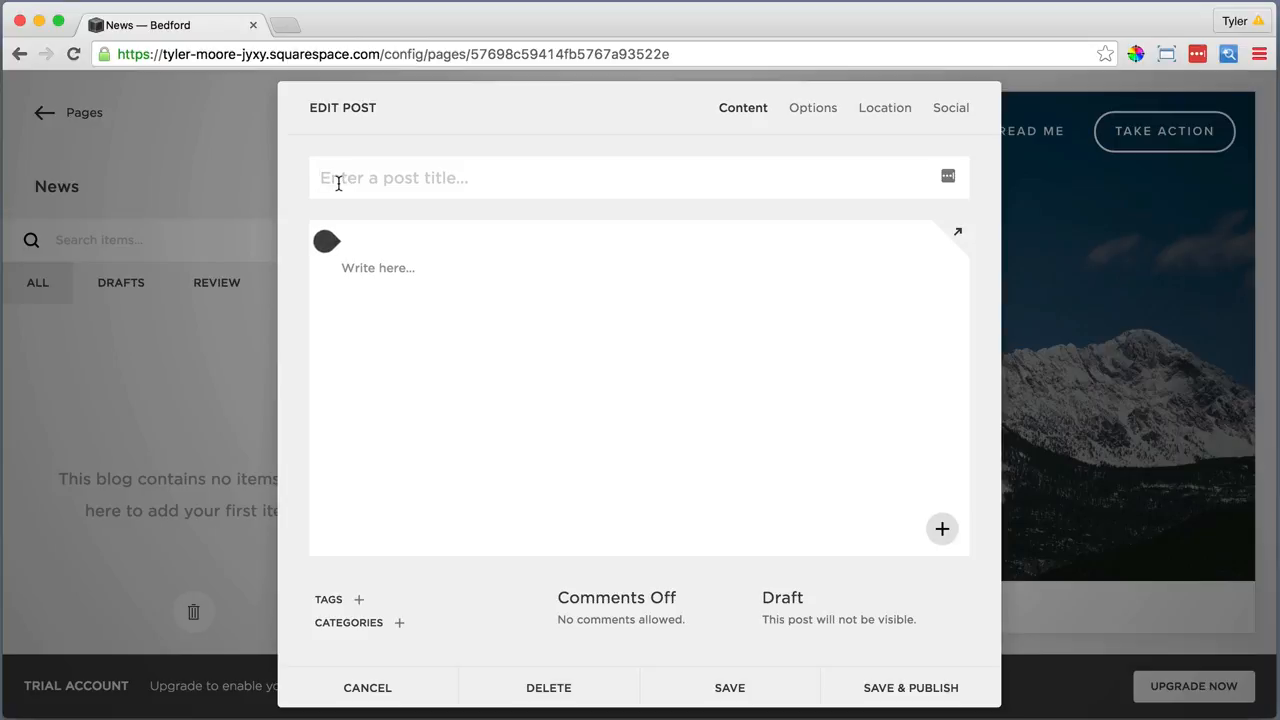
type("Get Out There!")
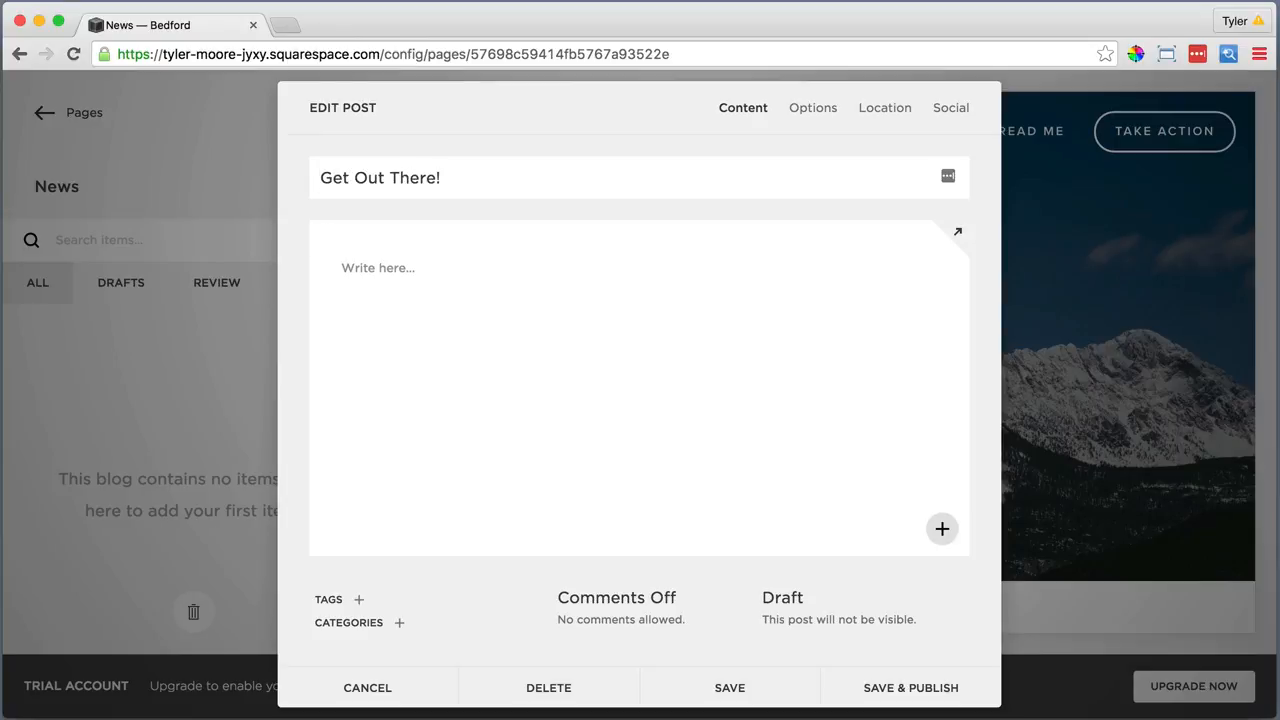
left_click(376, 266)
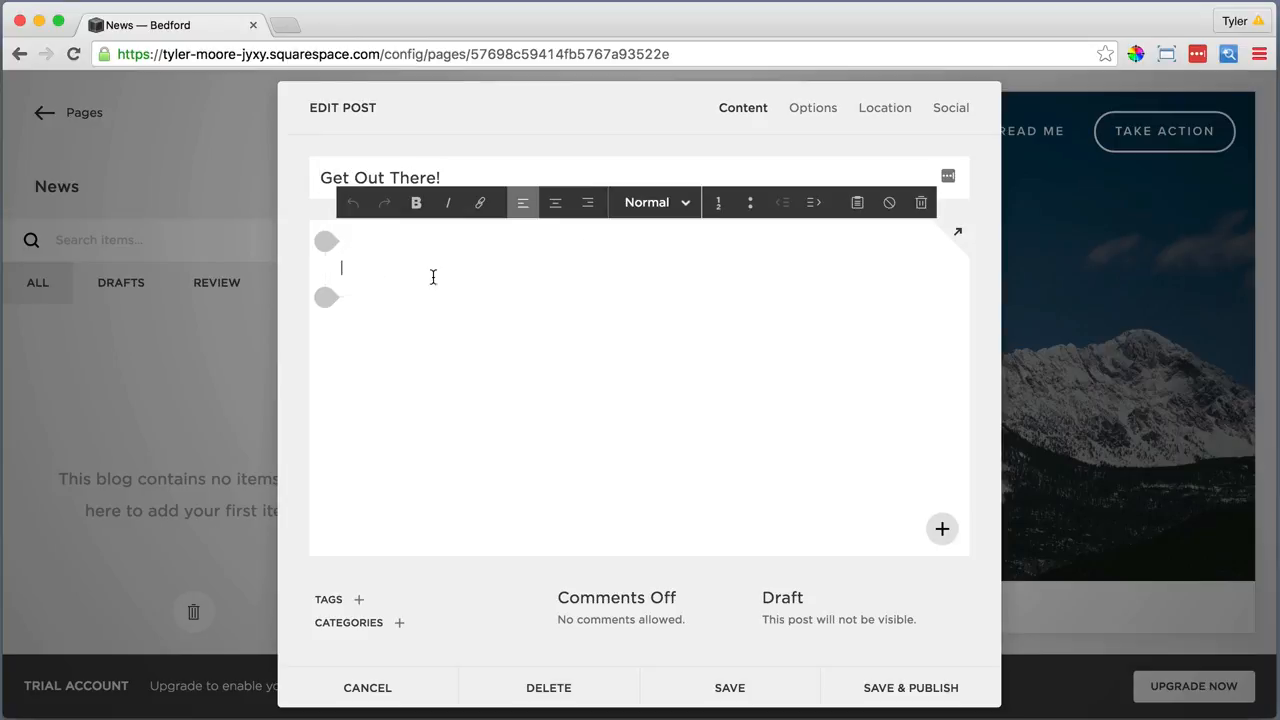
left_click(857, 202)
right_click(598, 370)
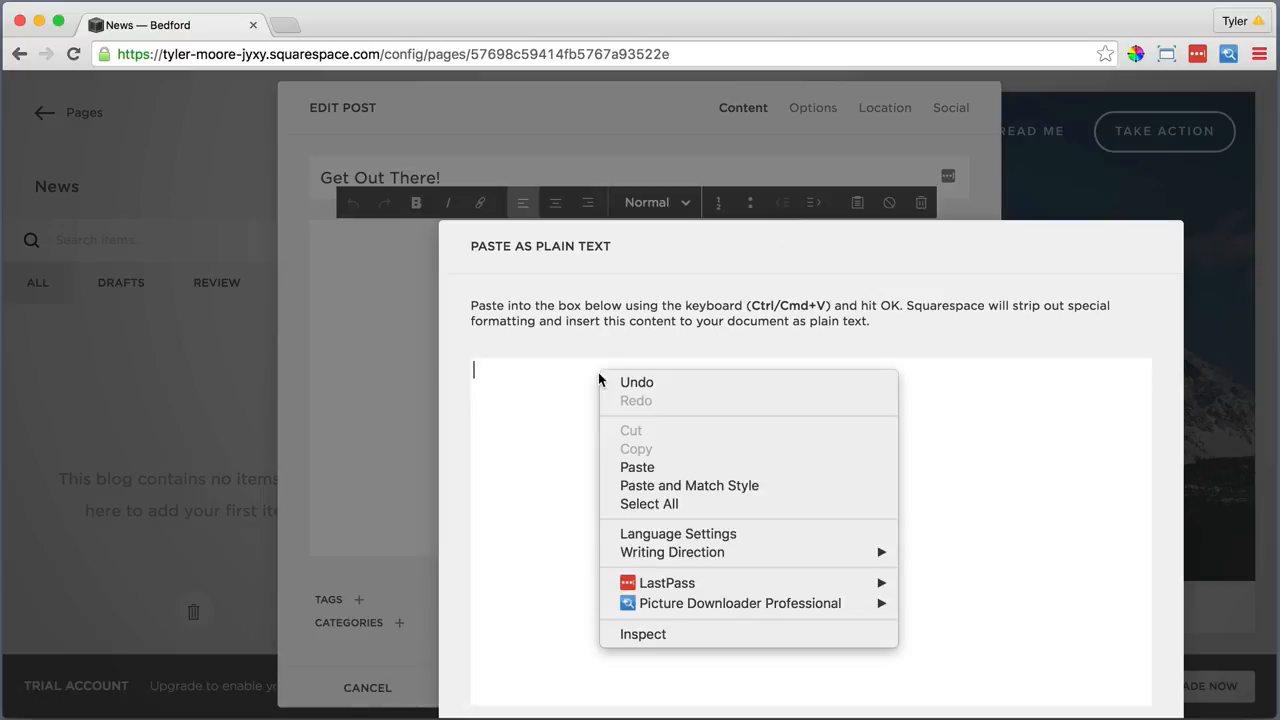
left_click(649, 467)
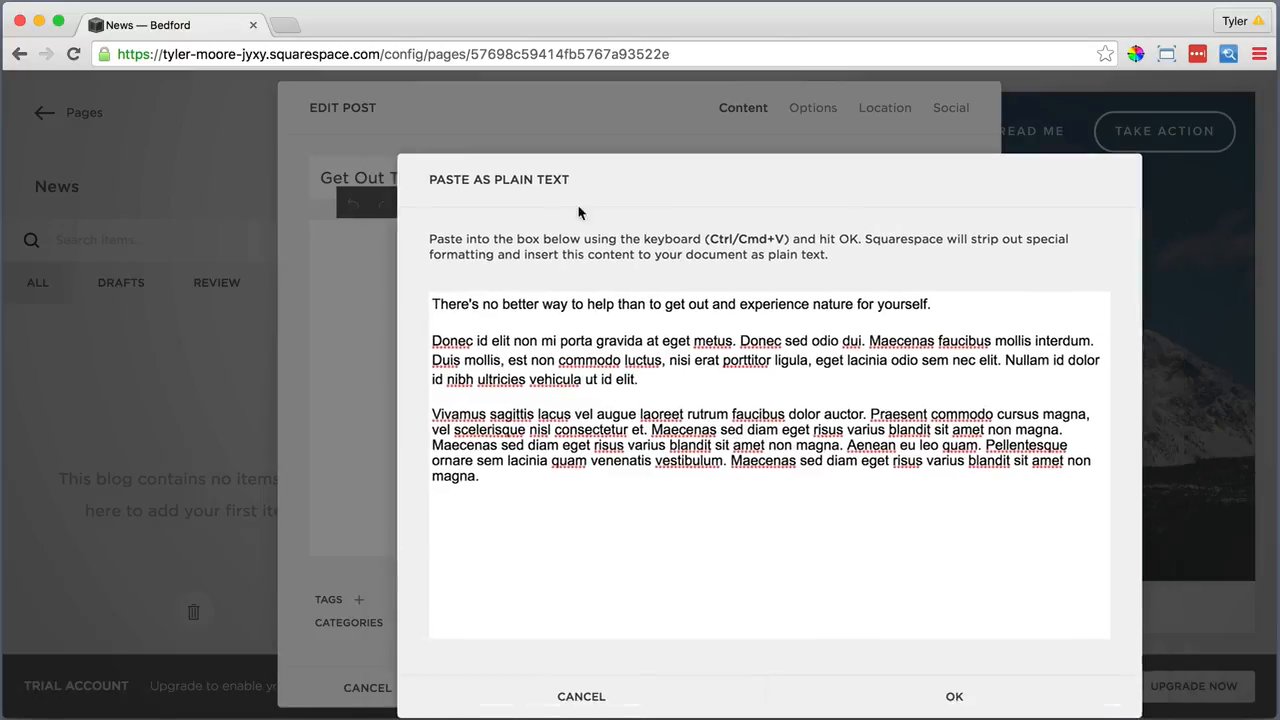
left_click(880, 699)
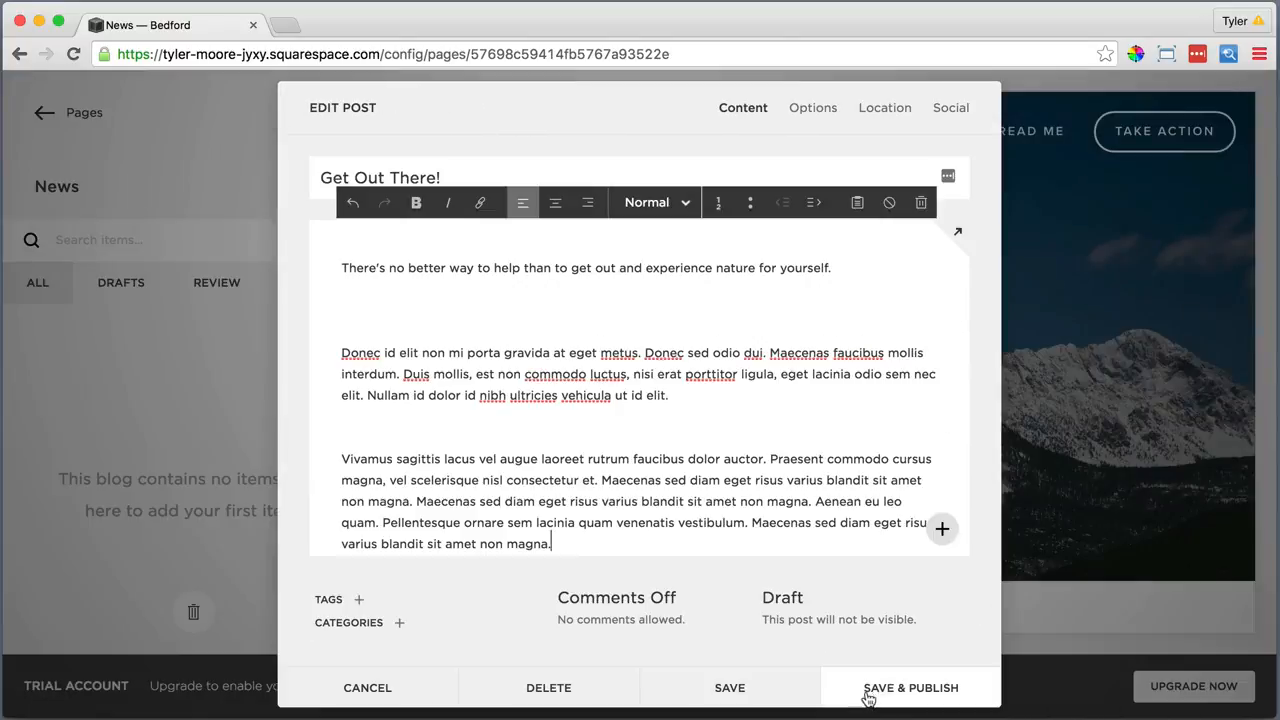
left_click(608, 600)
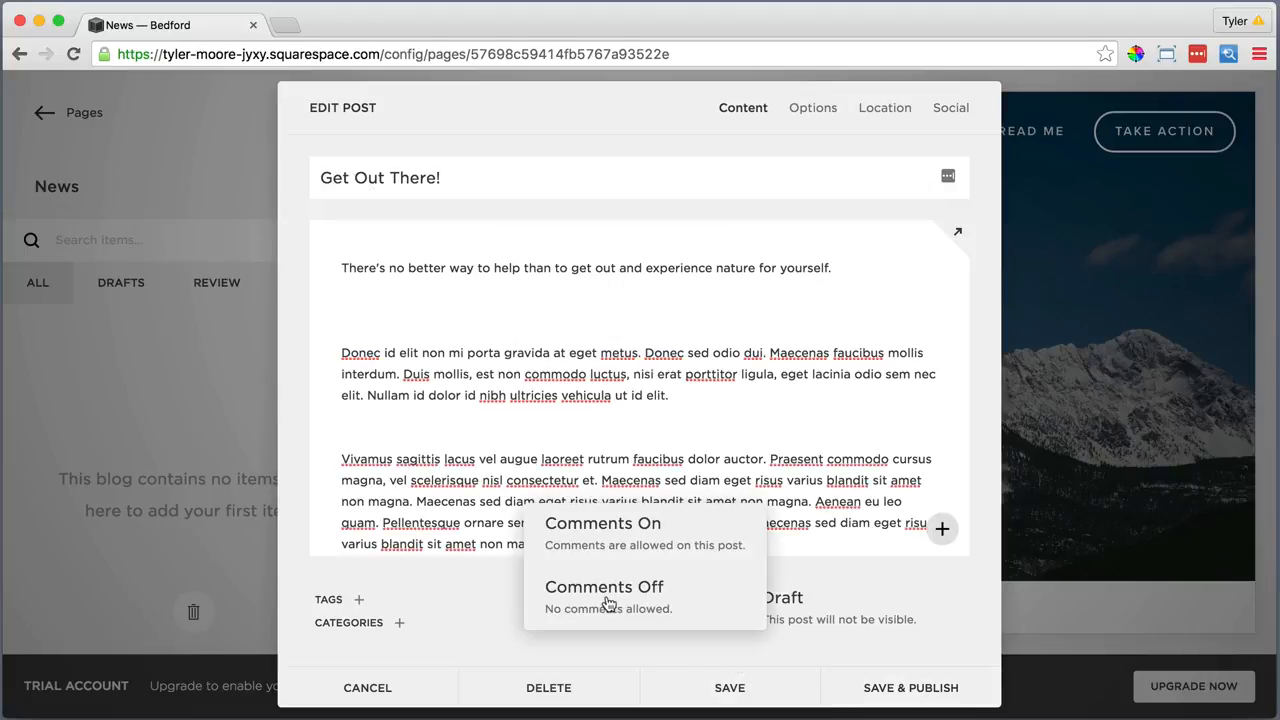
left_click(678, 537)
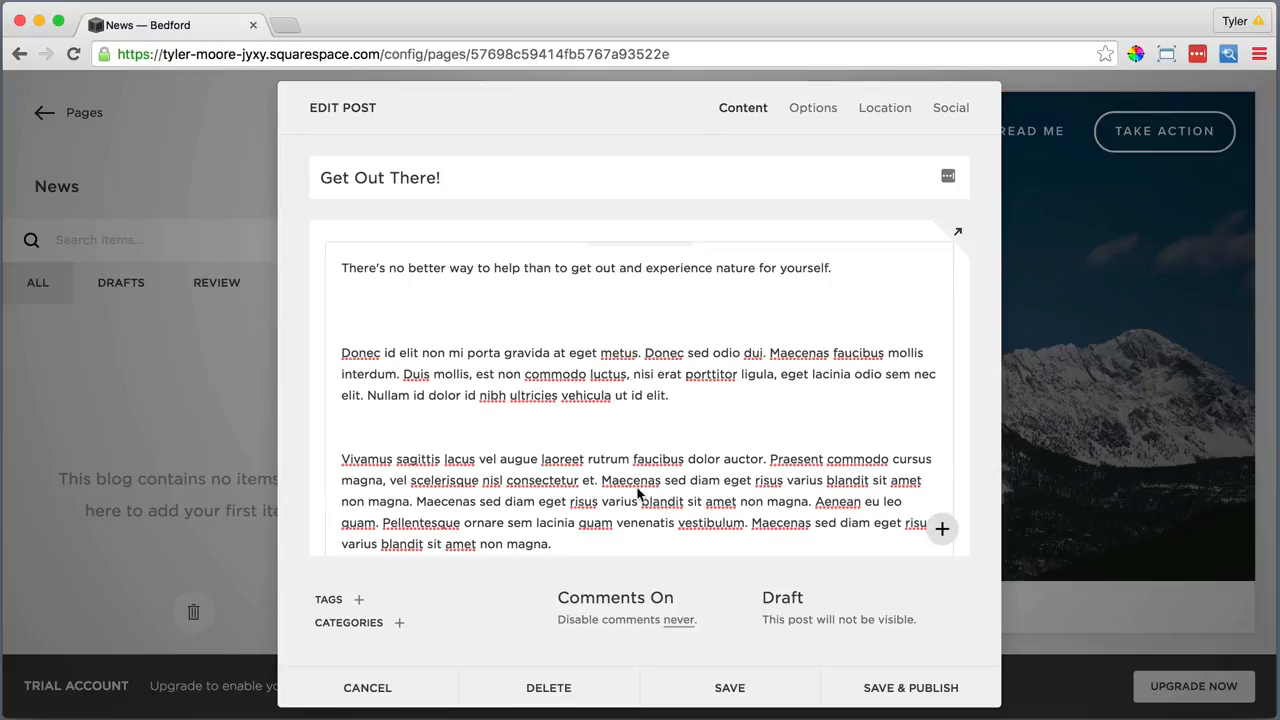
Give the post a MainNews1.jpg thumbnail, mark it featured, and publish it
left_click(820, 109)
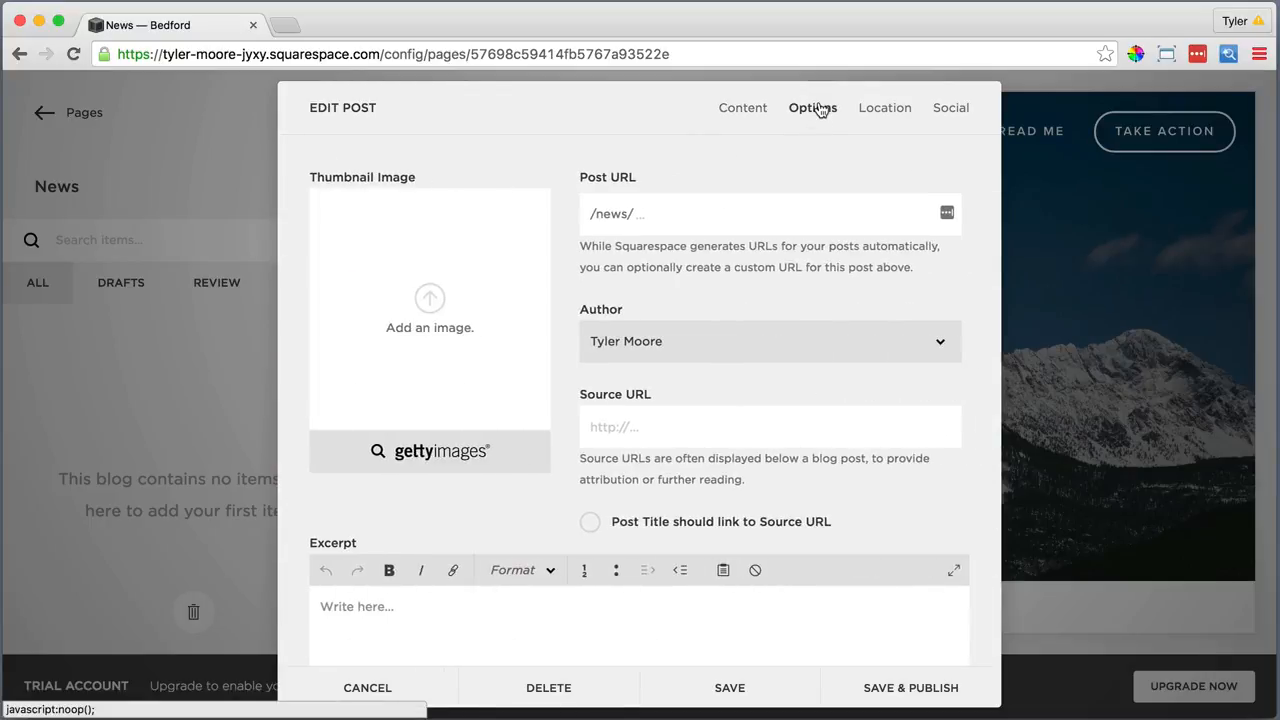
left_click(489, 243)
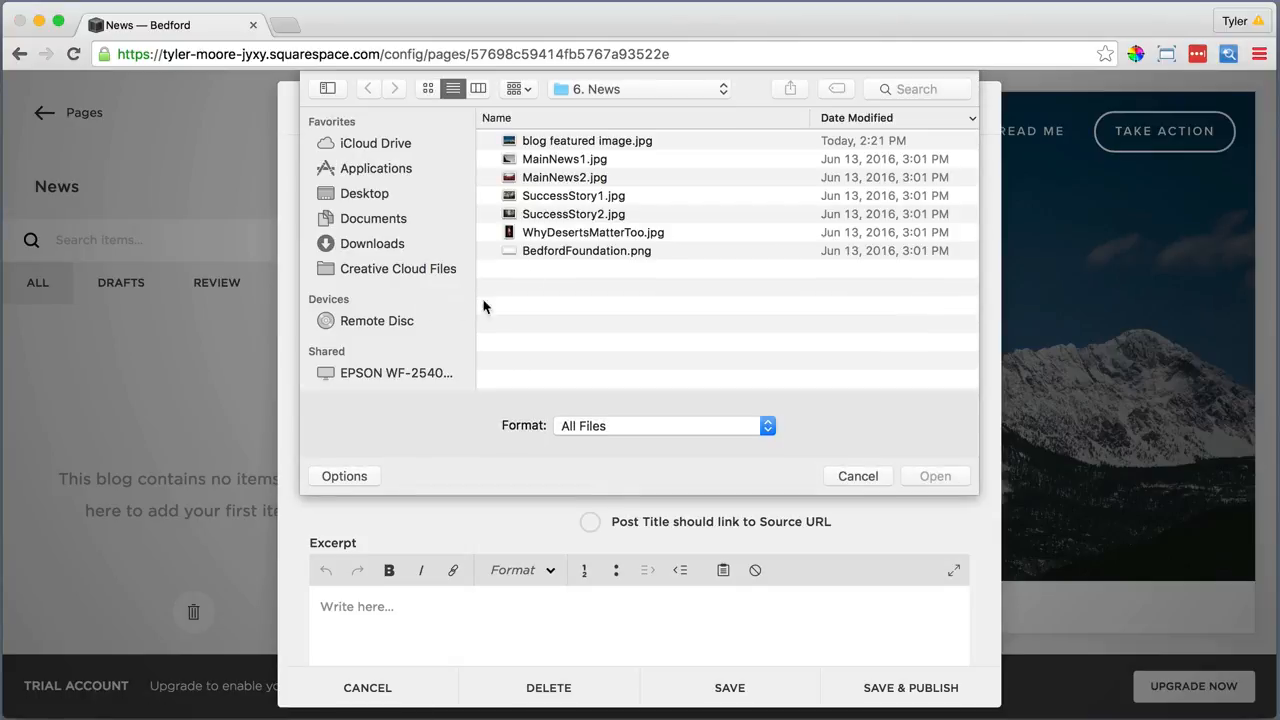
left_click(557, 160)
left_click(933, 477)
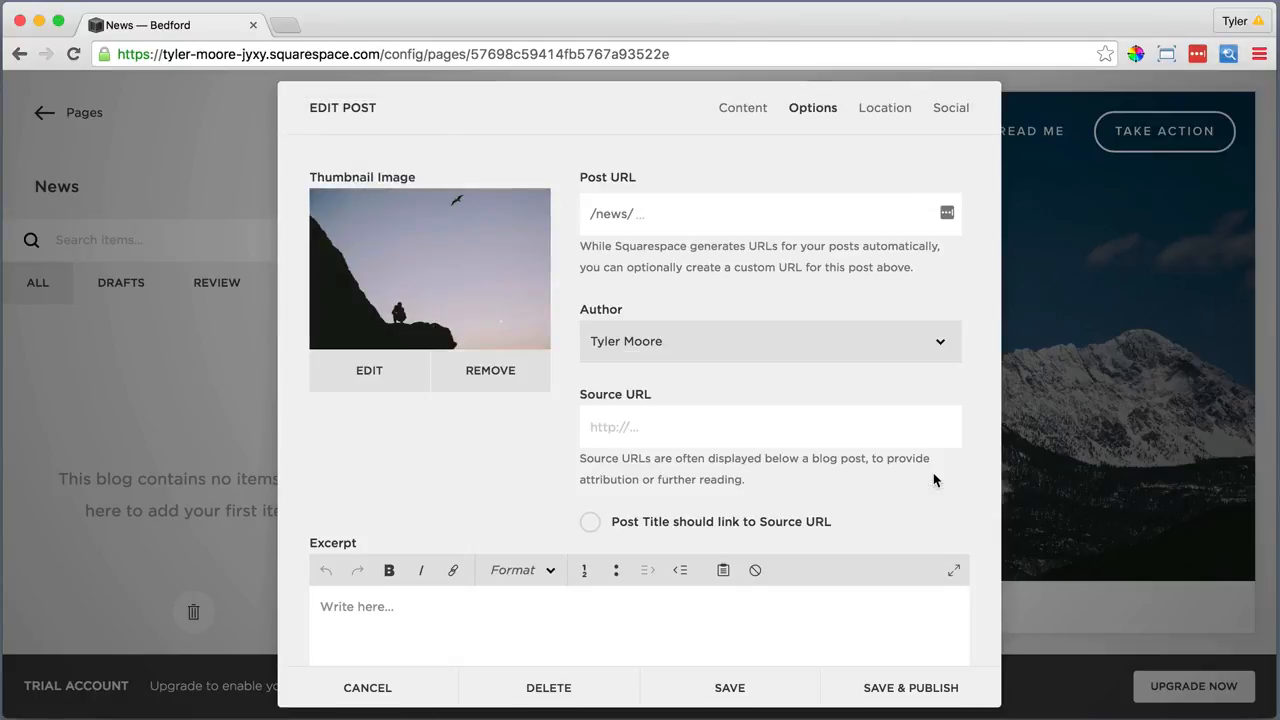
scroll(934, 478, "down", 3)
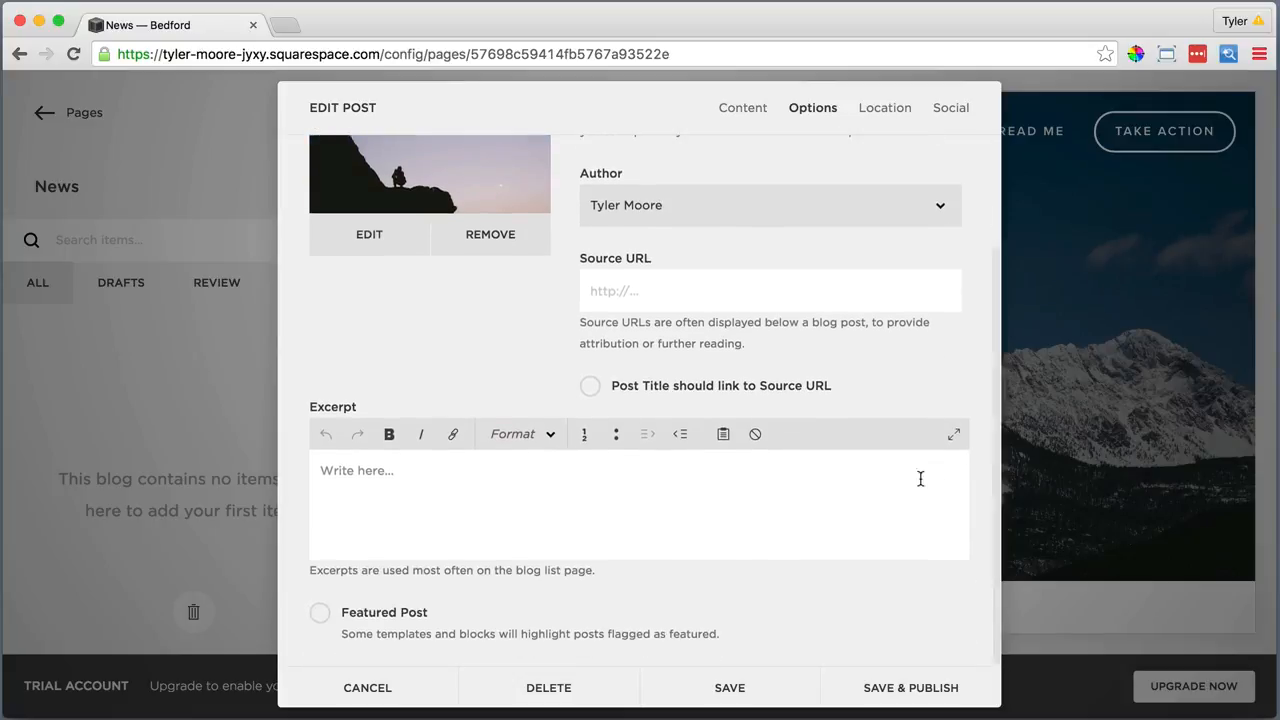
left_click(320, 614)
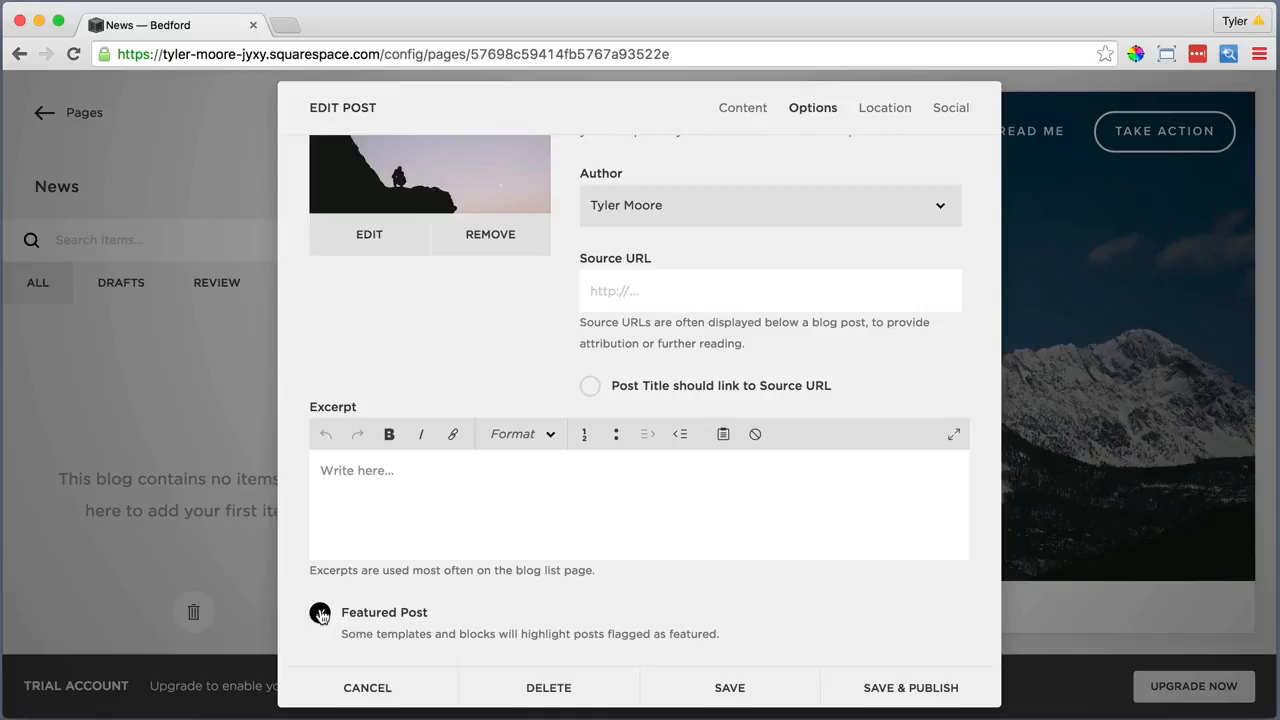
left_click(886, 688)
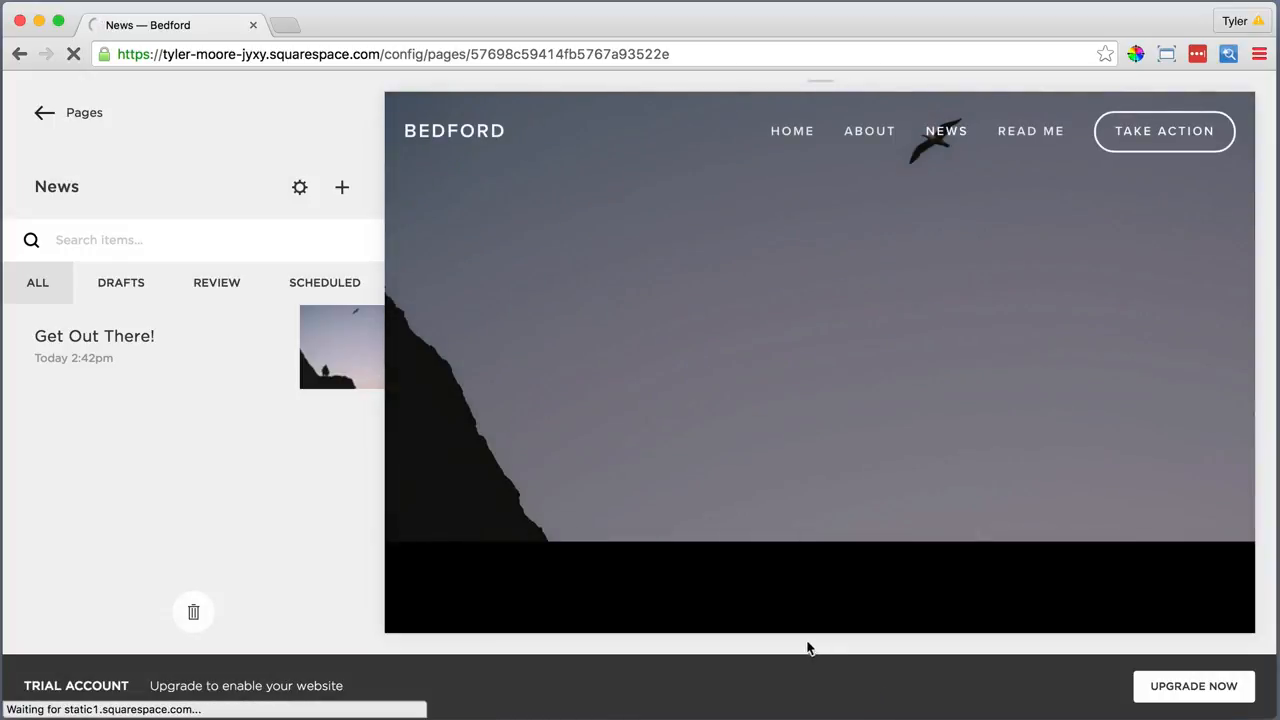
scroll(795, 552, "down", 5)
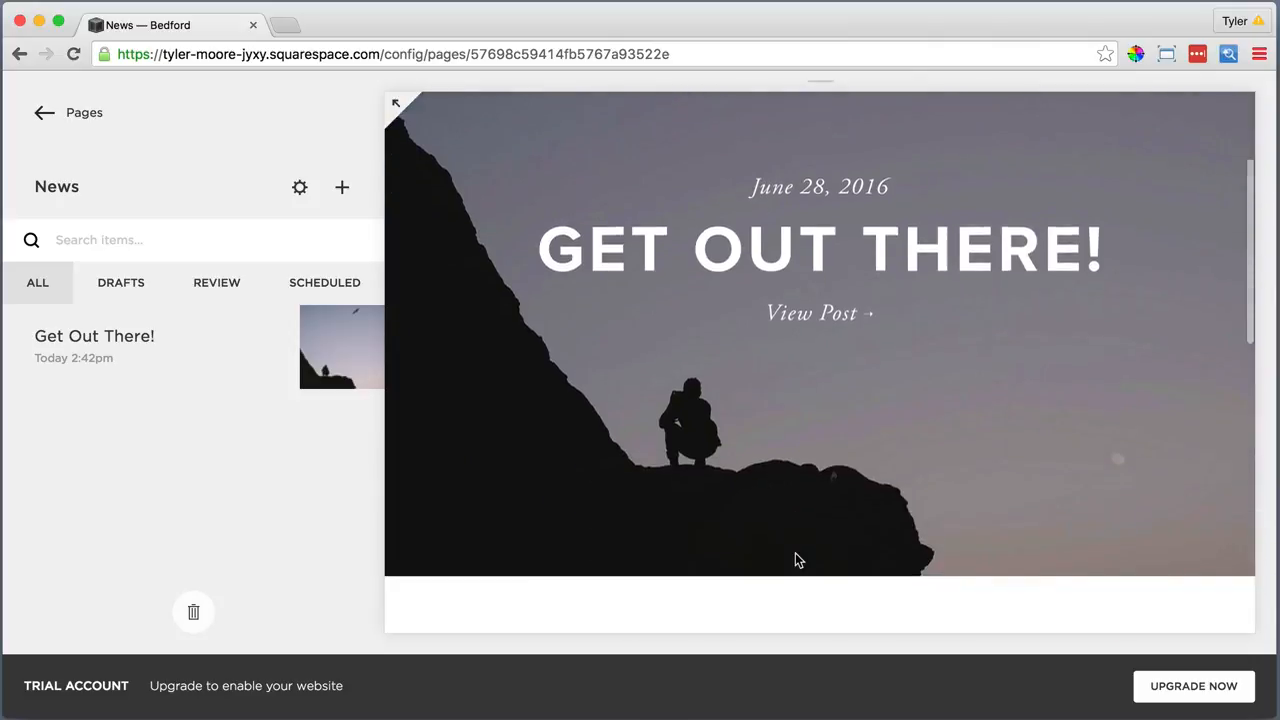
scroll(797, 560, "down", 10)
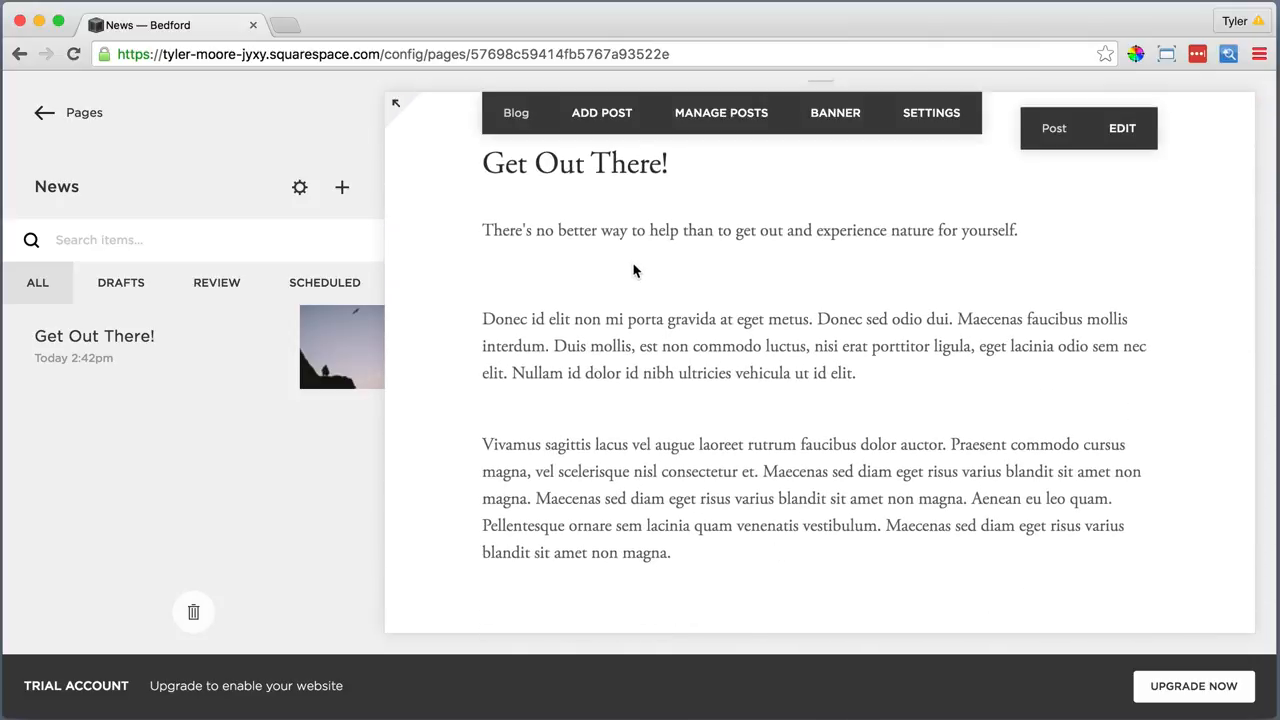
scroll(634, 270, "up", 2)
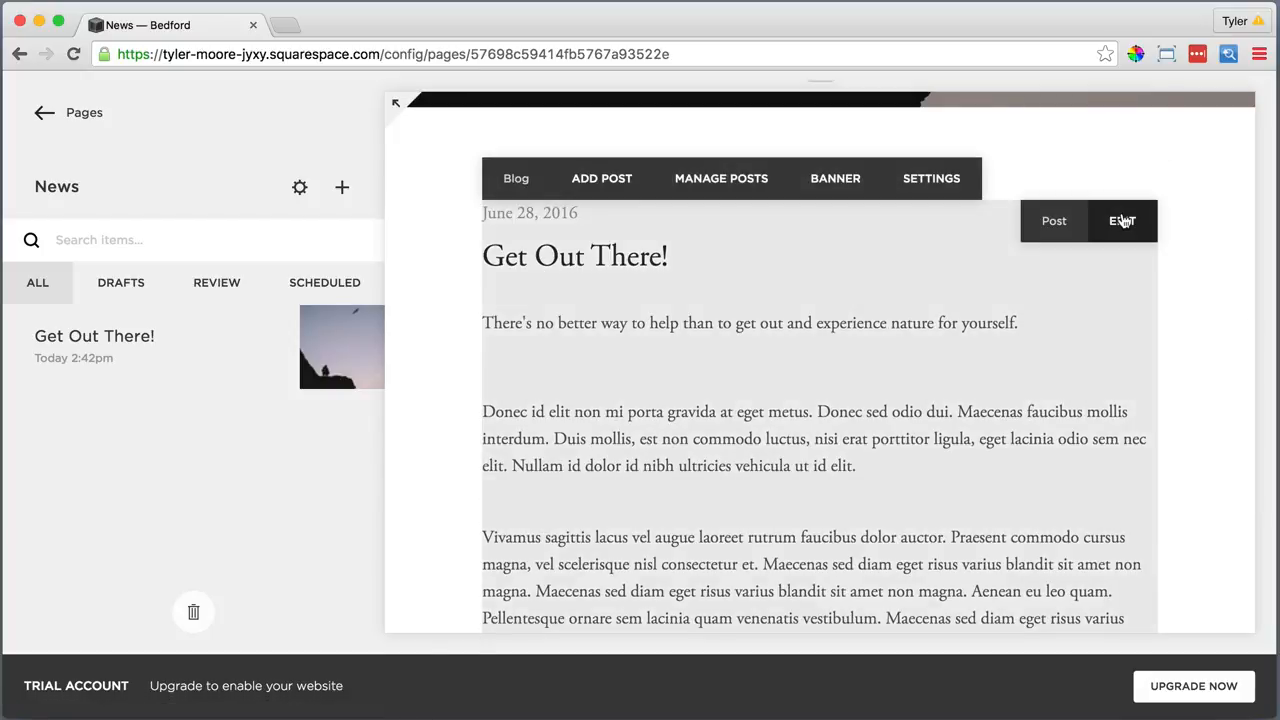
left_click(1122, 220)
left_click(374, 351)
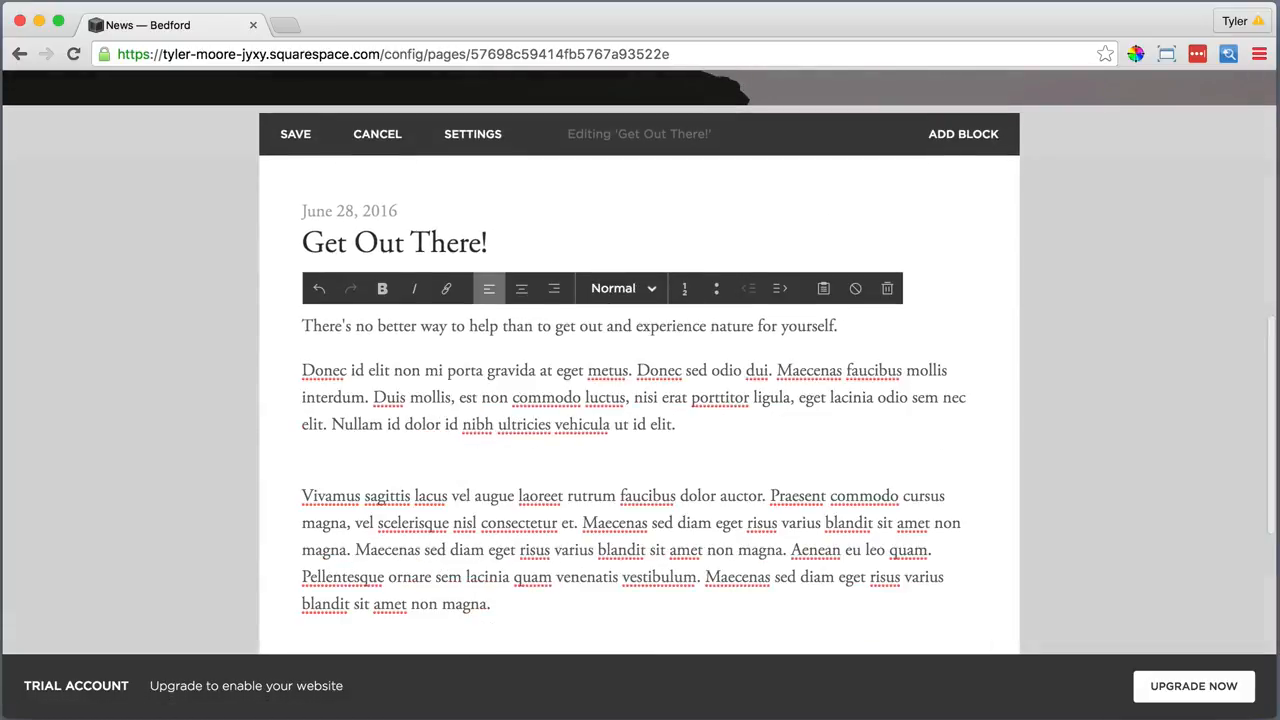
left_click(296, 134)
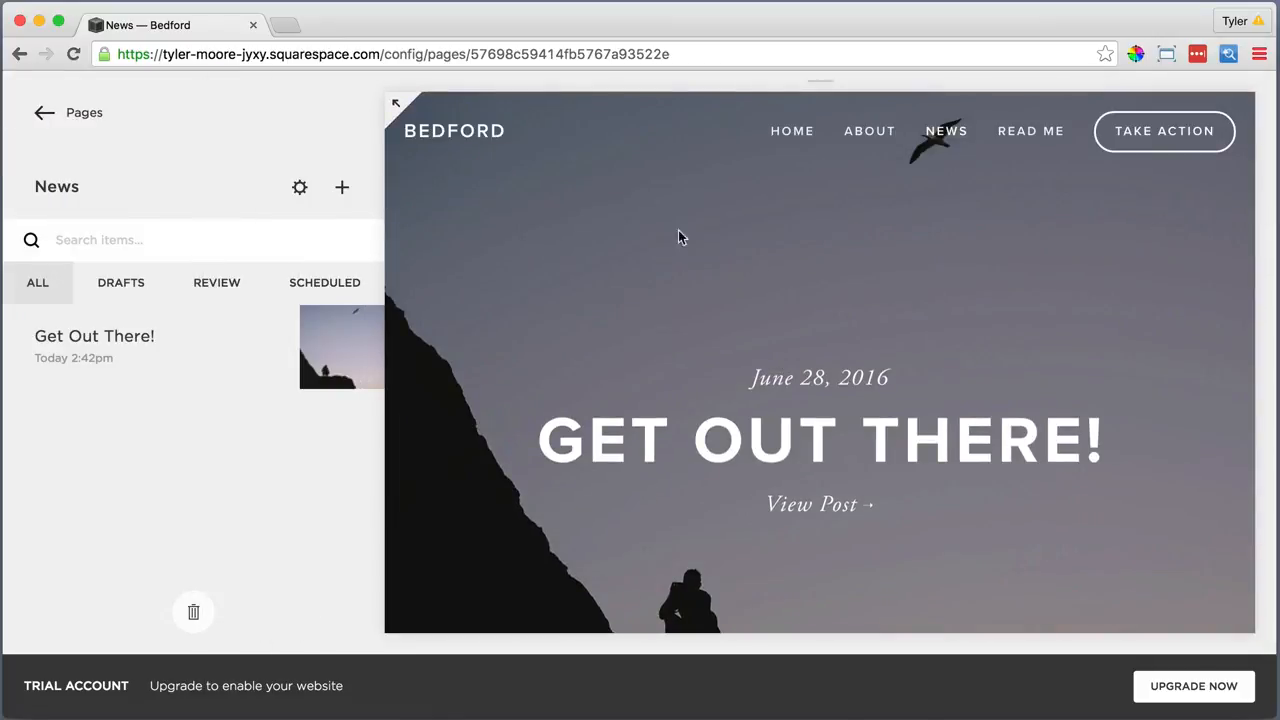
Start a new News post titled 'Why Deserts Matter Too' with Lorem ipsum body text pasted as plain text
left_click(342, 189)
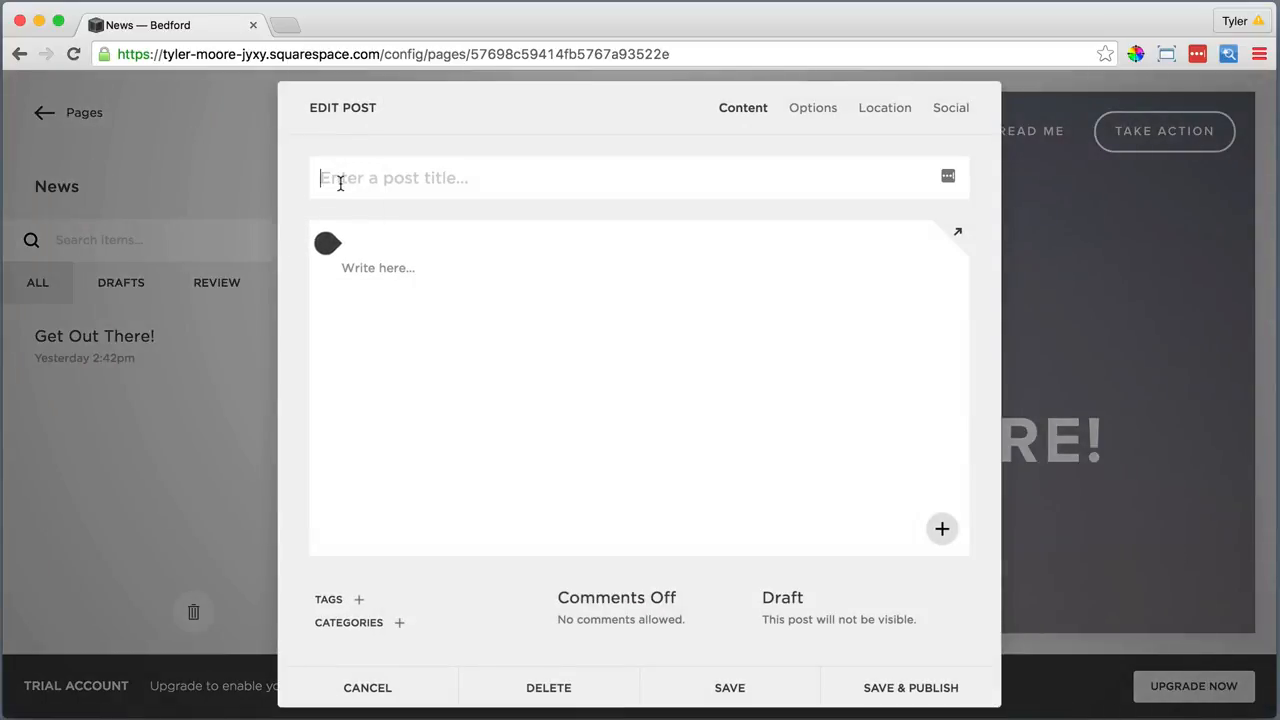
type("Why Deserts Matter Too")
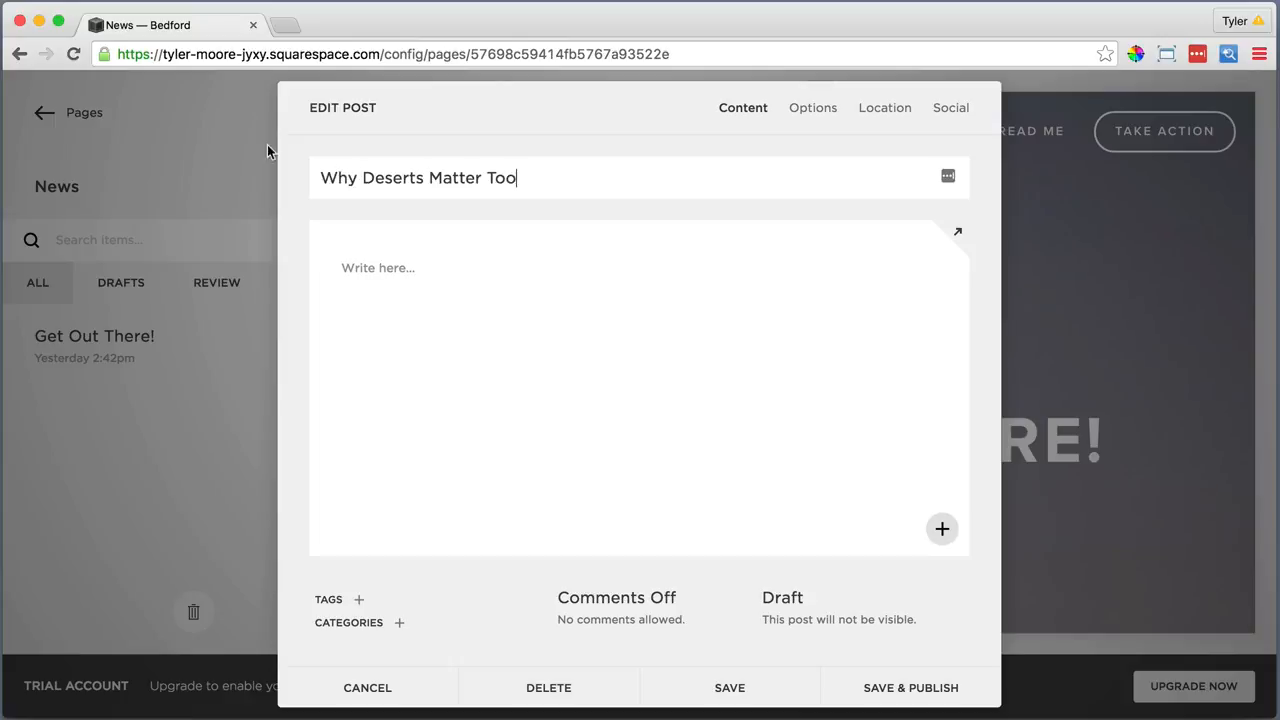
left_click(377, 266)
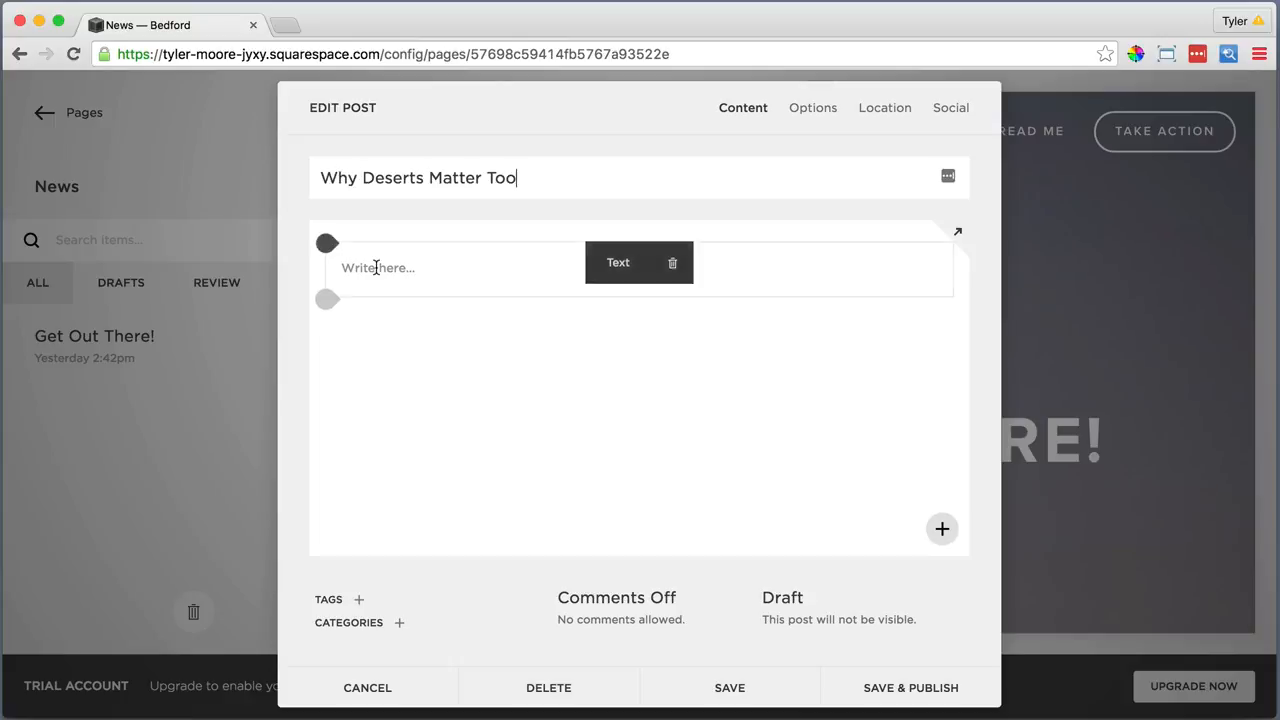
left_click(857, 203)
right_click(620, 386)
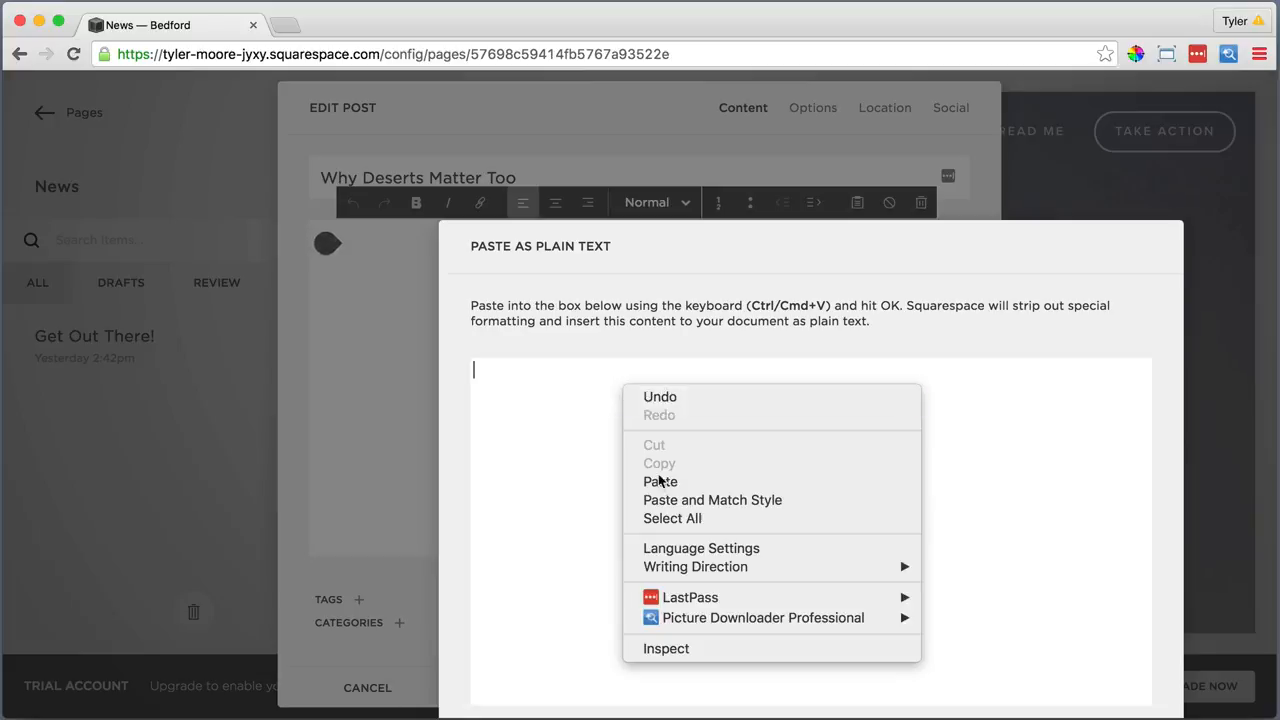
left_click(651, 486)
left_click_drag(656, 232, 570, 165)
left_click(906, 693)
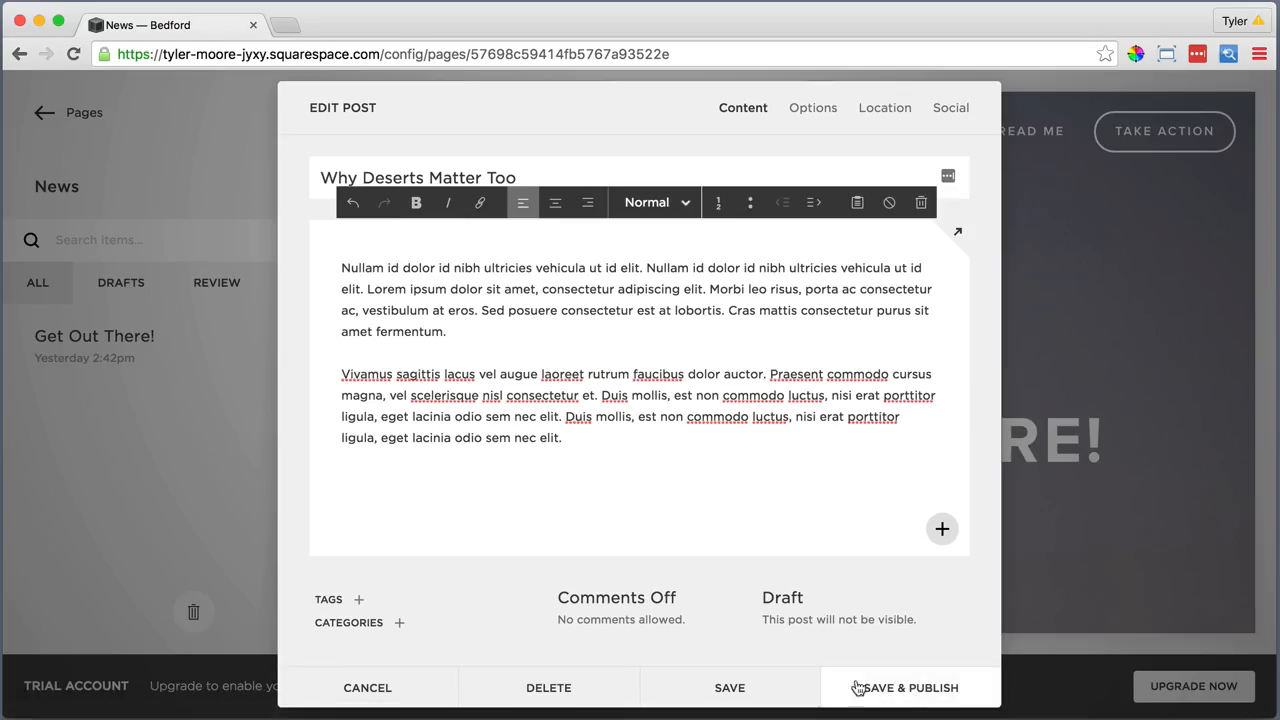
Turn comments on for the Why Deserts Matter Too post
left_click(631, 598)
left_click(629, 622)
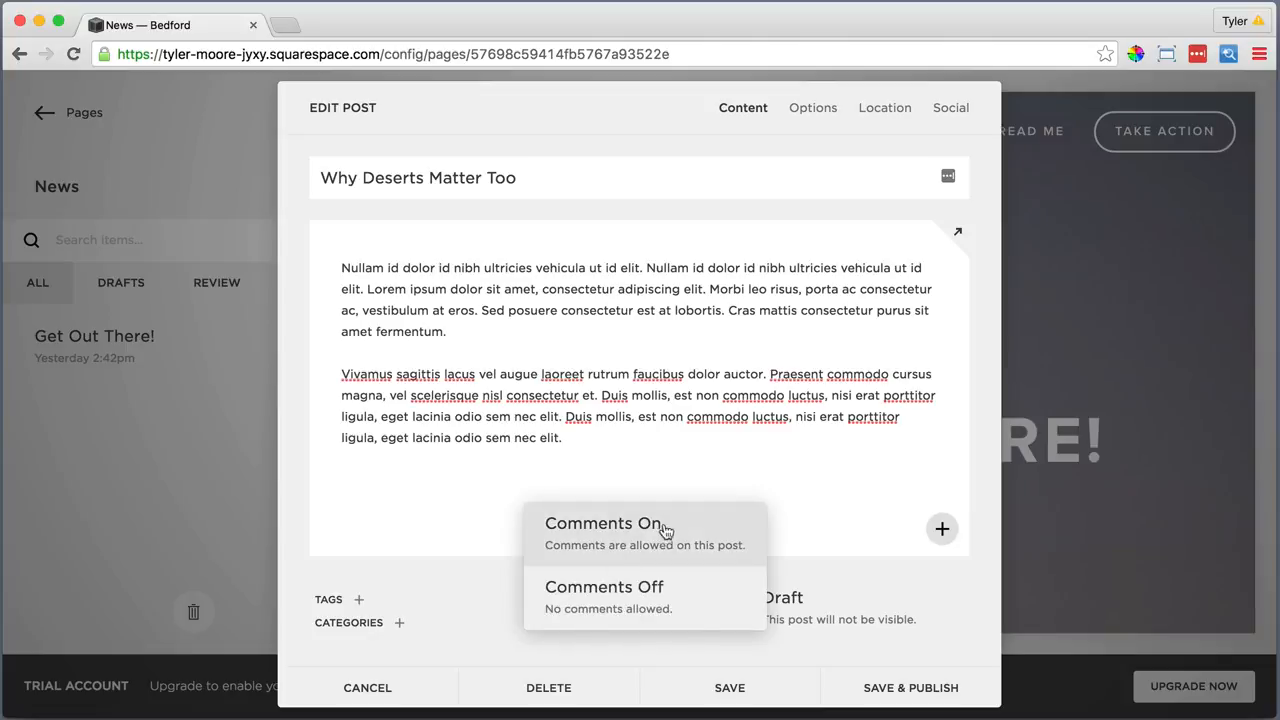
left_click(663, 526)
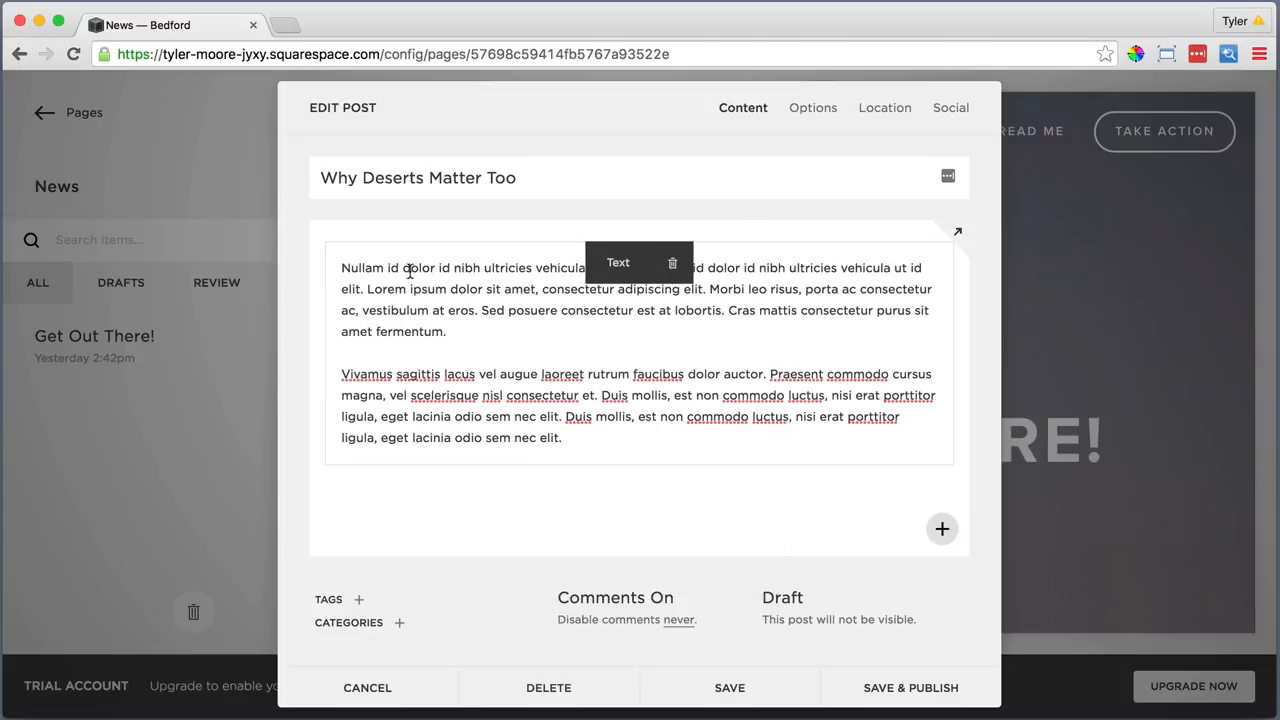
Add an image block with WhyDesertsMatterToo.jpg to the post body and apply it
left_click(326, 241)
left_click(695, 195)
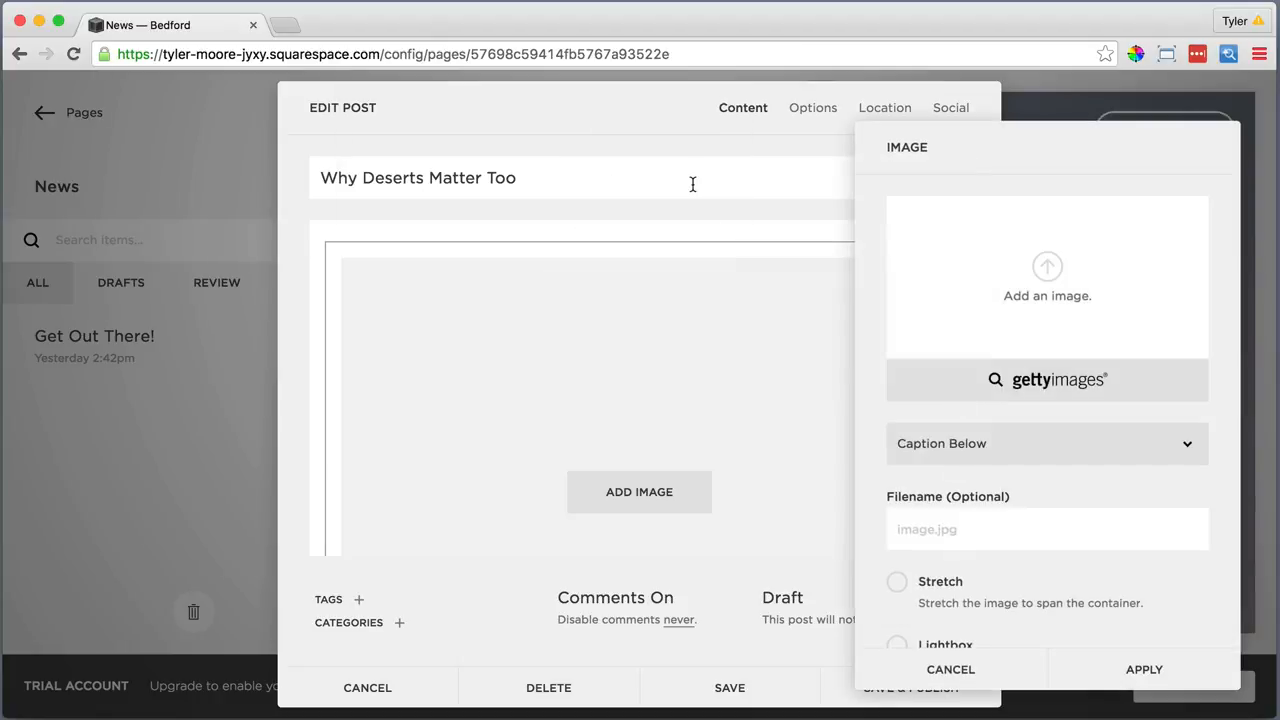
left_click(1042, 268)
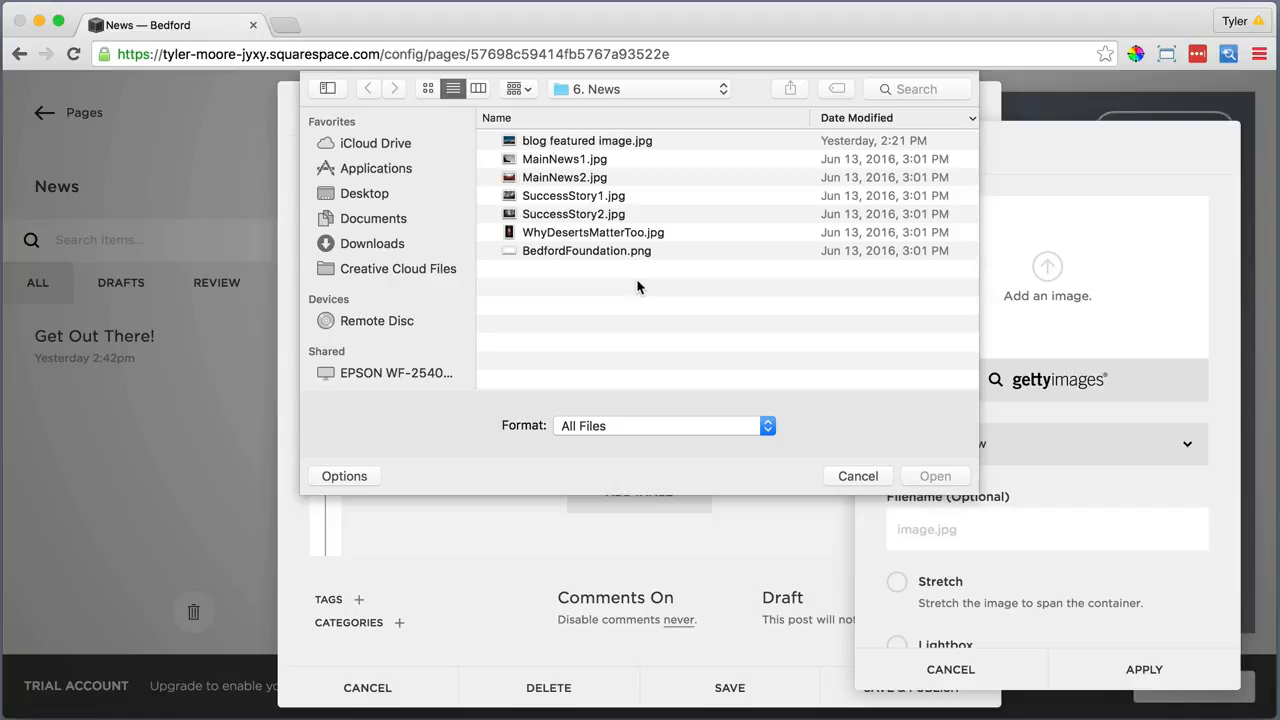
double_click(600, 232)
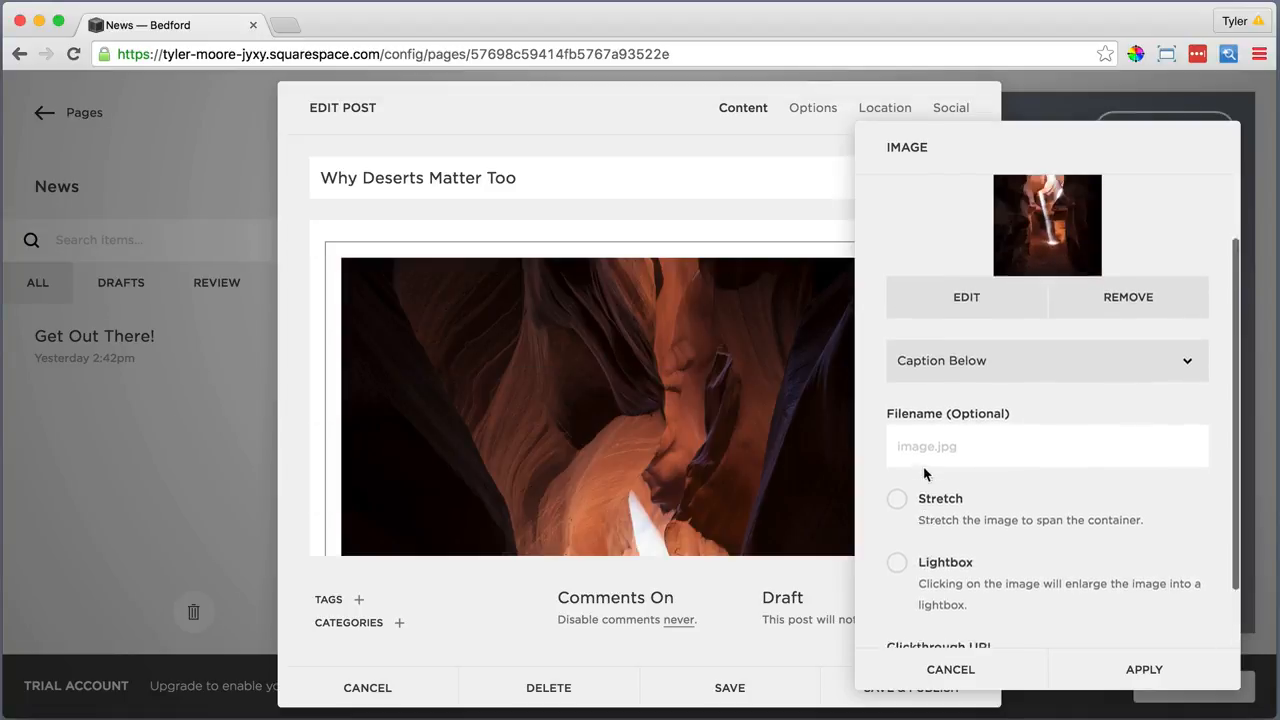
left_click(1137, 669)
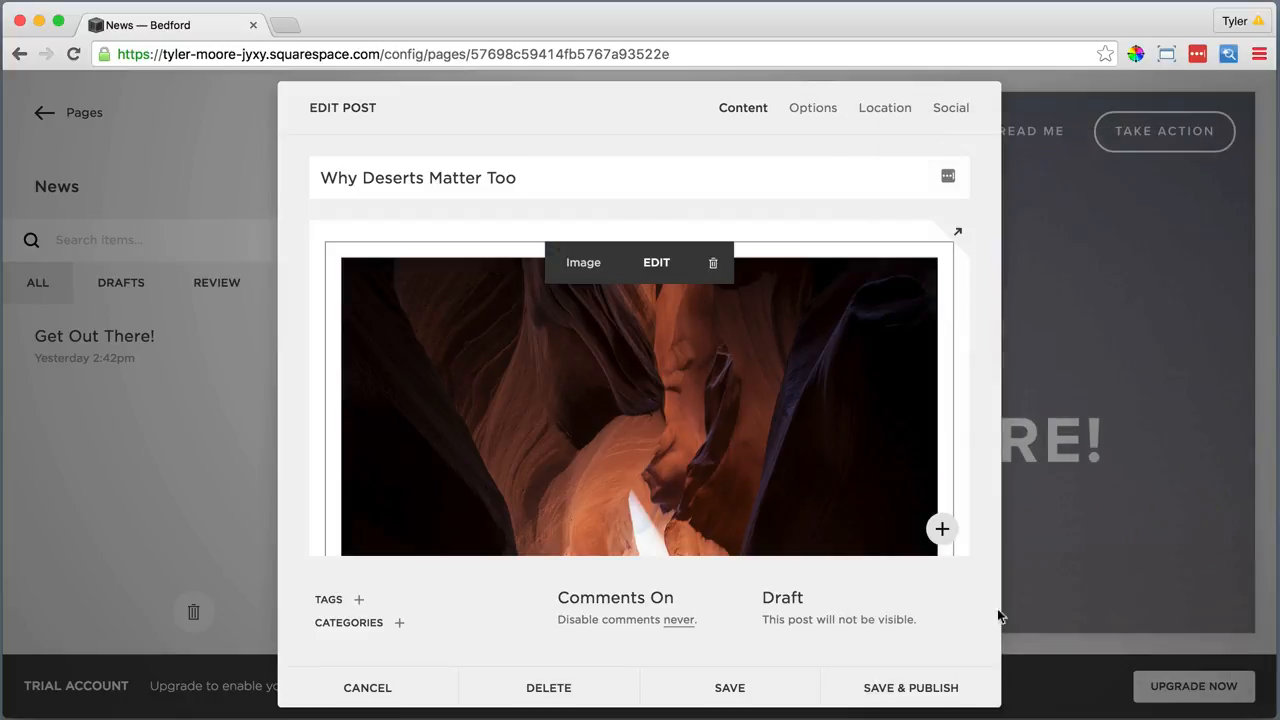
left_click(812, 109)
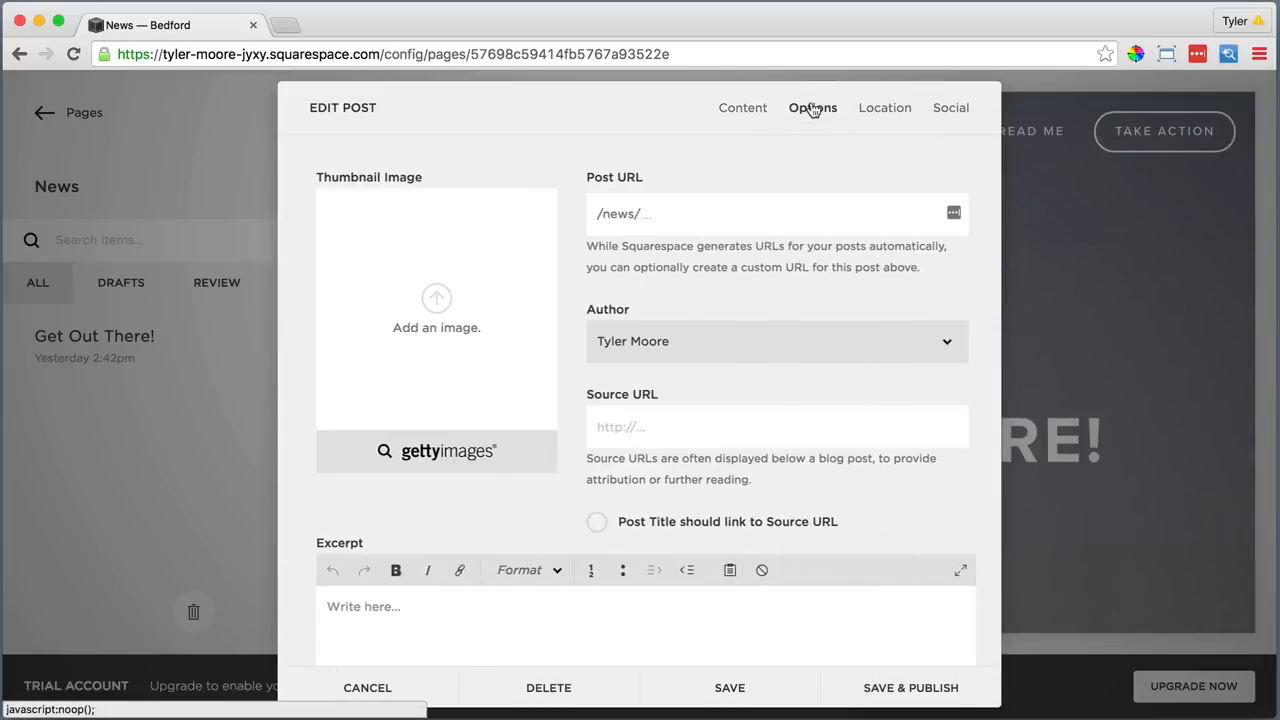
Set MainNews2.jpg as the thumbnail and save and publish Why Deserts Matter Too
left_click(427, 299)
left_click(558, 177)
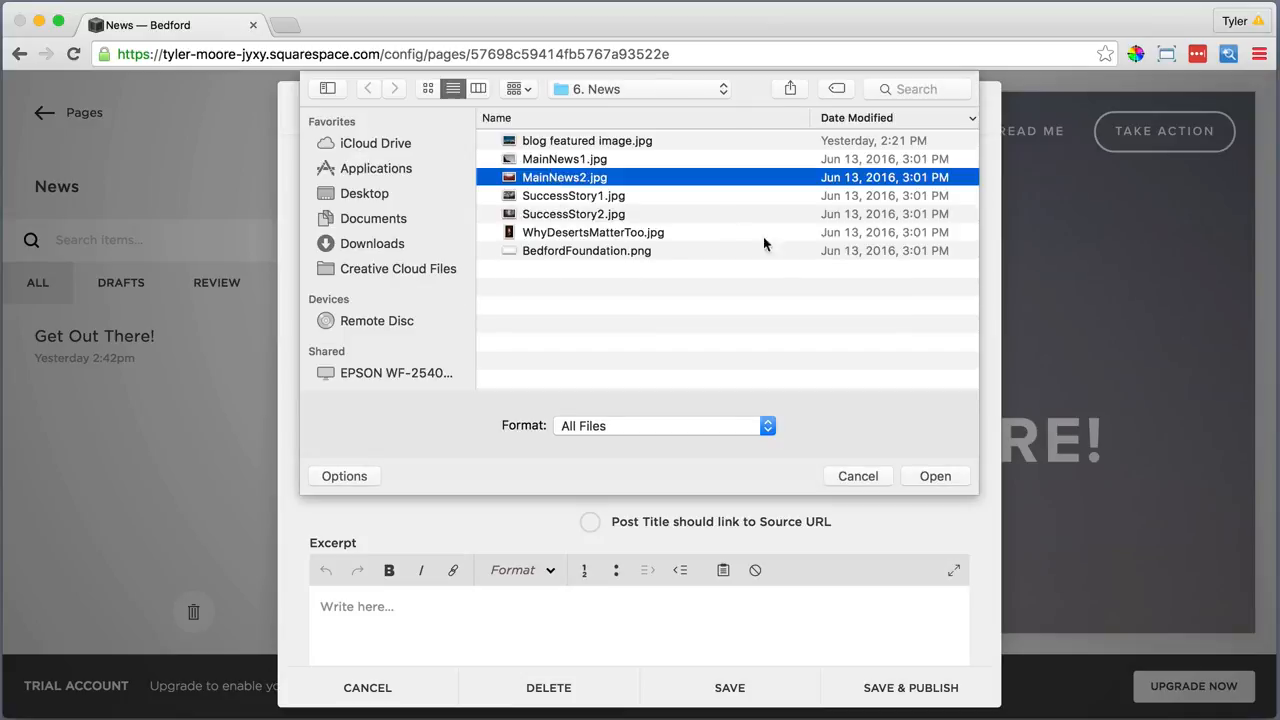
left_click(912, 476)
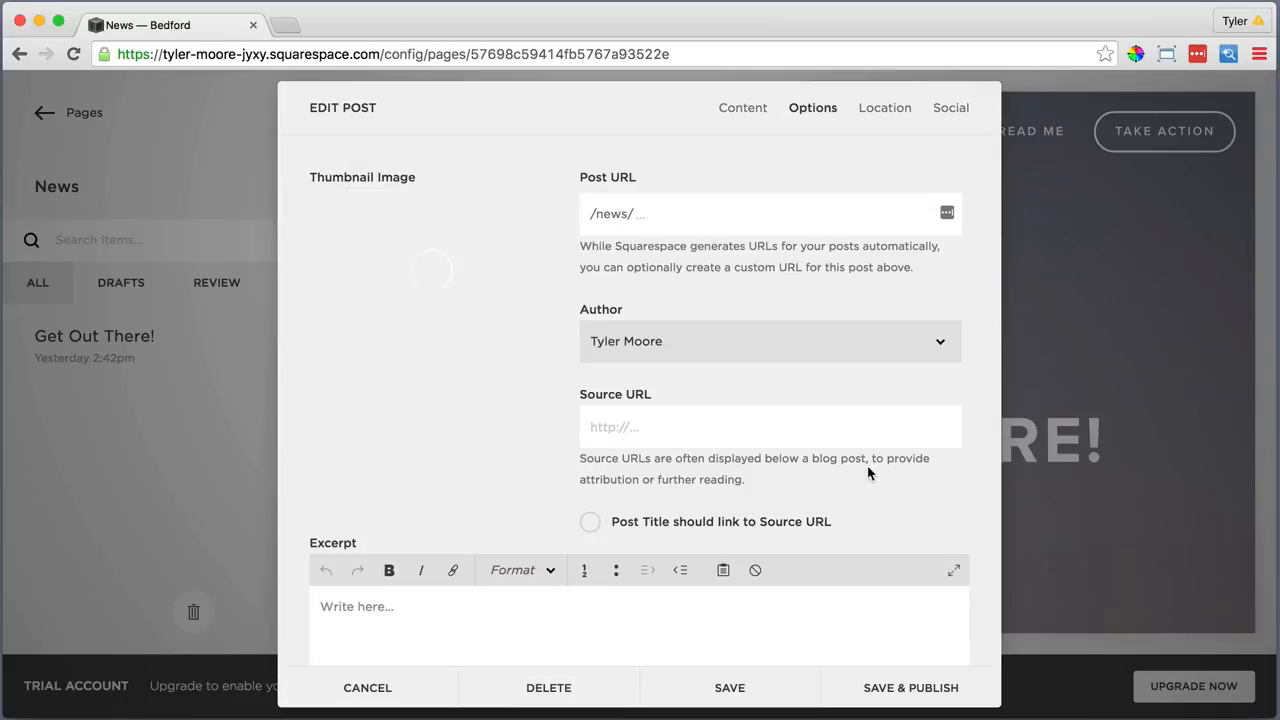
scroll(868, 473, "down", 3)
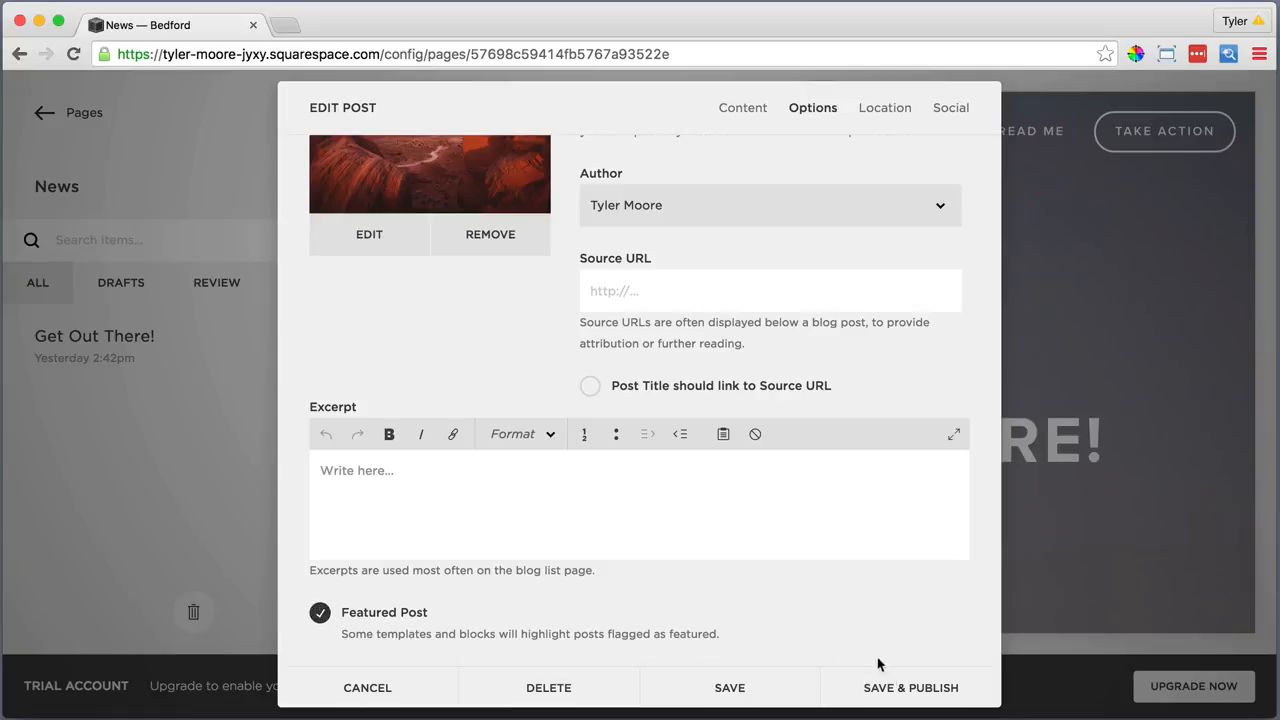
left_click(896, 692)
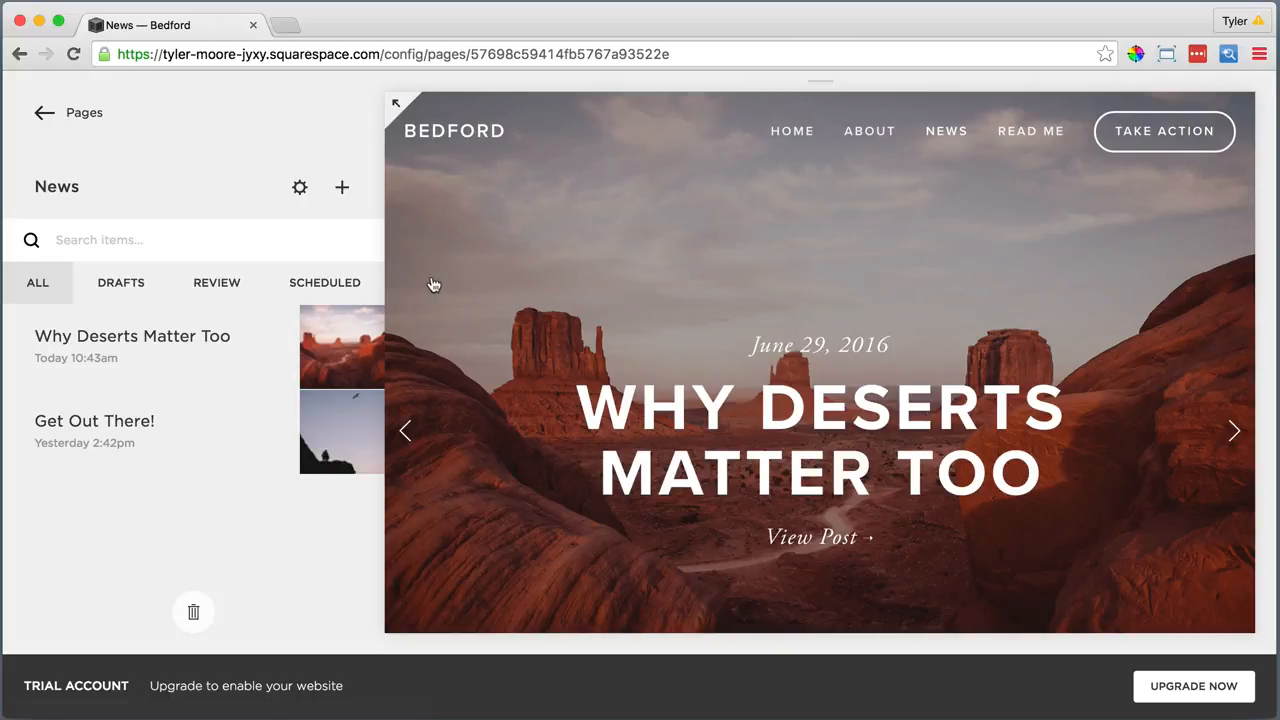
Start a News post titled 'Success Story - New Hope in Old Appalachia' with a plain-text pasted paragraph
left_click(342, 189)
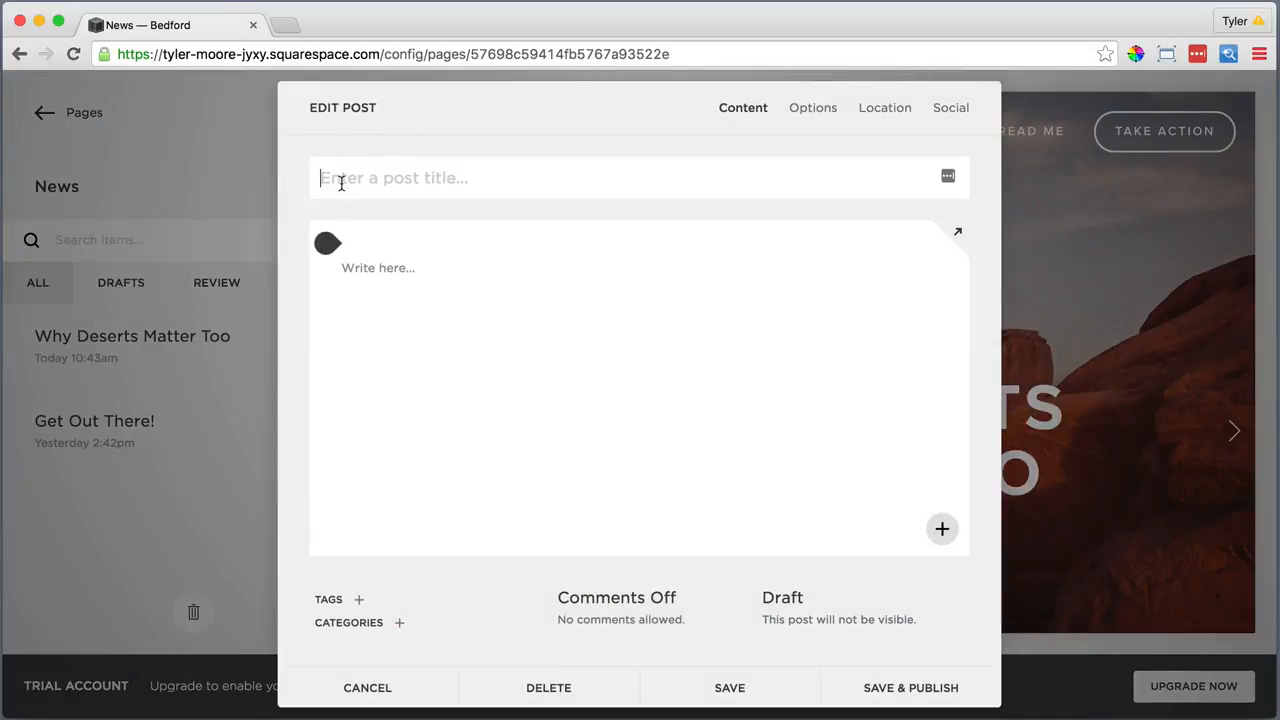
type("Success Story - New Hope ")
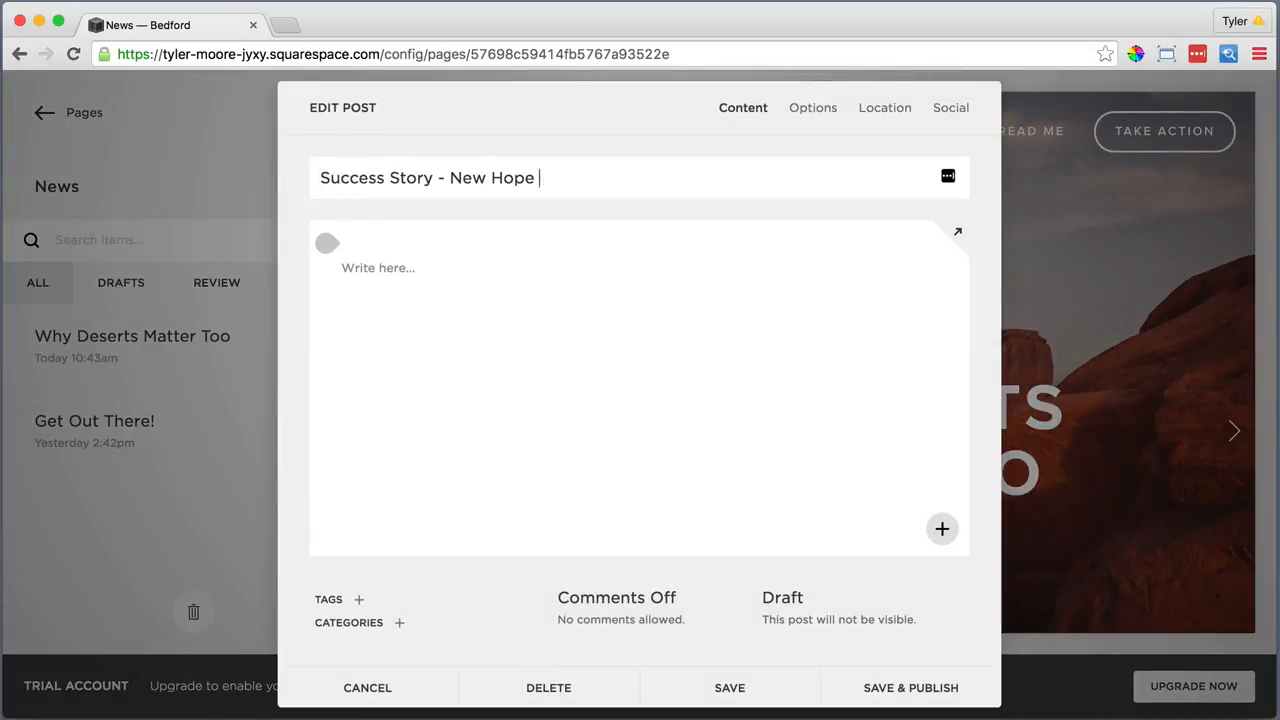
type("in Old Appalachia")
left_click(388, 268)
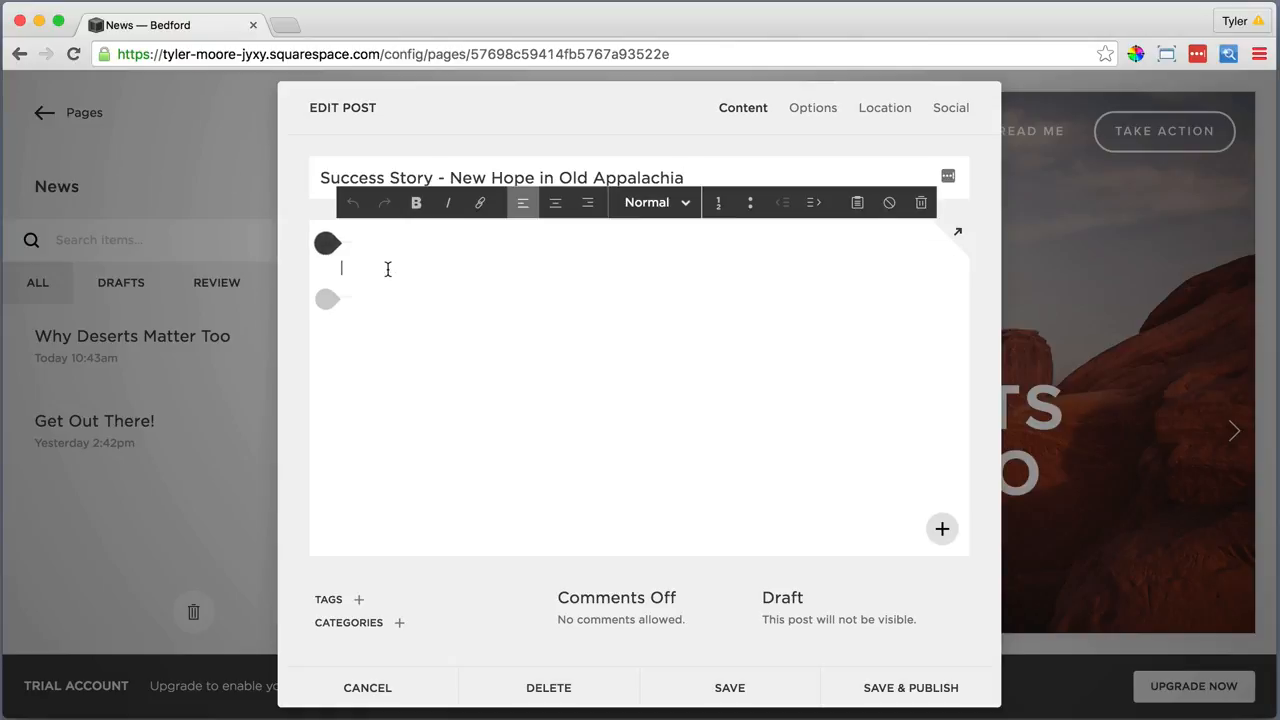
left_click(857, 202)
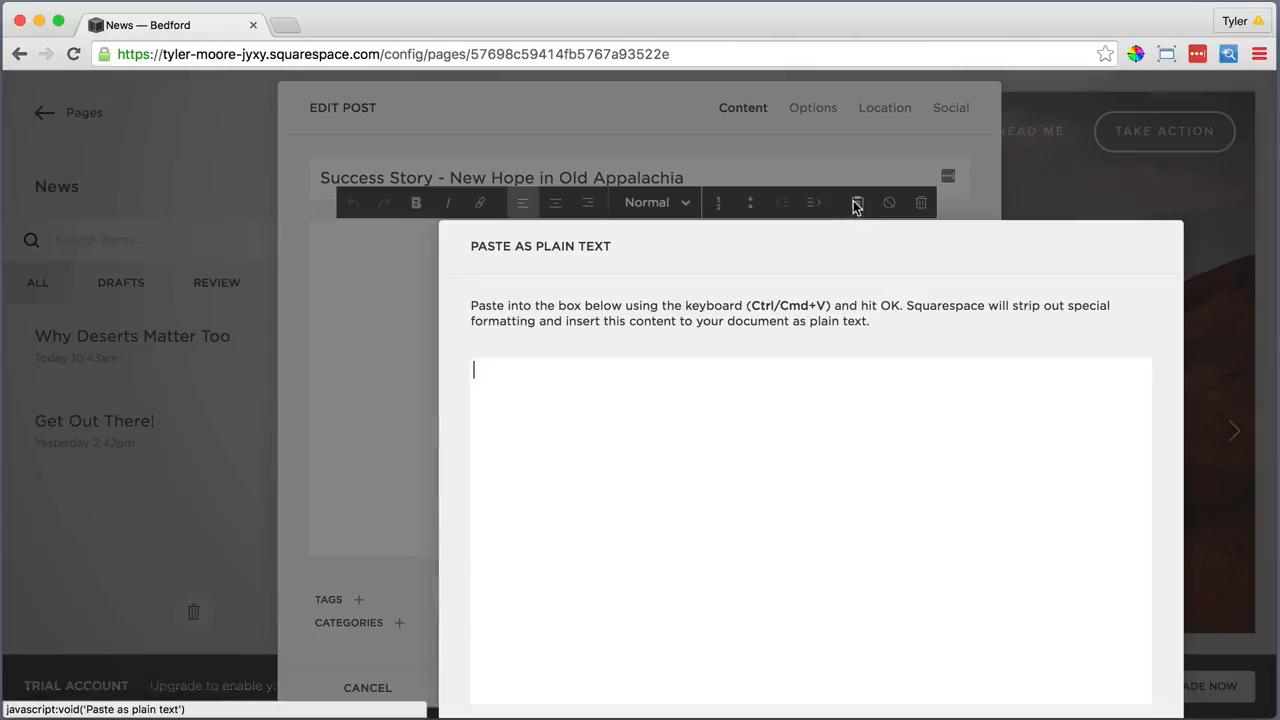
type("Integer posuere erat a ante venenatis dapibus posuere velit aliquet. Morbi leo risus, porta ac consectetur ac, vestibulum at eros. Aenean eu leo quam. Pellentesque ornare sem lacinia quam venenatis vestibulum. Maecenas sed diam eget risus varius blandit sit amet non magna.")
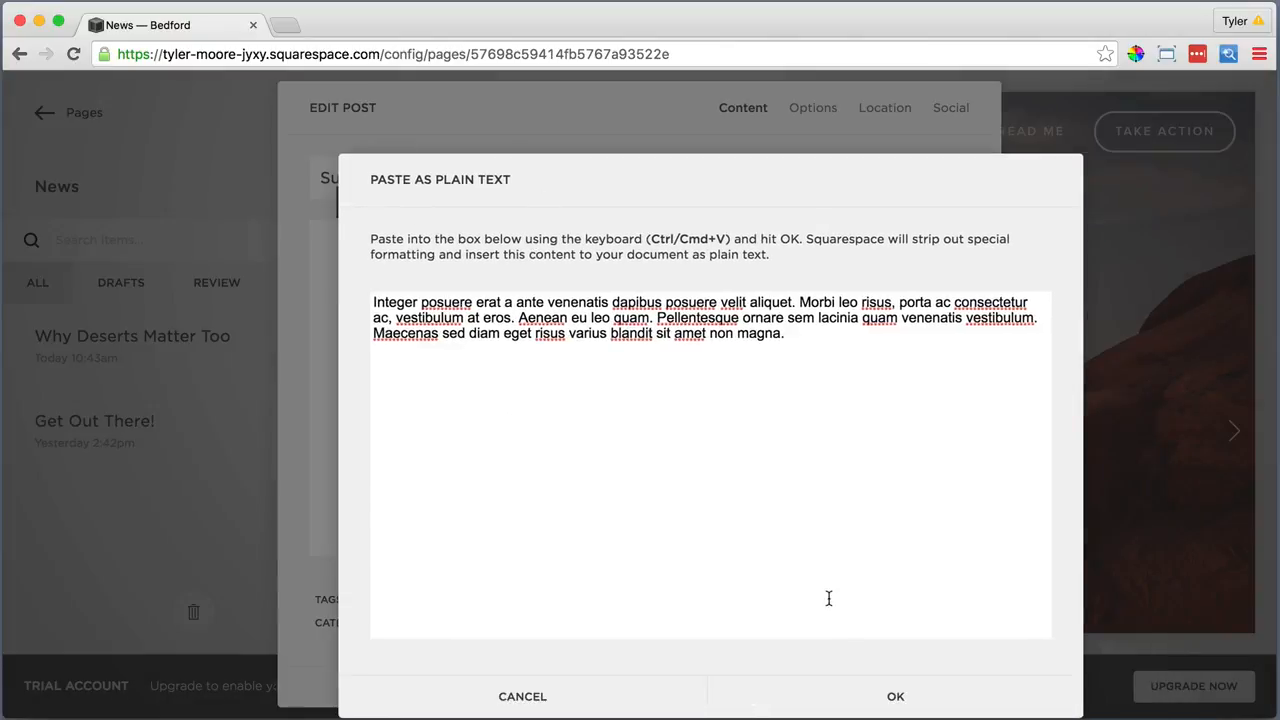
left_click(880, 690)
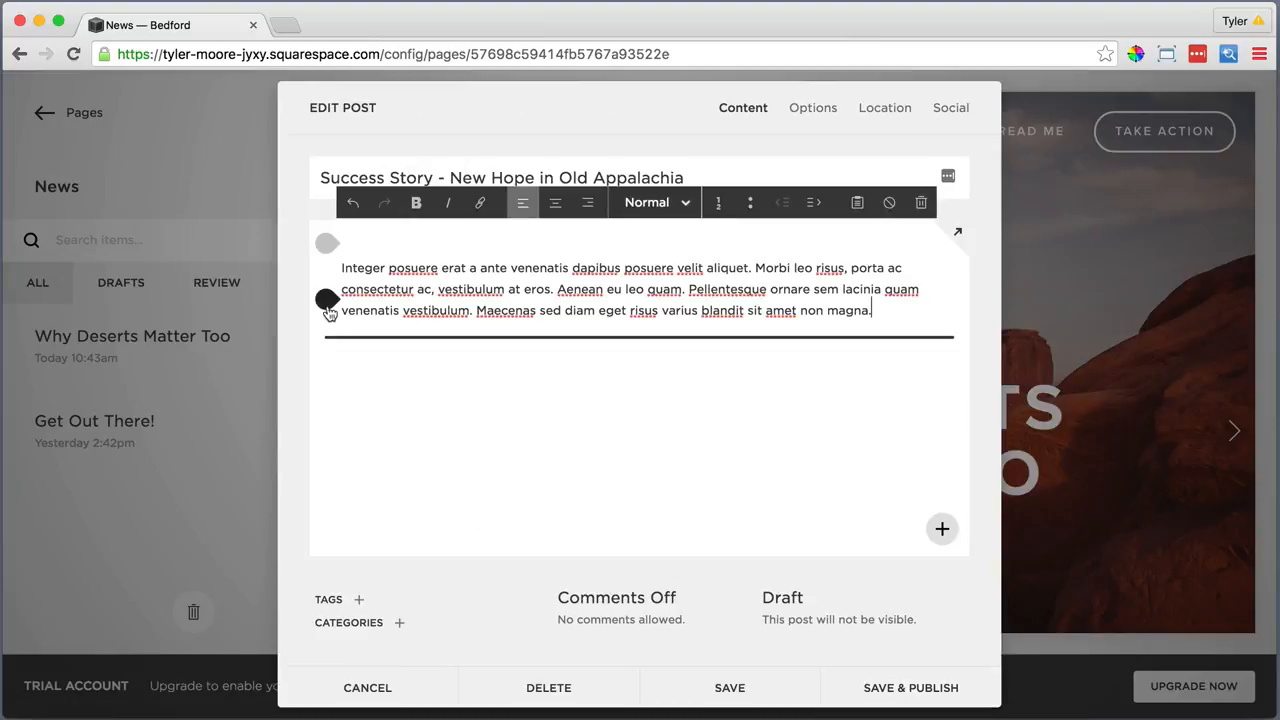
Insert a slideshow gallery below the paragraph with SuccessStory1.jpg and SuccessStory2.jpg uploaded
left_click(327, 302)
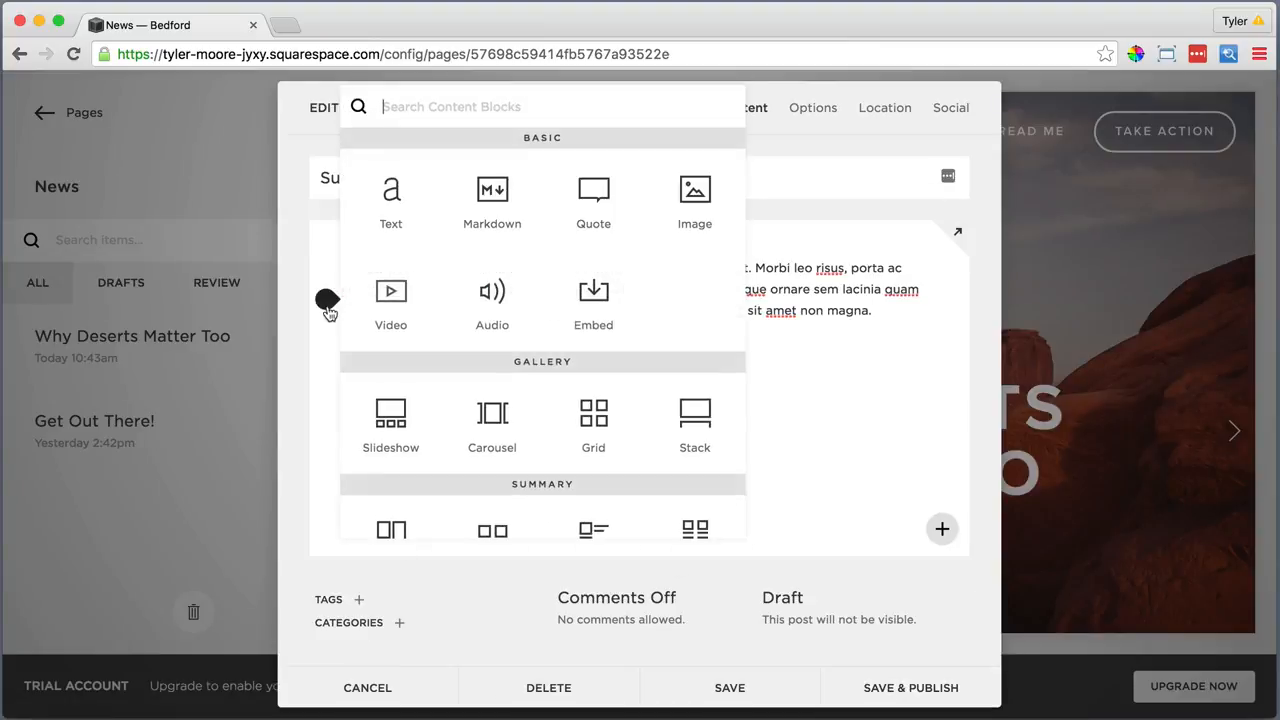
left_click(389, 412)
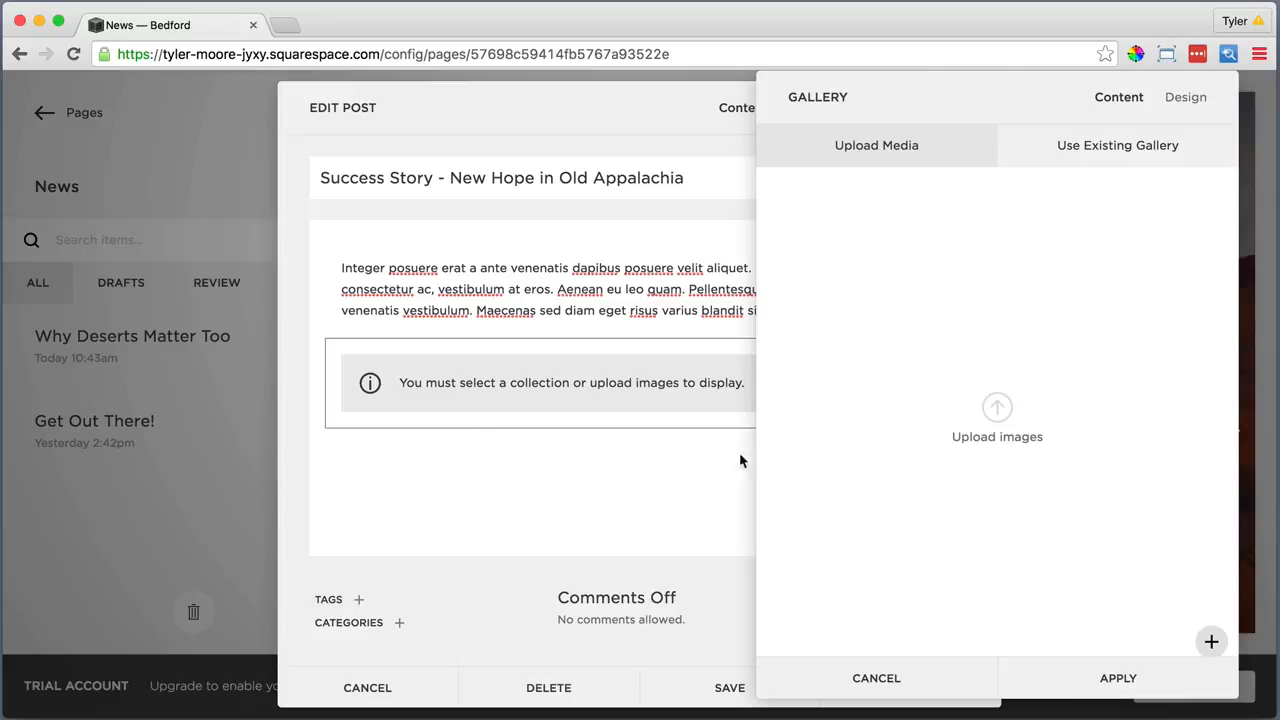
left_click(997, 406)
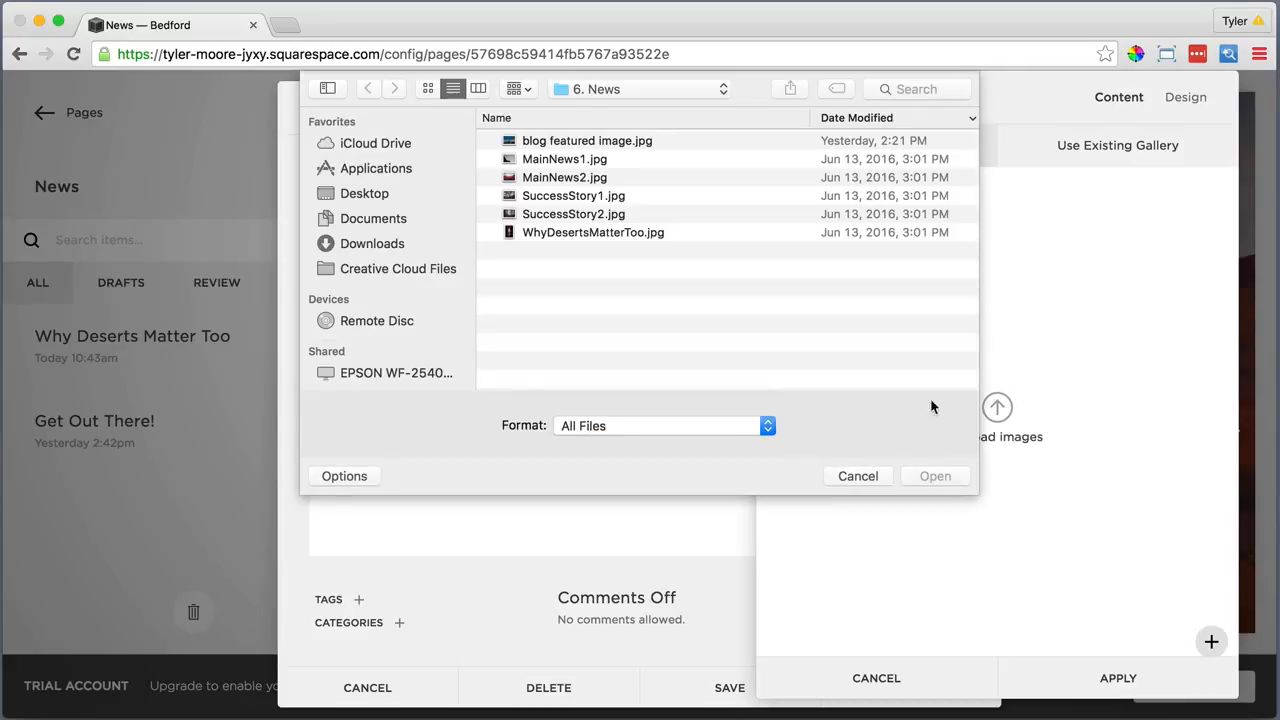
left_click(577, 198)
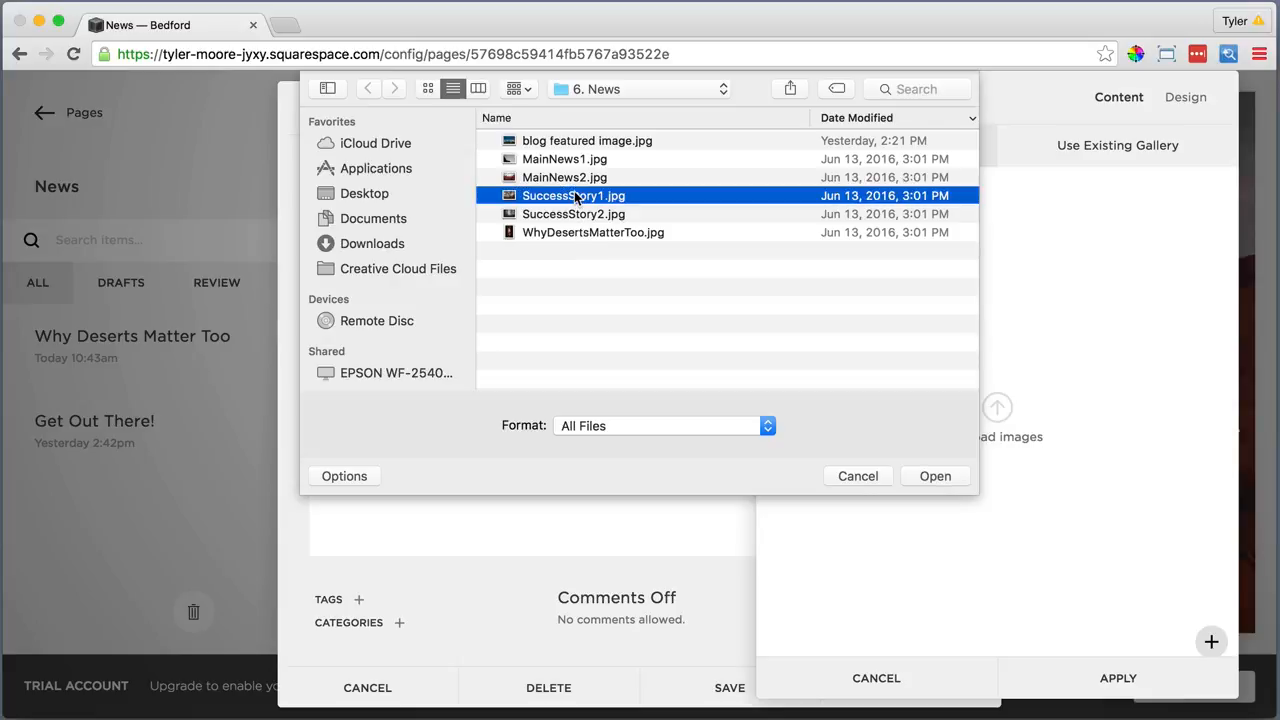
left_click(577, 215, "shift")
left_click(920, 476)
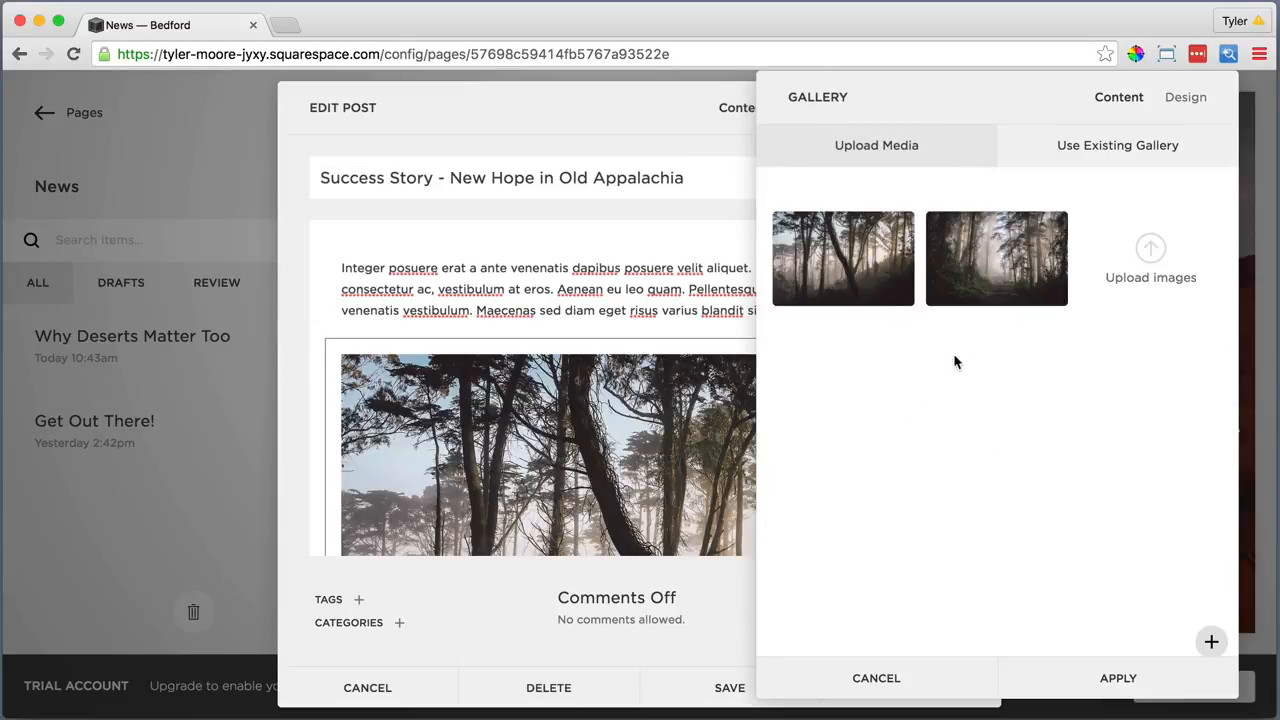
Give the slideshow next/previous controls, with auto crop and title/description display turned off
left_click(1174, 100)
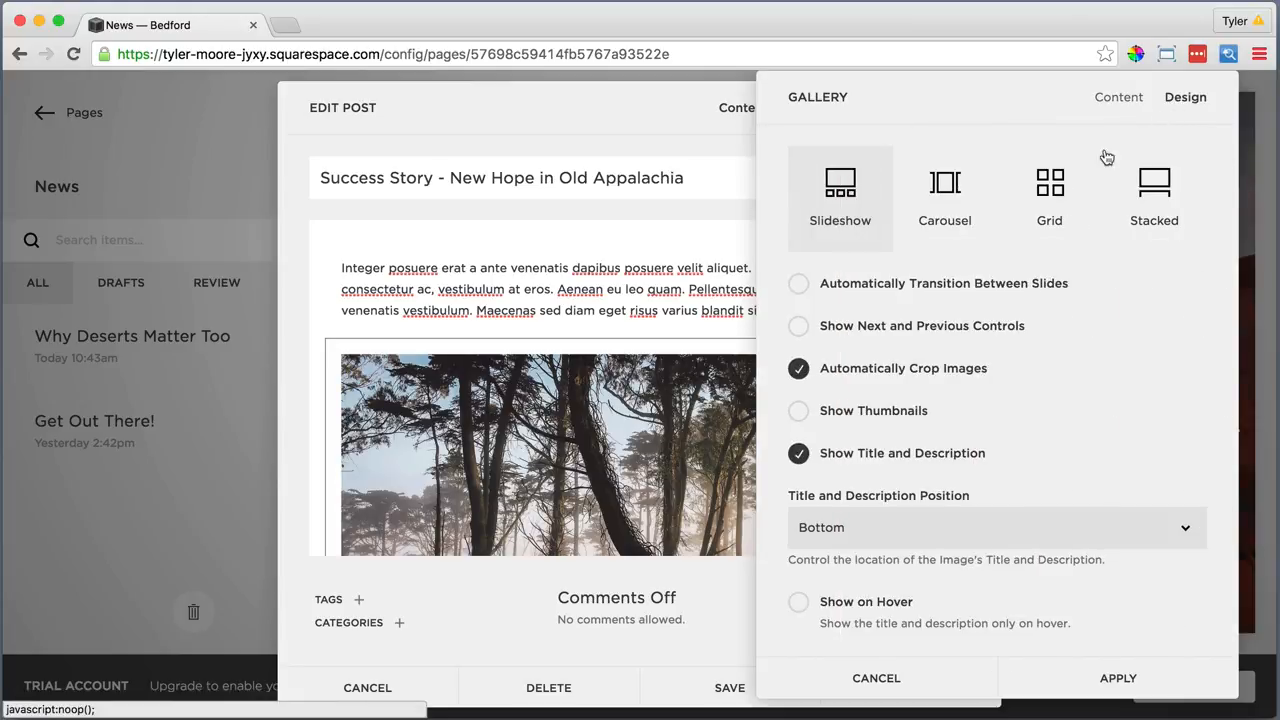
left_click(799, 327)
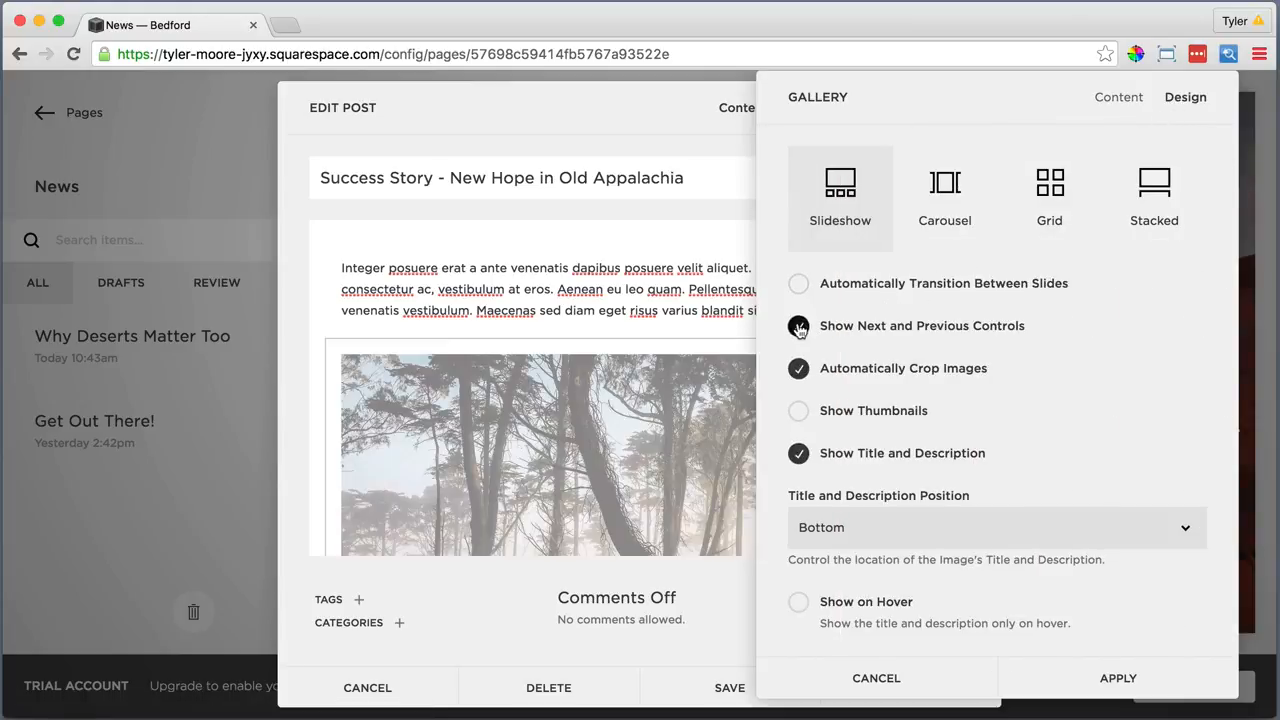
left_click(799, 369)
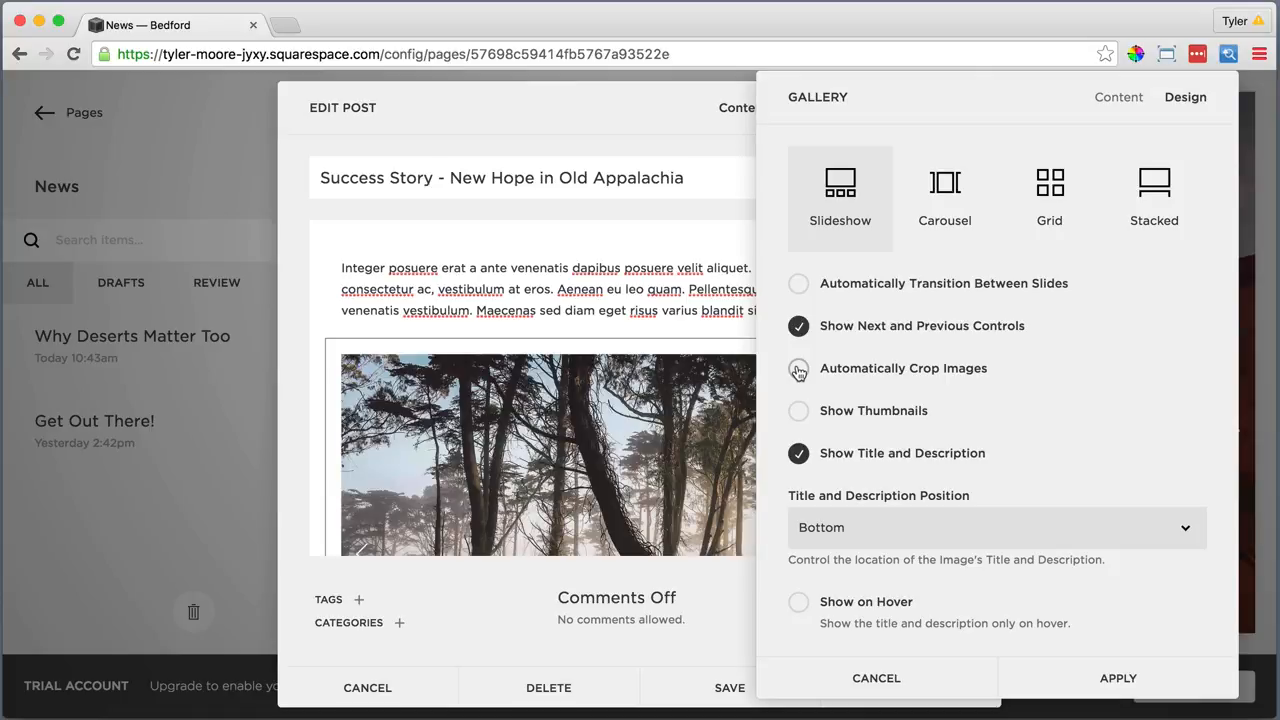
left_click(798, 455)
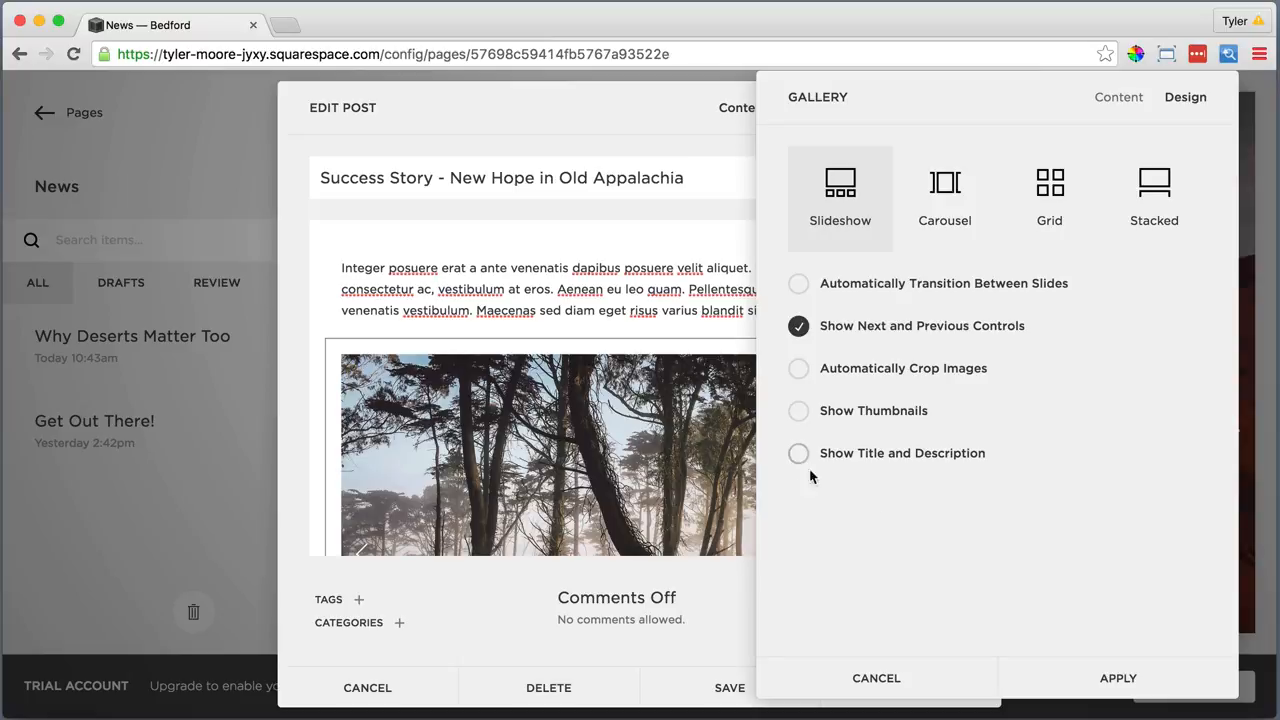
left_click(1117, 678)
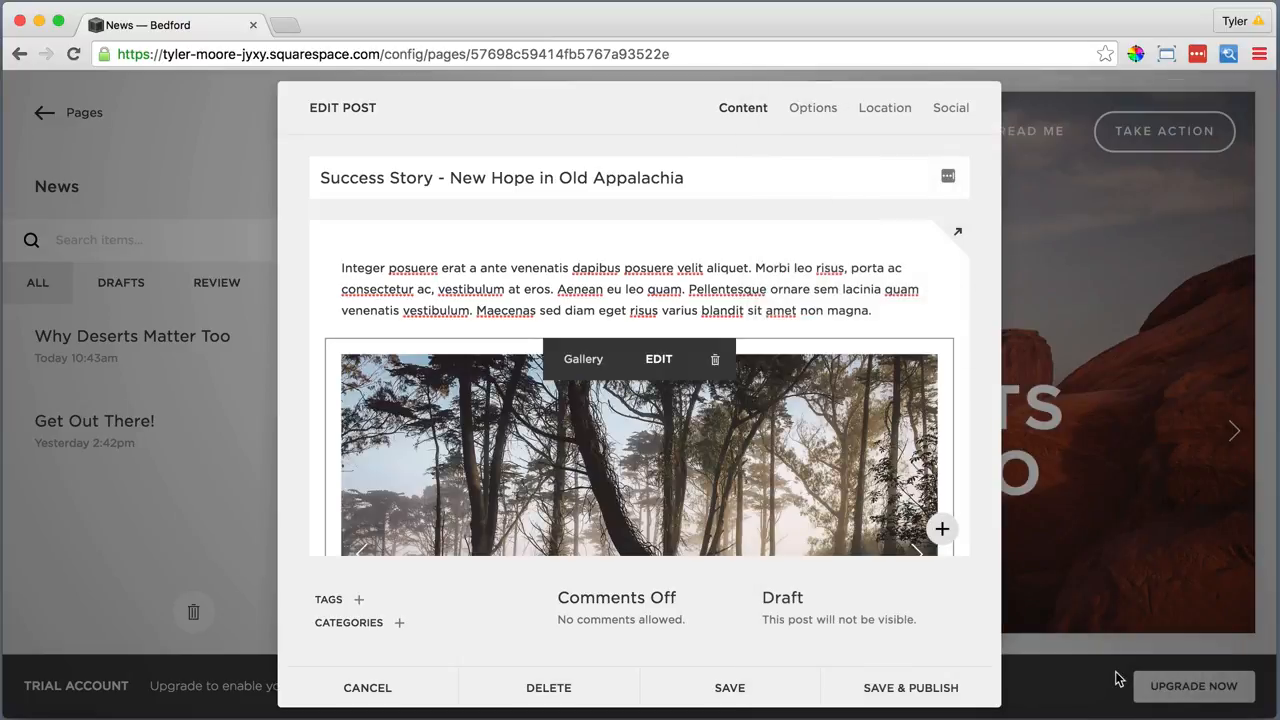
Turn comments on and save and publish the Success Story post
scroll(667, 464, "down", 5)
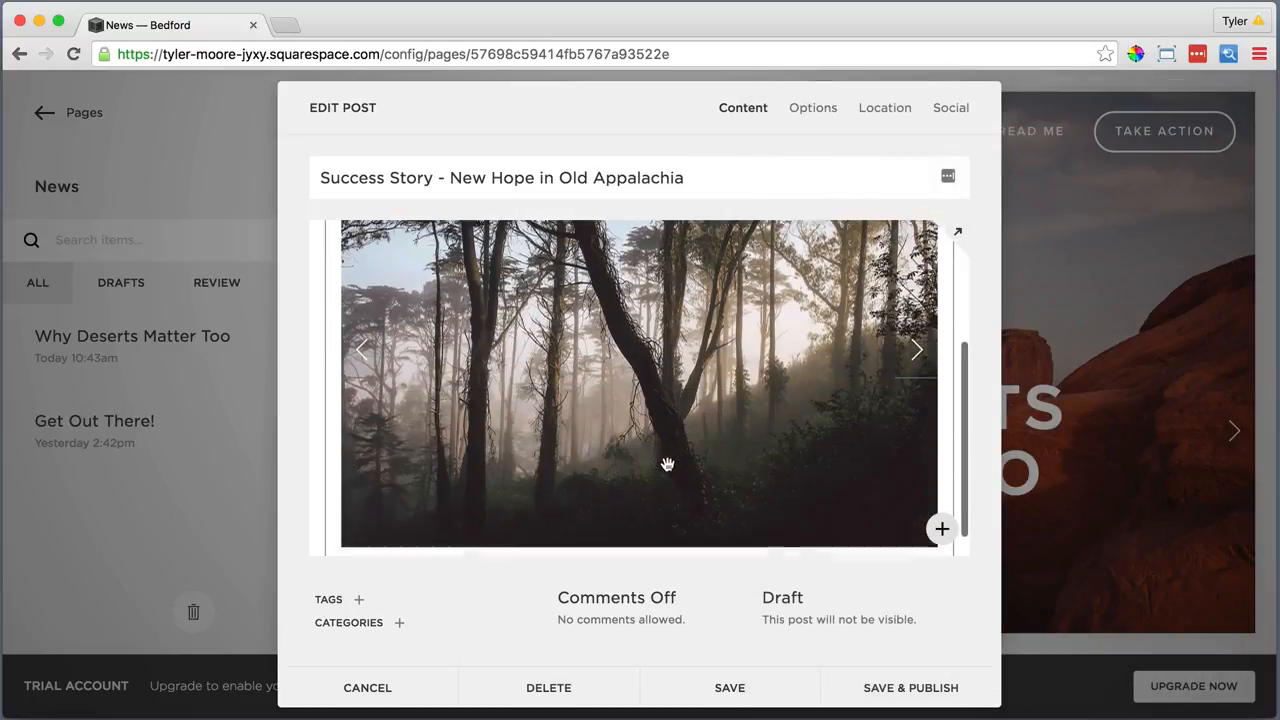
left_click(658, 622)
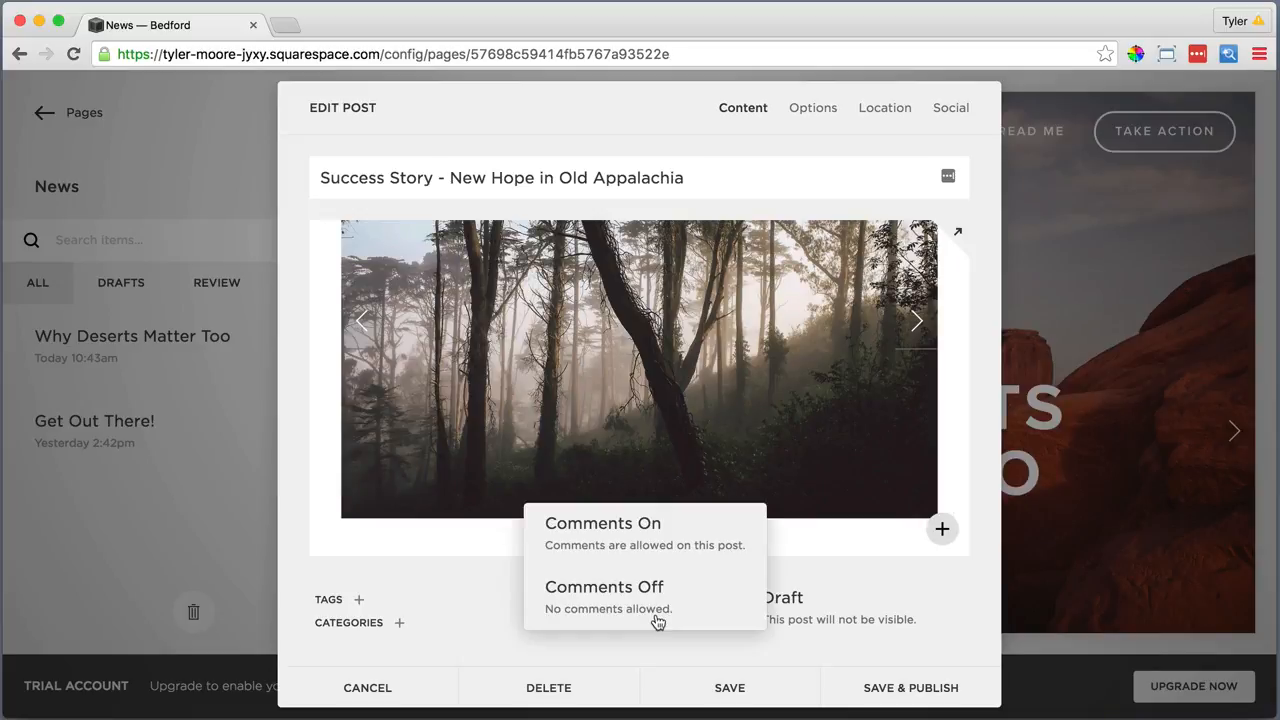
left_click(654, 528)
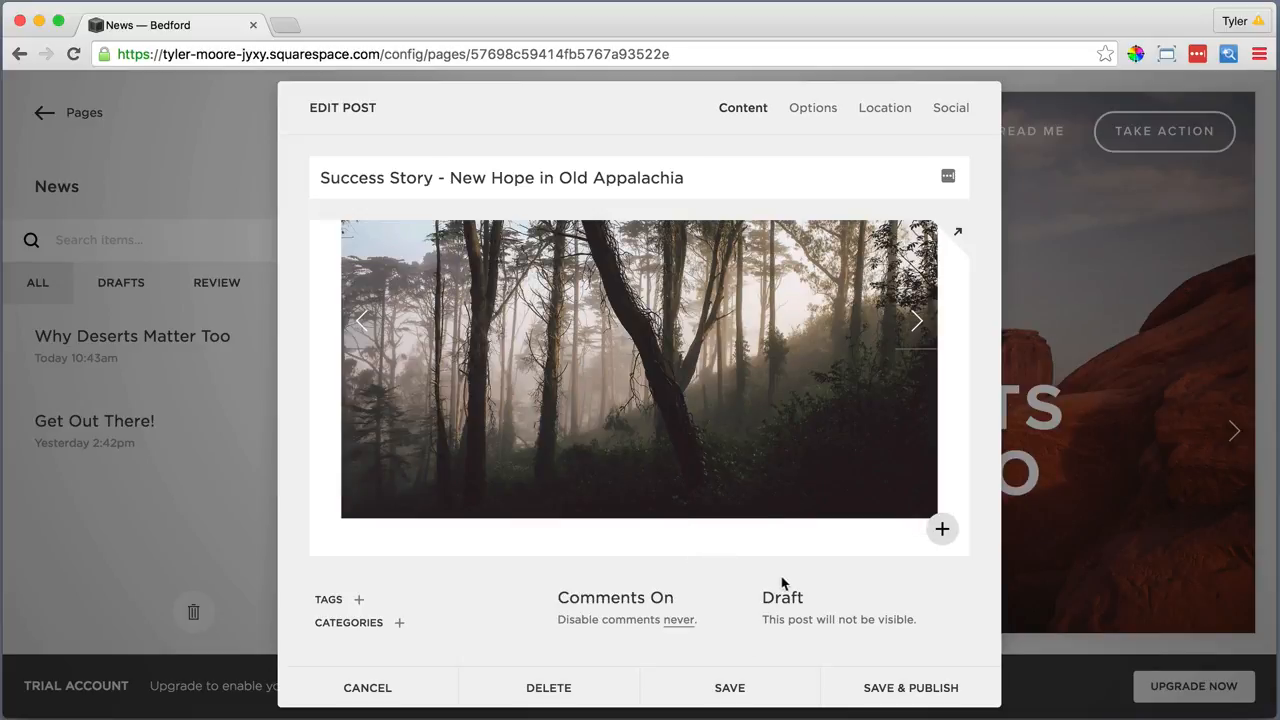
left_click(886, 686)
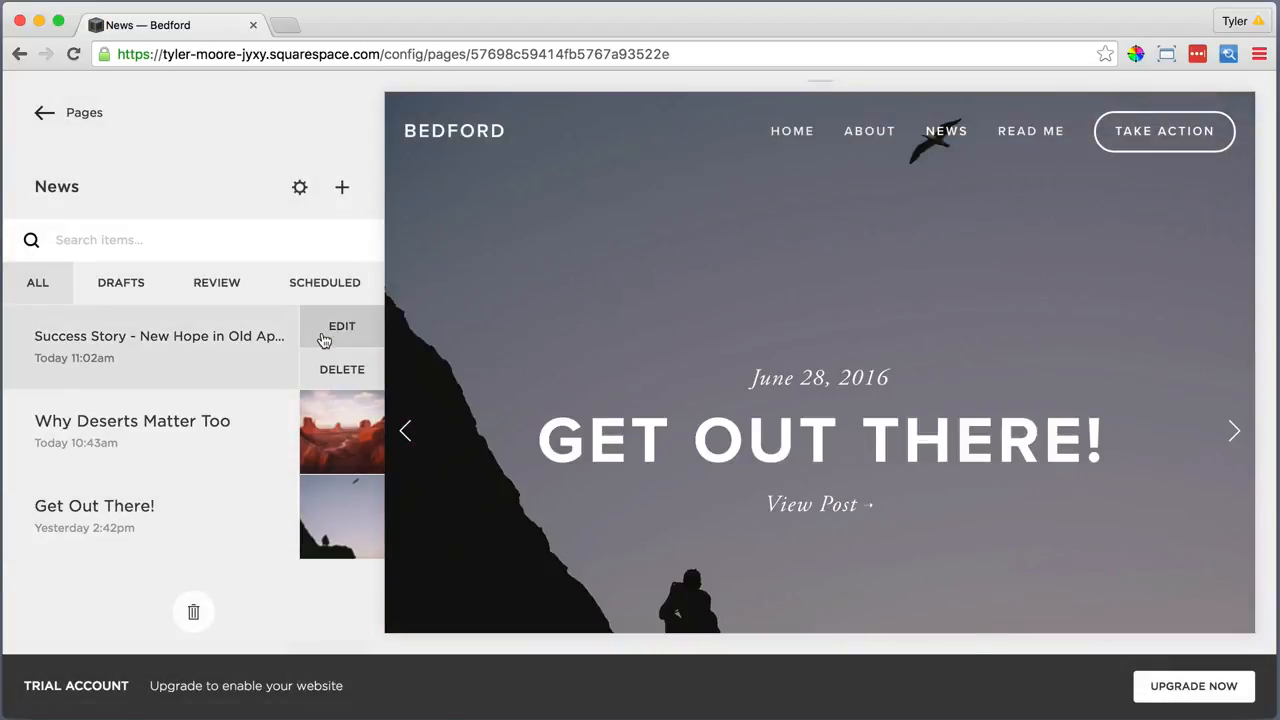
Change the Success Story post's published date to June 26
left_click(324, 340)
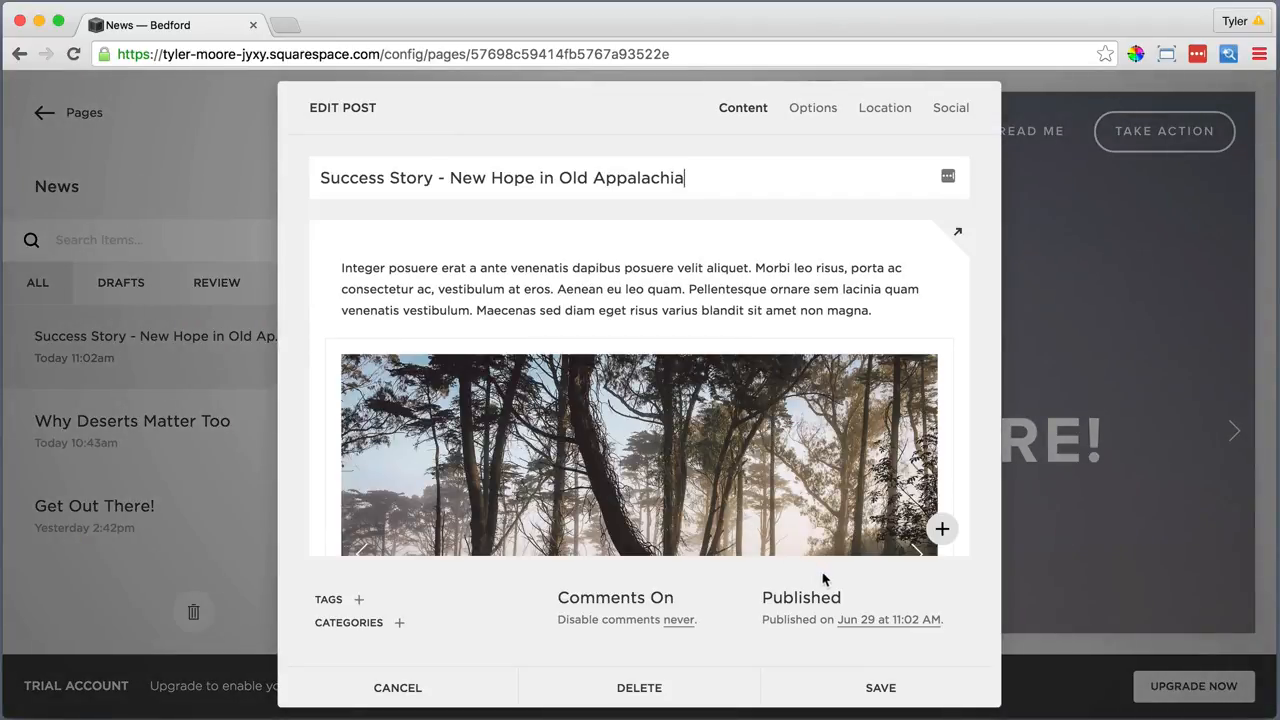
left_click(858, 620)
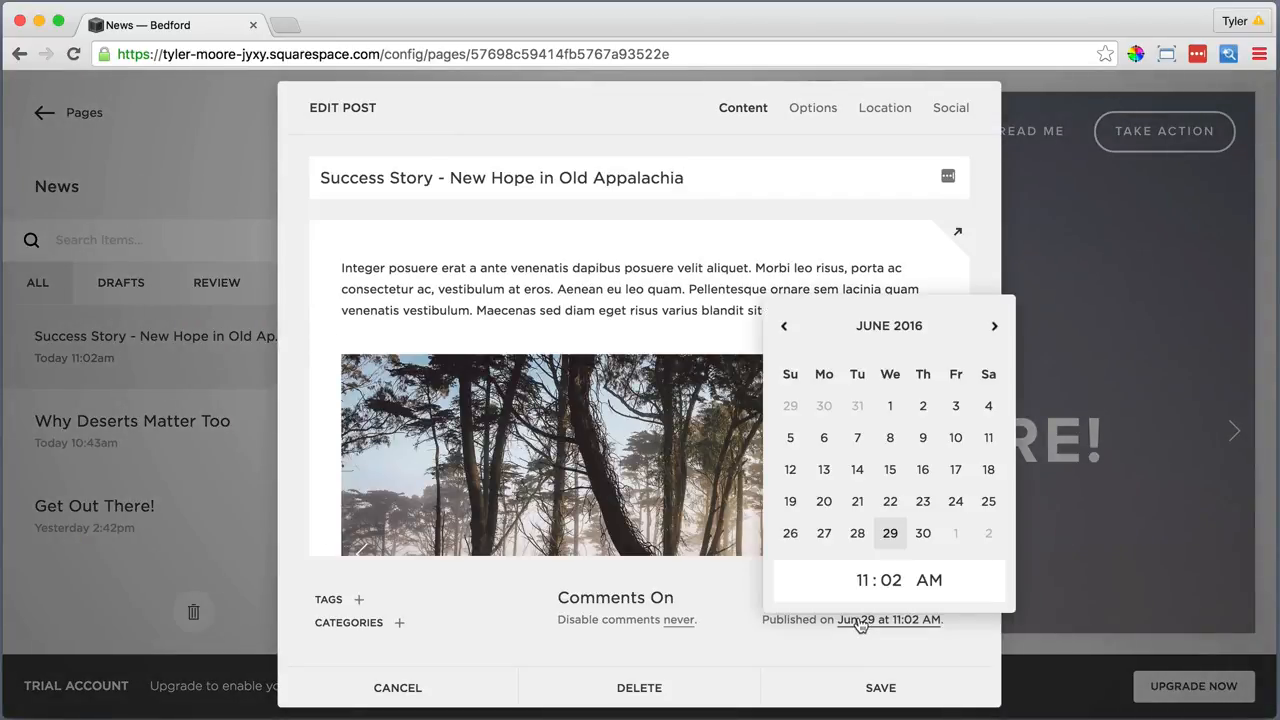
left_click(790, 536)
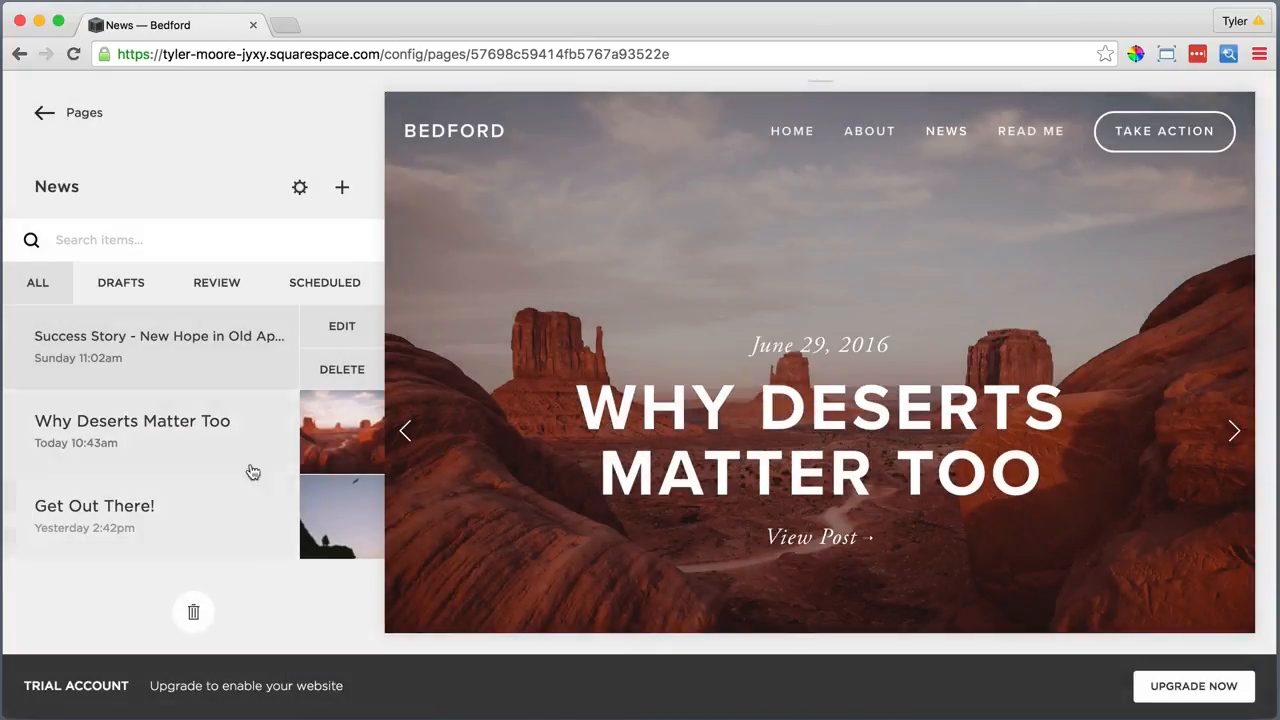
Backdate Why Deserts Matter Too's publish date to June 27, 2016, and save
left_click(265, 412)
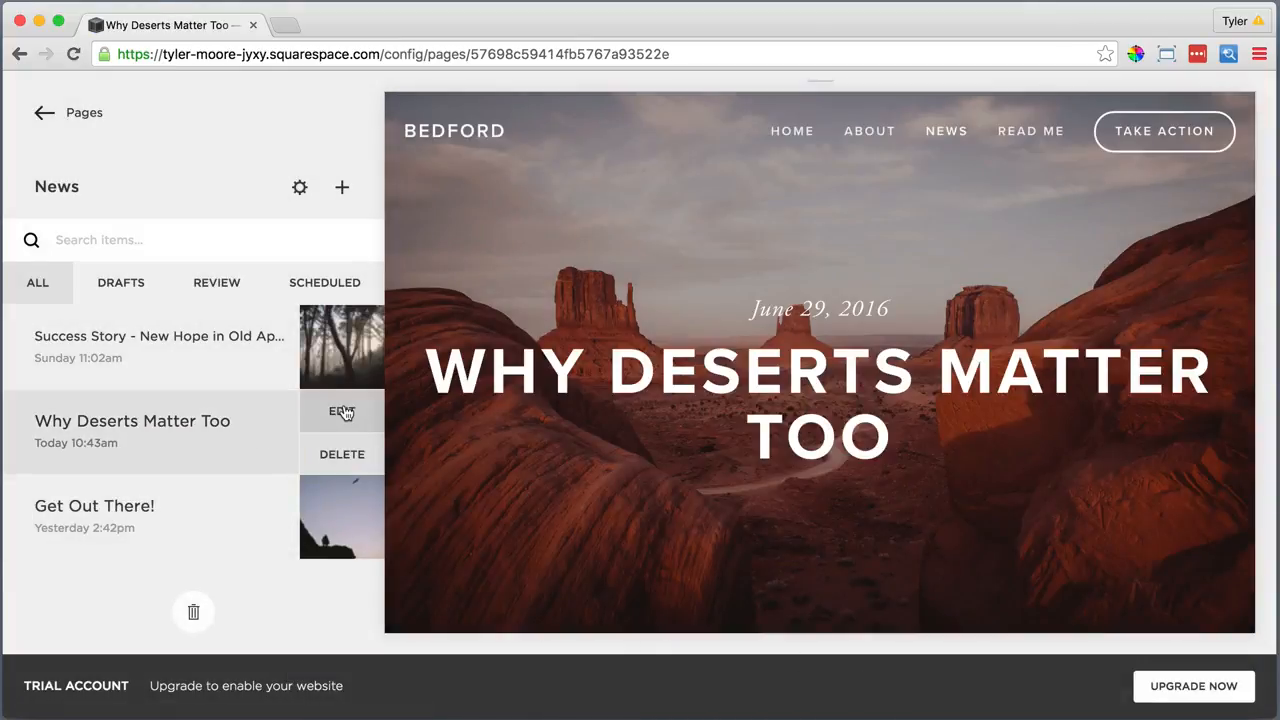
left_click(342, 412)
left_click(857, 619)
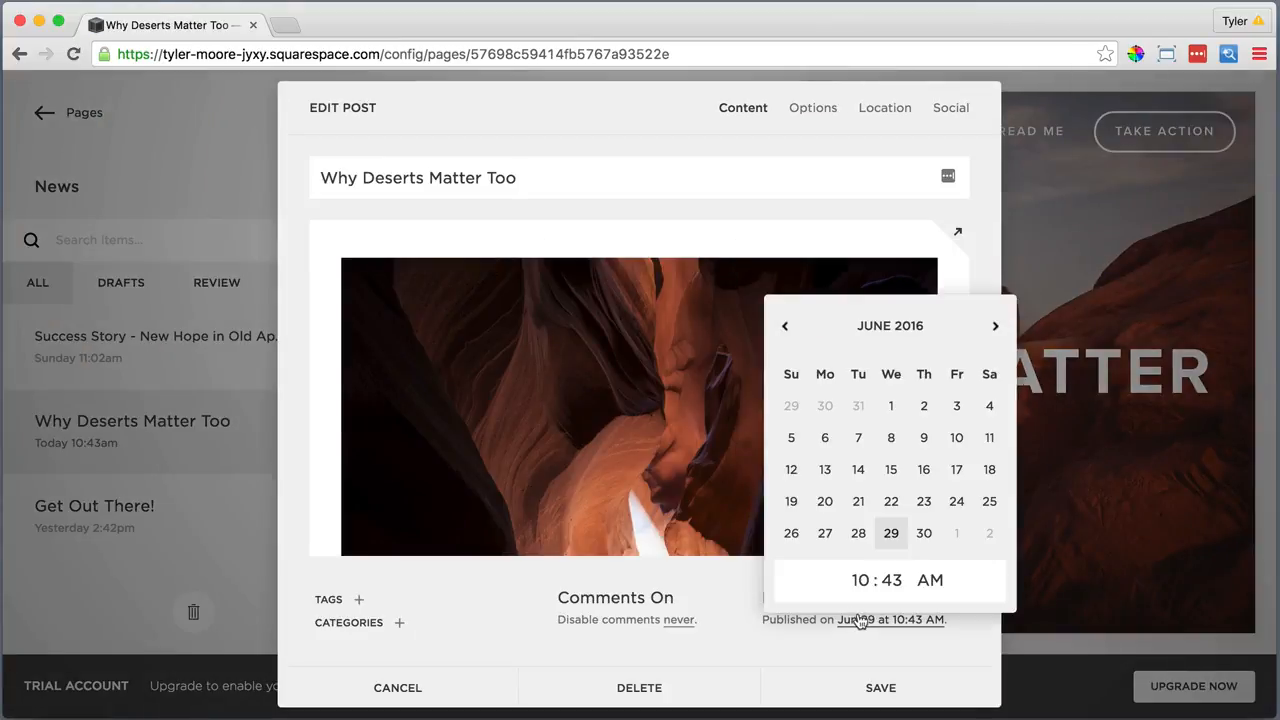
left_click(825, 532)
left_click(877, 690)
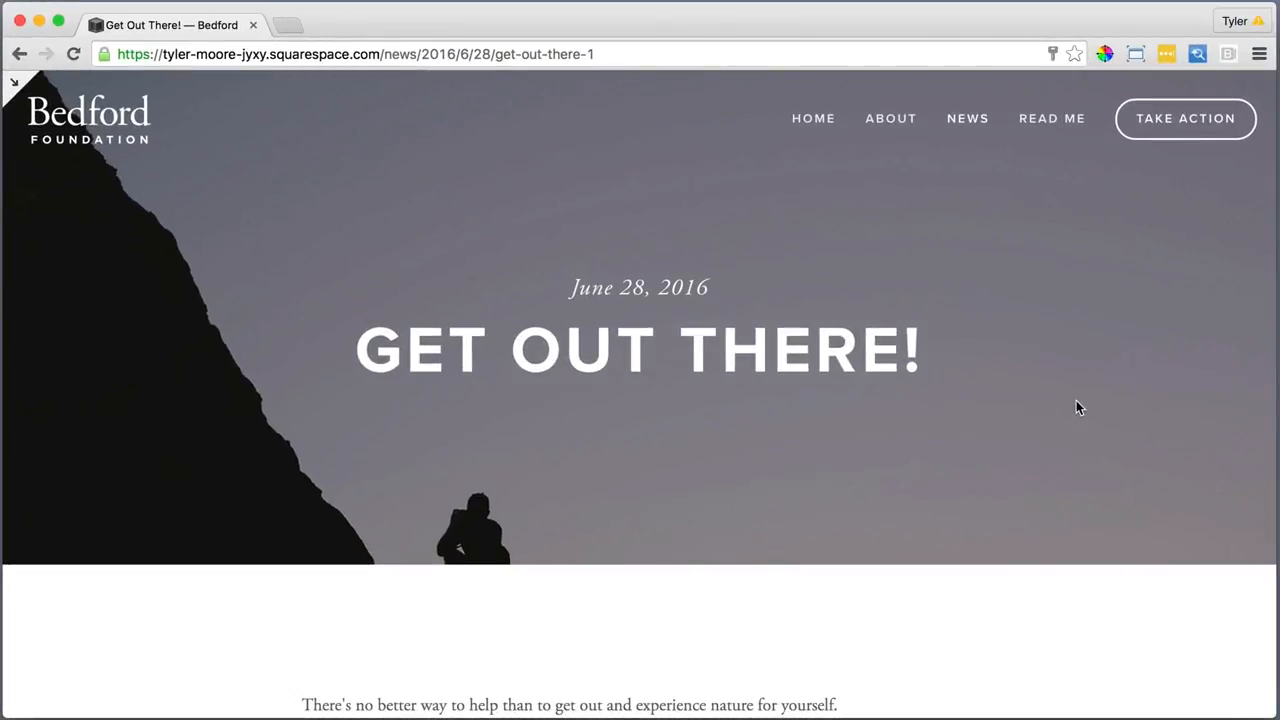
Scroll through the live post, then return from News and Pages to the main site menu
scroll(1076, 400, "down", 3)
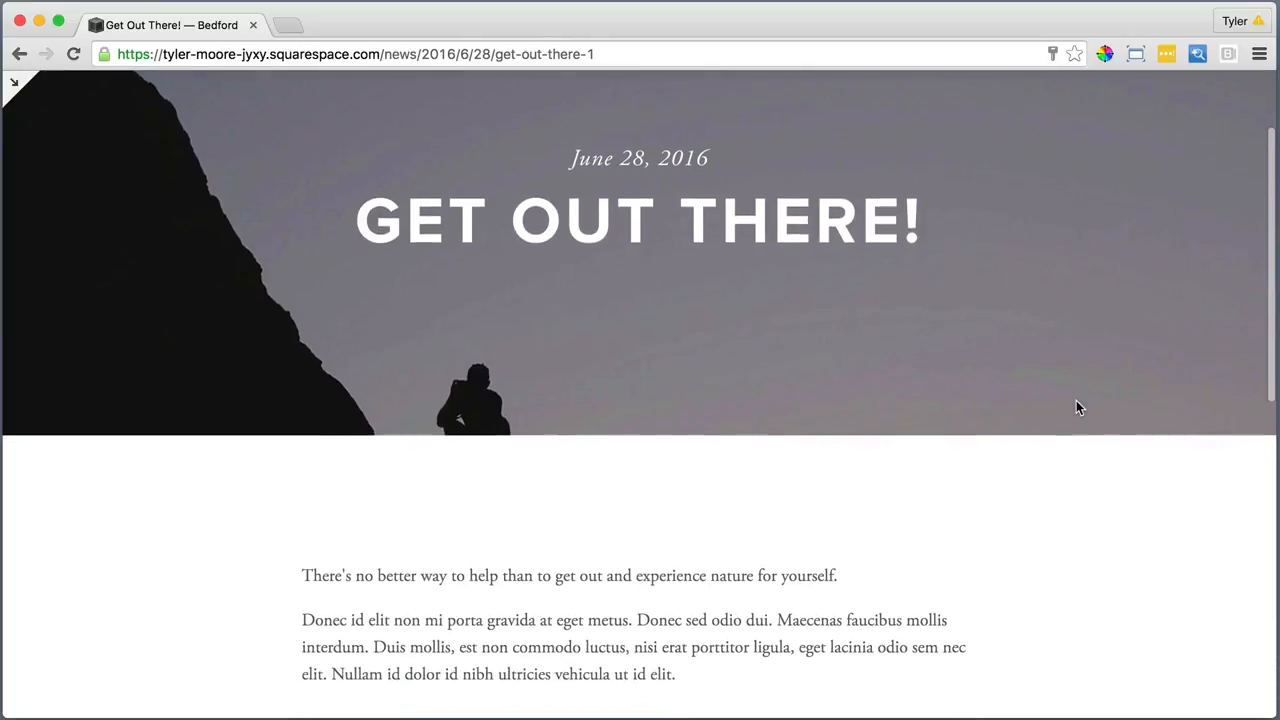
scroll(1078, 407, "down", 4)
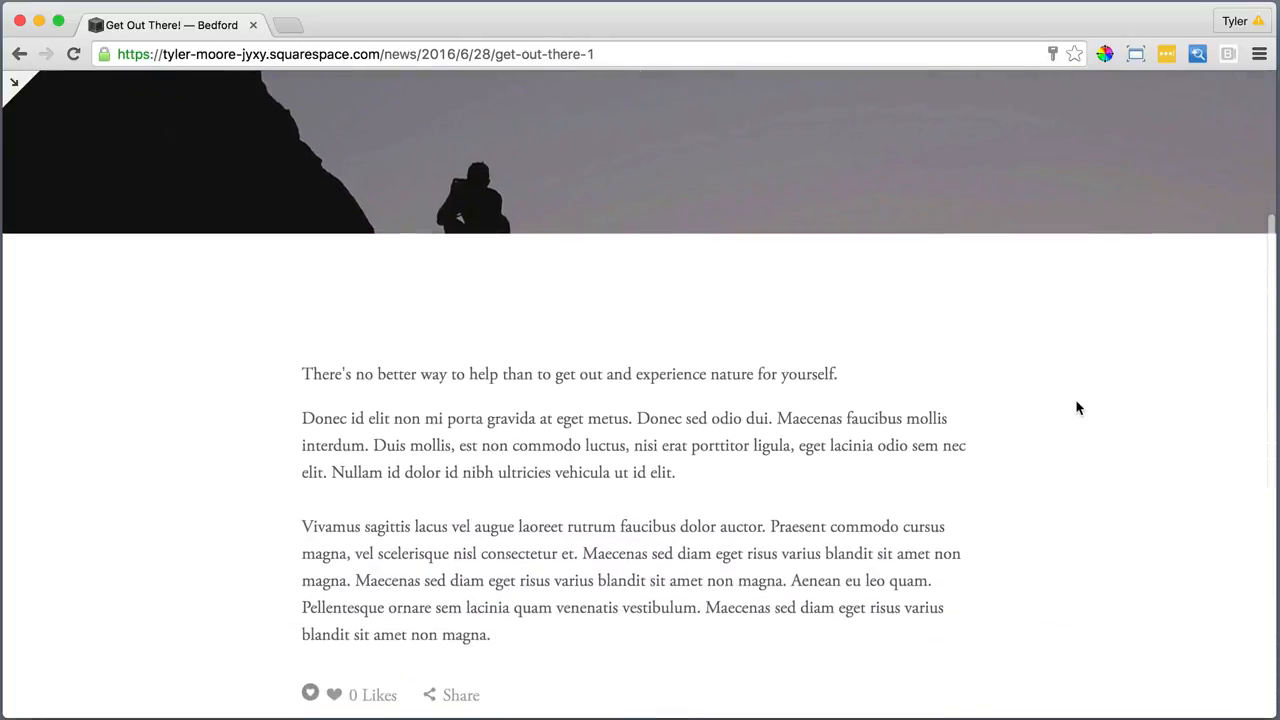
scroll(1078, 407, "down", 1)
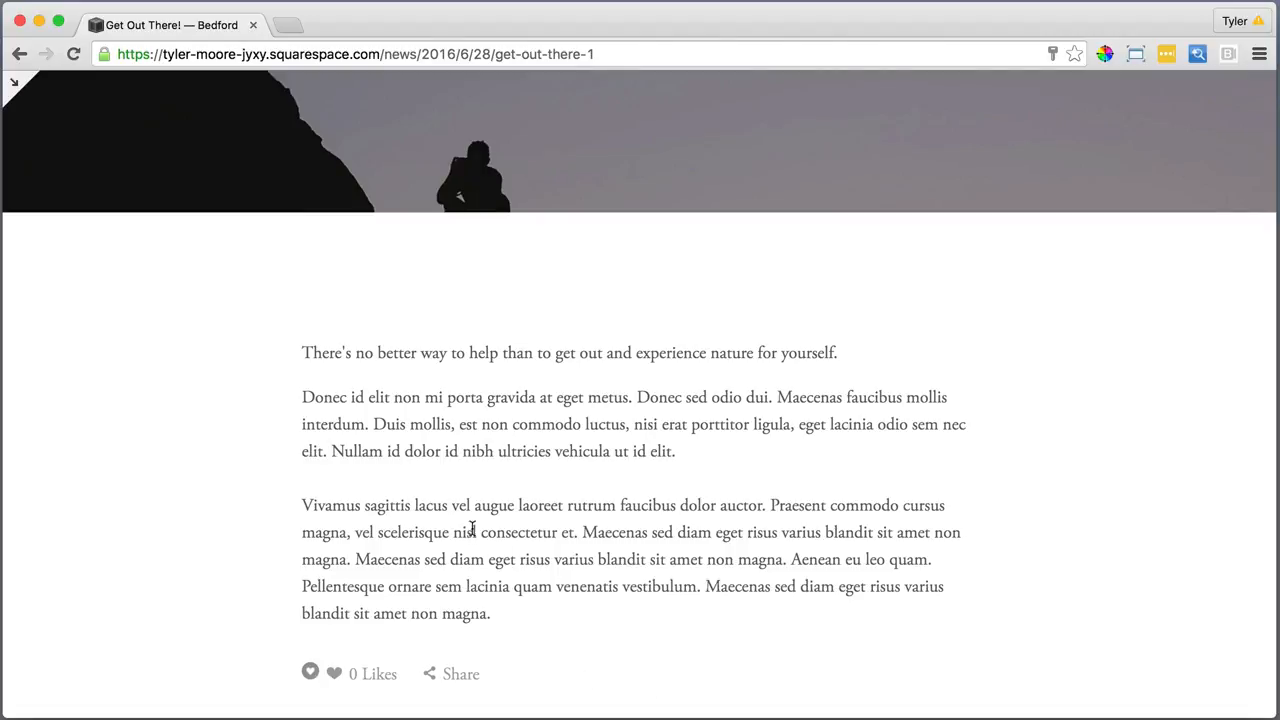
left_click(14, 83)
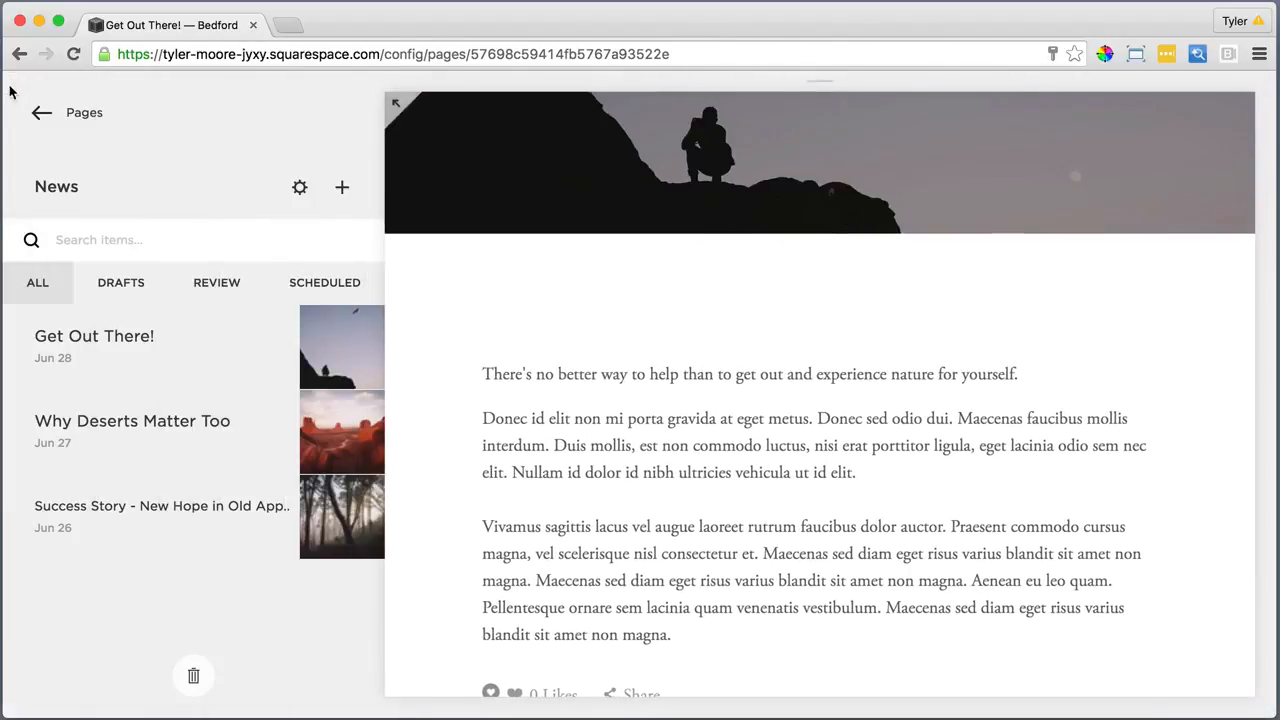
left_click(38, 115)
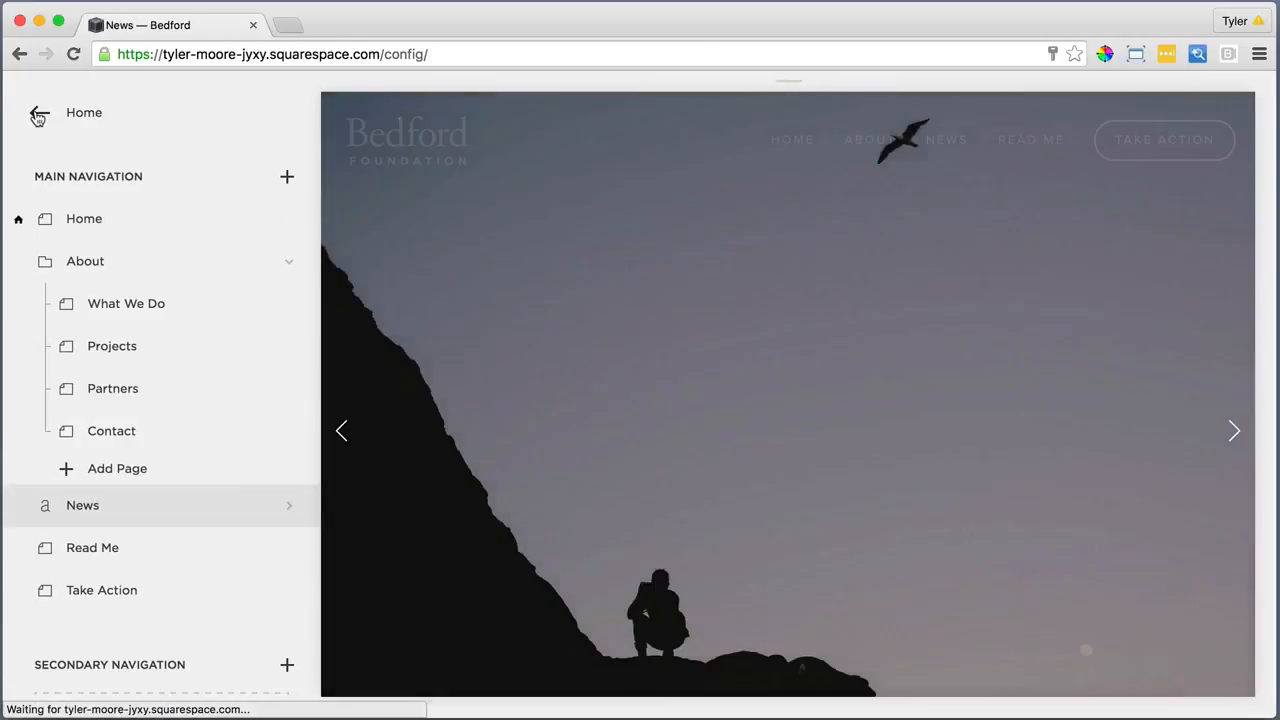
left_click(38, 115)
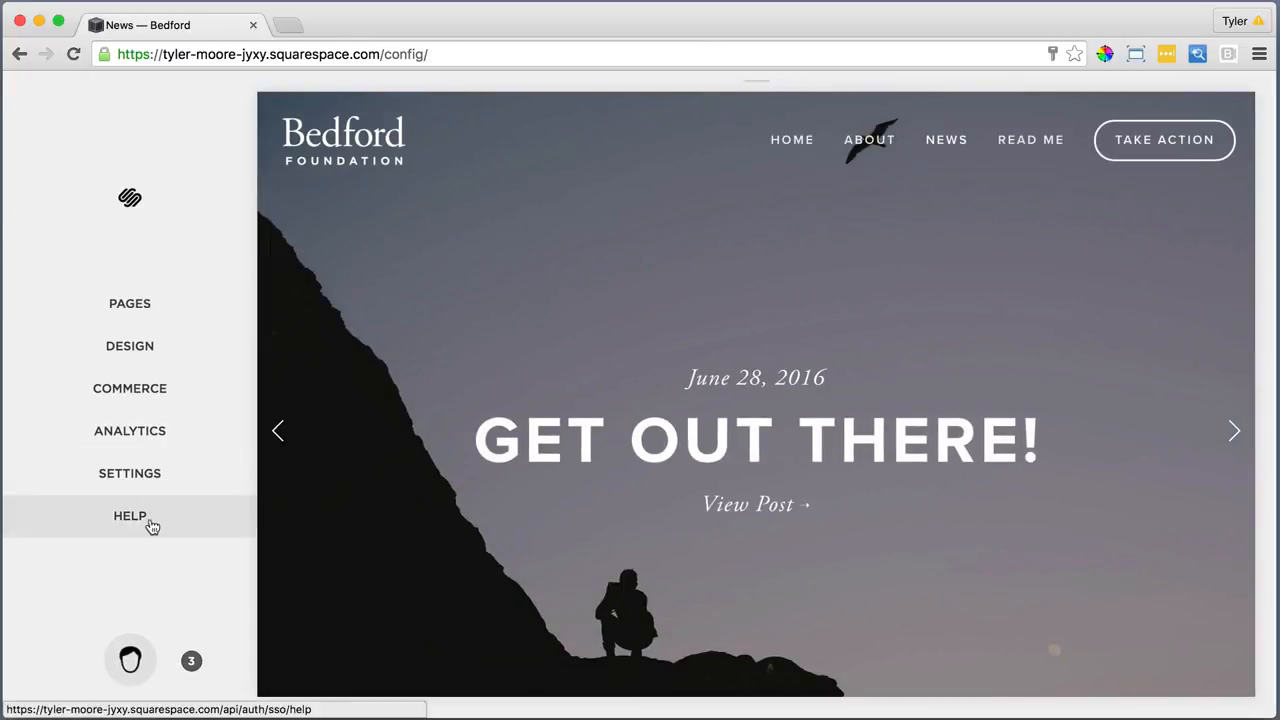
Open Squarespace Help and go to the Contact Customer Care page
left_click(151, 527)
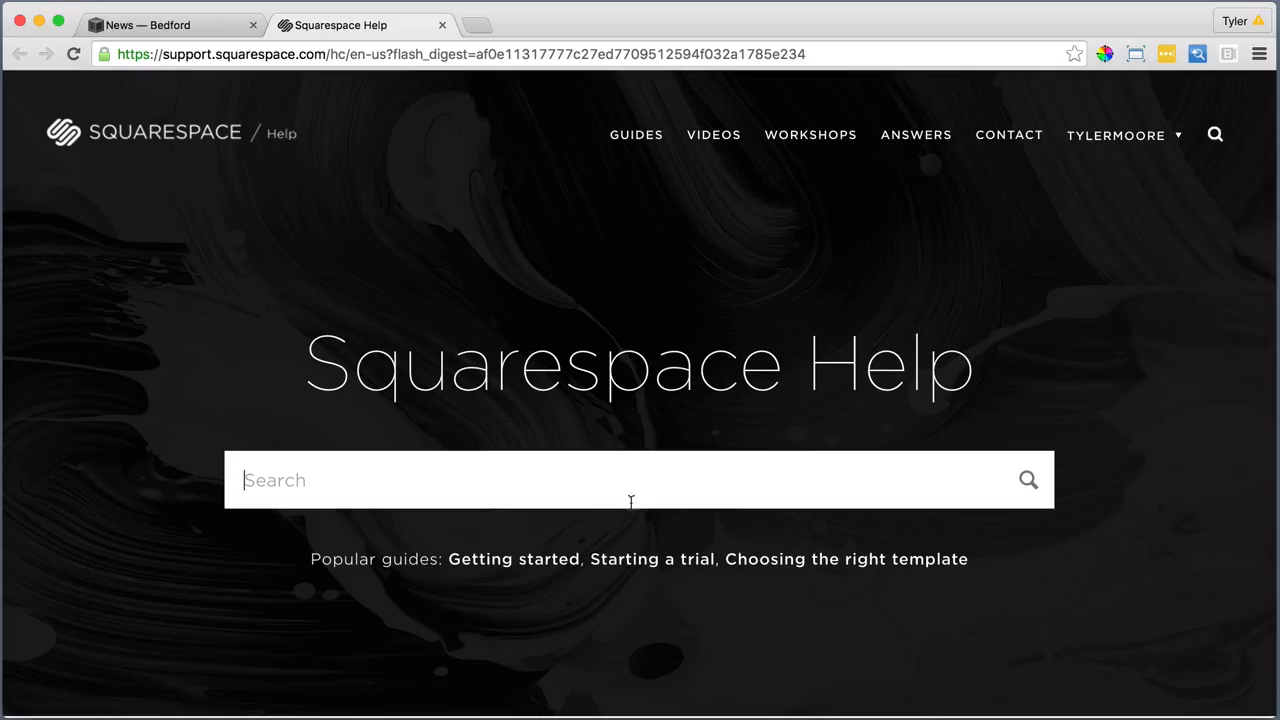
scroll(631, 502, "down", 5)
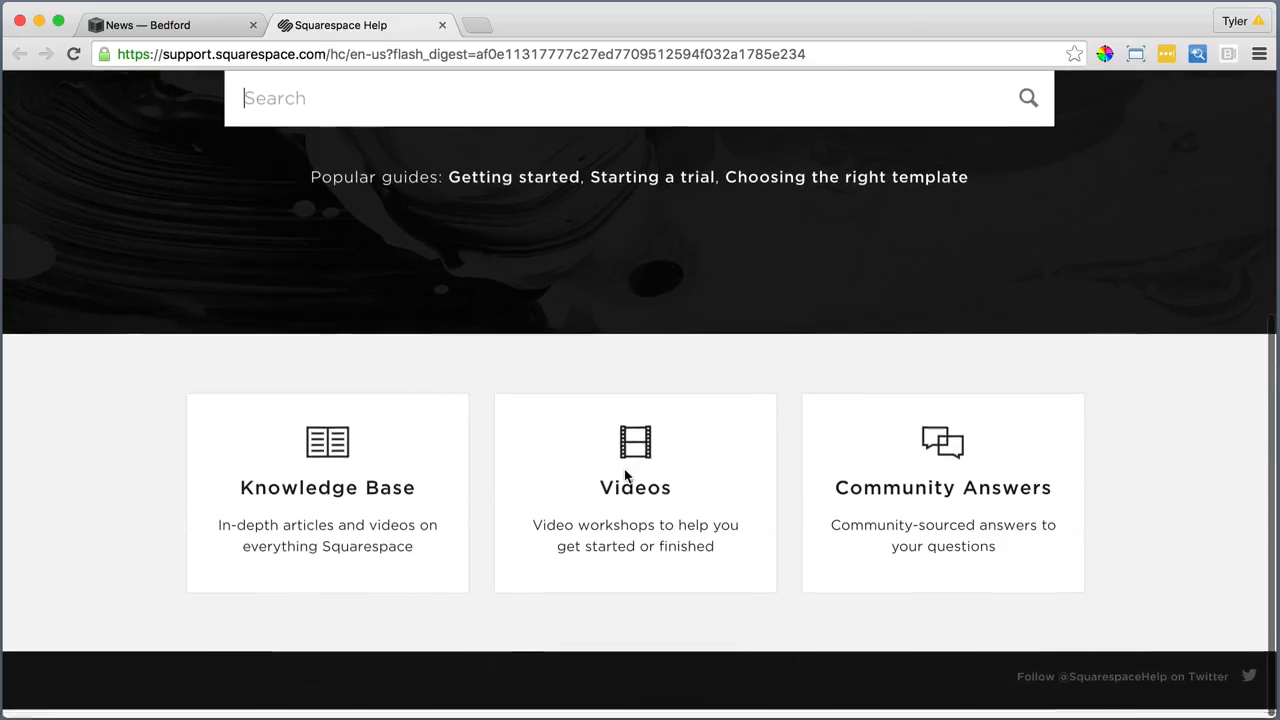
scroll(626, 476, "up", 5)
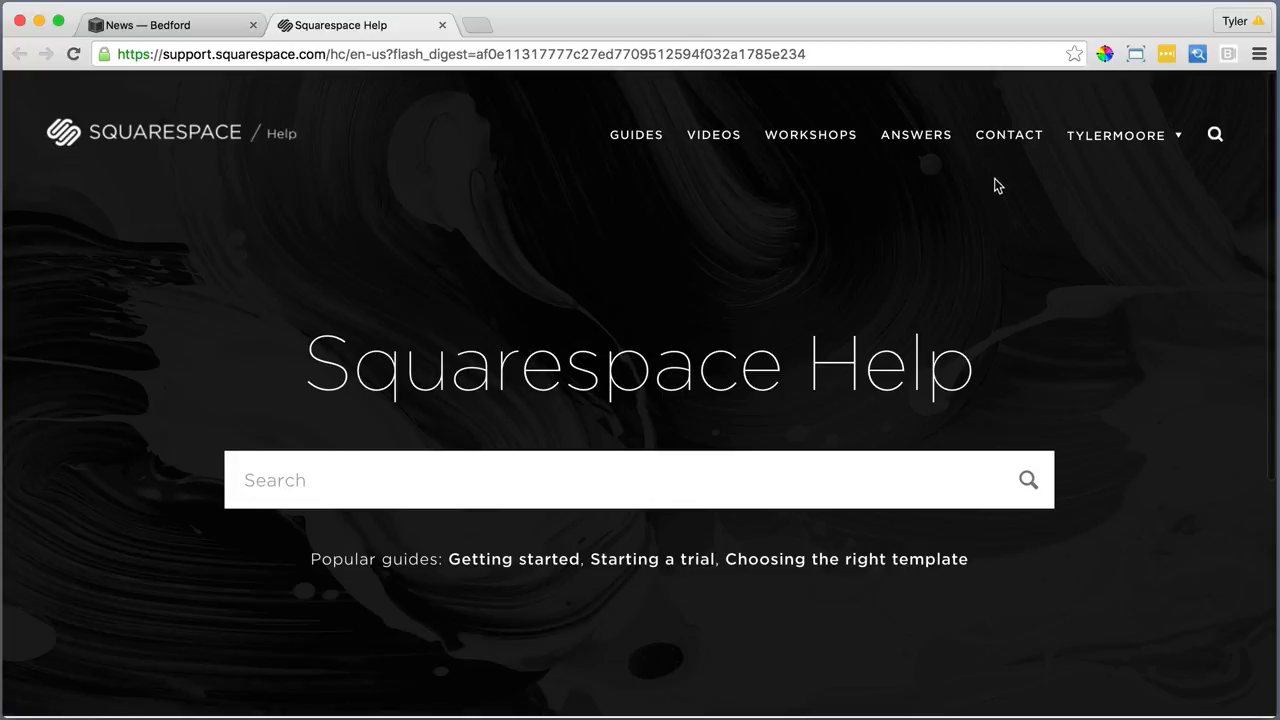
left_click(1019, 141)
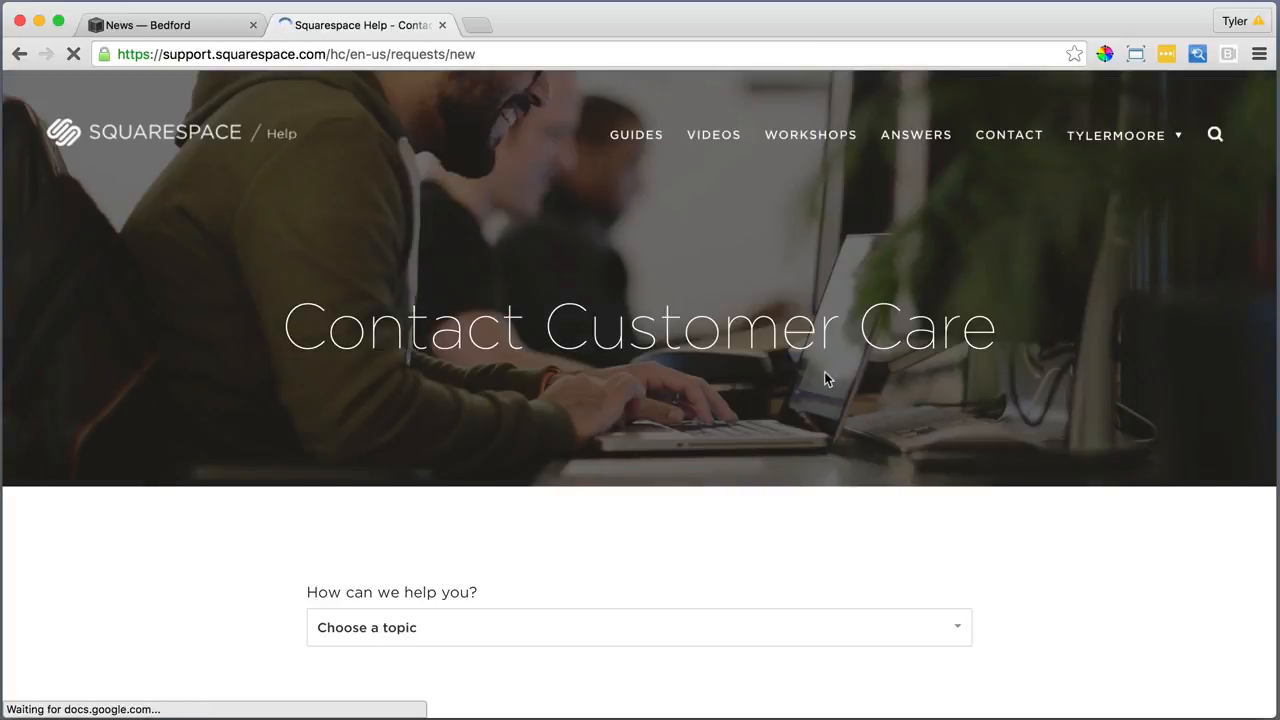
Choose 'Adding and editing pages and blocks' and Blogging and podcasting > Managing comments, then view contact options
scroll(826, 374, "down", 3)
left_click(690, 431)
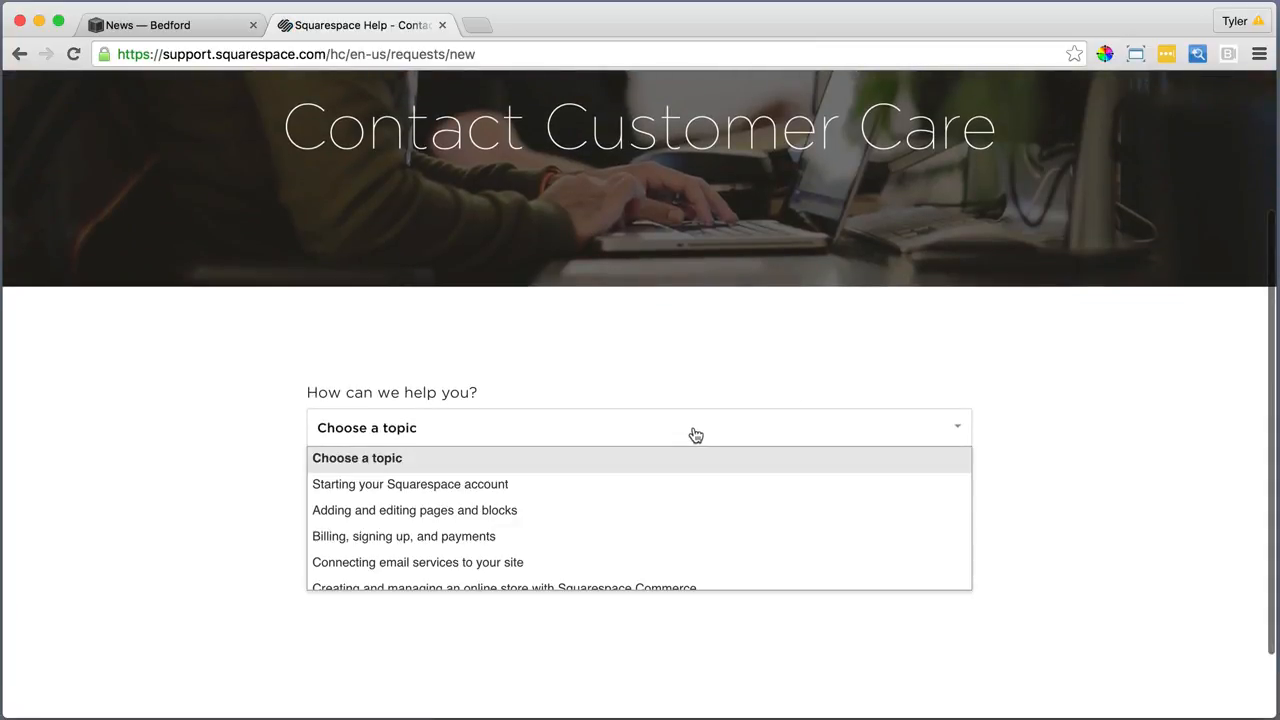
left_click(506, 519)
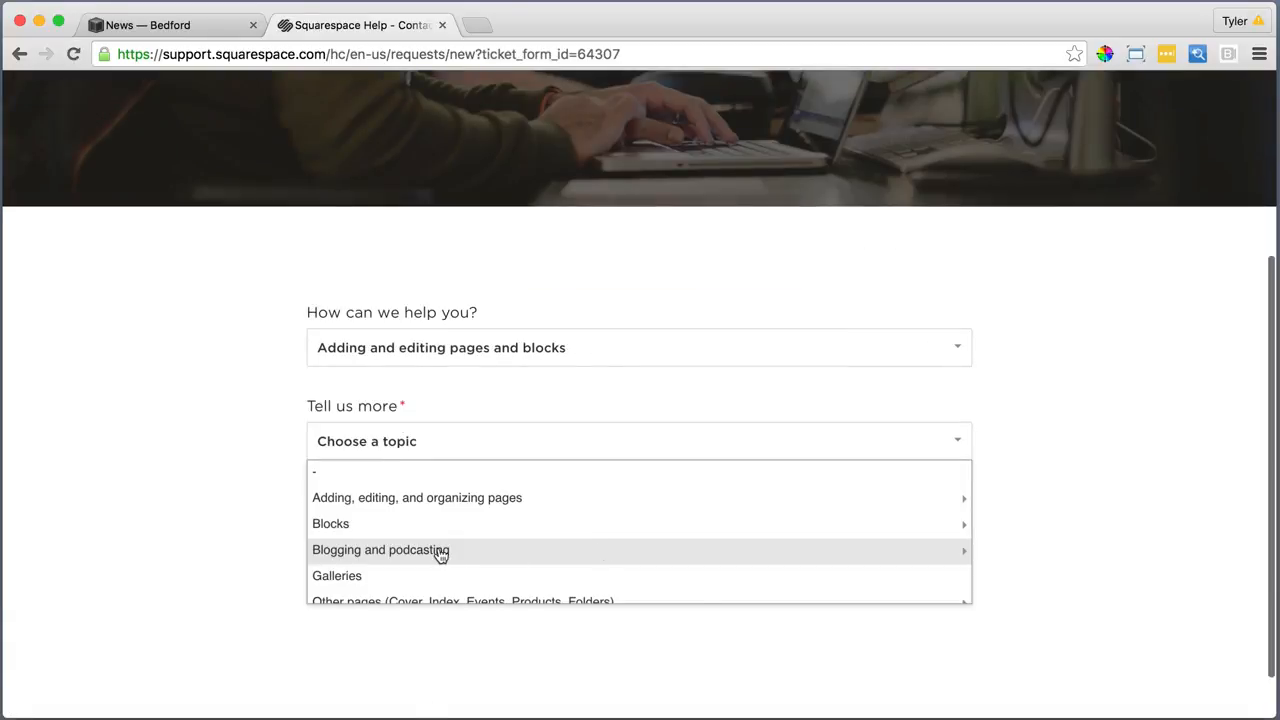
left_click(440, 550)
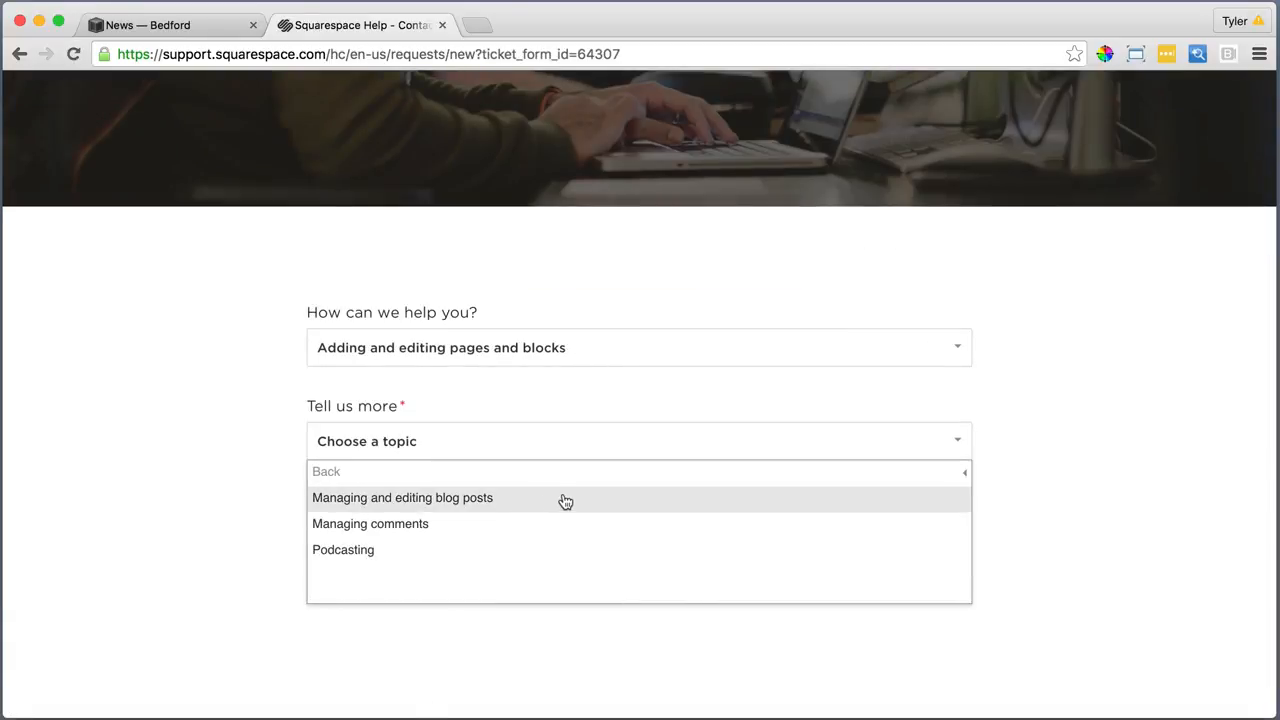
left_click(425, 531)
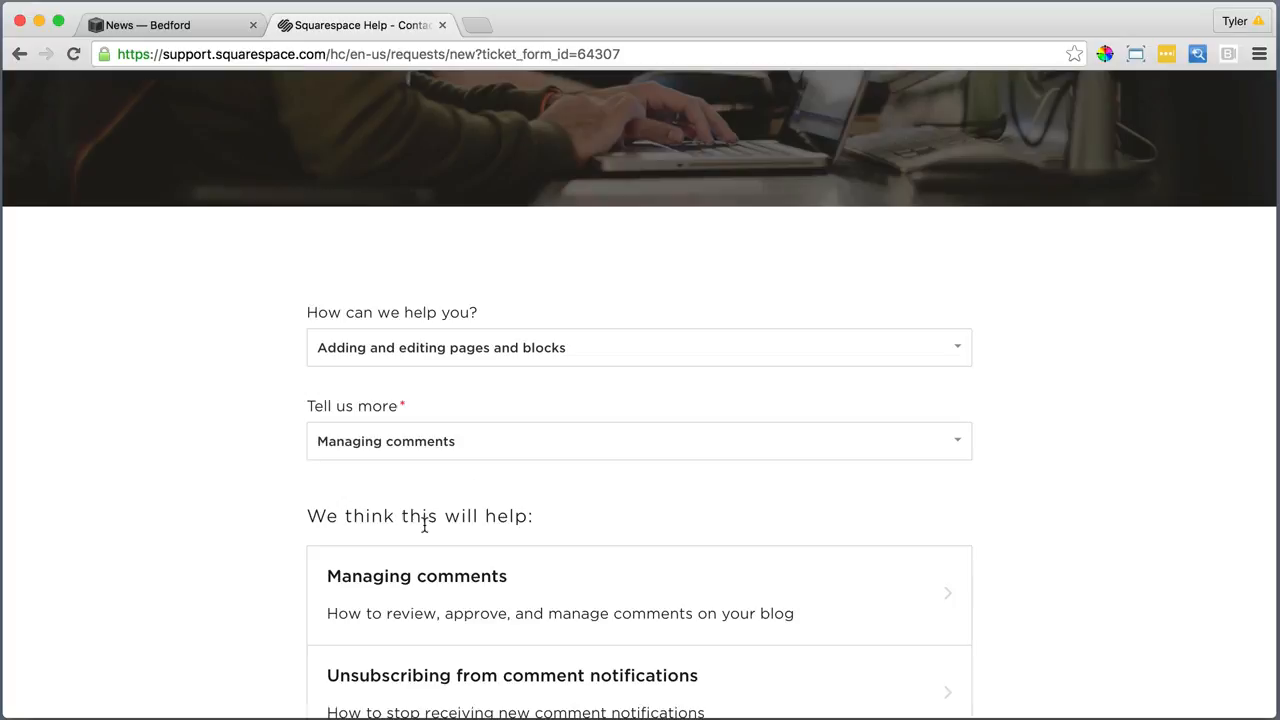
scroll(834, 463, "down", 5)
scroll(834, 468, "down", 5)
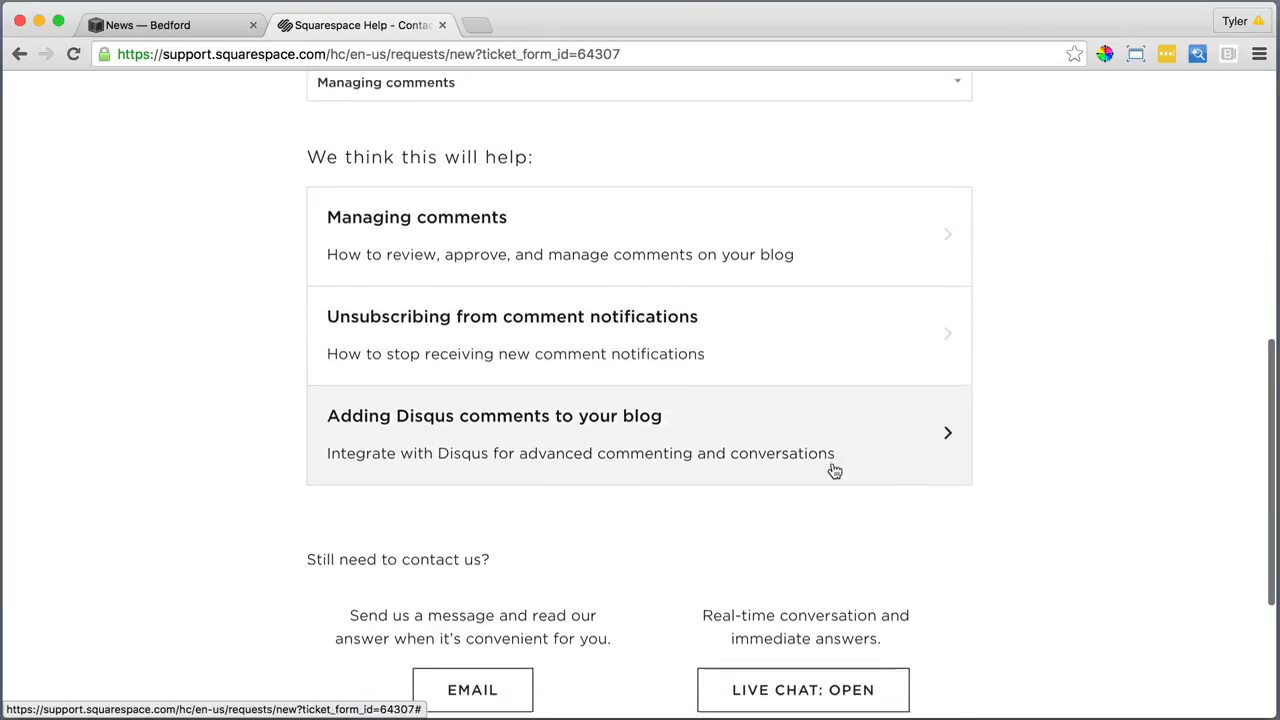
scroll(803, 480, "up", 5)
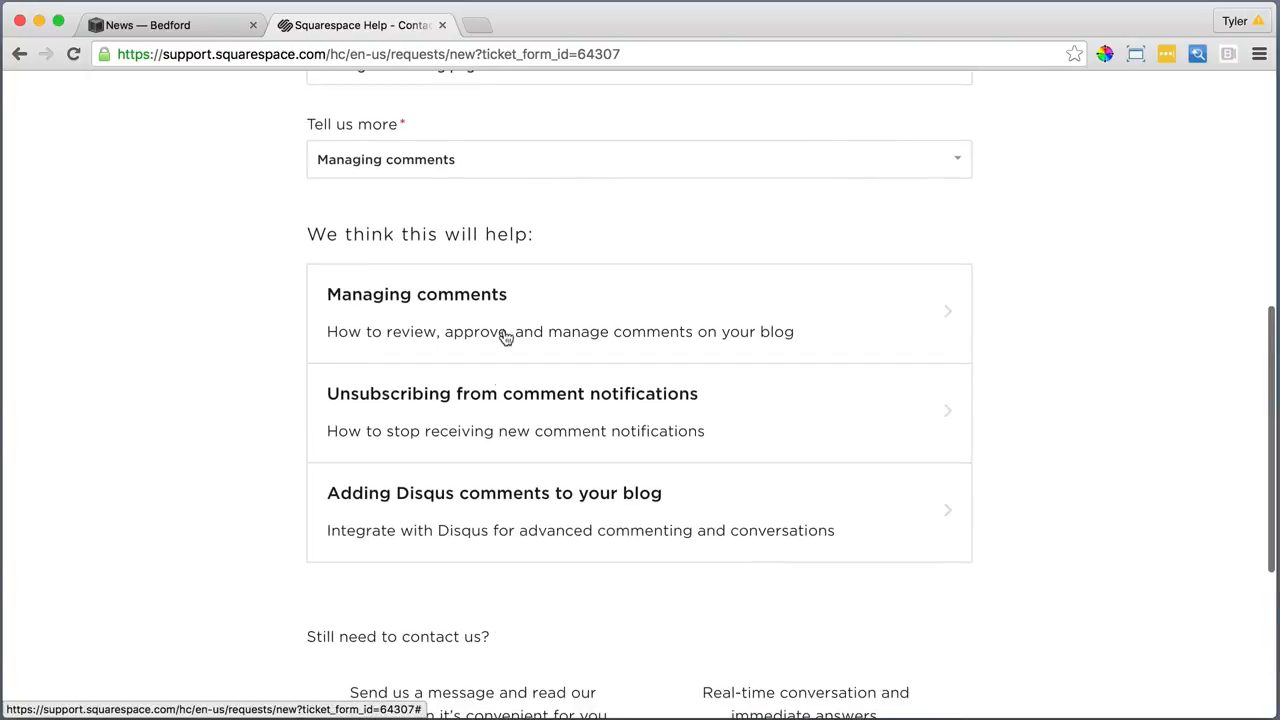
scroll(909, 369, "down", 5)
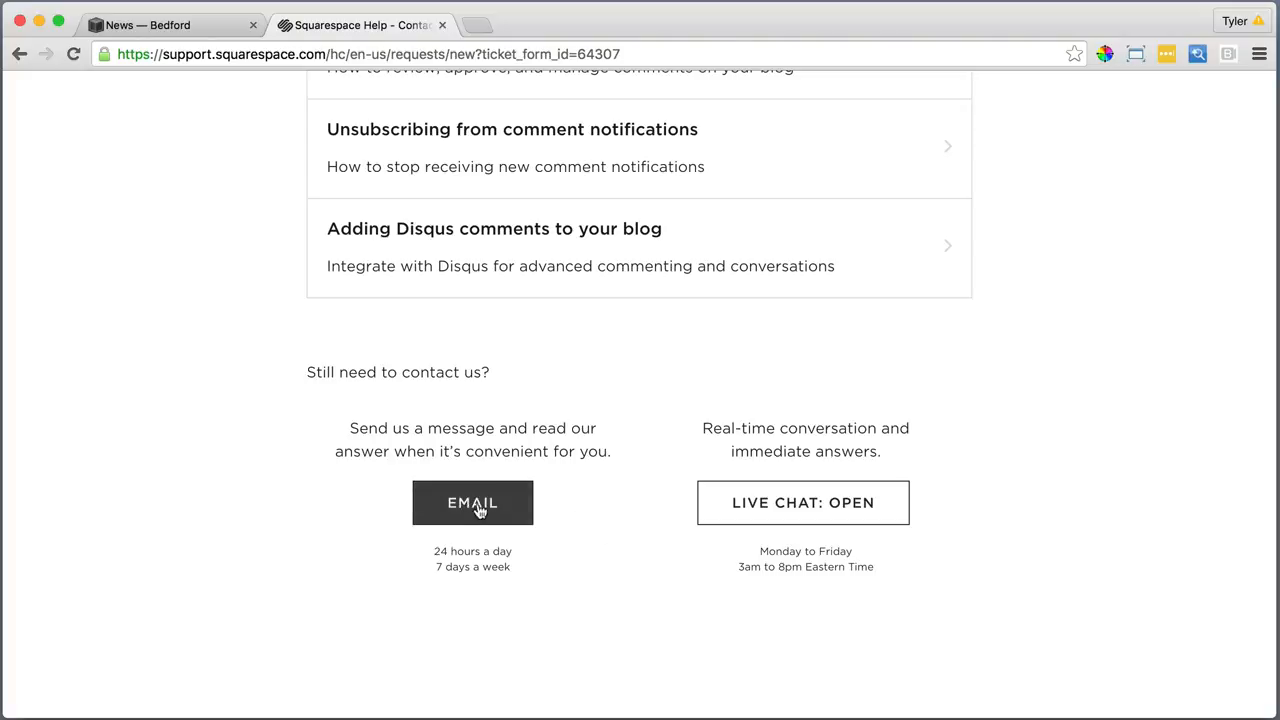
Start a live chat under Adding and editing pages and blocks, pasting the comments problem description
left_click(802, 517)
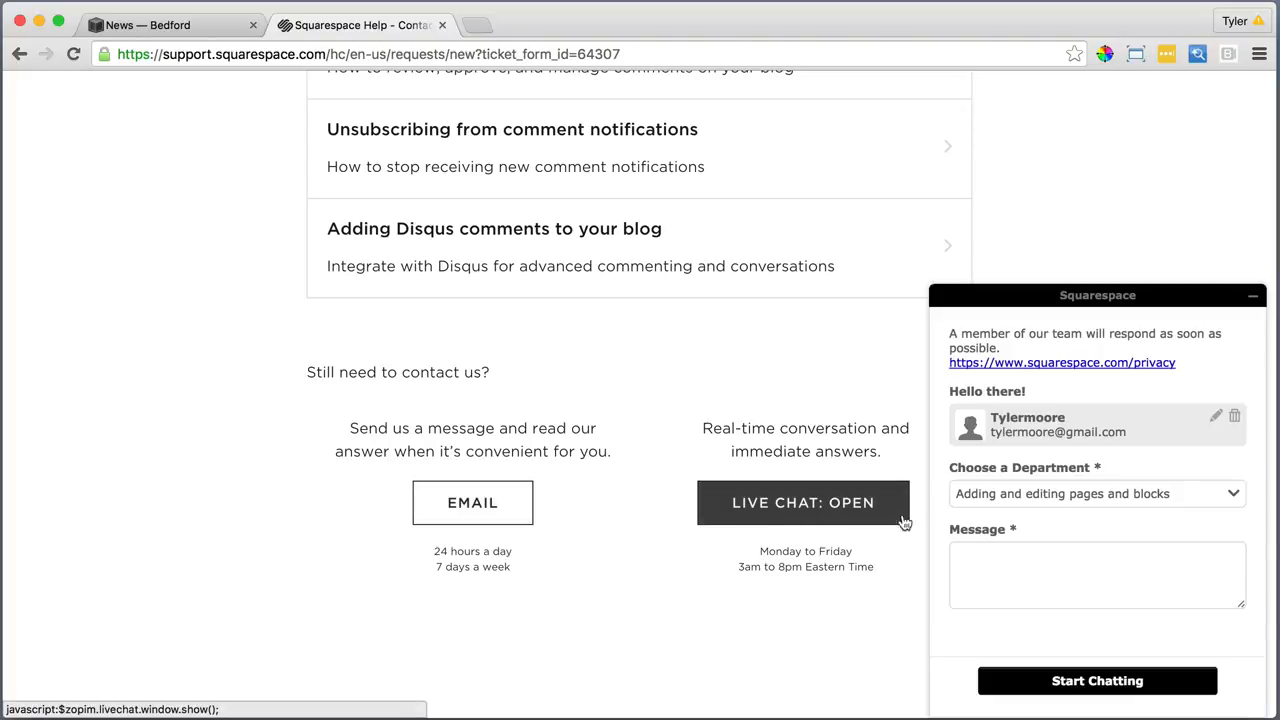
left_click(1165, 496)
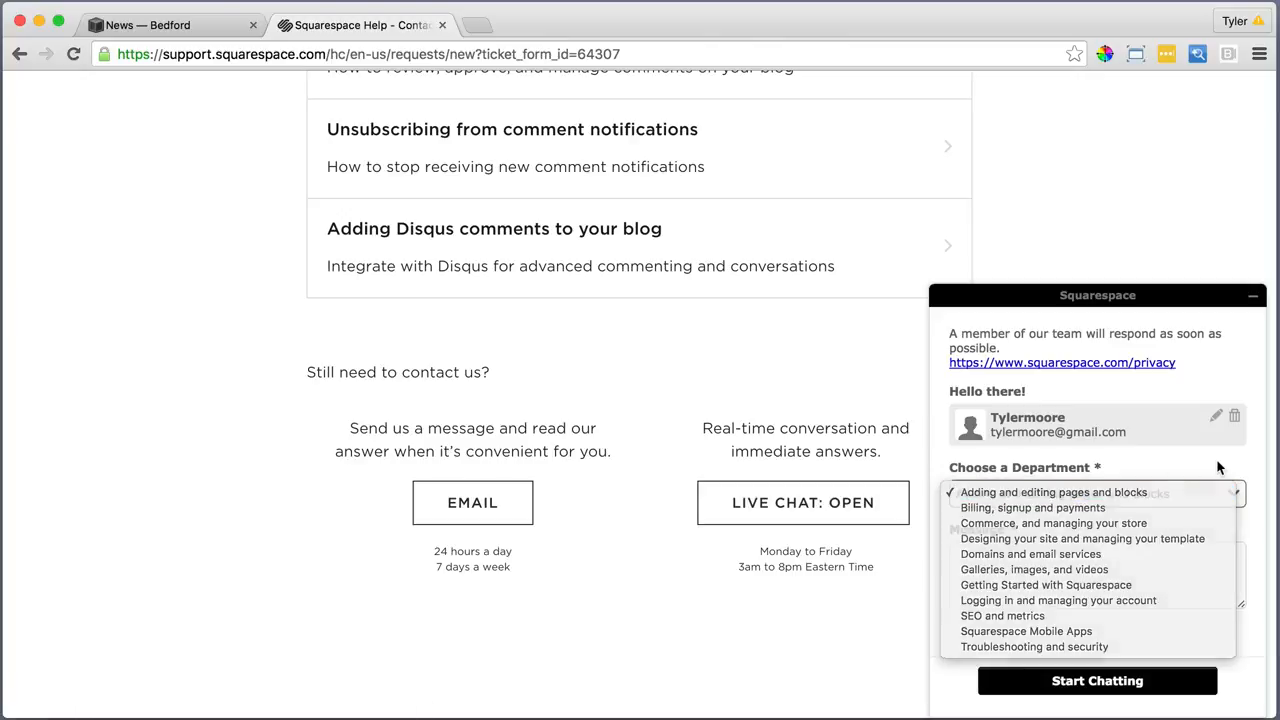
left_click(1190, 492)
left_click(1062, 578)
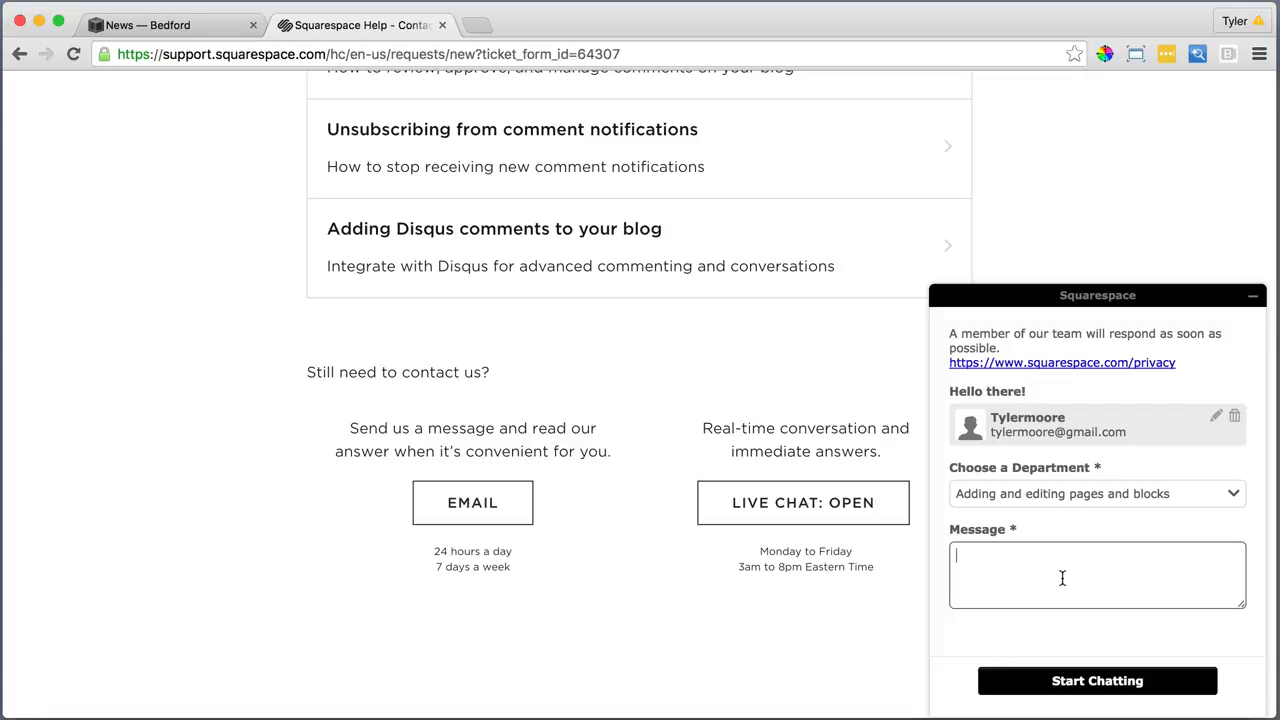
type("My comments are not showing up on the blog, even though I have enabled comments.")
left_click(1099, 680)
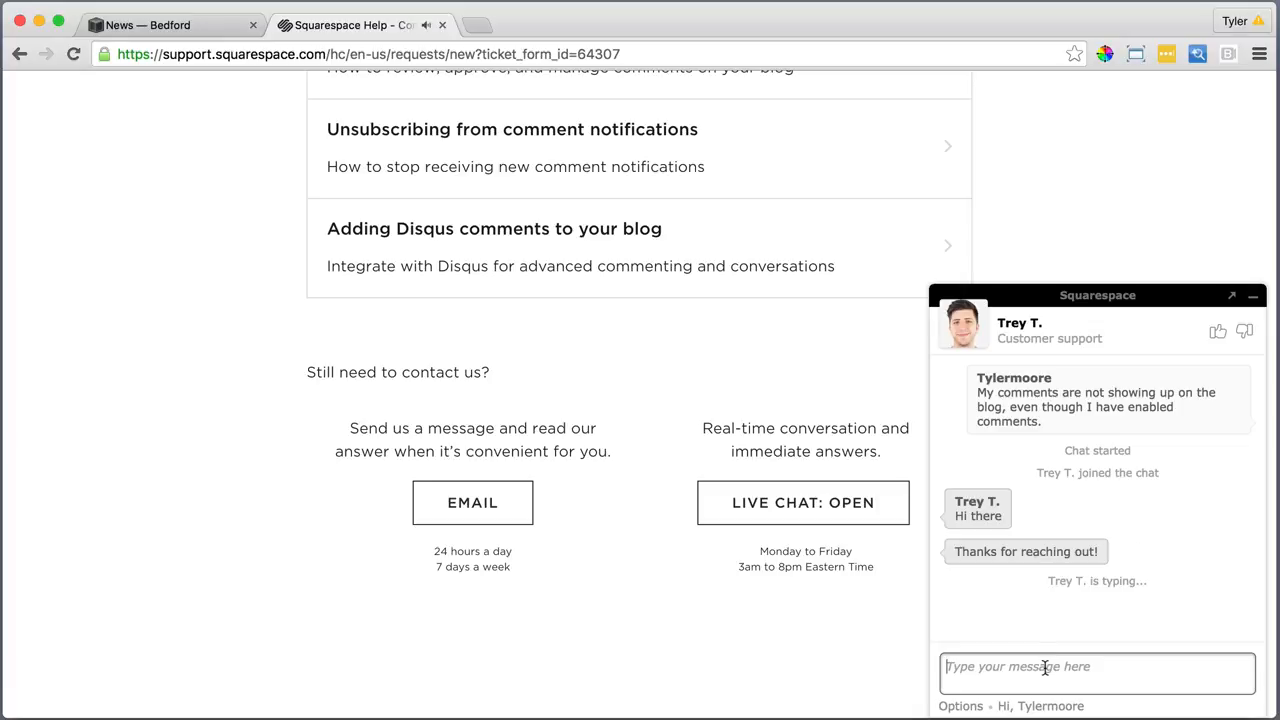
Reply to the agent with 'Hi :)' and 'Awesome thanks', then begin a 'Sure' reply
type("Hi :)")
key("Return")
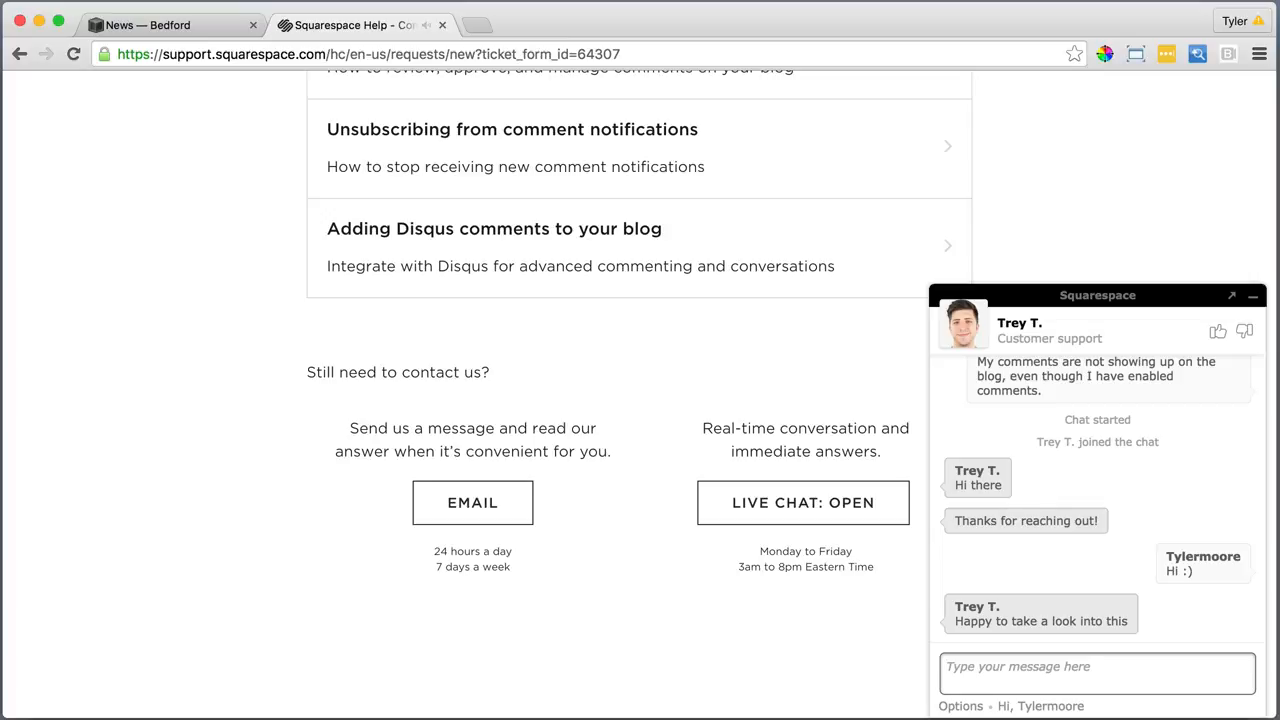
type("Awesome")
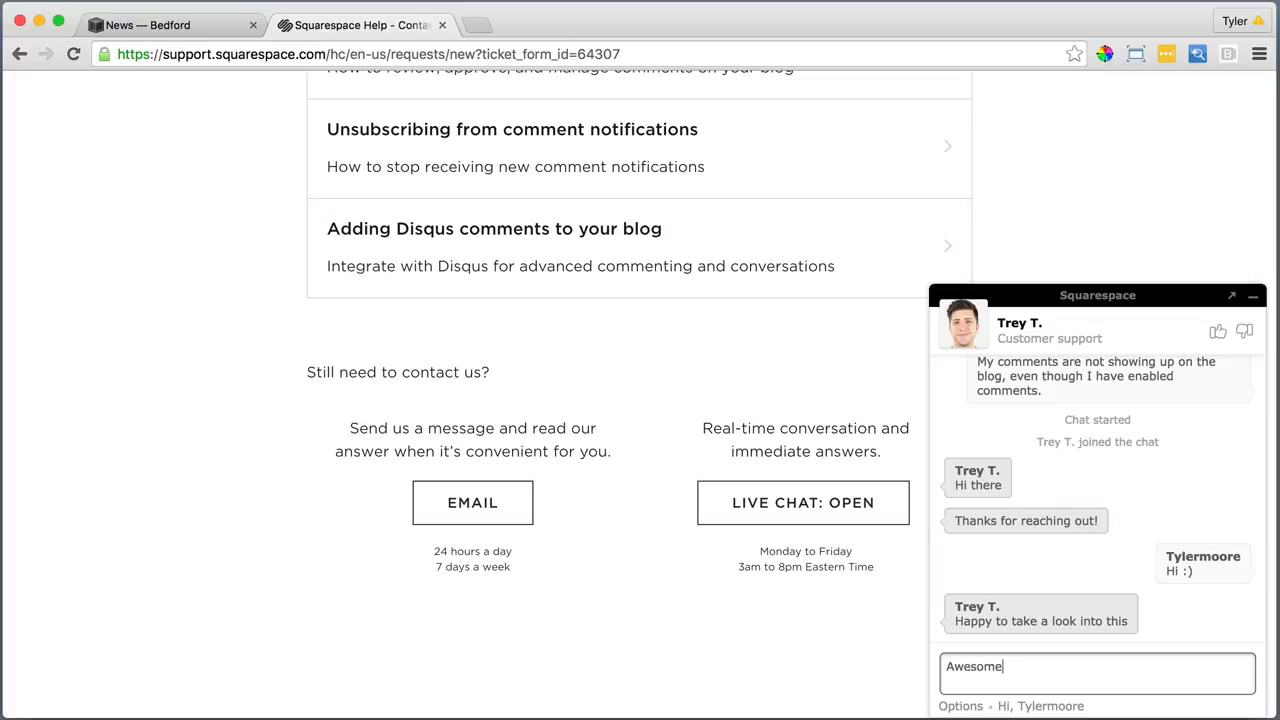
type(" thanks")
key("Return")
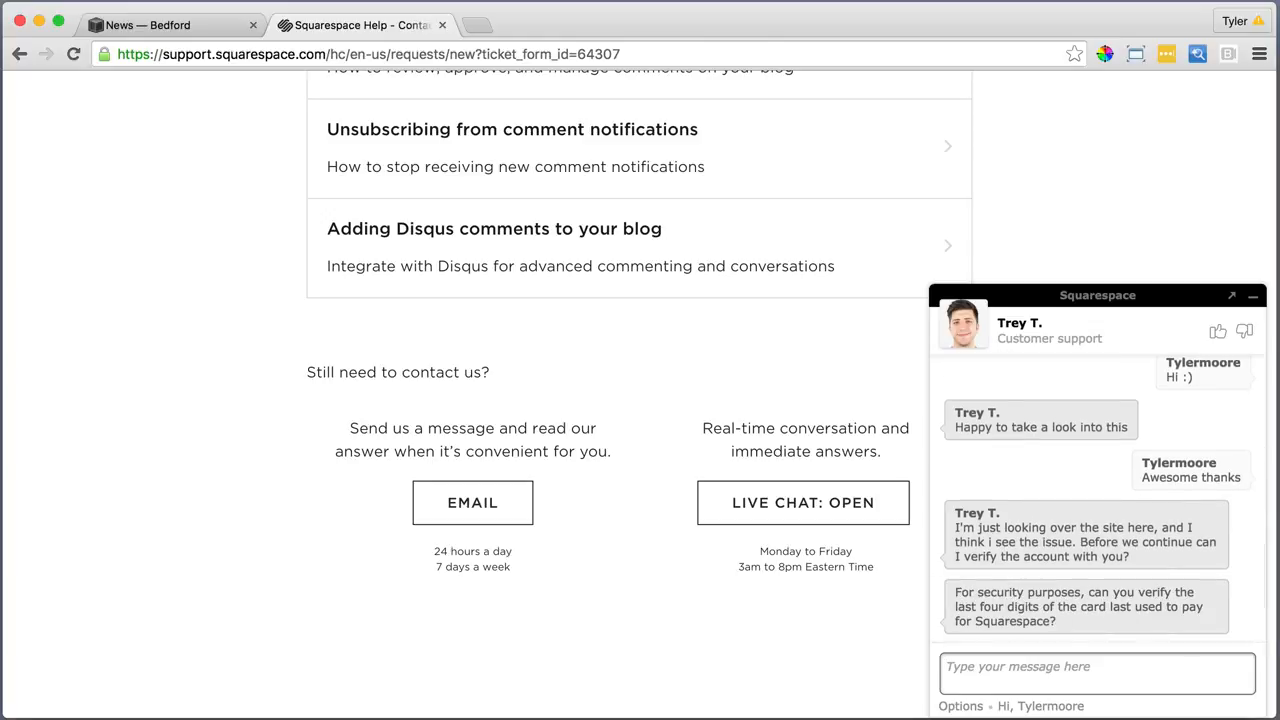
type("SUre on")
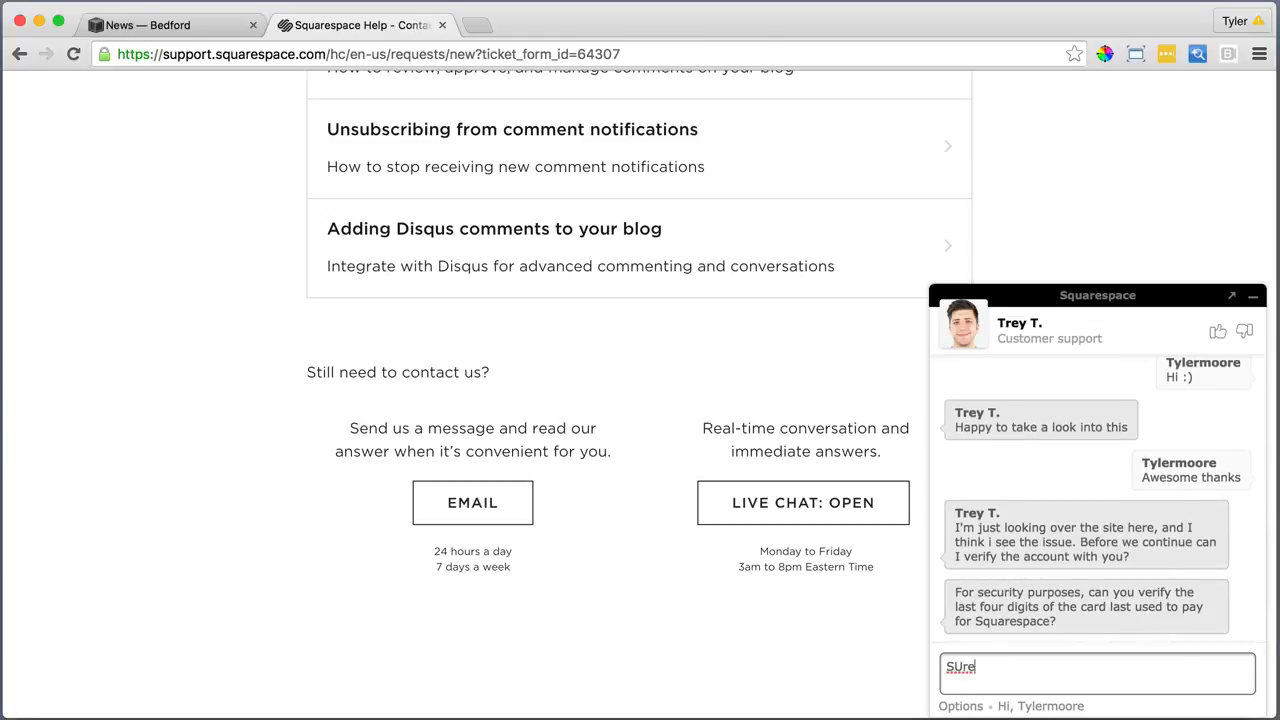
key("BackSpace")
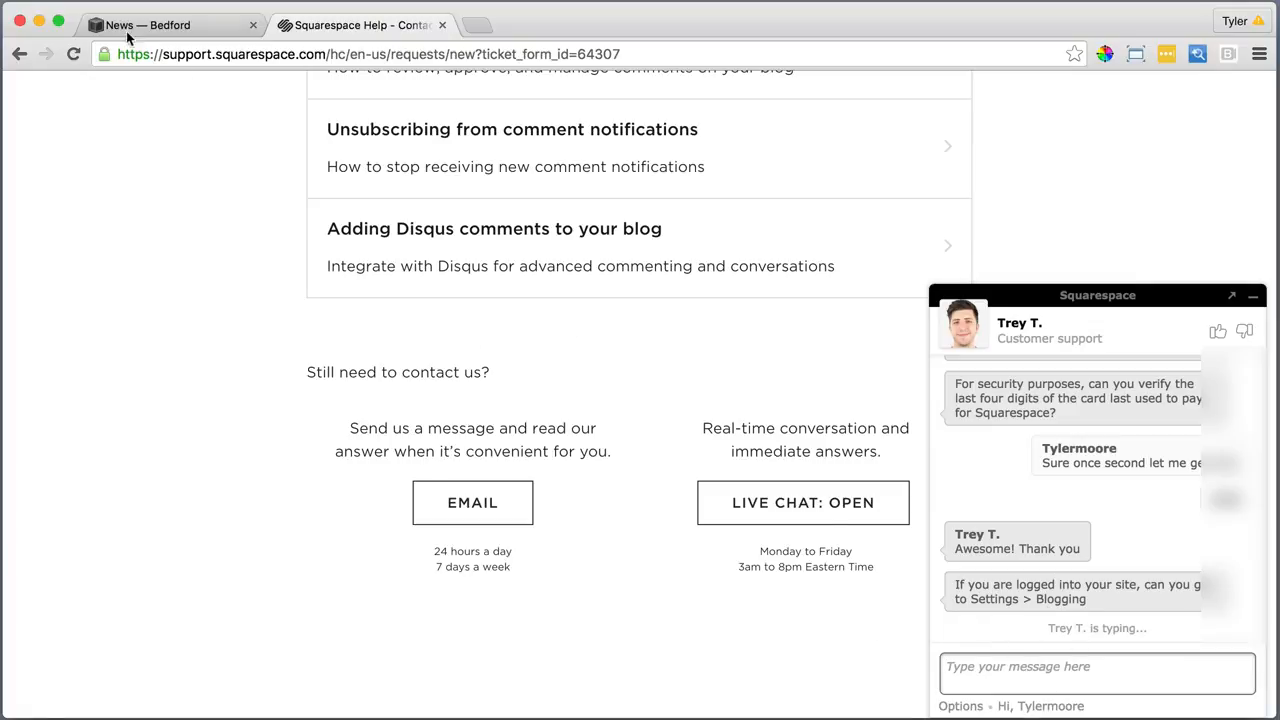
Tick Enable Comments Globally in Settings > Blogging > Comments Settings and save
left_click(165, 28)
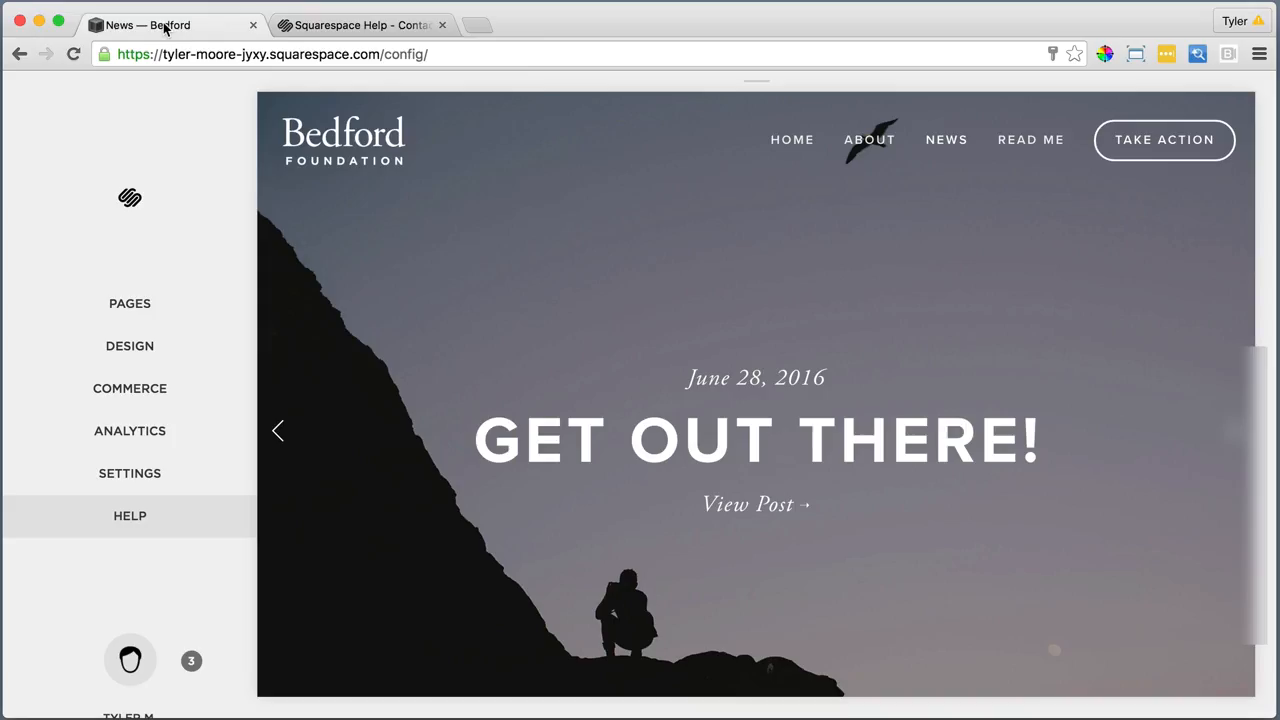
left_click(162, 475)
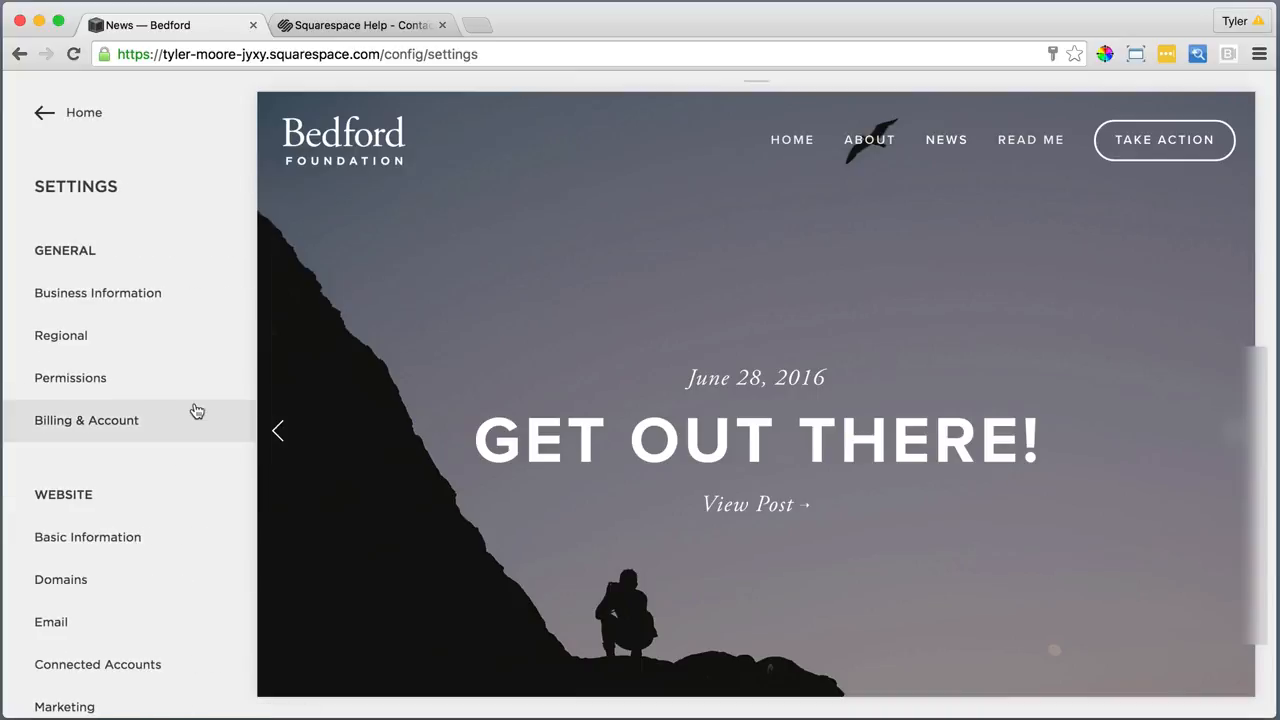
scroll(180, 471, "down", 5)
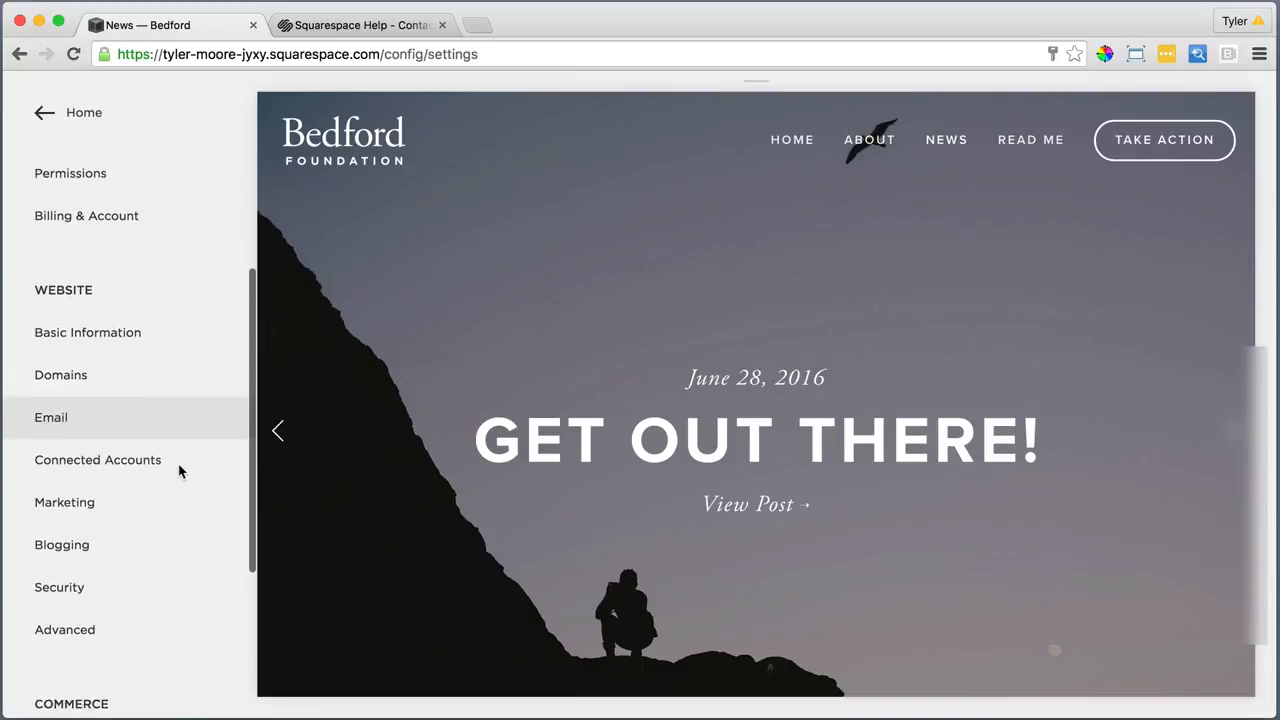
left_click(80, 528)
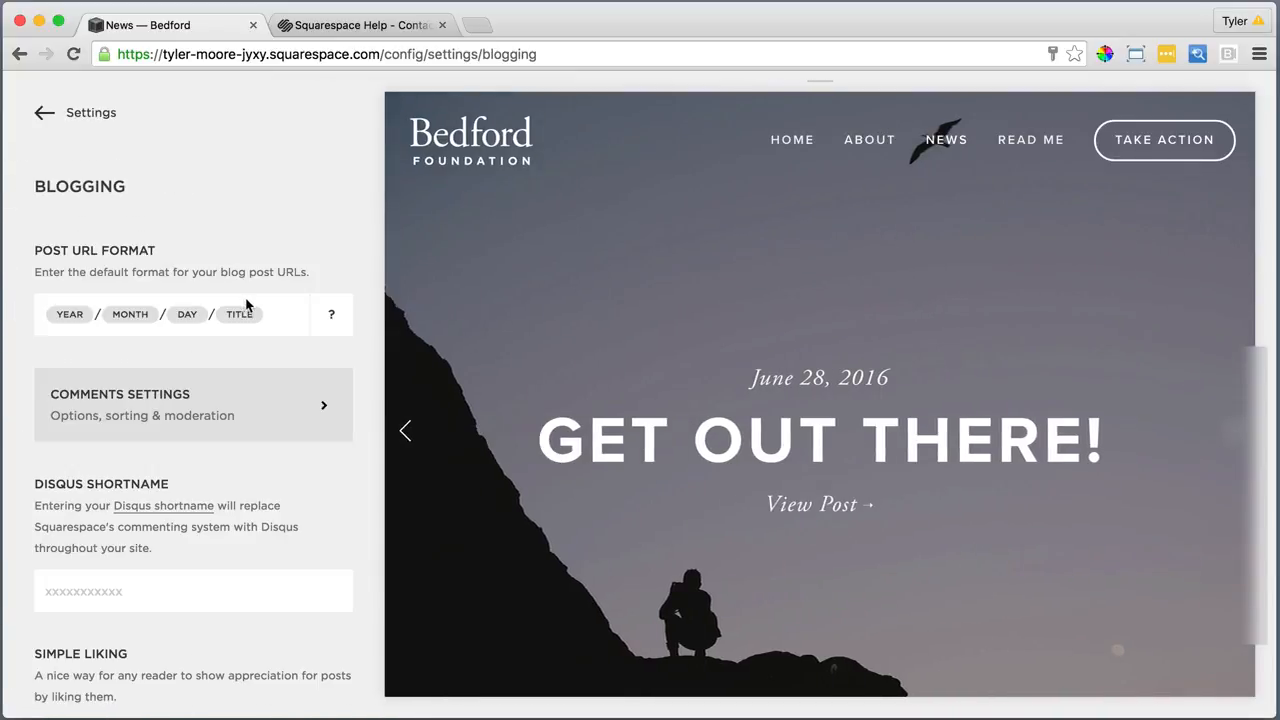
left_click(361, 28)
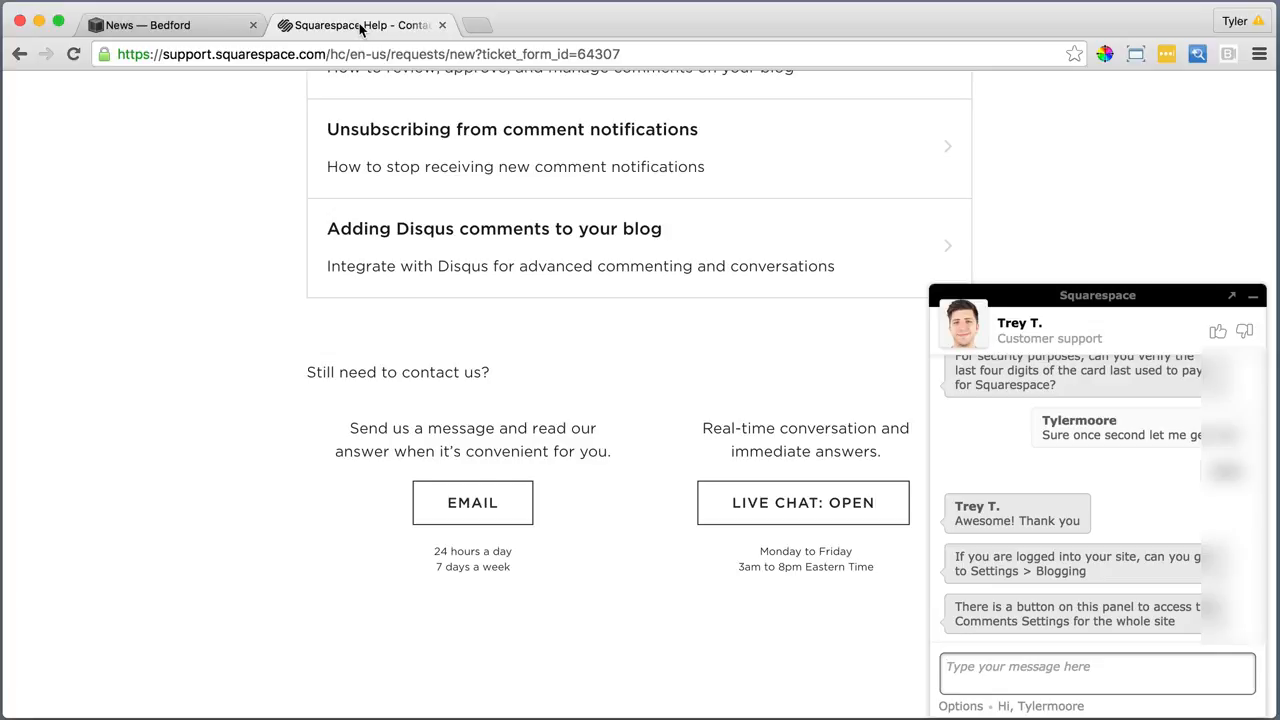
left_click(190, 25)
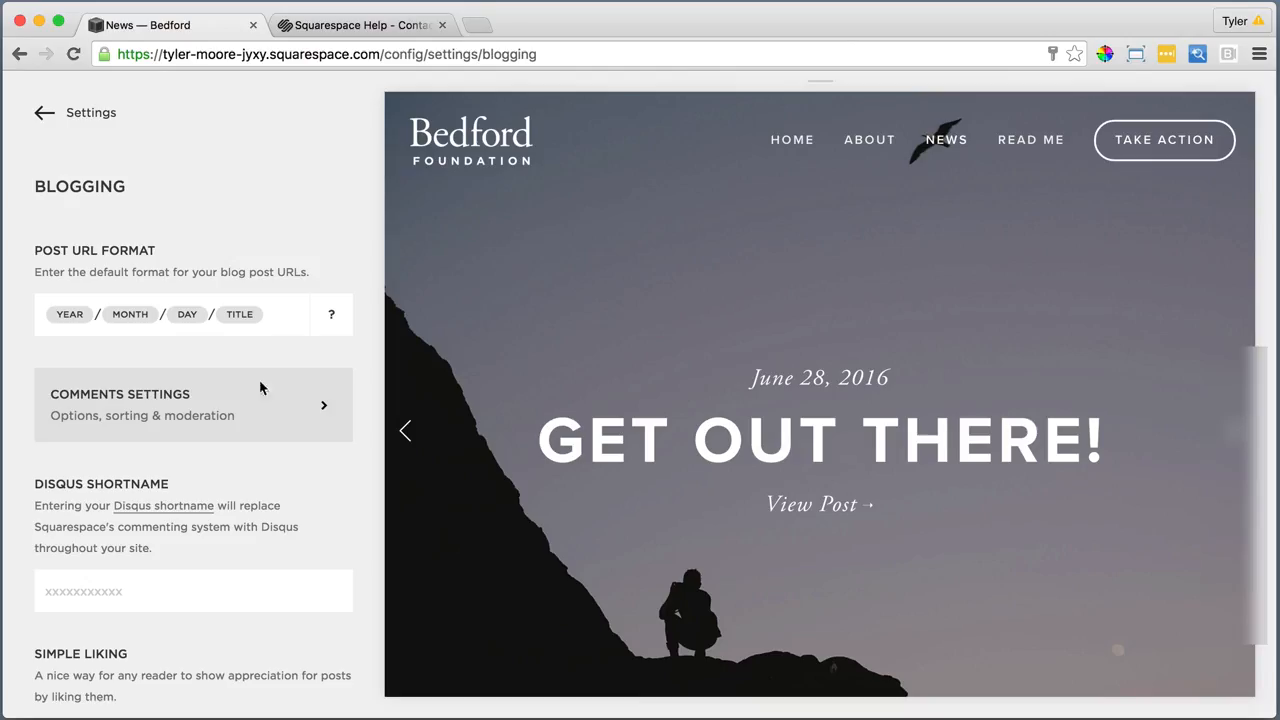
left_click(309, 411)
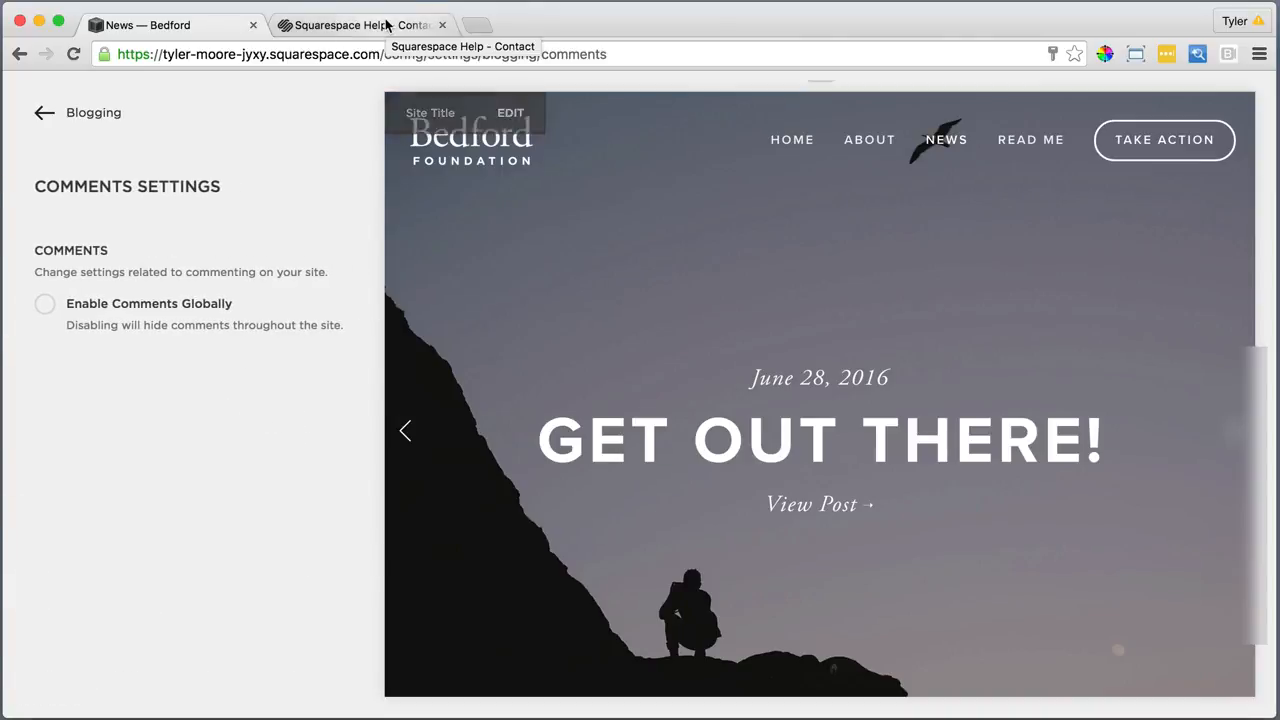
left_click(45, 305)
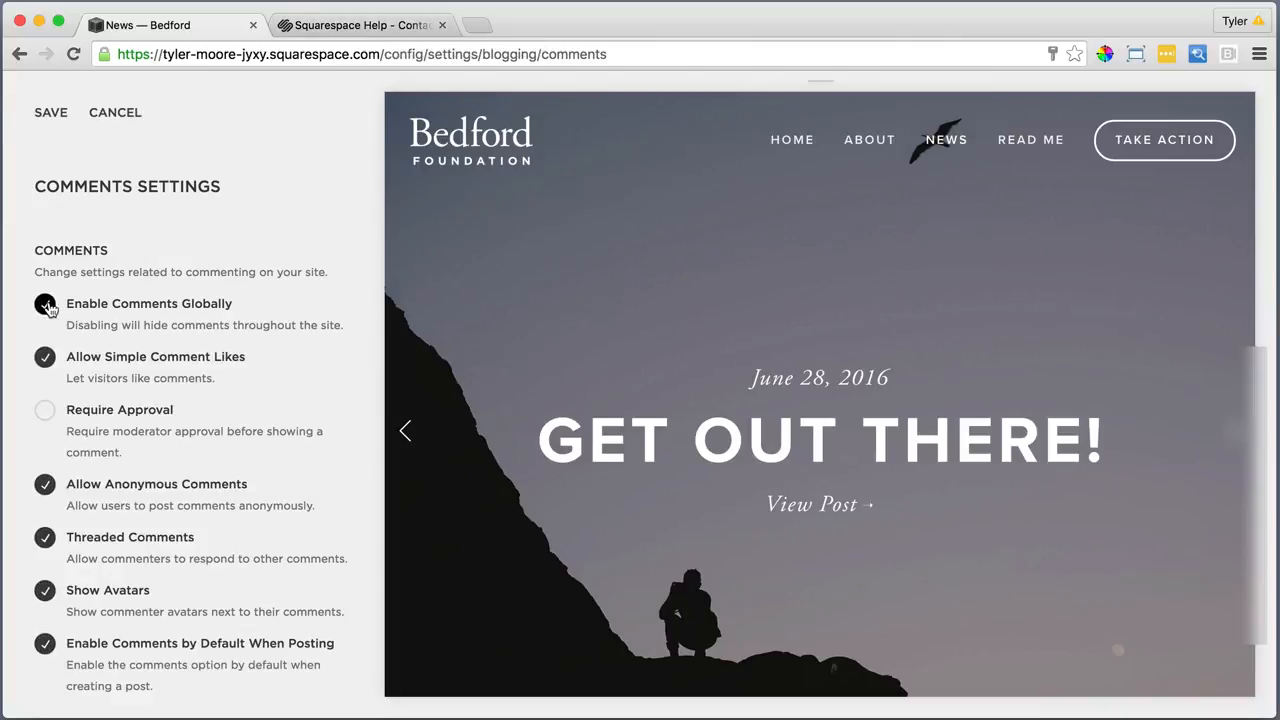
left_click(56, 115)
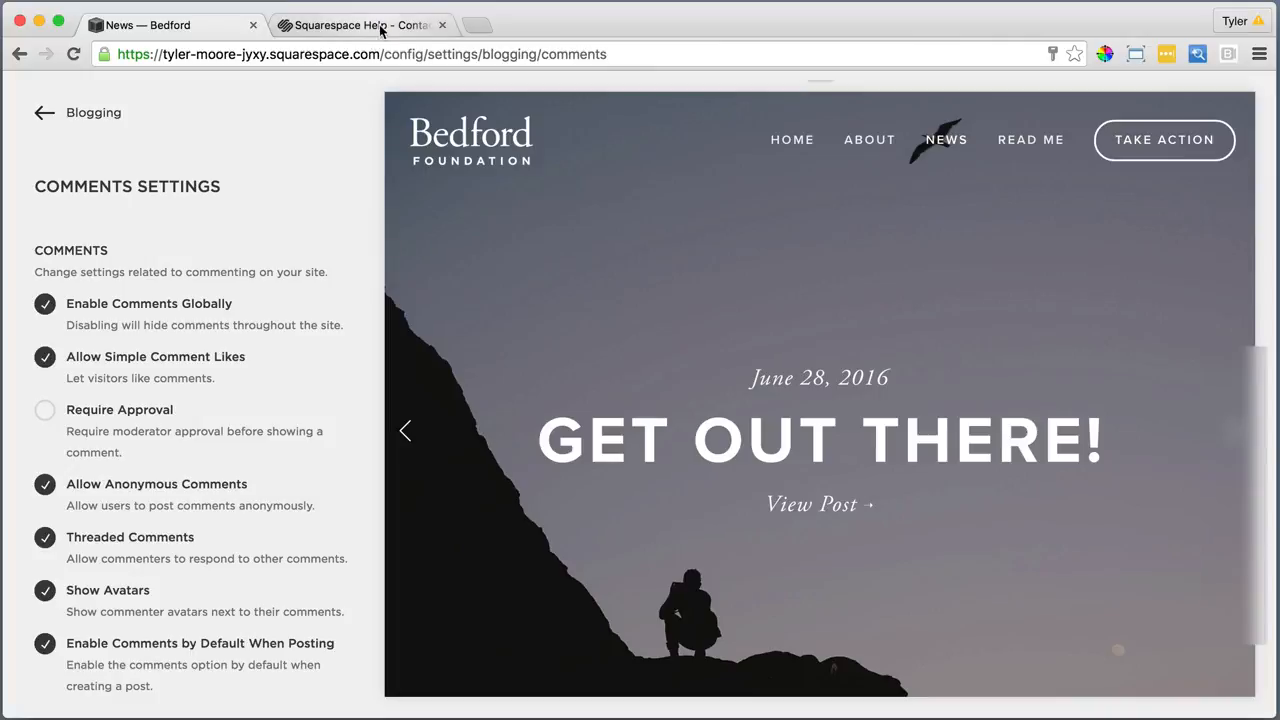
Tell the support agent in chat that comments are now enabled globally
left_click(382, 26)
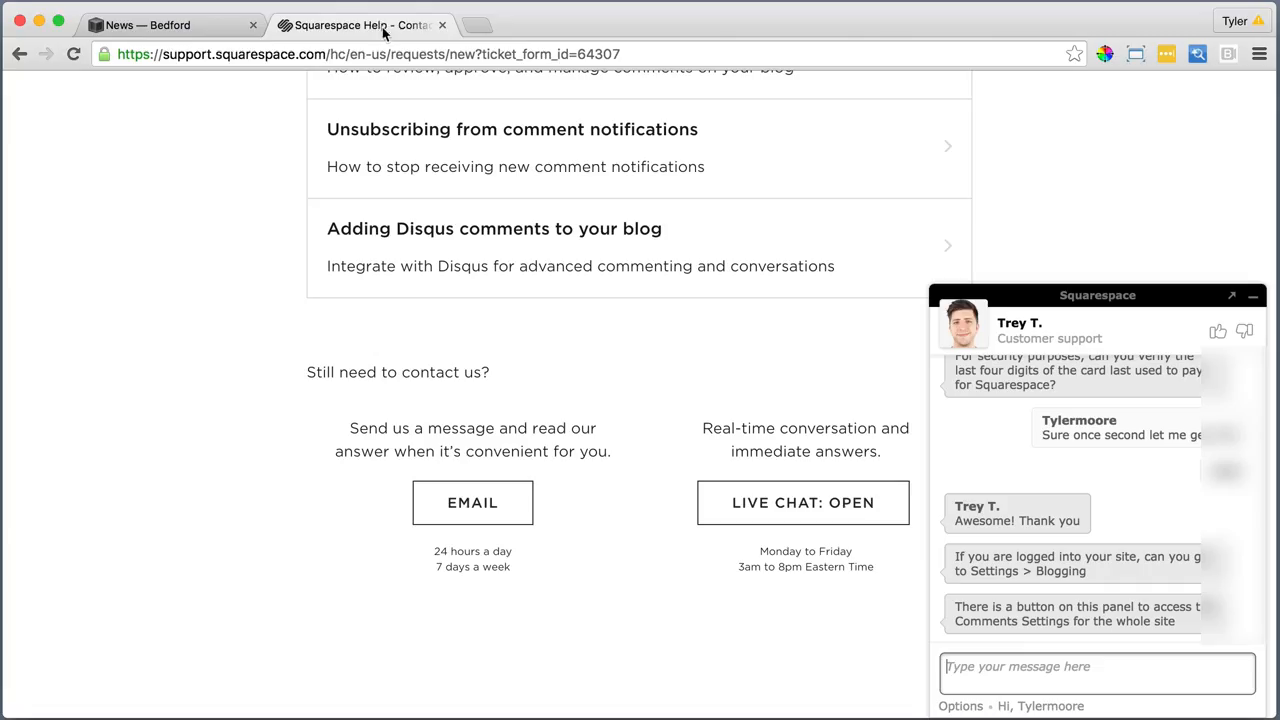
left_click(1048, 663)
type("THe")
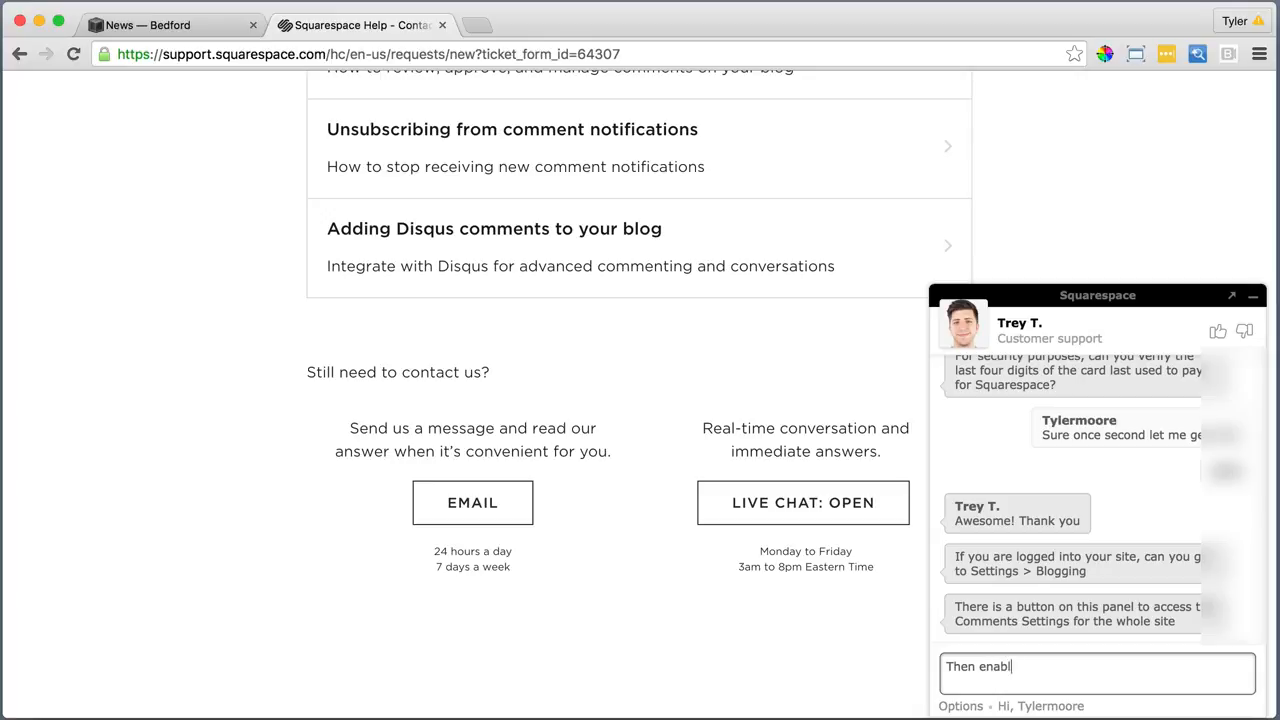
type("n enable globna")
key("Return")
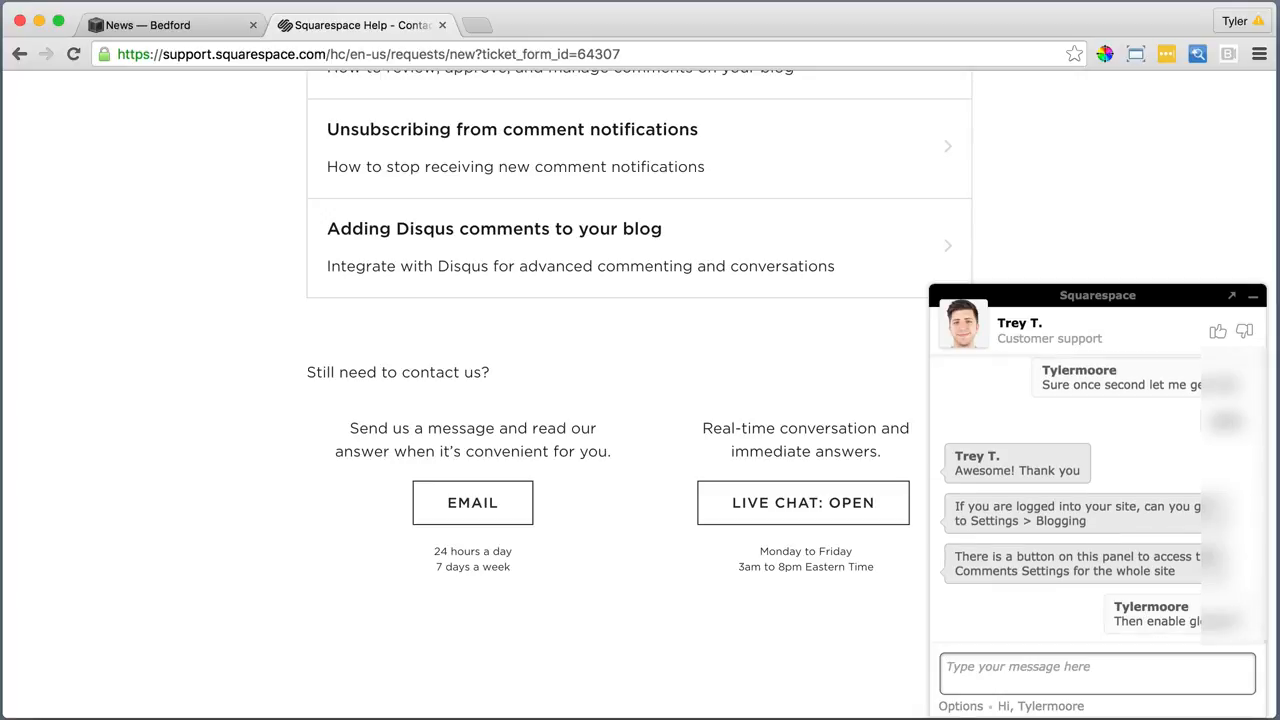
Open News > Get Out There! in the preview and check its empty comments section
left_click(160, 25)
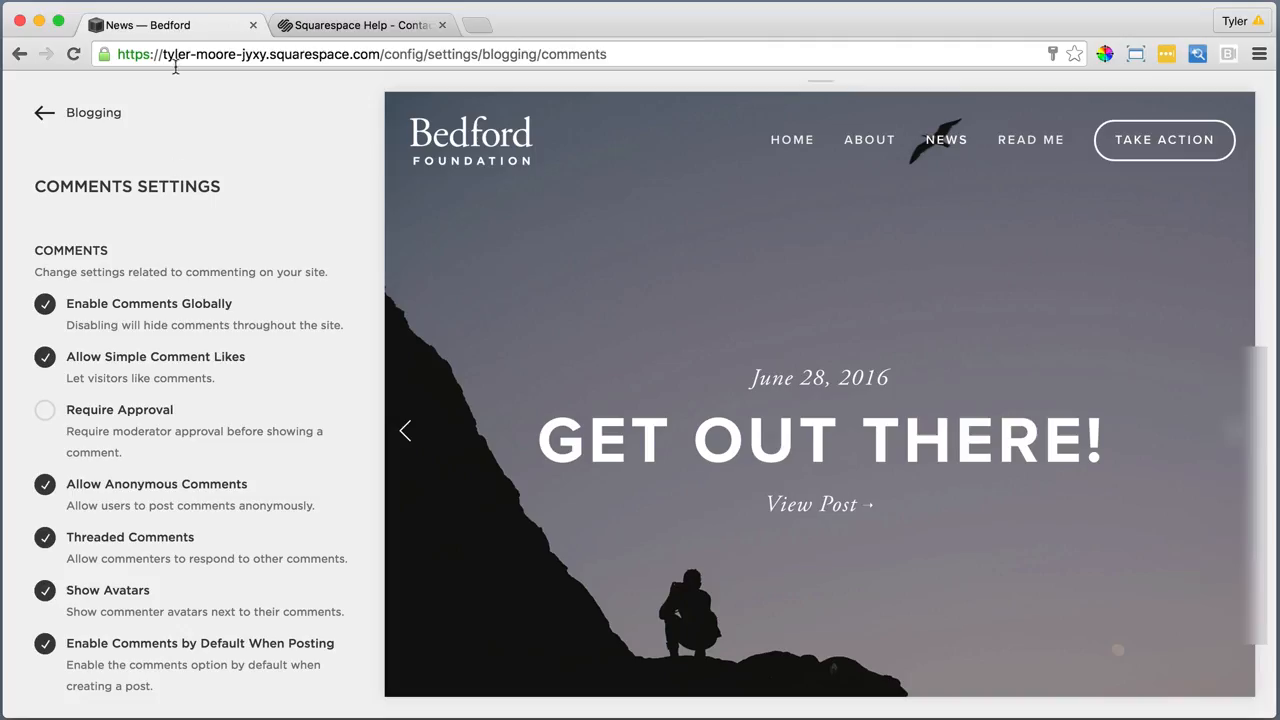
left_click(44, 112)
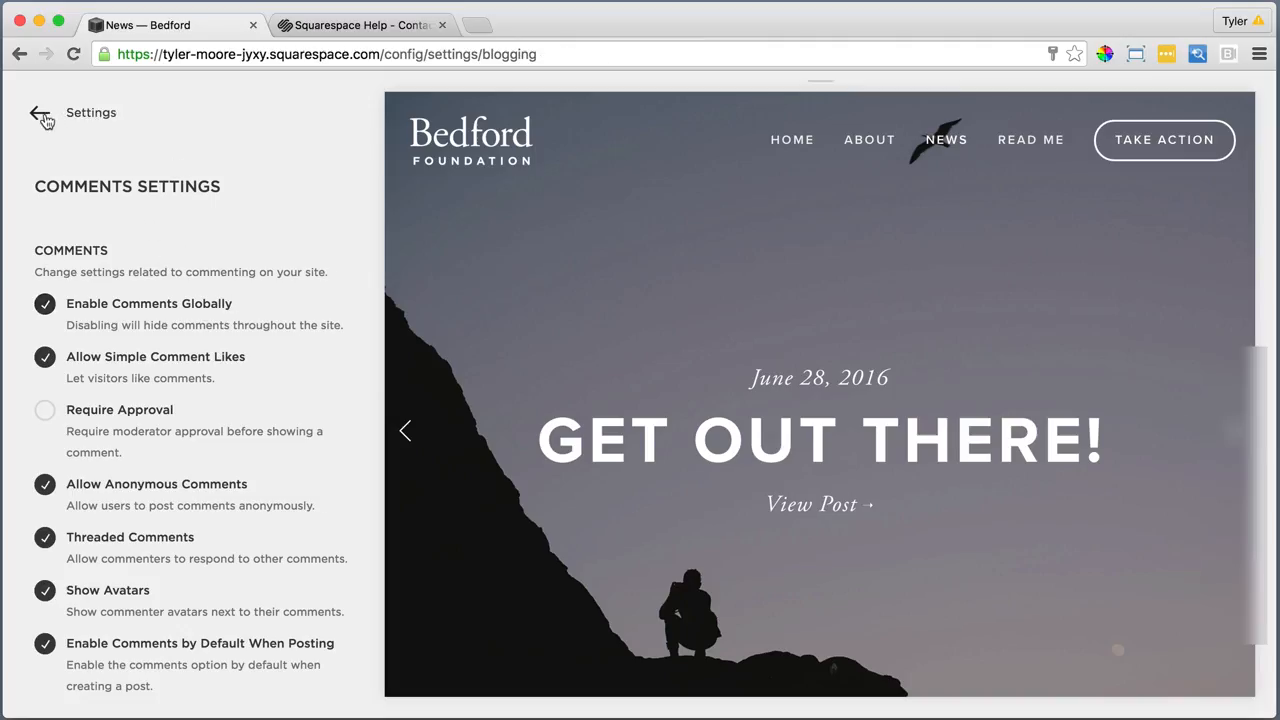
left_click(940, 143)
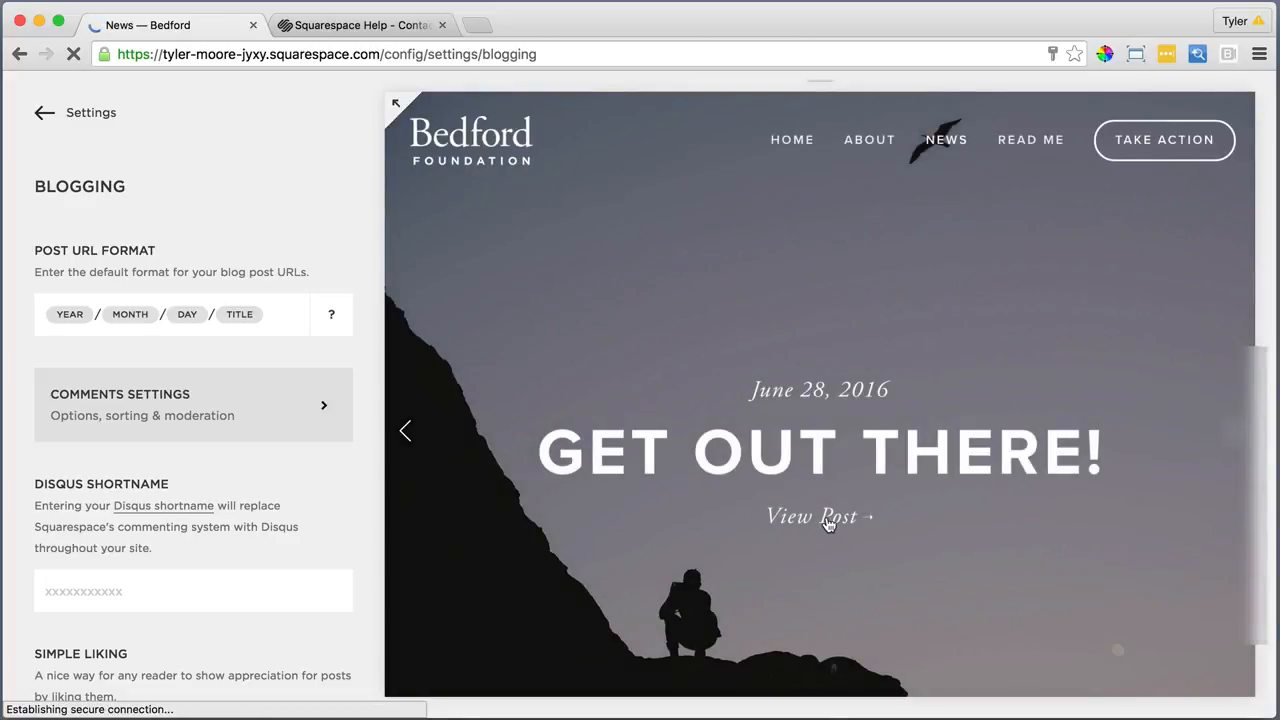
left_click(828, 518)
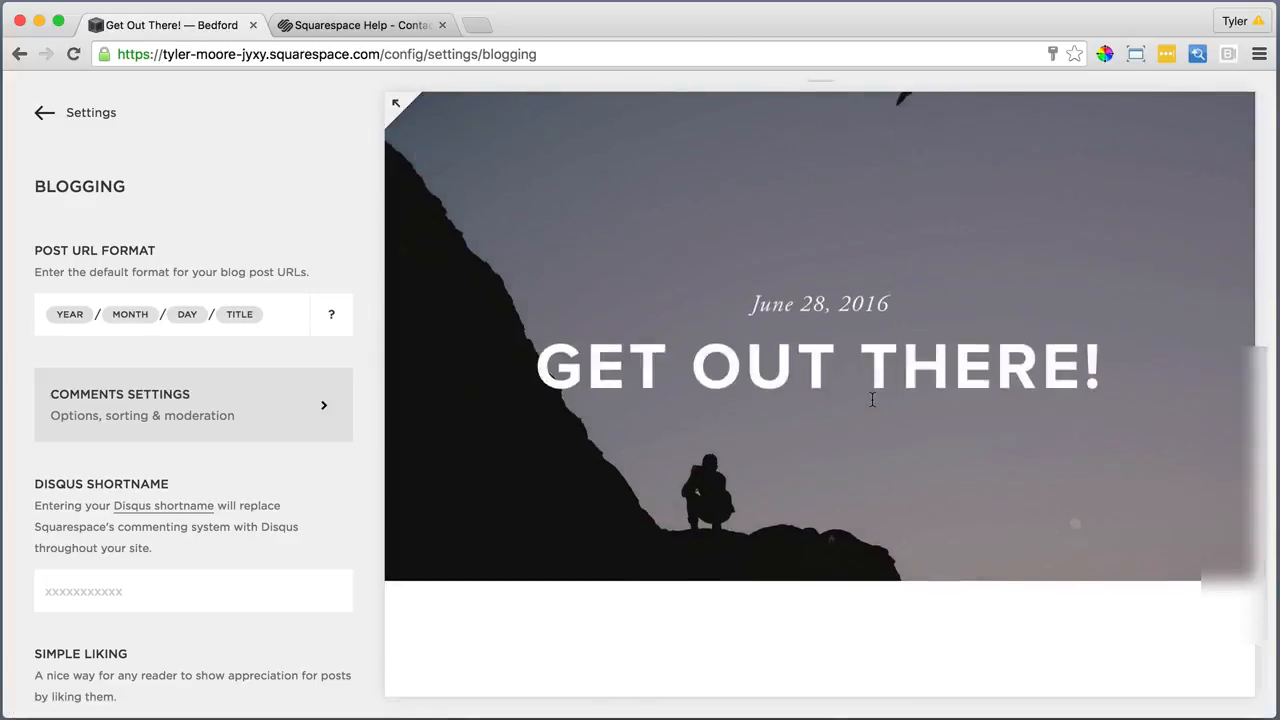
scroll(872, 399, "down", 15)
scroll(860, 405, "up", 2)
left_click(616, 420)
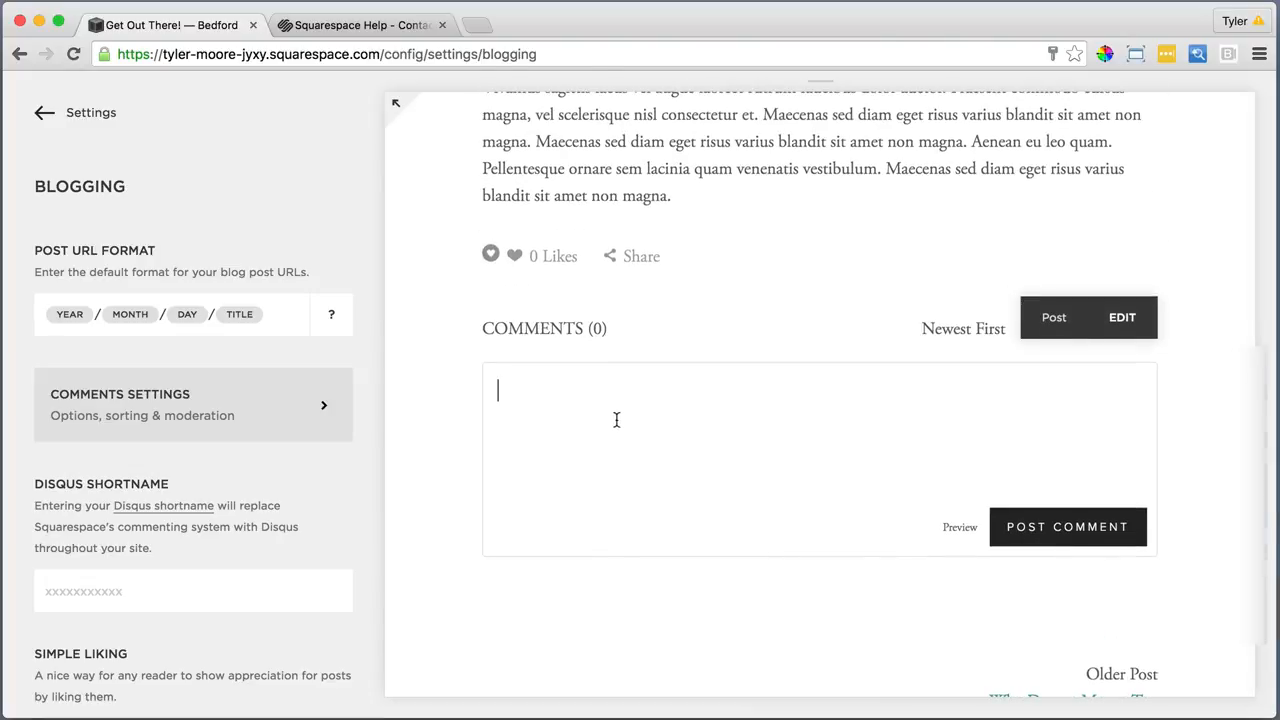
Tell the agent it worked, ask about live support for unpaid accounts, and send thanks
left_click(367, 27)
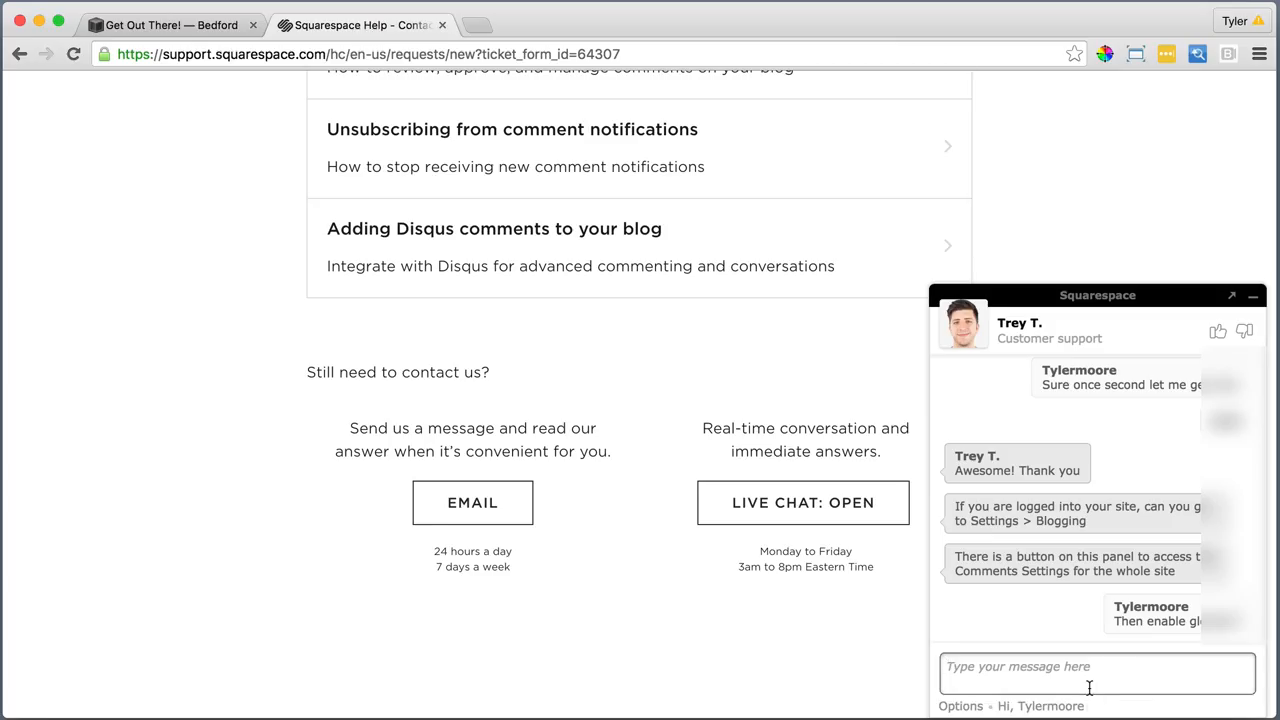
type("Awesome it worked!  Just a quick o")
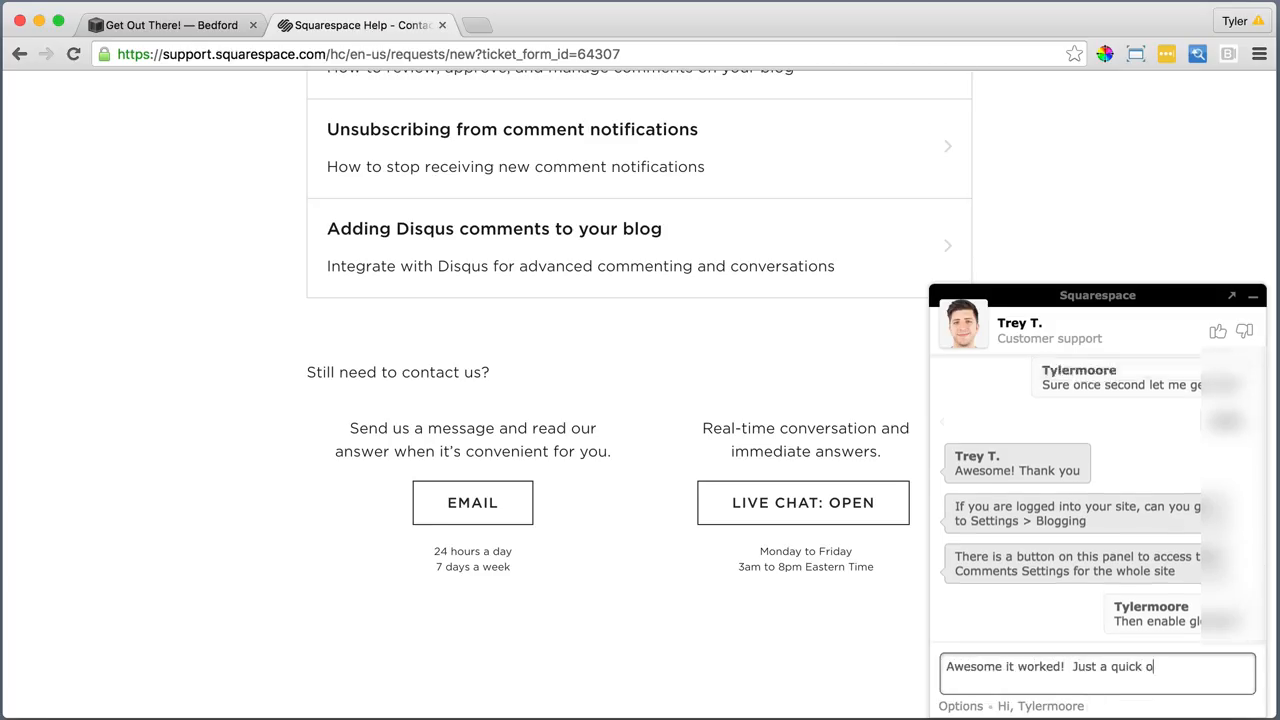
type("ther question. Do you also do live support for people who have not paid")
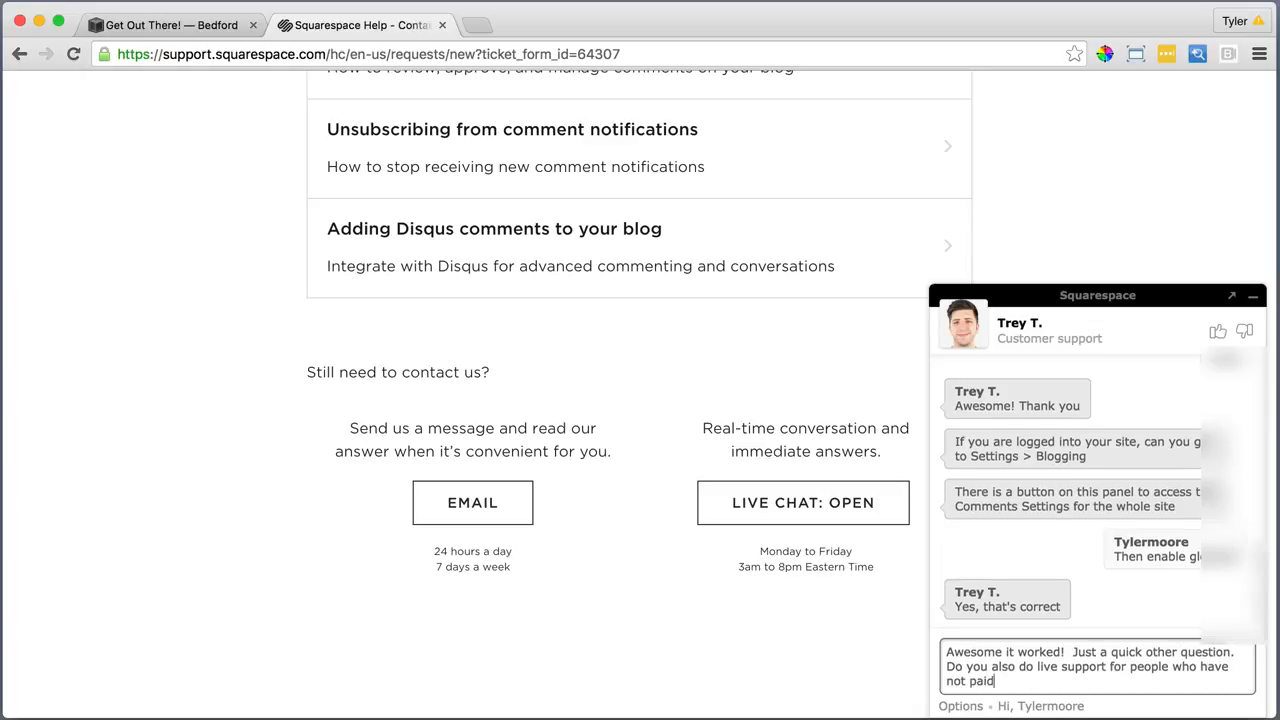
type(" for an account yet?")
key("Return")
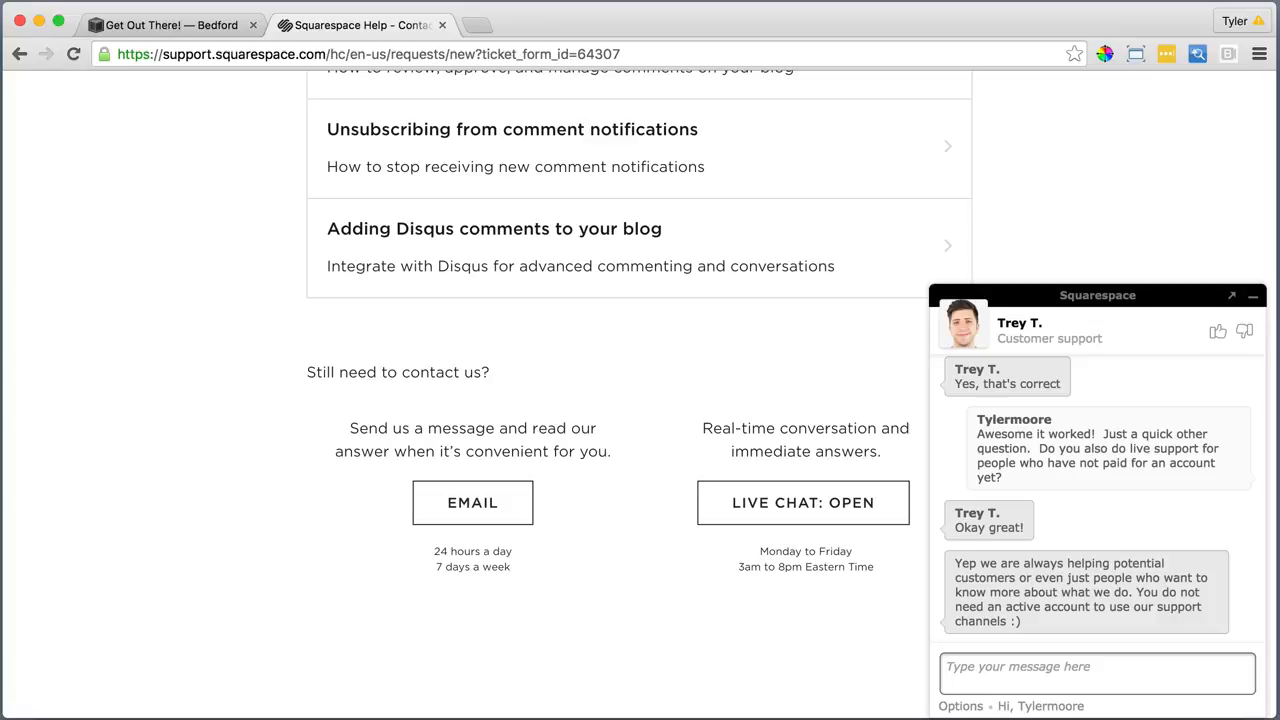
type("Awesome, thanks!  Have a great day!!")
key("Return")
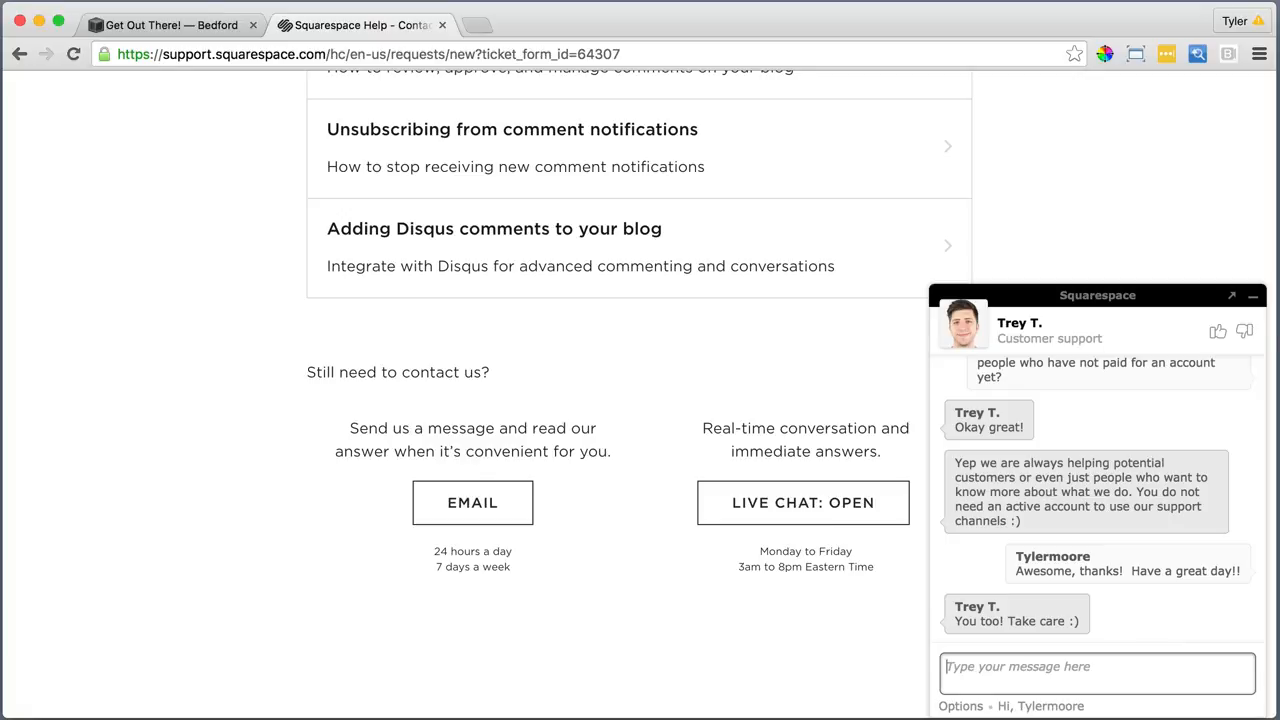
Rate the chat Good with the comment 'Awesome thank you!', then close the Help tab
left_click(1217, 331)
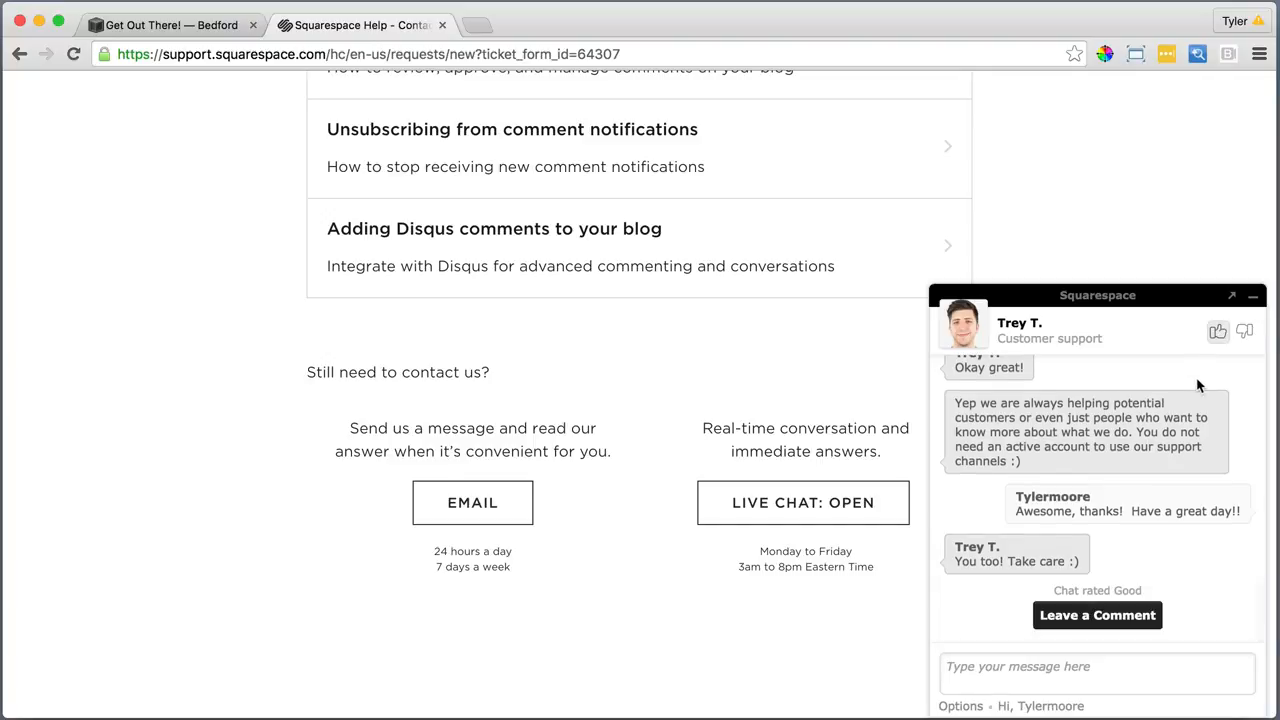
left_click(1094, 614)
left_click(1041, 493)
type("Awe")
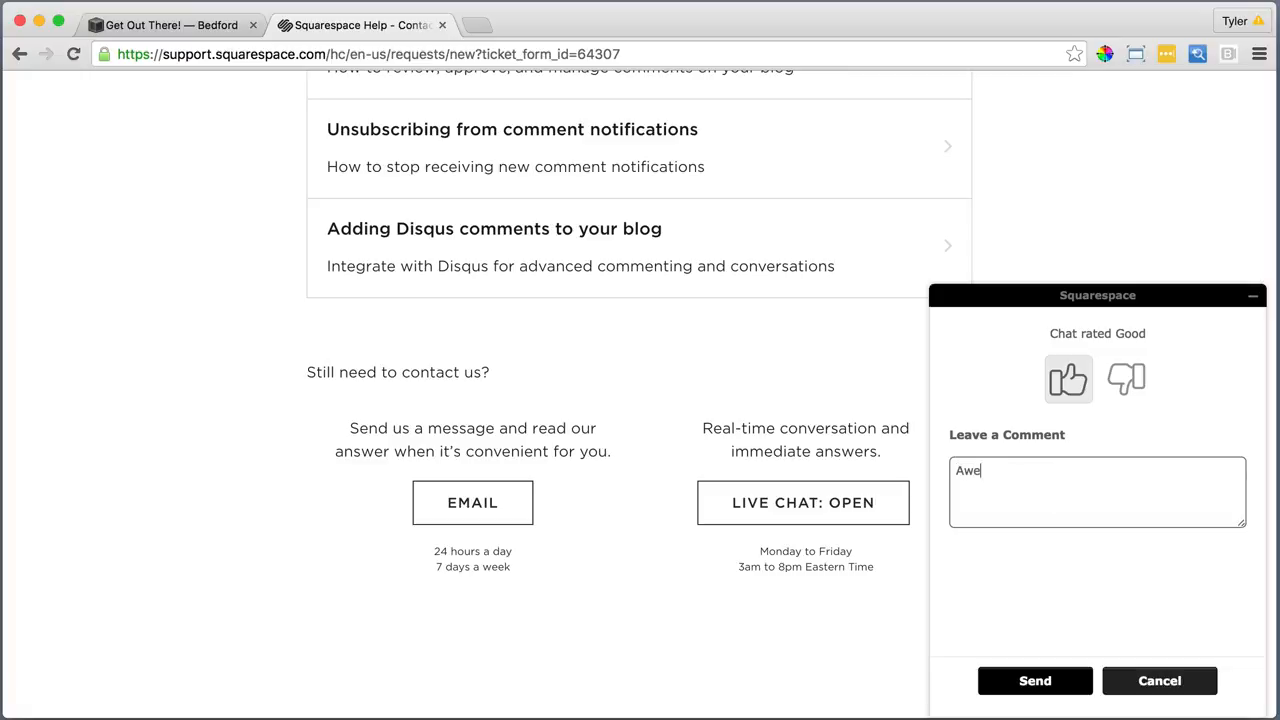
type("some thank you!")
left_click(1058, 680)
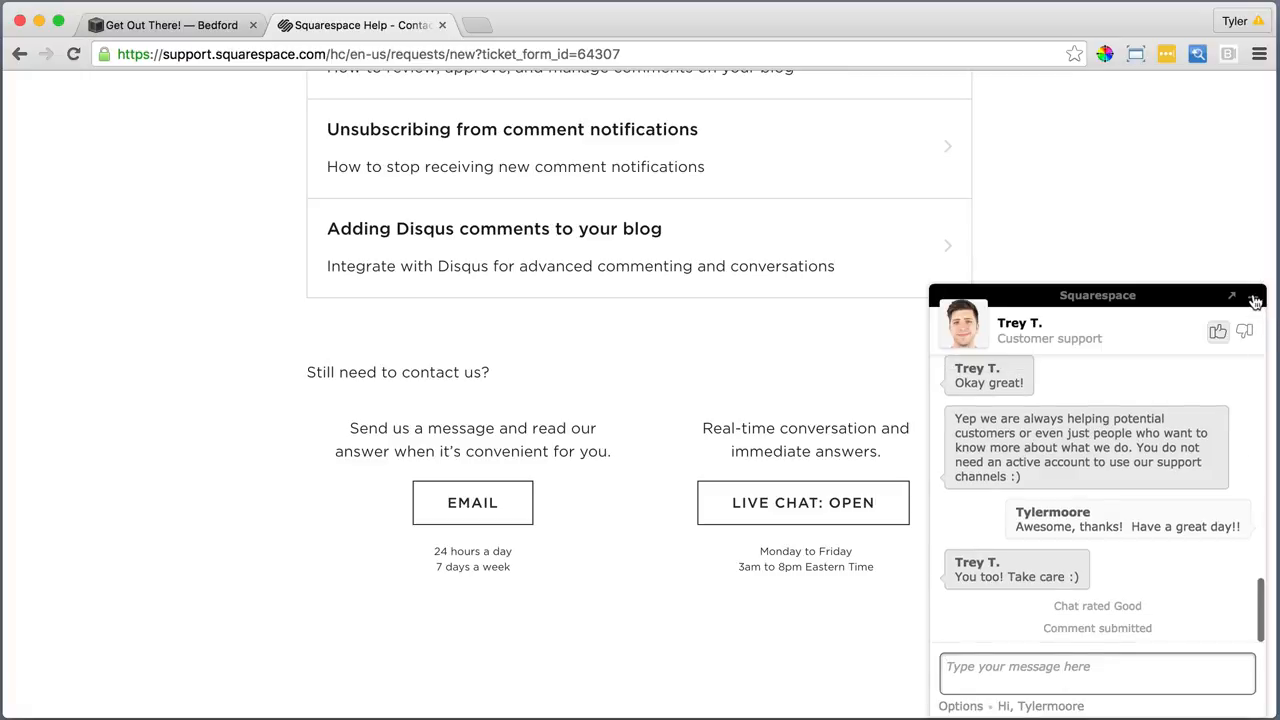
left_click(1252, 295)
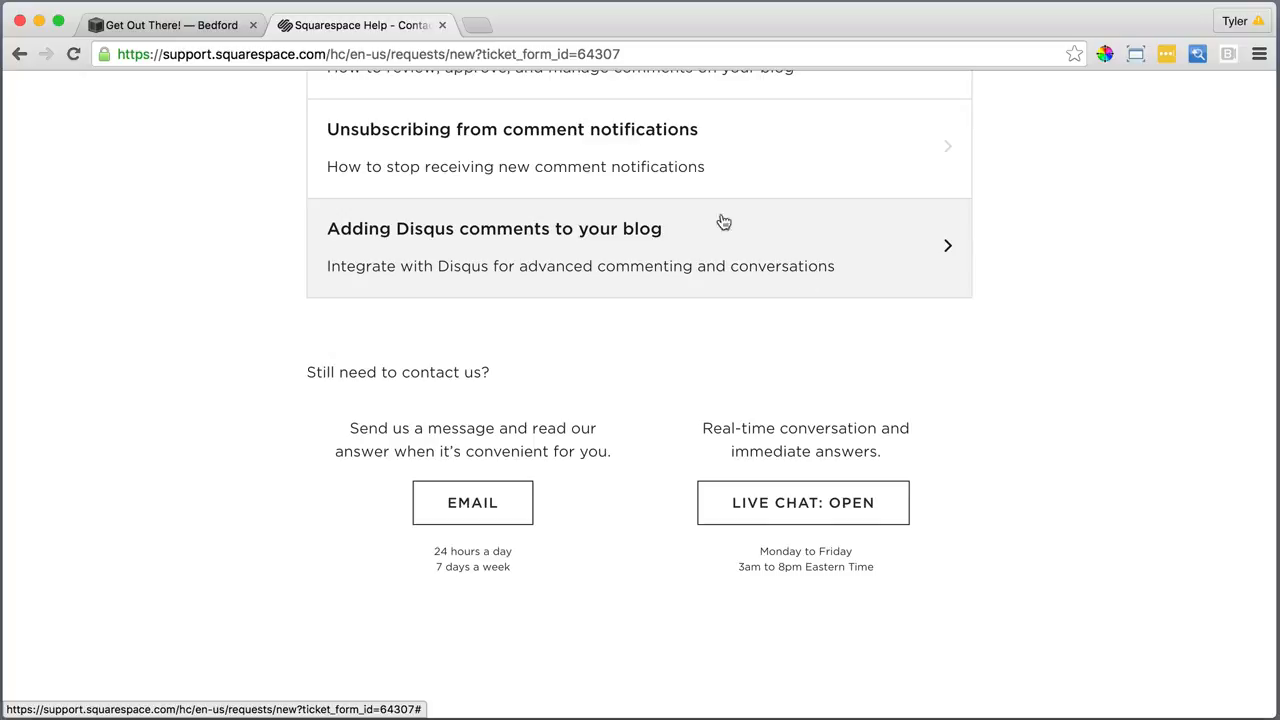
left_click(442, 25)
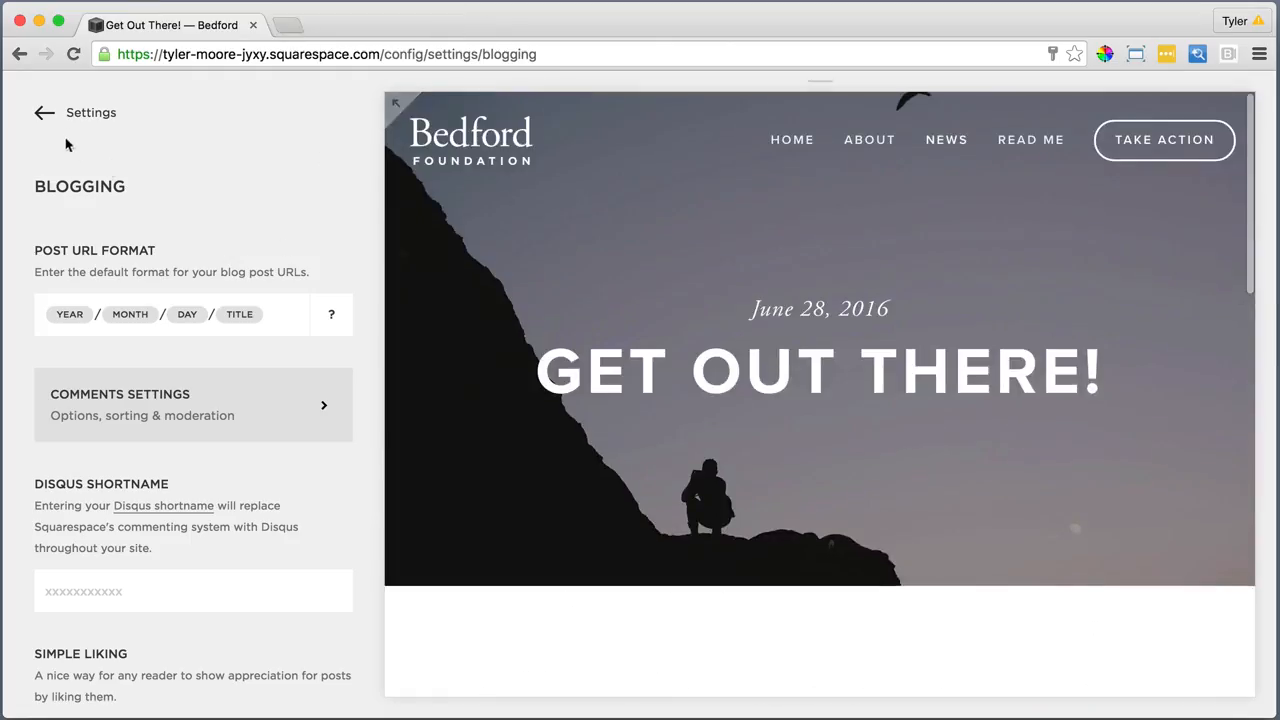
Return from Settings to the Pages list, preview the blank Read Me page and open its settings
left_click(66, 116)
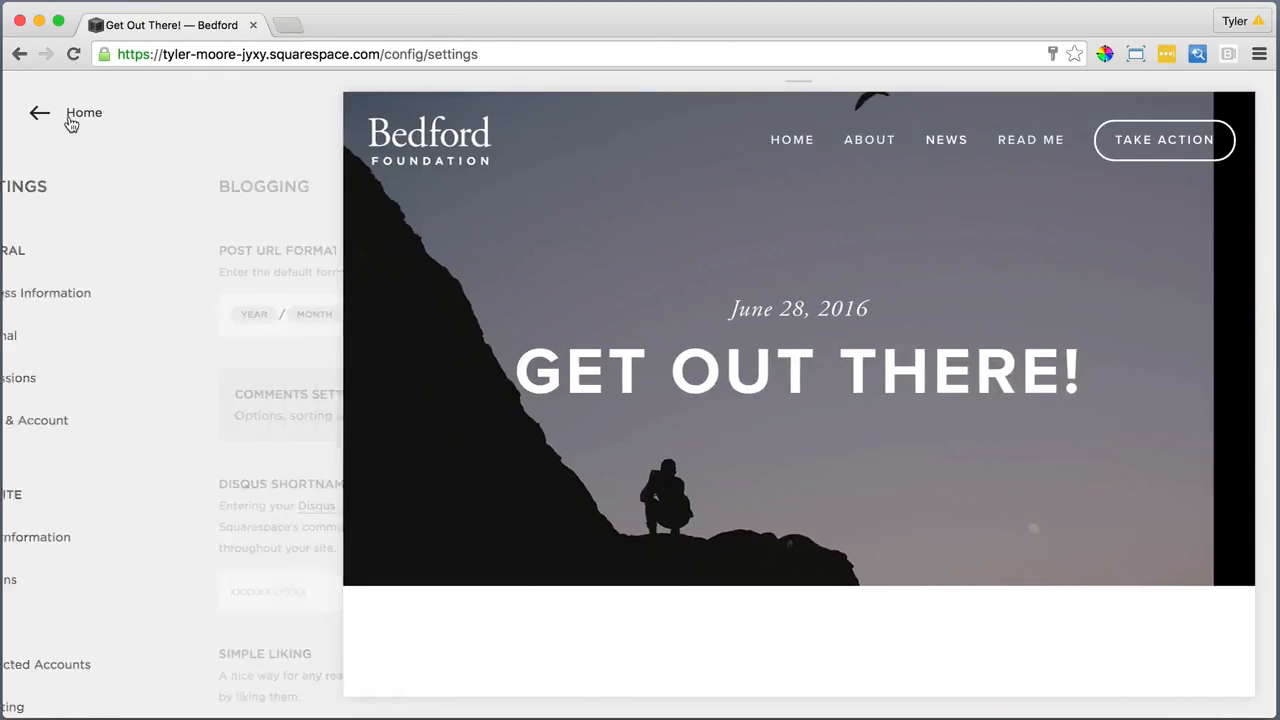
left_click(62, 116)
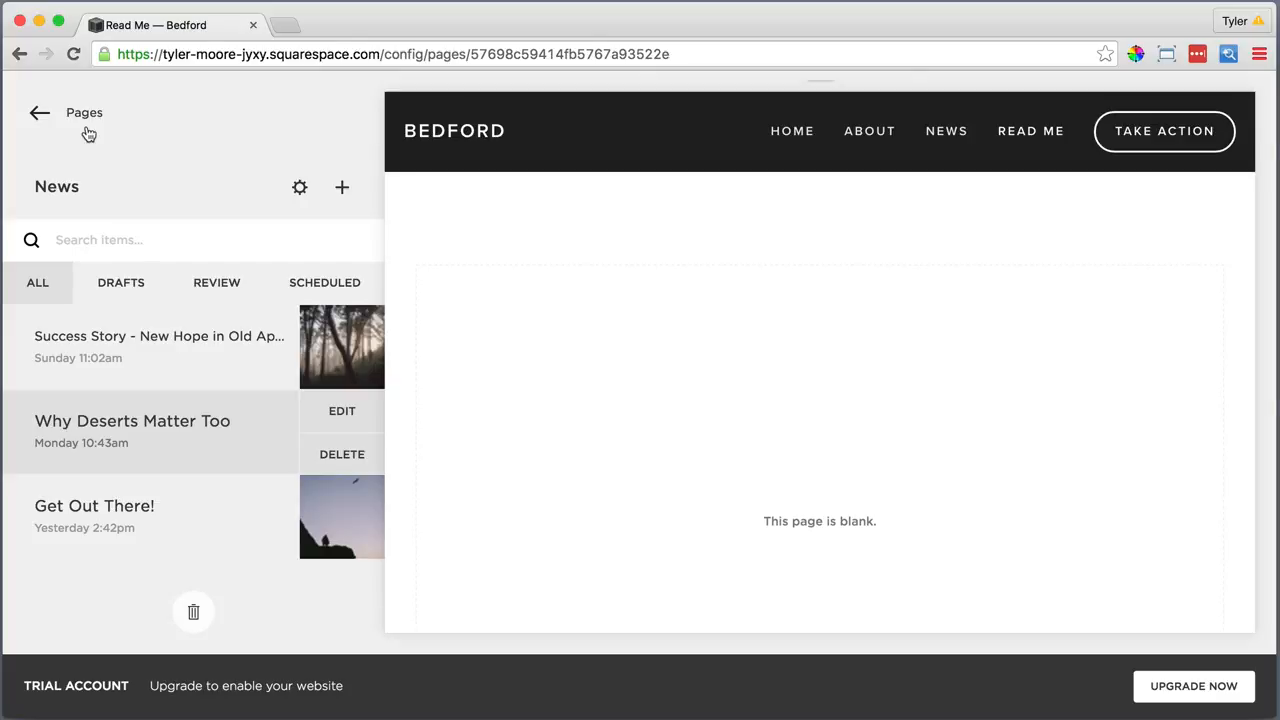
left_click(85, 114)
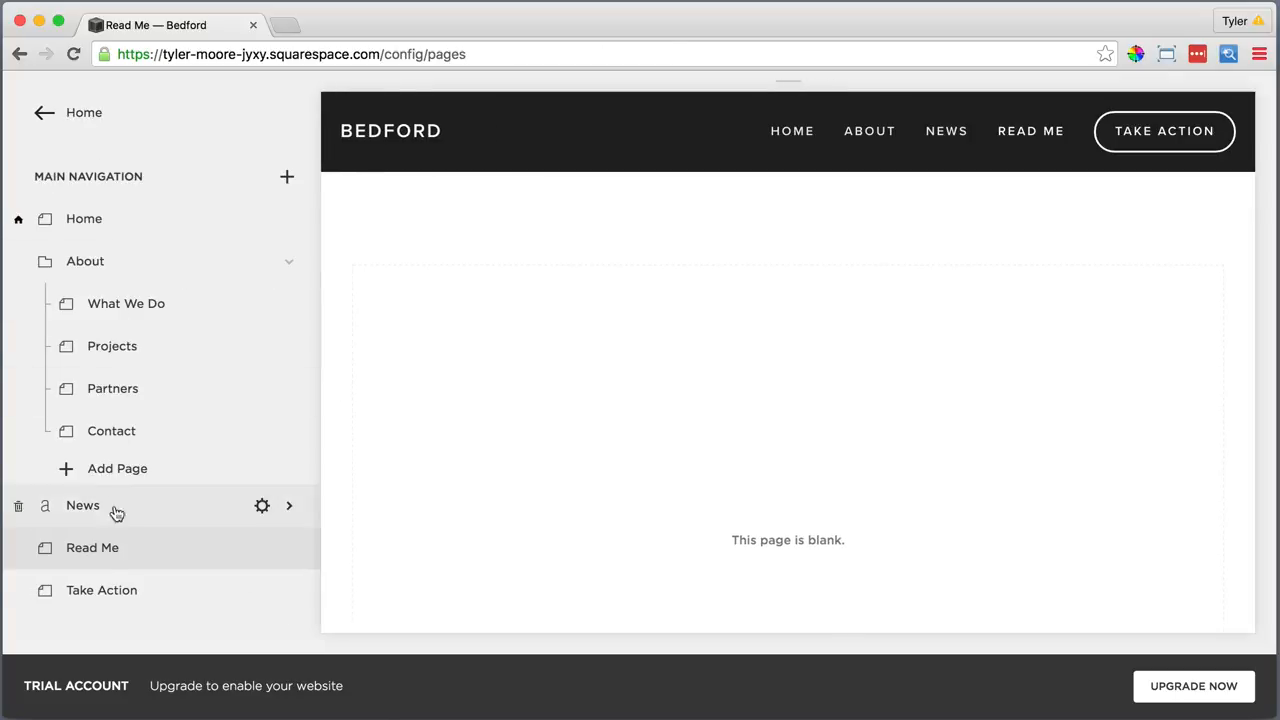
left_click(103, 553)
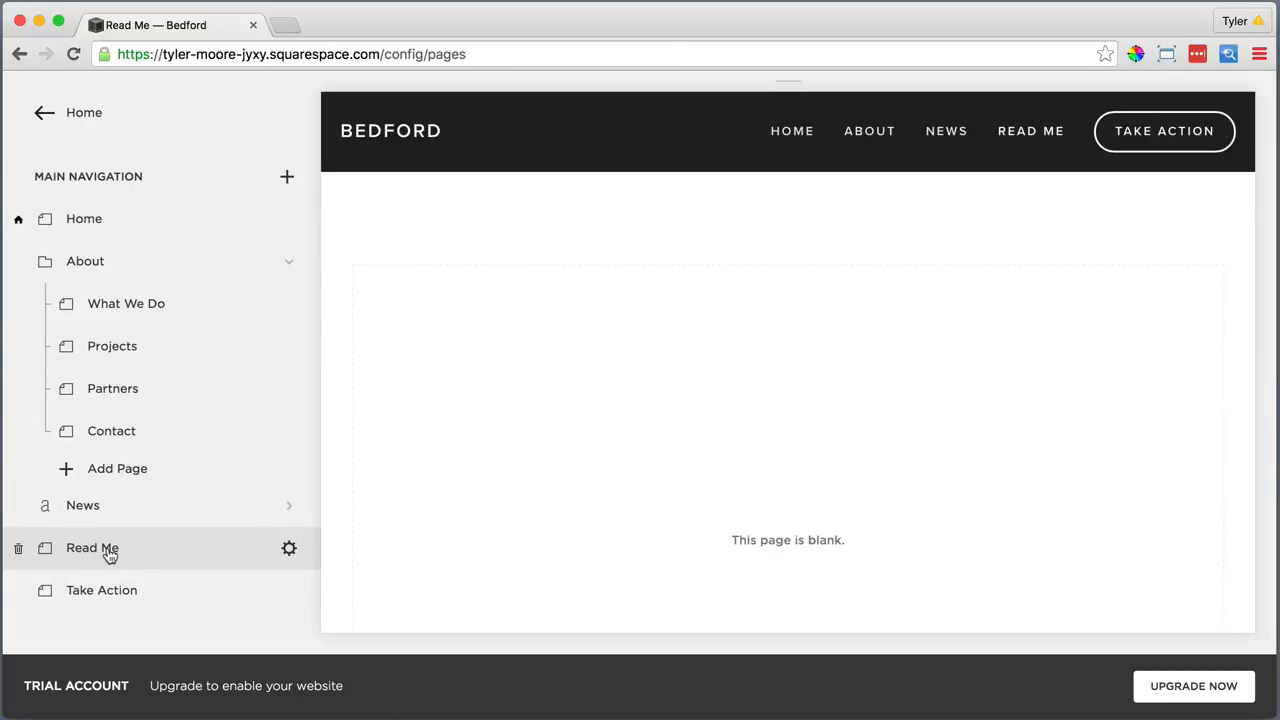
left_click(289, 551)
Write the description lines 'Bedford is ideal for your', 'BUSINESS OR ORGANIZATION' and 'Get Started'
left_click(816, 529)
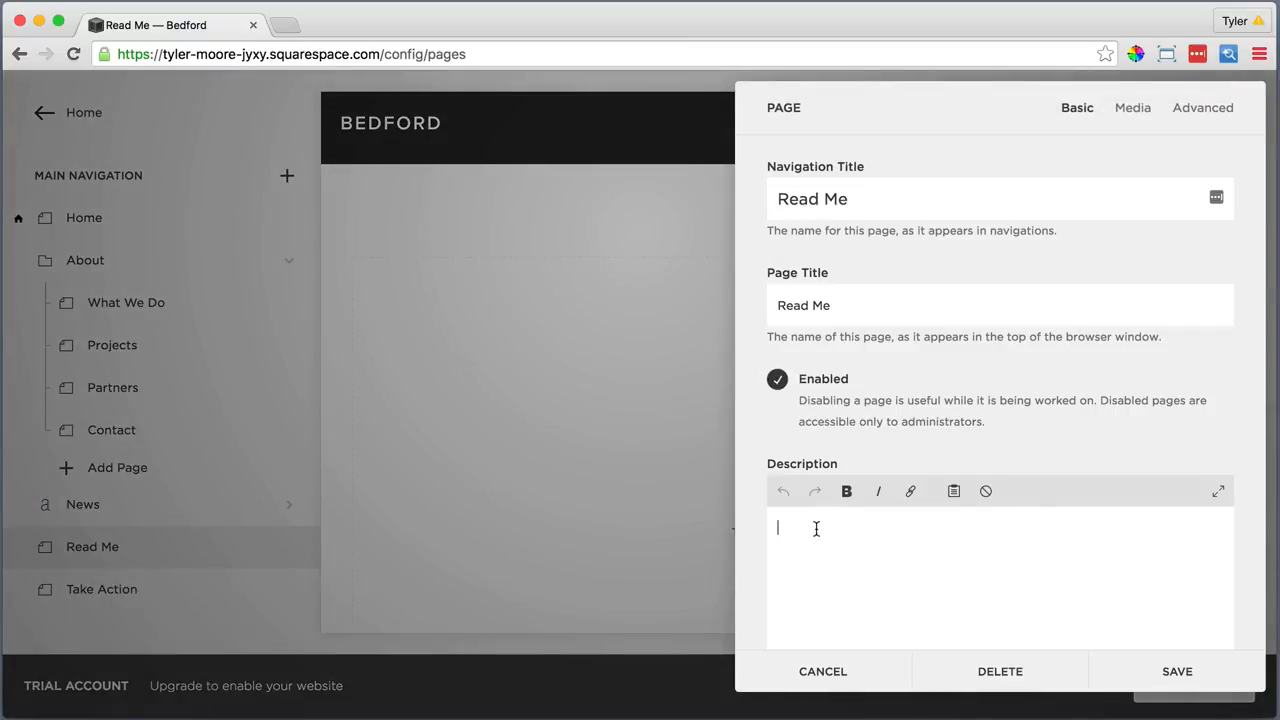
type("Bedford is ideal for your")
key("Return")
type("BUSINESS OR ORGANIZATION")
key("Return")
type("G")
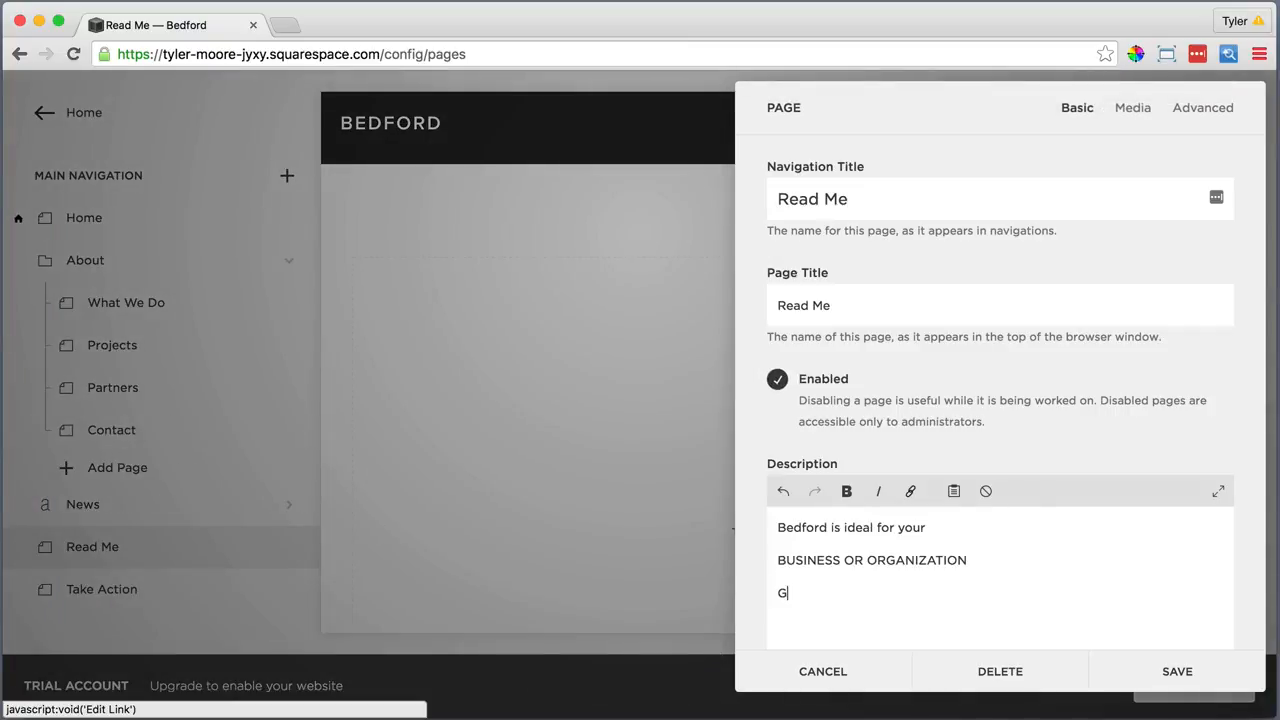
type("et Started")
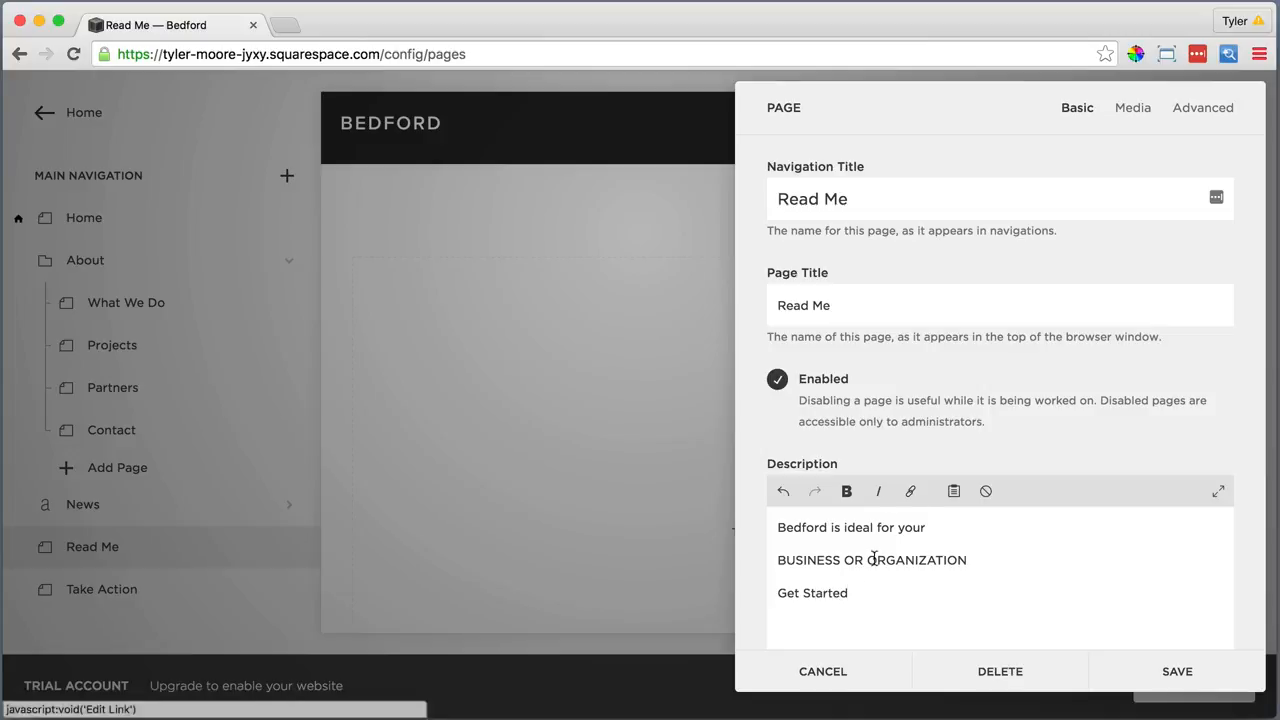
left_click_drag(860, 594, 777, 594)
left_click(911, 492)
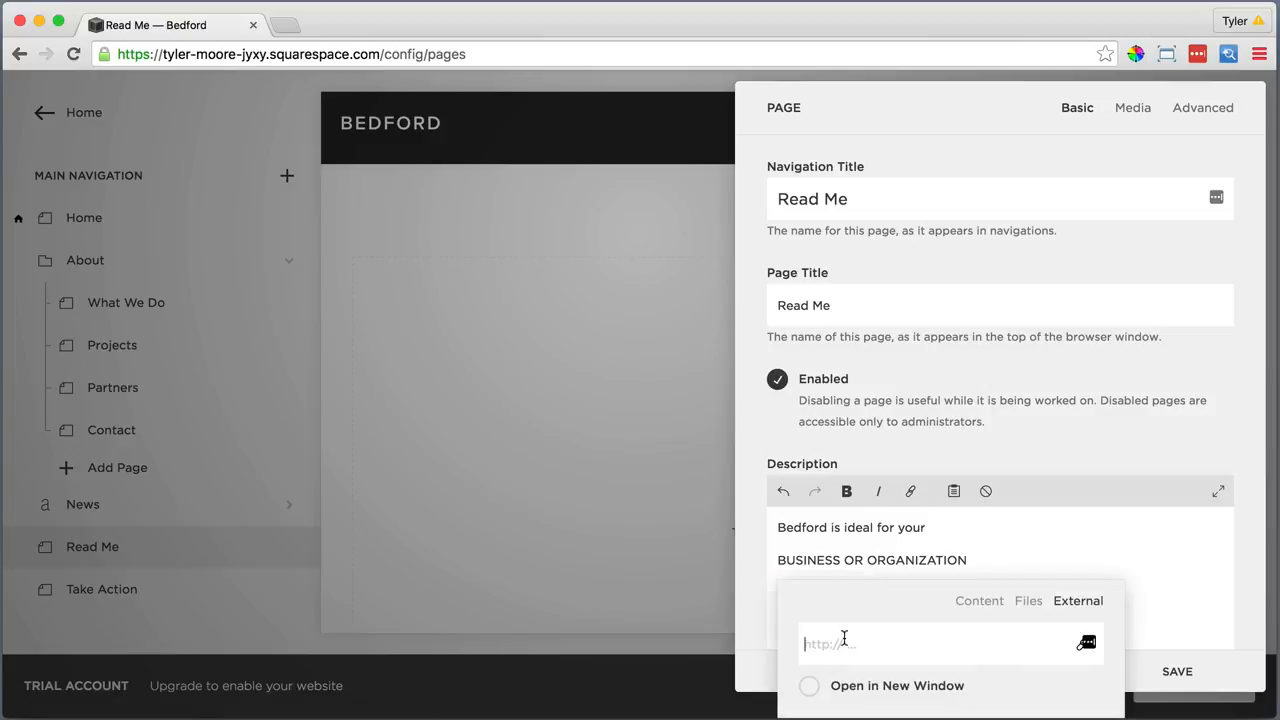
type("http://www.squarespa")
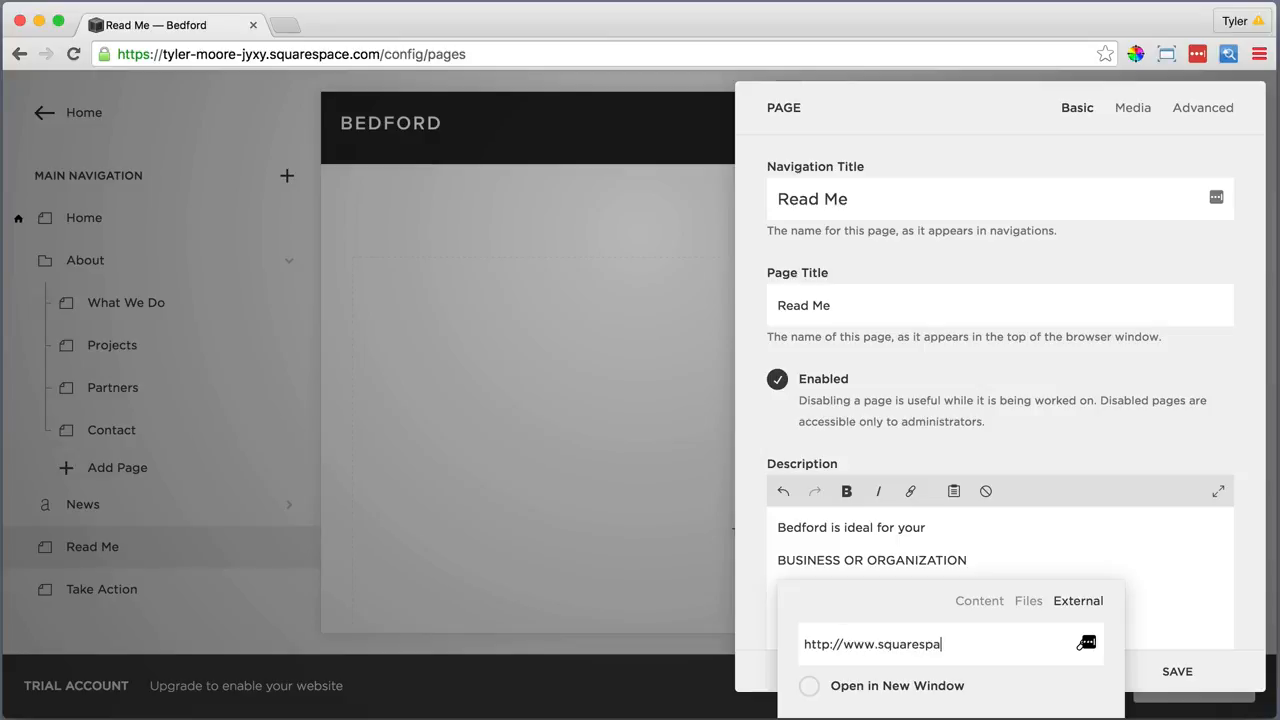
type("ce.com/websites/templates/bedford")
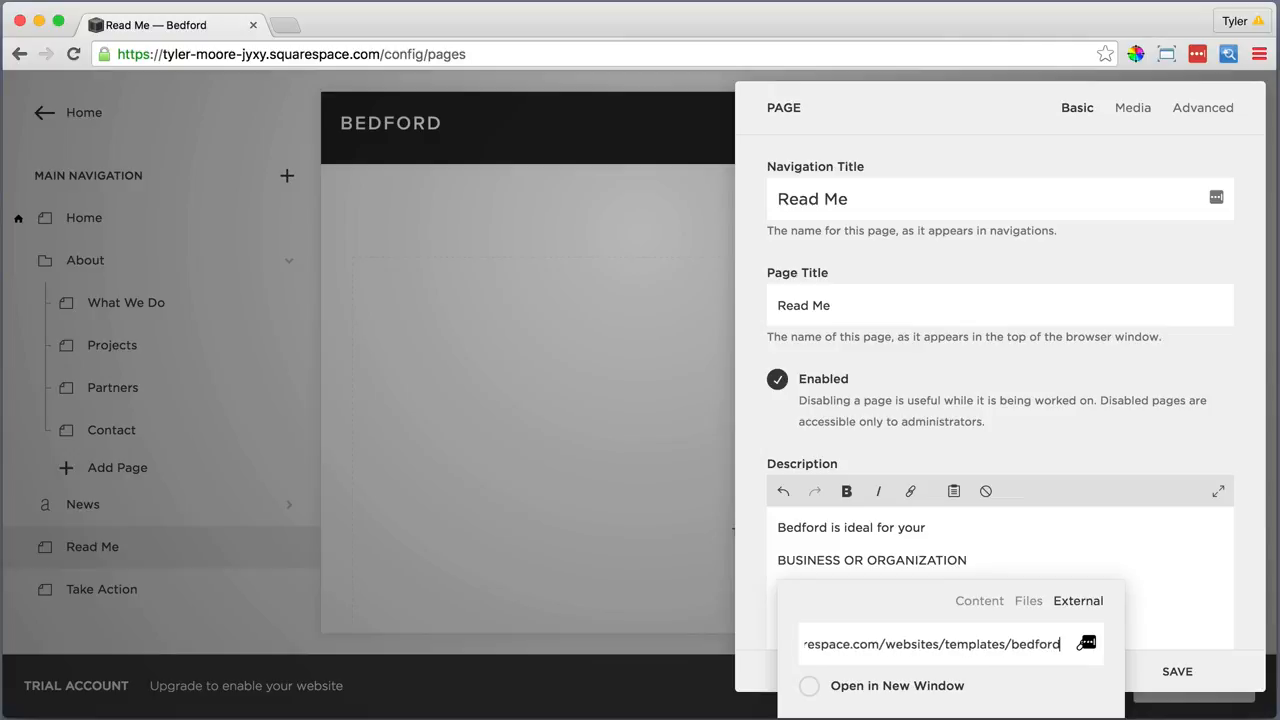
key("Return")
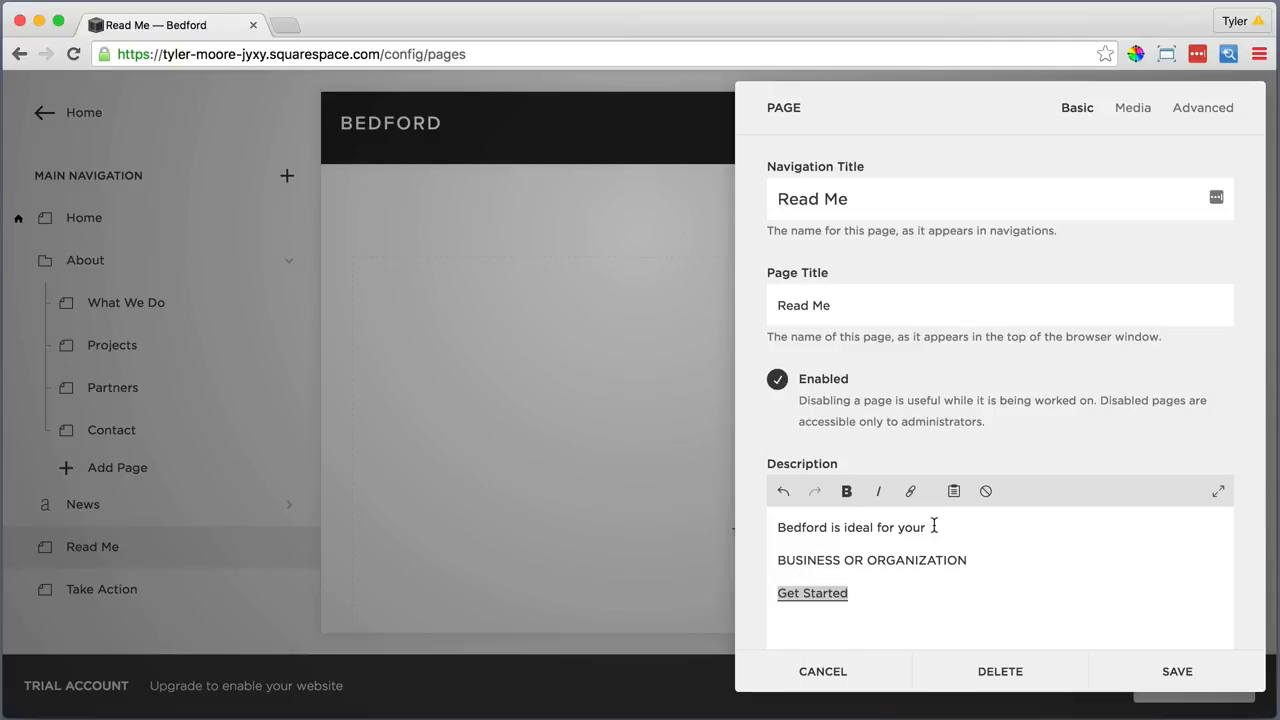
Italicize 'Bedford is ideal for your' and bold 'BUSINESS OR ORGANIZATION'
left_click_drag(933, 526, 769, 524)
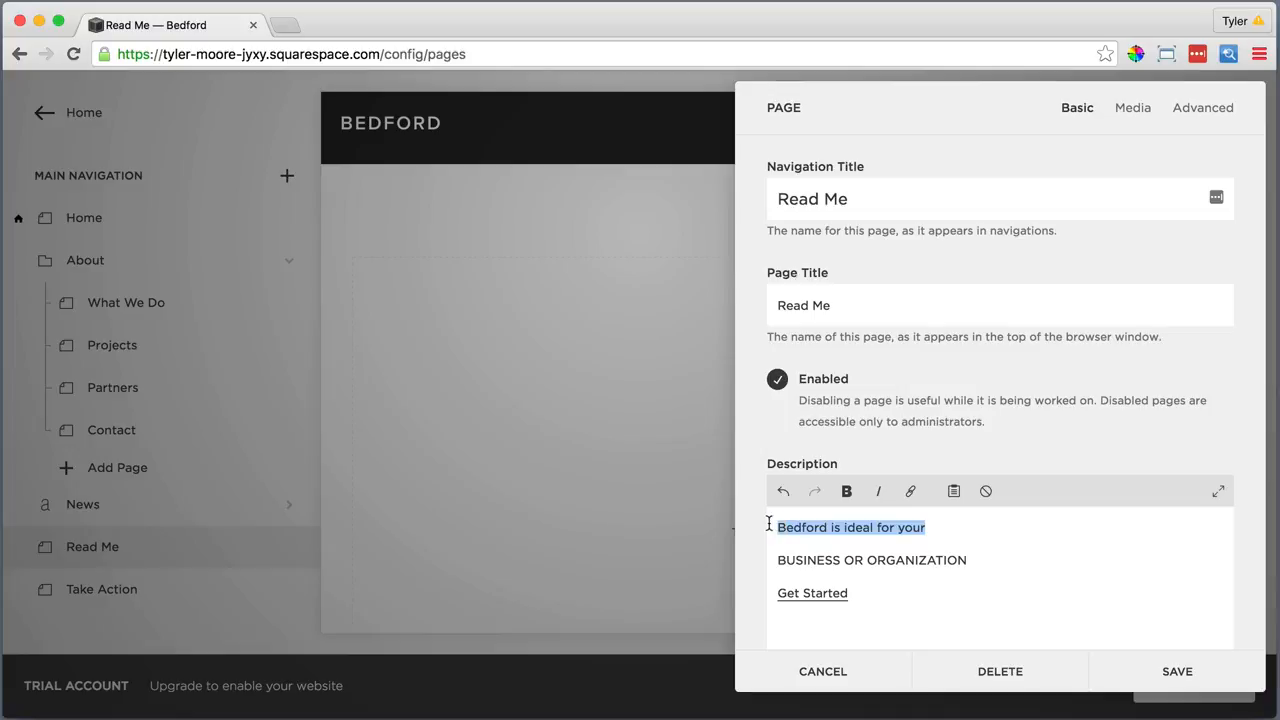
left_click(878, 491)
left_click(978, 560)
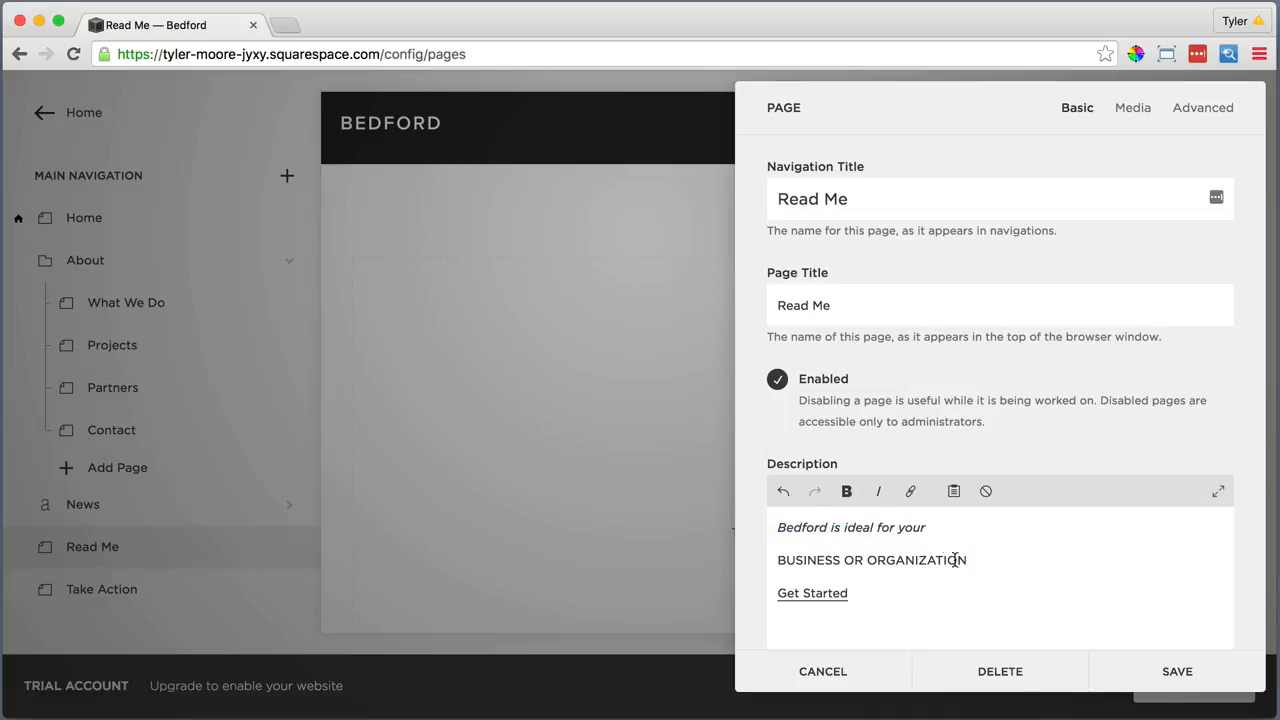
left_click_drag(958, 560, 770, 560)
left_click(847, 491)
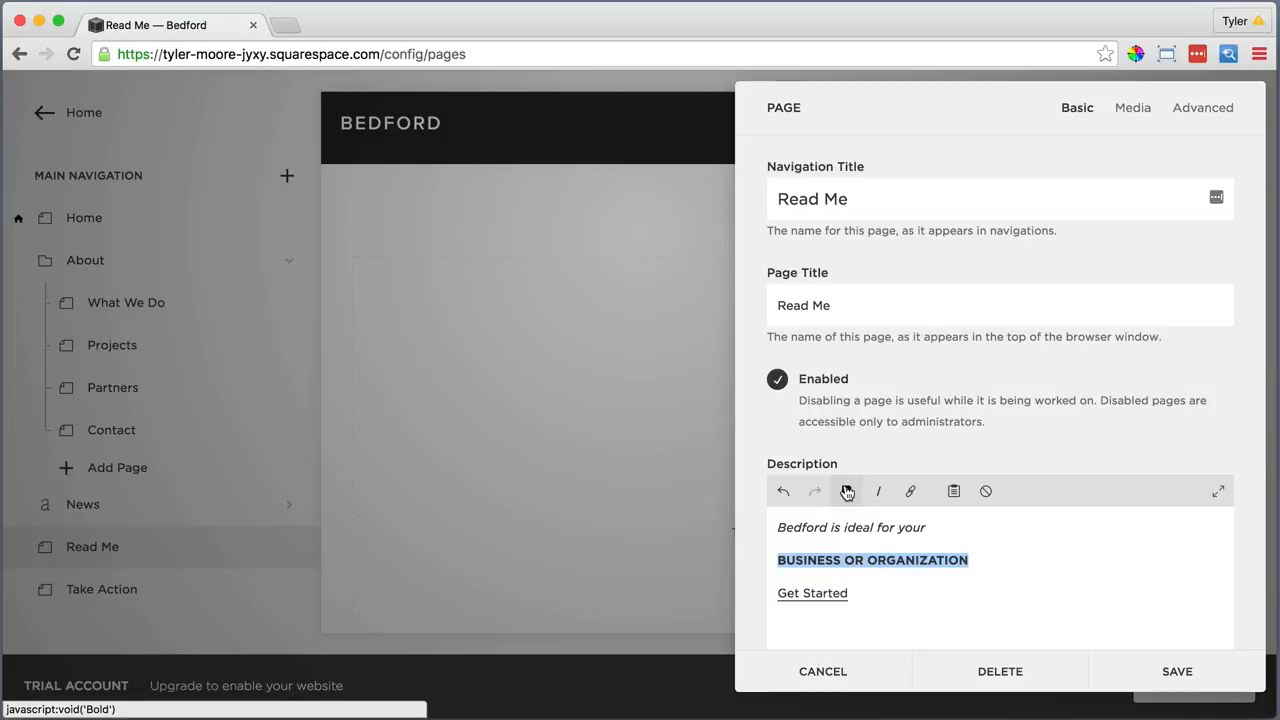
scroll(928, 508, "down", 5)
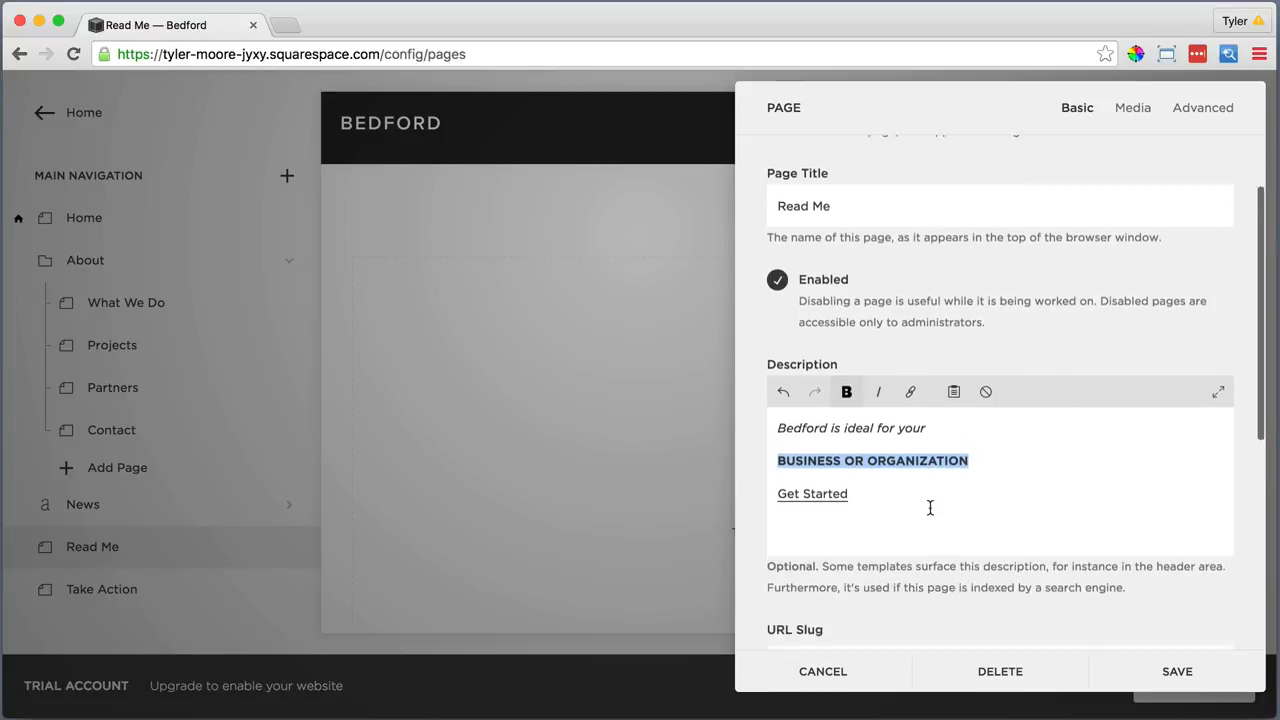
scroll(929, 506, "up", 5)
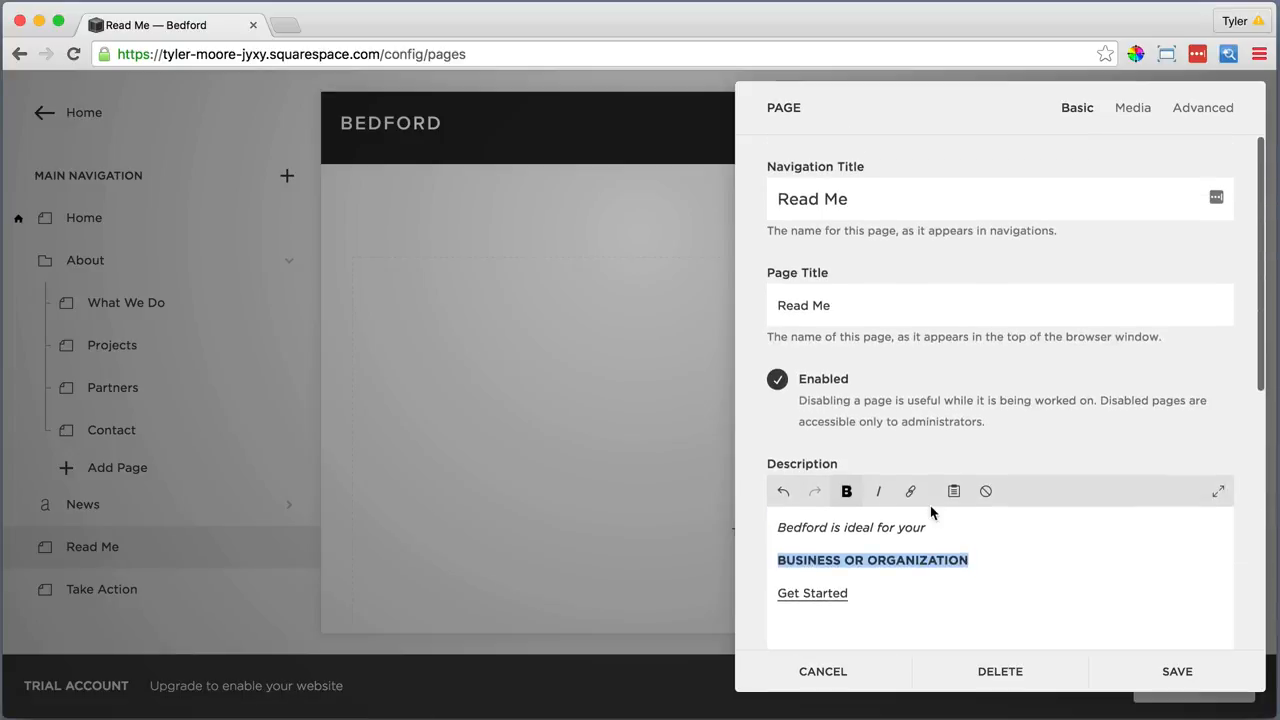
Upload Read Me Main Image.jpg as the page's banner image and save the settings
left_click(1128, 110)
left_click(1000, 257)
left_click(955, 268)
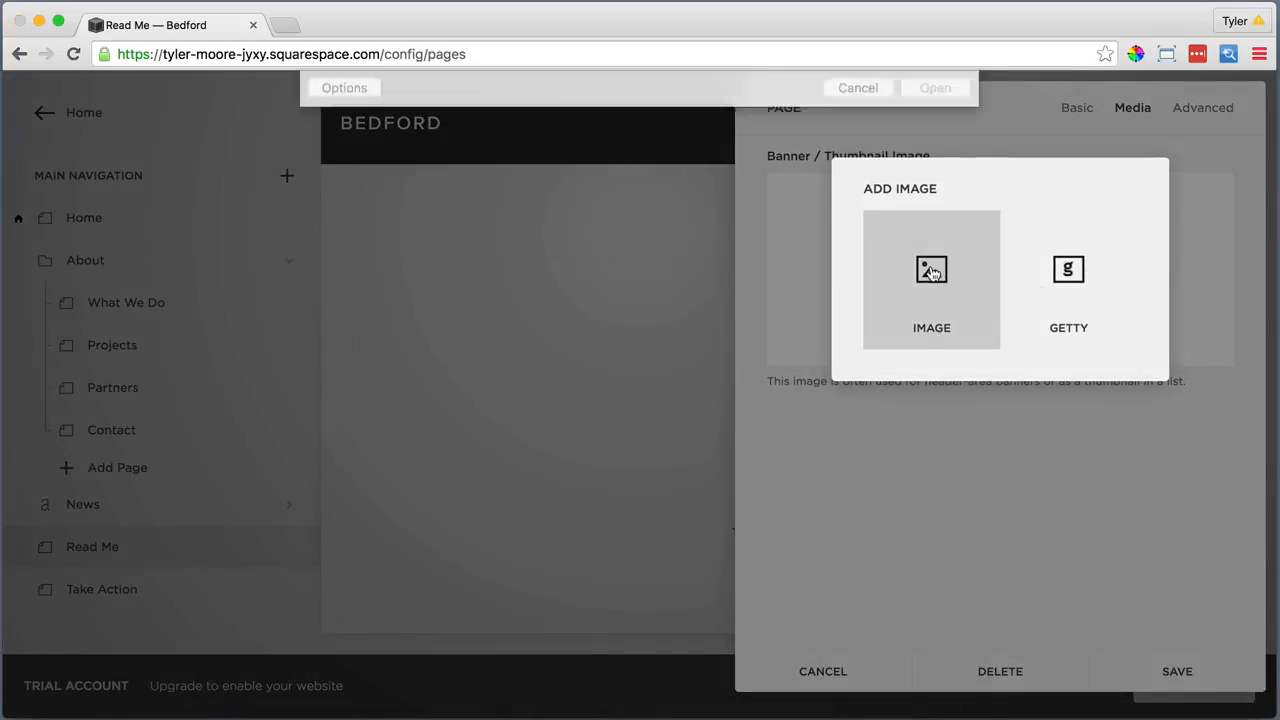
left_click(610, 141)
left_click(932, 476)
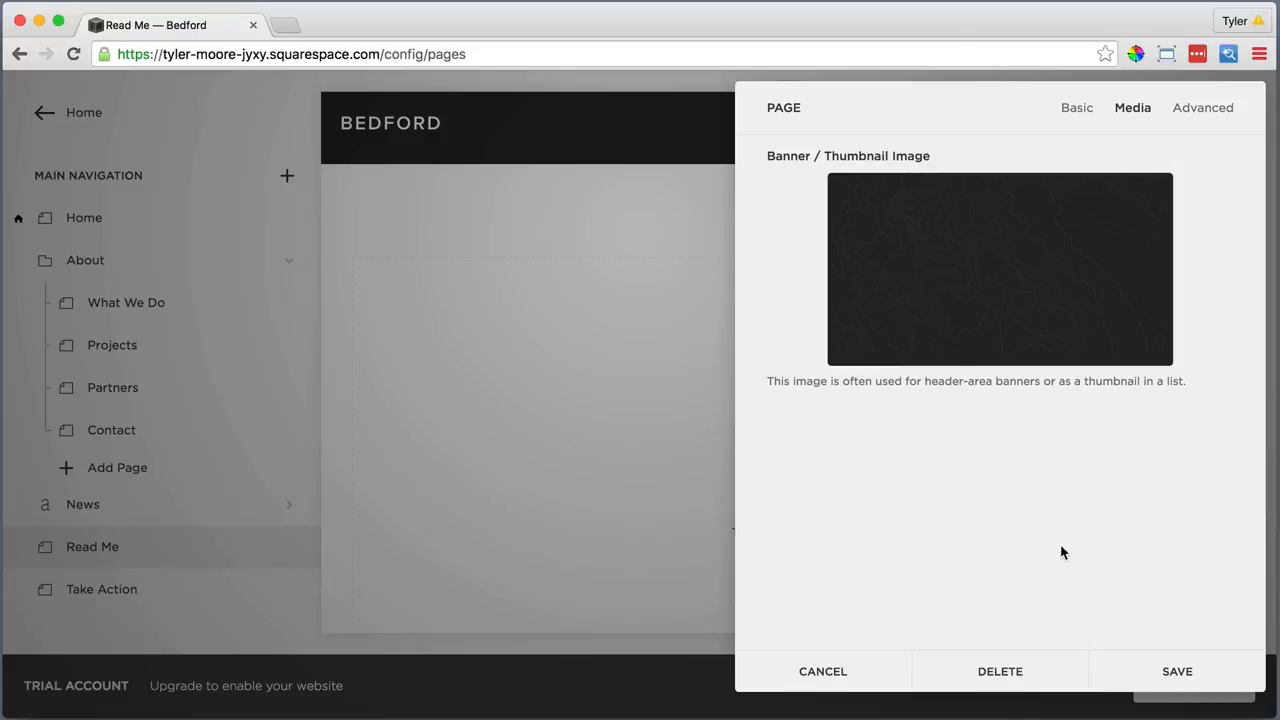
left_click(1170, 670)
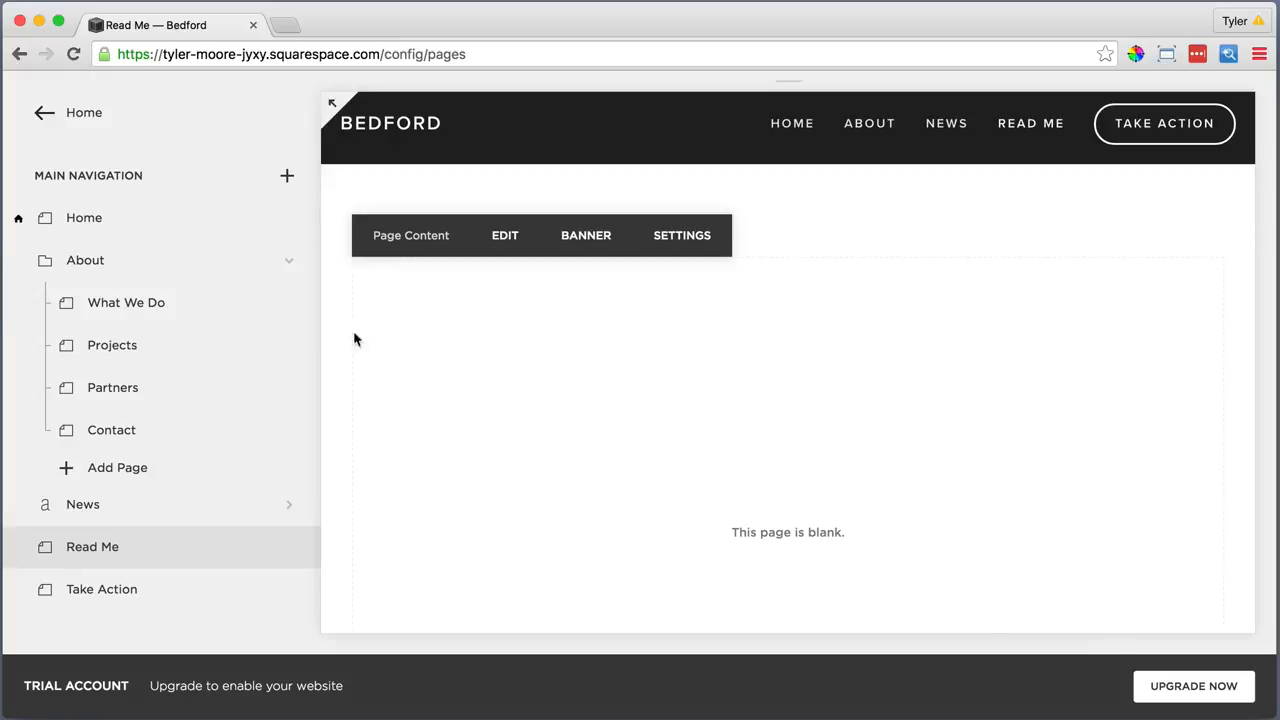
Reload the browser page to see the new banner with its Get Started button
left_click(72, 54)
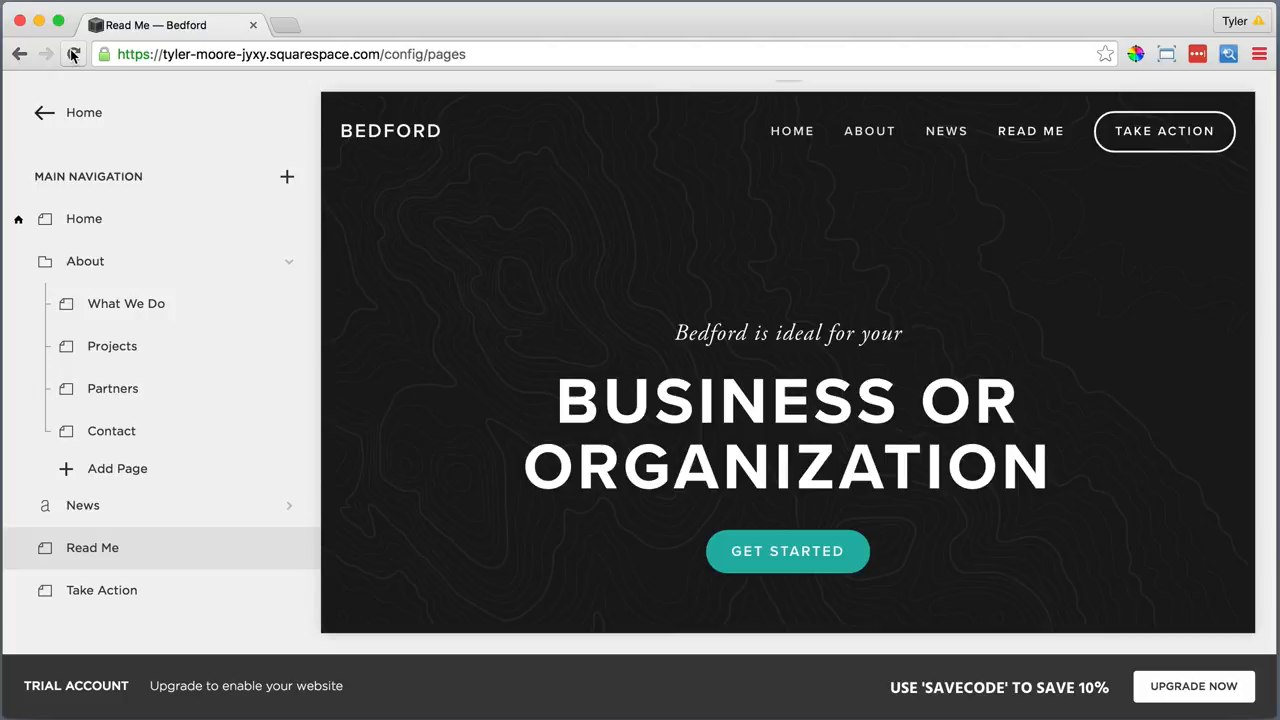
scroll(414, 190, "down", 3)
scroll(416, 194, "down", 3)
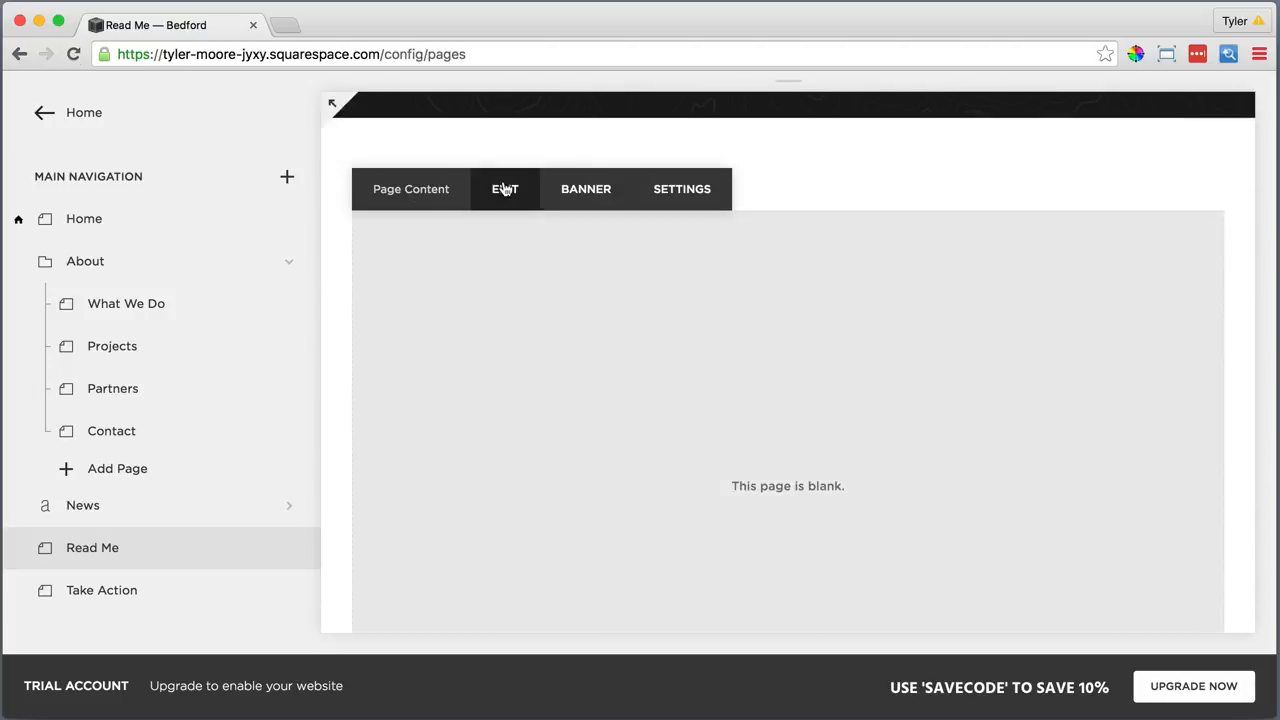
Paste the photography credit sentence as plain text into the page's empty text block
left_click(503, 189)
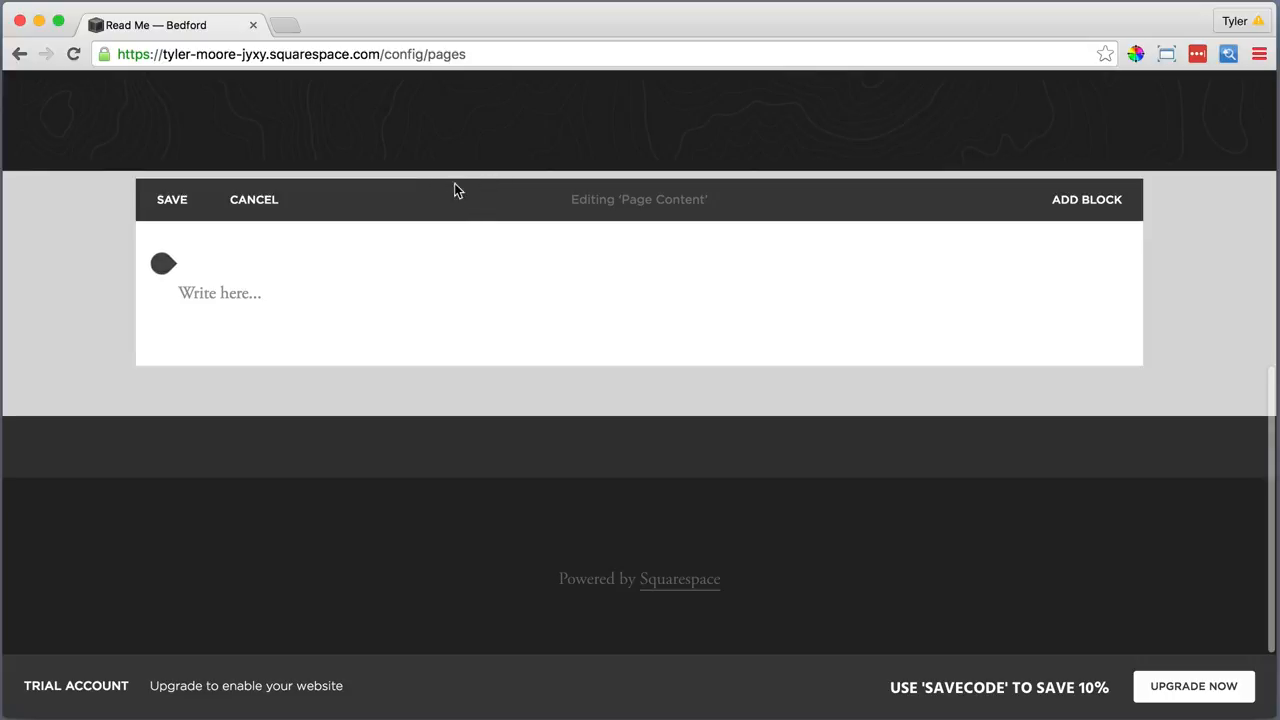
left_click(229, 290)
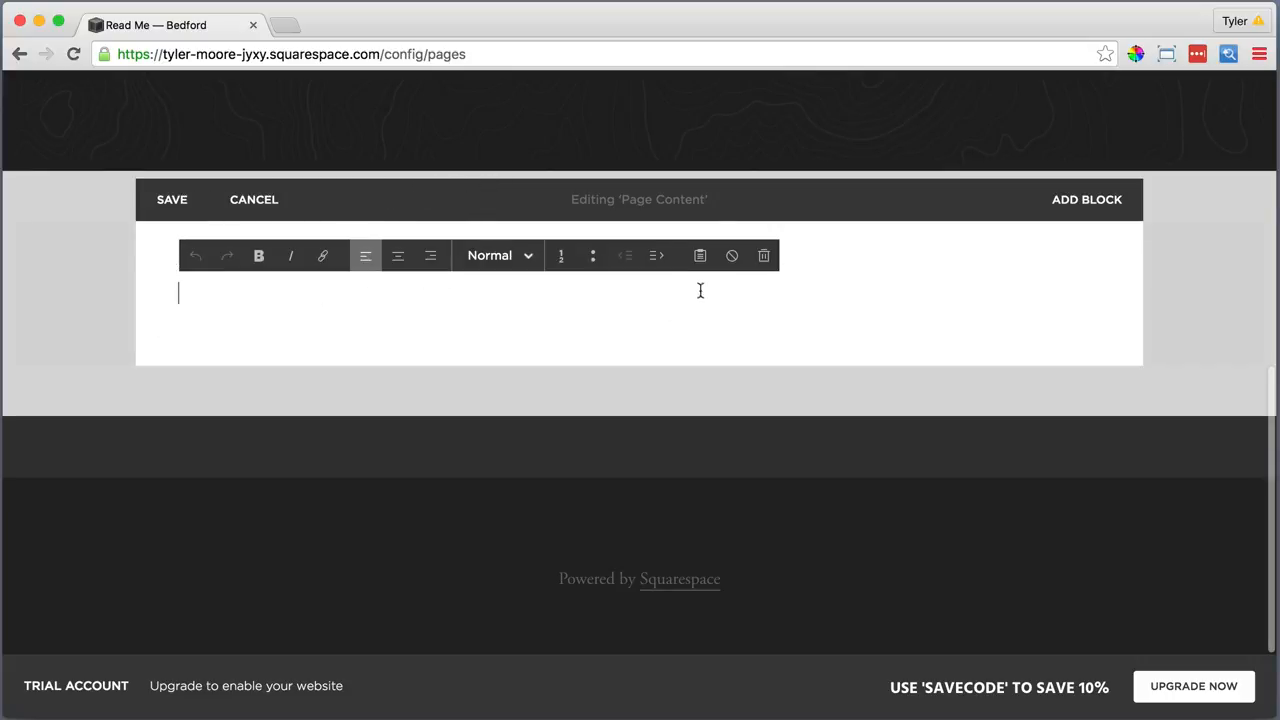
left_click(700, 255)
right_click(589, 337)
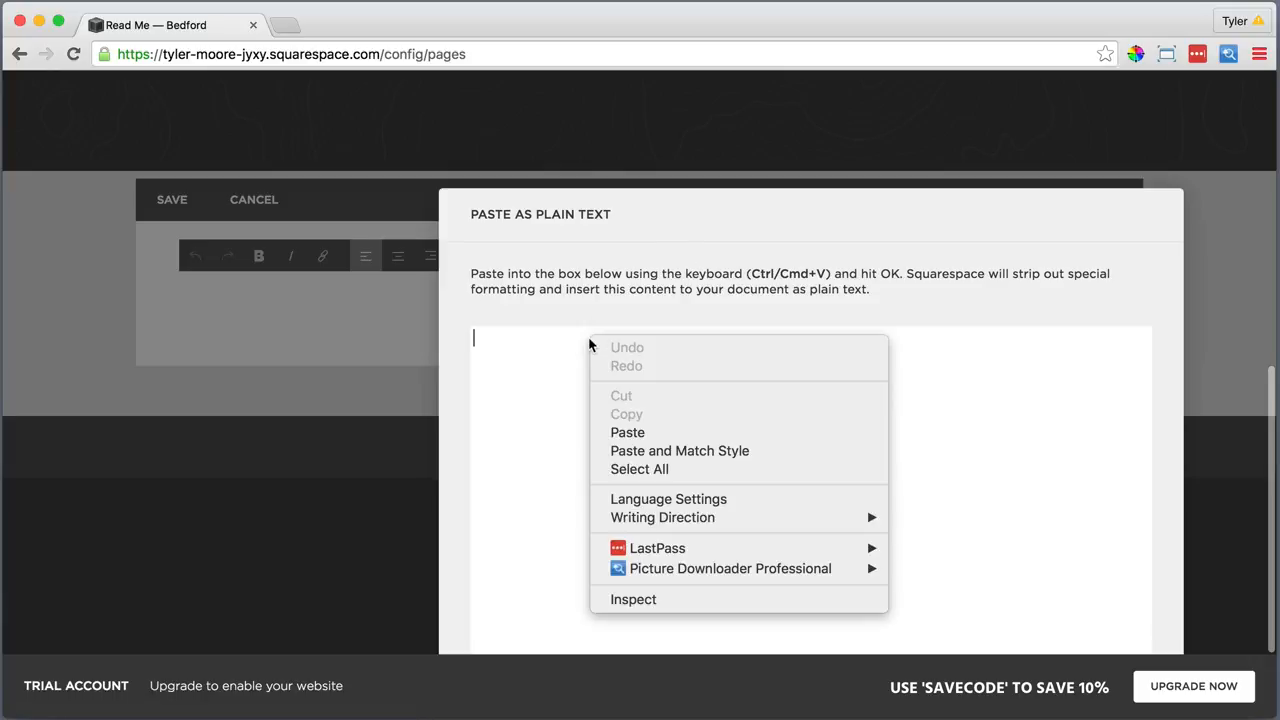
left_click(626, 431)
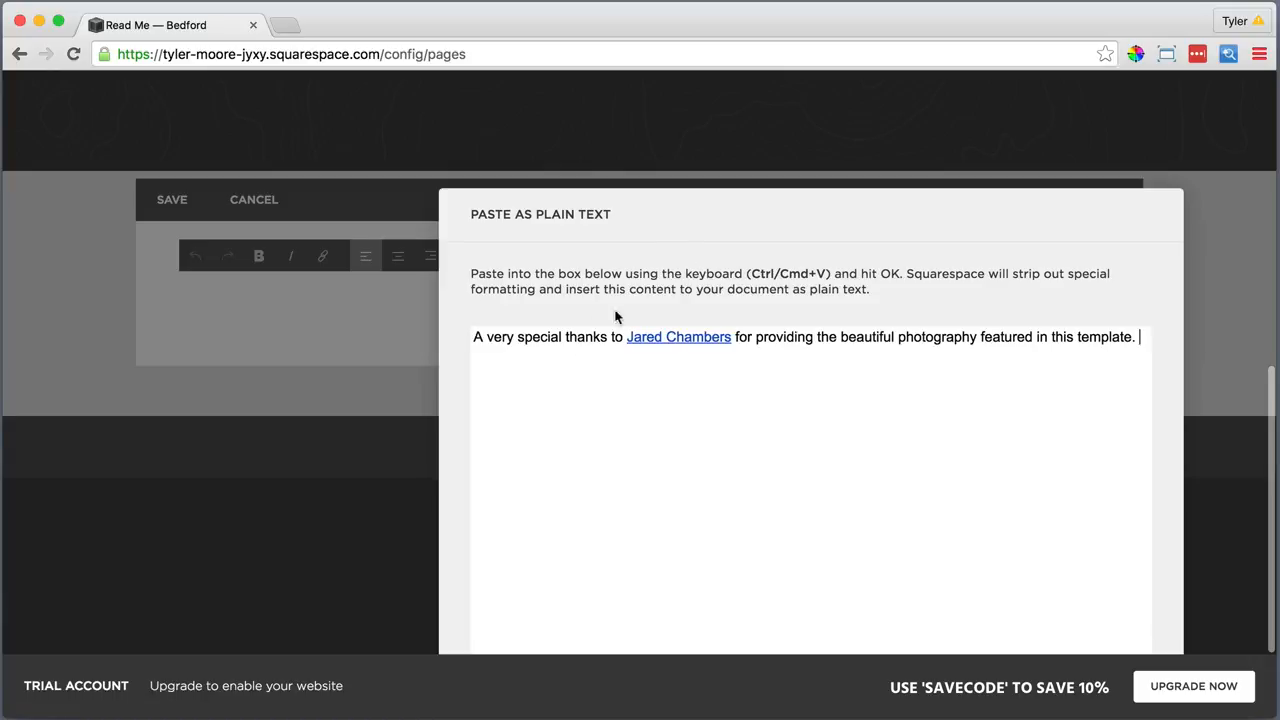
left_click(937, 634)
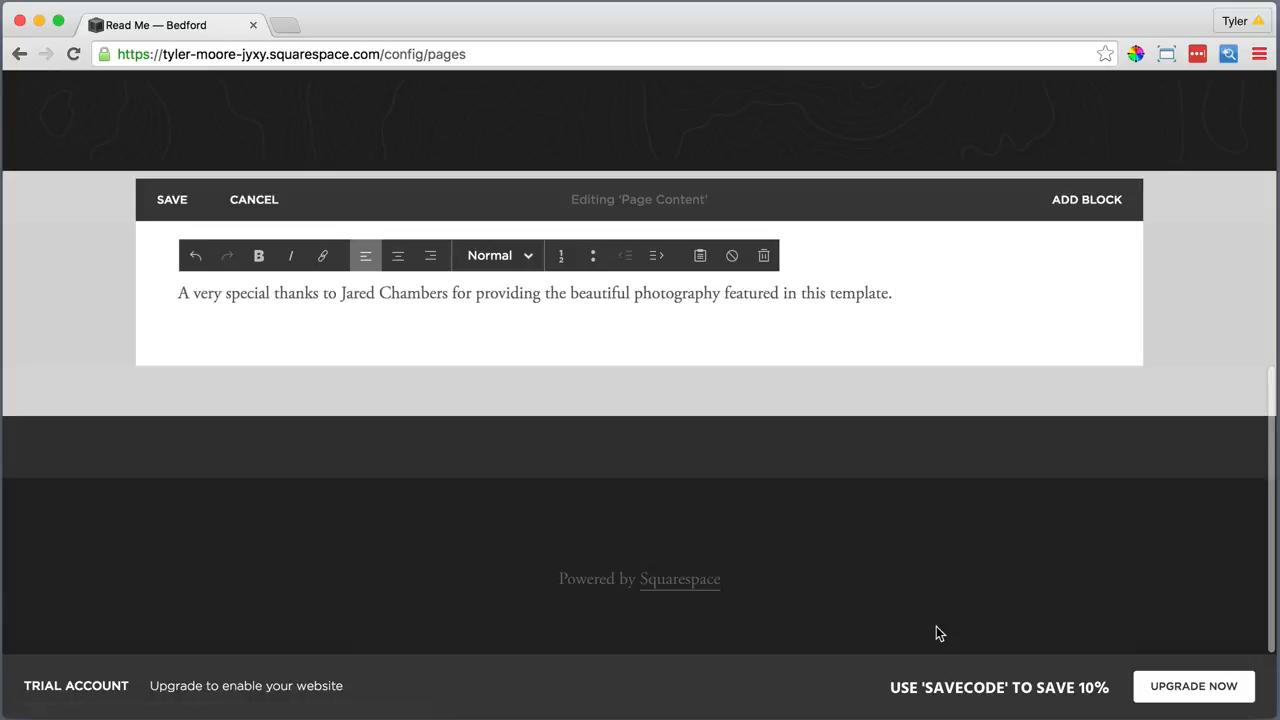
Center and italicize the credit sentence, and link the photographer's name to their website
left_click_drag(893, 293, 164, 266)
left_click(398, 256)
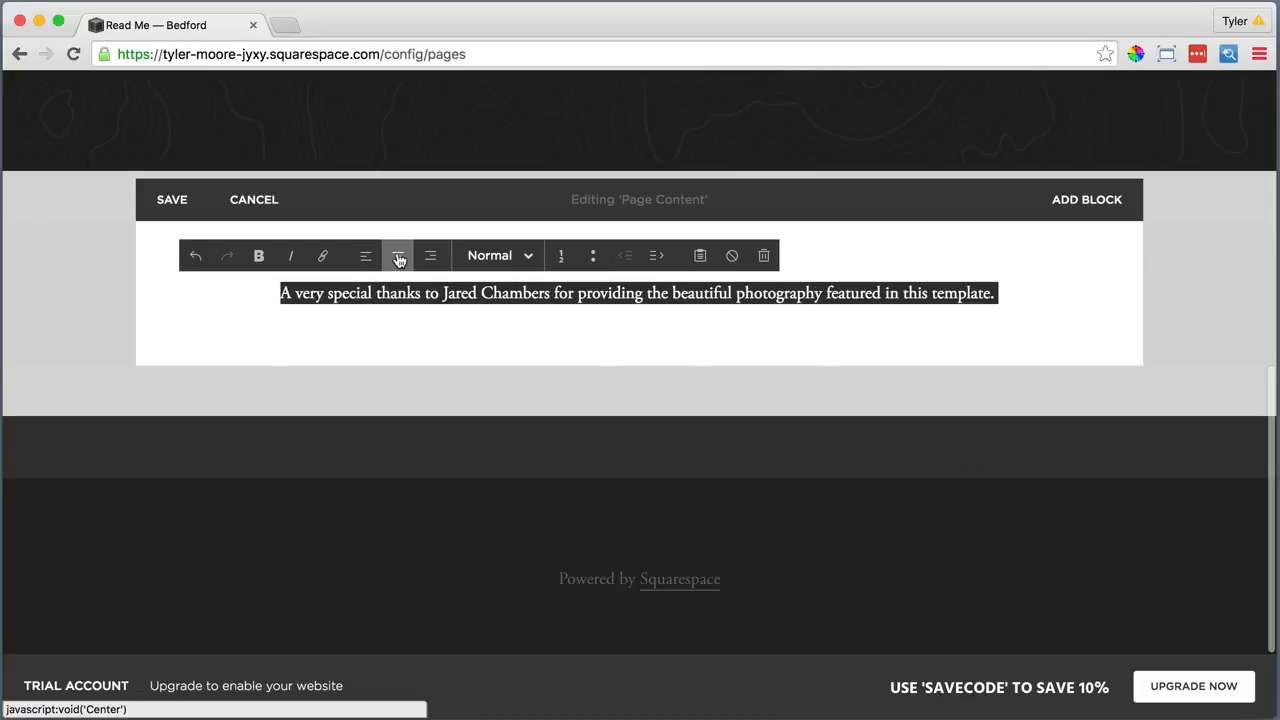
left_click(290, 256)
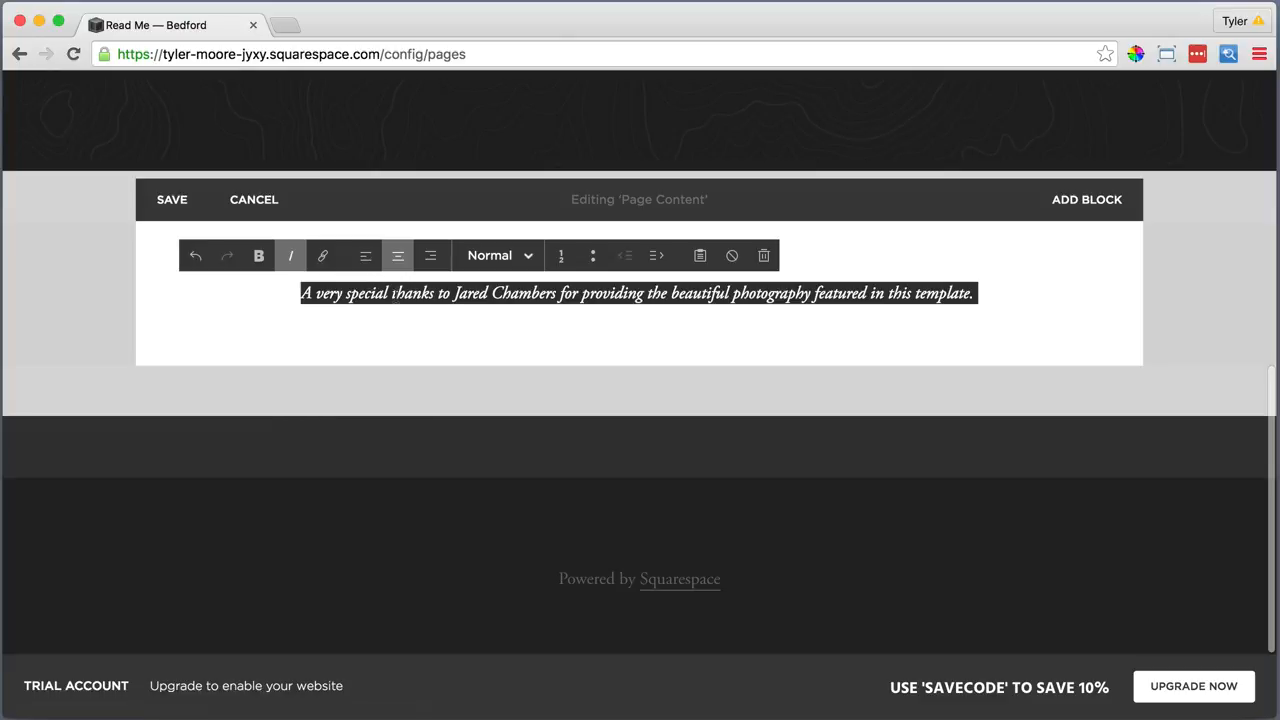
left_click_drag(555, 293, 454, 298)
left_click(322, 256)
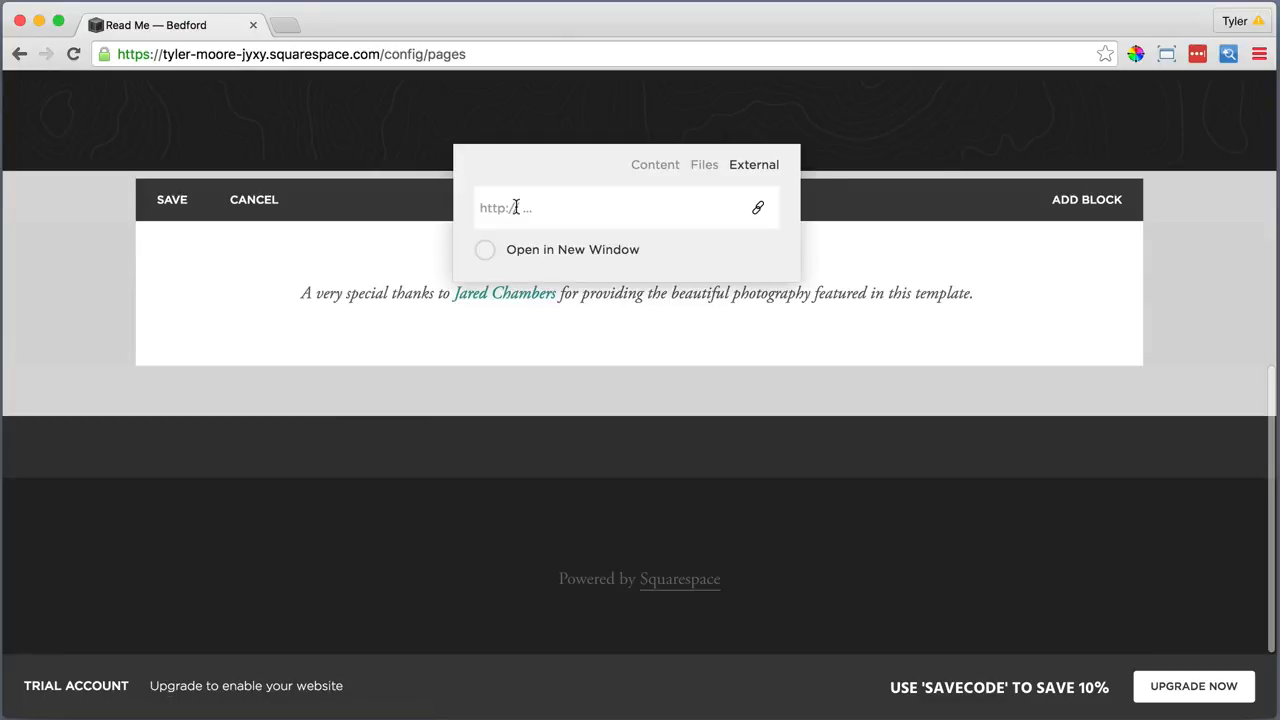
type("http://jaredchambers.com")
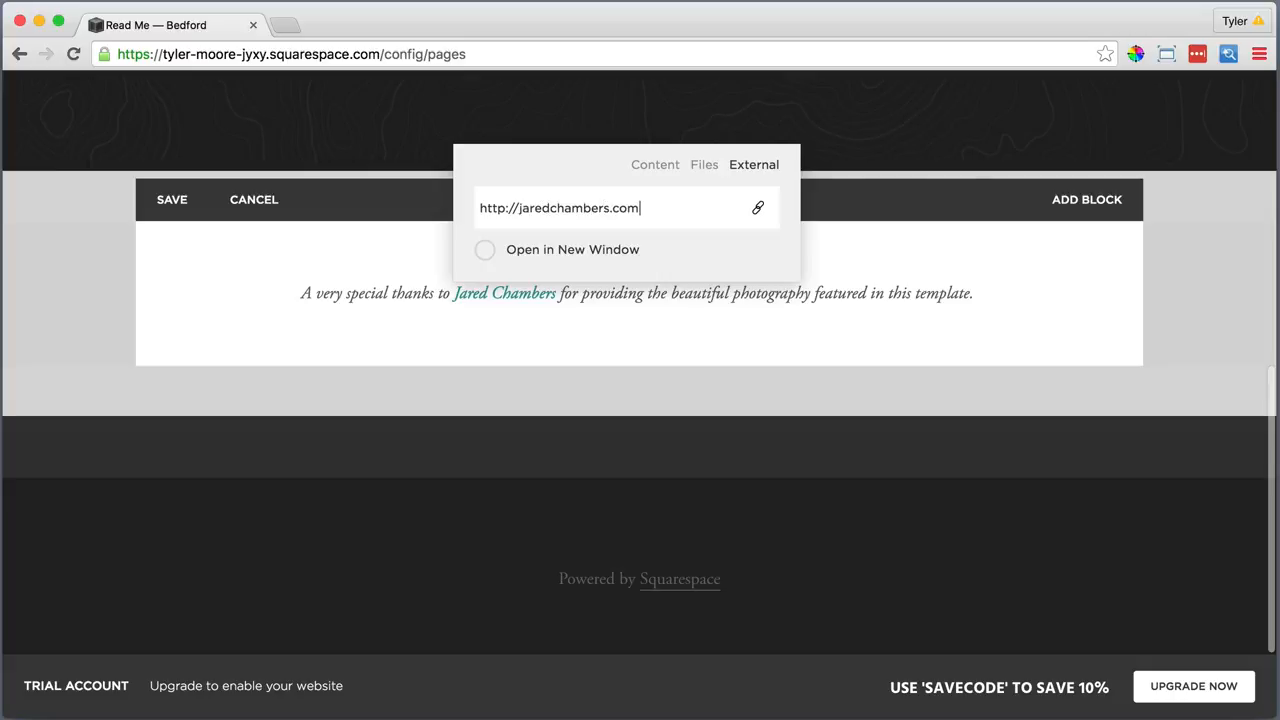
key("Return")
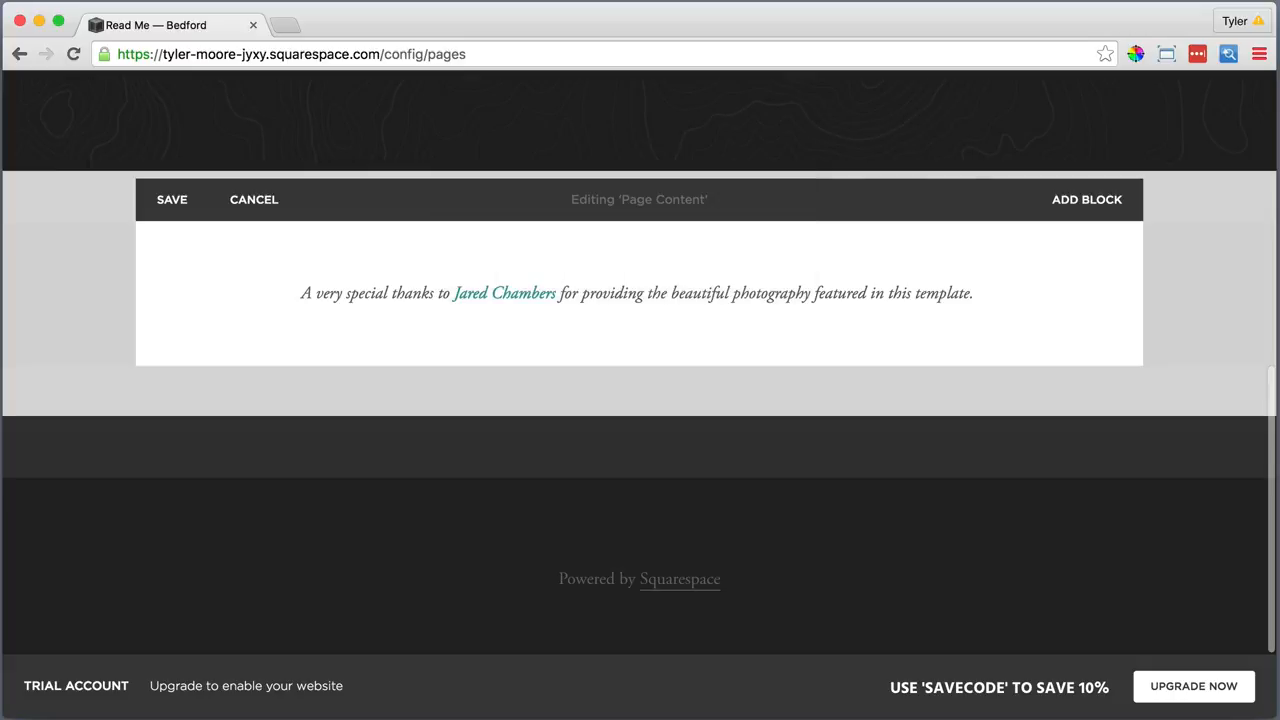
Insert a spacer block below the credit sentence
left_click(164, 324)
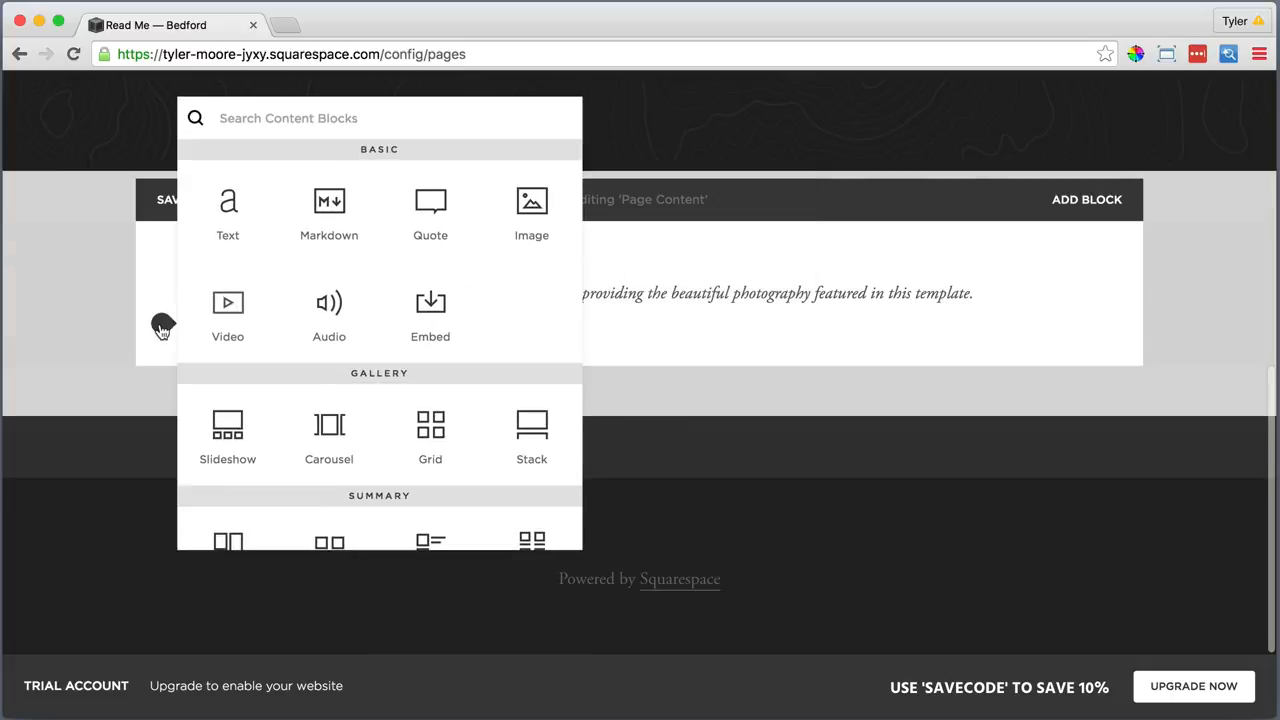
scroll(268, 332, "down", 4)
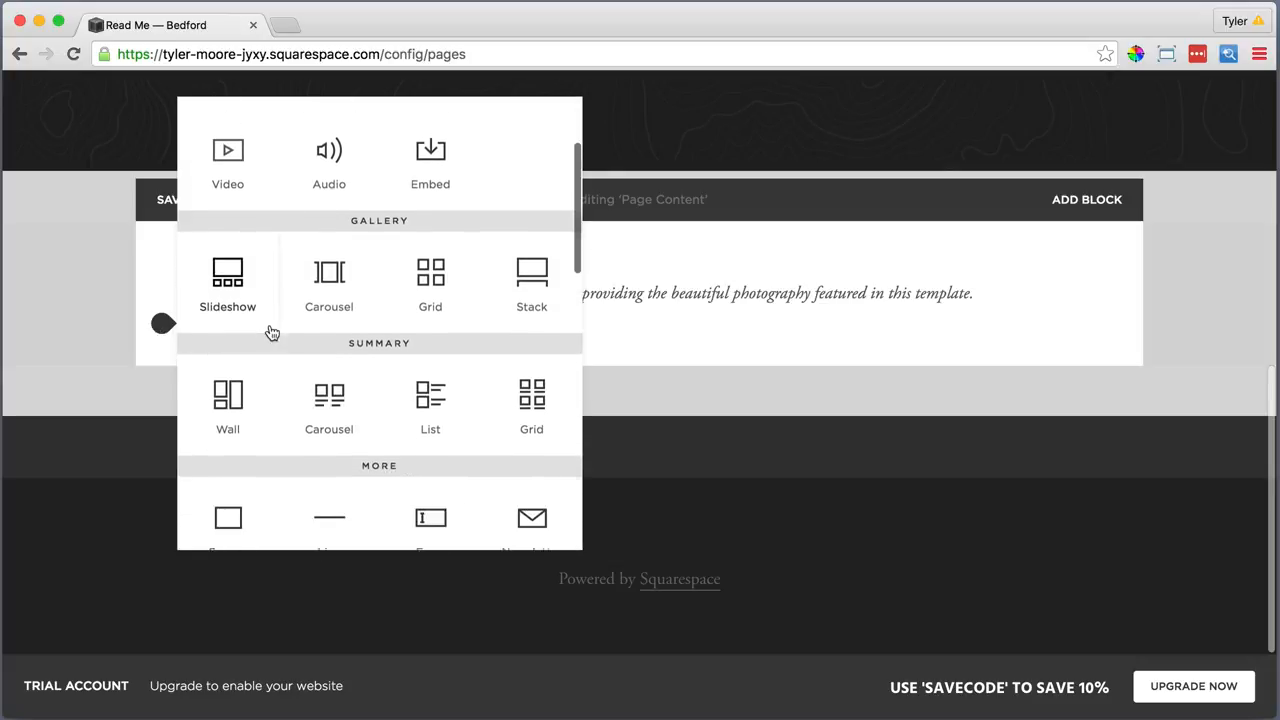
left_click(226, 452)
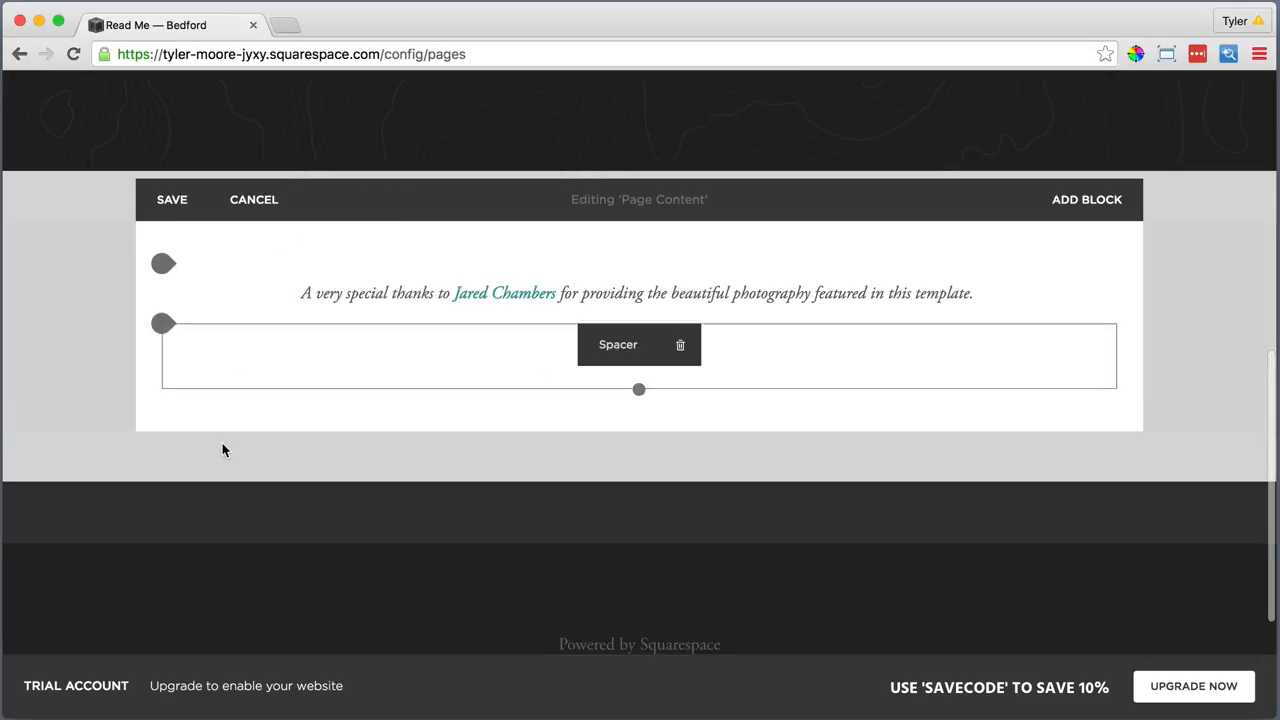
Add a text block reading 'Template Features', centred and styled as Heading 1
left_click(161, 389)
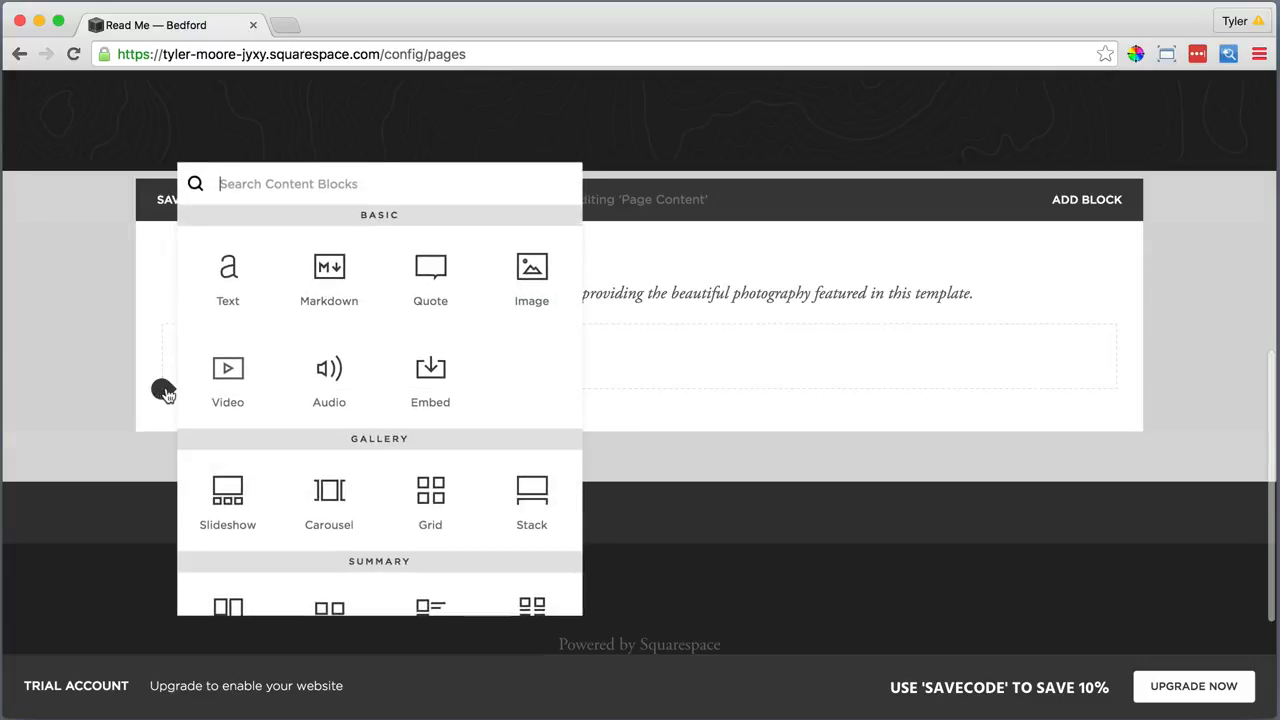
left_click(228, 270)
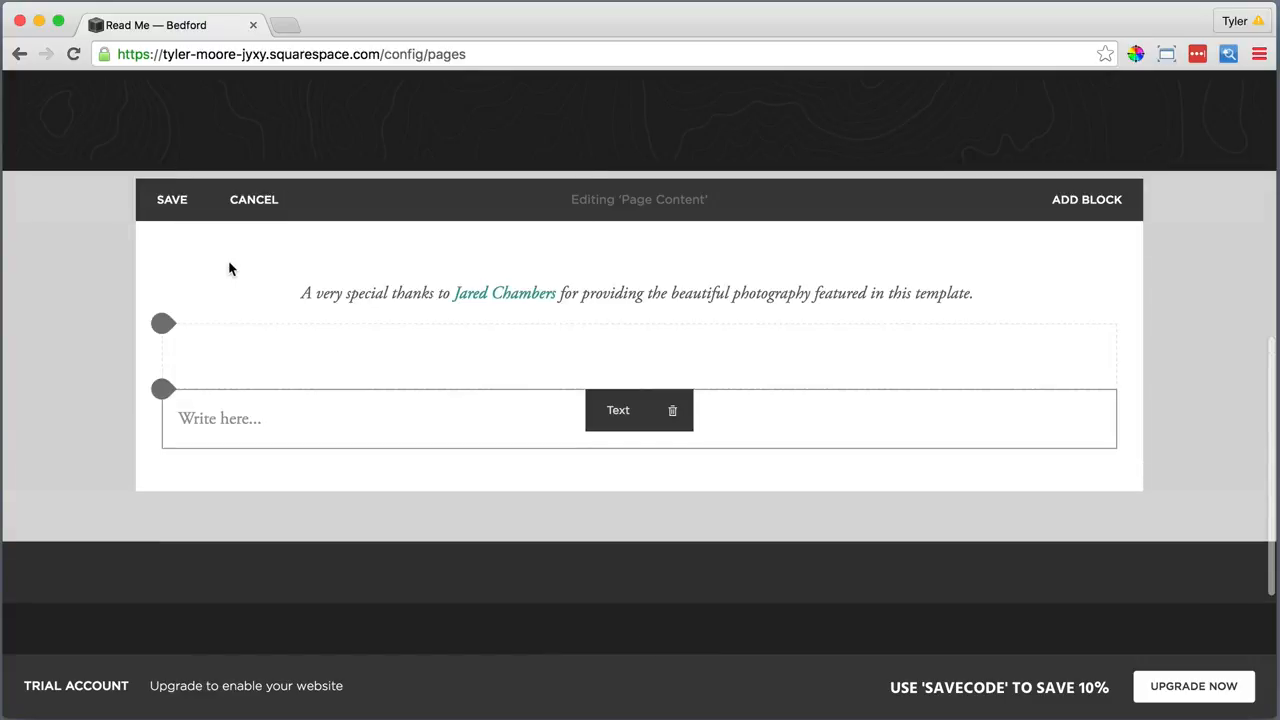
left_click(271, 423)
type("Templa")
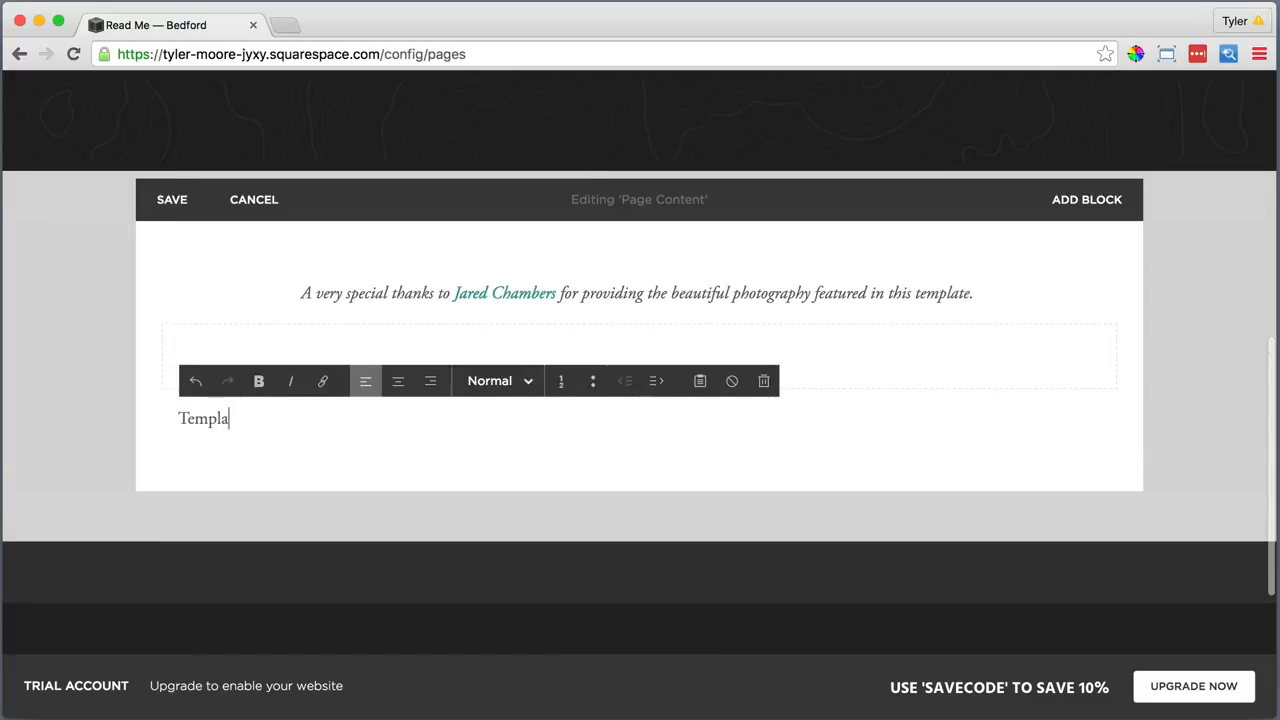
type("te Features")
triple_click(271, 420)
left_click(400, 383)
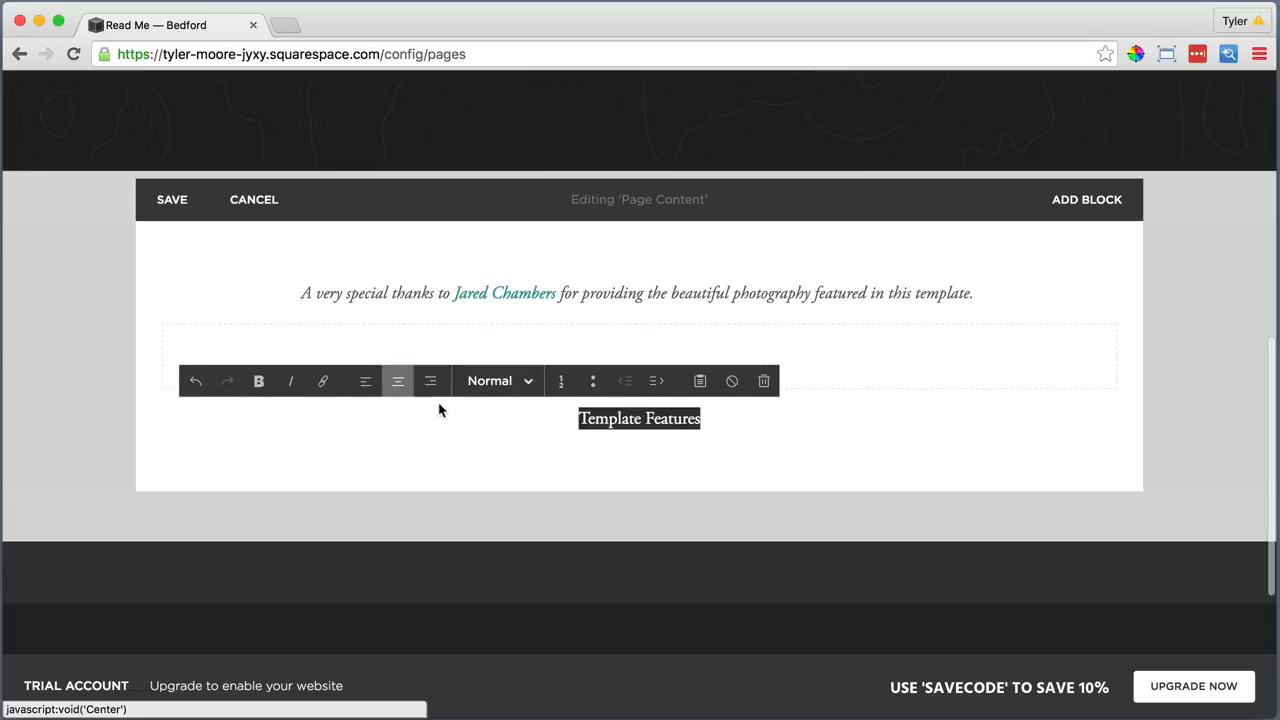
left_click(490, 381)
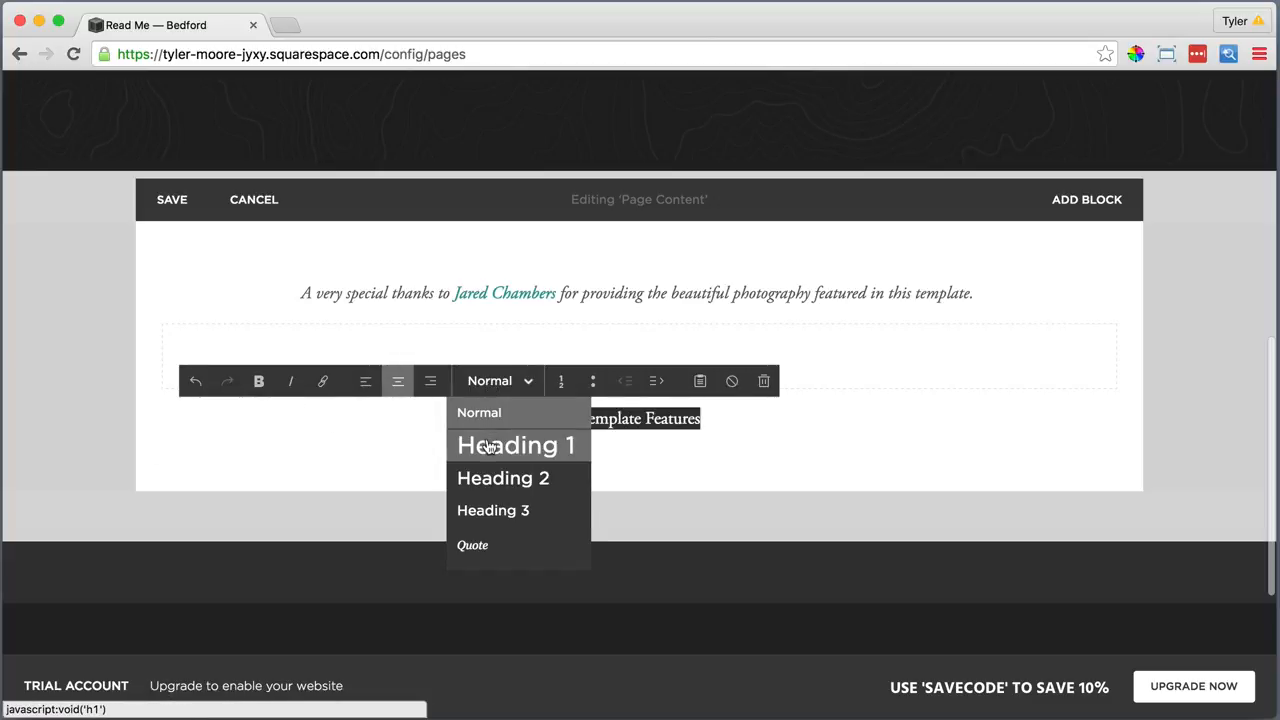
left_click(490, 446)
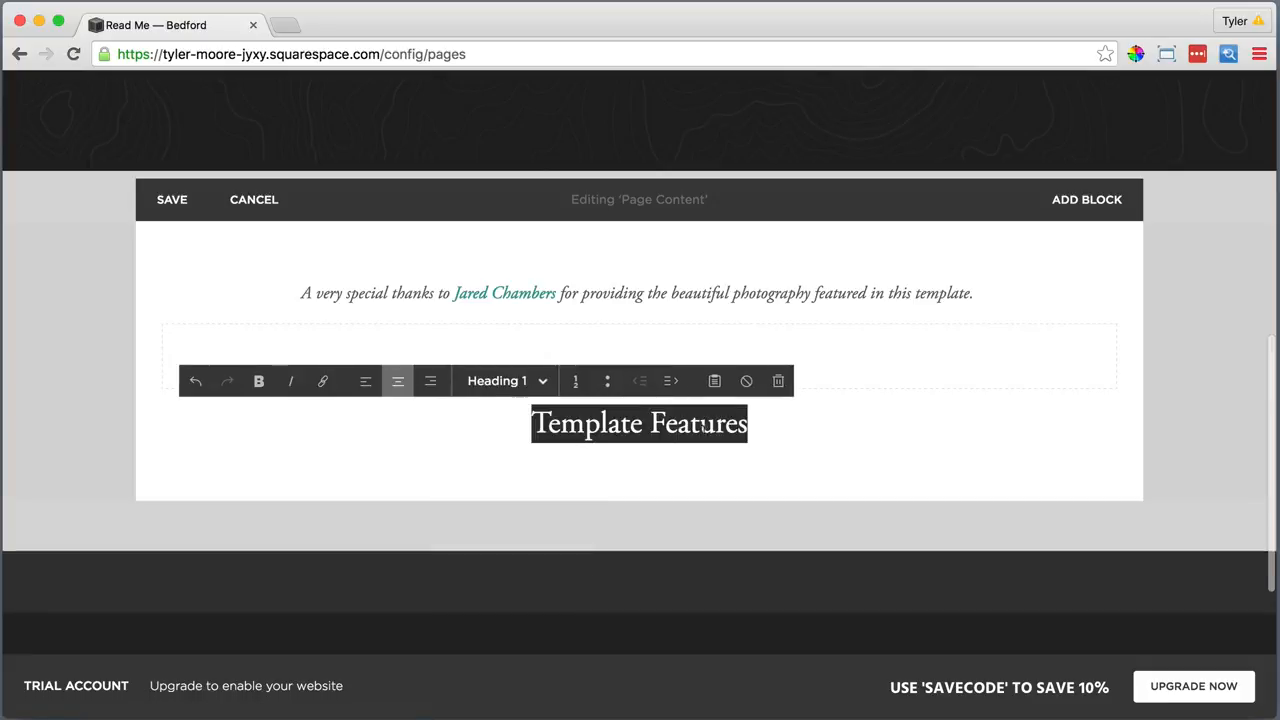
left_click(762, 420)
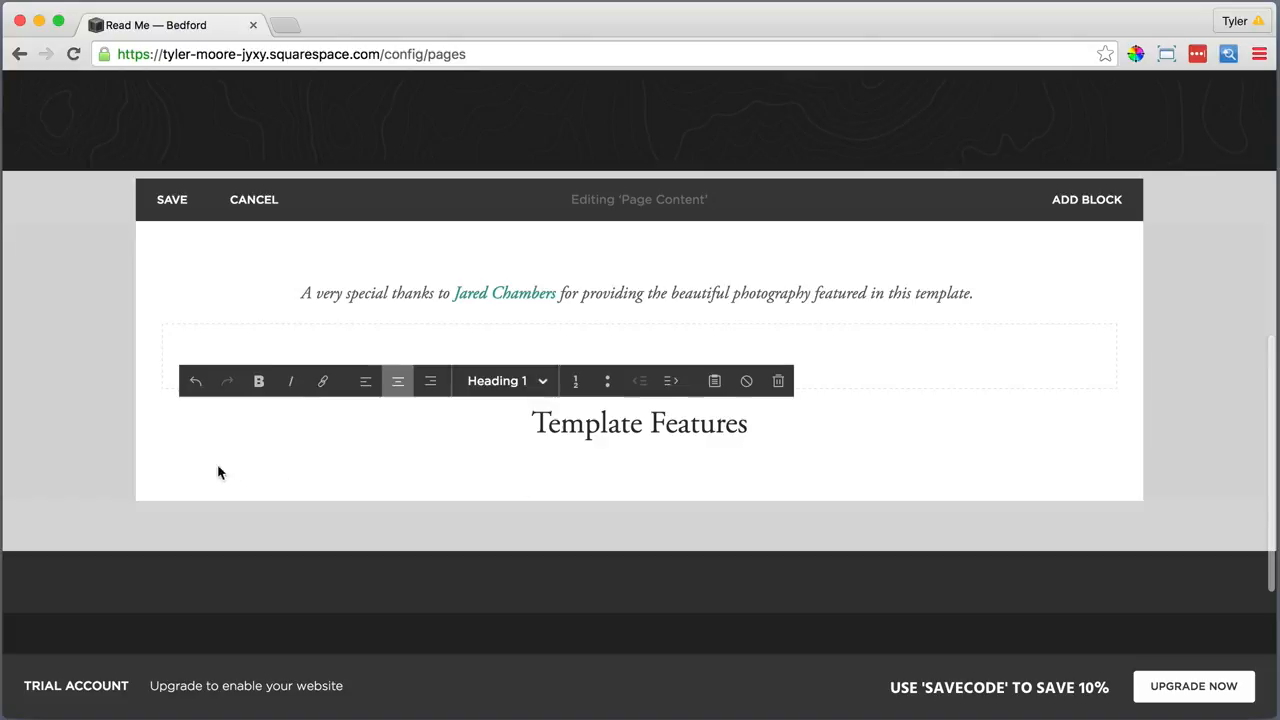
left_click(160, 455)
scroll(245, 455, "down", 5)
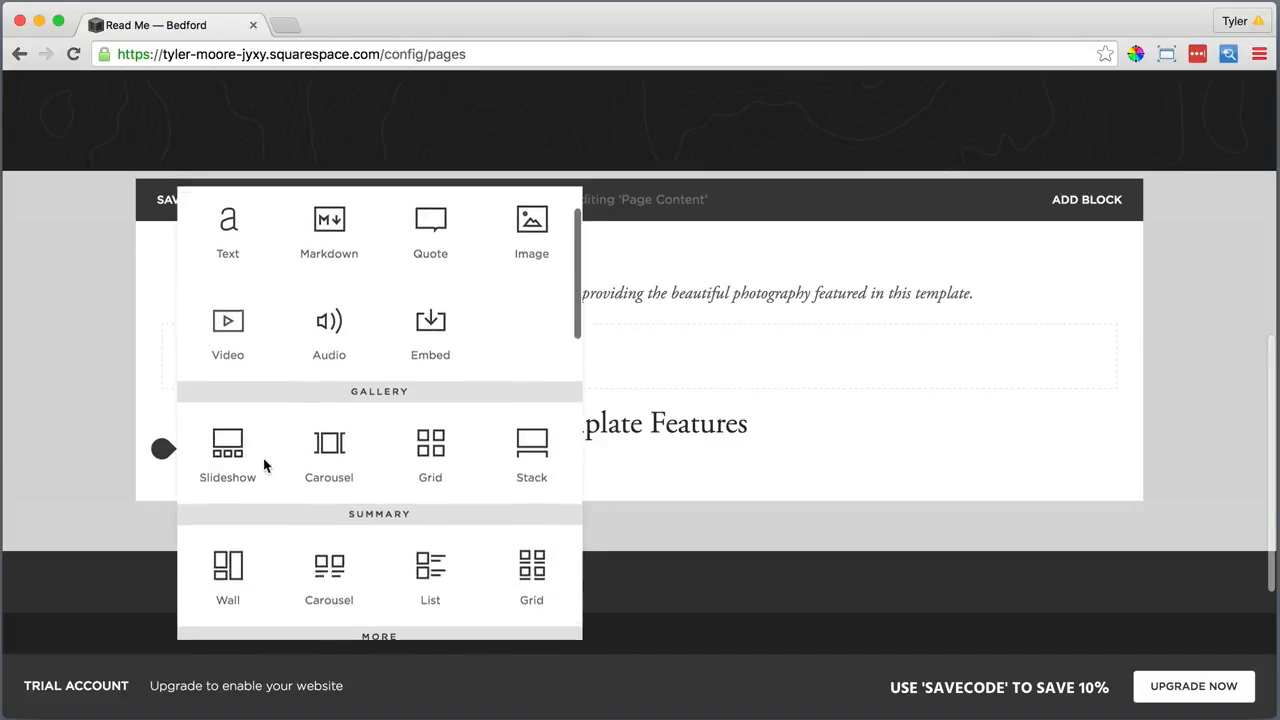
Add a divider line followed by a 'Navigation Button' Heading 2 text block
left_click(330, 543)
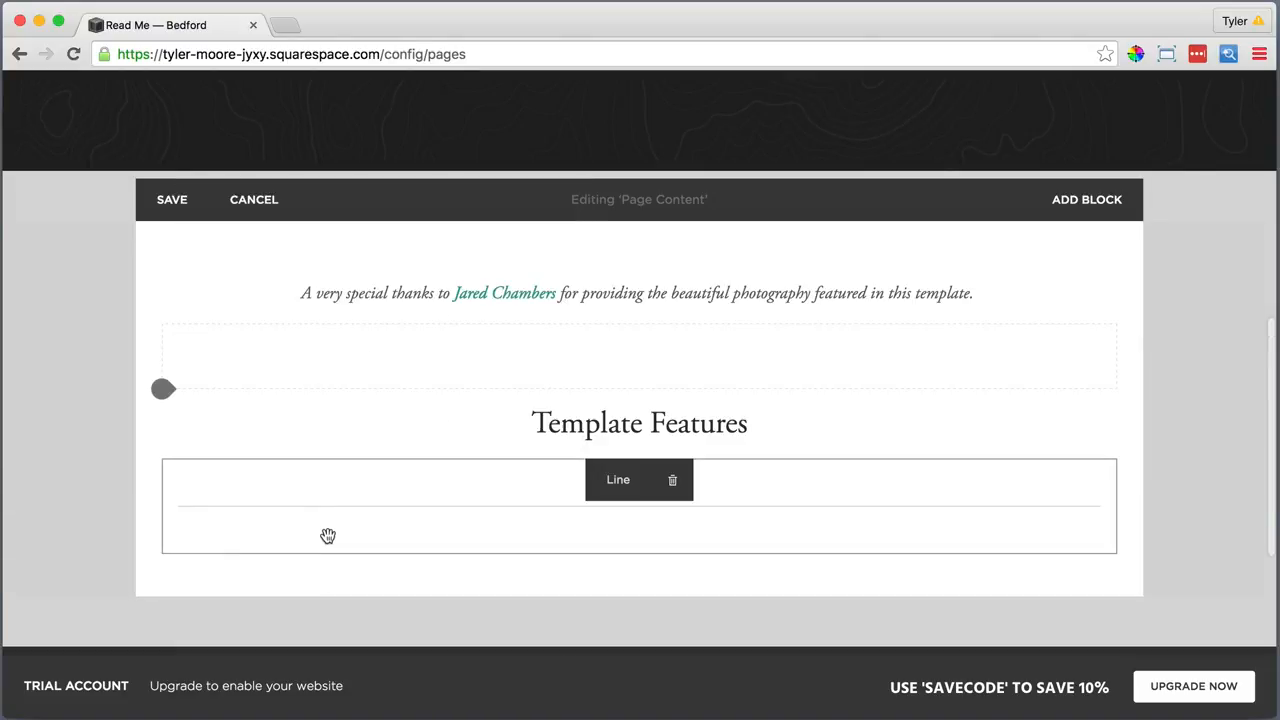
left_click(160, 556)
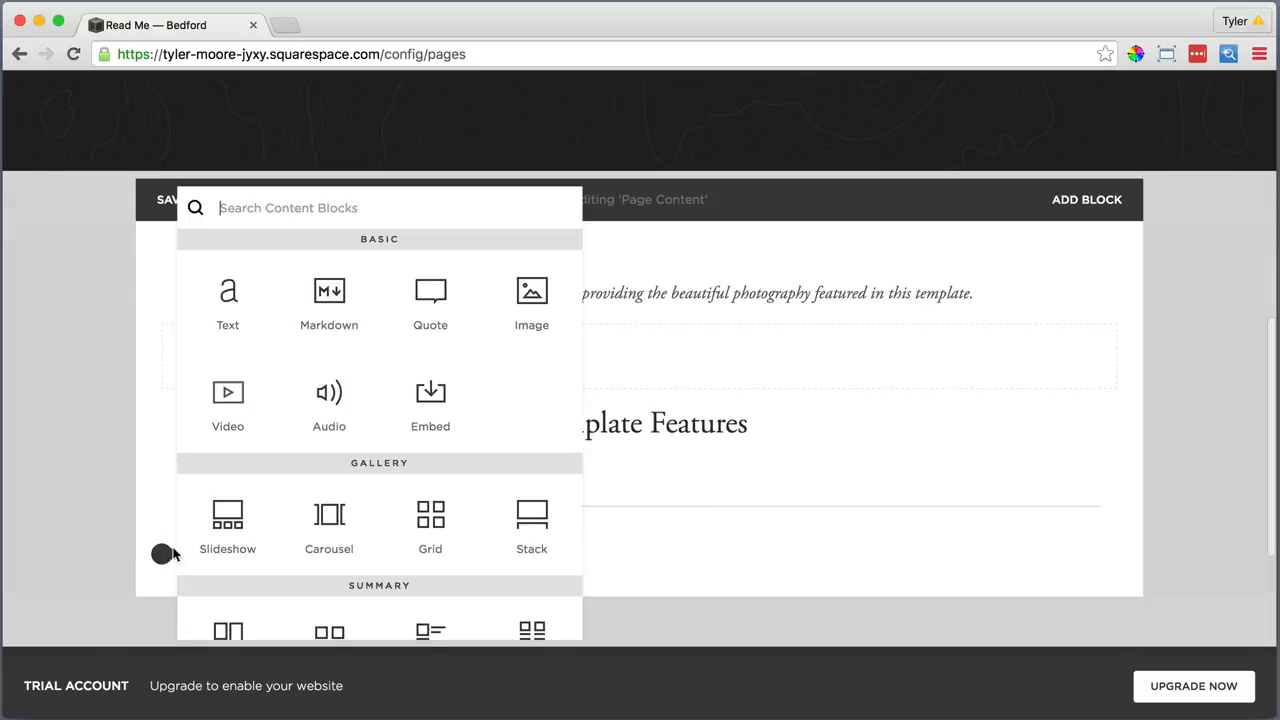
left_click(219, 288)
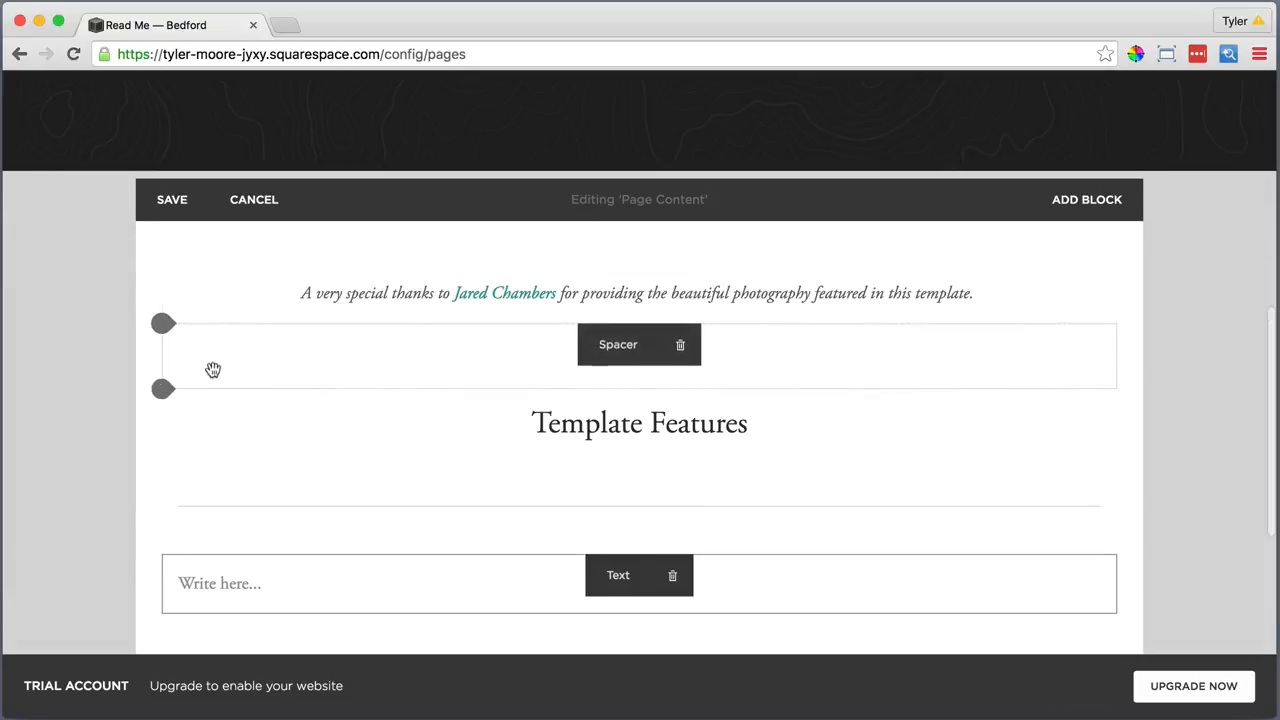
left_click(201, 584)
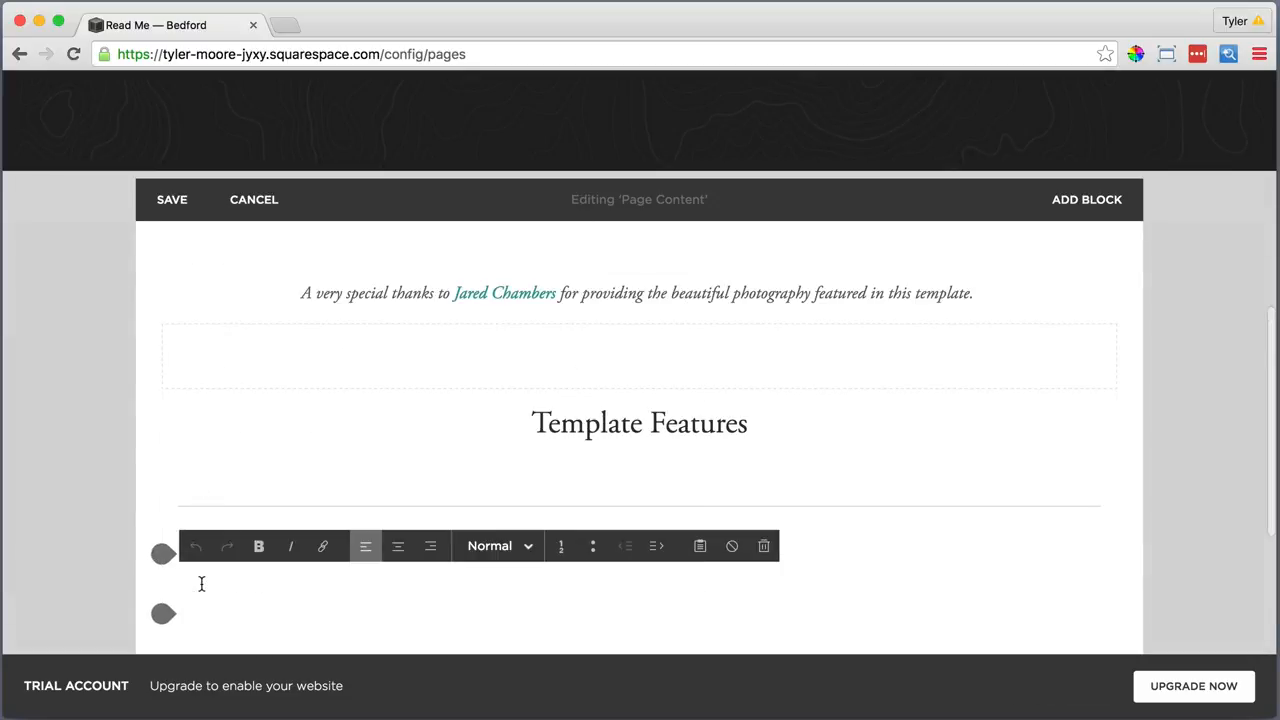
type("Navigation Button")
left_click_drag(312, 588, 176, 585)
left_click(480, 556)
left_click(500, 466)
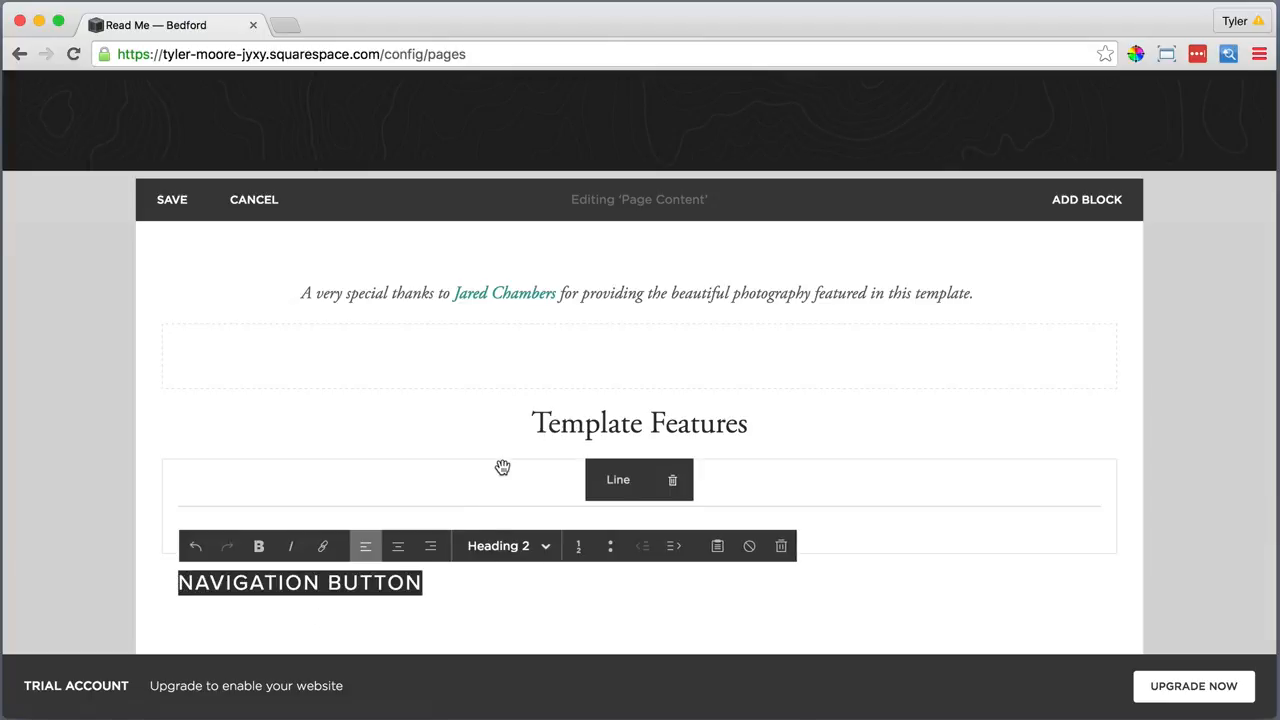
left_click(454, 586)
Add a text block below the heading with the copied description pasted as plain text
mouse_move(163, 620)
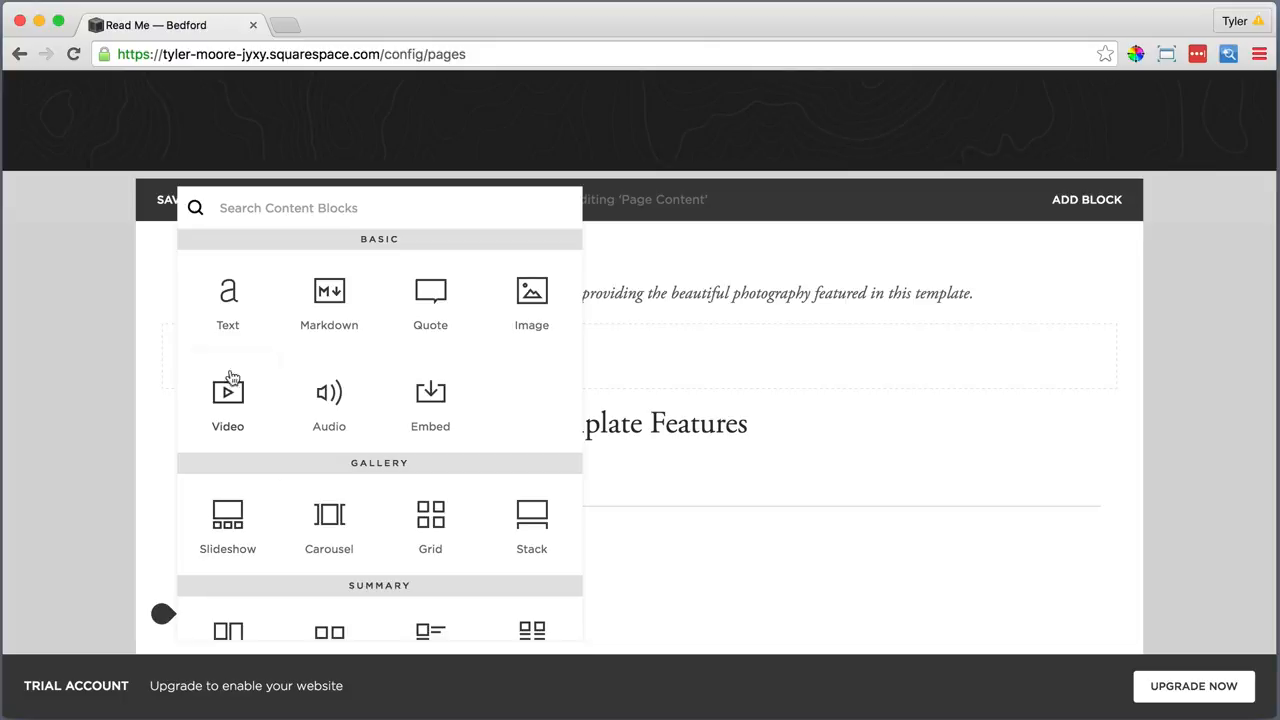
left_click(228, 292)
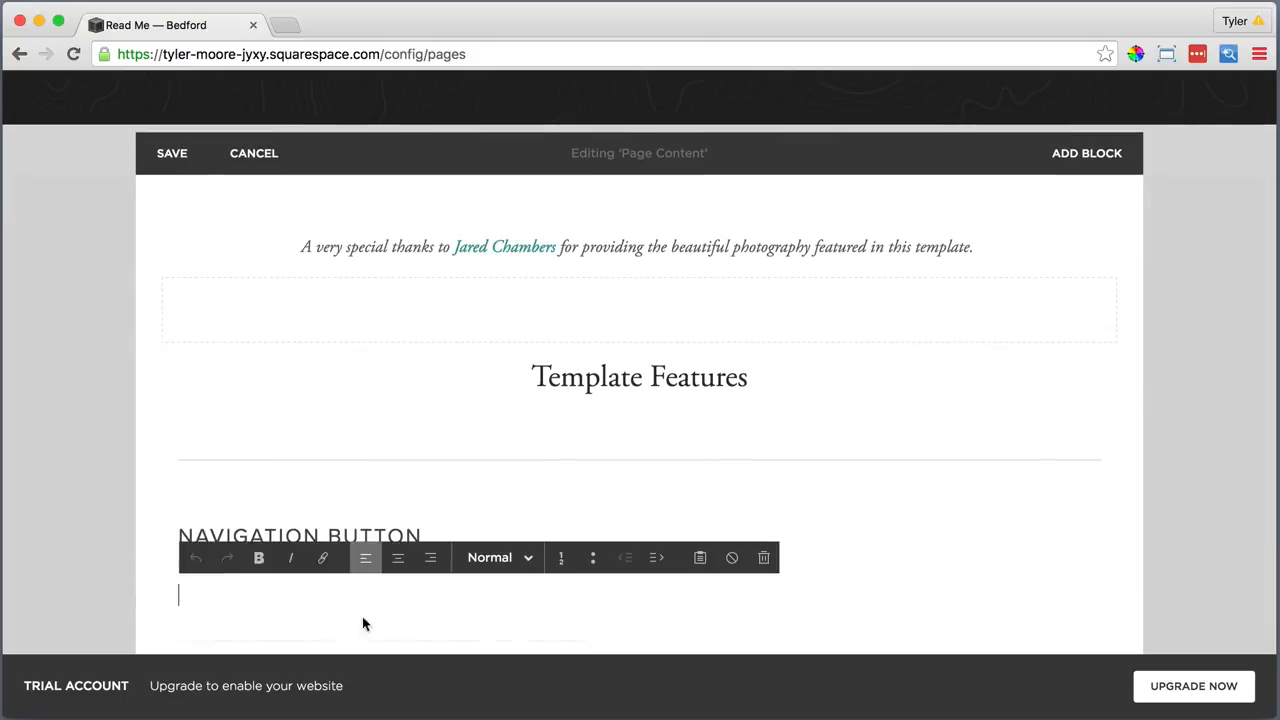
left_click(700, 557)
right_click(517, 340)
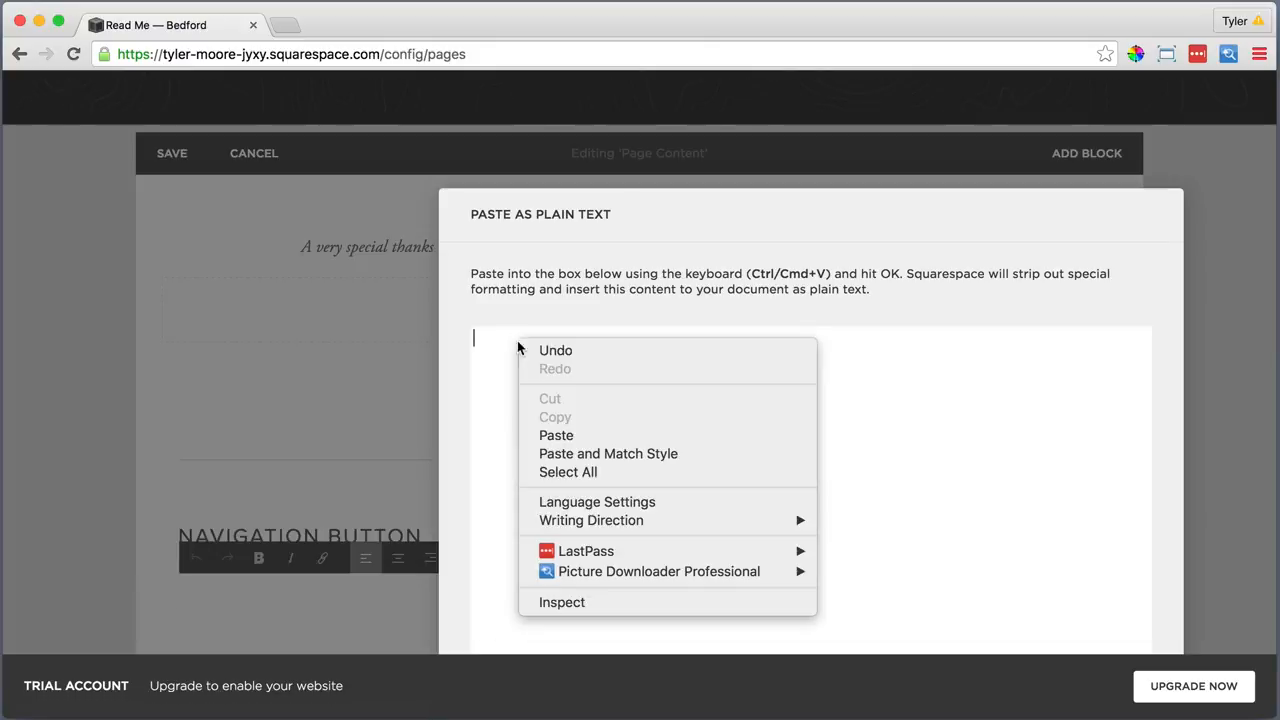
left_click(567, 435)
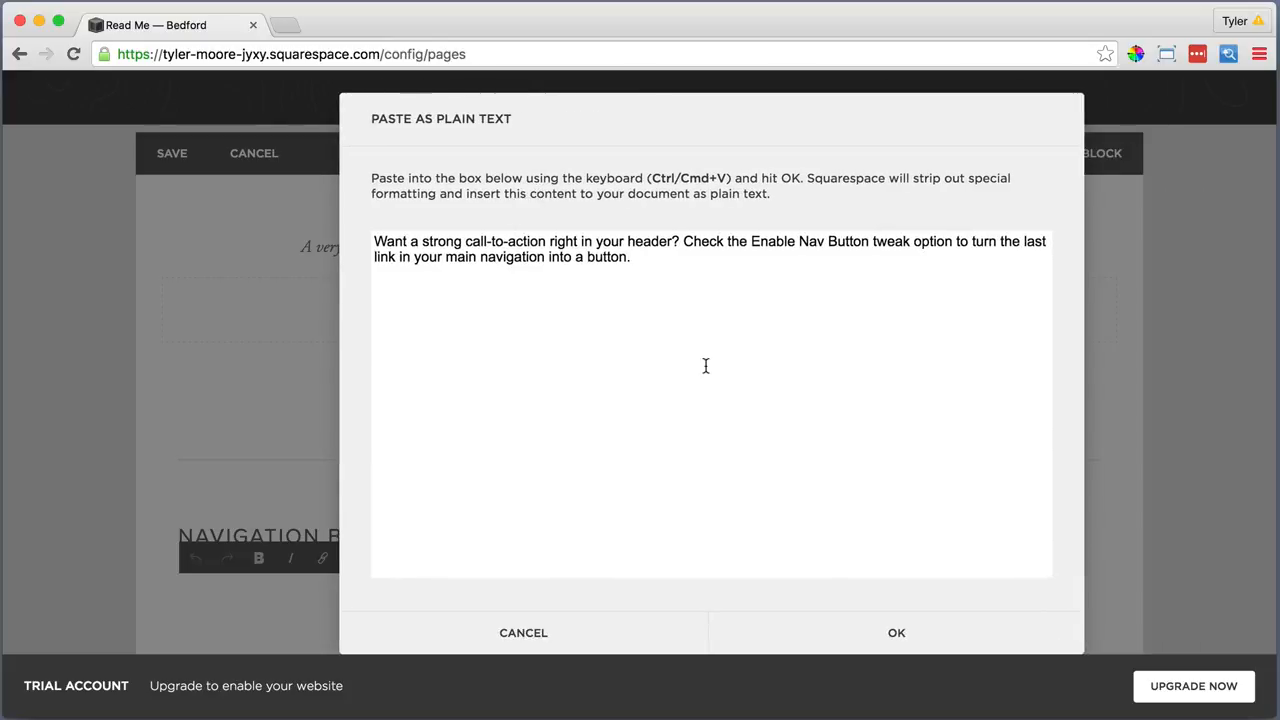
left_click(893, 632)
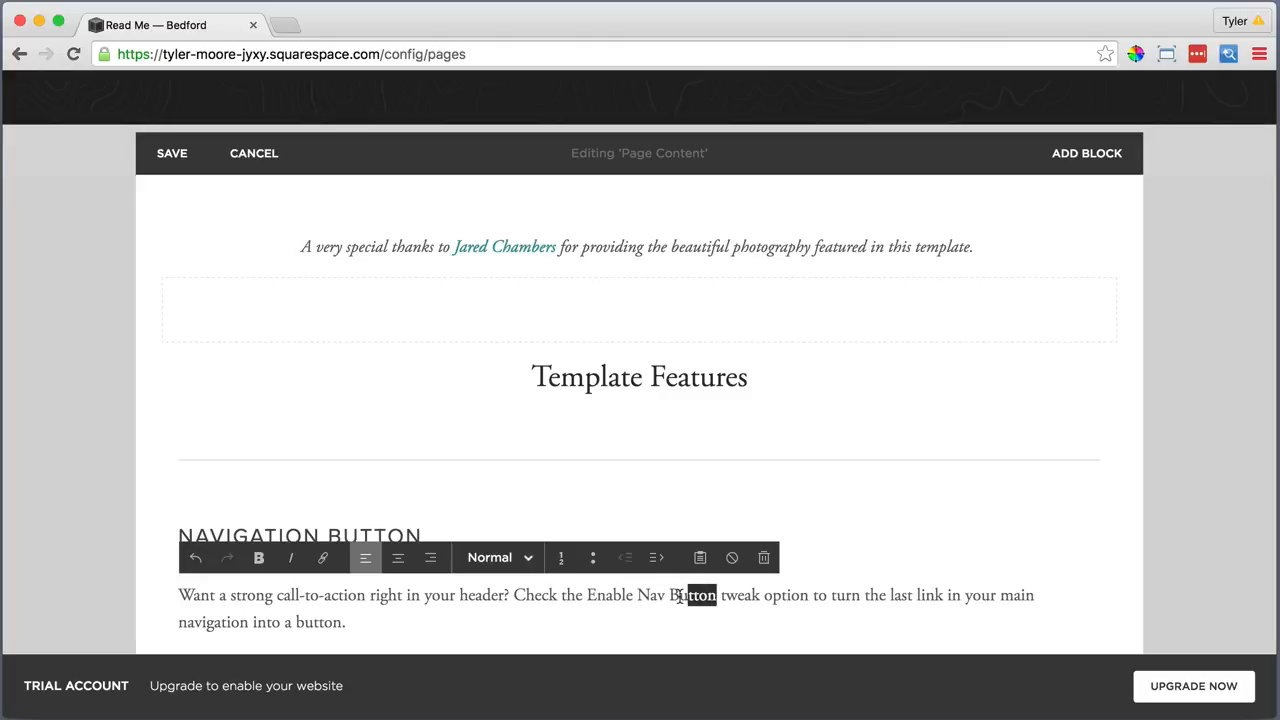
Make the words 'Enable Nav Button' bold in the paragraph
left_click_drag(679, 596, 592, 603)
left_click(258, 559)
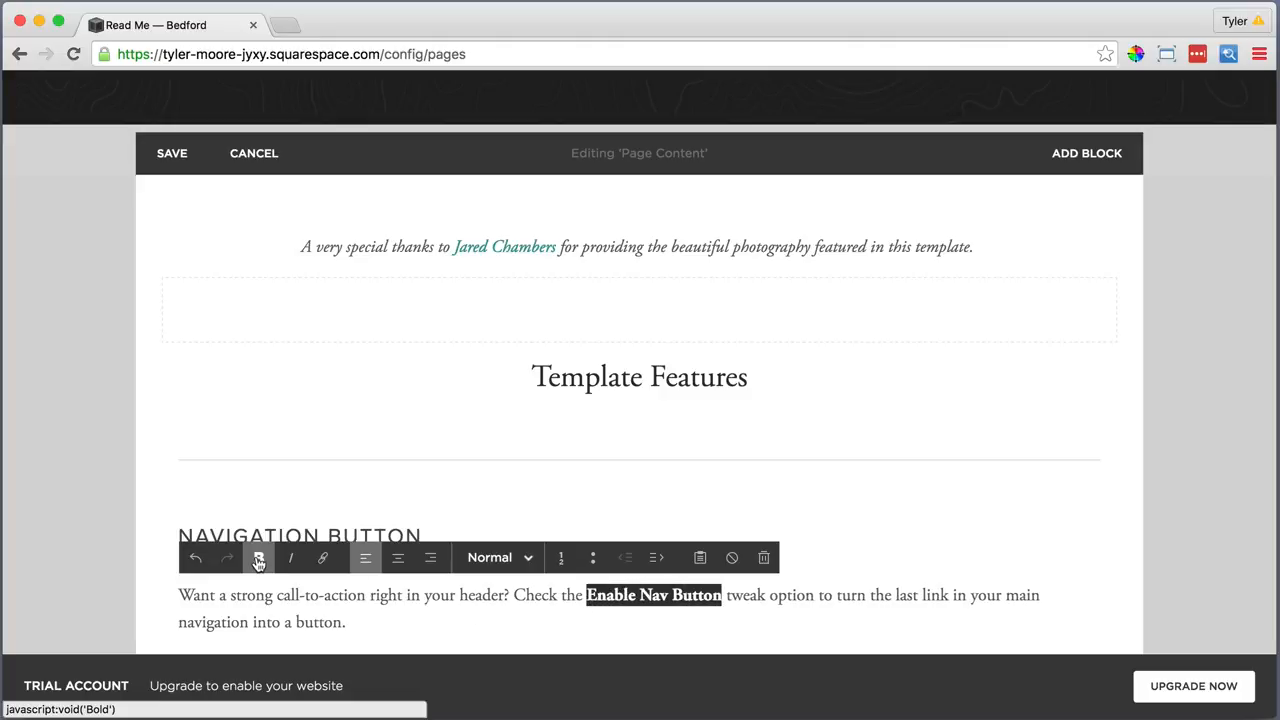
left_click(352, 620)
scroll(354, 617, "down", 2)
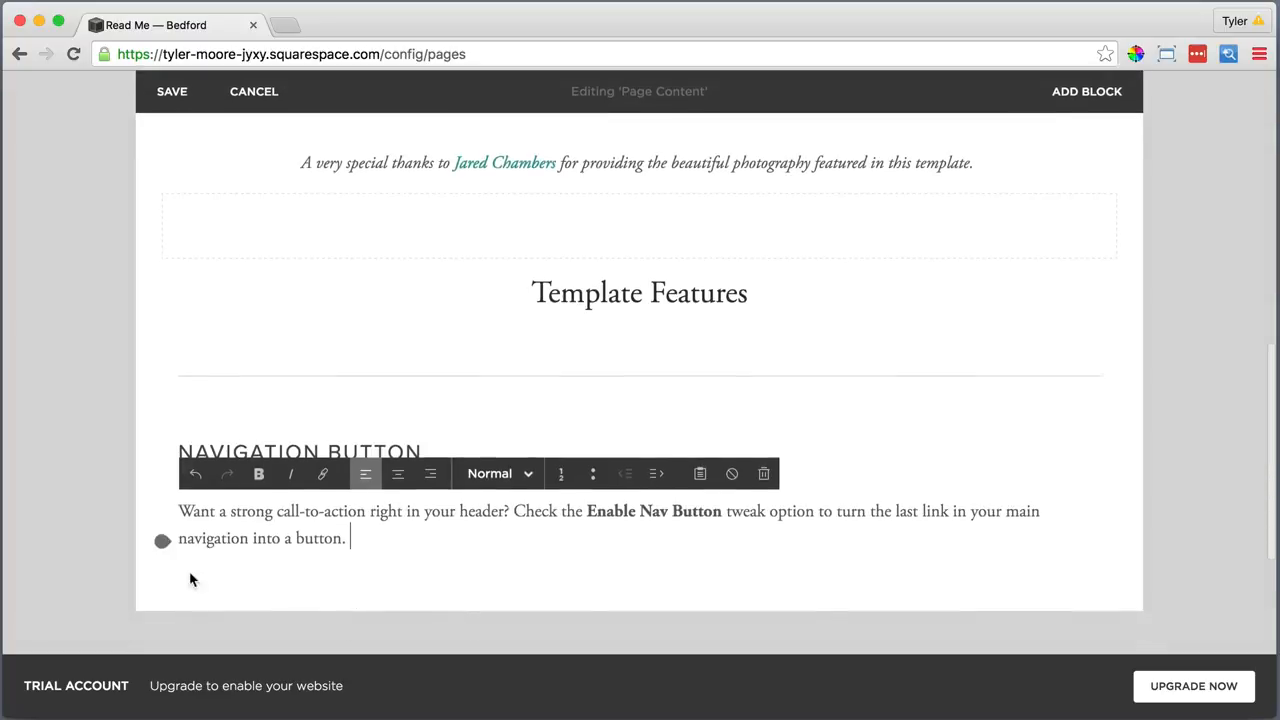
Add a divider line and move it above the Enable Nav Button paragraph
left_click(163, 545)
scroll(206, 523, "down", 5)
left_click(294, 540)
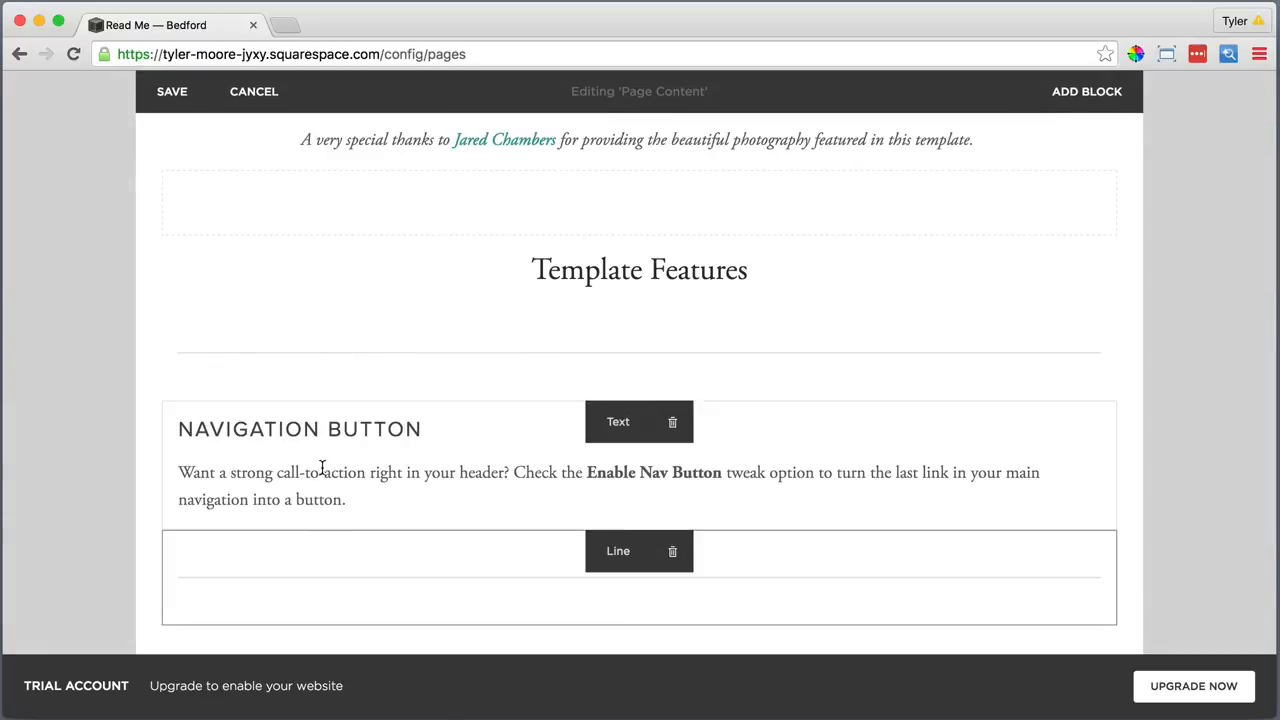
left_click_drag(618, 554, 540, 466)
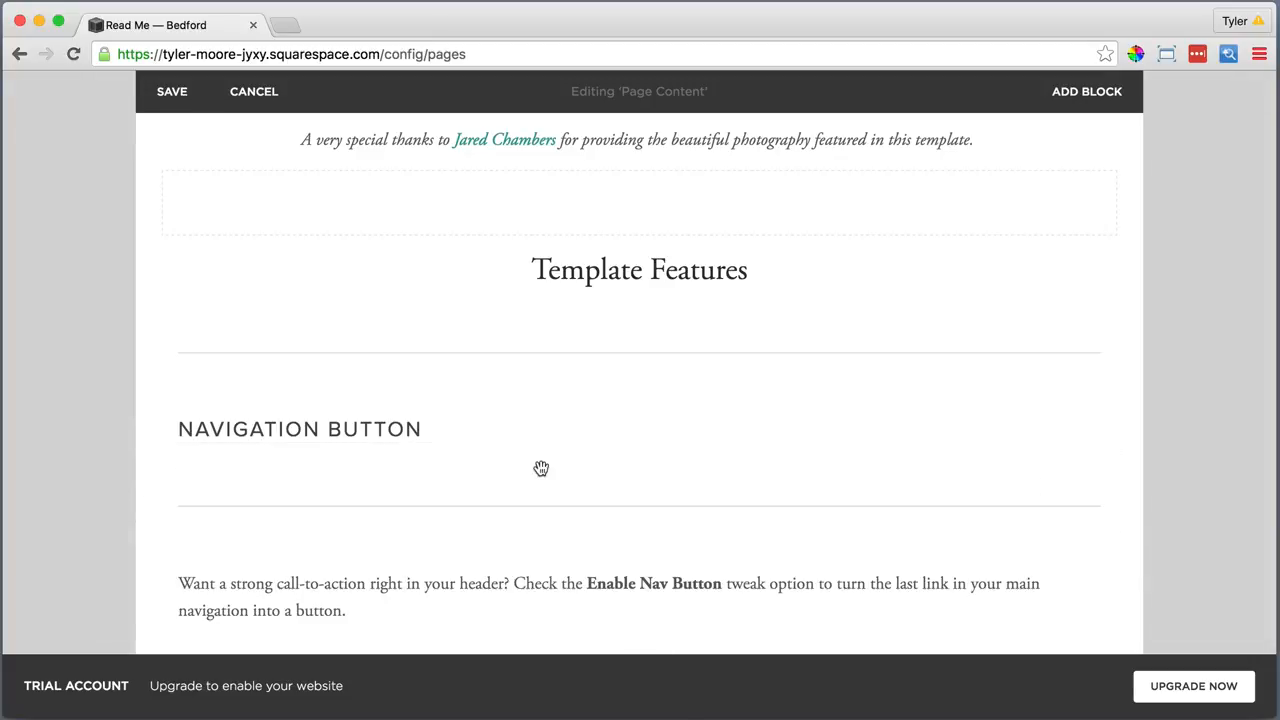
Place the paragraph in a column beside the NAVIGATION BUTTON heading and widen it
scroll(540, 466, "down", 3)
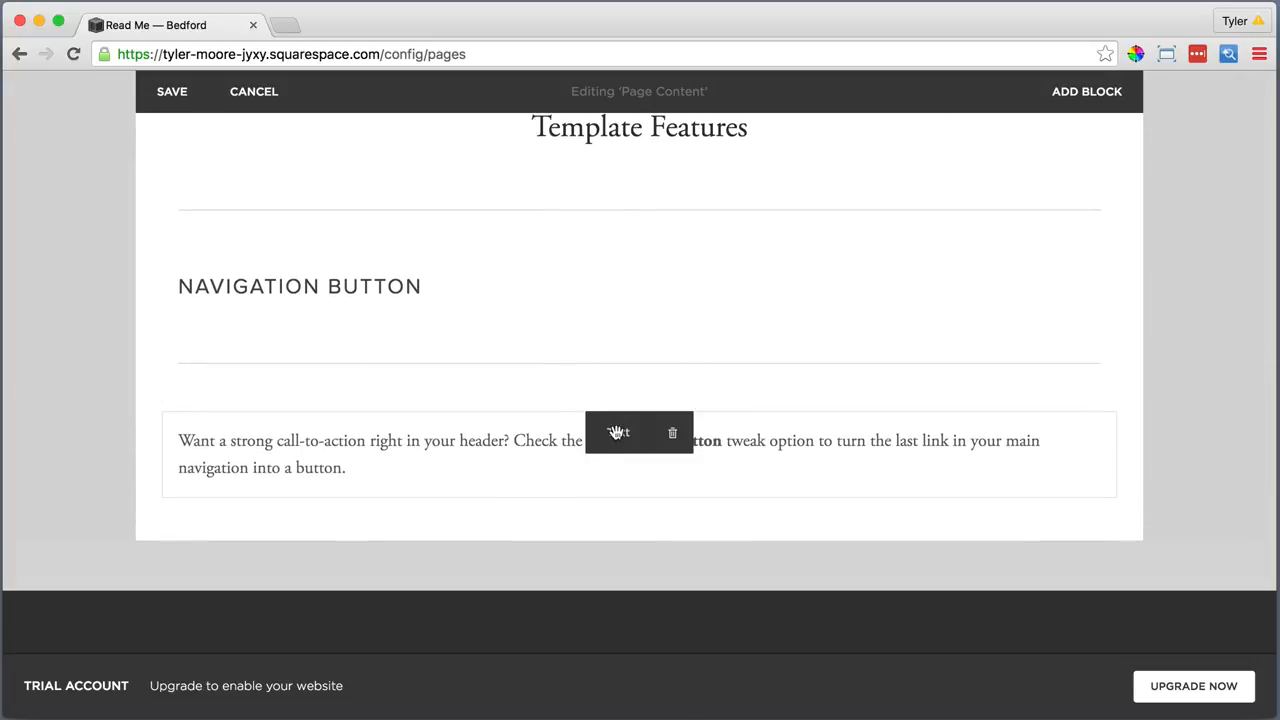
left_click_drag(617, 432, 795, 287)
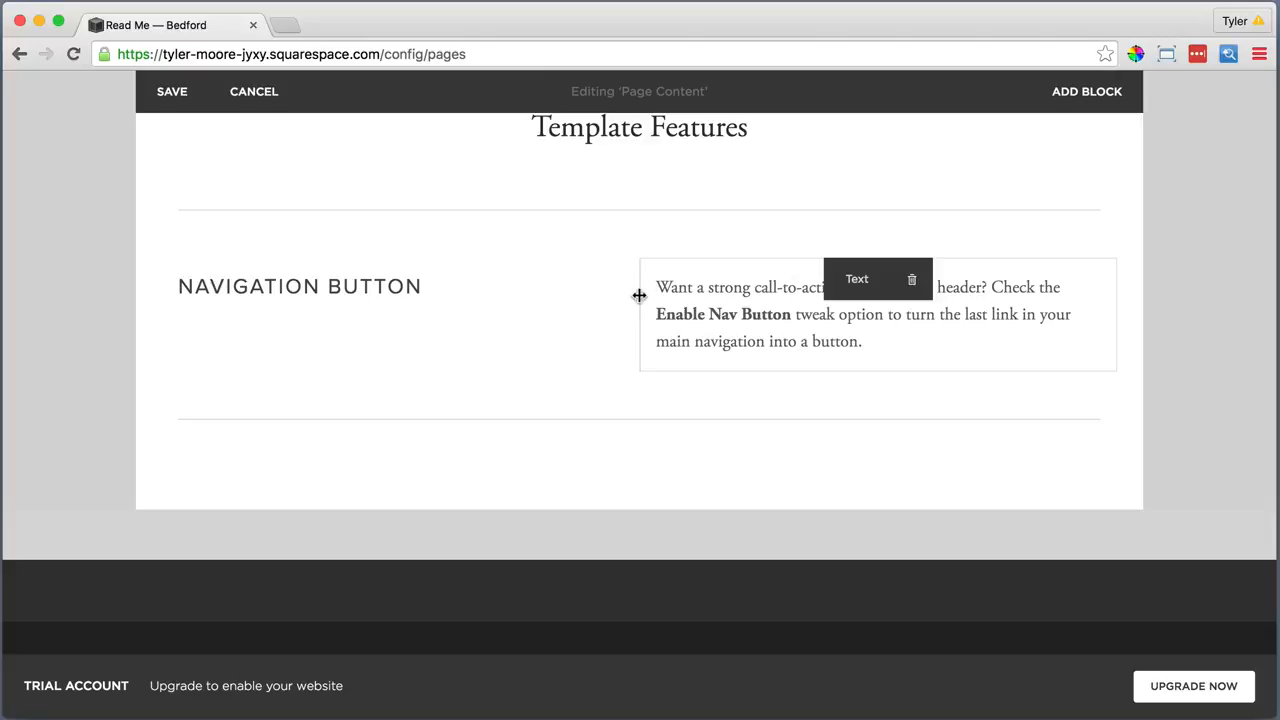
left_click_drag(639, 295, 549, 300)
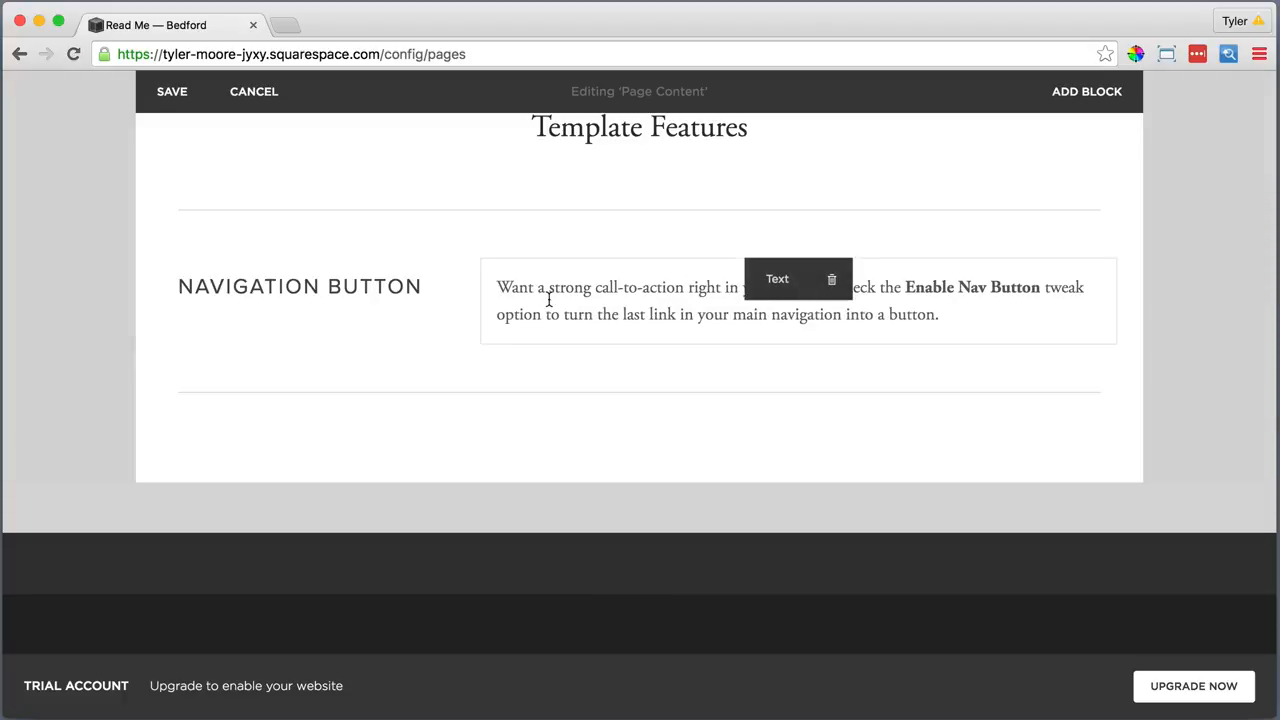
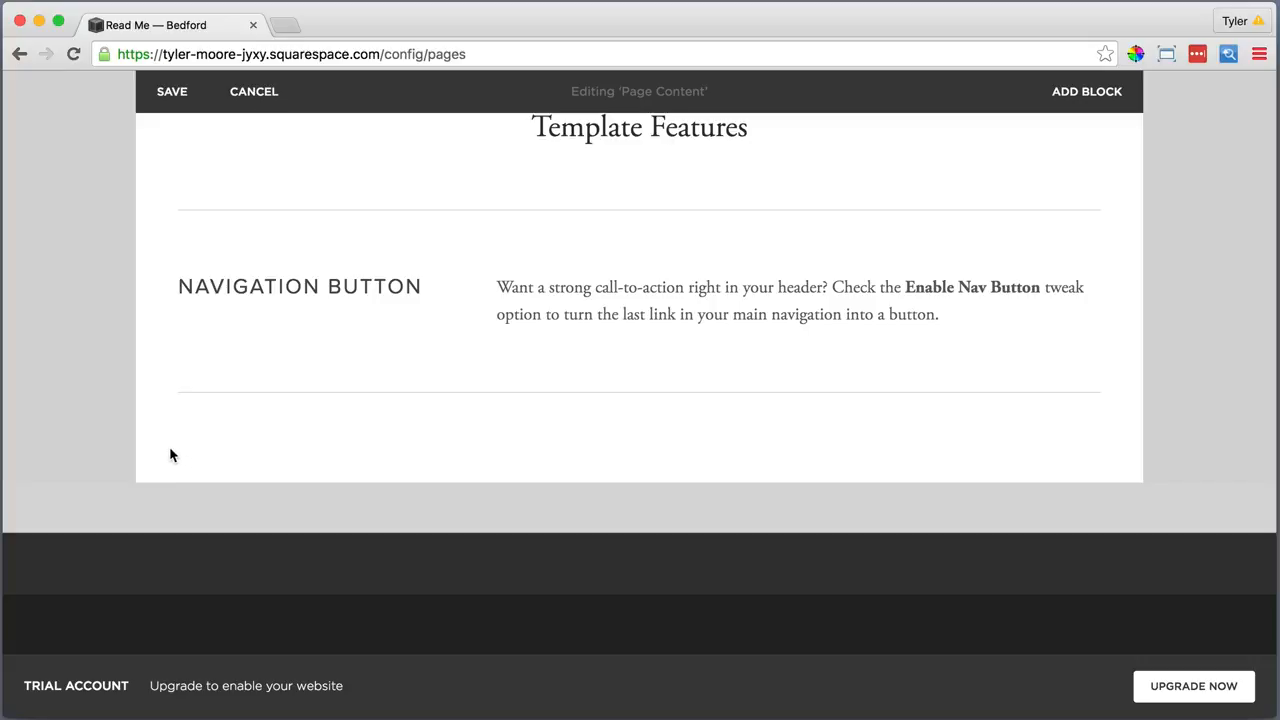
Add a 'Banner Area' Heading 2 text block and drag it below the divider line
mouse_move(163, 420)
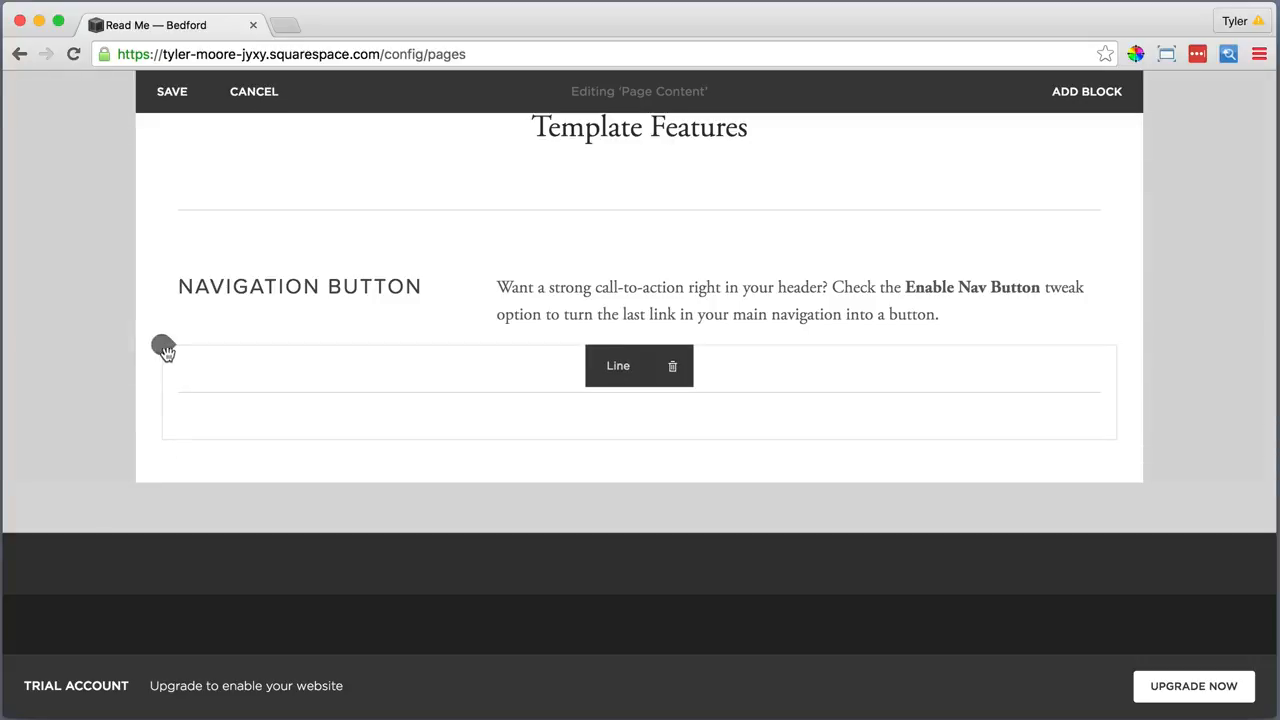
left_click(165, 350)
left_click(226, 234)
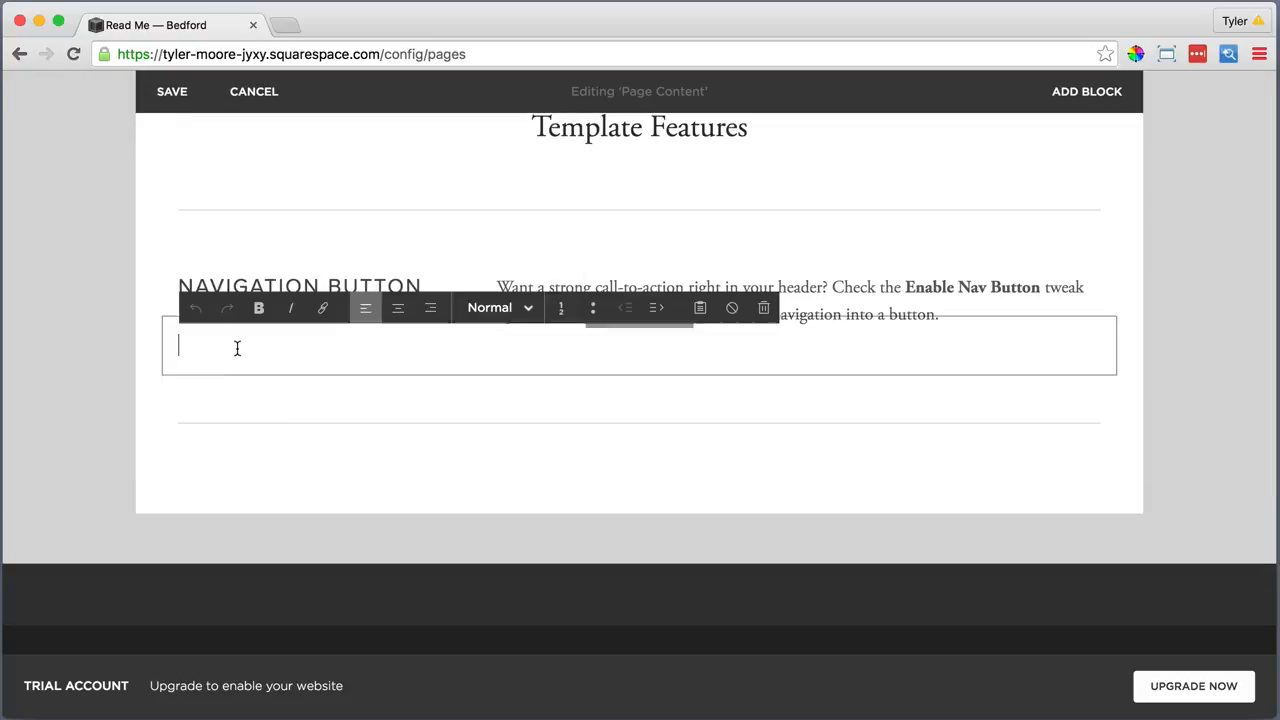
type("Banner Area")
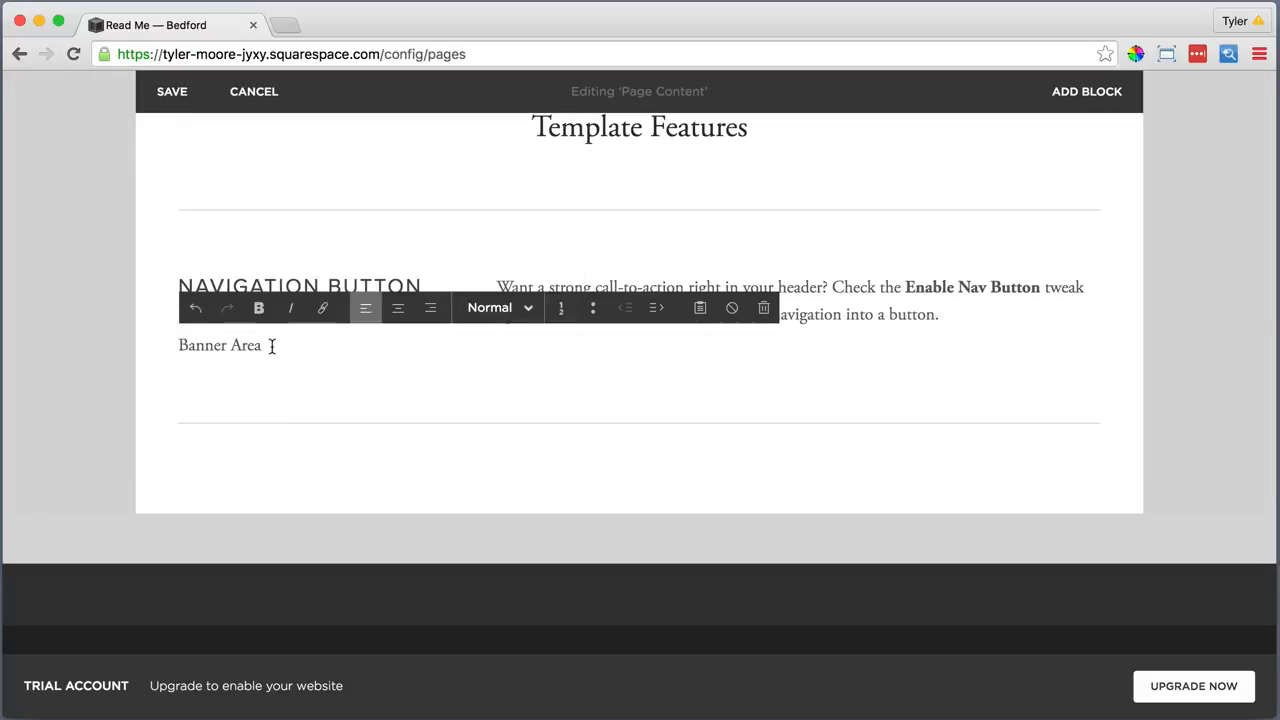
triple_click(268, 346)
left_click(499, 307)
left_click(503, 403)
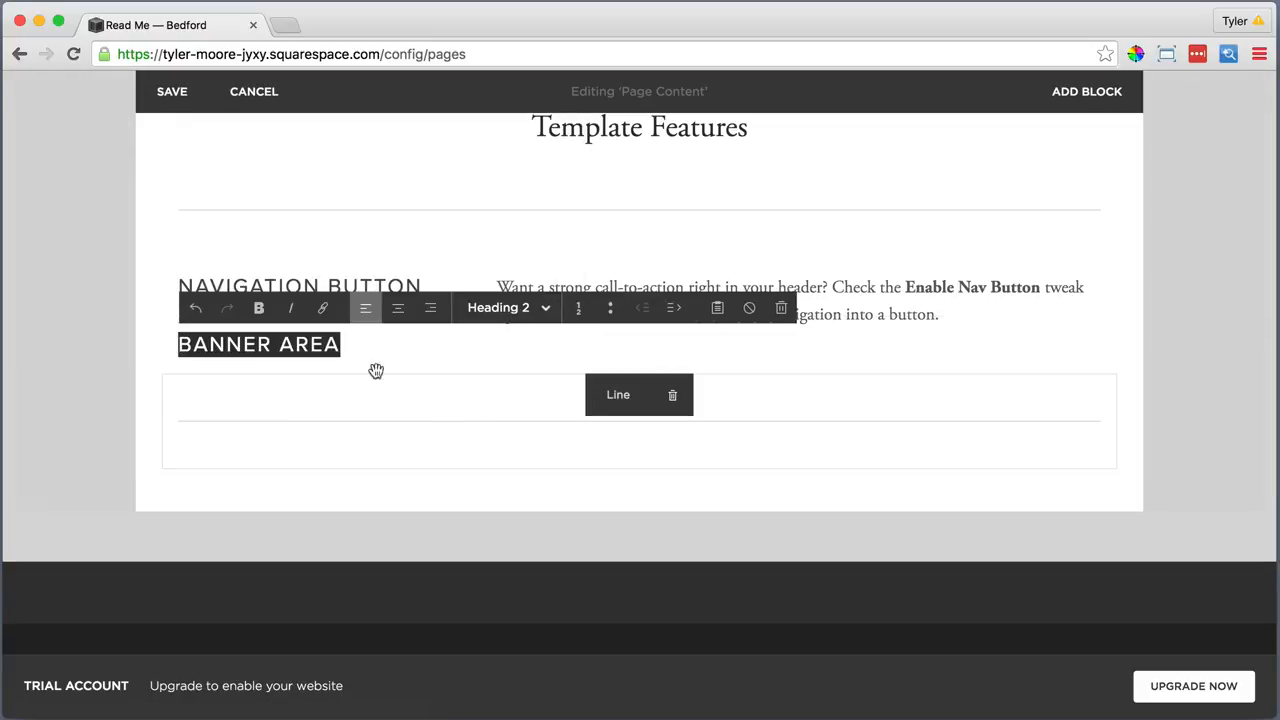
left_click(366, 342)
left_click(356, 476)
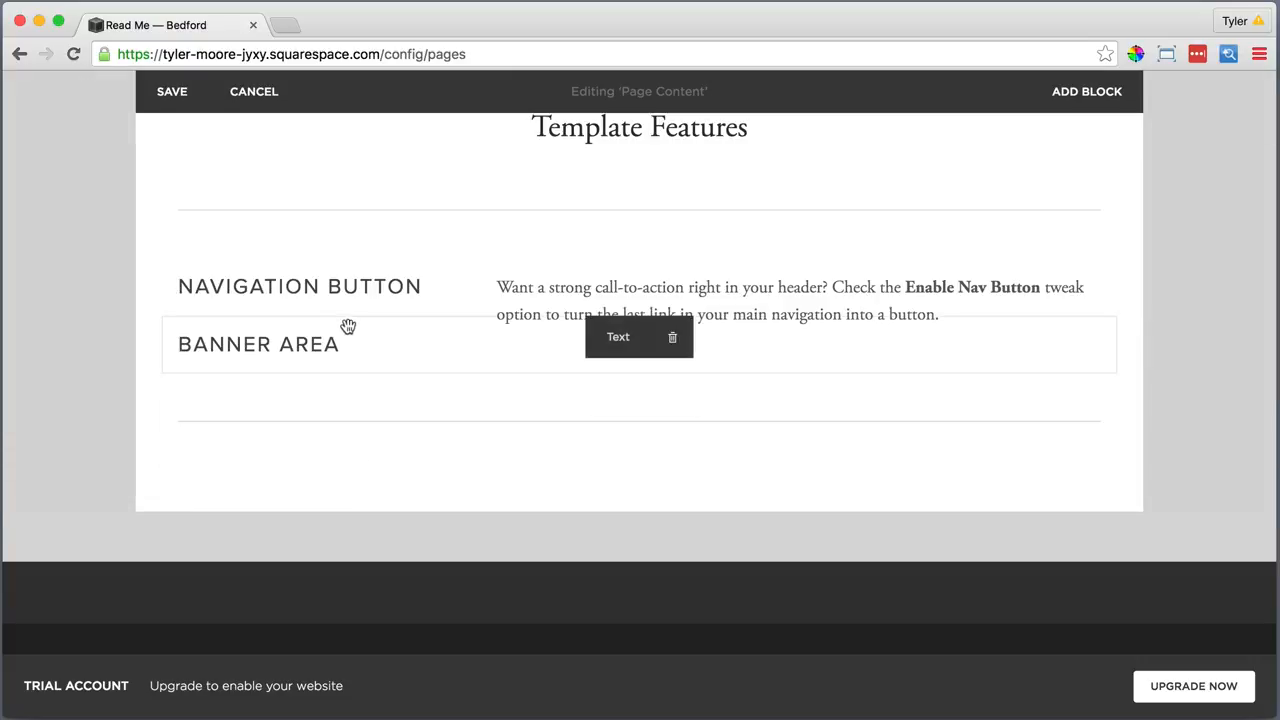
left_click_drag(606, 343, 622, 461)
left_click_drag(410, 490, 160, 507)
Add a text block under BANNER AREA and paste the banner notes as plain text
left_click(160, 503)
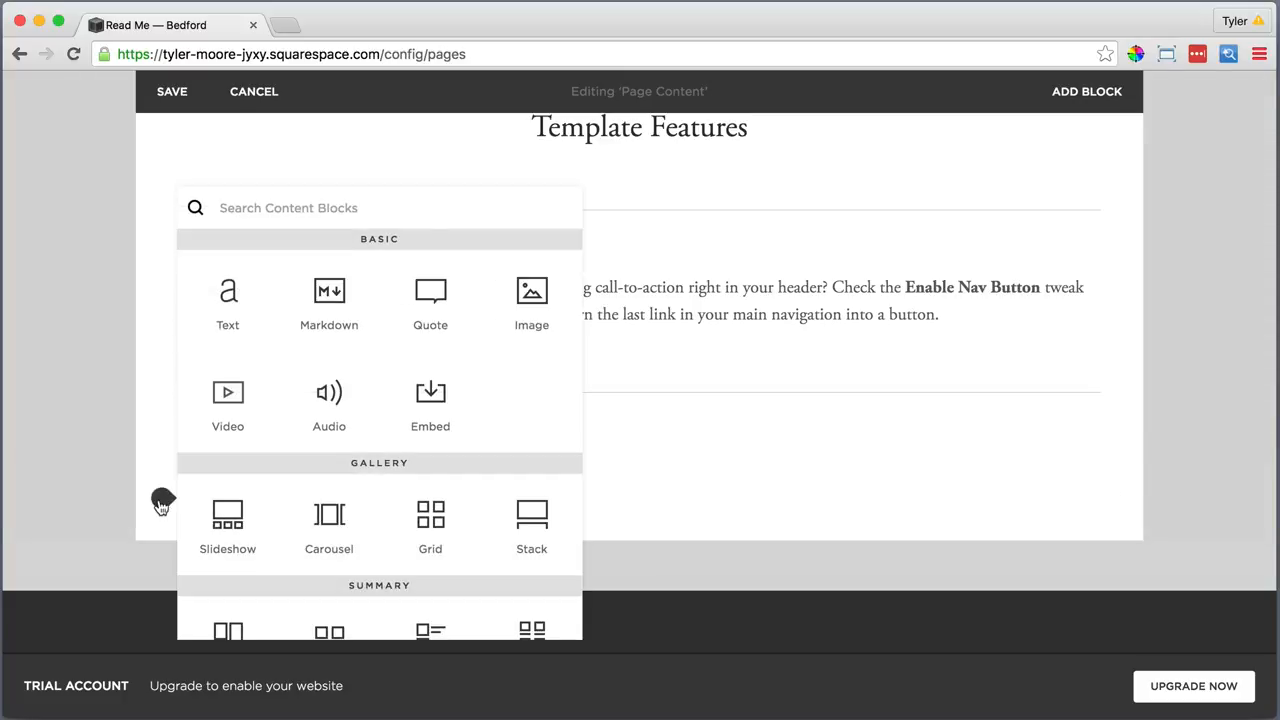
left_click(228, 300)
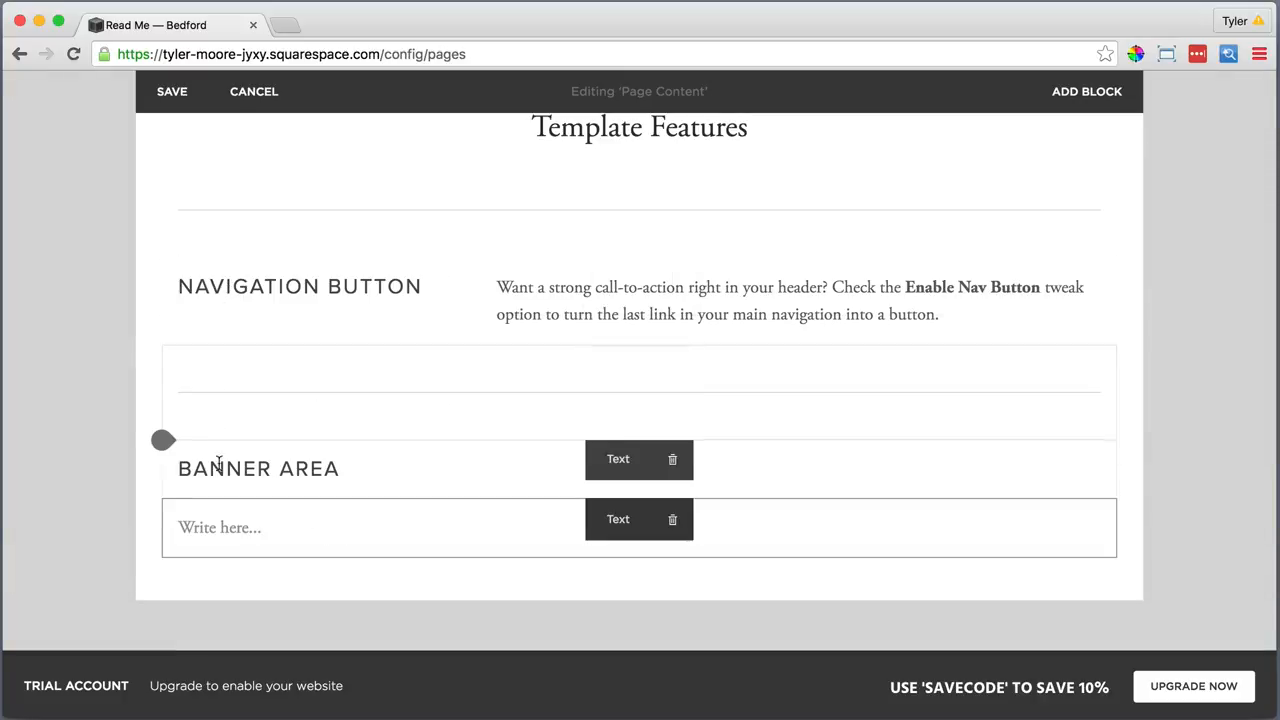
left_click(258, 529)
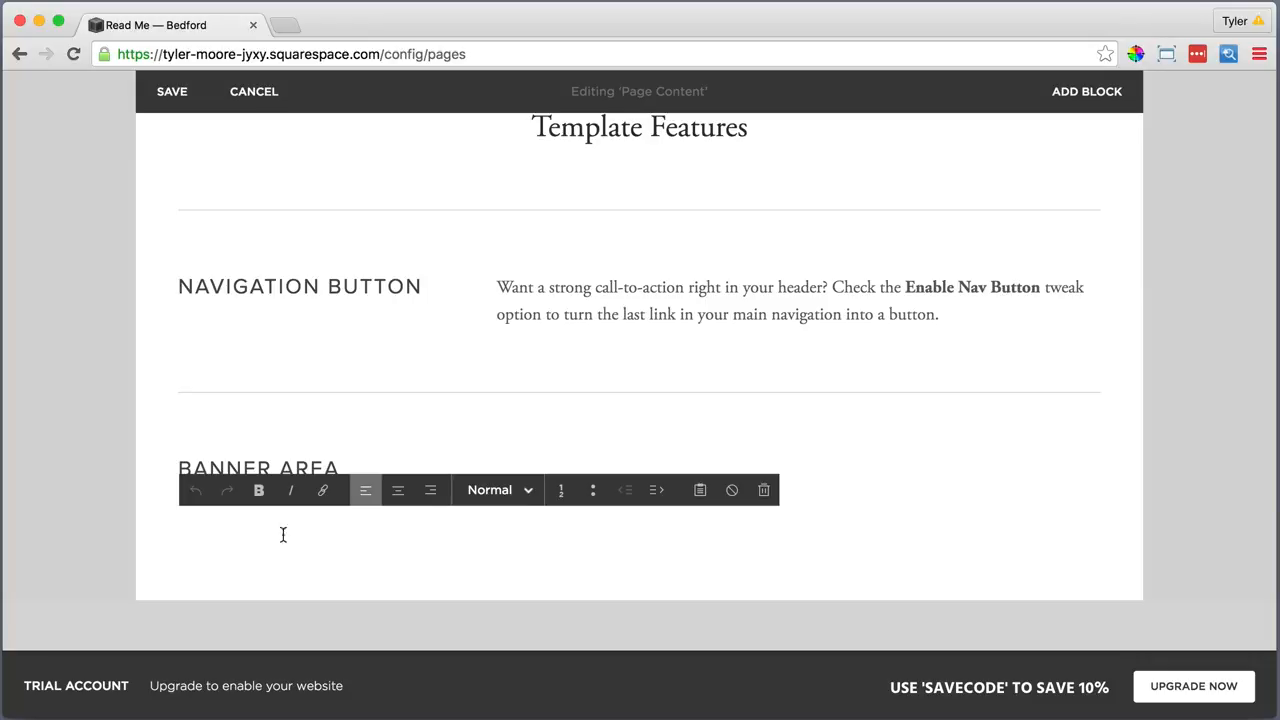
left_click(700, 490)
right_click(574, 340)
left_click(629, 436)
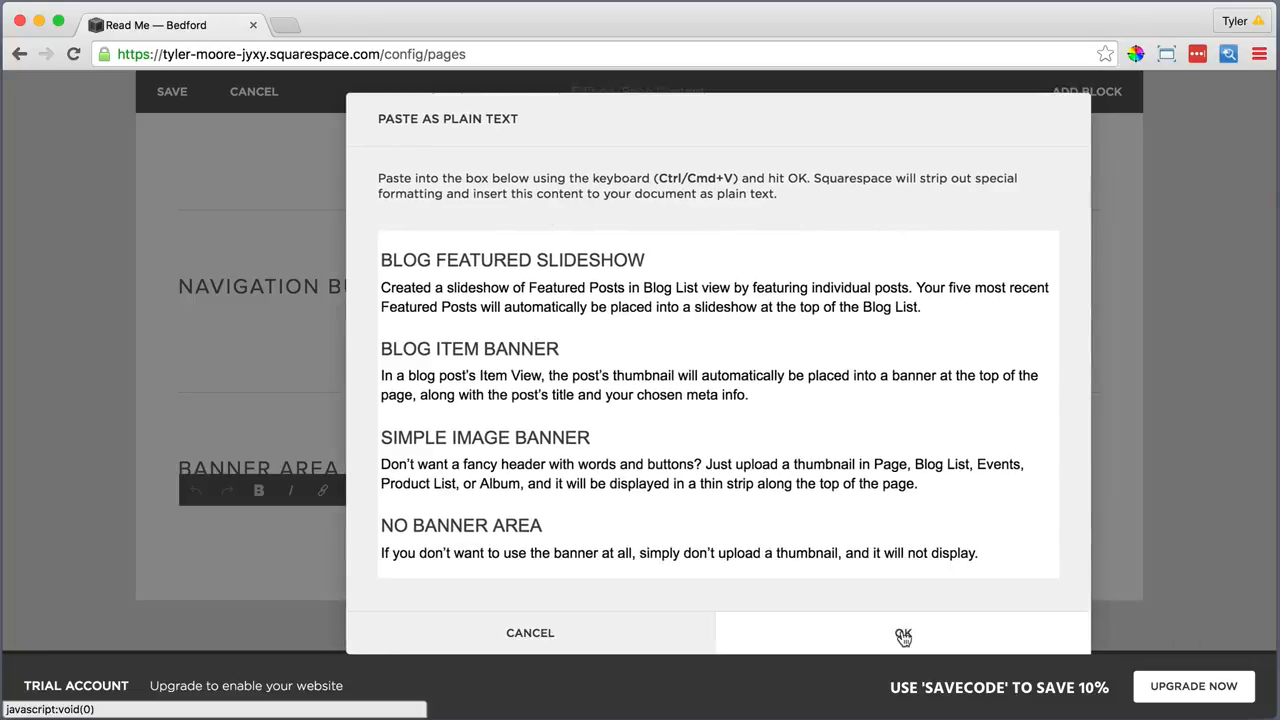
left_click(902, 636)
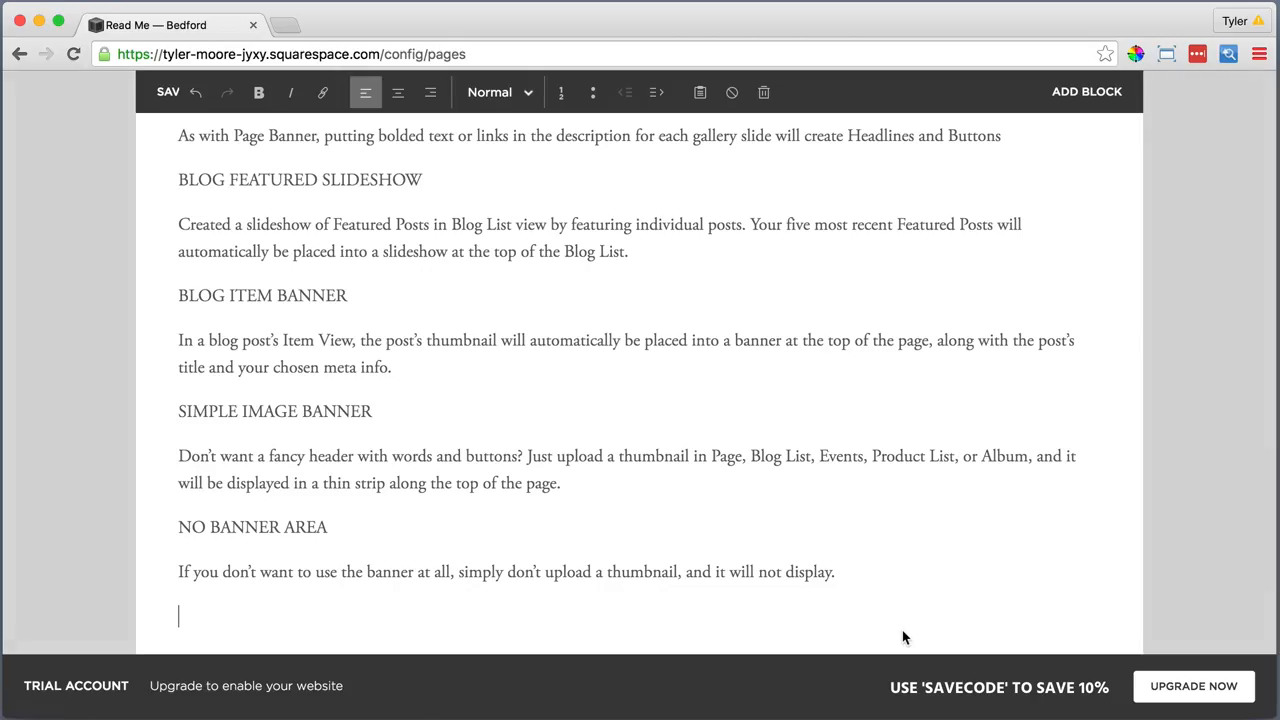
scroll(510, 428, "up", 5)
scroll(495, 424, "up", 2)
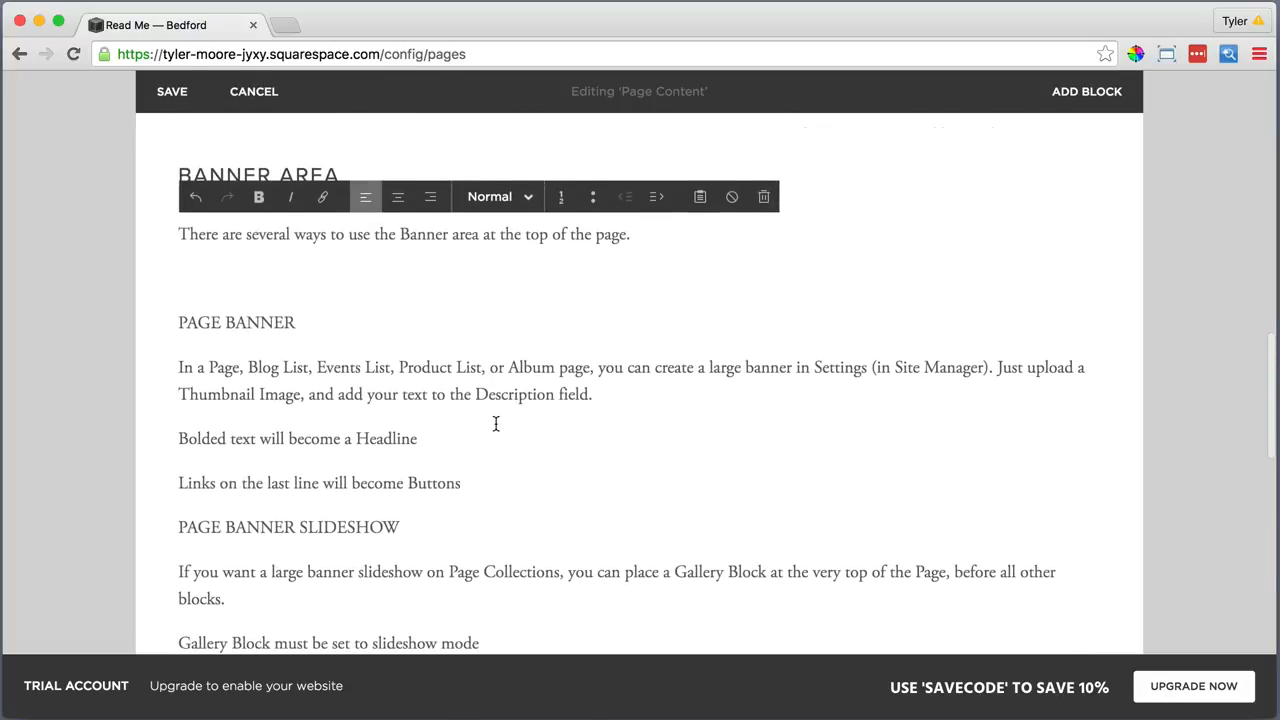
Make PAGE BANNER a Heading 3 and bullet its two tip lines
left_click_drag(276, 320, 176, 320)
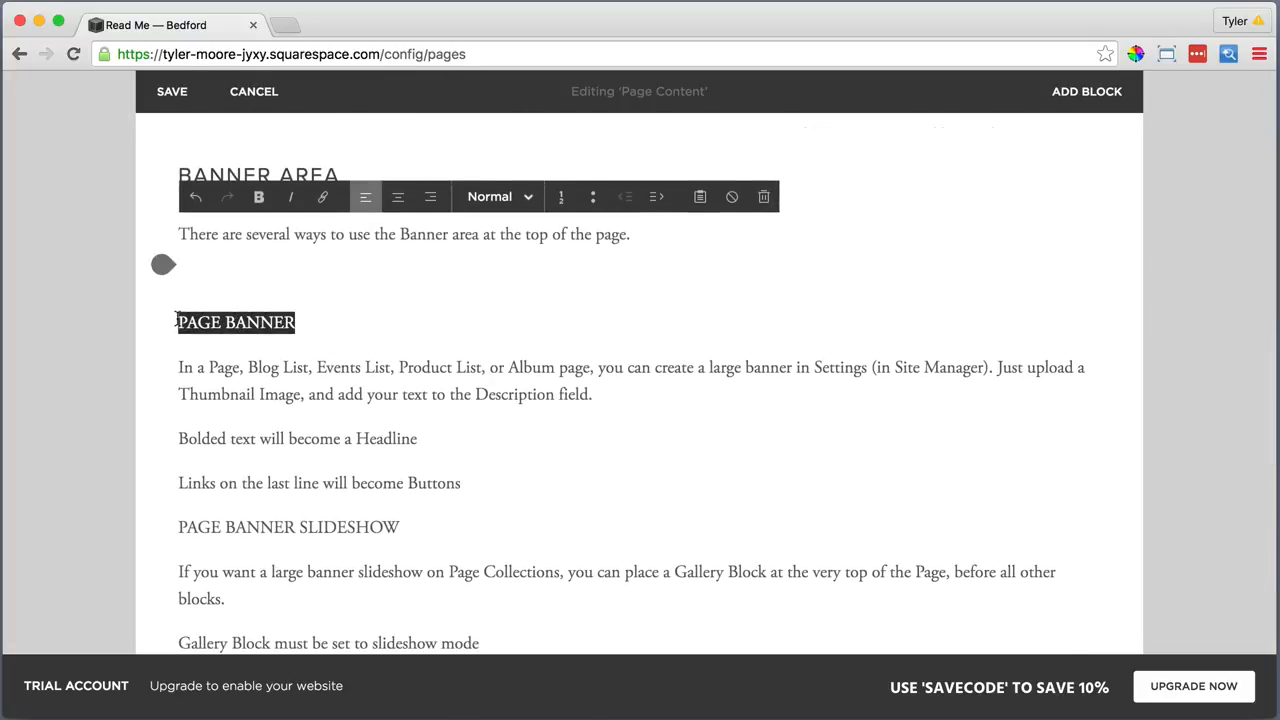
left_click(487, 201)
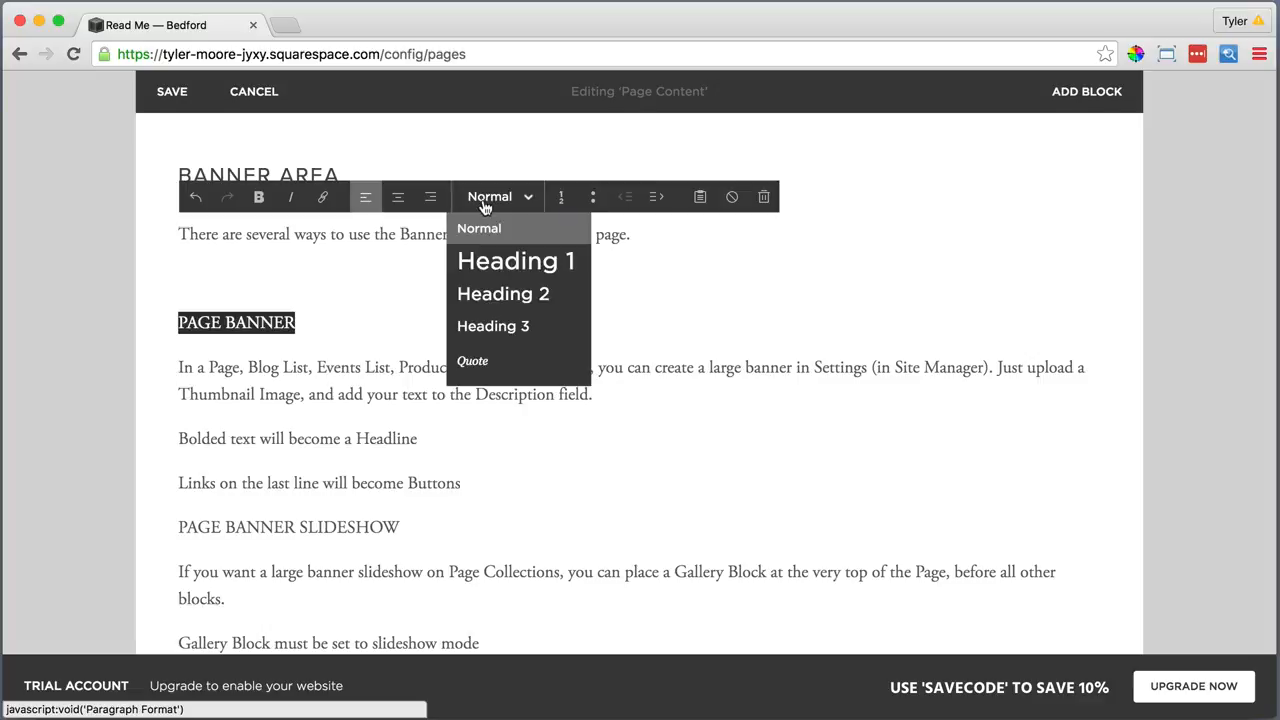
left_click(479, 322)
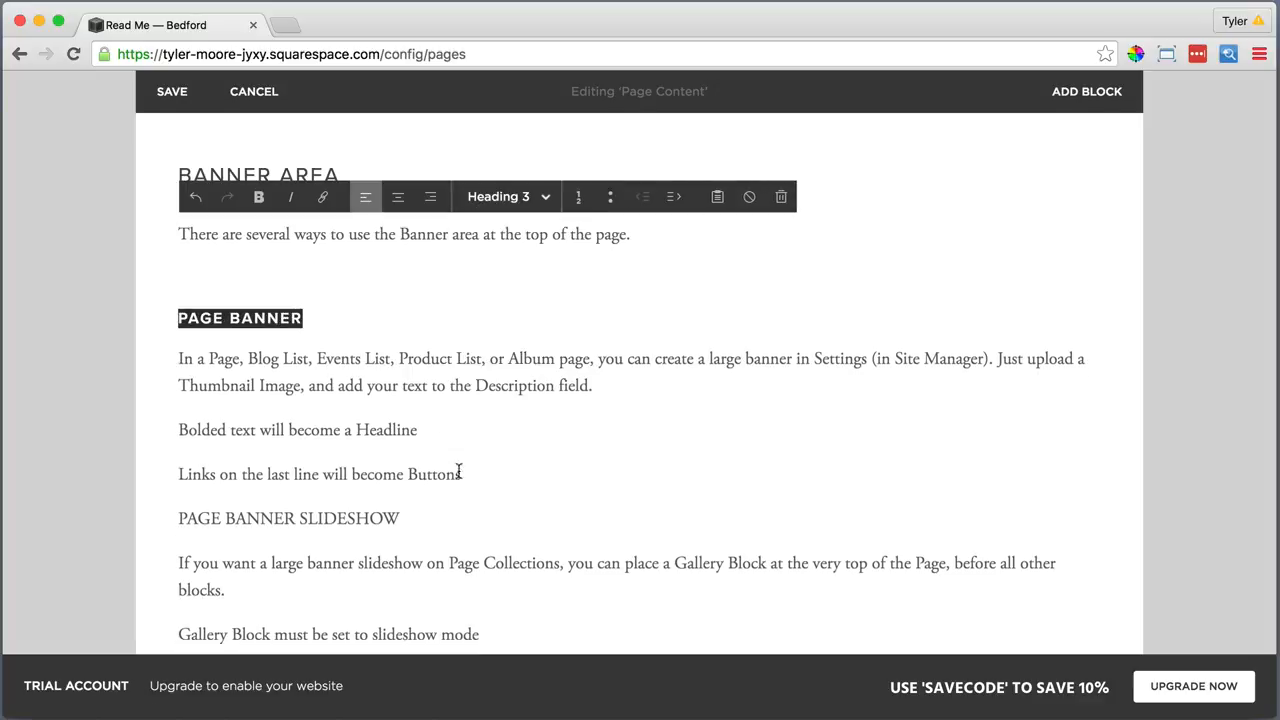
left_click_drag(459, 472, 178, 430)
left_click(594, 197)
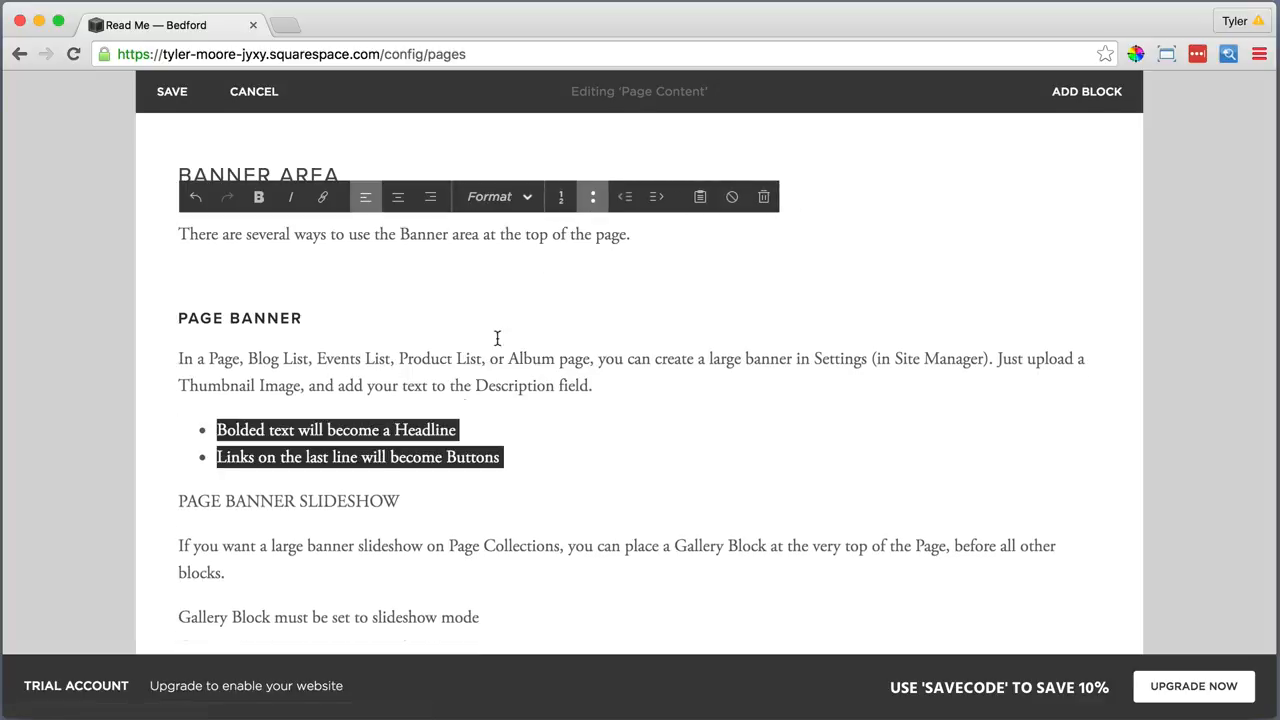
Space out PAGE BANNER SLIDESHOW as a Heading 3 and bullet its two tip lines
left_click(403, 499)
left_click(178, 504)
key("Return")
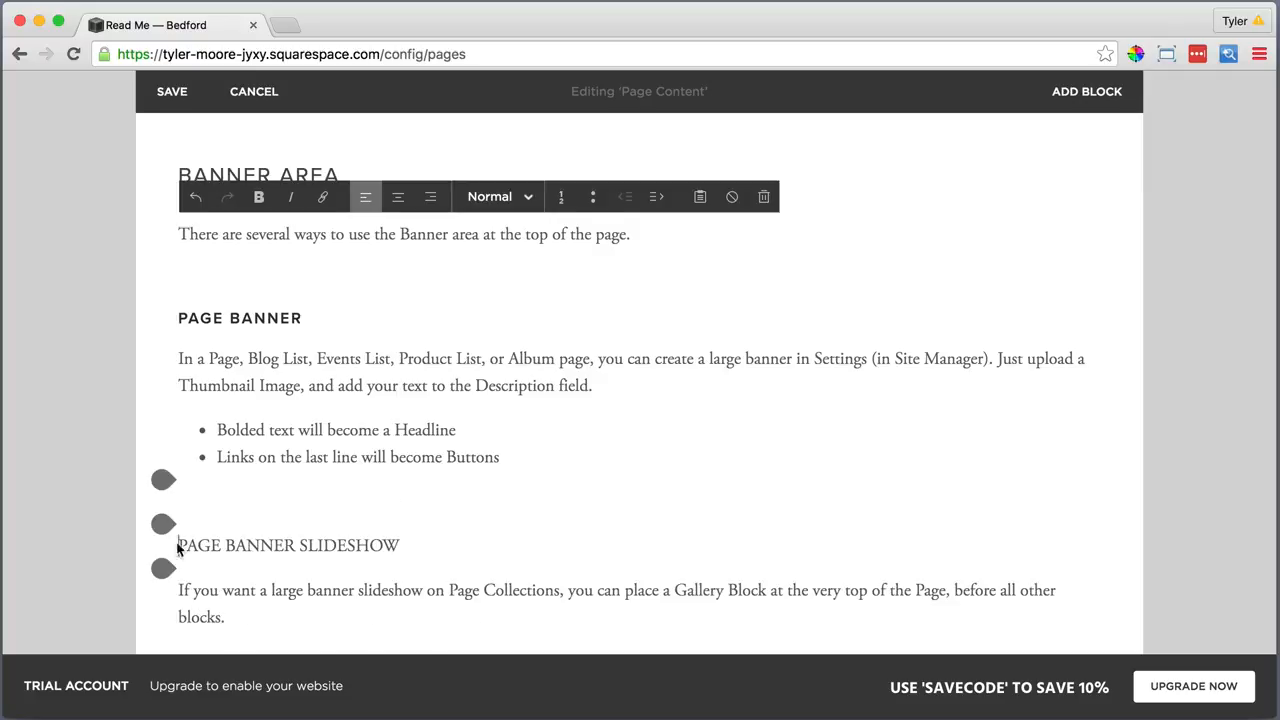
left_click_drag(178, 530, 400, 530)
left_click(500, 139)
left_click(493, 268)
scroll(420, 354, "down", 5)
left_click_drag(178, 406, 1005, 450)
left_click(593, 92)
Space out BLOG FEATURED SLIDESHOW and BLOG ITEM BANNER and make both Heading 3
left_click(178, 478)
key("Return")
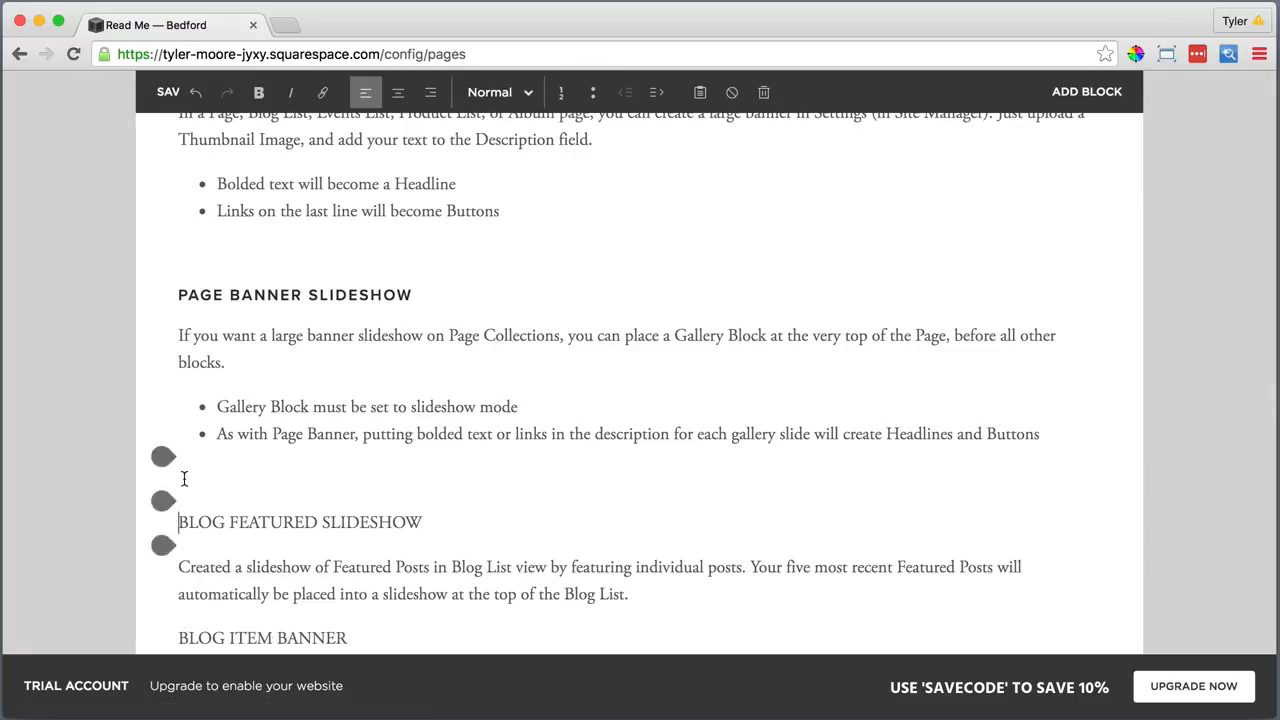
left_click_drag(178, 522, 423, 522)
left_click(498, 92)
left_click(477, 218)
scroll(477, 218, "down", 5)
left_click(178, 343)
key("Return")
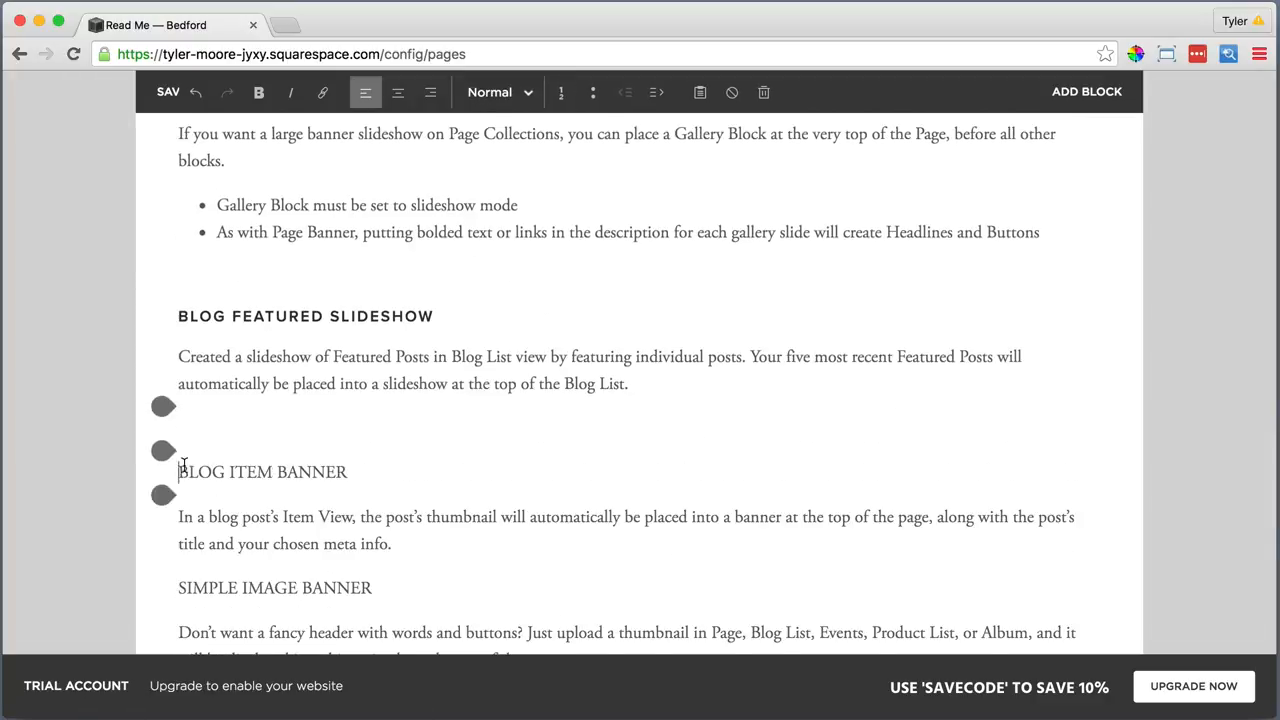
left_click_drag(178, 467, 352, 467)
left_click(498, 92)
left_click(483, 215)
Space out SIMPLE IMAGE BANNER and NO BANNER AREA and make both Heading 3
scroll(483, 215, "down", 5)
left_click(177, 409)
key("Return")
left_click_drag(178, 294, 374, 294)
left_click(498, 92)
left_click(483, 218)
left_click(180, 403)
key("Return")
left_click_drag(178, 448, 328, 448)
left_click(498, 92)
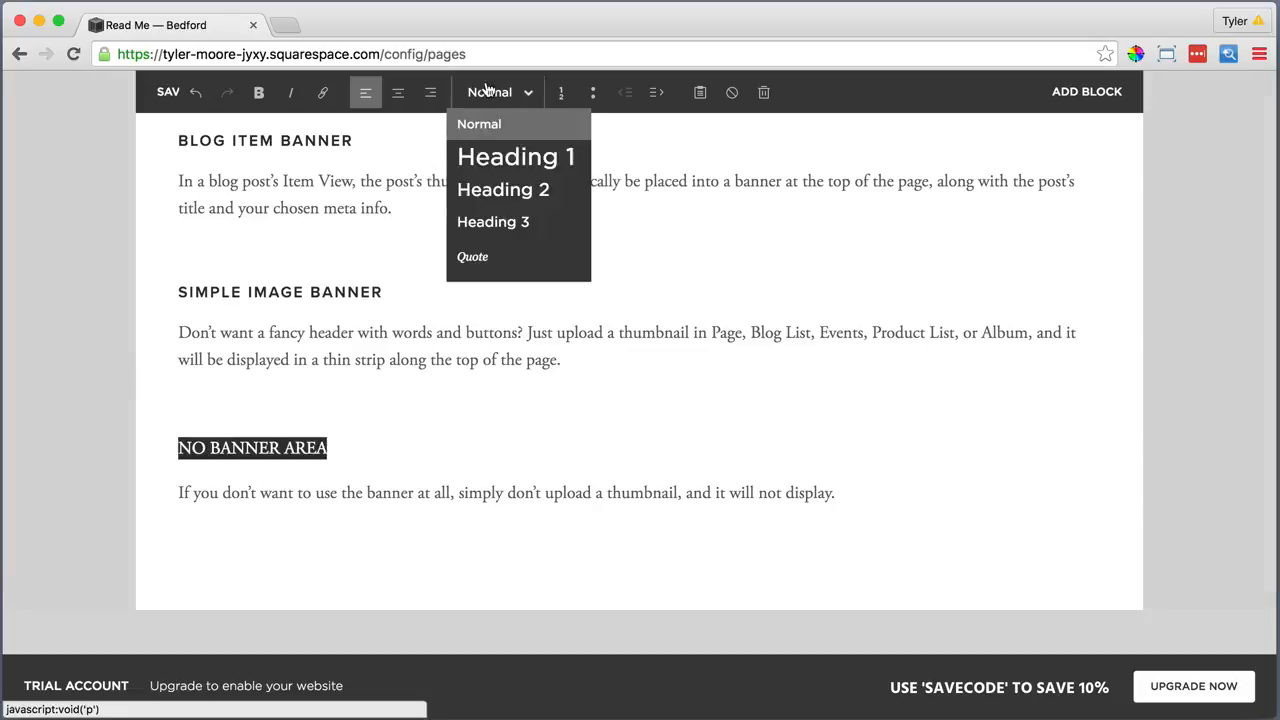
left_click(483, 220)
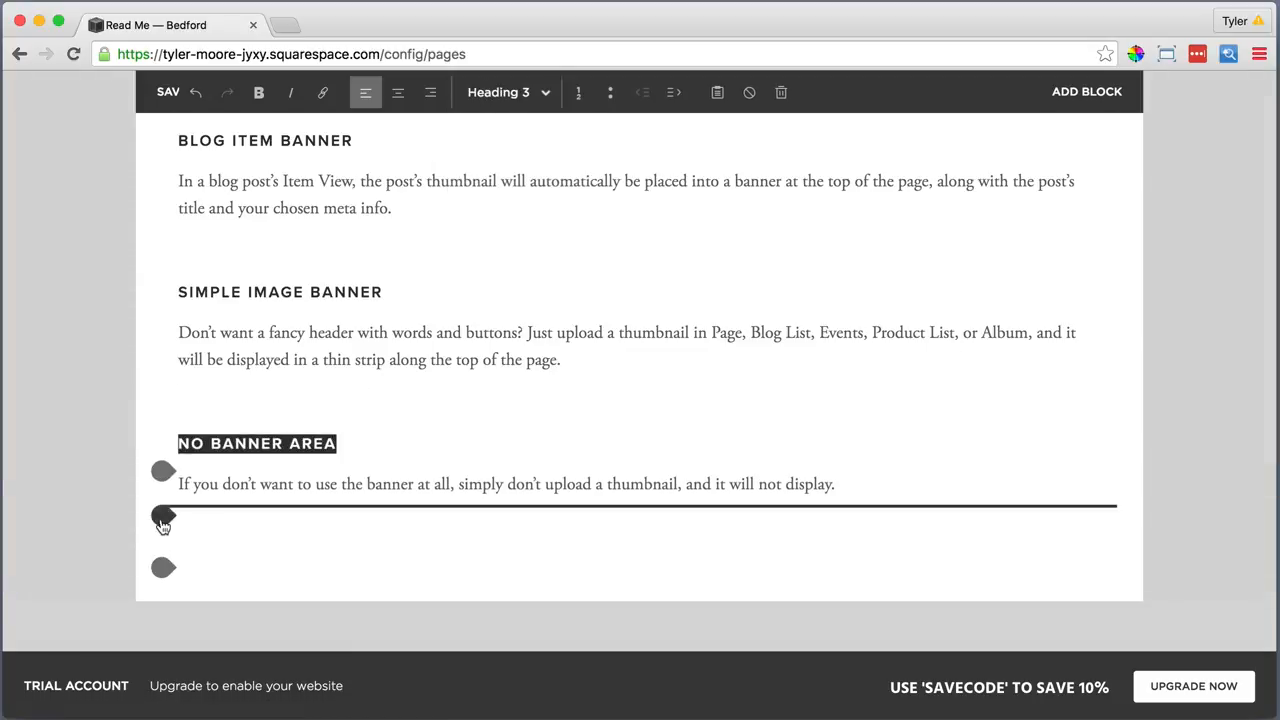
Add a divider line below the banner notes
left_click(163, 515)
scroll(207, 528, "down", 5)
left_click(329, 500)
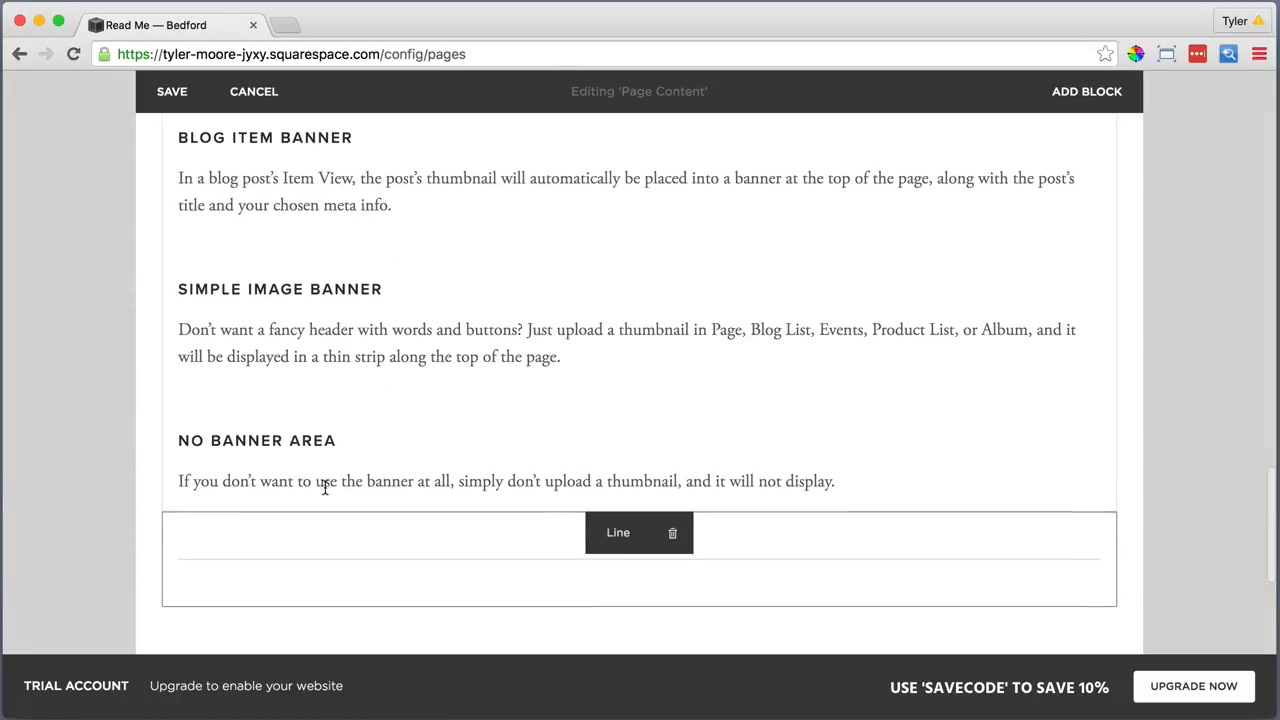
Move the divider under BANNER AREA, set the notes beside the heading, and widen that column
left_click_drag(618, 529, 566, 248)
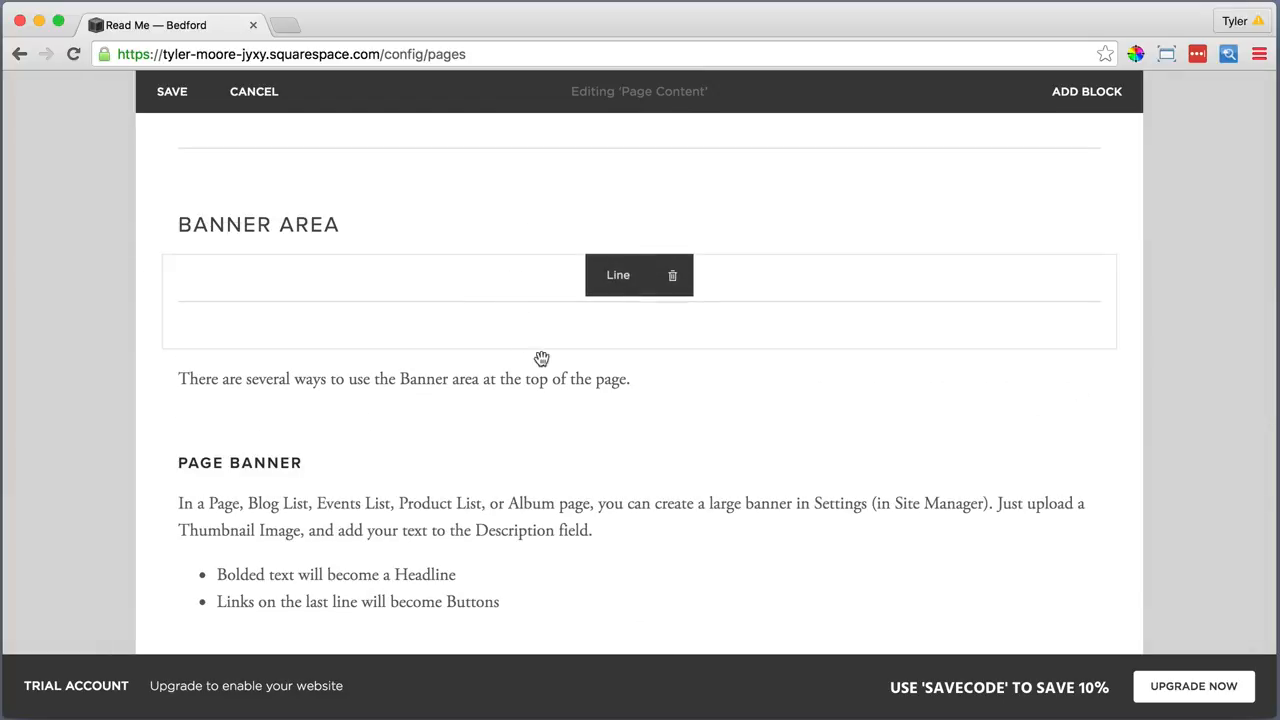
left_click_drag(614, 373, 834, 222)
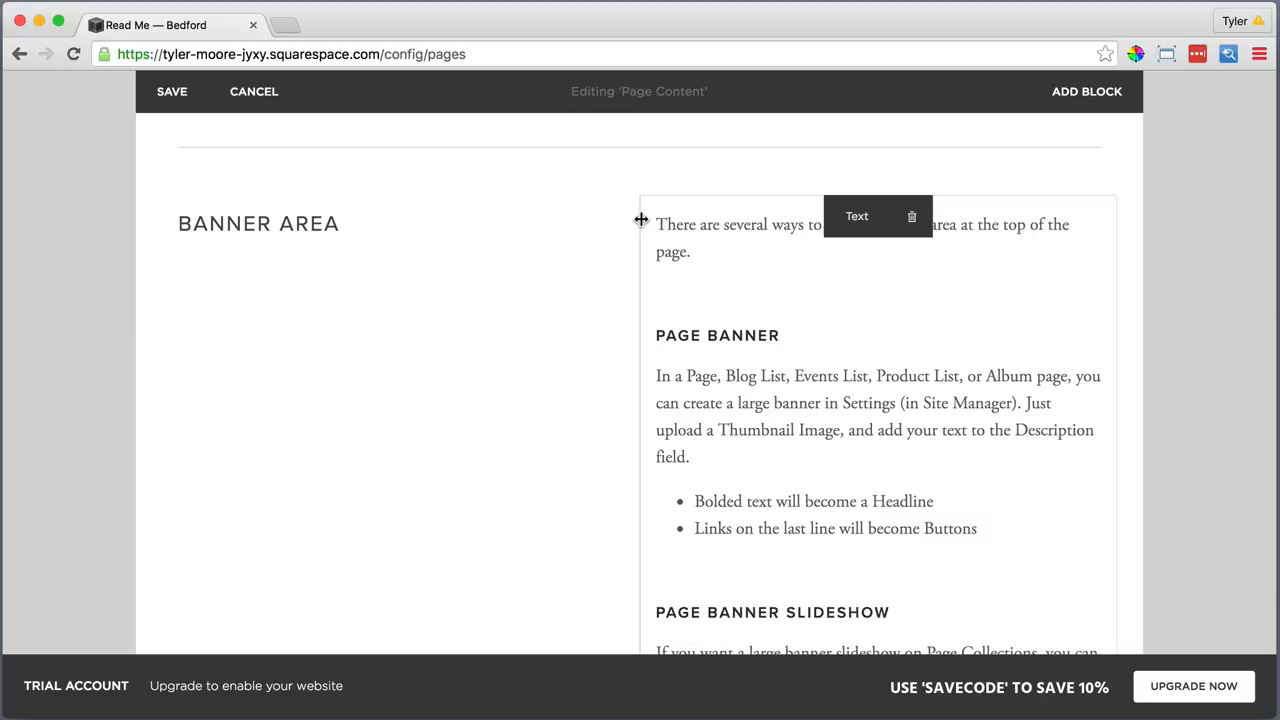
scroll(641, 219, "up", 2)
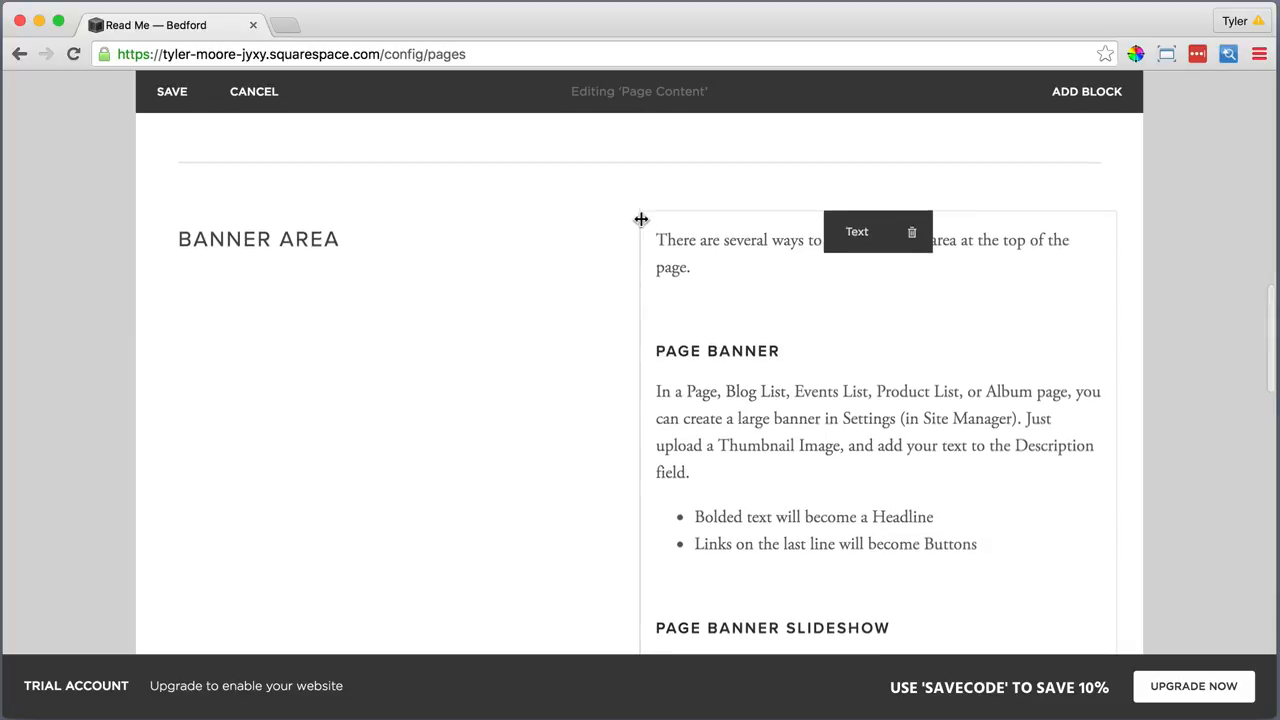
left_click_drag(640, 338, 505, 343)
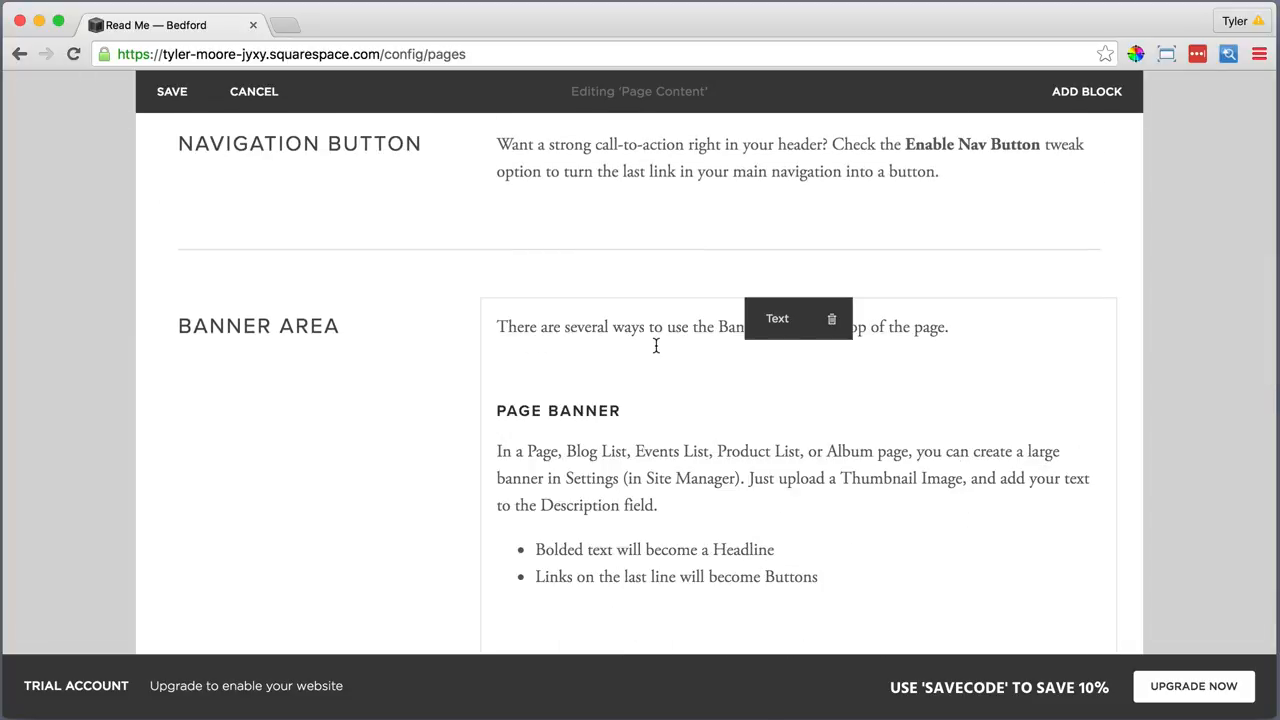
scroll(660, 346, "down", 8)
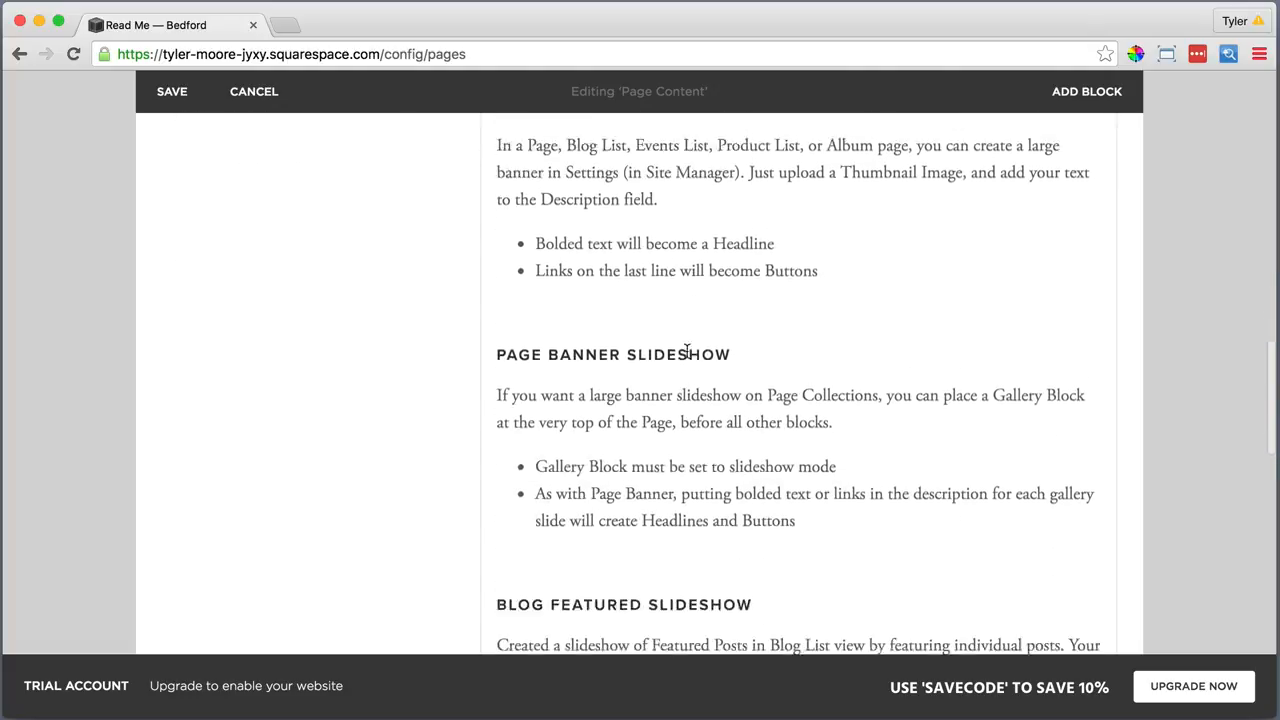
scroll(687, 351, "down", 12)
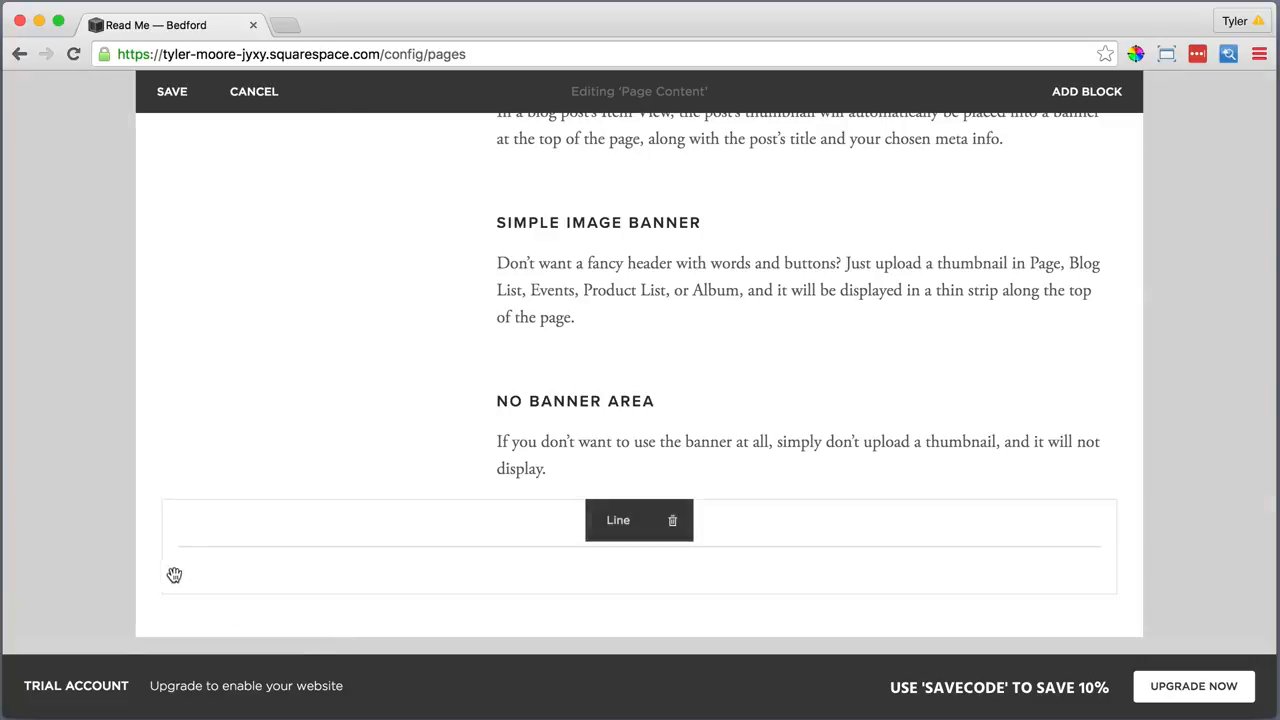
Add a 'Sidebar' text block styled as Heading 2
left_click_drag(171, 571, 163, 497)
left_click(164, 592)
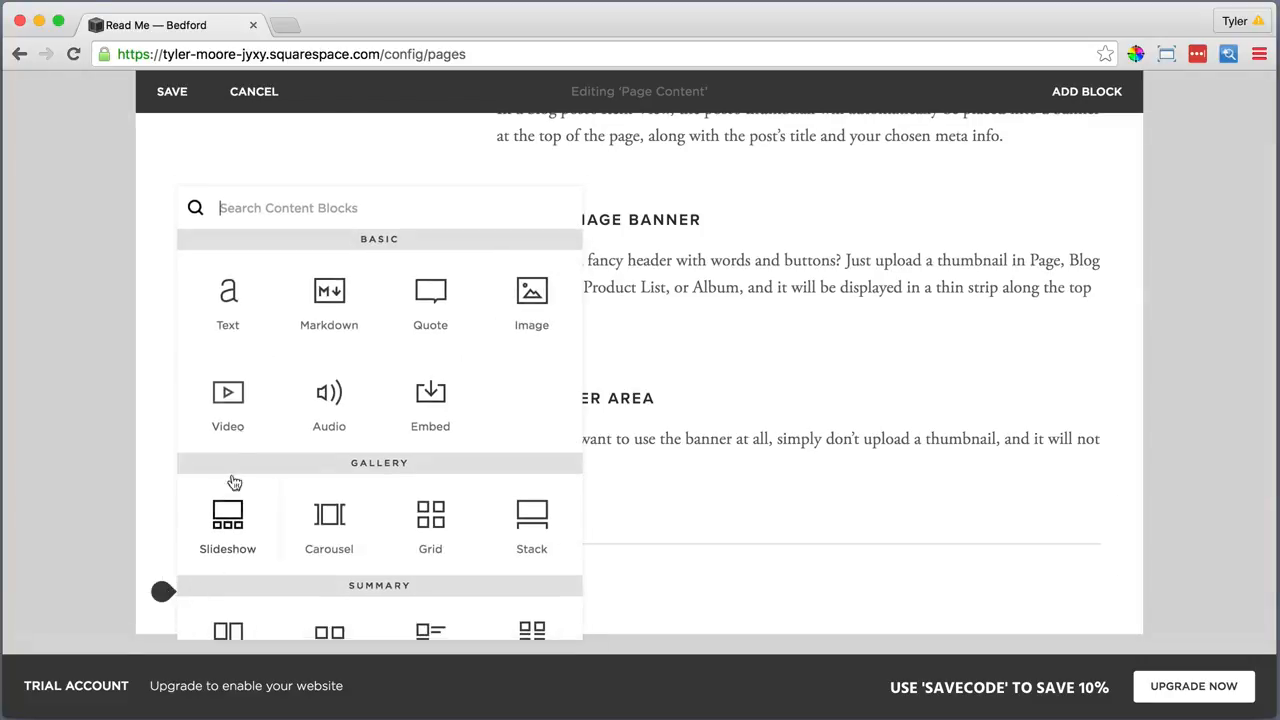
left_click(224, 310)
left_click(220, 595)
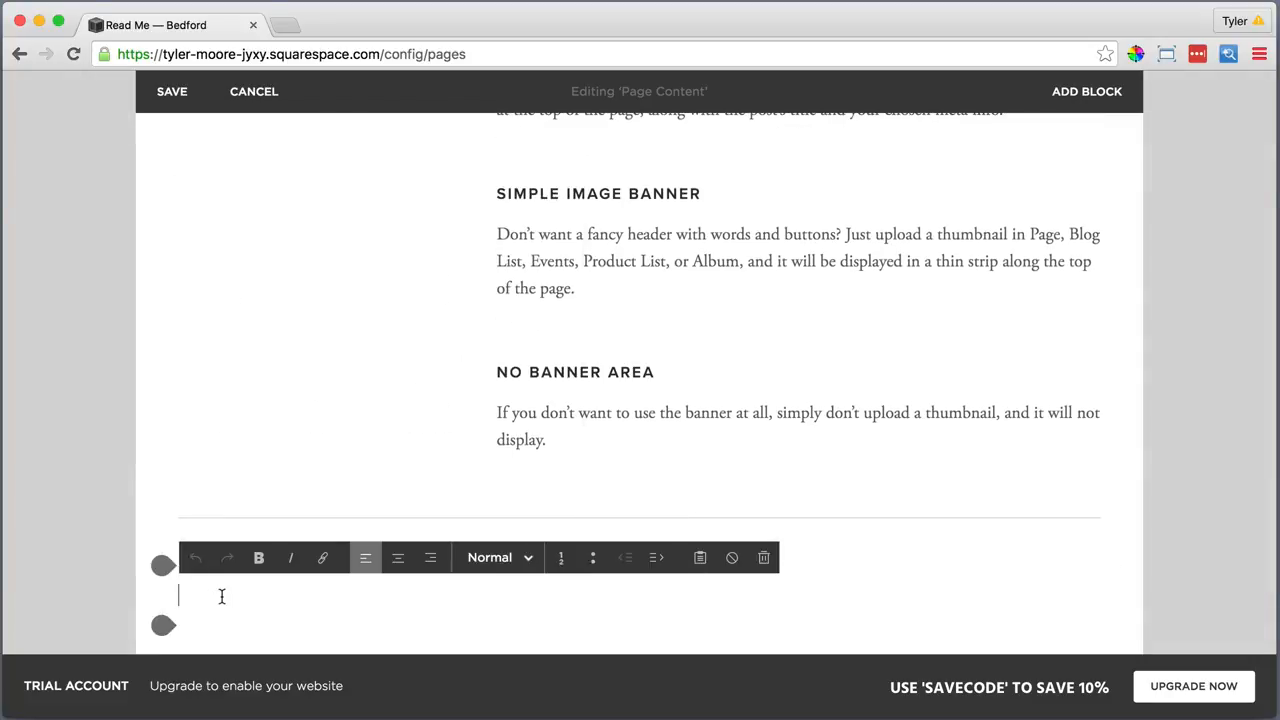
type("Sidebar")
left_click_drag(229, 596, 185, 597)
left_click(497, 557)
left_click(504, 483)
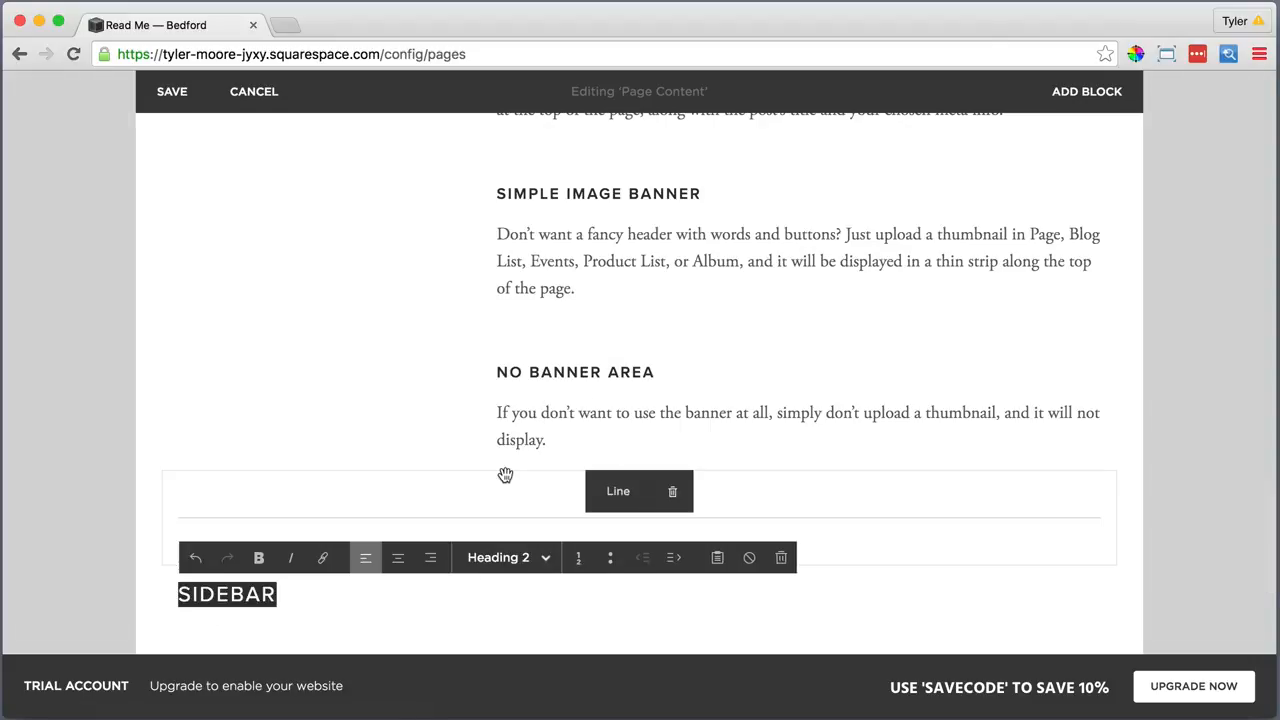
left_click(295, 595)
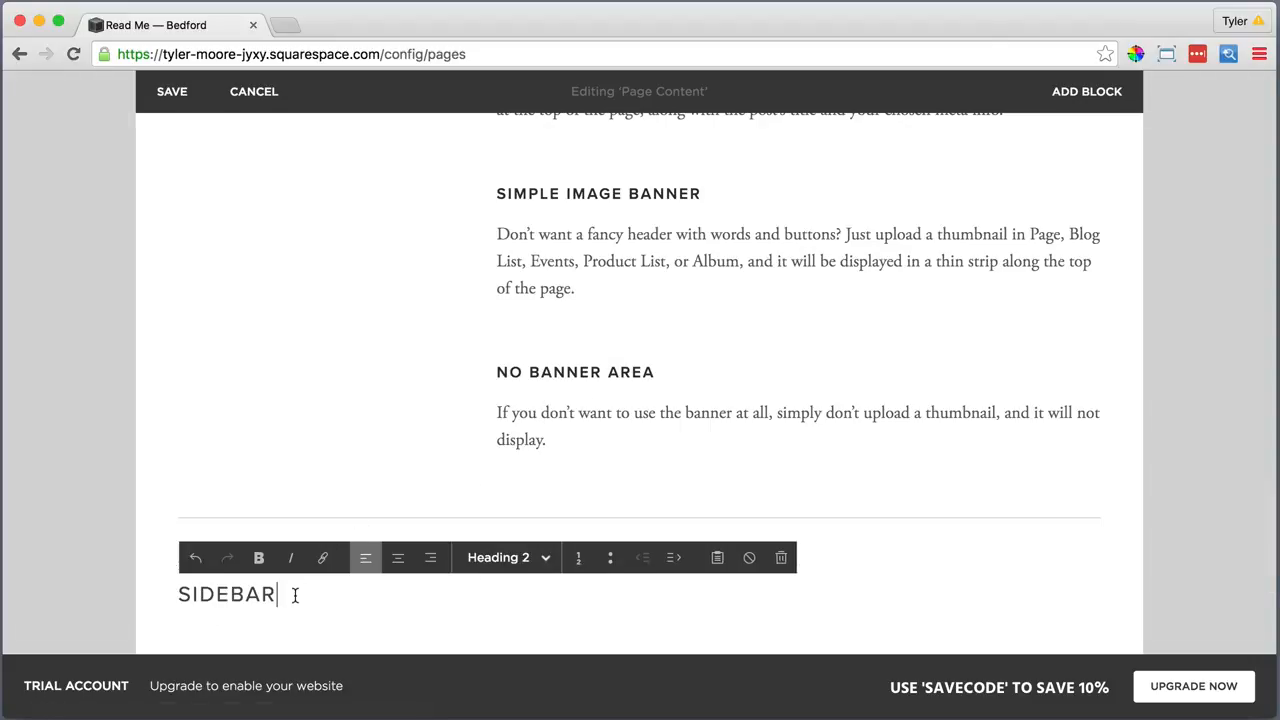
Add a divider under SIDEBAR and a text block with the sidebar description pasted as plain text
left_click(163, 627)
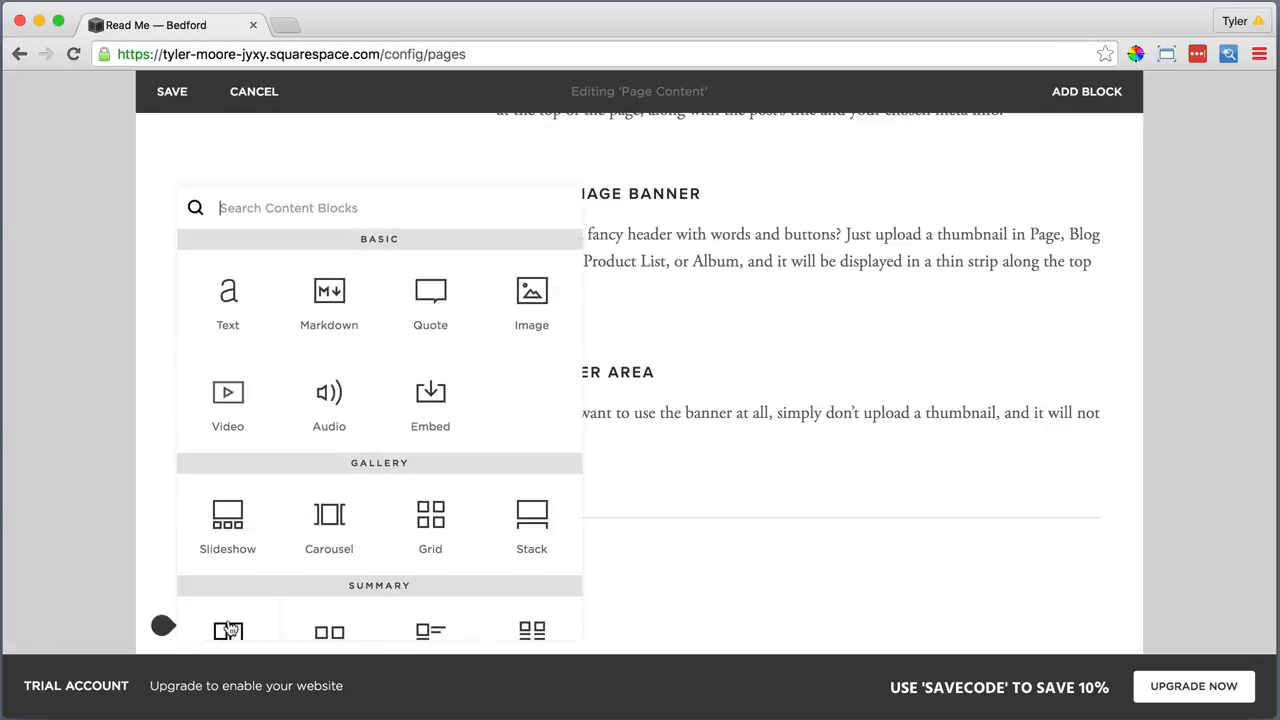
scroll(229, 625, "down", 4)
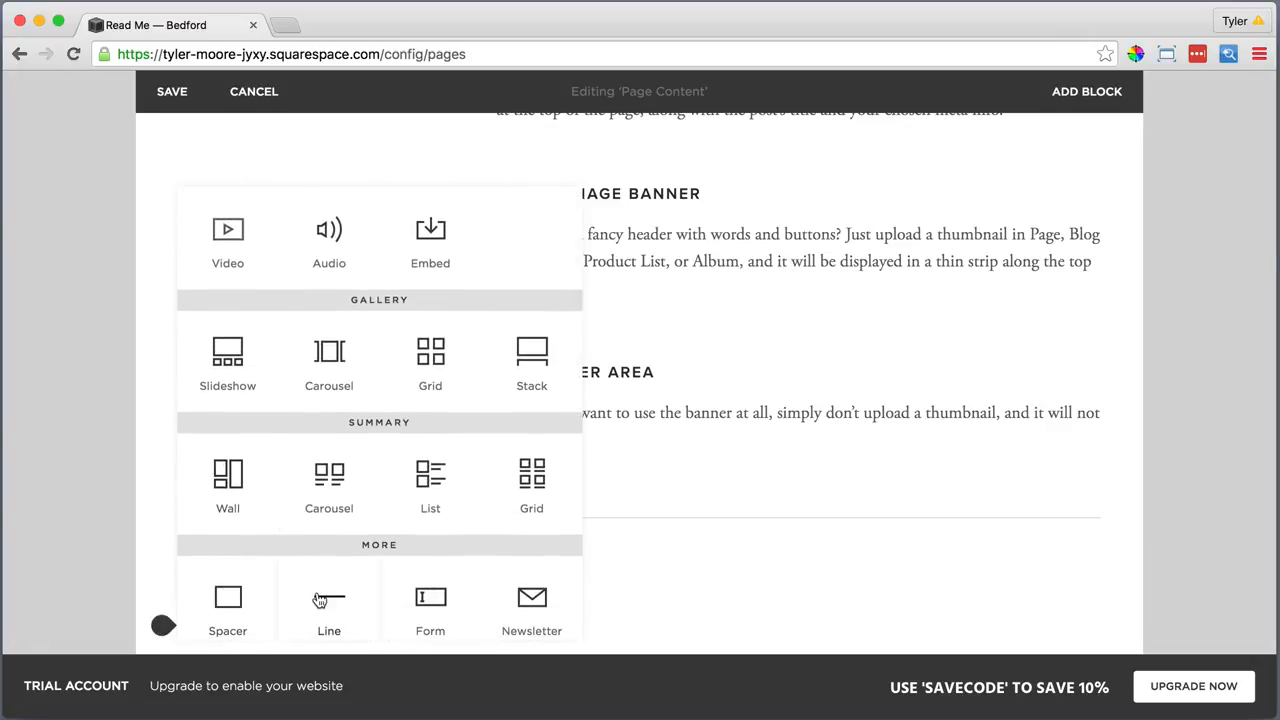
left_click(320, 600)
left_click(163, 521)
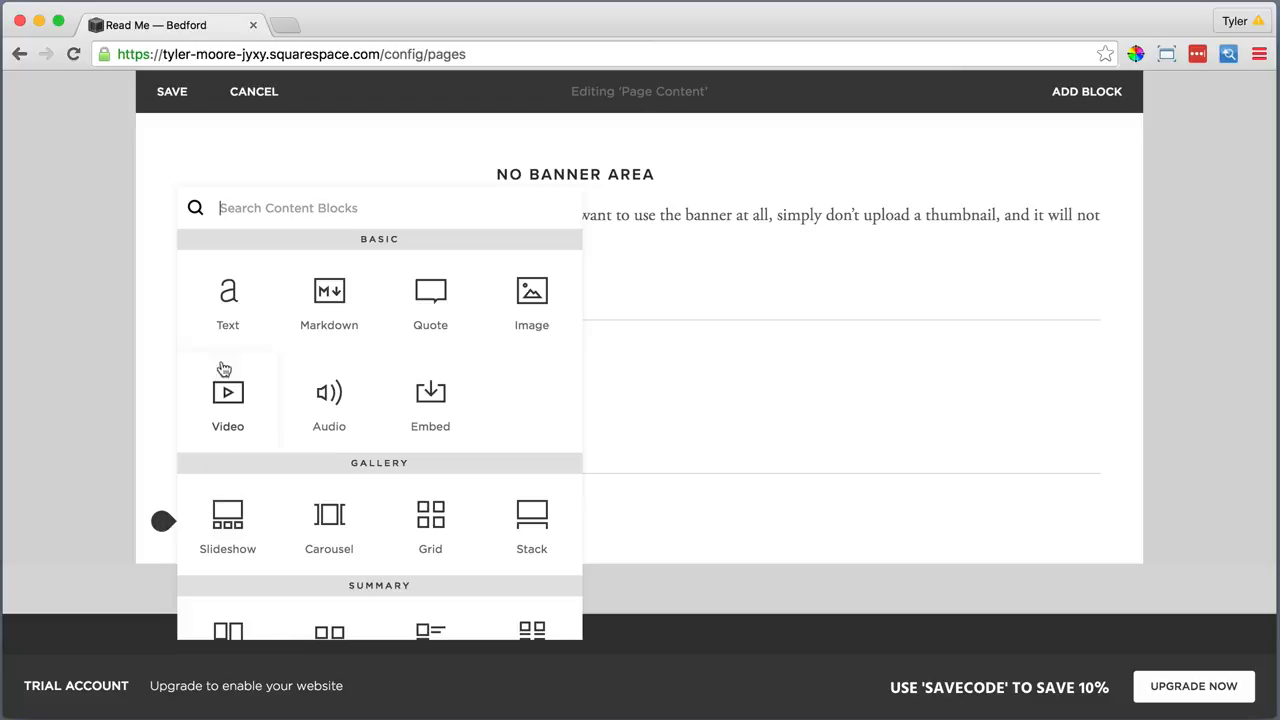
left_click(228, 292)
left_click(397, 571)
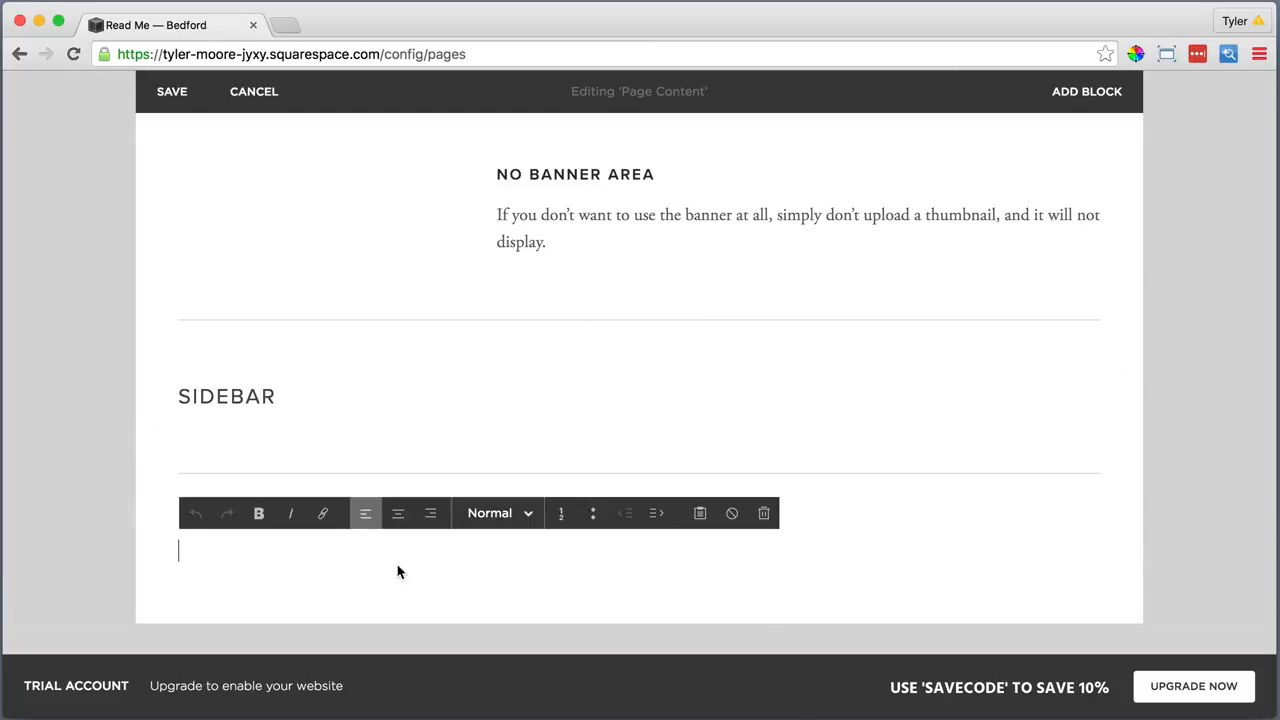
left_click(700, 513)
right_click(523, 337)
left_click(560, 430)
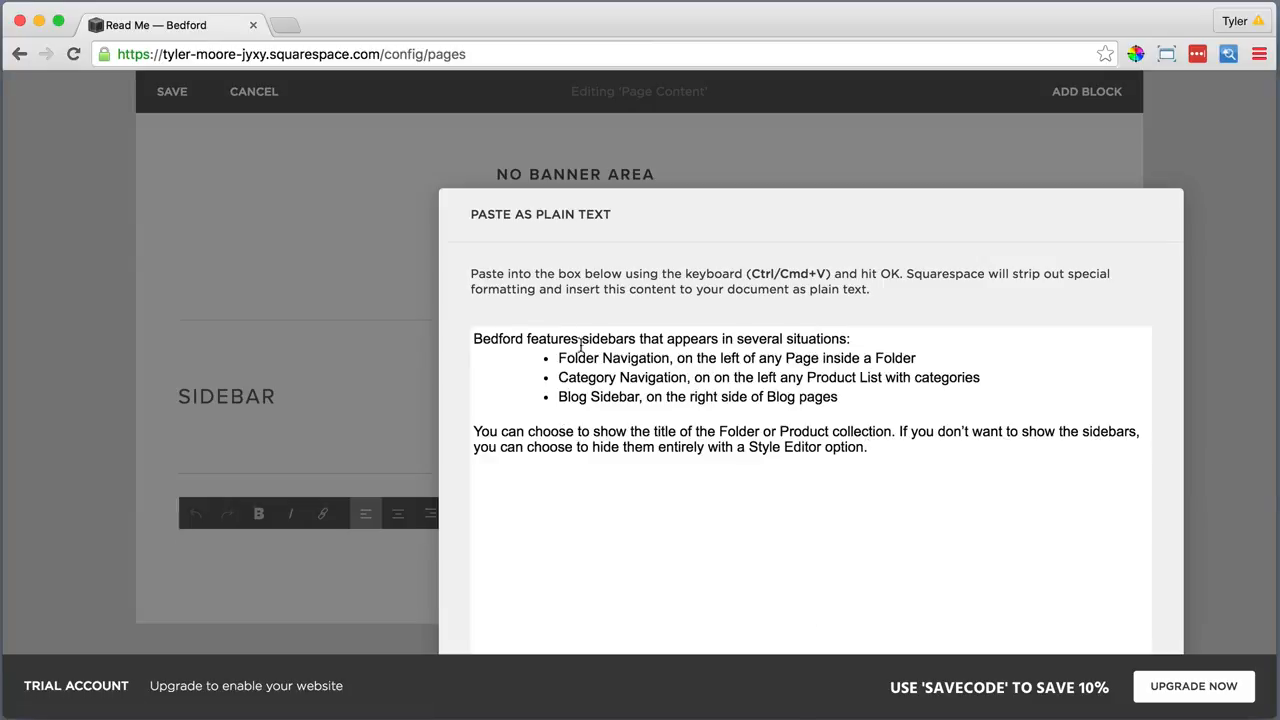
left_click(891, 629)
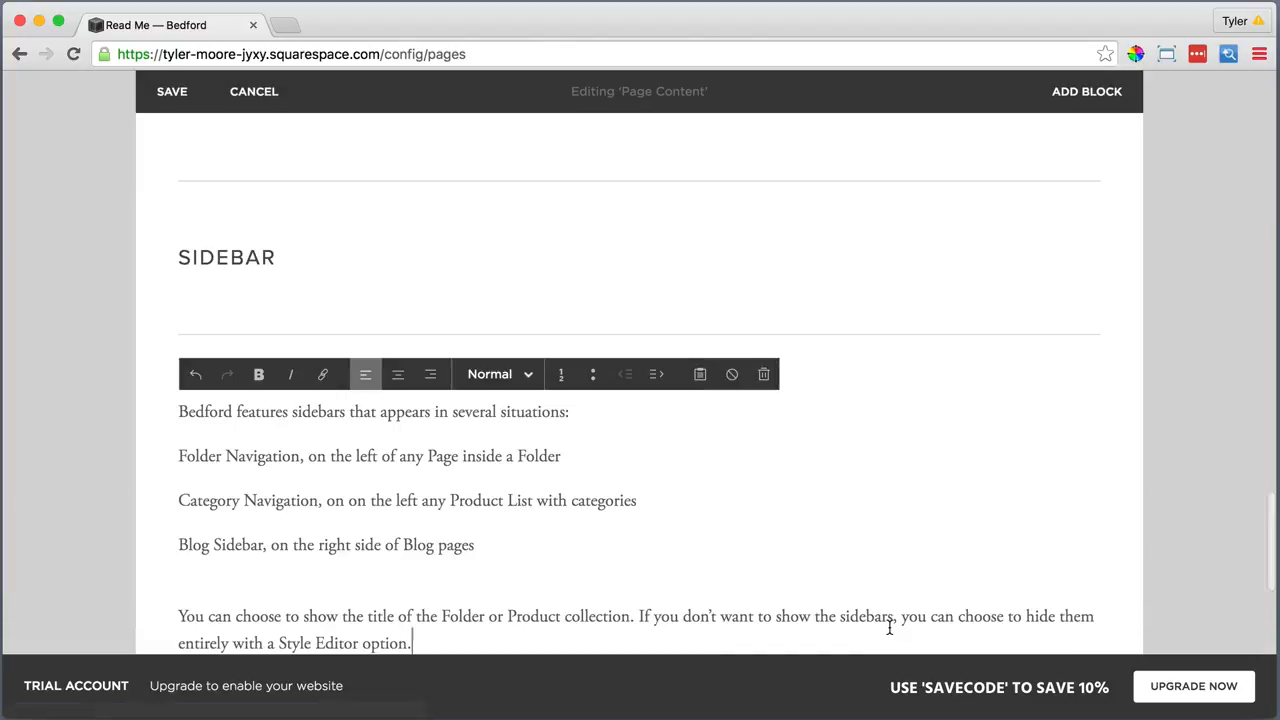
scroll(703, 488, "down", 3)
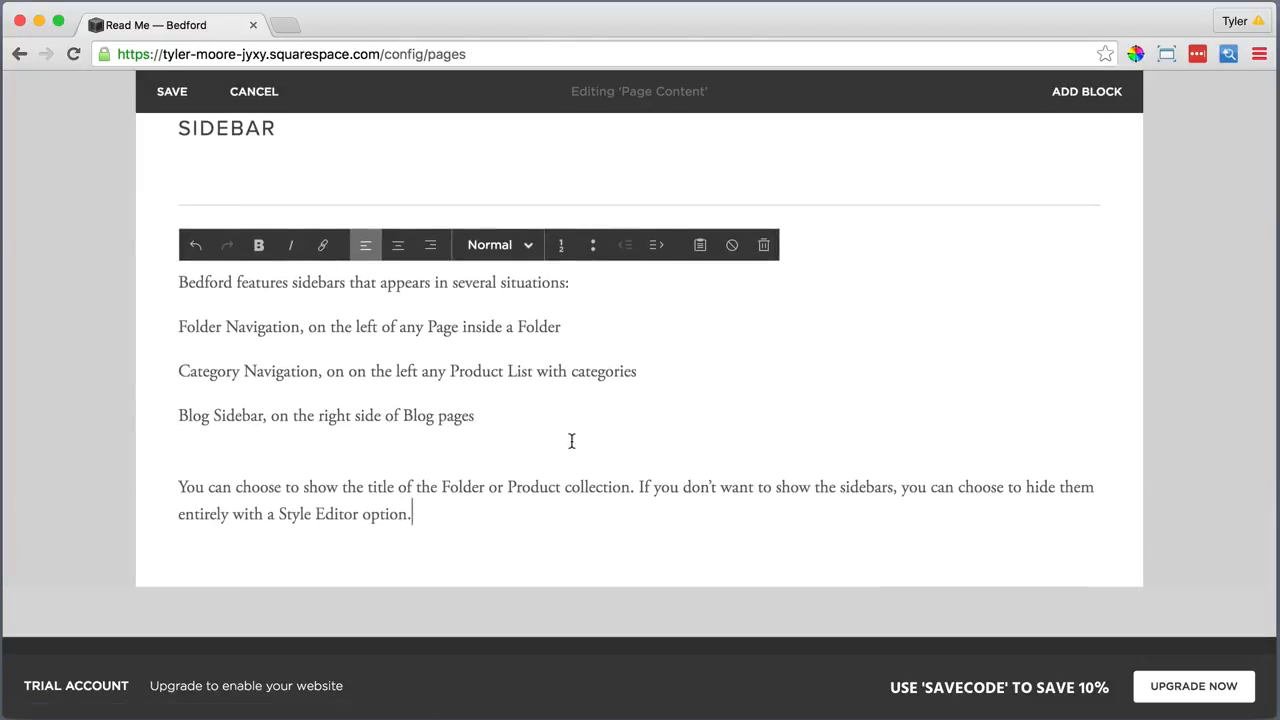
Bullet the three sidebar types, bold Folder Navigation, Category Navigation and Blog Sidebar, and remove the trailing empty line
left_click_drag(476, 415, 178, 326)
left_click(593, 245)
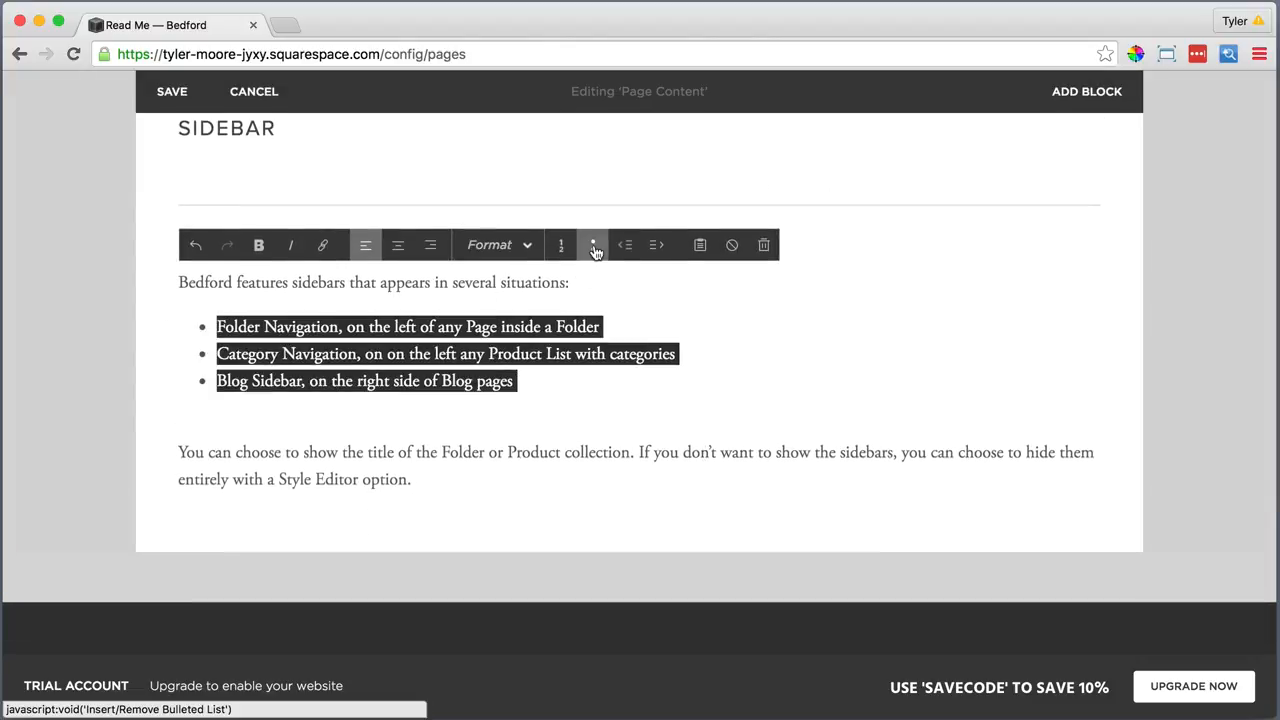
left_click_drag(341, 327, 163, 311)
left_click(258, 245)
left_click_drag(357, 352, 163, 309)
left_click(258, 245)
left_click(300, 381)
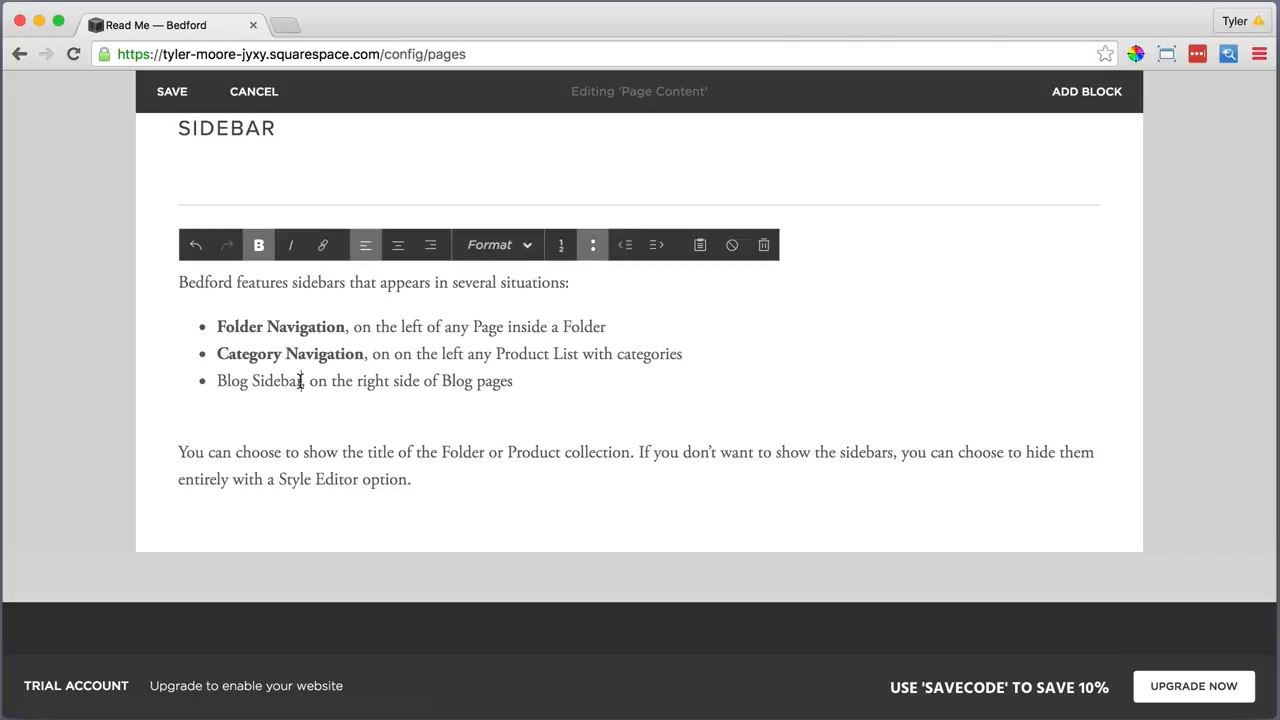
left_click_drag(300, 381, 218, 381)
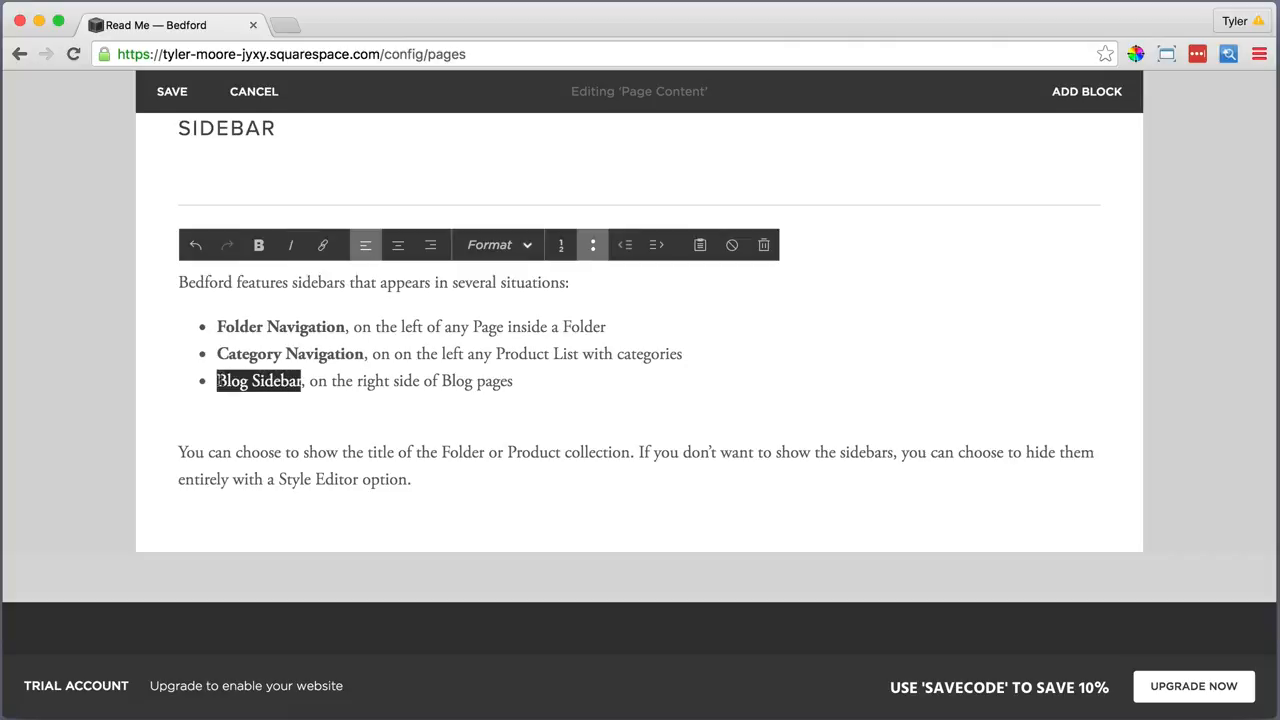
left_click(258, 245)
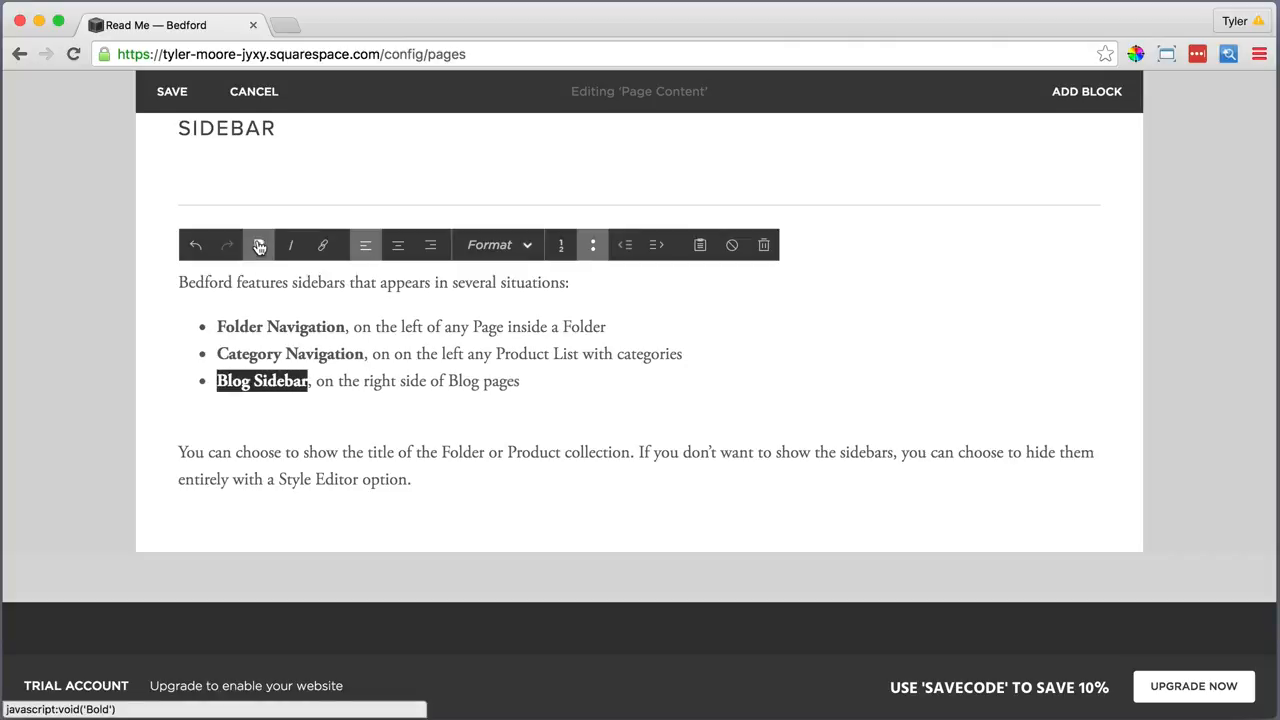
left_click(248, 423)
key("BackSpace")
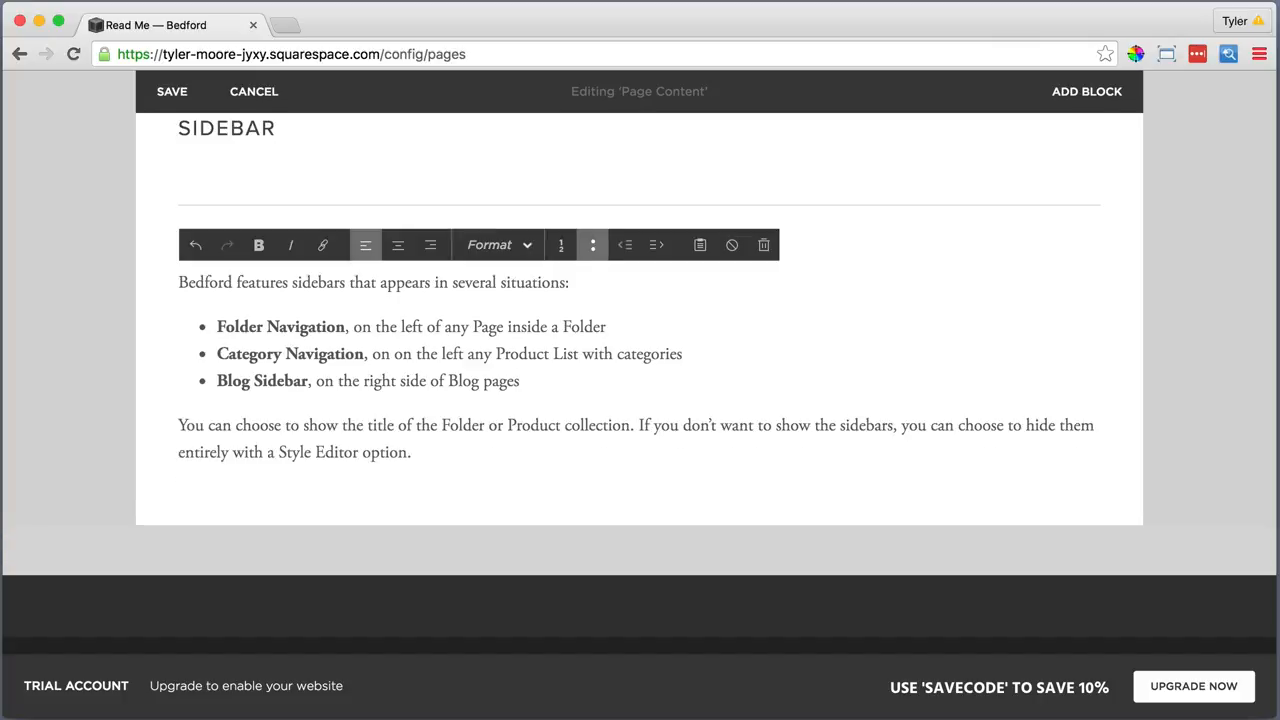
left_click(191, 500)
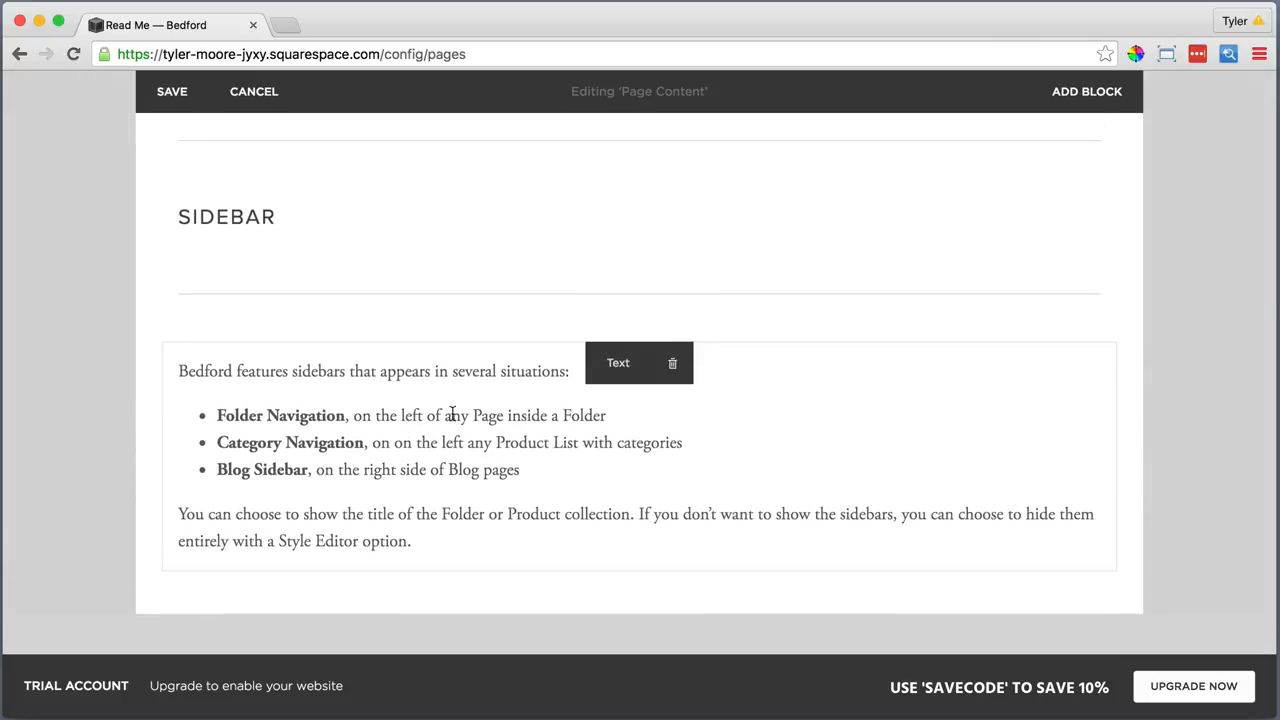
Place the sidebar text in a column beside SIDEBAR, widened to match the other sections
left_click_drag(617, 362, 771, 217)
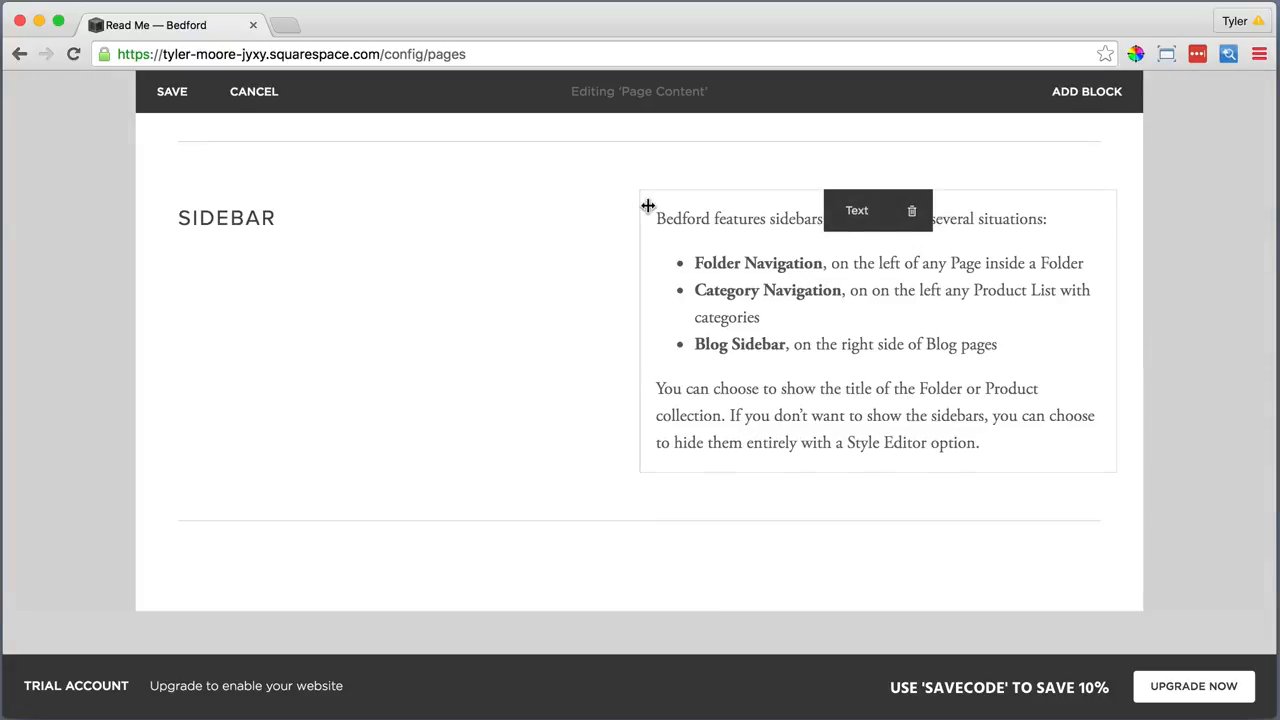
scroll(645, 260, "up", 3)
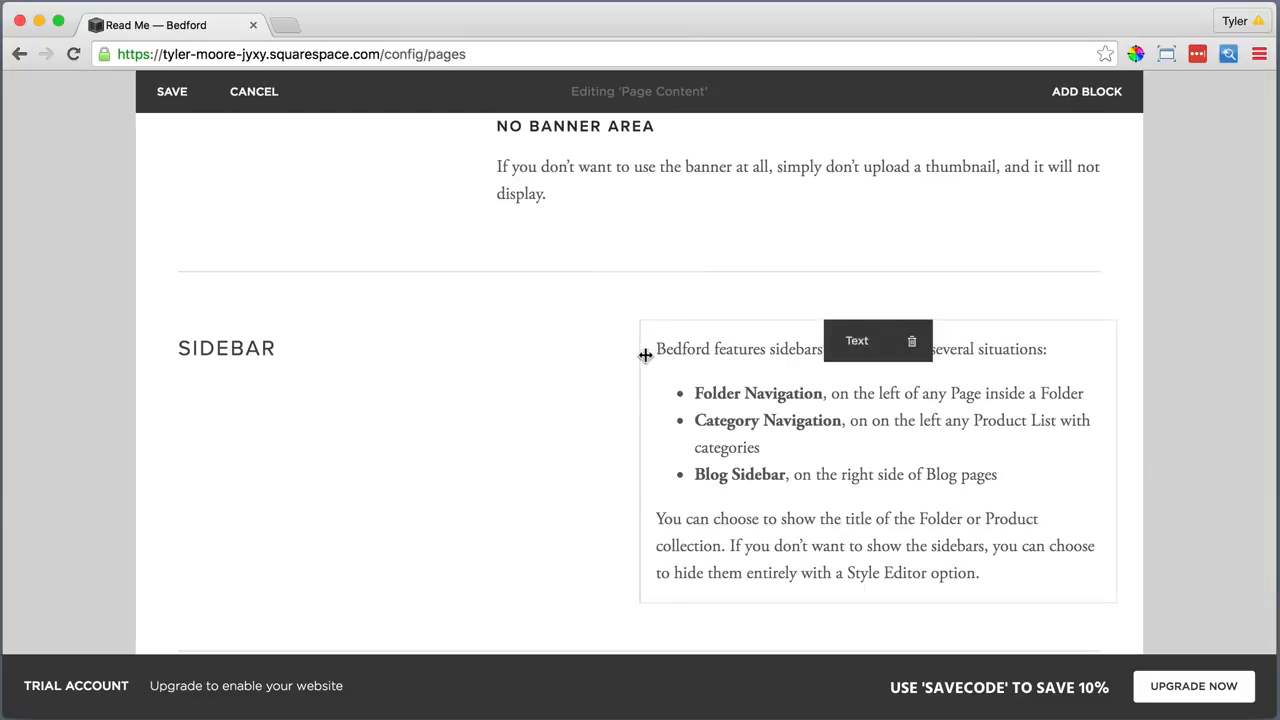
left_click_drag(639, 354, 534, 363)
scroll(555, 364, "down", 1)
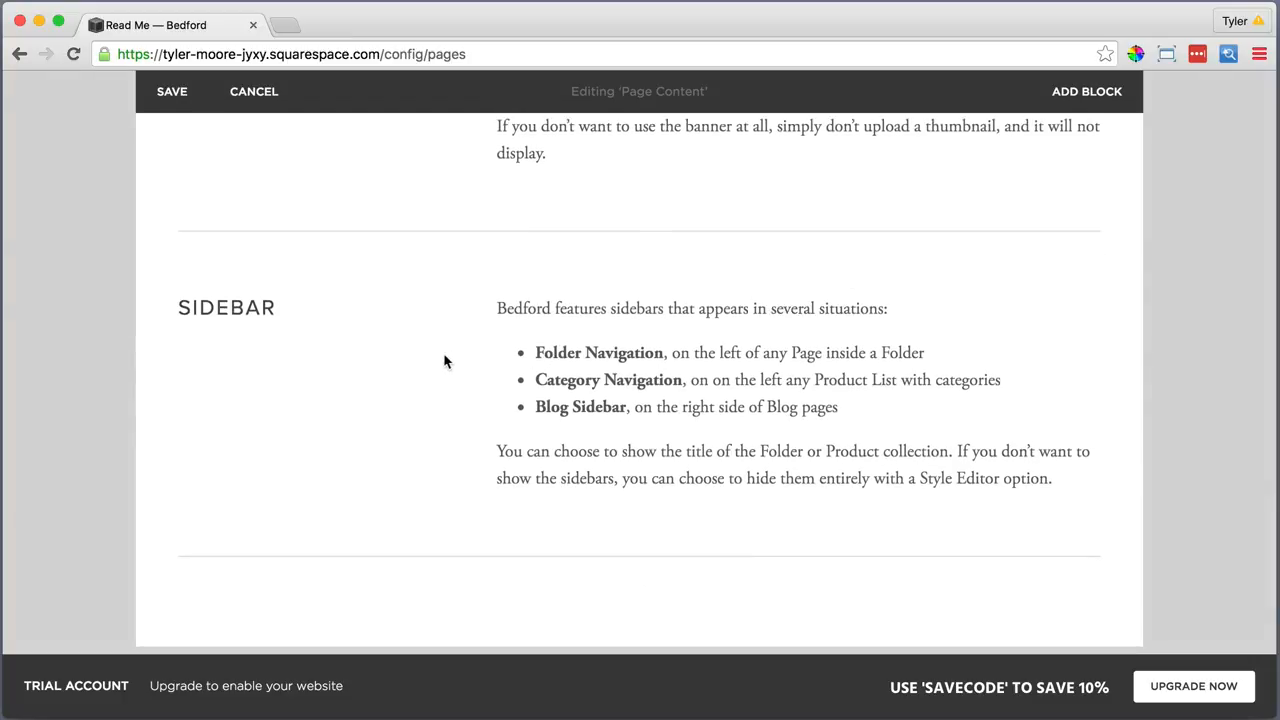
scroll(445, 362, "down", 3)
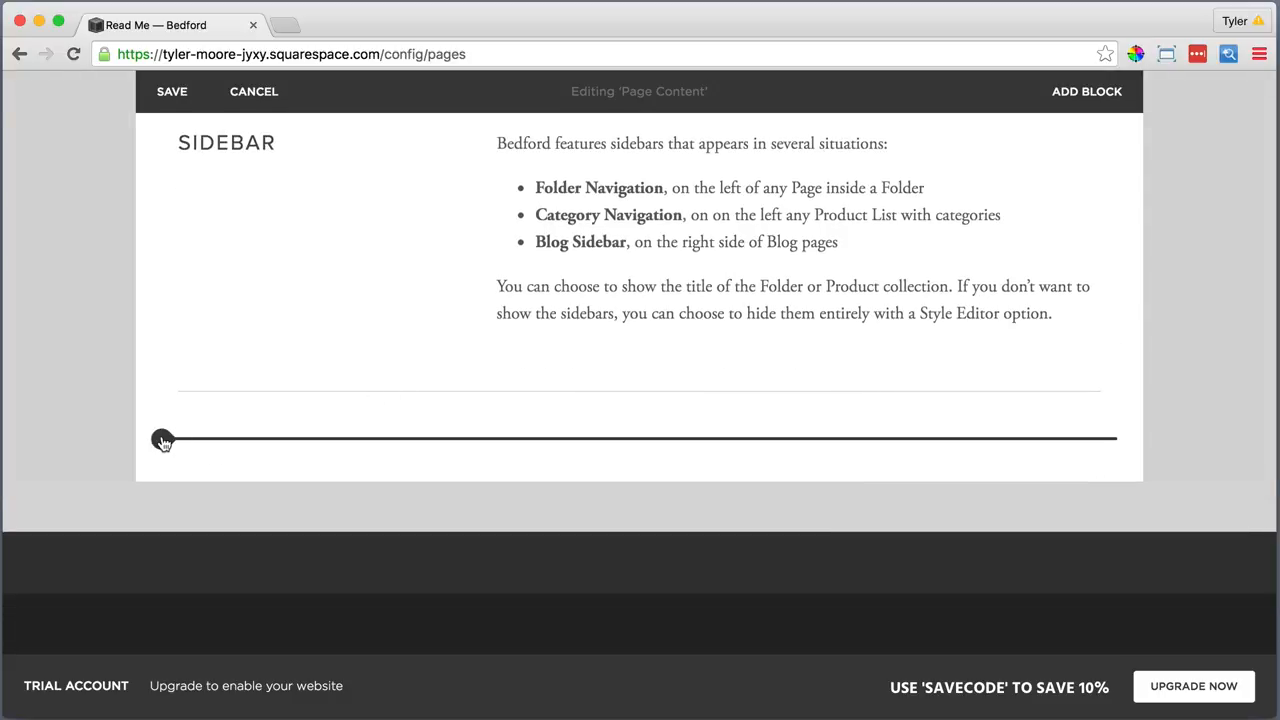
Add an 'Index' text block styled as Heading 2 at the page bottom
left_click(163, 441)
left_click(229, 303)
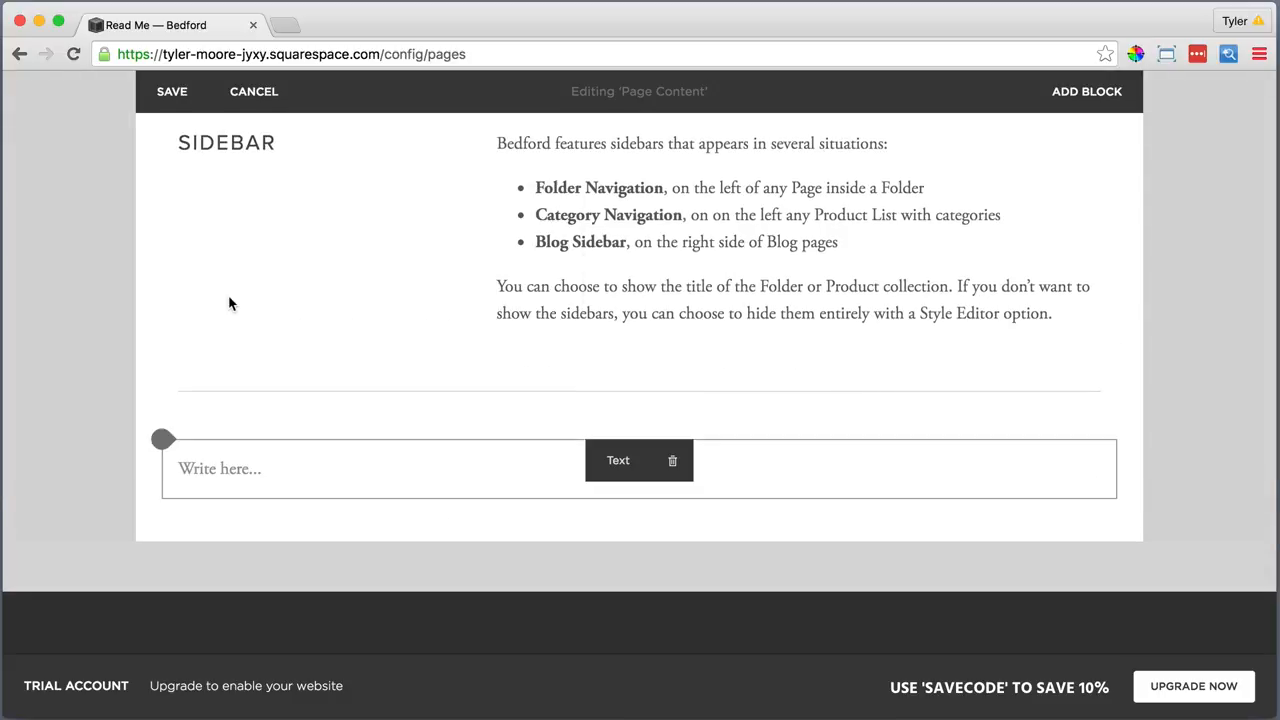
left_click(223, 473)
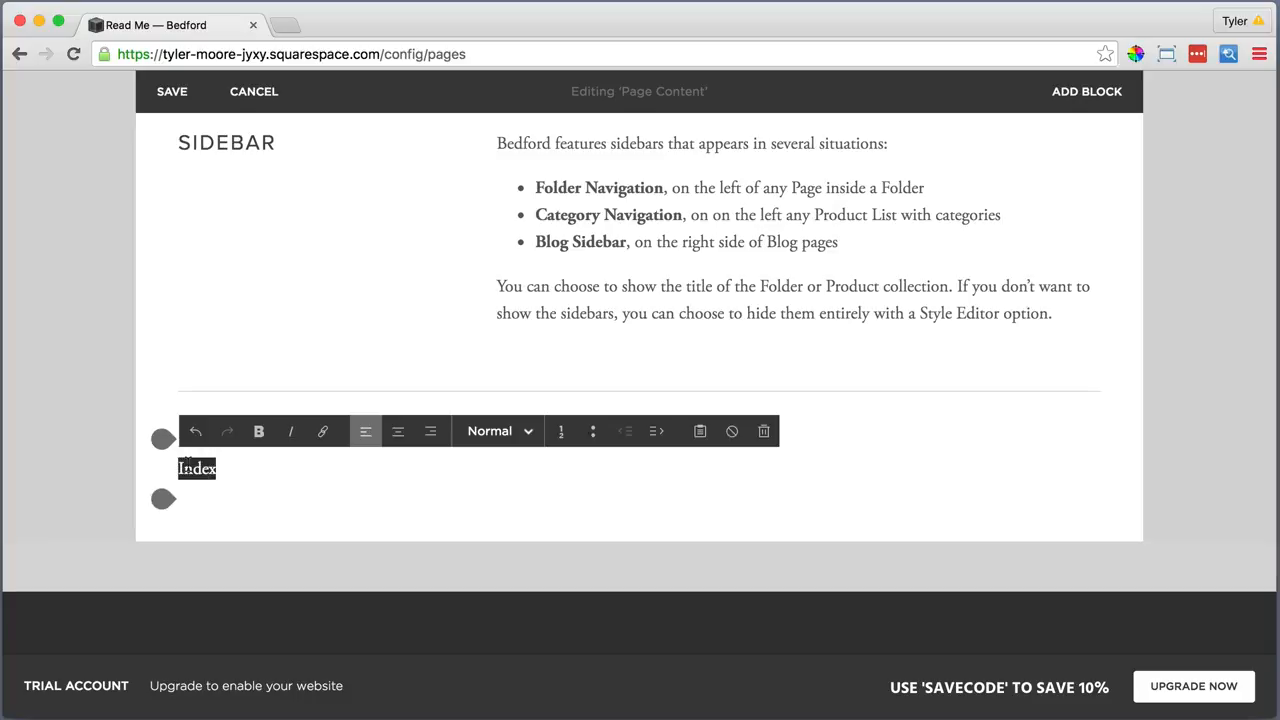
left_click(495, 431)
left_click(490, 526)
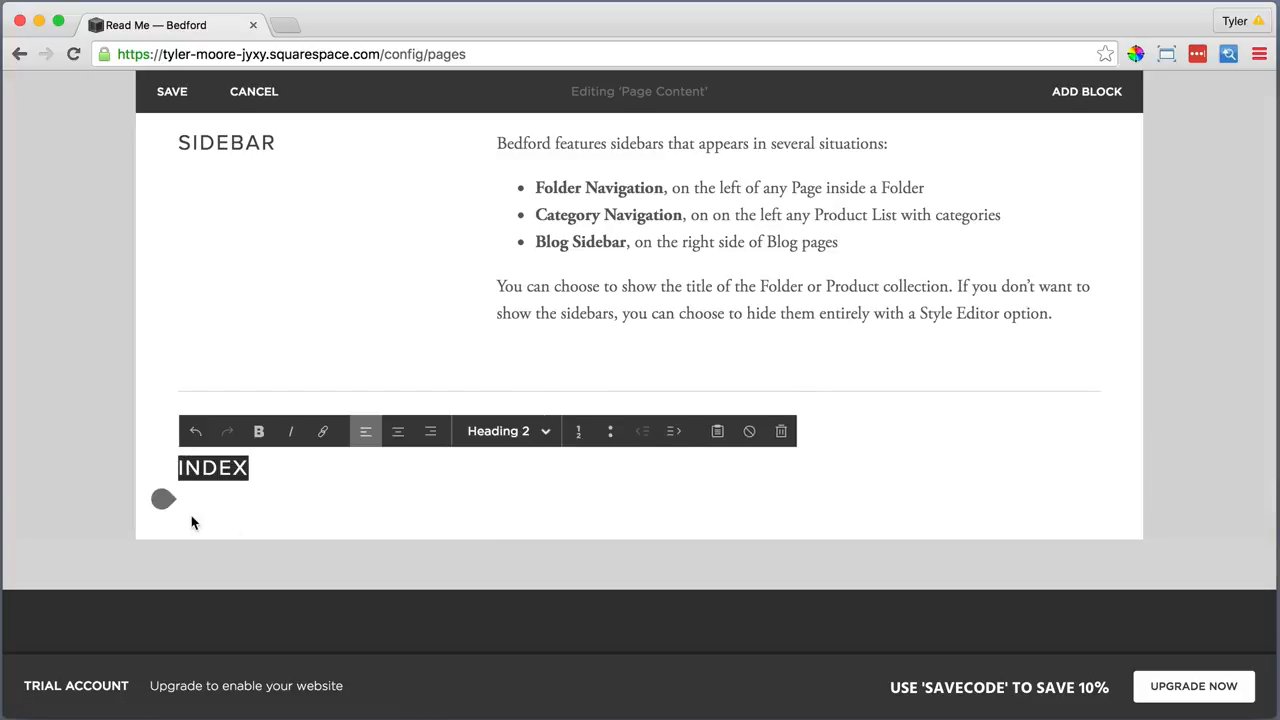
Add a divider under INDEX and a text block with the Index description pasted as plain text
left_click(163, 499)
scroll(225, 512, "down", 3)
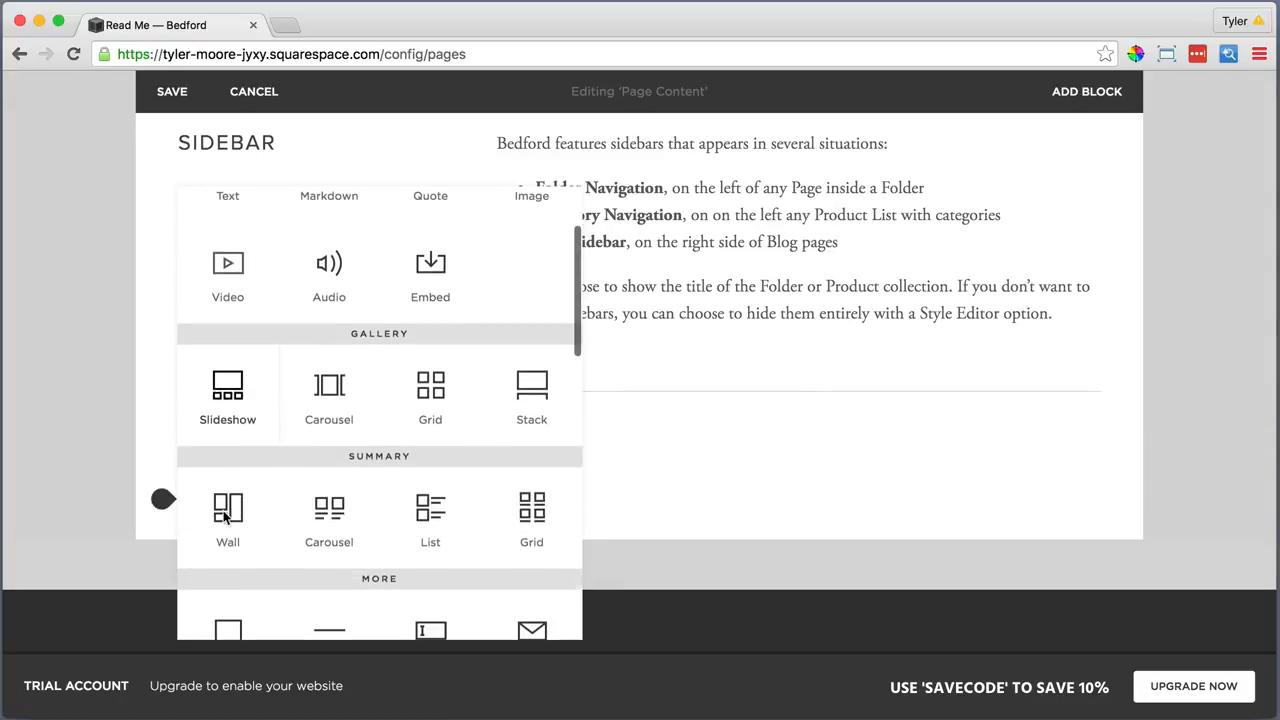
scroll(225, 513, "down", 2)
left_click(331, 539)
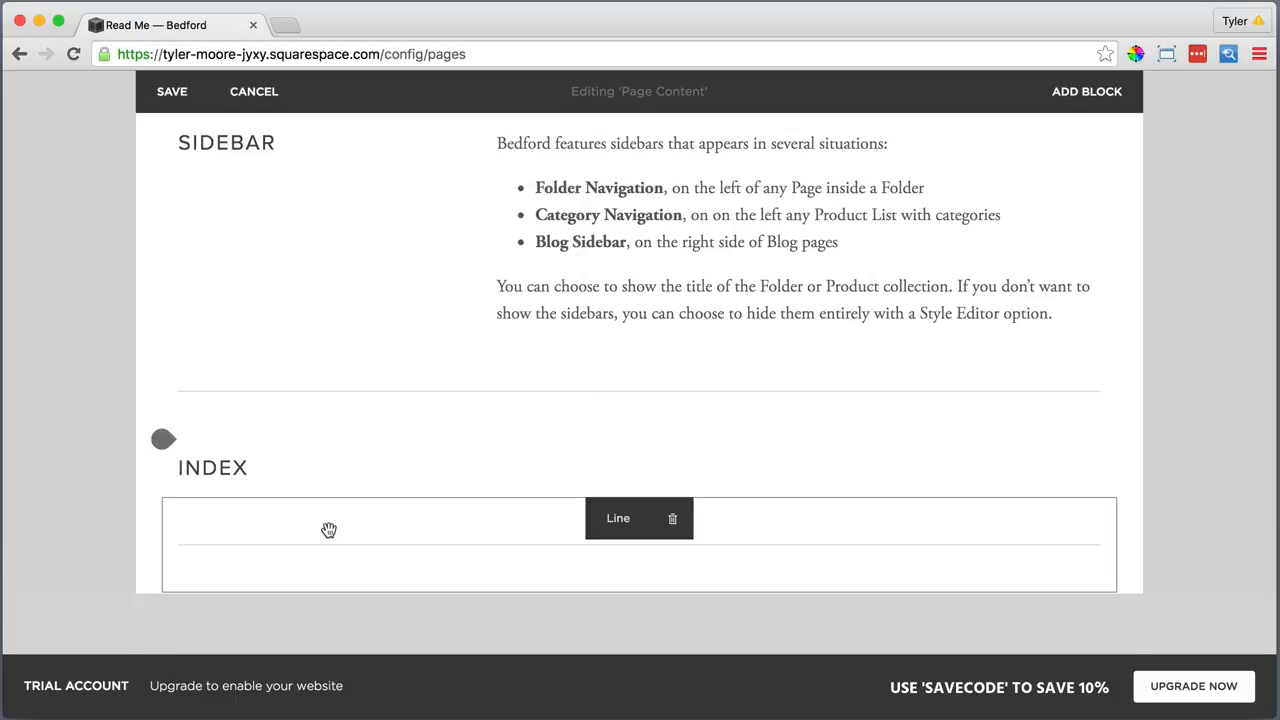
scroll(329, 529, "down", 2)
left_click(162, 484)
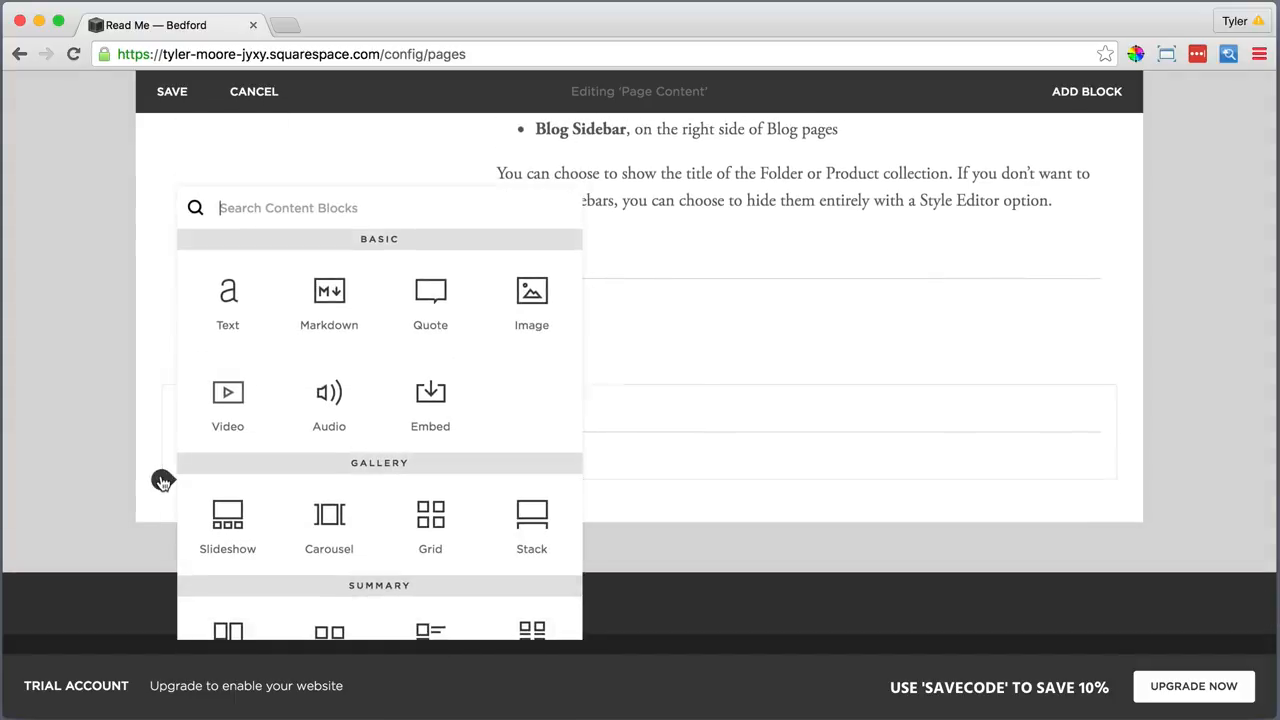
left_click(228, 296)
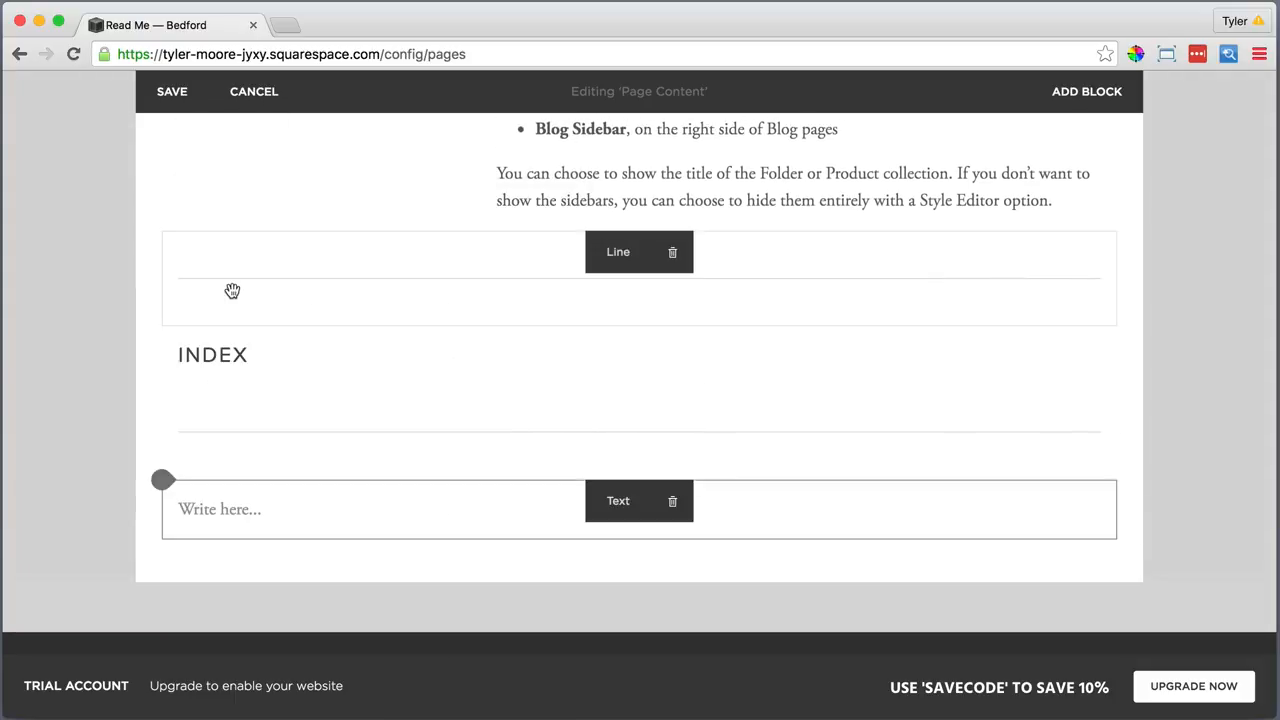
left_click(334, 522)
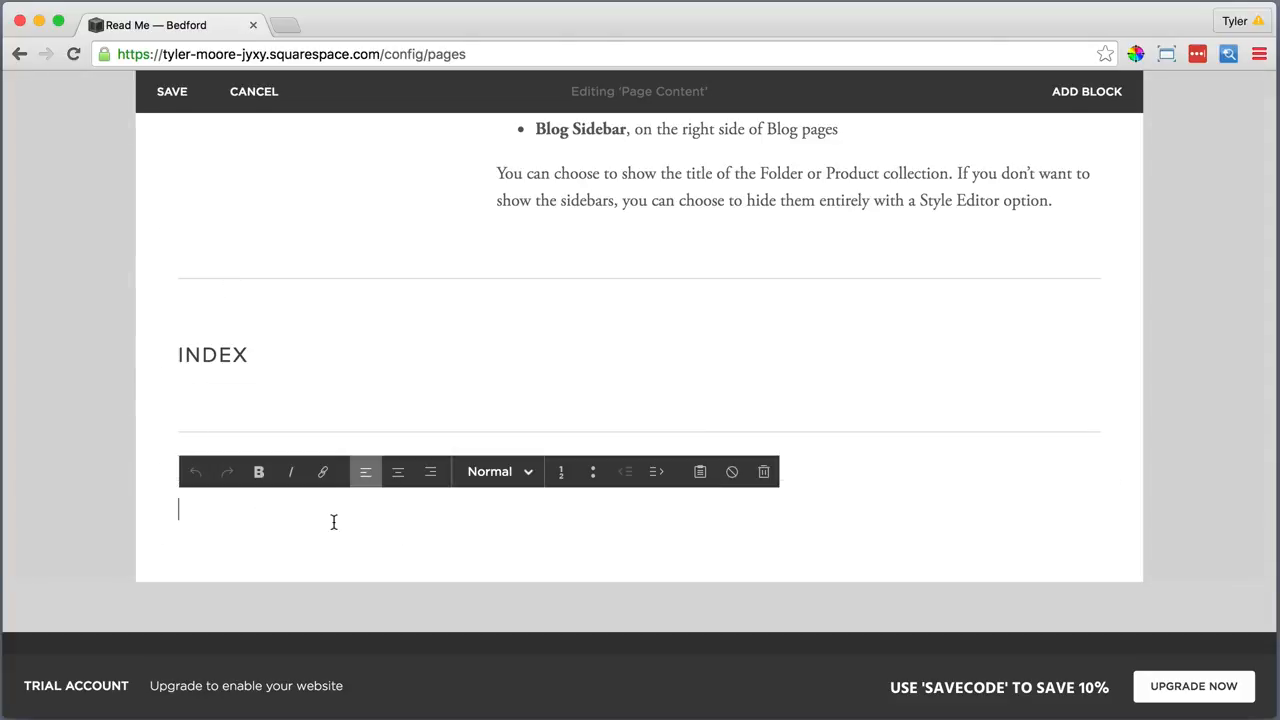
left_click(700, 472)
right_click(543, 346)
left_click(600, 446)
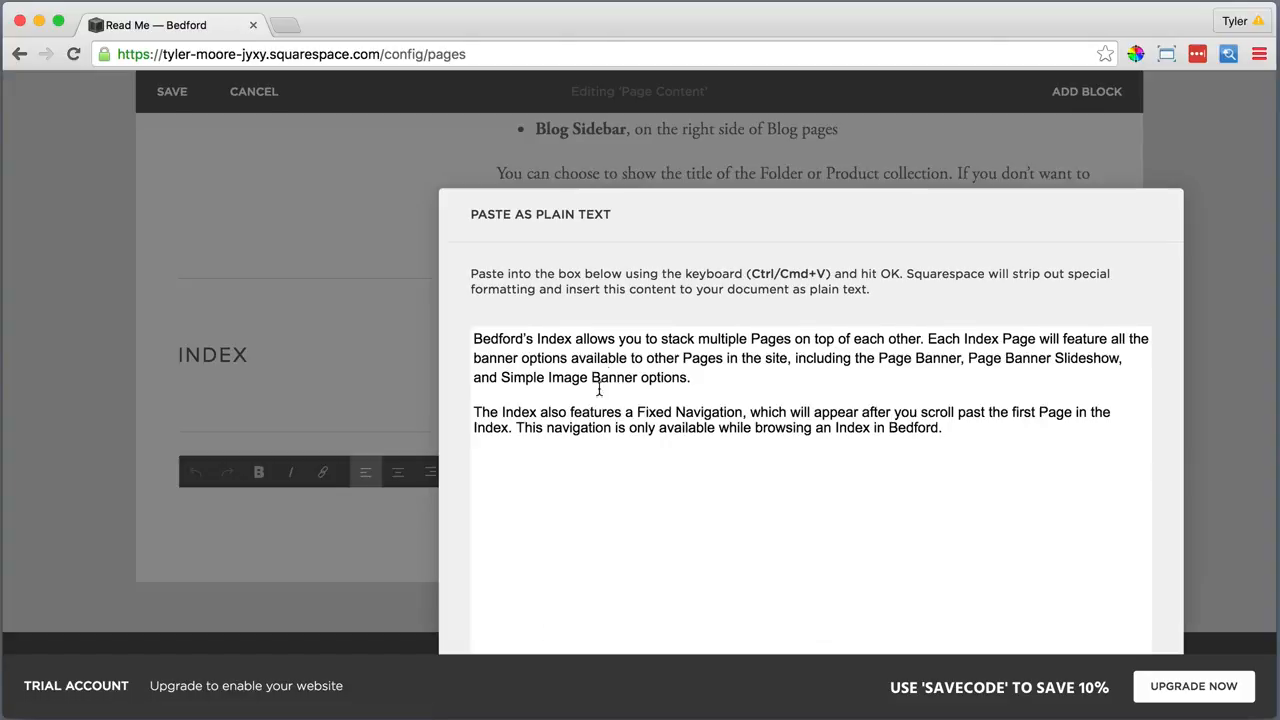
left_click(912, 628)
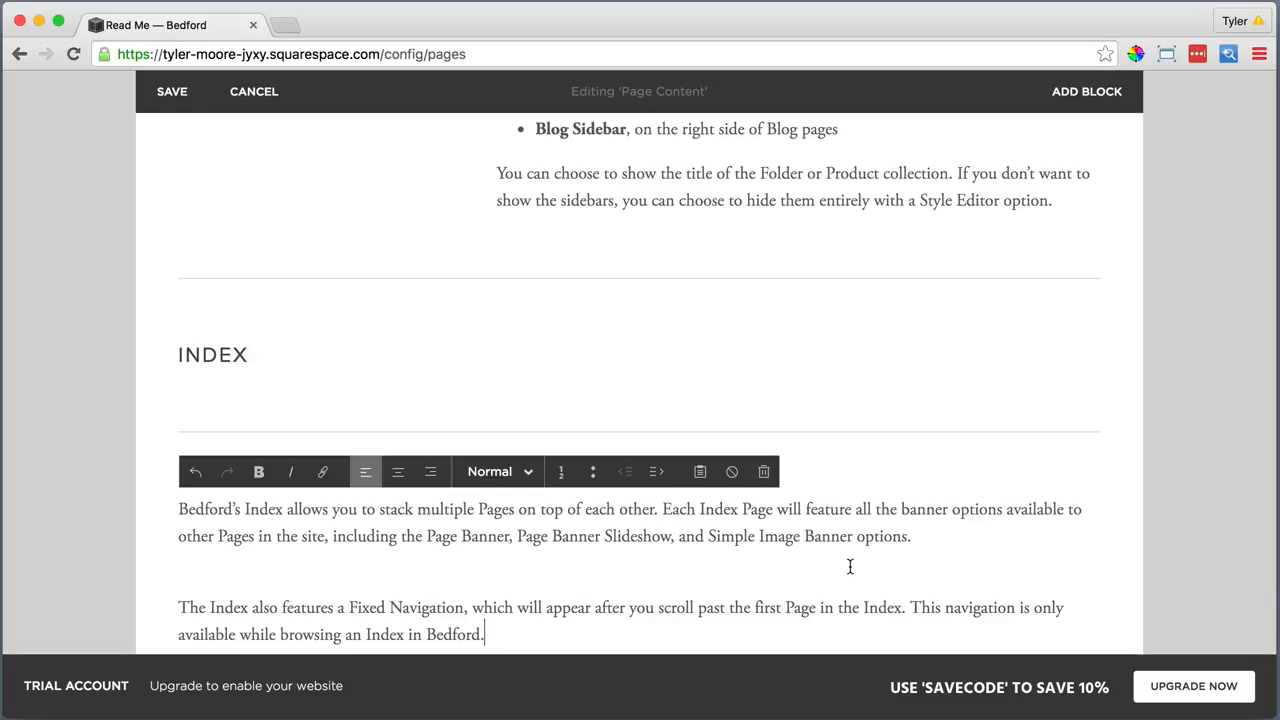
Bold the words Index and Fixed Navigation in the Index description
scroll(783, 557, "down", 2)
left_click_drag(283, 436, 258, 436)
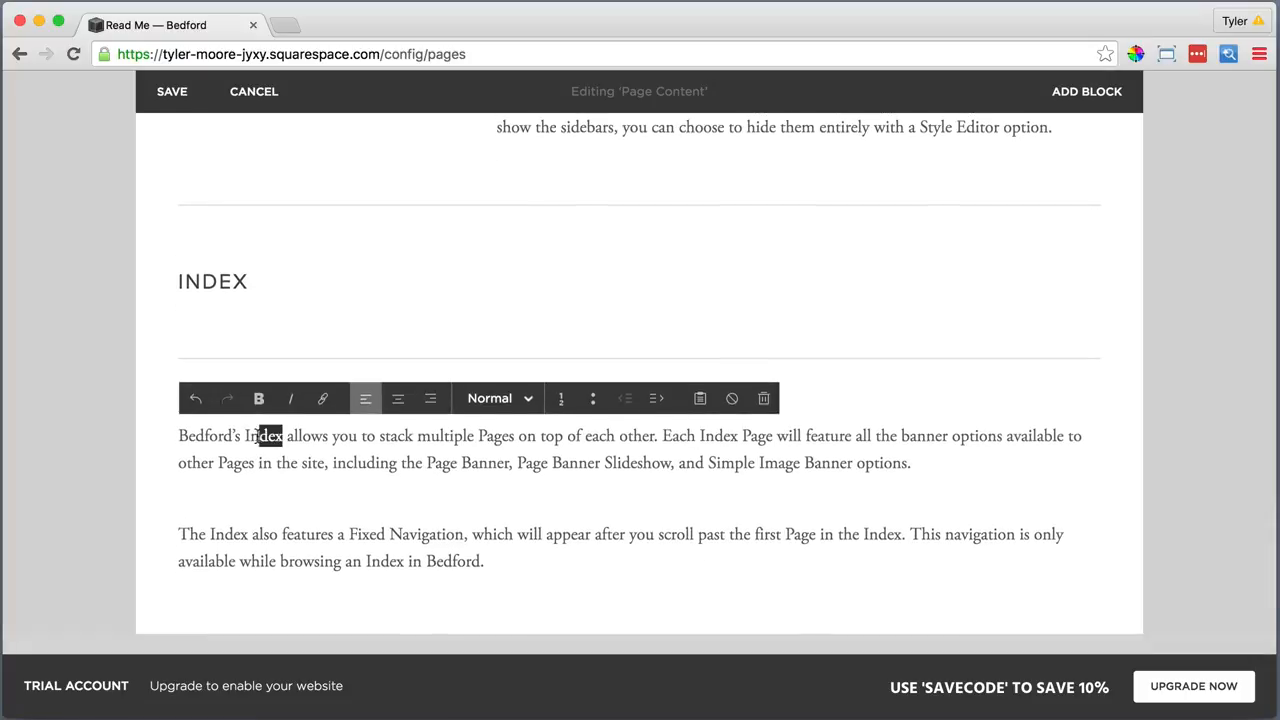
left_click(259, 400)
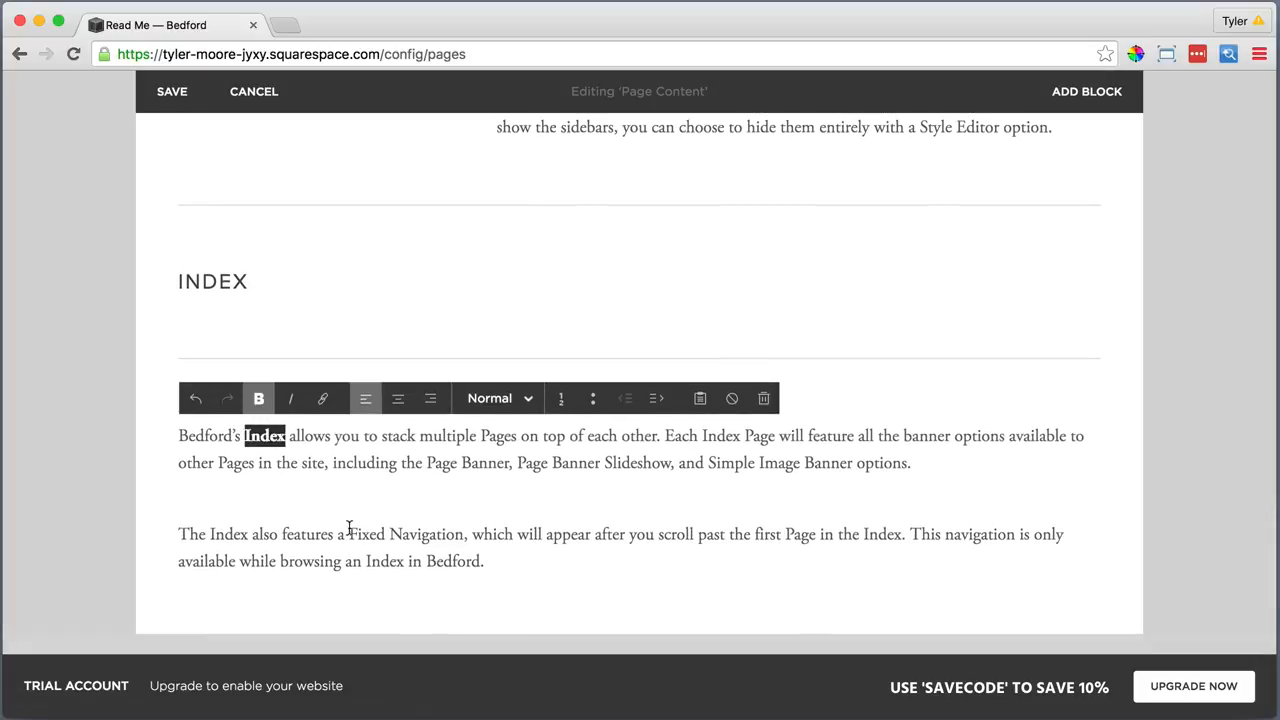
left_click_drag(349, 534, 470, 534)
left_click(259, 400)
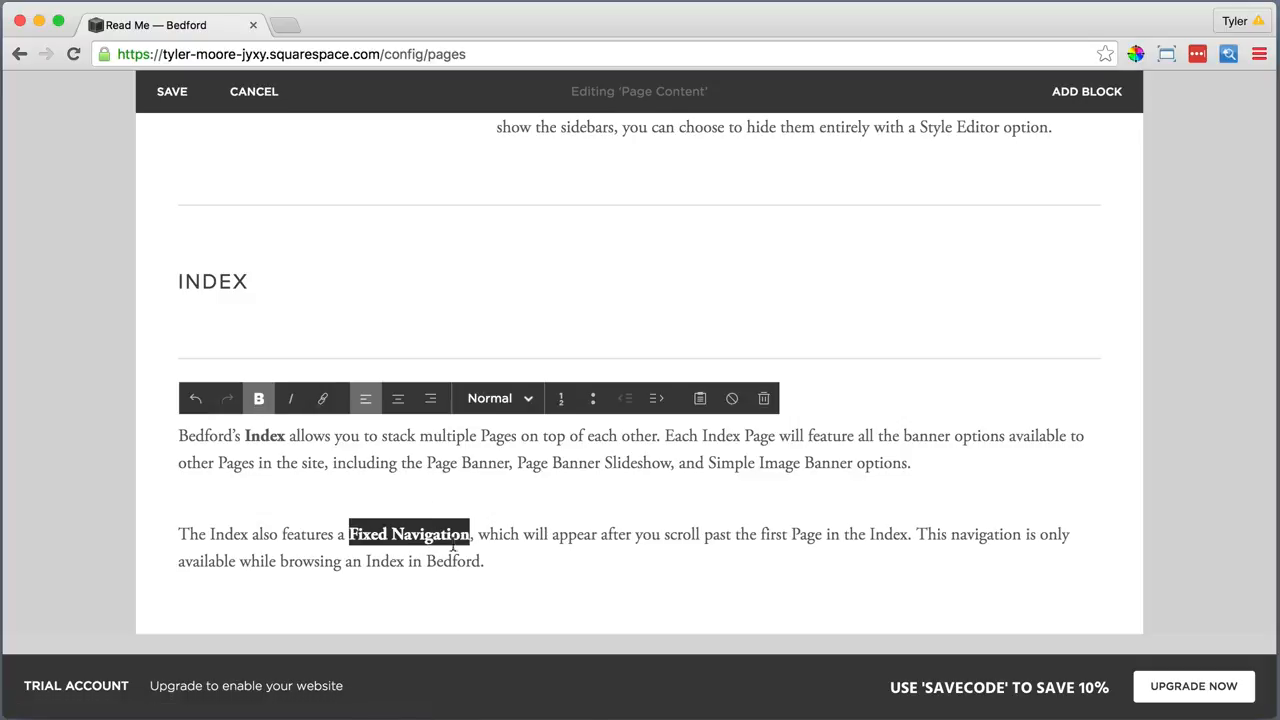
left_click(493, 563)
scroll(494, 563, "down", 2)
left_click(248, 541)
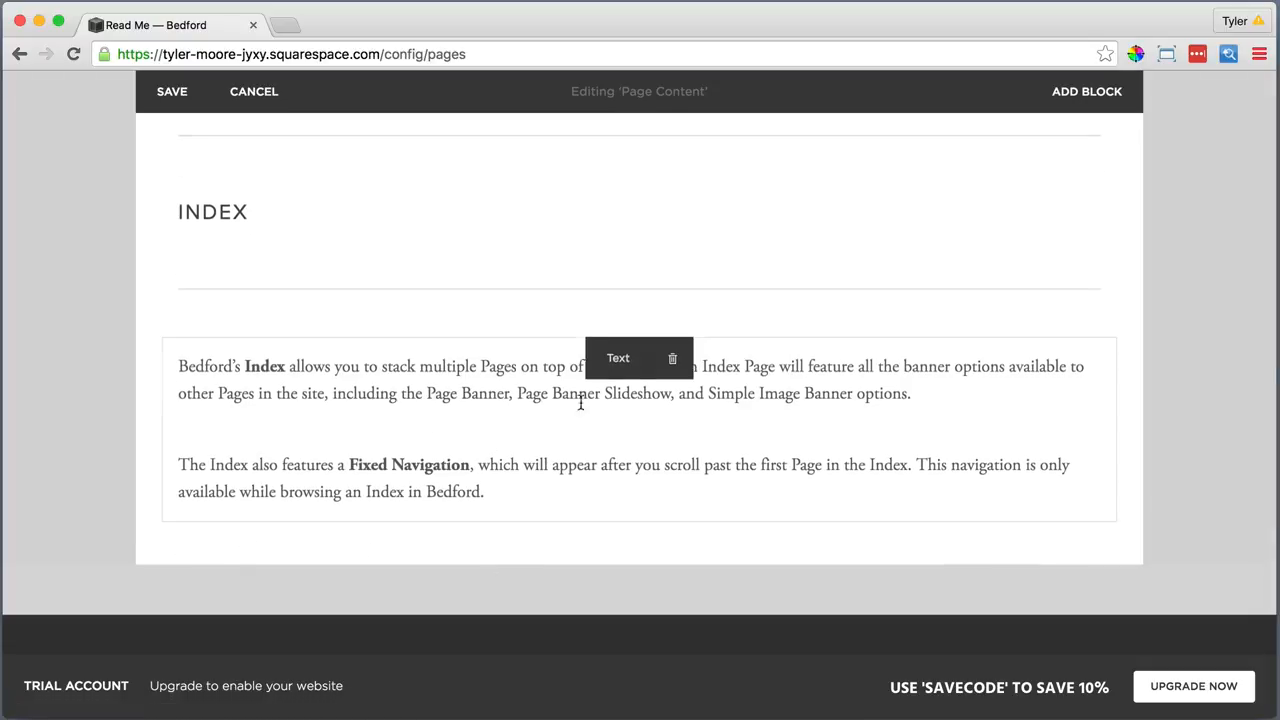
Place the Index text in a column beside INDEX and widen it leftward
left_click_drag(606, 342, 736, 220)
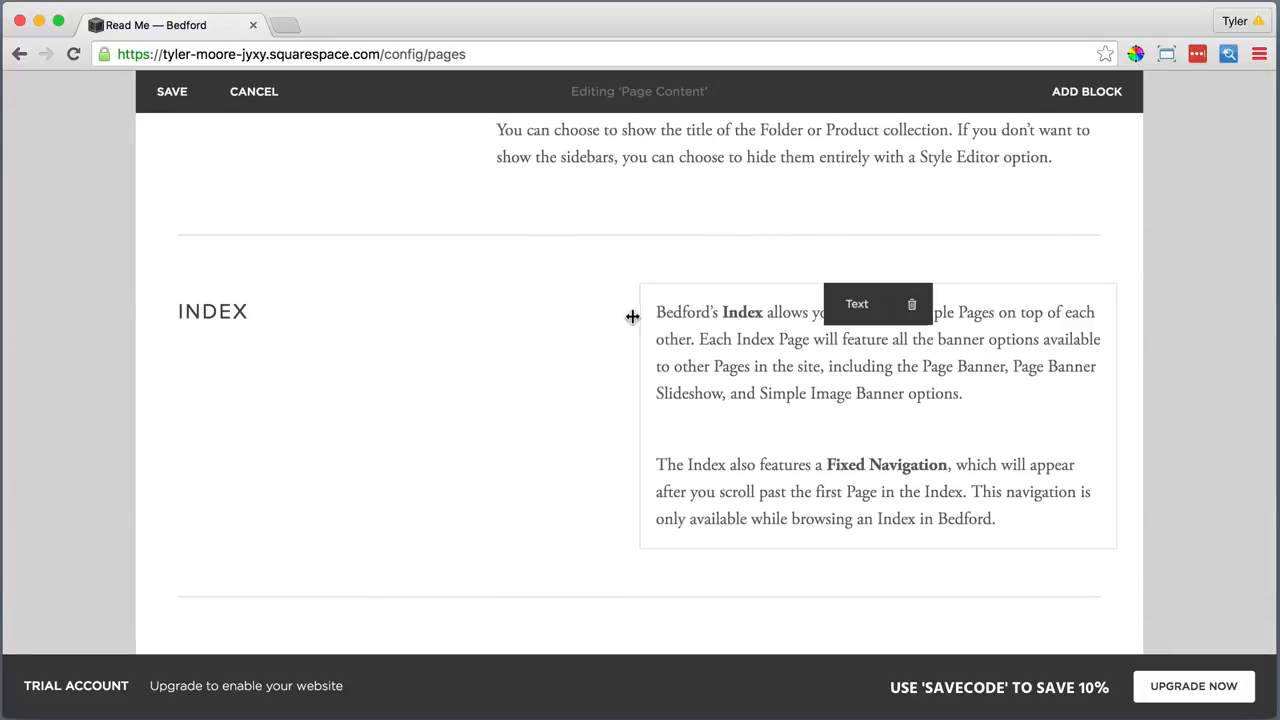
left_click_drag(634, 316, 510, 326)
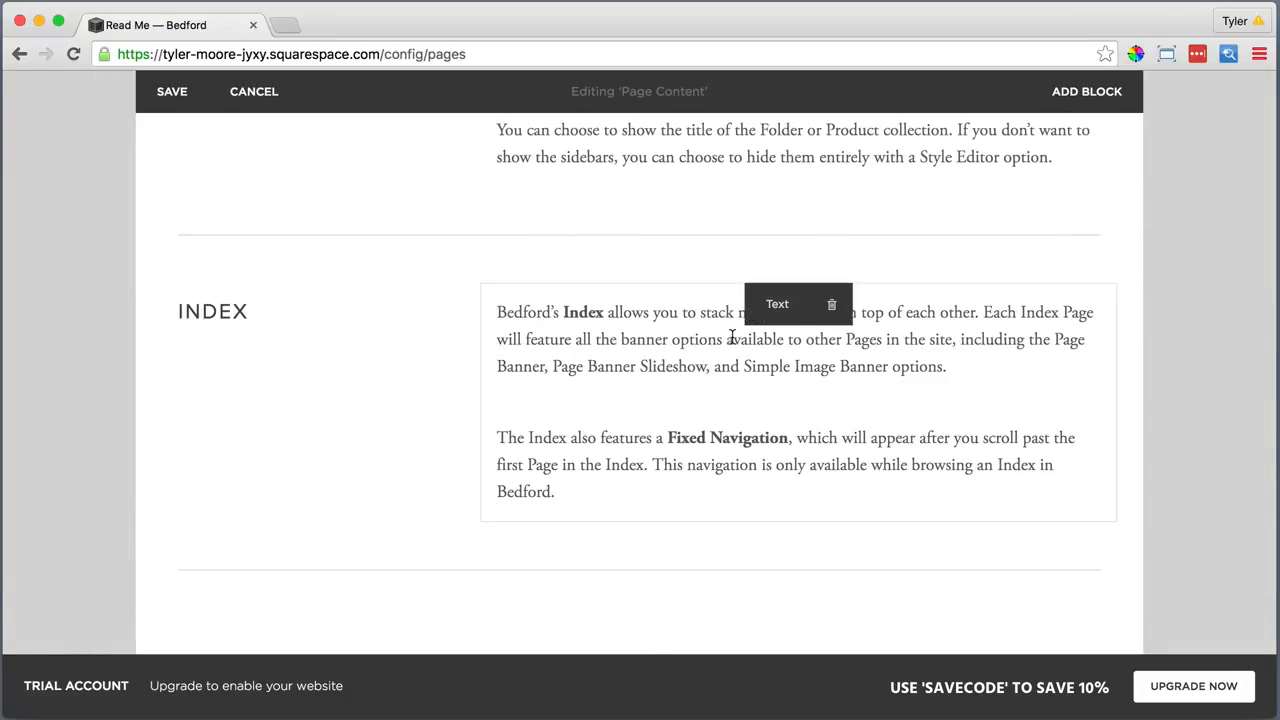
scroll(732, 337, "down", 2)
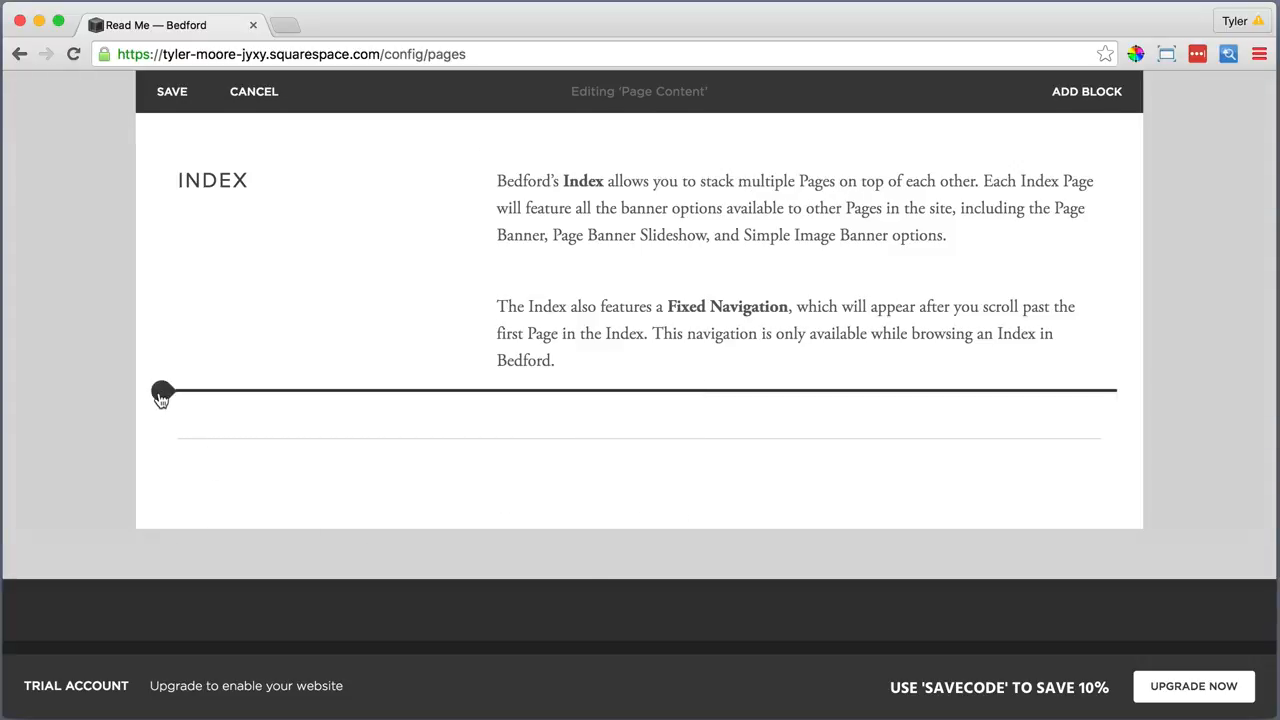
Insert a Spacer below the Index text, delete the divider line, and make the spacer taller
left_click(163, 392)
scroll(229, 414, "down", 5)
left_click(226, 503)
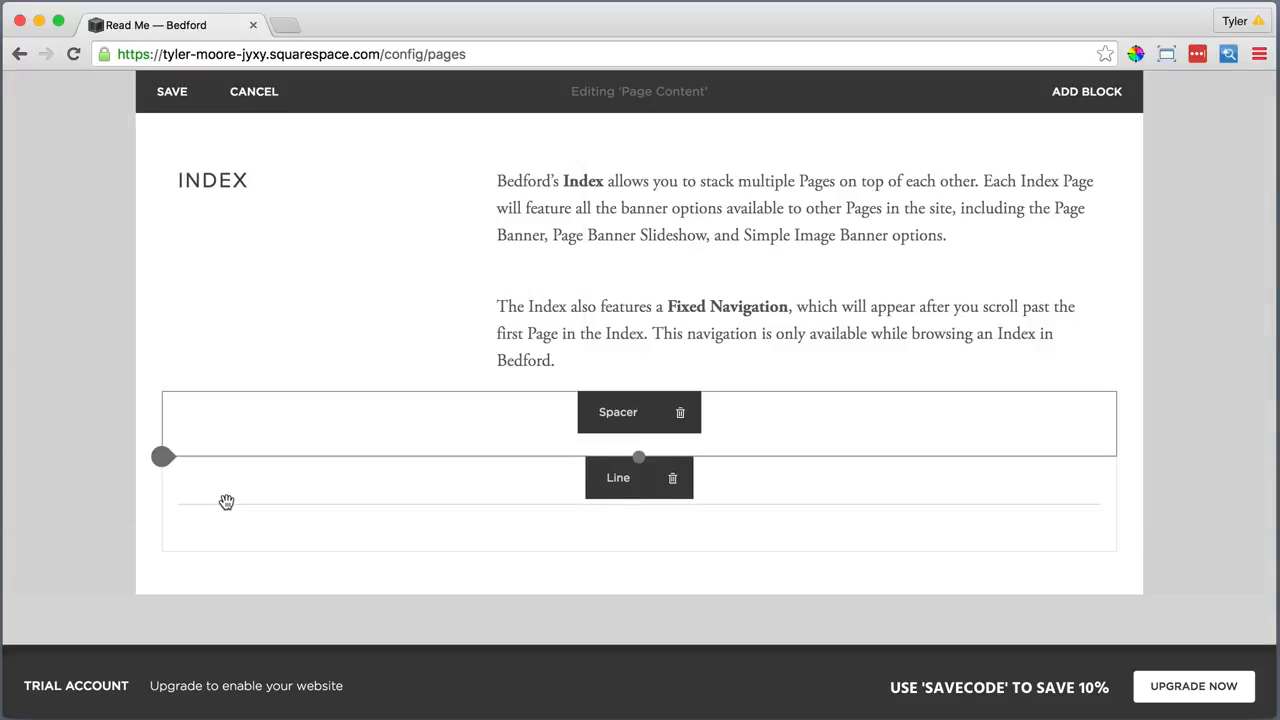
left_click(674, 480)
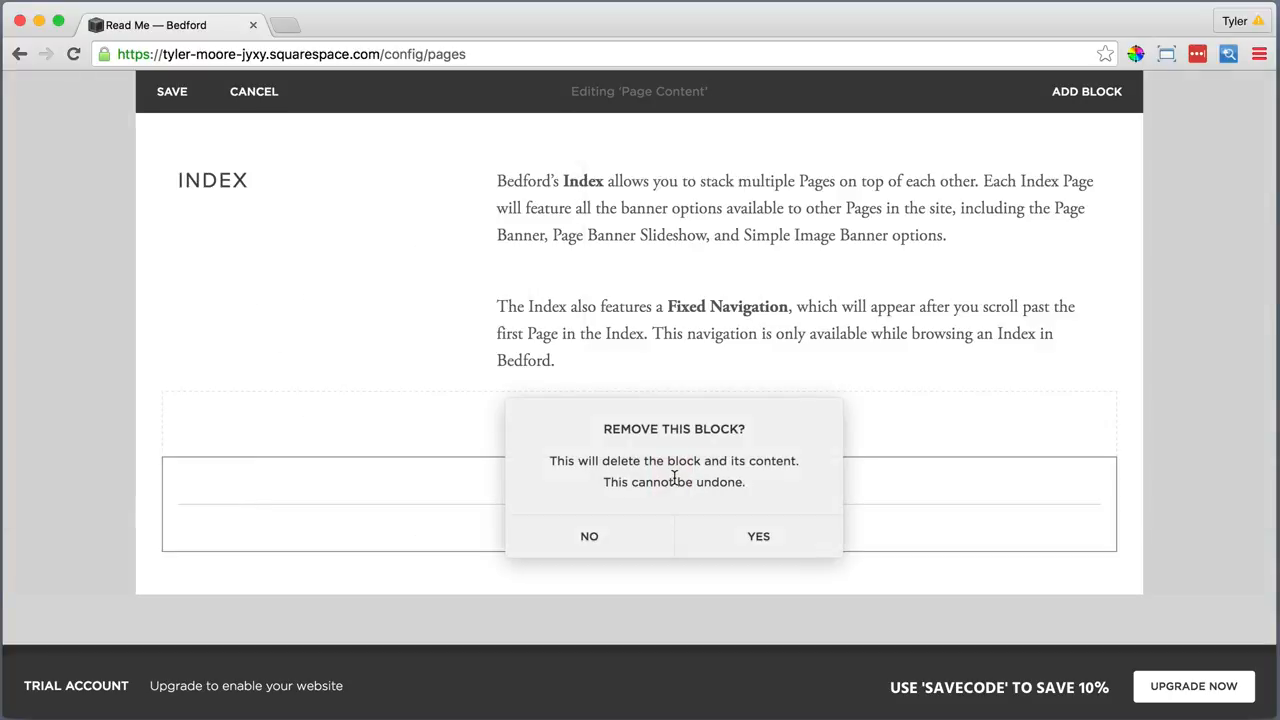
left_click(763, 537)
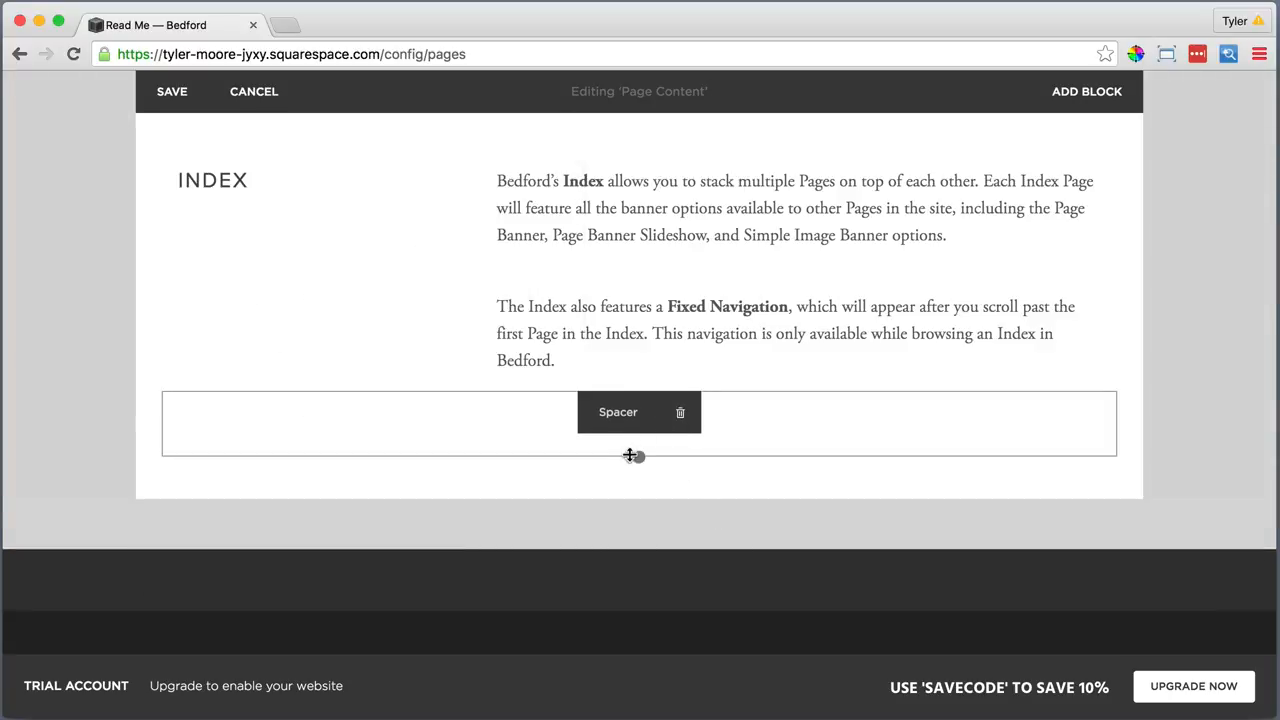
left_click_drag(630, 455, 619, 573)
Add a centred 'Style Editor Options' text block as Heading 1 below the spacer
left_click(199, 574)
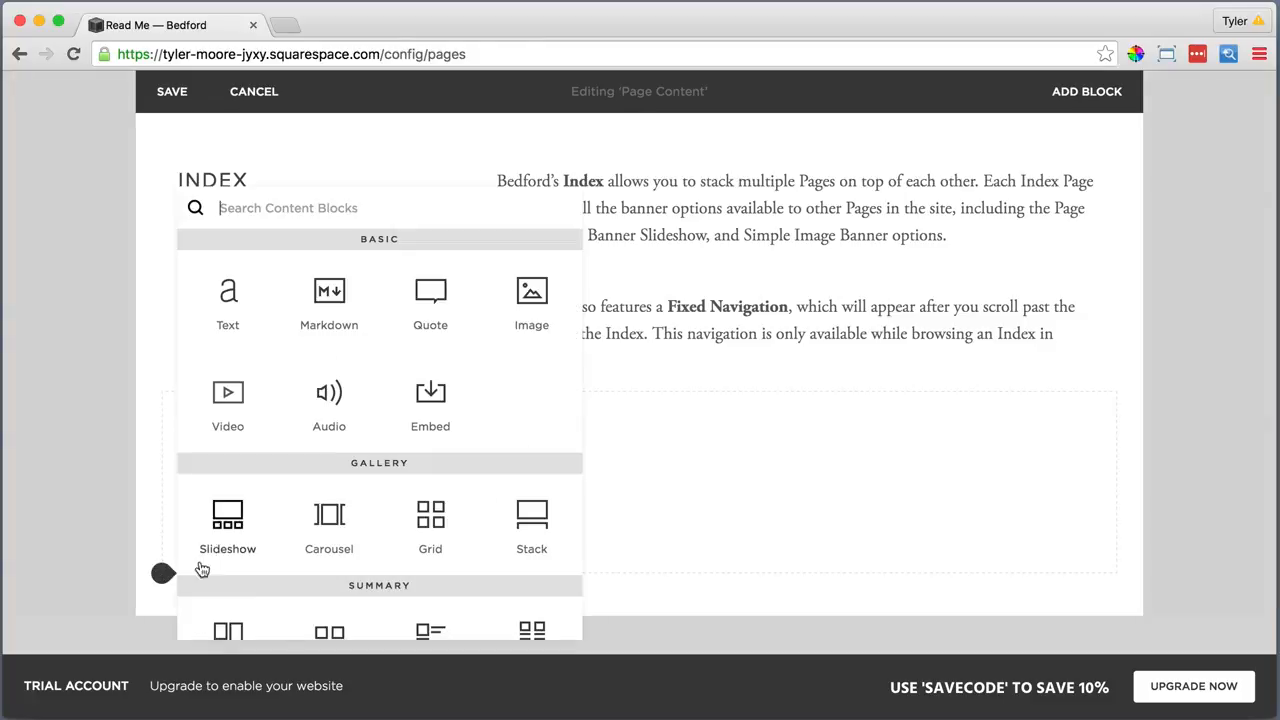
left_click(223, 286)
type("Style Editor Options")
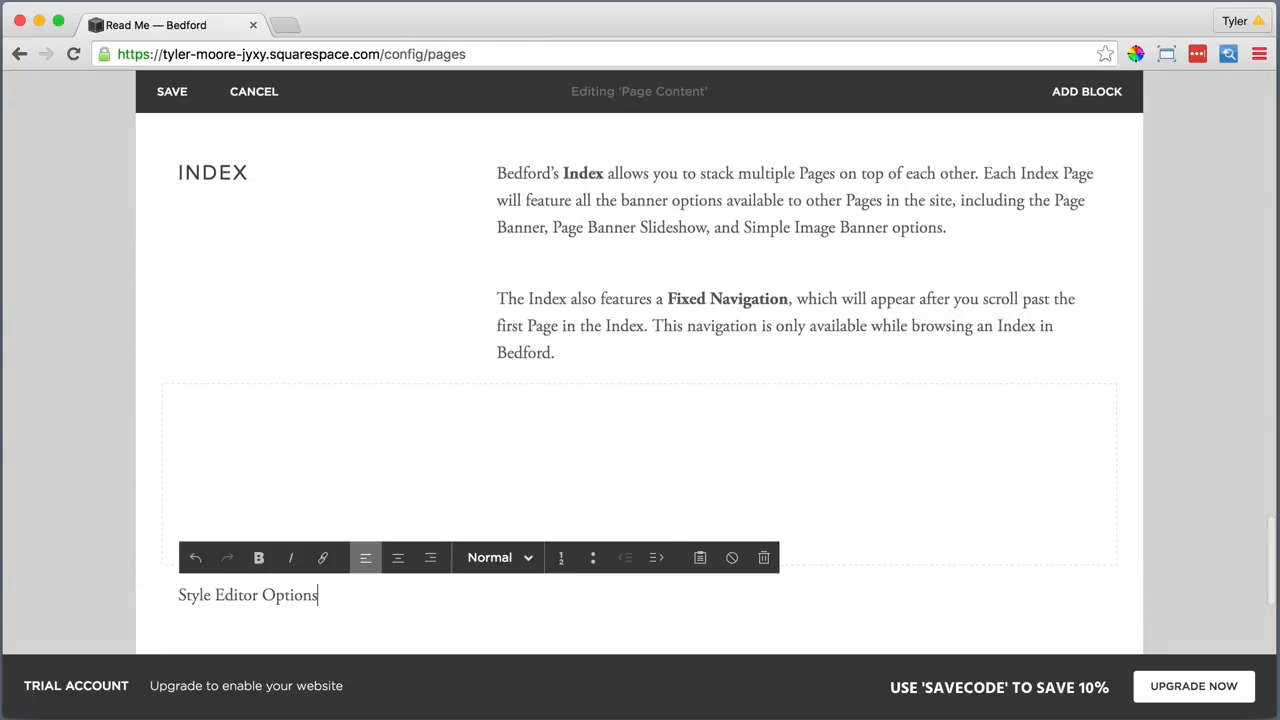
left_click_drag(318, 595, 195, 595)
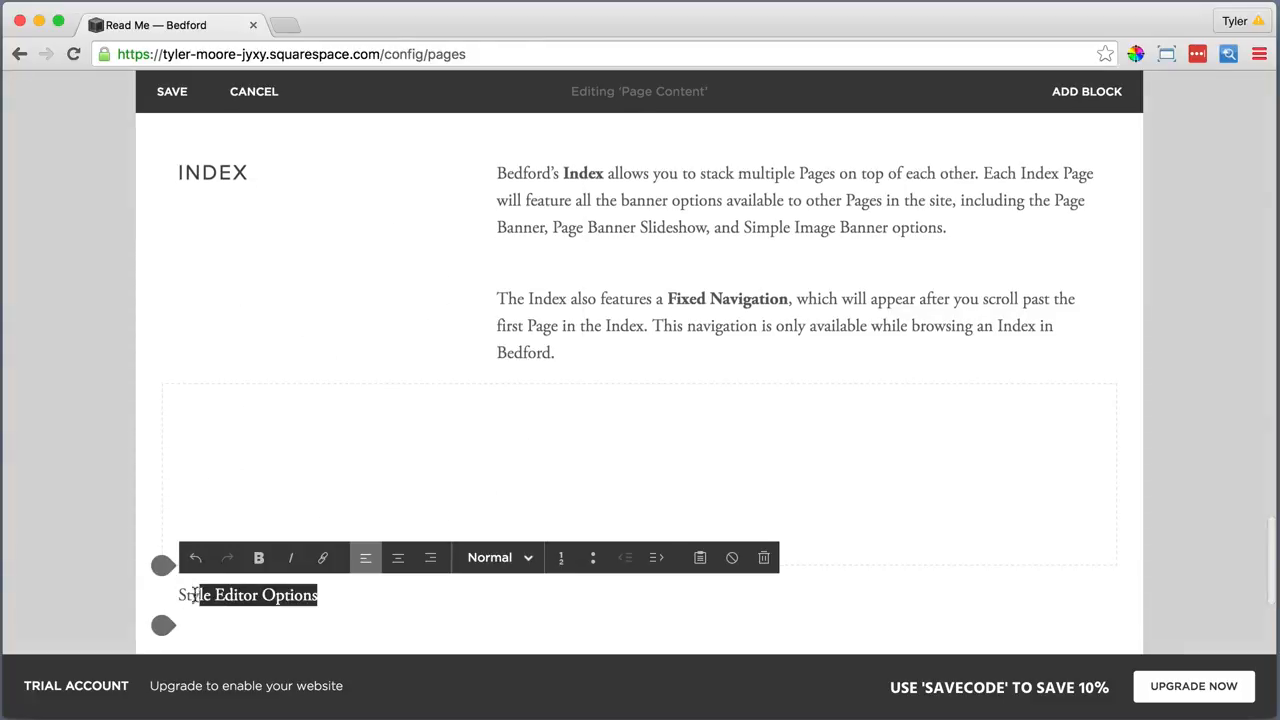
left_click(398, 557)
left_click(490, 557)
left_click(514, 446)
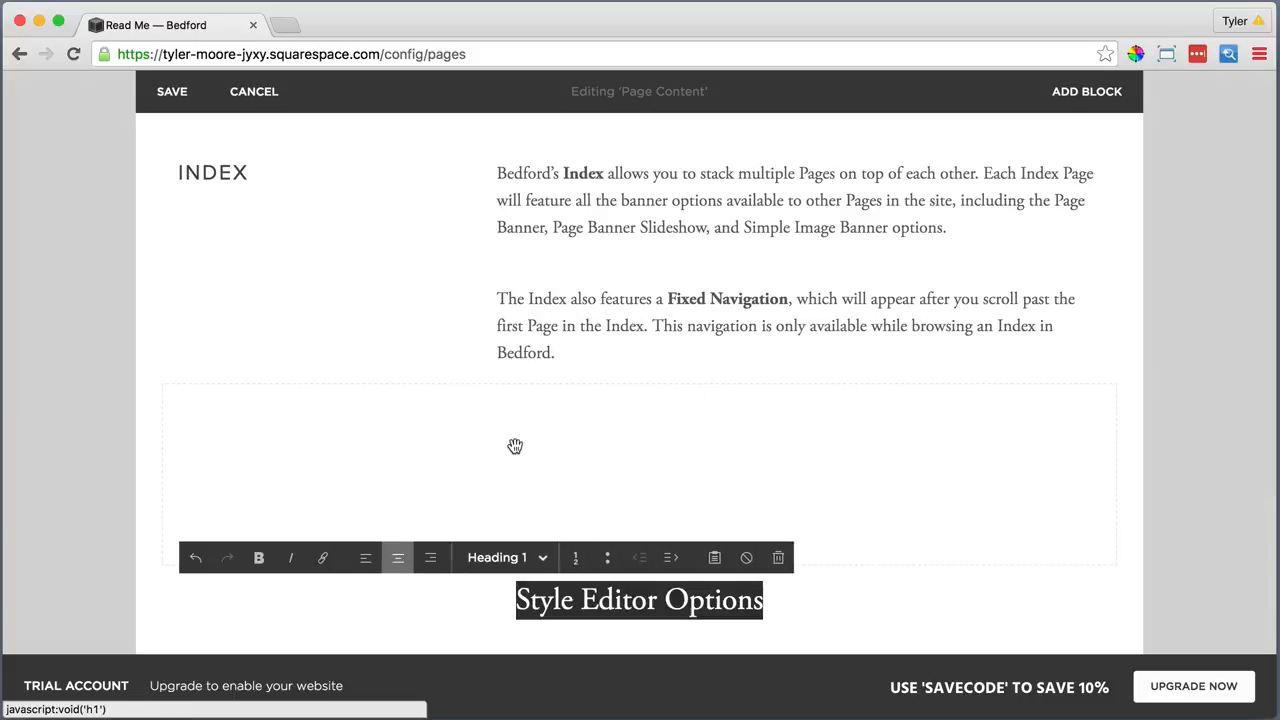
Insert a divider line under the Style Editor Options heading
scroll(515, 446, "down", 3)
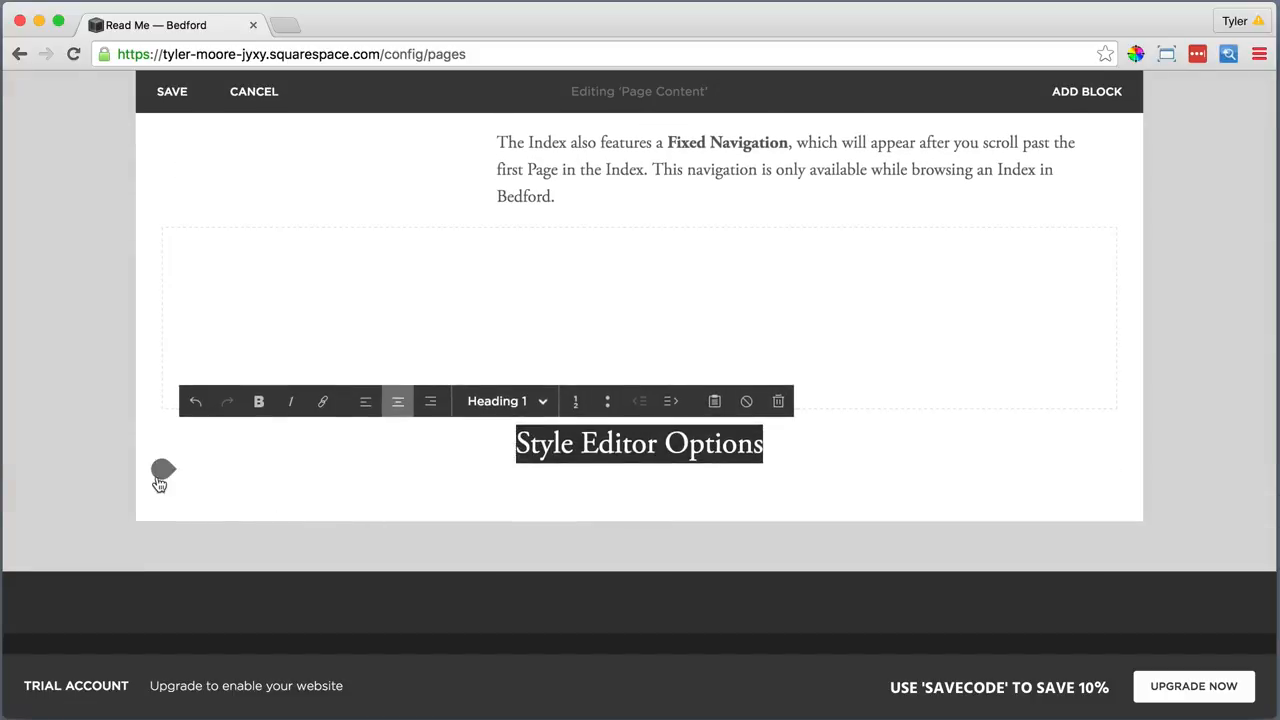
left_click(160, 475)
scroll(210, 494, "down", 3)
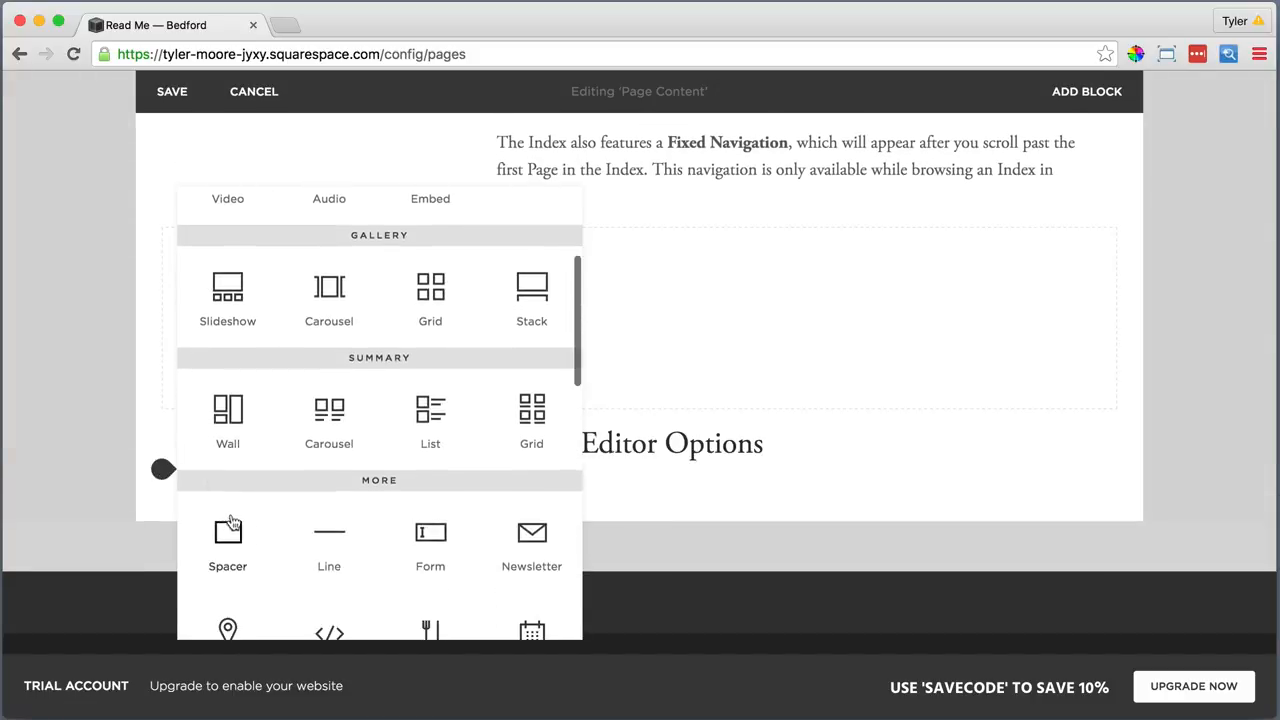
left_click(328, 528)
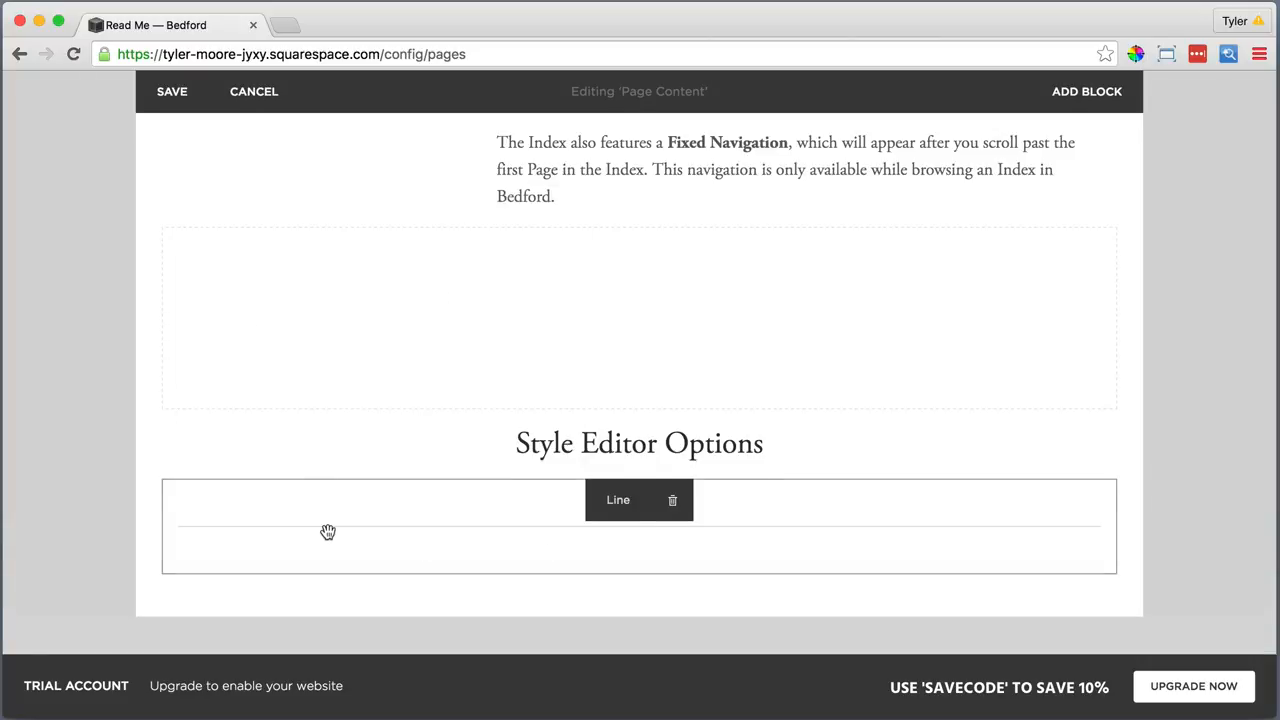
scroll(300, 537, "down", 1)
Add a 'Site Header' text block under the line, formatted as Heading 2
left_click(162, 514)
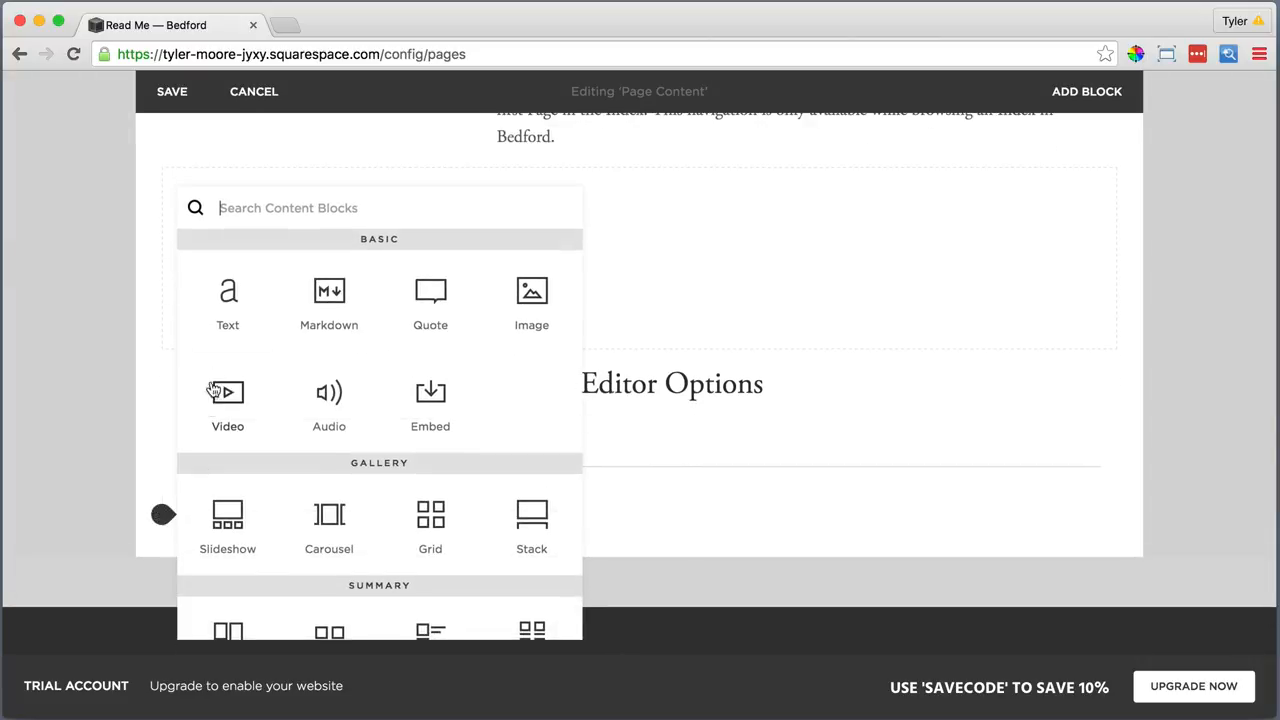
left_click(226, 290)
left_click(204, 547)
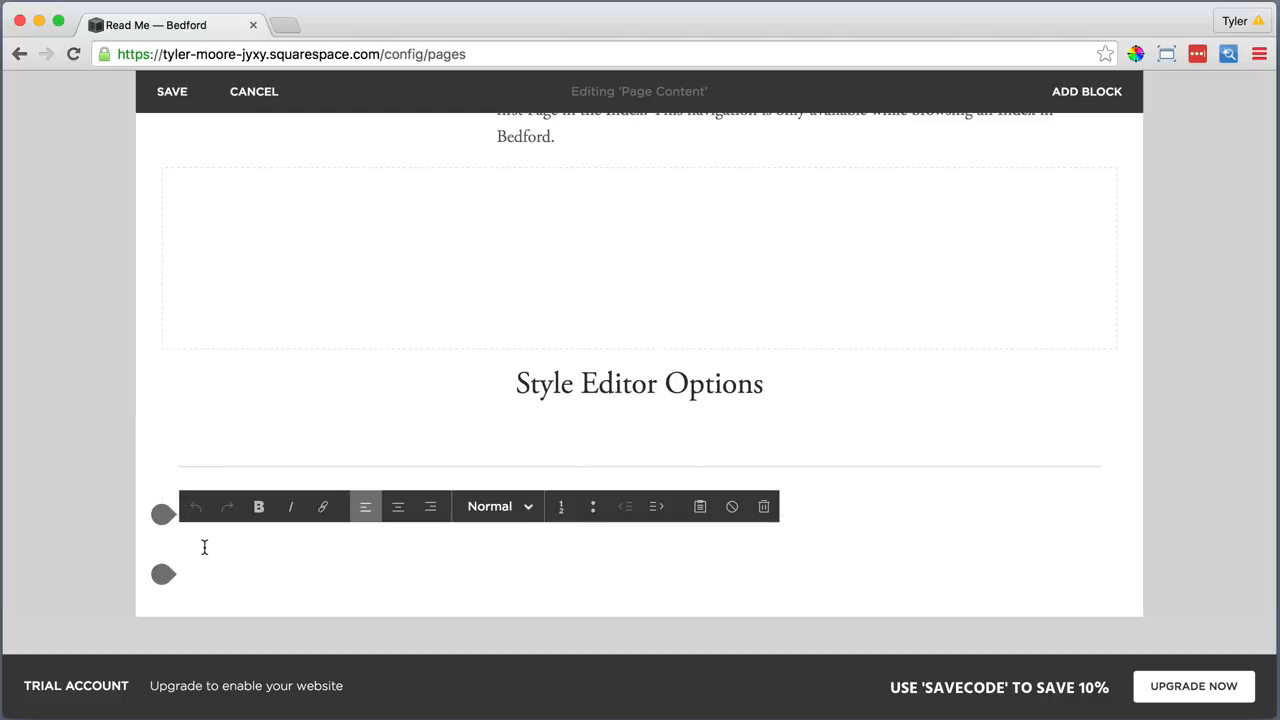
type("Site Header")
left_click_drag(256, 556, 178, 545)
left_click(495, 506)
left_click(488, 470)
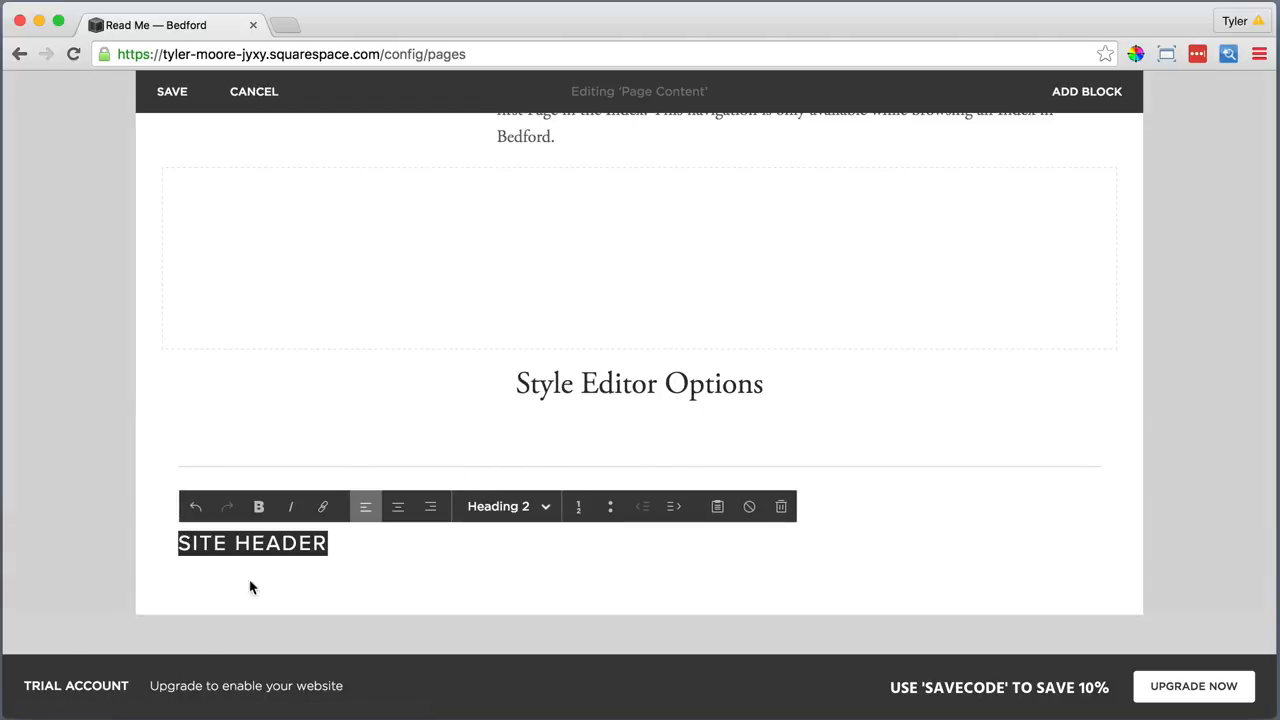
left_click(160, 578)
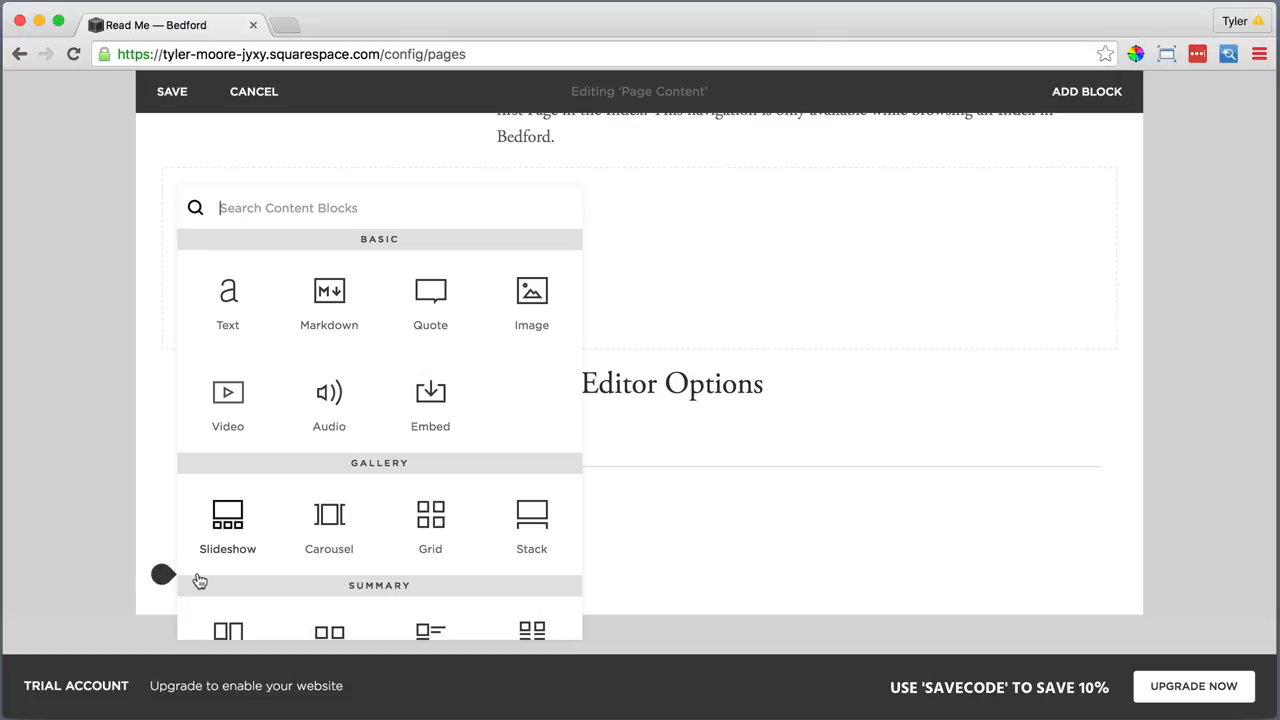
Add a divider under SITE HEADER, then a text block with the pasted header option descriptions as plain text
scroll(220, 582, "down", 3)
left_click(330, 606)
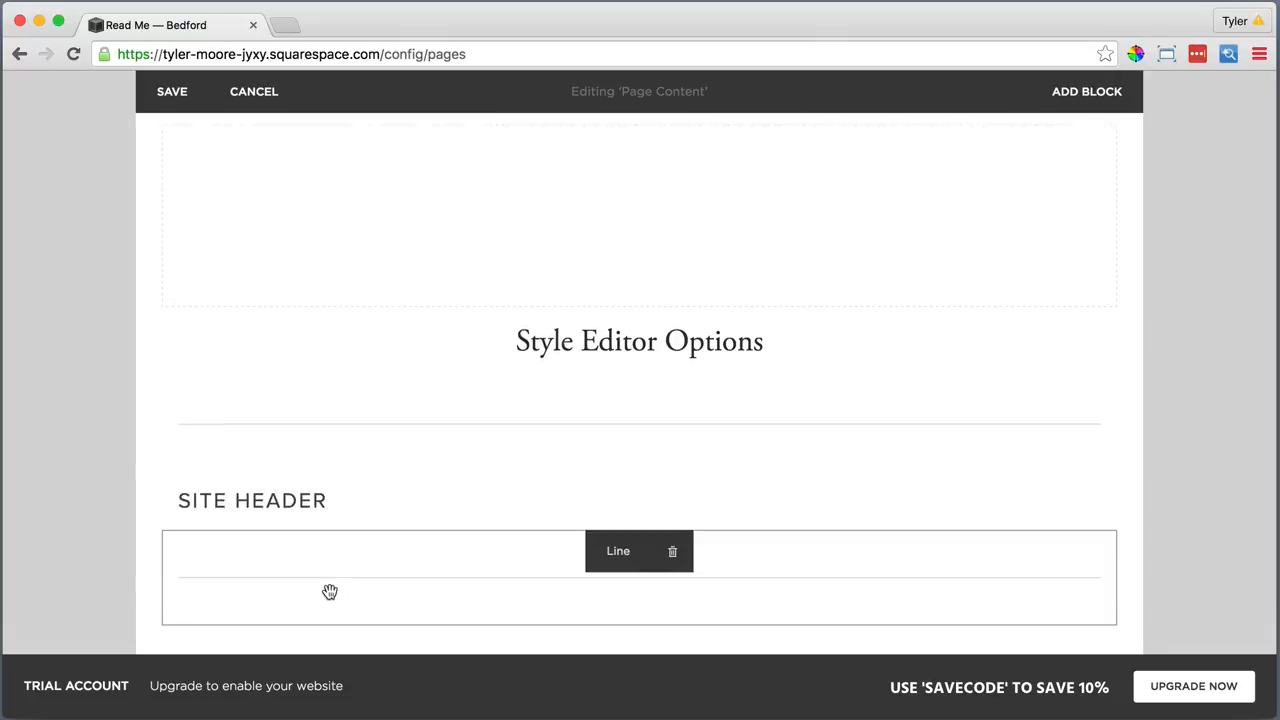
scroll(329, 591, "down", 2)
left_click(160, 557)
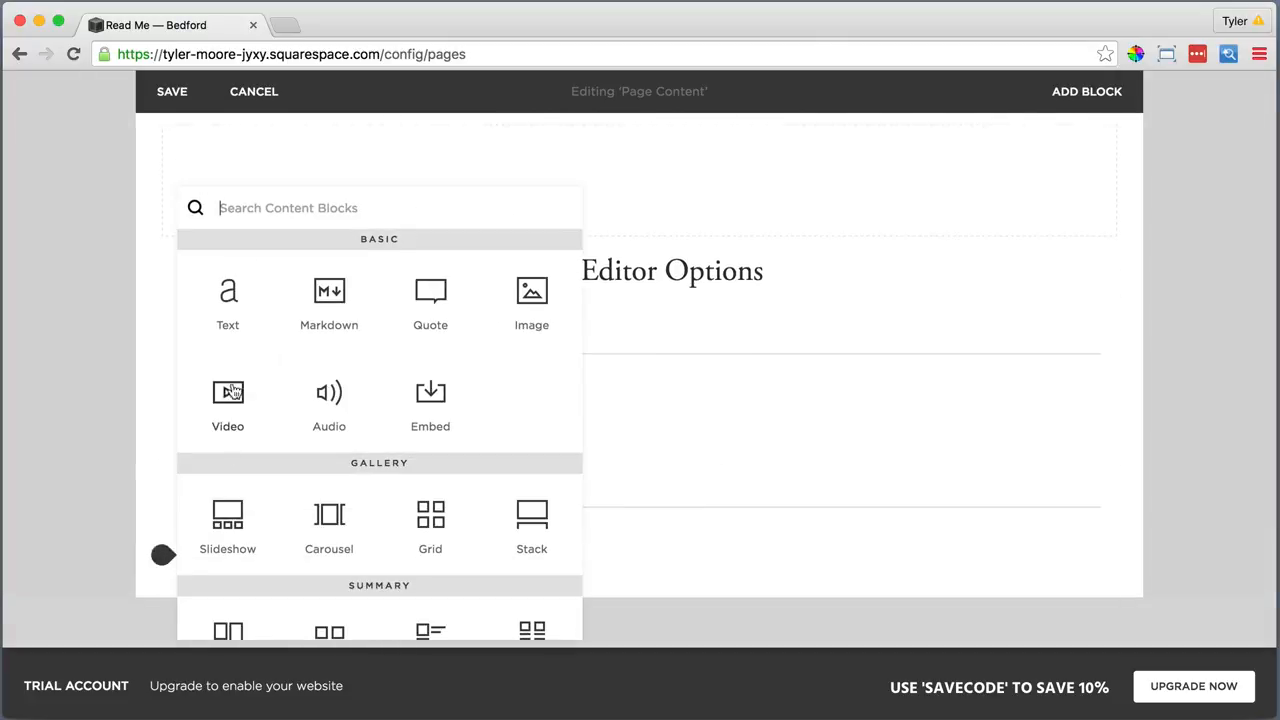
left_click(228, 305)
left_click(208, 584)
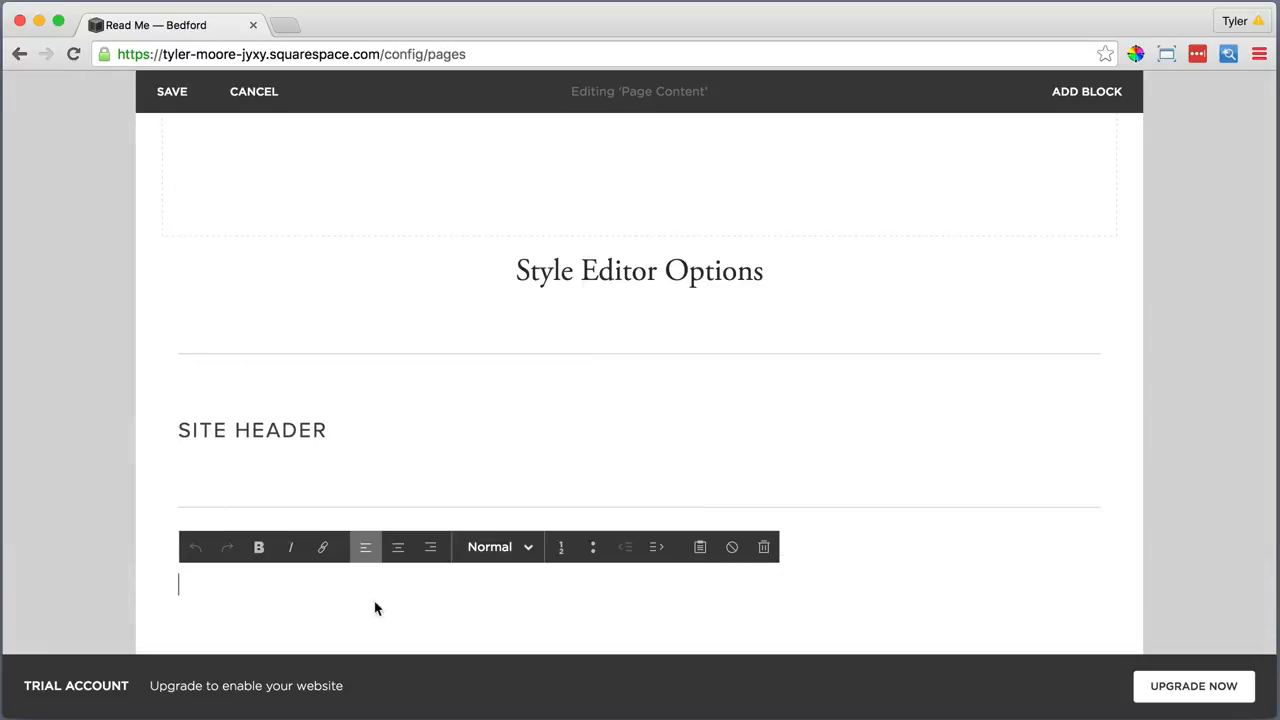
left_click(700, 547)
right_click(519, 338)
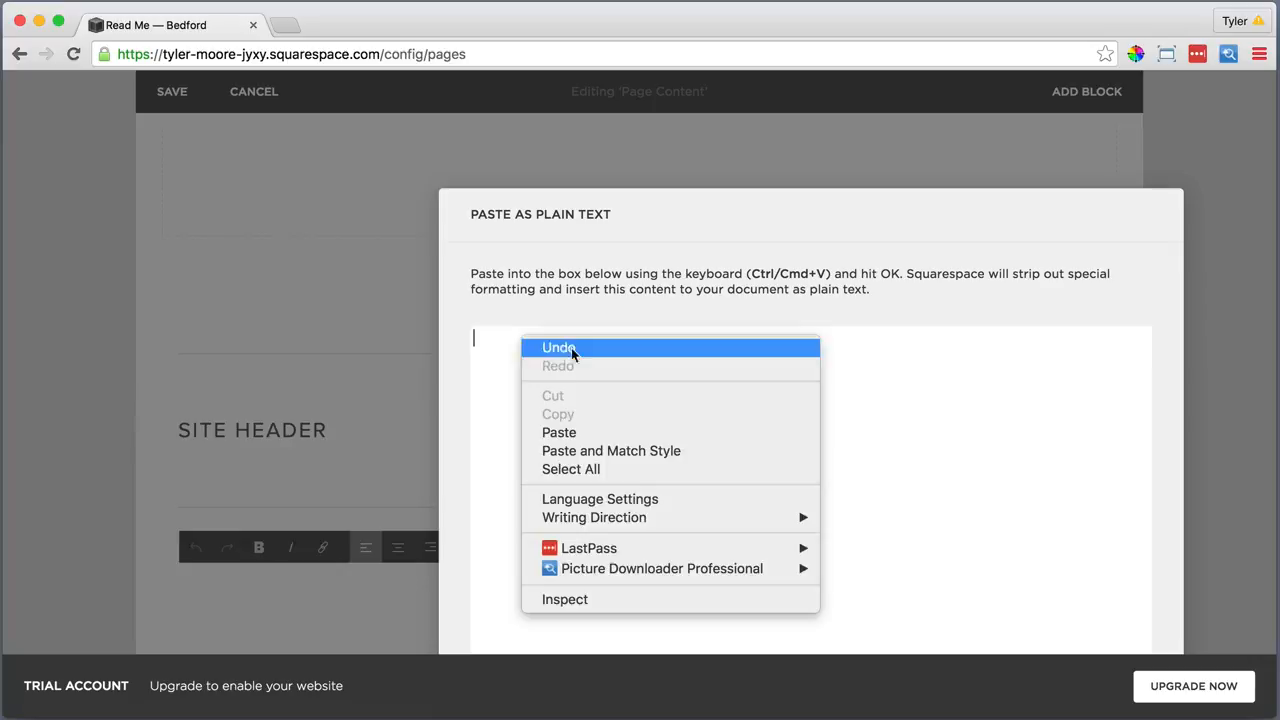
left_click(560, 432)
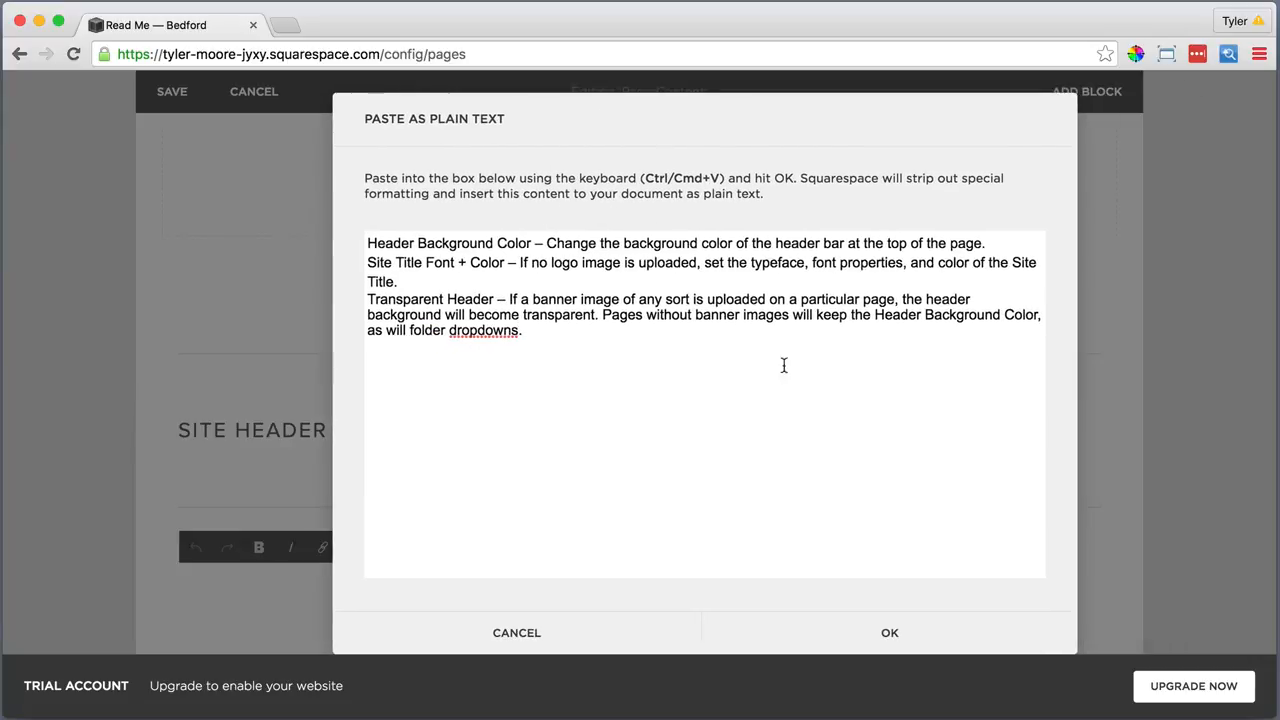
left_click(890, 634)
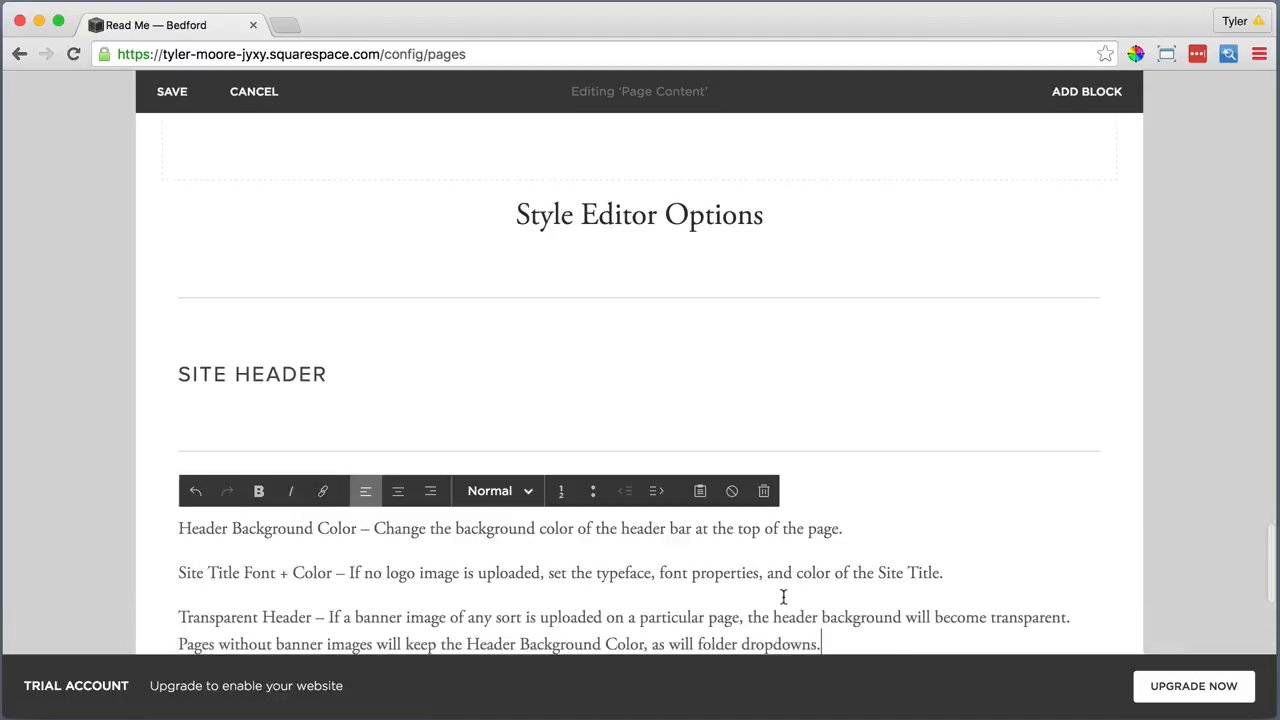
Bold the phrases Header Background Color, Site Title Font + Color and Transparent Header
scroll(691, 562, "down", 3)
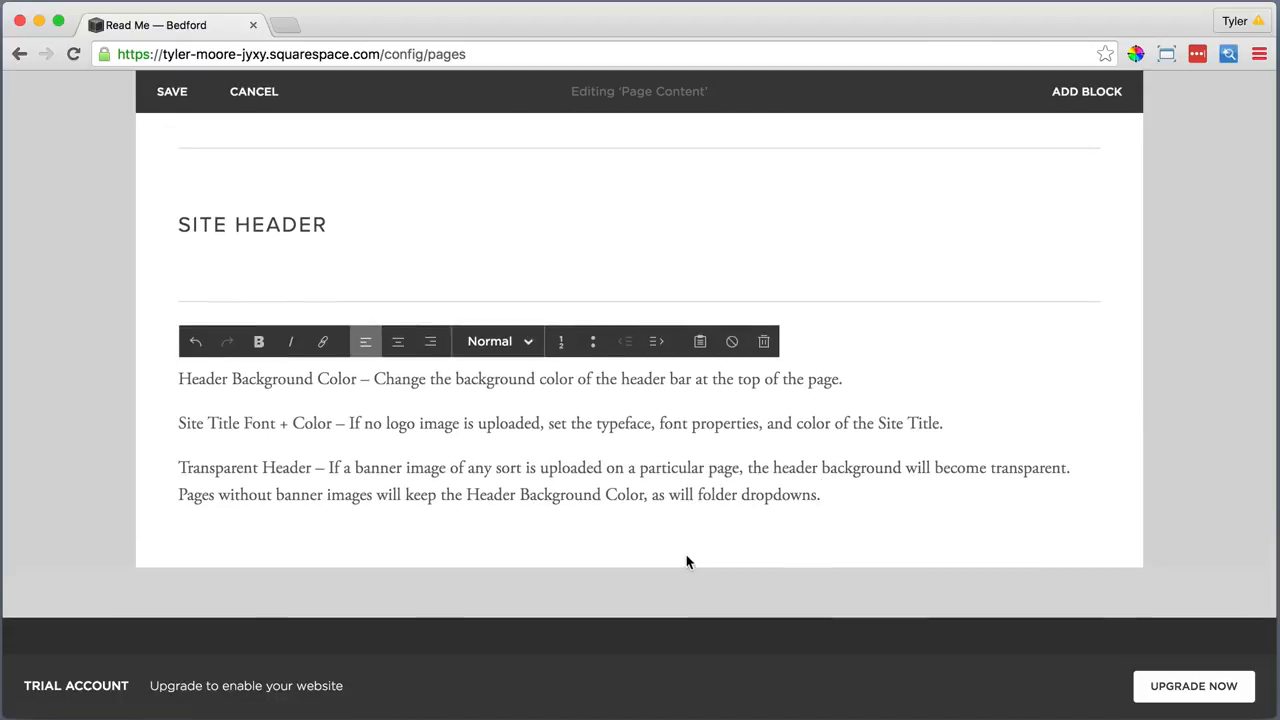
left_click_drag(347, 379, 165, 379)
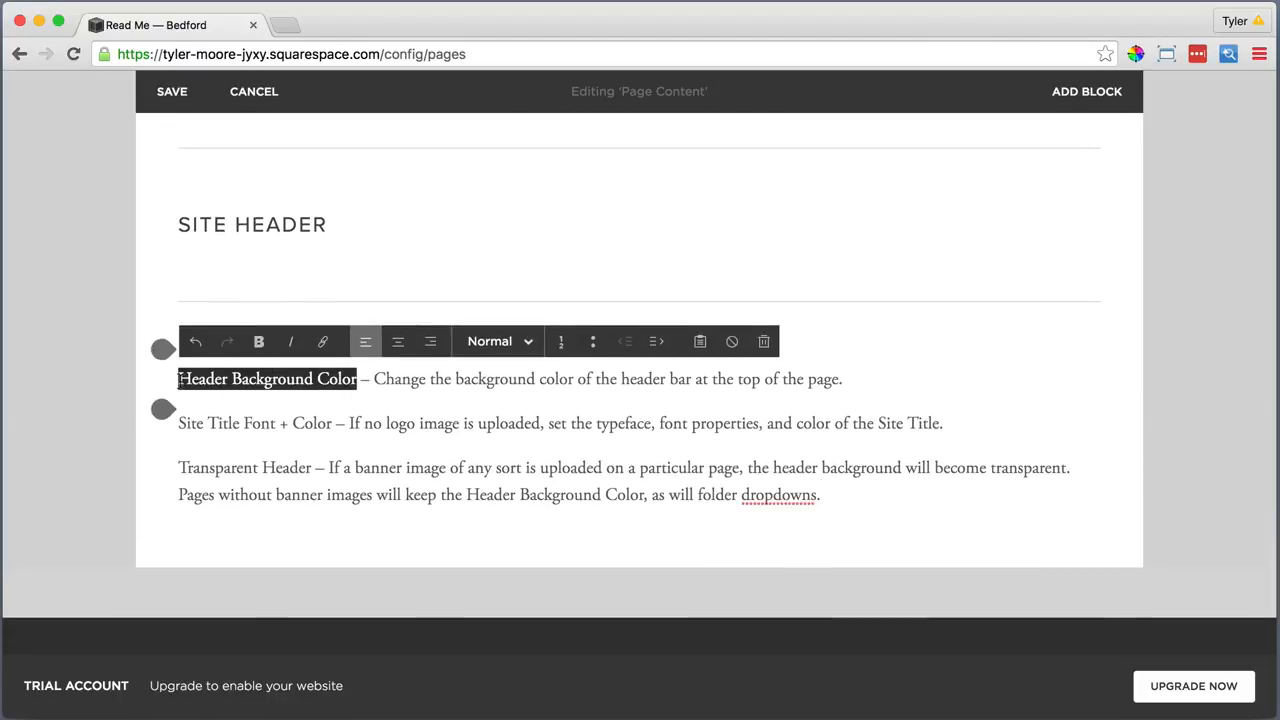
left_click(259, 342)
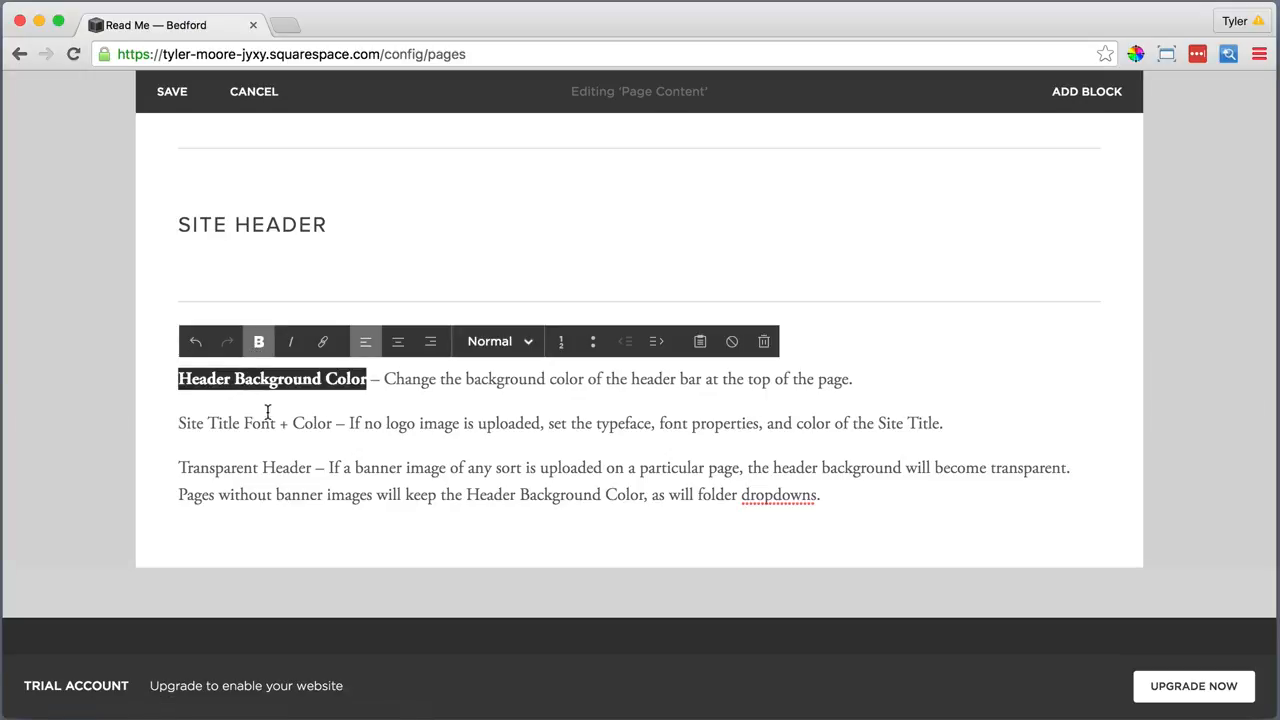
left_click_drag(333, 424, 165, 424)
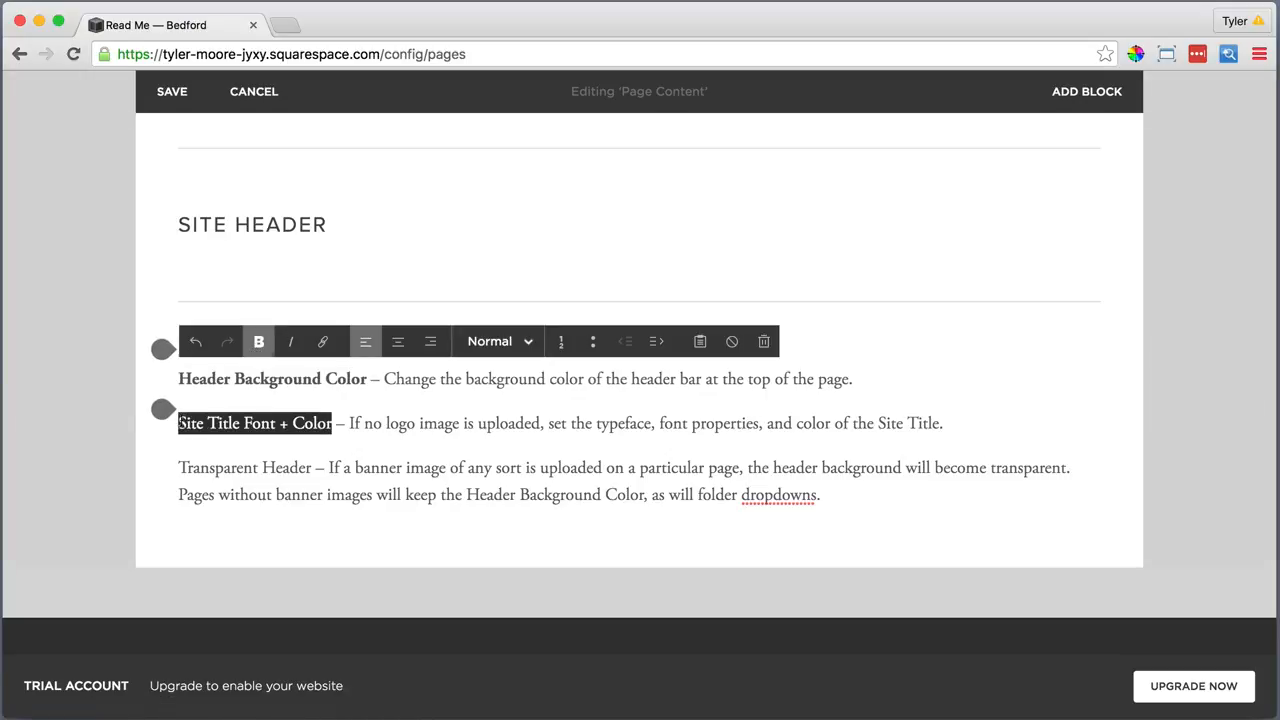
left_click(262, 342)
left_click_drag(320, 468, 168, 468)
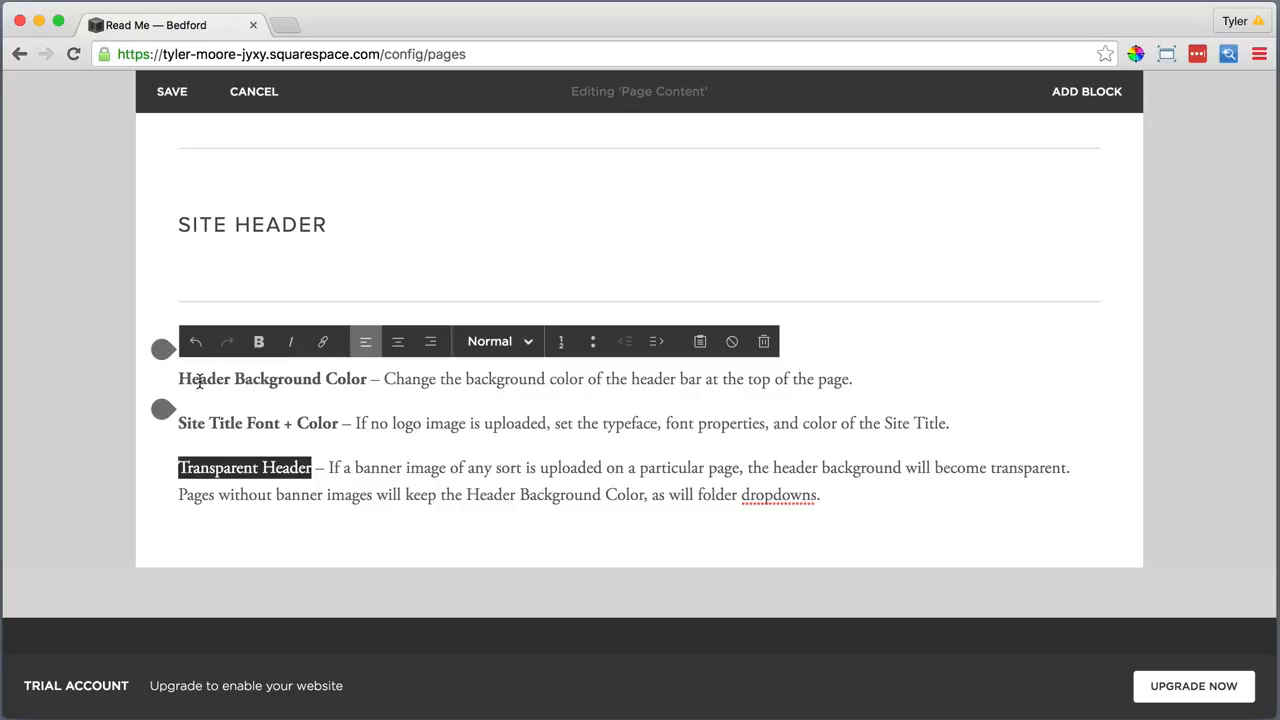
left_click(258, 342)
Insert another divider line below the header option paragraphs
scroll(245, 470, "down", 1)
left_click(163, 490)
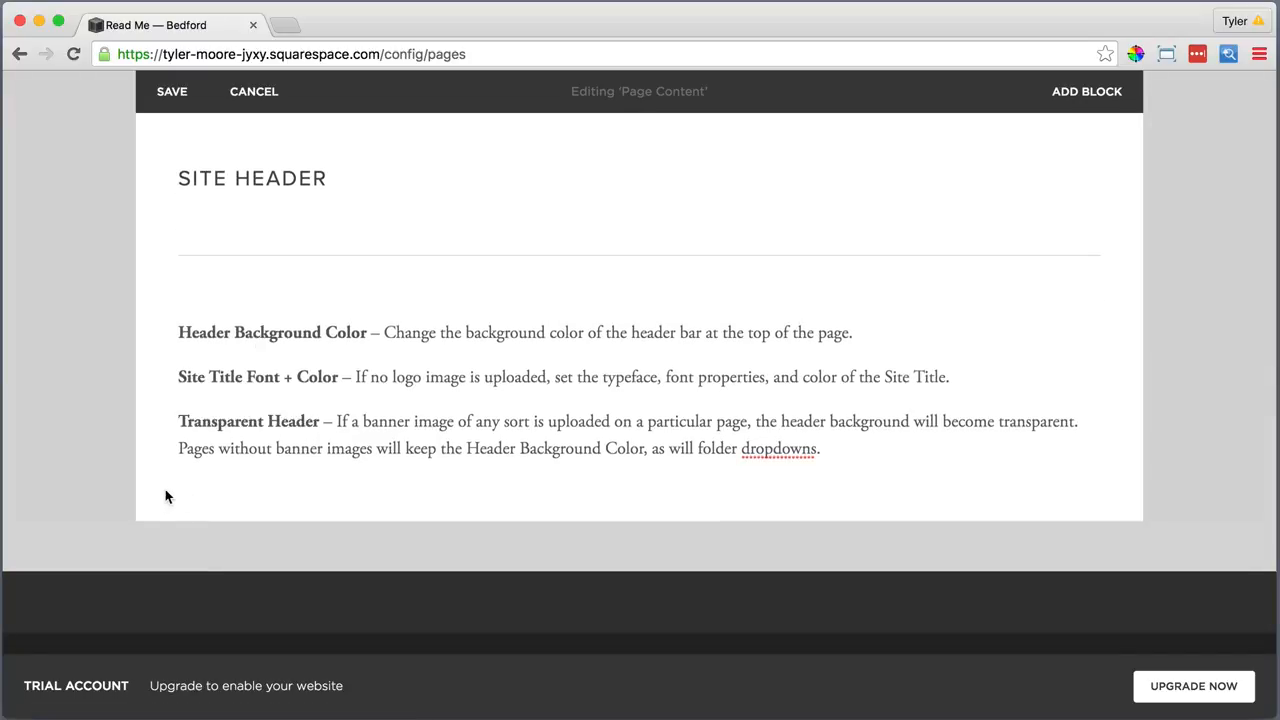
left_click(162, 480)
scroll(198, 492, "down", 3)
left_click(314, 546)
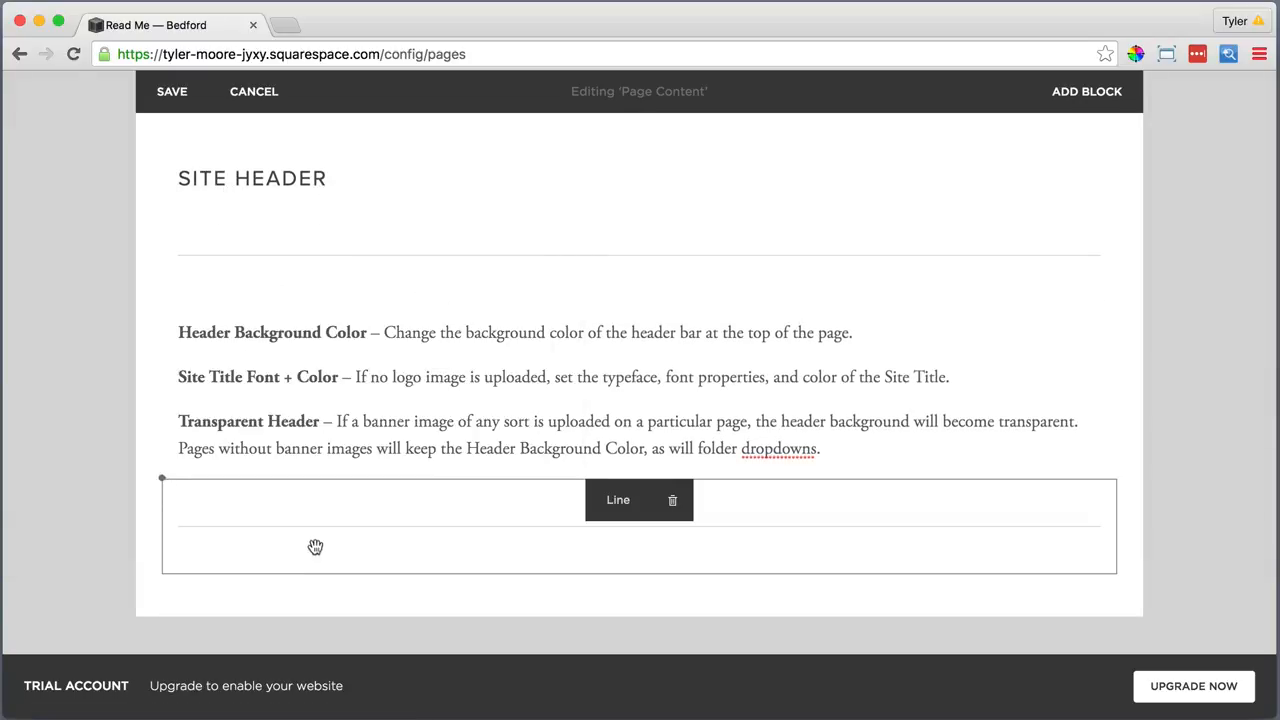
scroll(237, 514, "down", 2)
left_click(162, 448)
Add a text block below the line with the pasted container width paragraphs as plain text
left_click(228, 292)
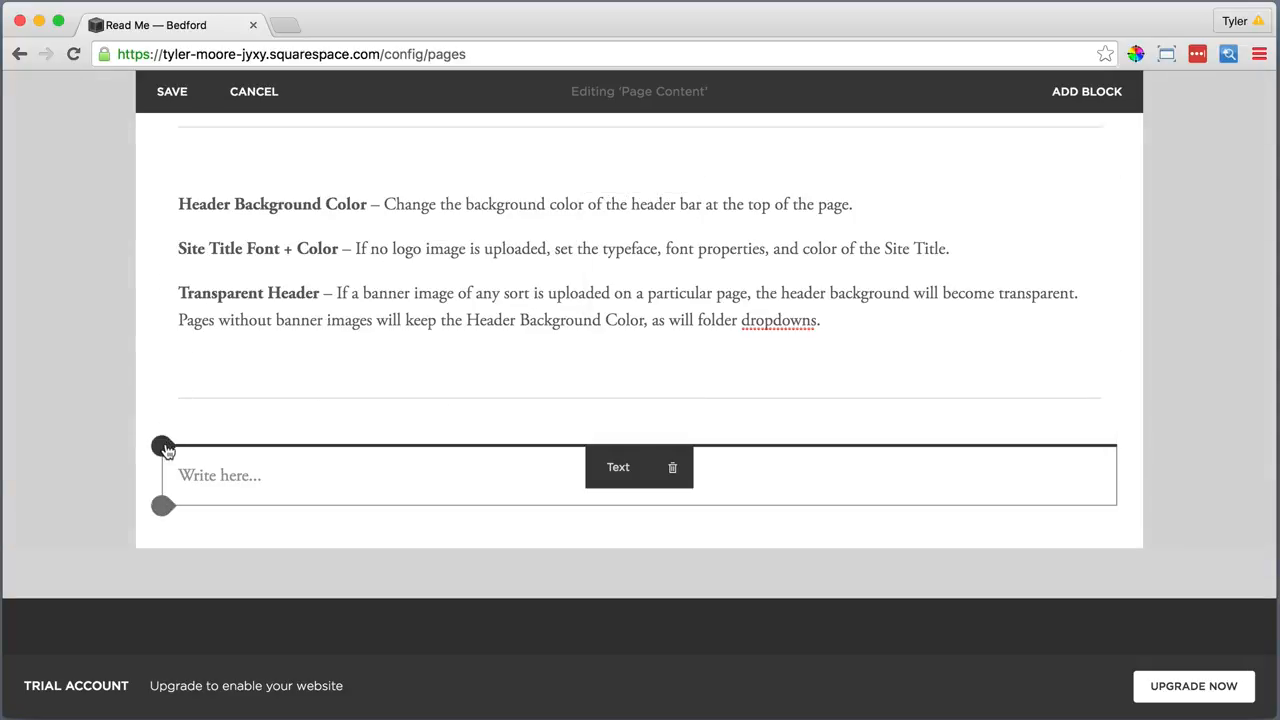
left_click(210, 475)
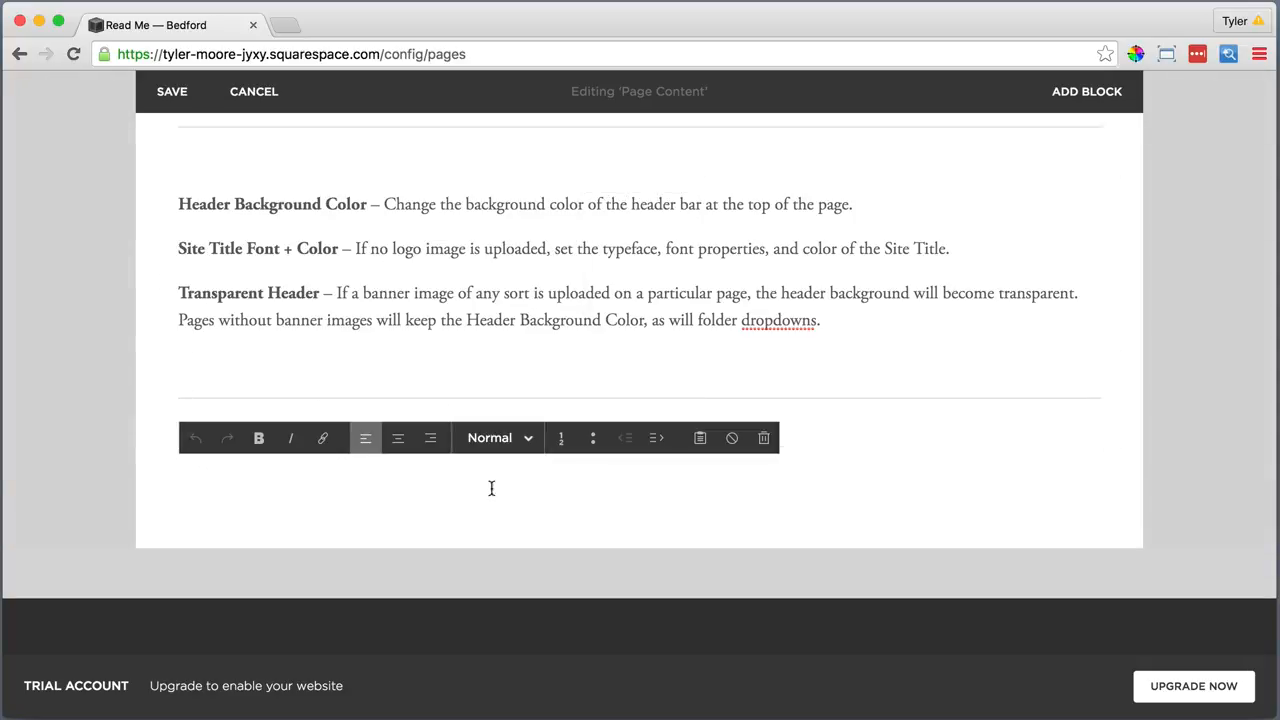
left_click(700, 438)
right_click(553, 345)
left_click(574, 443)
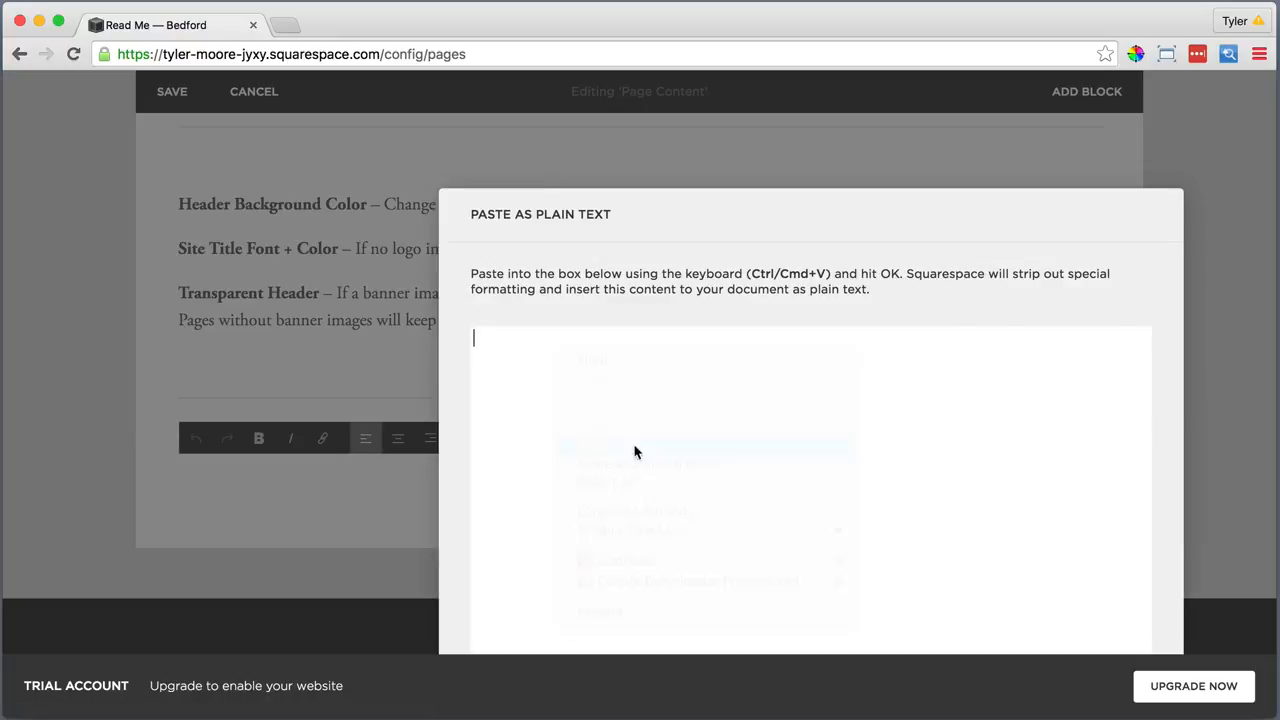
left_click(962, 629)
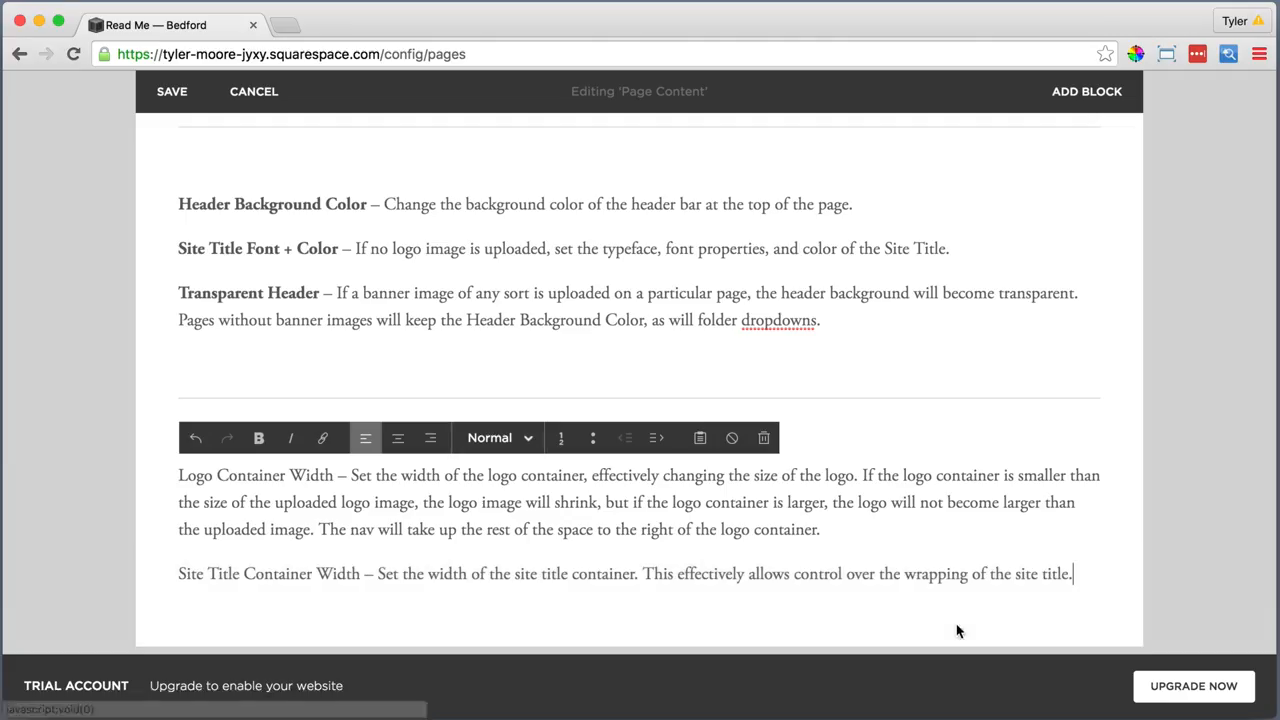
Bold Logo Container Width and Site Title Container Width, and move the header options text beside SITE HEADER
left_click_drag(331, 478, 176, 476)
left_click(258, 438)
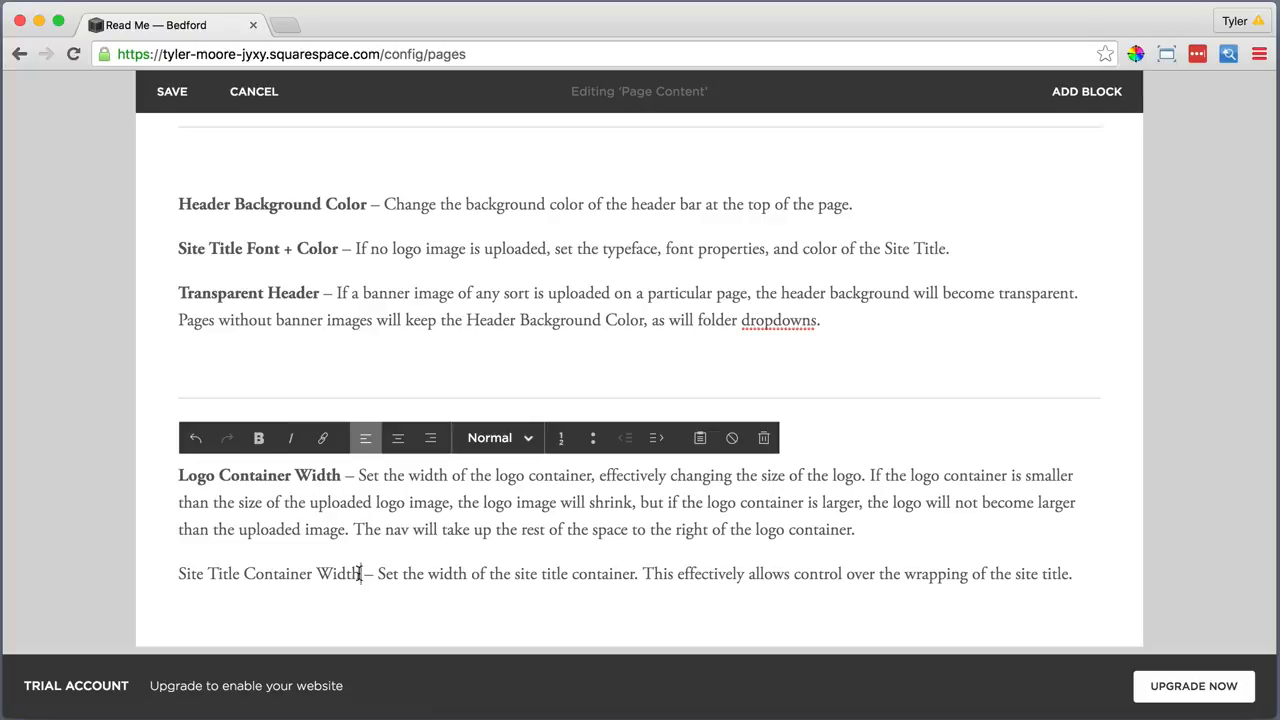
left_click_drag(363, 574, 177, 574)
left_click(258, 438)
mouse_move(609, 229)
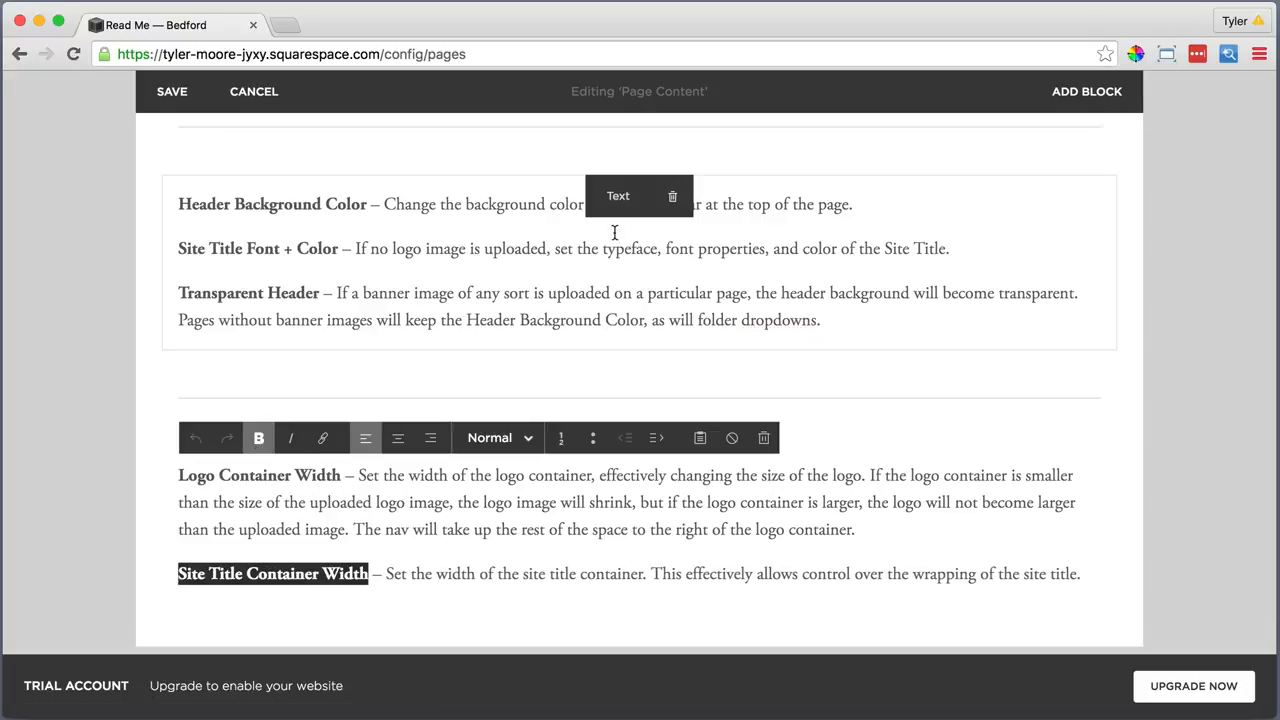
left_click_drag(616, 198, 667, 387)
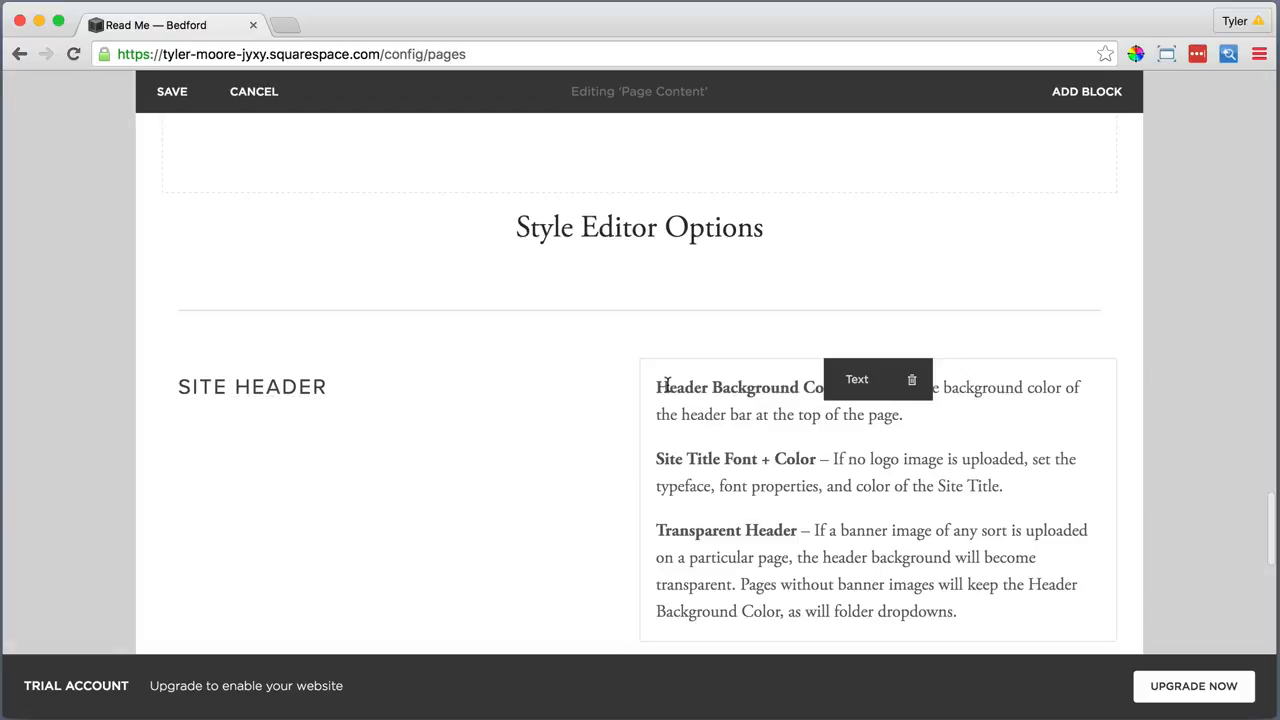
Arrange SITE HEADER into three columns: title, header options text, and container width notes
left_click_drag(640, 393, 590, 396)
scroll(521, 405, "down", 3)
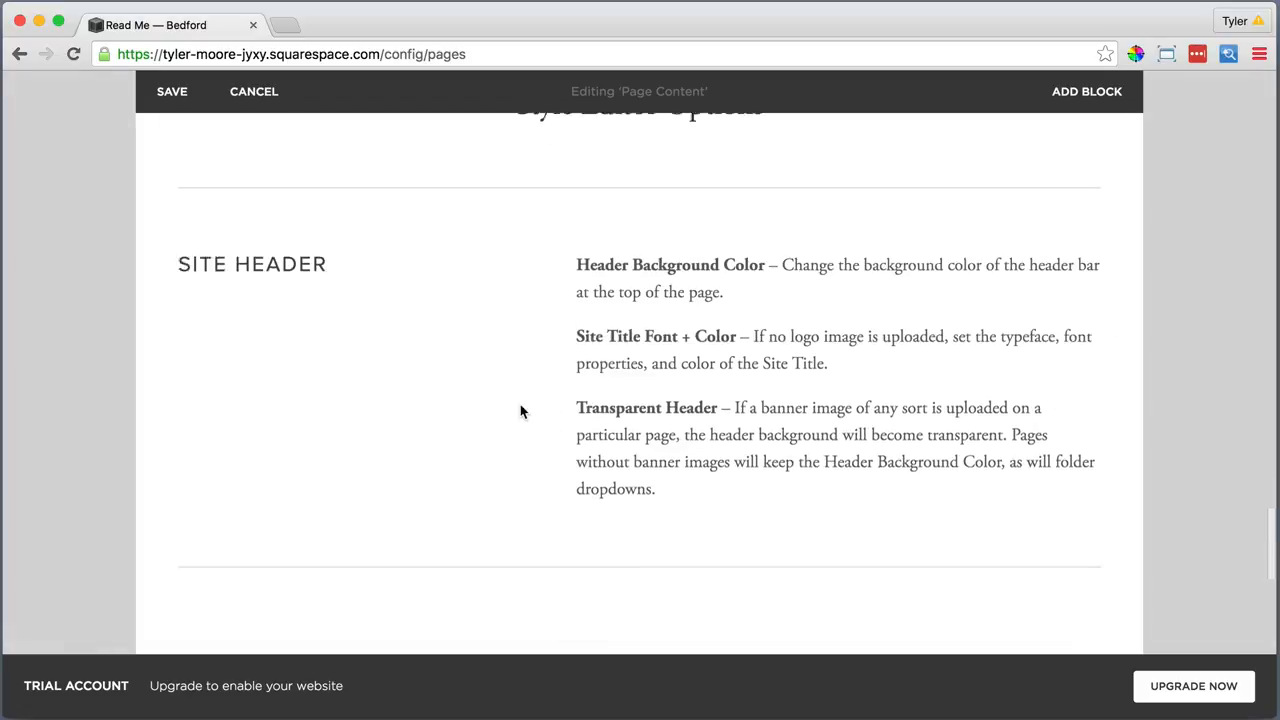
scroll(522, 417, "down", 5)
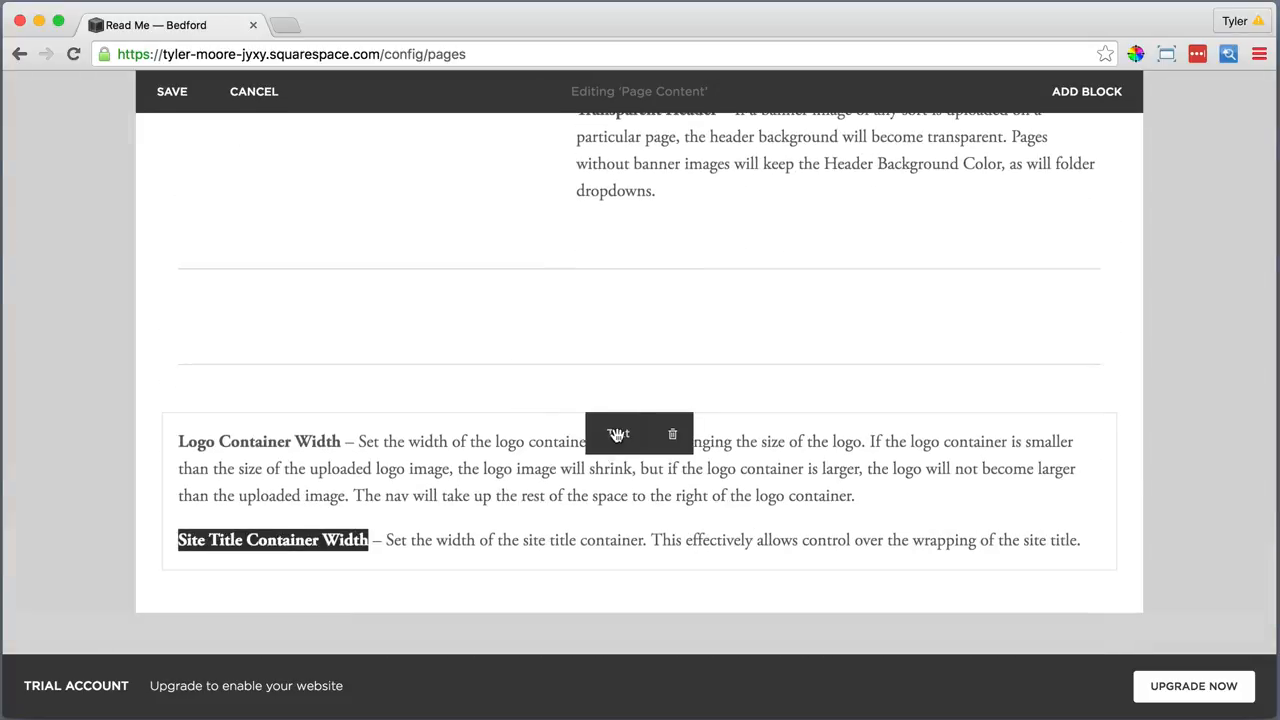
left_click_drag(609, 380, 1100, 269)
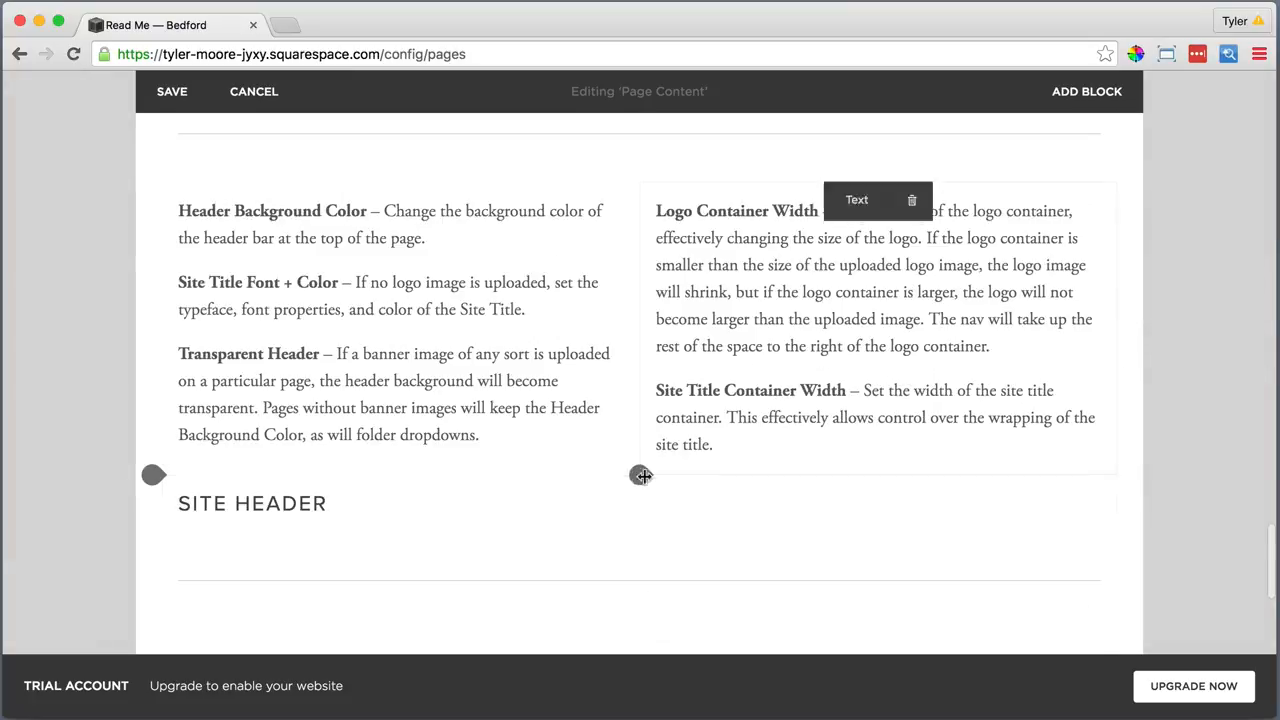
left_click_drag(618, 496, 175, 235)
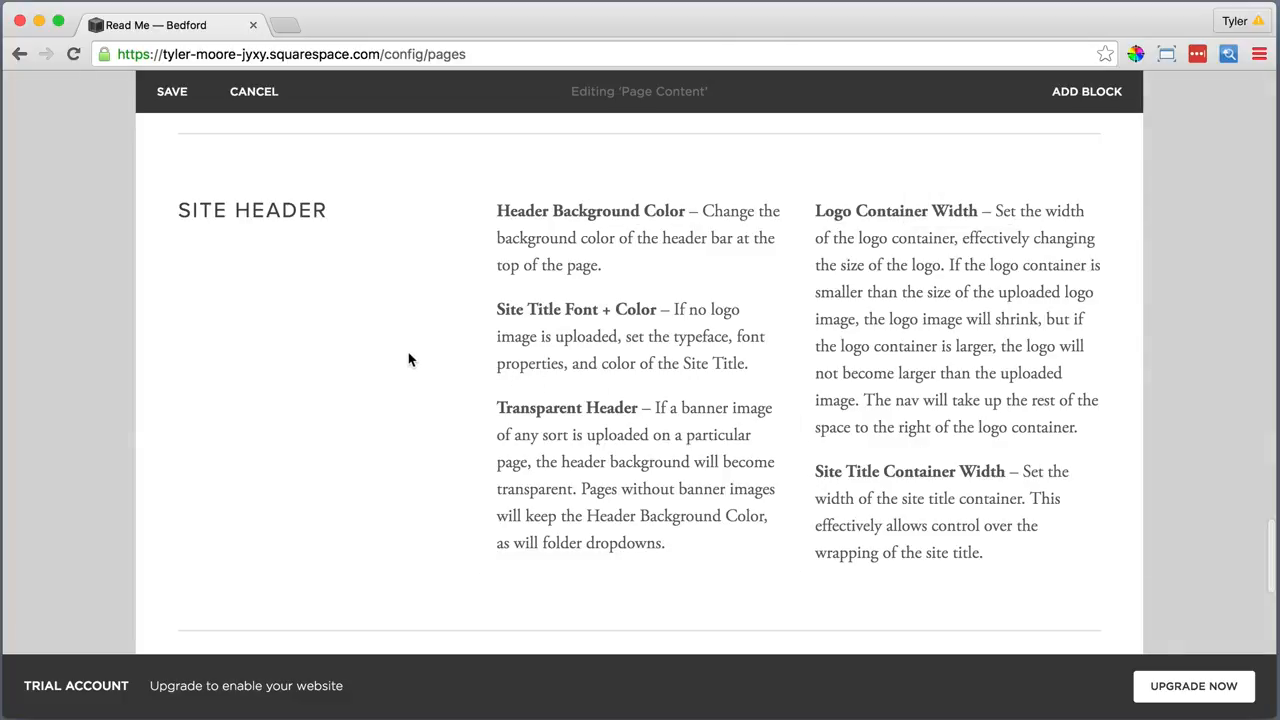
scroll(408, 360, "down", 3)
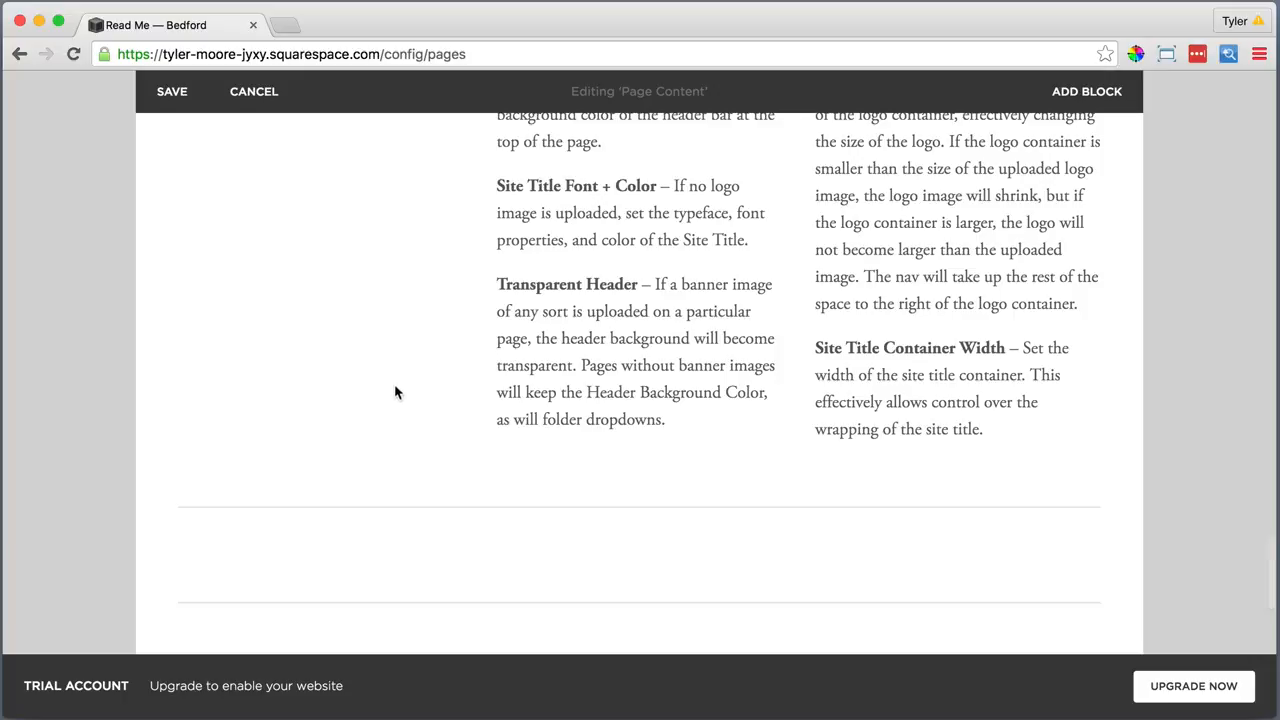
Delete the leftover empty line block and save the Read Me page
left_click(674, 579)
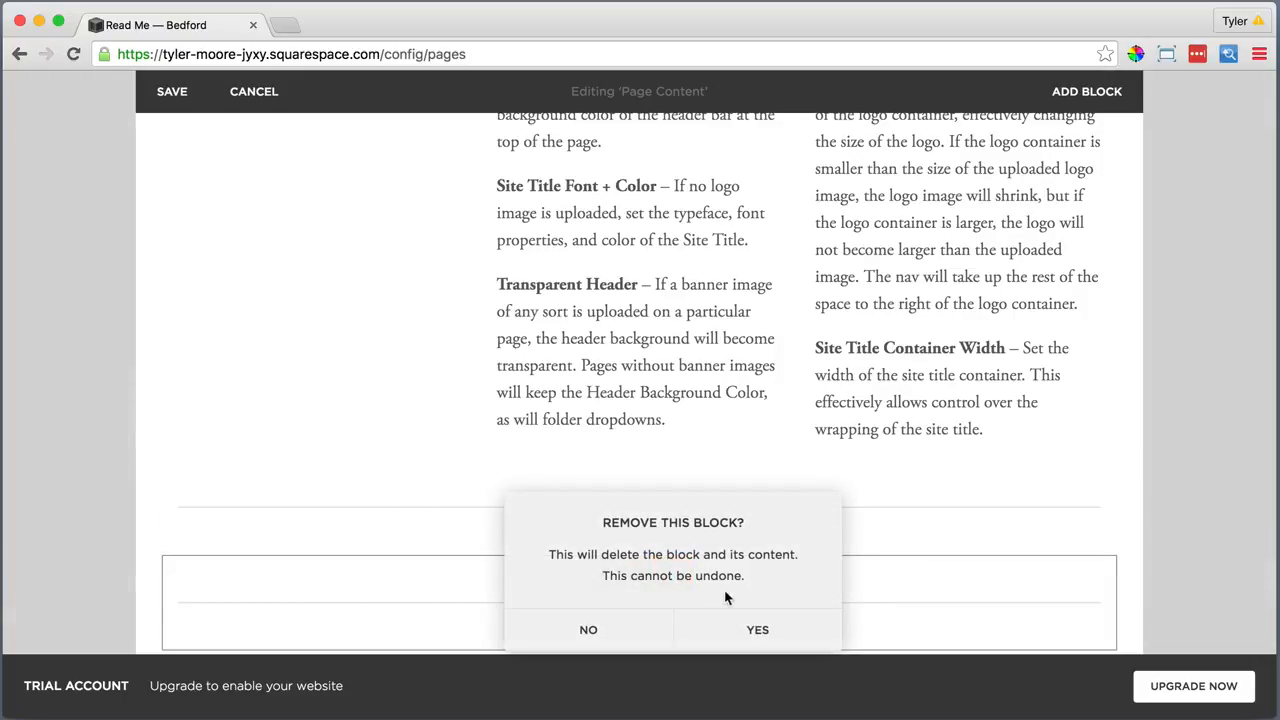
left_click(755, 631)
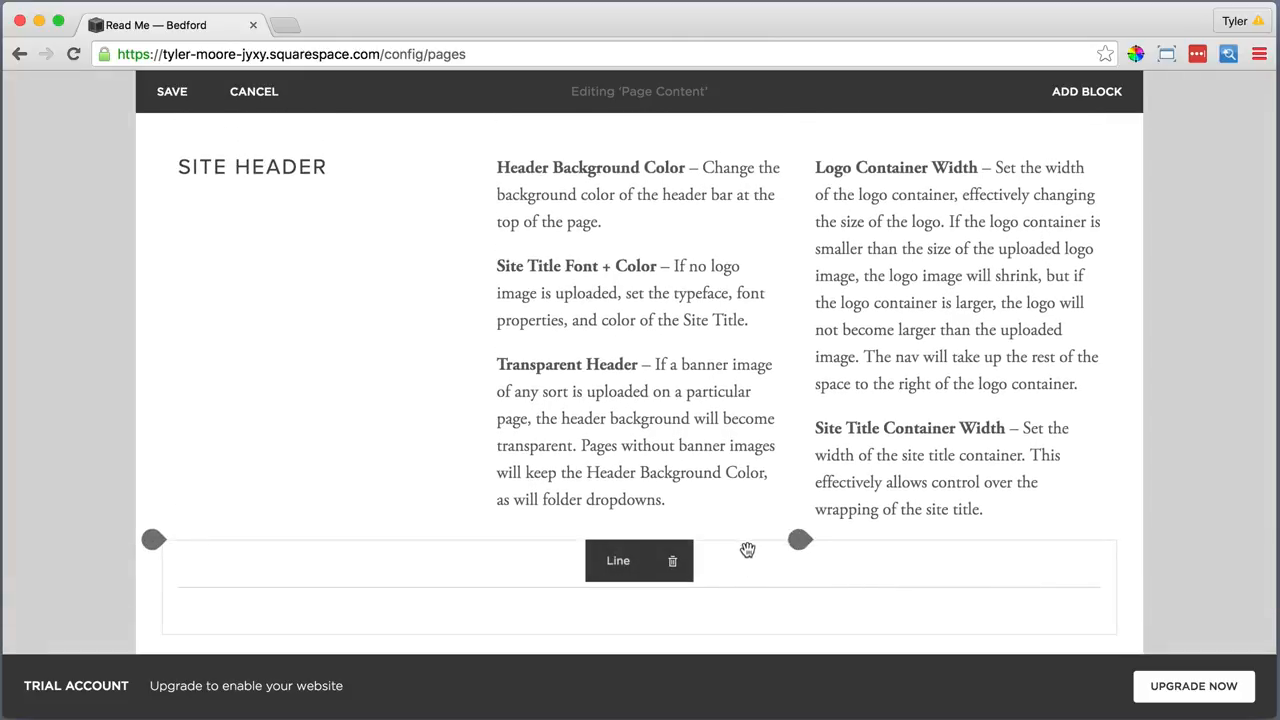
scroll(431, 405, "up", 10)
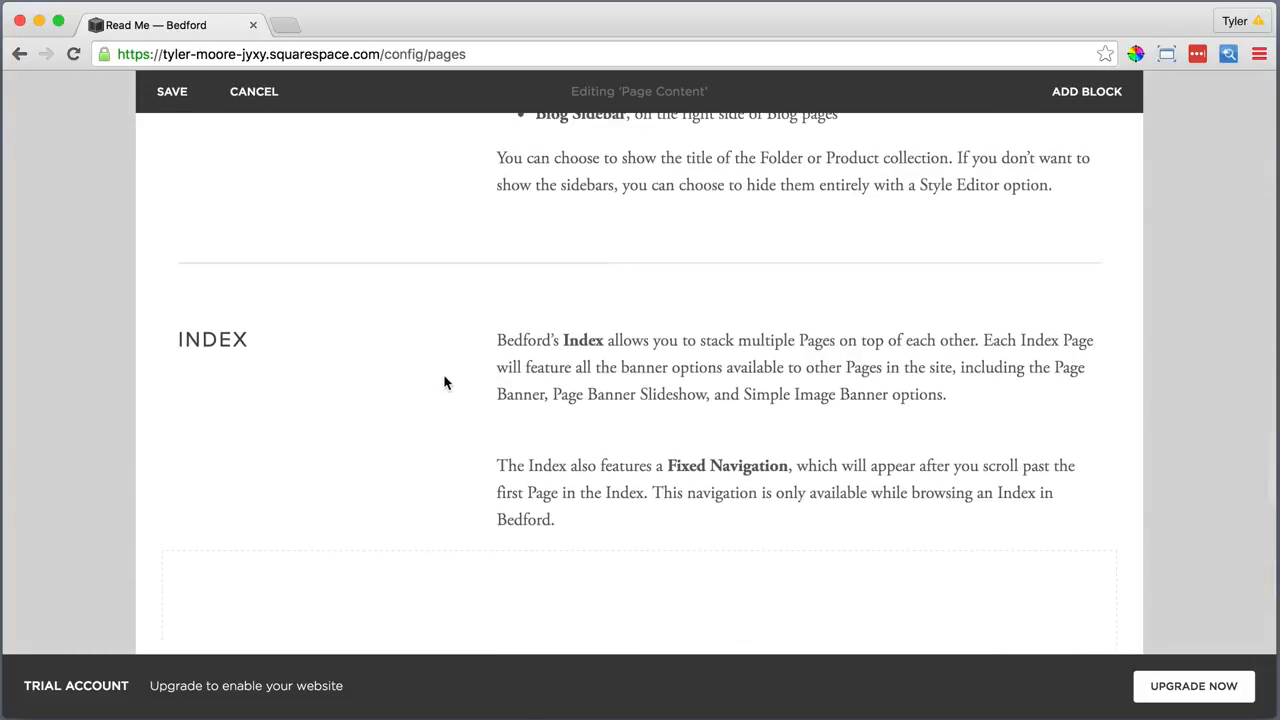
scroll(445, 382, "up", 10)
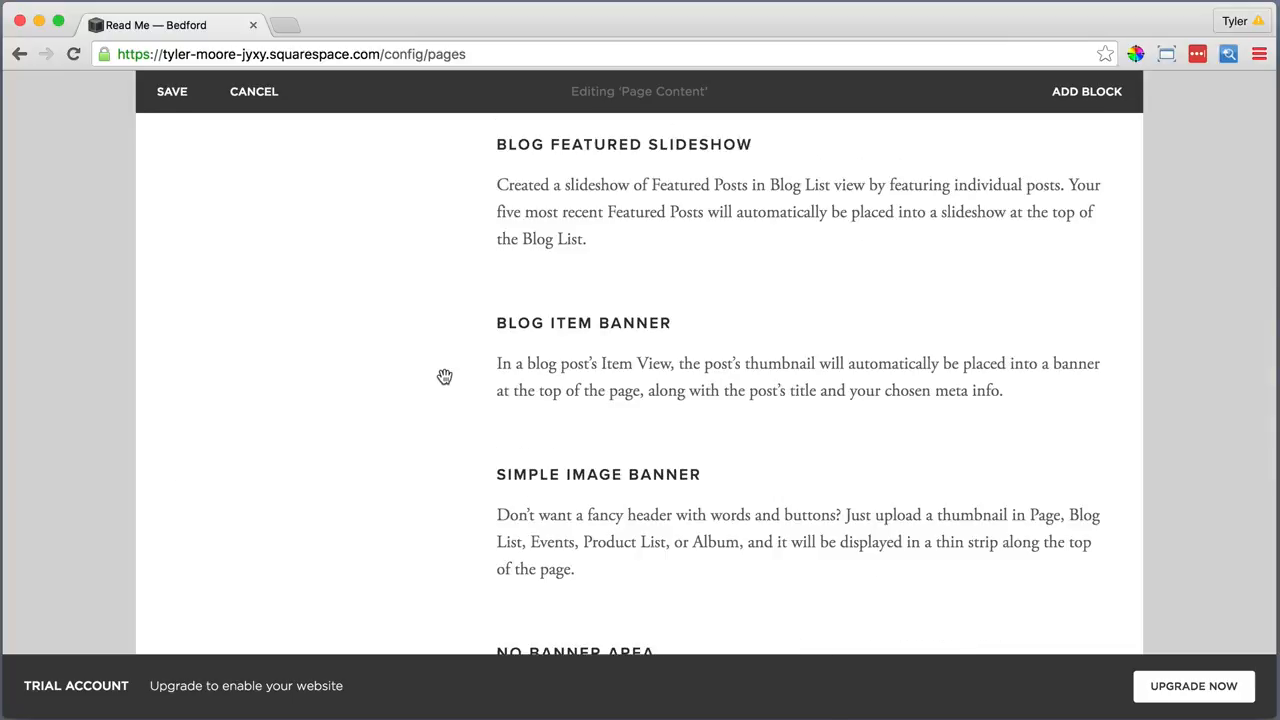
scroll(445, 376, "up", 10)
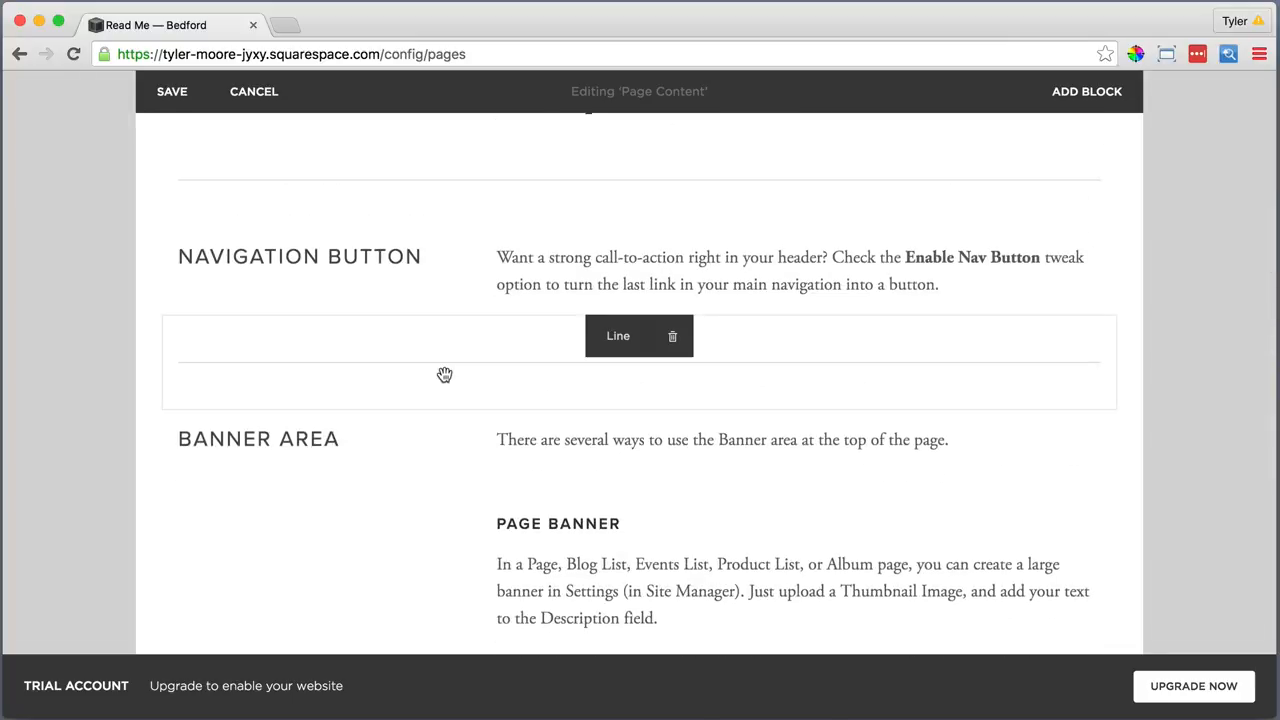
scroll(447, 268, "up", 4)
left_click(175, 248)
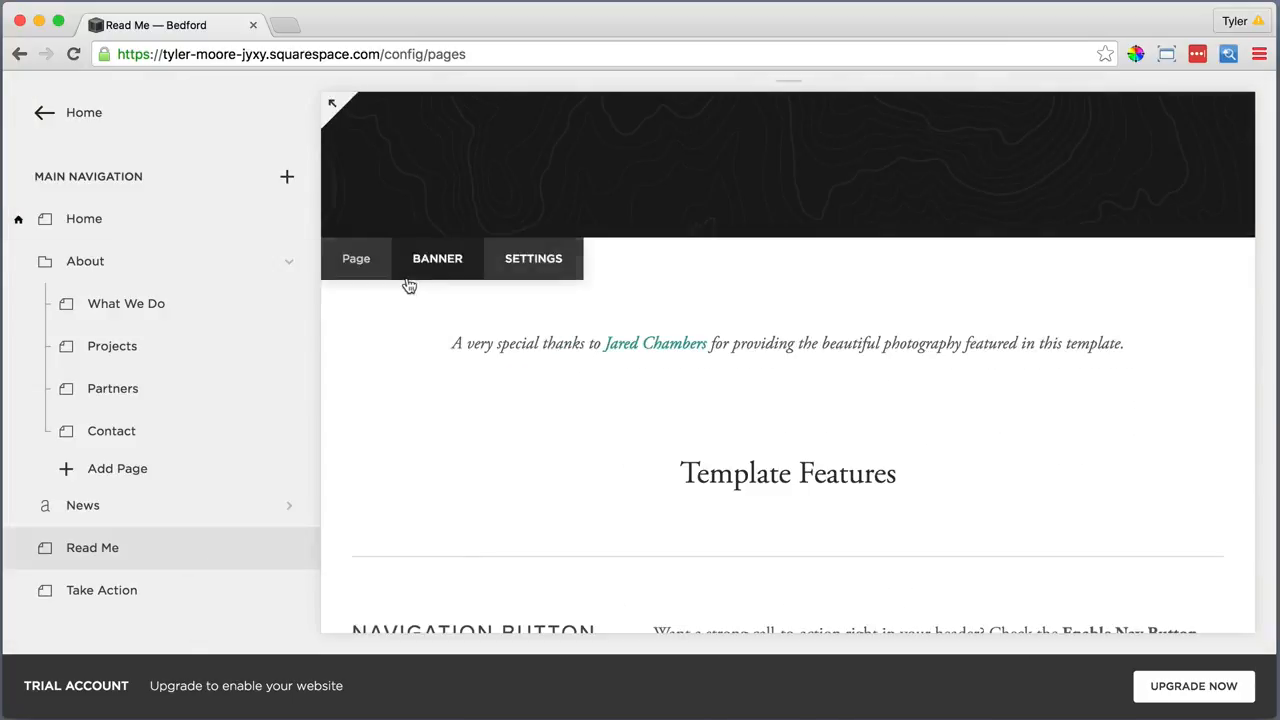
Open the Take Action page from Main Navigation and bring up its page settings
scroll(412, 278, "up", 1)
scroll(411, 270, "up", 5)
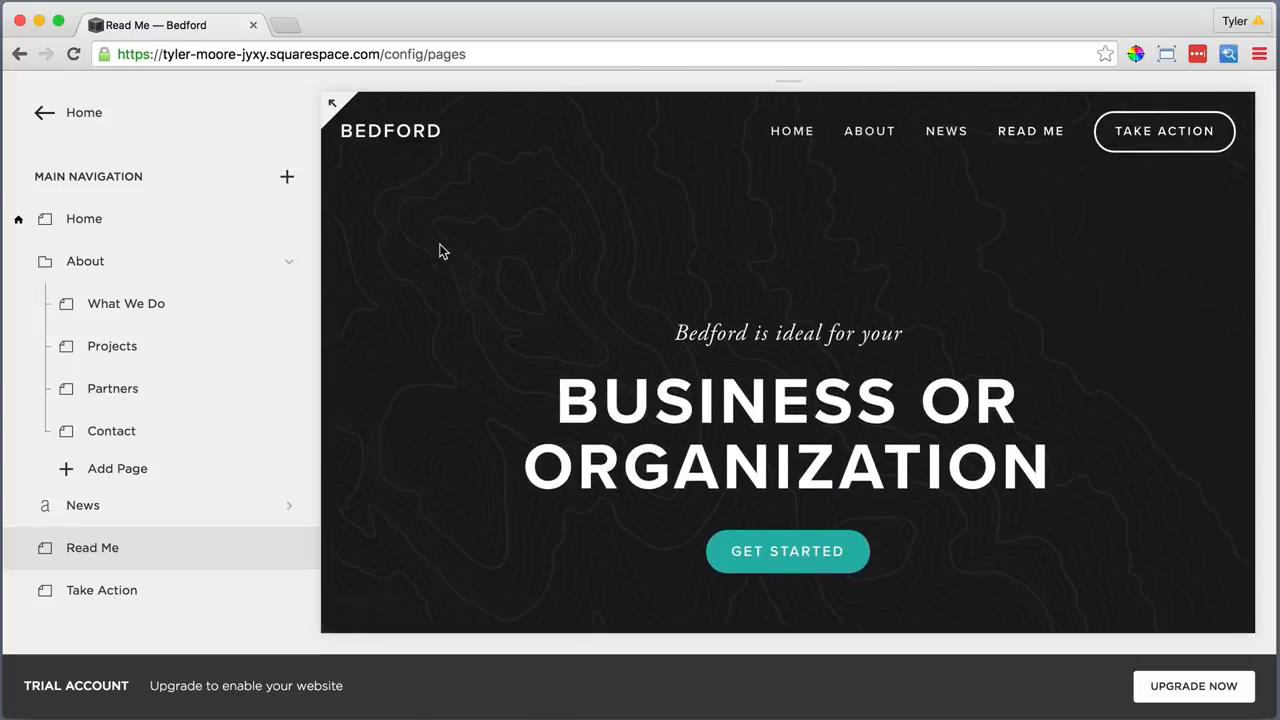
left_click(173, 597)
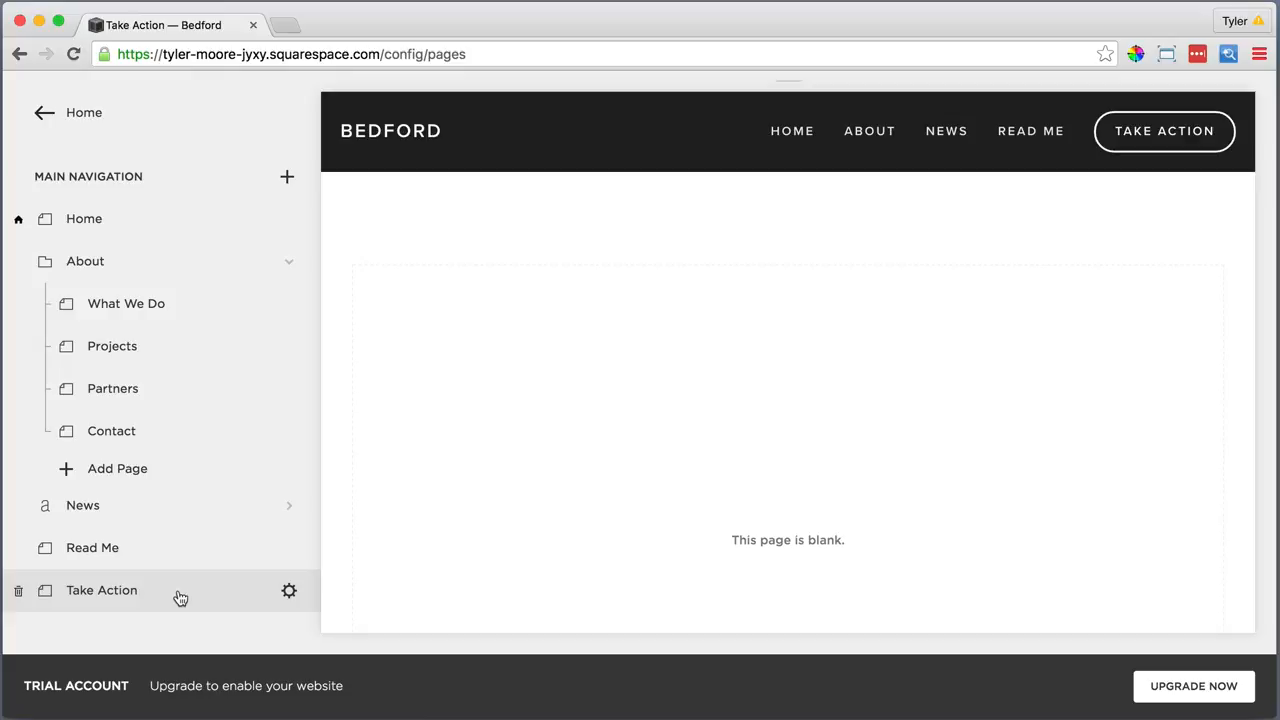
left_click(288, 592)
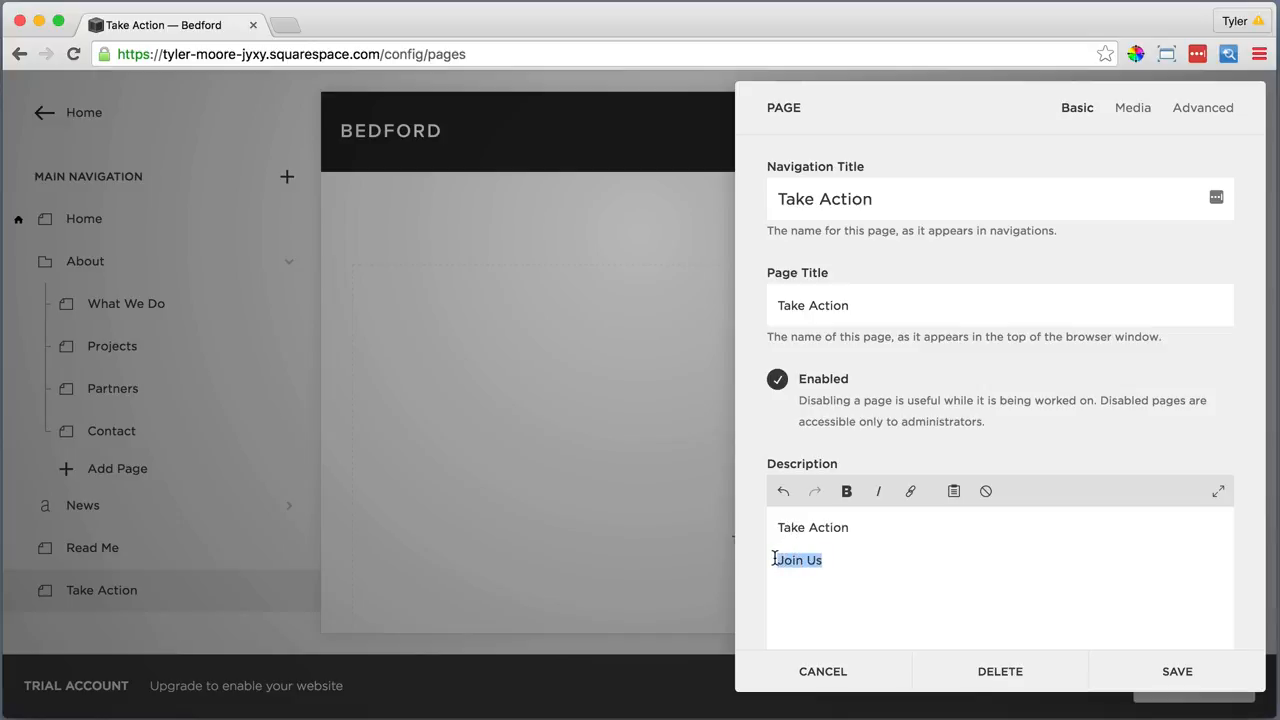
In the description, link 'Join Us' to the Home page and bold the 'Take Action' line
left_click(910, 491)
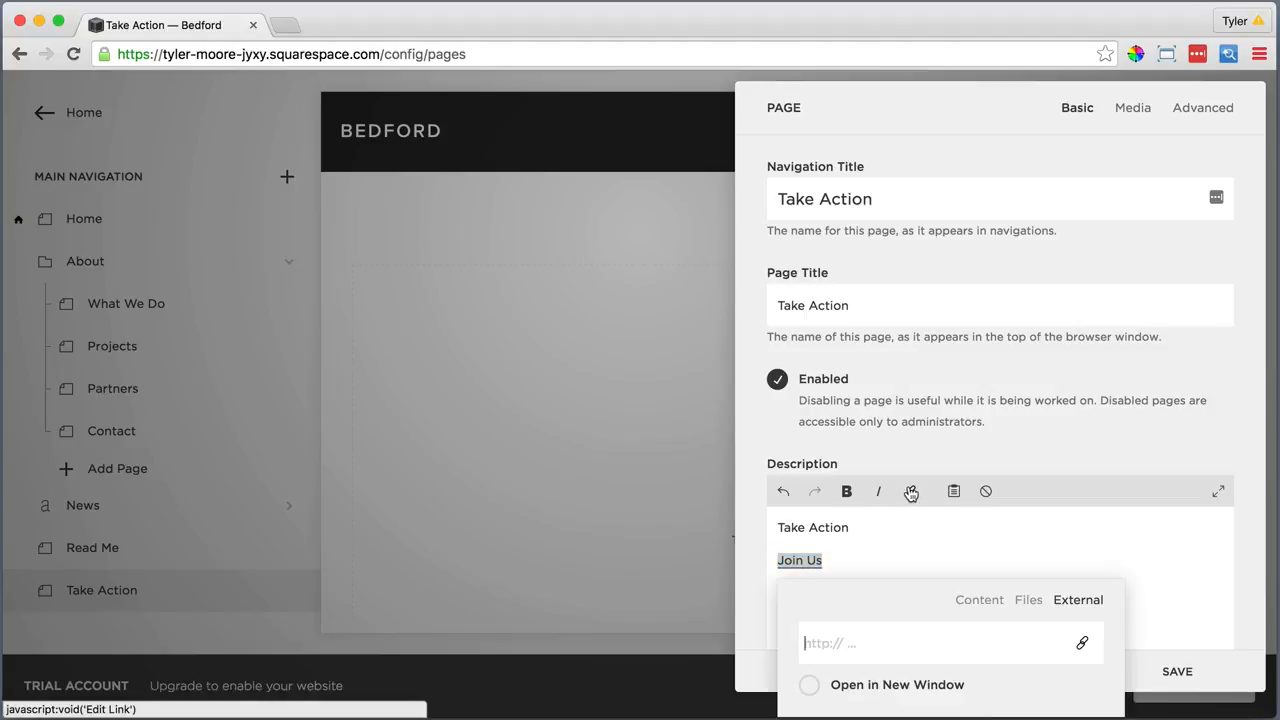
left_click(961, 601)
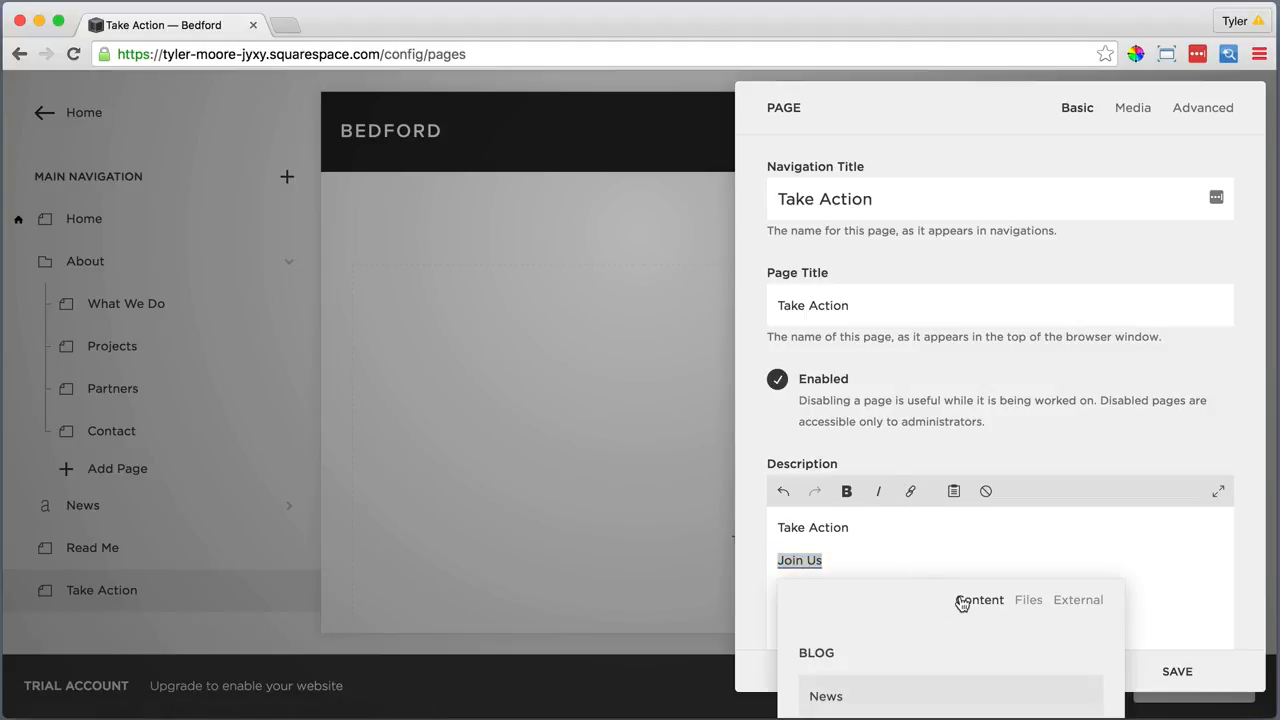
scroll(913, 655, "down", 5)
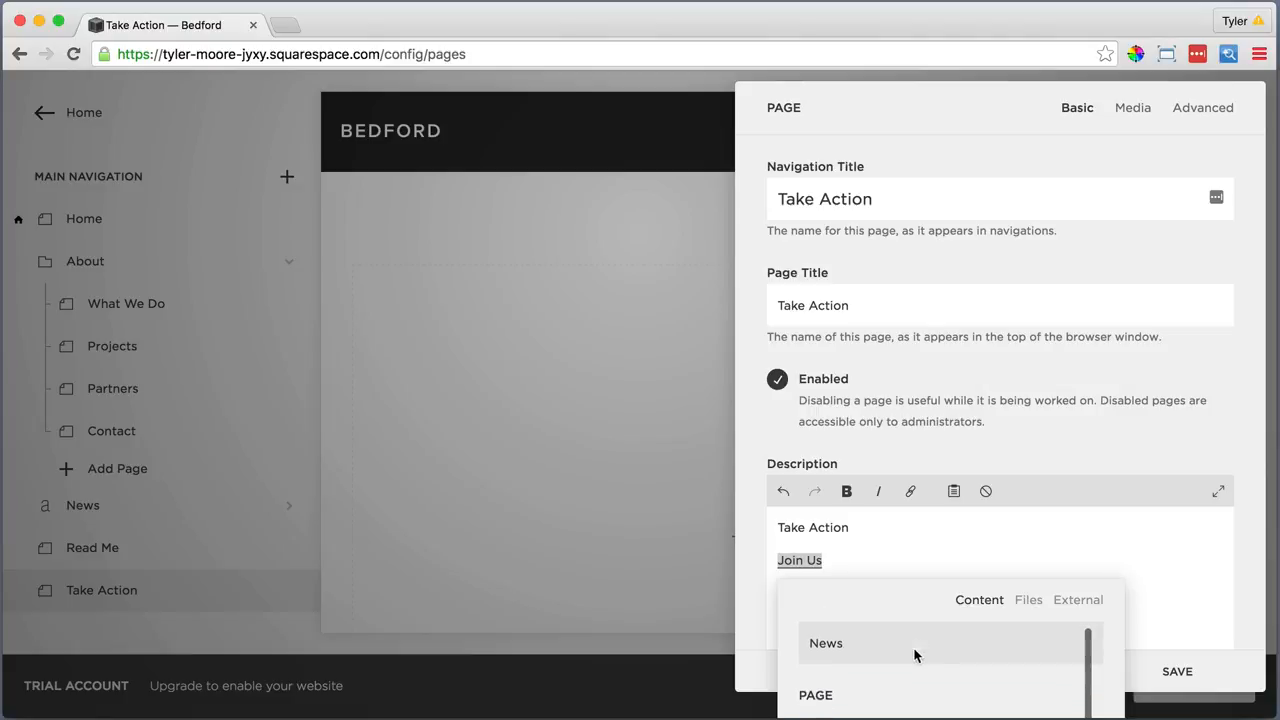
left_click(837, 686)
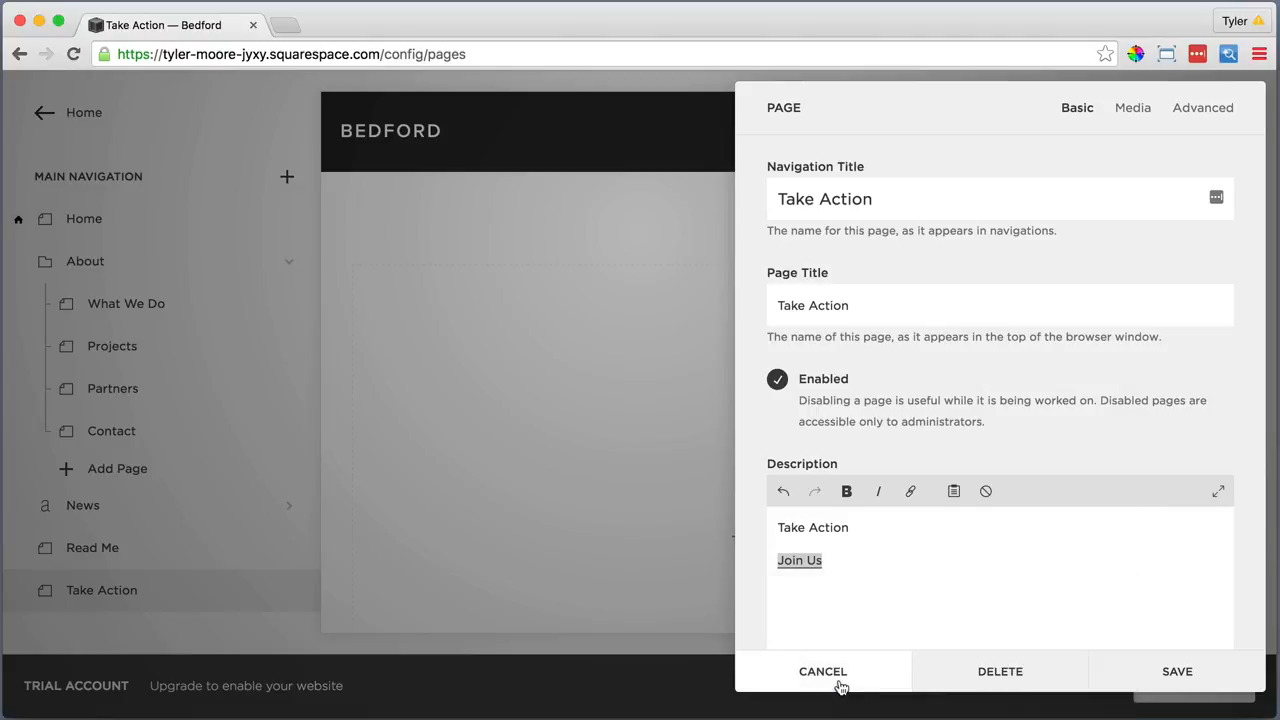
left_click(856, 528)
left_click_drag(856, 528, 773, 527)
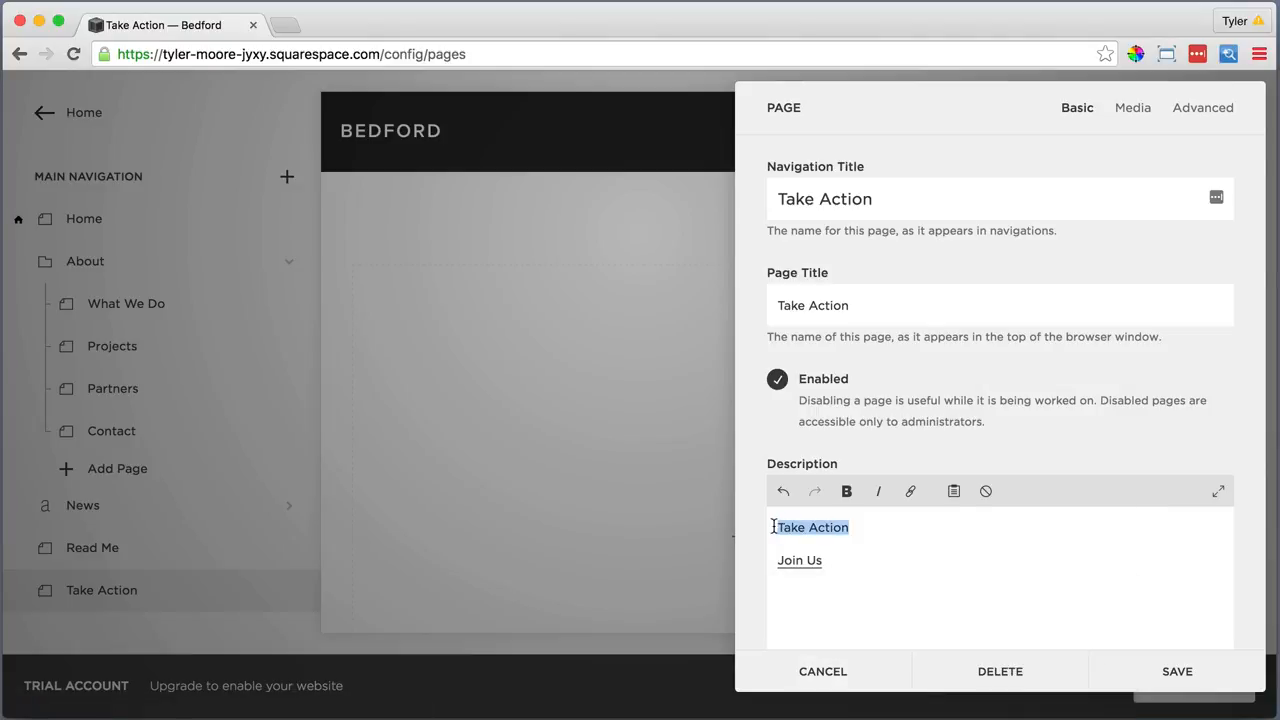
left_click(848, 492)
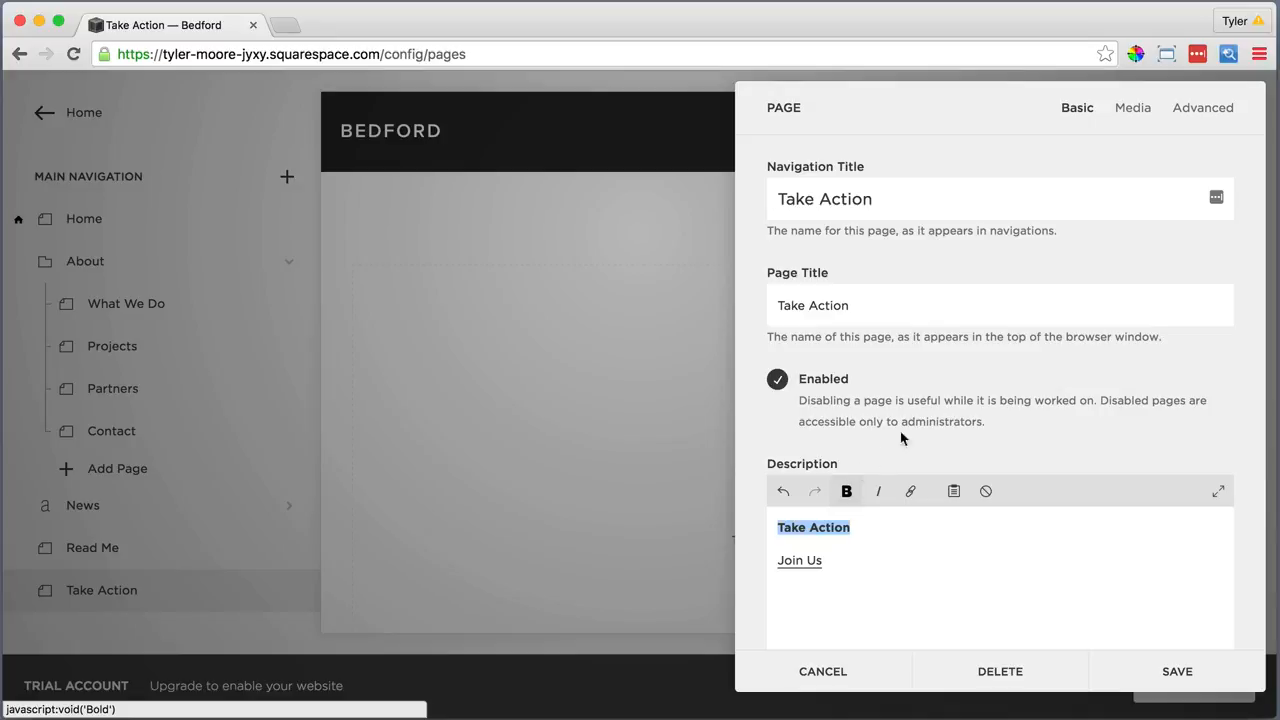
left_click(1131, 108)
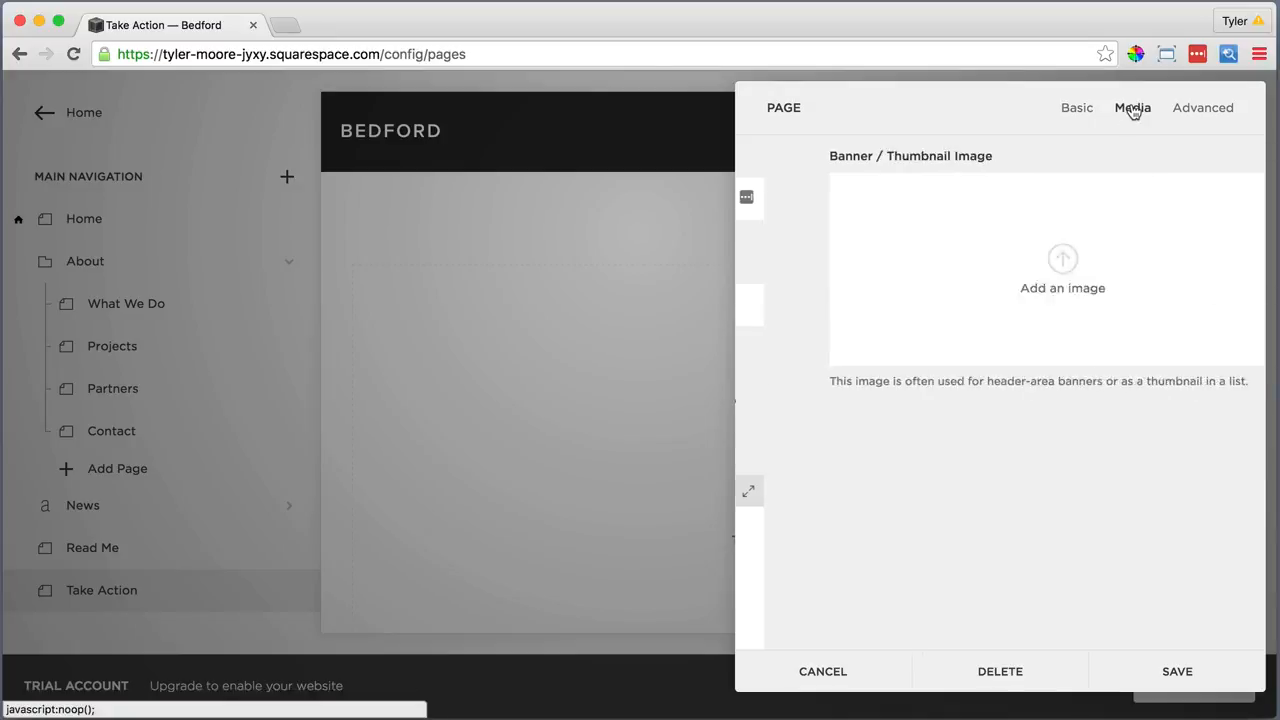
Upload Take Action Image.jpg as the page banner, save, and reload to view it
left_click(995, 258)
left_click(929, 272)
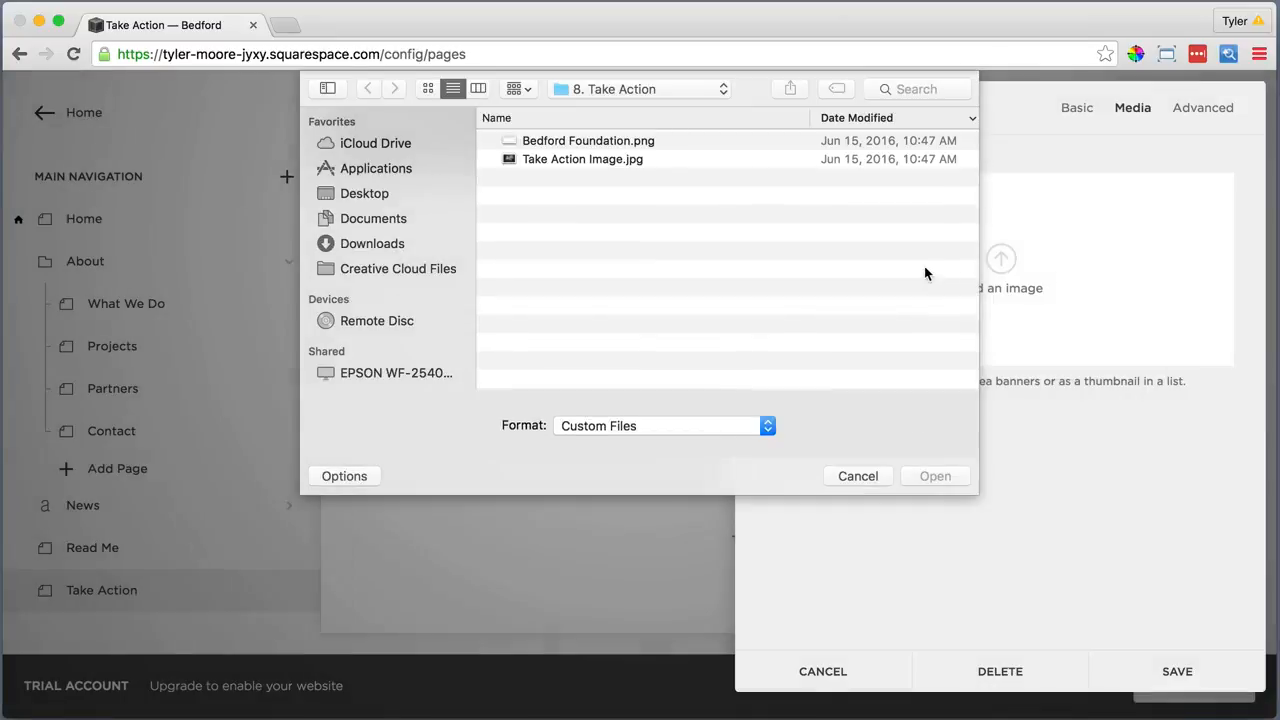
left_click(645, 162)
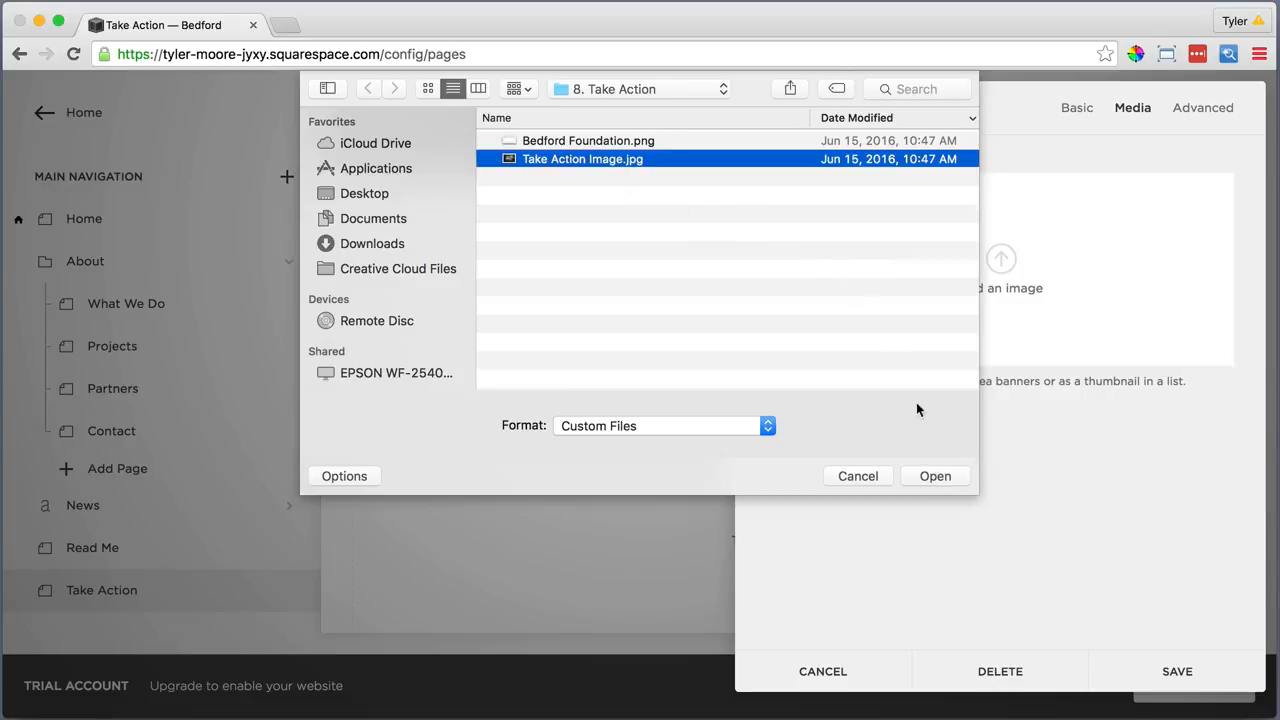
left_click(933, 474)
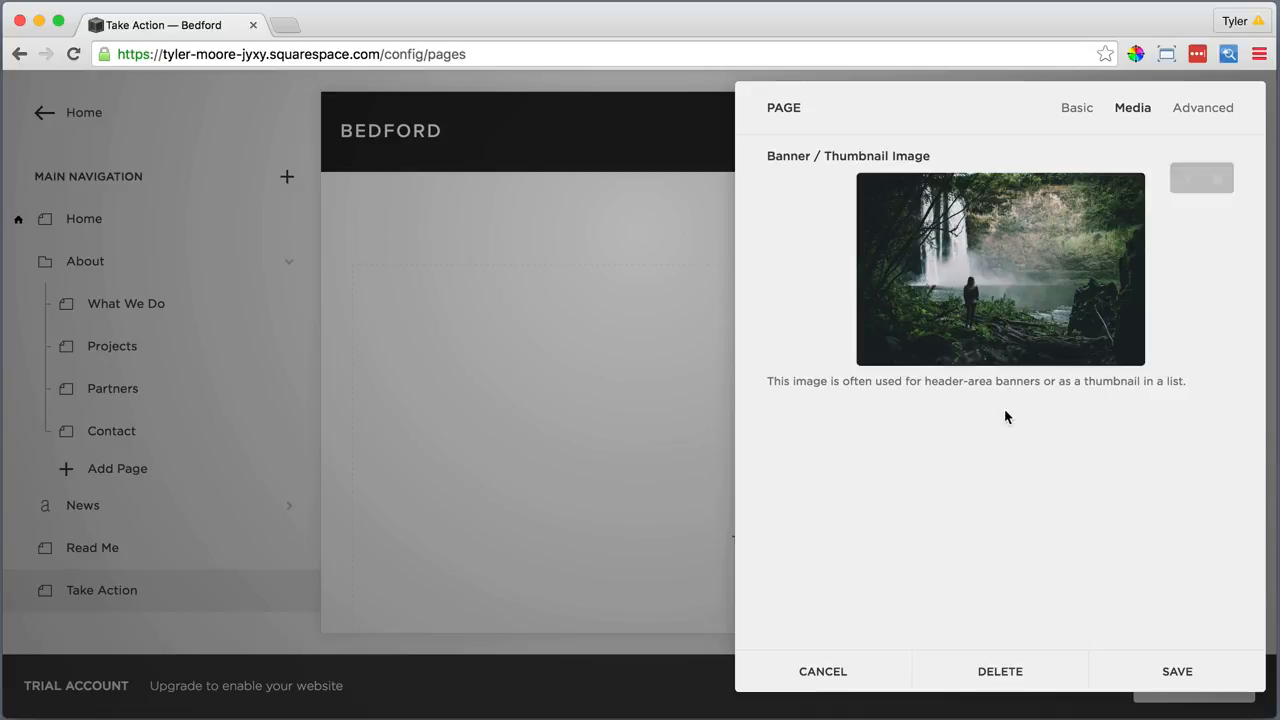
left_click(1176, 668)
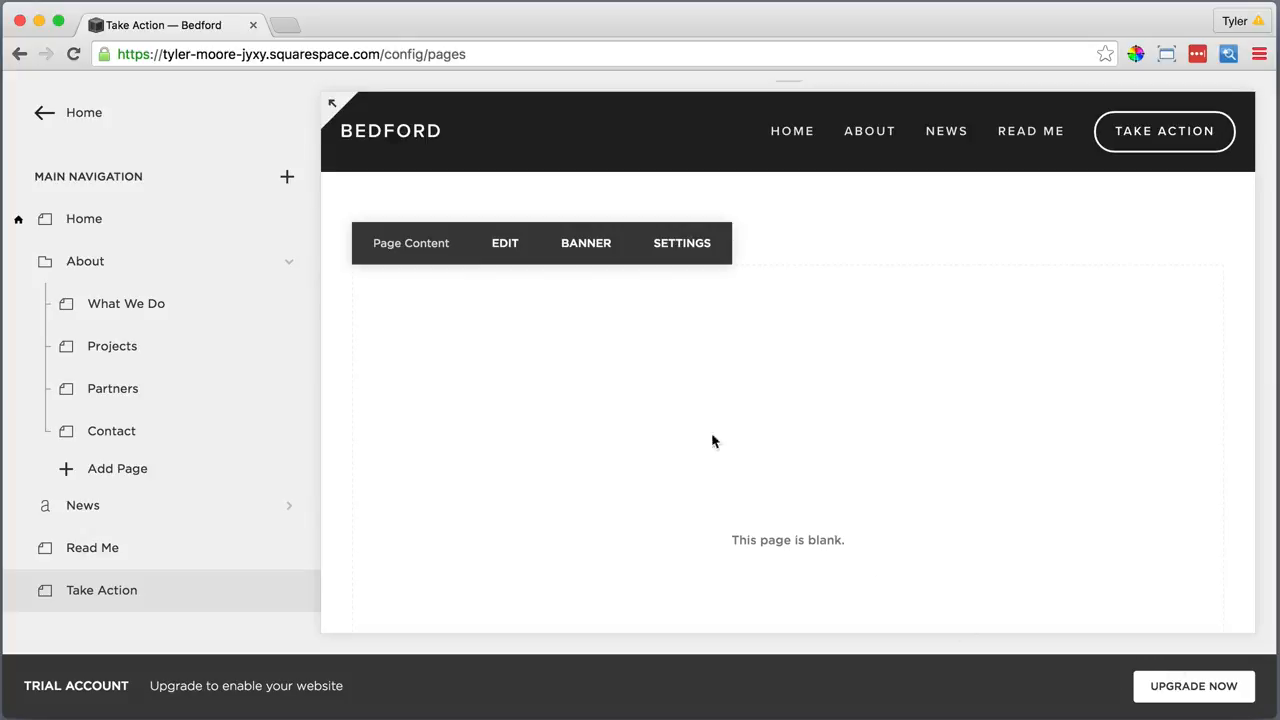
left_click(73, 54)
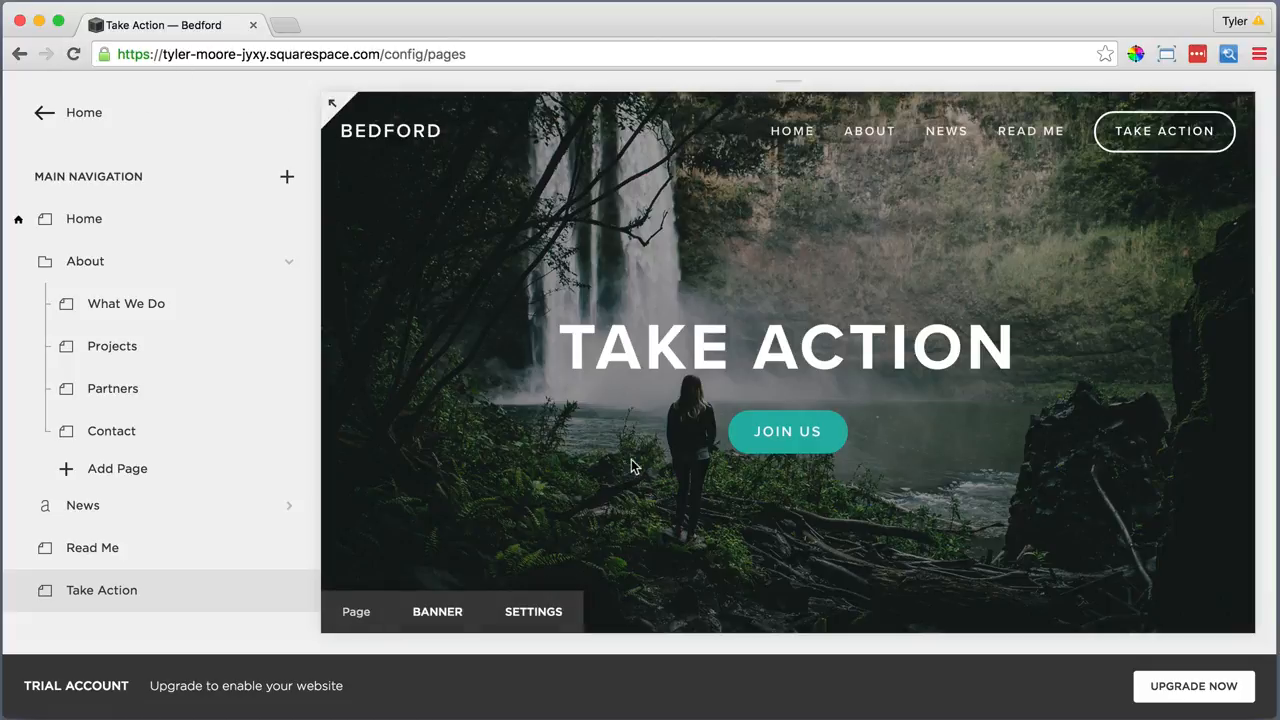
scroll(631, 466, "down", 5)
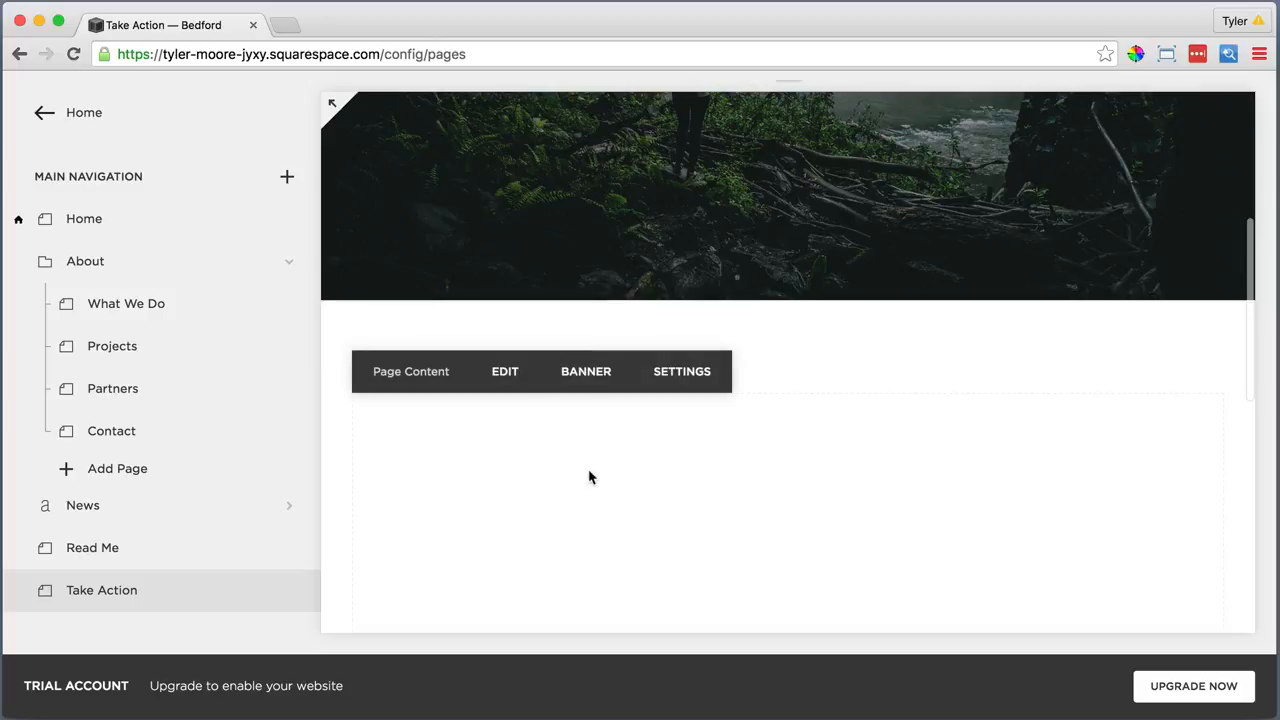
Type an 'All photography provided by…' credit line in the empty text block, italic and centred
left_click(505, 374)
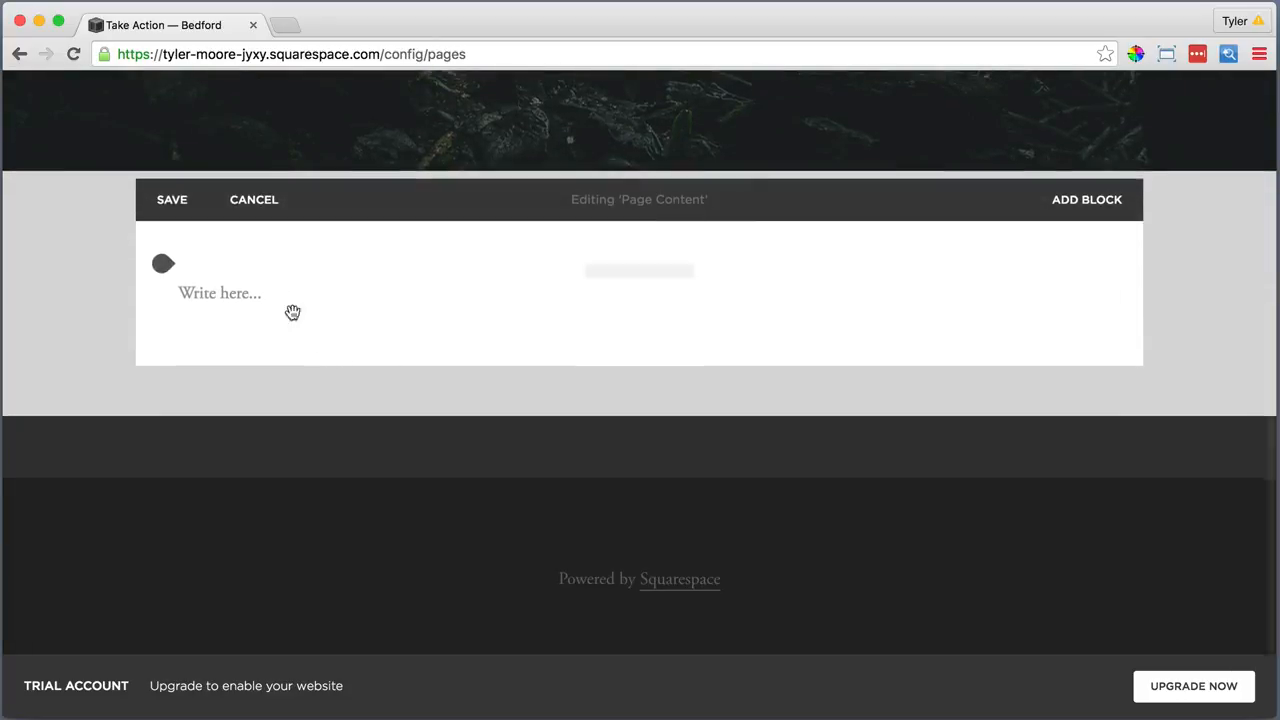
left_click(278, 296)
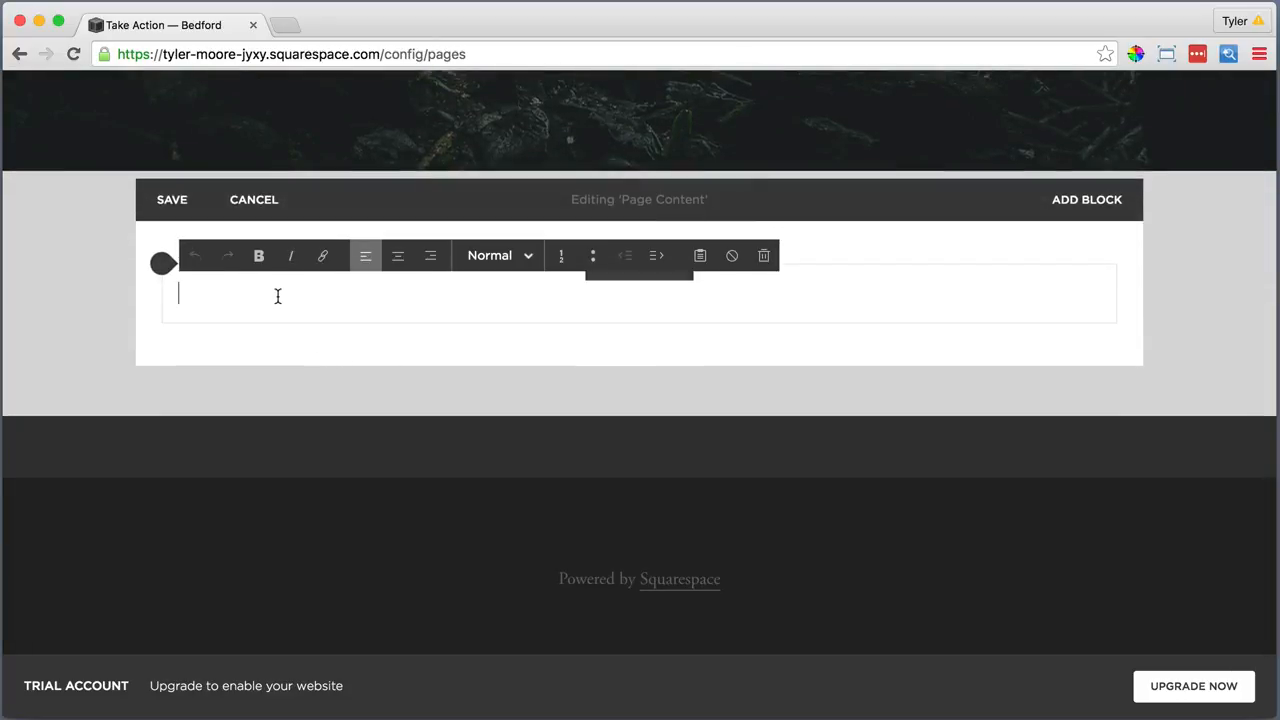
type("All p")
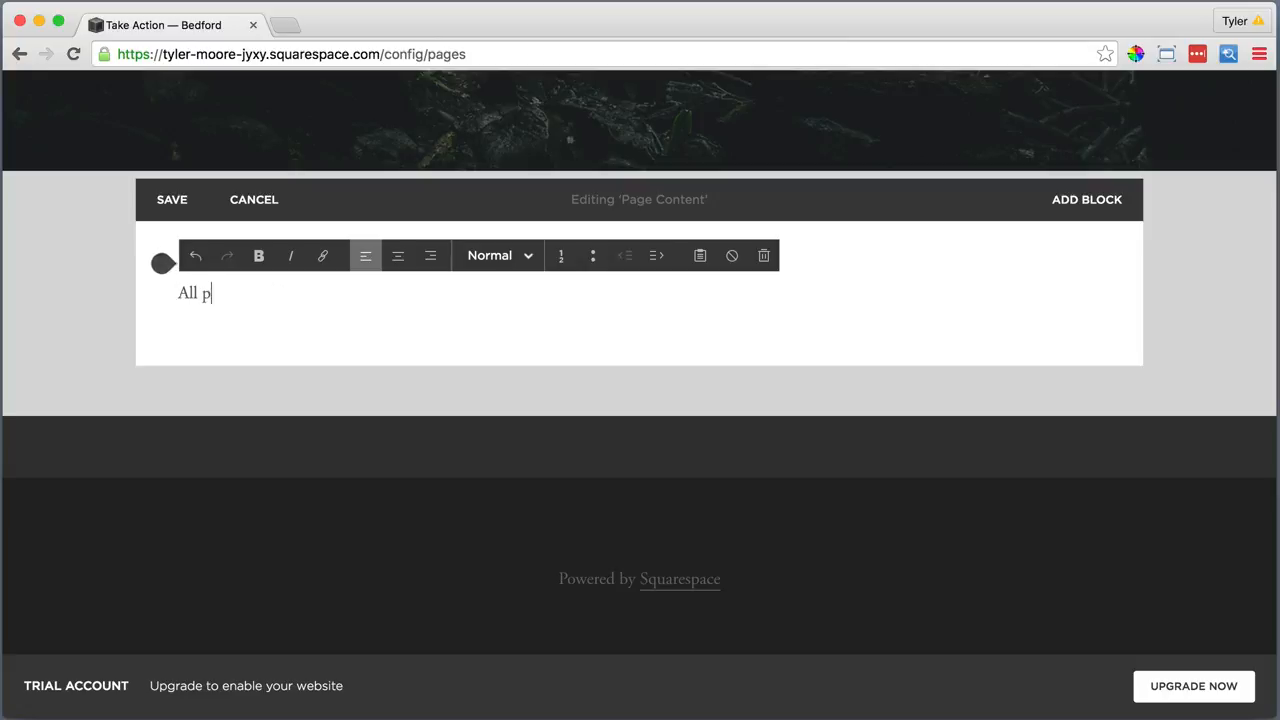
type("hotography provided by Jared")
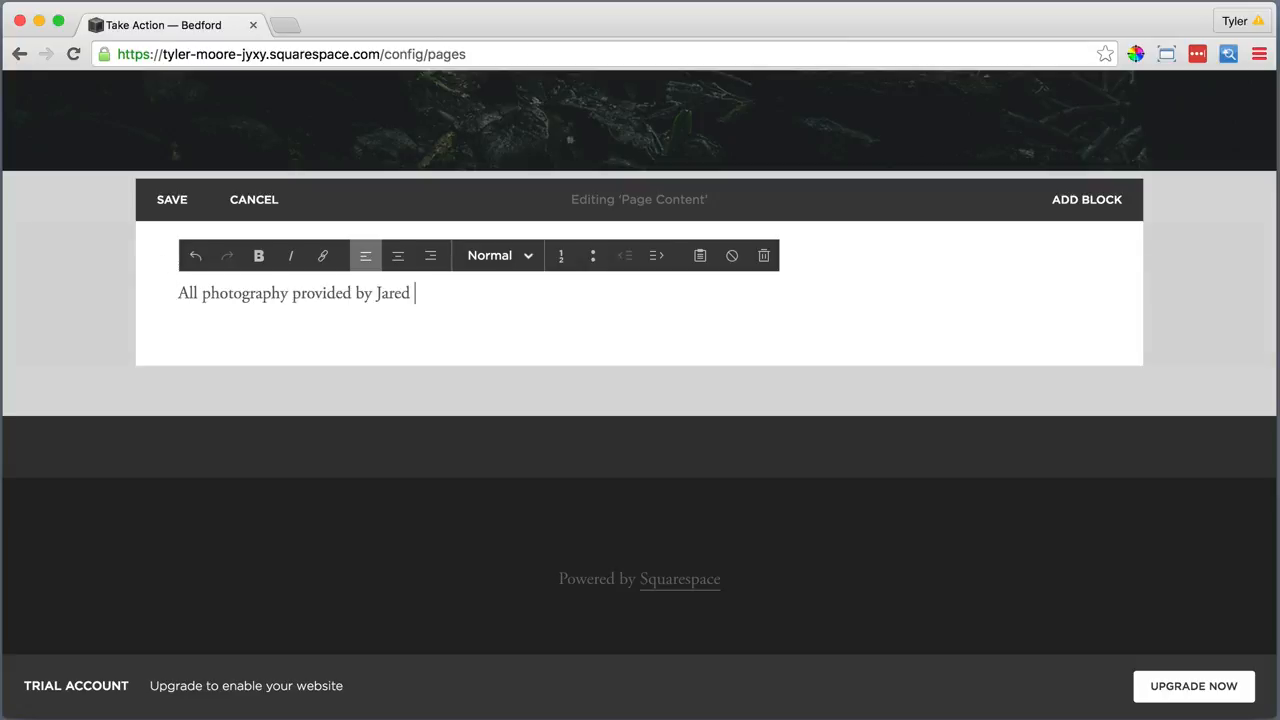
type(" Chambers")
left_click_drag(486, 295, 176, 294)
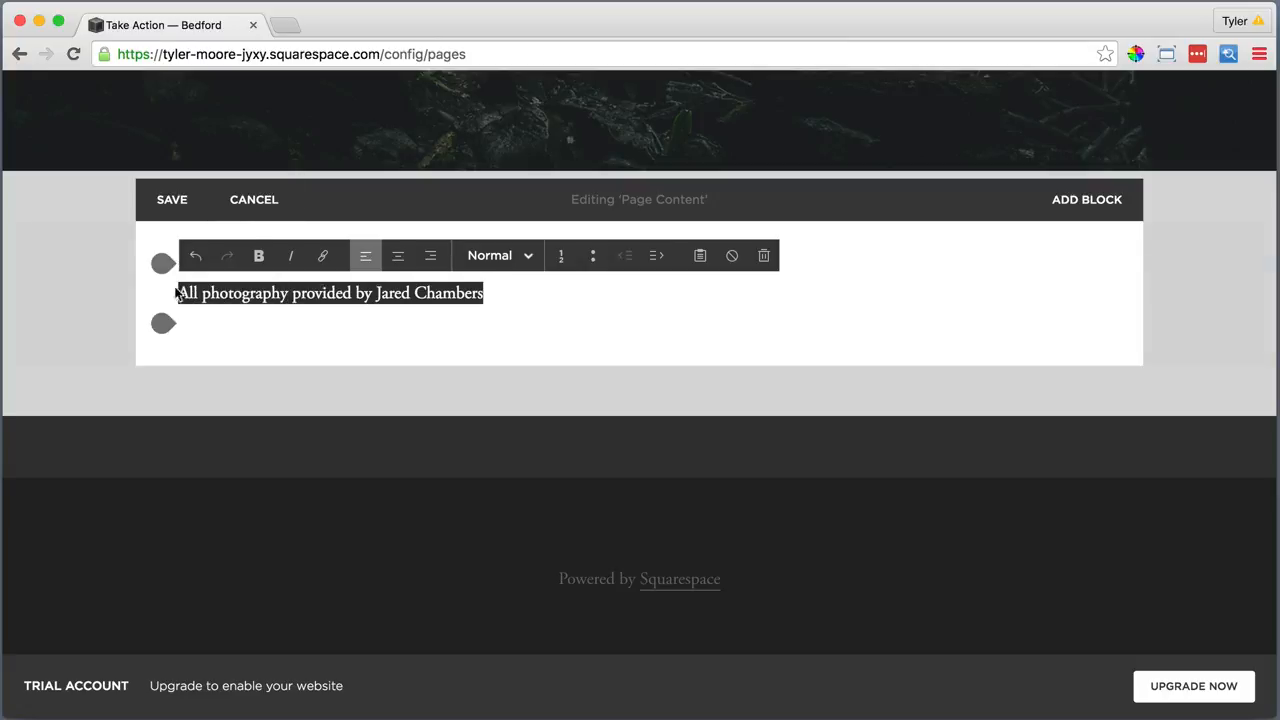
left_click(292, 258)
left_click(397, 256)
left_click(798, 290)
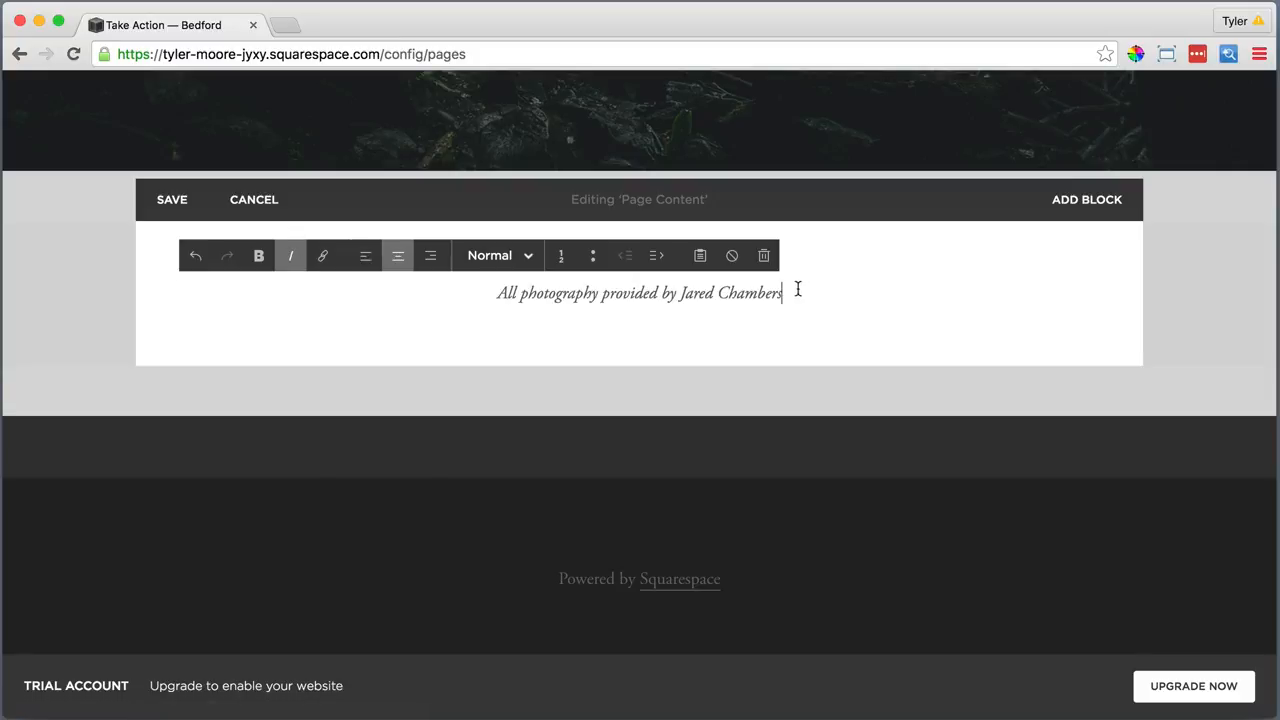
Start linking the photographer's name to their website URL
left_click_drag(775, 293, 679, 296)
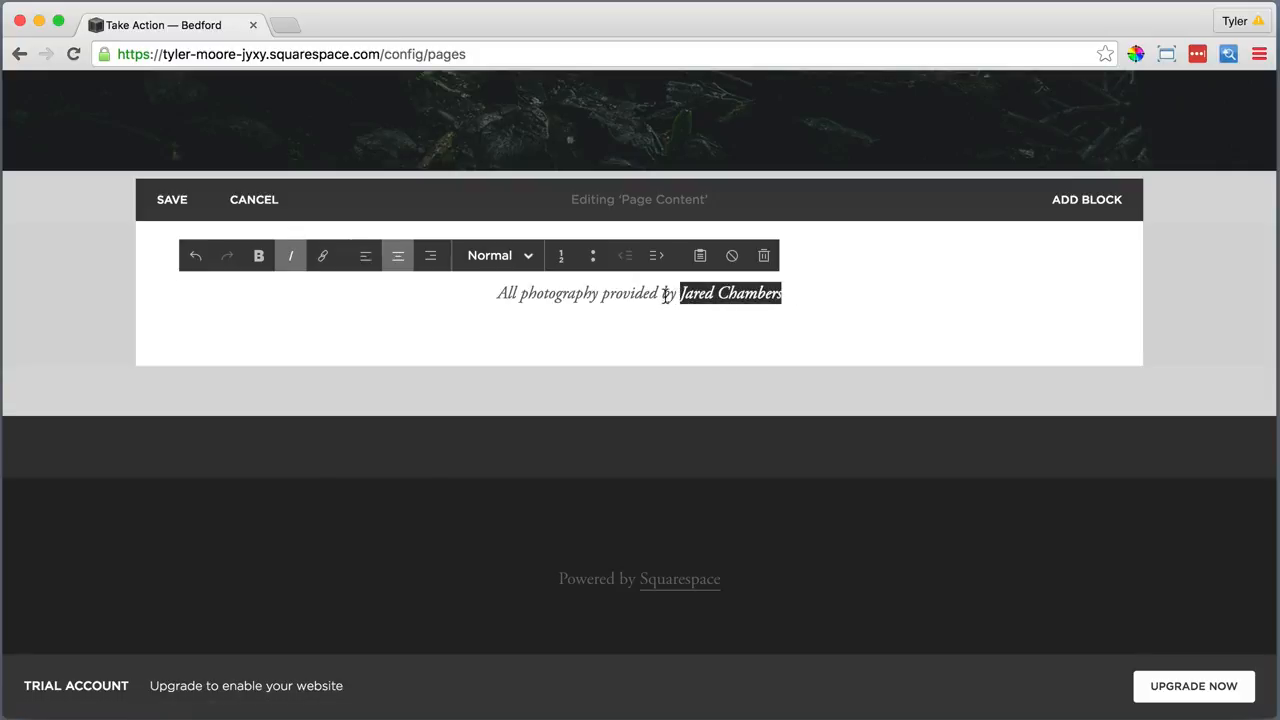
left_click(322, 256)
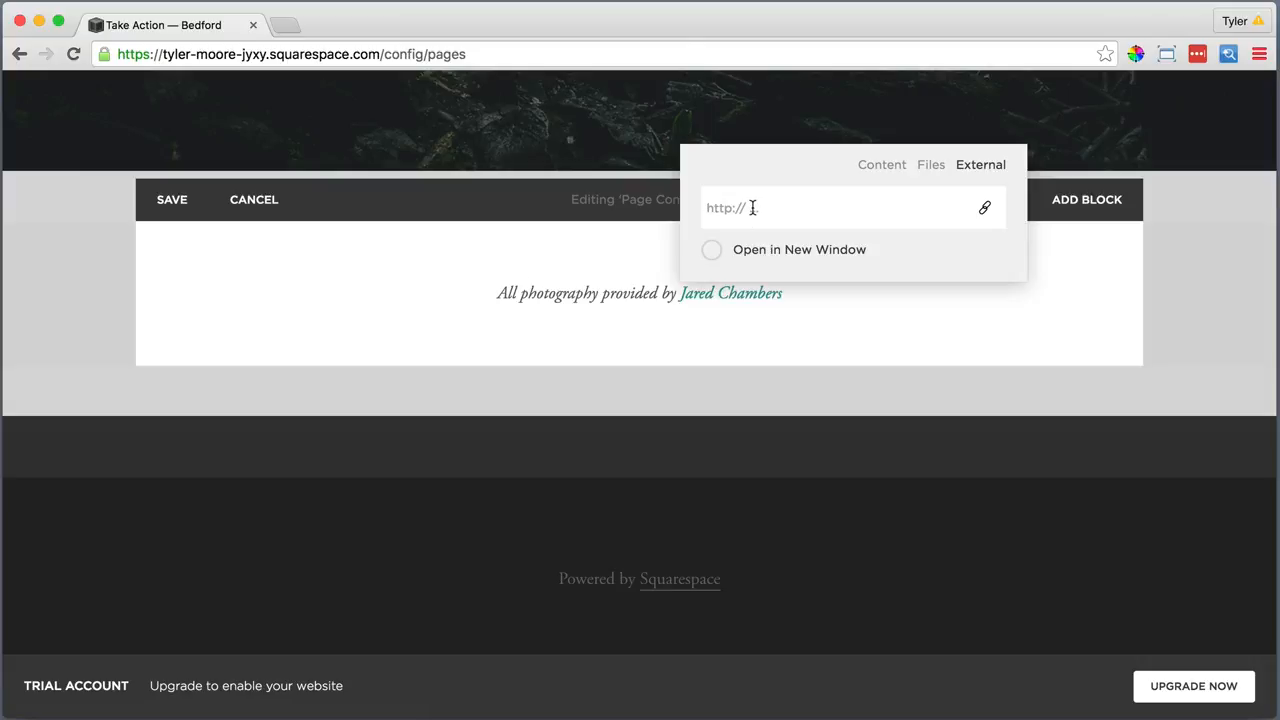
type("ht")
type(".com")
Apply the name link, then add a text block below the credit with the pasted 'You can make a difference' paragraph
key("Return")
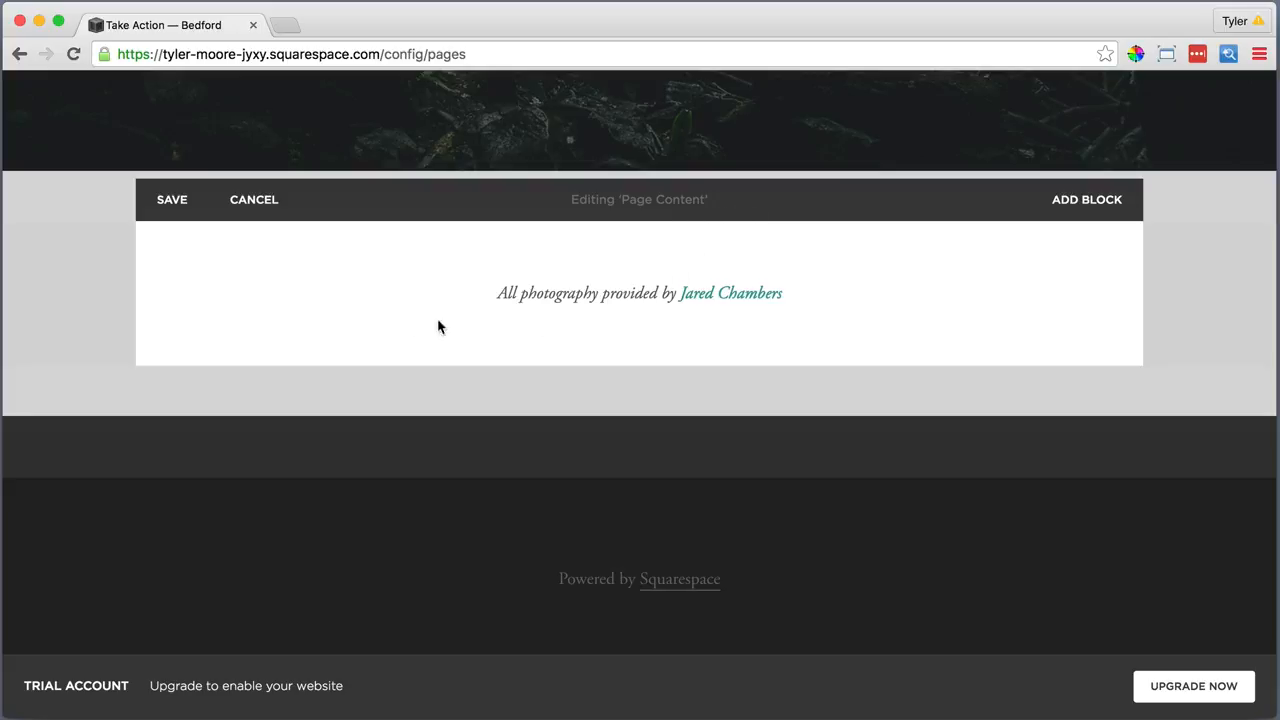
left_click(162, 324)
left_click(227, 200)
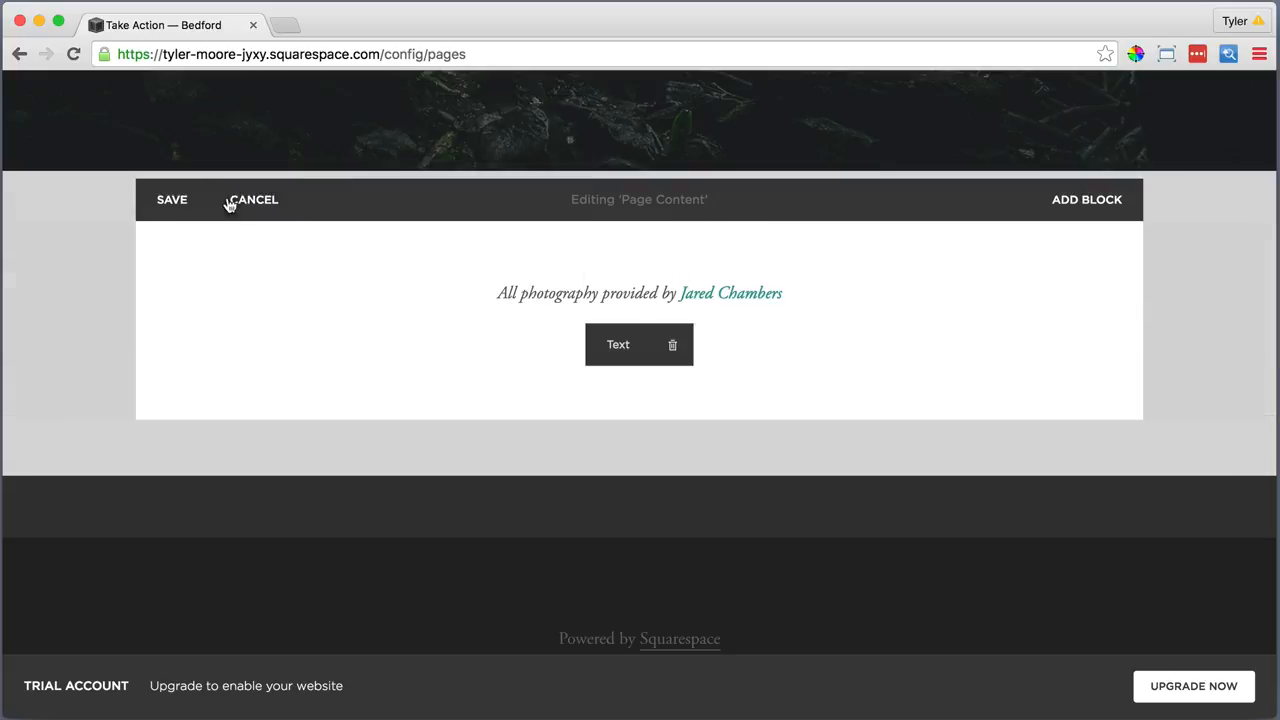
left_click(223, 351)
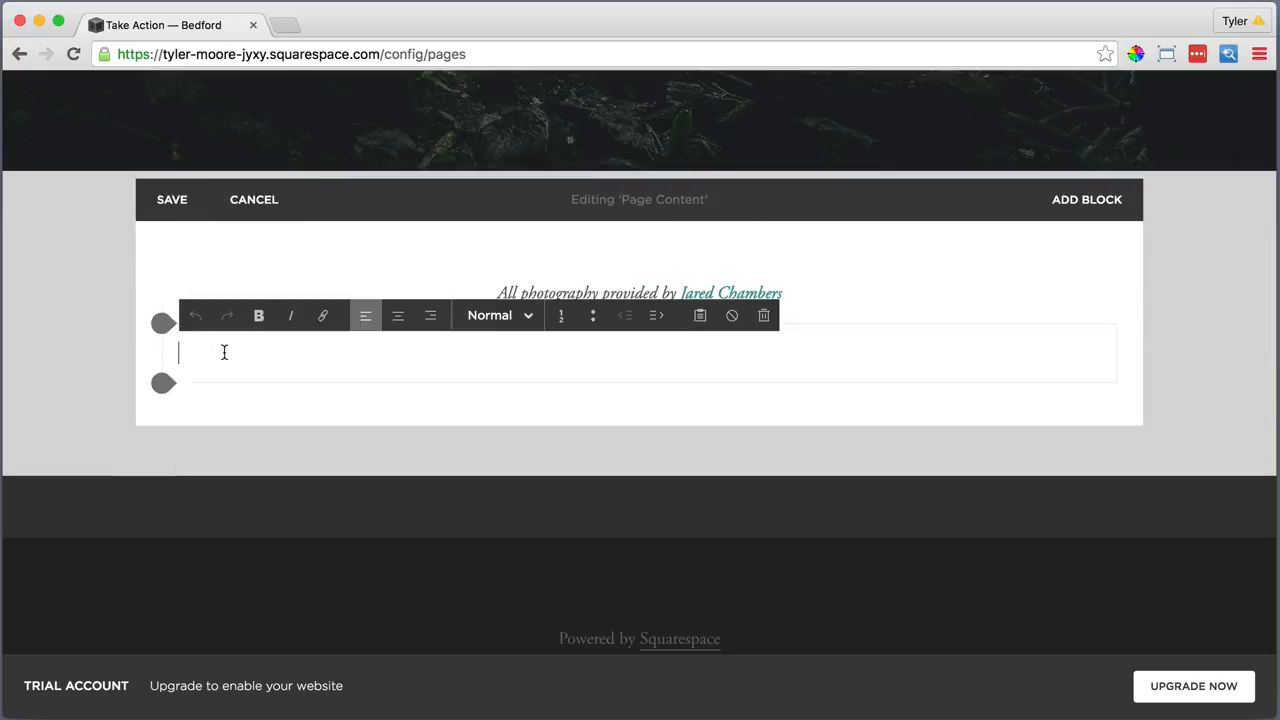
left_click(702, 316)
right_click(630, 342)
left_click(675, 446)
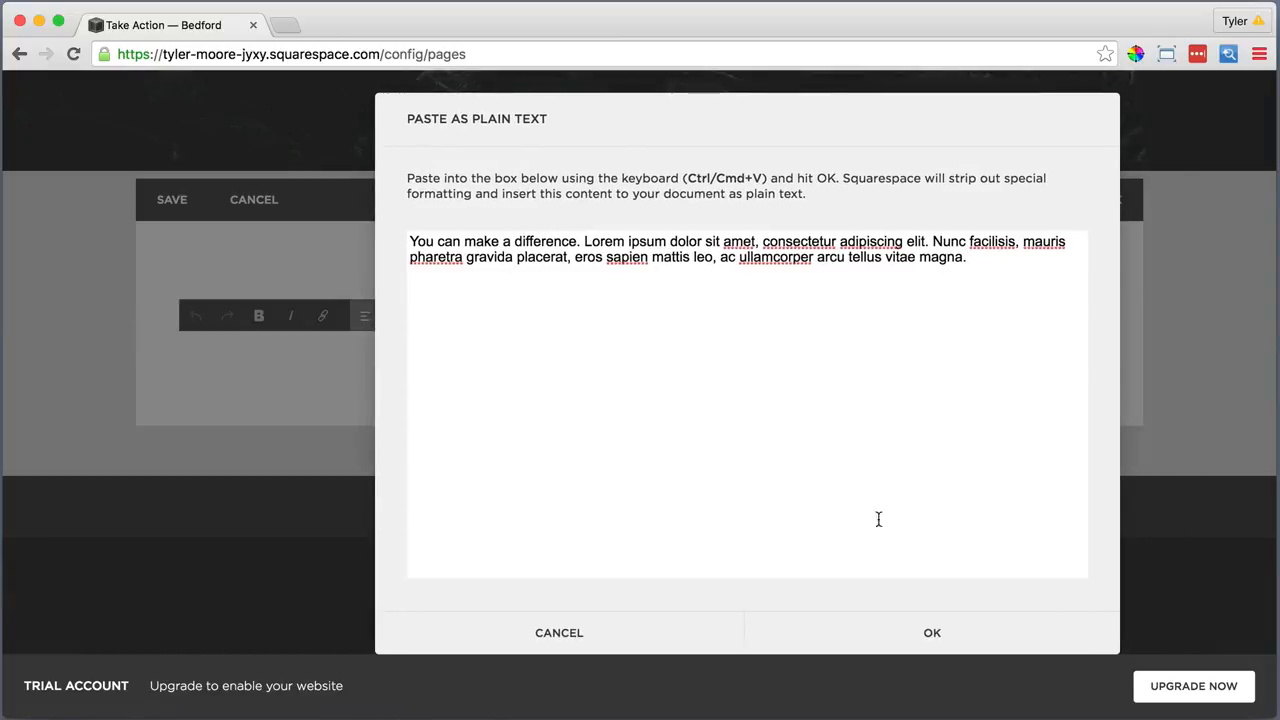
left_click(926, 631)
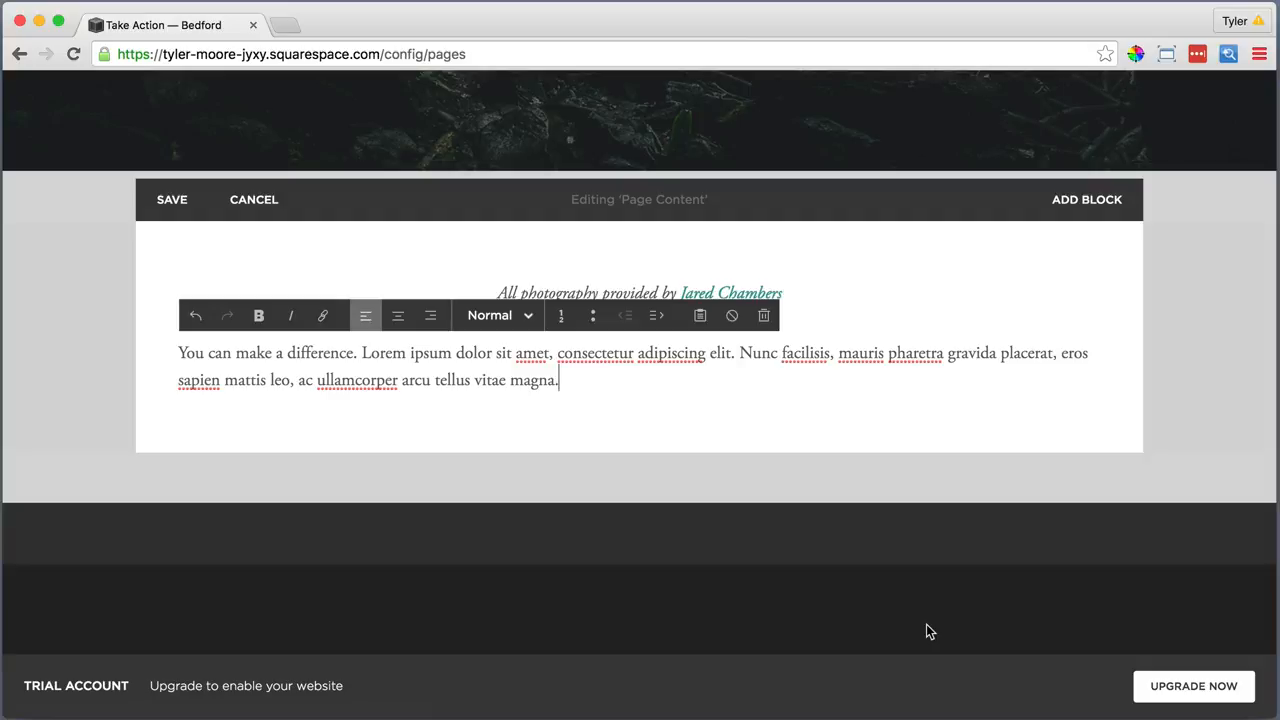
Centre the new paragraph and format it as Heading 1
left_click_drag(564, 380, 162, 330)
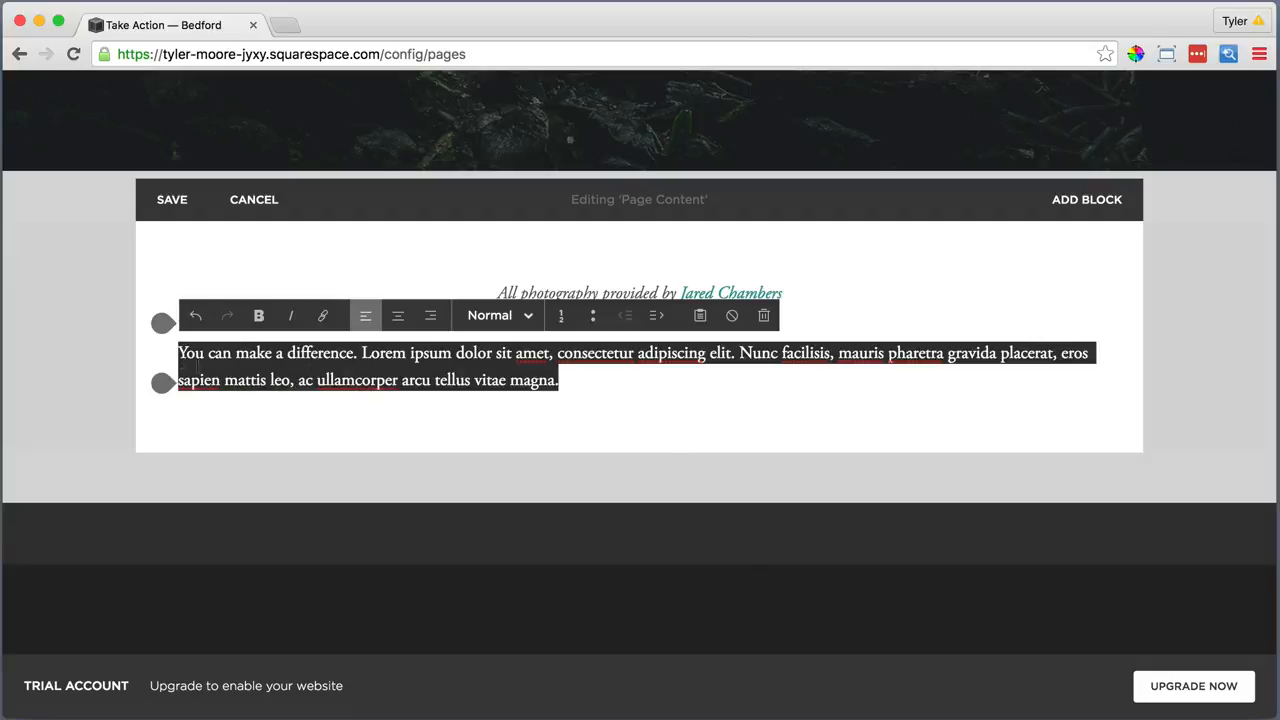
left_click(397, 315)
left_click(489, 316)
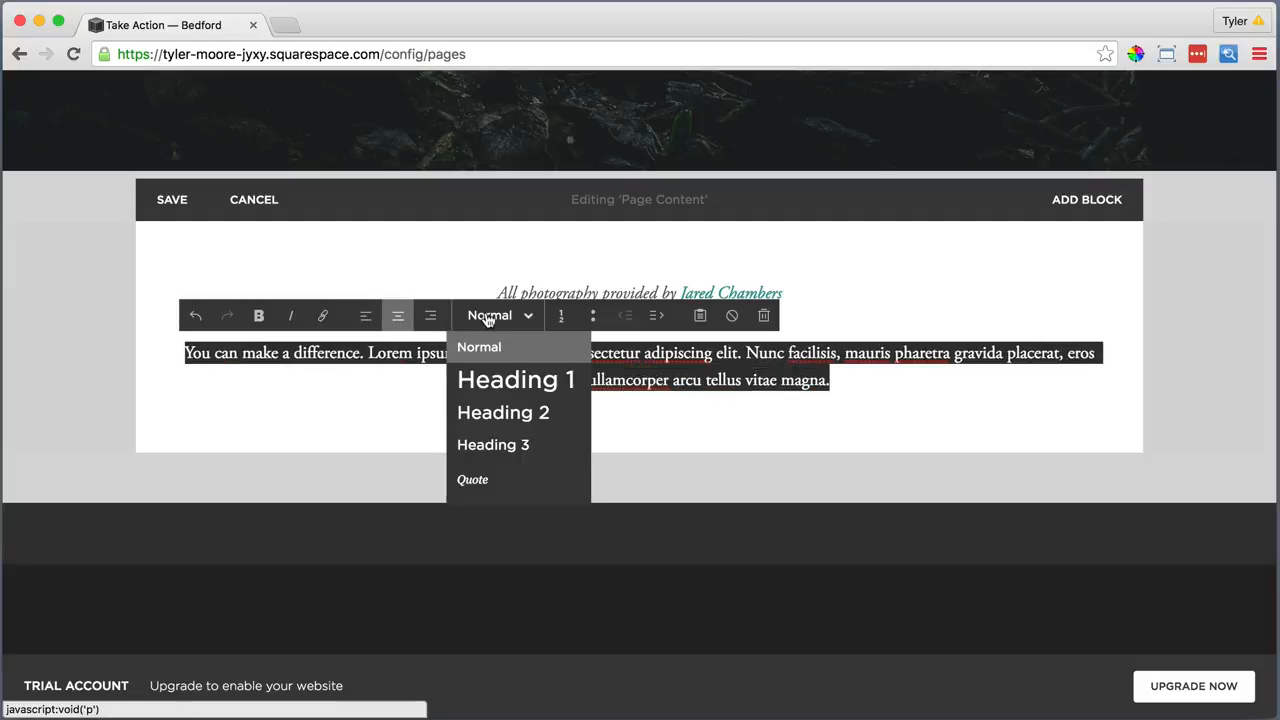
left_click(489, 376)
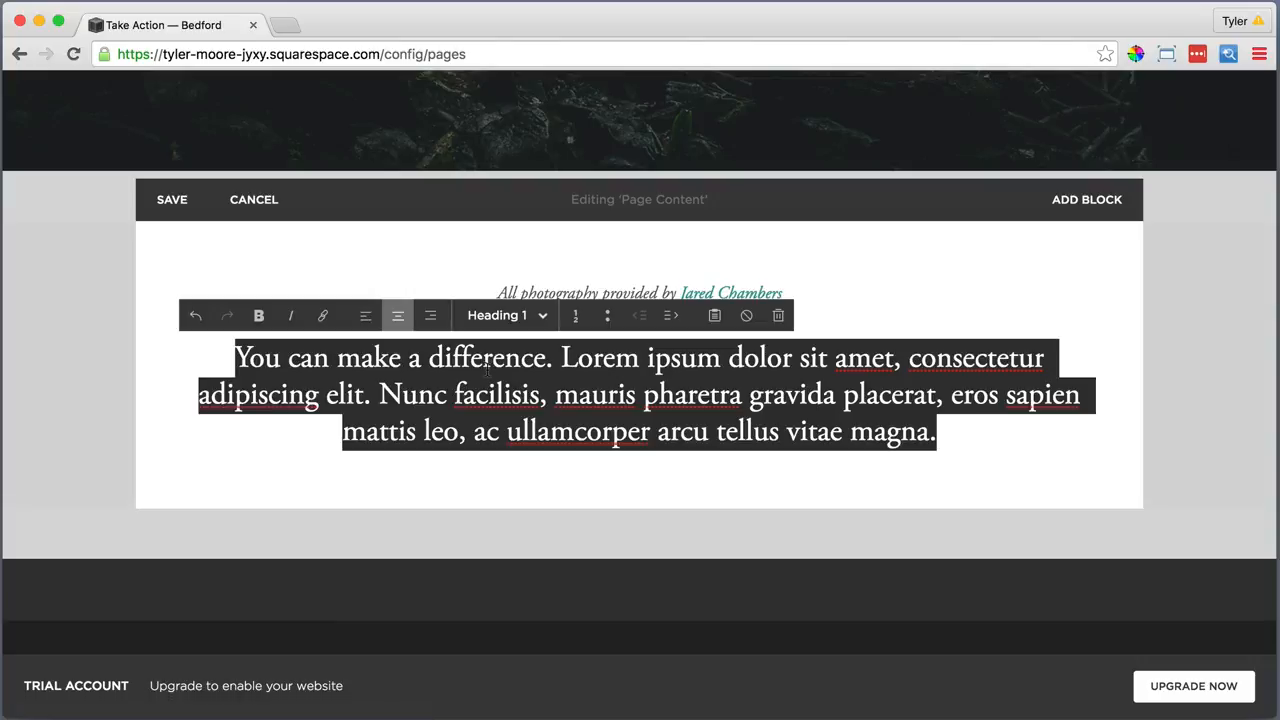
left_click(192, 488)
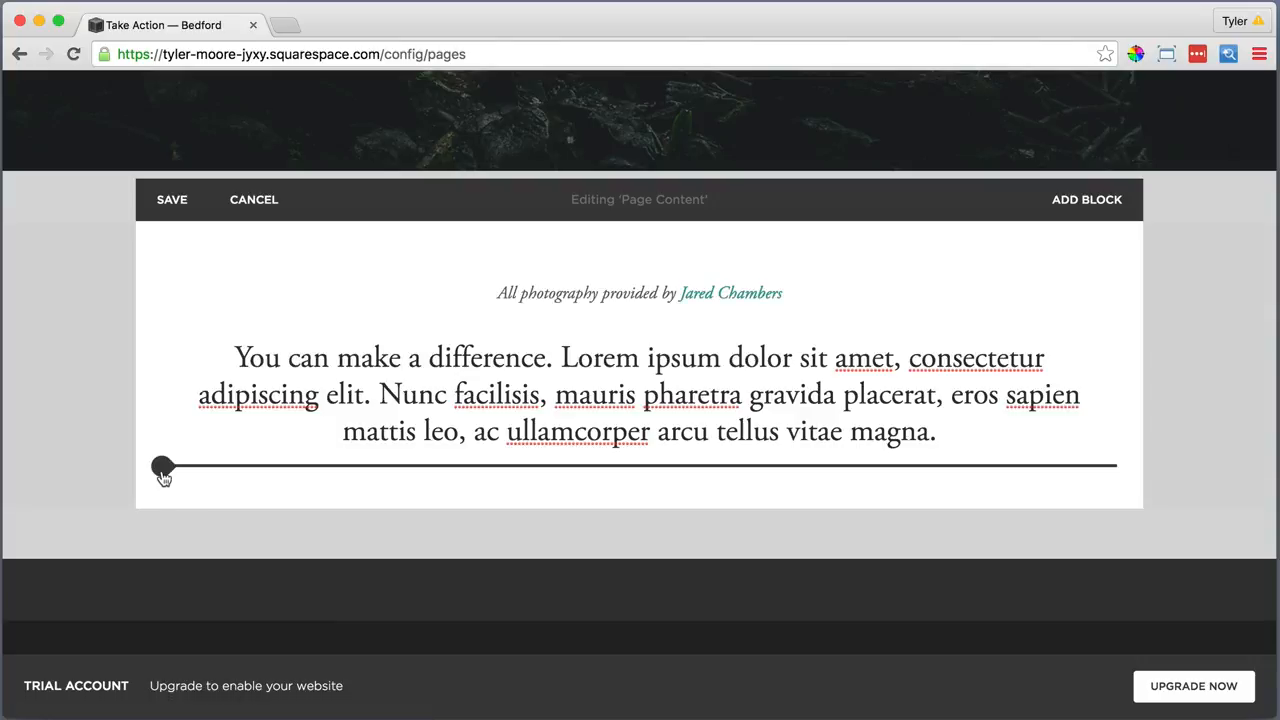
Add a divider line and a text block below it, pasting the DONATE copy as plain text
left_click(163, 474)
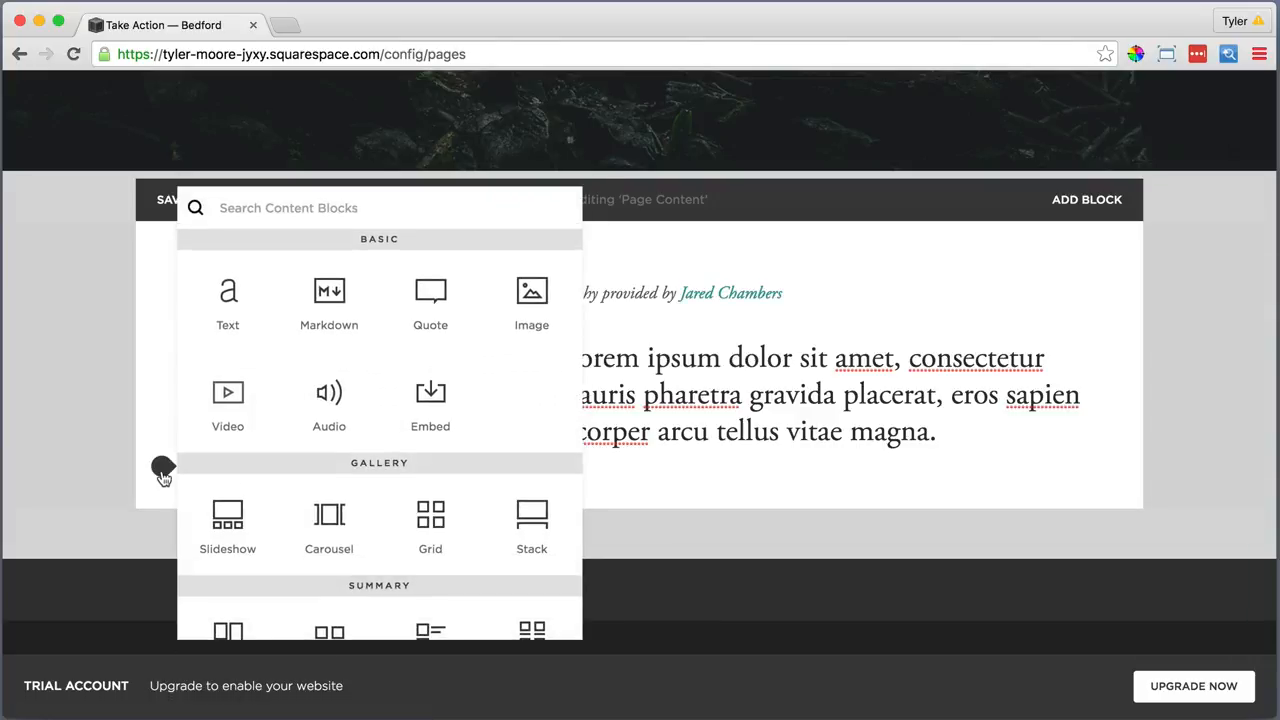
scroll(280, 510, "down", 5)
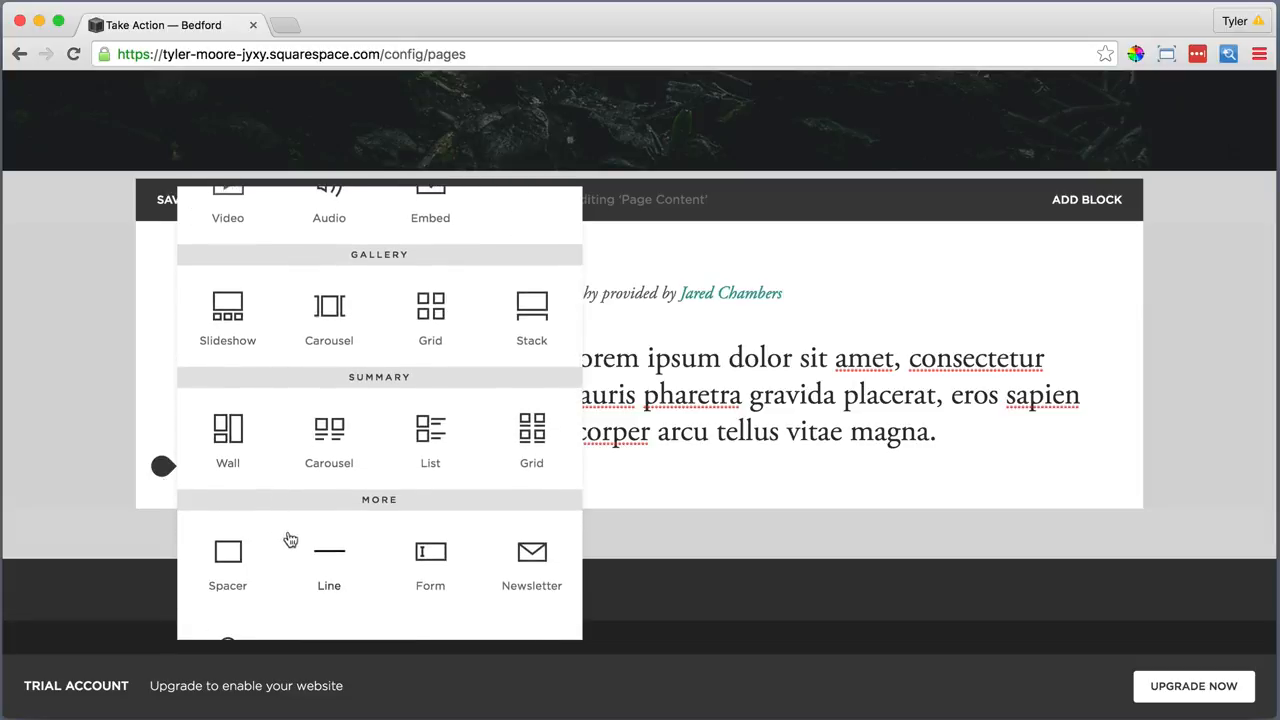
left_click(327, 551)
left_click(163, 560)
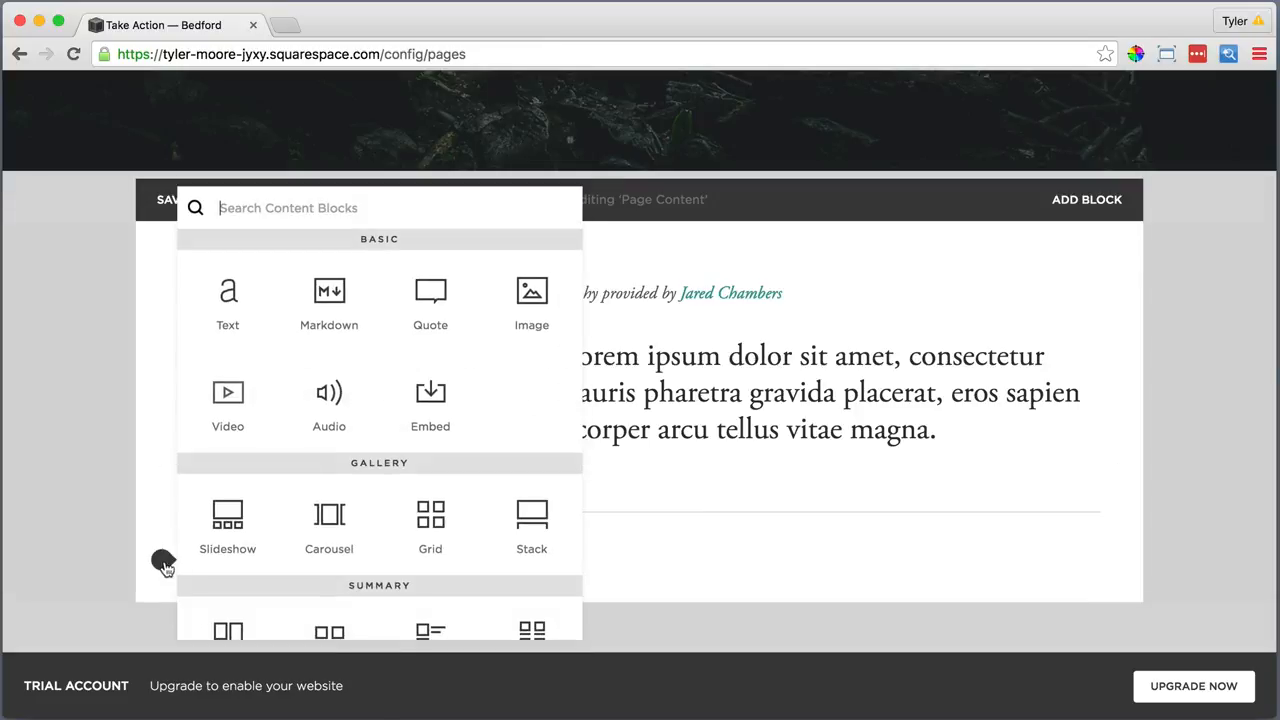
left_click(226, 292)
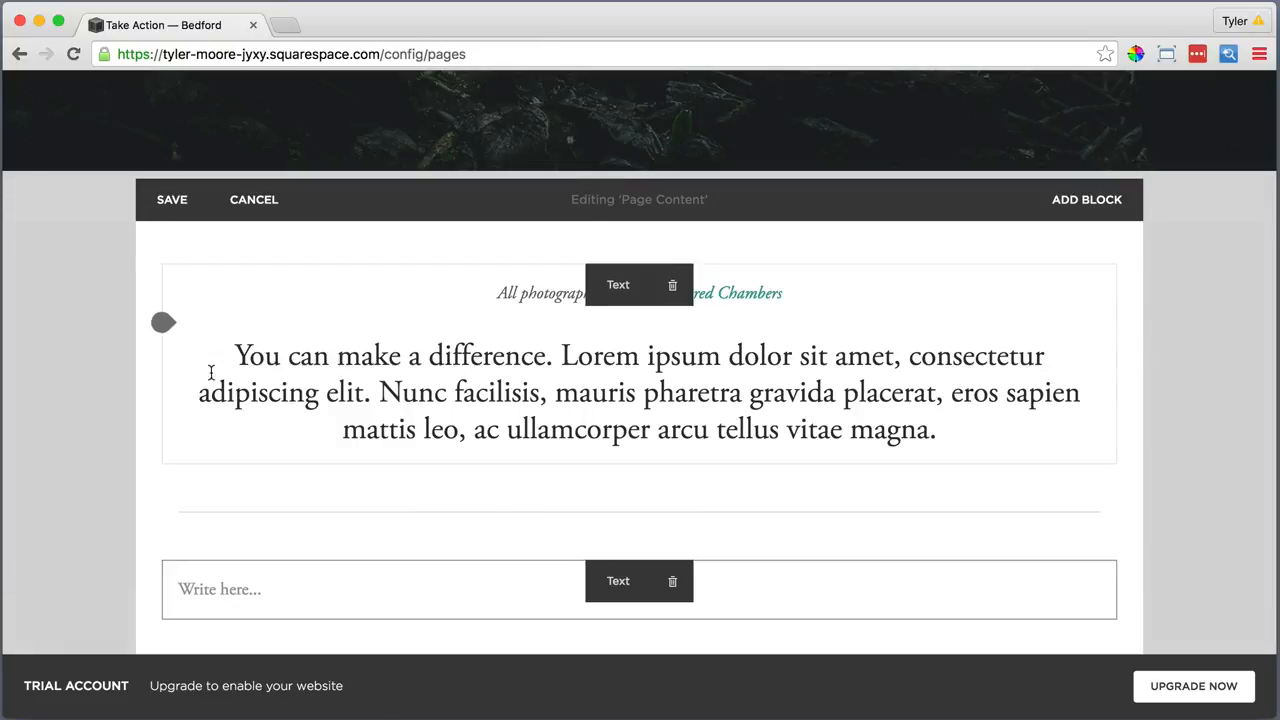
left_click(177, 589)
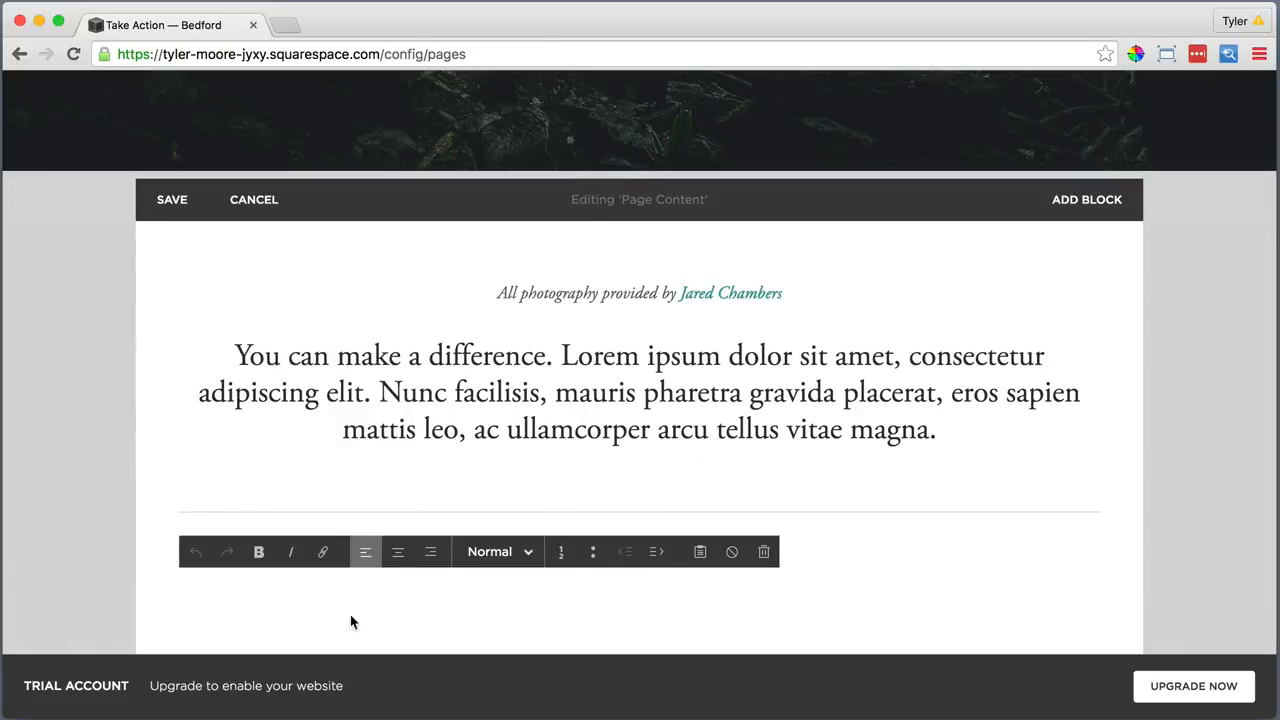
left_click(697, 551)
right_click(512, 345)
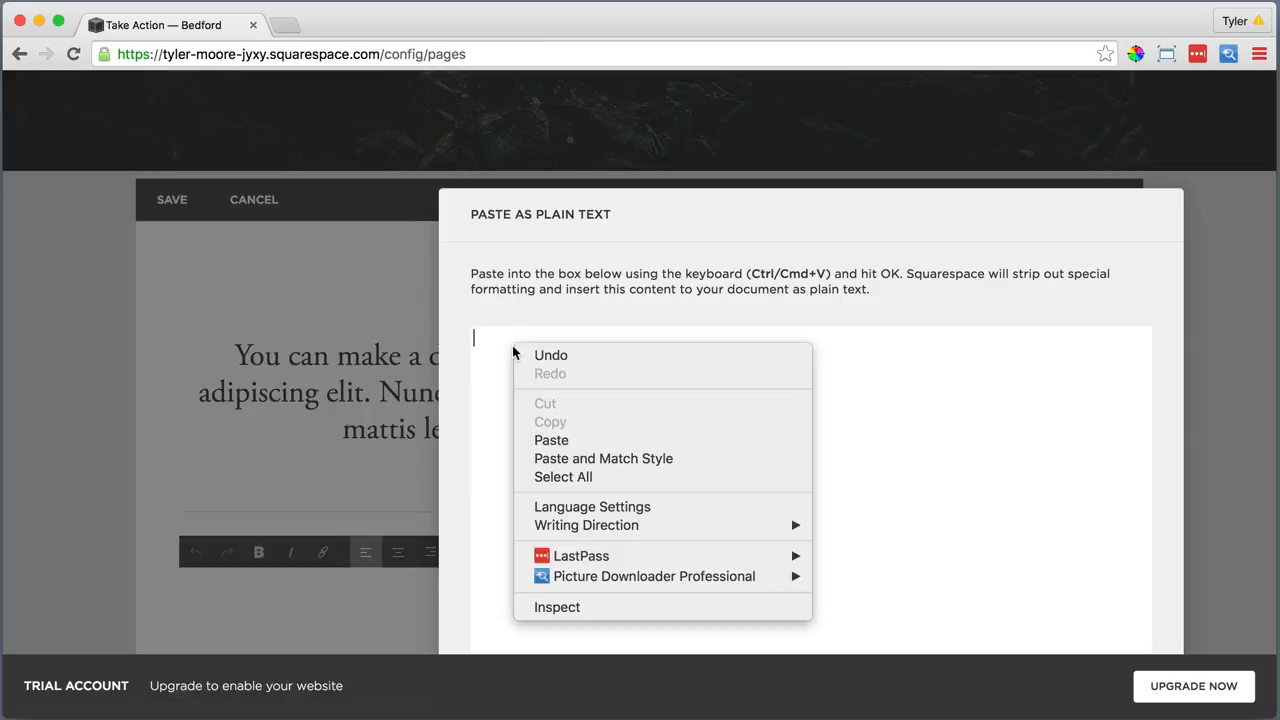
left_click(569, 436)
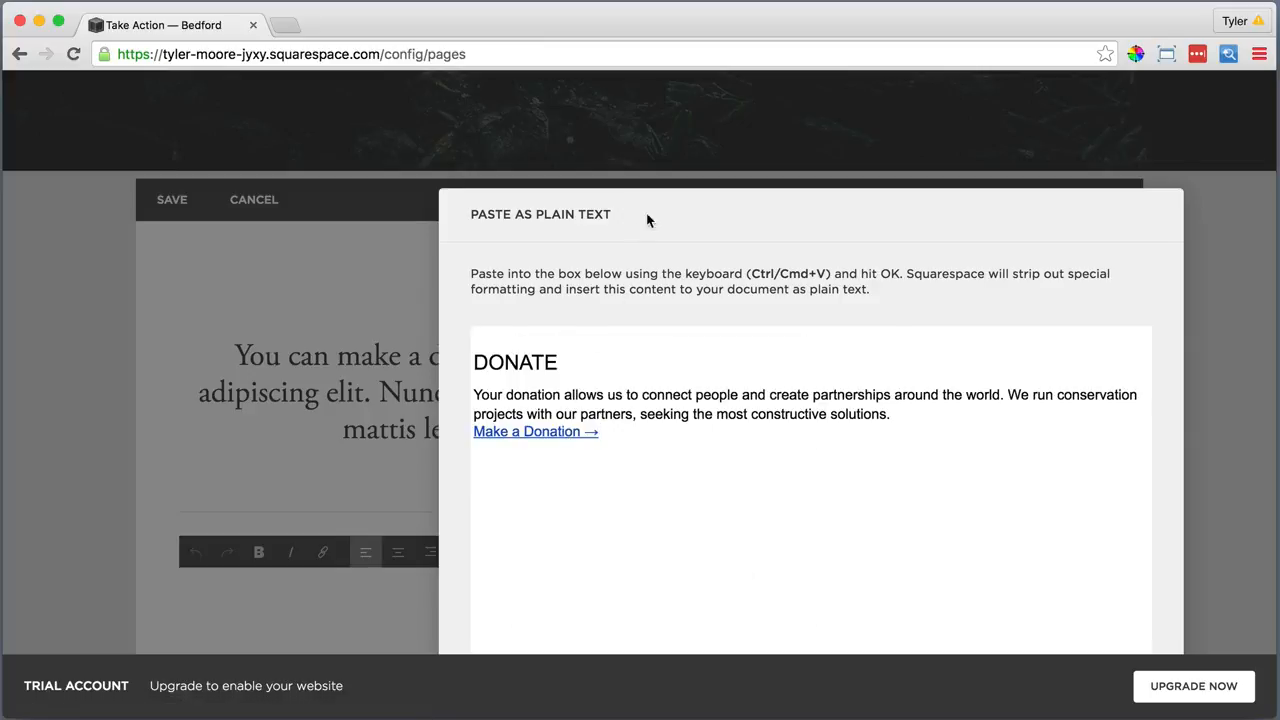
left_click(951, 635)
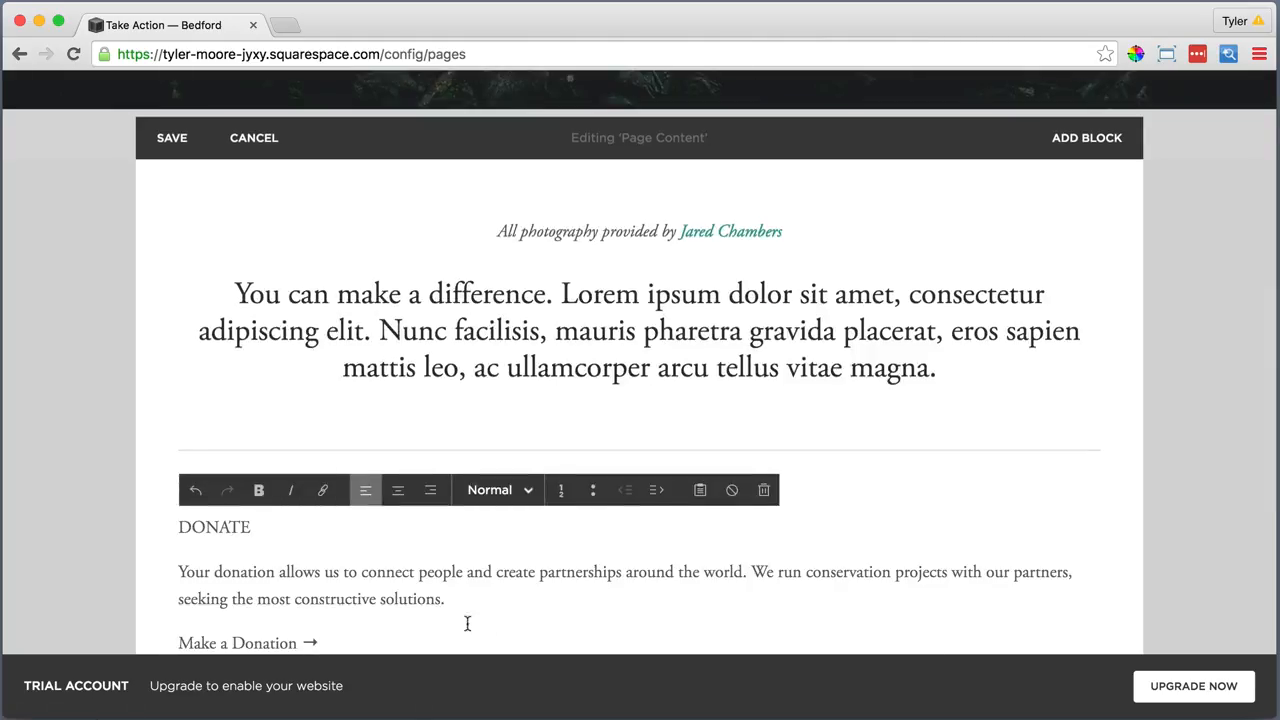
Centre the DONATE section and make the DONATE title a Heading 2
left_click_drag(333, 635, 177, 527)
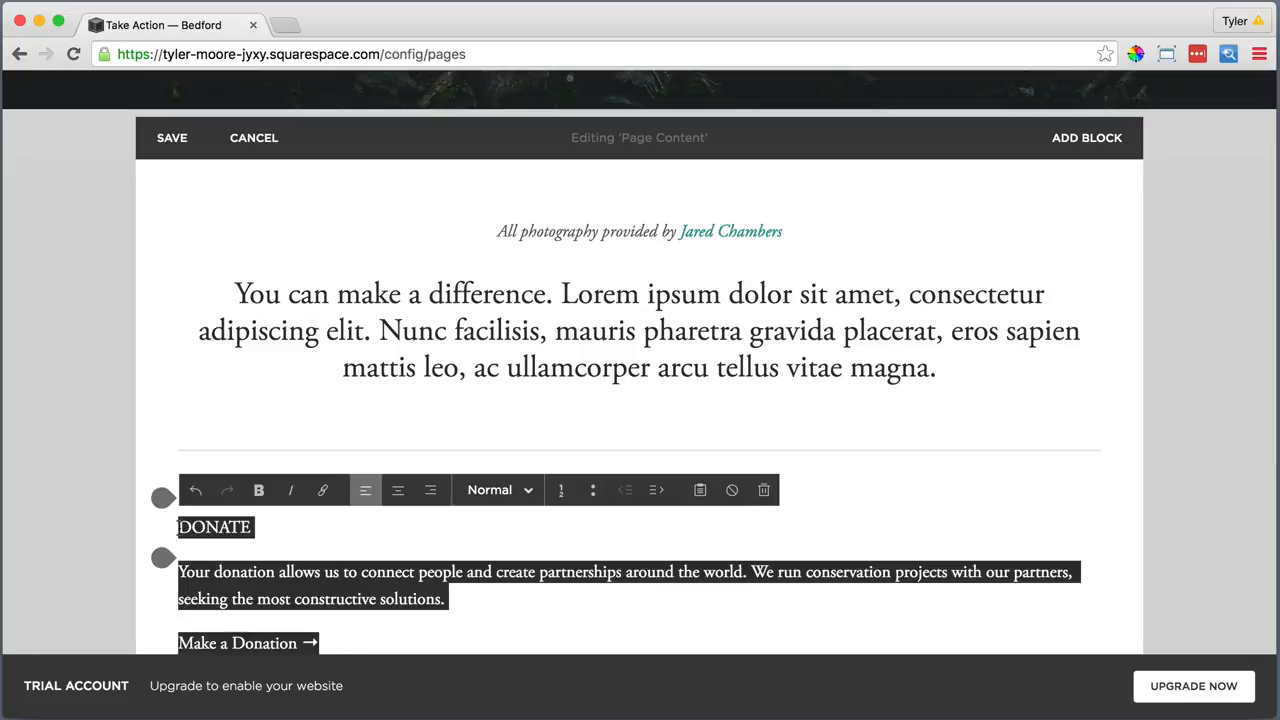
left_click(398, 490)
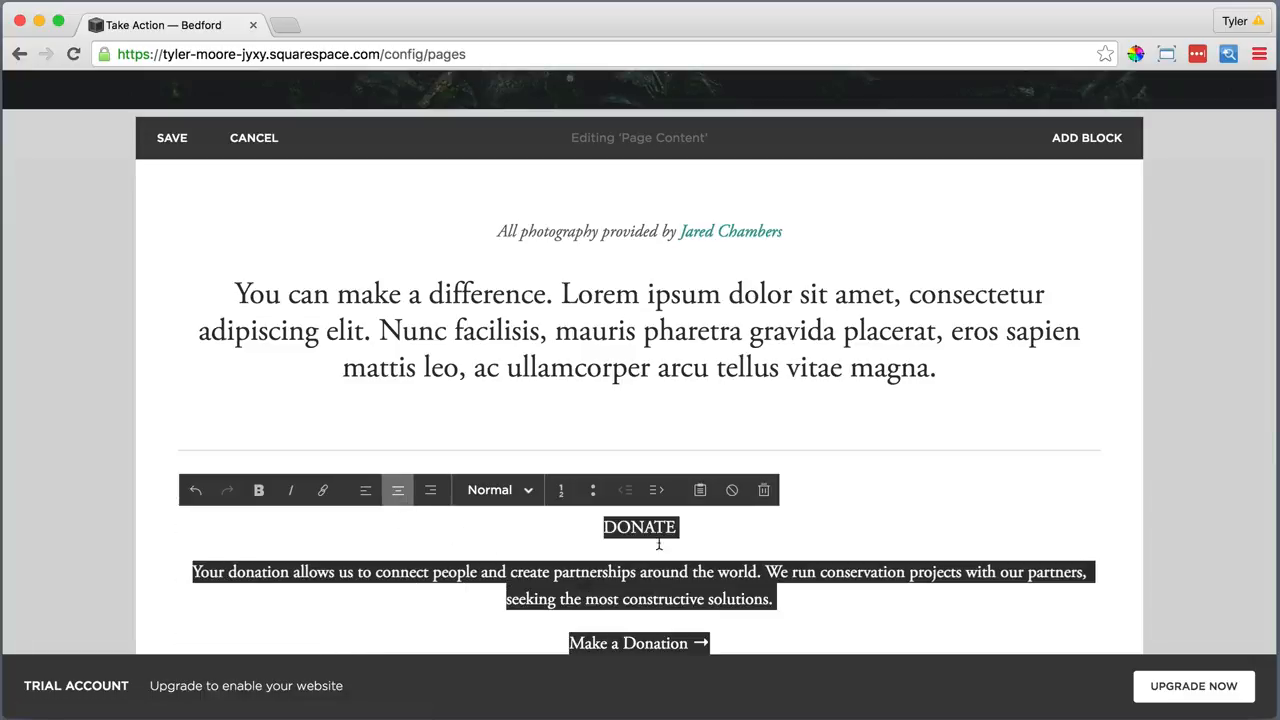
left_click_drag(695, 527, 593, 528)
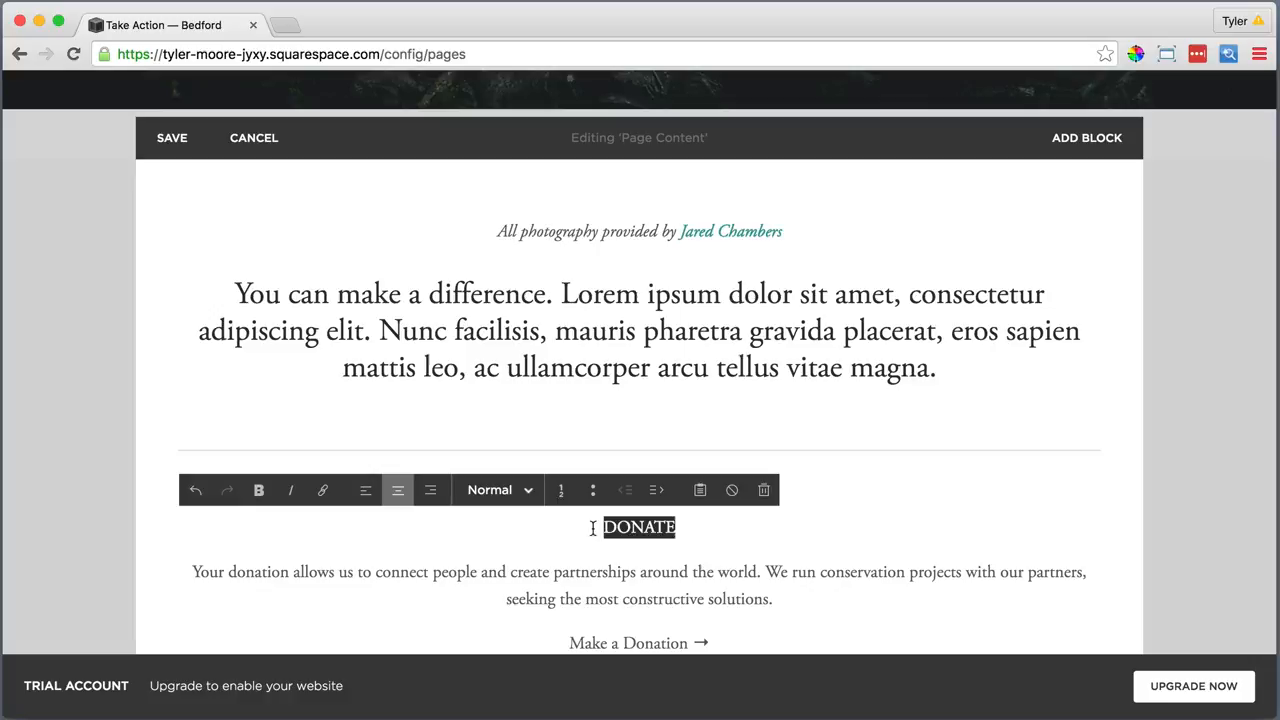
left_click(490, 490)
left_click(503, 411)
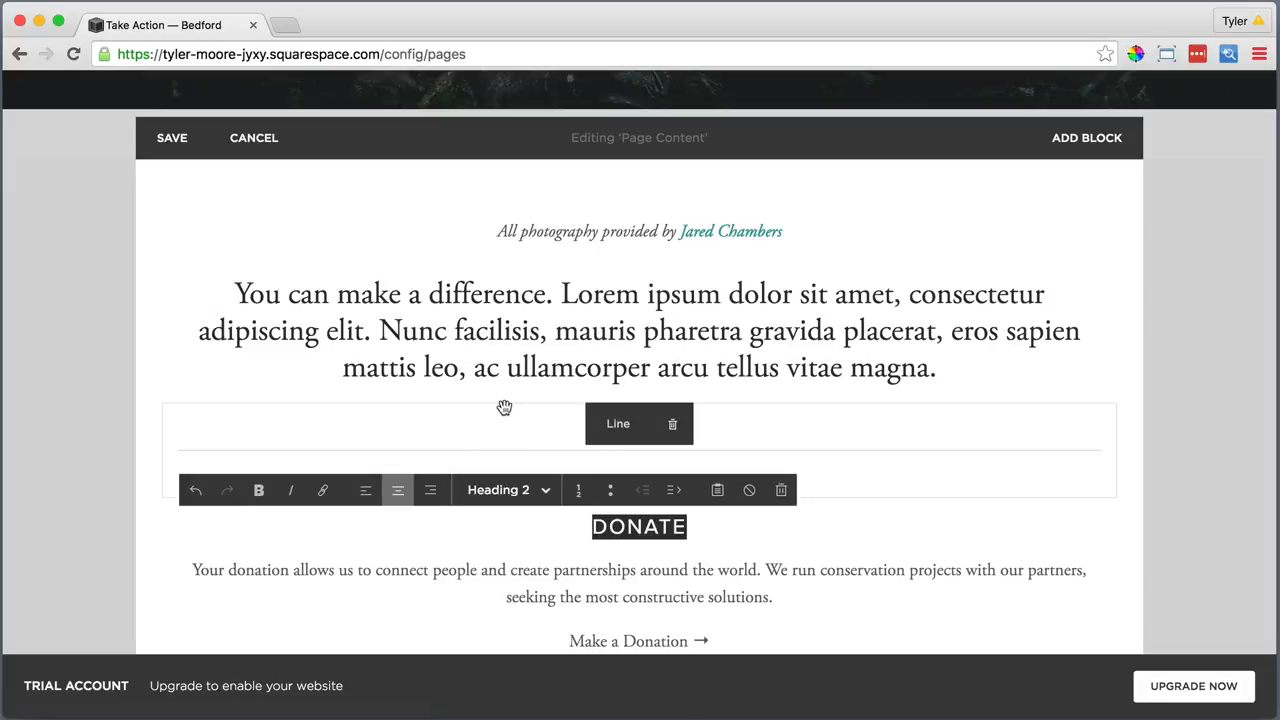
left_click(732, 637)
left_click_drag(721, 641, 562, 644)
left_click(325, 496)
scroll(318, 488, "down", 3)
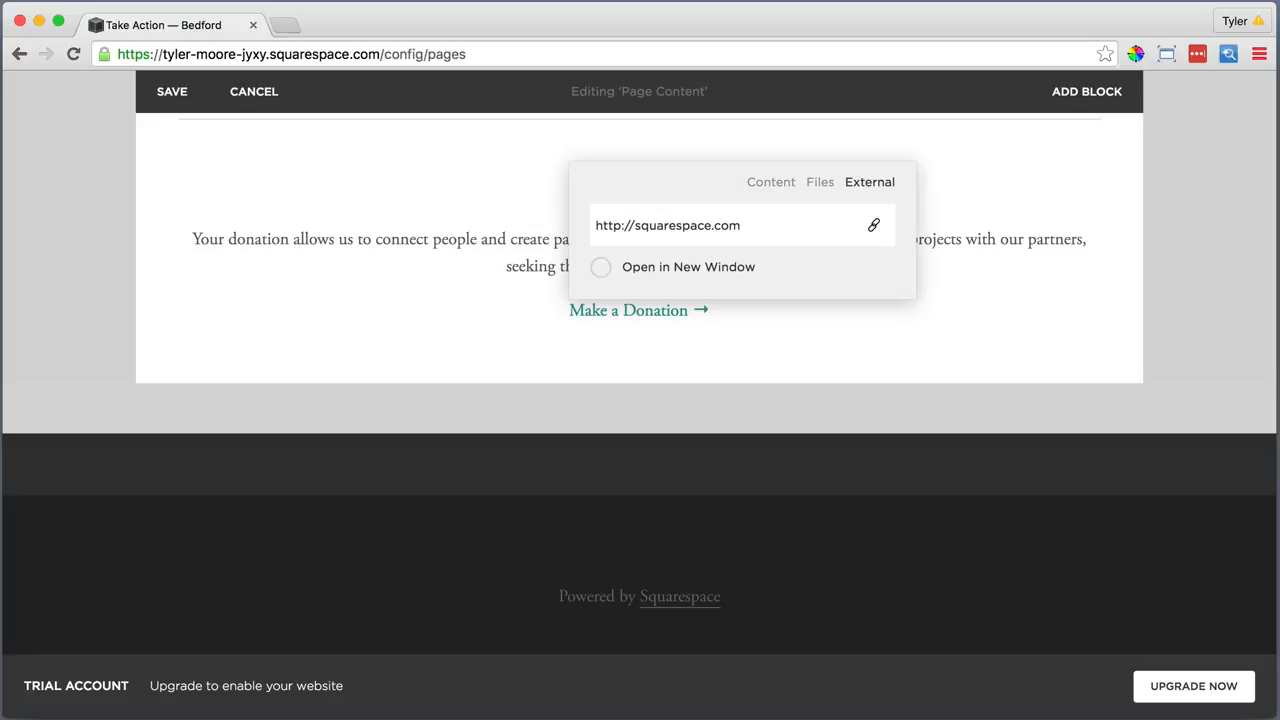
key("Return")
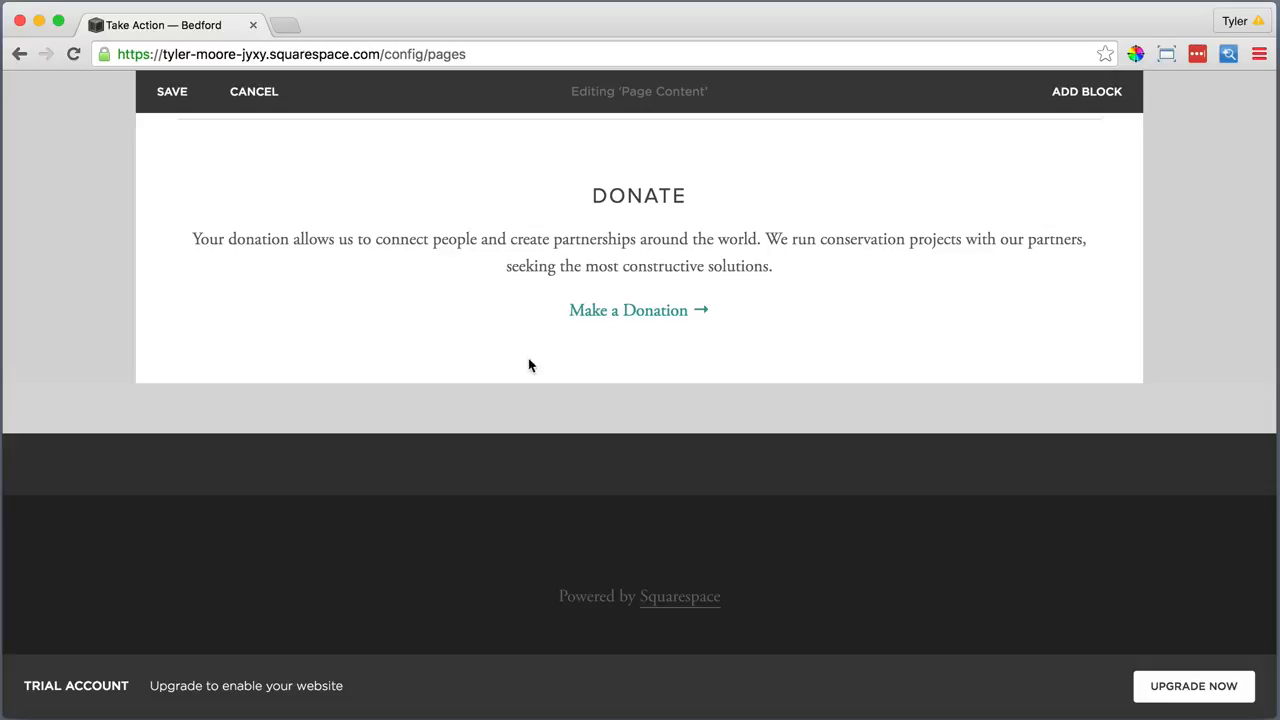
Add a divider line below DONATE and a text block with the Spread the Word copy pasted as plain text
left_click(164, 341)
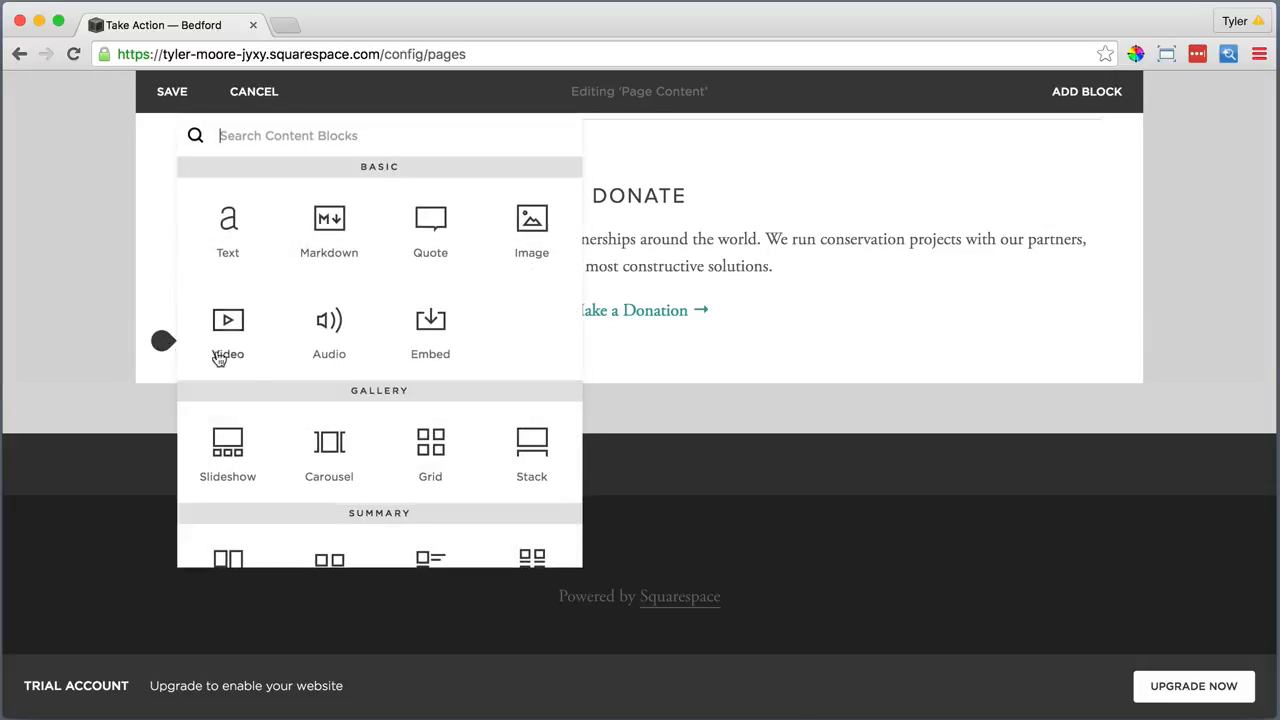
scroll(260, 370, "down", 1)
scroll(260, 370, "down", 5)
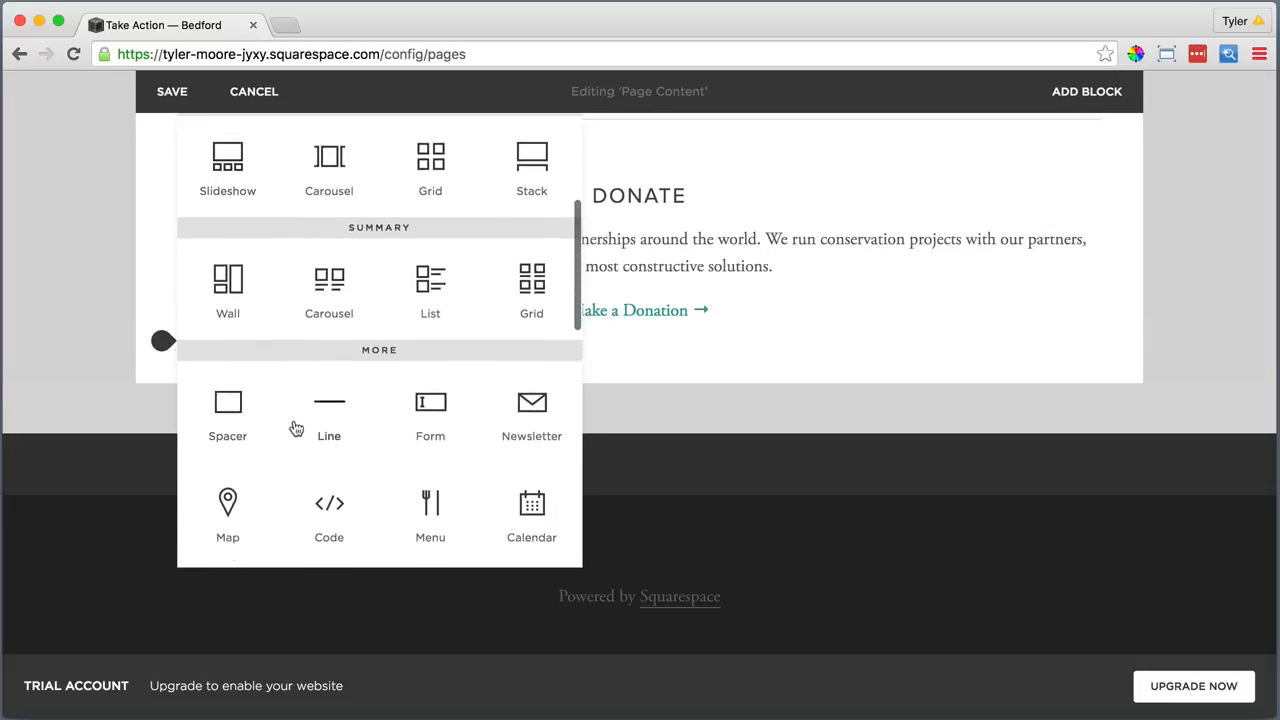
left_click(328, 410)
scroll(223, 386, "down", 2)
left_click(163, 322)
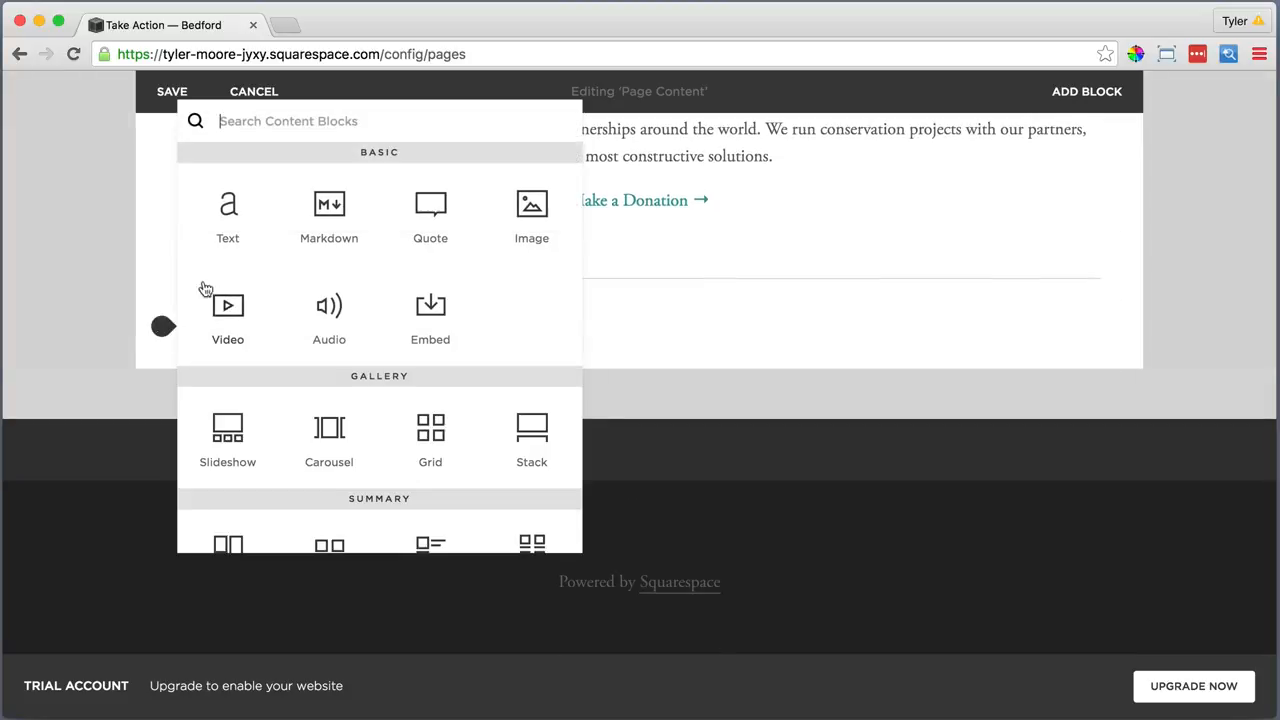
left_click(207, 253)
left_click(200, 355)
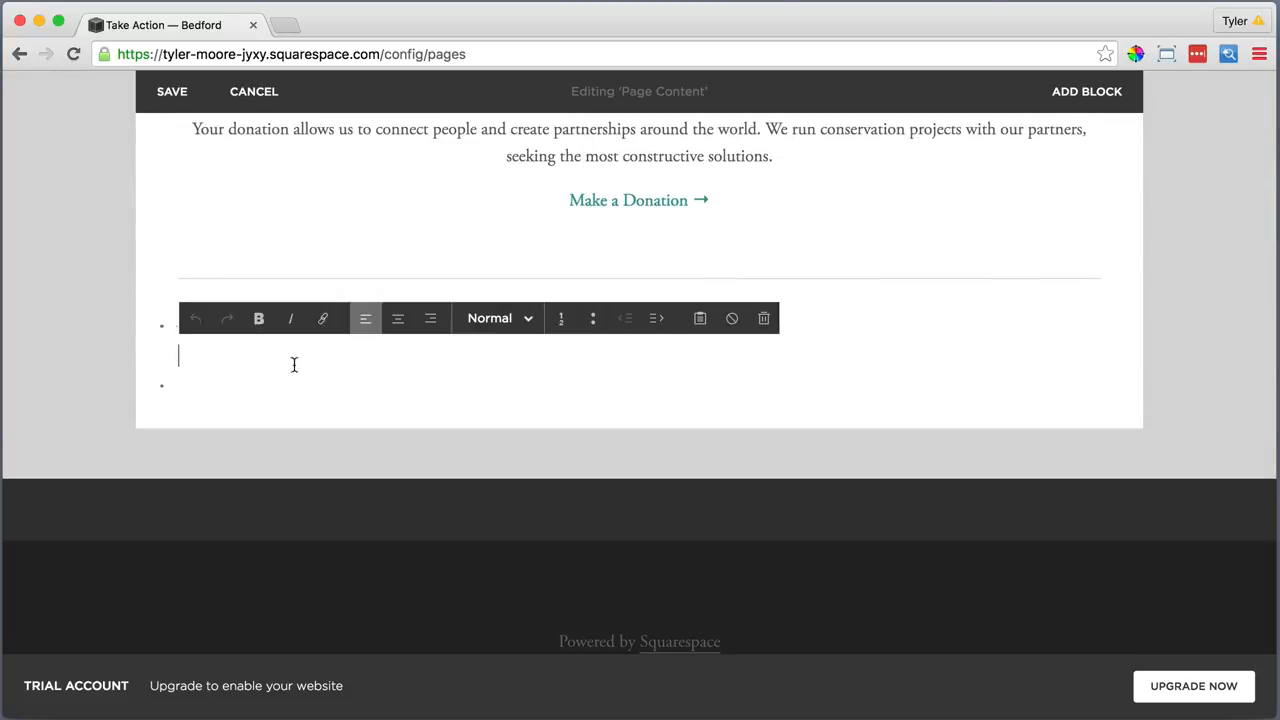
left_click(700, 318)
right_click(663, 337)
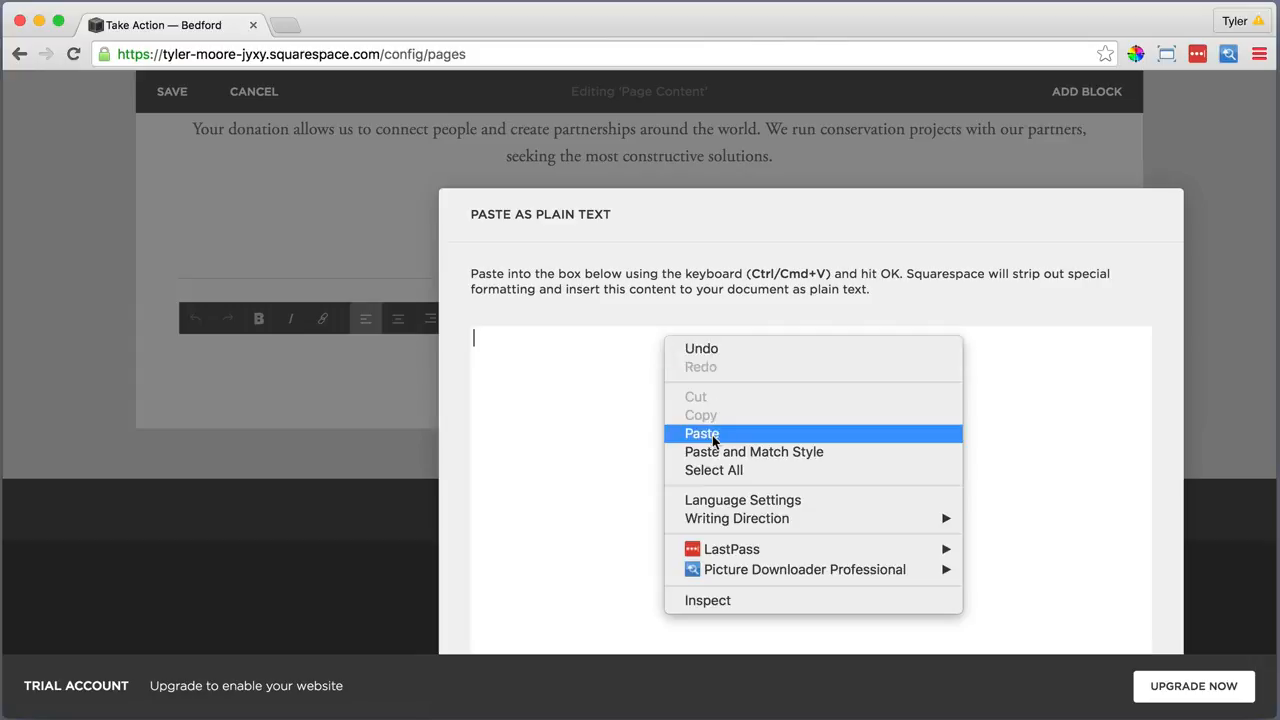
left_click(713, 431)
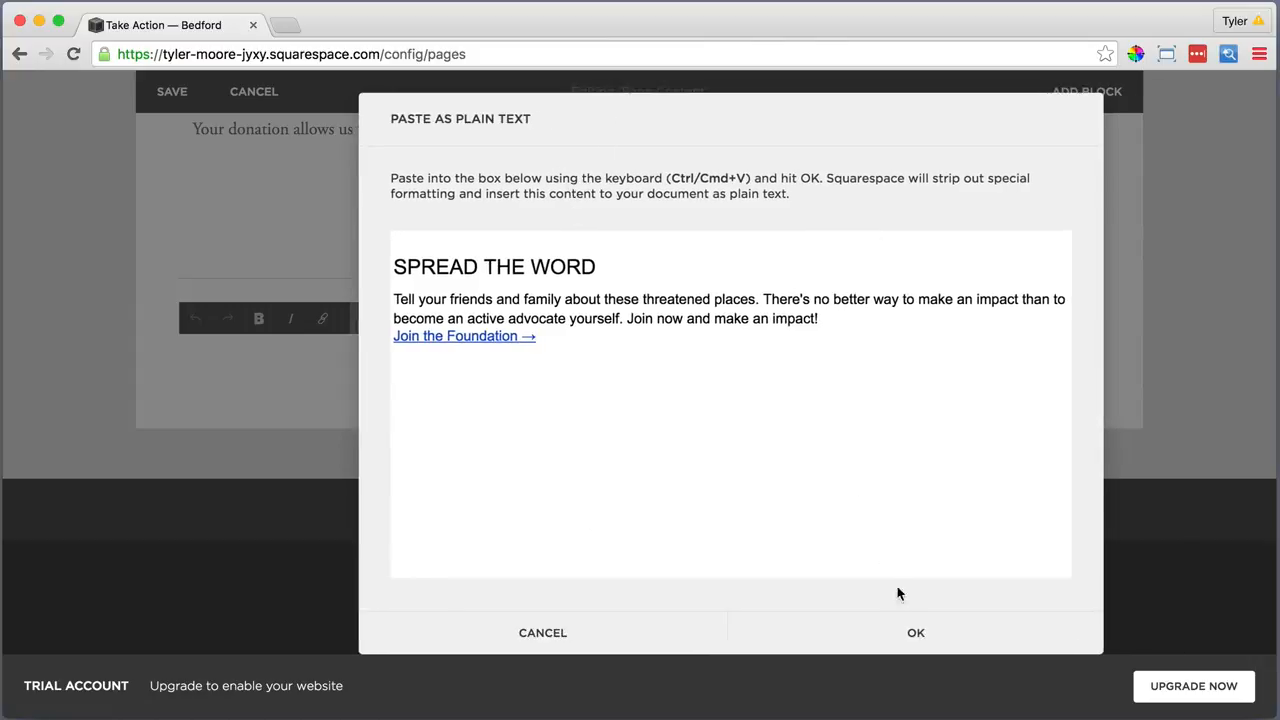
left_click(909, 630)
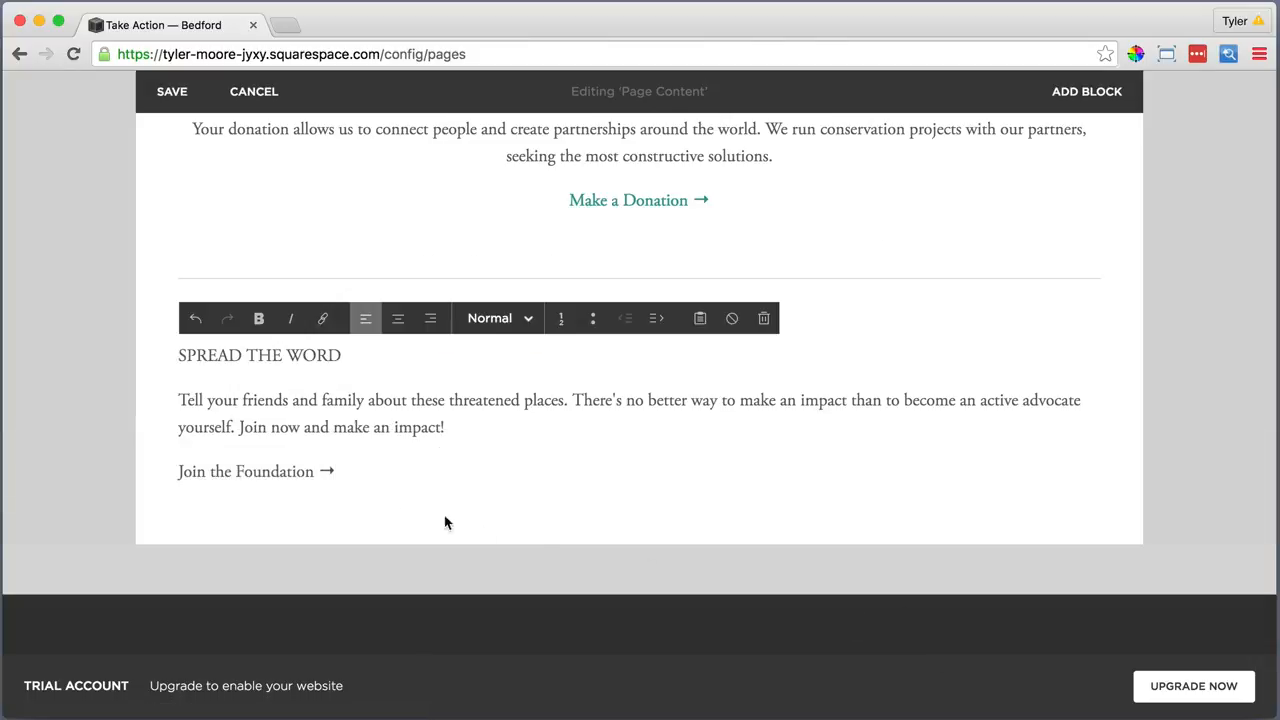
Centre the Spread the Word text and make SPREAD THE WORD a Heading 2
left_click_drag(297, 465, 162, 326)
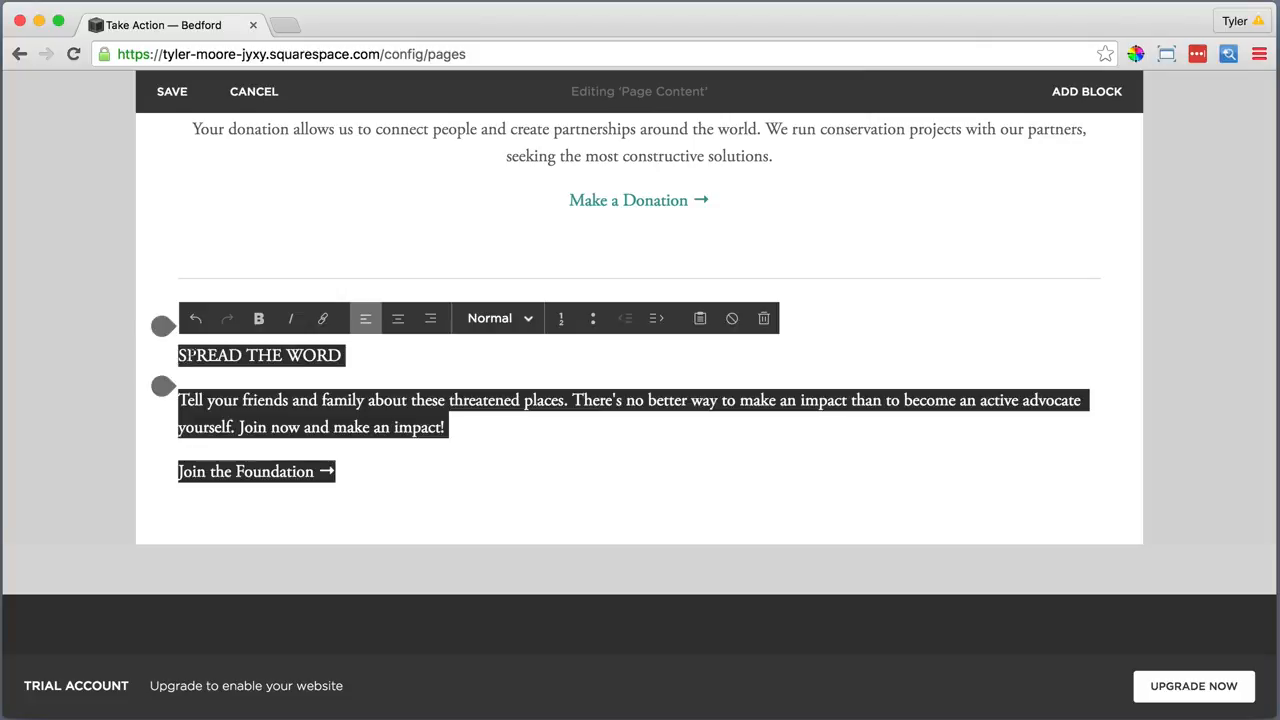
left_click(398, 318)
left_click(737, 354)
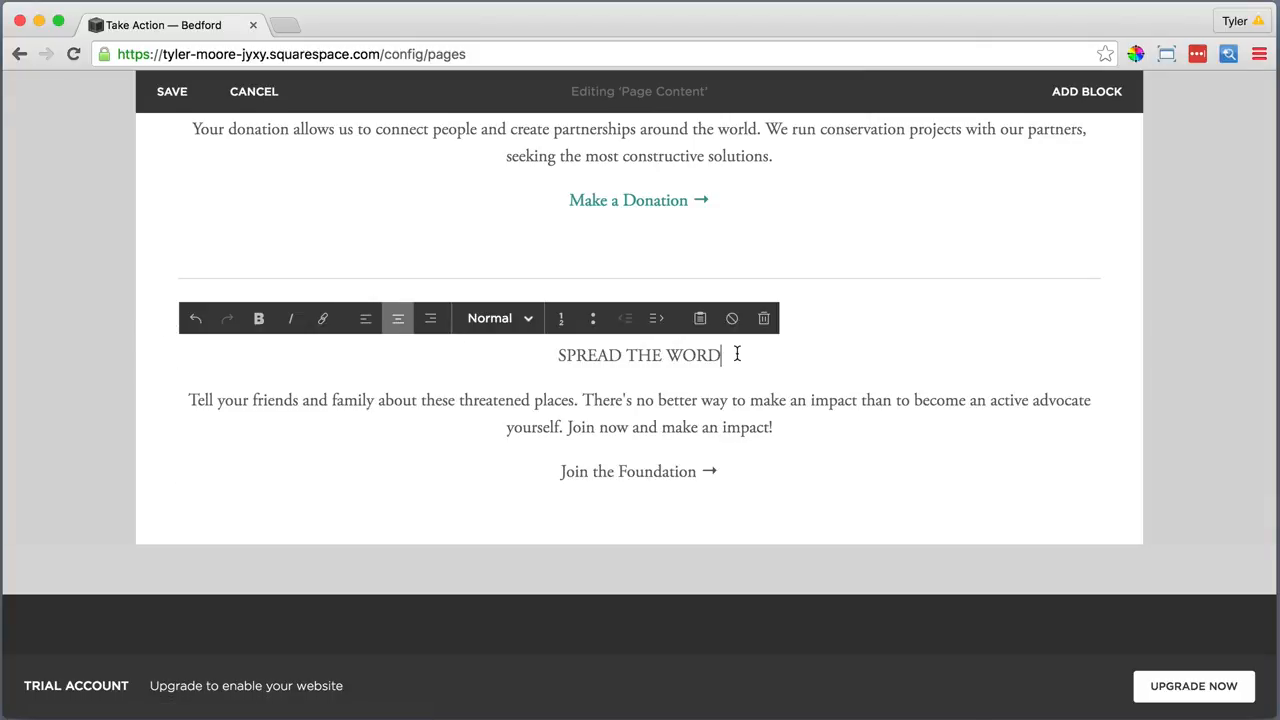
left_click_drag(732, 354, 557, 357)
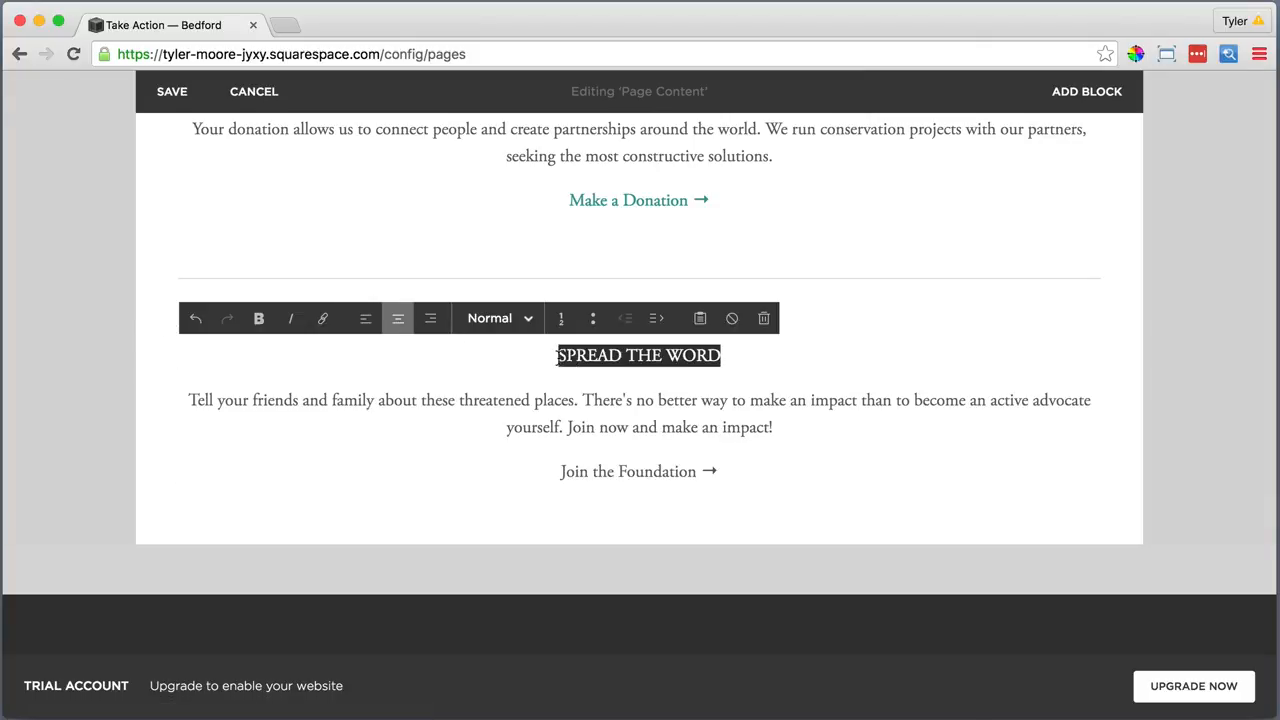
left_click(487, 330)
left_click(486, 414)
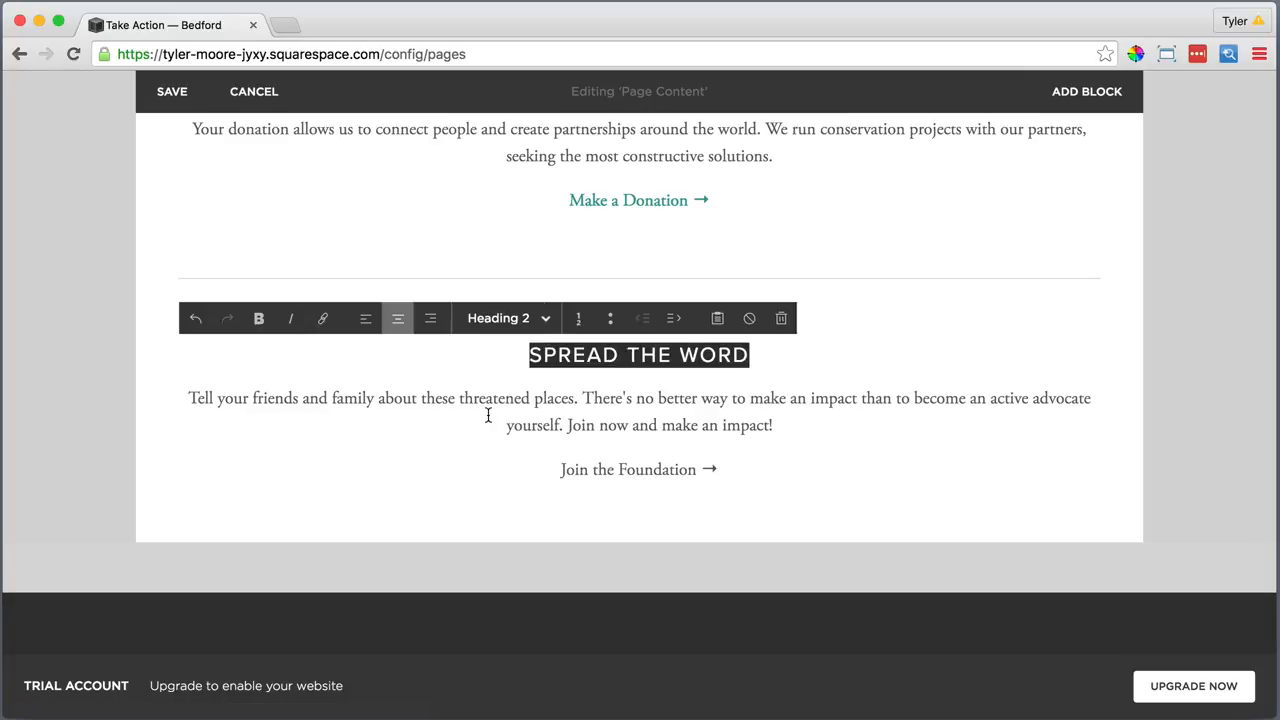
left_click(724, 467)
left_click_drag(716, 467, 558, 467)
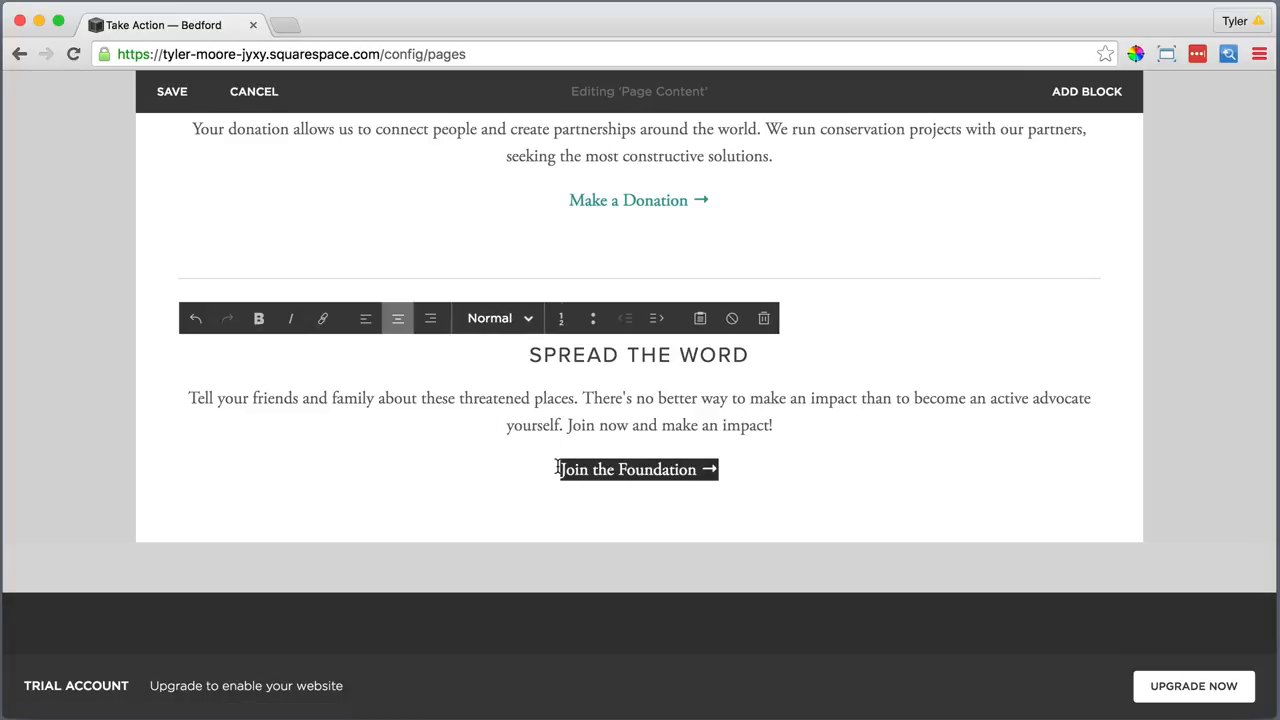
left_click(322, 318)
type("http://squarespace.com")
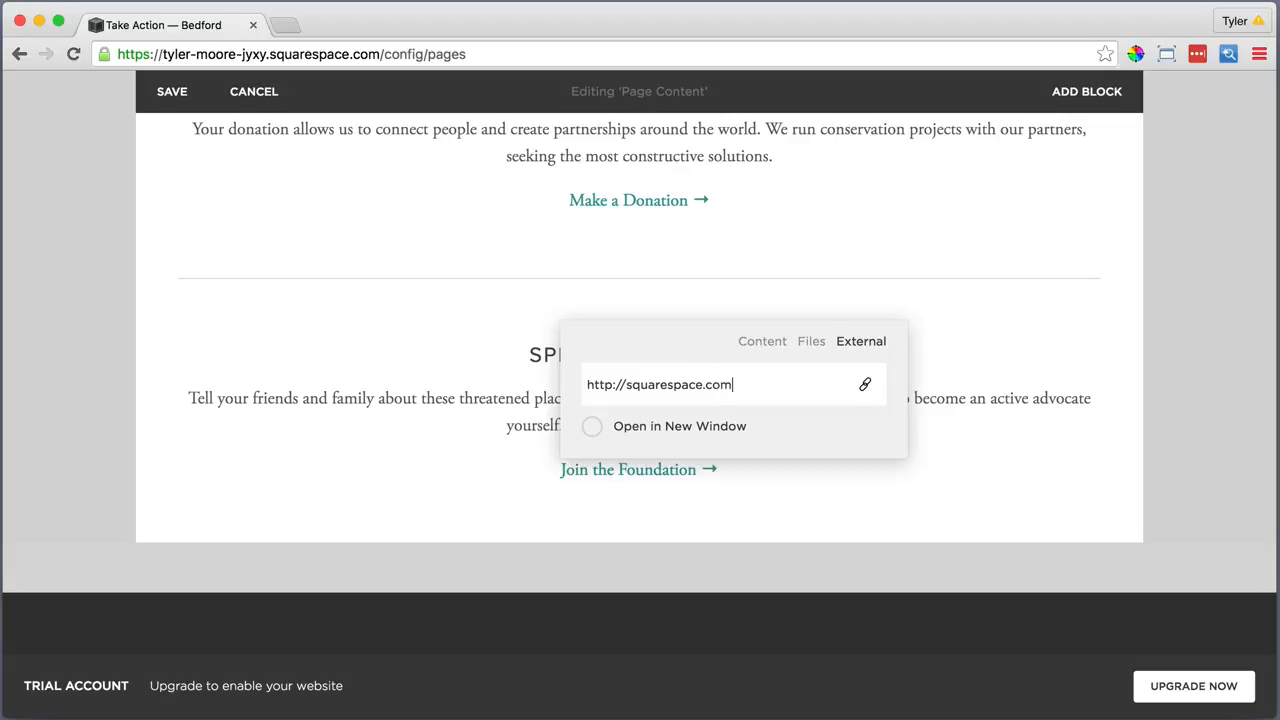
key("Return")
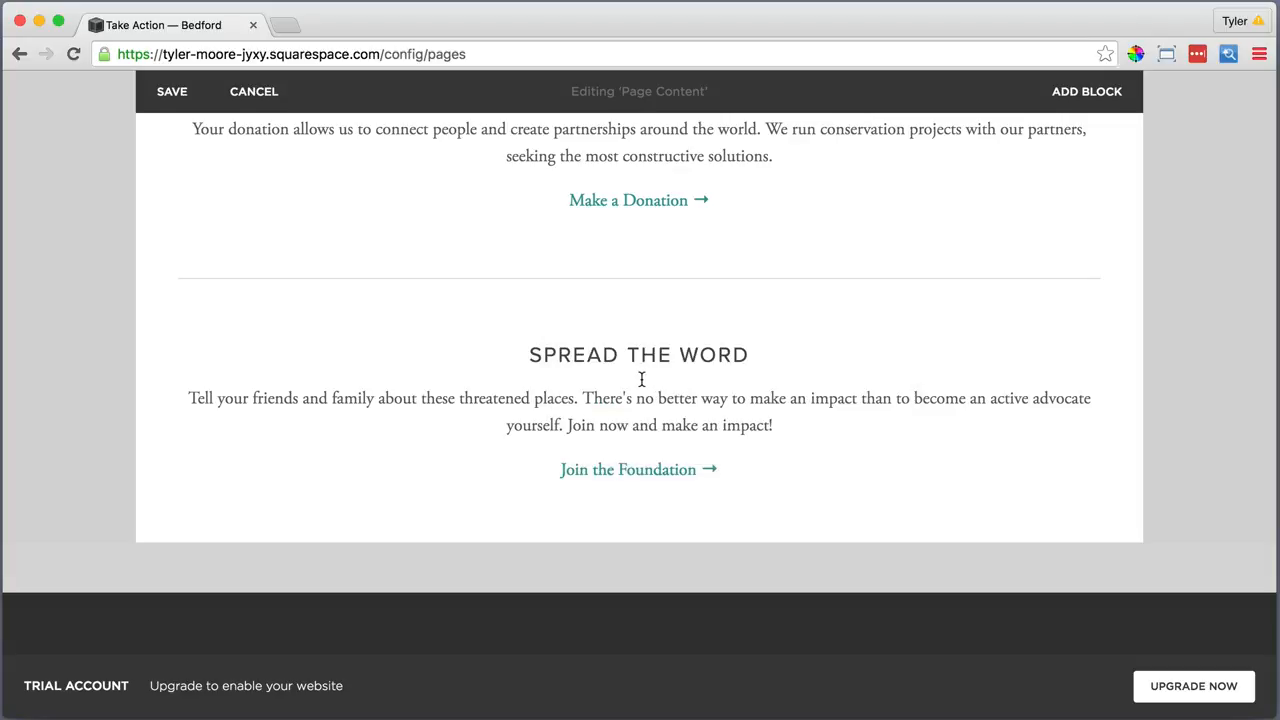
scroll(642, 379, "up", 2)
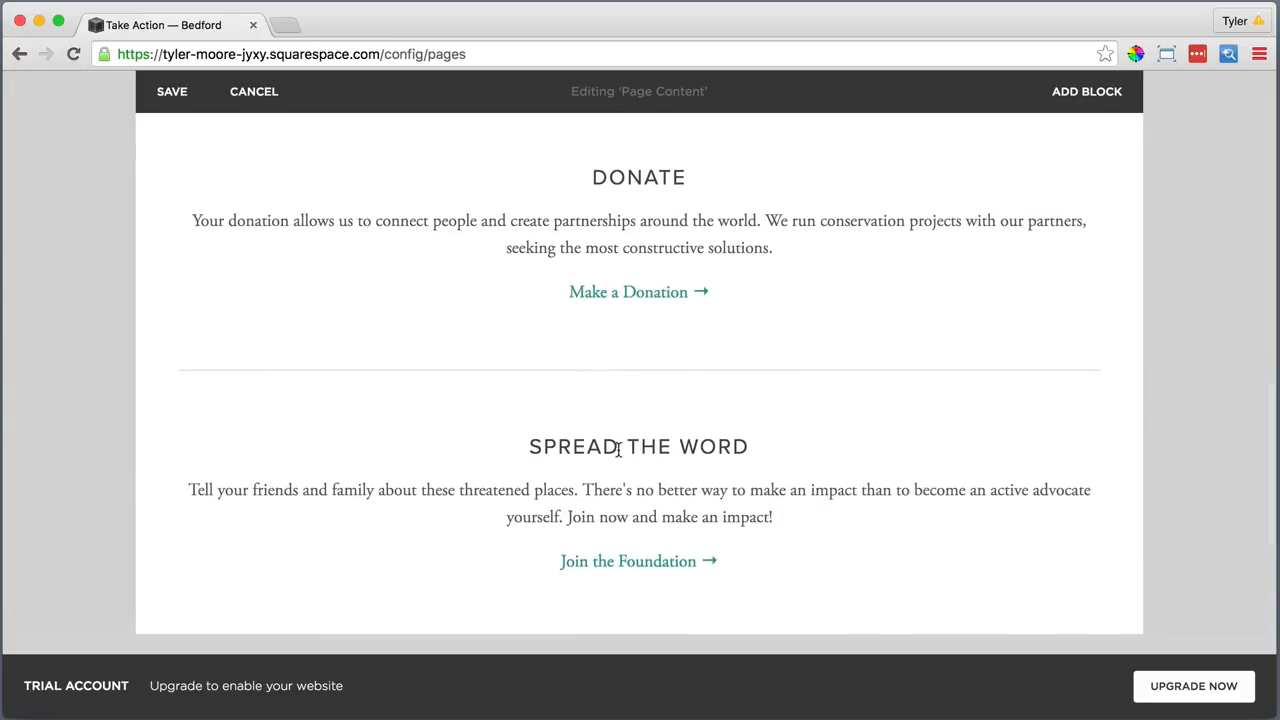
left_click(641, 446)
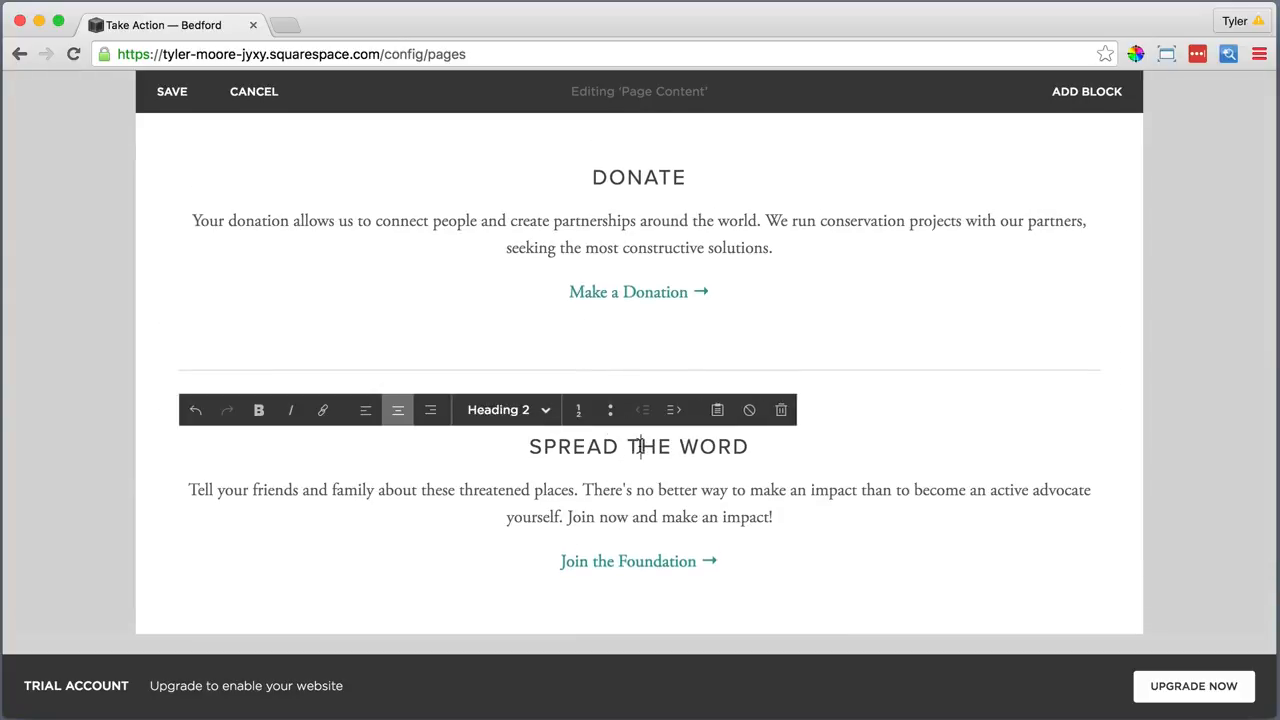
triple_click(782, 571)
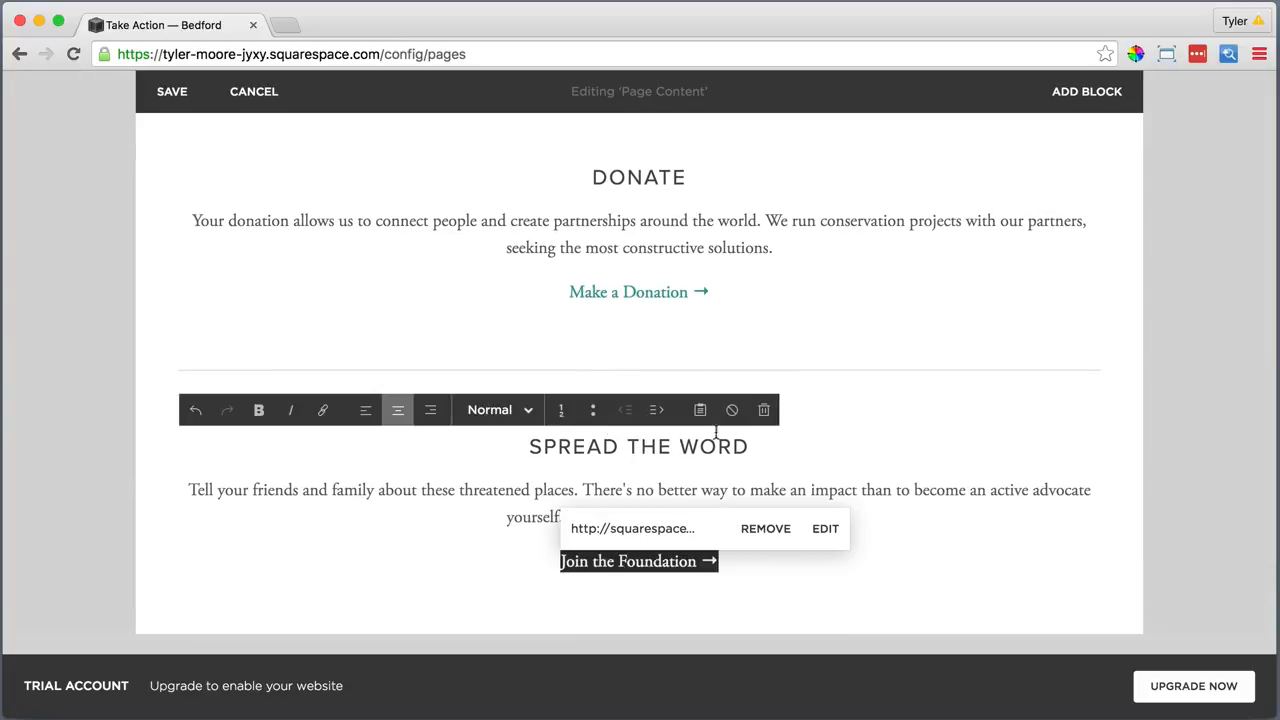
left_click(621, 603)
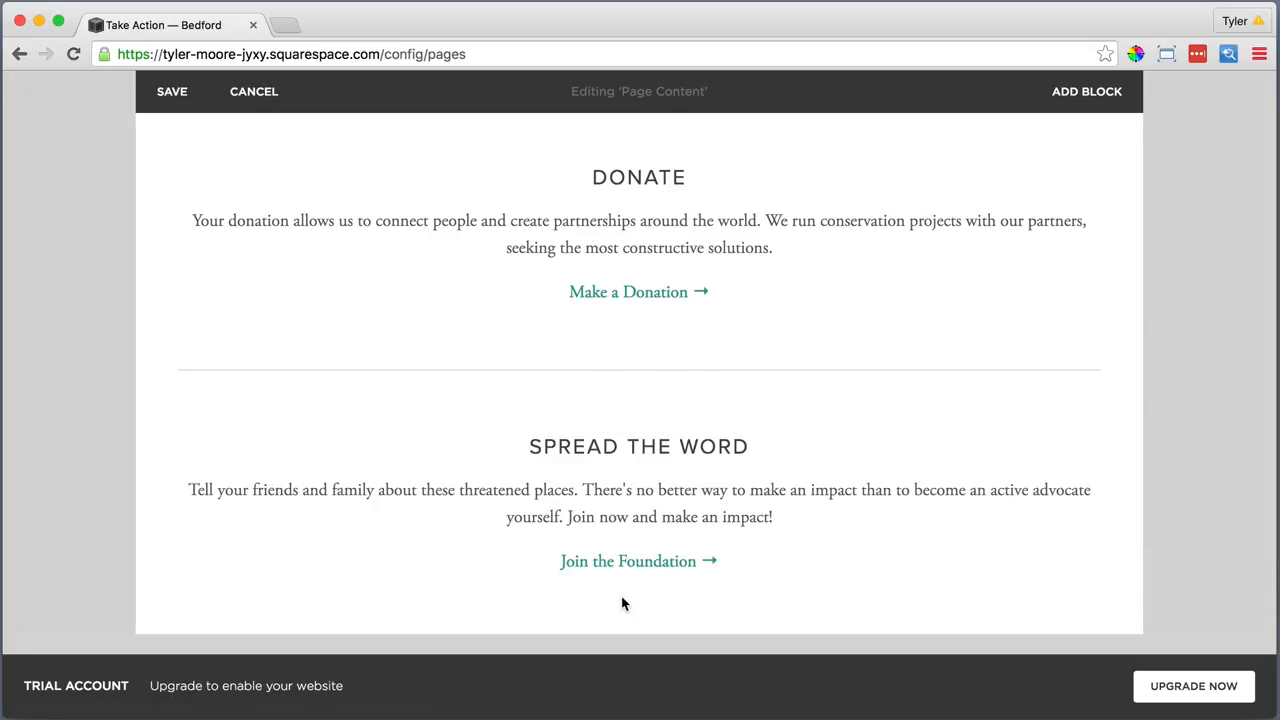
Move the Spread the Word block beside Donate and delete both divider lines
left_click_drag(666, 416, 992, 161)
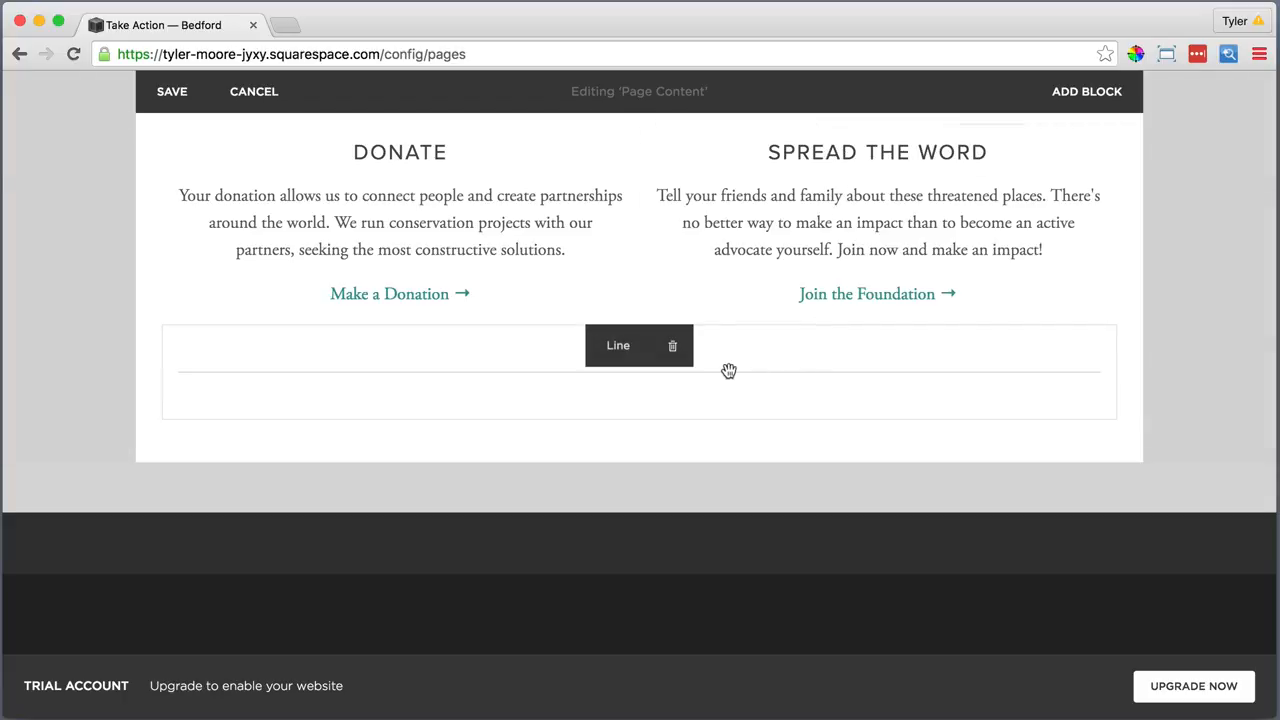
left_click(671, 346)
left_click(758, 404)
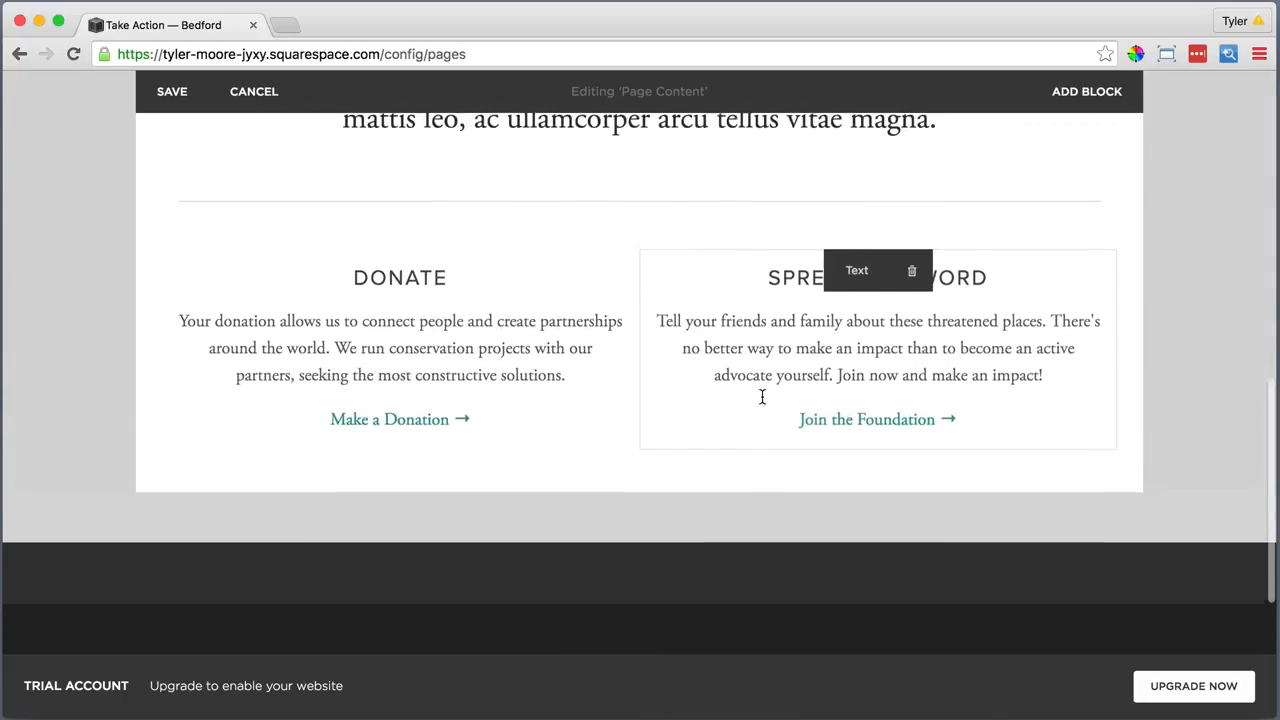
left_click(674, 240)
left_click(757, 306)
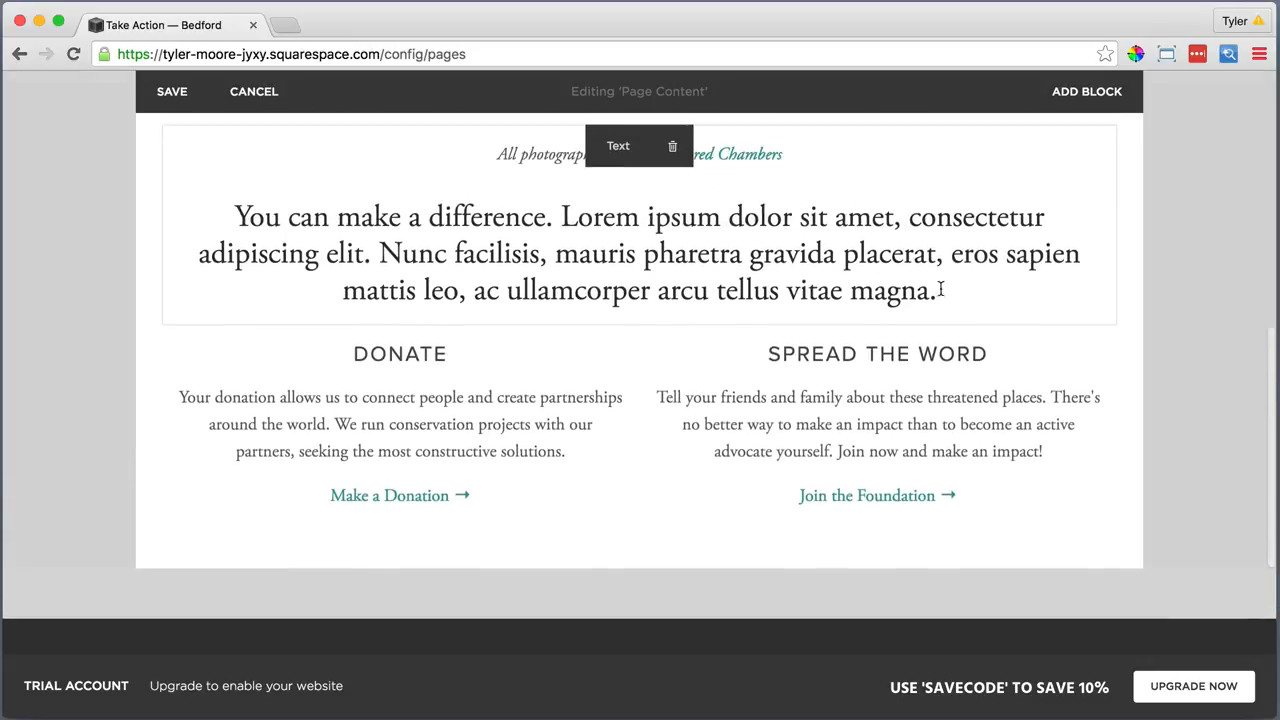
Add an empty paragraph below the intro and save the Take Action page
left_click(952, 292)
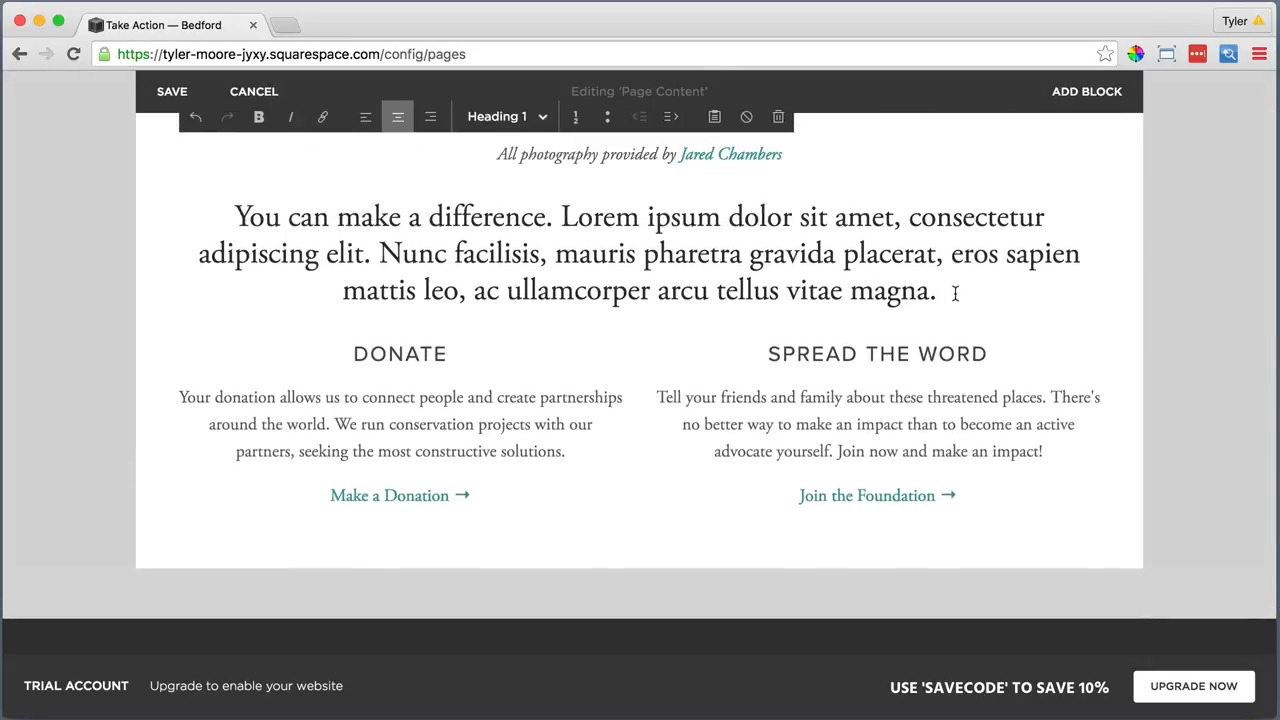
key("Return")
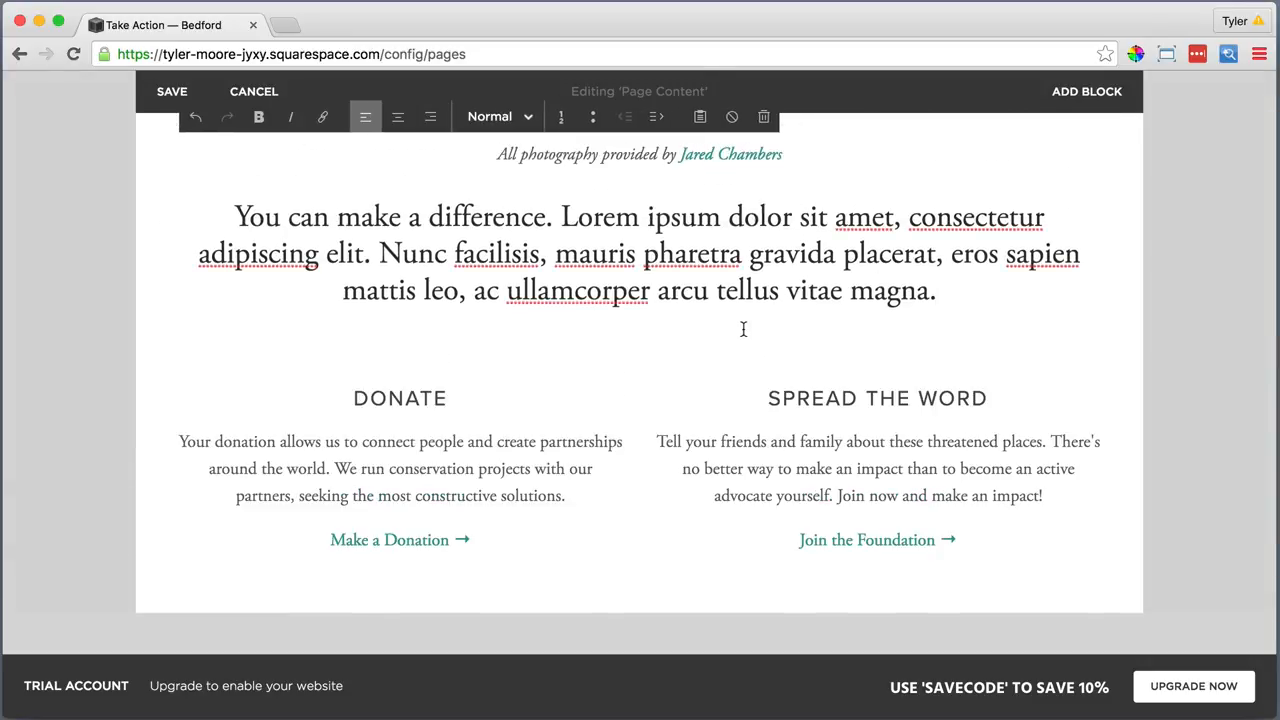
scroll(743, 329, "up", 5)
left_click(172, 238)
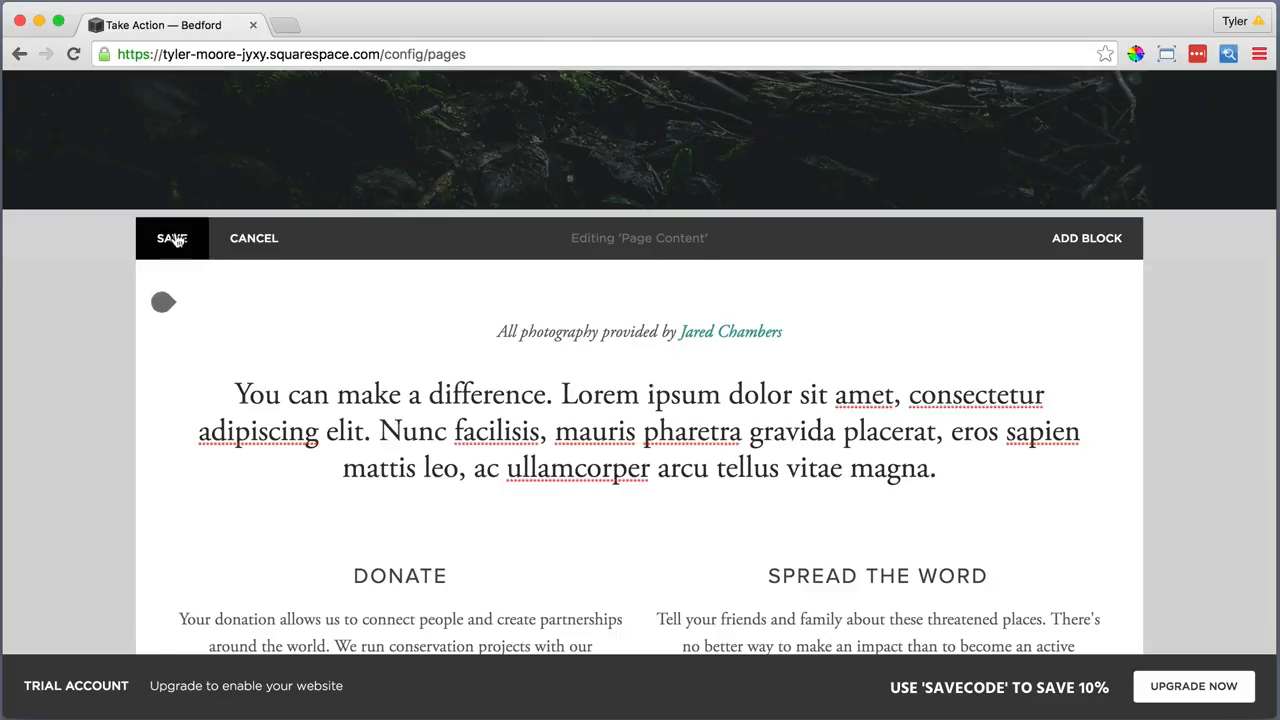
Open the unlinked Home Alt page
scroll(653, 383, "up", 5)
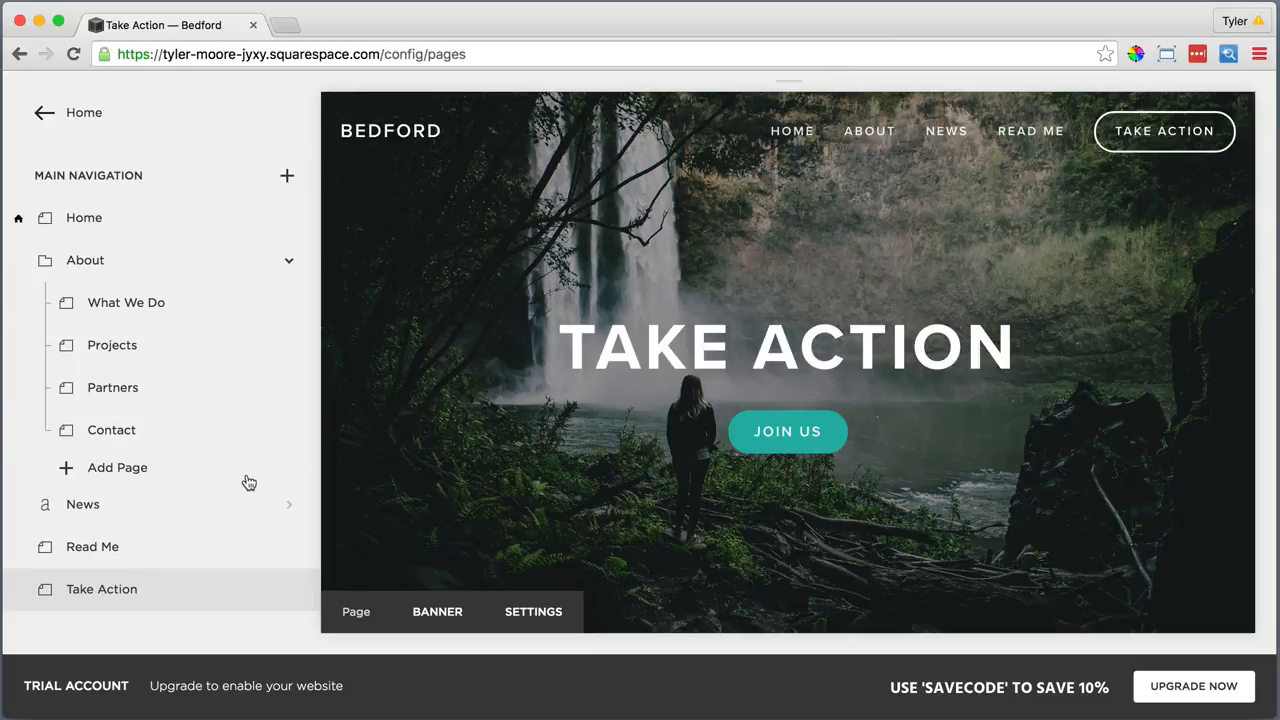
scroll(246, 480, "down", 3)
scroll(246, 486, "down", 6)
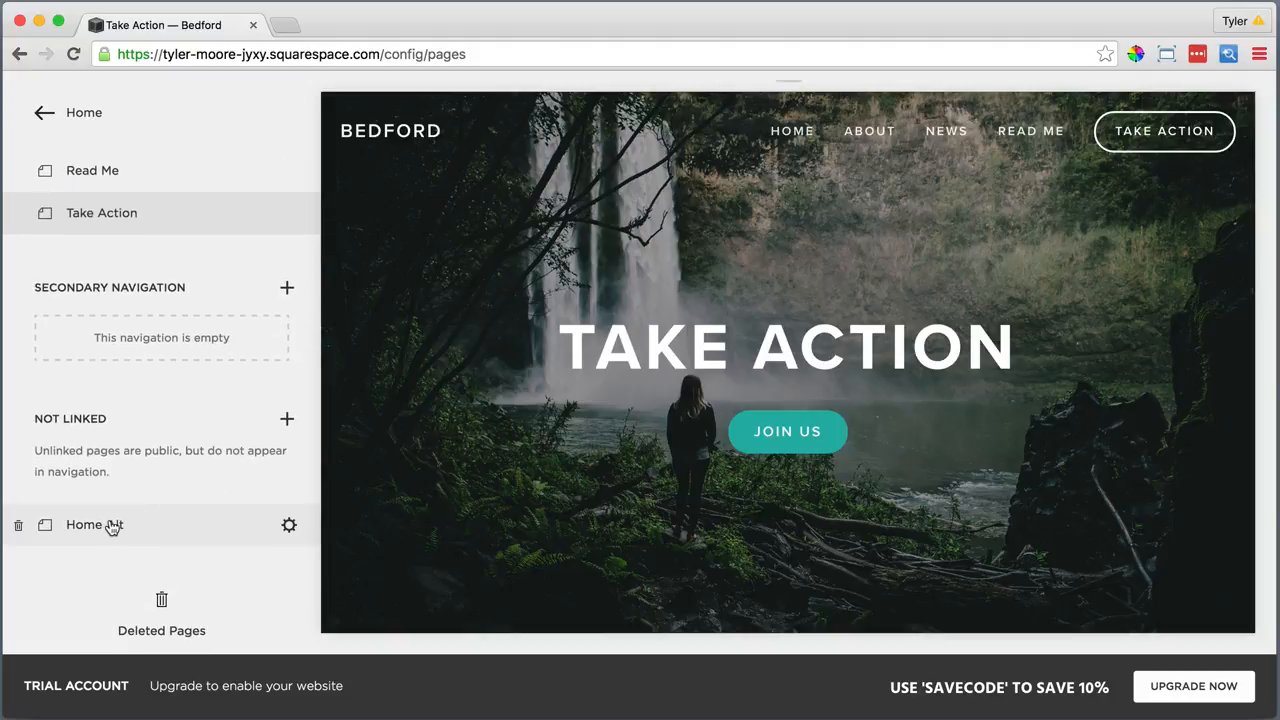
left_click(110, 527)
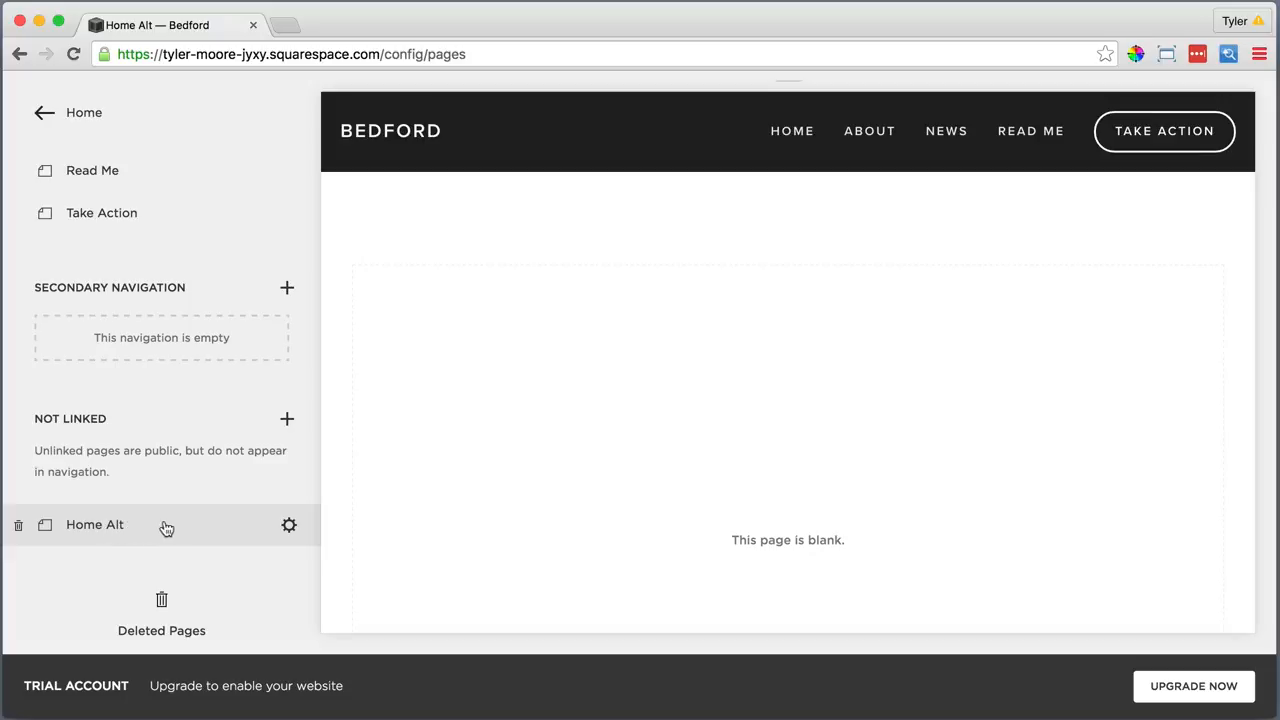
Insert a slideshow gallery on Home Alt and upload the four Home Alt jpg images
mouse_move(462, 454)
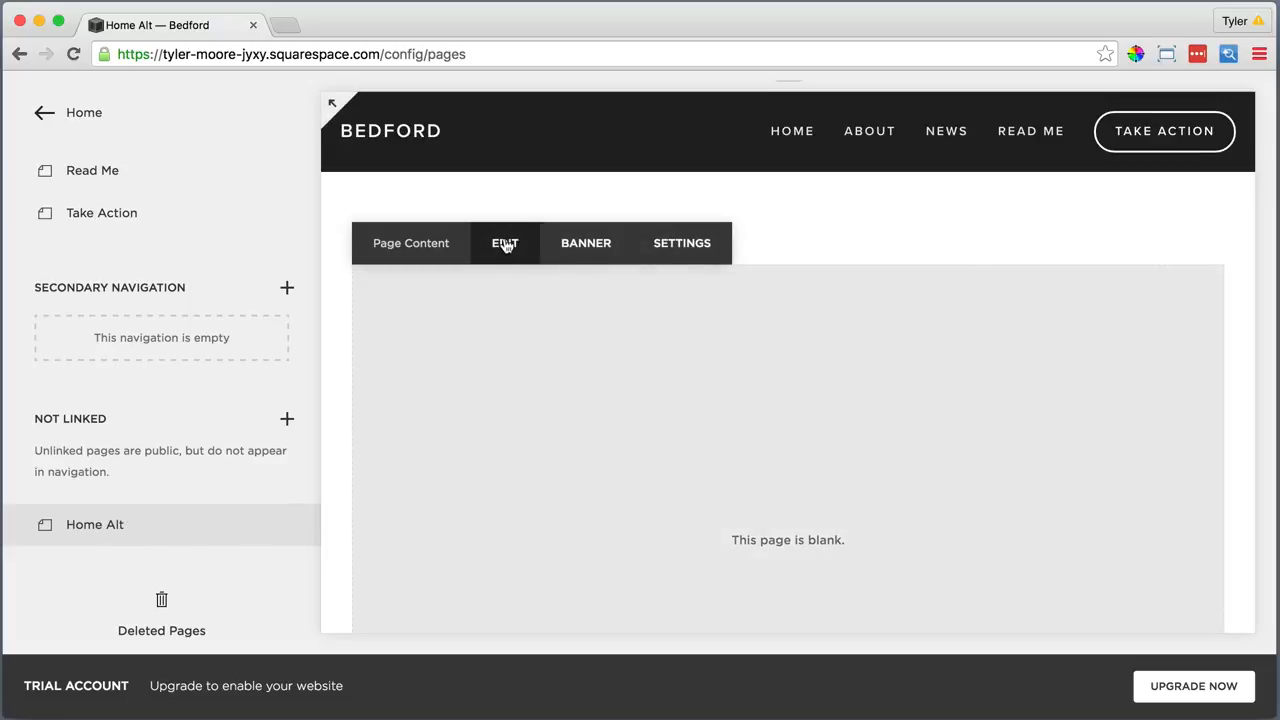
left_click(504, 243)
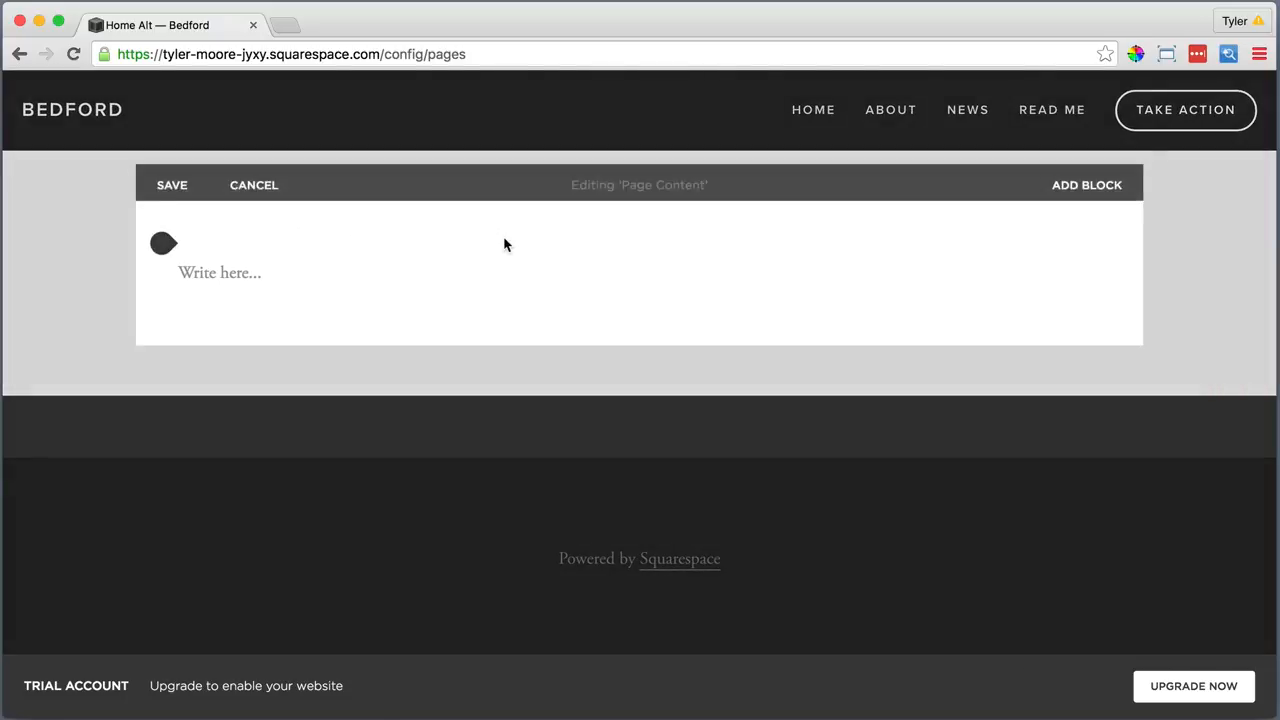
left_click(165, 231)
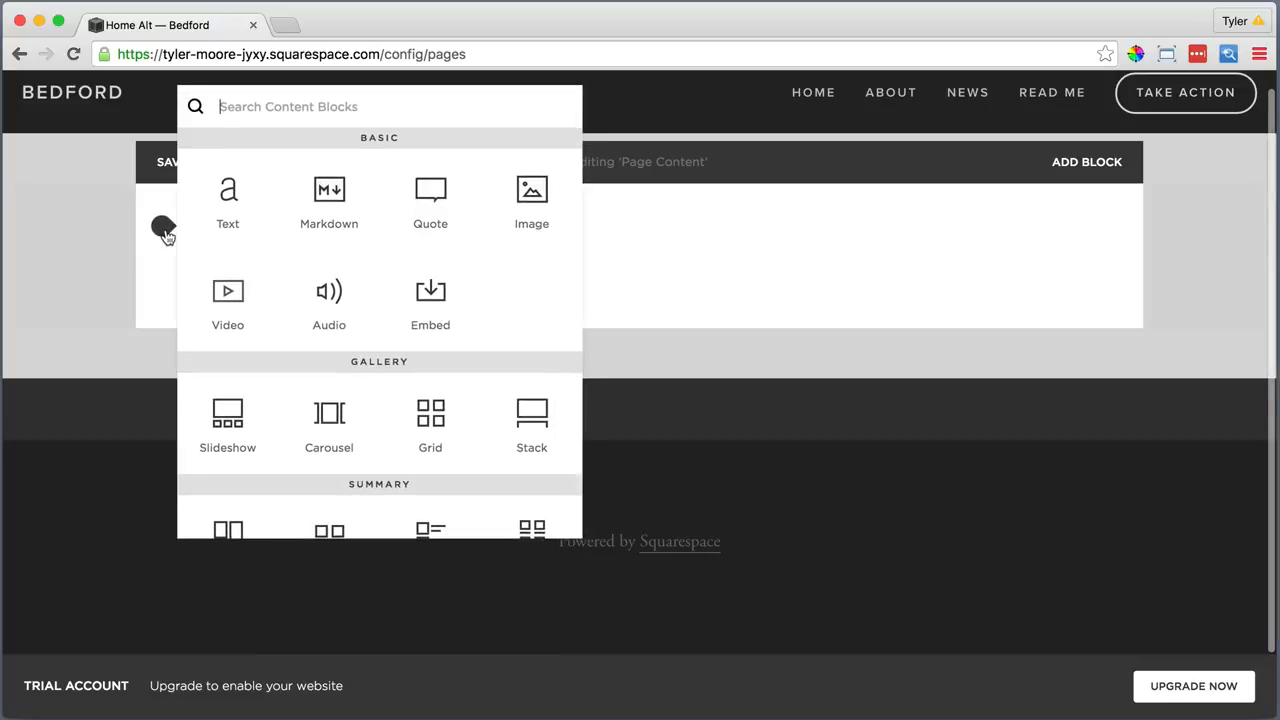
left_click(227, 405)
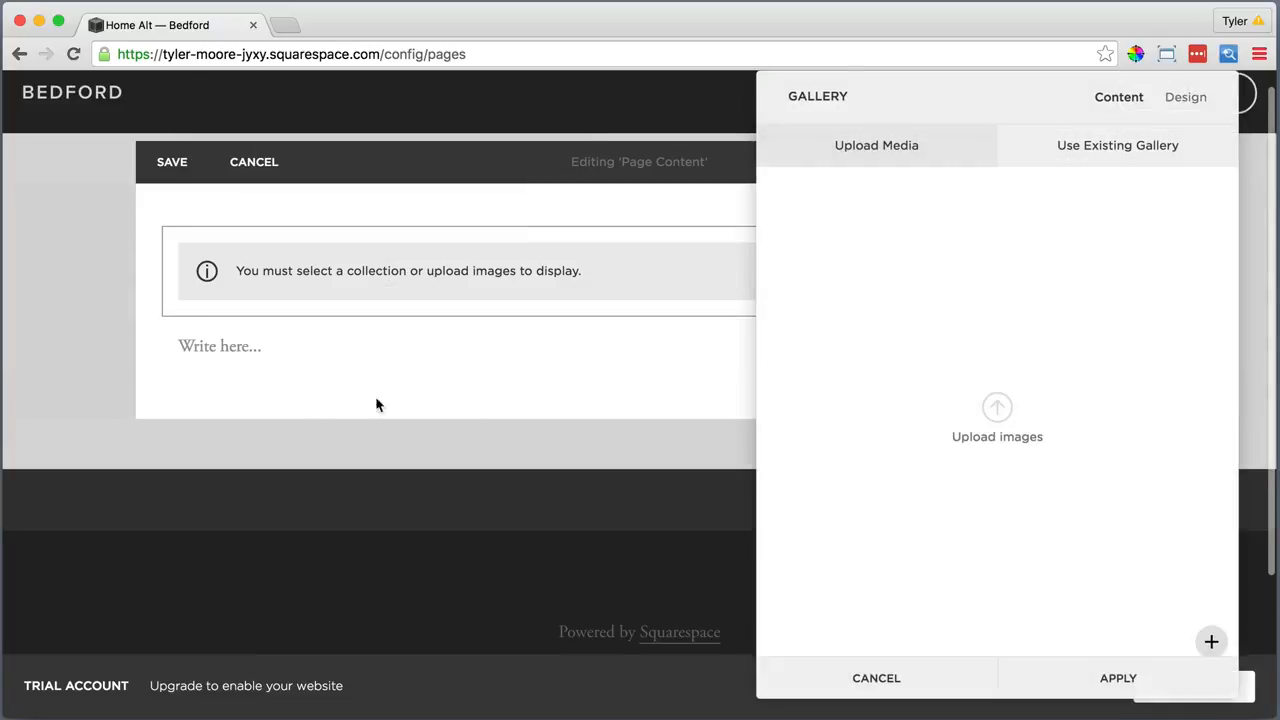
left_click(997, 410)
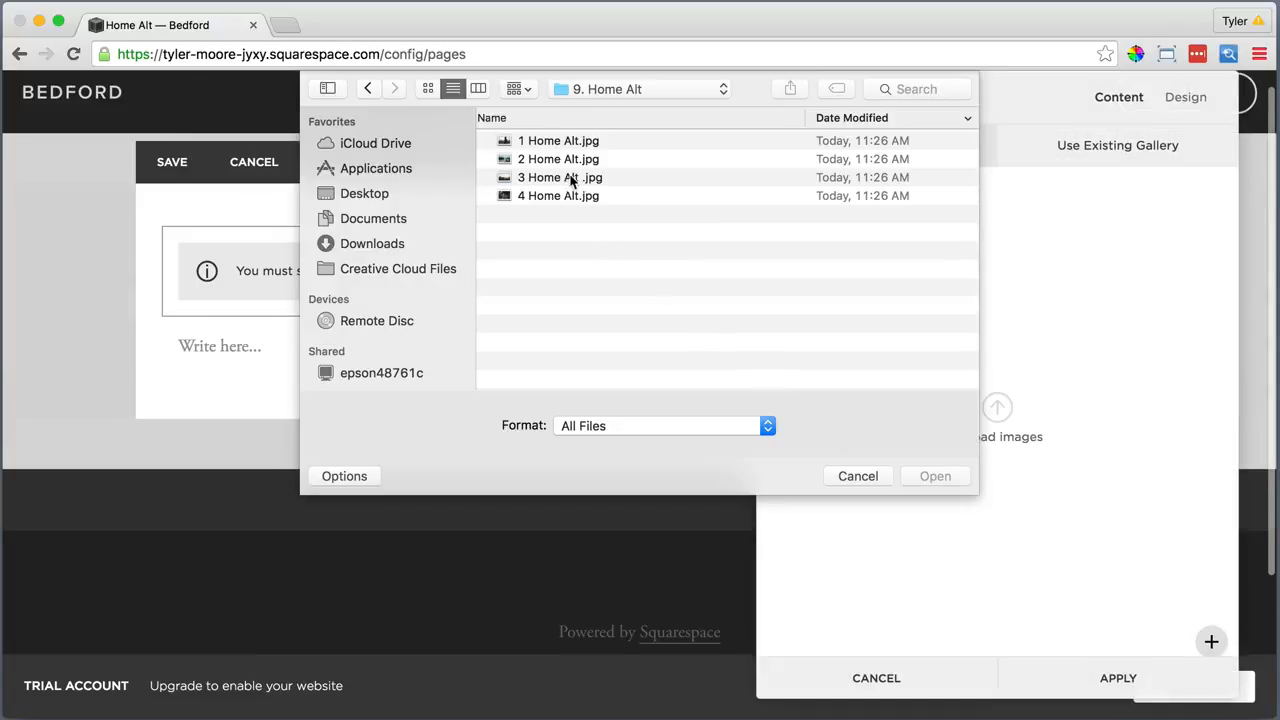
left_click(555, 143)
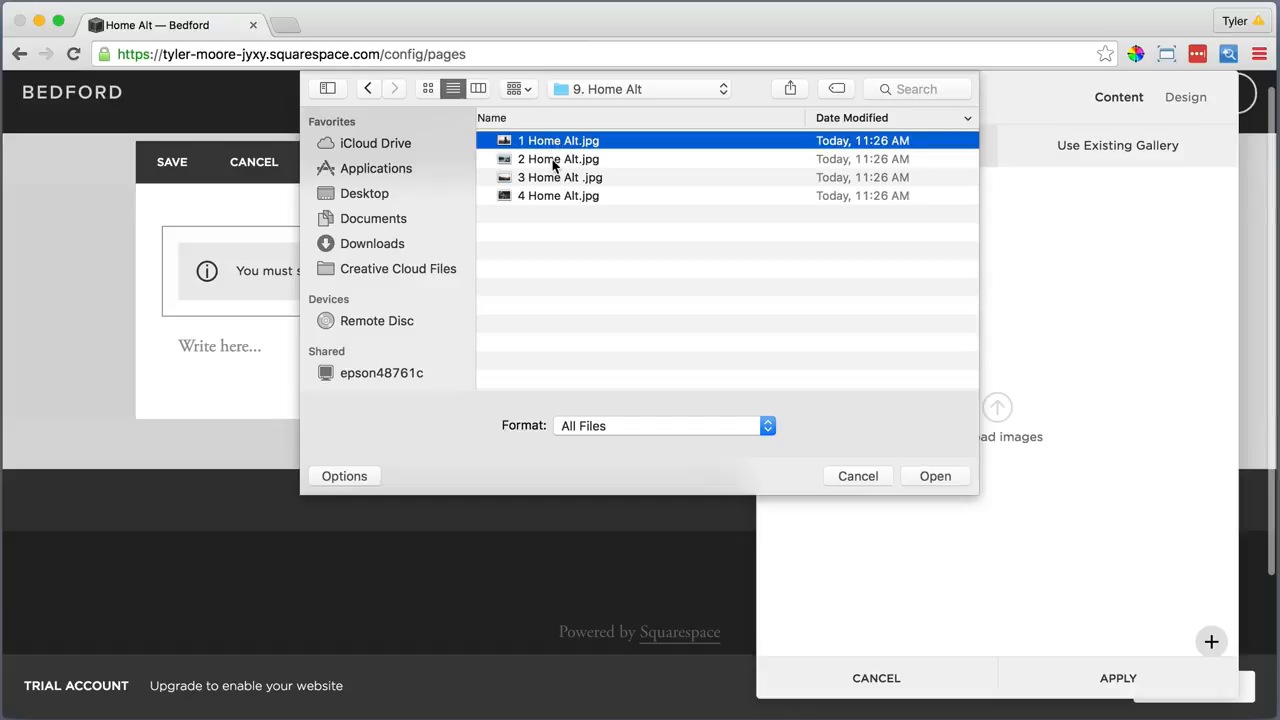
left_click(553, 160, "shift")
left_click(553, 178, "shift")
left_click(551, 196, "shift")
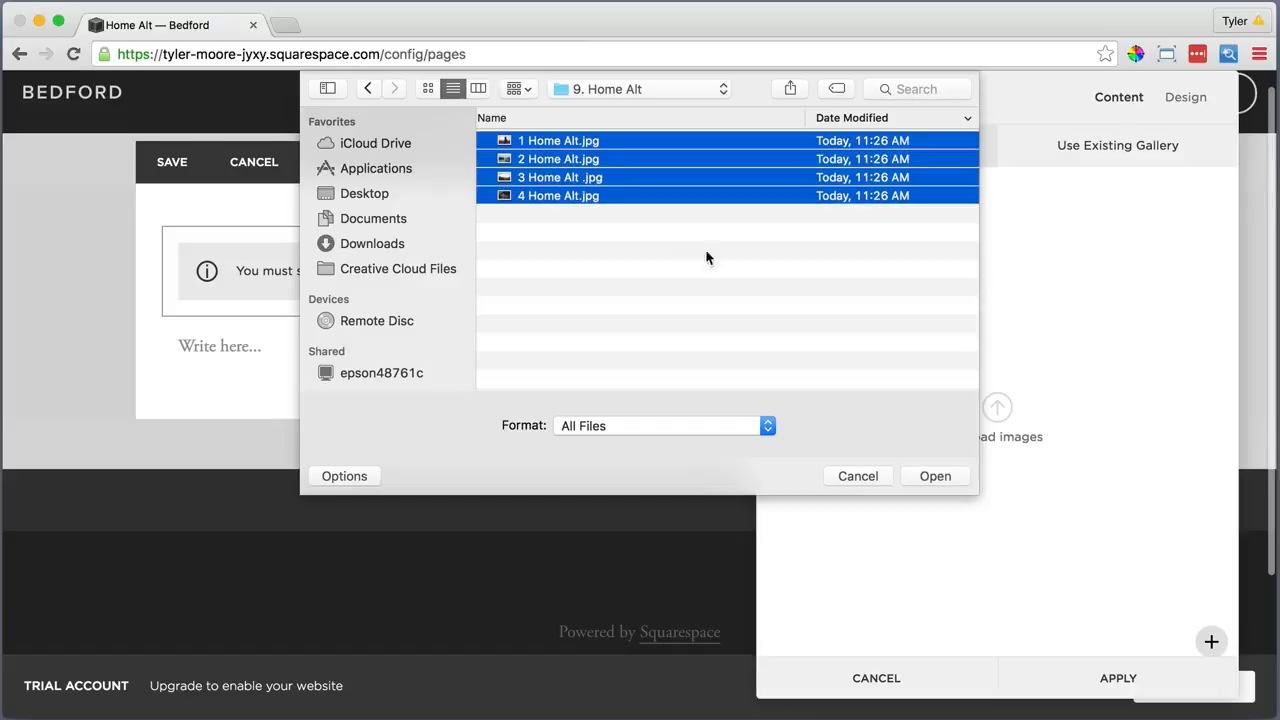
left_click(925, 477)
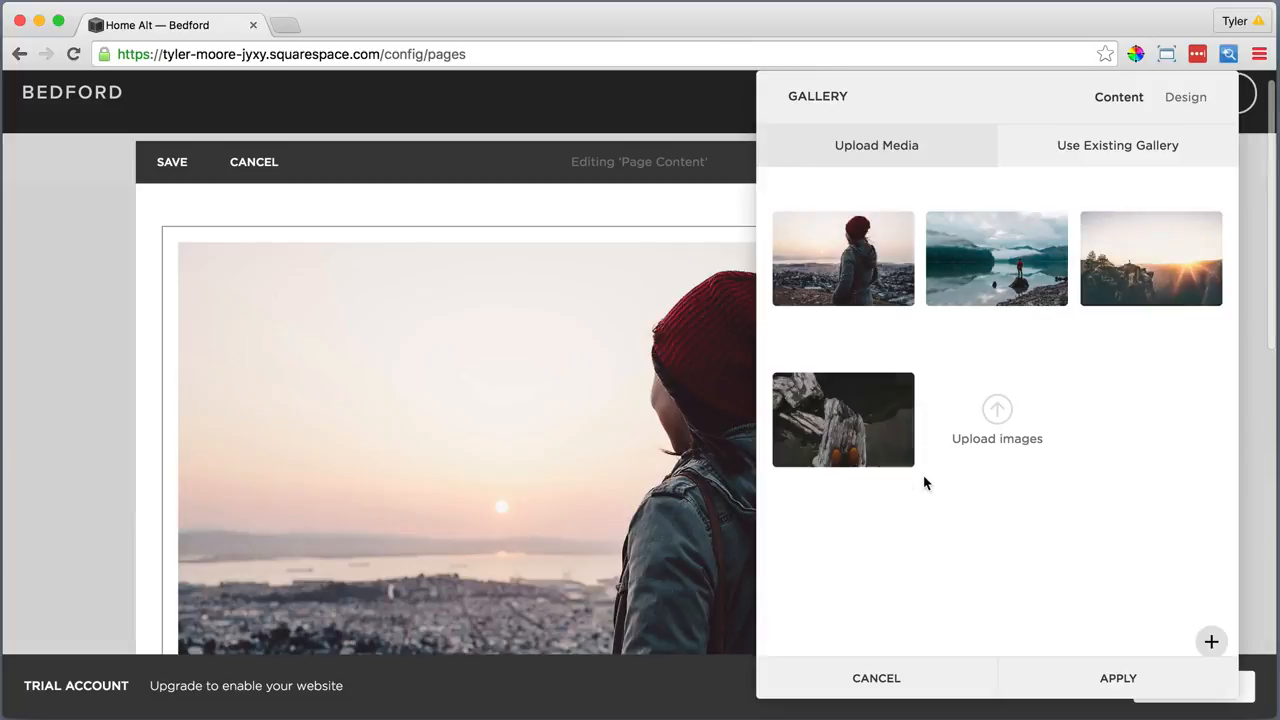
Caption the first image with a bold 'Starts with a choice' and a 'Contact Us' line linked to a site page
double_click(848, 258)
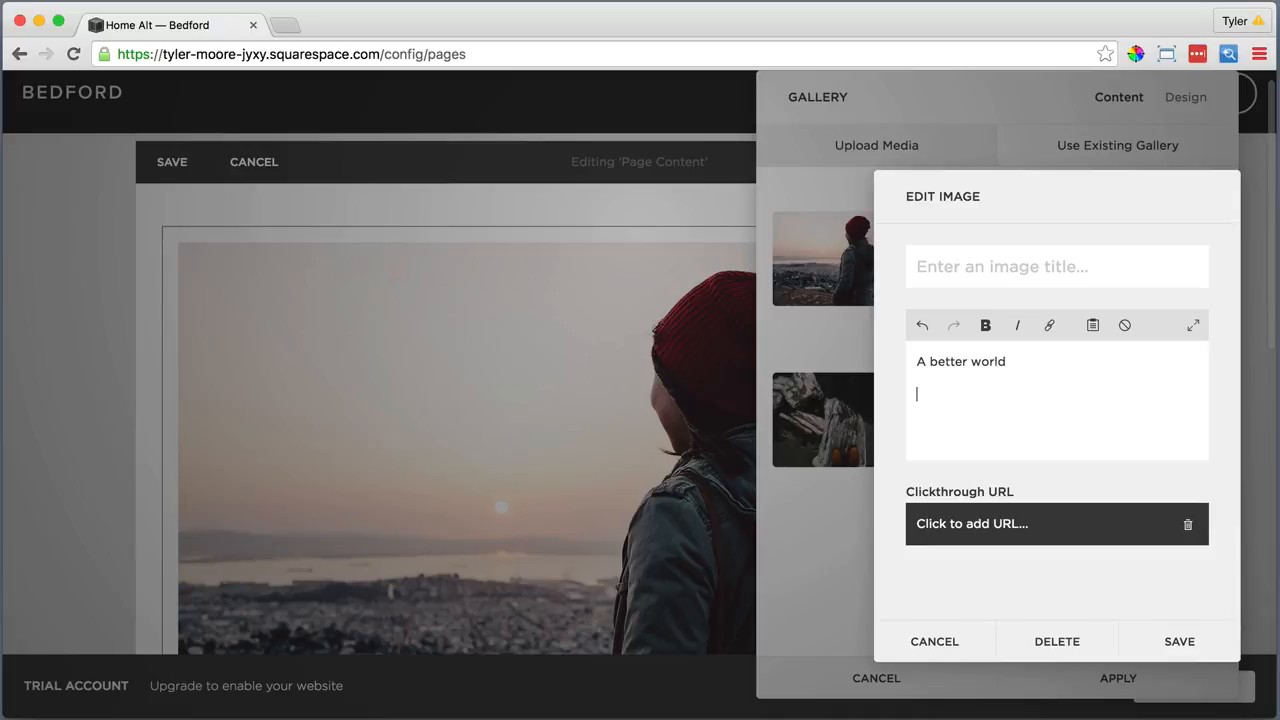
type("Starts with a choice")
key("Return")
type("Contact Us")
left_click_drag(985, 428, 912, 428)
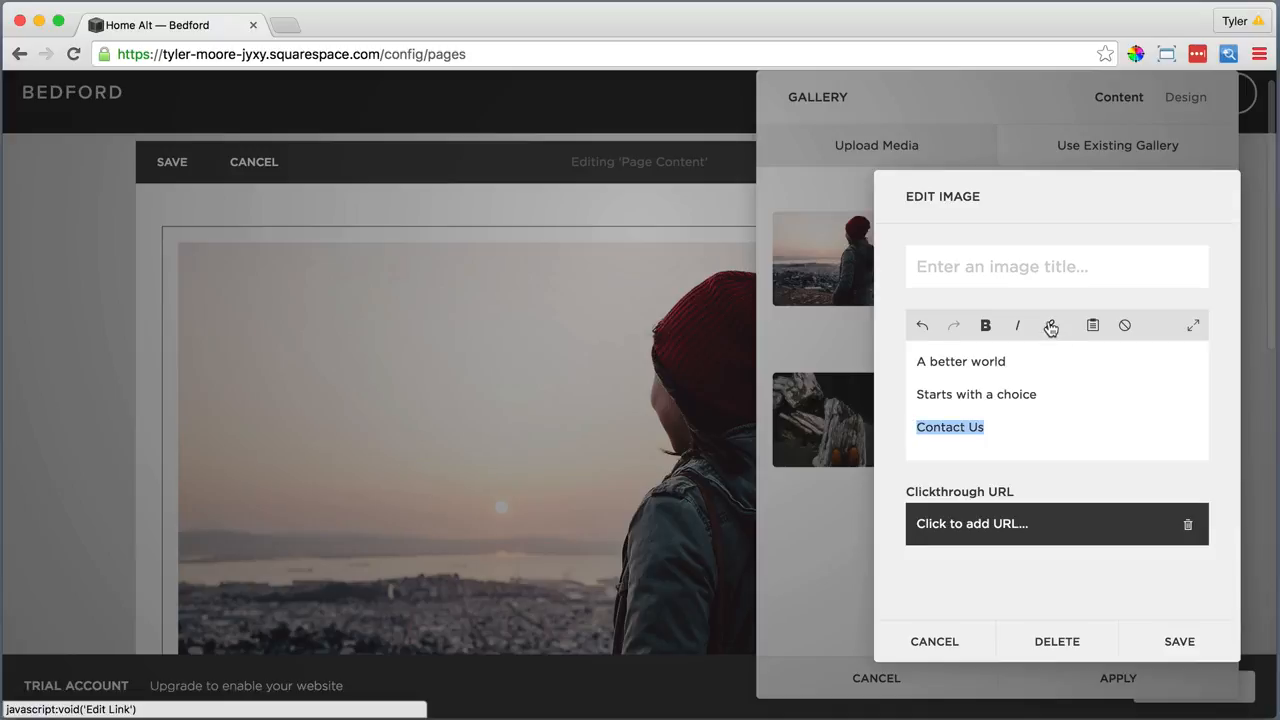
left_click(1050, 327)
scroll(1060, 570, "down", 4)
left_click(1005, 554)
left_click_drag(1038, 394, 915, 394)
left_click(985, 325)
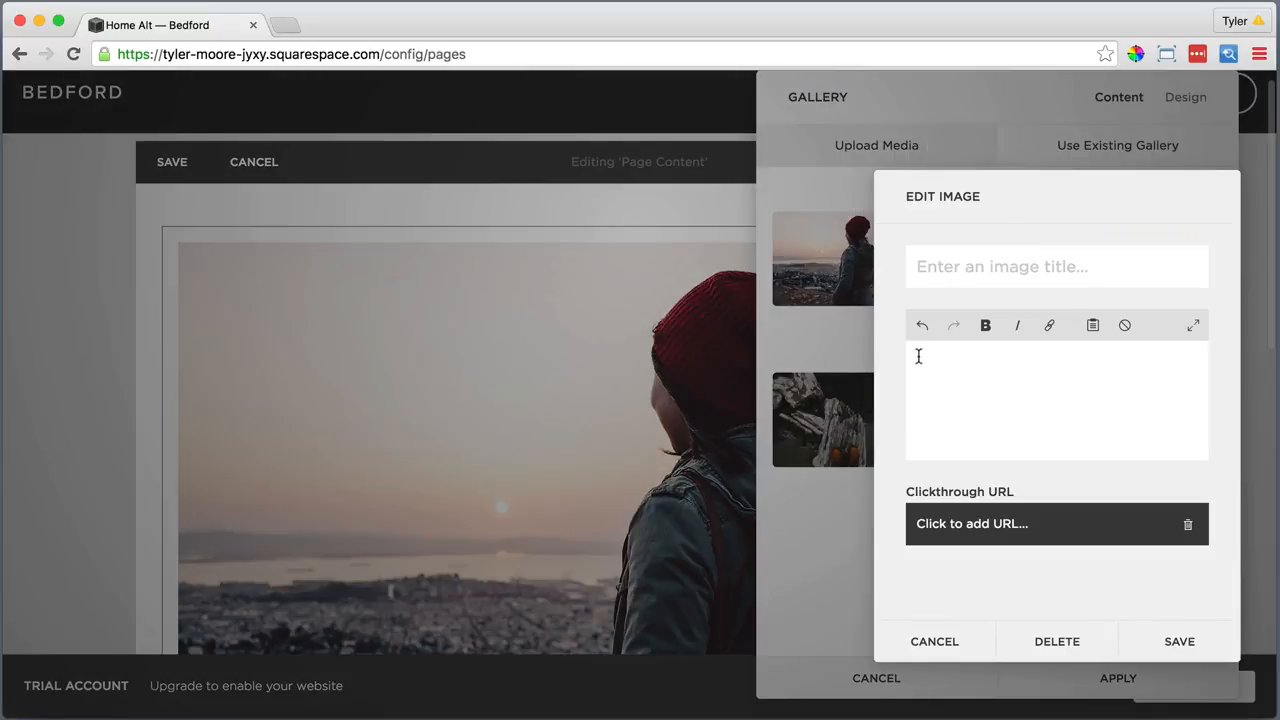
Caption the second image 'Sustainability Starts with you', bolded, with a linked 'Contact Us' line
type("Sustainability Starts with you")
key("Return")
type("Contact Us")
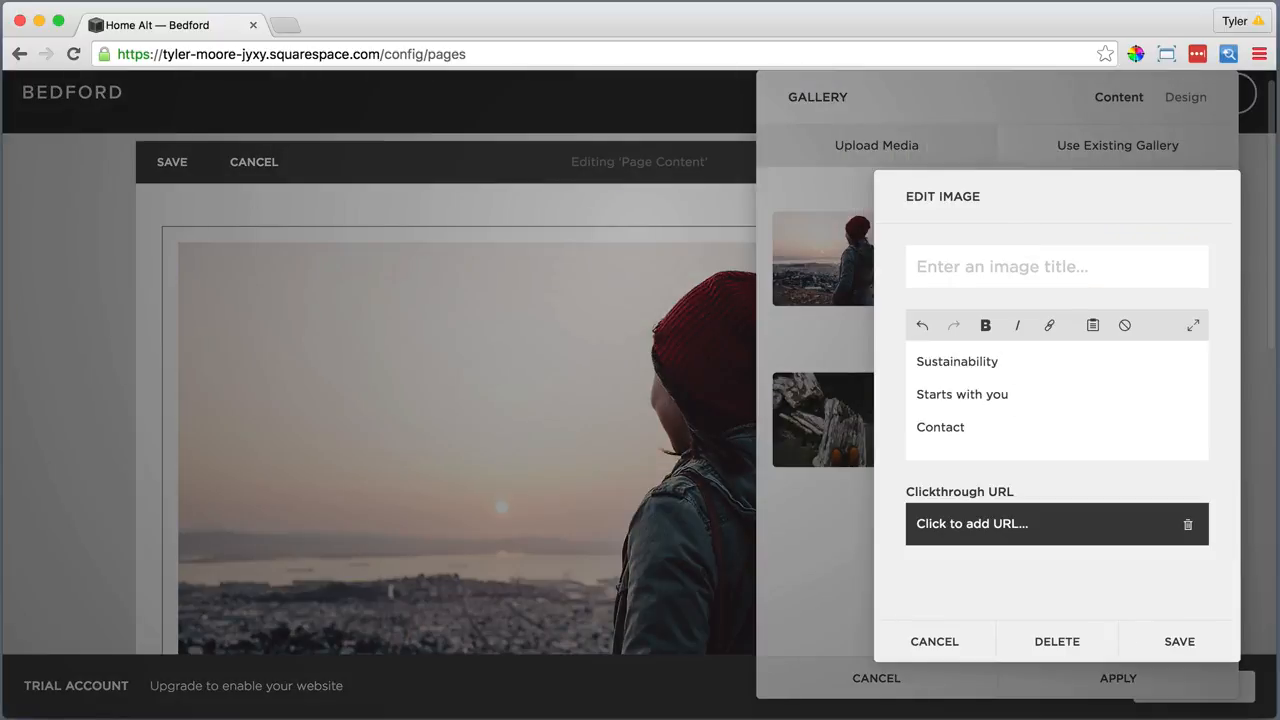
triple_click(960, 424)
left_click(1050, 325)
scroll(1094, 503, "down", 4)
left_click(1050, 545)
left_click_drag(1010, 394, 916, 394)
left_click(985, 325)
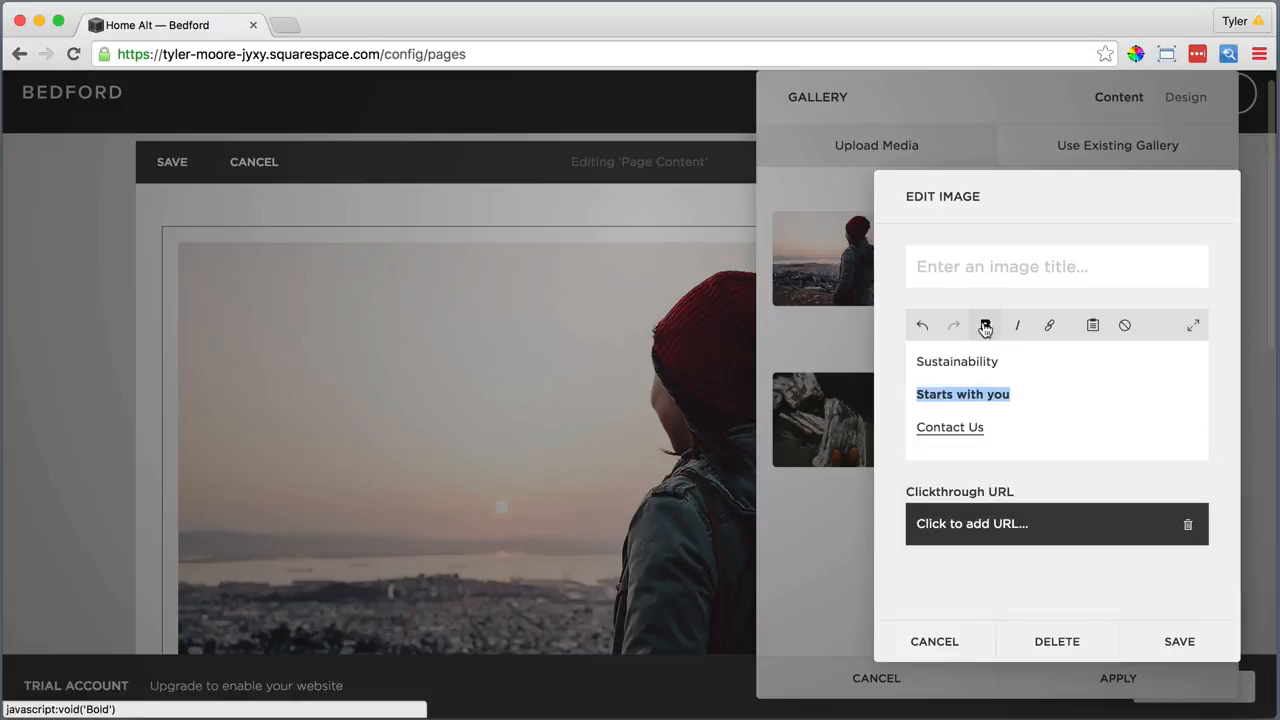
left_click(1181, 643)
left_click(1151, 260)
Caption the third image 'A better world', bold 'Starts with a choice', and 'Join Us' linked to Contact
type("A better")
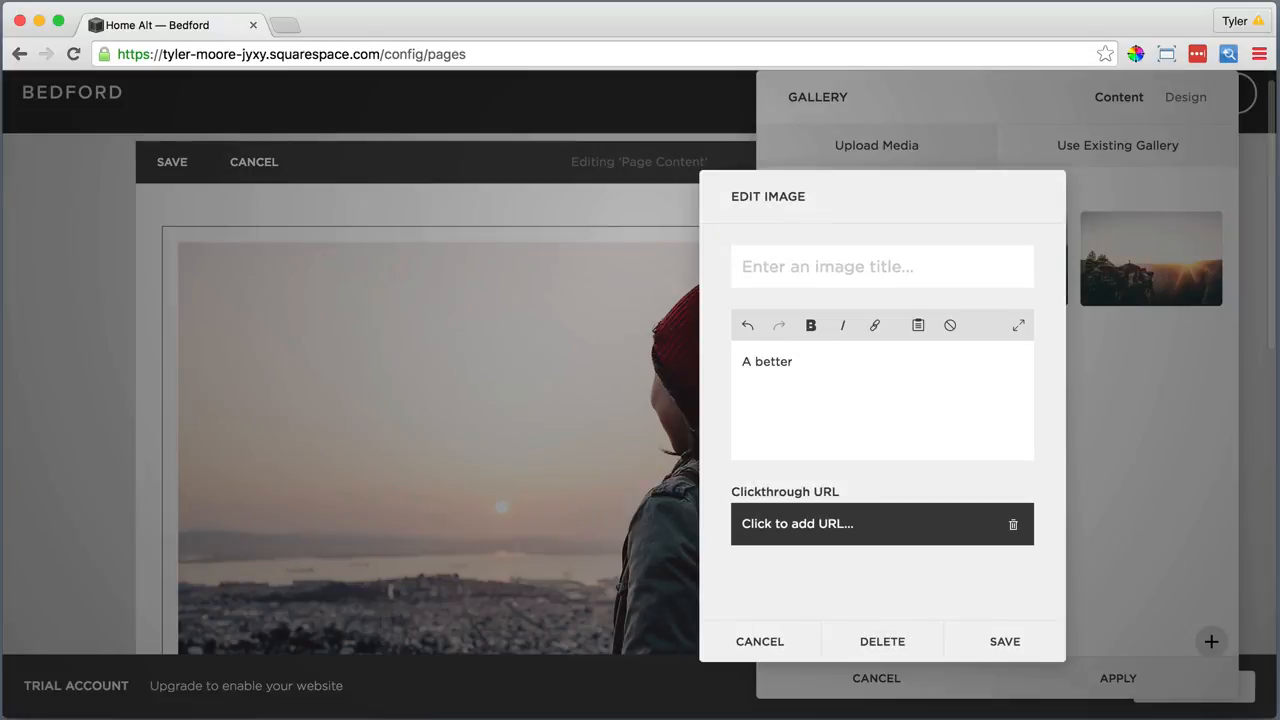
type(" world")
key("Return")
type("Starts with a choice")
key("Return")
type("Join Us")
triple_click(764, 427)
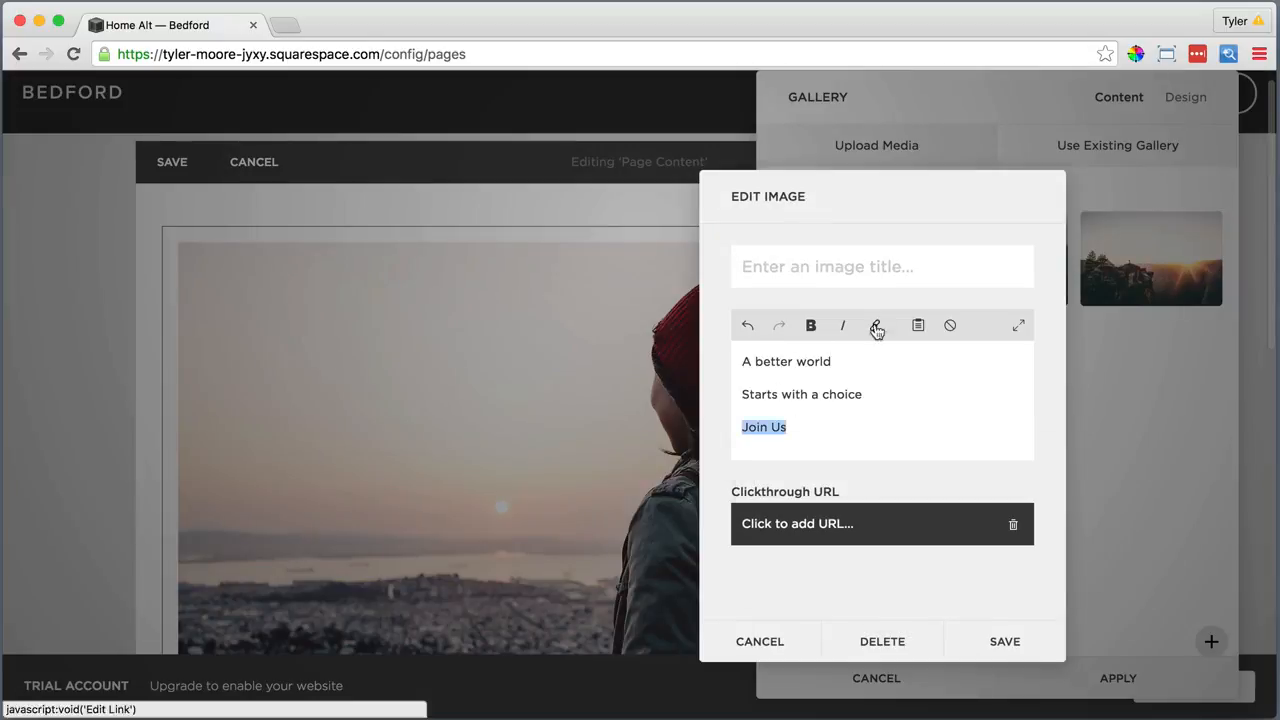
left_click(875, 325)
left_click(844, 577)
triple_click(800, 394)
left_click(811, 325)
left_click(1000, 643)
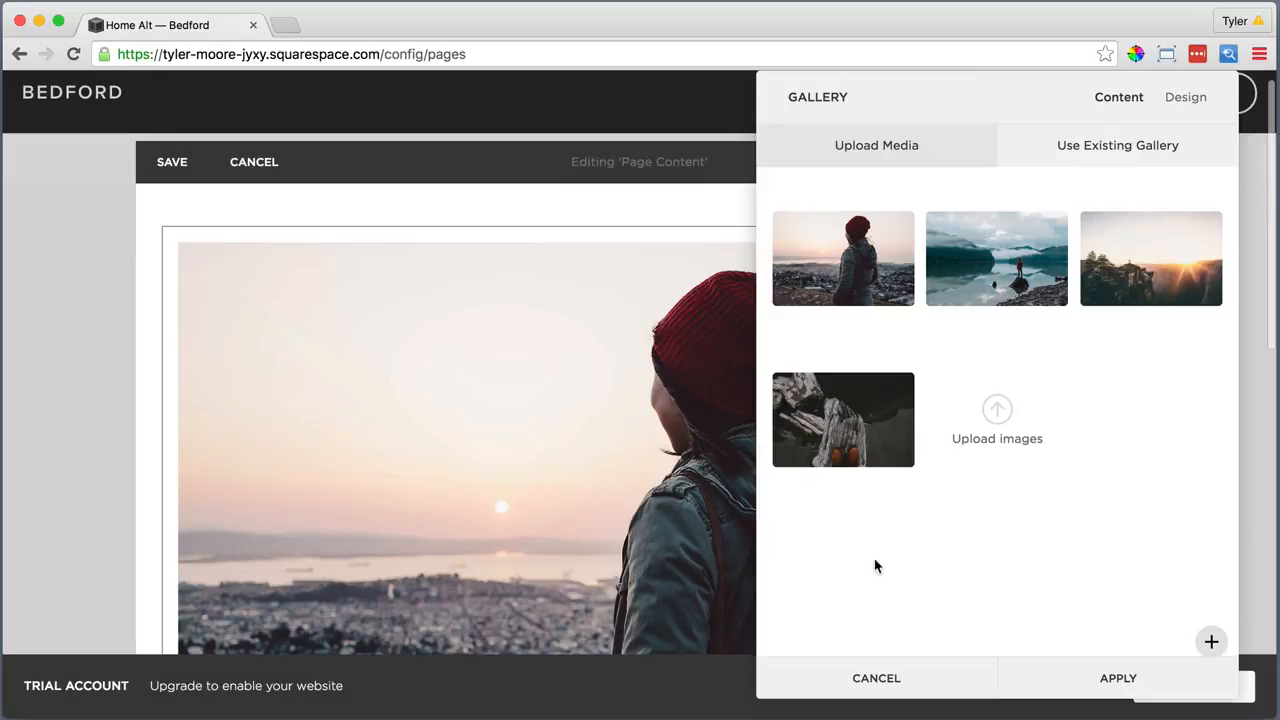
Caption the fourth image with bold 'Preserve Nature' and 'Join Us' linked to the Take Action page
left_click(860, 402)
type("Preserve N")
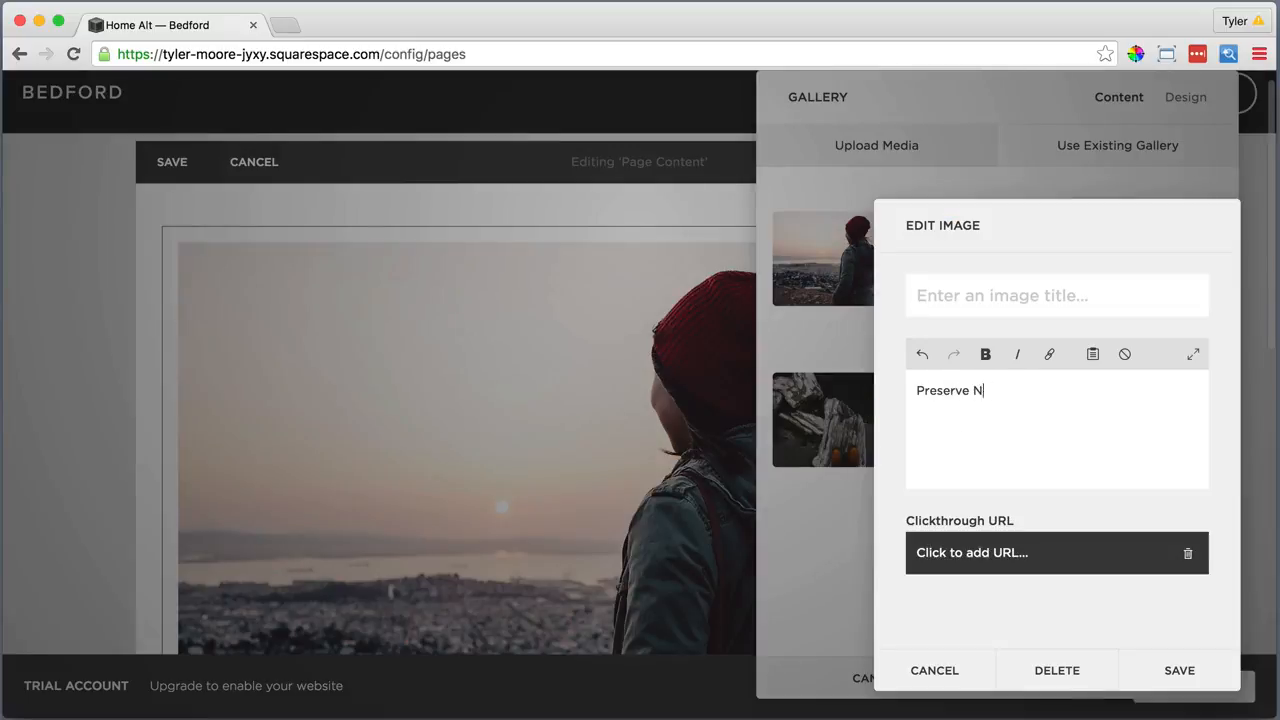
type("ature")
key("Return")
type("Join Us")
left_click_drag(962, 424, 916, 423)
left_click(1049, 354)
left_click(1118, 464)
scroll(1015, 639, "down", 5)
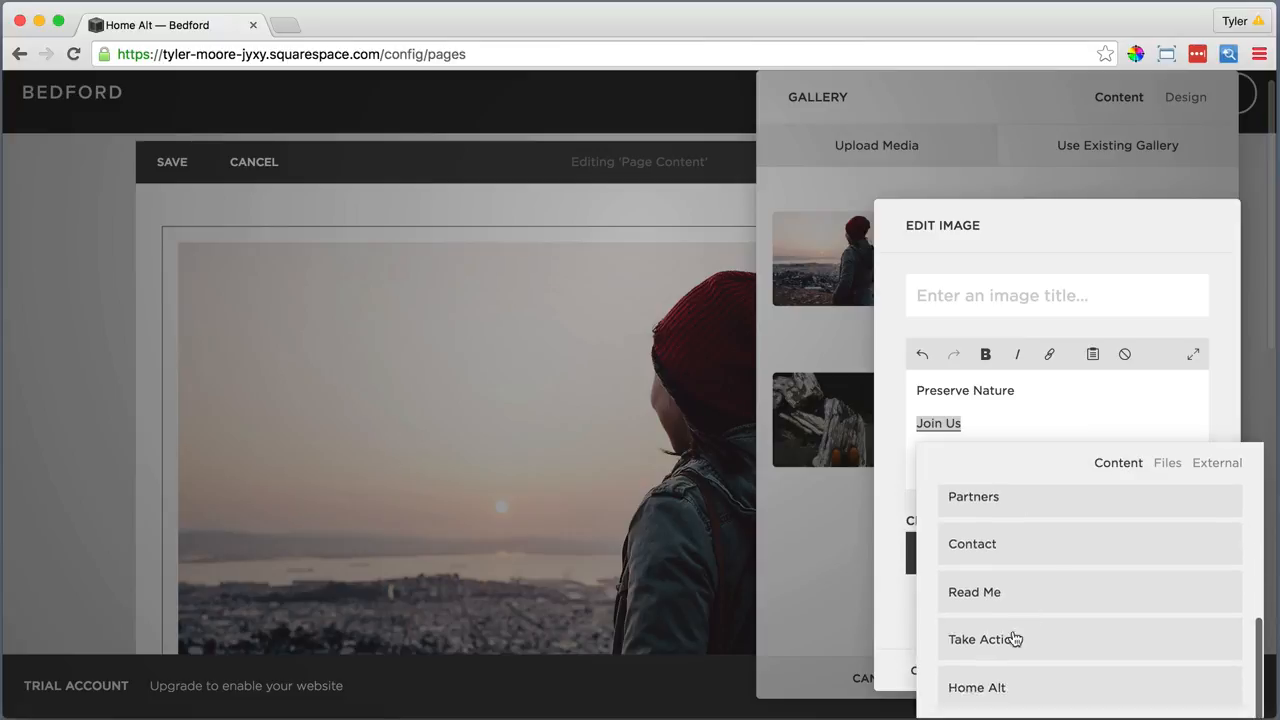
left_click(1015, 639)
left_click_drag(1014, 390, 910, 390)
left_click(985, 354)
left_click(1158, 666)
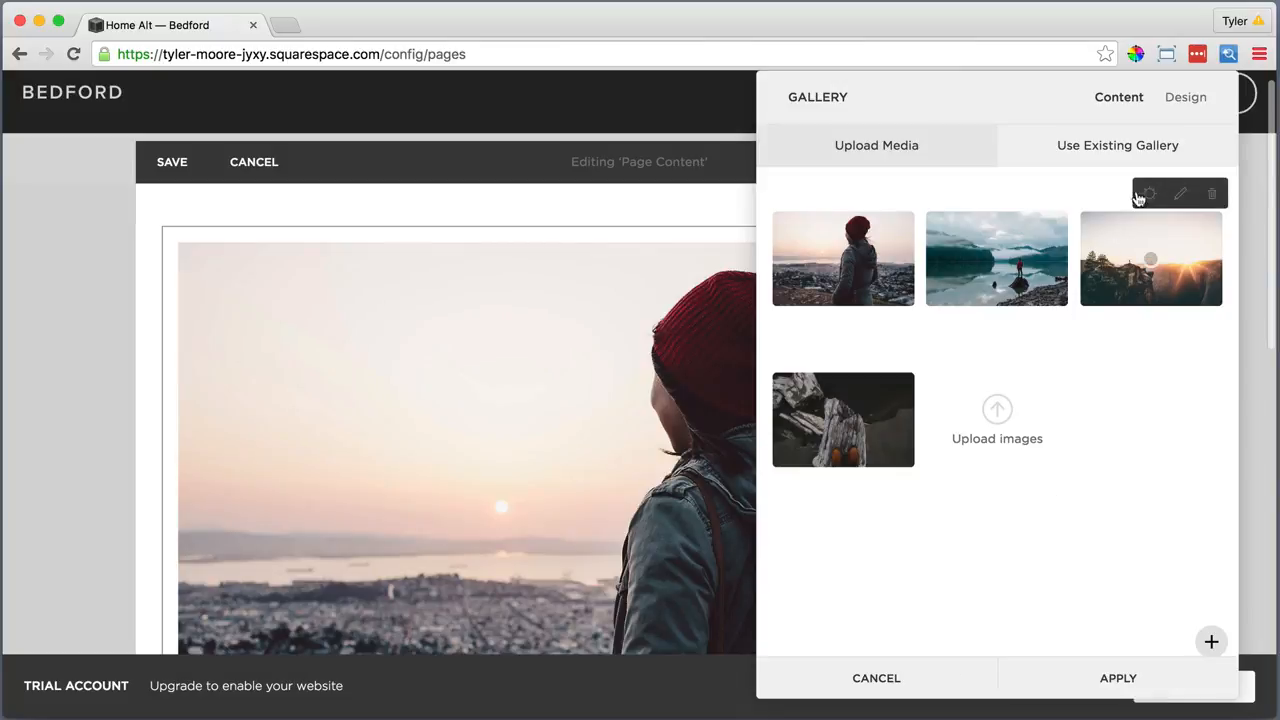
left_click(1182, 97)
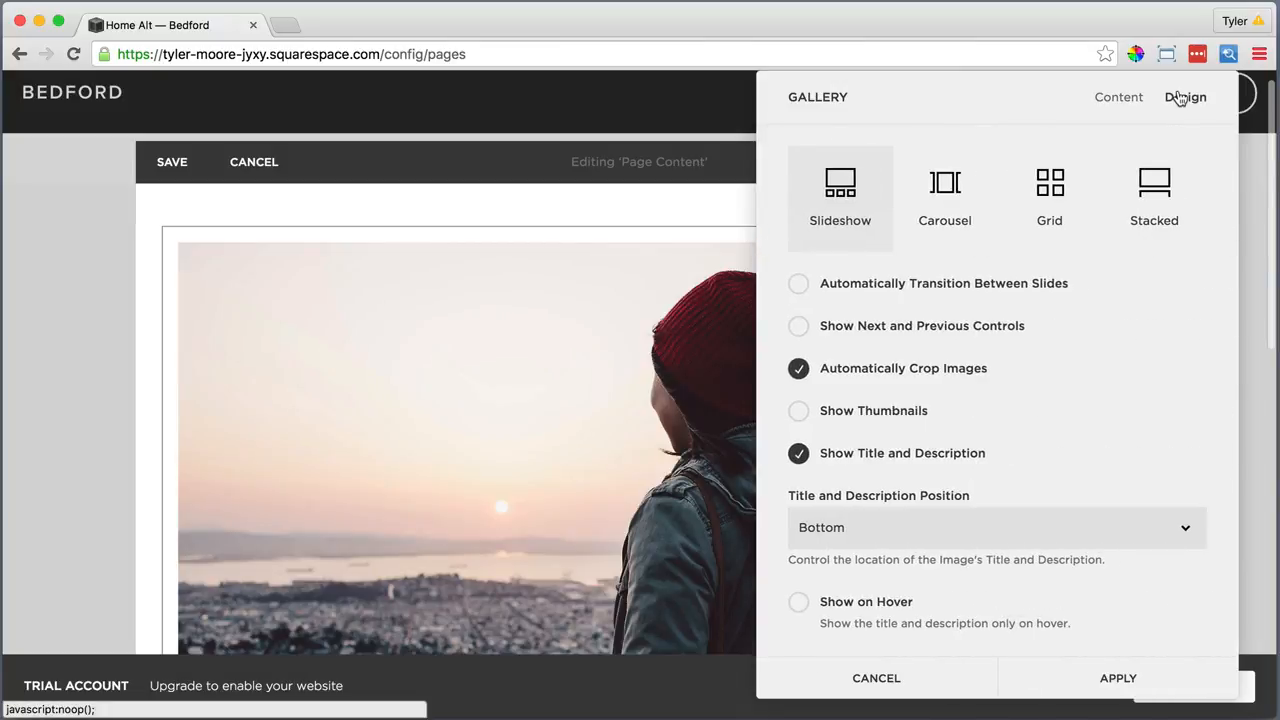
Turn on Show Next and Previous Controls for the slideshow and apply the setting
left_click(798, 326)
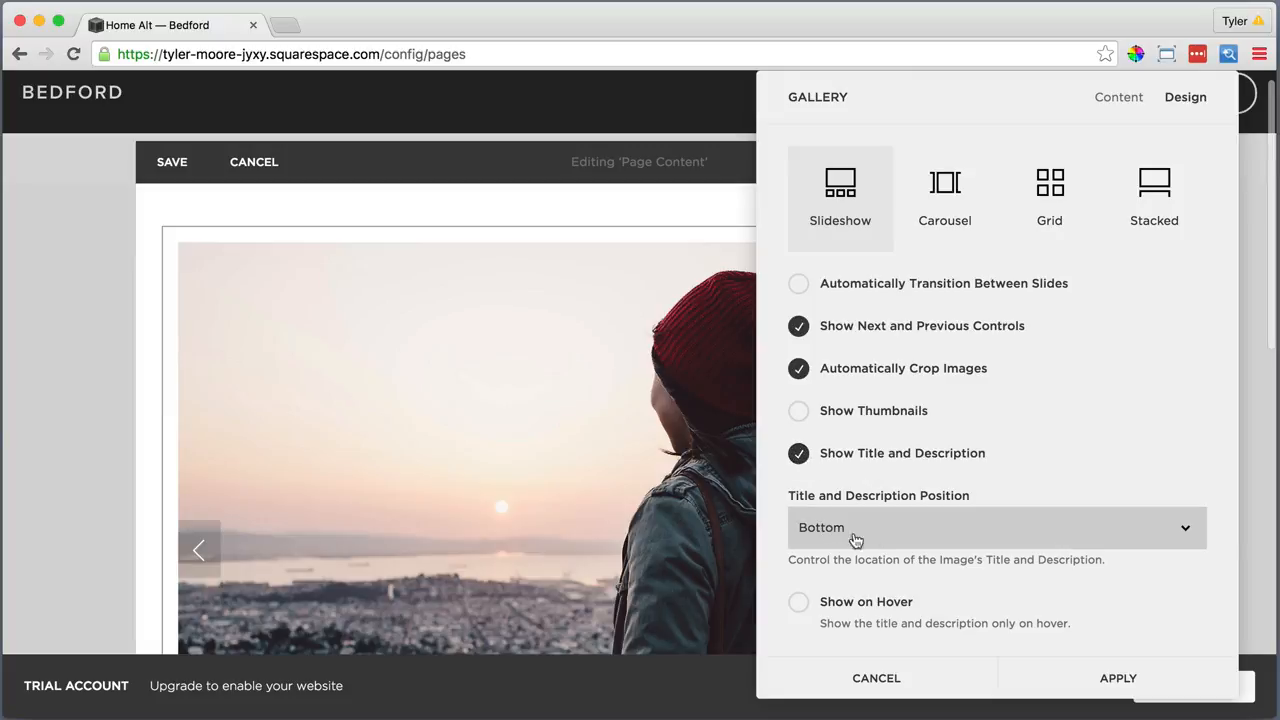
left_click(1110, 679)
scroll(711, 560, "down", 5)
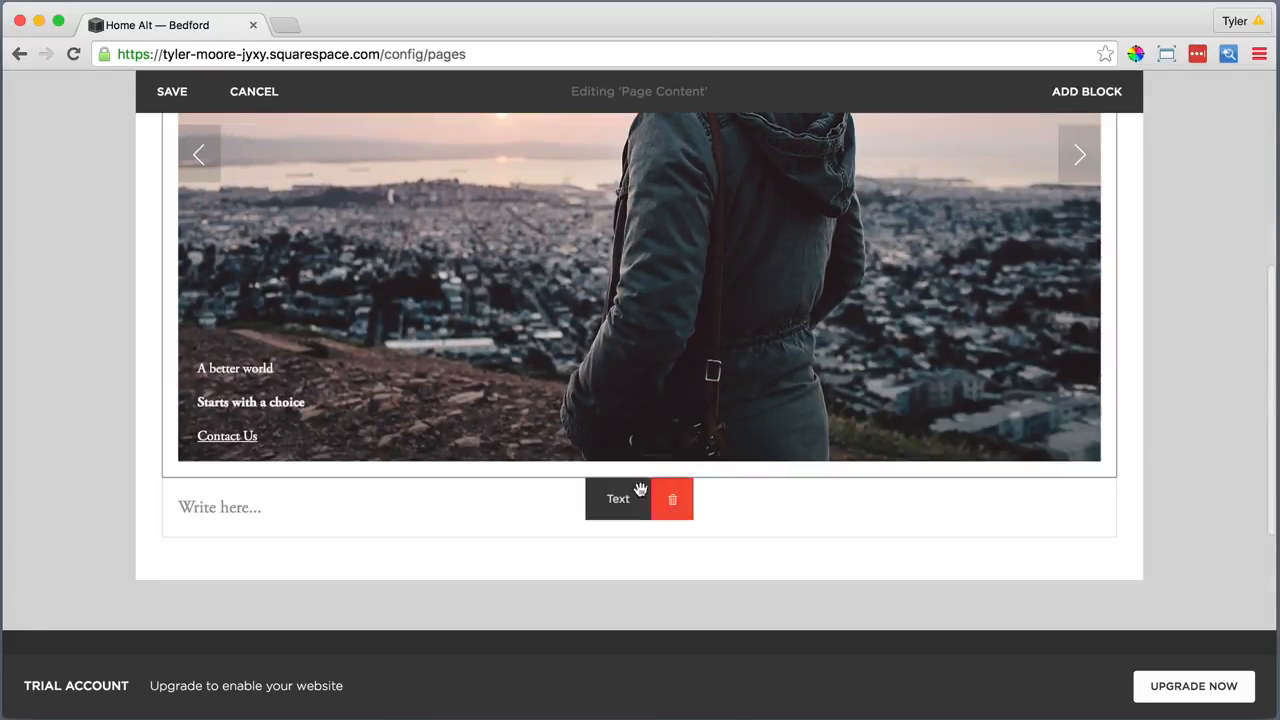
Make the sentence below the slideshow a centred Heading 1
left_click(235, 508)
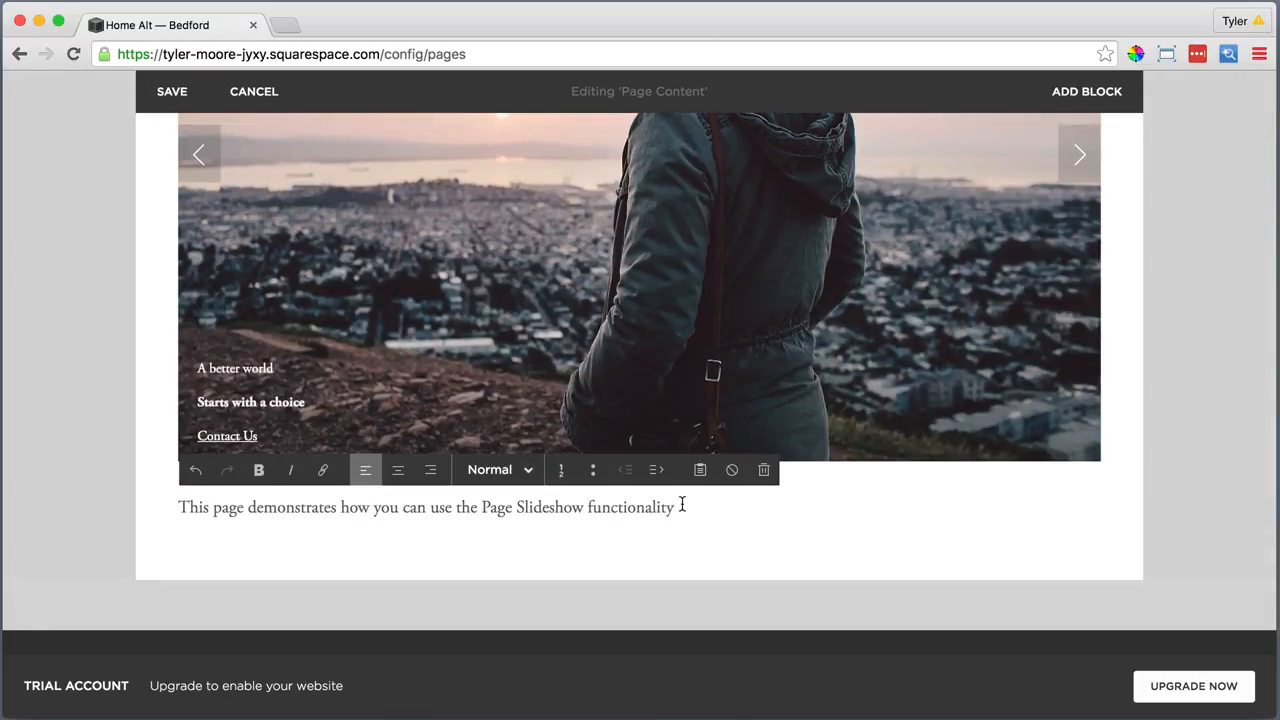
left_click_drag(680, 507, 184, 507)
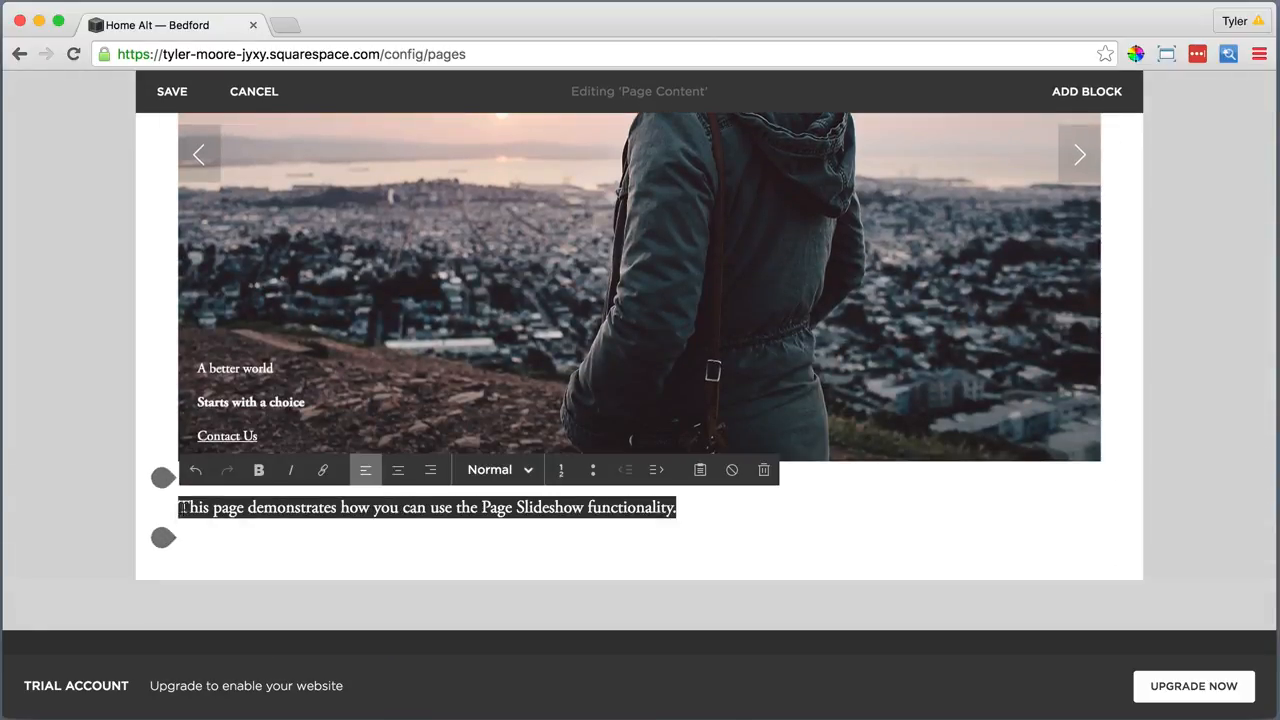
left_click(490, 470)
left_click(509, 362)
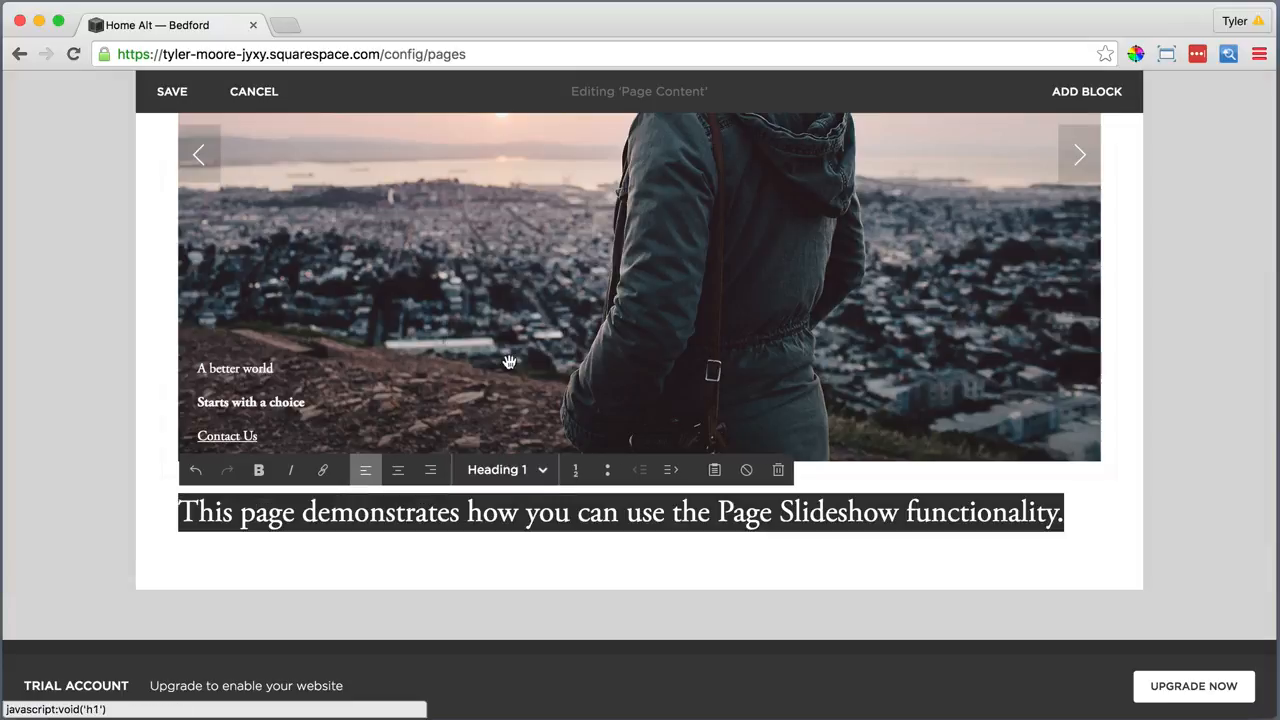
left_click(398, 470)
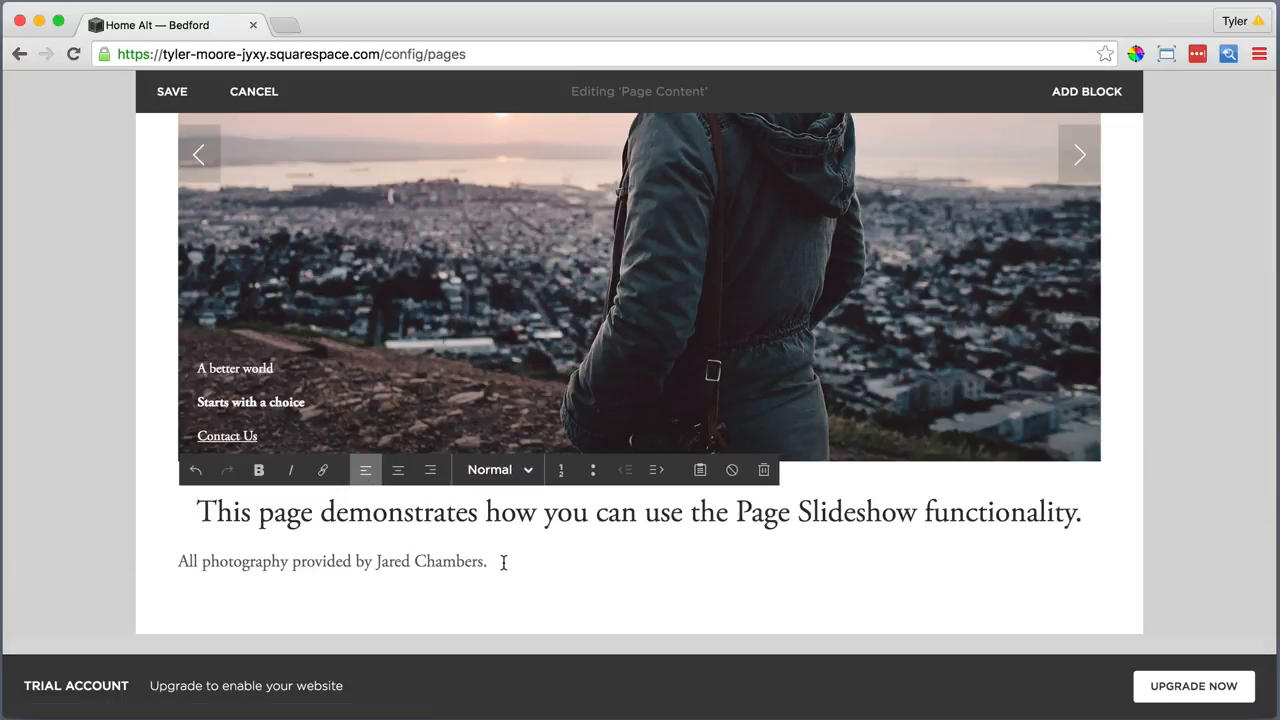
Make the photography credit italic and centred, linking the photographer's name to their website
left_click_drag(503, 560, 206, 550)
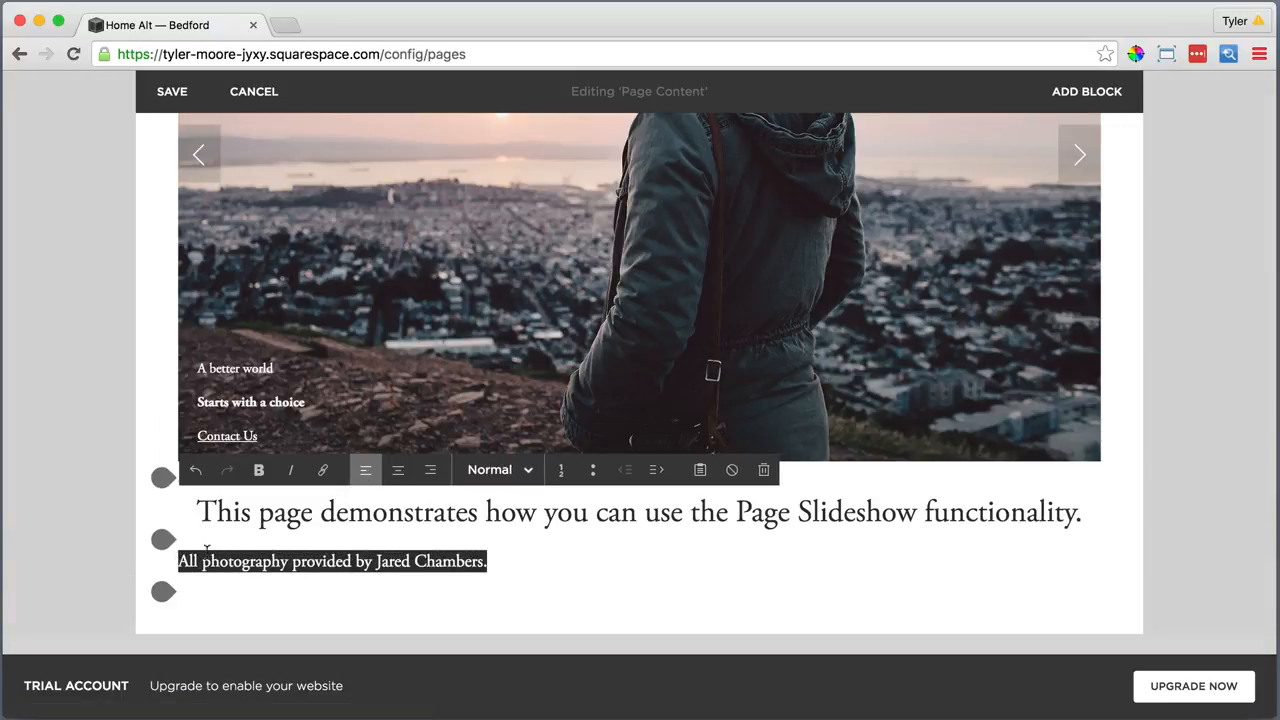
left_click(294, 474)
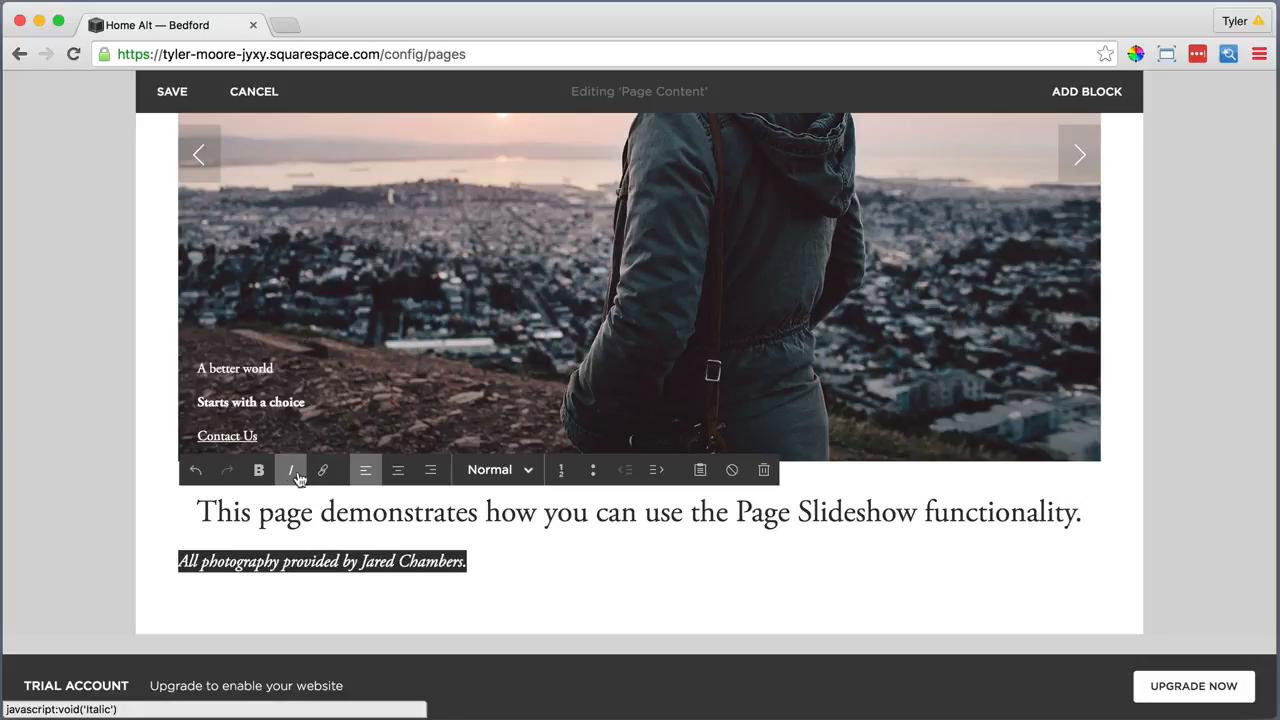
left_click(398, 472)
left_click_drag(781, 562, 678, 562)
left_click(322, 469)
type("http://jaredchambers.com")
key("Return")
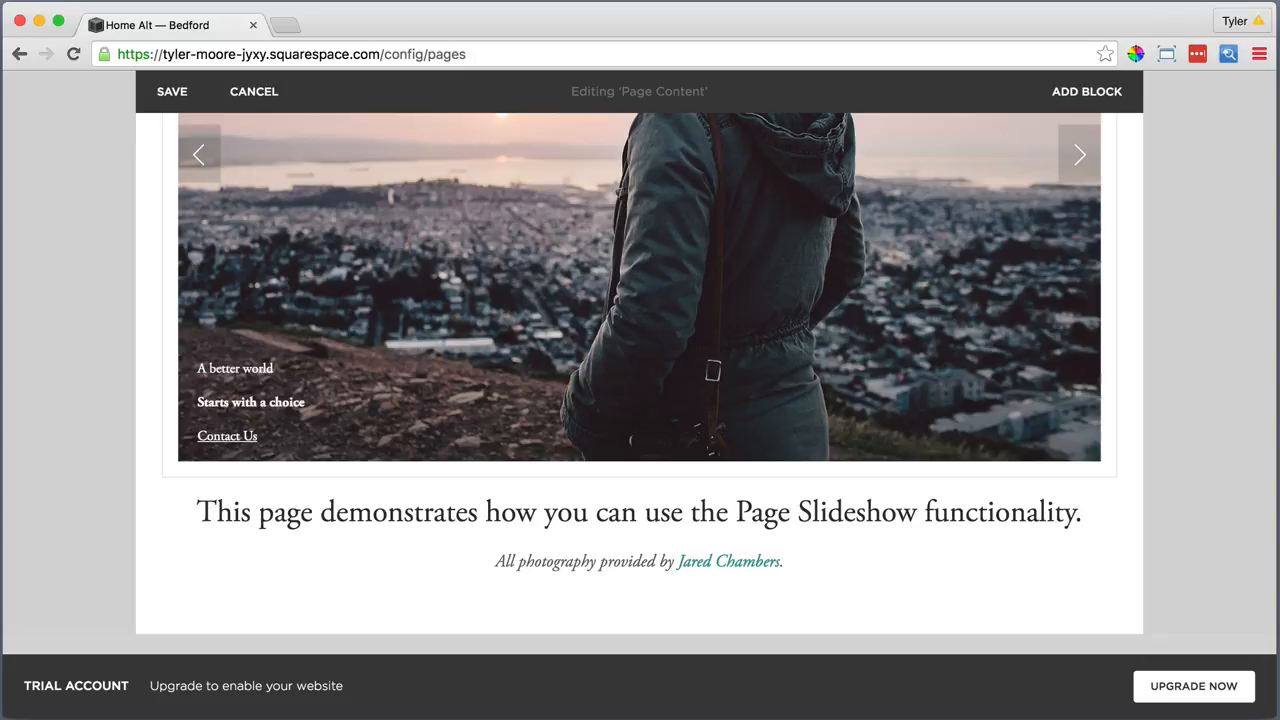
Save the Home Alt page content and return to the main site menu
scroll(551, 600, "down", 1)
scroll(551, 592, "up", 5)
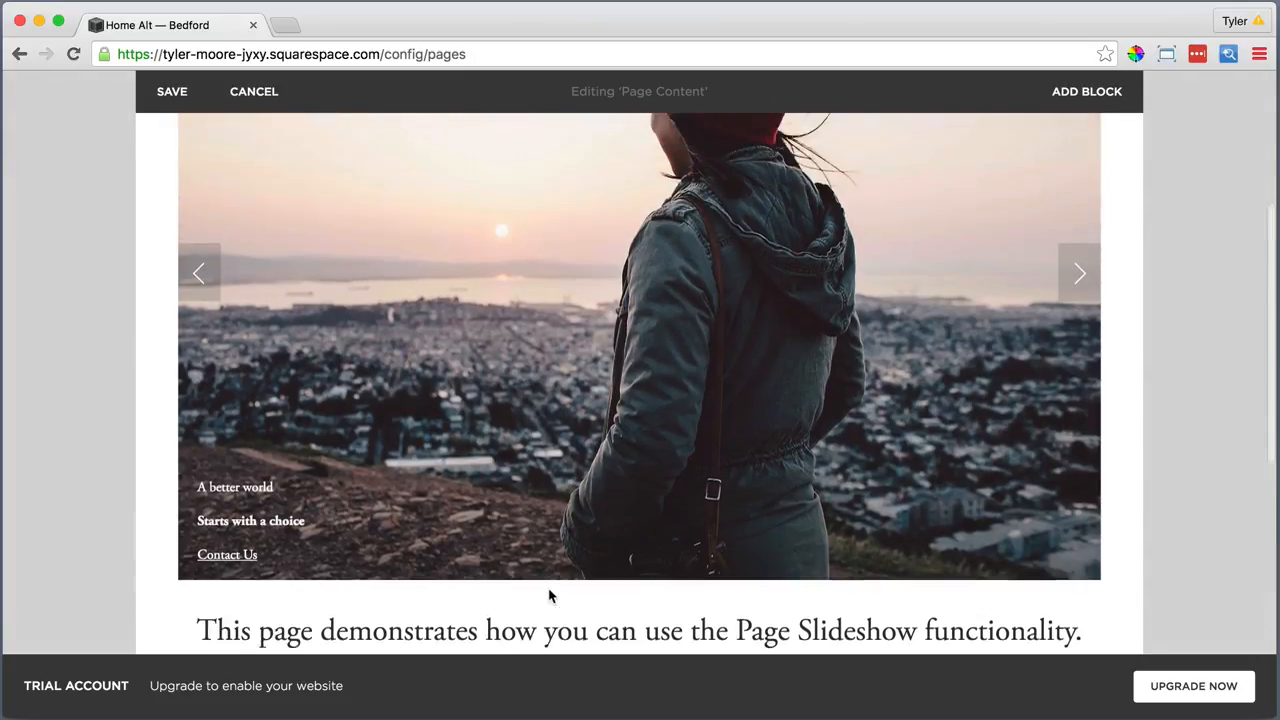
scroll(535, 580, "up", 2)
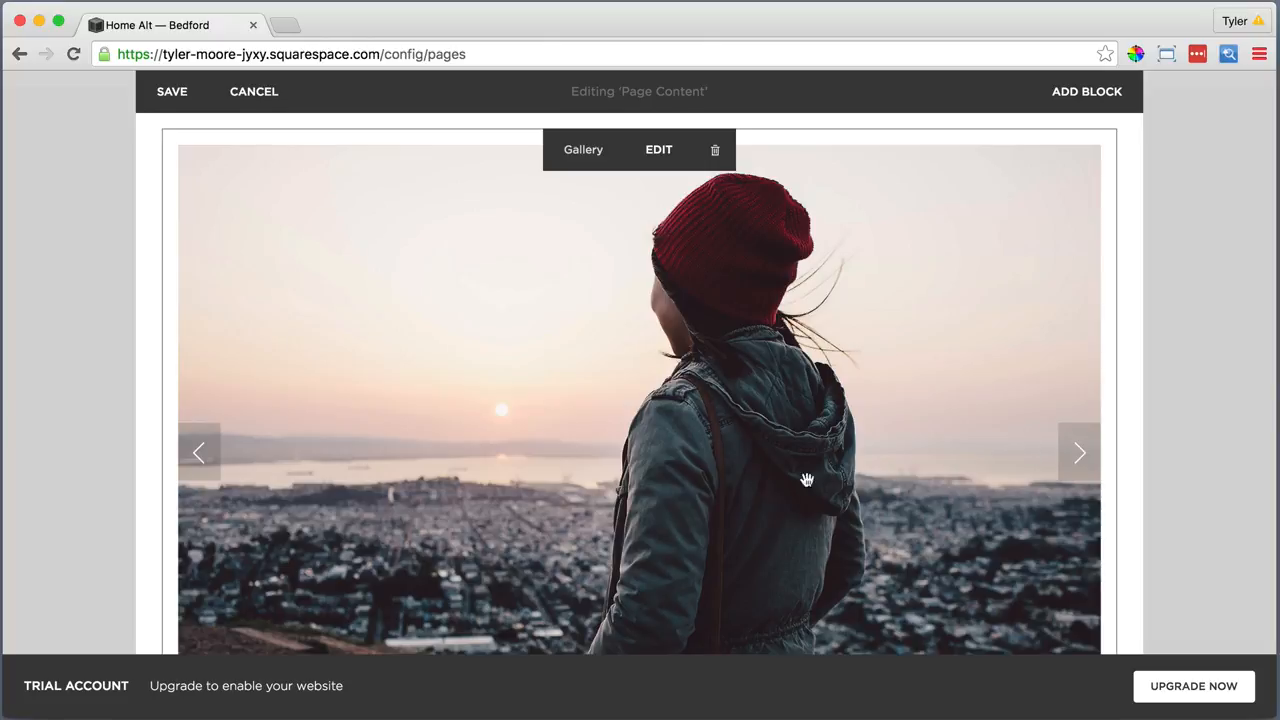
scroll(500, 478, "up", 3)
left_click(168, 180)
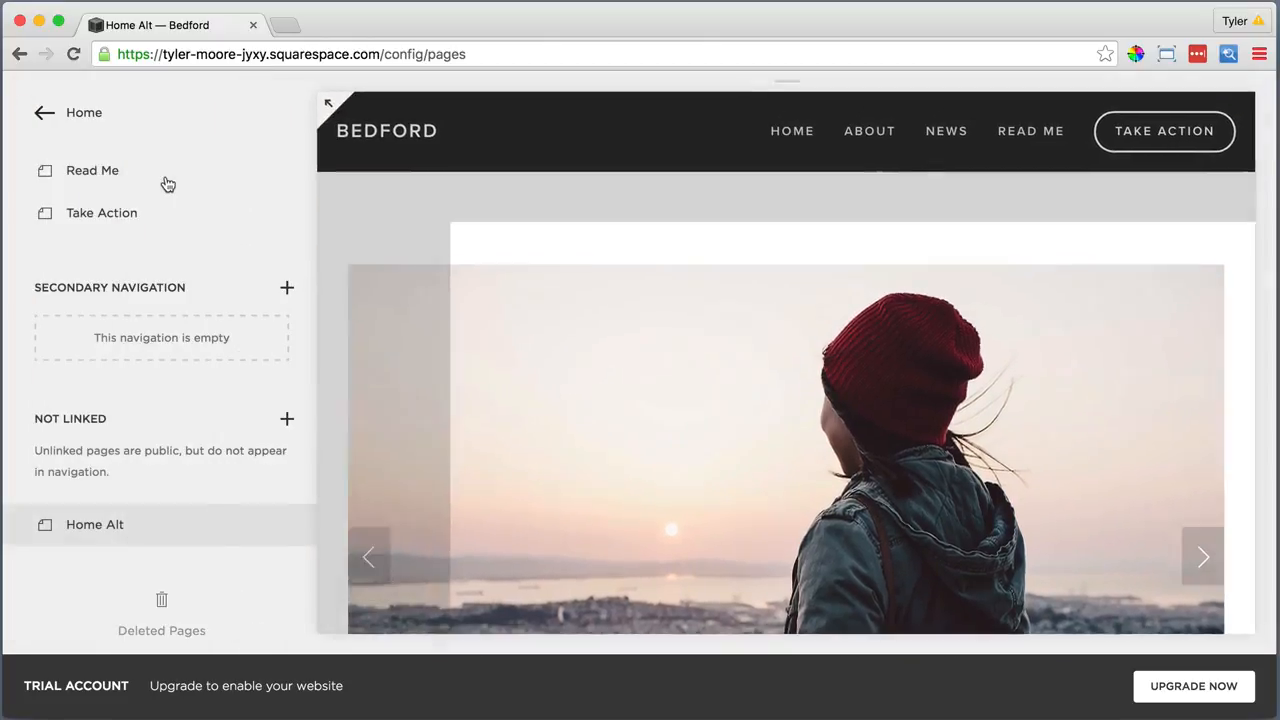
scroll(160, 185, "up", 5)
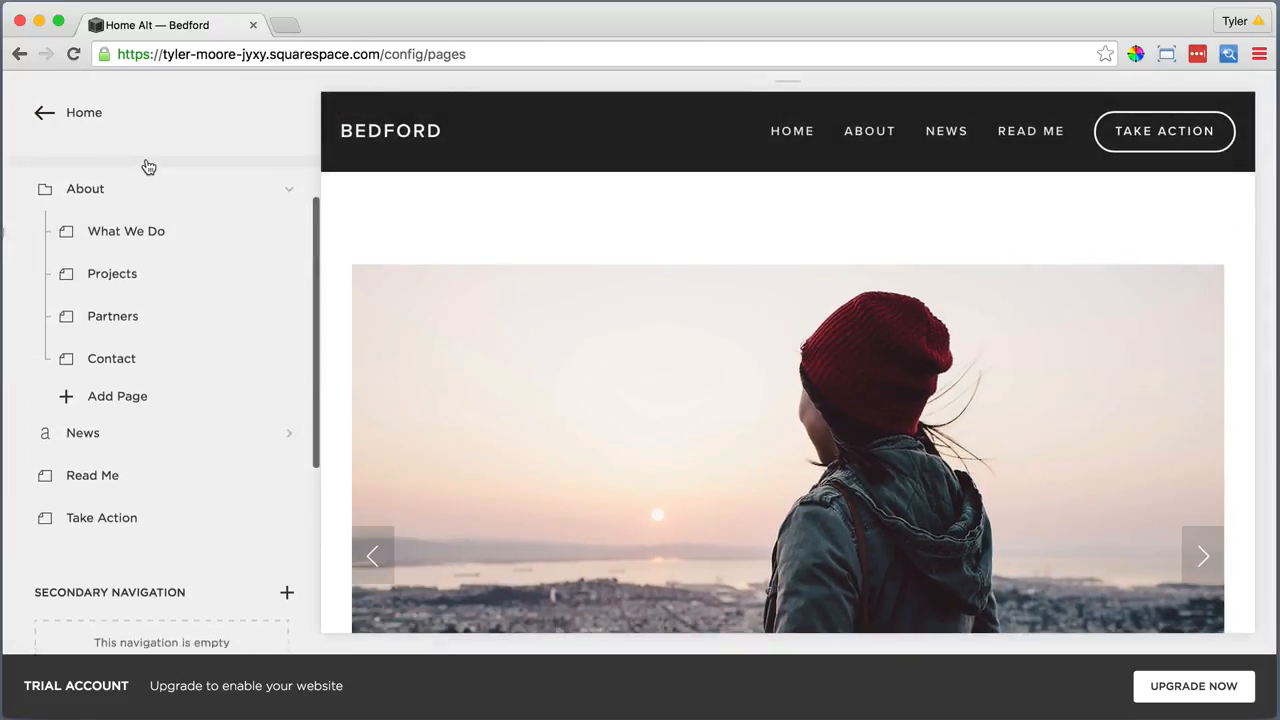
left_click(86, 112)
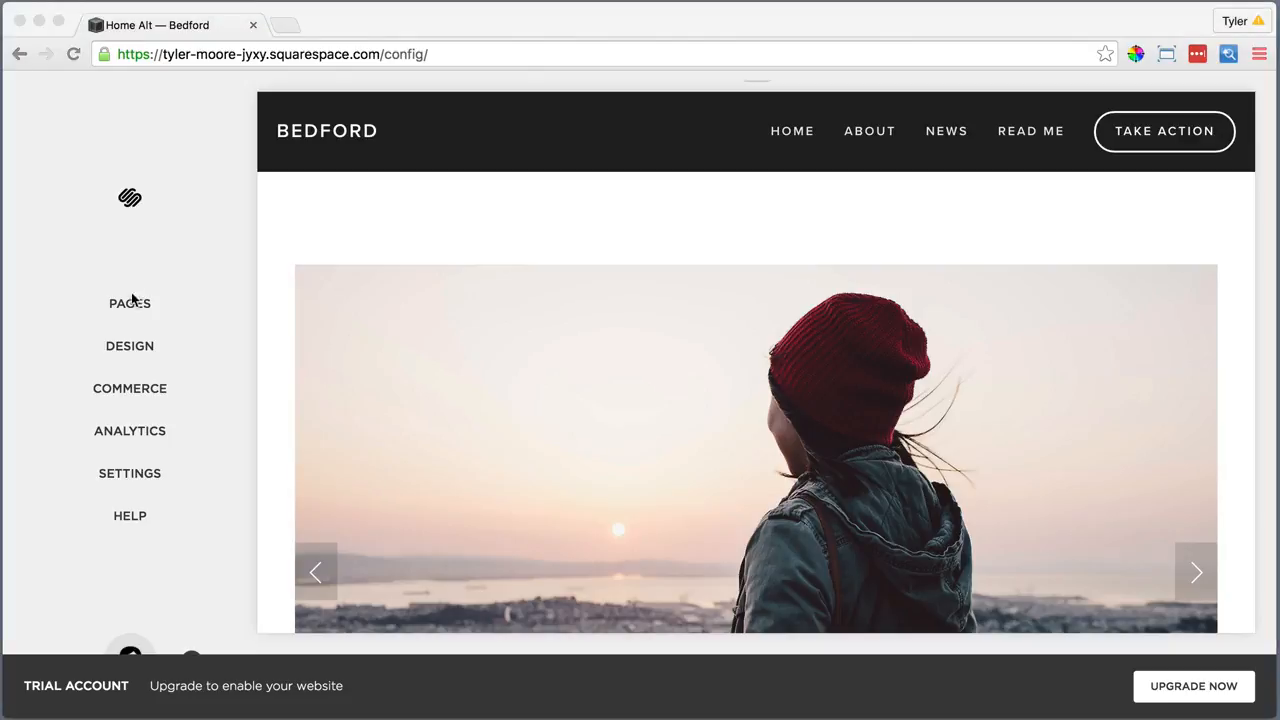
Connect a Twitter account from Settings > Connected Accounts and authorize Squarespace in the Twitter popup
left_click(130, 474)
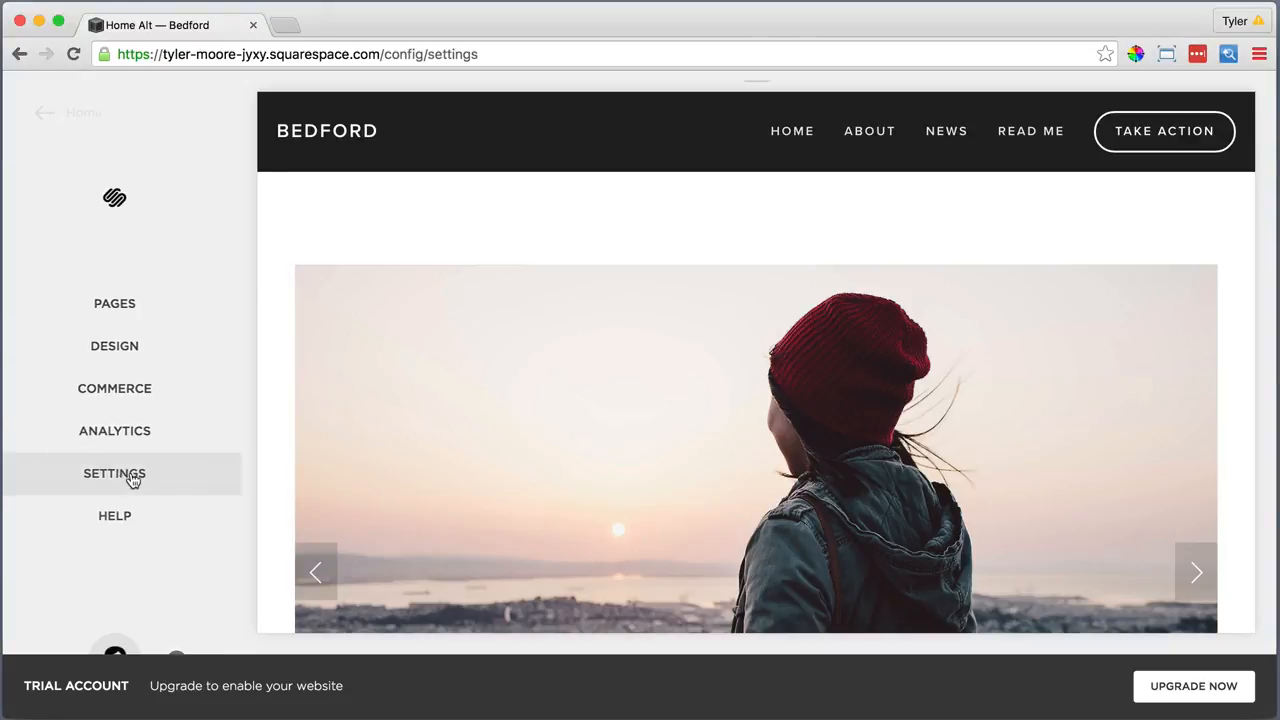
scroll(130, 476, "down", 1)
left_click(114, 594)
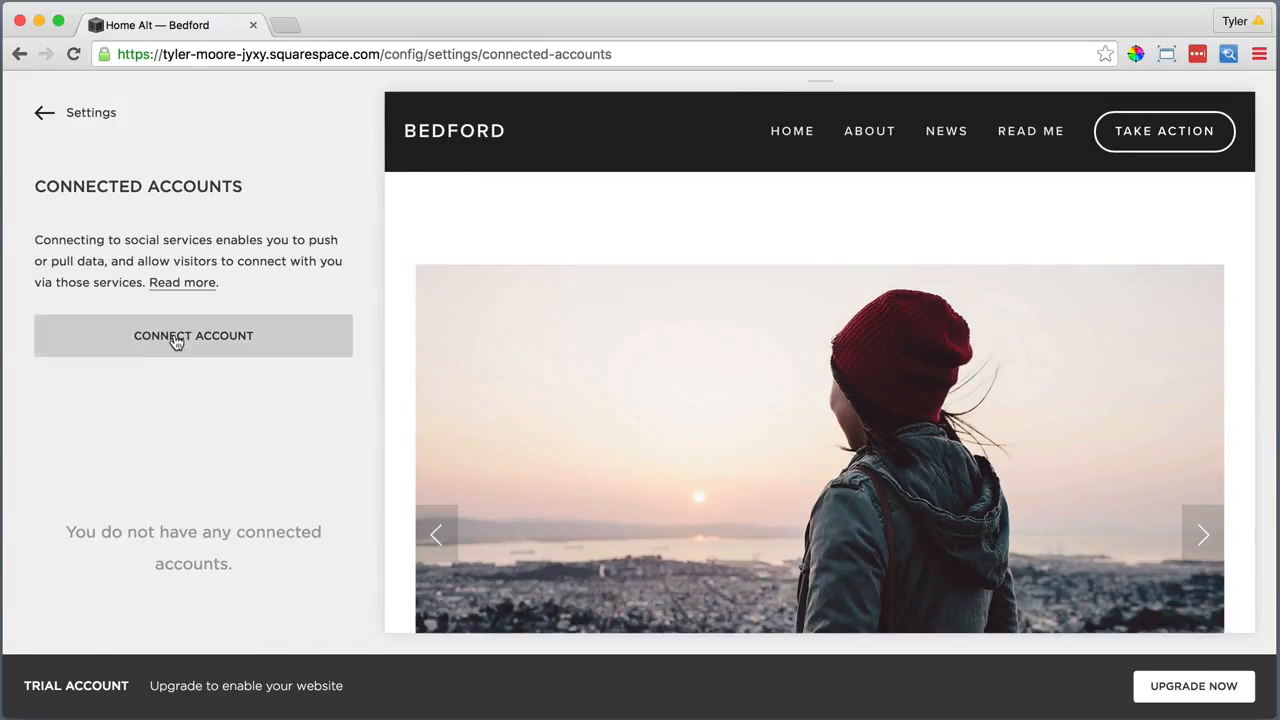
left_click(173, 336)
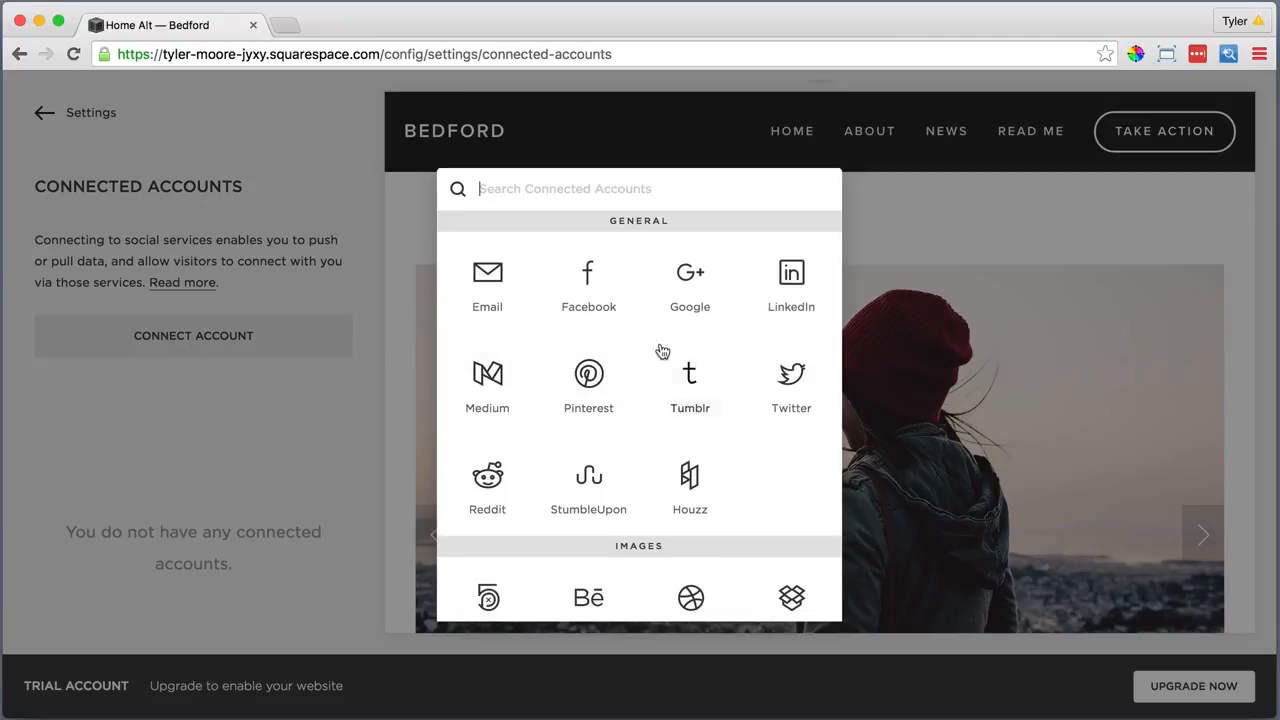
left_click(791, 377)
left_click(401, 280)
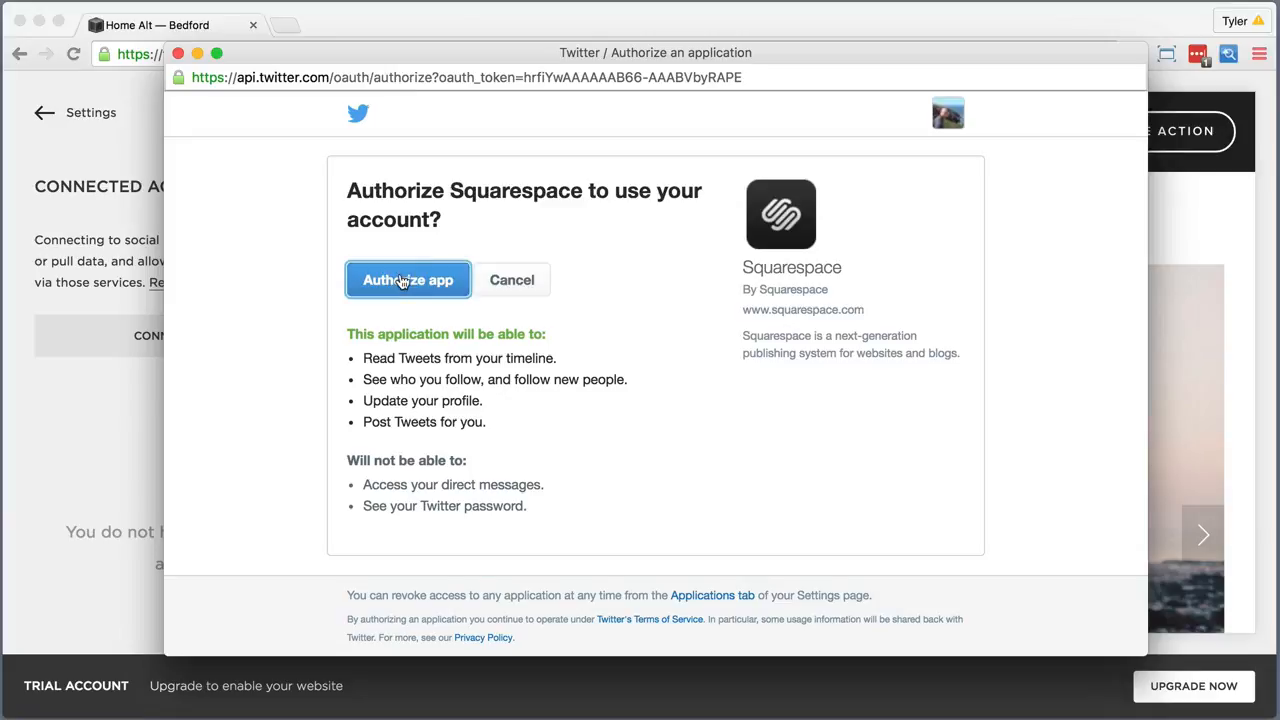
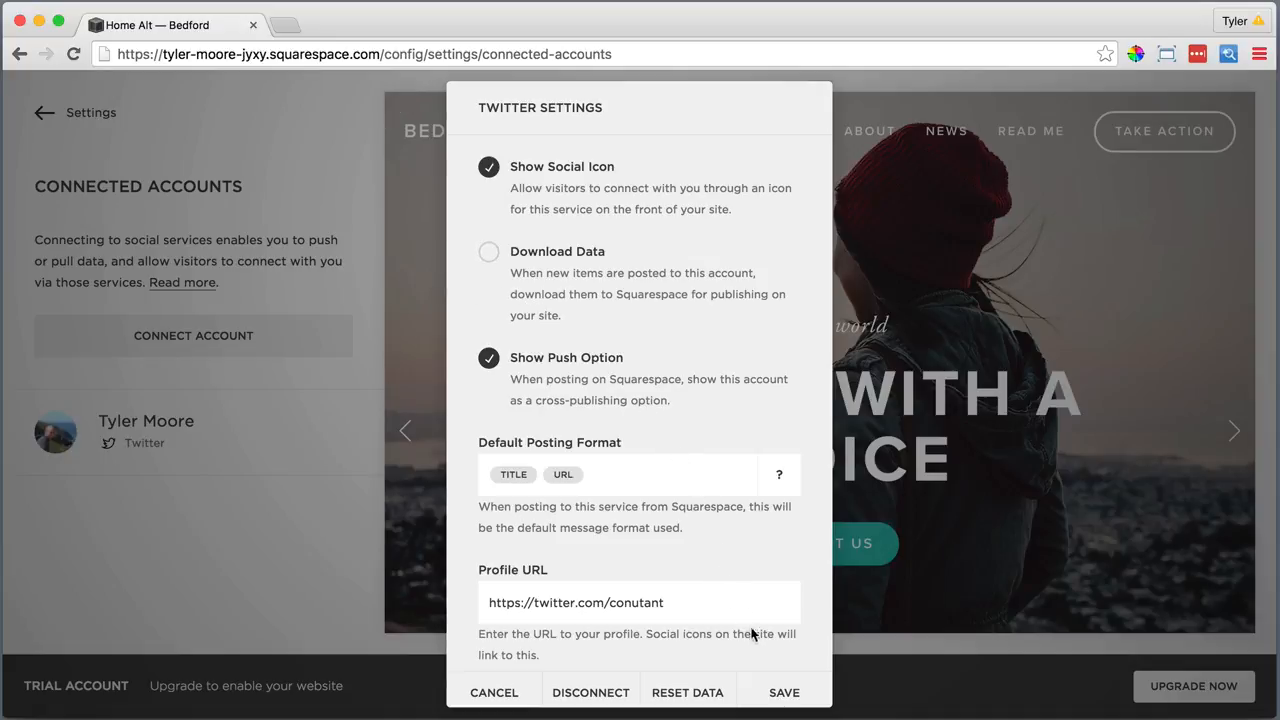
Save the Twitter settings, then connect an Instagram account and save it
left_click(784, 693)
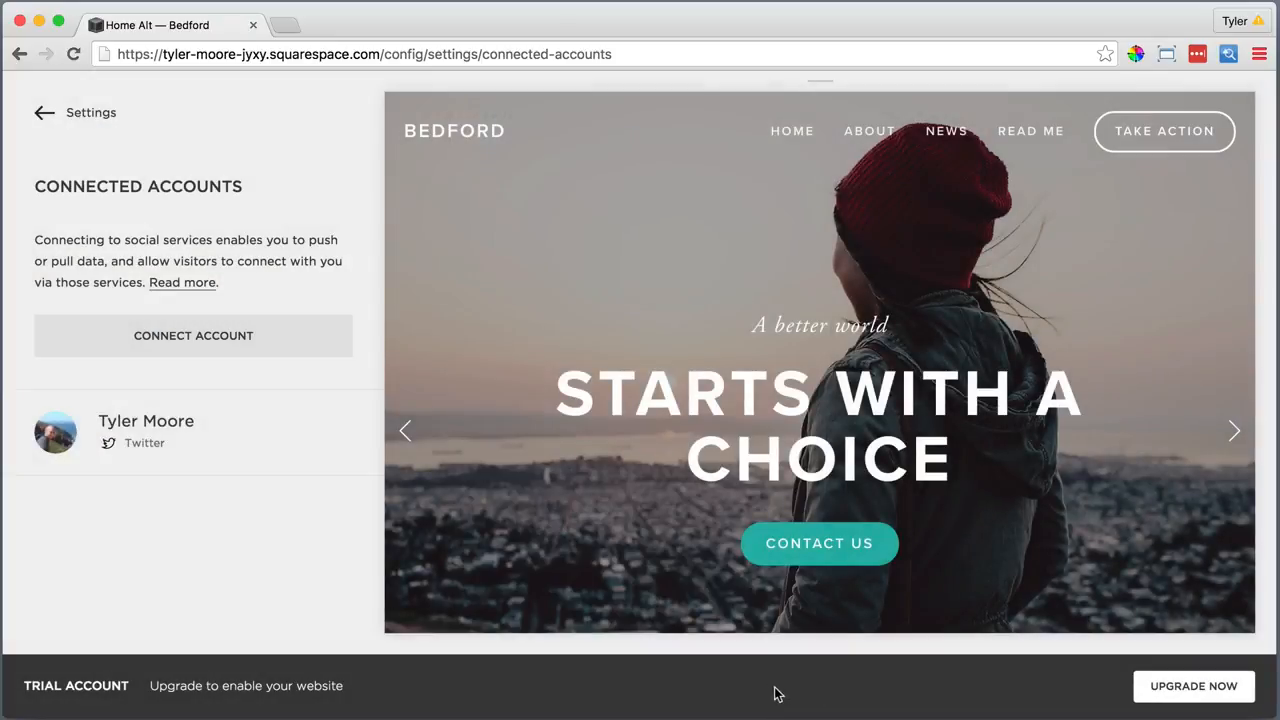
left_click(212, 337)
left_click(588, 540)
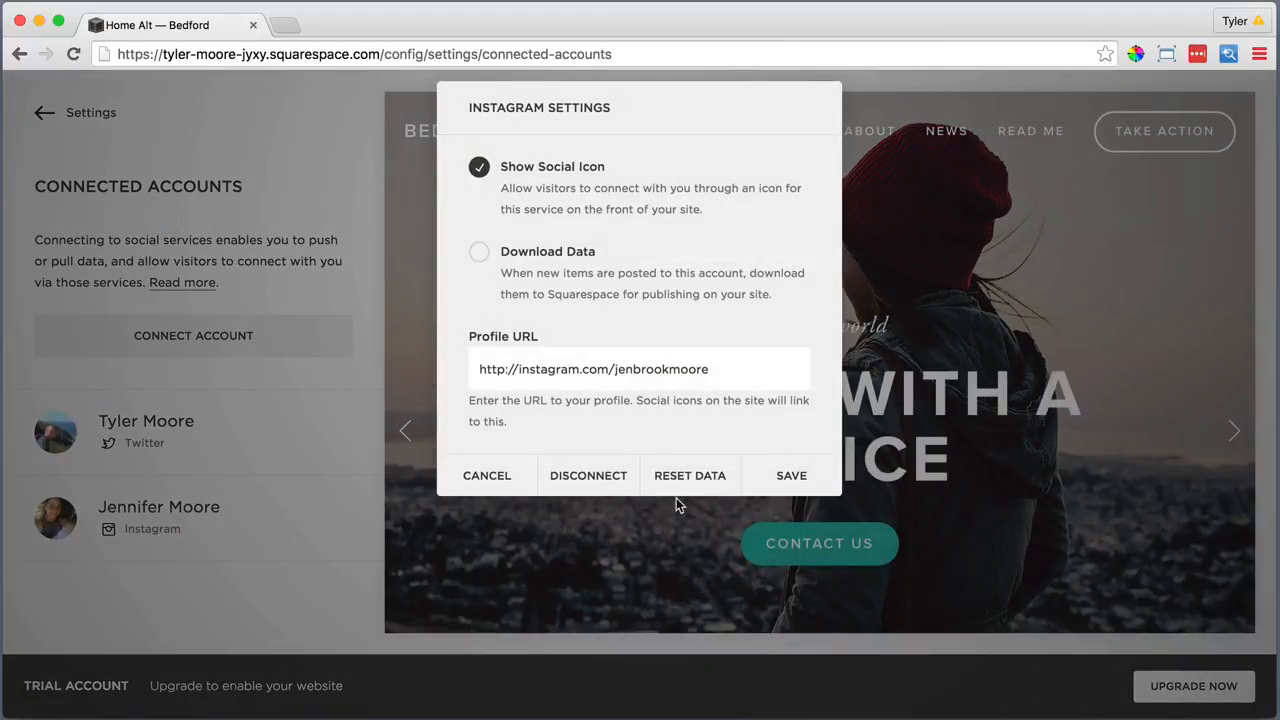
left_click(786, 475)
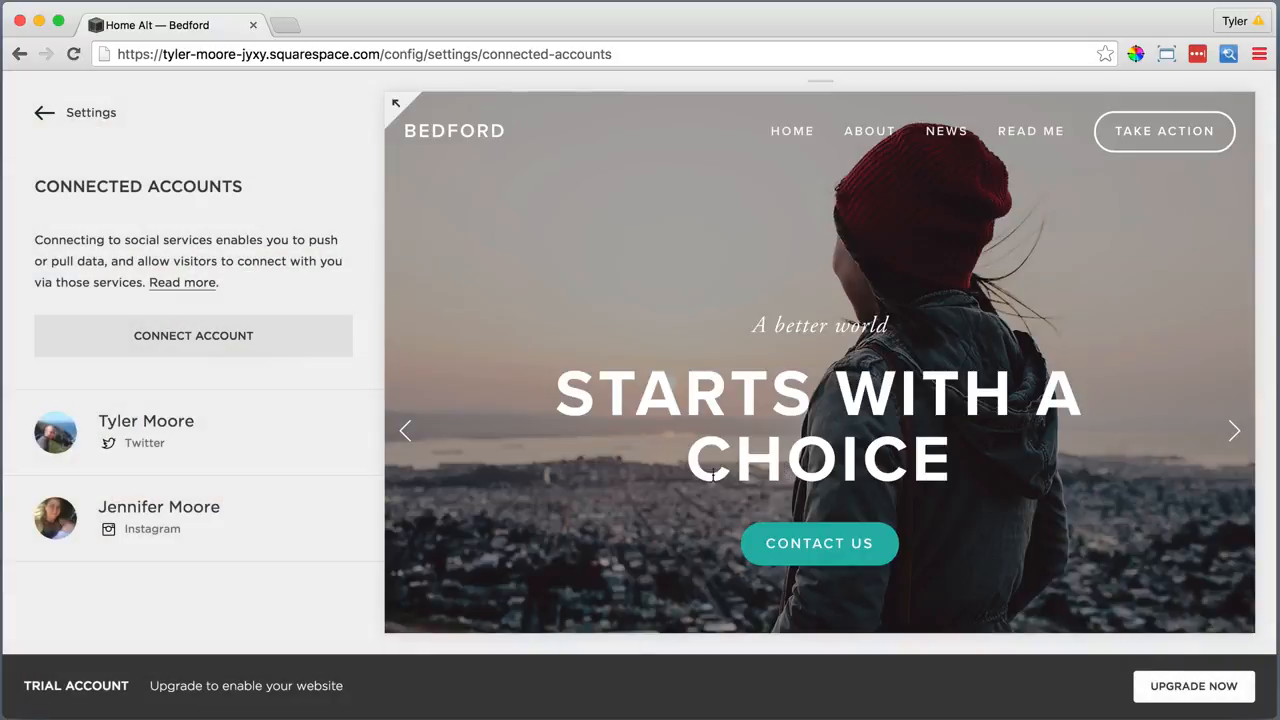
Connect a Facebook account and save its settings
left_click(243, 338)
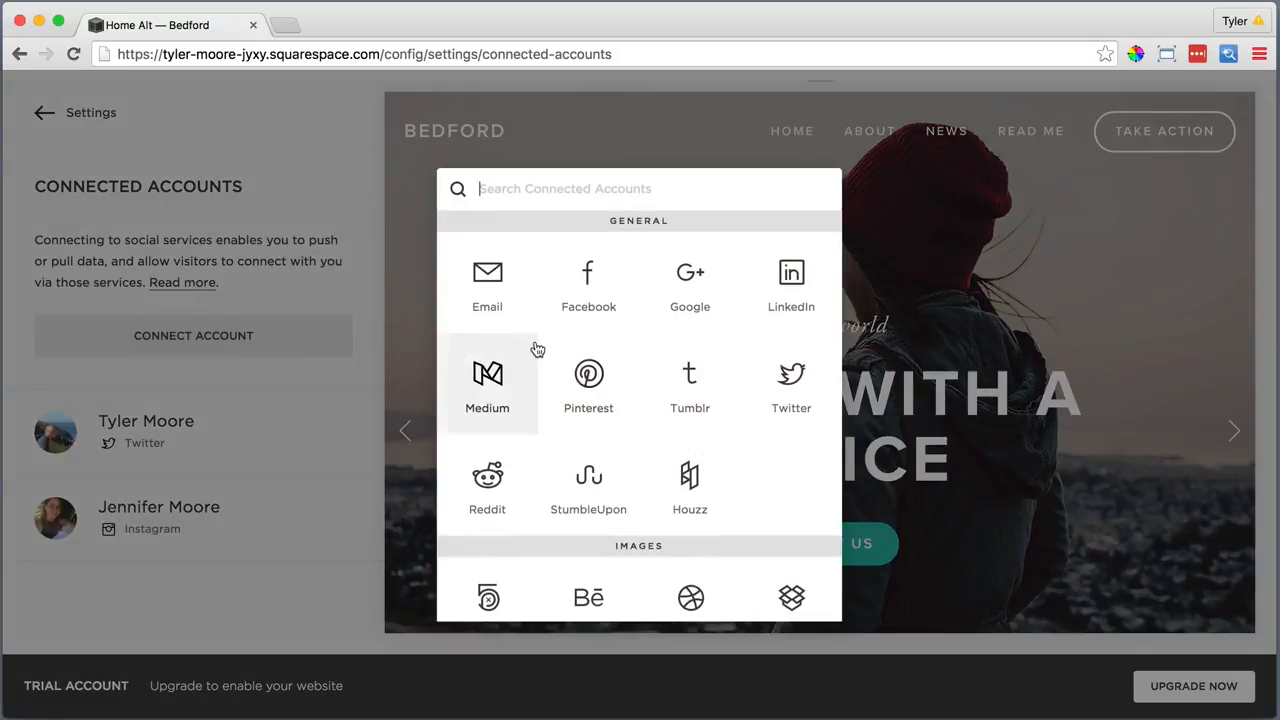
left_click(584, 305)
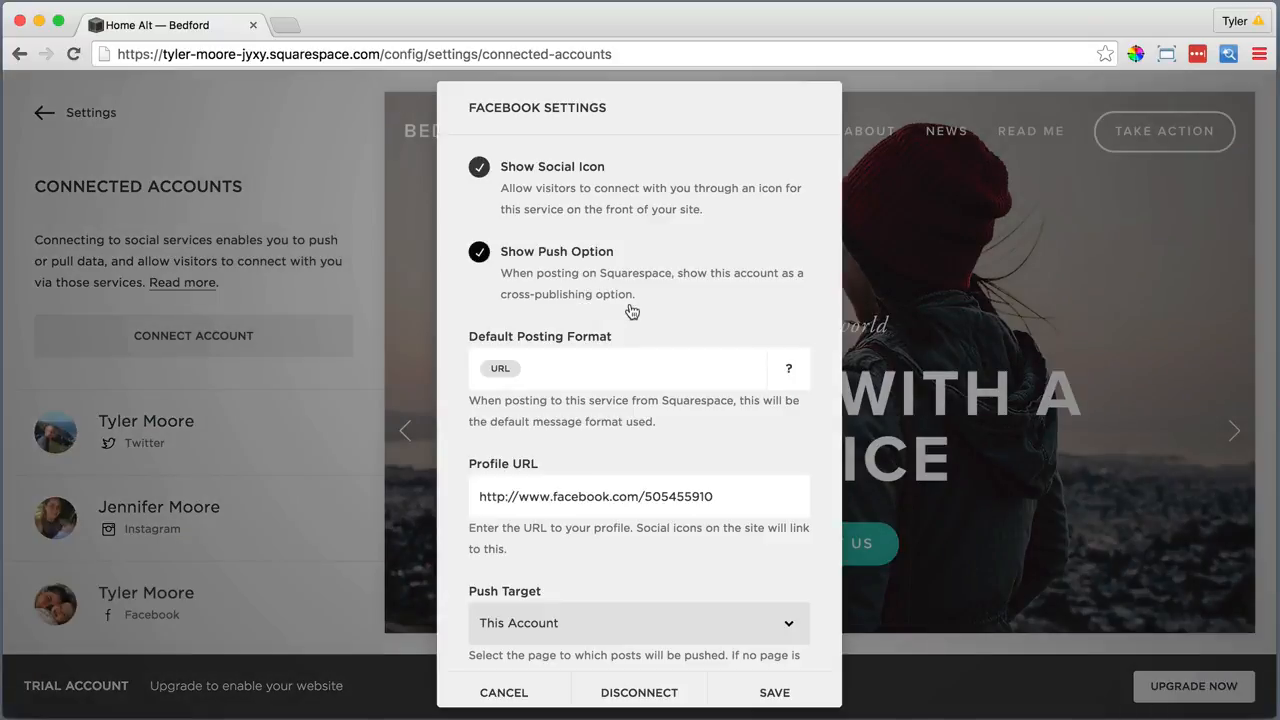
left_click(763, 688)
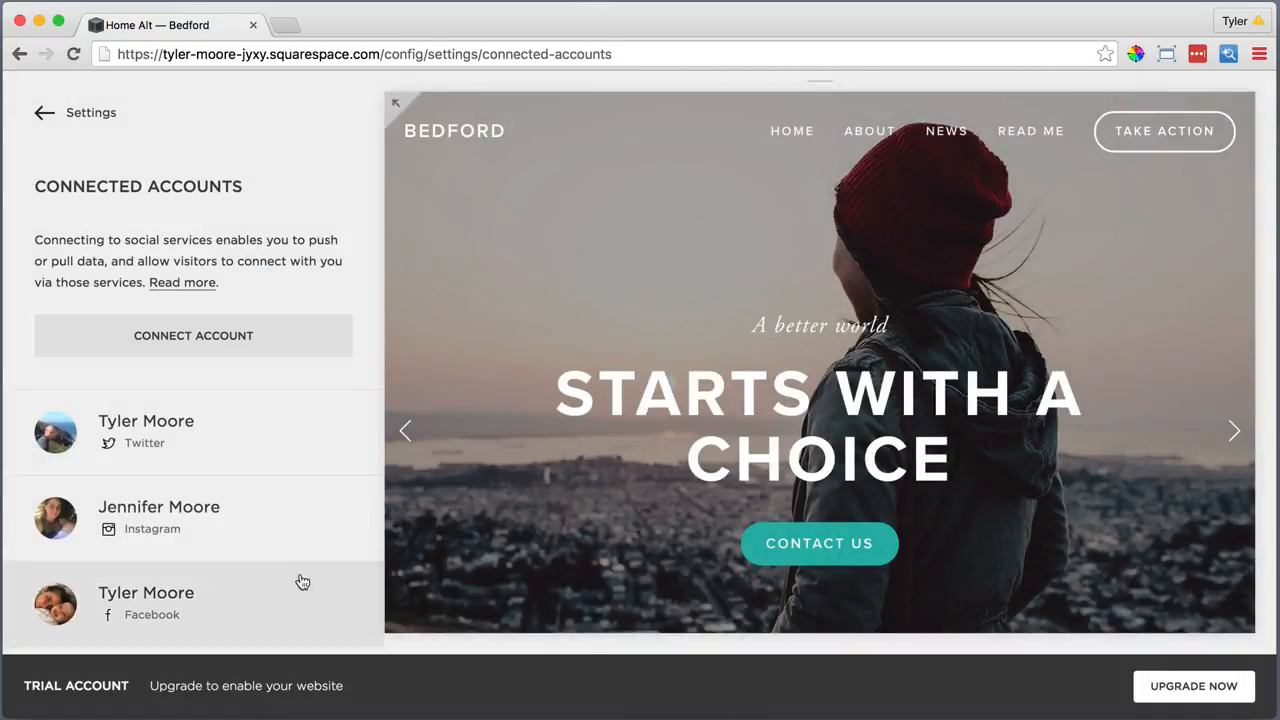
Connect a YouTube account through the linked Google account and save it
left_click(217, 340)
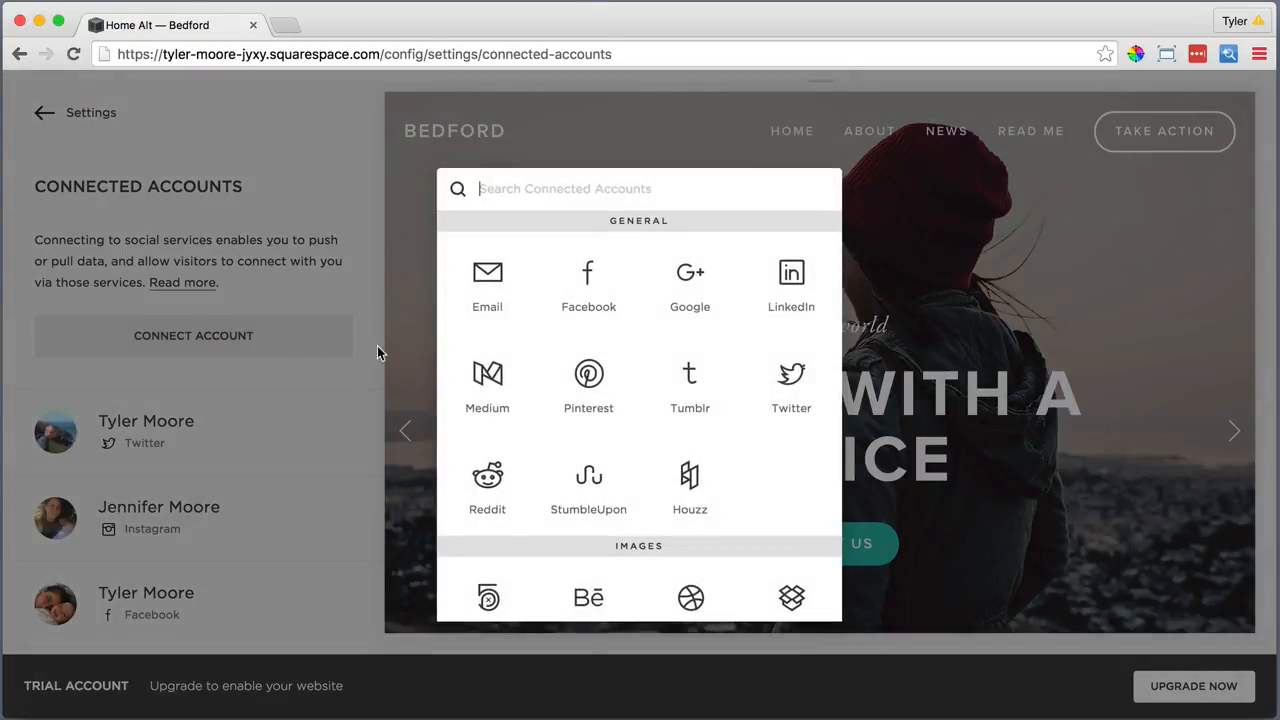
scroll(558, 375, "down", 3)
scroll(563, 380, "down", 4)
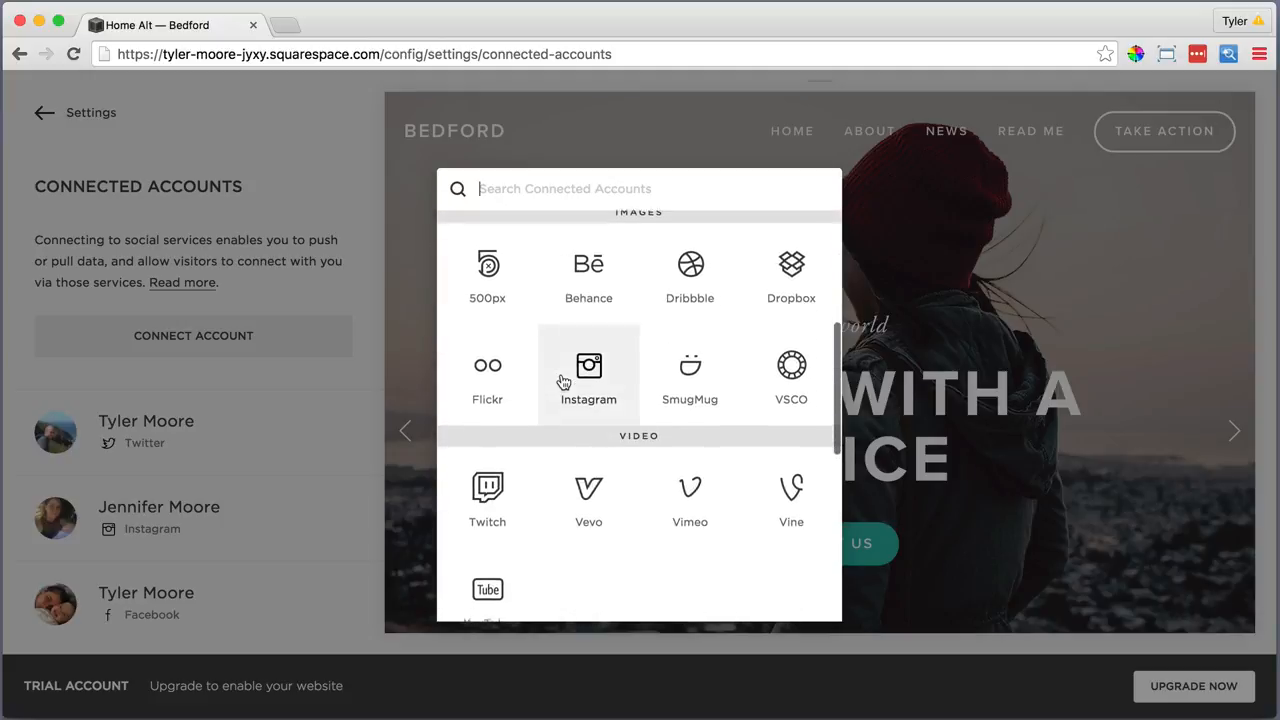
scroll(560, 449, "down", 1)
left_click(497, 547)
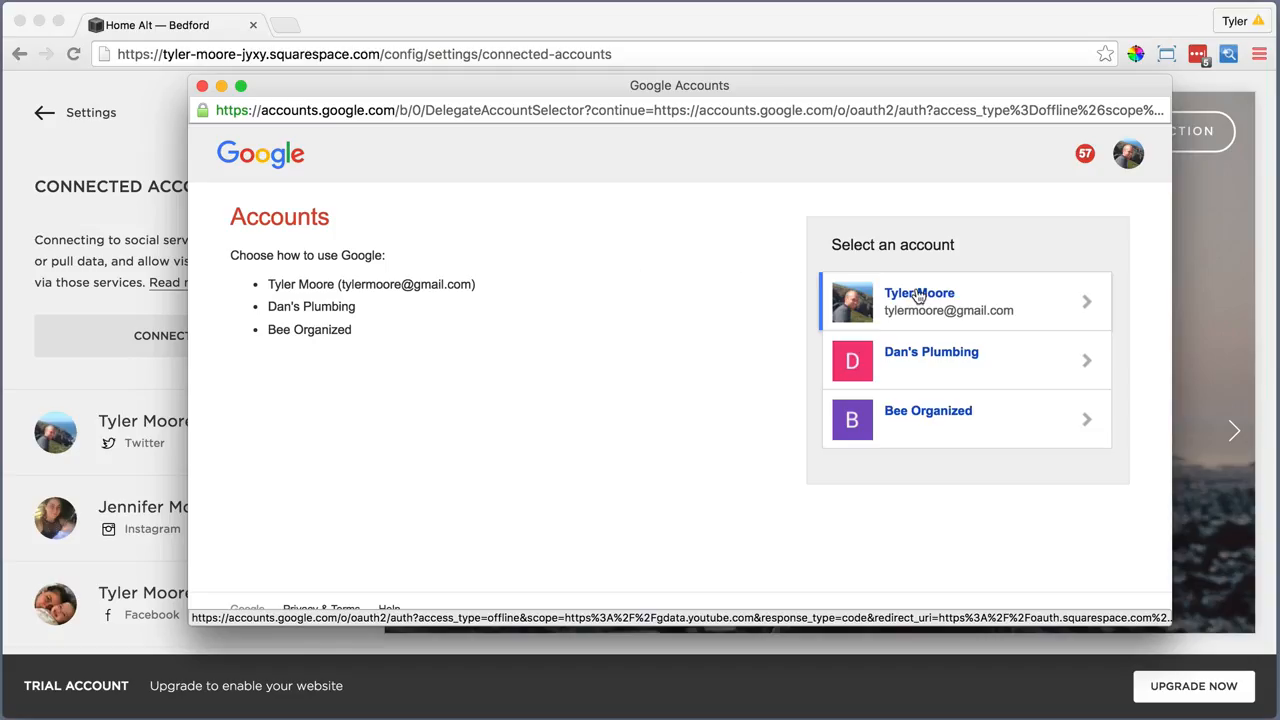
left_click(912, 295)
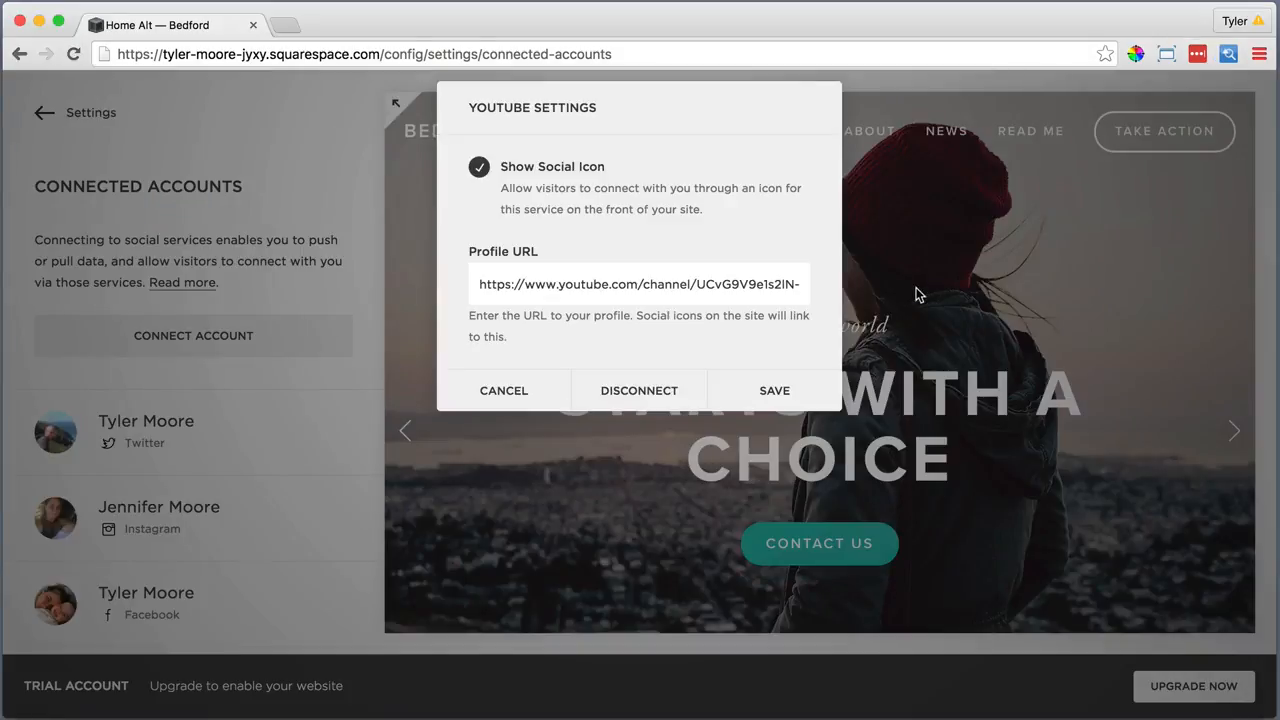
left_click(774, 390)
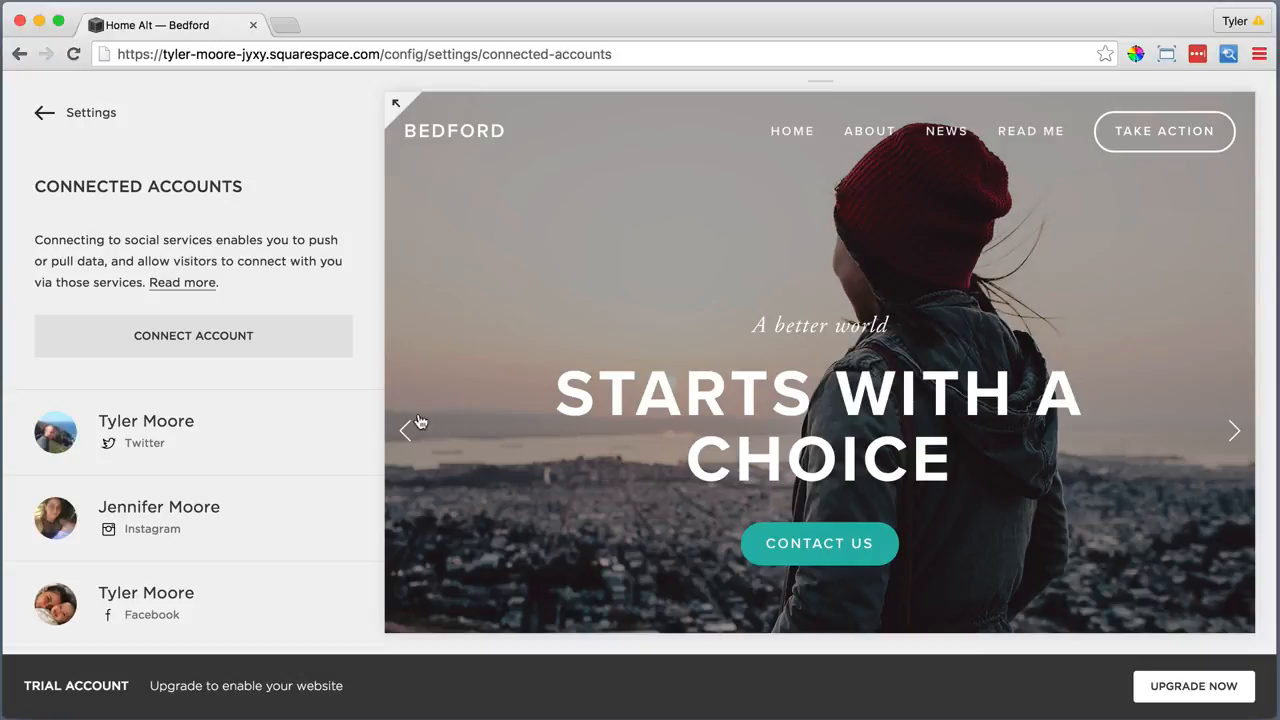
left_click(103, 118)
Add the contact street address, phone number and e-mail as new footer lines
left_click(103, 118)
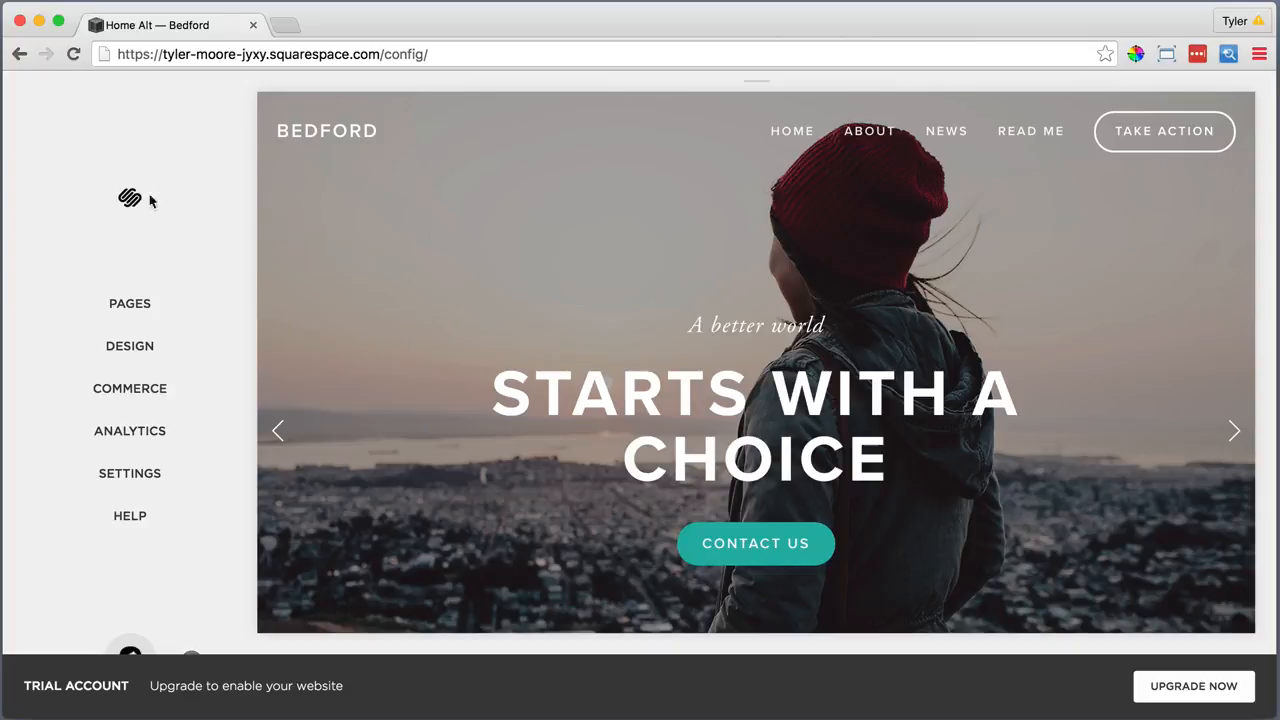
scroll(433, 287, "down", 10)
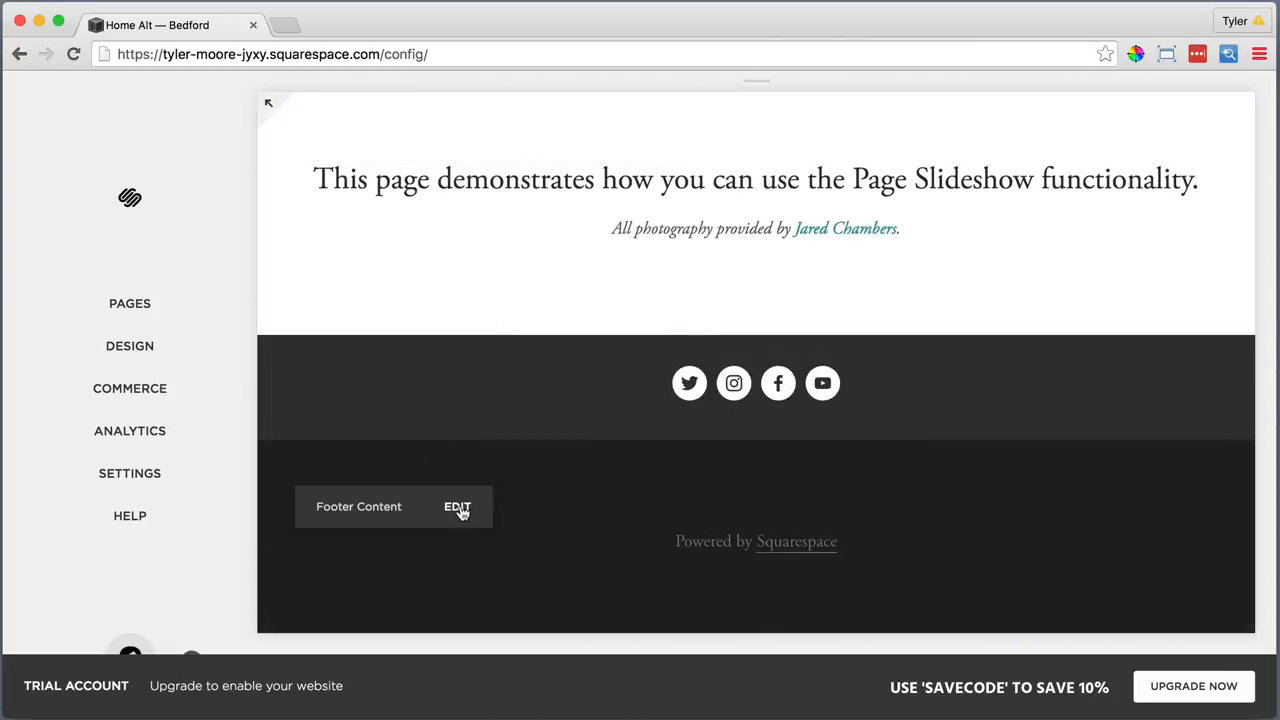
key("Escape")
left_click(455, 513)
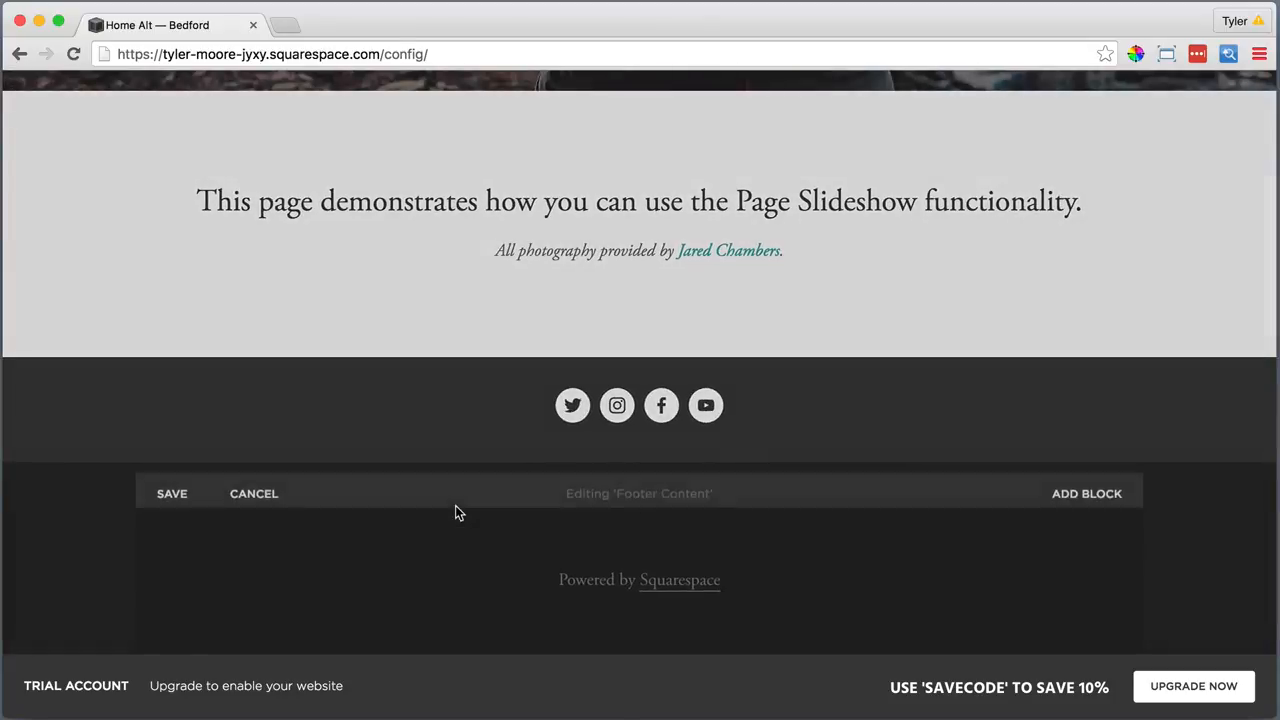
left_click(553, 562)
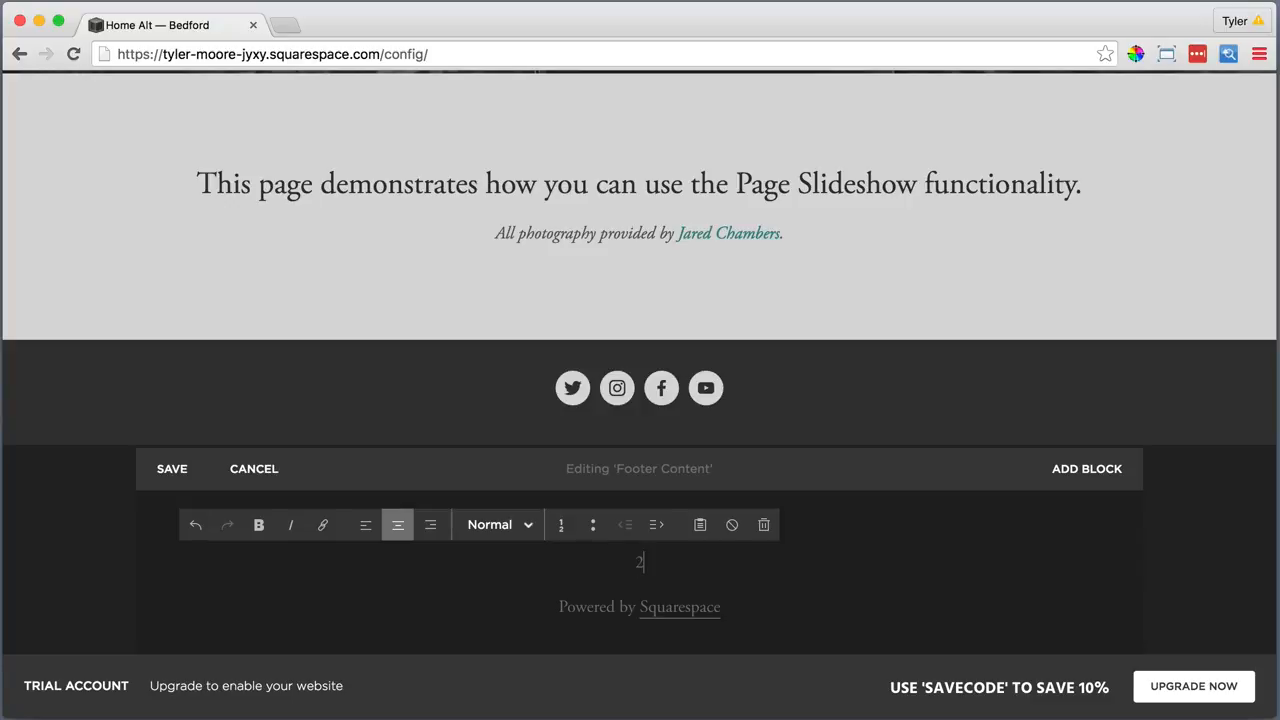
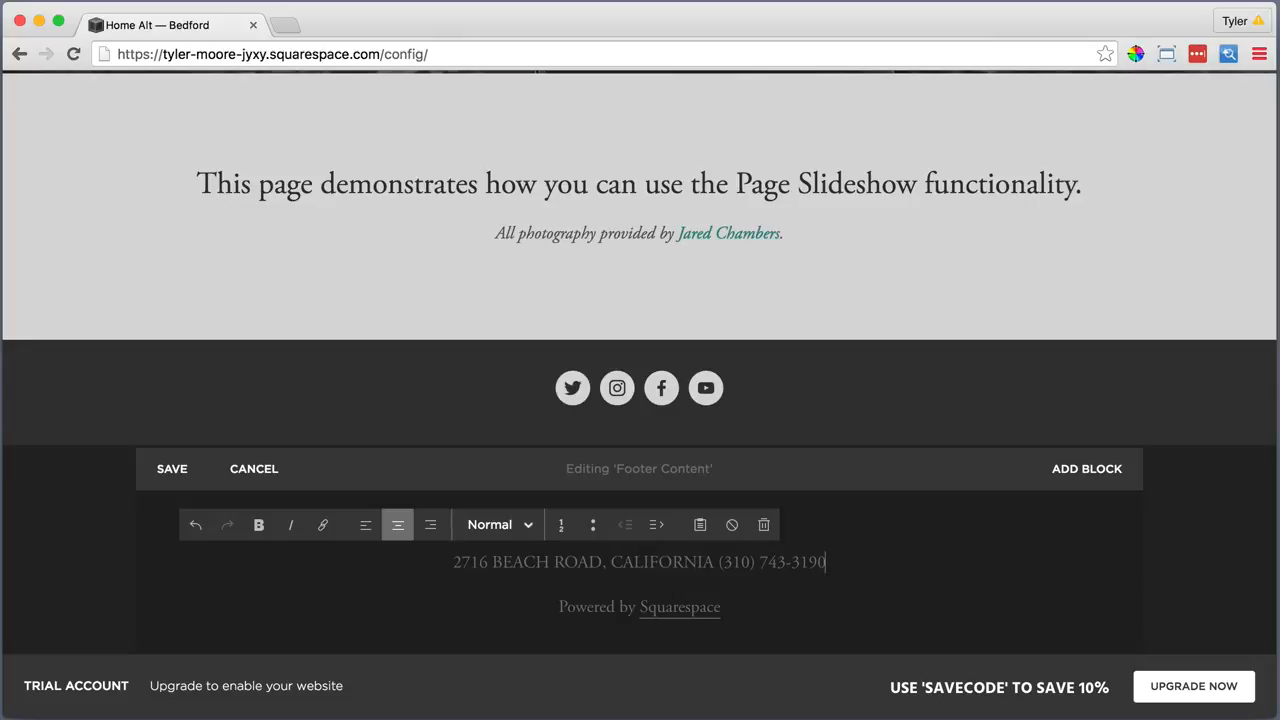
key("Return")
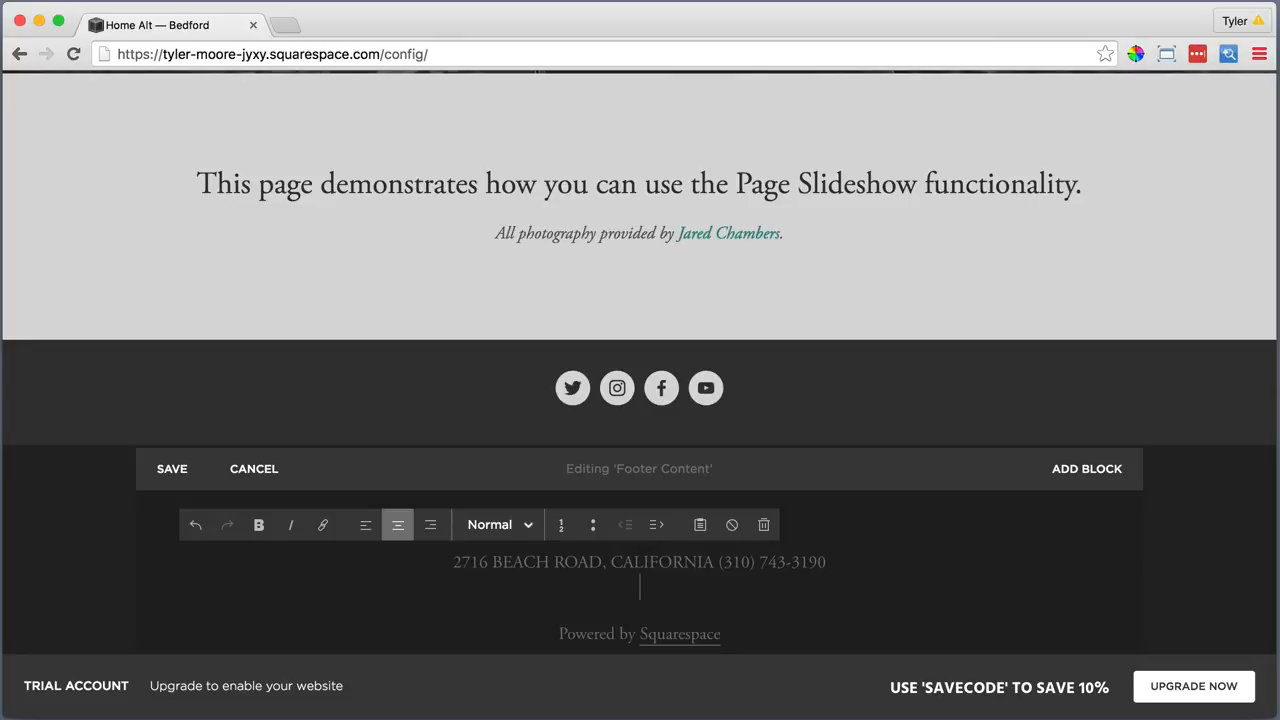
Style the contact lines as Heading 3, delete 'Powered by Squarespace', and save the footer
left_click_drag(756, 590, 453, 562)
left_click(492, 528)
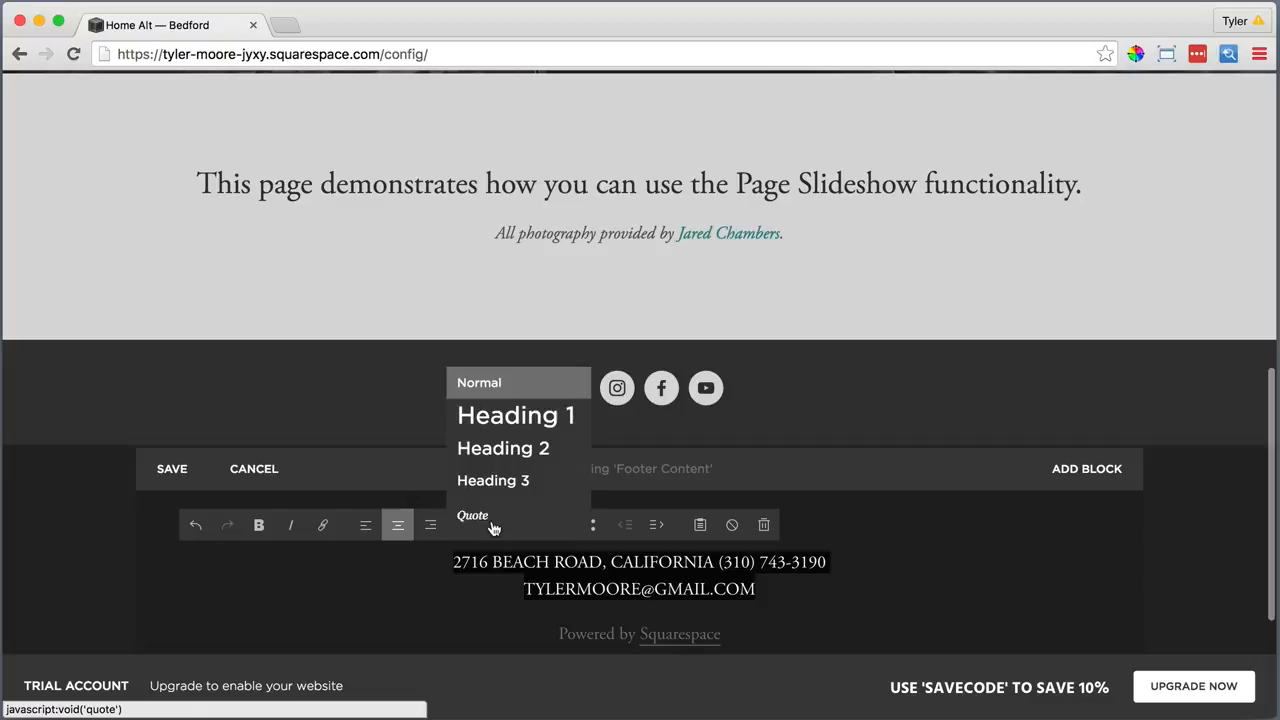
left_click(511, 479)
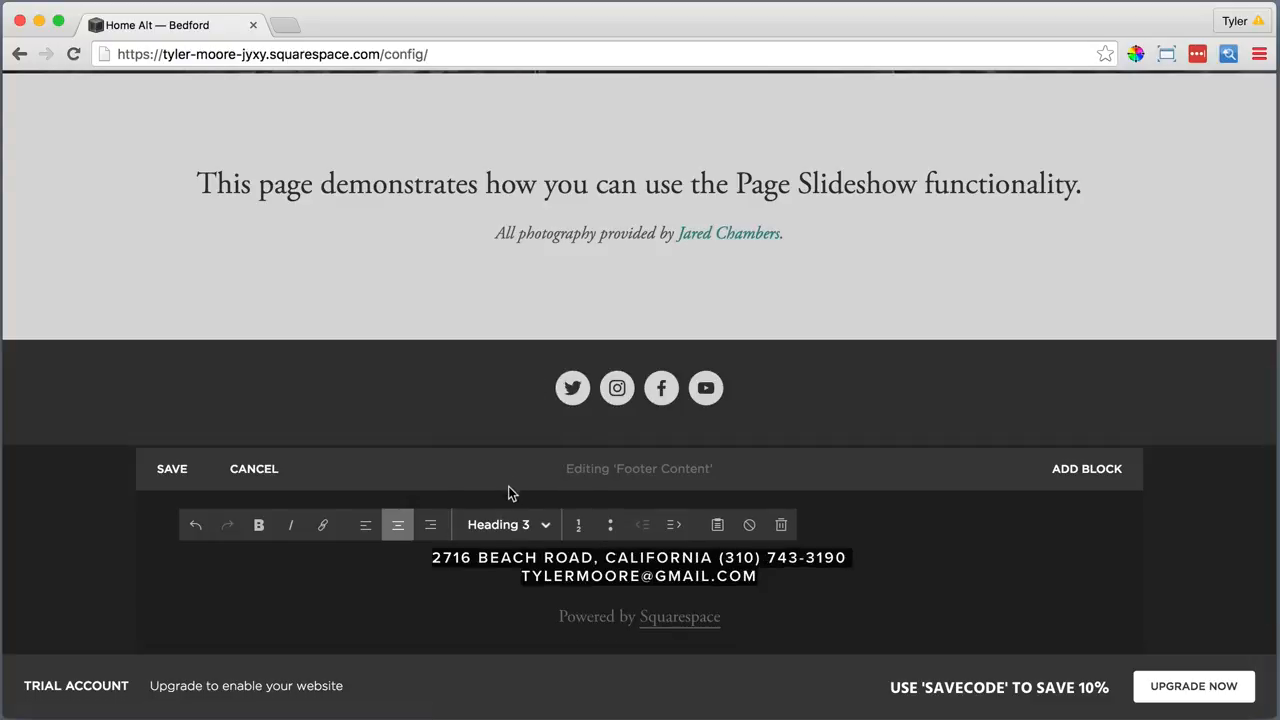
left_click_drag(728, 617, 542, 619)
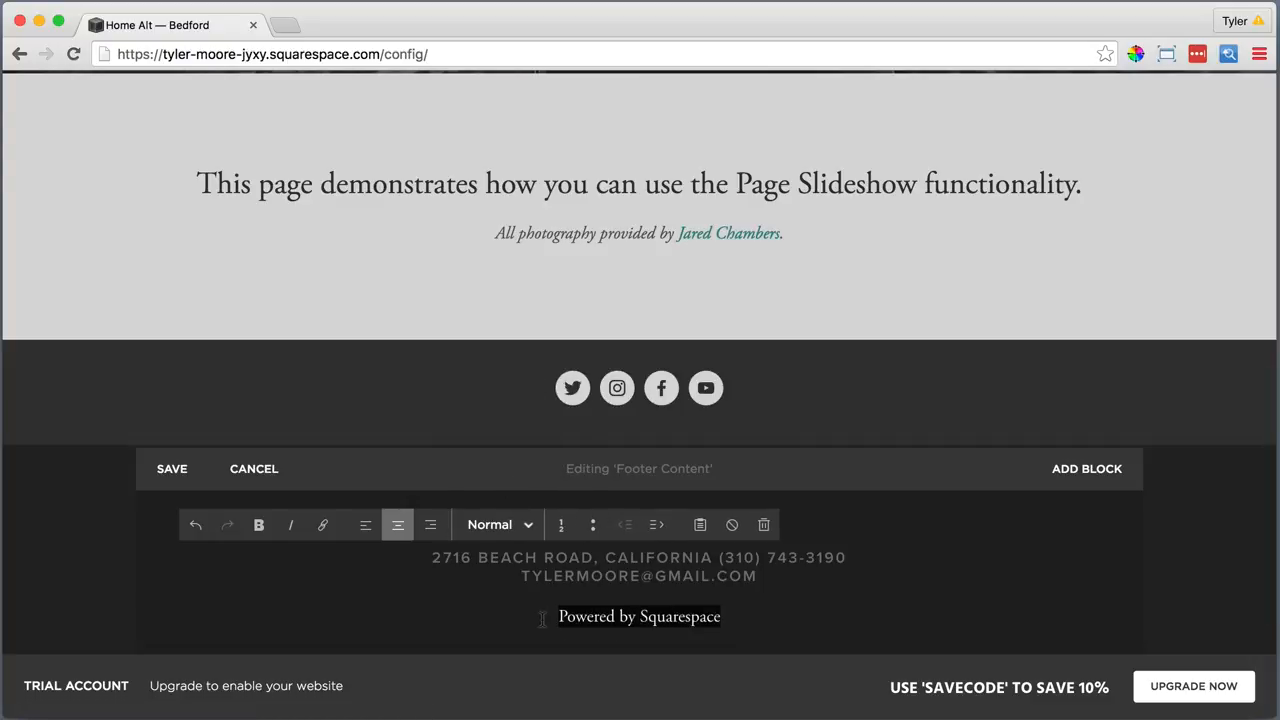
key("BackSpace")
key("BackSpace")
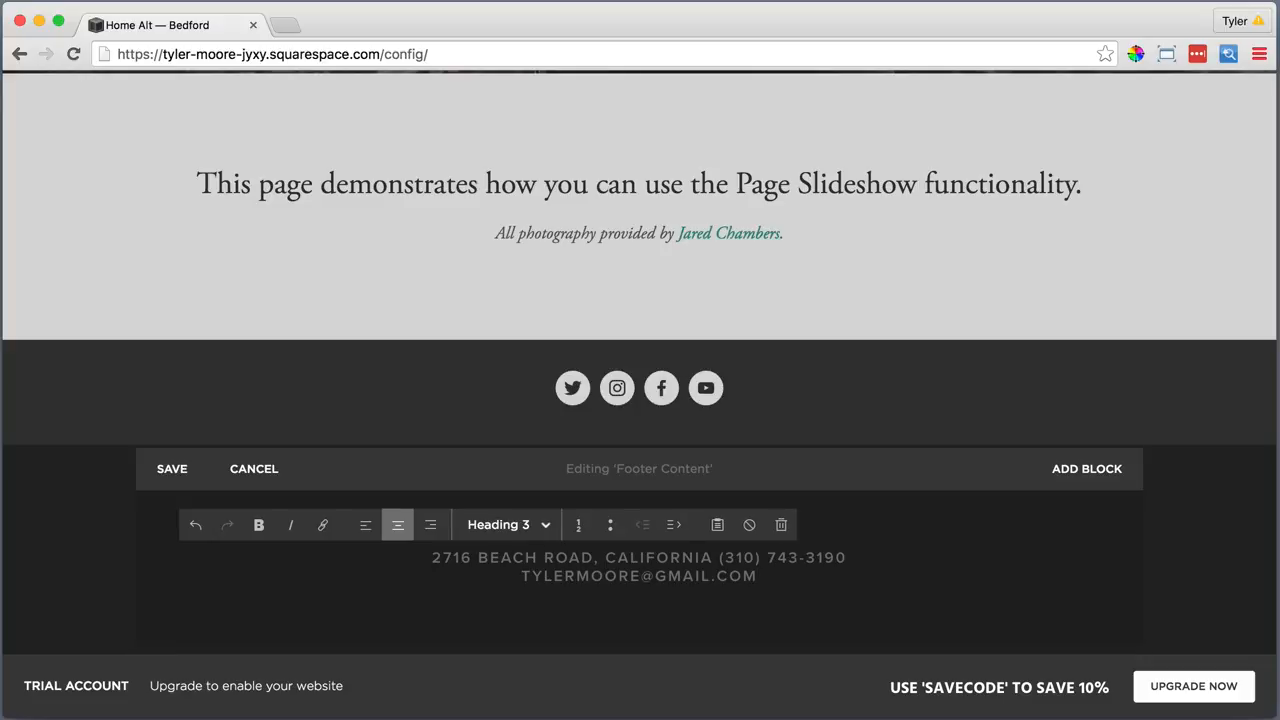
left_click(171, 468)
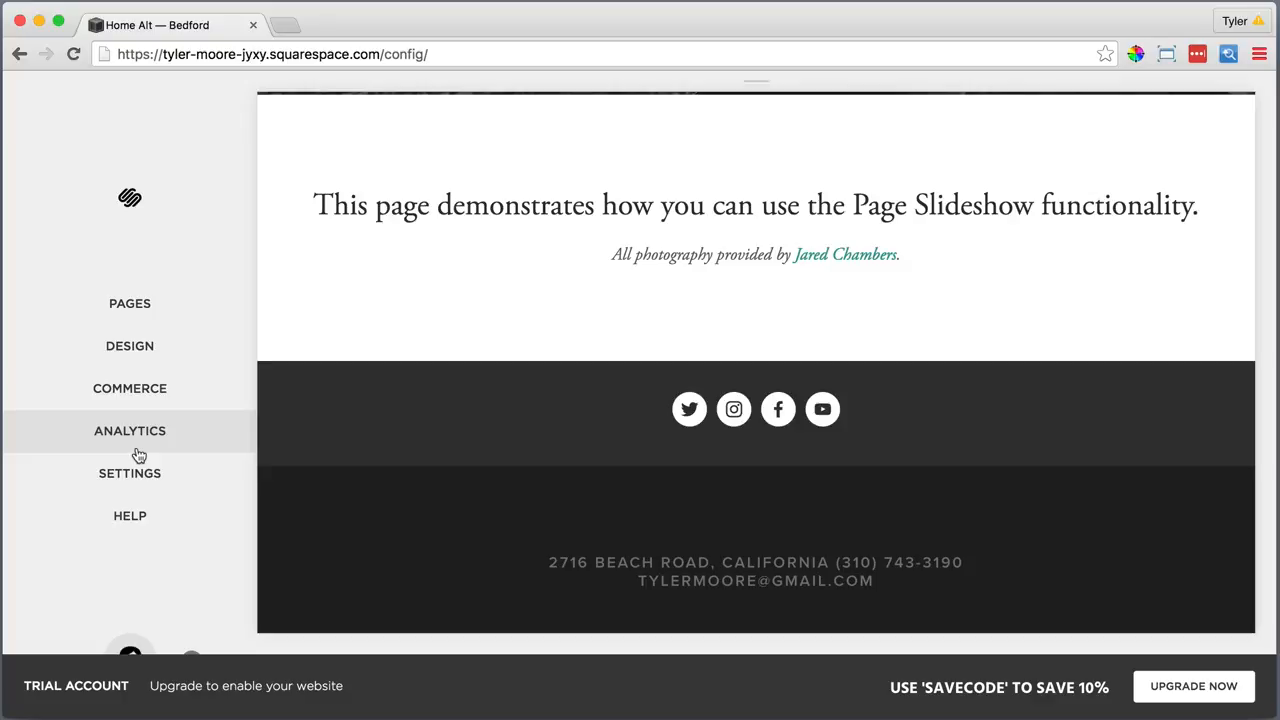
In the Style Editor, set Footer Text Color to rgba(255,255,255,0.8) and save
left_click(142, 350)
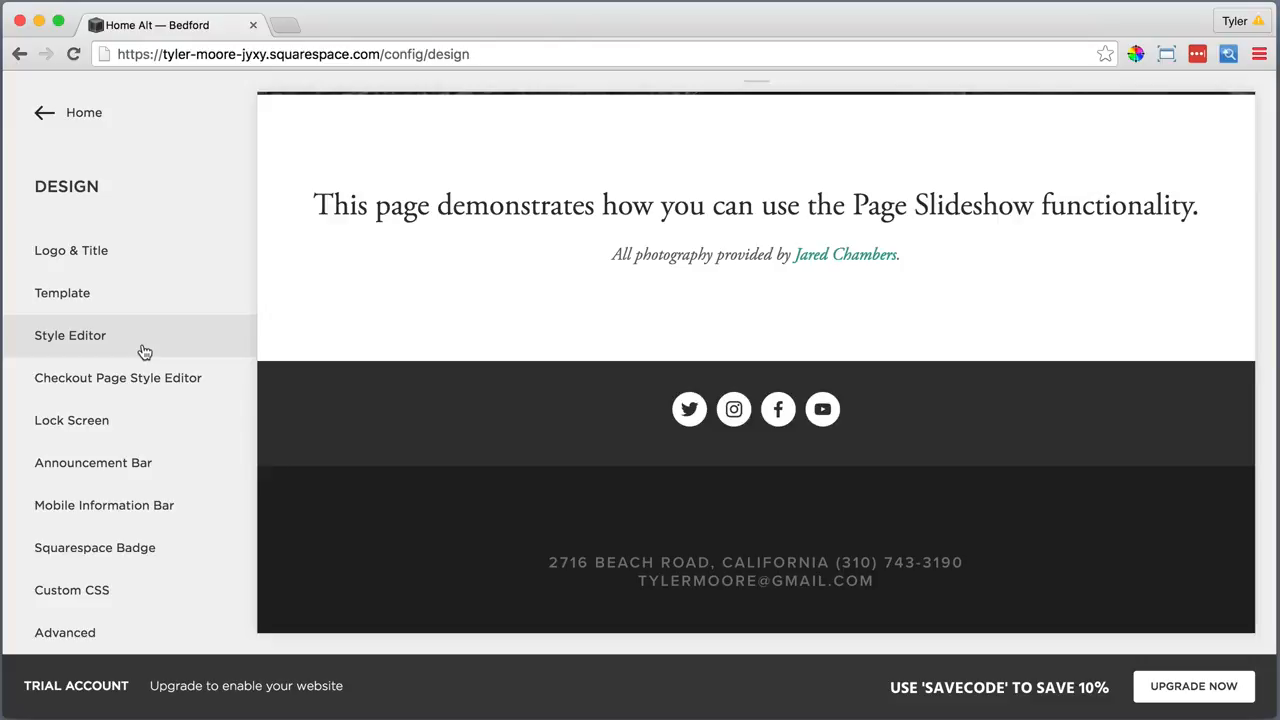
left_click(144, 351)
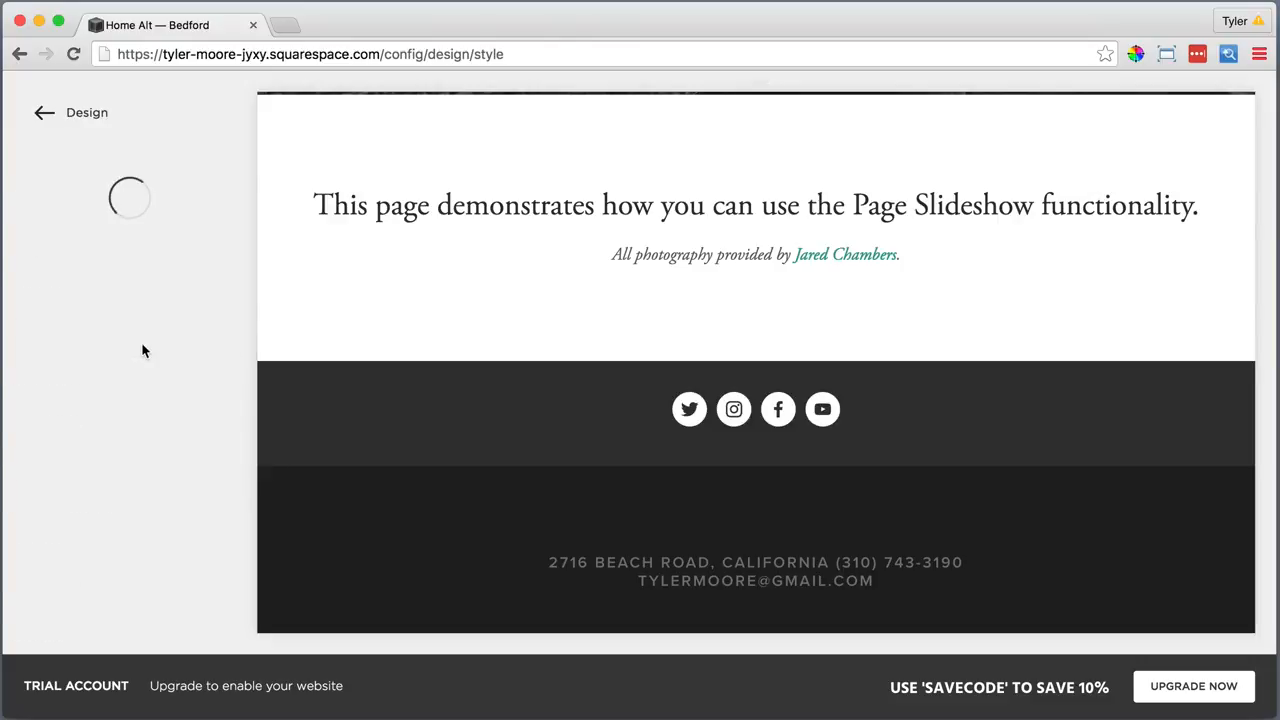
scroll(144, 351, "down", 6)
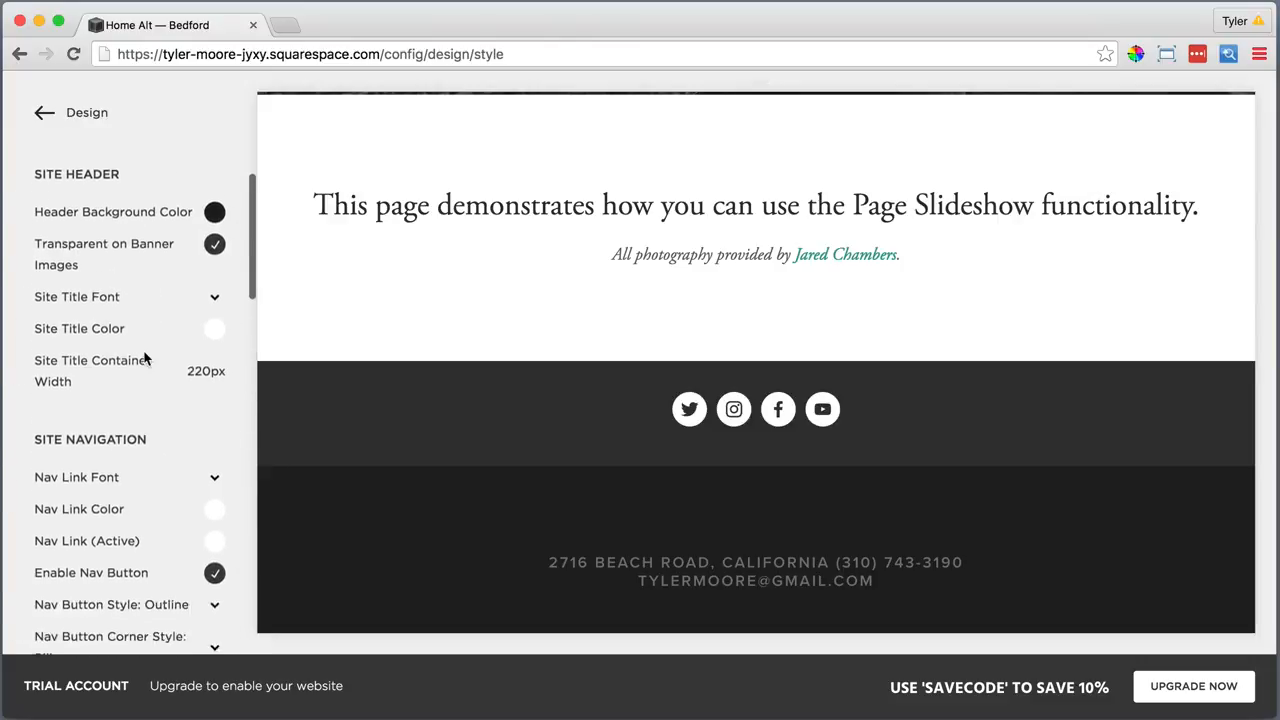
scroll(146, 361, "down", 4)
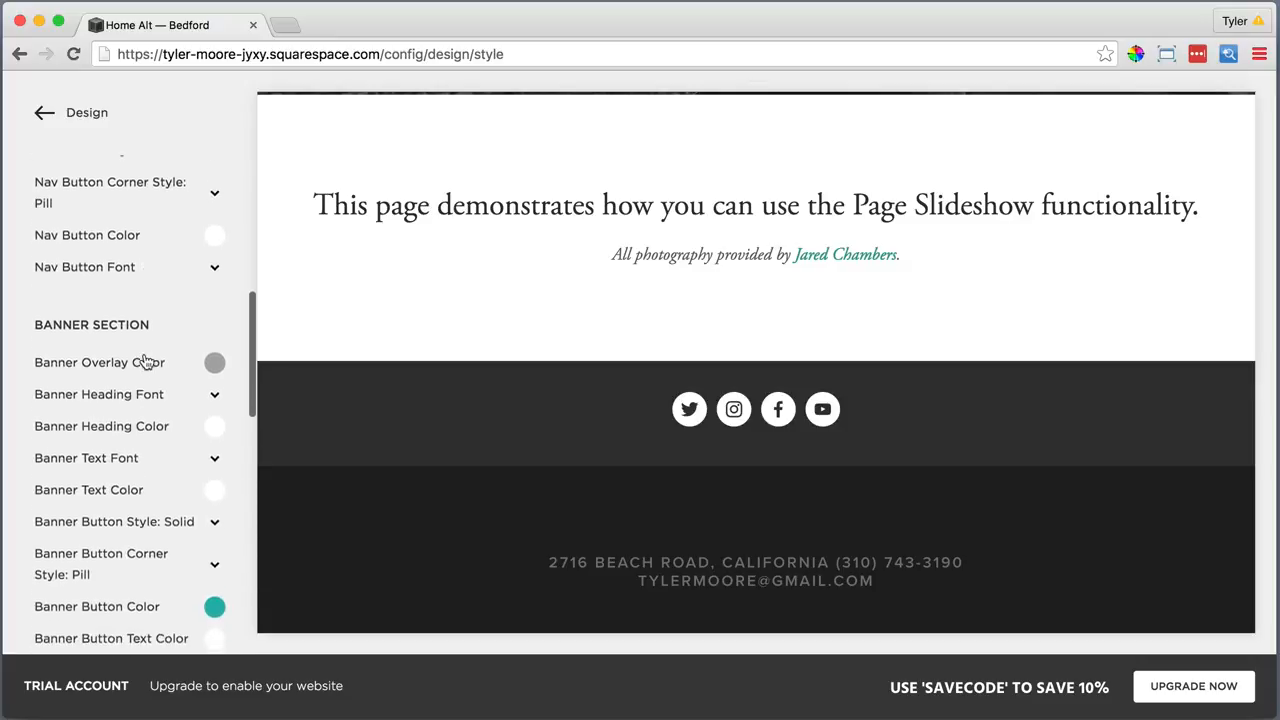
scroll(146, 361, "down", 4)
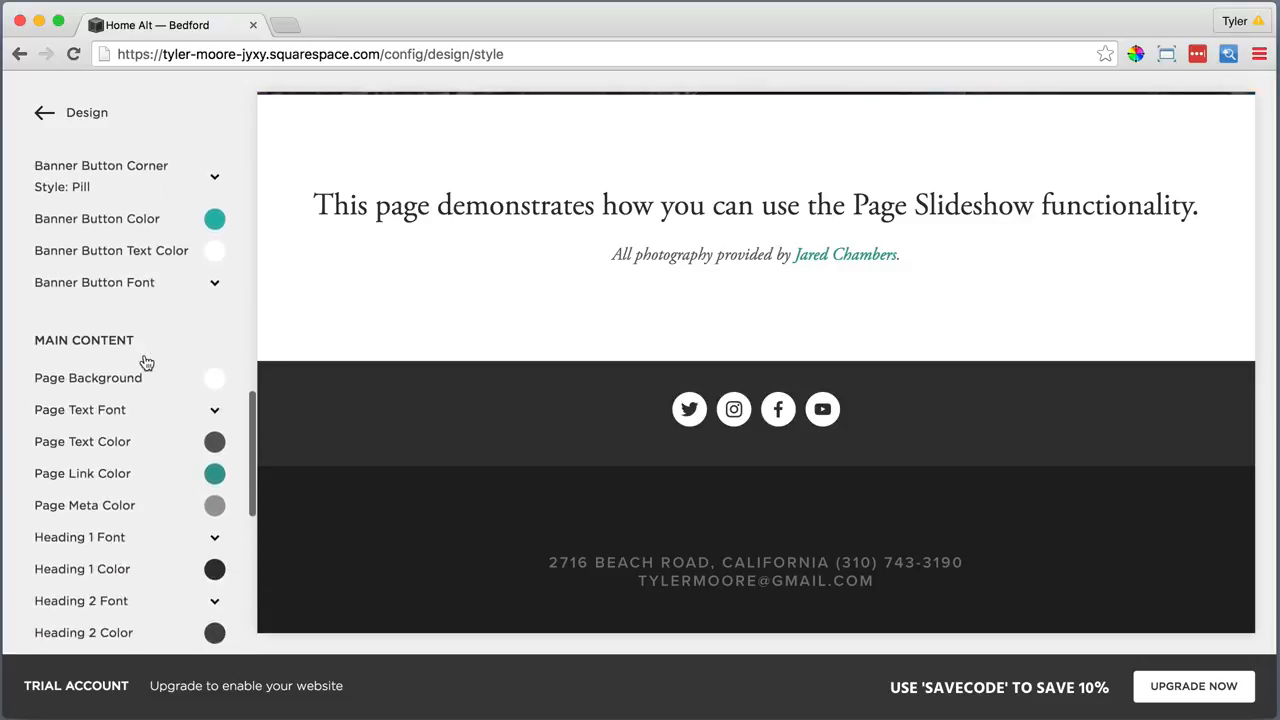
scroll(145, 362, "down", 3)
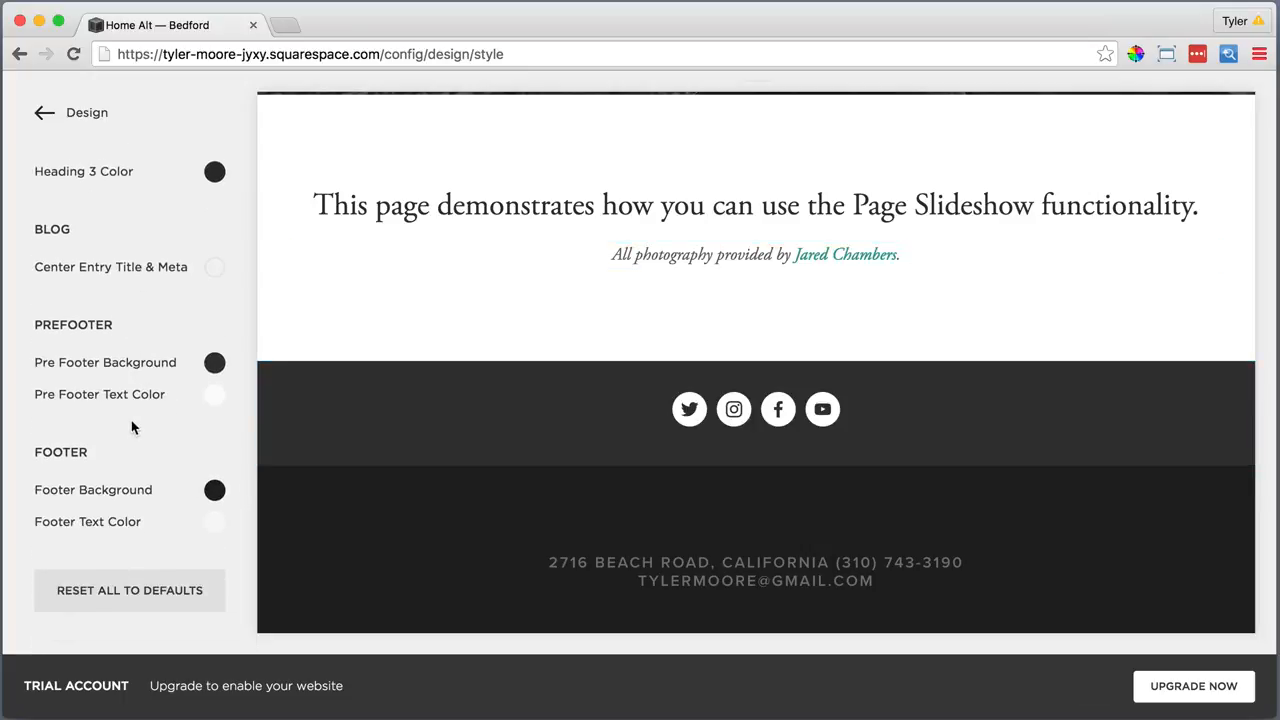
left_click(113, 519)
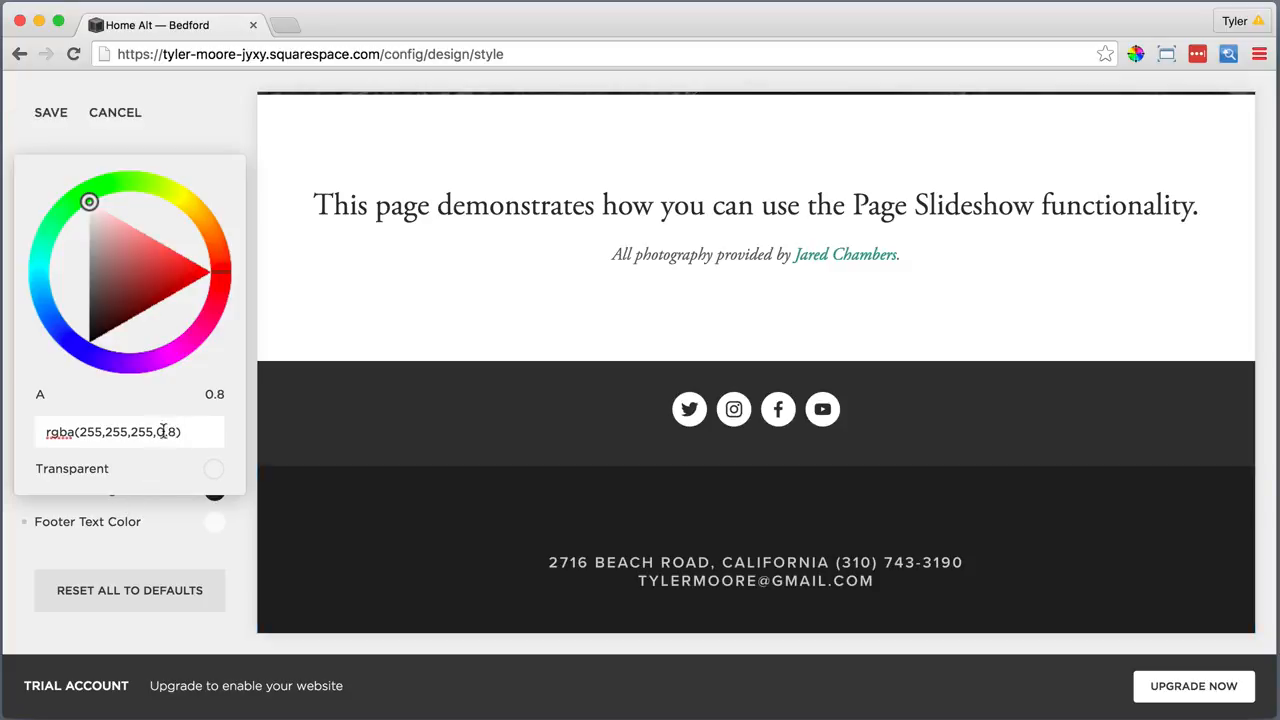
left_click(108, 539)
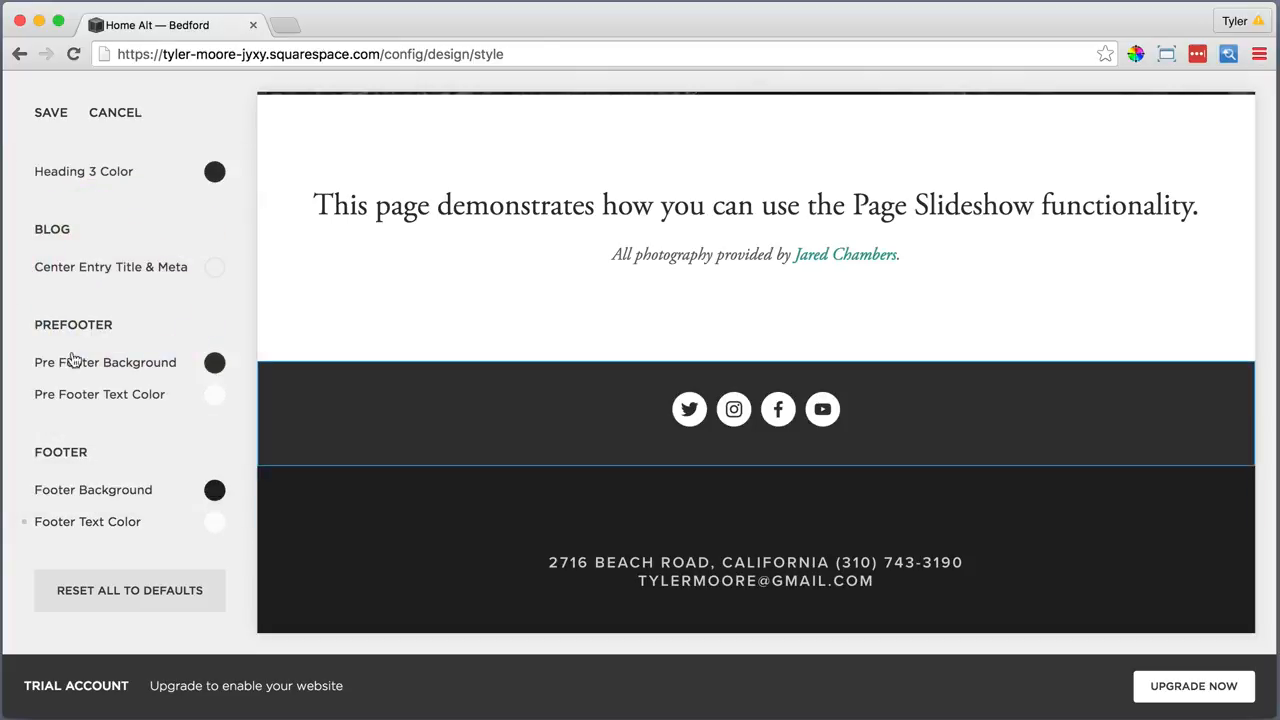
left_click(52, 113)
left_click(70, 114)
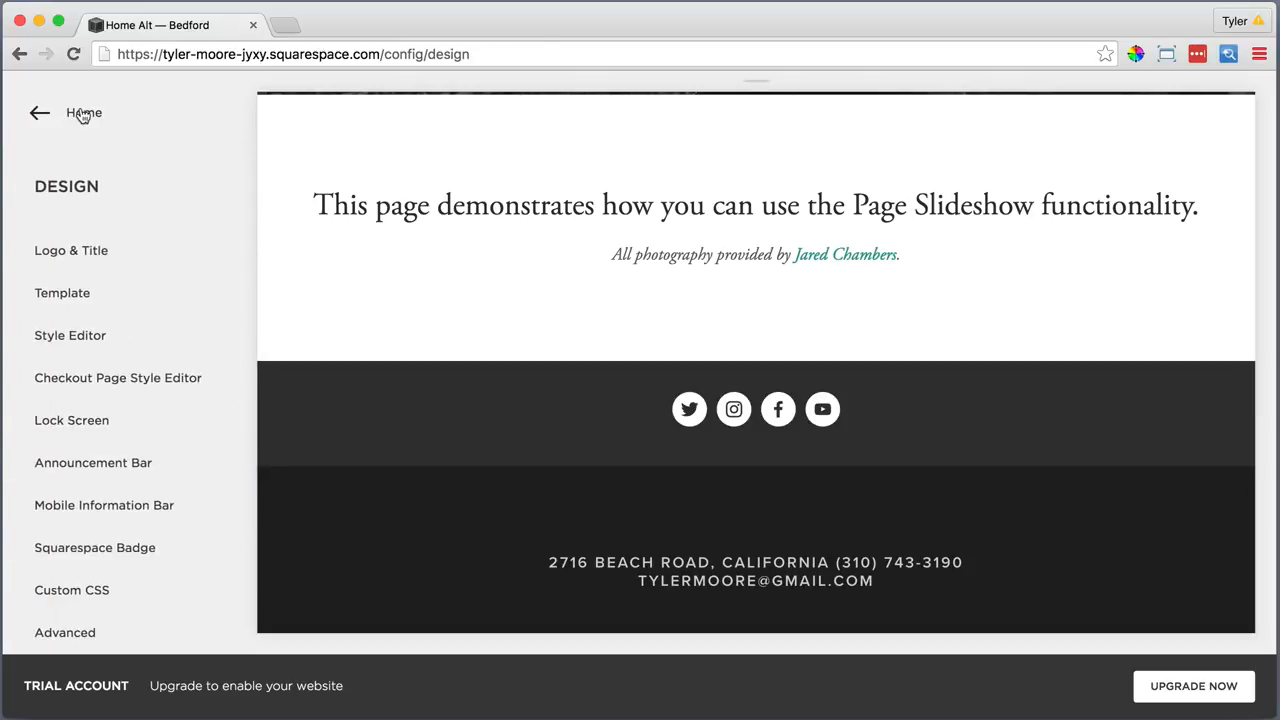
left_click(83, 114)
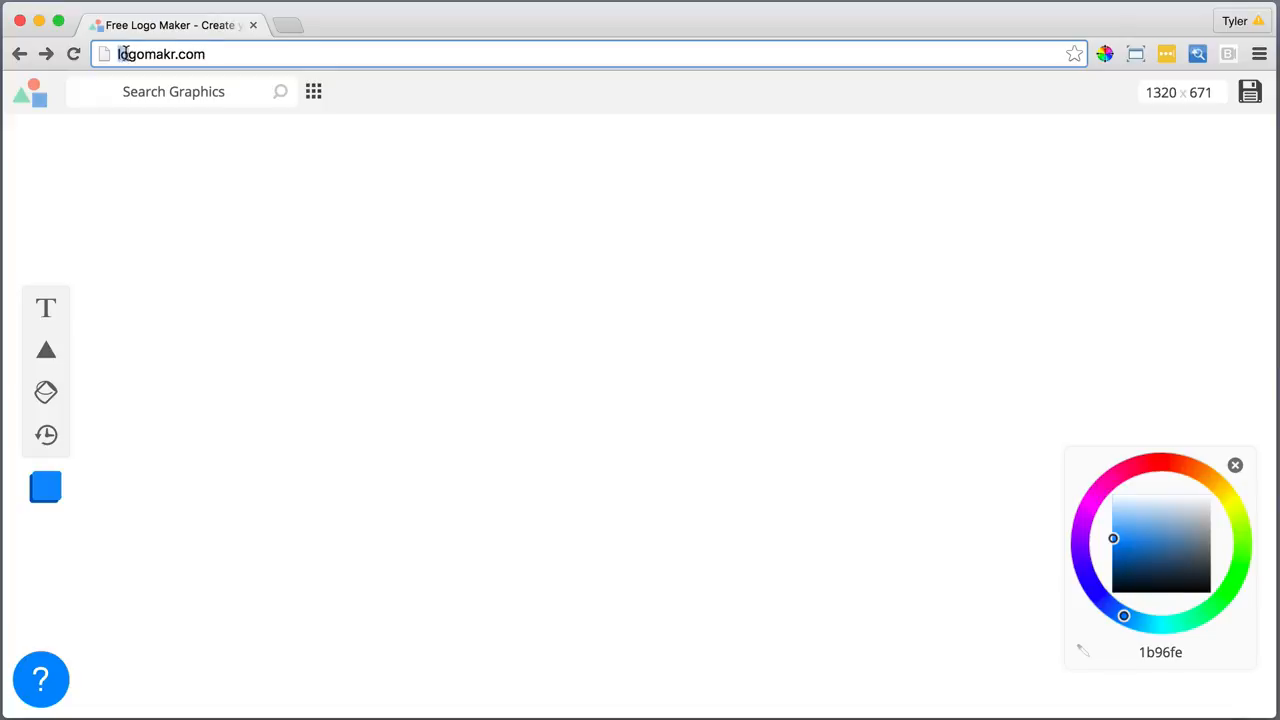
Search Logomakr graphics for 'simple' and add the cloud outline to the canvas
left_click_drag(146, 54, 217, 56)
left_click(225, 54)
left_click(231, 94)
type("sim")
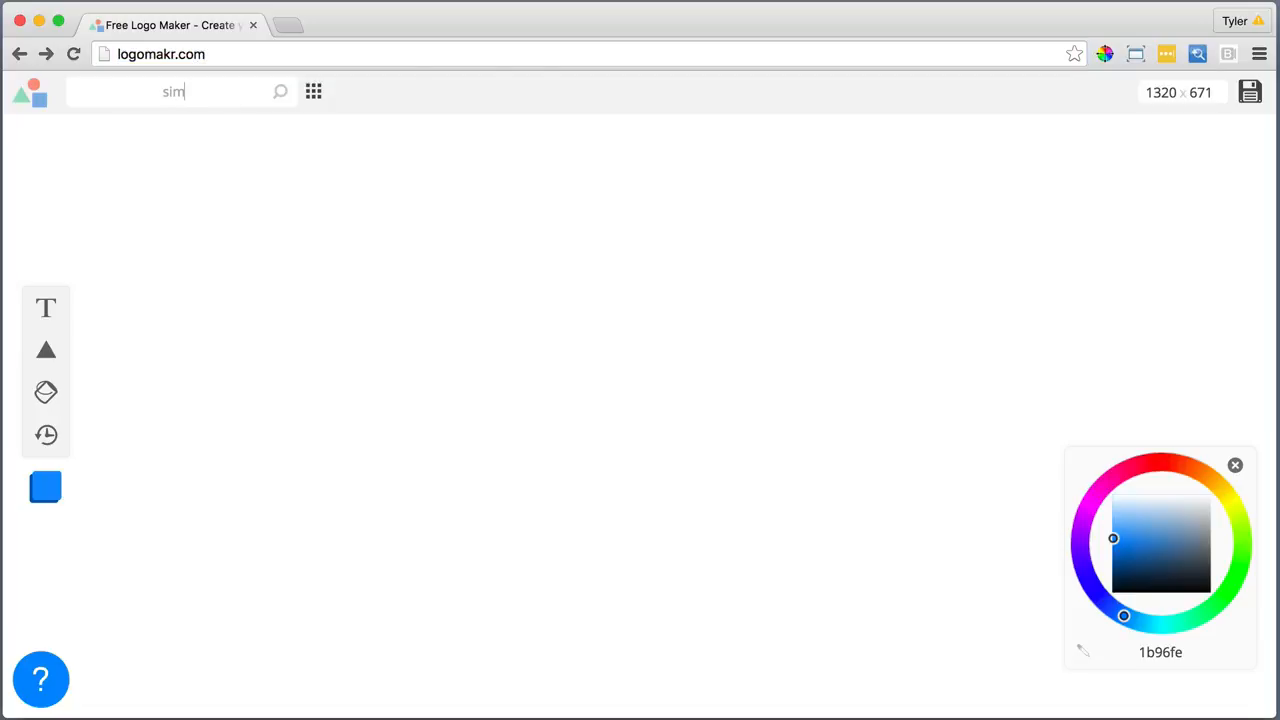
type("ple")
key("Return")
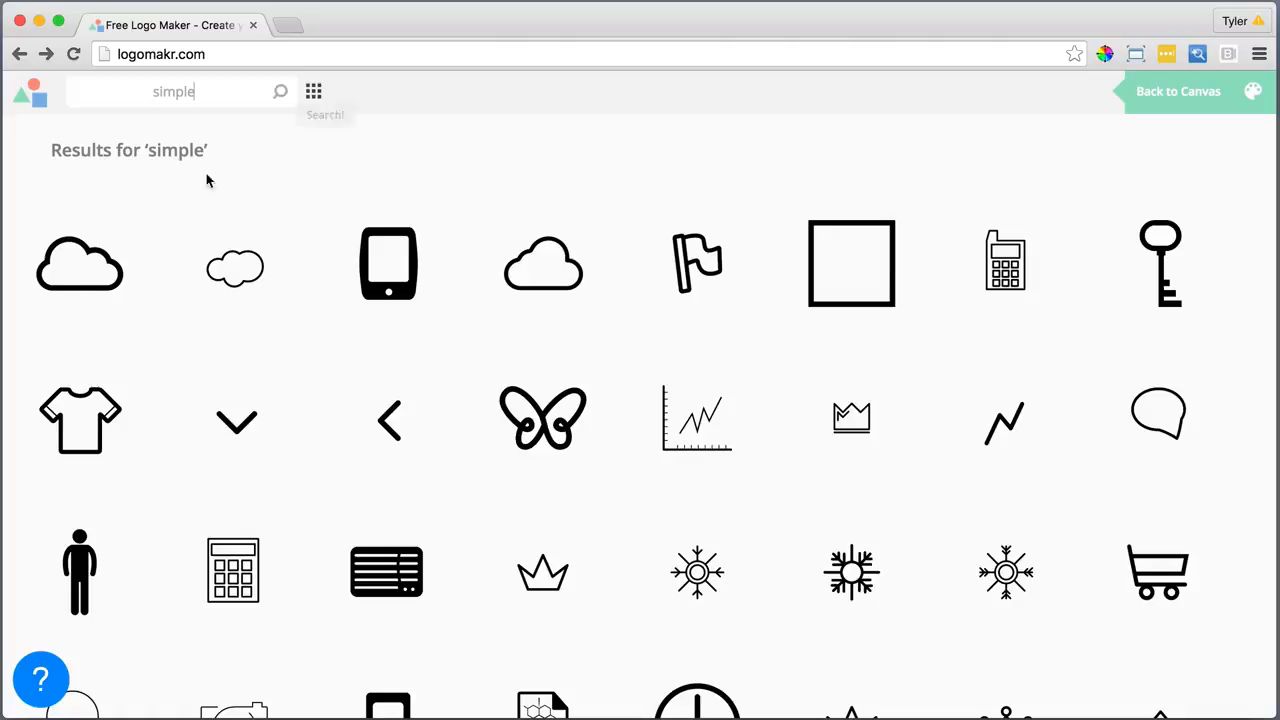
left_click(96, 267)
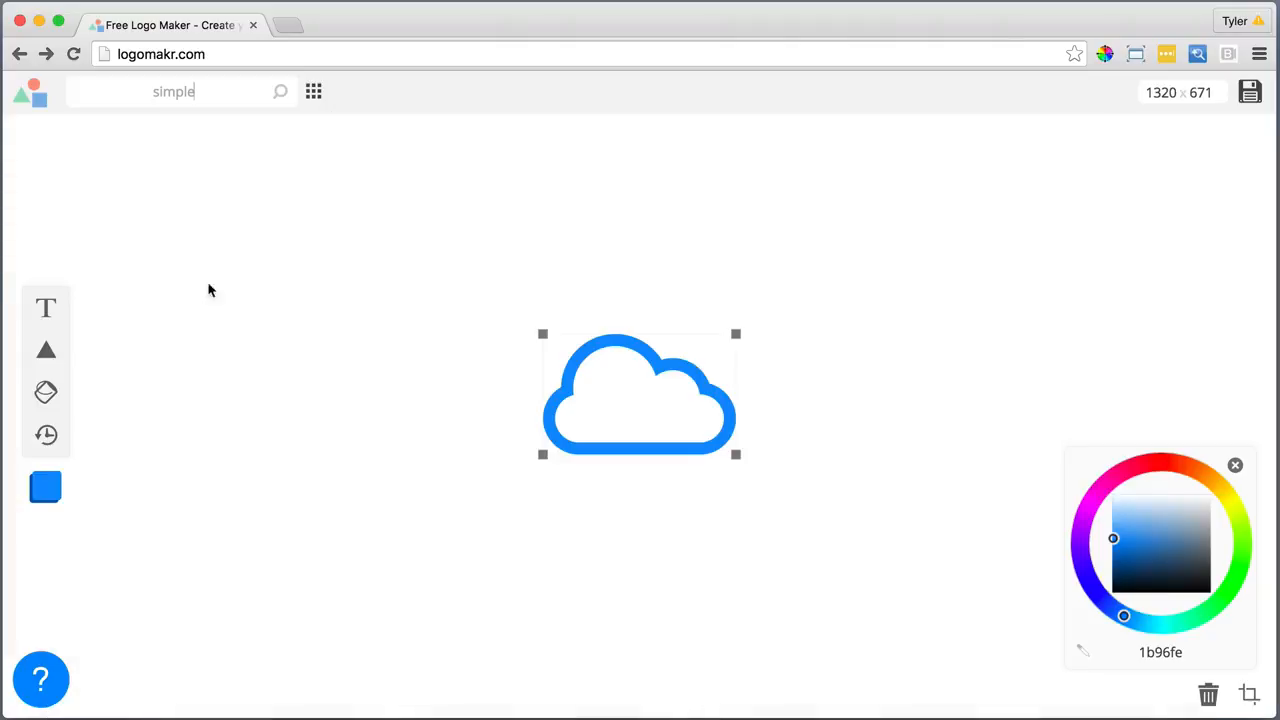
Make the cloud white on a black background, move it left and shrink it
left_click_drag(1151, 537, 1238, 476)
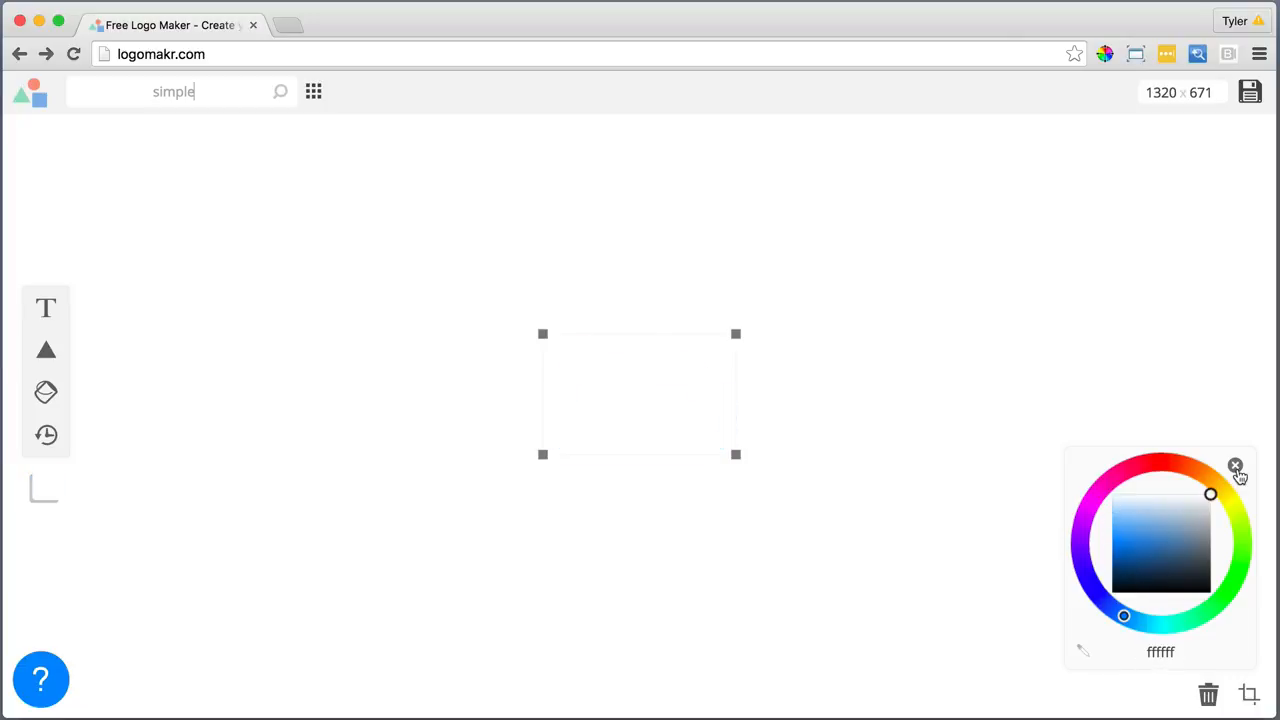
left_click_drag(706, 400, 540, 407)
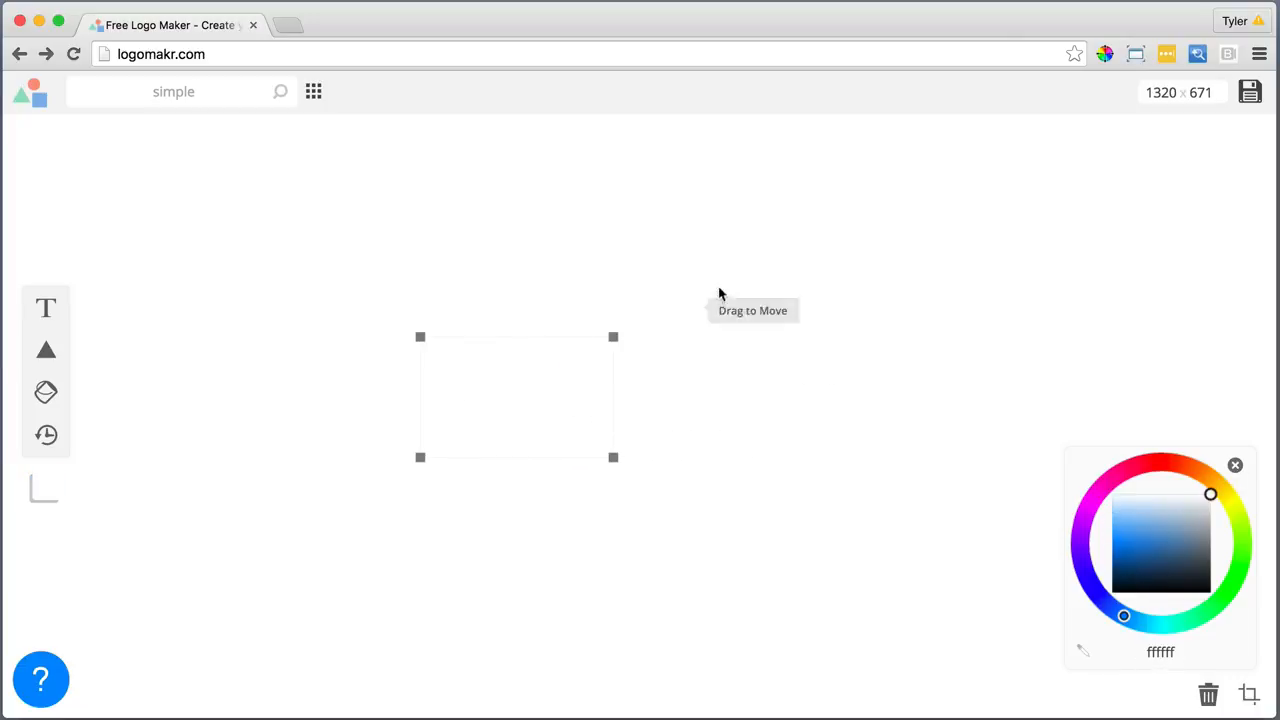
right_click(768, 284)
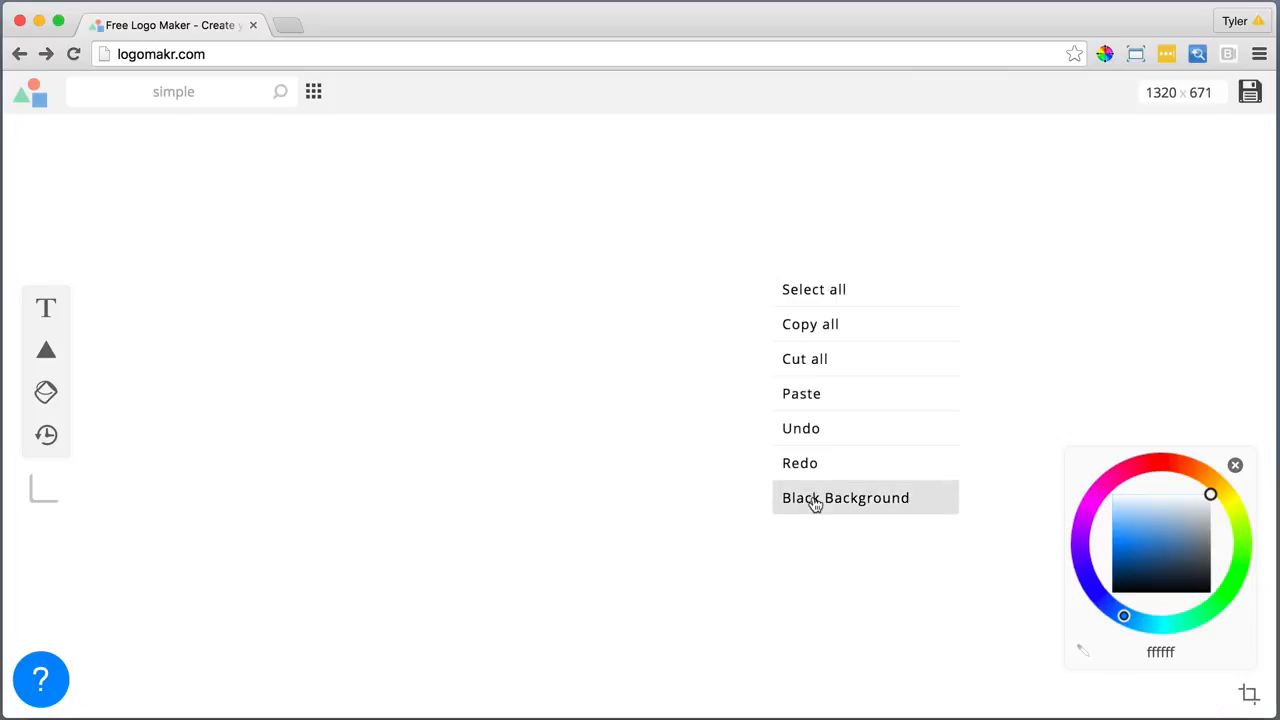
left_click(836, 503)
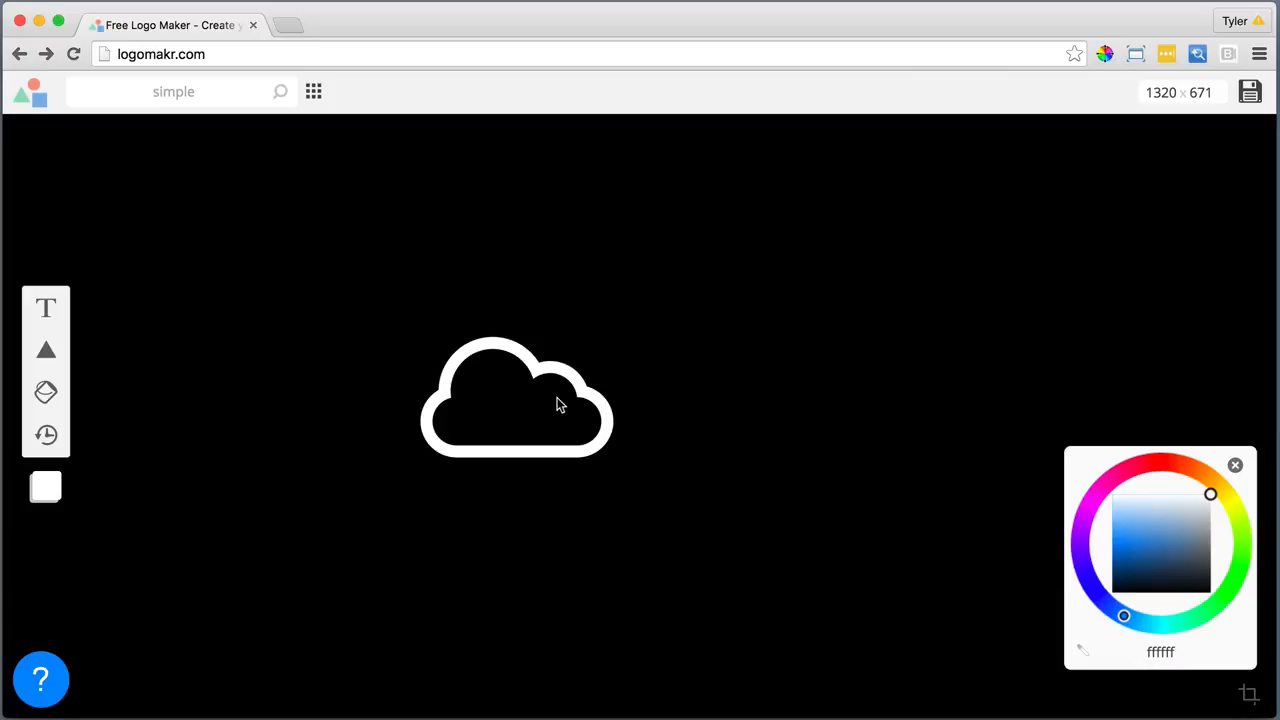
left_click_drag(557, 404, 502, 392)
left_click_drag(549, 461, 477, 418)
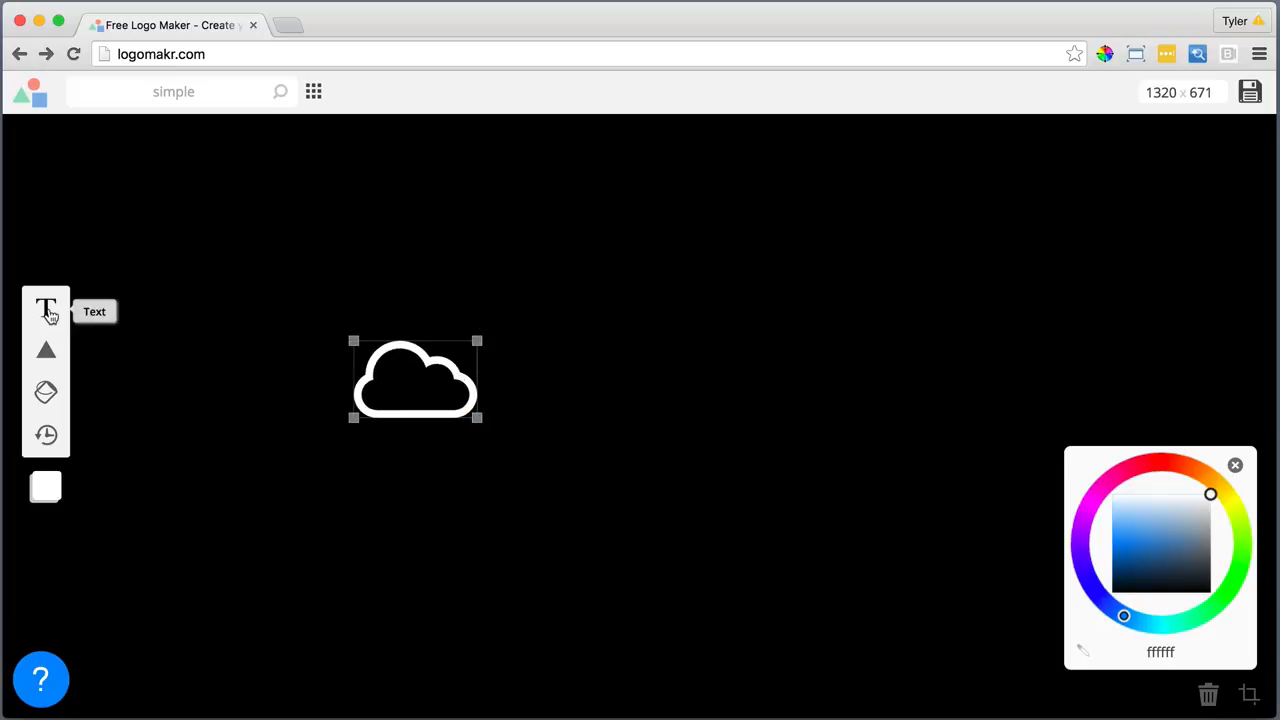
Add a white text box reading 'YourBusiness'
left_click(46, 308)
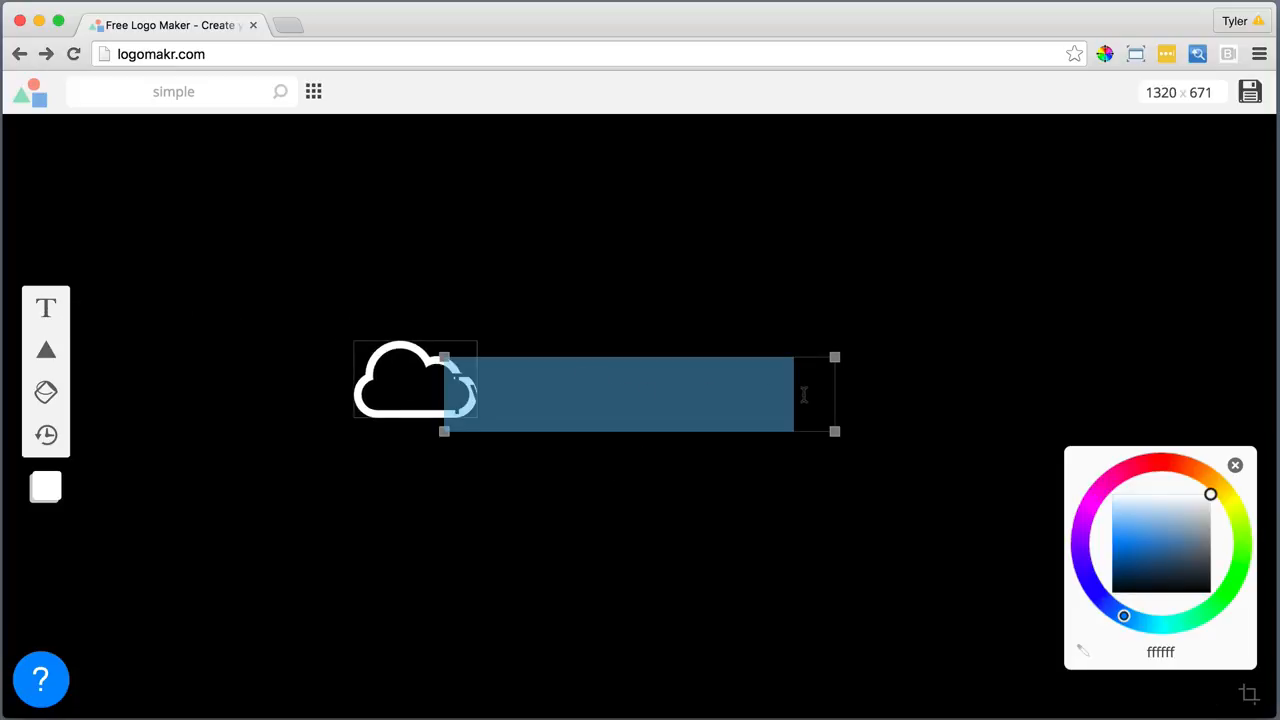
left_click_drag(1180, 522, 1074, 477)
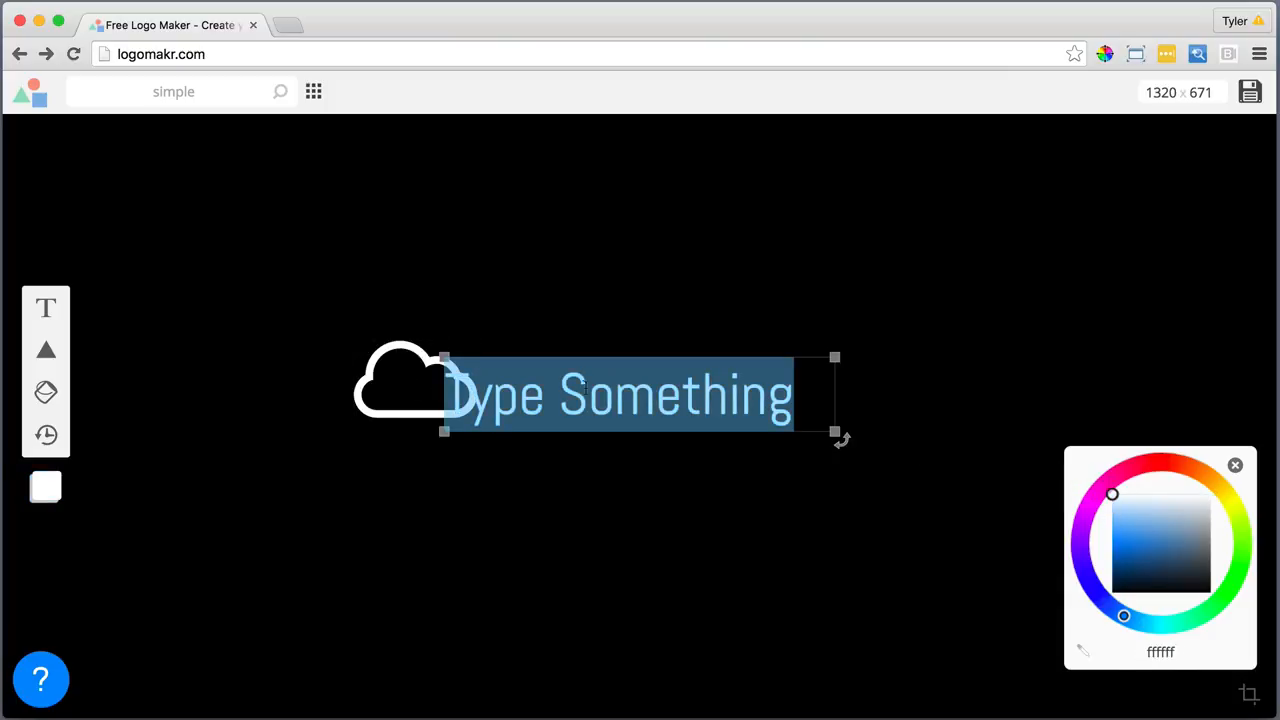
left_click(673, 461)
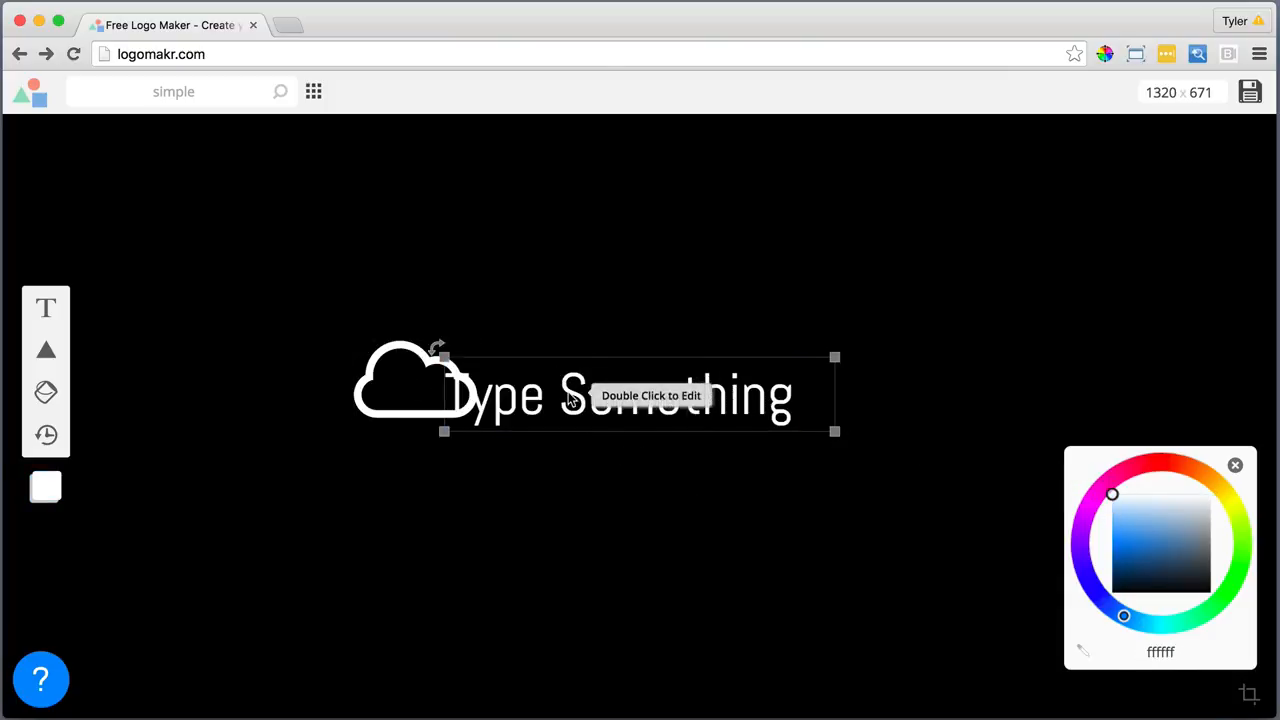
left_click_drag(569, 399, 640, 382)
double_click(668, 387)
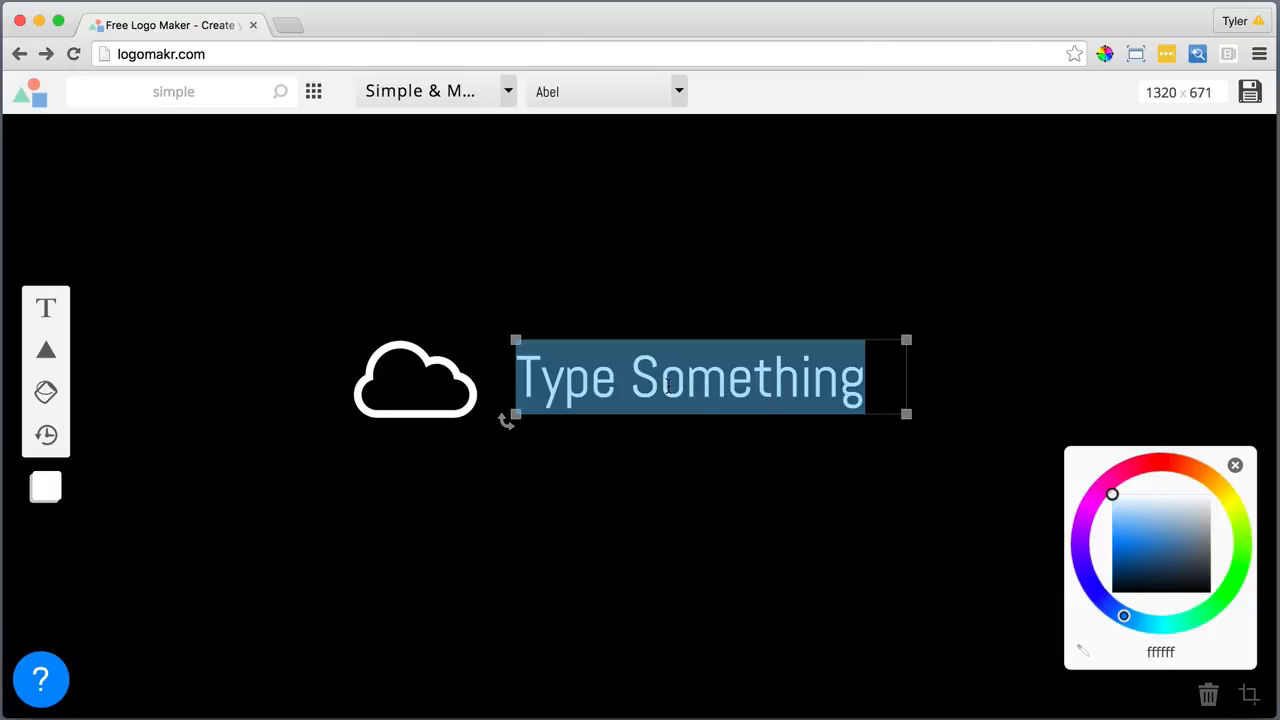
type("YourBusiness")
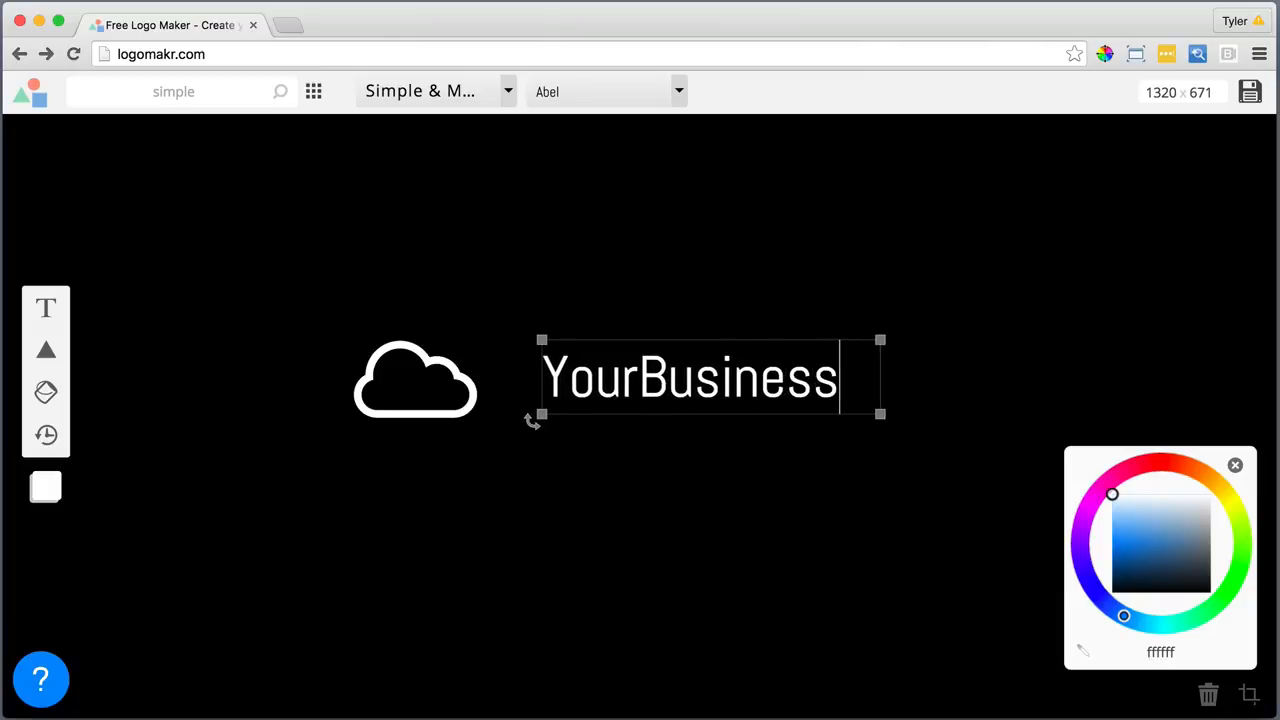
left_click(794, 530)
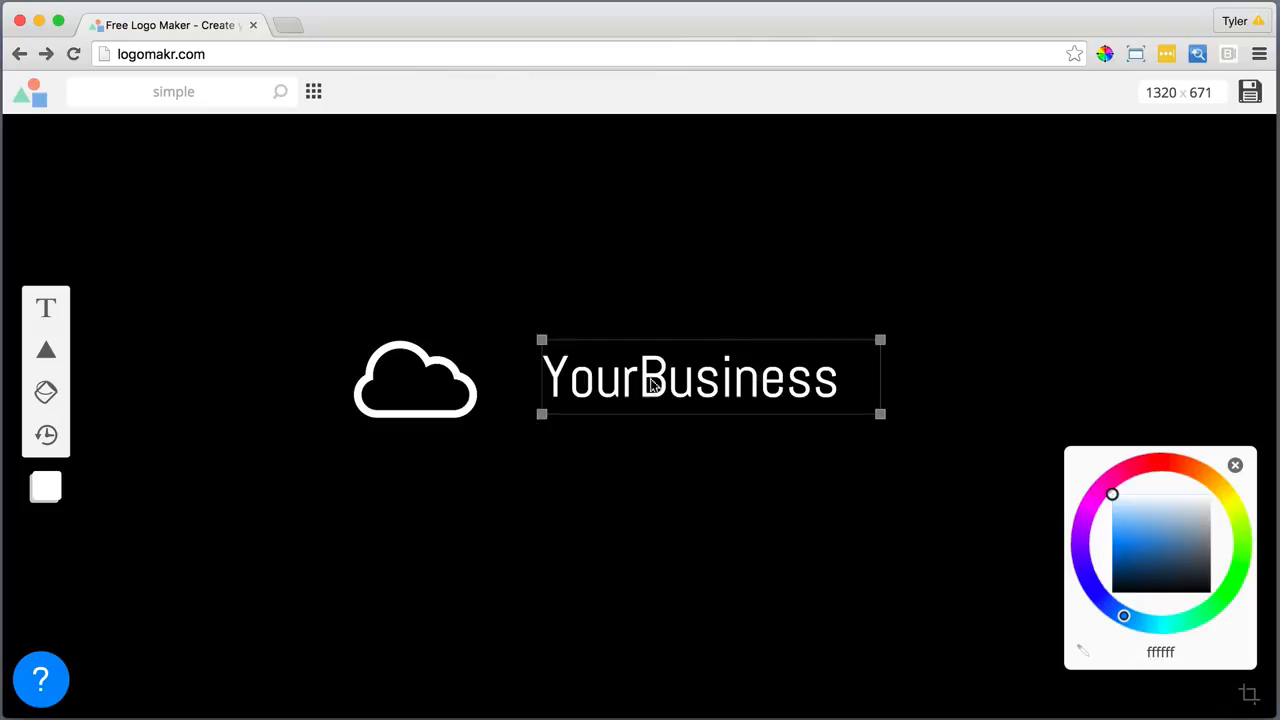
Enlarge the YourBusiness text, place it beside the cloud, and shrink the cloud to match
left_click_drag(750, 400, 710, 412)
left_click_drag(839, 425, 920, 458)
left_click(767, 451)
left_click_drag(767, 451, 737, 404)
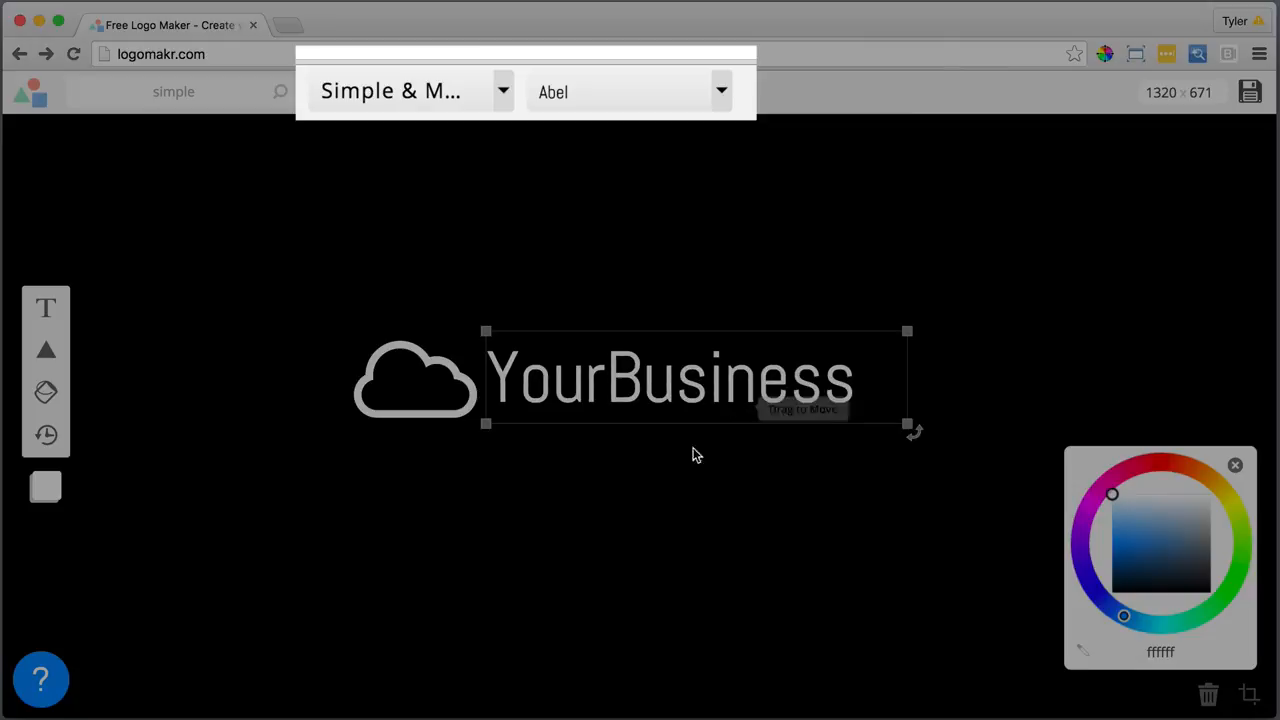
left_click(449, 418)
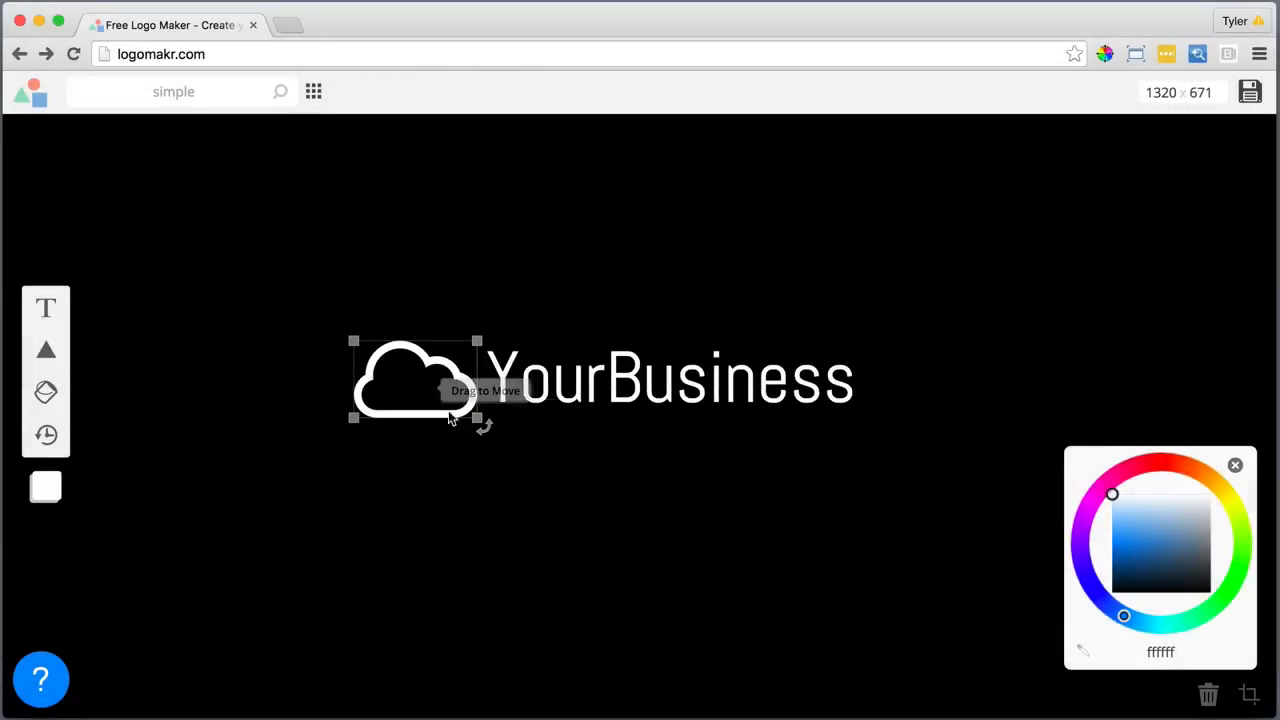
left_click_drag(477, 417, 456, 387)
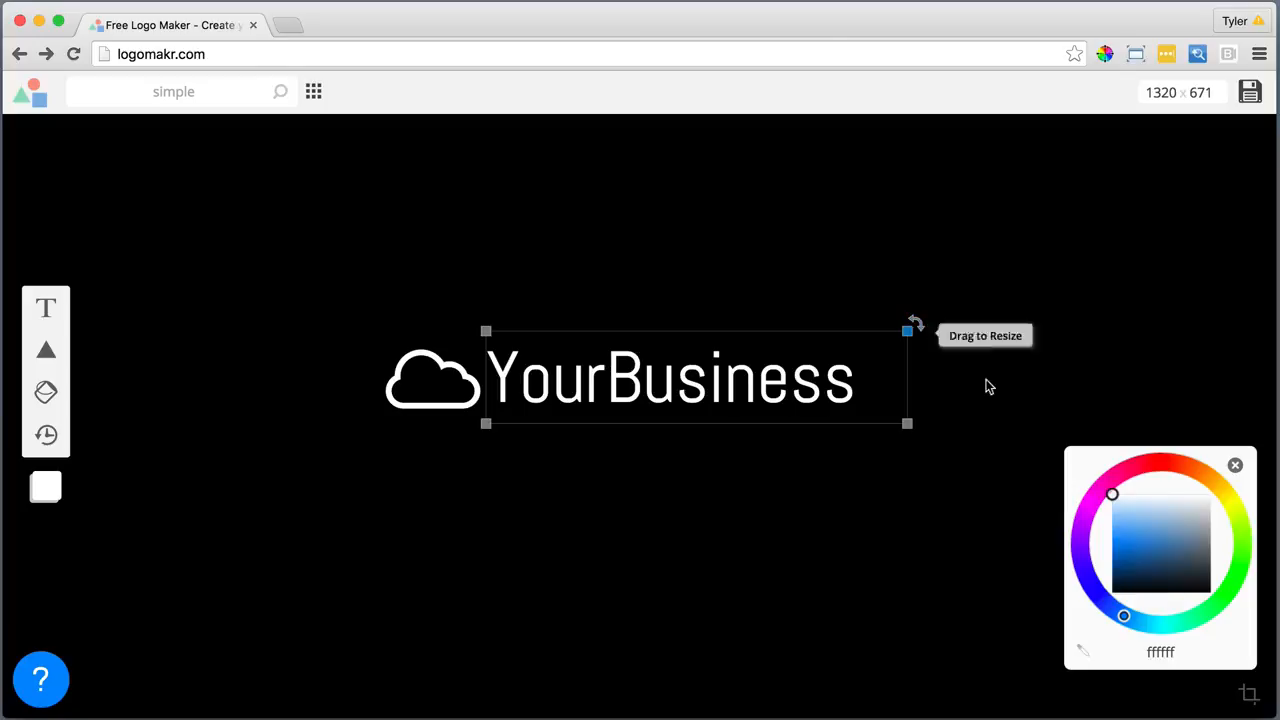
left_click(1258, 702)
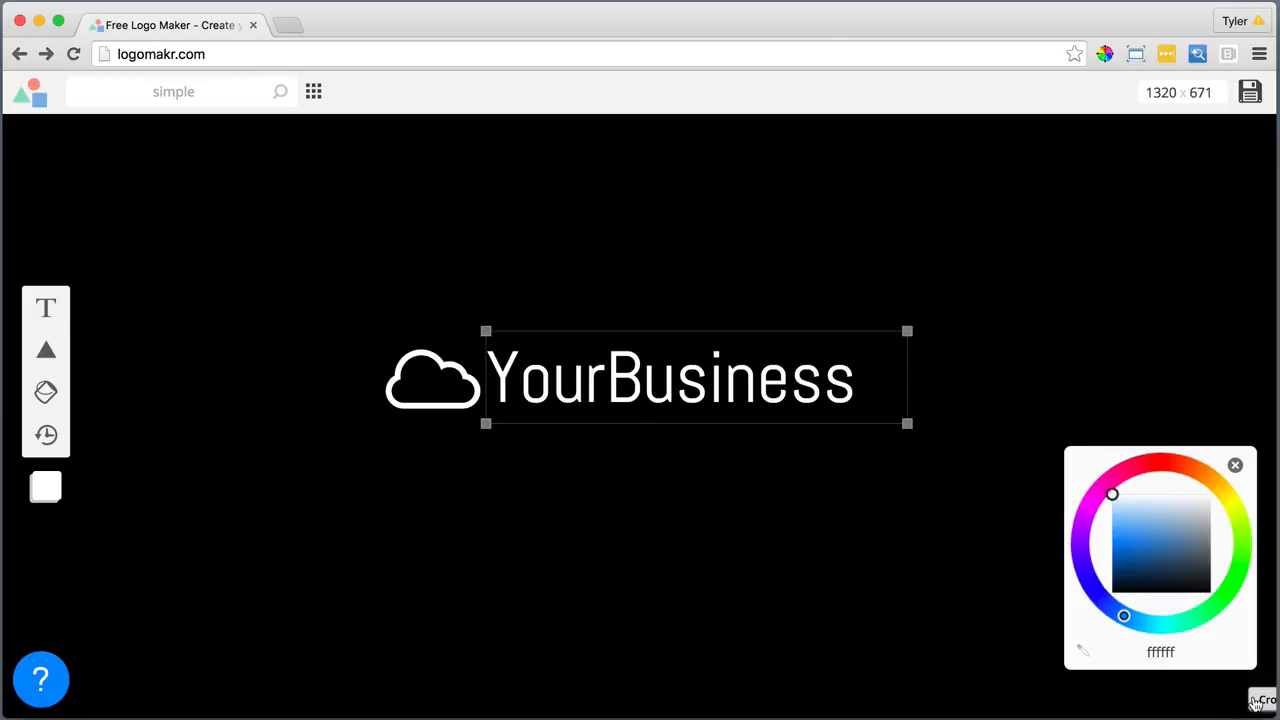
Crop the canvas tightly to the logo at 486 x 96 and save the logo file
left_click(1257, 703)
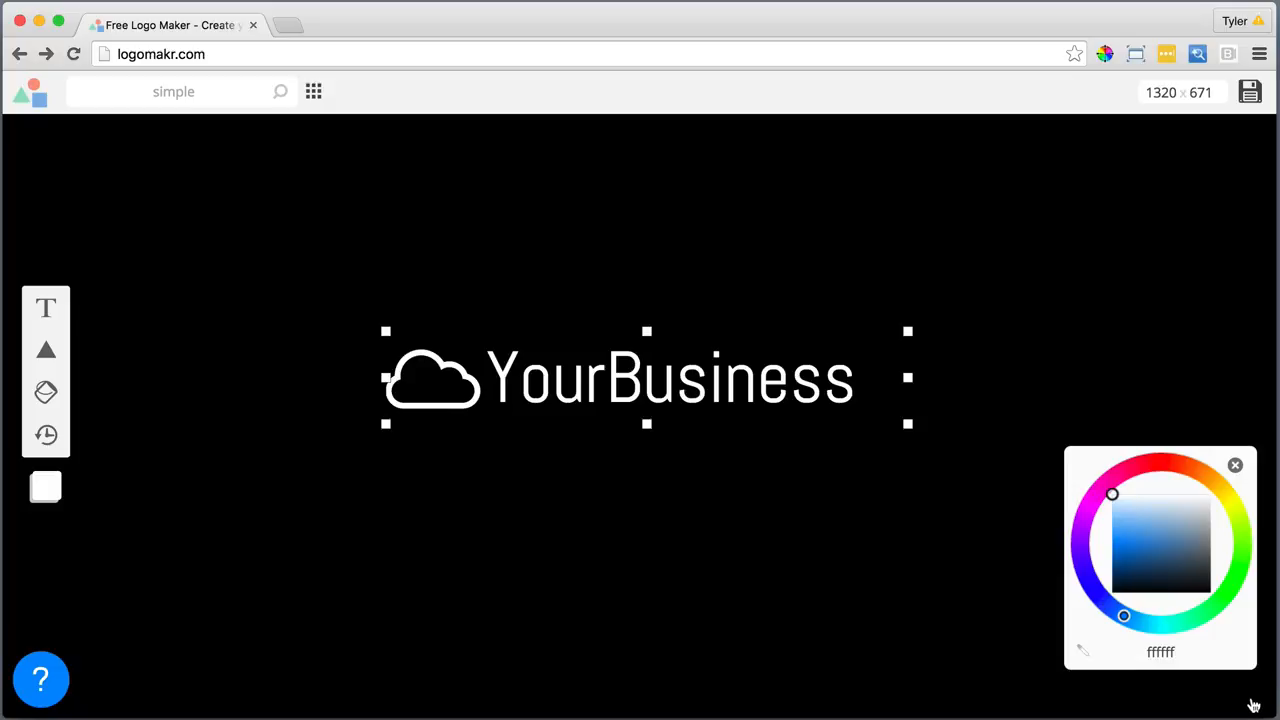
left_click(1254, 706)
left_click_drag(906, 376, 855, 378)
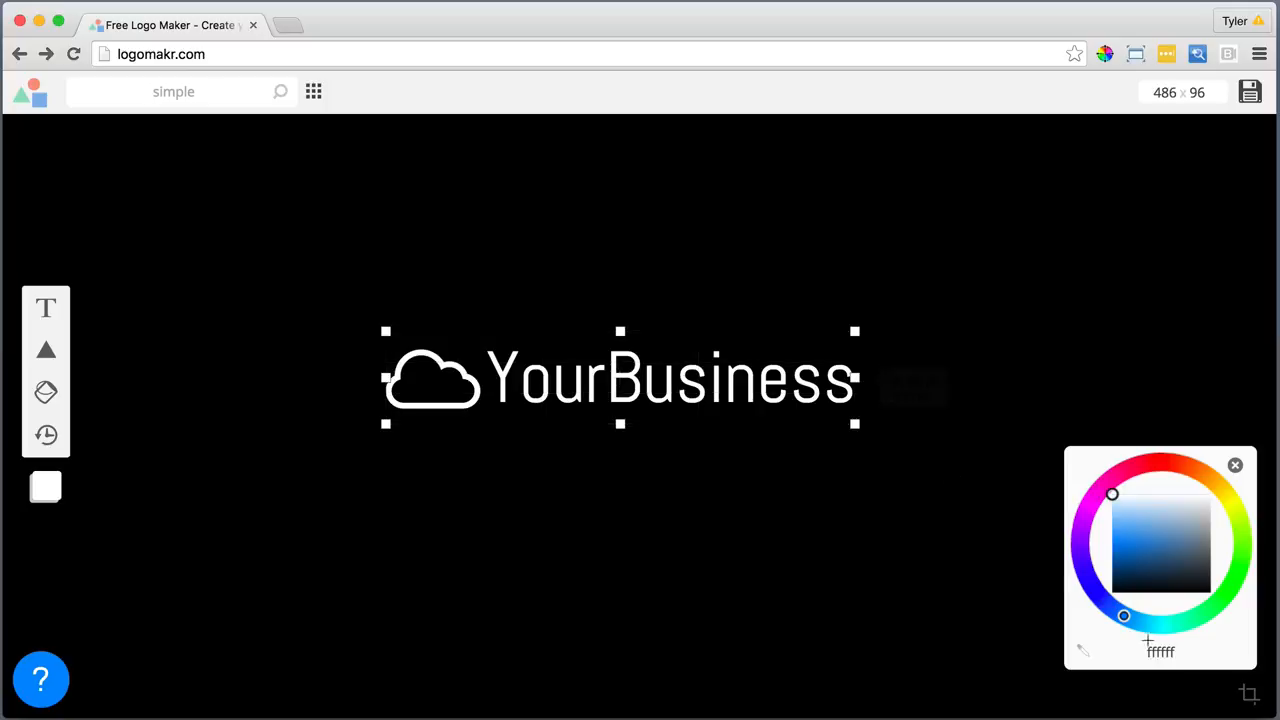
left_click(1250, 692)
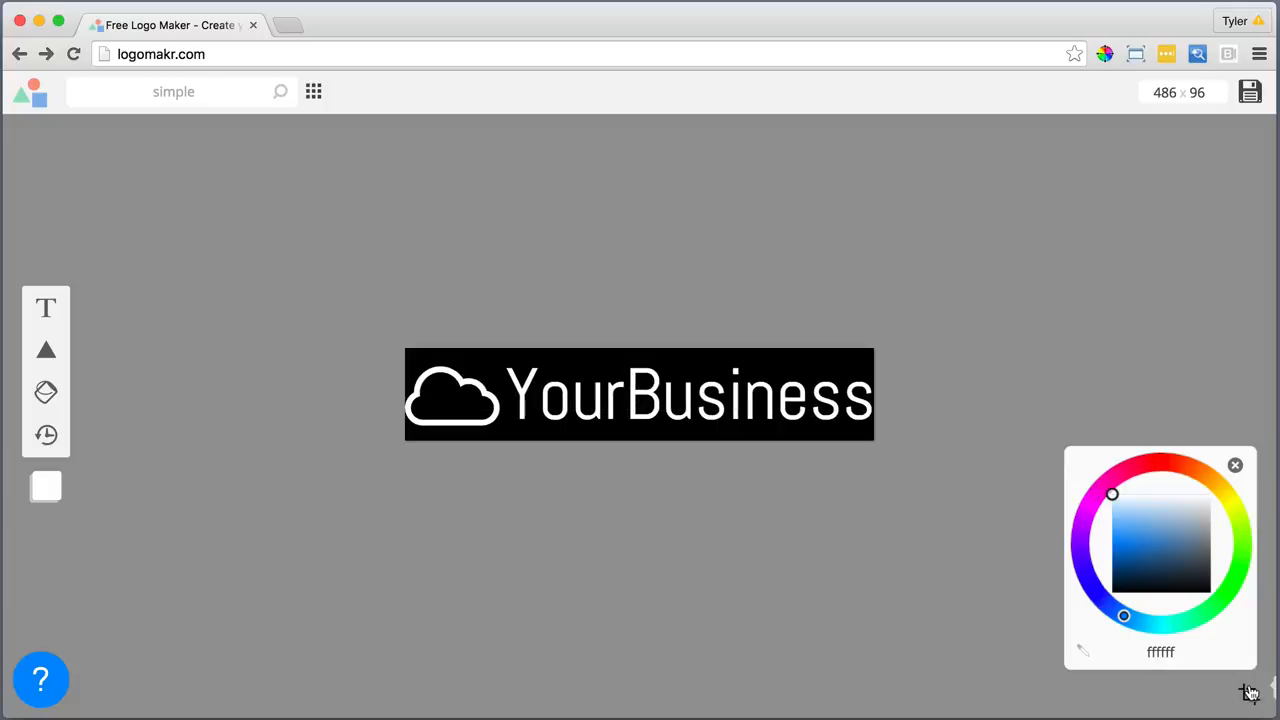
left_click(1250, 92)
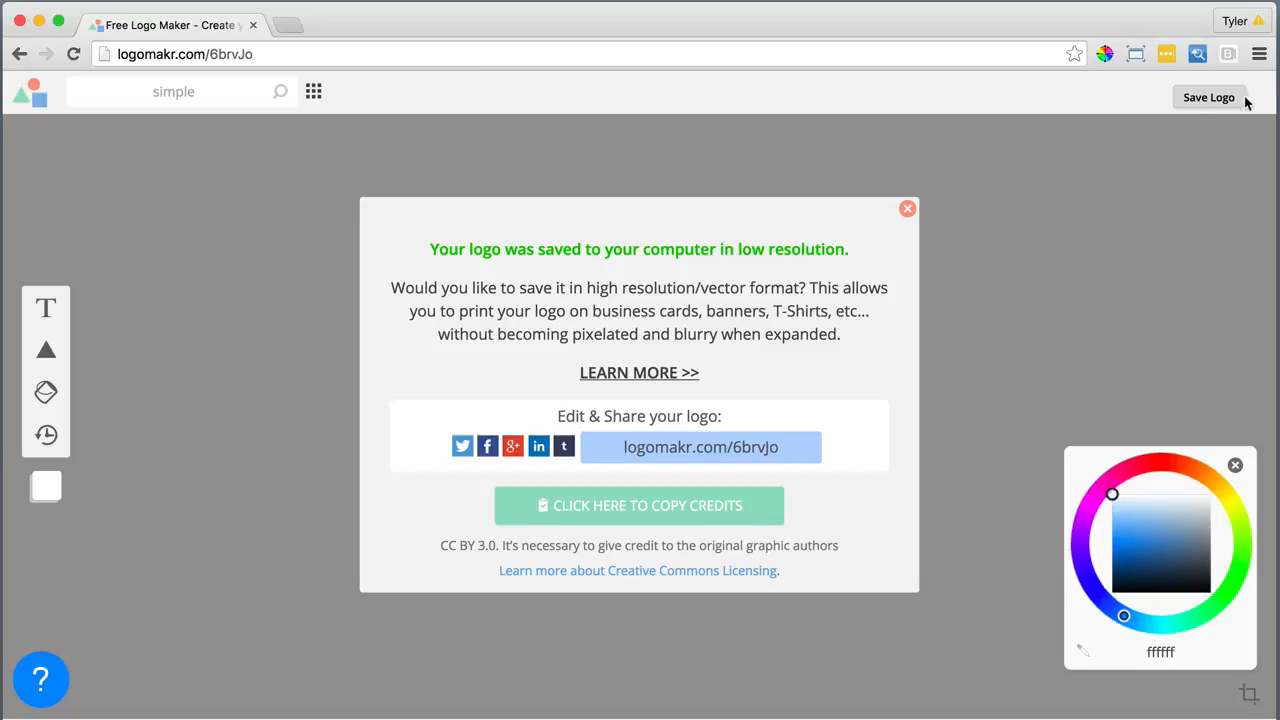
left_click(909, 211)
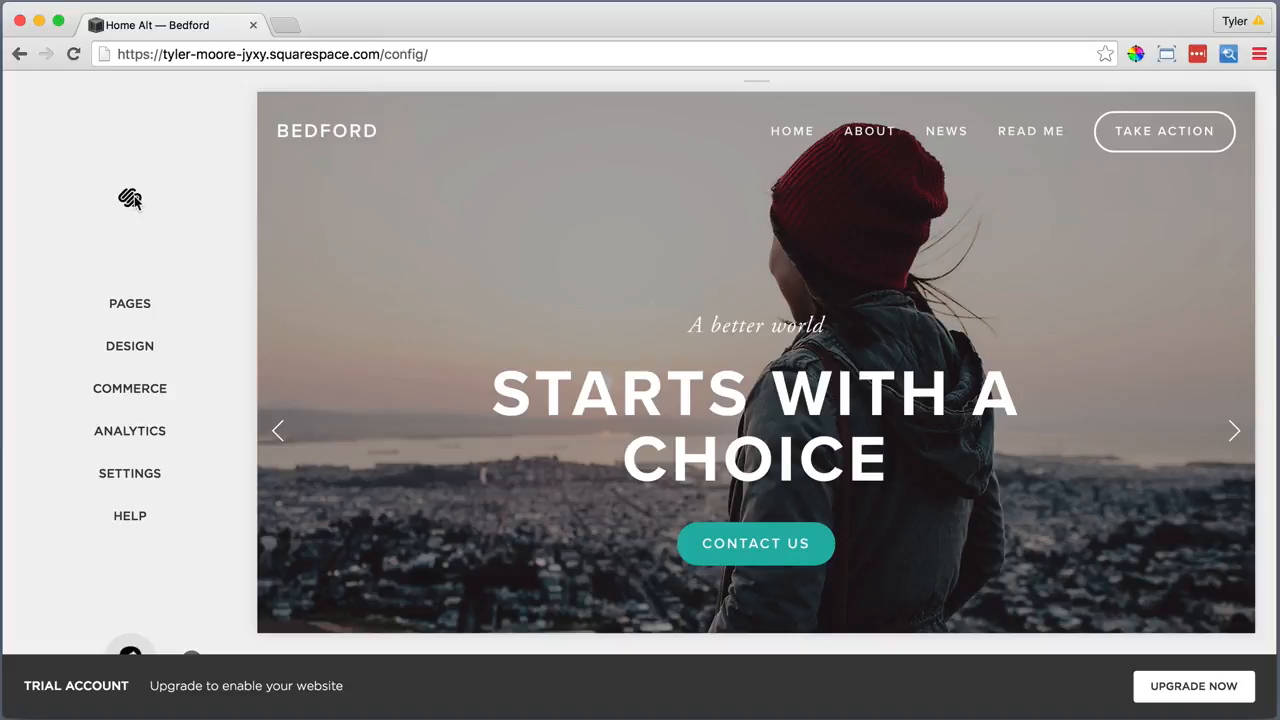
Upload Bedford Foundation.png as the site logo under Design > Logo & Title
left_click(125, 343)
left_click(125, 346)
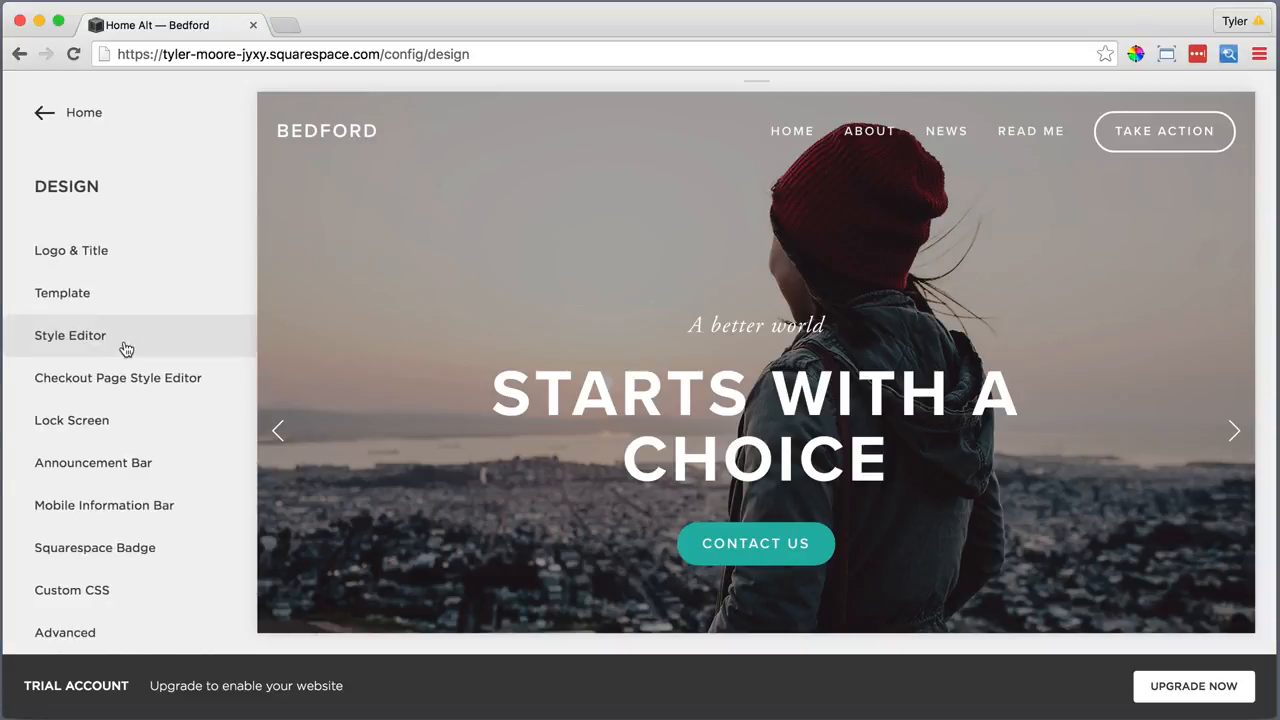
left_click(90, 254)
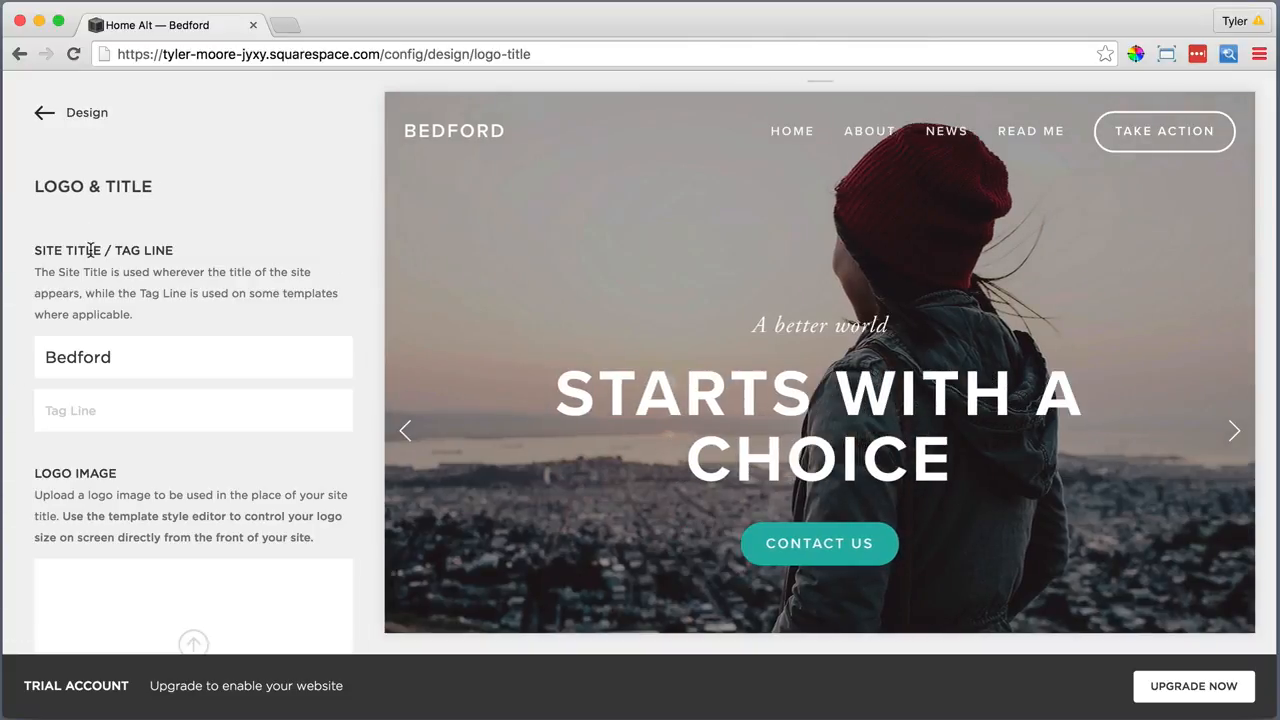
scroll(140, 450, "down", 3)
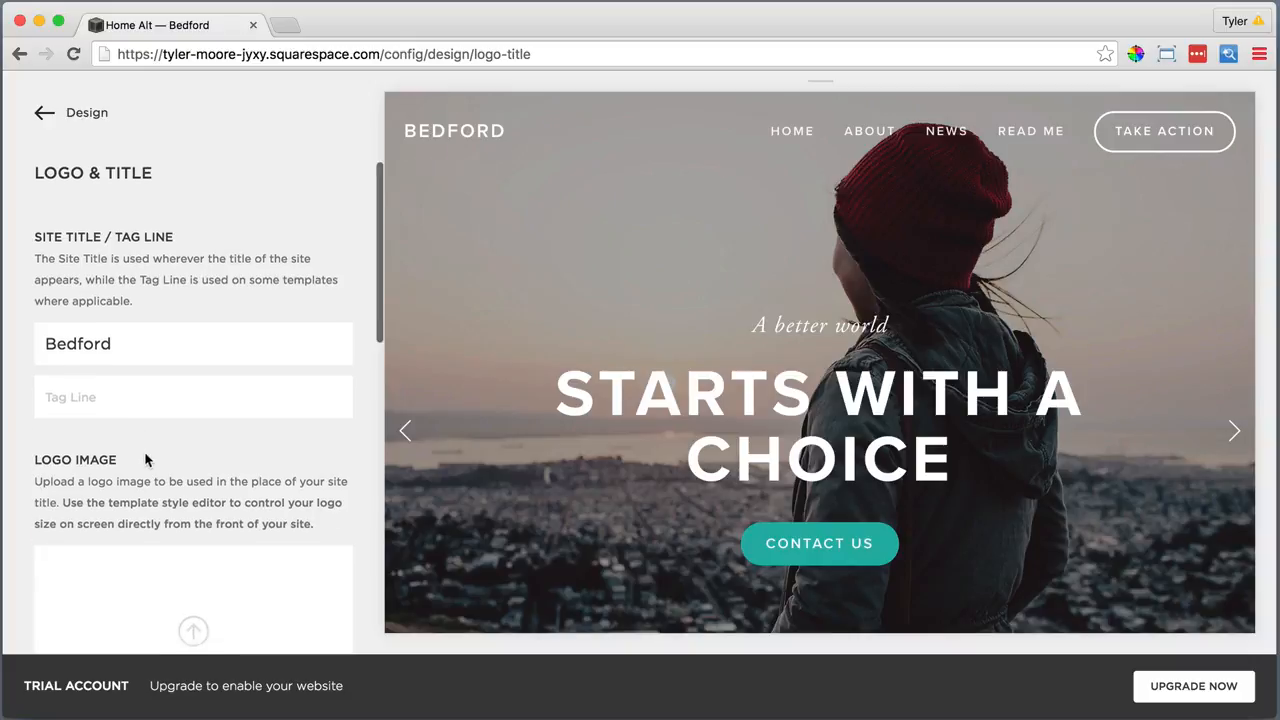
left_click(193, 487)
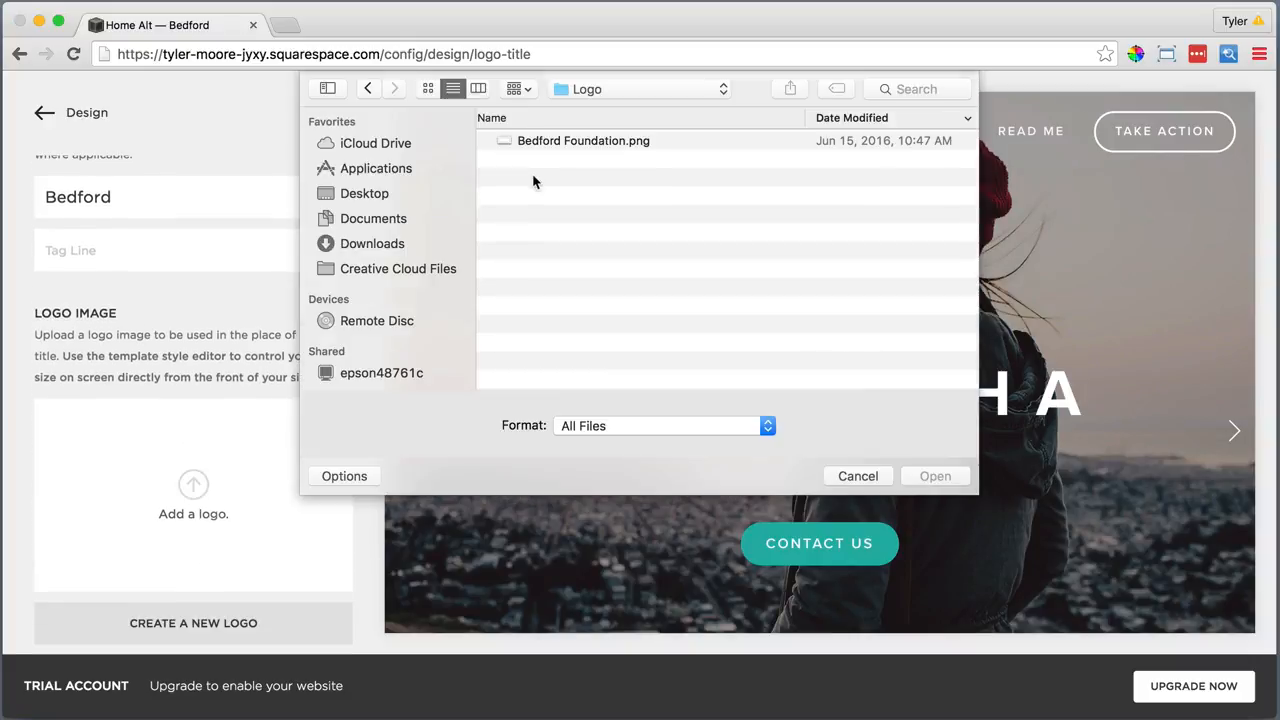
left_click(572, 143)
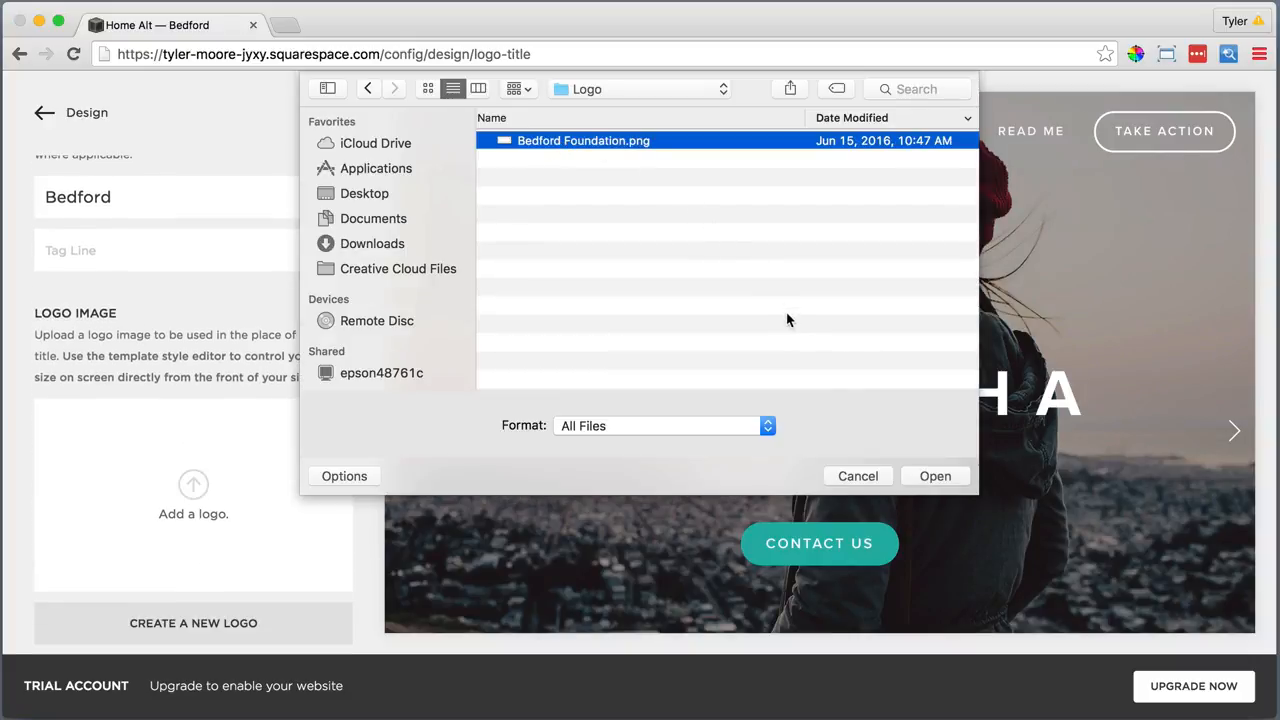
left_click(910, 479)
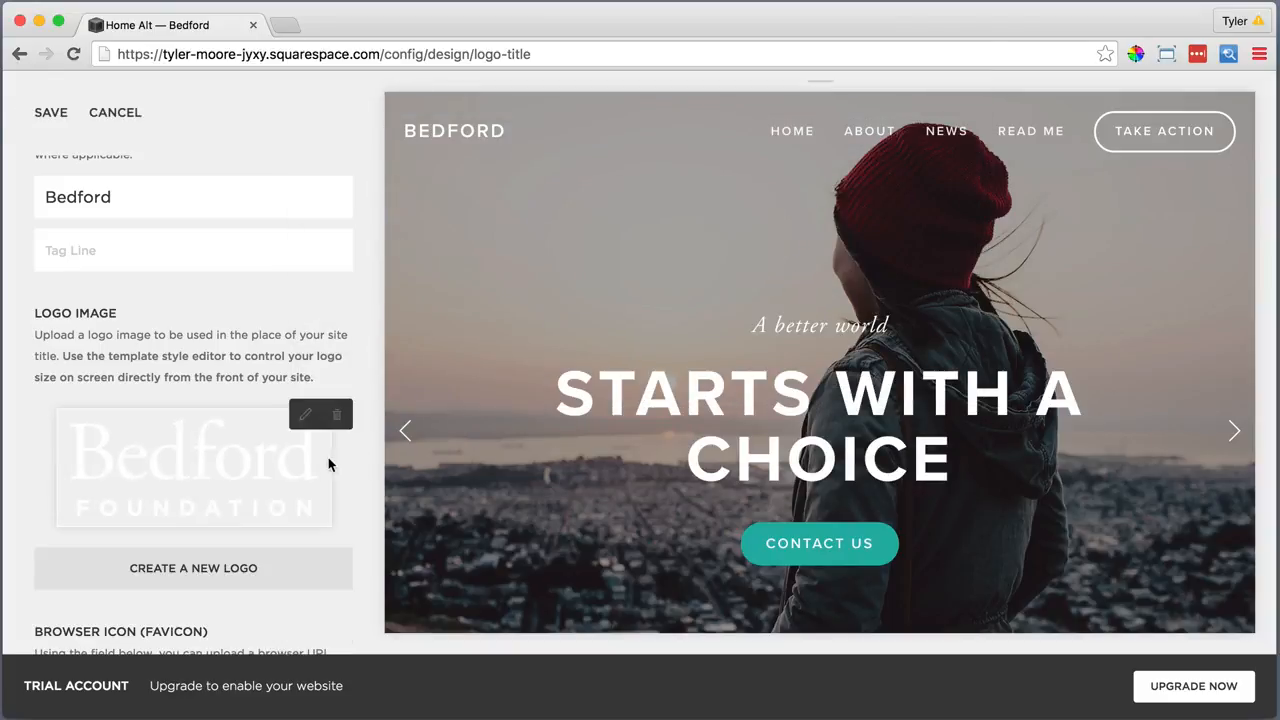
Save the new header logo and return to the main site menu
scroll(317, 457, "down", 5)
scroll(317, 457, "down", 9)
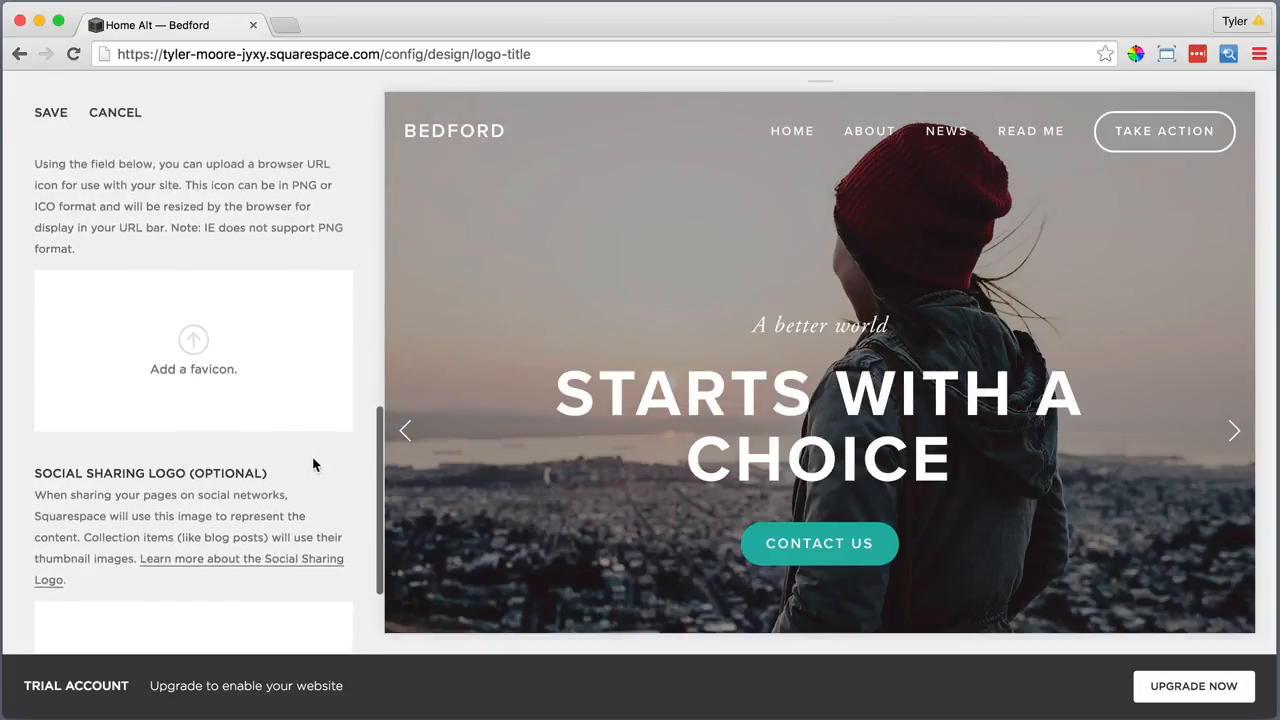
scroll(314, 463, "up", 5)
scroll(308, 460, "up", 10)
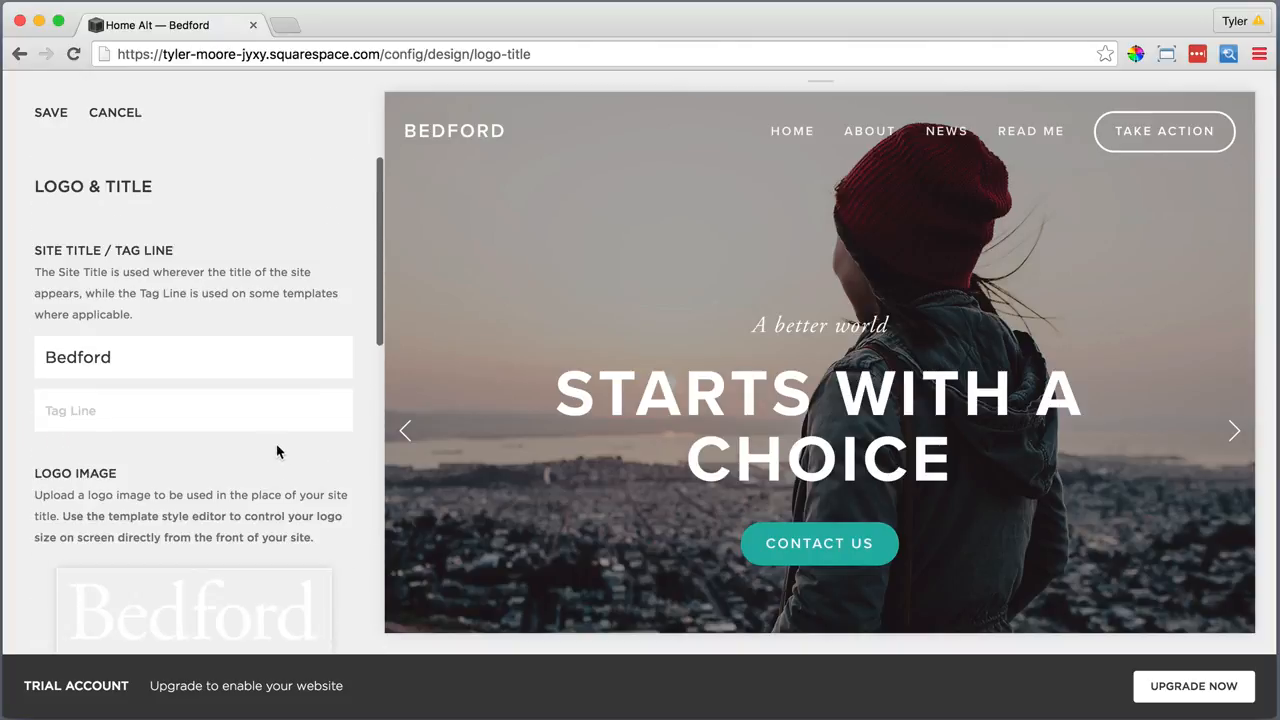
left_click(50, 112)
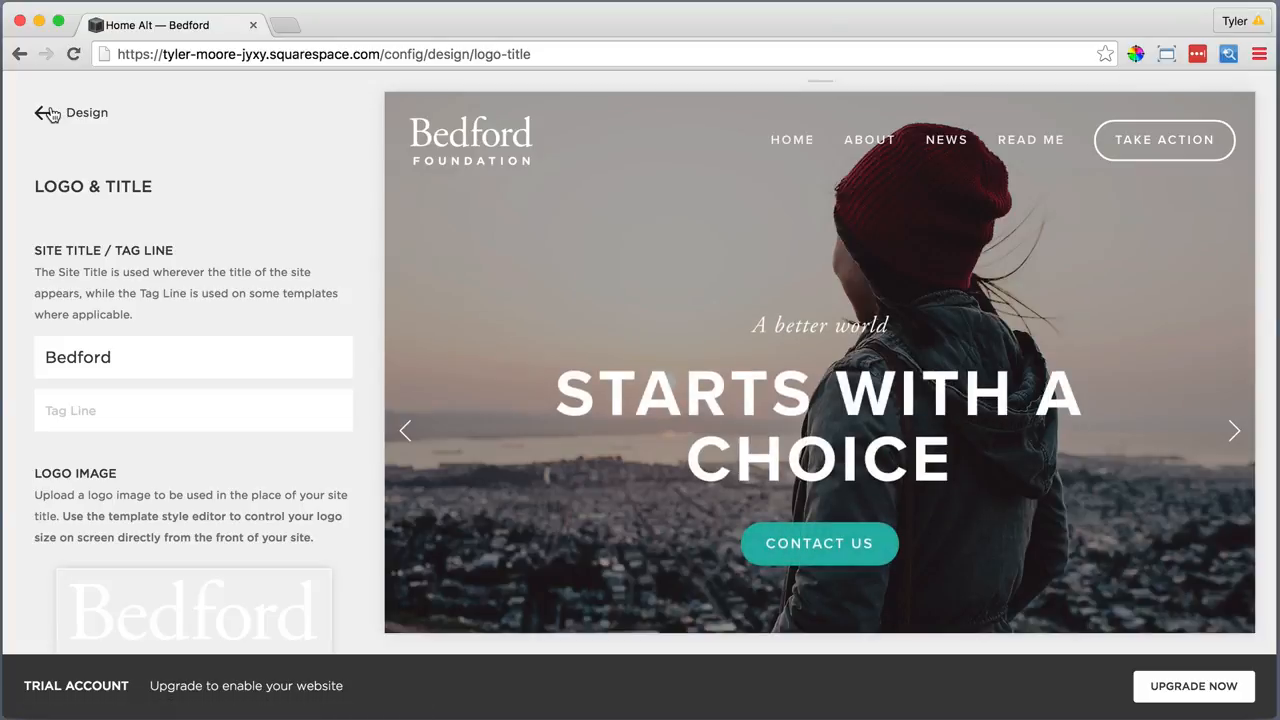
left_click(73, 115)
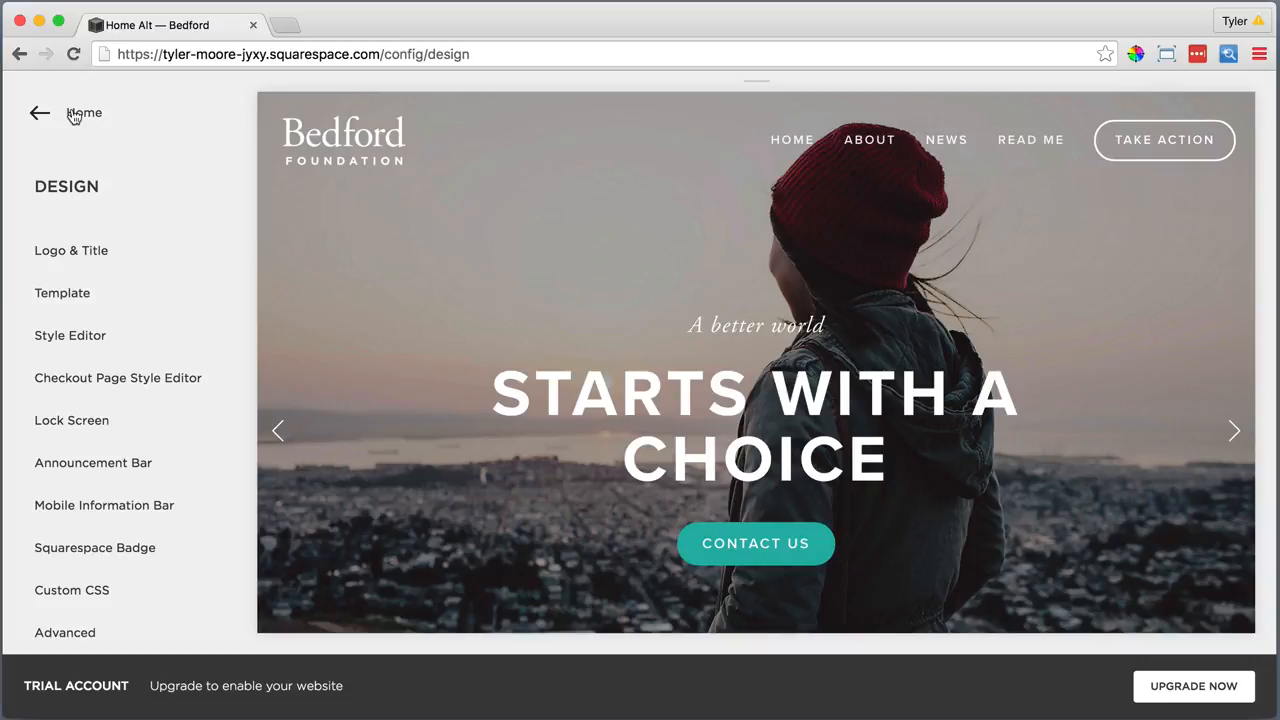
left_click(73, 115)
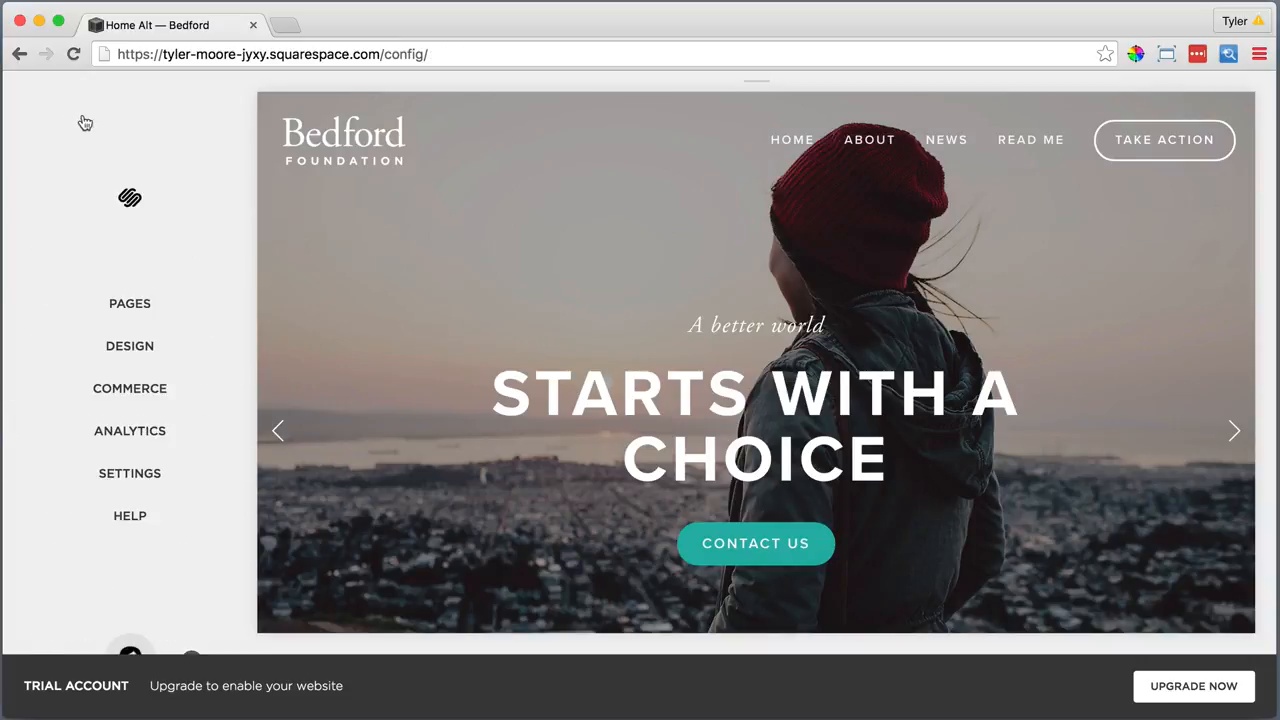
Load the home page in the preview and begin upgrading to a paid plan
mouse_move(337, 149)
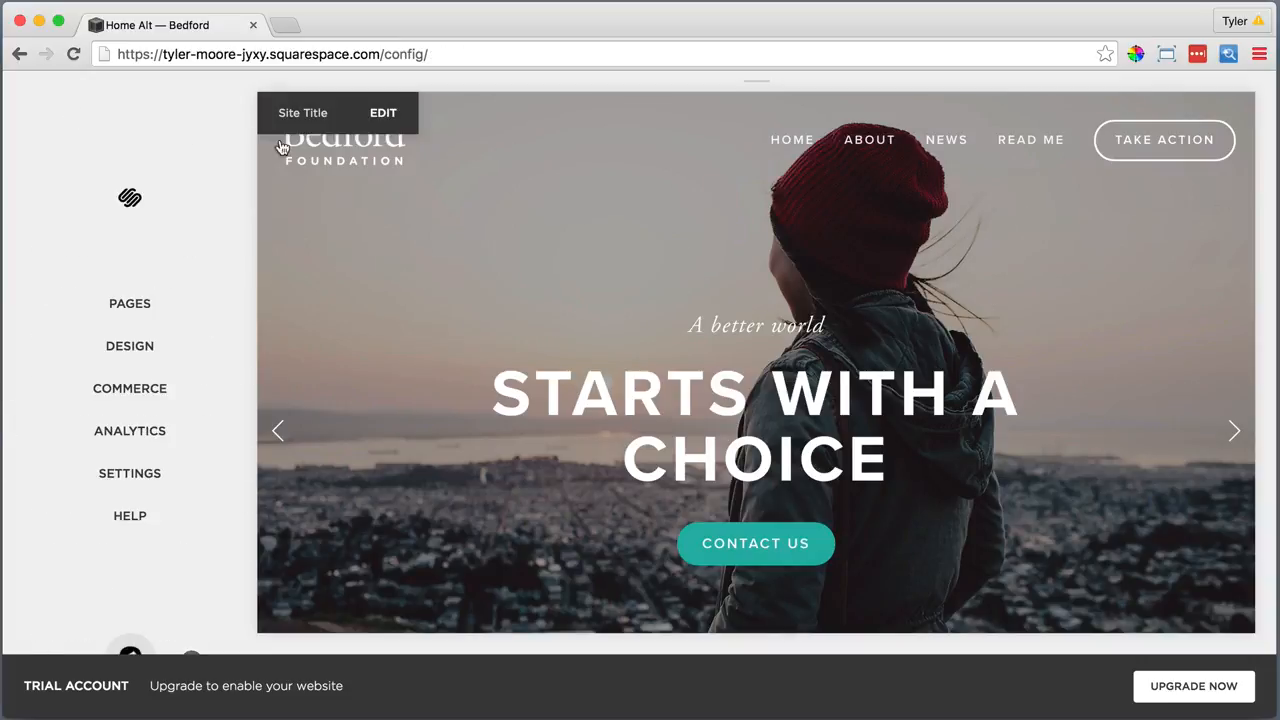
left_click(344, 156)
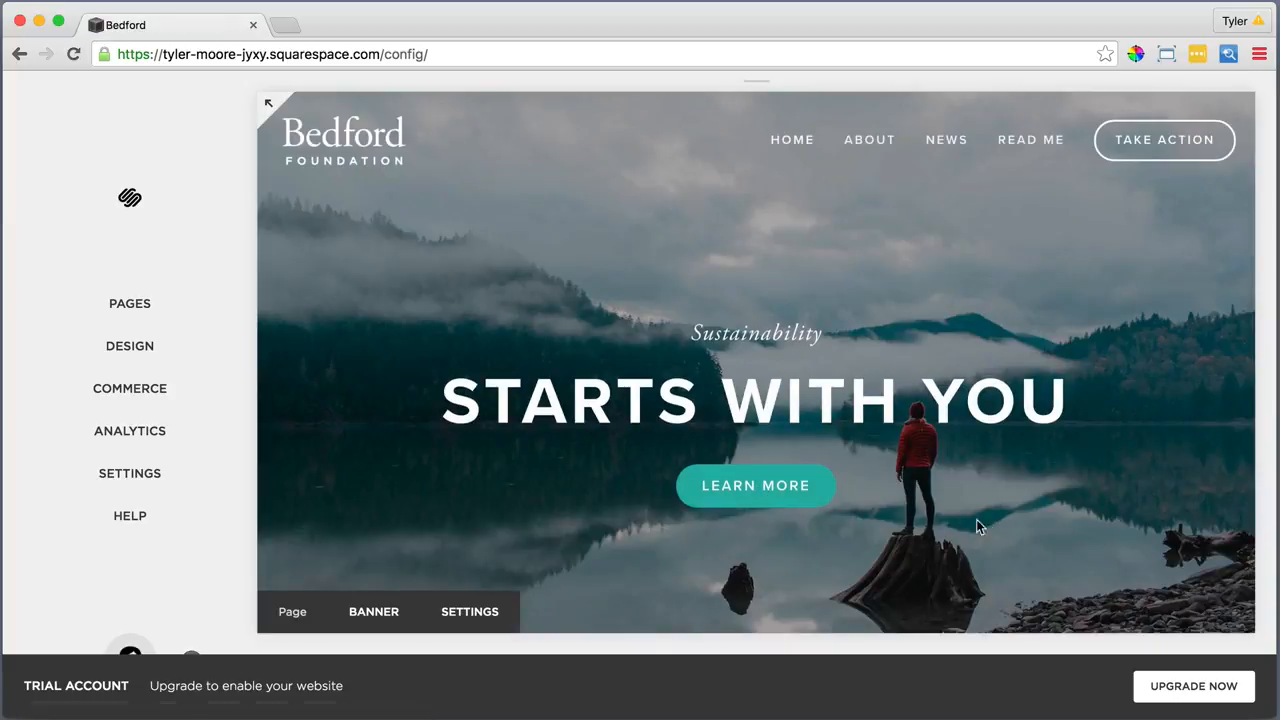
left_click(1177, 688)
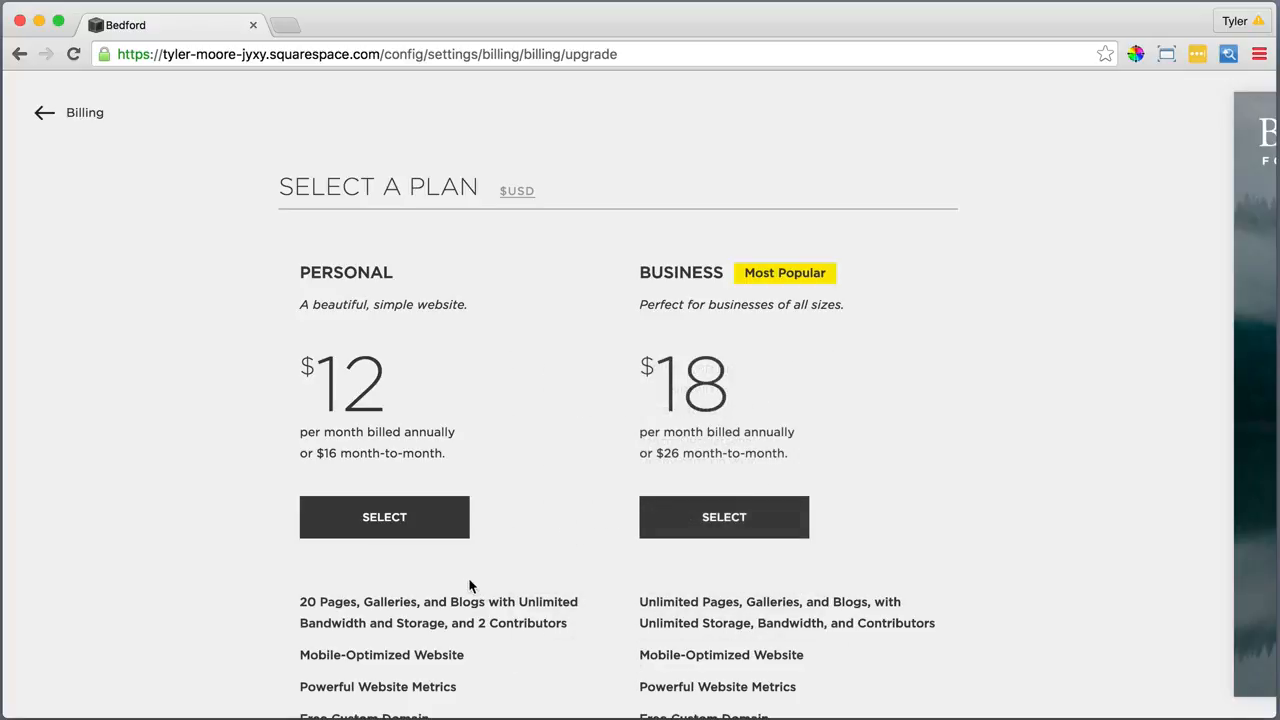
Choose the Personal plan with month-to-month billing, $16 due today
left_click(436, 528)
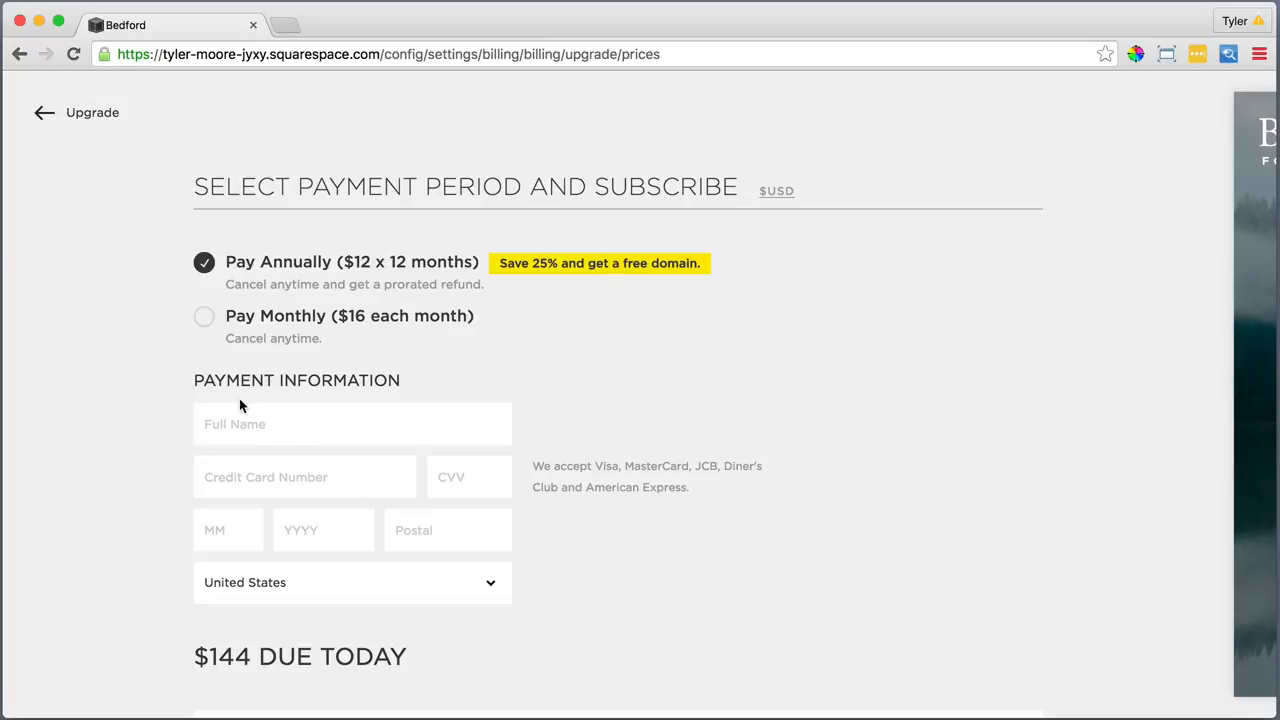
left_click(204, 318)
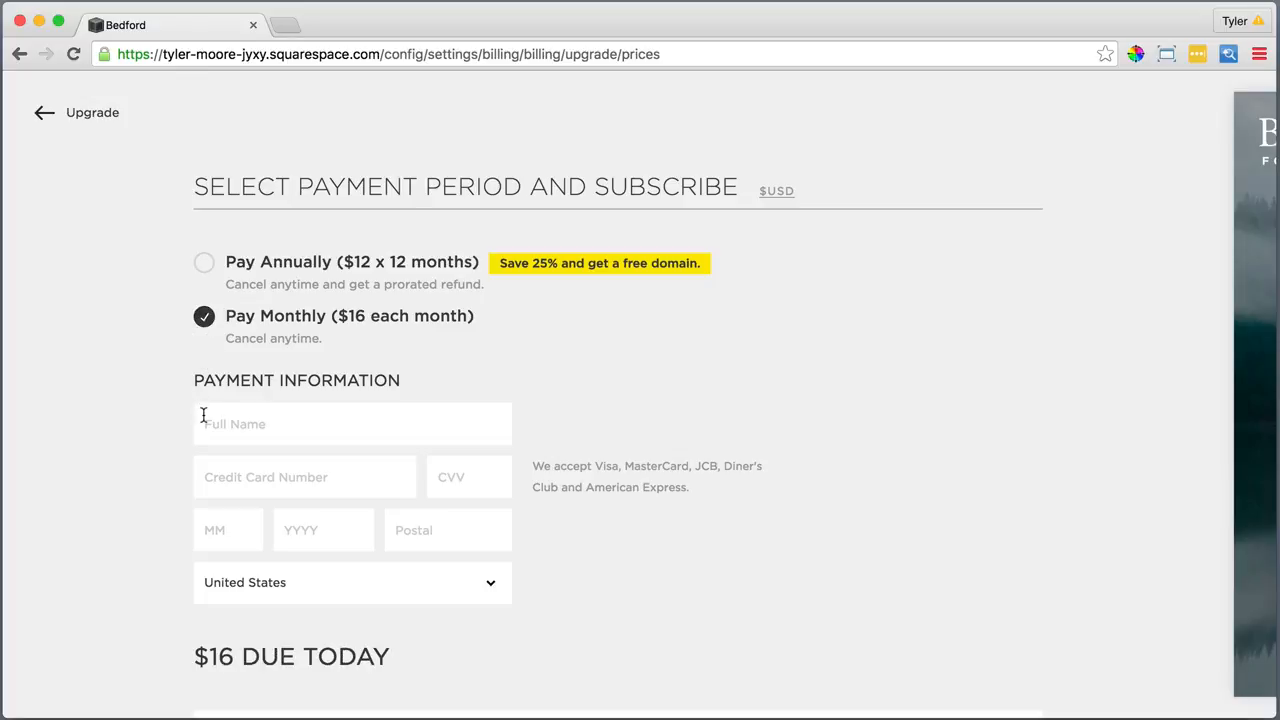
scroll(205, 418, "down", 1)
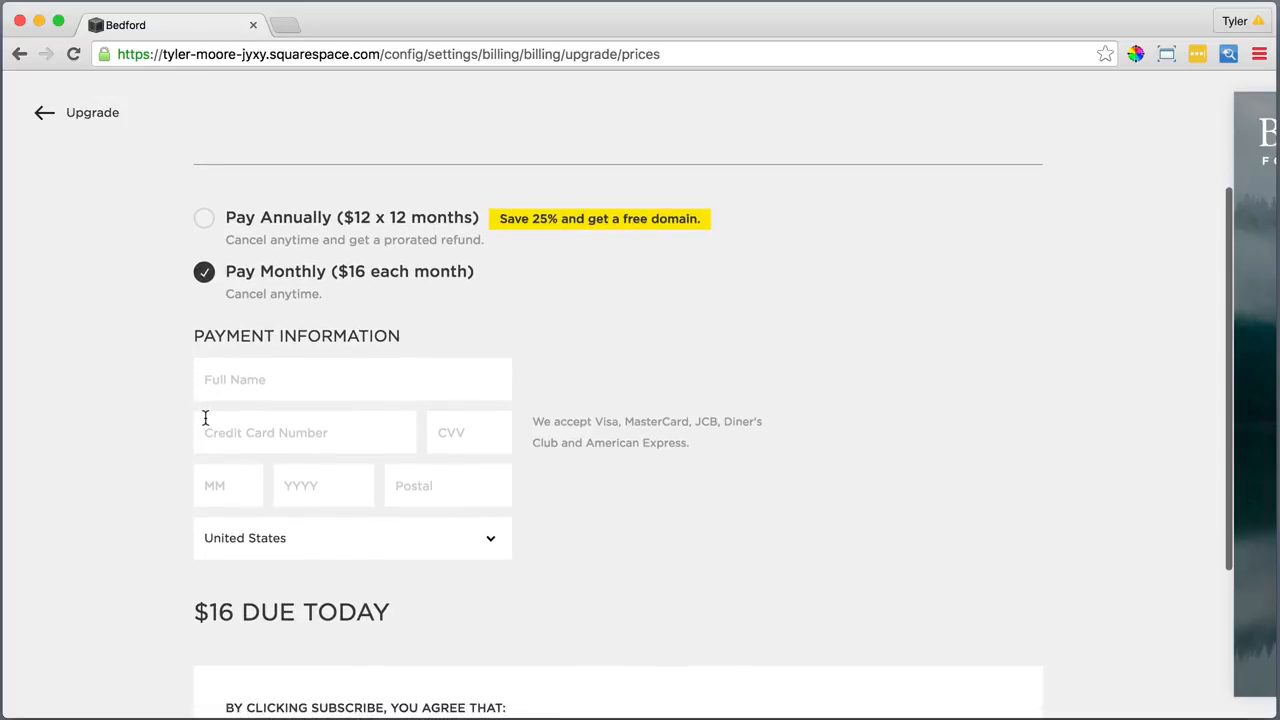
scroll(205, 418, "down", 2)
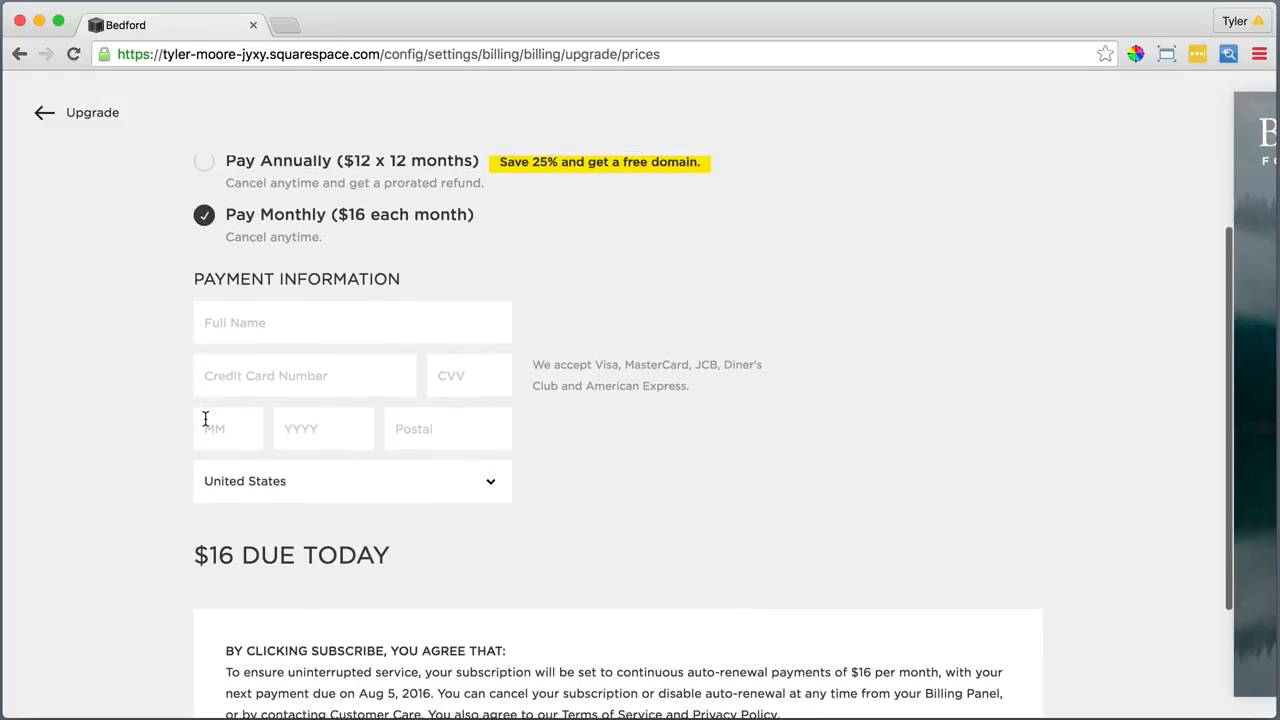
scroll(205, 418, "down", 2)
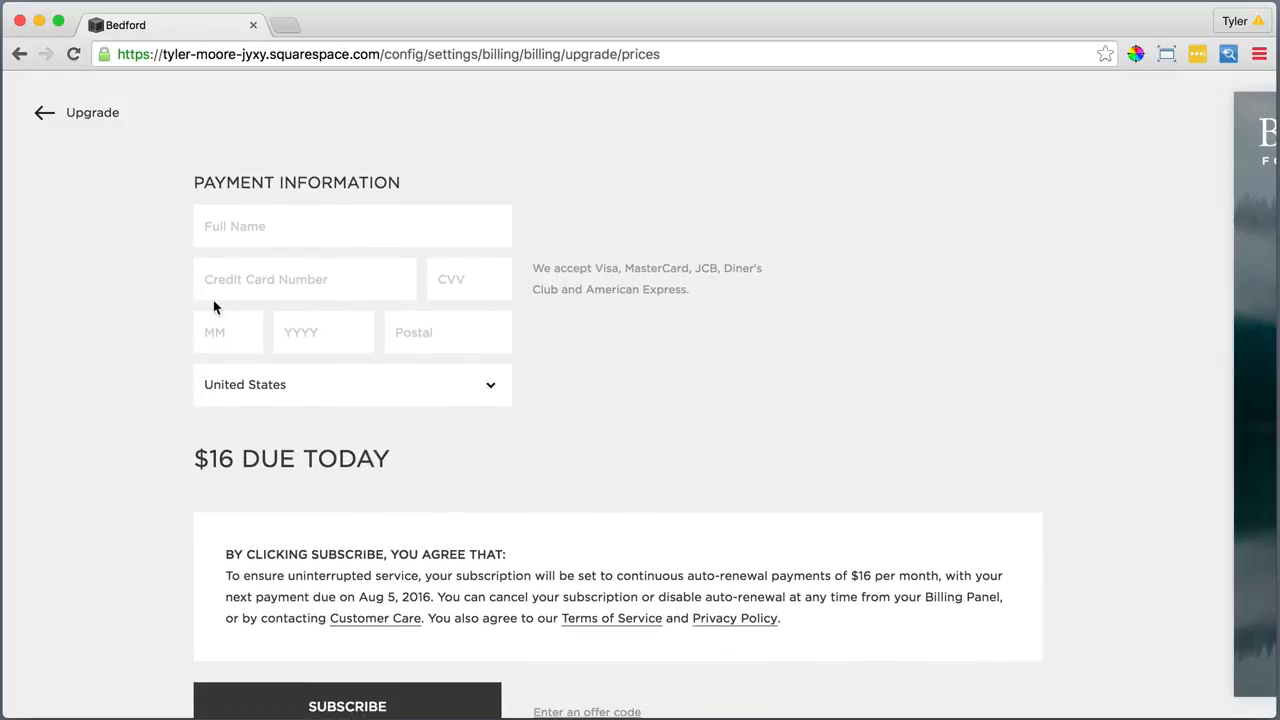
scroll(212, 310, "down", 1)
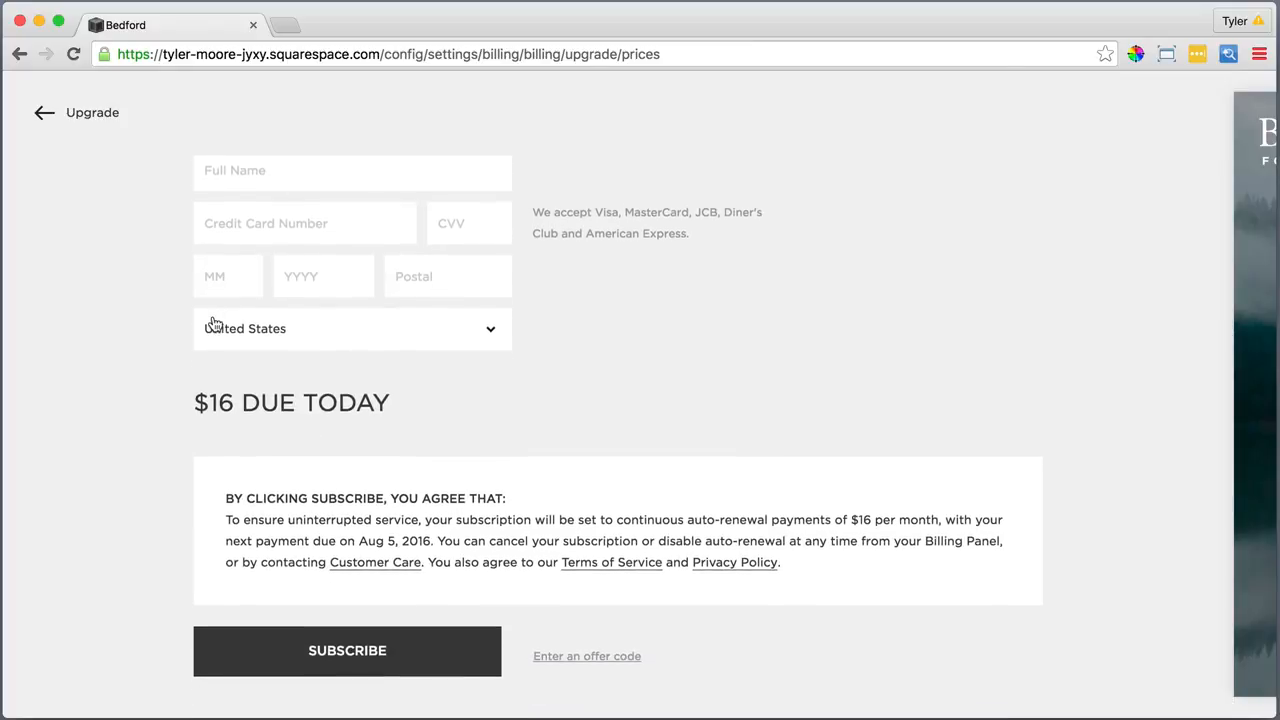
scroll(212, 320, "up", 1)
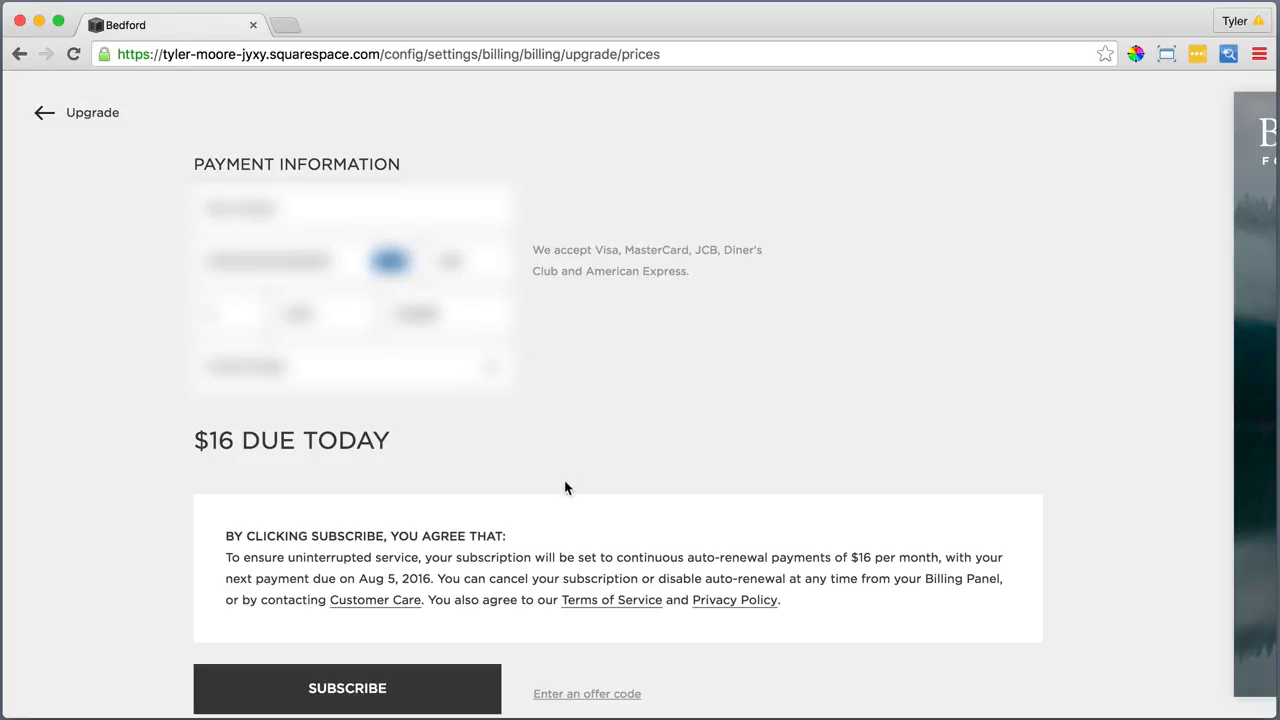
Apply a 10% offer code, cutting the charge to $14.40, and subscribe
left_click(576, 696)
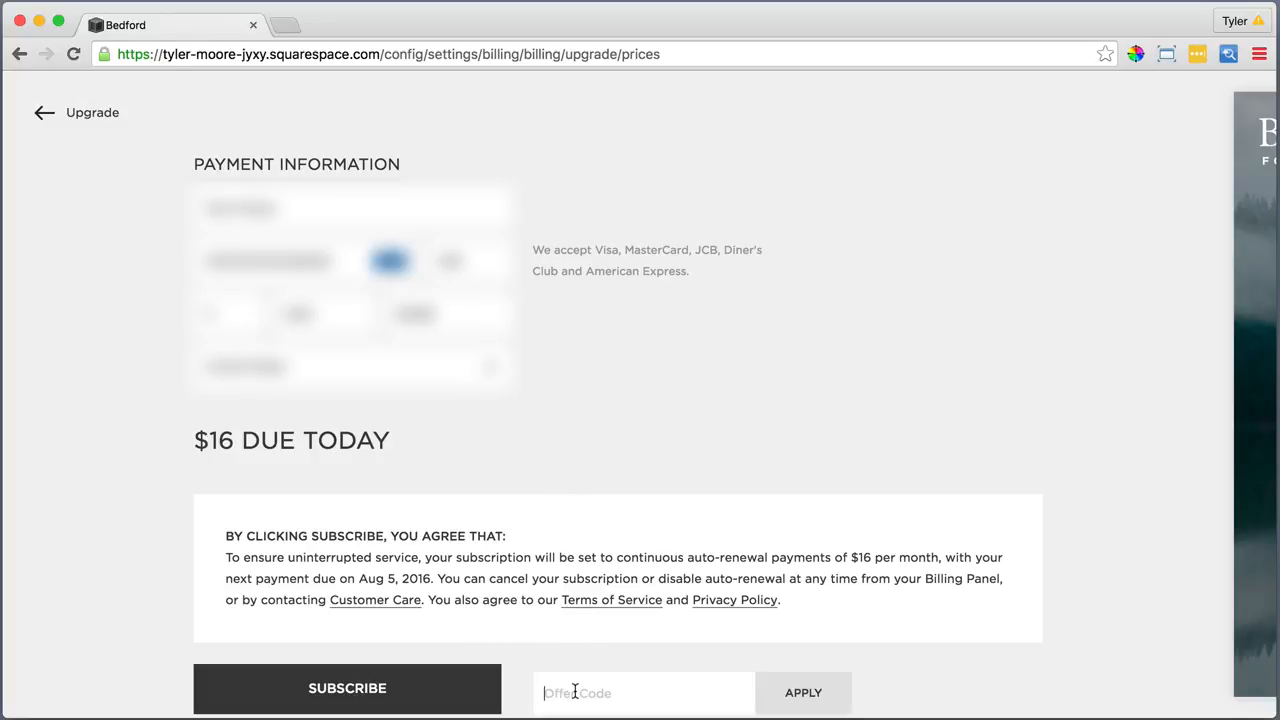
type("savecode")
left_click(811, 692)
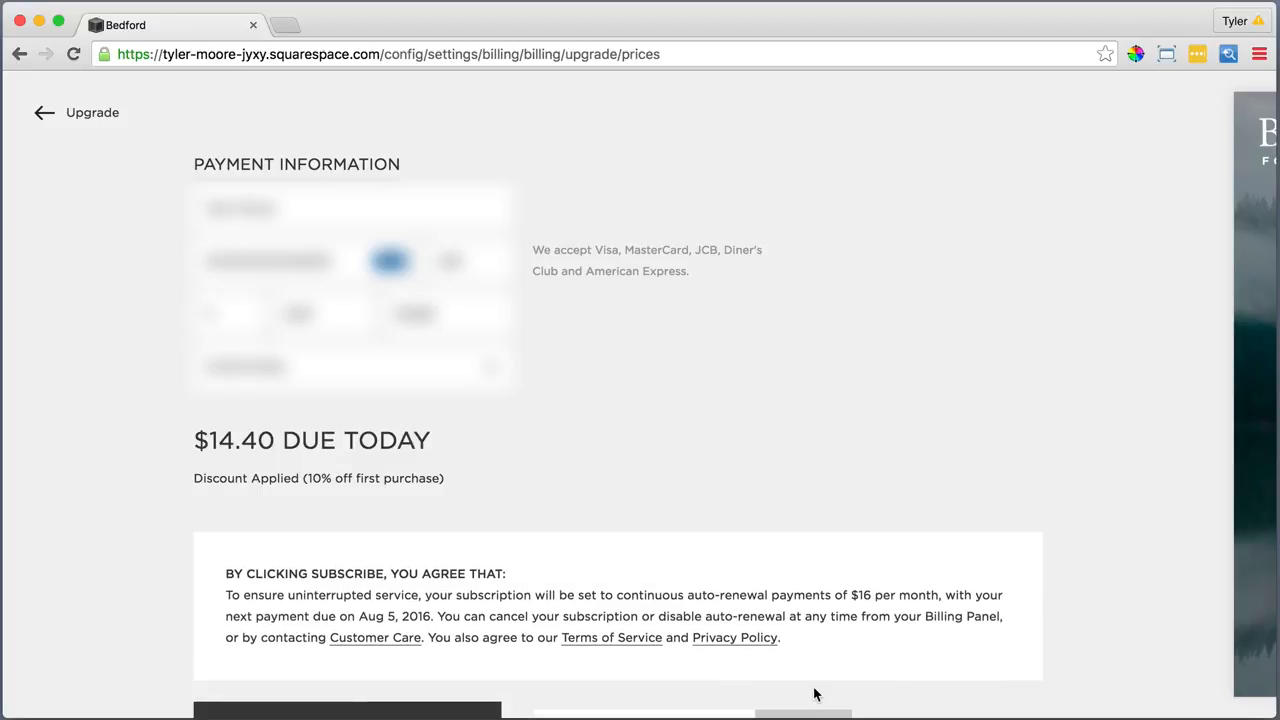
scroll(814, 694, "down", 2)
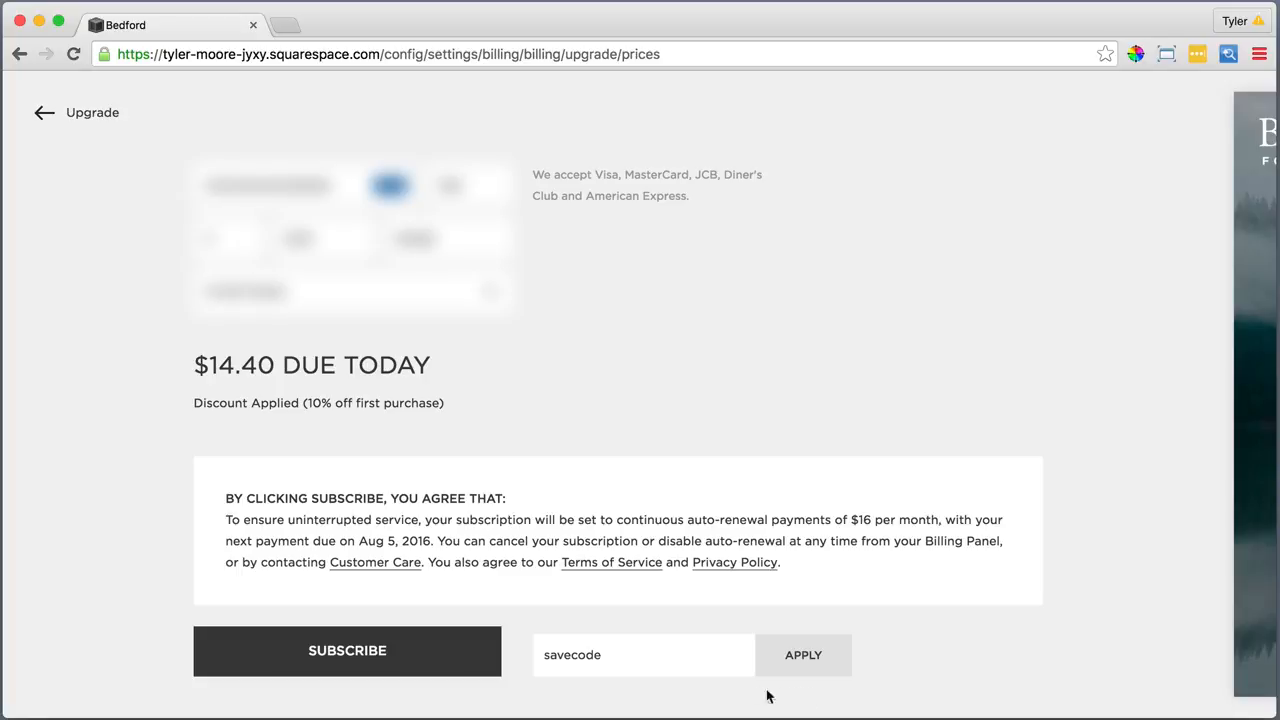
left_click(363, 672)
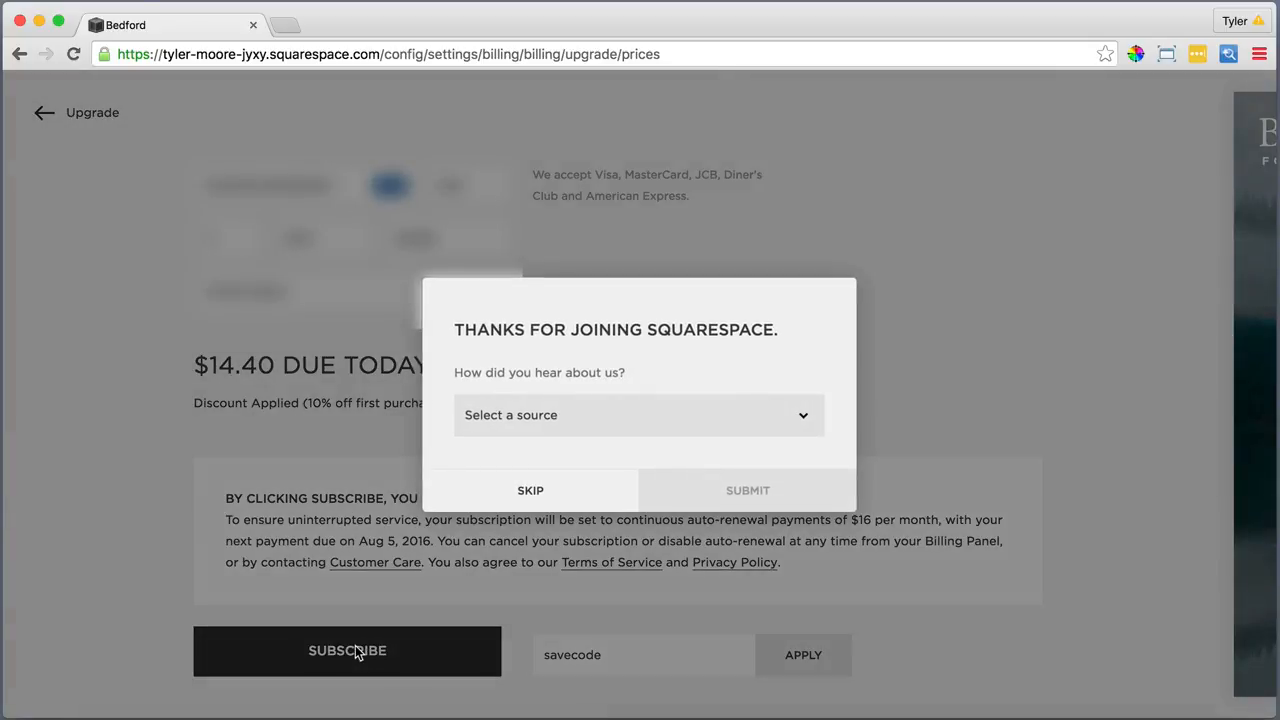
Skip the 'how did you hear about us' survey to get back to the Bedford Foundation editor
left_click(530, 493)
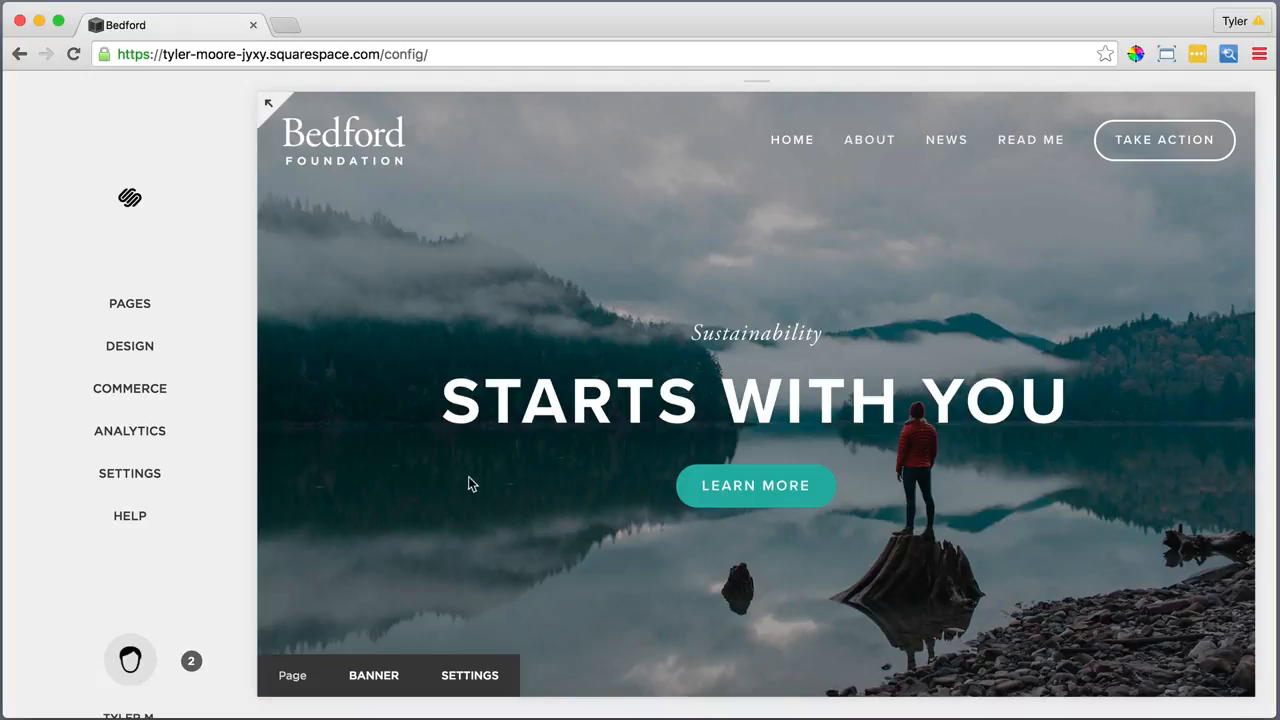
Go to Settings > Domains and choose Get a Domain
left_click(141, 477)
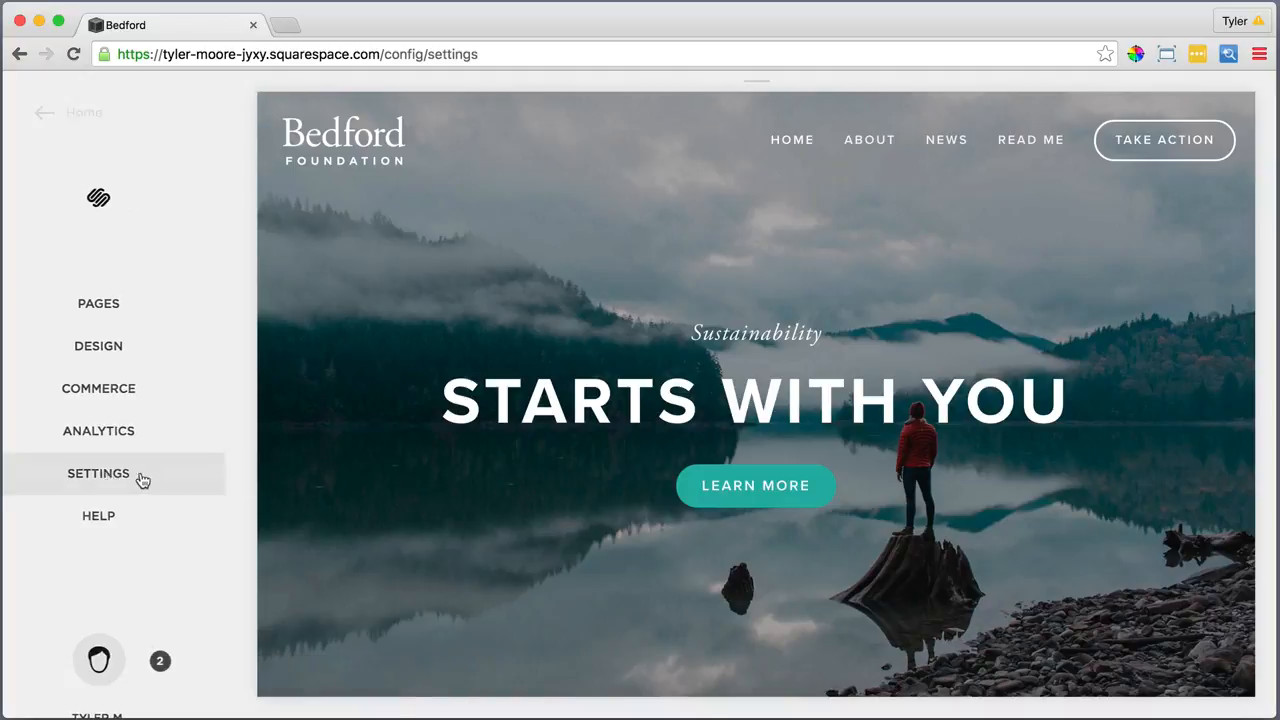
scroll(84, 444, "down", 3)
left_click(84, 444)
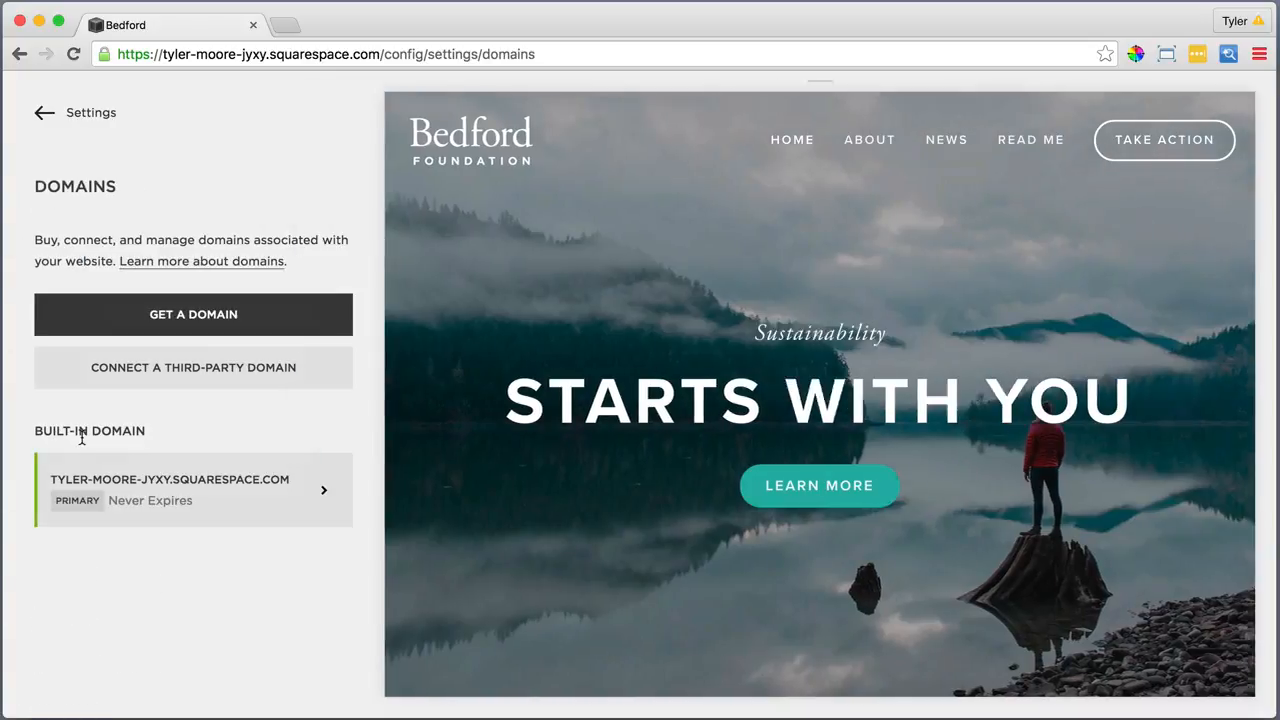
left_click(193, 317)
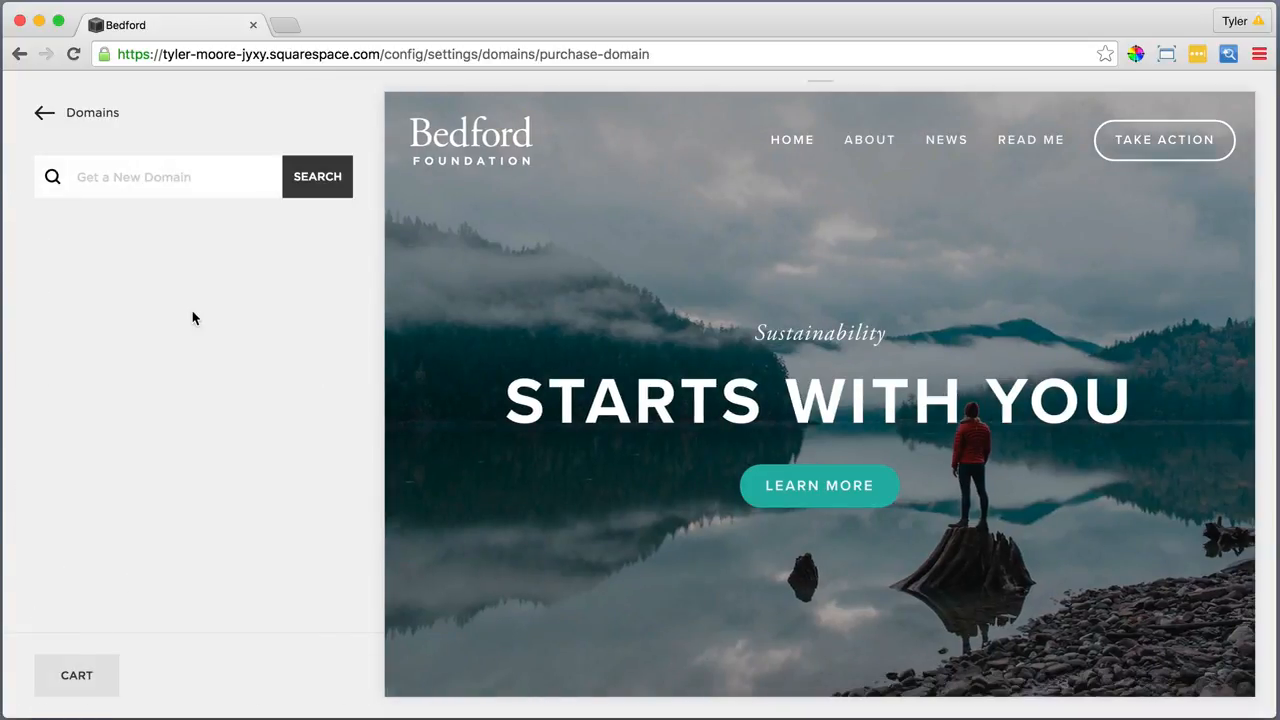
Search for itsthejourneyofyoursoul and add the $20 .com domain to the cart
left_click(160, 180)
type("itsthejou")
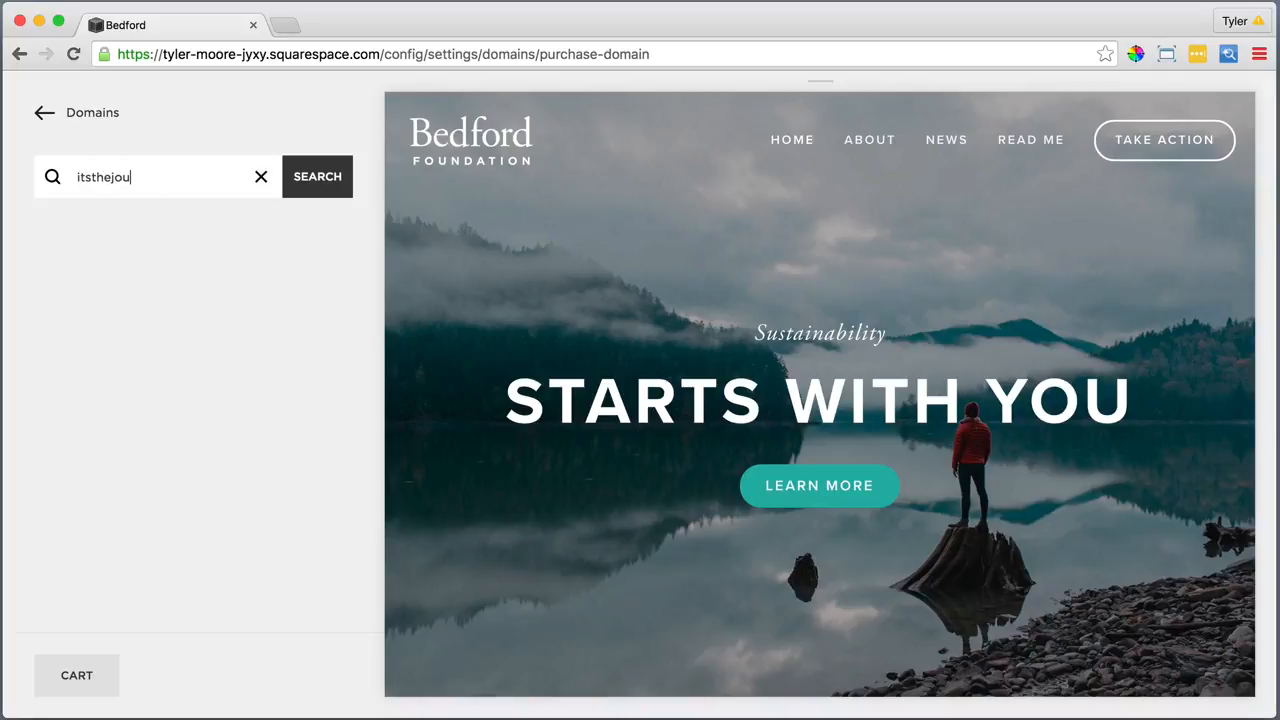
type("rneyofyoursoul")
left_click(317, 180)
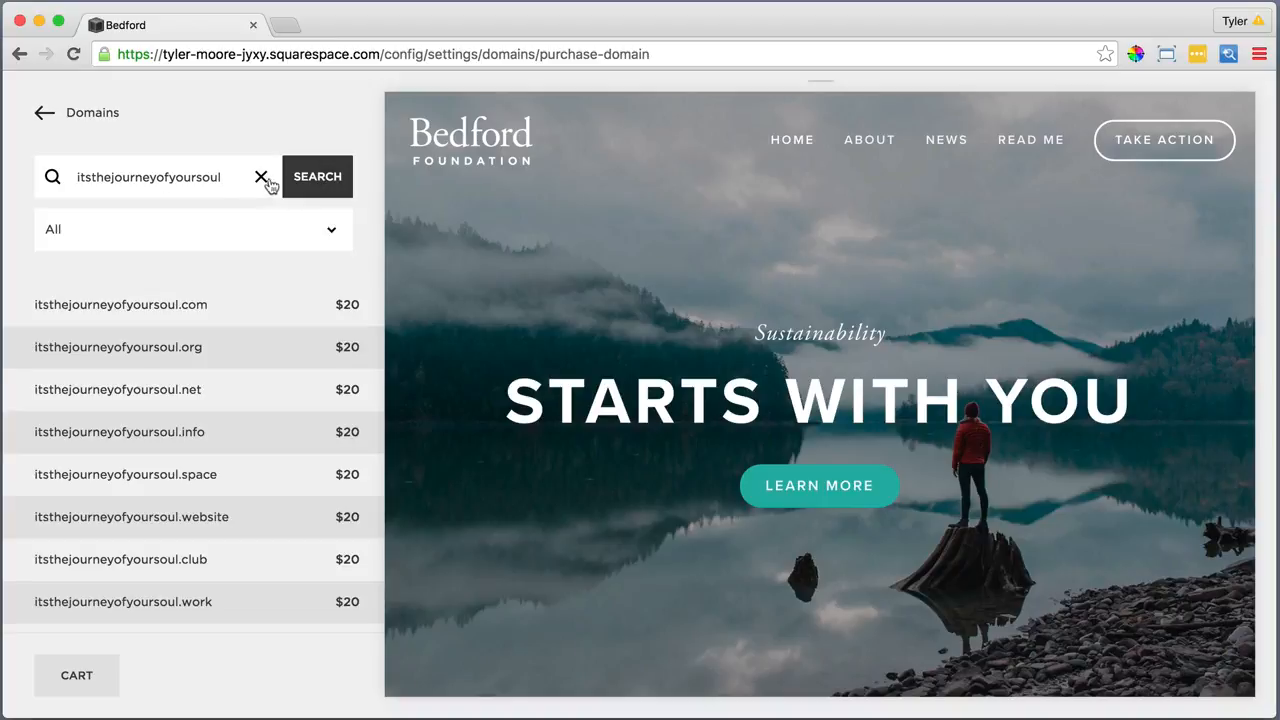
left_click(162, 303)
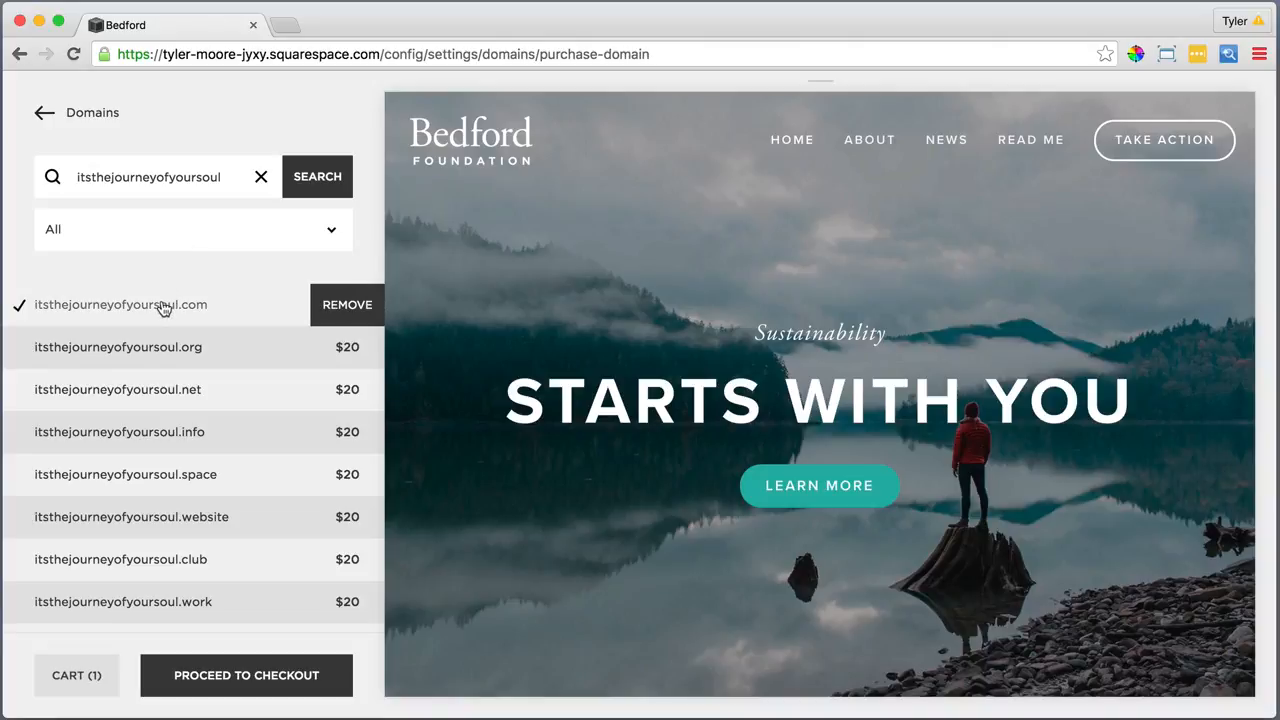
Proceed to checkout and complete the registration details, adding 'LLC' to the organisation name
left_click(214, 675)
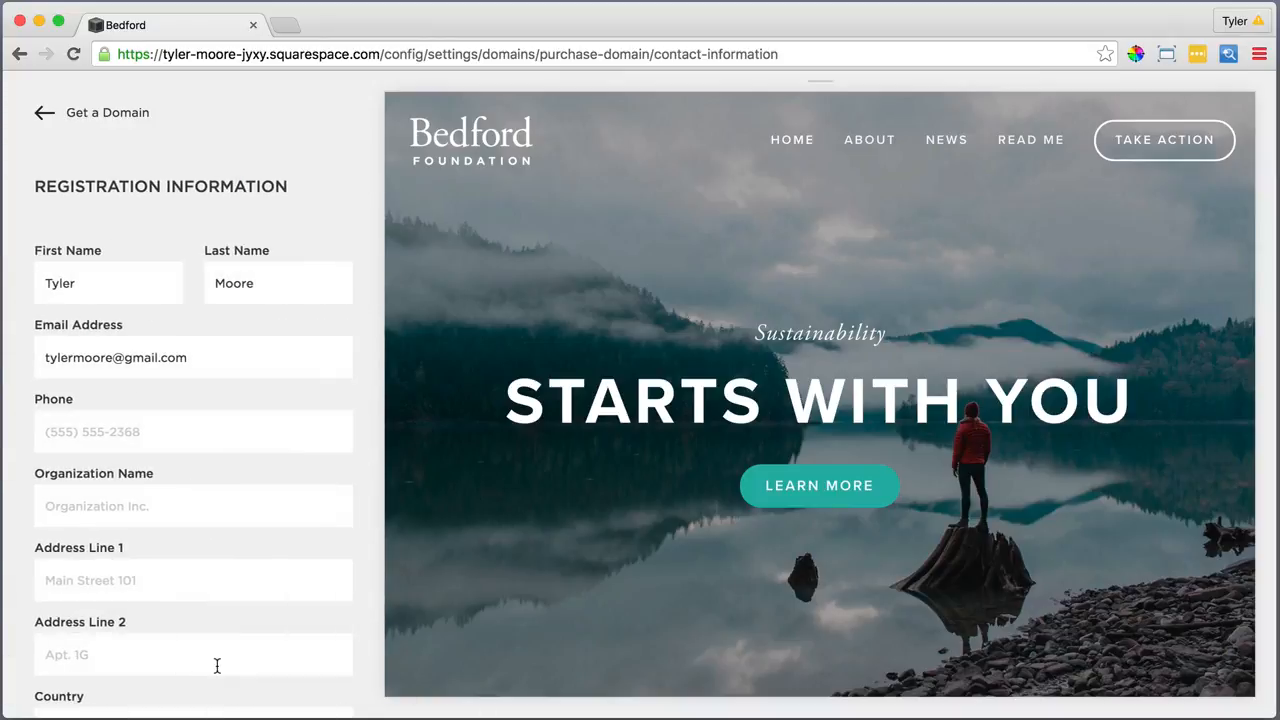
scroll(217, 665, "down", 5)
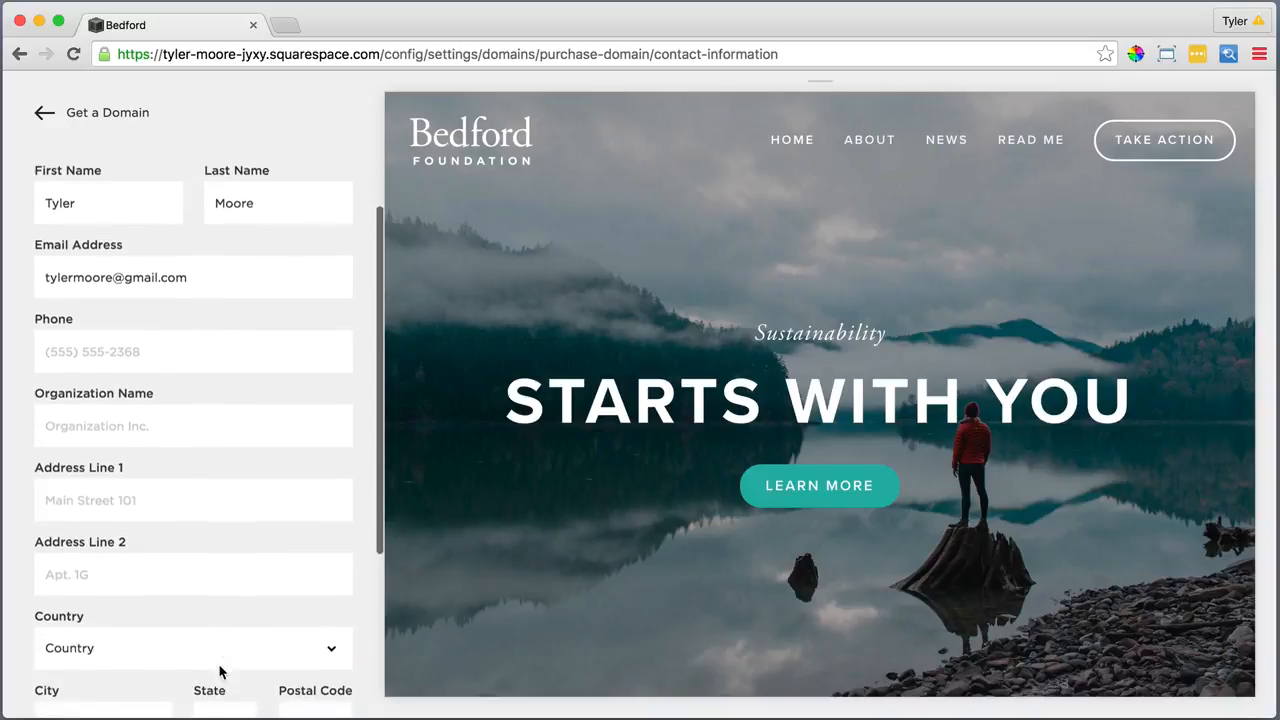
scroll(221, 671, "down", 2)
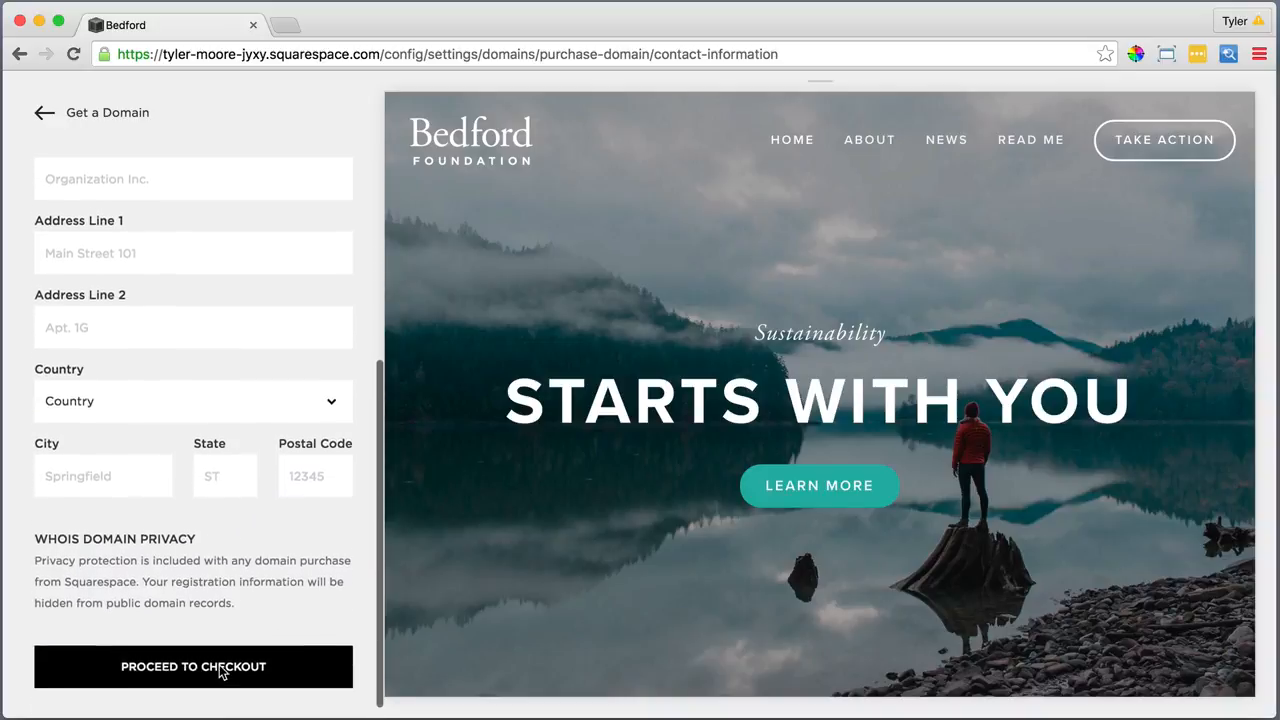
scroll(222, 671, "up", 2)
scroll(222, 671, "up", 1)
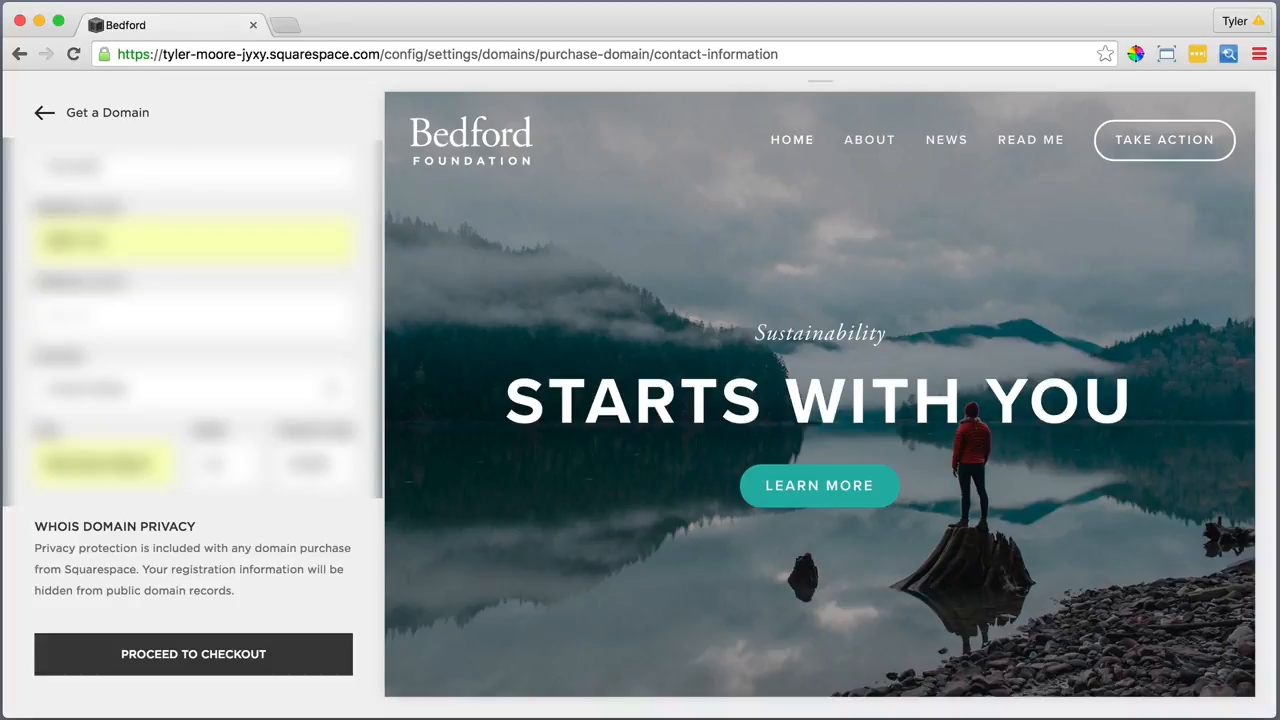
type("LLC")
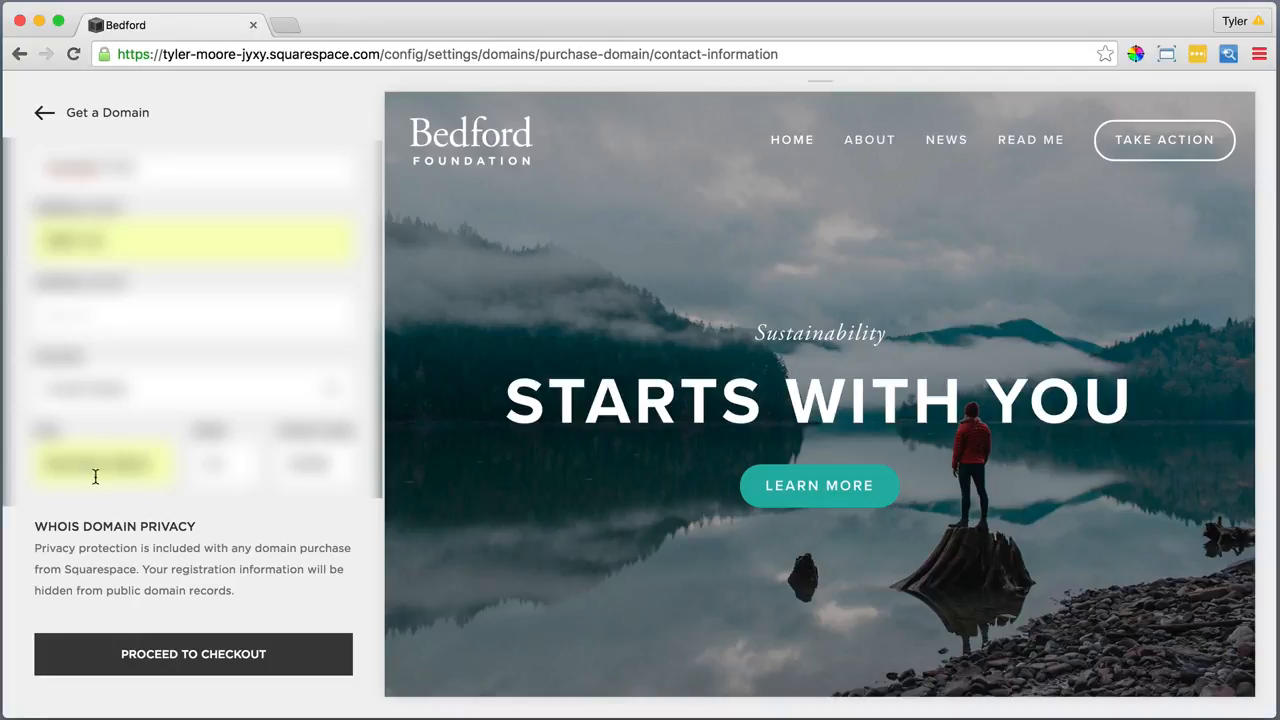
Purchase itsthejourneyofyoursoul.com for $20, close the receipt, and return to Settings
left_click(176, 657)
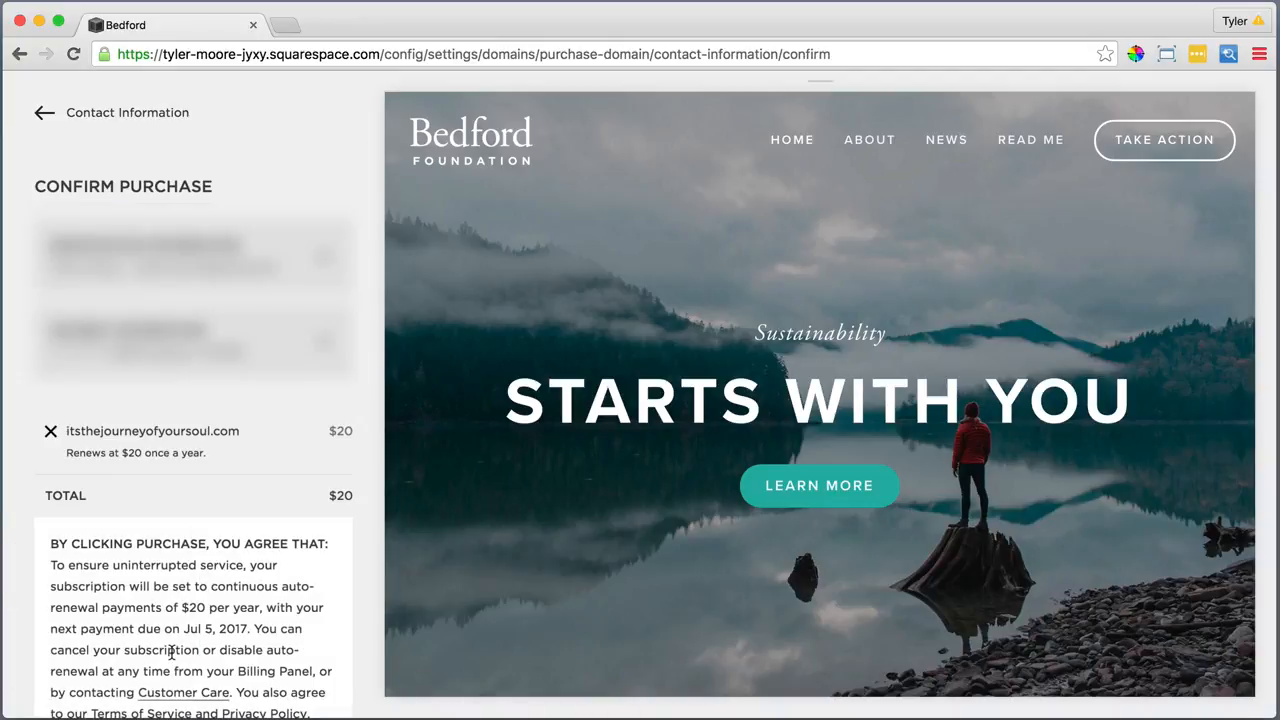
scroll(171, 652, "down", 3)
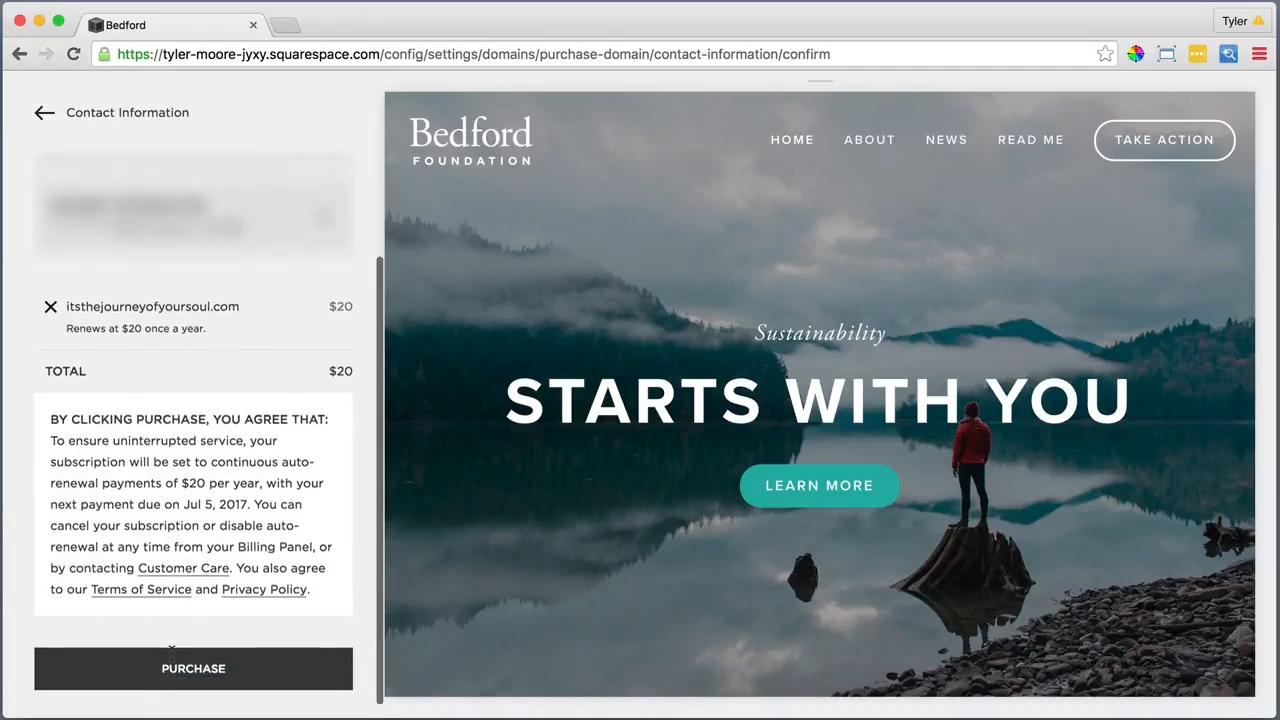
left_click(185, 658)
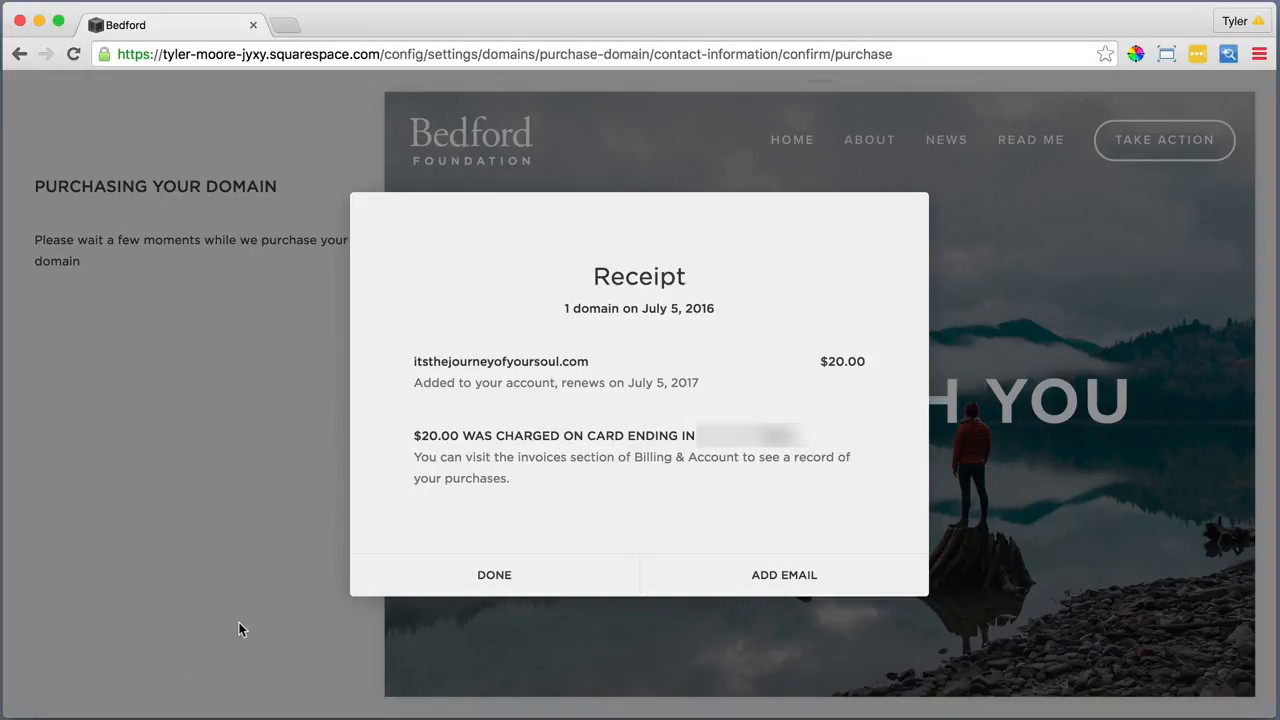
left_click(492, 578)
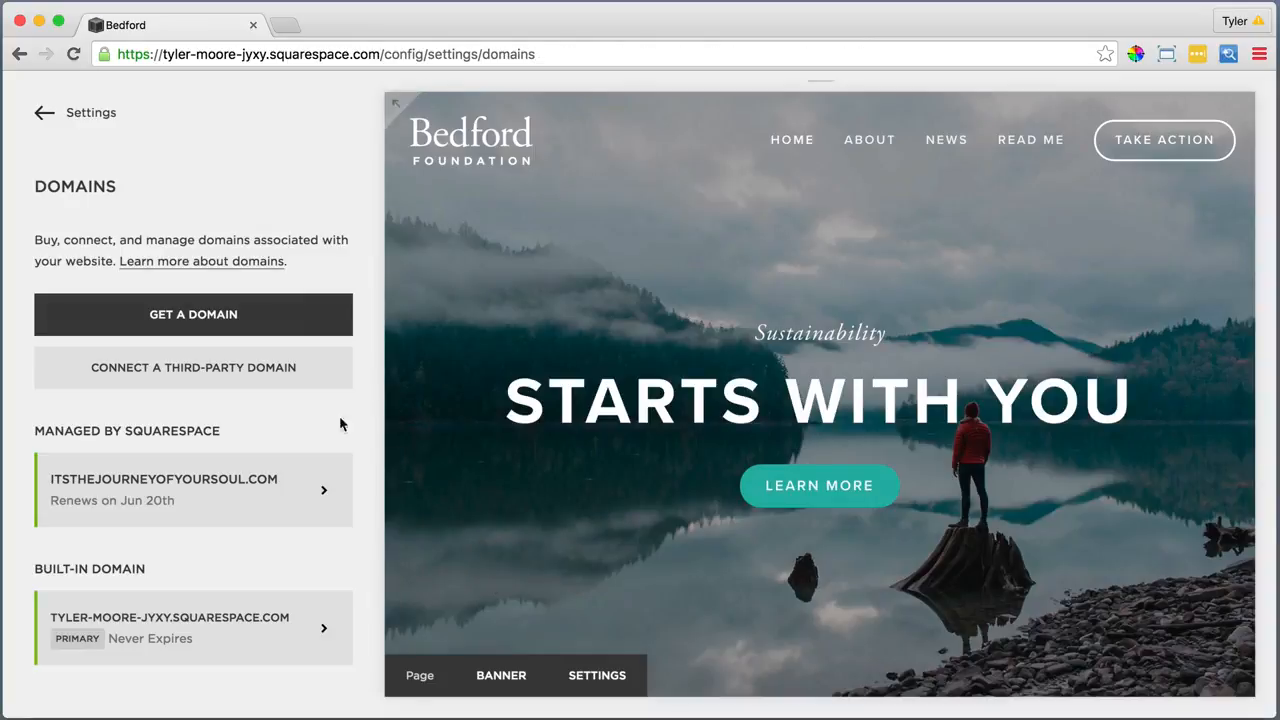
left_click(88, 115)
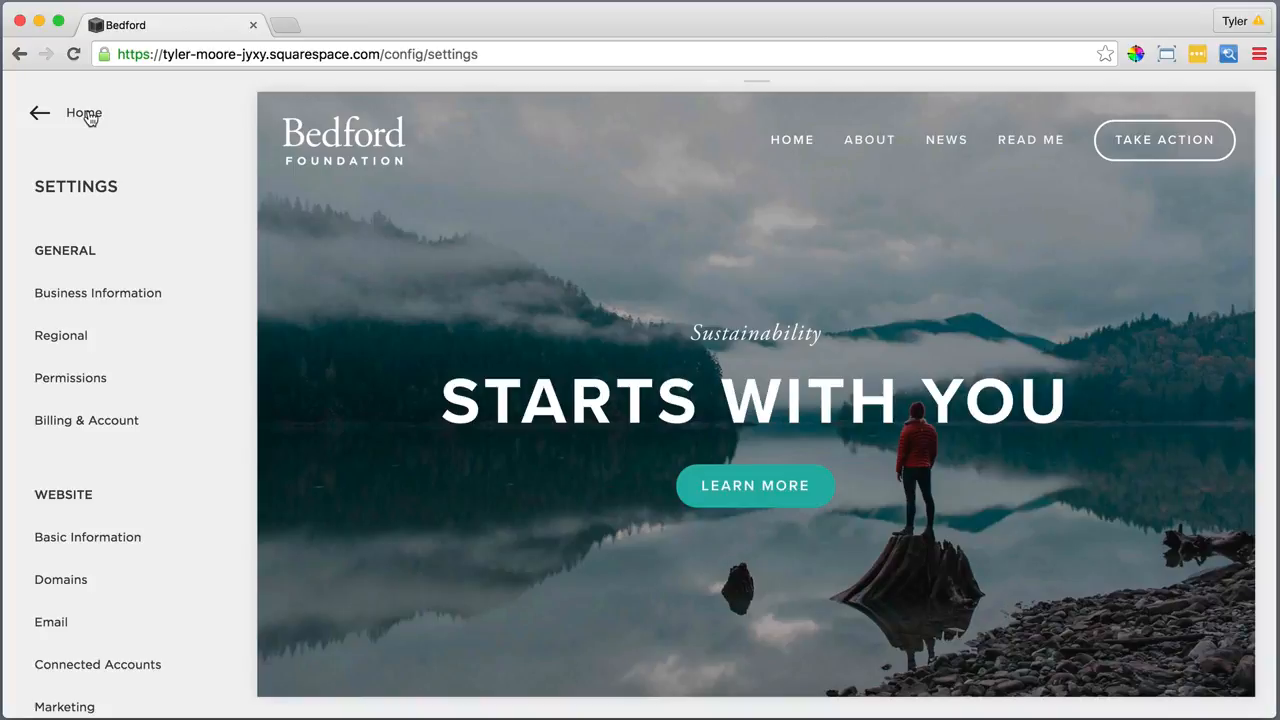